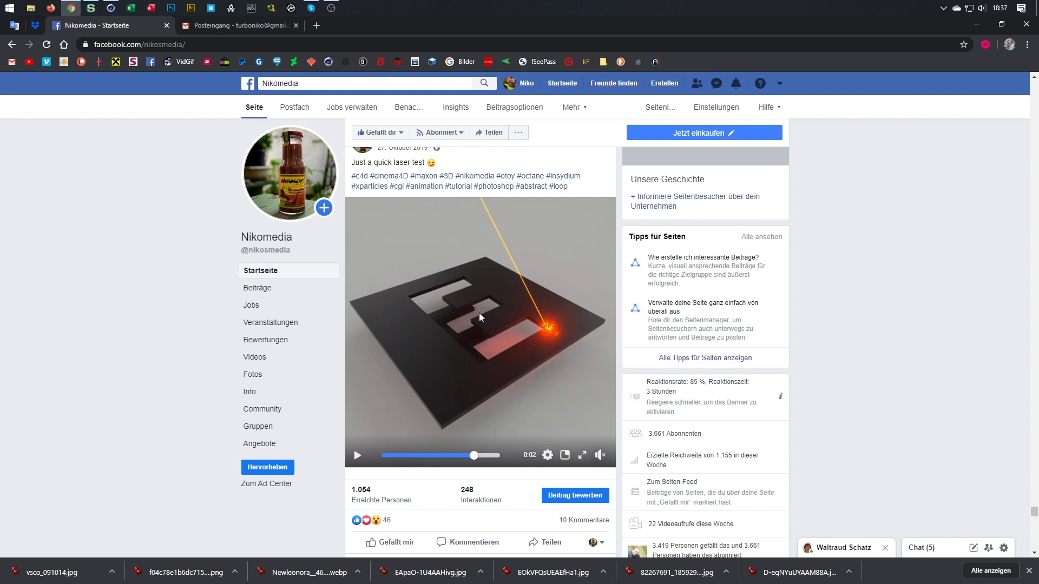
left_click(235, 29)
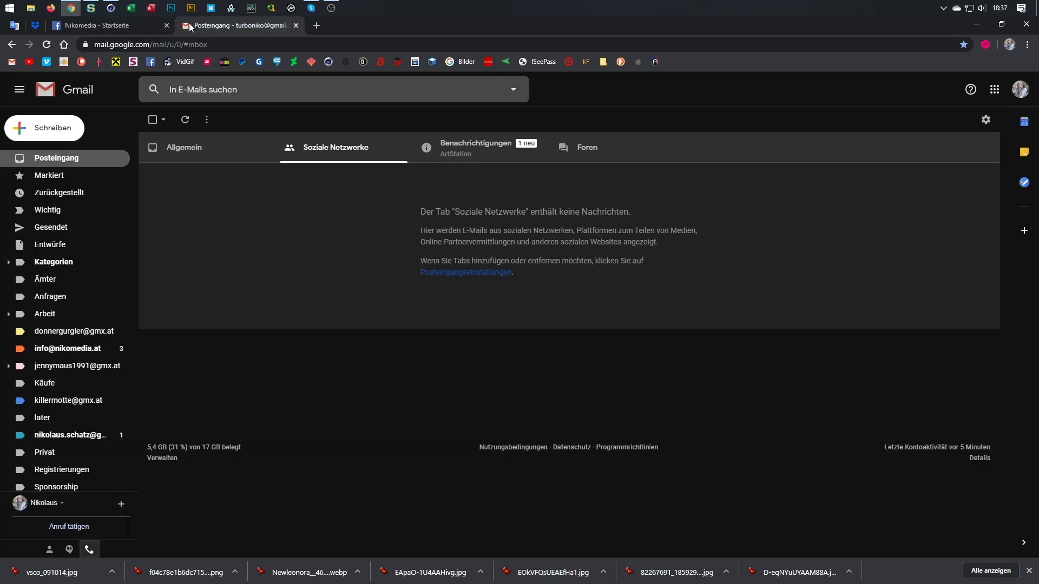
left_click(130, 27)
- Switch to Cinema 4D and add a cube primitive to the empty scene
left_click(111, 8)
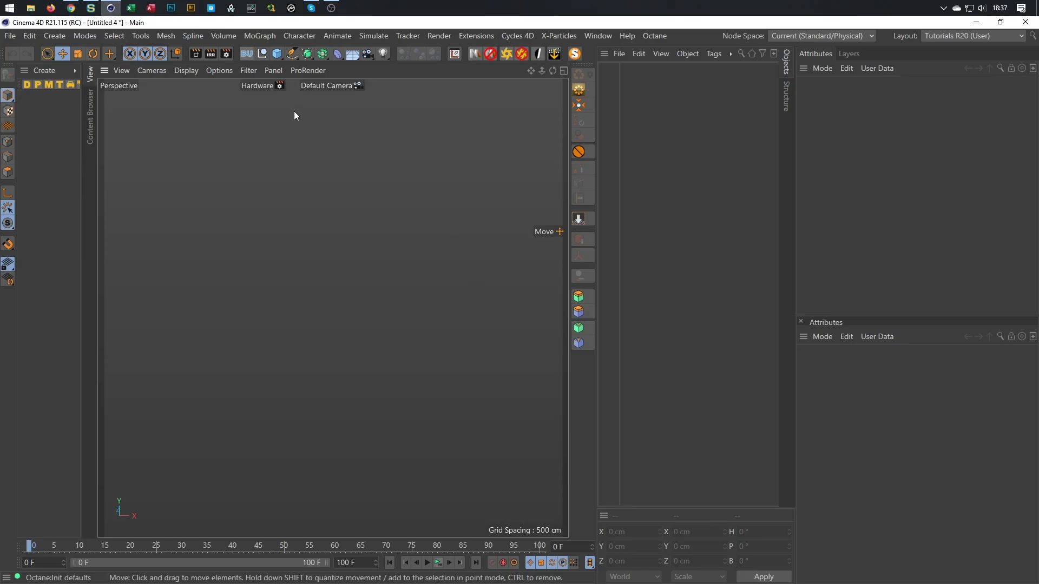
left_click(276, 54)
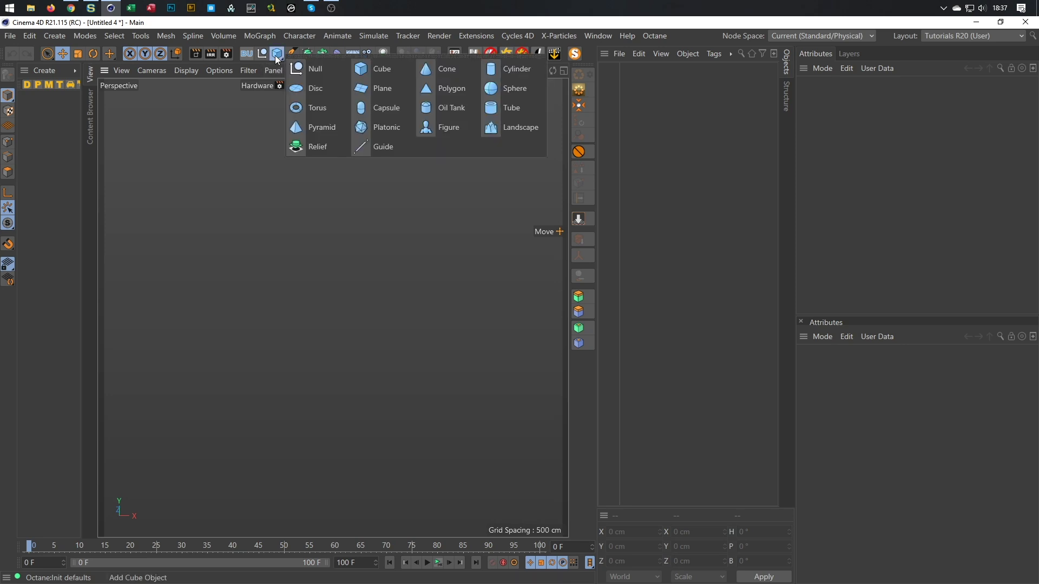
left_click(395, 70)
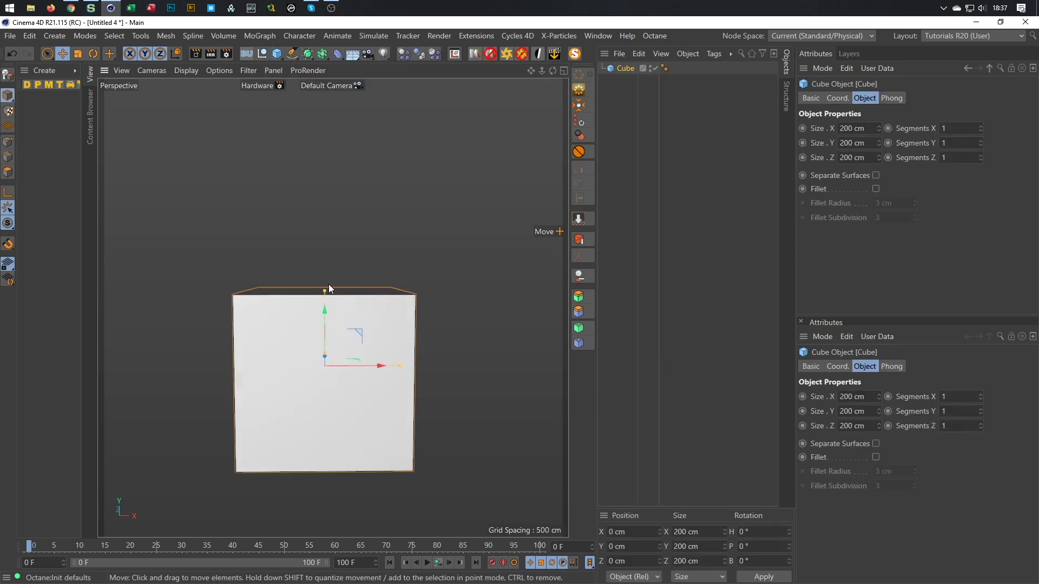
- Flatten the cube into a thin square plate with a Y size of 2 cm
left_click_drag(325, 289, 317, 365)
left_click_drag(315, 290, 304, 388, "alt")
right_click_drag(304, 389, 346, 344, "alt")
middle_click_drag(346, 343, 331, 255, "alt")
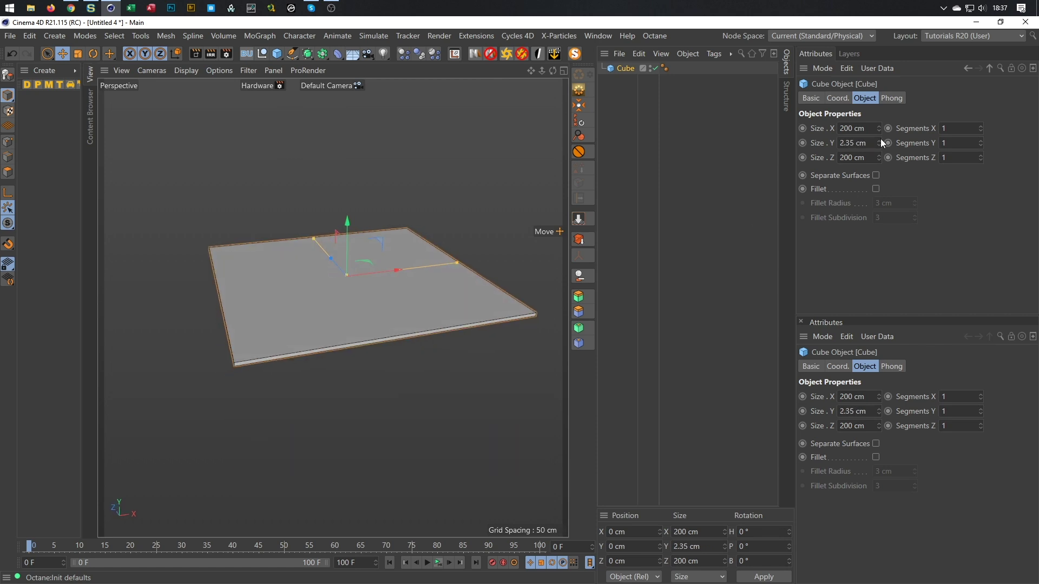
left_click(863, 142)
type("2")
key("Return")
scroll(402, 289, "up", 3)
right_click_drag(402, 290, 338, 318, "alt")
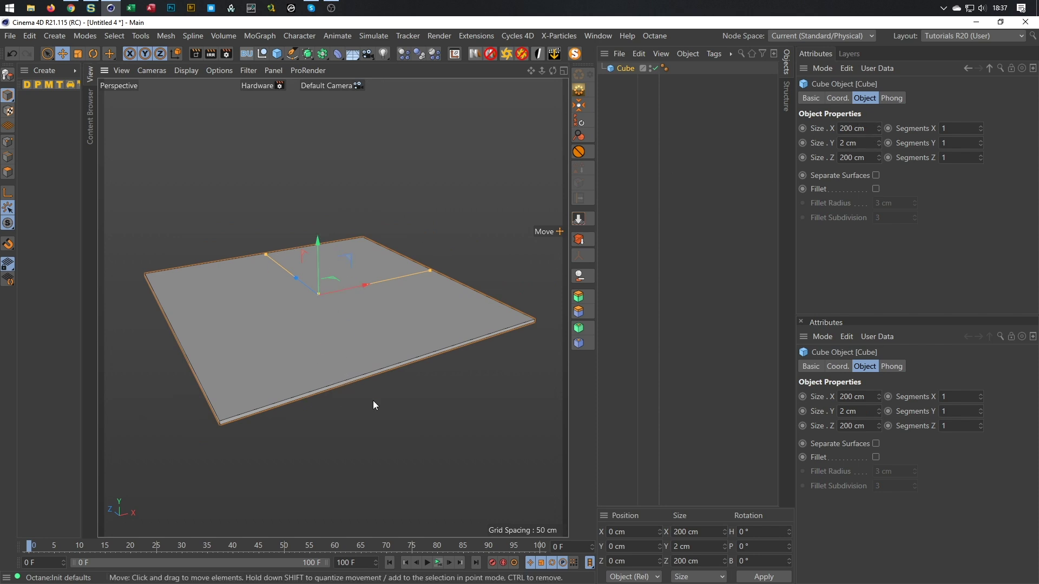
- Raise the plate to a Y position of 50 cm
left_click(639, 548)
left_click_drag(317, 241, 332, 172)
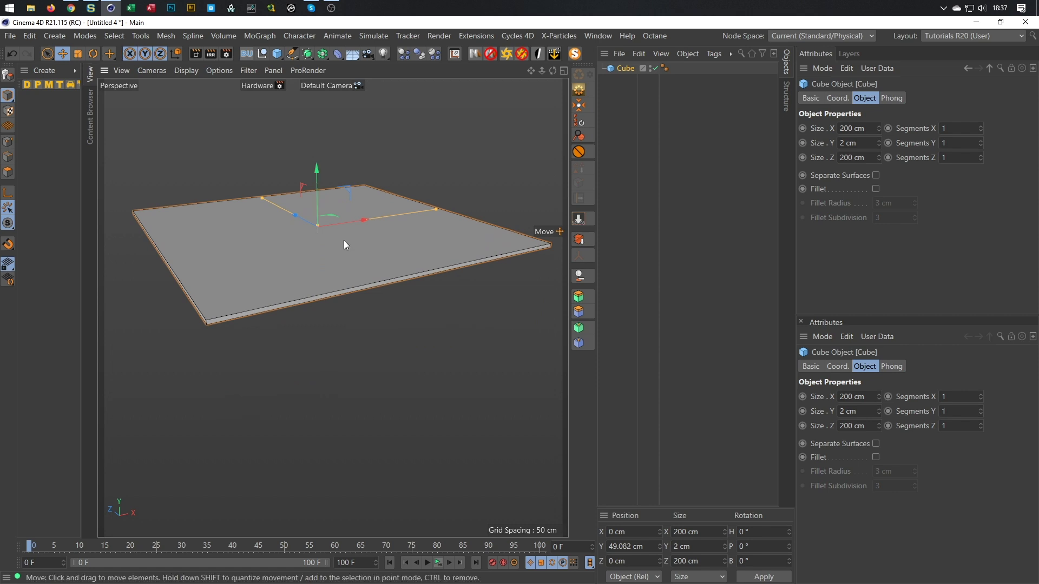
left_click(629, 547)
type("50")
key("Return")
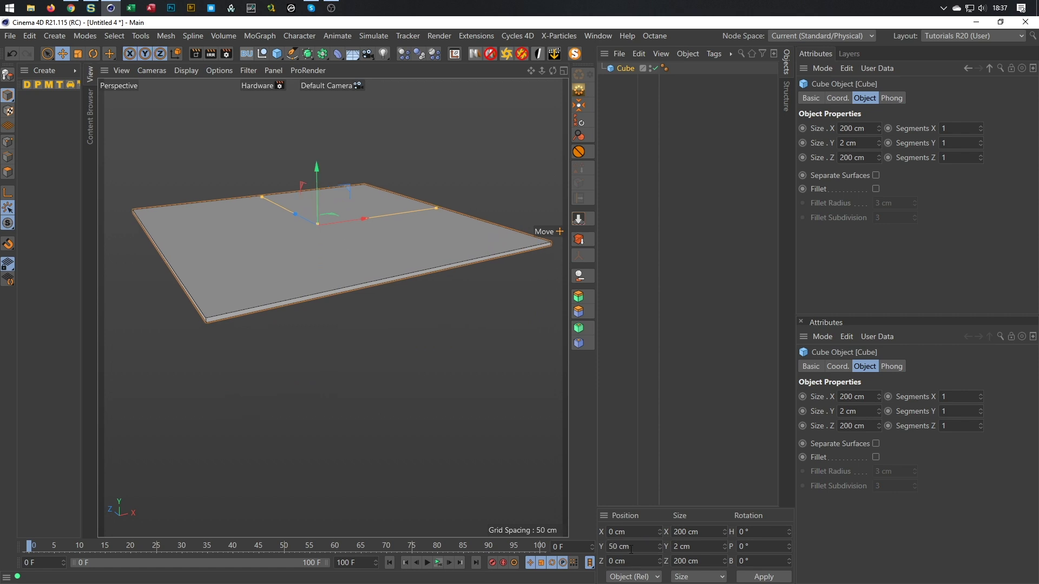
- Add a floor object beneath the plate and turn off its visibility in the editor and renderer as needed, hiding it from the viewport
left_click_drag(417, 343, 388, 270, "alt")
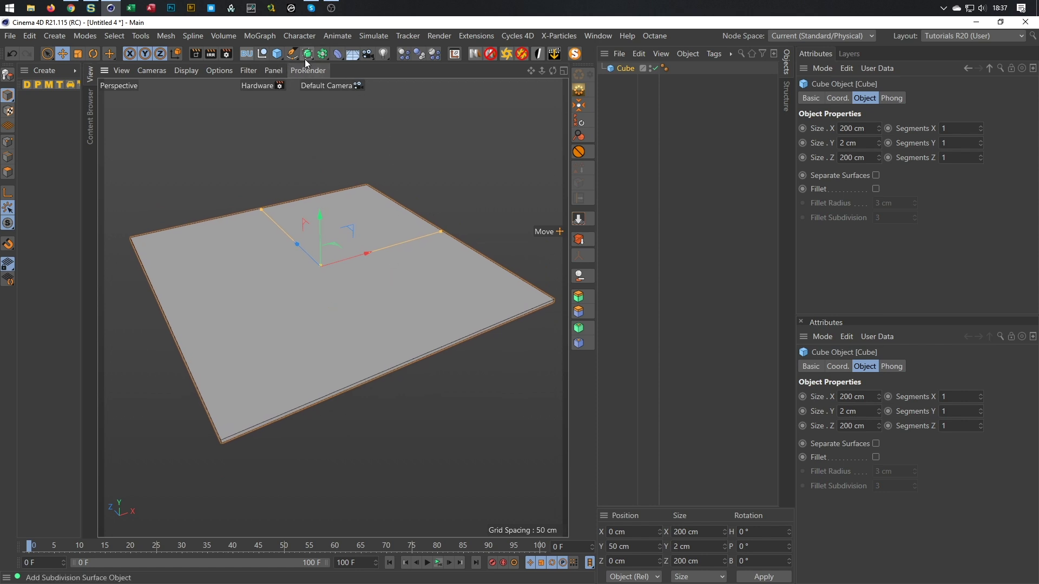
left_click(352, 54)
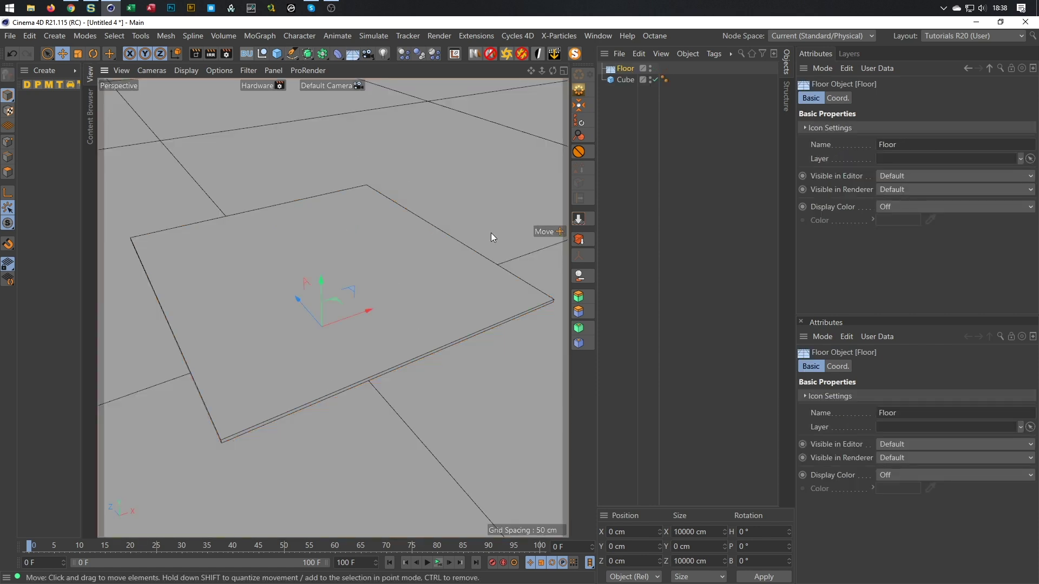
left_click_drag(372, 300, 362, 282, "alt")
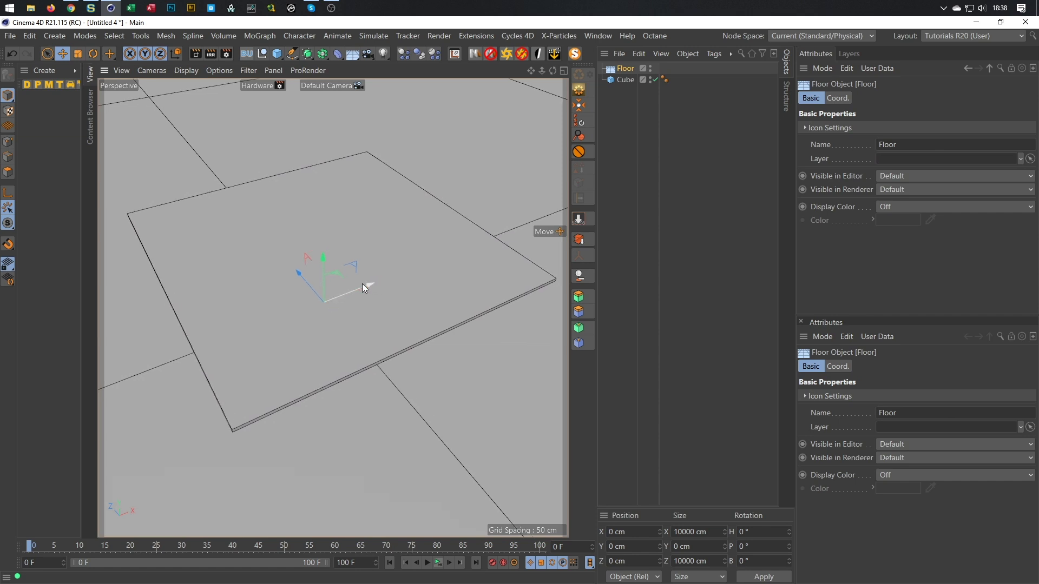
left_click(651, 66)
left_click(651, 66)
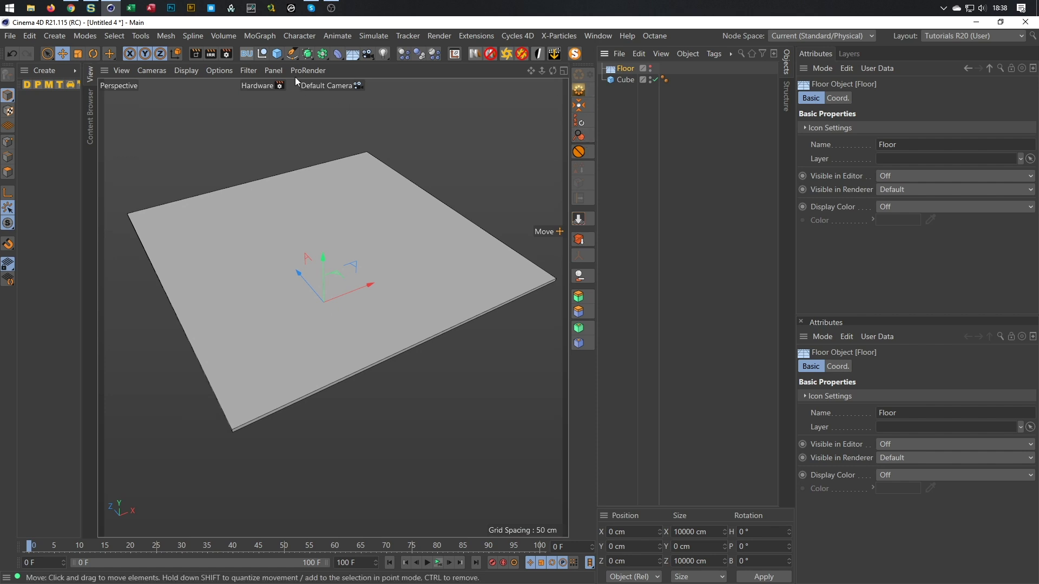
- Add a text spline containing the letter "O" with its alignment set to Middle
left_click(290, 55)
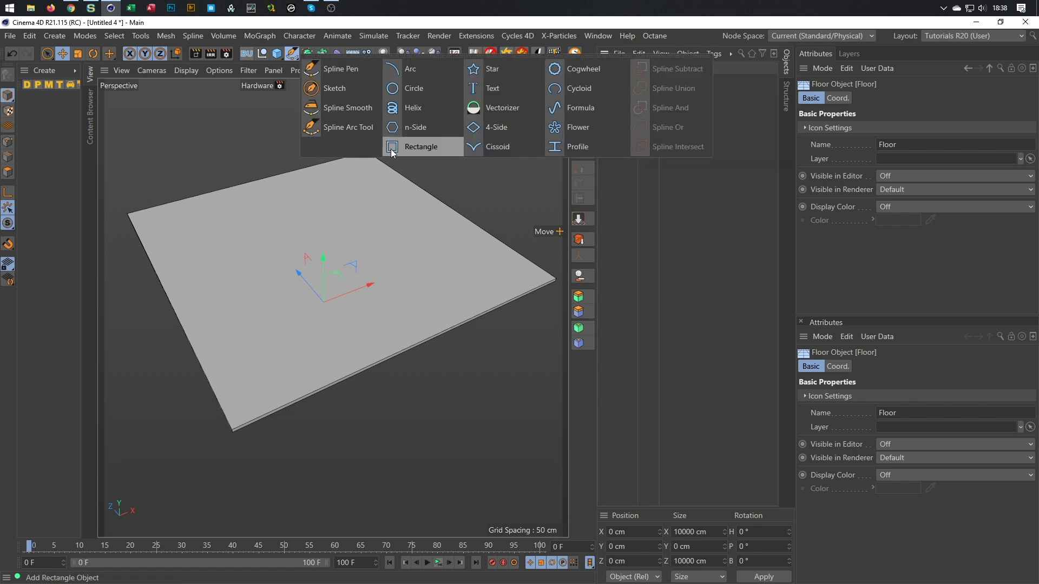
left_click(510, 92)
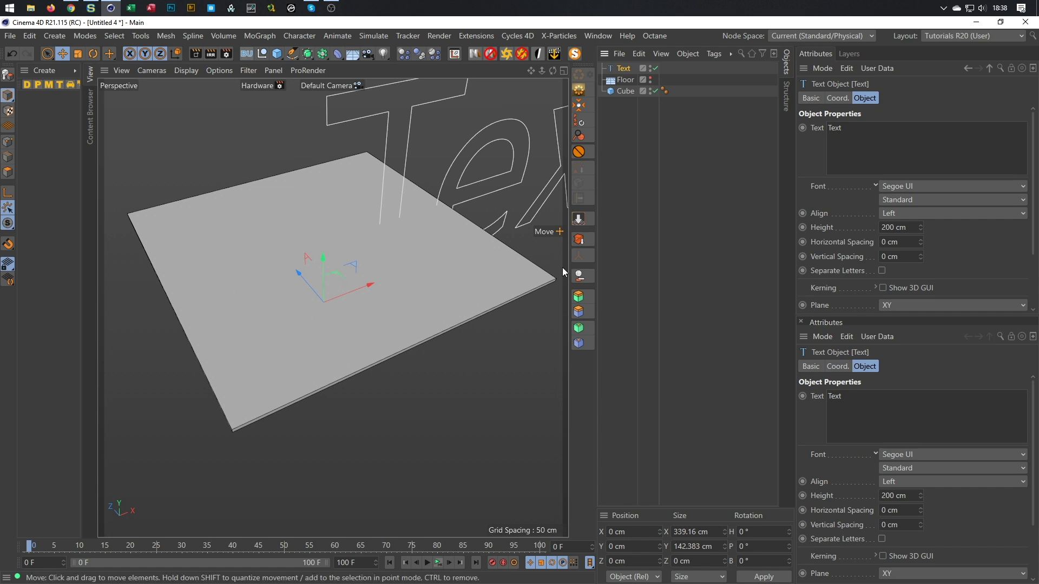
left_click(875, 139)
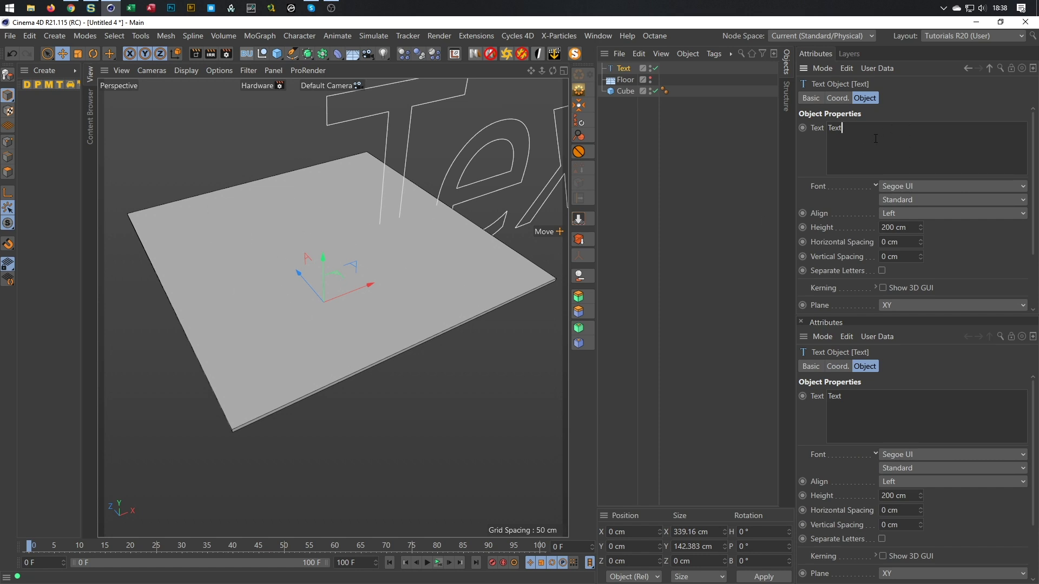
left_click_drag(876, 138, 735, 169)
type("O")
left_click(907, 215)
left_click(898, 239)
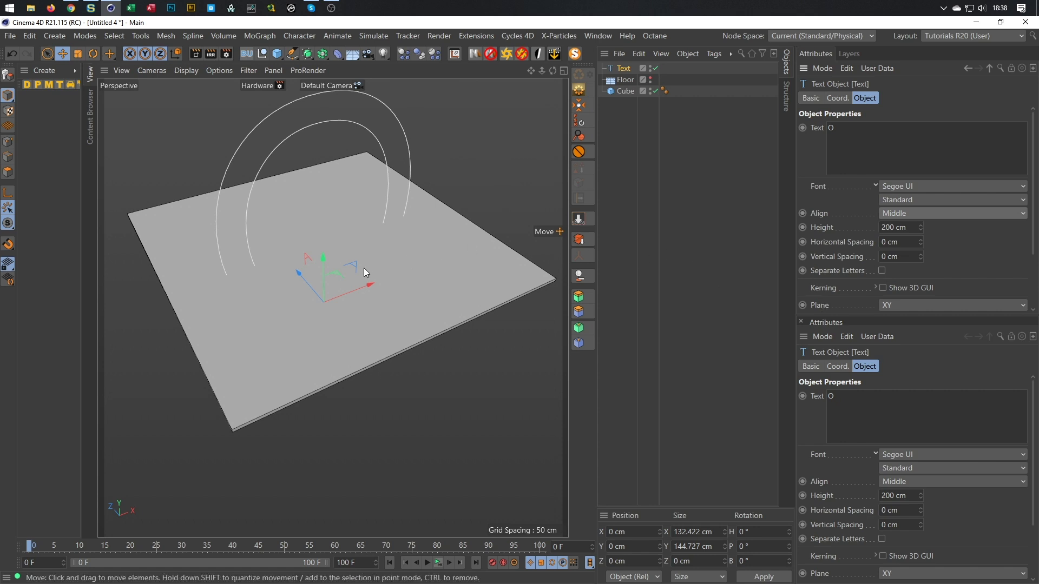
- Rotate the text spline to a pitch of -90° and set its Y position to 51 cm
key("r")
left_click_drag(336, 304, 317, 281)
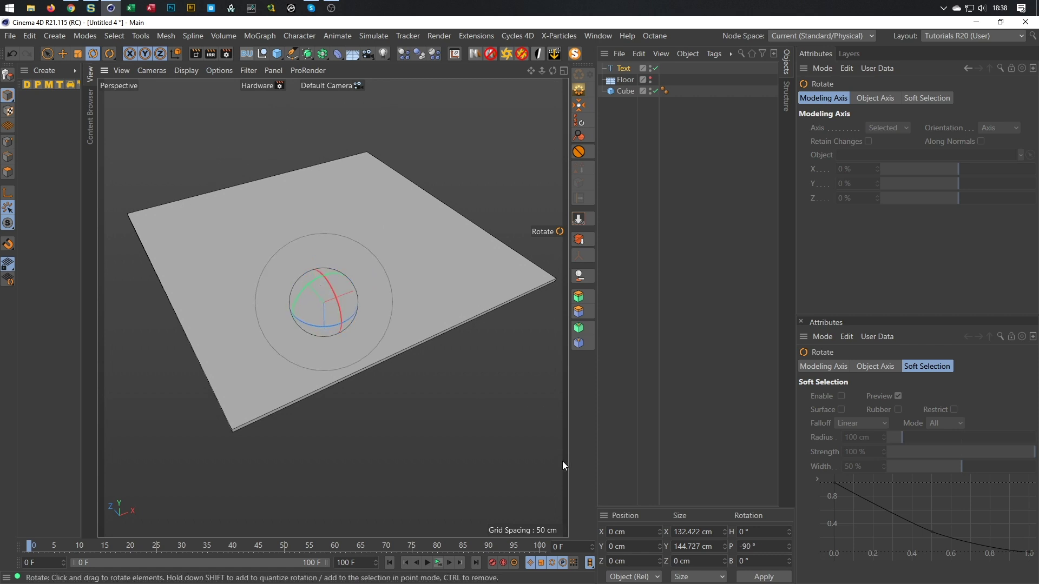
left_click(617, 546)
type("51")
key("Return")
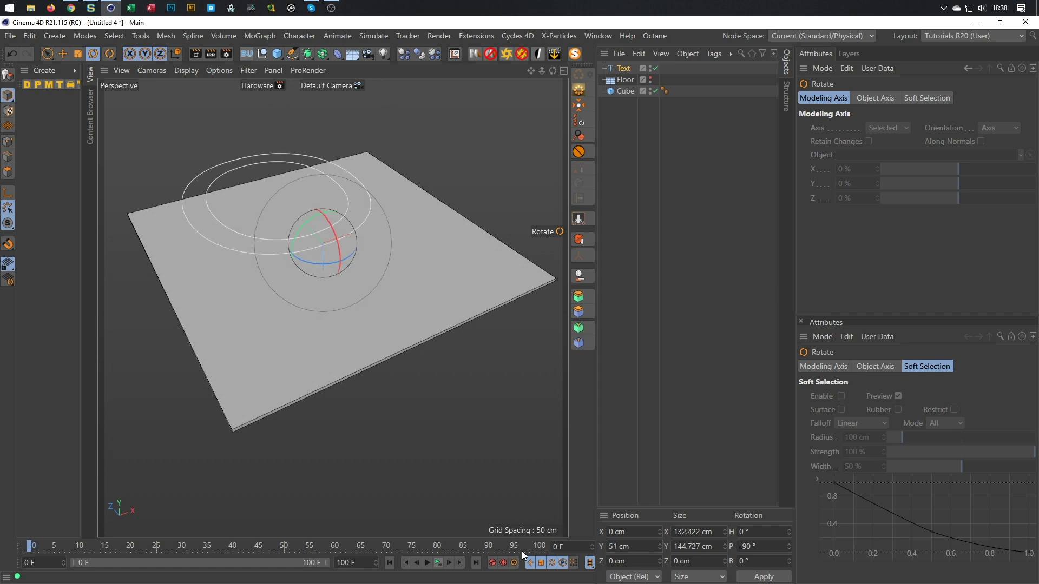
- Center the letter O on the plate in the top view by moving it to about -66.4 cm in Z
middle_click(366, 300)
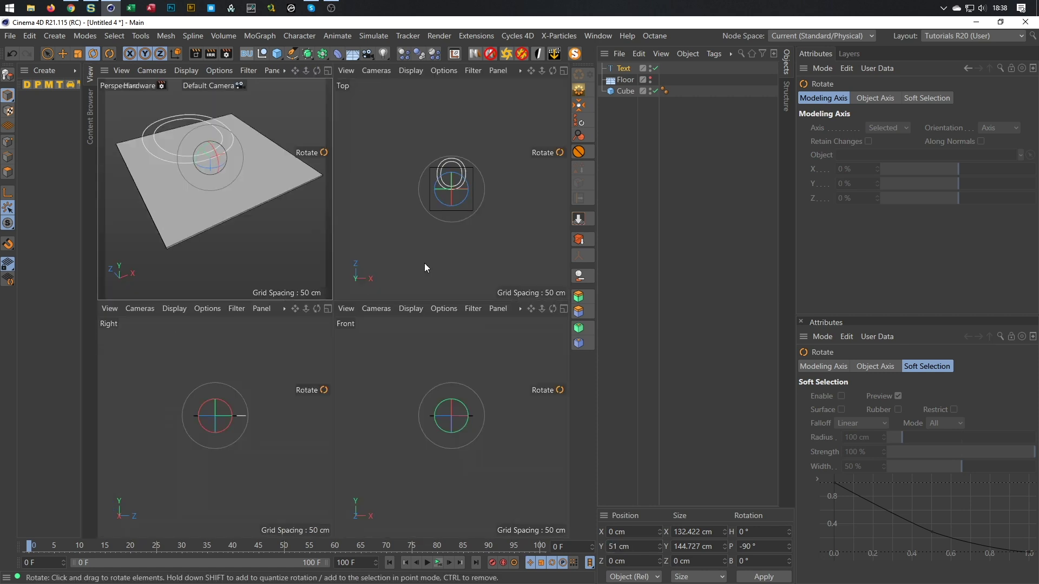
middle_click(424, 263)
key("e")
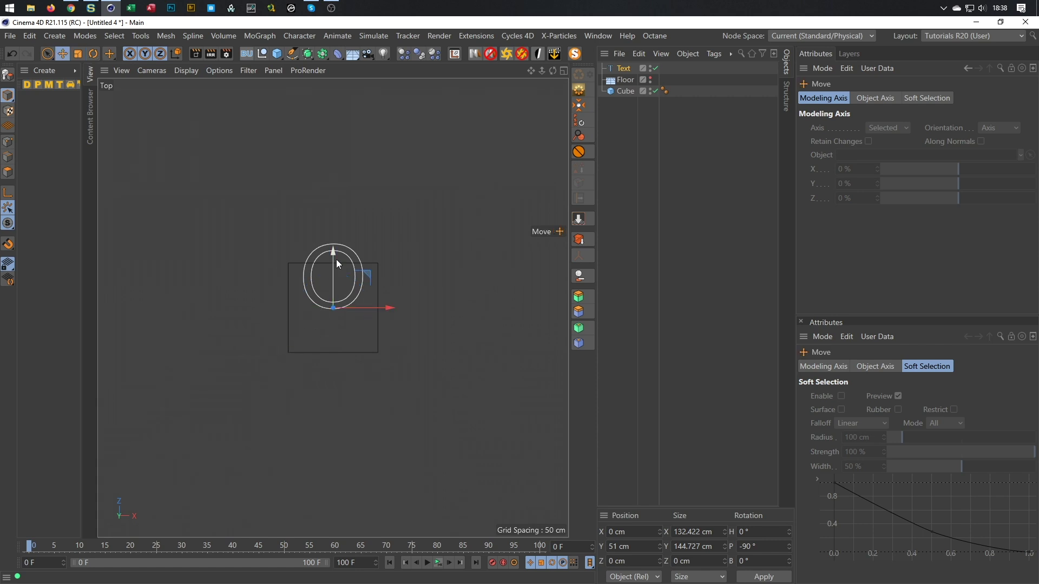
left_click_drag(333, 251, 329, 281)
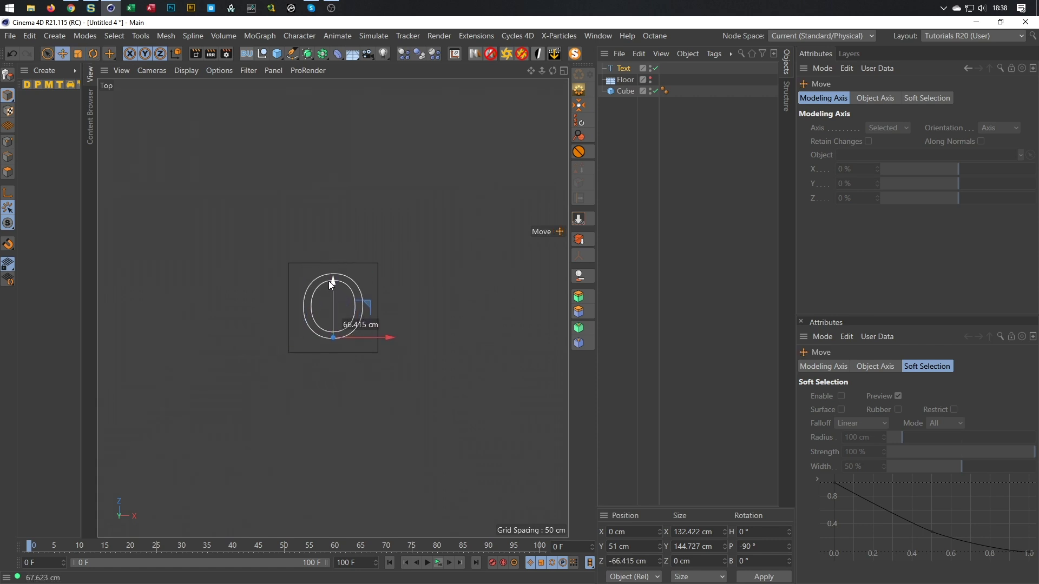
- Examine the letter spline's height relative to the plate's upper surface in the right and perspective views, undoing a trial move
middle_click(339, 355)
middle_click(222, 408)
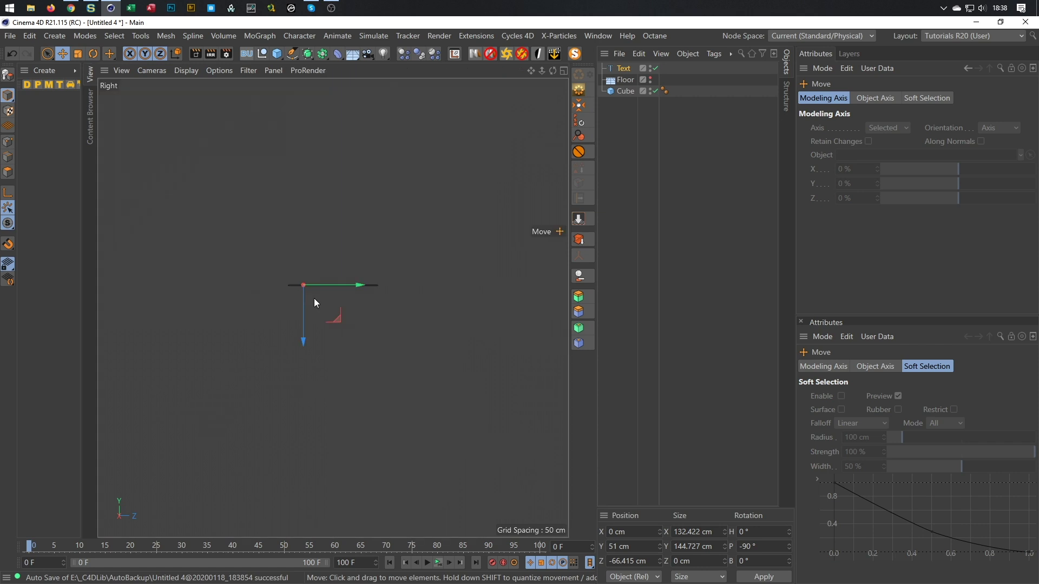
scroll(297, 294, "up", 6)
scroll(364, 236, "up", 3)
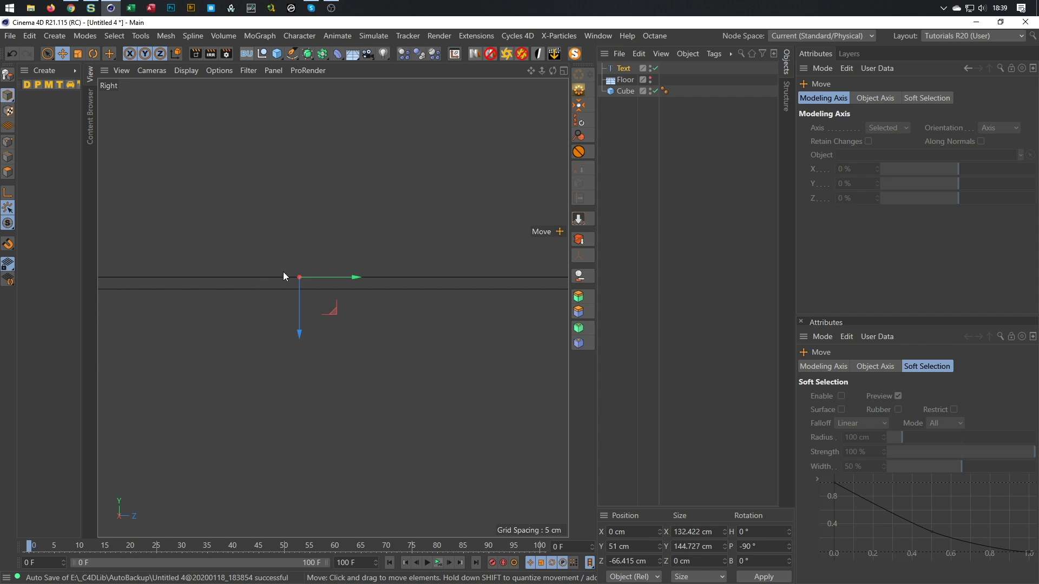
middle_click(343, 349)
middle_click(199, 164)
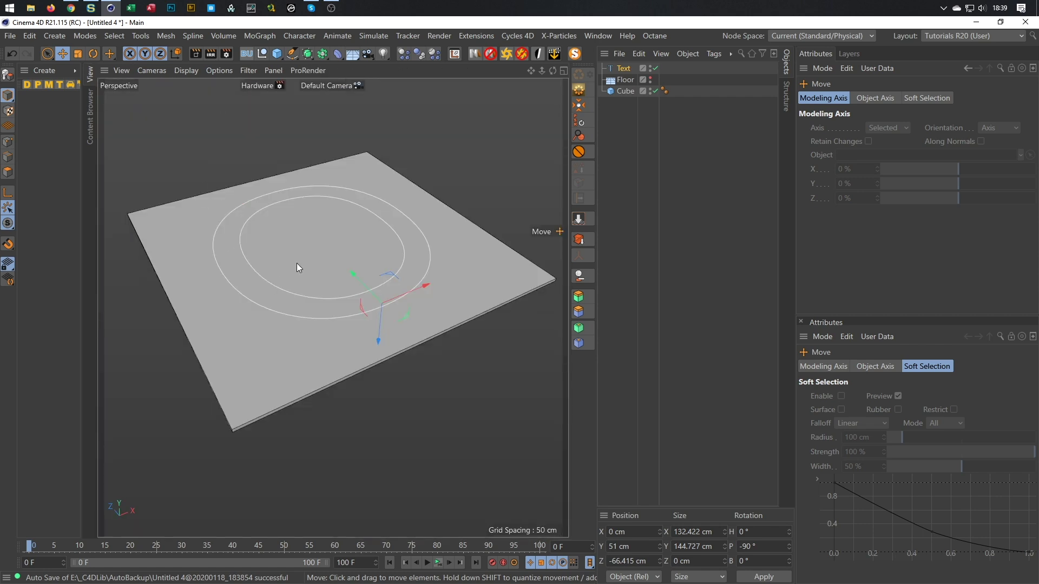
scroll(296, 263, "up", 5)
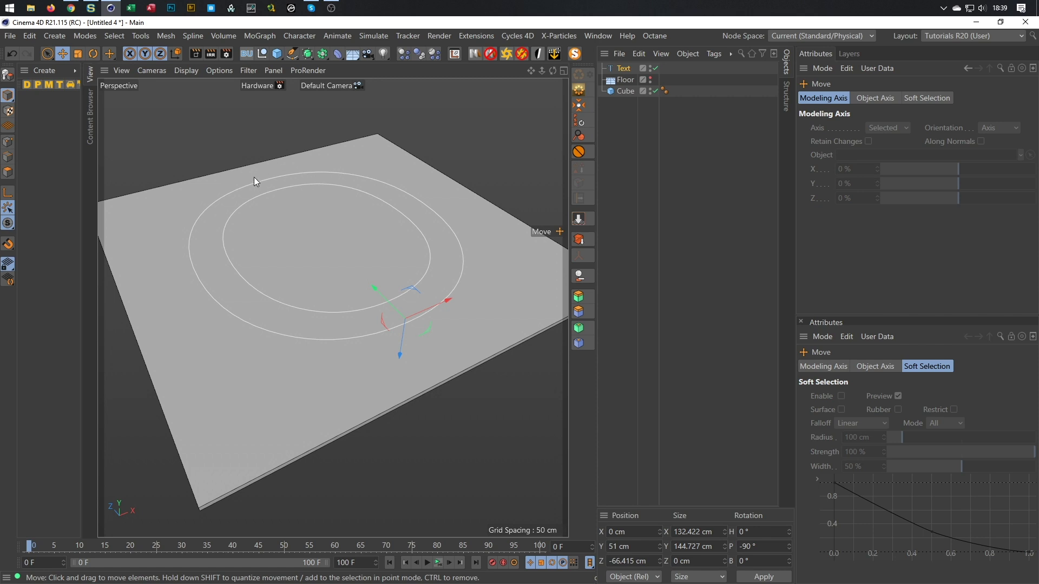
left_click_drag(264, 179, 272, 198)
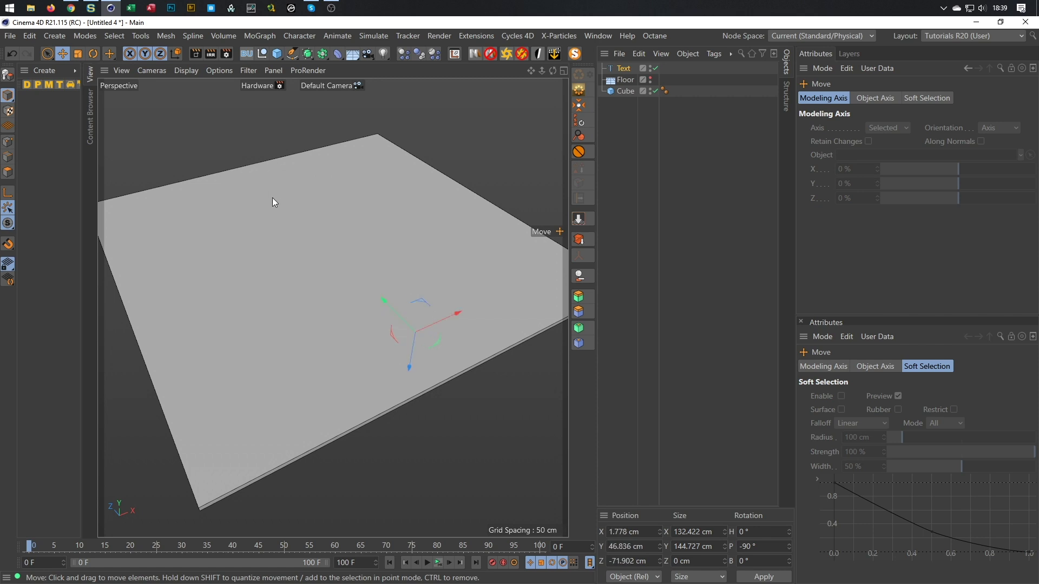
key("ctrl+z")
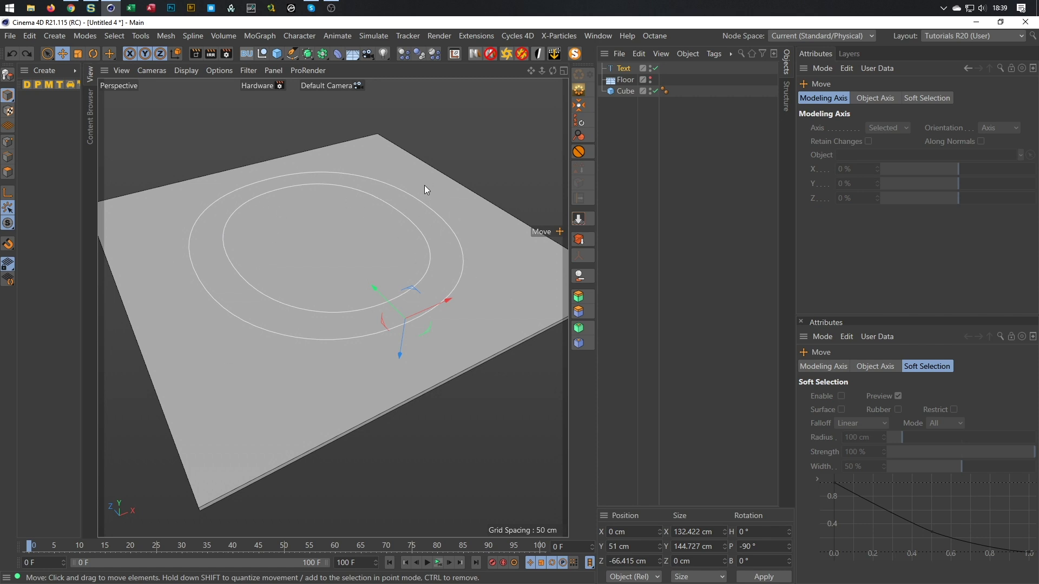
- Add a rectangle spline in the top view and scale it down uniformly to 164 cm
middle_click(301, 108)
middle_click(362, 190)
scroll(349, 310, "up", 3)
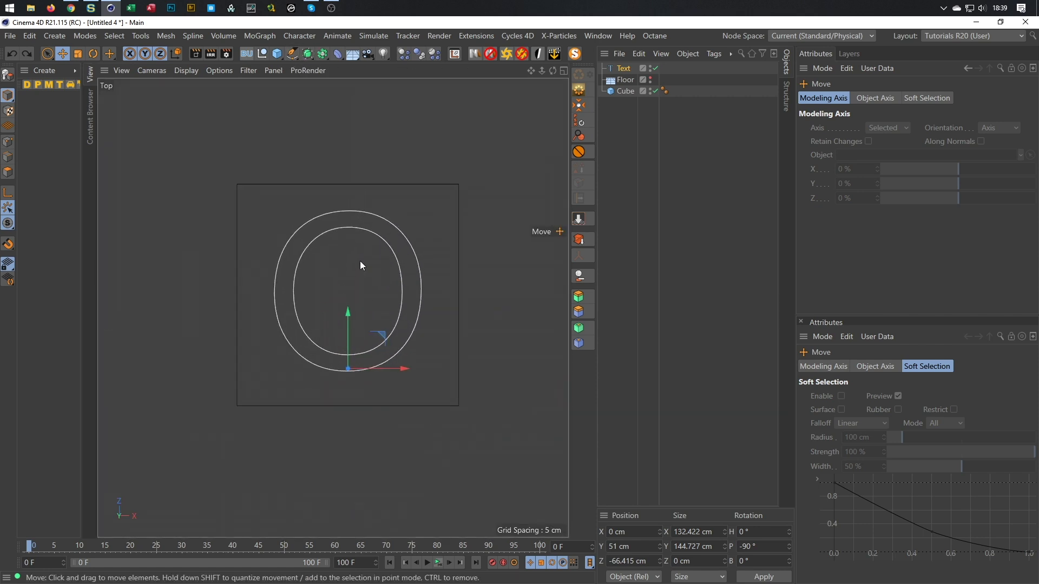
left_click(291, 54)
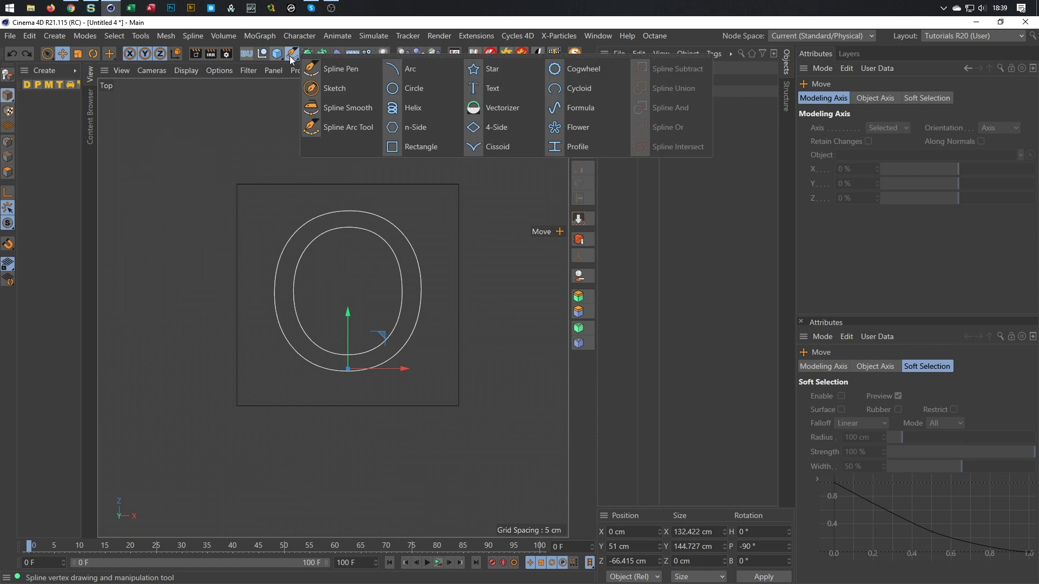
left_click(420, 146)
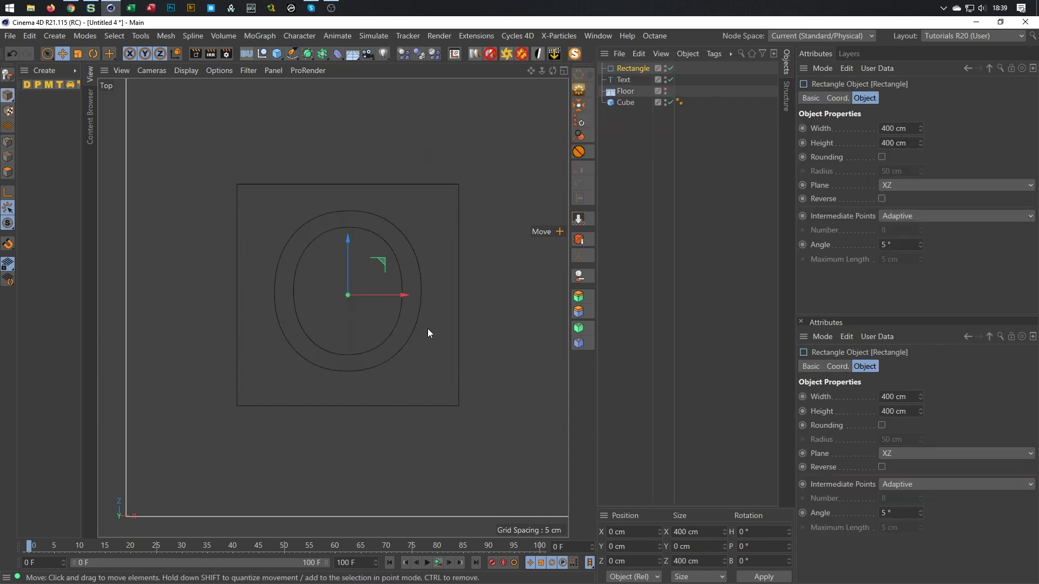
key("t")
left_click_drag(421, 339, 200, 439)
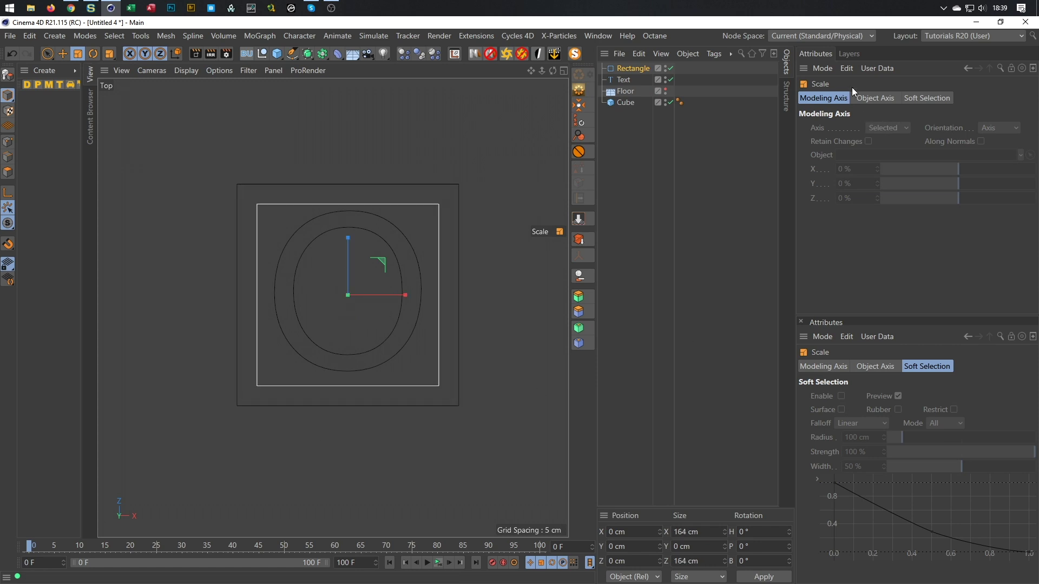
- Narrow the rectangle spline to a width of 4 cm so it forms a vertical bar across the letter
left_click(642, 70)
left_click_drag(917, 127, 860, 128)
scroll(351, 228, "up", 3)
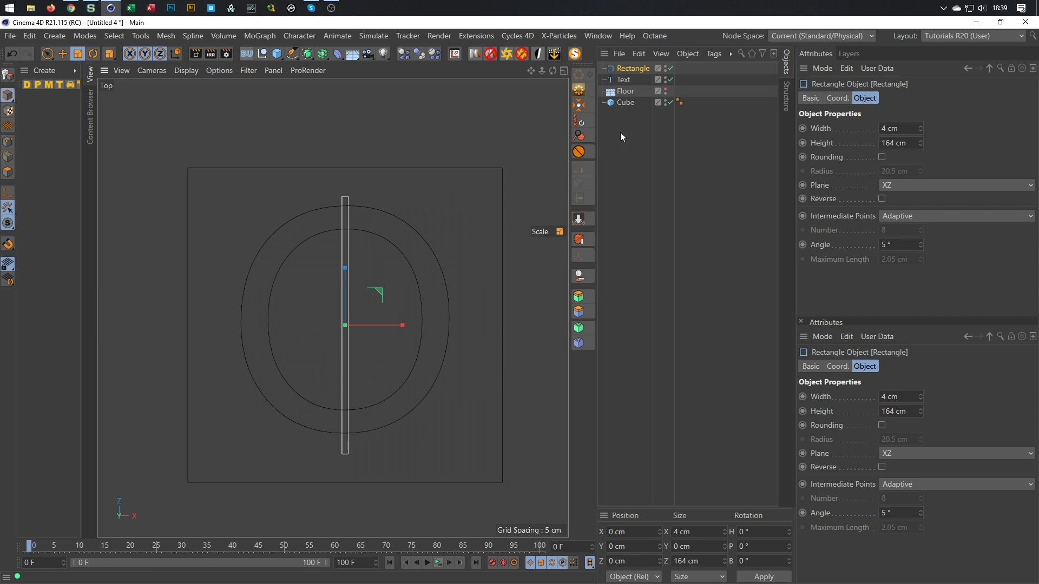
- Place the rectangle below the text spline in the object hierarchy and make a Spline Mask the parent of the text
left_click_drag(623, 70, 618, 93)
left_click(624, 67)
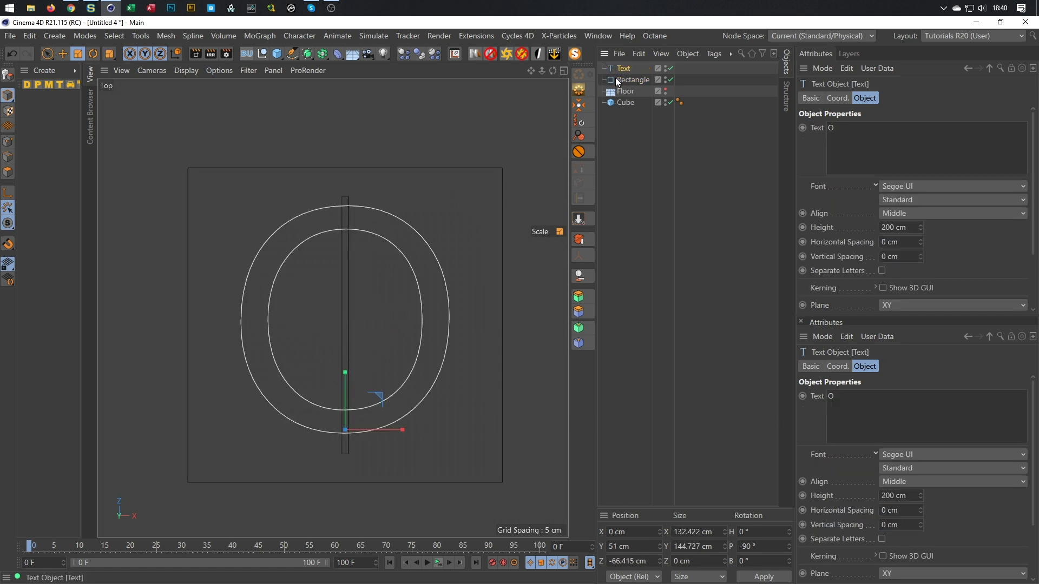
left_click(322, 54)
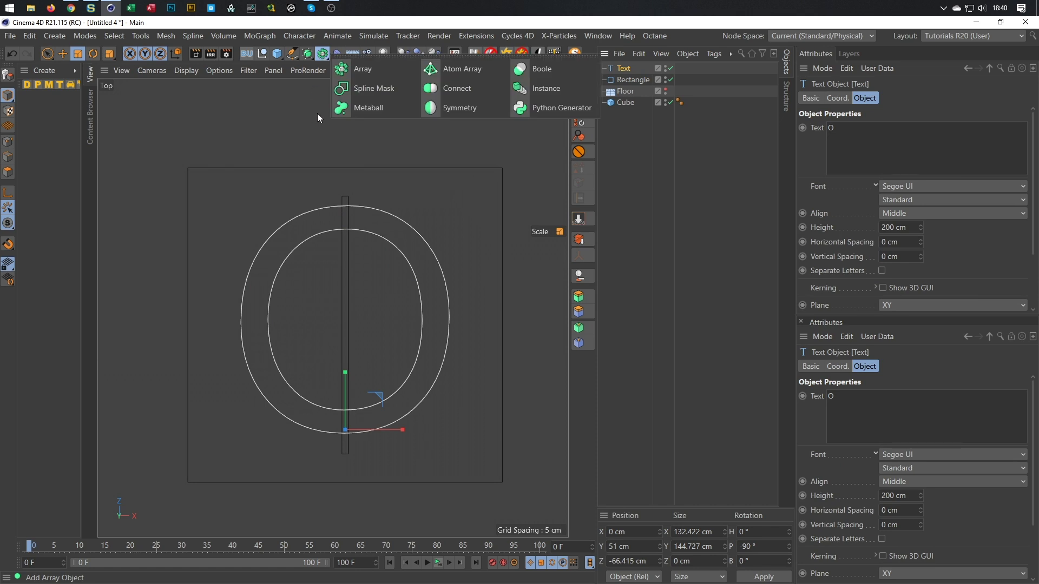
left_click(385, 88, "alt")
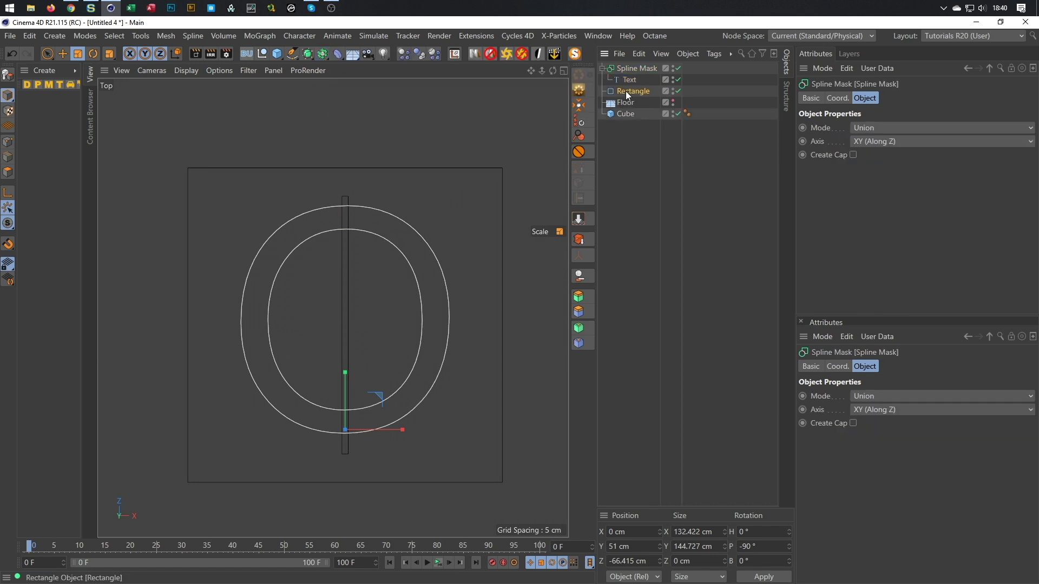
- Nest the rectangle under the Spline Mask below the text and set the mask's axis to XZ (Along Y)
left_click_drag(631, 84, 633, 86)
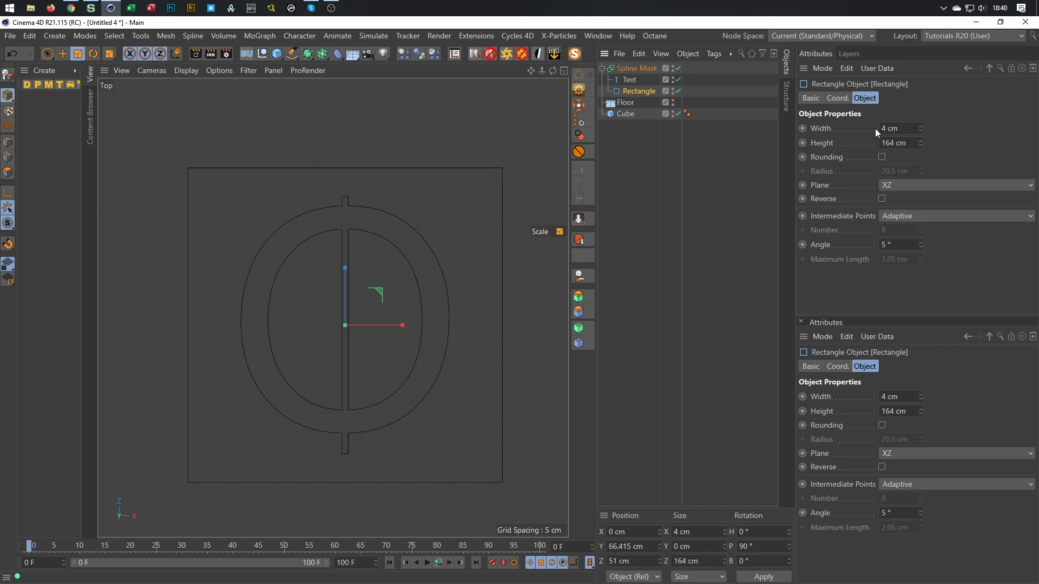
left_click(634, 69)
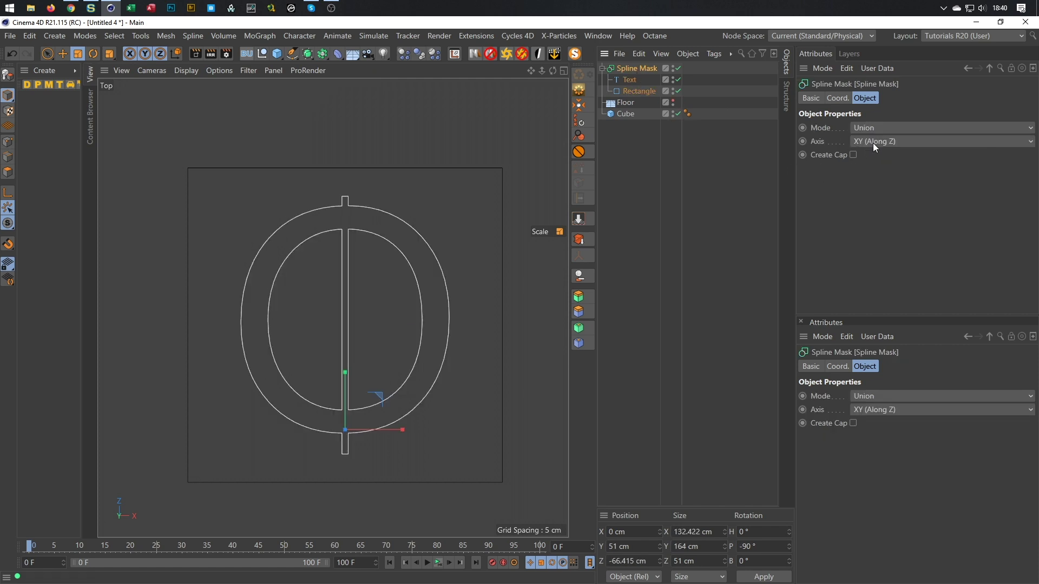
left_click(879, 140)
left_click(887, 185)
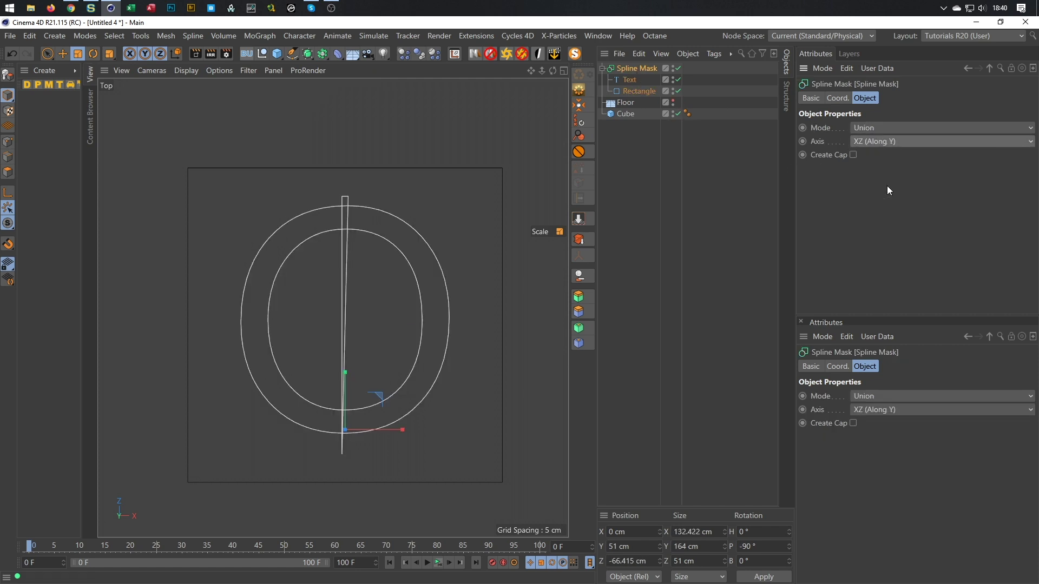
- Try the Viewport (Render View) axis on the Spline Mask and return it to XZ (Along Y)
left_click(882, 141)
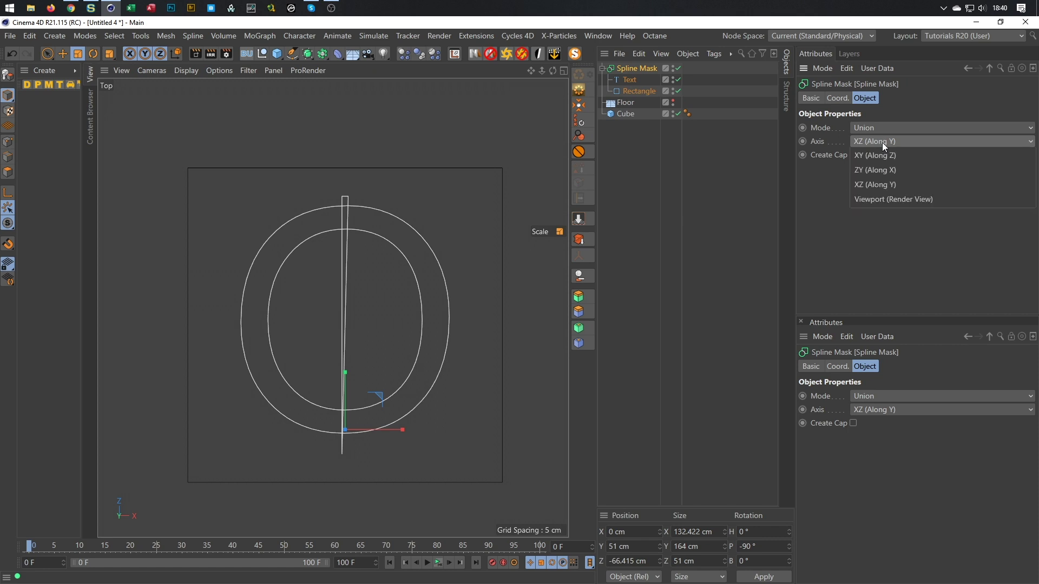
left_click(888, 202)
left_click(897, 137)
left_click(891, 183)
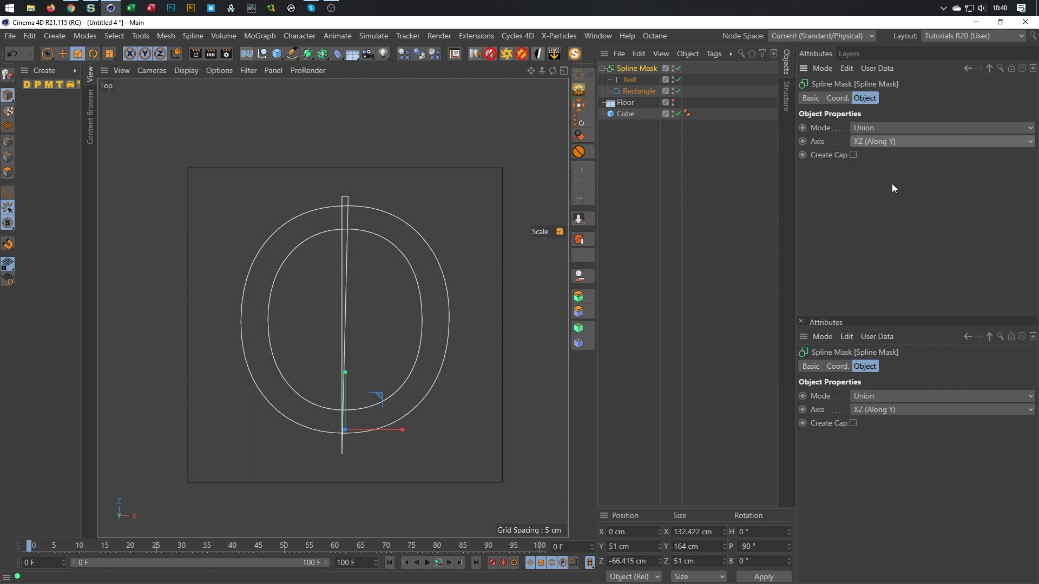
- Try the And and Or modes on the Spline Mask
left_click(875, 128)
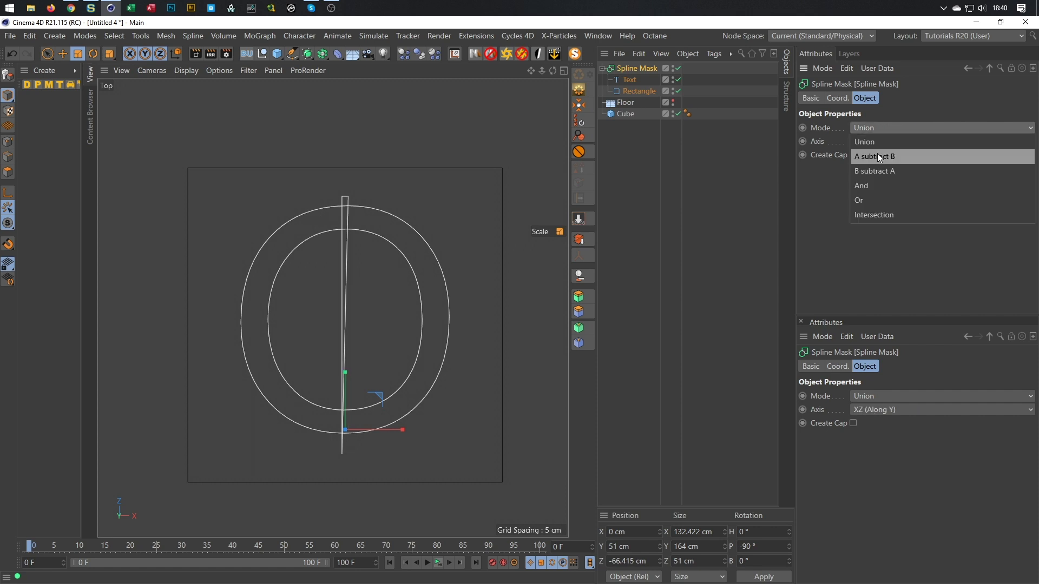
left_click(875, 184)
left_click(891, 129)
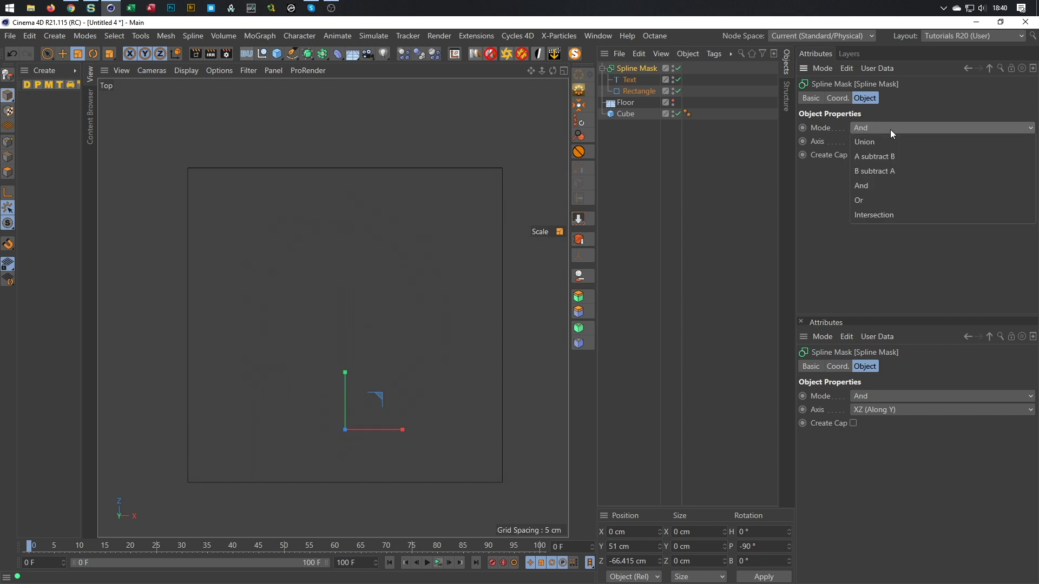
left_click(885, 200)
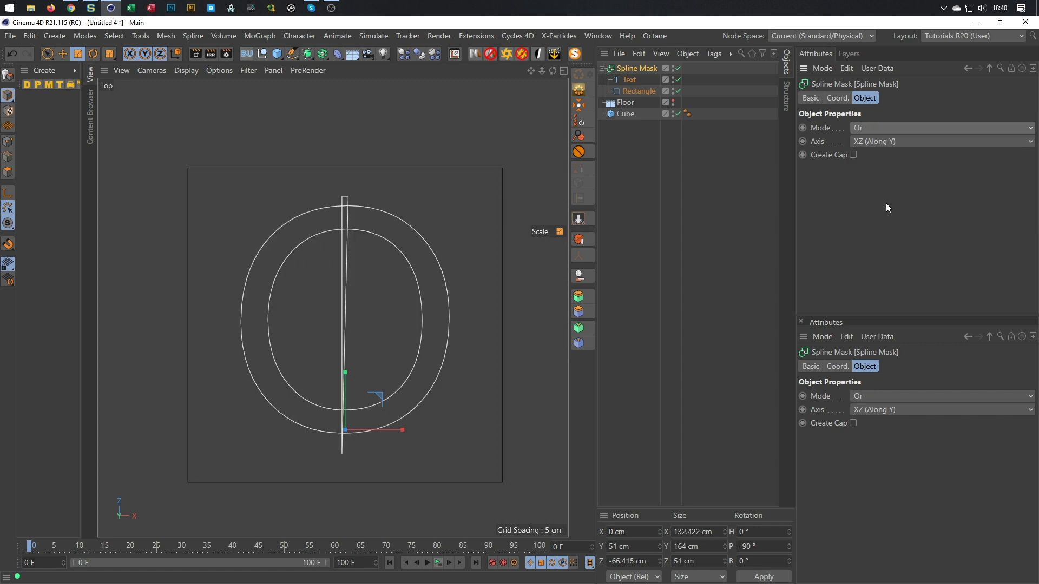
- Take the rectangle out of the Spline Mask and set its Y position to 51 cm
middle_click(473, 234)
middle_click(282, 199)
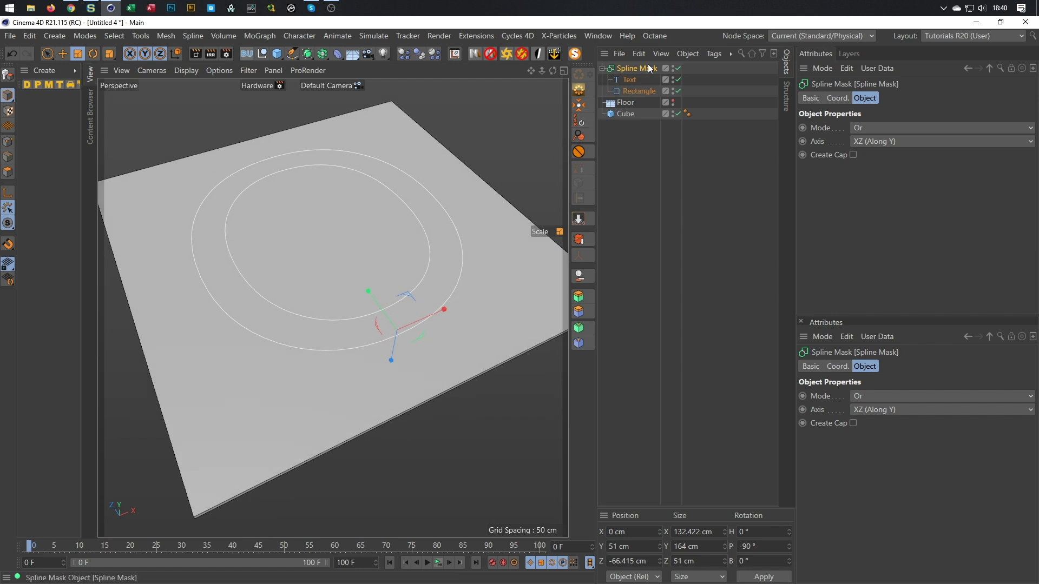
left_click(629, 92)
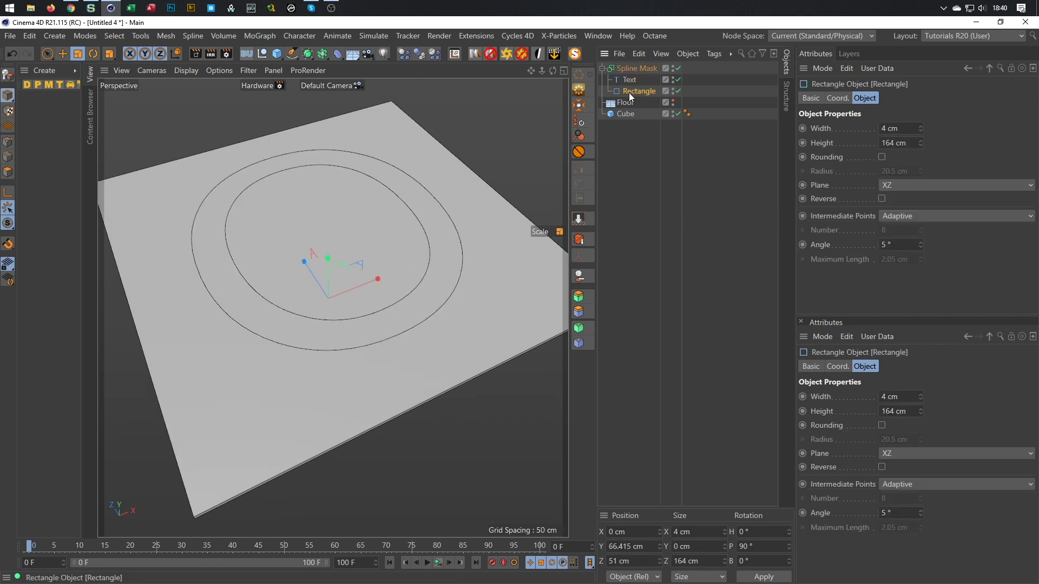
left_click(652, 70)
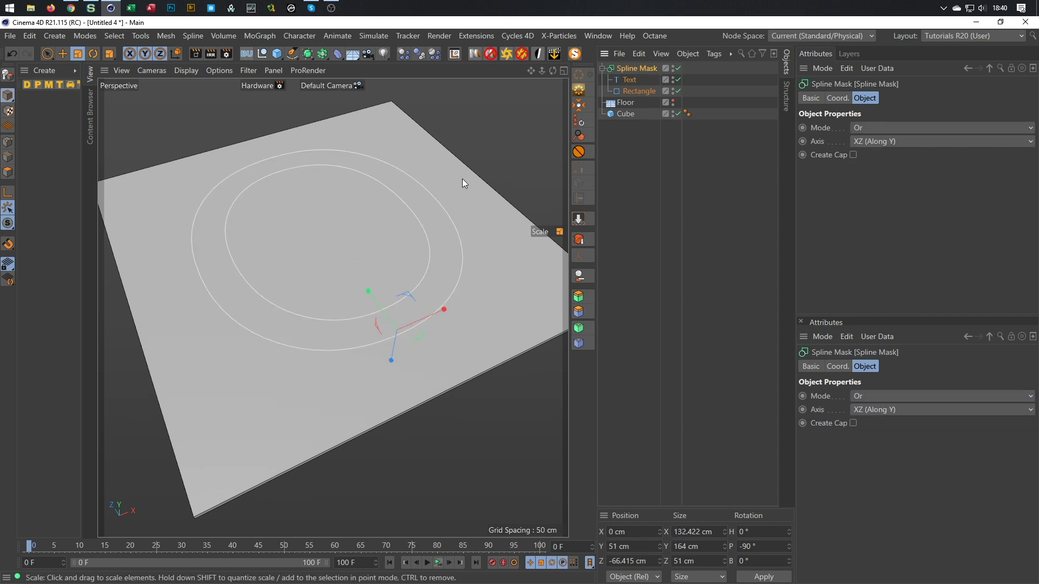
double_click(641, 91)
key("Return")
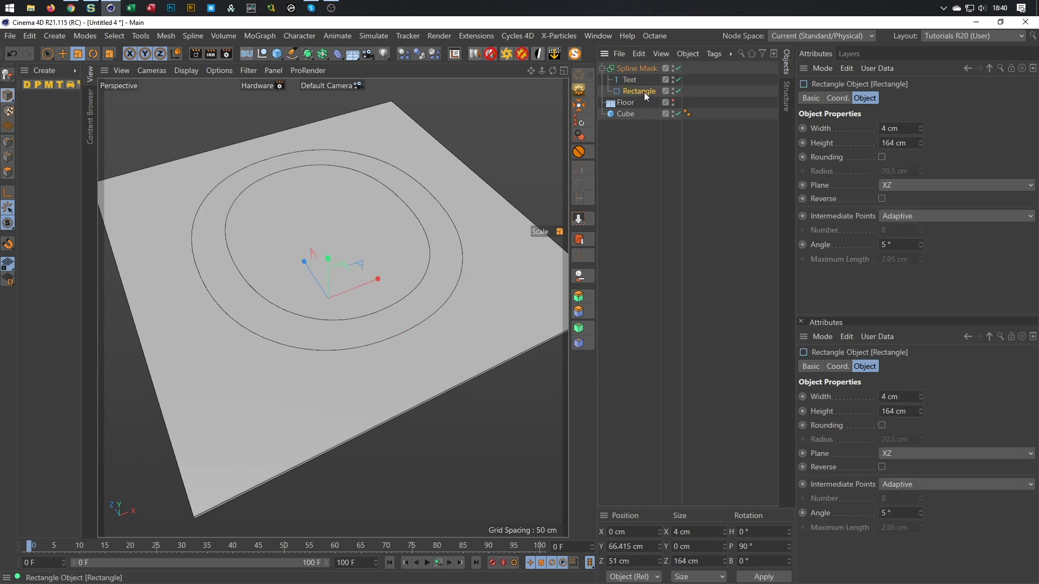
left_click_drag(641, 90, 642, 174)
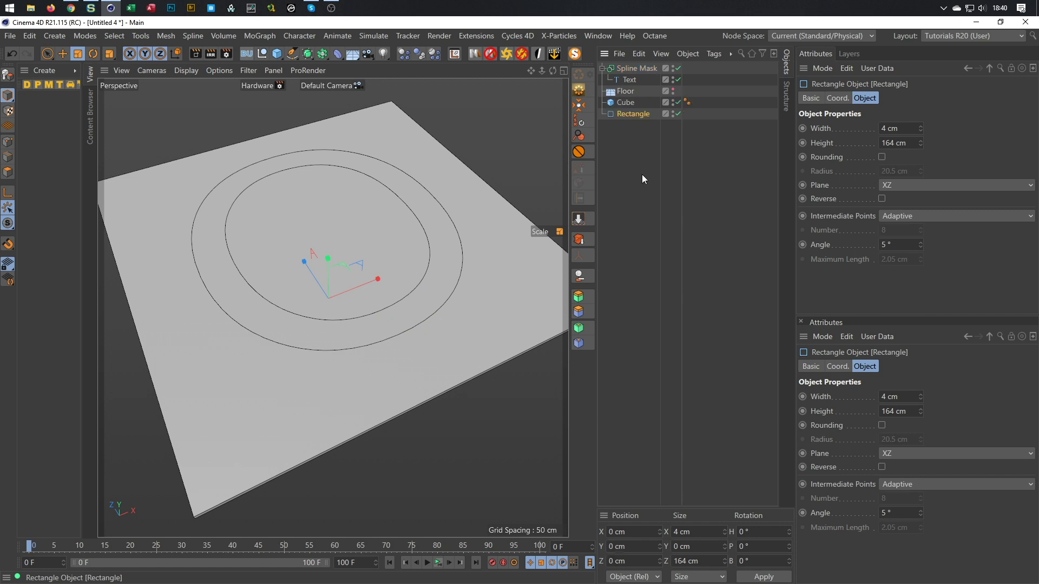
double_click(614, 545)
type("51")
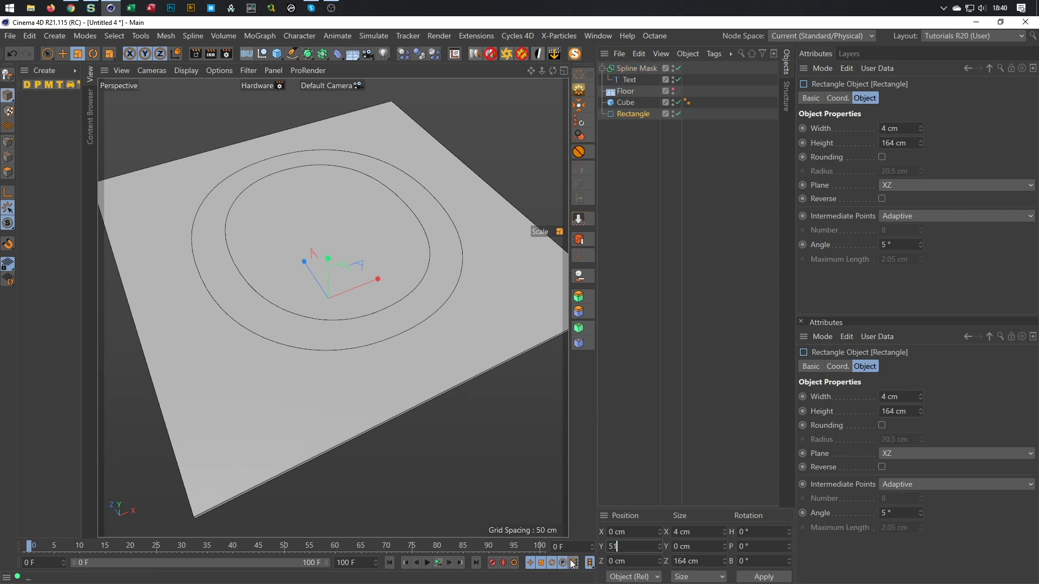
key("Return")
- Nest the rectangle back under the Spline Mask below the text and show the top view
left_click_drag(642, 115, 628, 92)
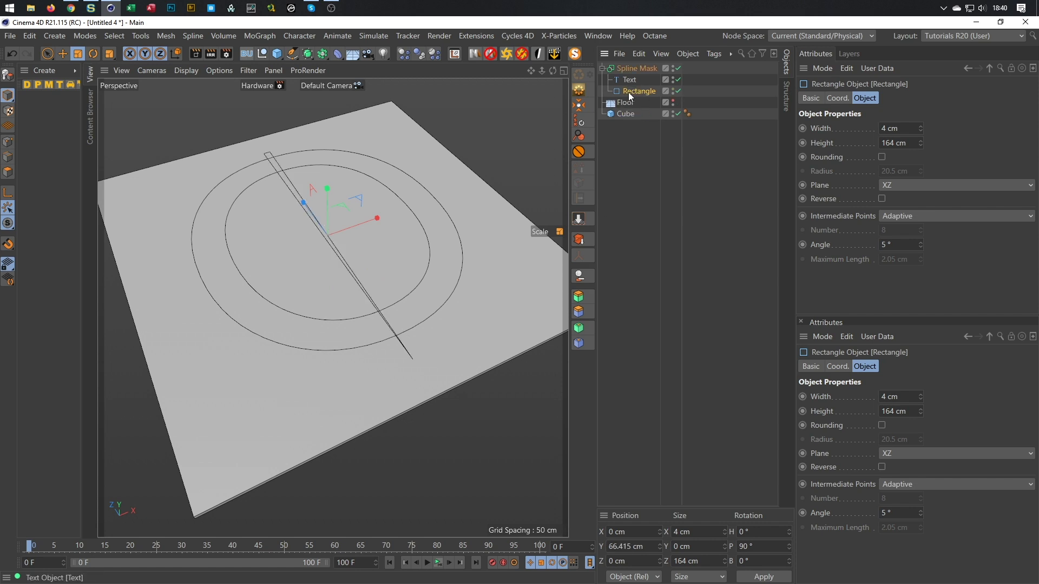
middle_click(395, 274)
middle_click(451, 209)
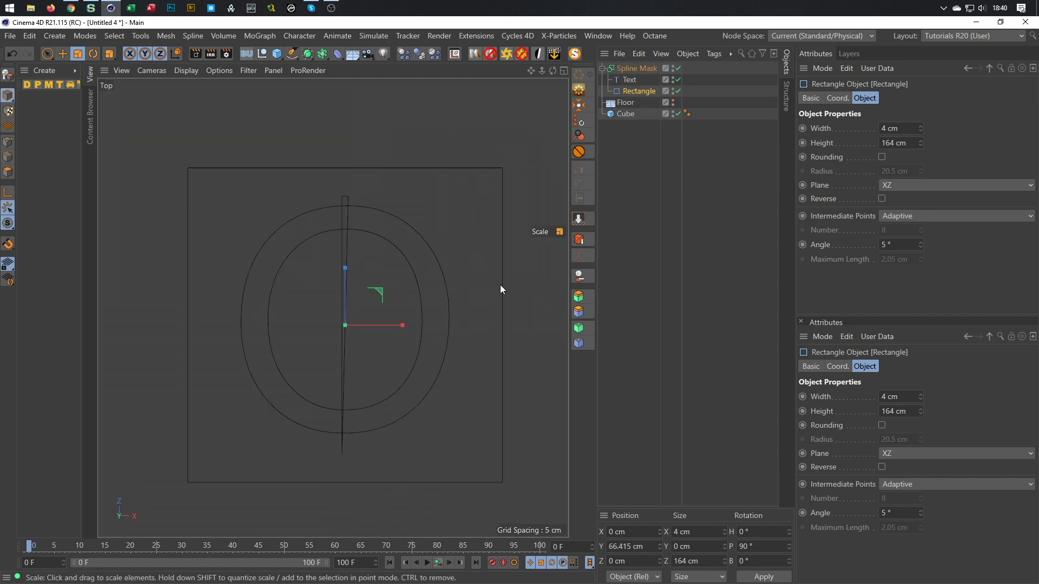
- Test the Spline Mask's And mode on the raised rectangle and return the mode to Or
left_click(650, 68)
left_click(881, 140)
left_click(881, 128)
left_click(882, 128)
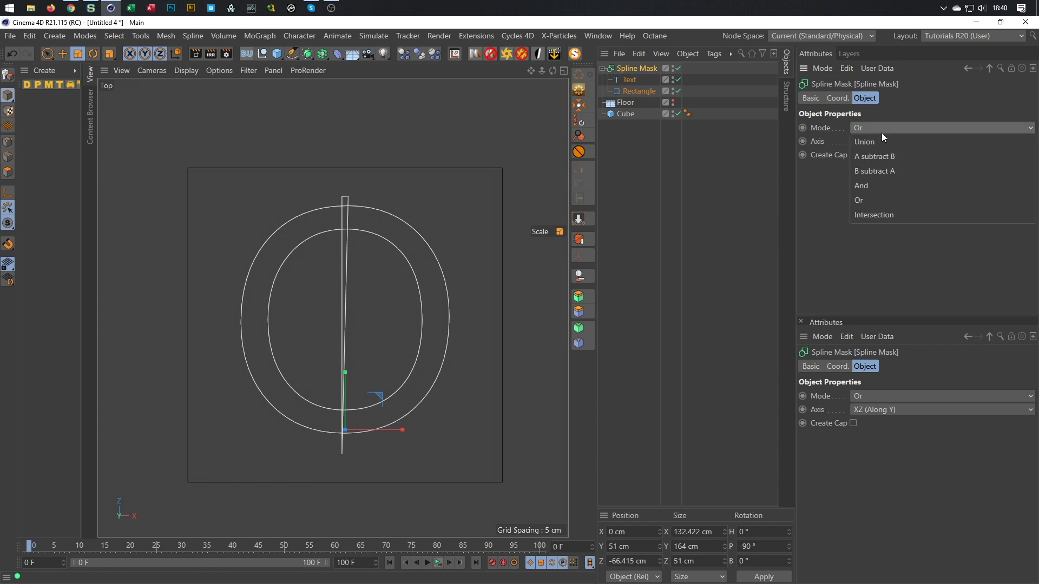
left_click(879, 187)
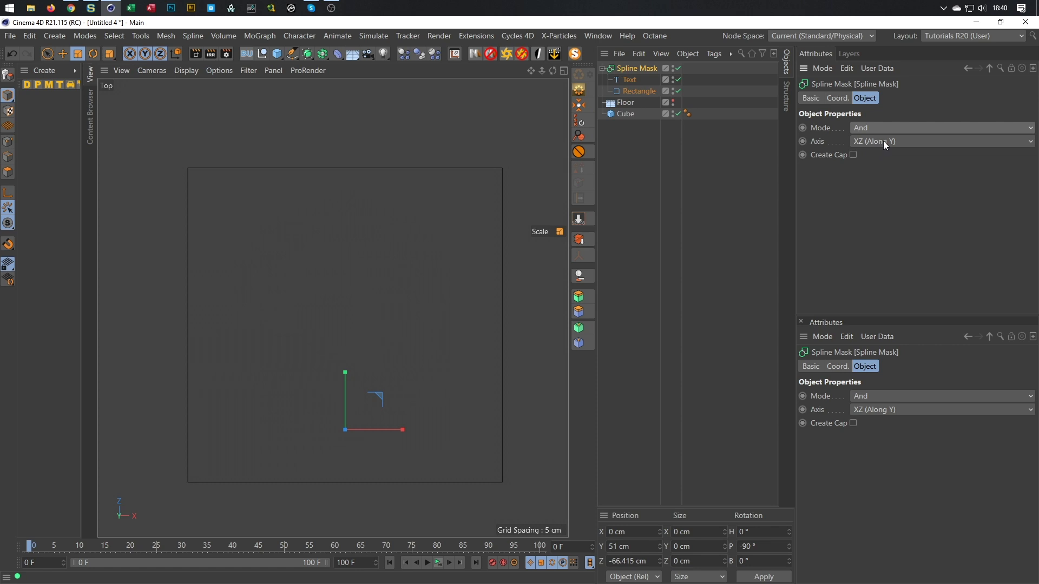
left_click(883, 128)
left_click(883, 201)
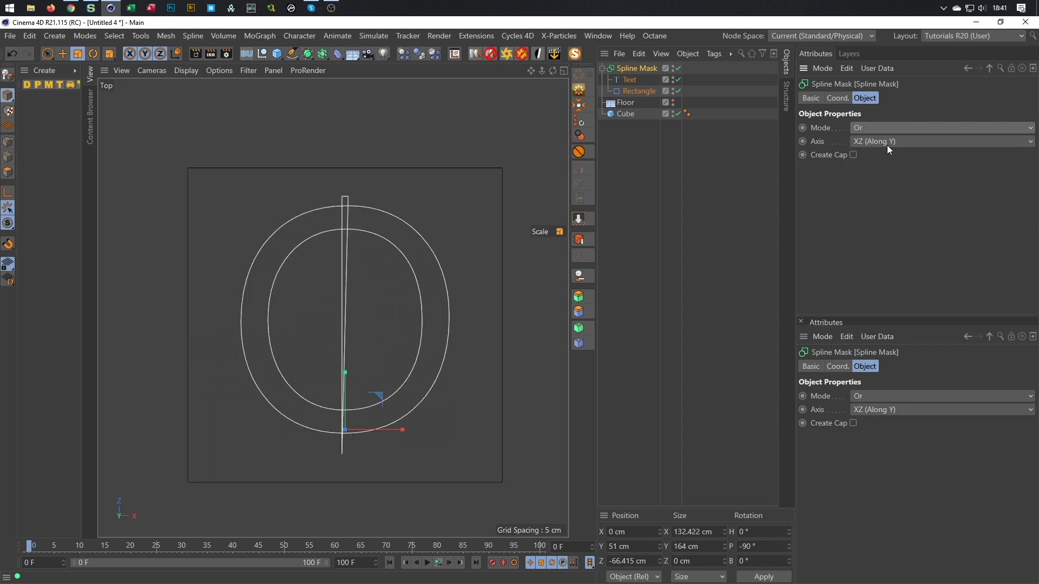
- Set the Spline Mask's axis to Viewport (Render View) and, after trying And and Union, its mode to A subtract B
left_click(887, 139)
left_click(895, 202)
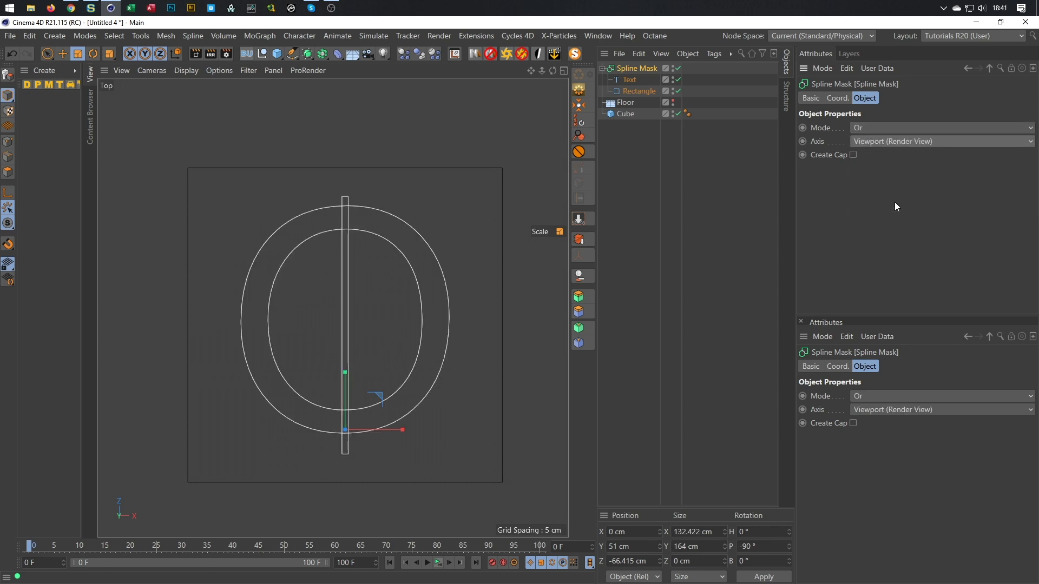
left_click(865, 127)
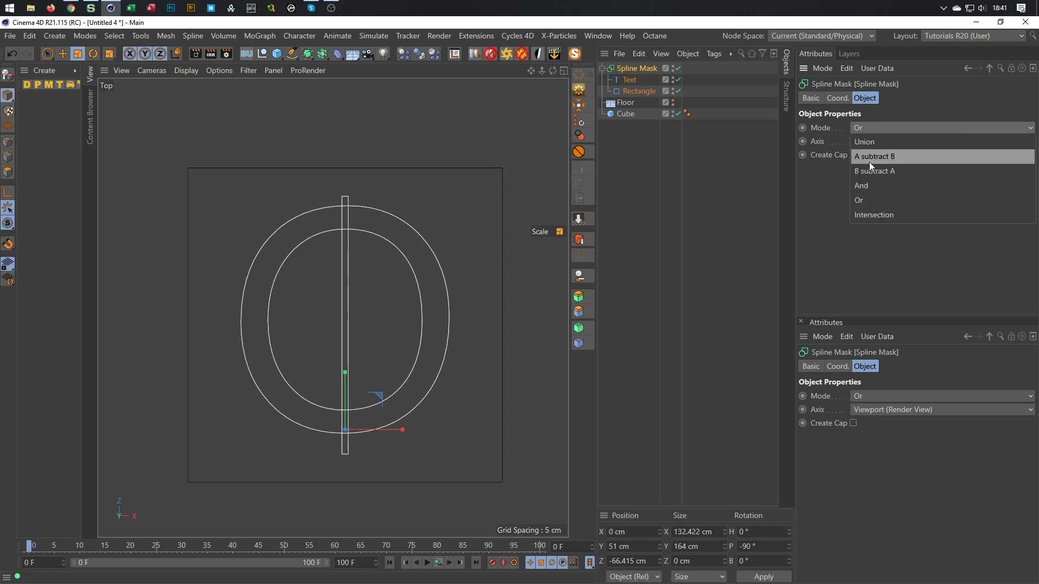
left_click(873, 189)
left_click(884, 126)
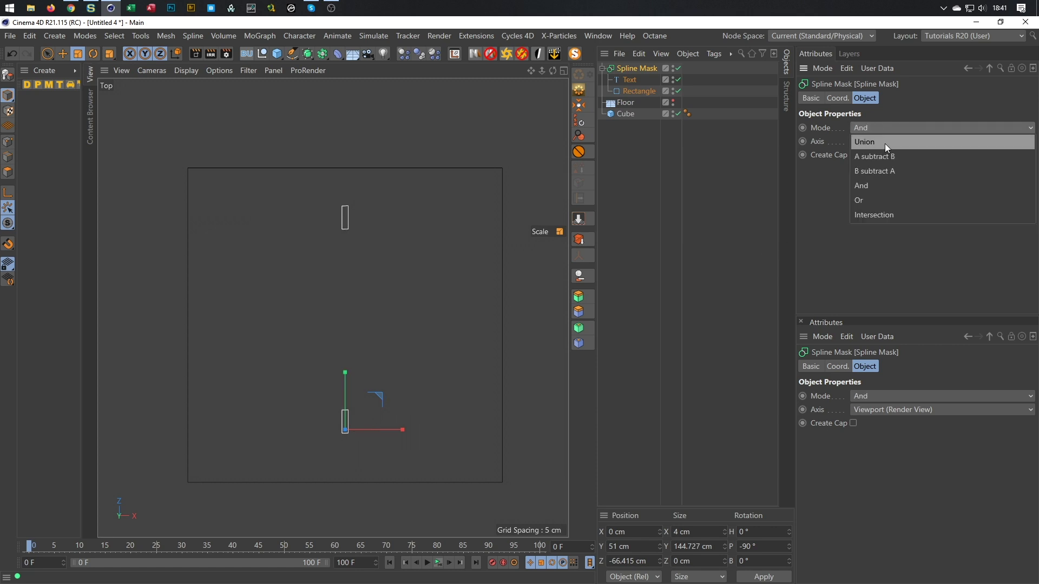
left_click(885, 144)
left_click(888, 130)
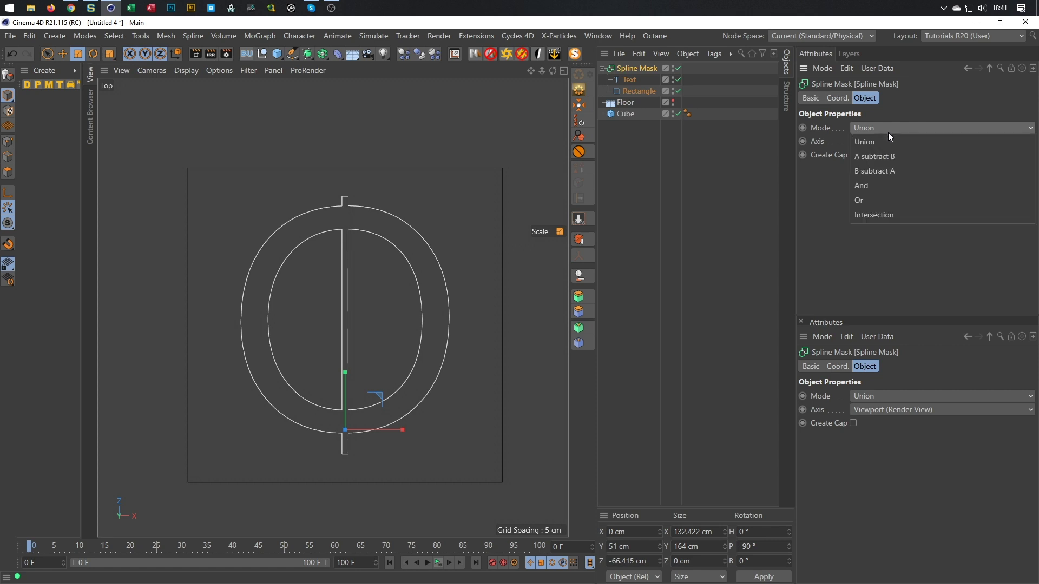
left_click(888, 158)
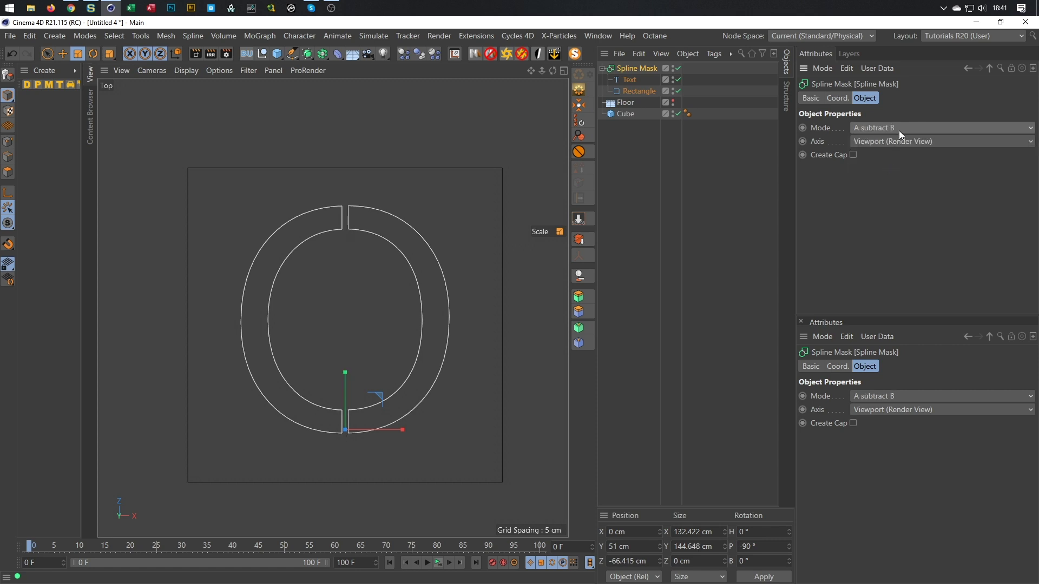
- Move the text spline out of the Spline Mask and delete the mask together with its rectangle
scroll(374, 217, "up", 3)
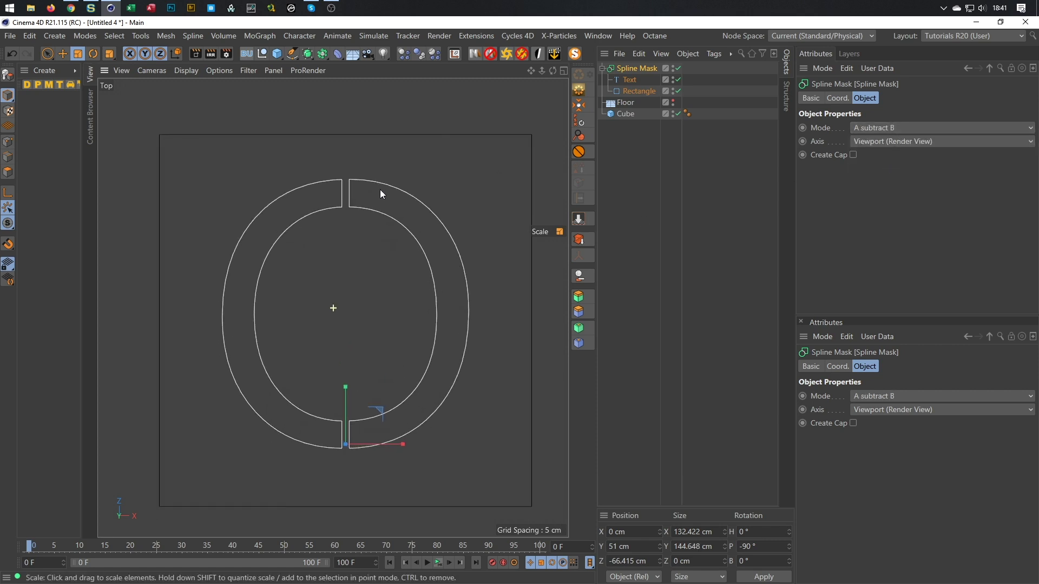
middle_click(340, 206)
middle_click(294, 234)
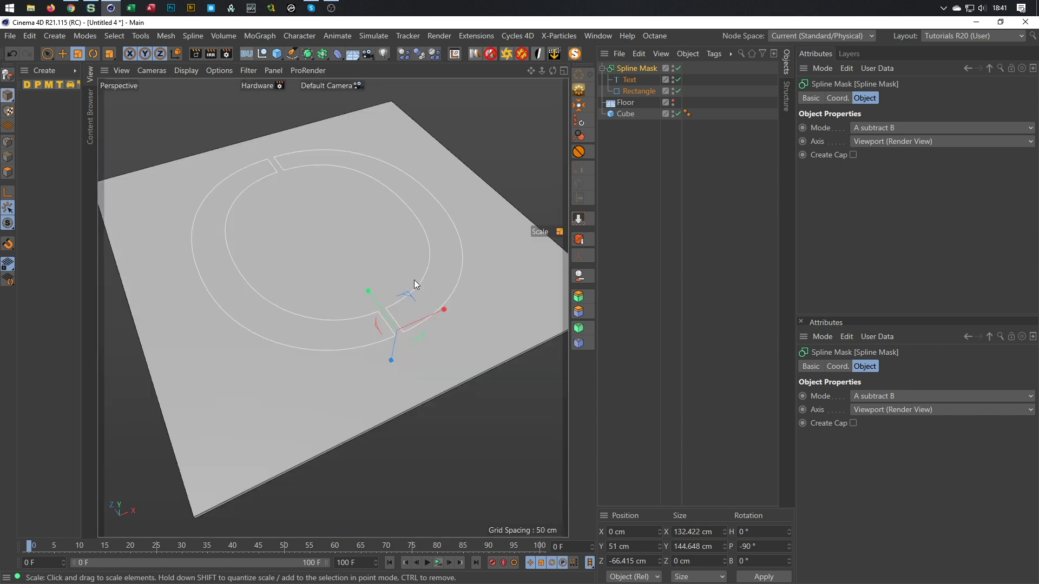
scroll(395, 290, "up", 2)
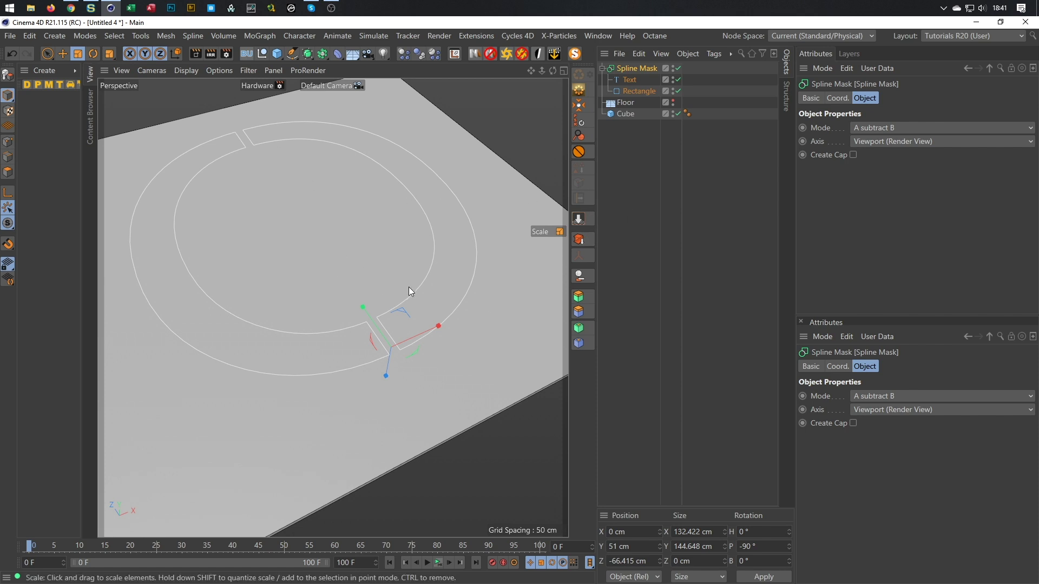
left_click_drag(626, 81, 646, 169)
left_click(644, 71)
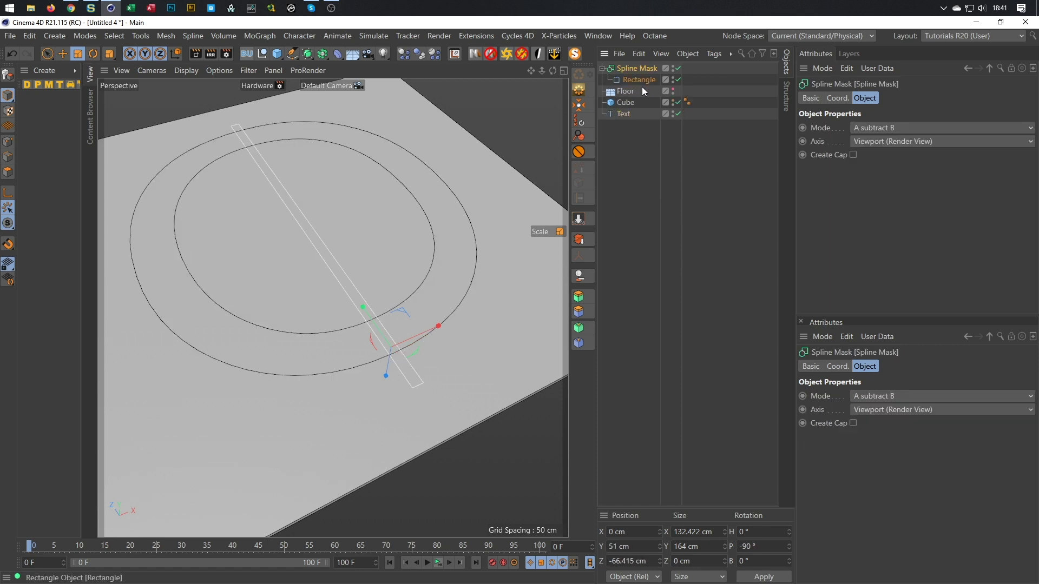
key("Delete")
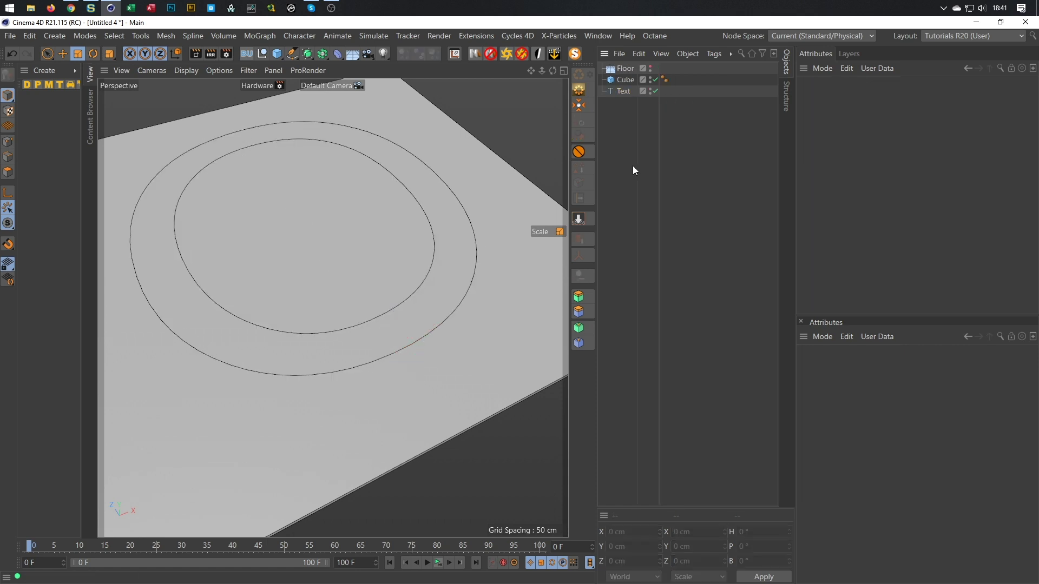
- Change the text spline's letter to N and set its font to Eras Bold ITC
left_click(625, 92)
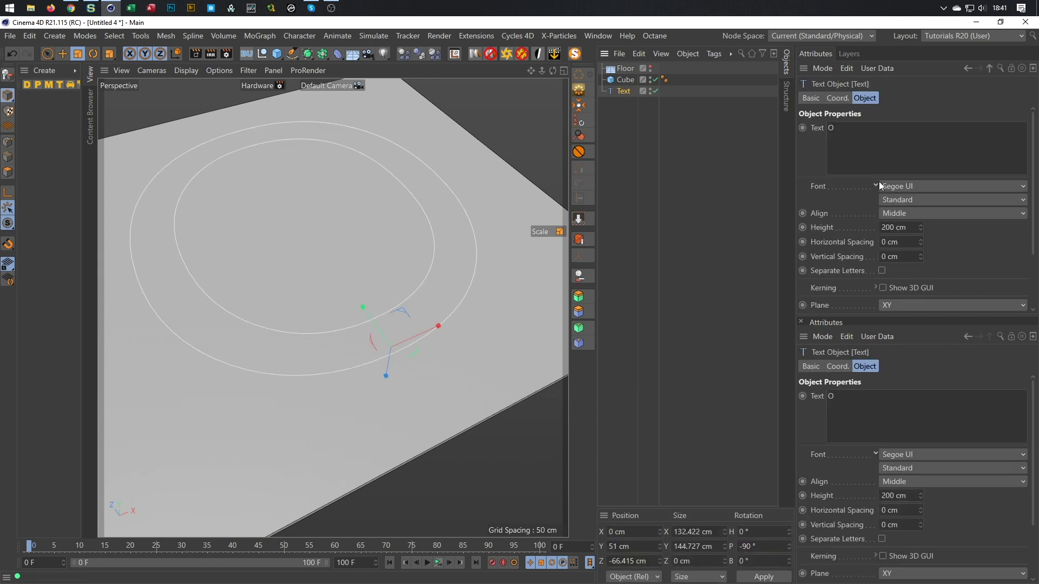
left_click(876, 162)
key("ctrl+a")
type("N")
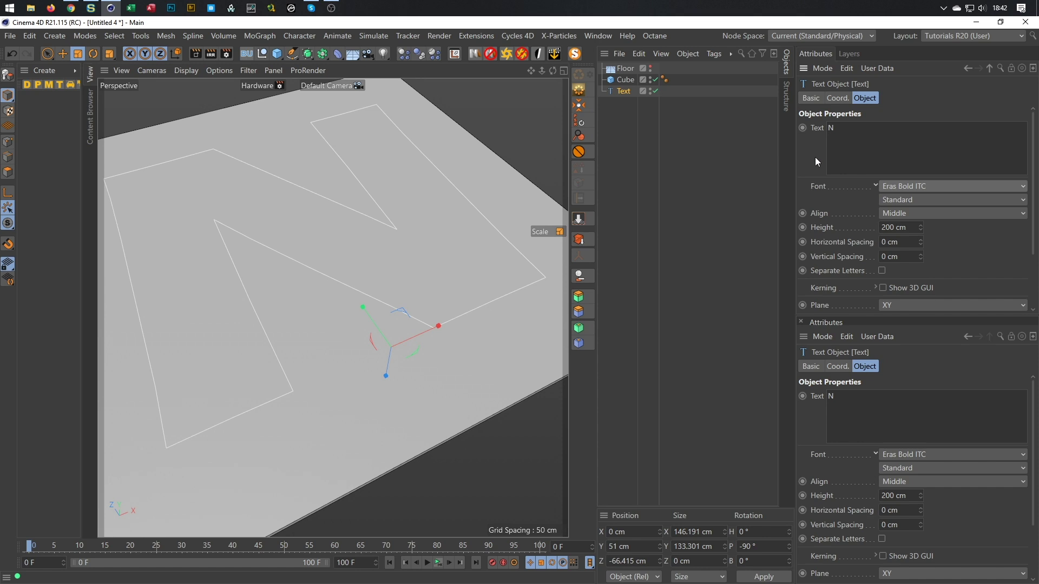
- Change the N's font to Arial Black and activate the Scale tool in the top view
scroll(383, 239, "down", 6)
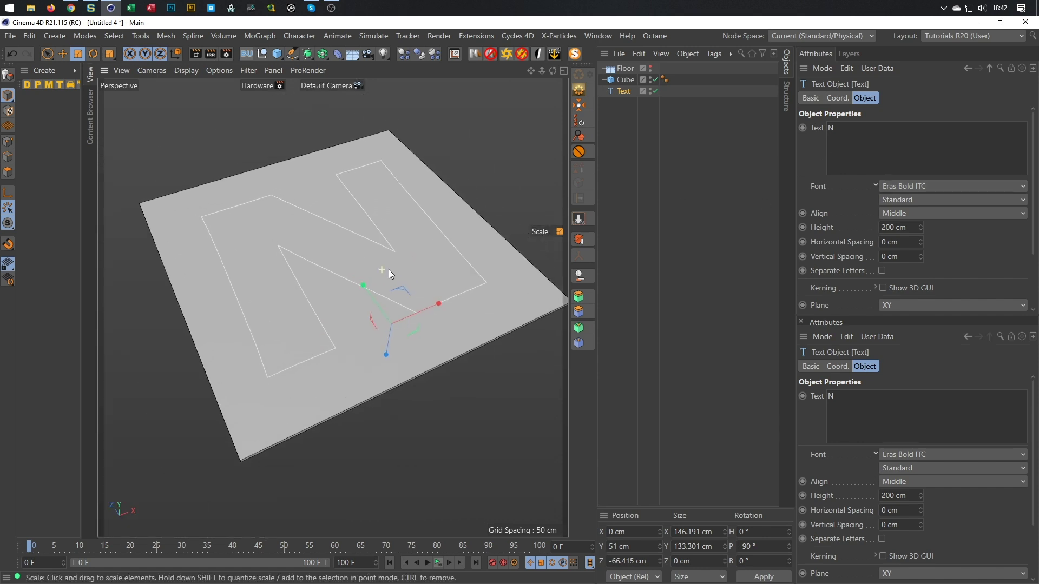
scroll(392, 270, "up", 2)
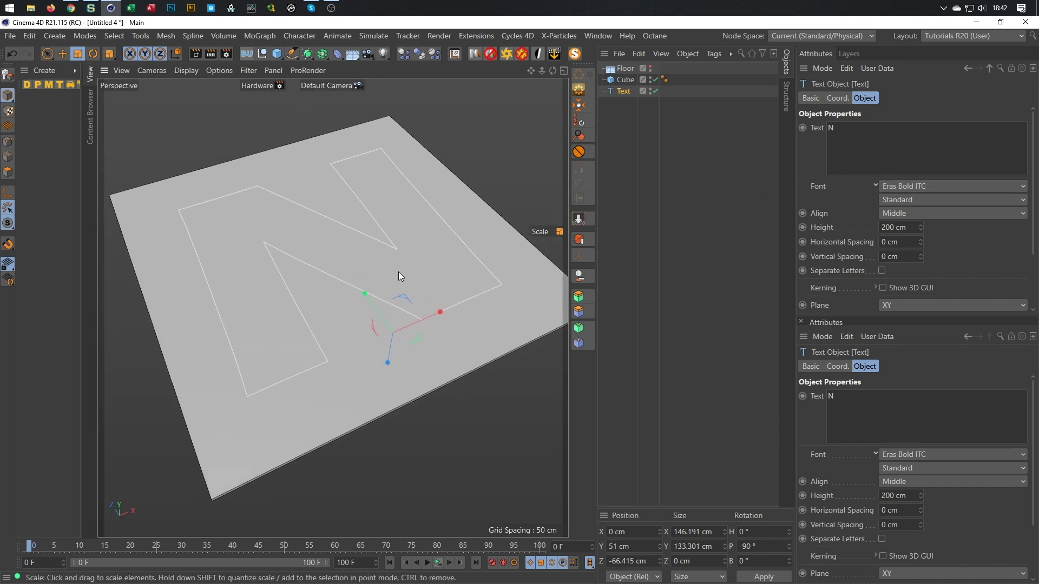
middle_click(406, 278)
middle_click(450, 254)
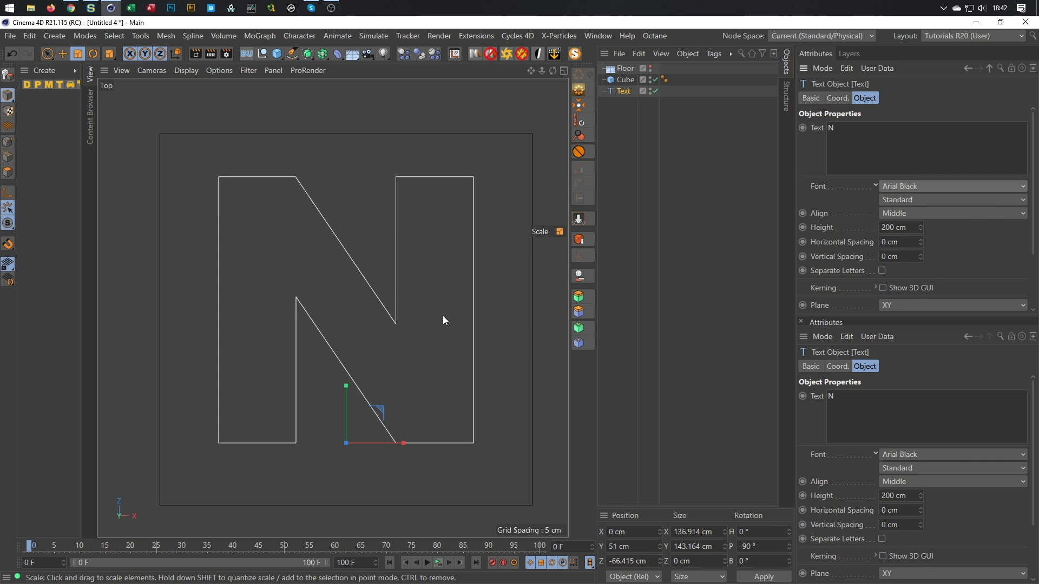
key("t")
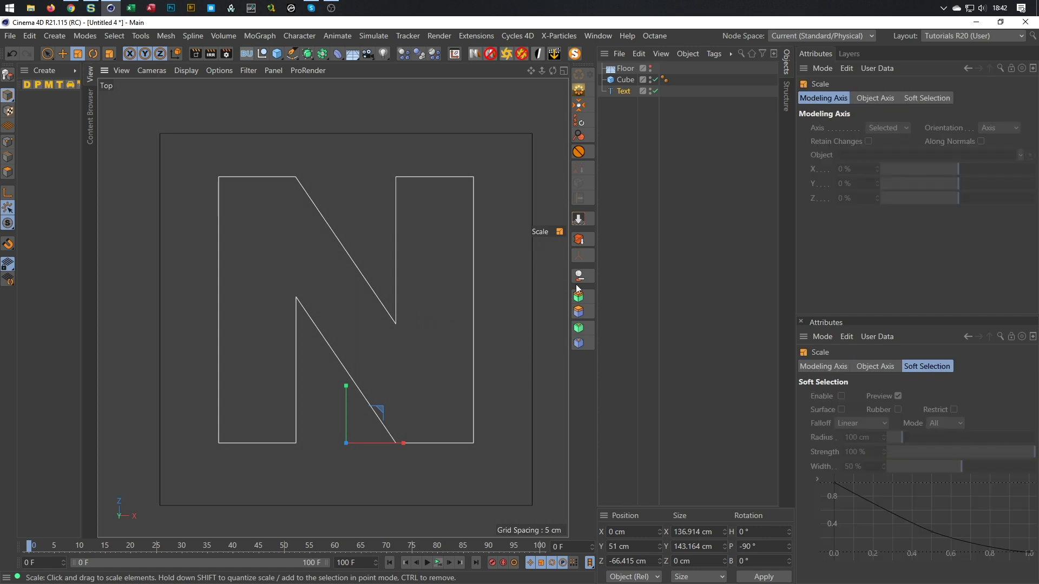
- Set the N text spline's height to 147 cm and move it along Z to about -50 cm, roughly centred on the plate
left_click(628, 88)
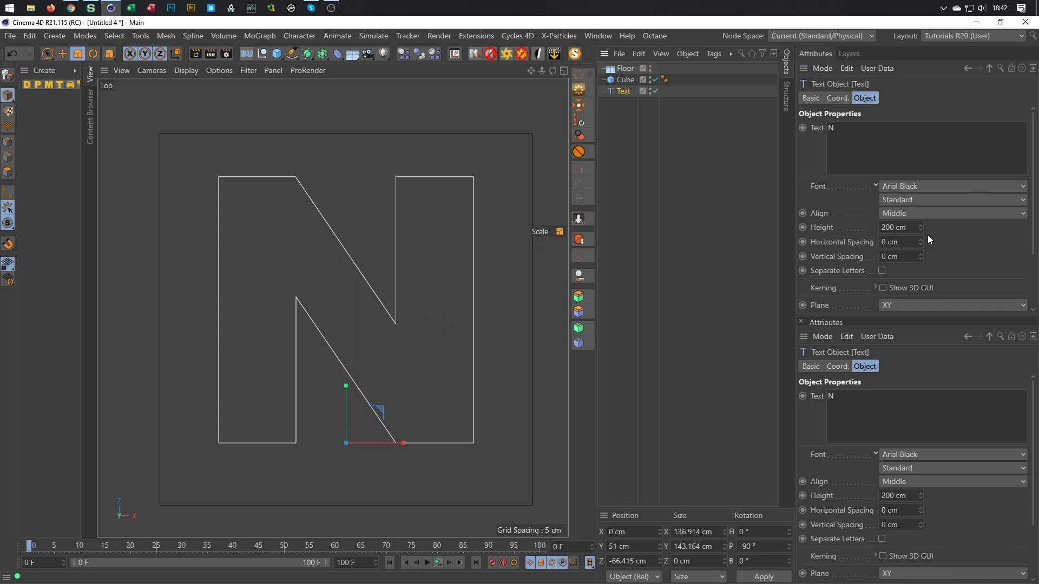
left_click_drag(921, 224, 896, 218)
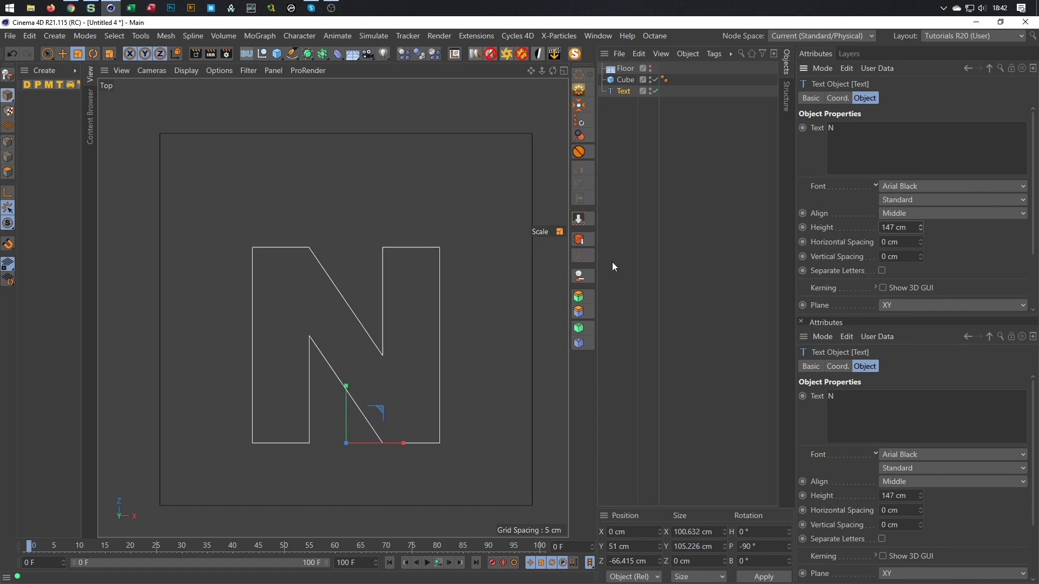
key("e")
left_click_drag(347, 387, 353, 357)
- Examine the N outline on the plate from several angles in the perspective view
middle_click(375, 335)
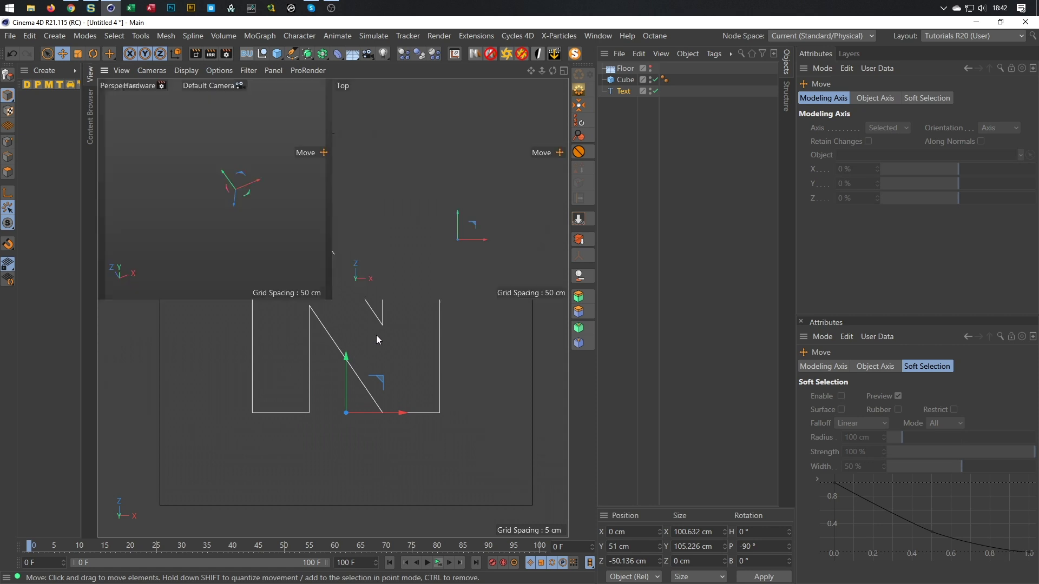
middle_click(263, 203)
scroll(368, 294, "up", 2)
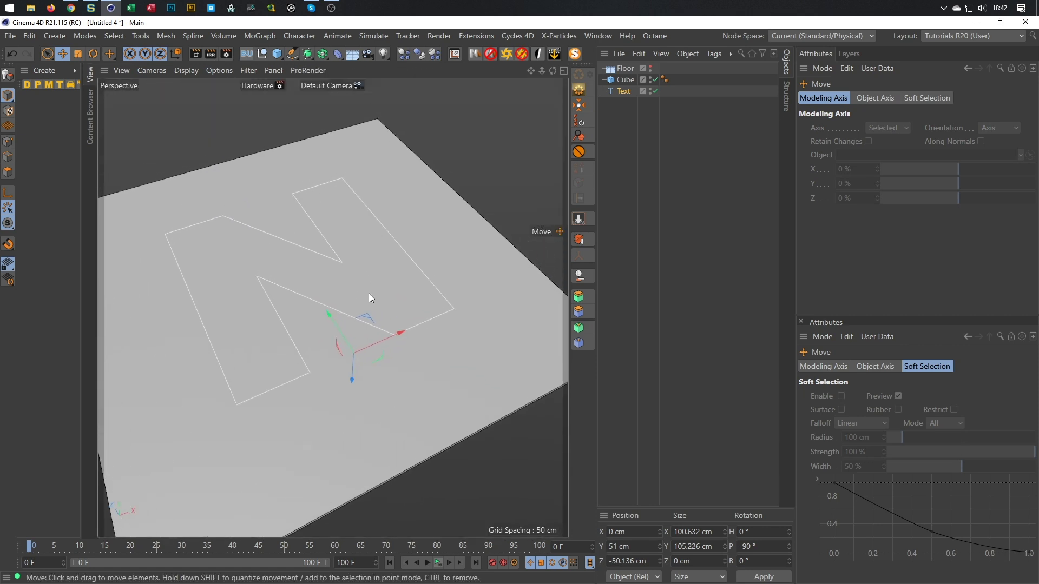
scroll(368, 293, "down", 3)
scroll(353, 314, "up", 3)
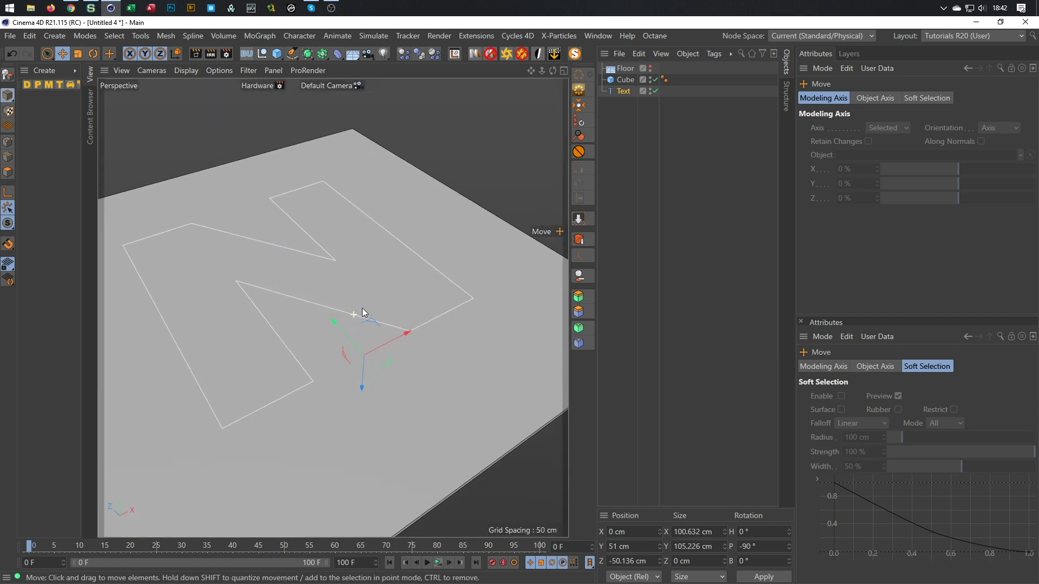
scroll(356, 313, "up", 1)
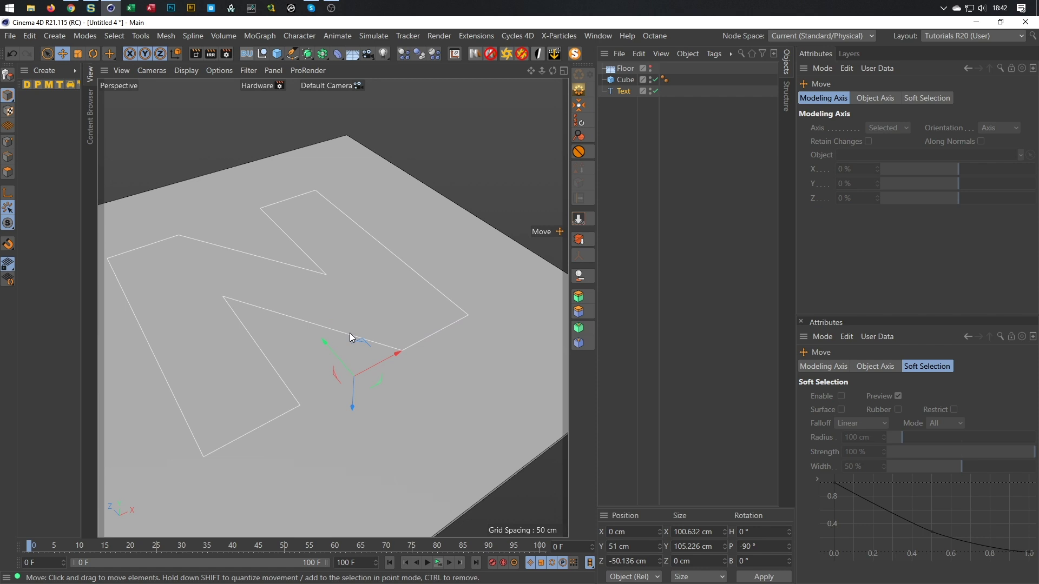
scroll(353, 333, "down", 3)
scroll(417, 285, "up", 3)
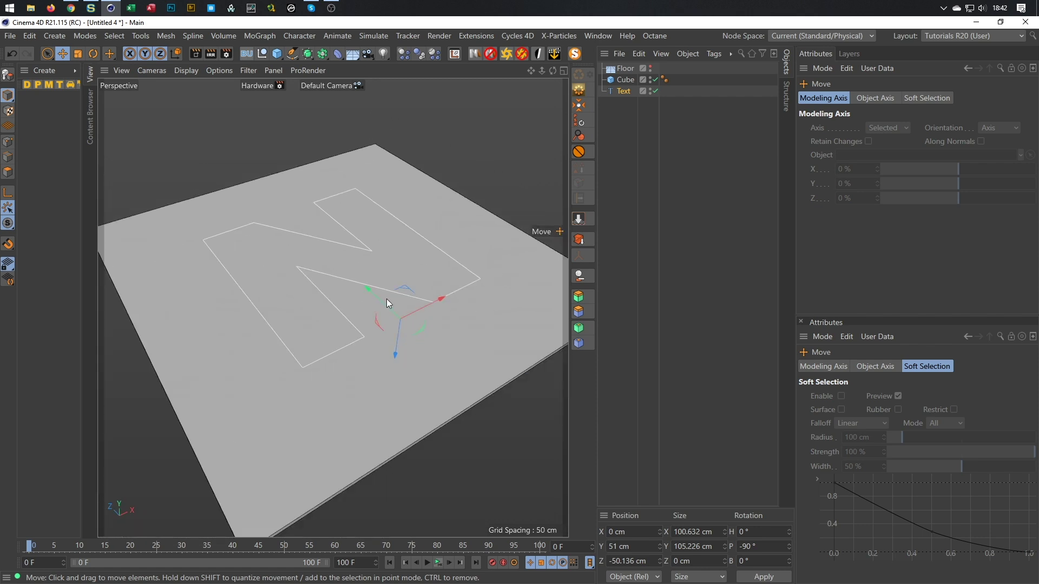
scroll(386, 299, "down", 2)
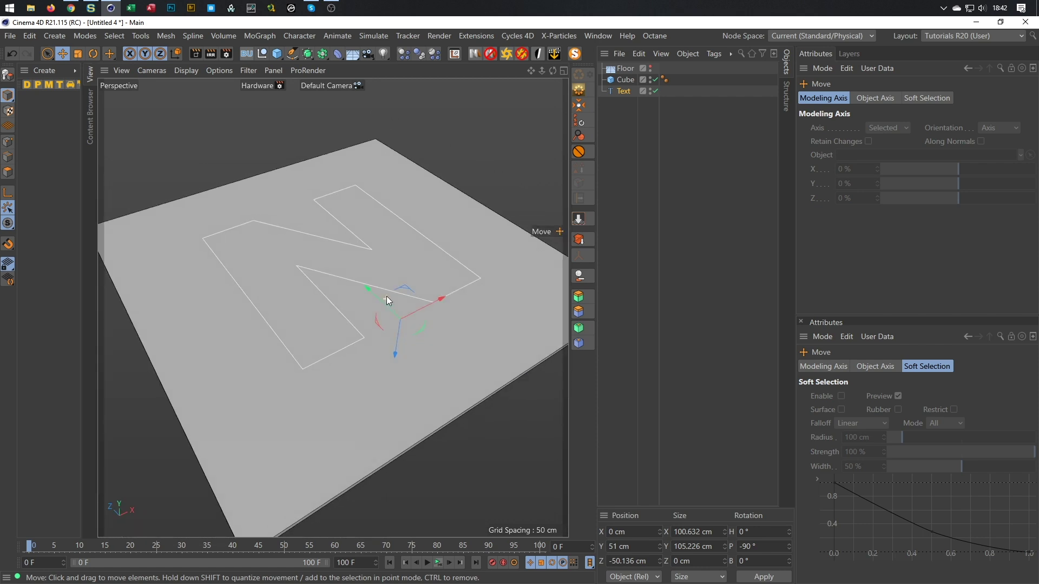
scroll(378, 306, "up", 2)
scroll(382, 320, "up", 1)
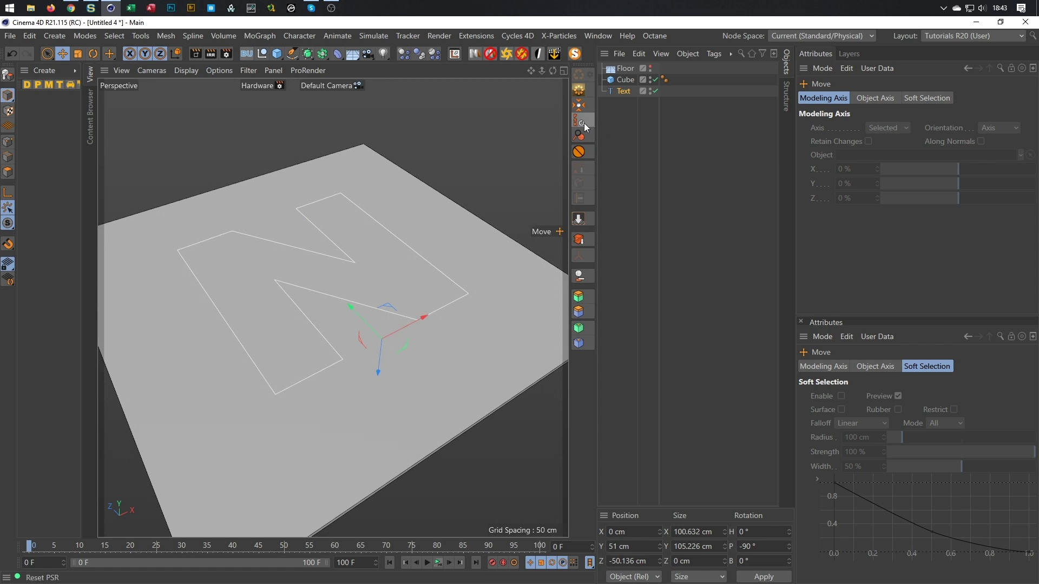
- Add a null below the text spline in the hierarchy and give it an Align to Spline tag
left_click(262, 53)
left_click_drag(625, 66, 623, 102)
right_click(623, 102)
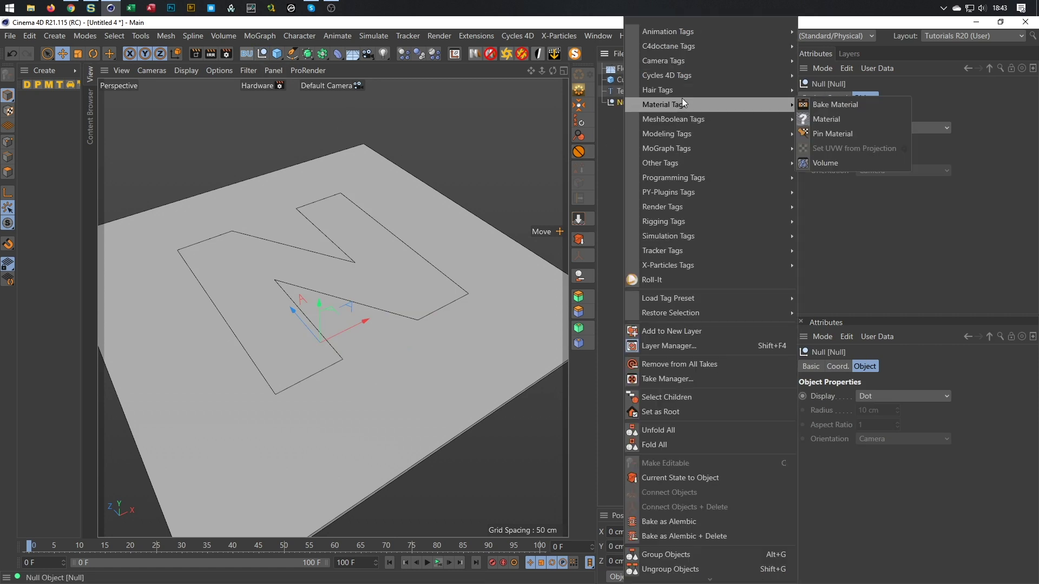
mouse_move(752, 32)
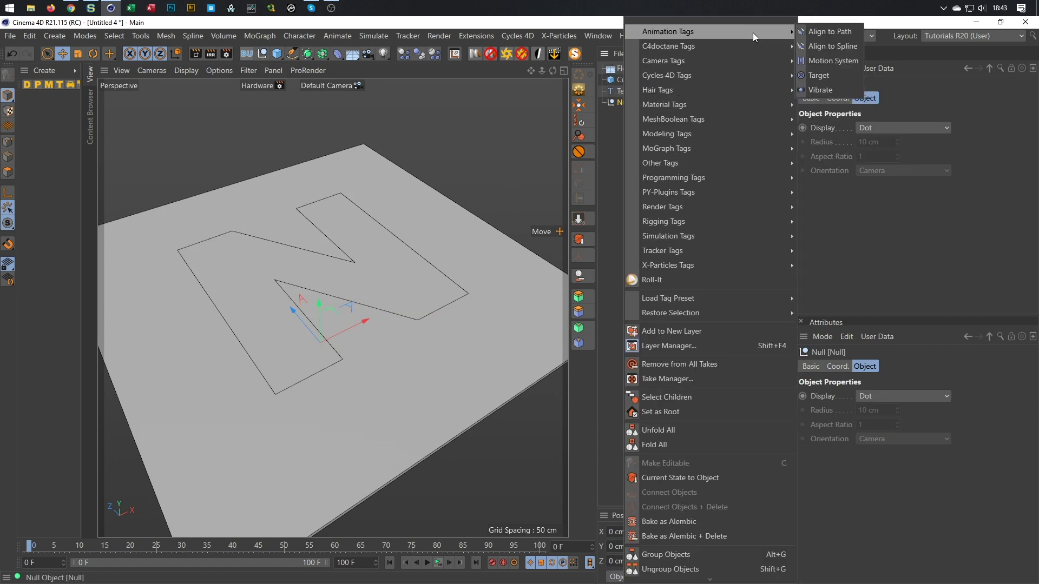
left_click(826, 46)
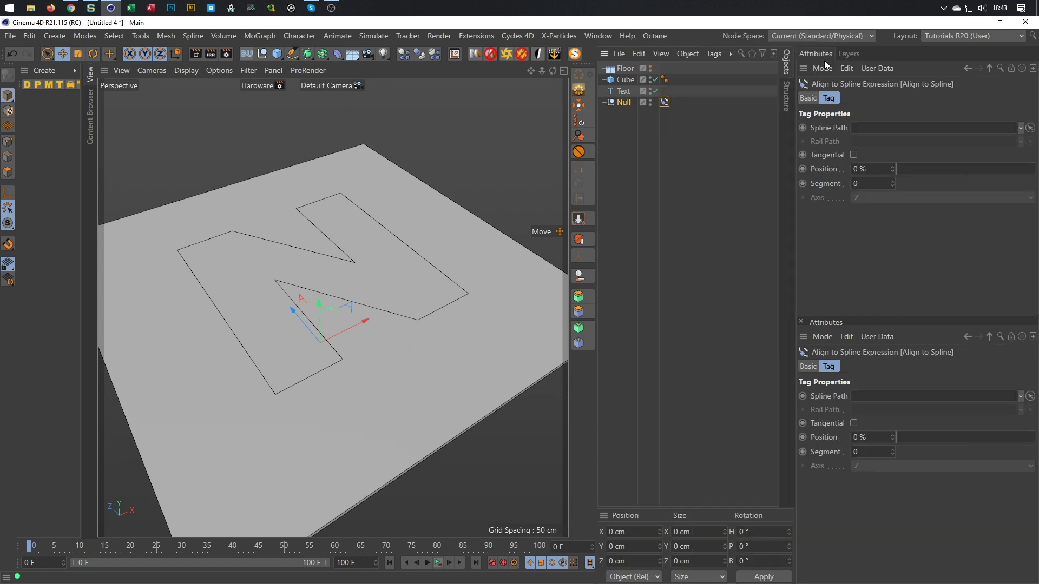
- Set the null's display shape to Star
left_click(627, 102)
left_click(866, 129)
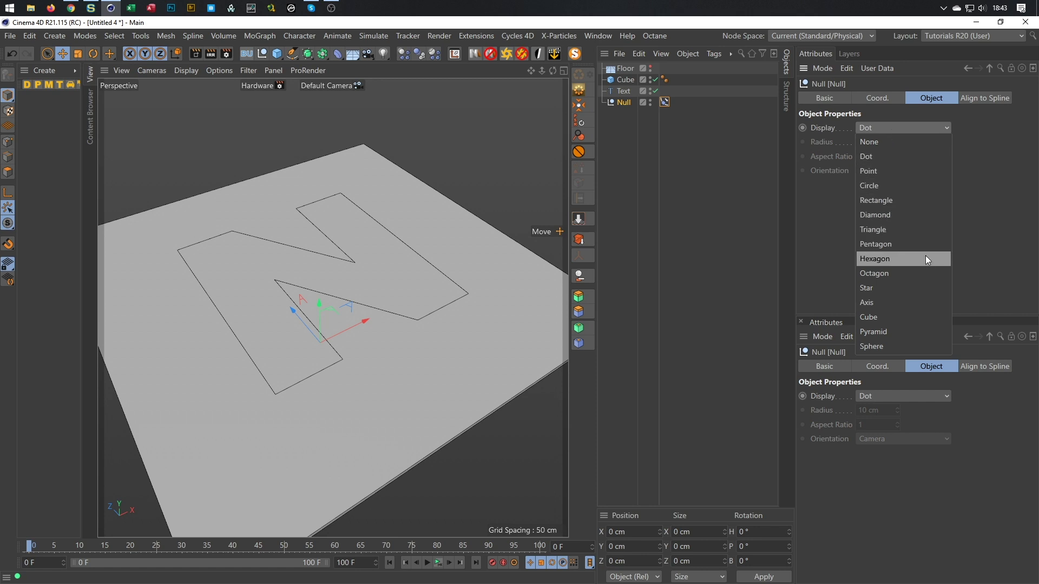
left_click(906, 288)
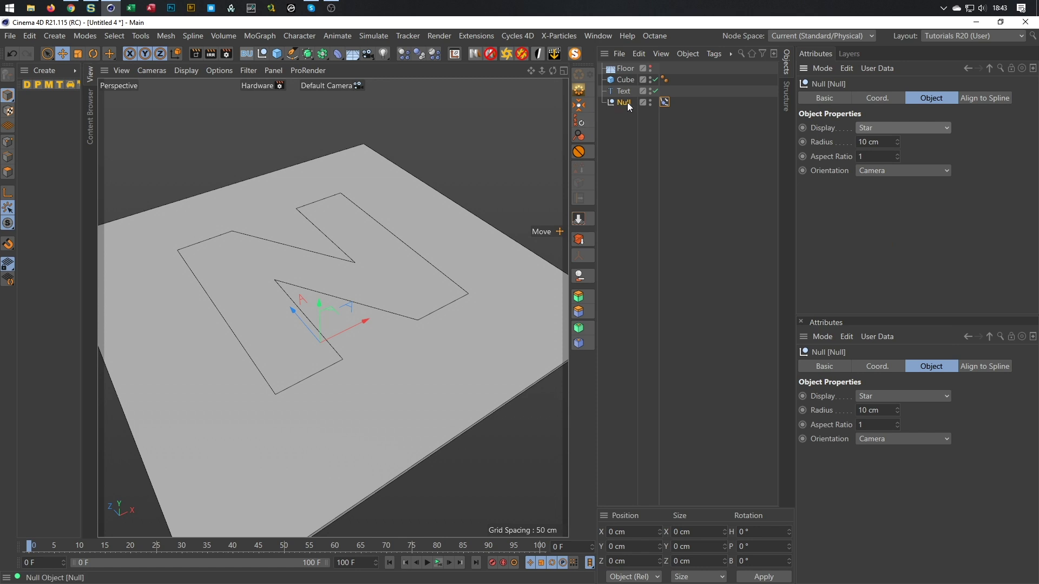
- Assign the Text spline as the Align to Spline tag's spline path and set the null's display radius to 5 cm
left_click(664, 102)
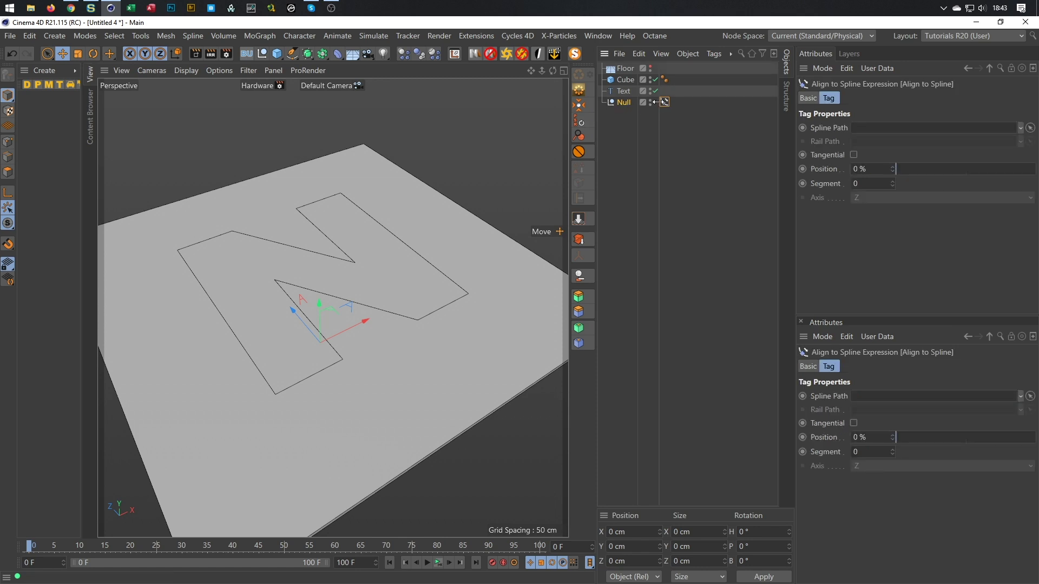
left_click_drag(623, 91, 858, 133)
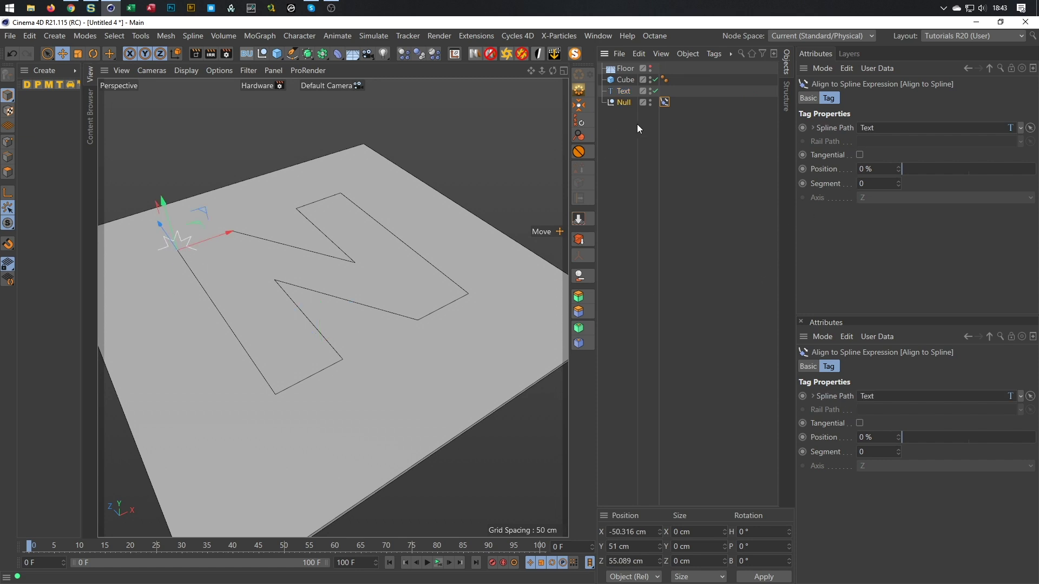
left_click(625, 102)
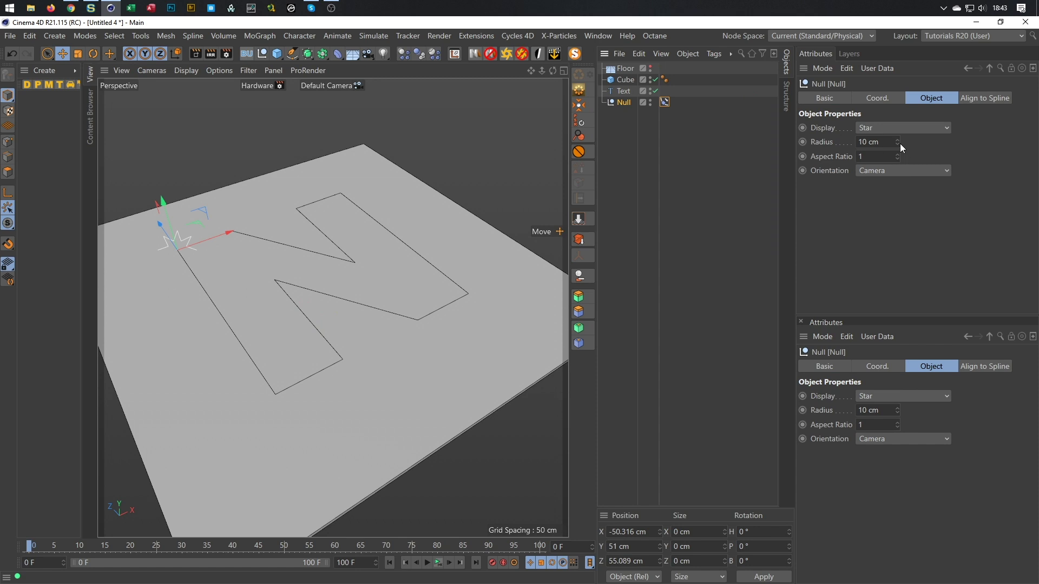
left_click_drag(897, 142, 898, 141)
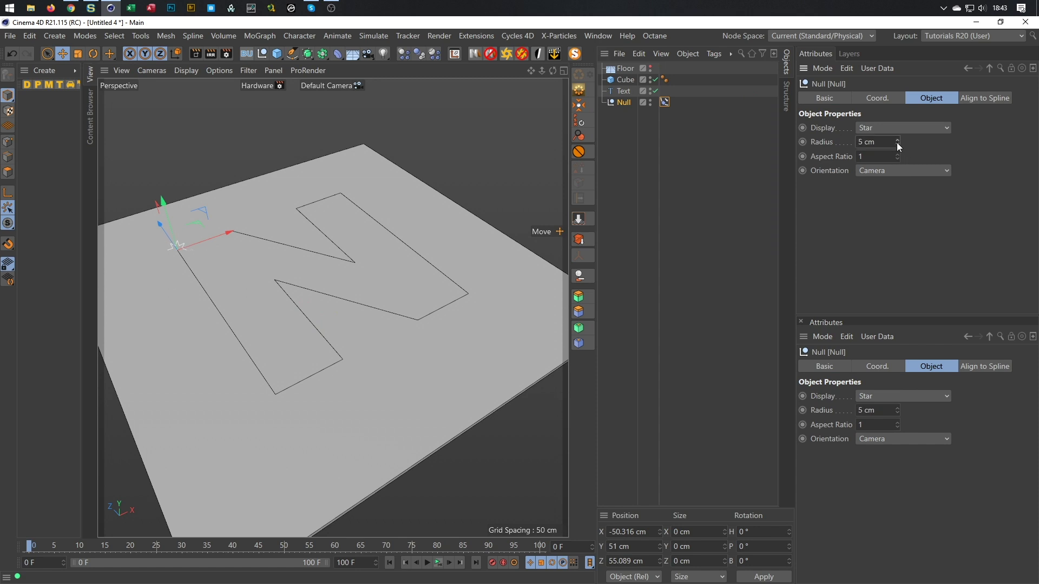
- Extend the project's end frame and the preview range to 300 frames
left_click(665, 103)
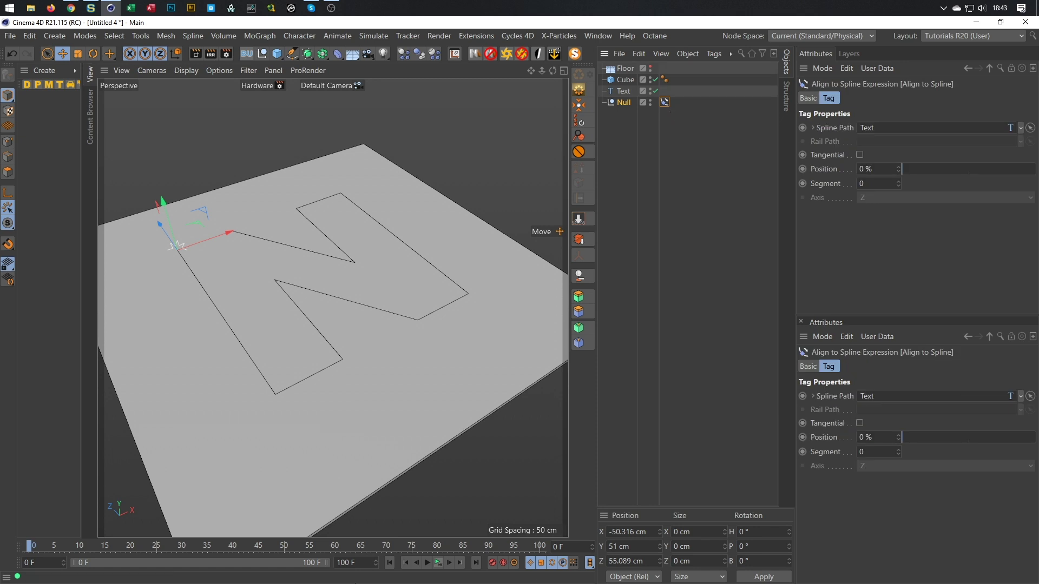
double_click(349, 563)
type("300")
key("Return")
double_click(302, 564)
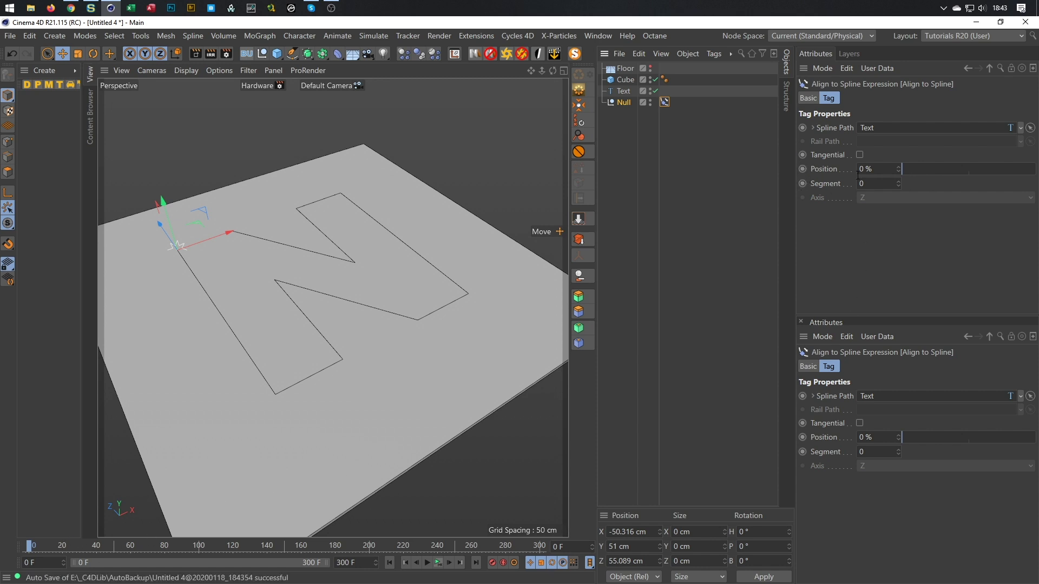
- Keyframe the Align to Spline tag's Position at 0% on frame 0 and 100% on frame 100
left_click(803, 169)
type("100")
key("Return")
left_click(871, 168)
type("100")
key("Return")
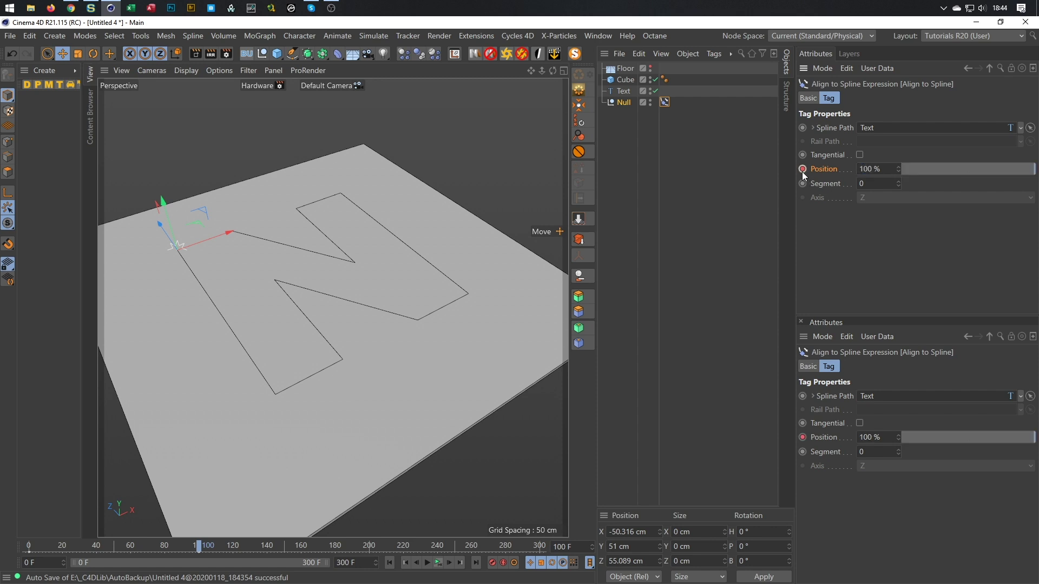
- Rewind to frame 0 and play the animation to check how the null travels around the N
left_click_drag(199, 545, 15, 537)
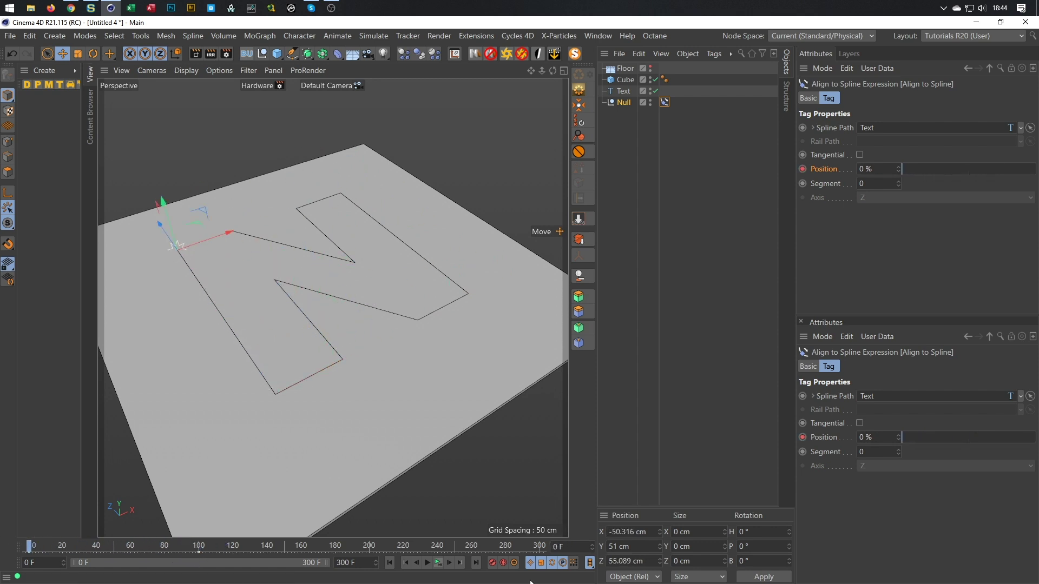
left_click(438, 563)
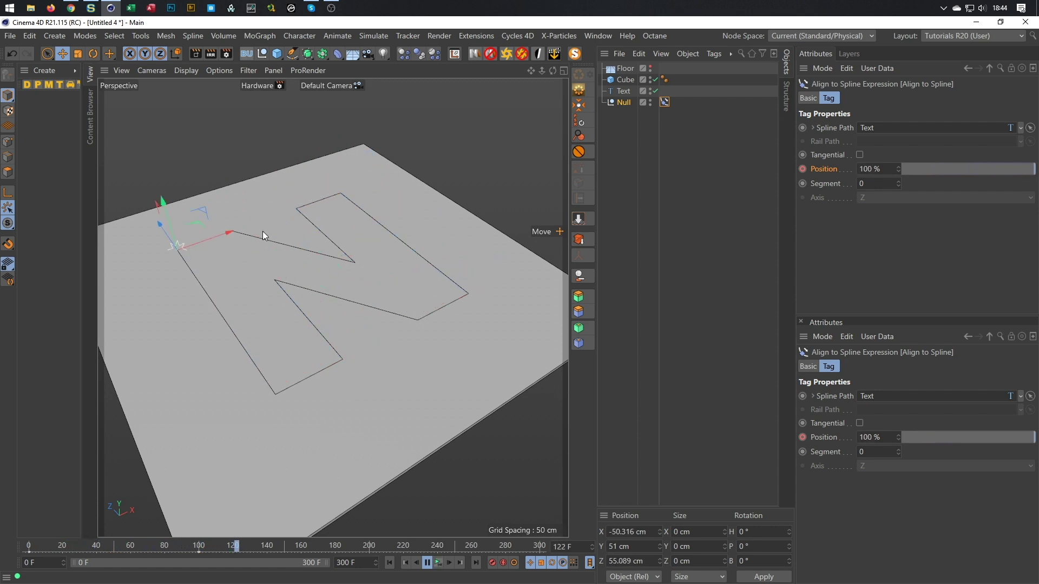
left_click(389, 563)
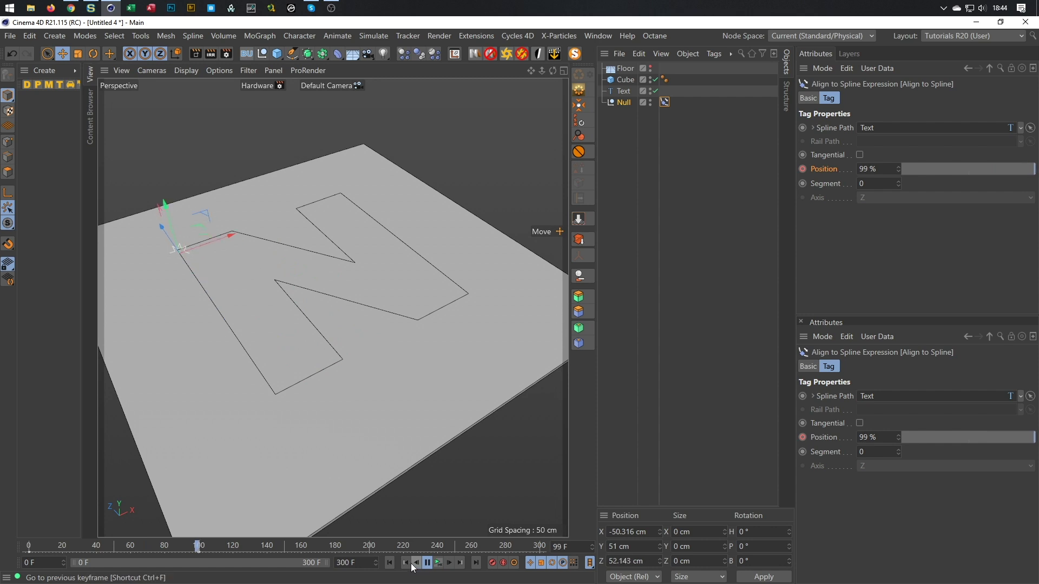
left_click(427, 563)
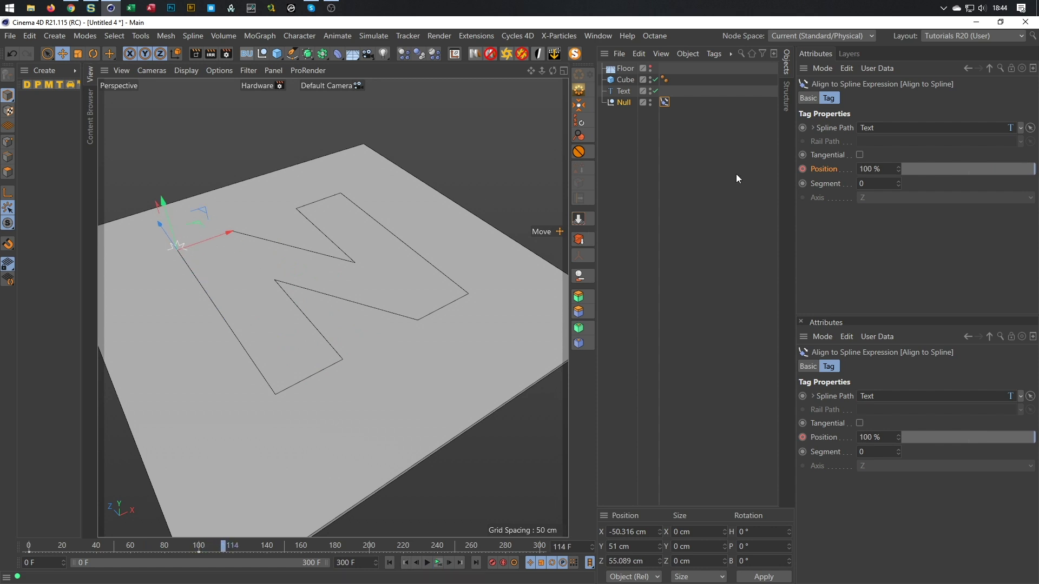
- Set the text spline's Intermediate Points to Uniform
left_click(625, 90)
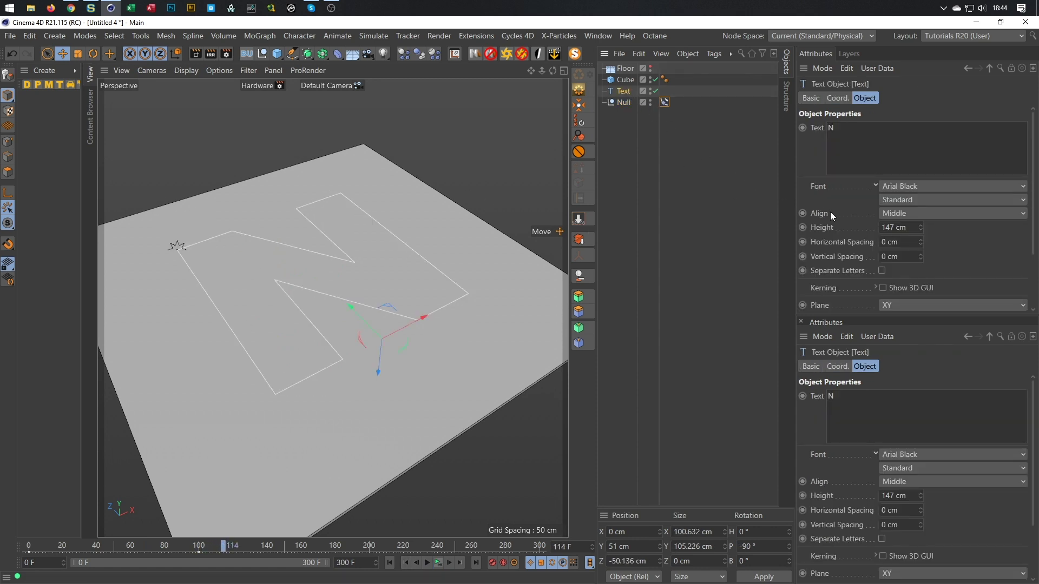
left_click_drag(913, 314, 908, 400)
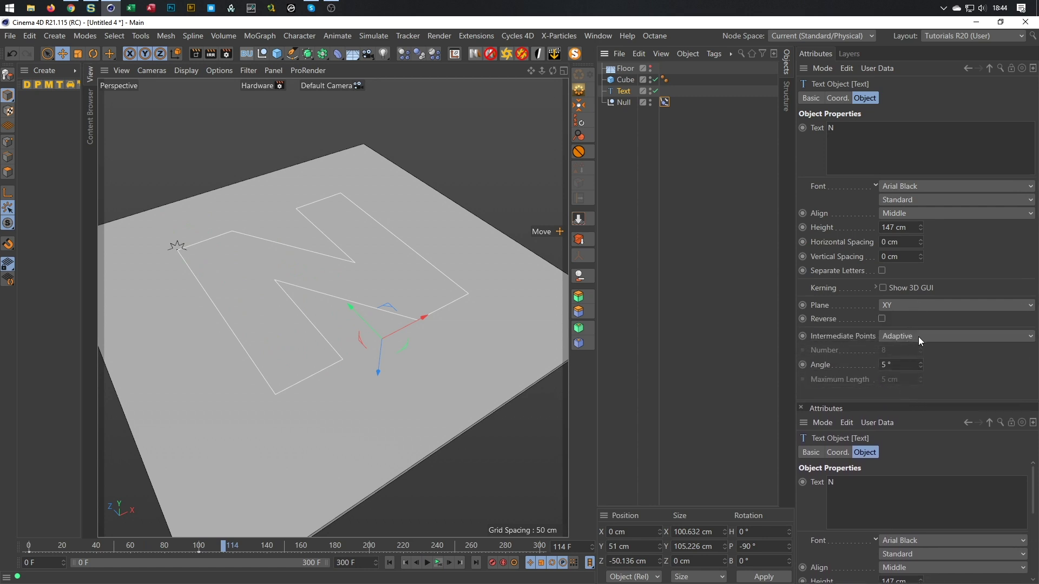
left_click(914, 334)
left_click(908, 379)
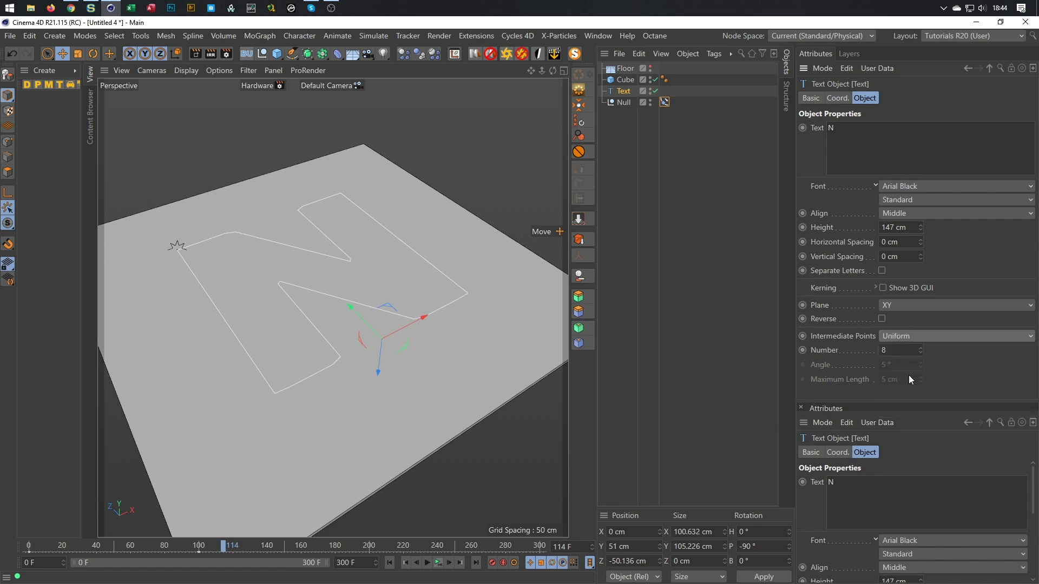
- Try 50 and 30 as the number of uniform intermediate points on the N spline
left_click(887, 349)
type("50")
key("Return")
key("BackSpace")
key("BackSpace")
type("30")
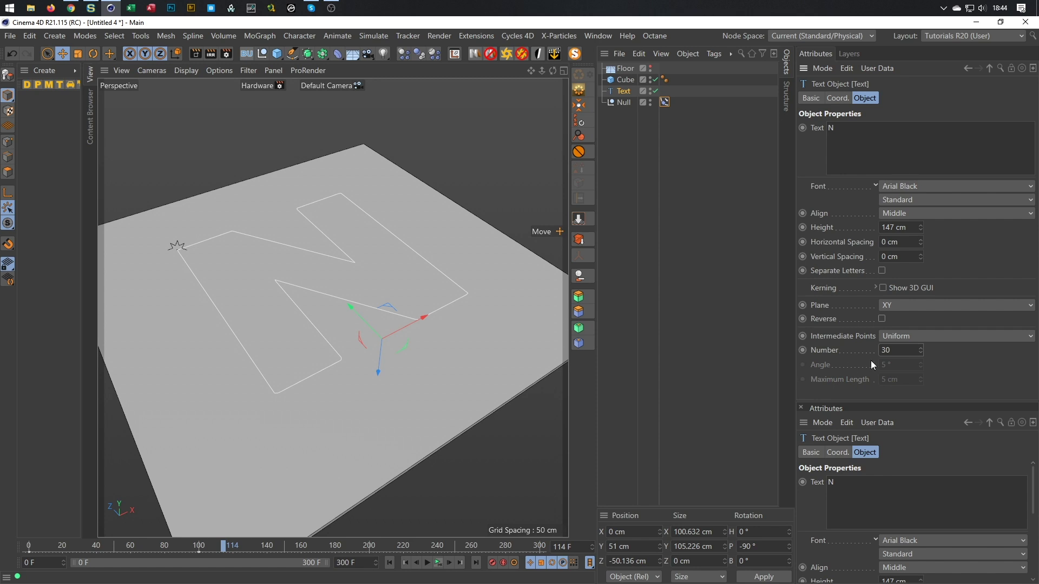
- Try 40 uniform intermediate points on the N spline and inspect one of its corners up close
key("BackSpace")
key("BackSpace")
type("40")
key("Return")
scroll(341, 365, "up", 5)
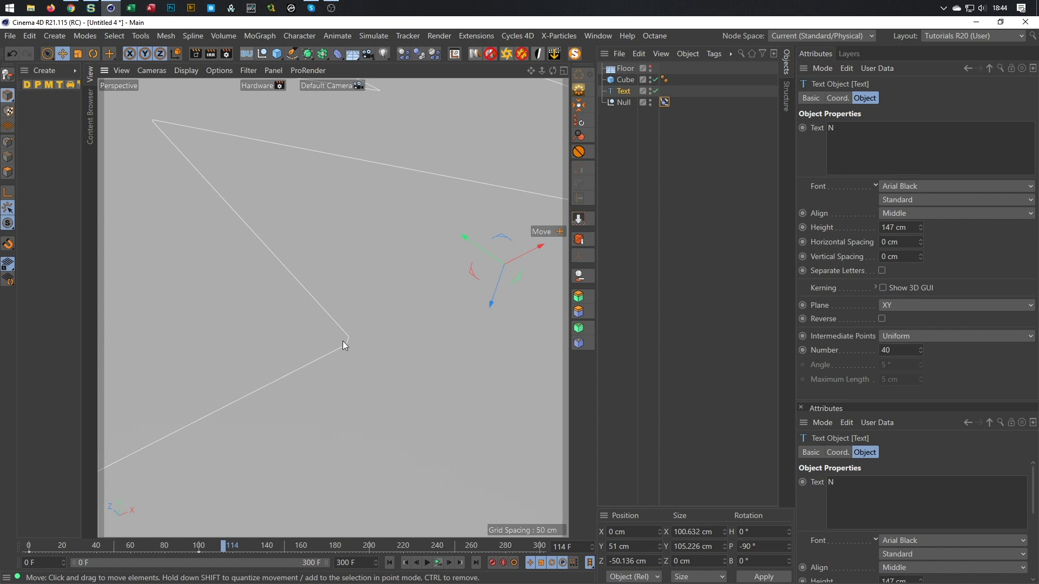
scroll(325, 351, "down", 5)
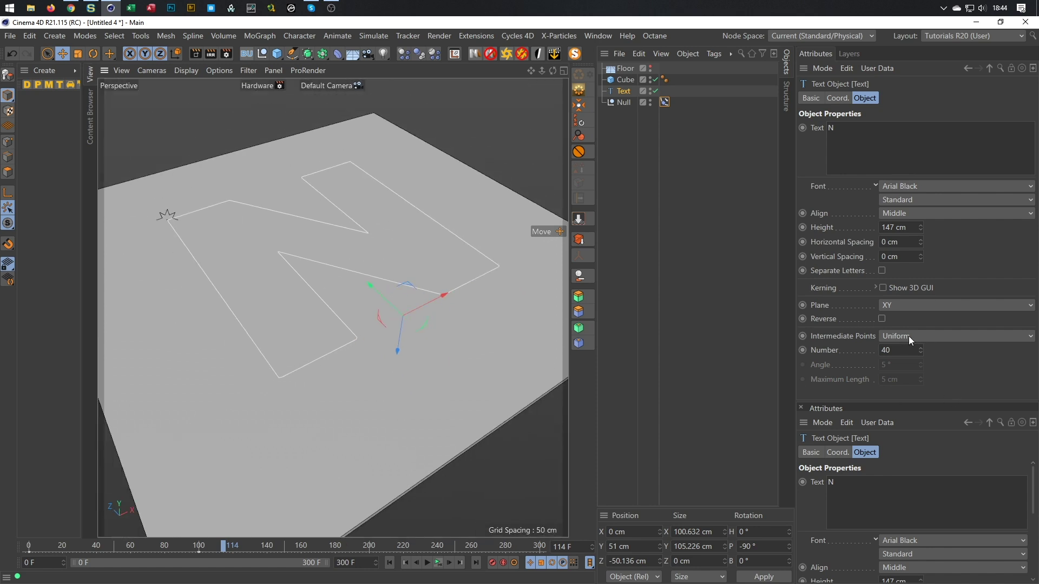
- Set the number of uniform intermediate points back to 8
left_click(893, 350)
type("8")
key("Return")
- Set the N spline's Intermediate Points to Subdivided with a Maximum Length of 20 cm and play the animation
left_click(904, 336)
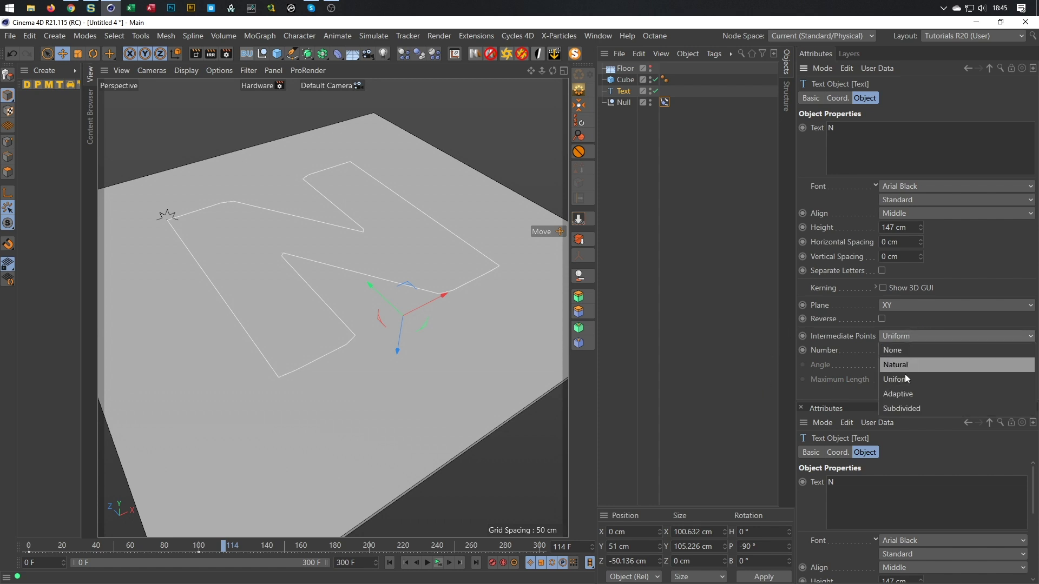
left_click(903, 405)
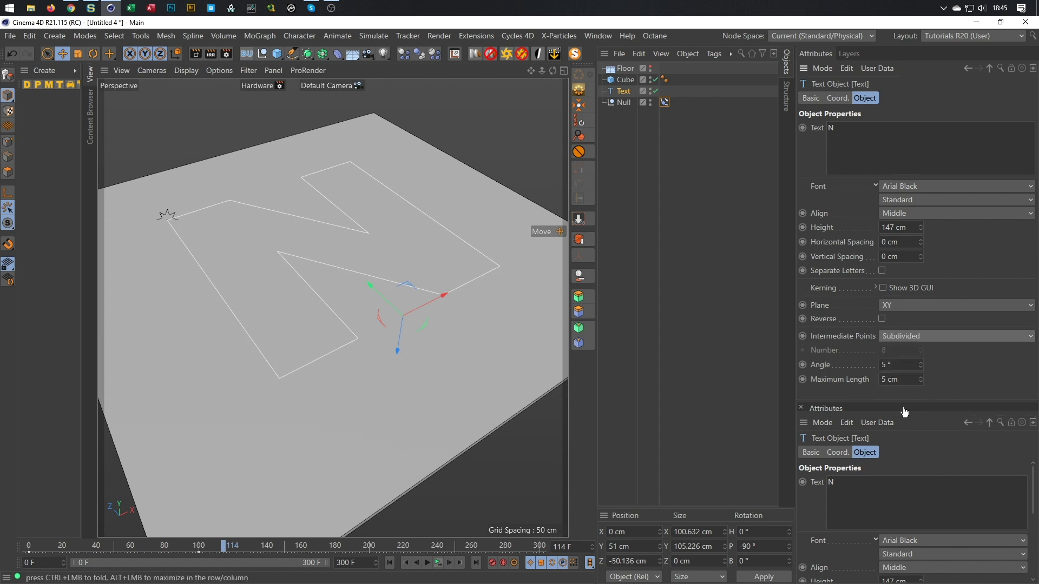
left_click(892, 381)
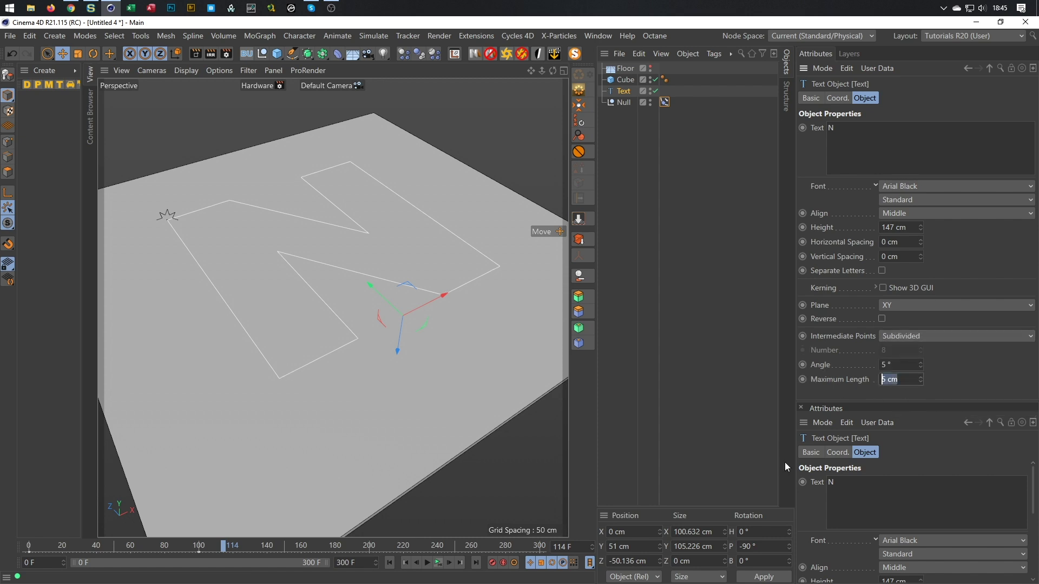
type("20")
key("Return")
left_click(440, 563)
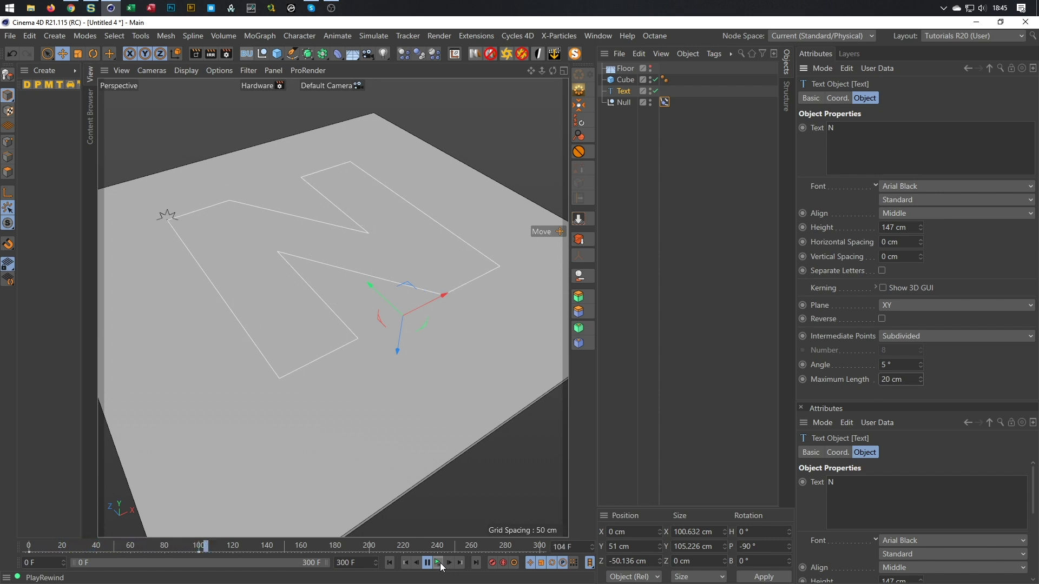
- Replay the null's movement along the N spline from the first frame and stop it partway along the letter
left_click(428, 563)
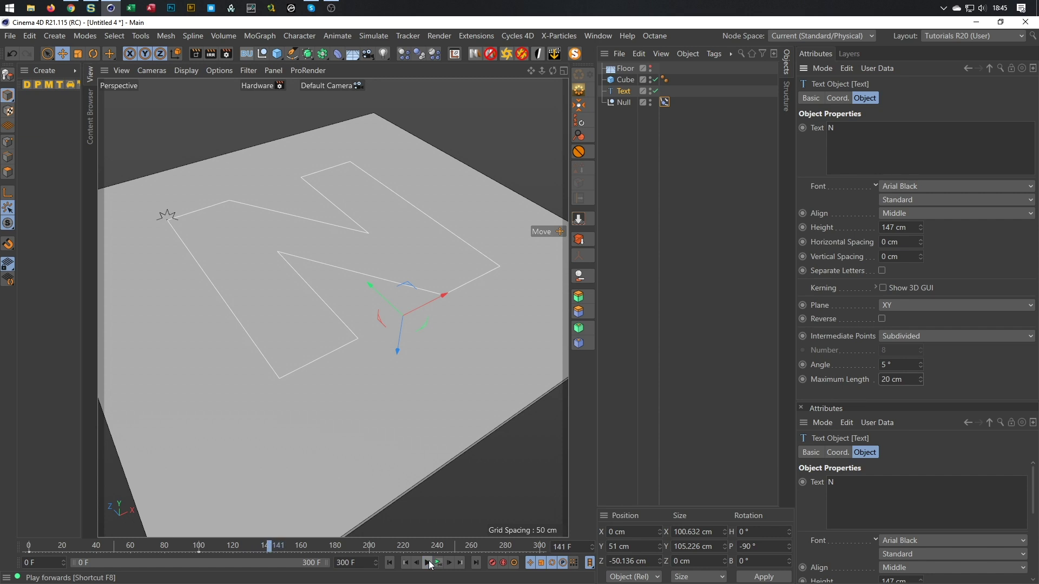
left_click(430, 563)
left_click(429, 564)
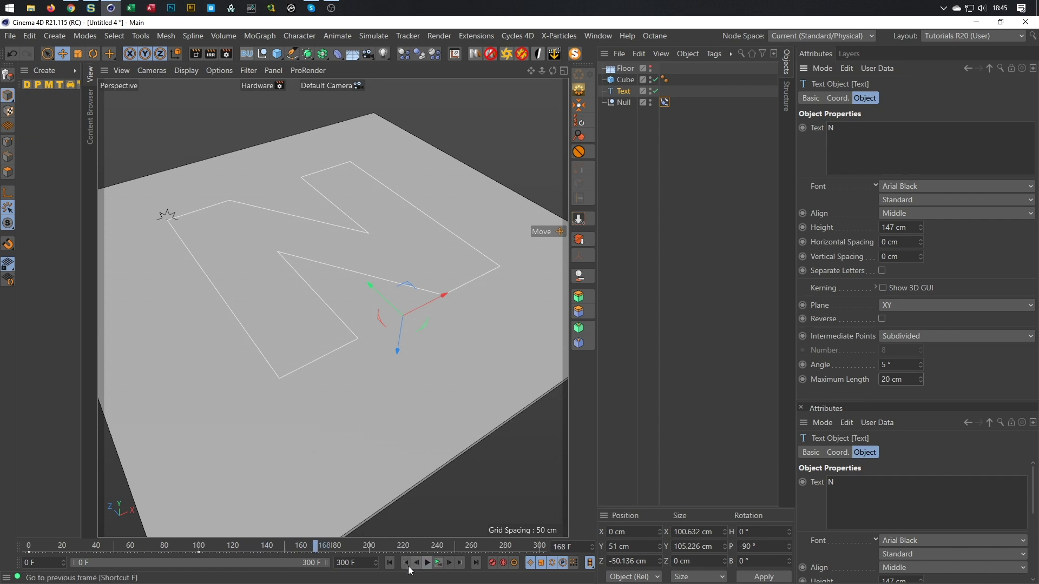
left_click(390, 564)
left_click(429, 563)
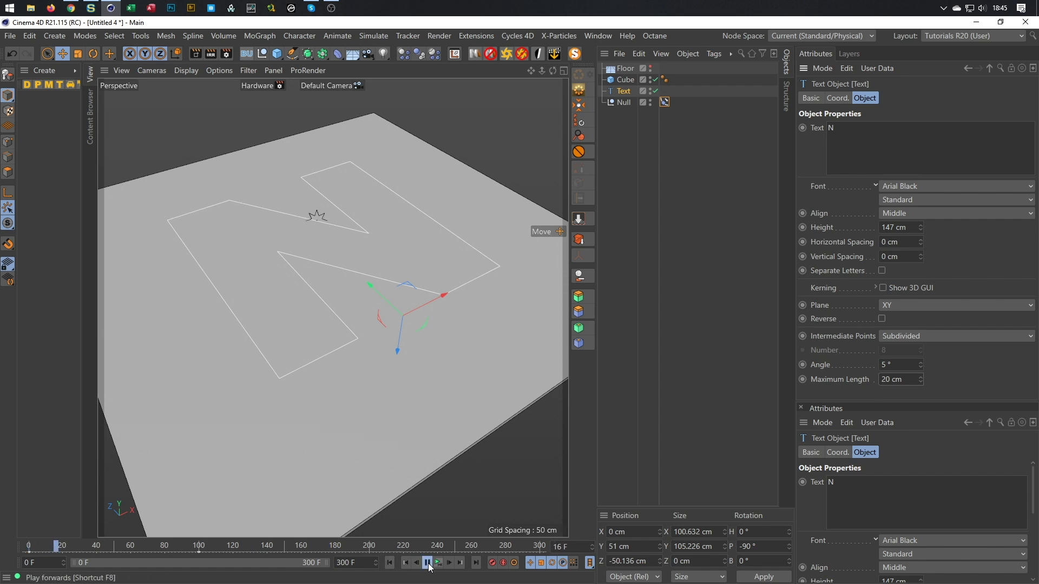
left_click(430, 564)
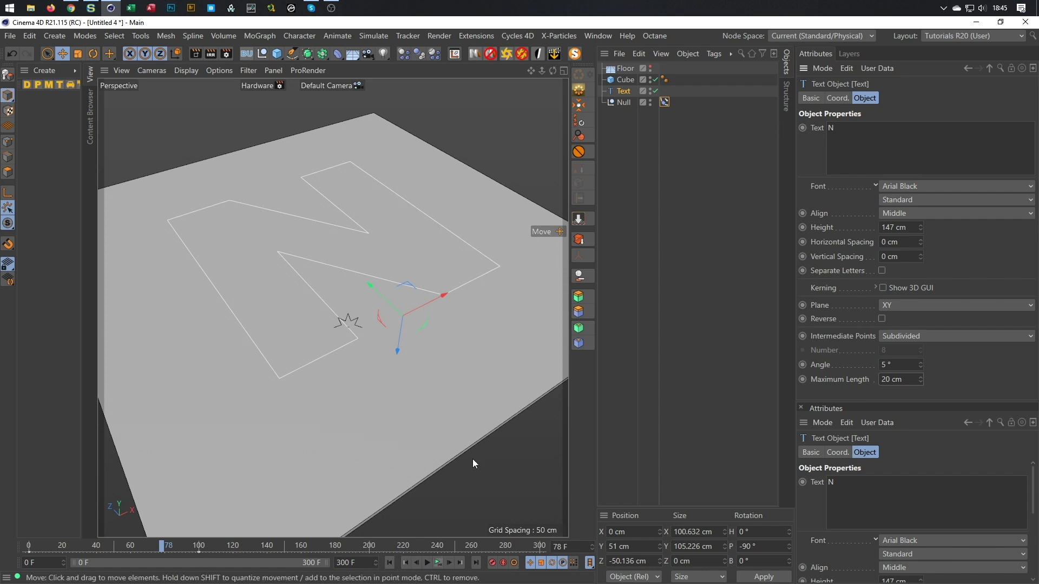
- Open the Position track of the null's Align to Spline tag in the Timeline and frame its full range
left_click(666, 101)
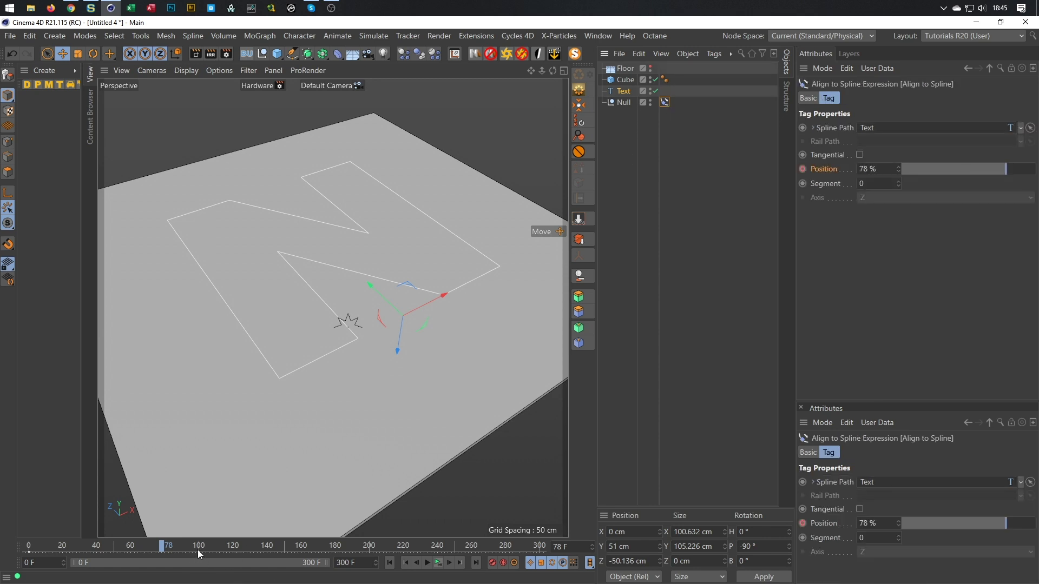
right_click(832, 168)
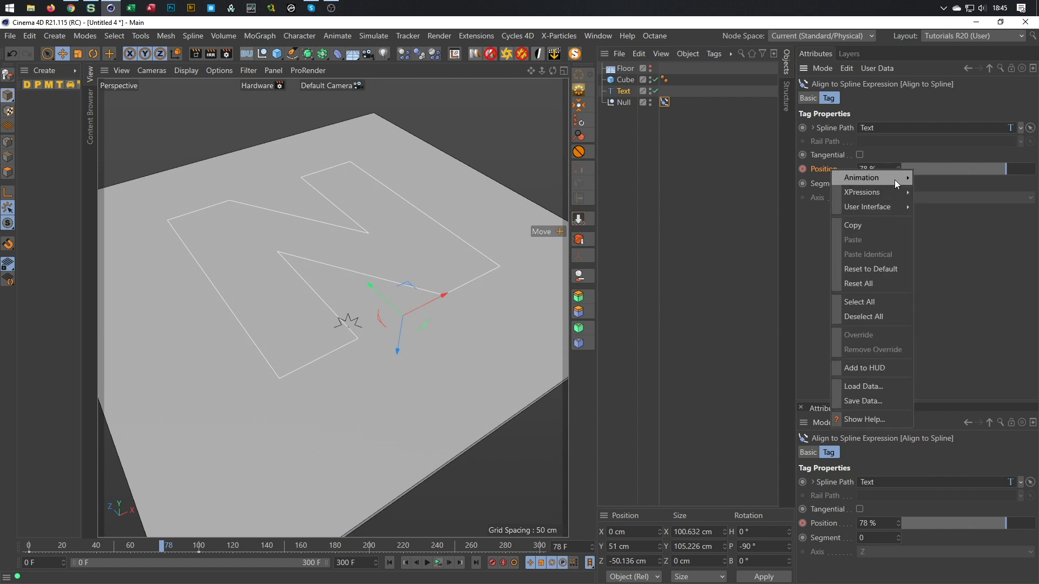
mouse_move(894, 178)
left_click(945, 301)
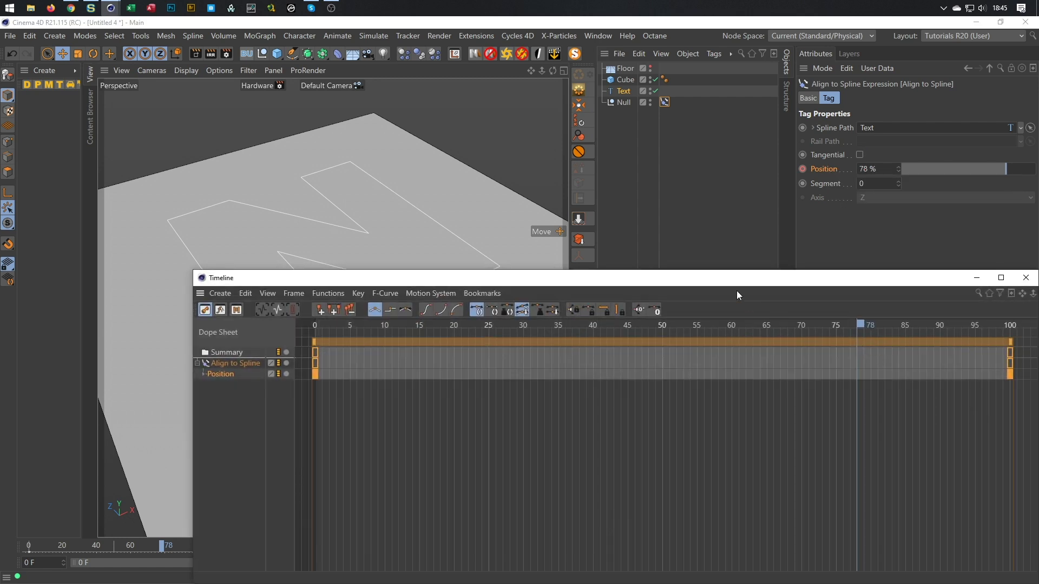
left_click_drag(723, 283, 597, 160)
scroll(807, 296, "down", 5)
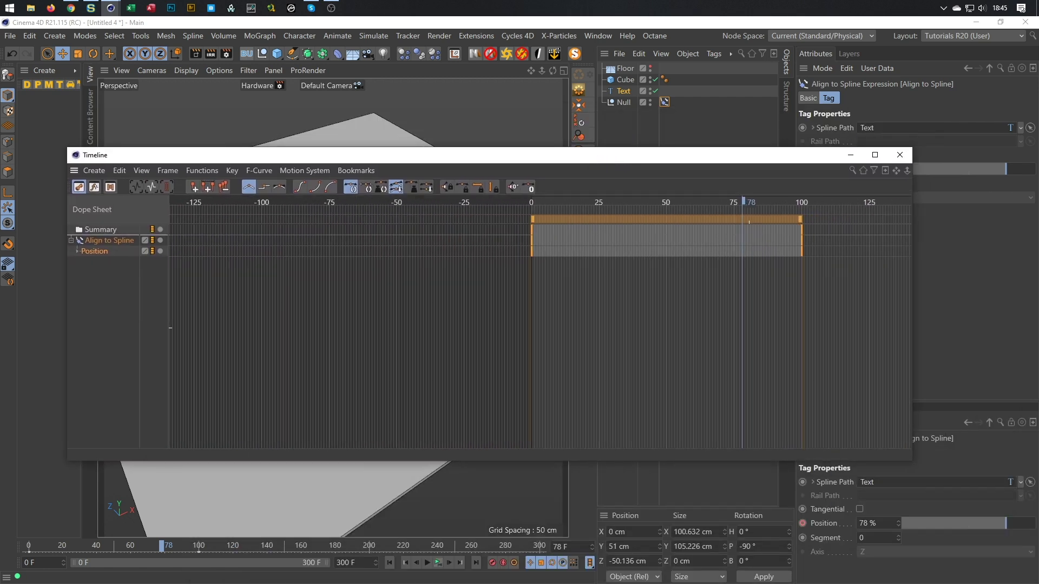
key("h")
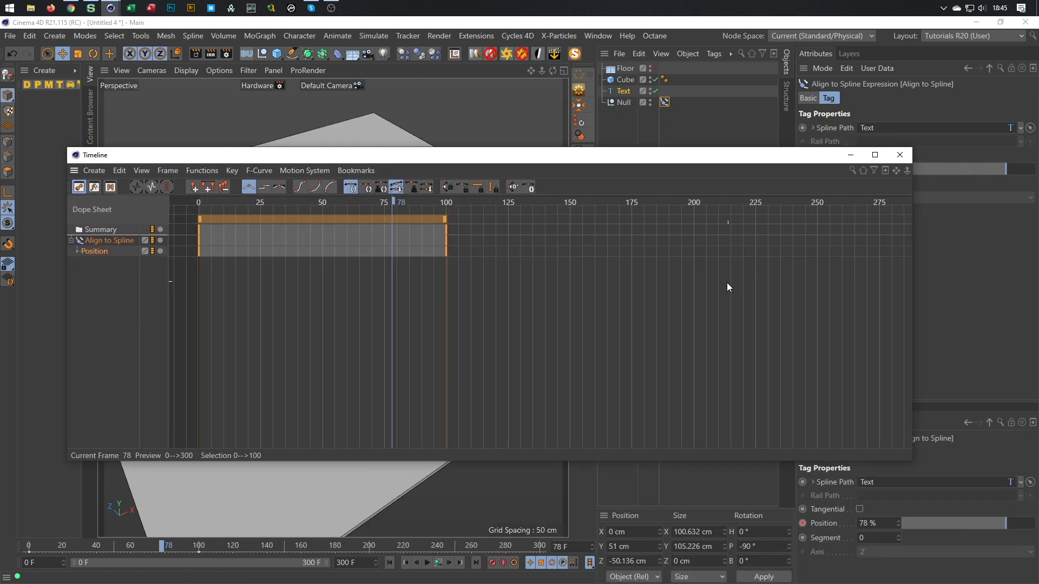
left_click_drag(914, 277, 749, 289)
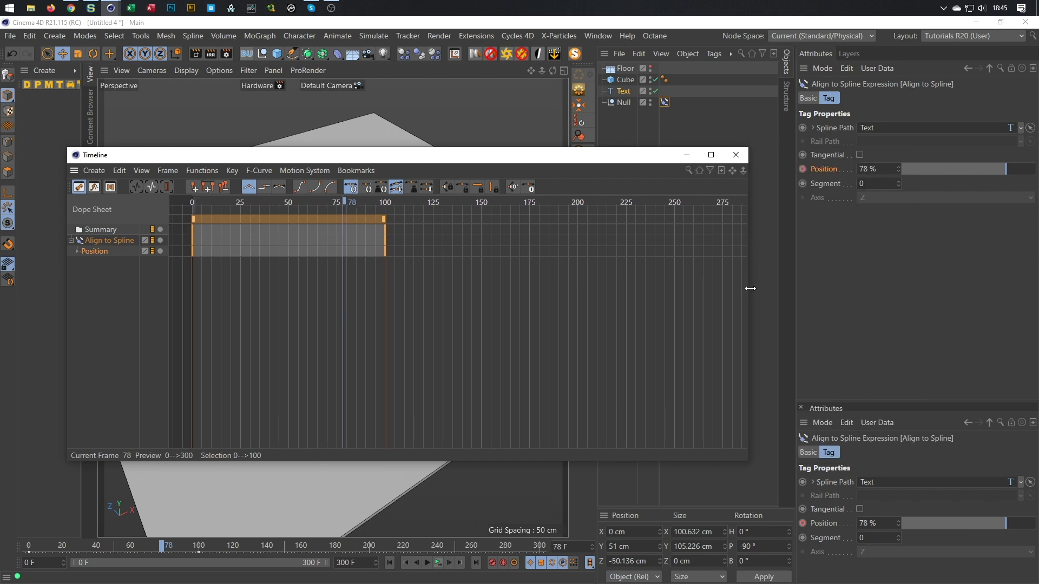
- Move the last Position key to frame 150 and play the animation from the start
left_click_drag(418, 273, 366, 221)
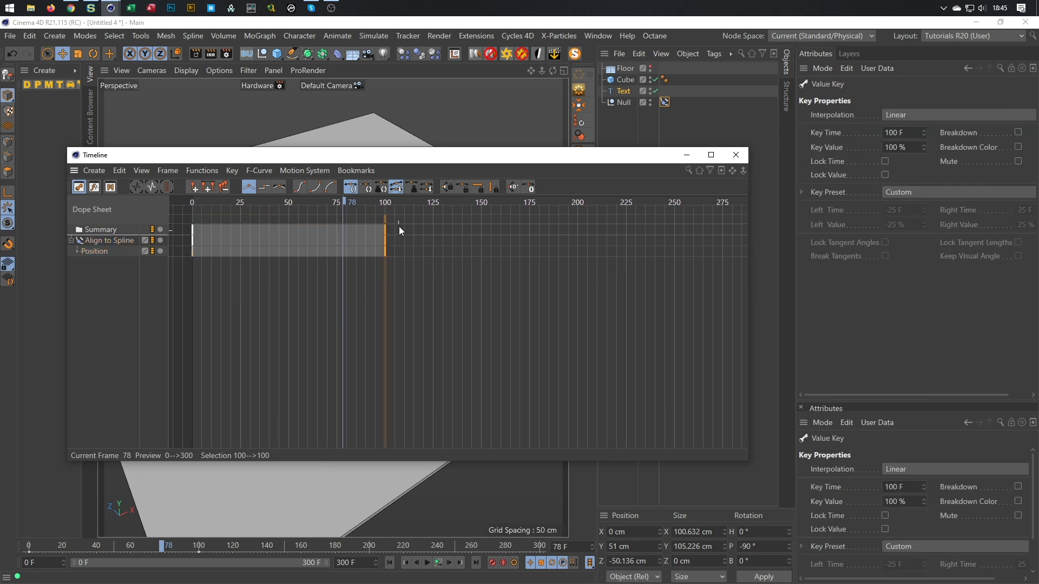
left_click(914, 133)
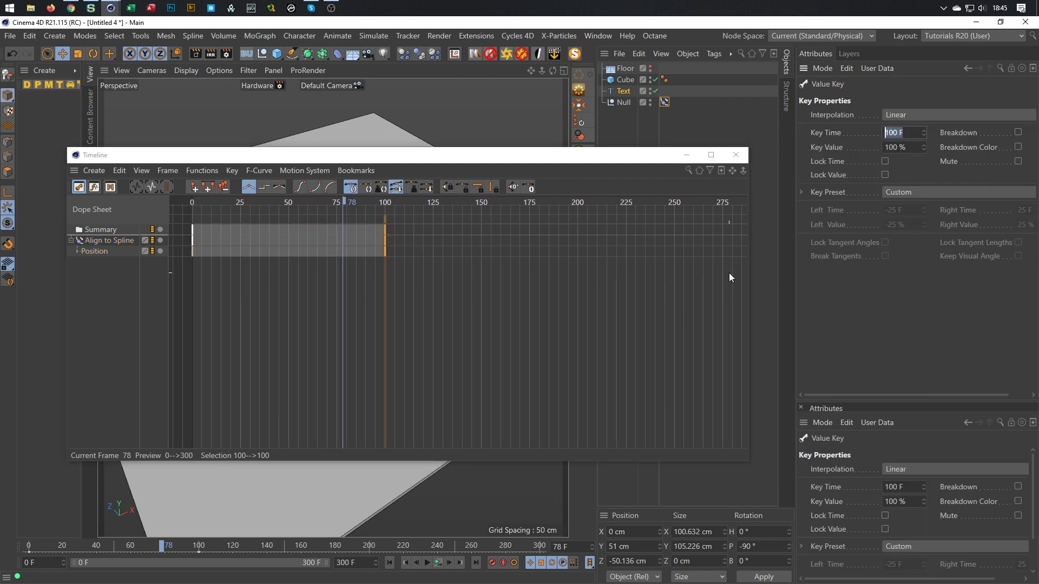
type("150")
key("Return")
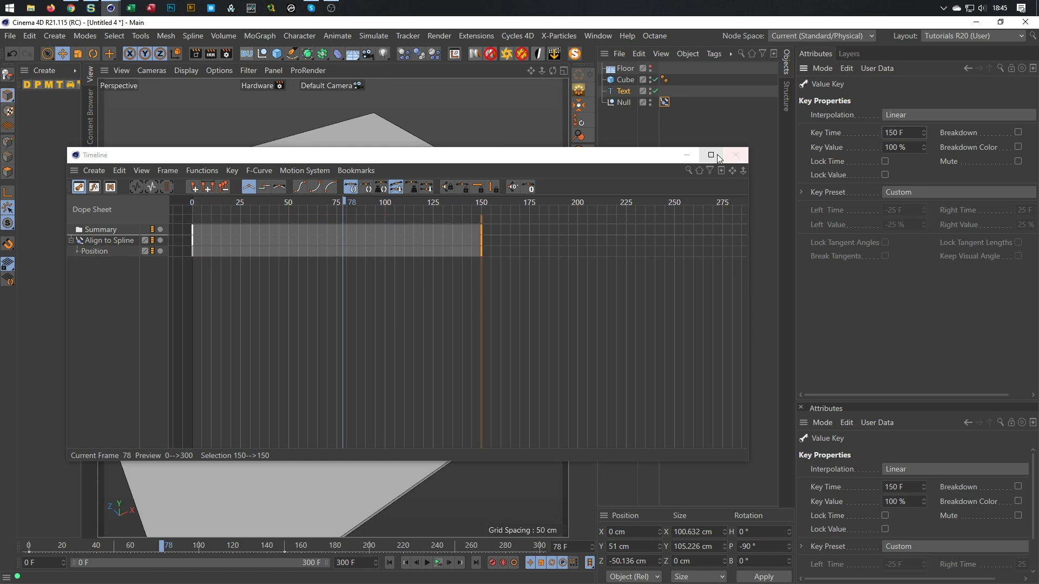
left_click(735, 155)
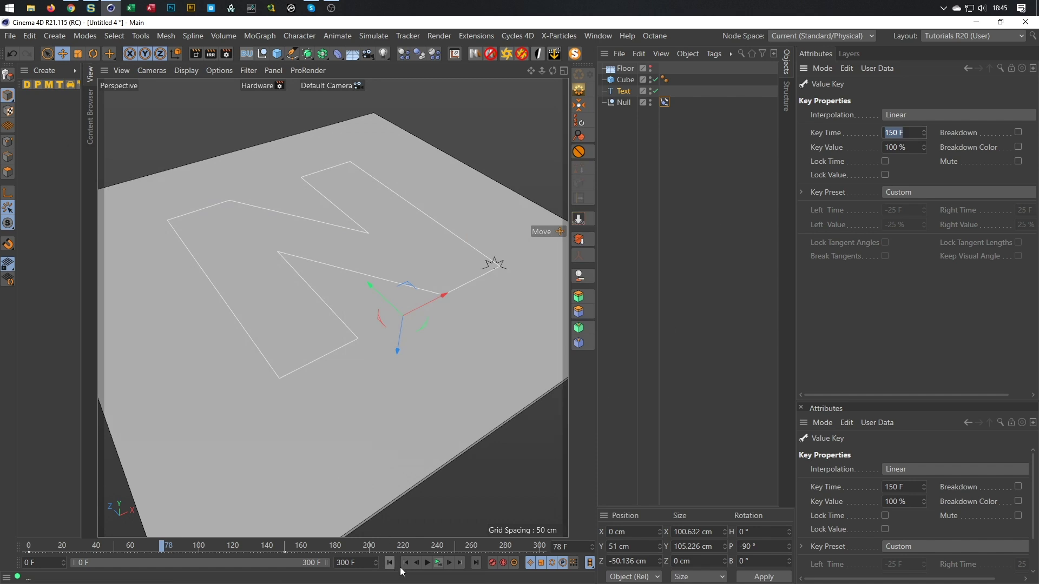
left_click(439, 564)
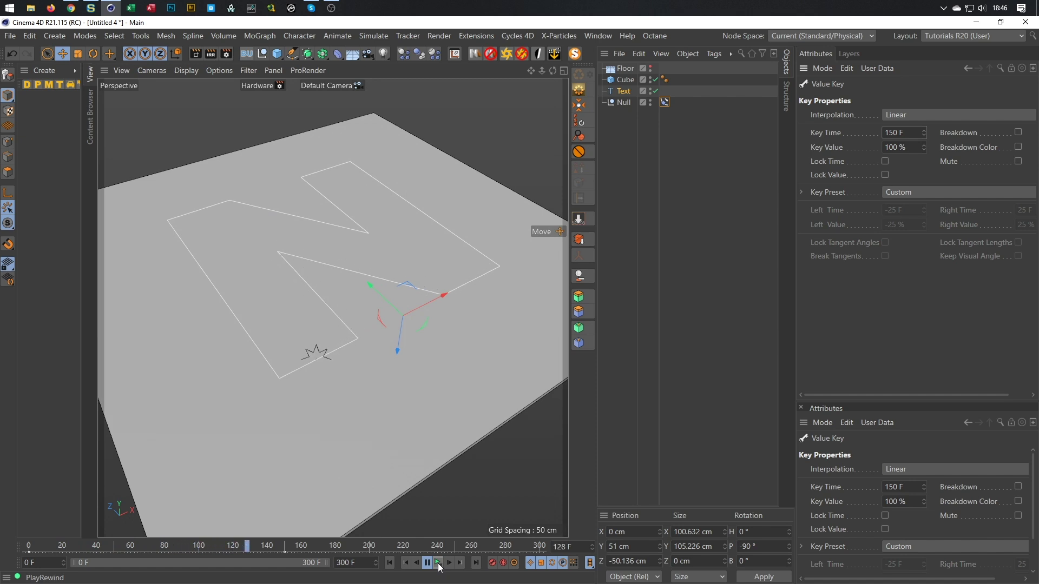
left_click(439, 564)
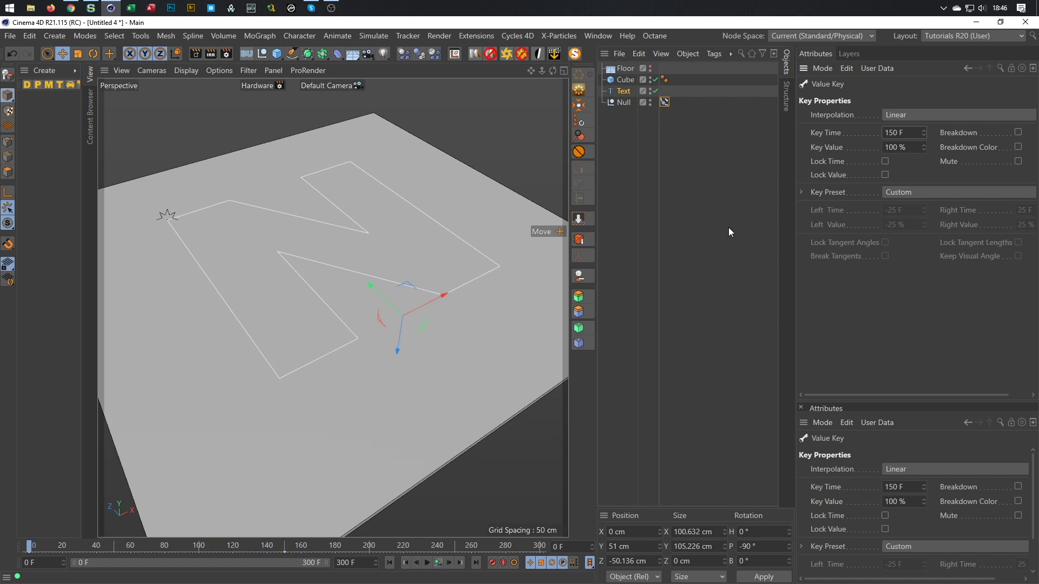
- Set the N spline's Intermediate Points to Uniform with a Number of 22 and play the animation
left_click(624, 91)
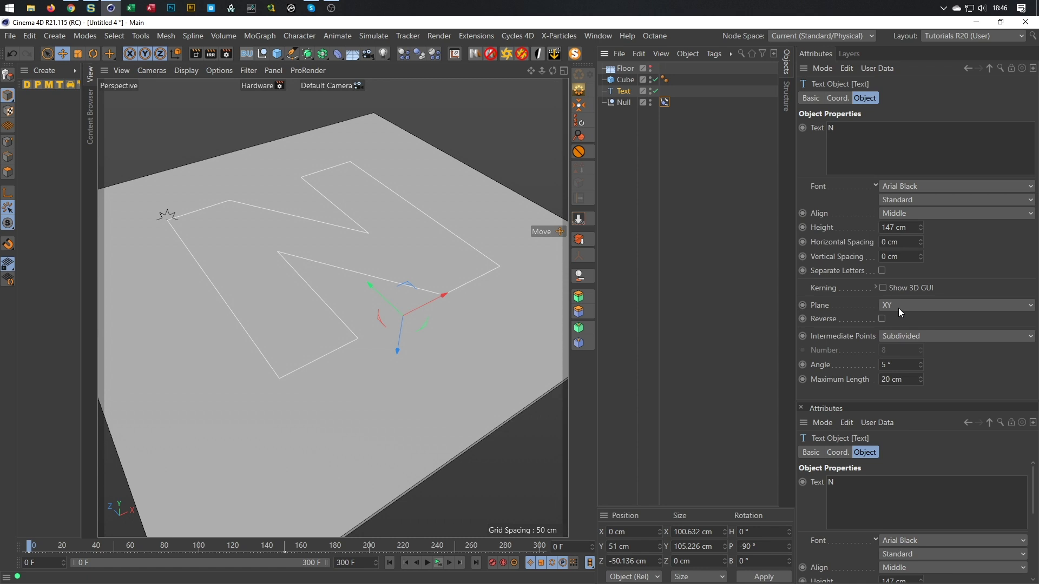
left_click(898, 336)
left_click(907, 364)
left_click(898, 350)
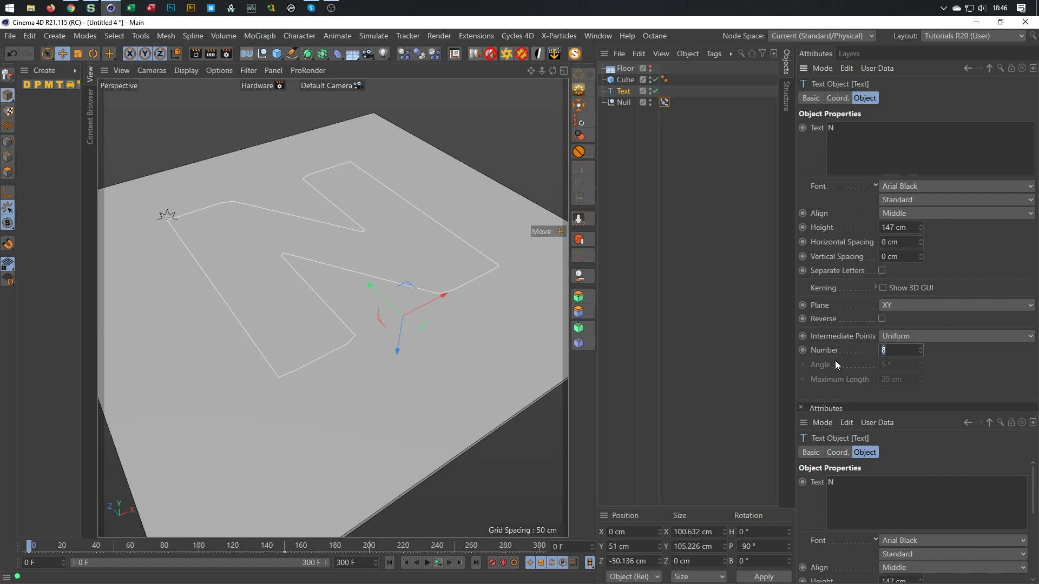
key("Return")
left_click(921, 348)
left_click(921, 347)
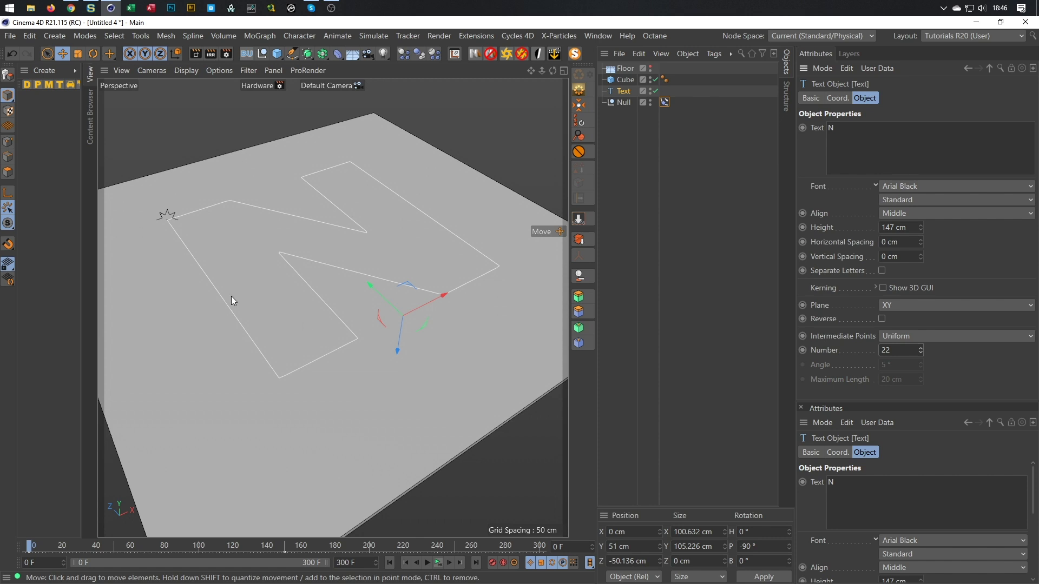
left_click(439, 564)
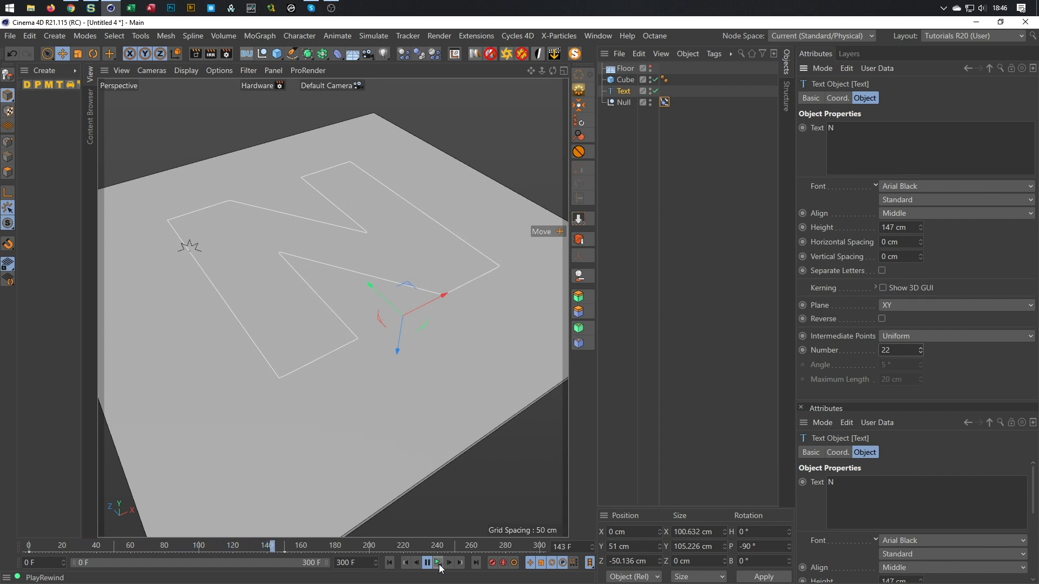
left_click(439, 564)
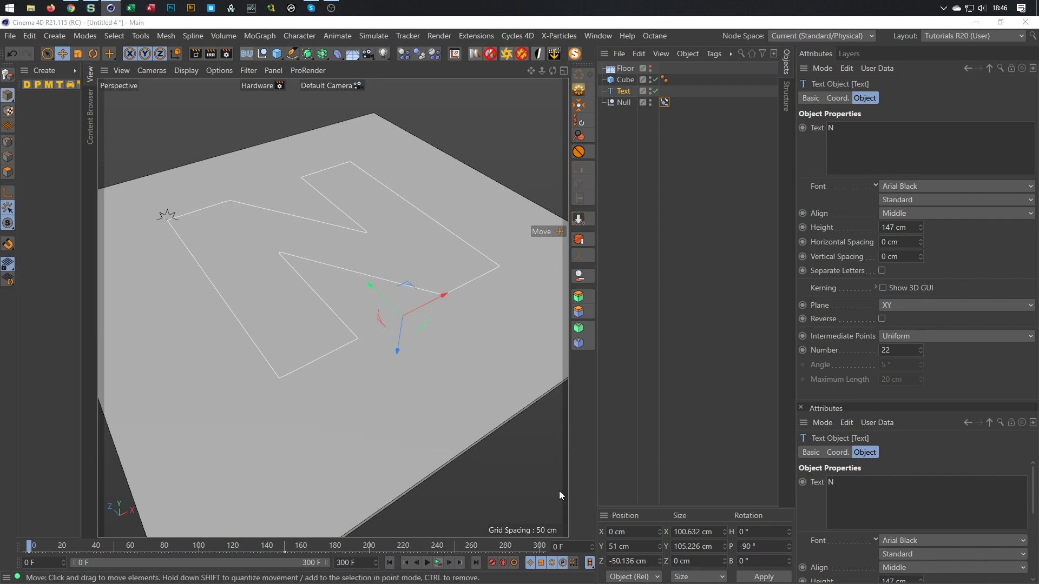
- Save the scene to the Desktop under the file name laser
key("ctrl+s")
type("laser")
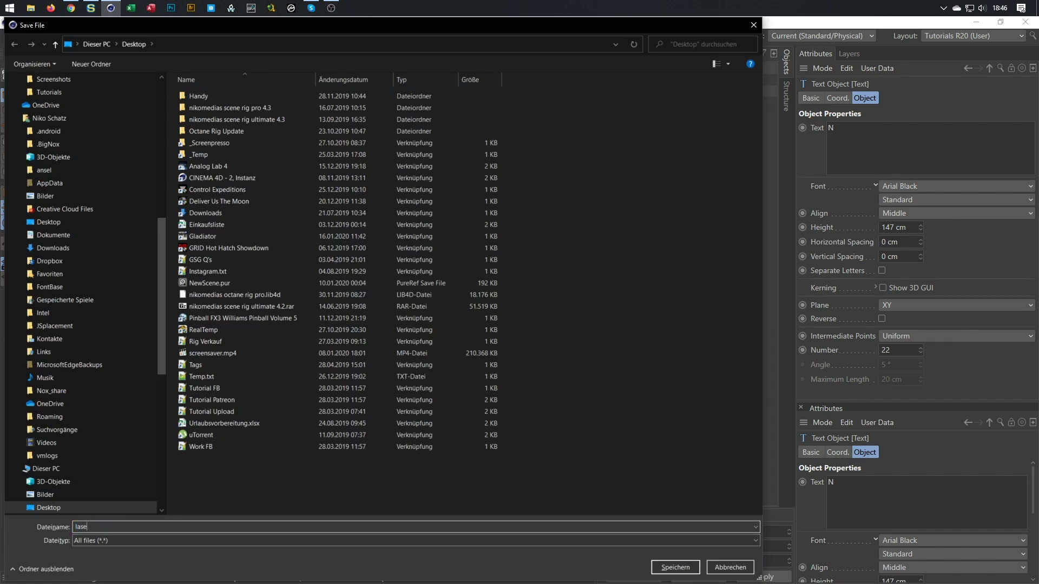
key("Return")
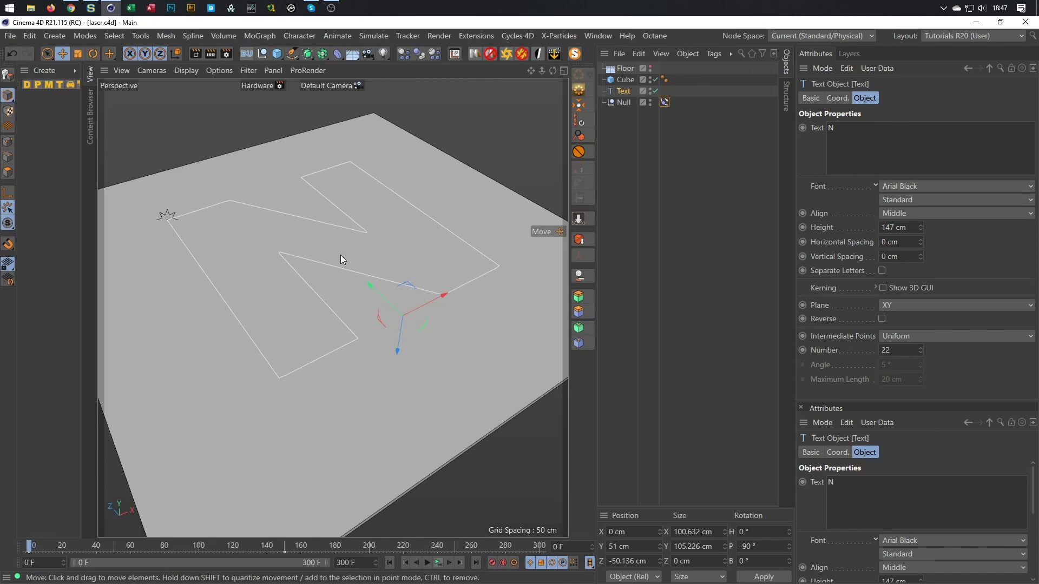
- Add a cylinder about 52.5 cm wide and 105 cm tall and raise it to about 75 cm in Y
left_click_drag(339, 254, 340, 283, "alt")
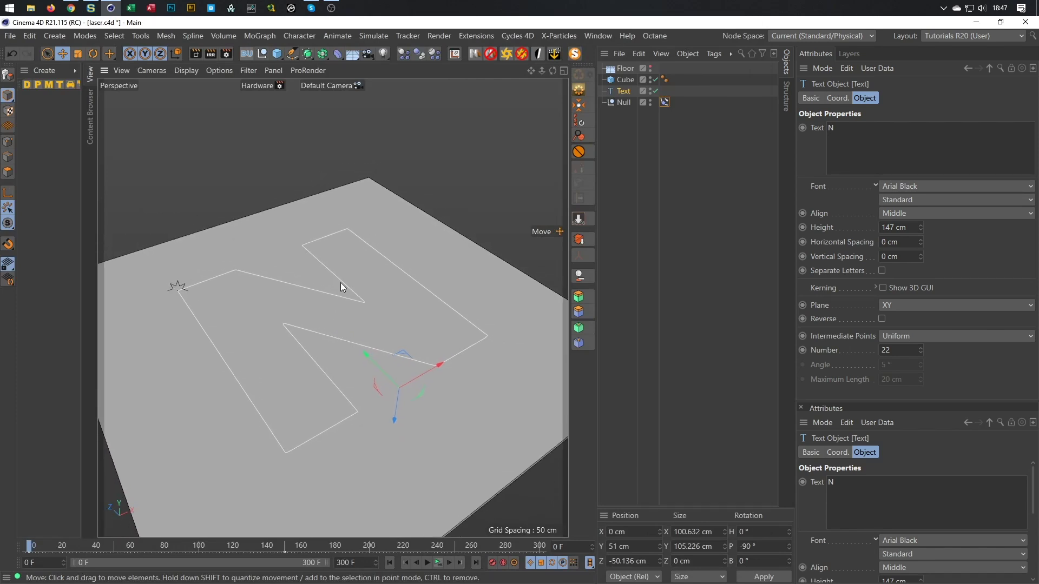
left_click(279, 57)
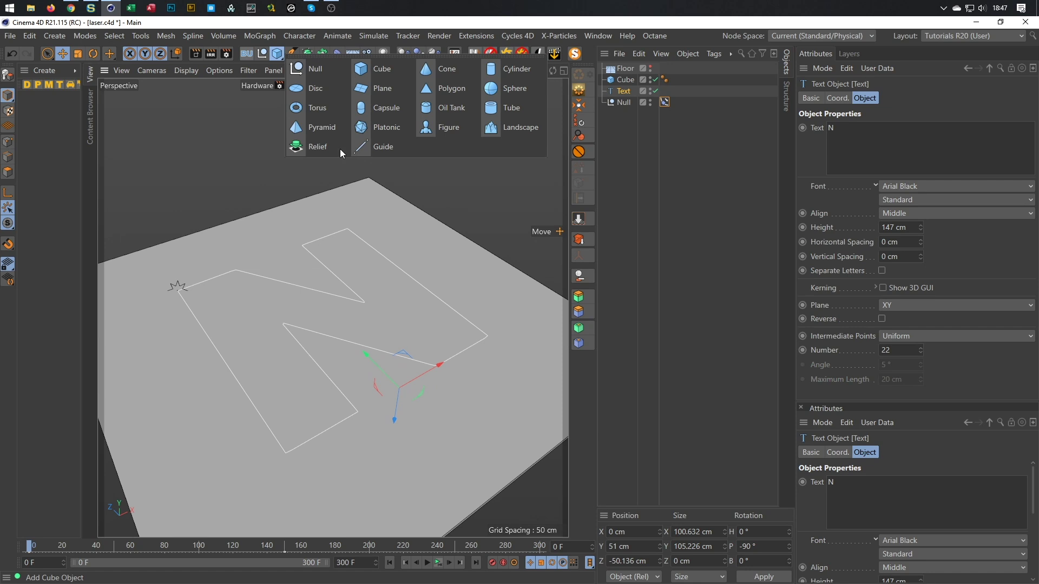
left_click(502, 73)
key("t")
left_click_drag(430, 421, 251, 473)
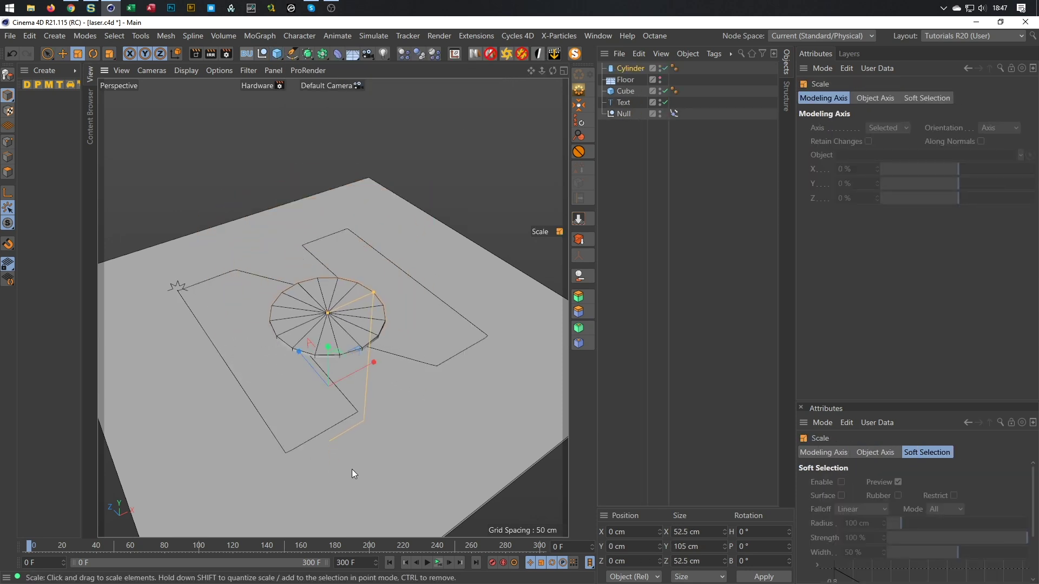
key("e")
left_click_drag(329, 349, 340, 223)
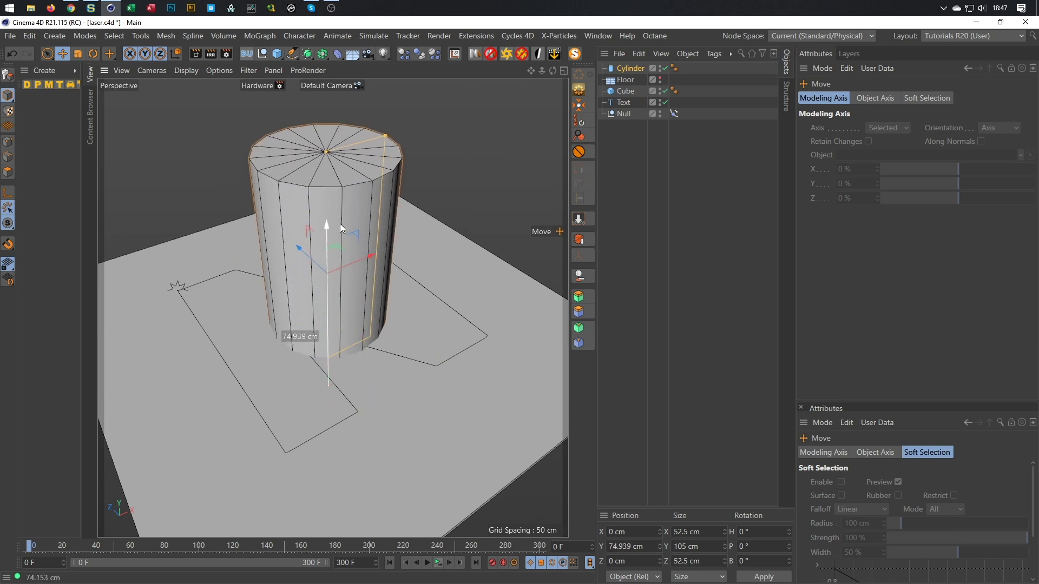
- Shrink the cylinder to about 12 cm wide and 44 cm tall and raise it to about 112 cm in Y
left_click_drag(385, 135, 325, 215)
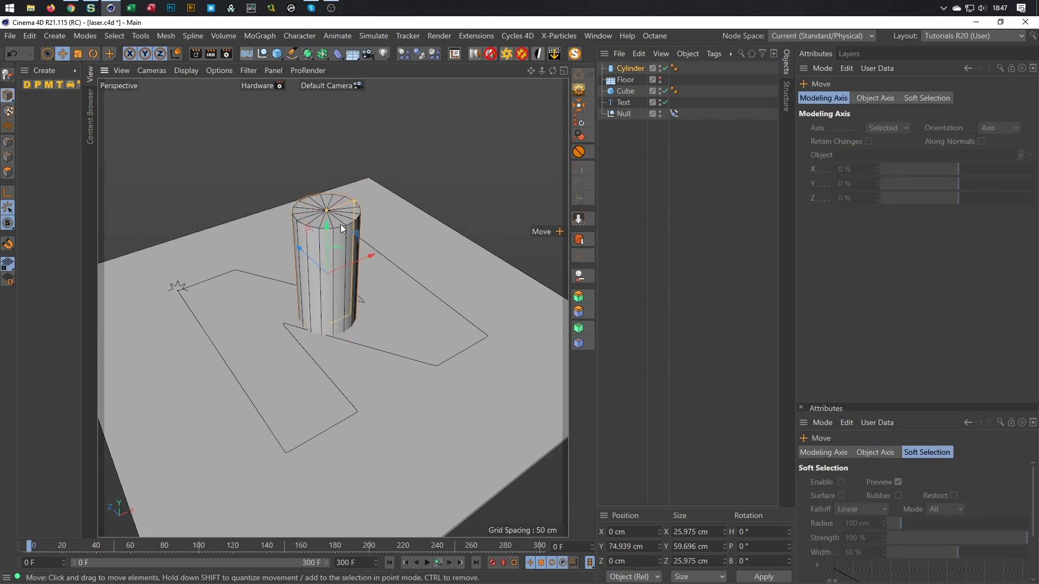
left_click_drag(329, 225, 331, 137)
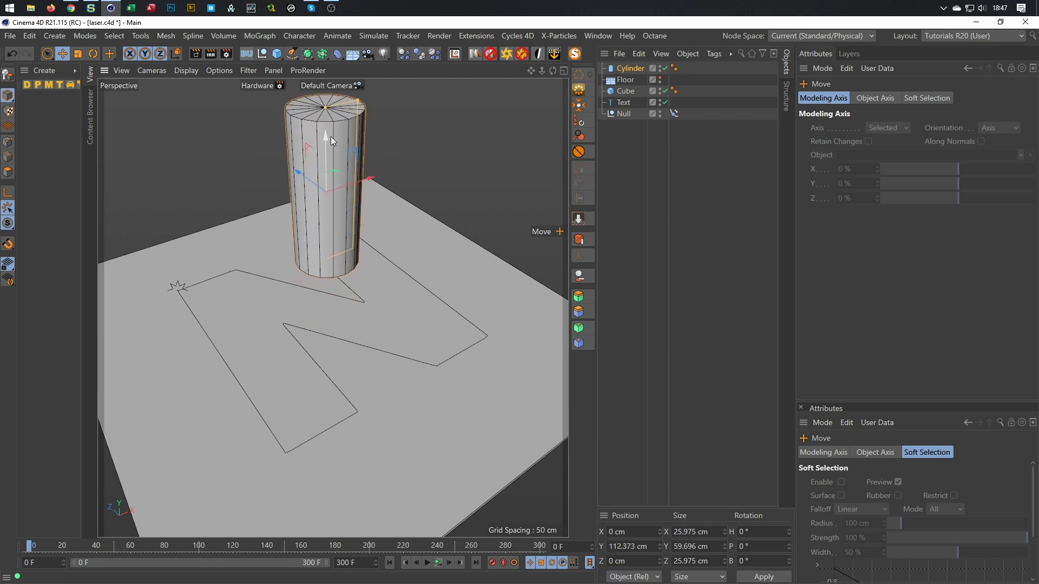
left_click_drag(358, 103, 340, 128)
scroll(347, 219, "up", 3)
scroll(352, 330, "down", 3)
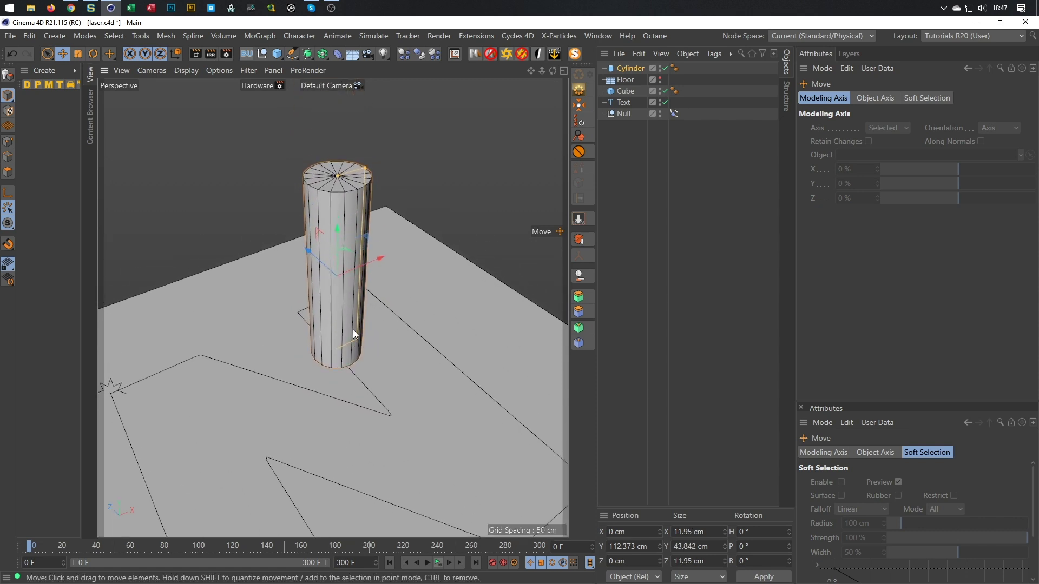
left_click_drag(353, 298, 349, 290, "alt")
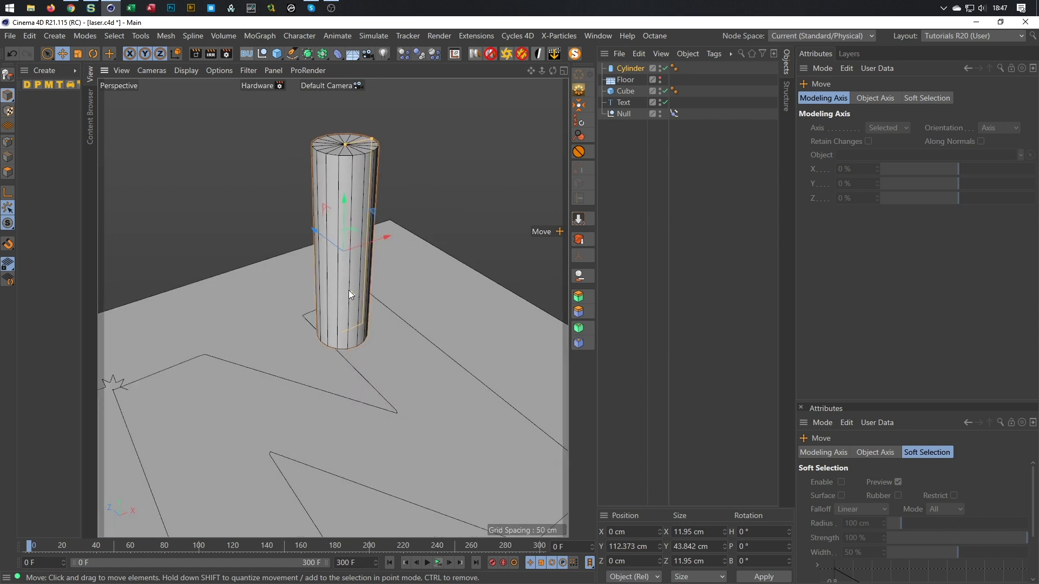
- Make the cylinder editable and cut an edge loop around its lower half at an offset of about 42.8%
left_click(643, 68)
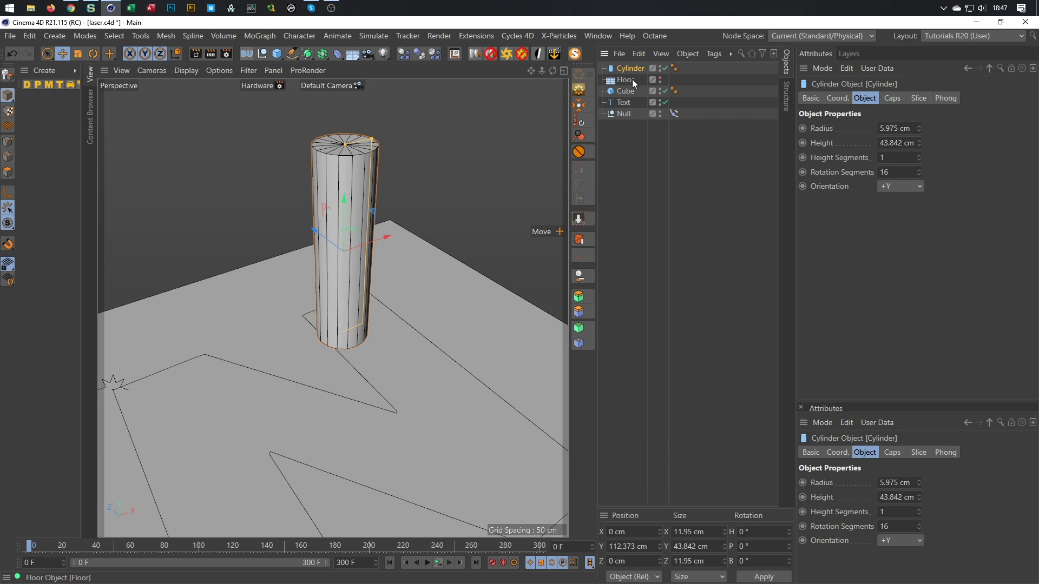
key("c")
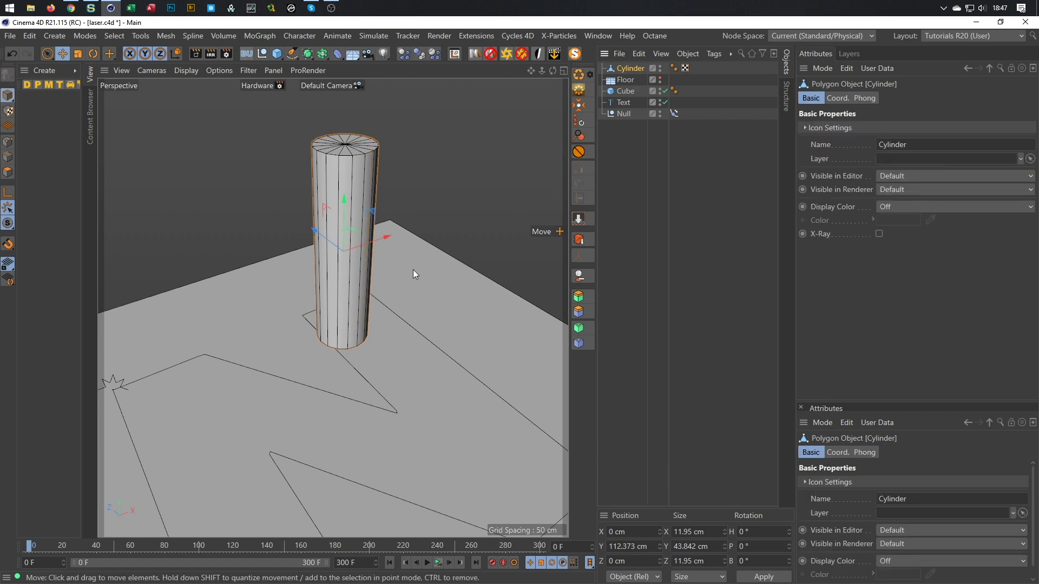
left_click(6, 156)
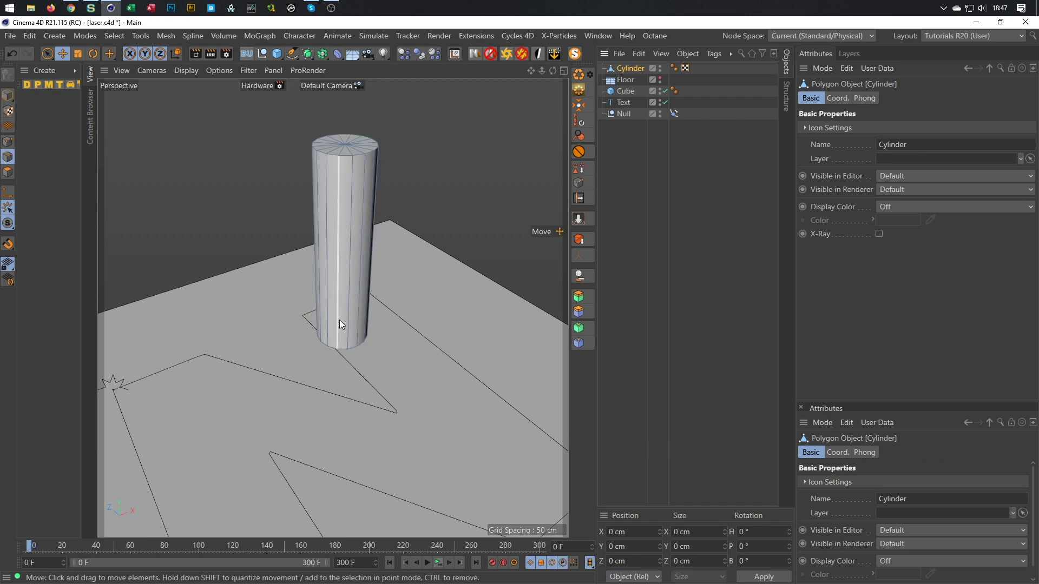
key("k")
key("l")
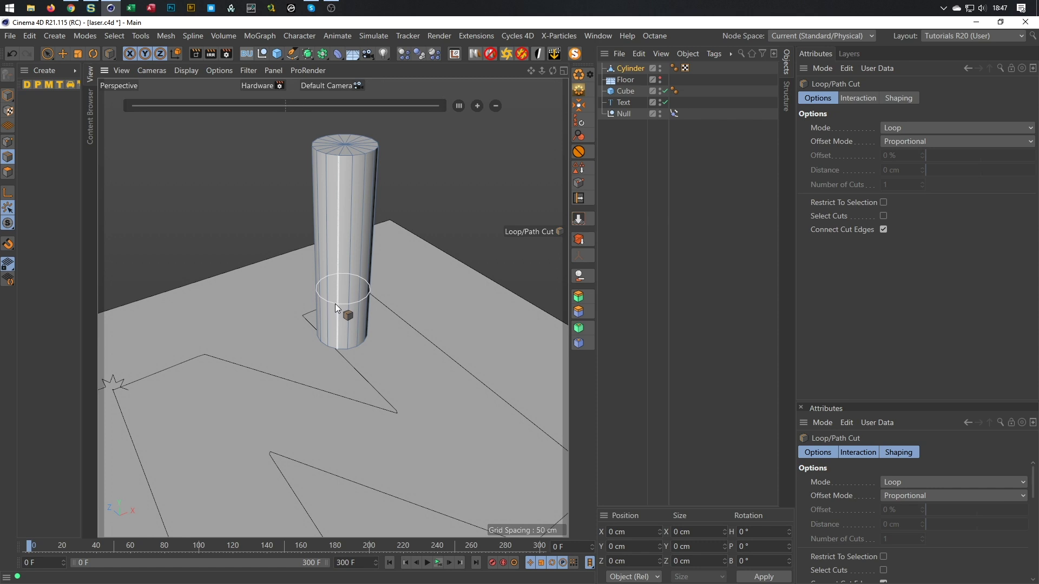
middle_click(335, 304)
middle_click(365, 397)
scroll(453, 239, "up", 5)
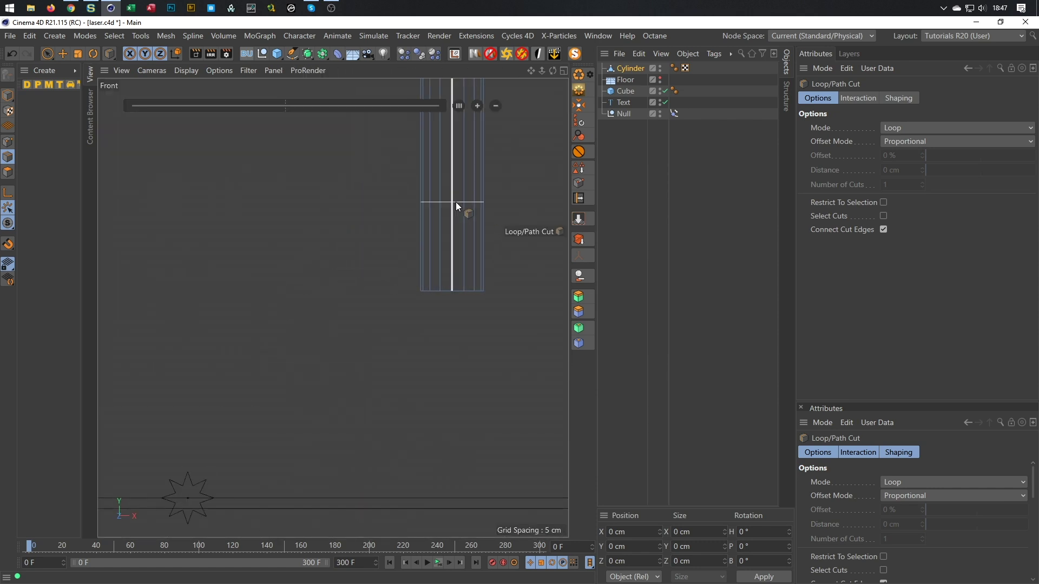
left_click(454, 196)
- Select the cylinder's 16 bottom cap polygons and scale them to about 1.41 cm wide to form a tapered tip
middle_click(365, 298)
middle_click(280, 236)
left_click_drag(330, 251, 371, 340, "alt")
key("Return")
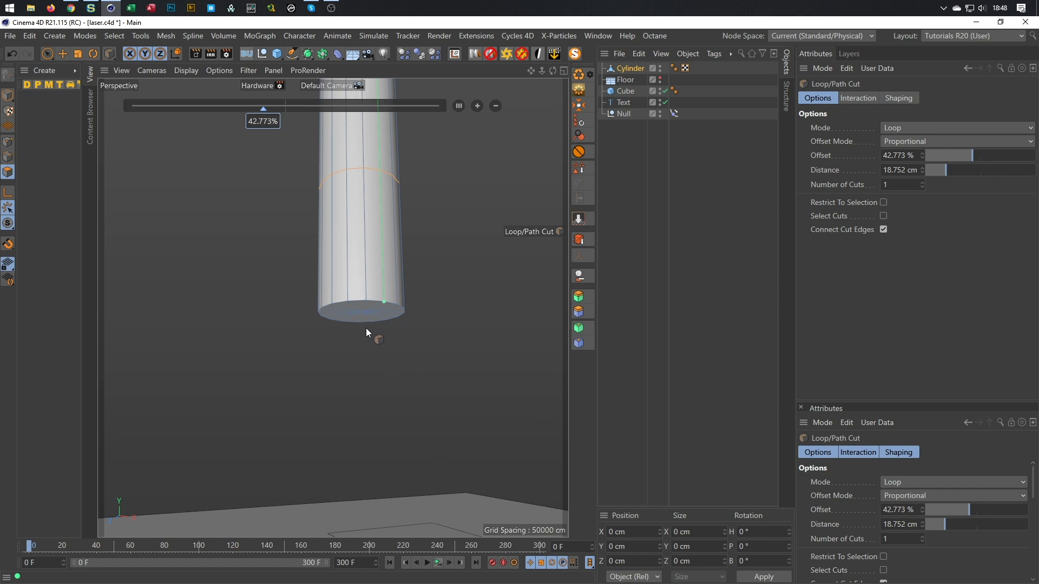
key("space")
left_click(359, 317)
left_click_drag(359, 317, 375, 324)
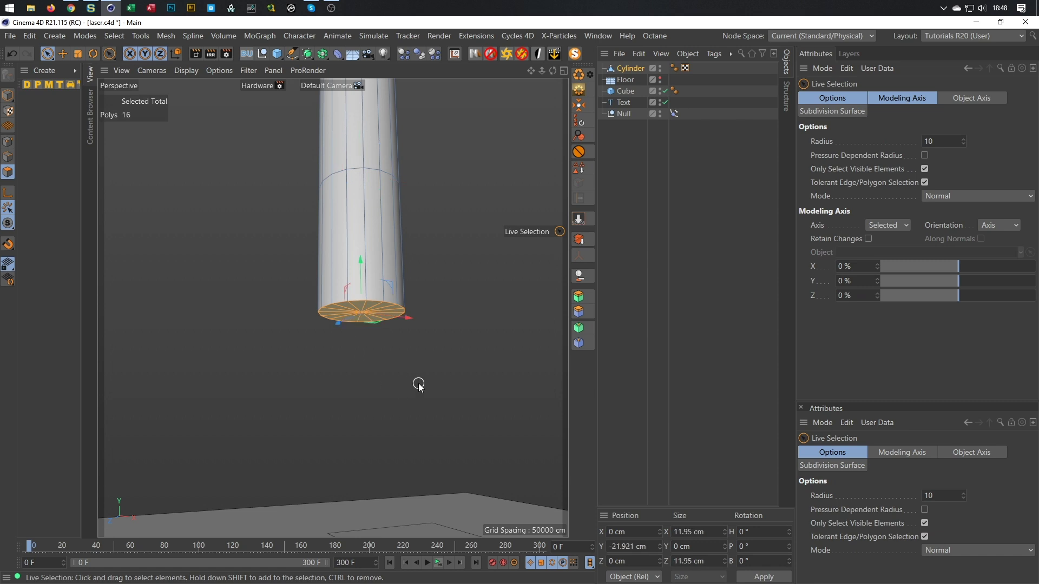
key("t")
left_click_drag(465, 336, 57, 409)
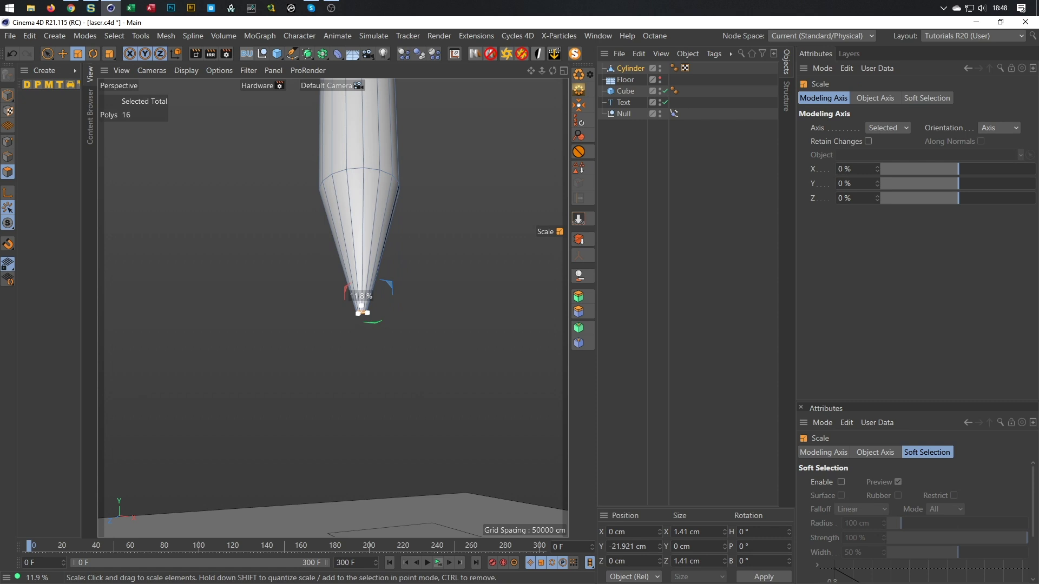
- Inset the tip's end cap with Extrude Inner to about 0.82 cm wide, using a 0.04 cm offset for supporting edges
scroll(400, 296, "up", 5)
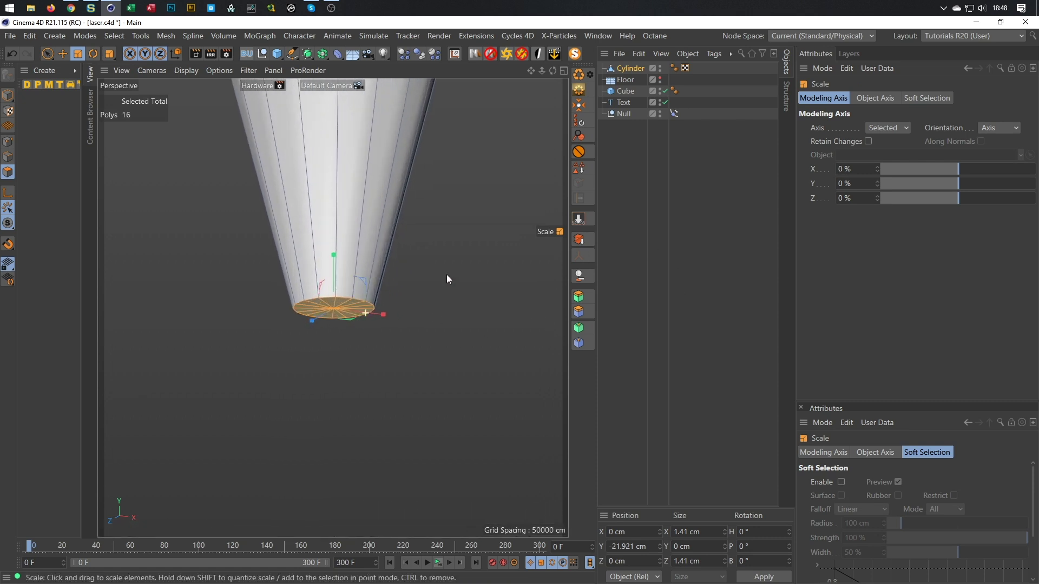
scroll(447, 274, "up", 4)
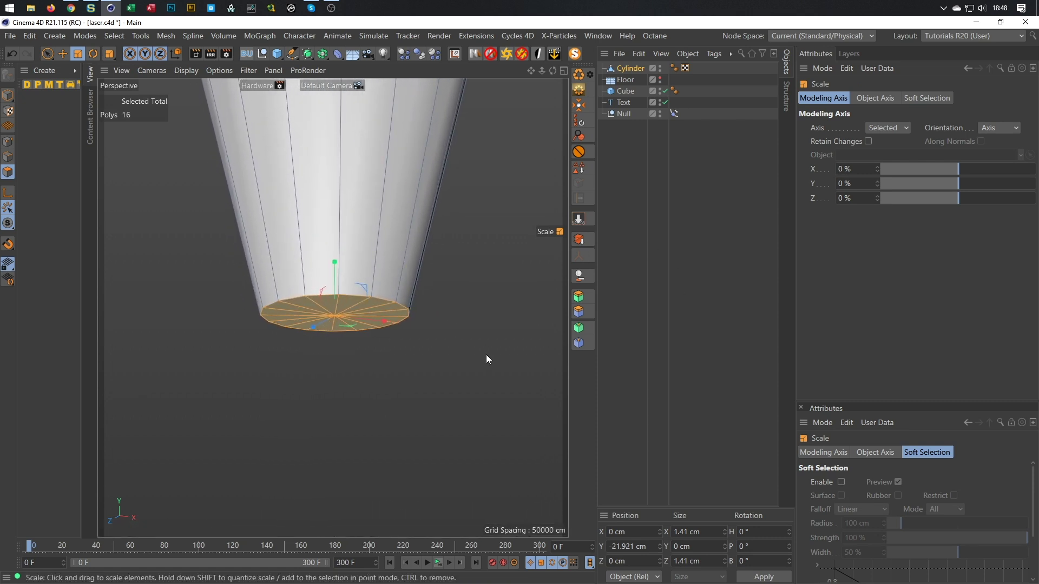
key("i")
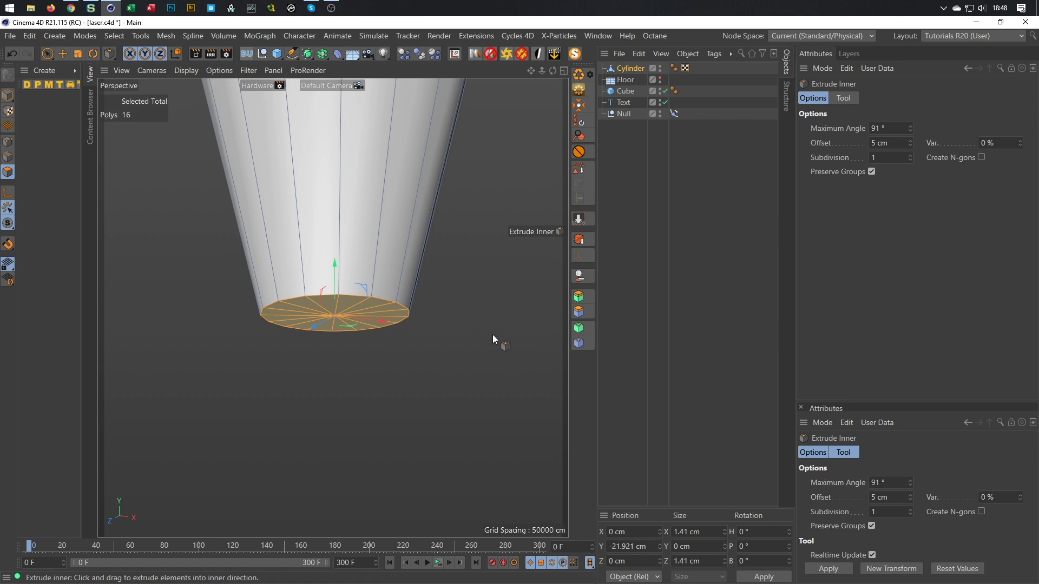
left_click_drag(491, 334, 499, 329)
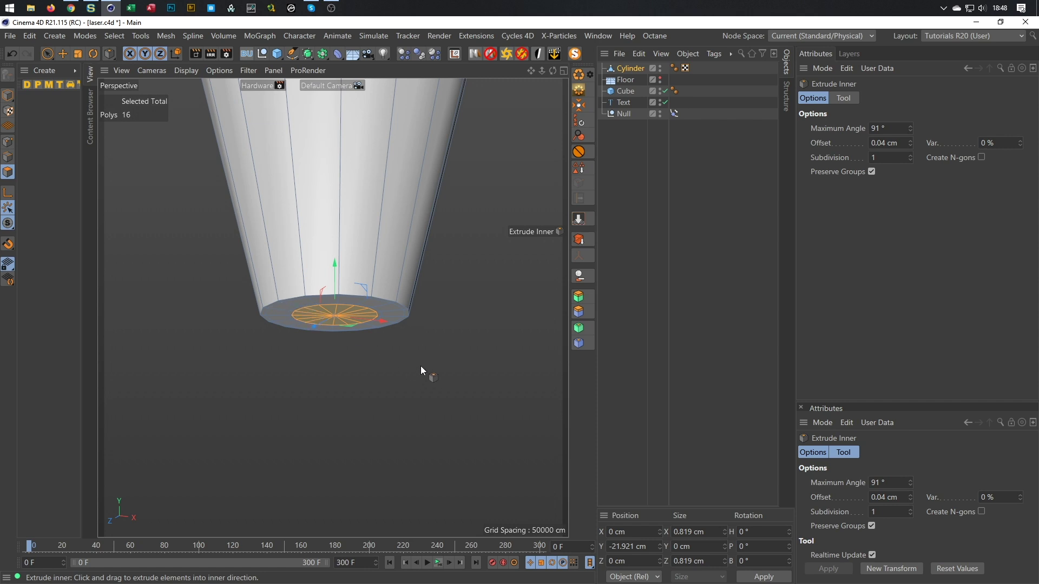
- Extrude the inner disc about 1.3 cm up into the tip and inset the recessed disc by 0.04 cm
key("e")
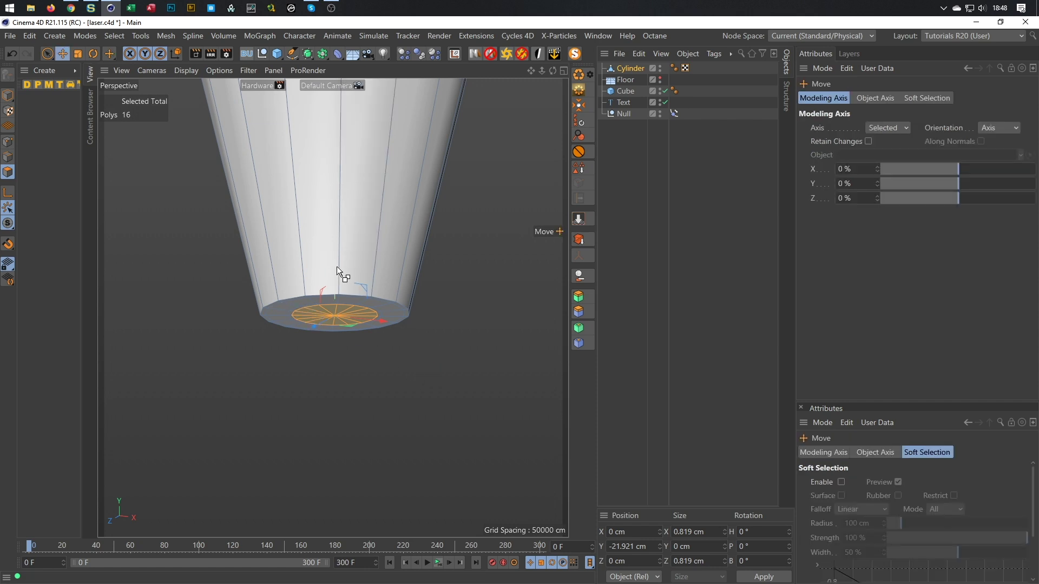
left_click_drag(336, 265, 337, 144)
right_click_drag(335, 178, 350, 285, "alt")
left_click_drag(349, 285, 373, 336, "alt")
key("i")
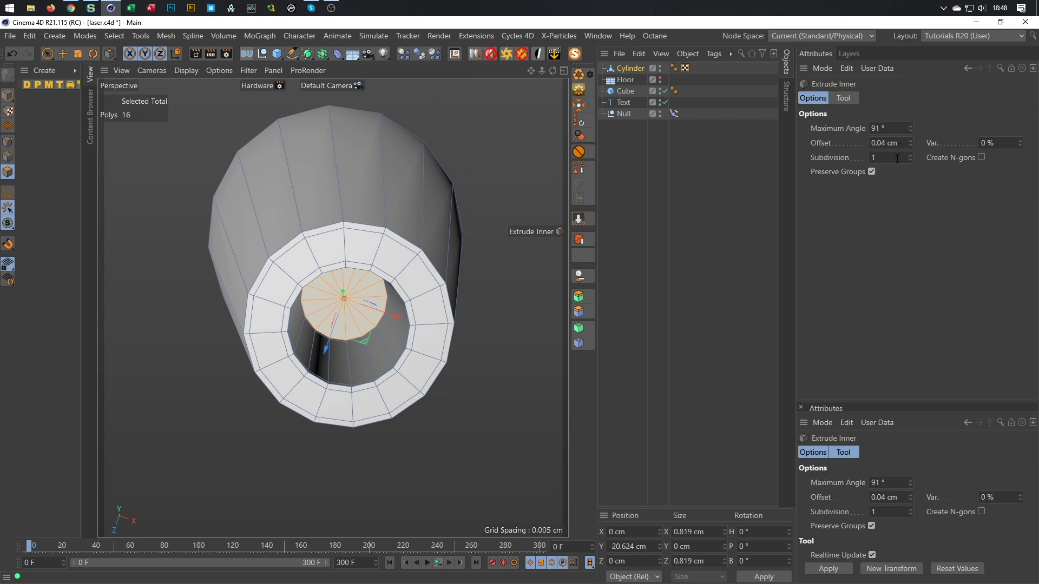
key("Return")
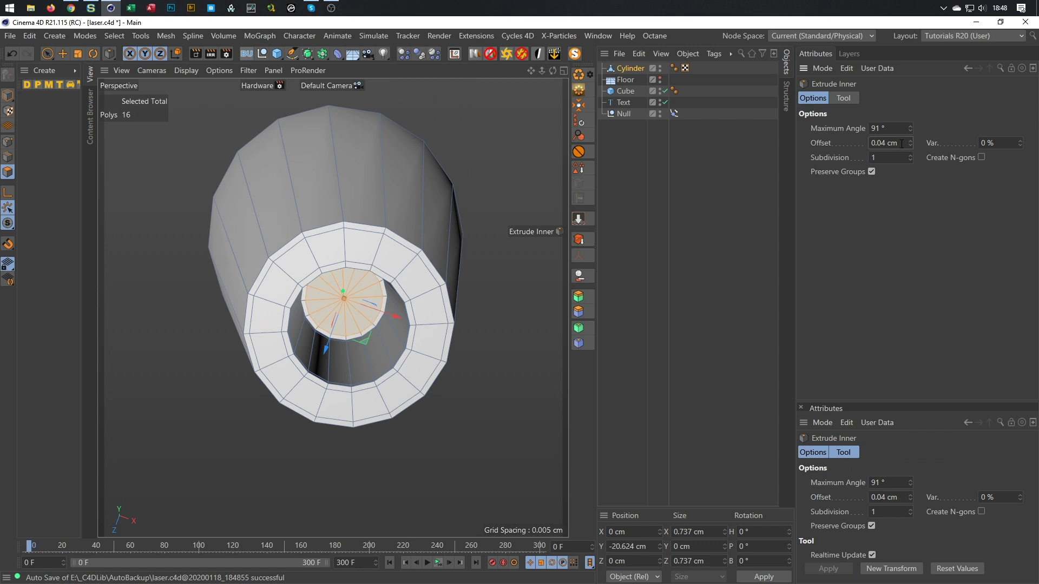
- Select the edge loop where the cylinder starts to taper and bevel it in Solid mode with a 0.25 cm offset
left_click_drag(416, 250, 364, 363, "alt")
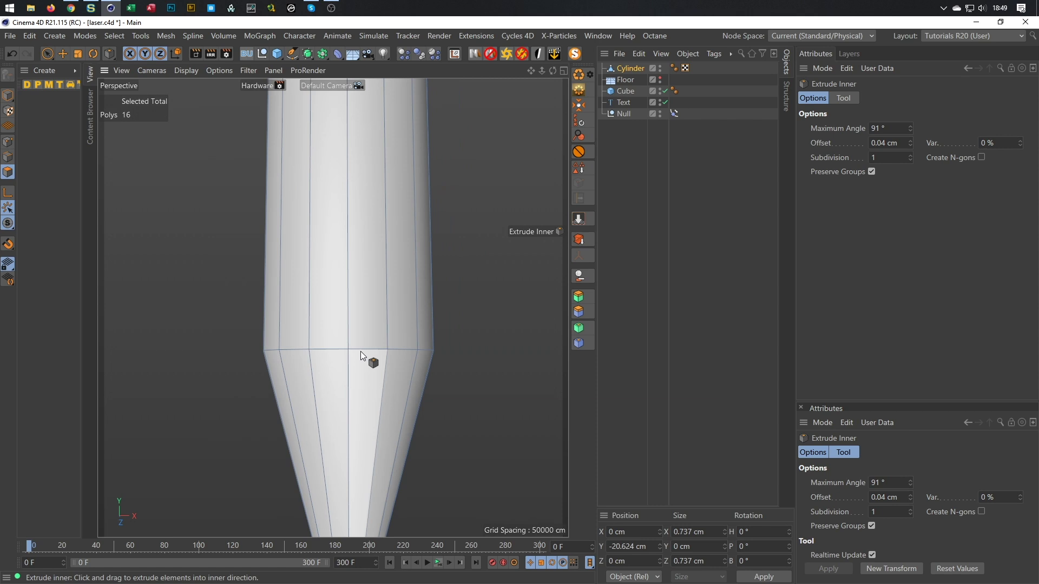
key("u")
key("l")
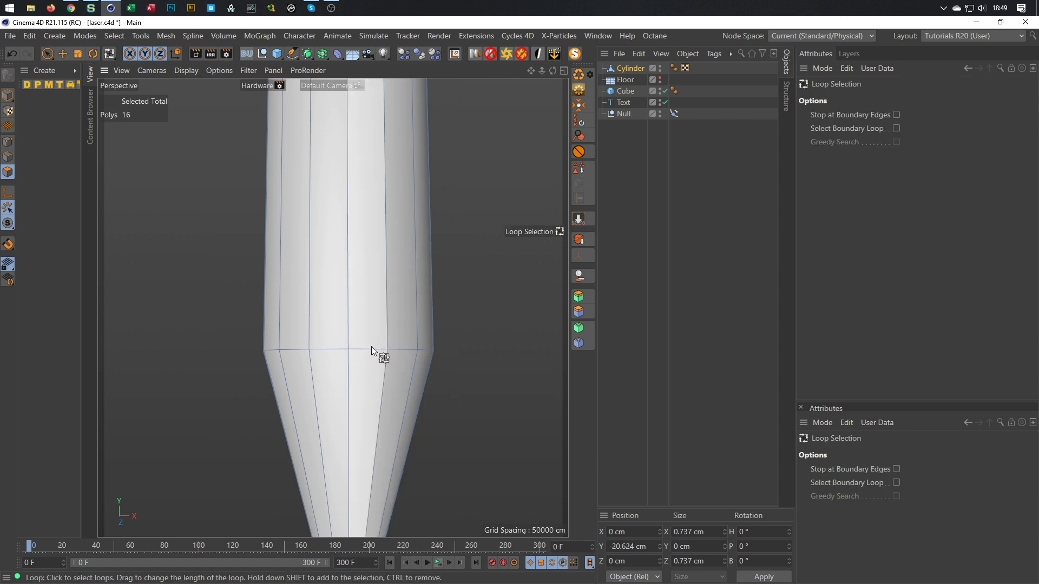
key("Return")
left_click(372, 351)
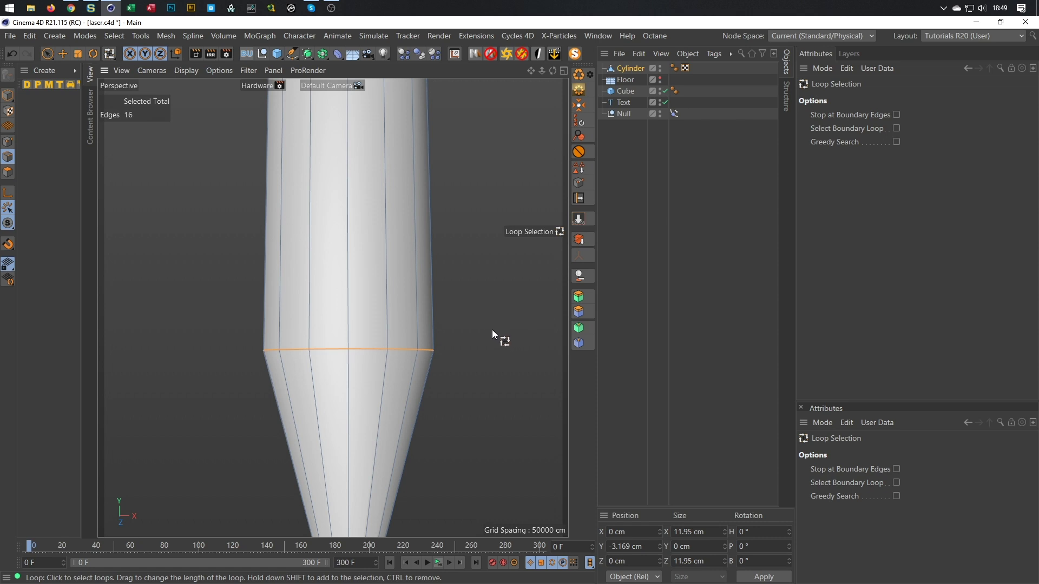
key("m")
key("s")
left_click_drag(476, 340, 680, 284)
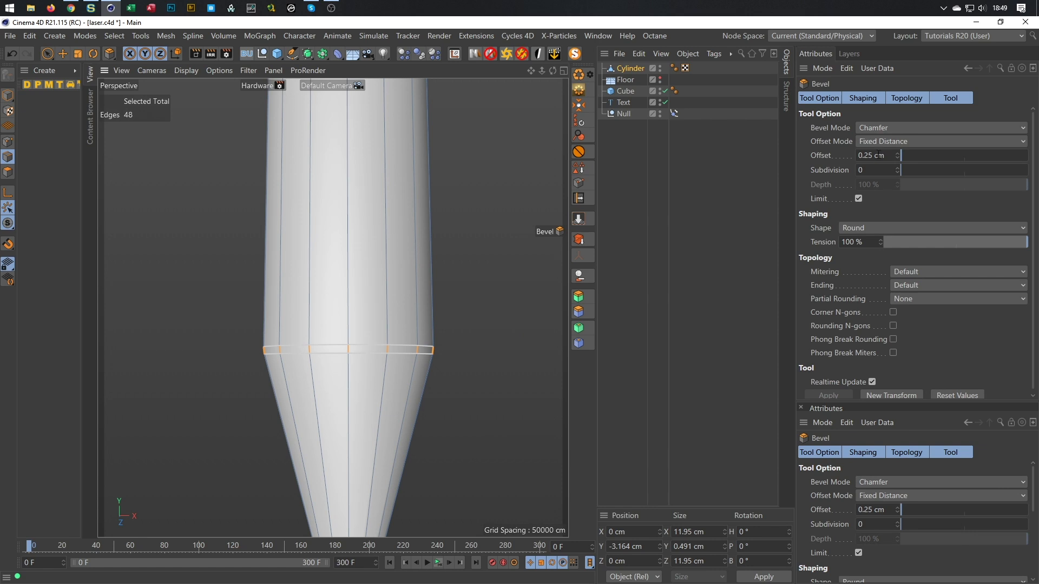
left_click(898, 126)
left_click(895, 155)
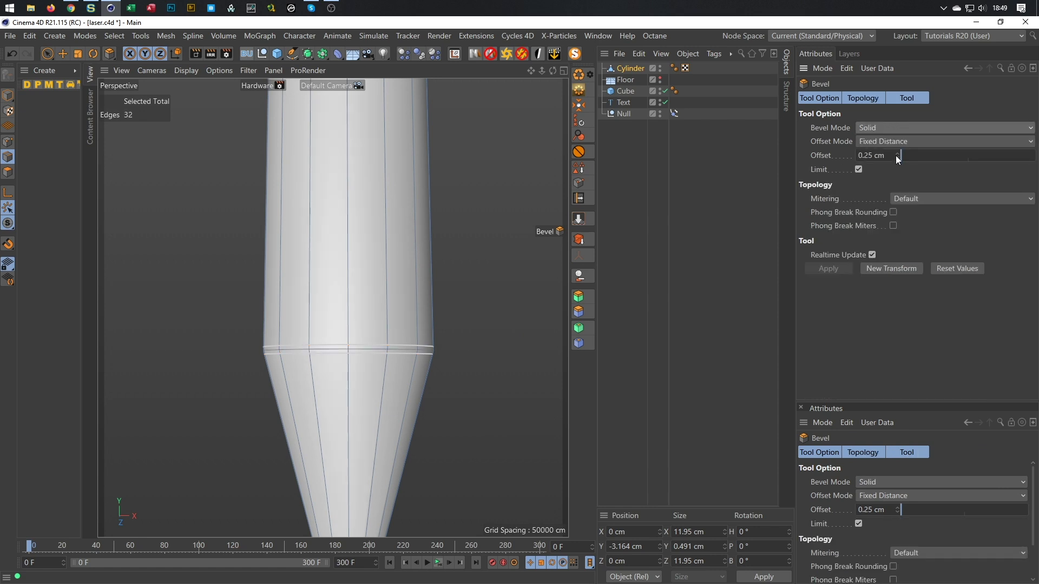
- Select the cylinder's top rim edge loop and apply a Solid bevel with a 0.25 cm offset
scroll(381, 308, "down", 6)
left_click_drag(375, 330, 401, 262, "alt")
scroll(417, 235, "up", 5)
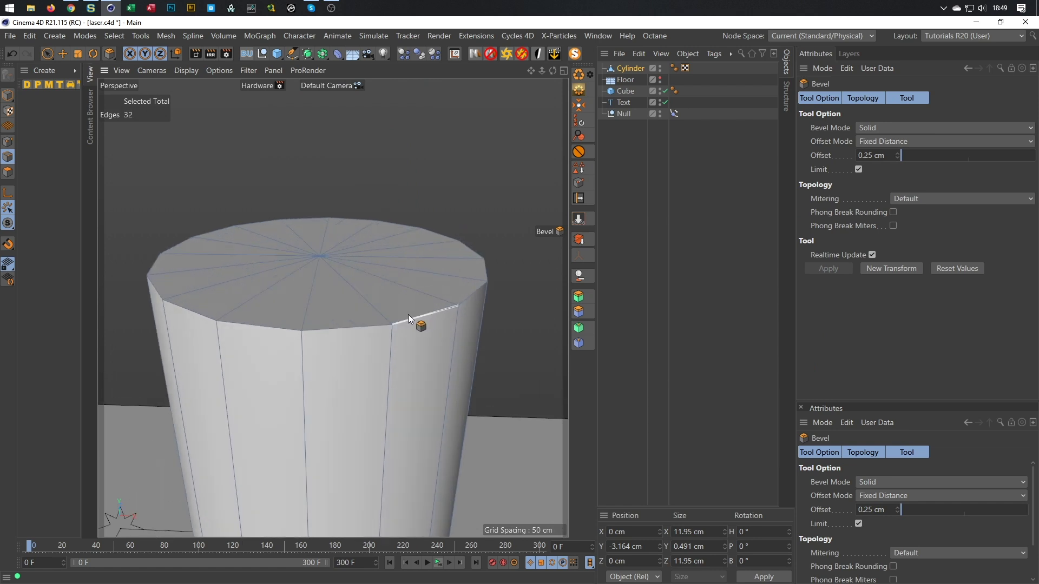
double_click(408, 315)
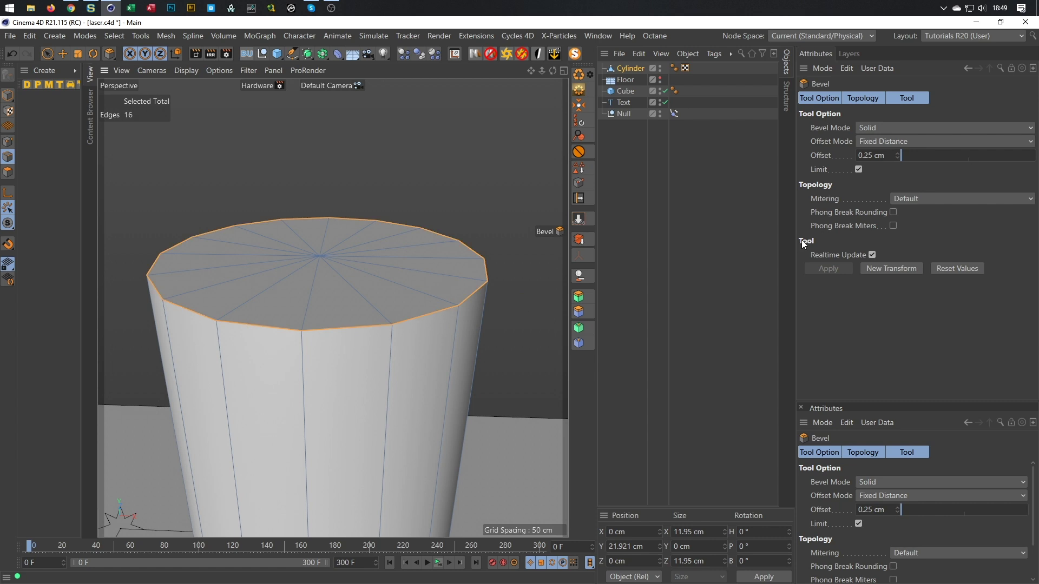
left_click(882, 272)
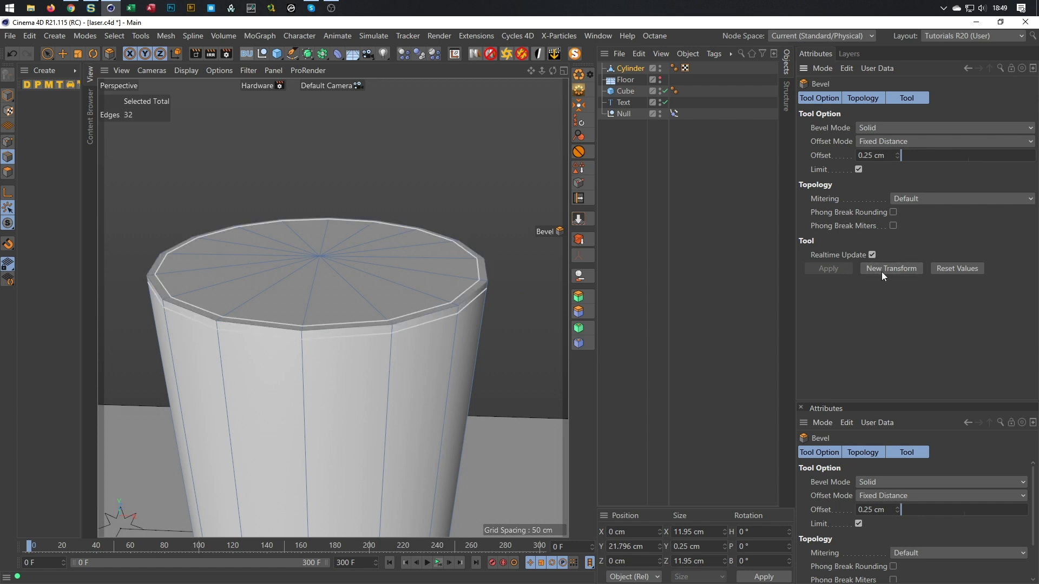
- Return to model mode and place the cylinder under a Subdivision Surface
scroll(468, 327, "down", 5)
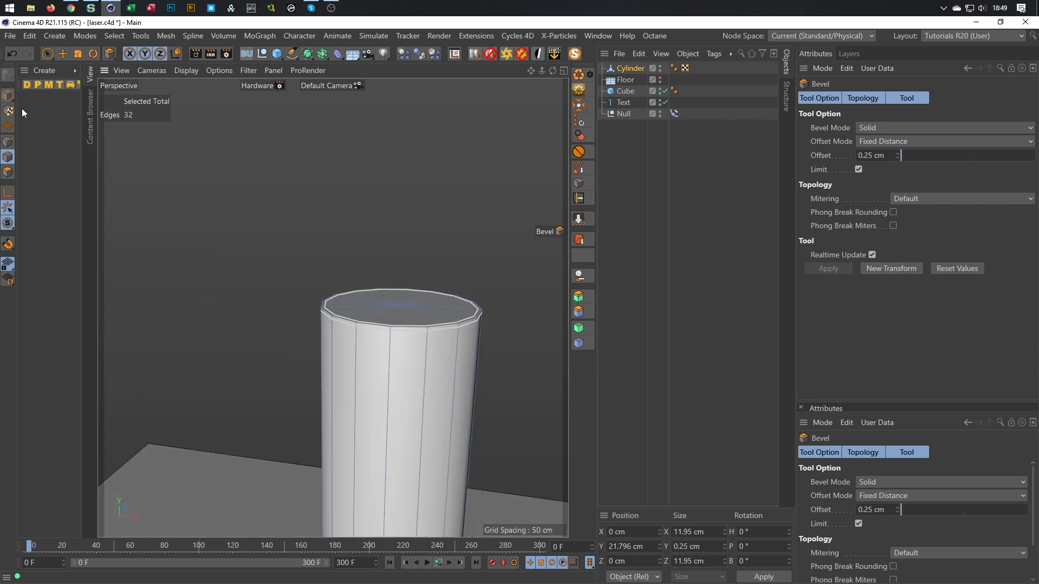
left_click(8, 95)
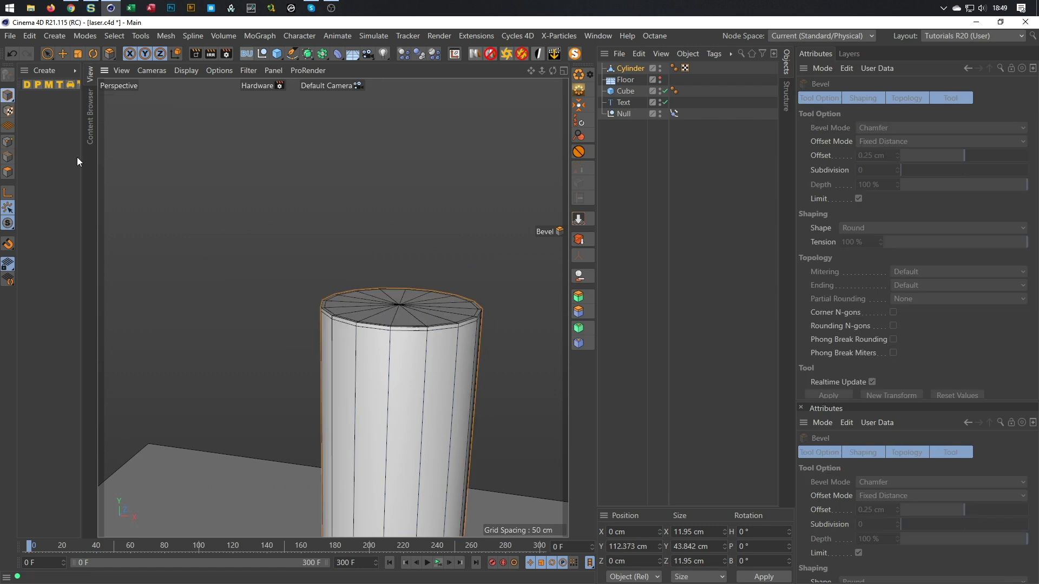
left_click(627, 68)
left_click(310, 55, "alt")
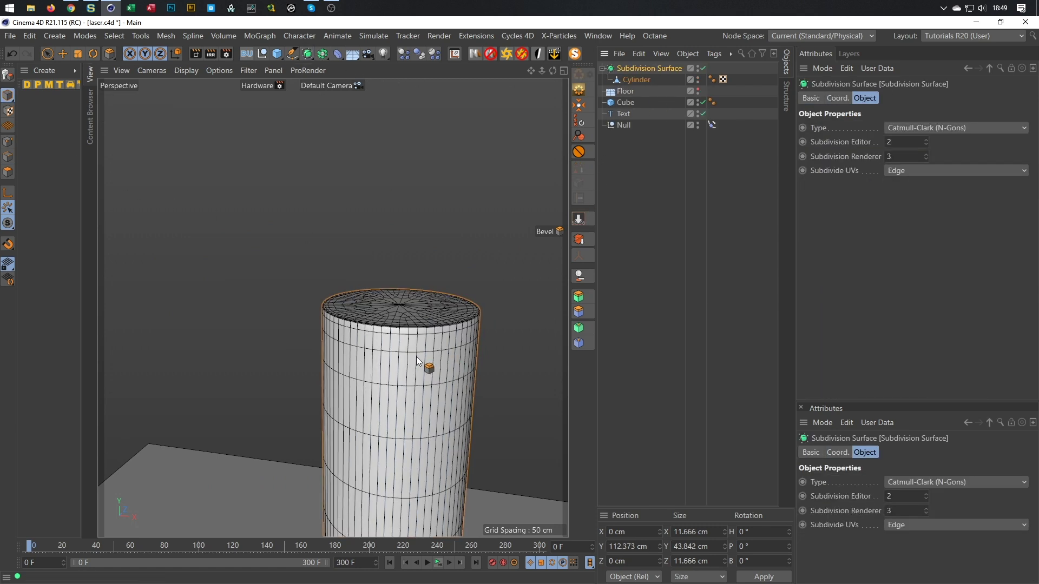
- Inspect the smoothed laser head's top, taper and tip from several angles above the plate
middle_click_drag(417, 356, 378, 283, "alt")
scroll(338, 327, "down", 2)
left_click_drag(338, 327, 357, 295, "alt")
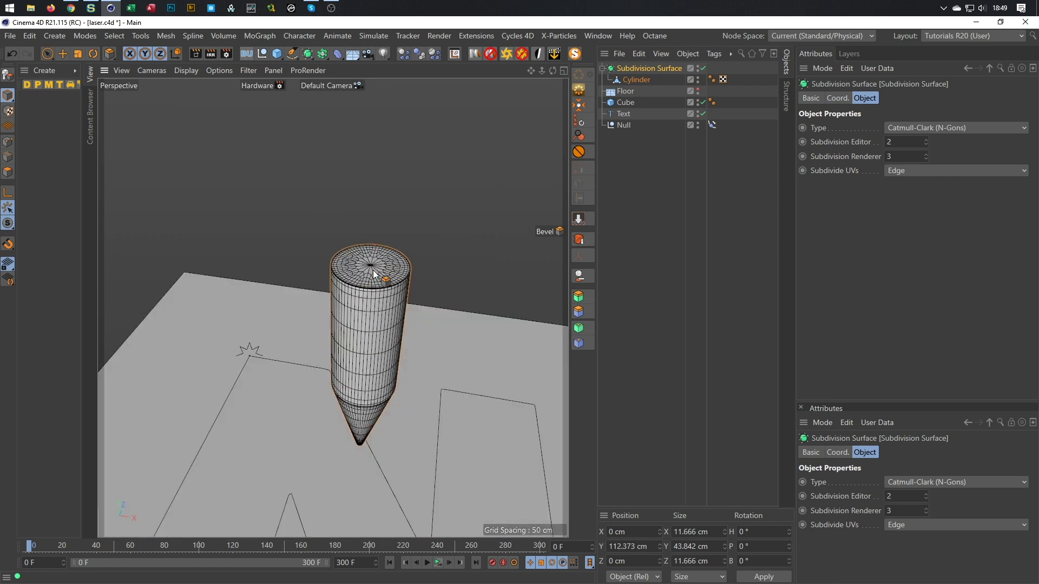
scroll(357, 296, "up", 4)
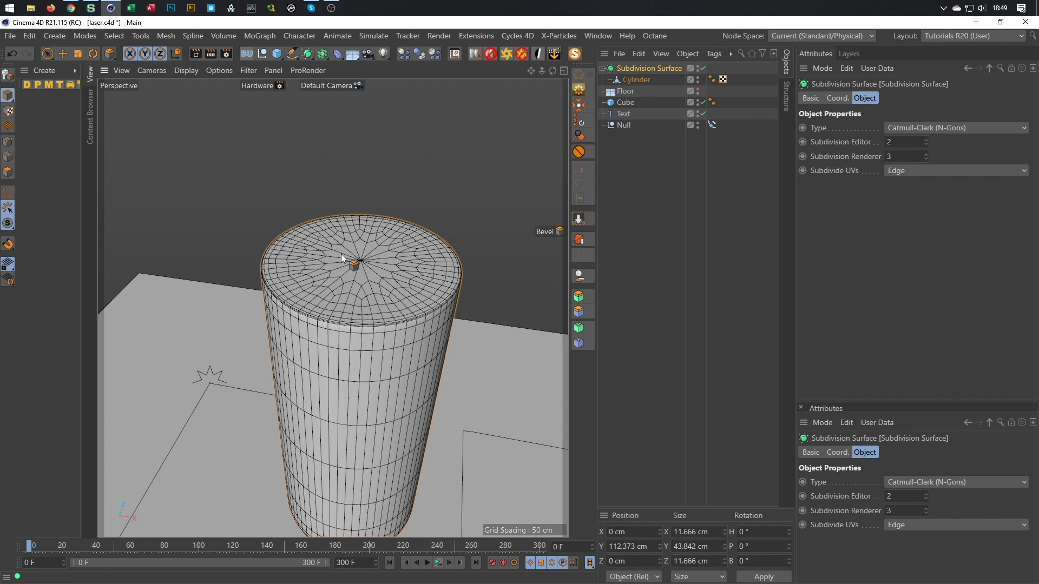
scroll(336, 369, "down", 3)
scroll(335, 370, "down", 2)
left_click_drag(359, 308, 395, 525, "alt")
scroll(352, 364, "up", 10)
scroll(368, 261, "down", 10)
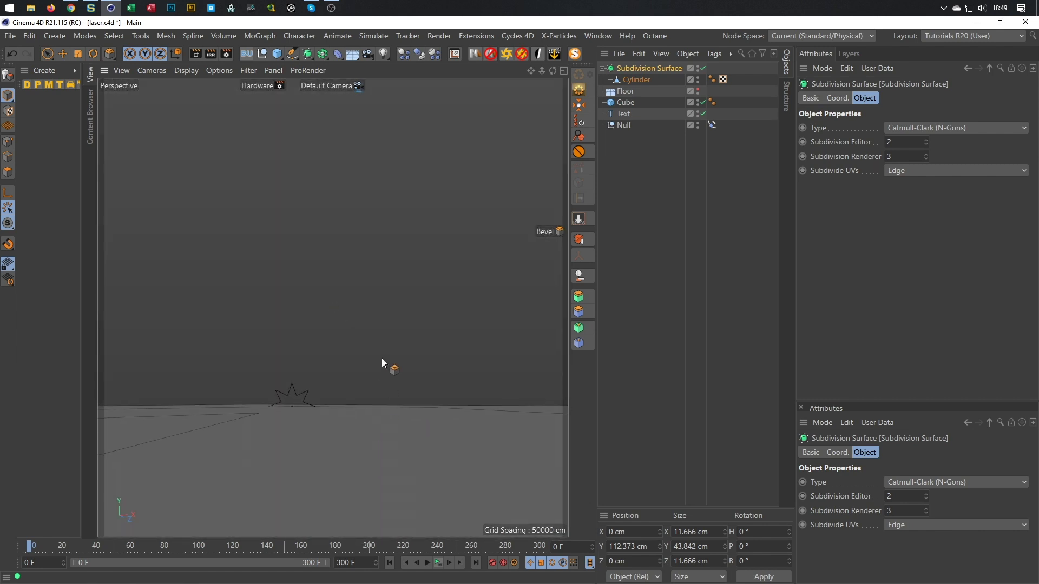
left_click_drag(382, 361, 316, 458, "alt")
right_click_drag(391, 247, 472, 222, "alt")
left_click_drag(391, 281, 383, 396, "alt")
right_click_drag(383, 399, 477, 436, "alt")
left_click_drag(476, 437, 464, 294, "alt")
right_click_drag(464, 295, 313, 398, "alt")
left_click_drag(313, 399, 397, 276, "alt")
right_click_drag(391, 335, 392, 326, "alt")
left_click_drag(391, 324, 334, 306, "alt")
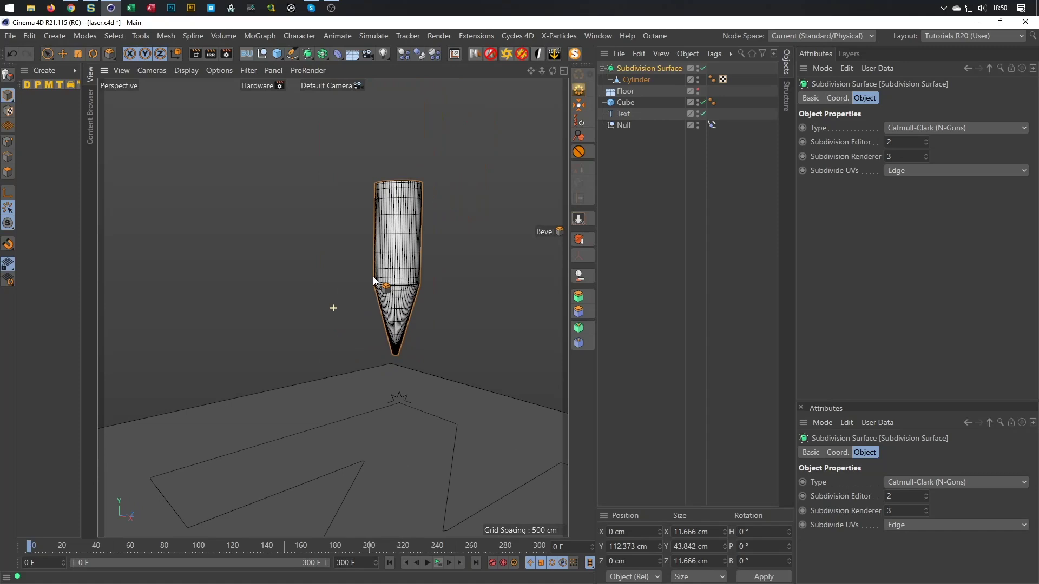
mouse_move(406, 290)
left_mouse_down("alt")
mouse_move(425, 270)
mouse_move(228, 277)
mouse_move(275, 286)
mouse_move(349, 243)
mouse_move(118, 257)
left_mouse_up("alt")
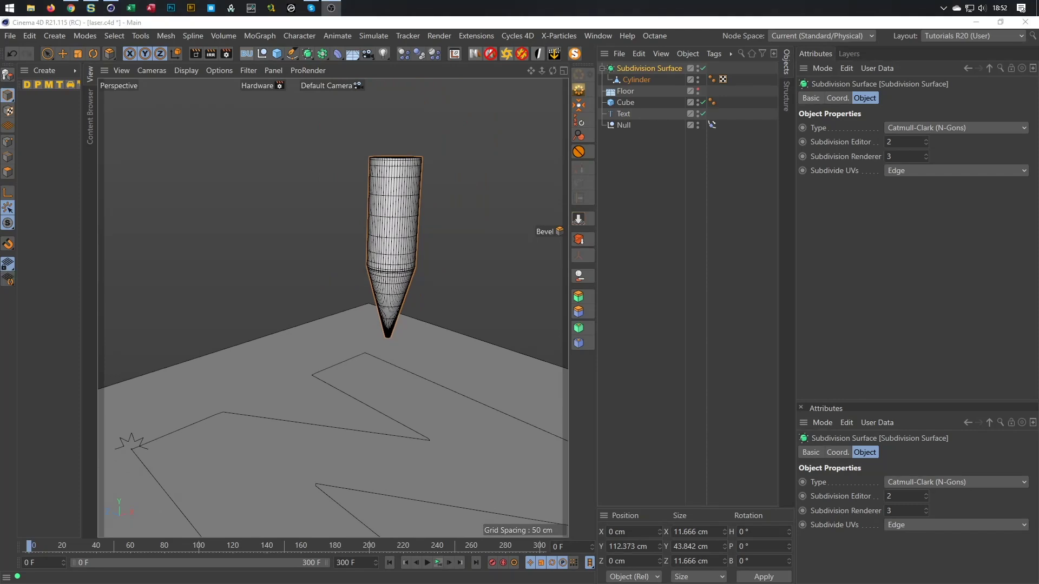
- Add a second null object to the scene
left_click_drag(385, 265, 402, 232, "alt")
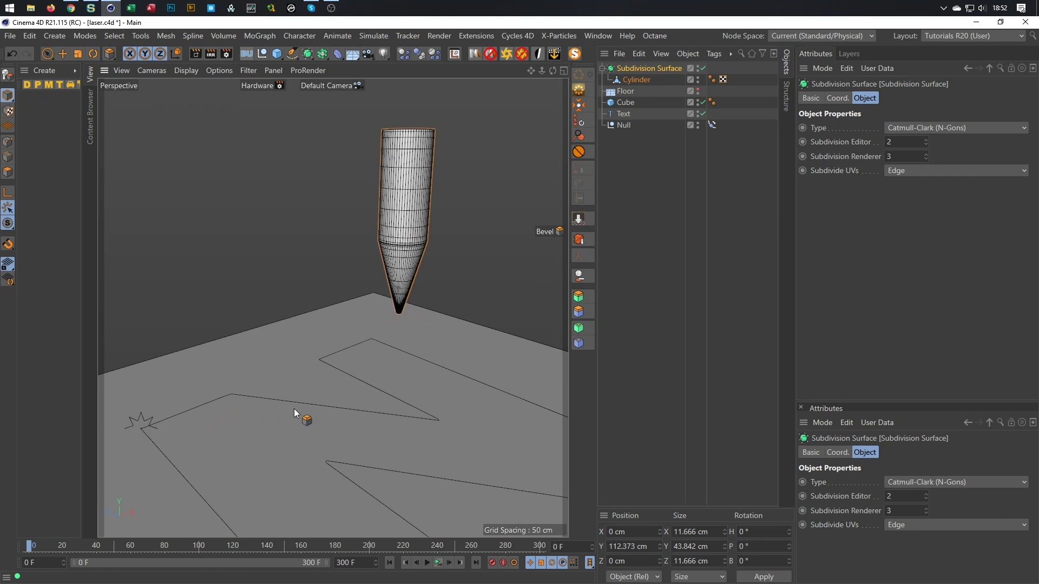
left_click_drag(408, 274, 409, 332, "alt")
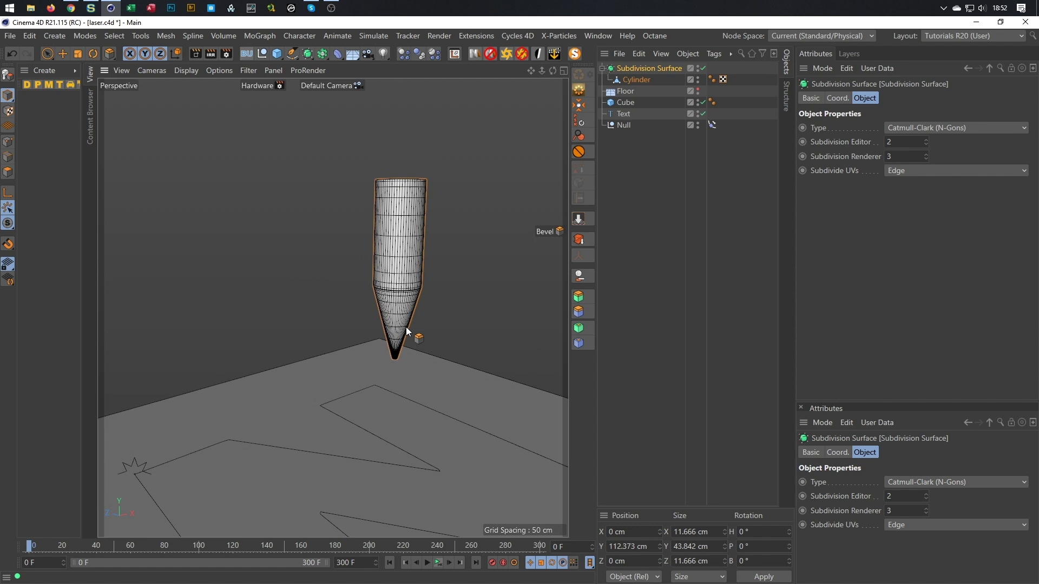
left_click_drag(409, 248, 399, 308, "alt")
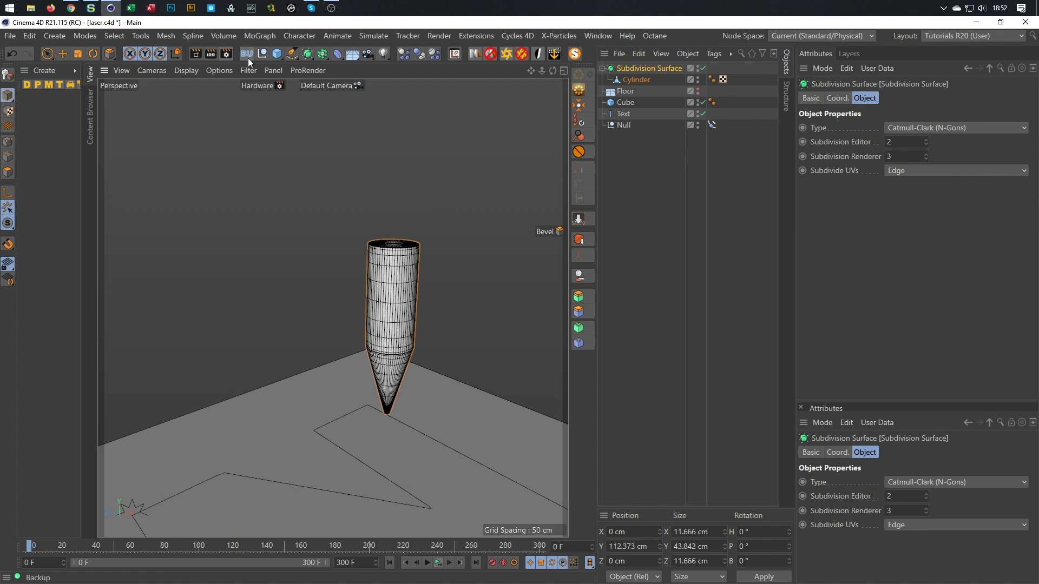
left_click(262, 54)
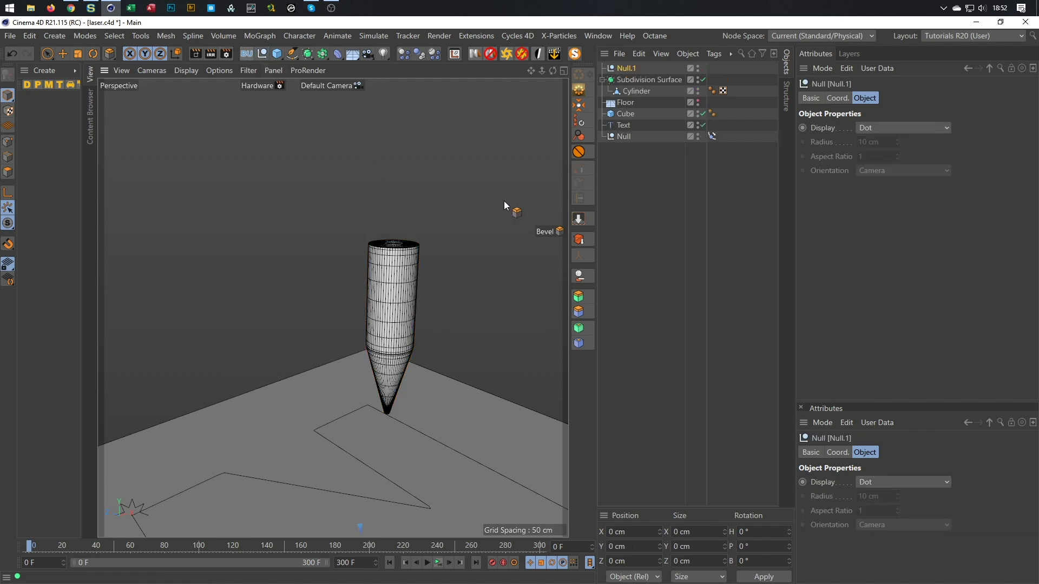
- Move the new null straight up in the front view to near the laser head's top, at about Y 132.7 cm
middle_click(529, 291)
middle_click(527, 330)
scroll(483, 385, "down", 5)
middle_click_drag(440, 275, 443, 335, "alt")
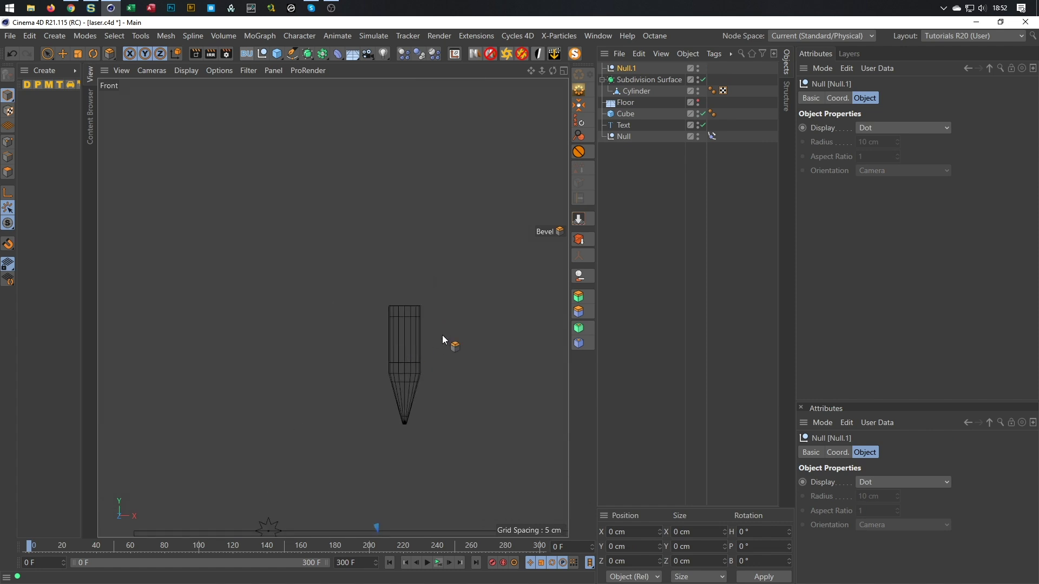
left_click(62, 54)
scroll(359, 446, "down", 4)
middle_click_drag(358, 446, 353, 320, "alt")
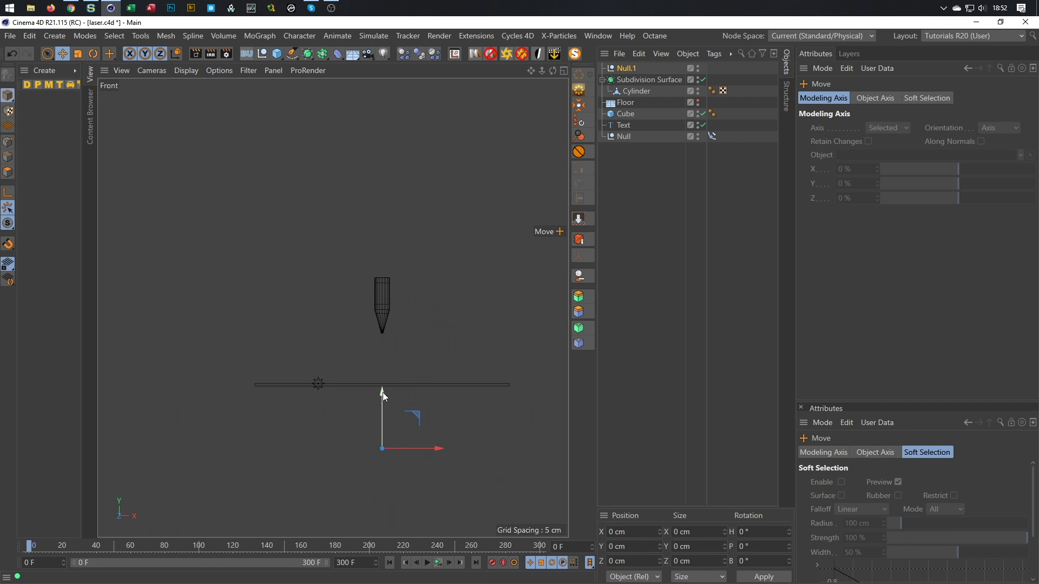
left_click_drag(382, 392, 388, 223)
scroll(386, 272, "up", 5)
scroll(384, 272, "up", 4)
scroll(299, 399, "up", 3)
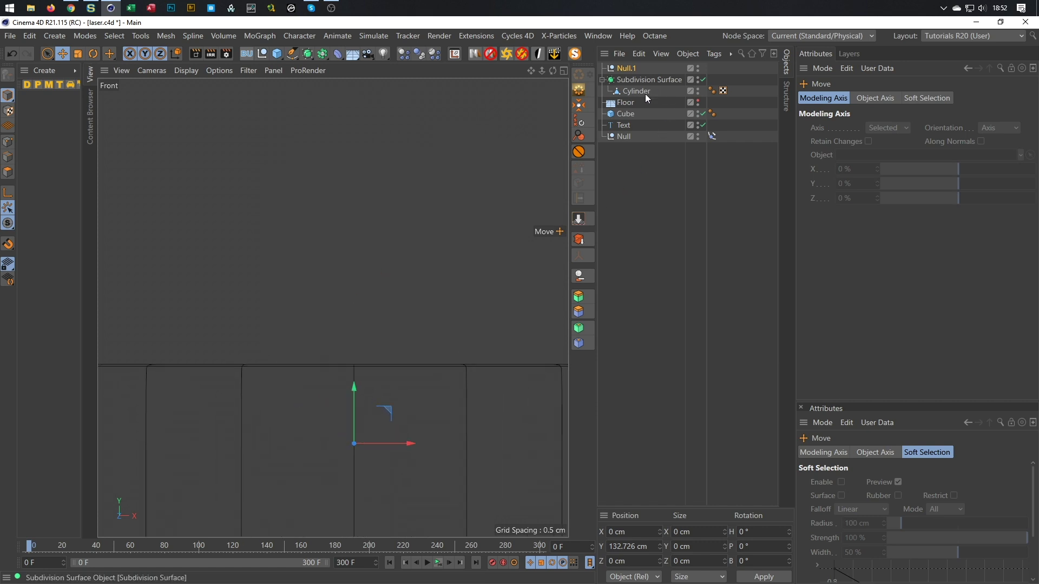
- Disable the Subdivision Surface and snap the null onto the cylinder's top edge at Y 134.294 cm
left_click(703, 79)
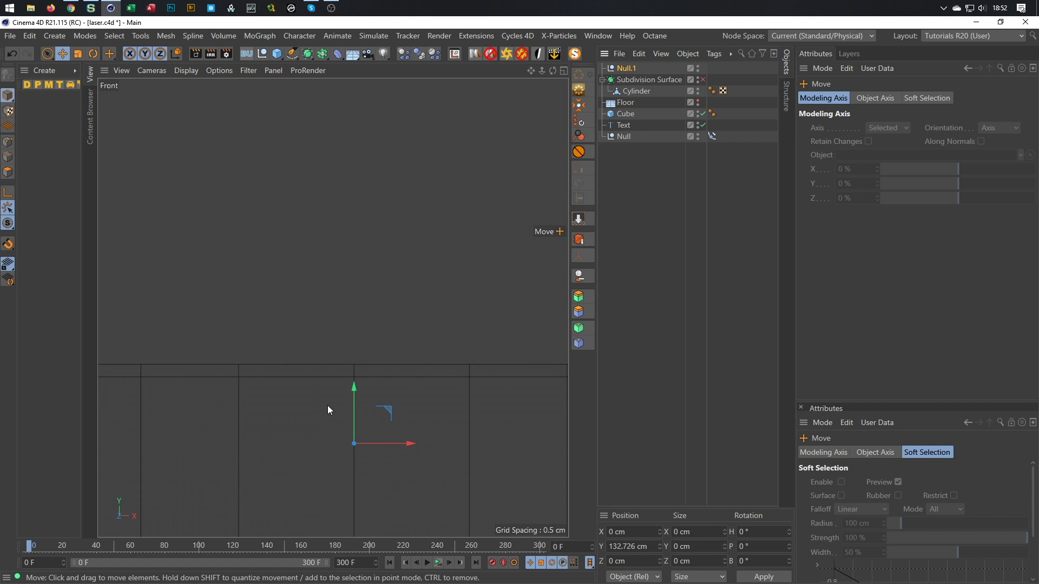
left_click_drag(354, 385, 364, 289)
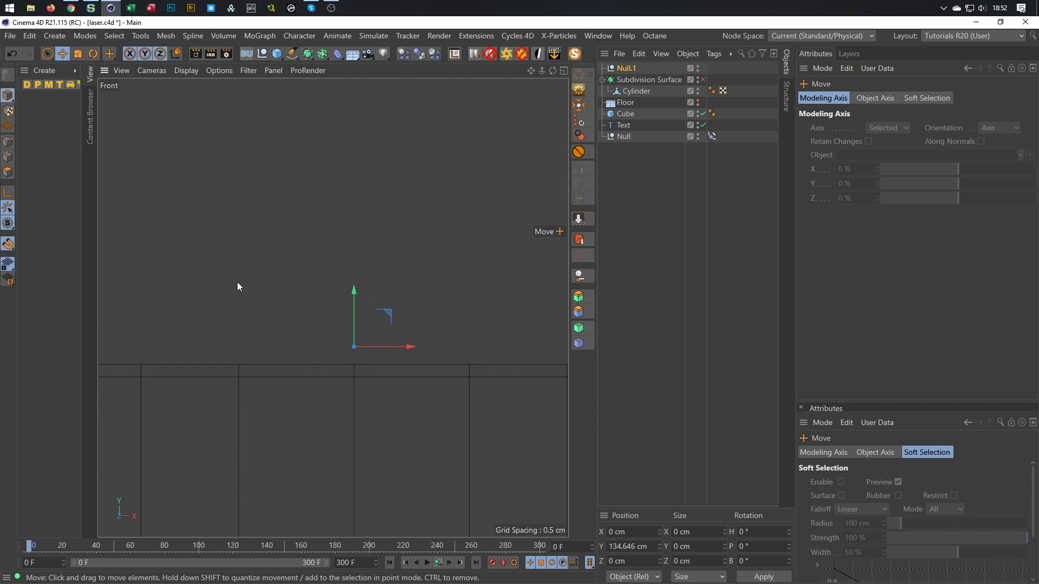
mouse_move(356, 288)
left_mouse_down()
mouse_move(355, 305)
mouse_move(355, 283)
mouse_move(355, 304)
mouse_move(351, 296)
left_mouse_up()
key("shift+s")
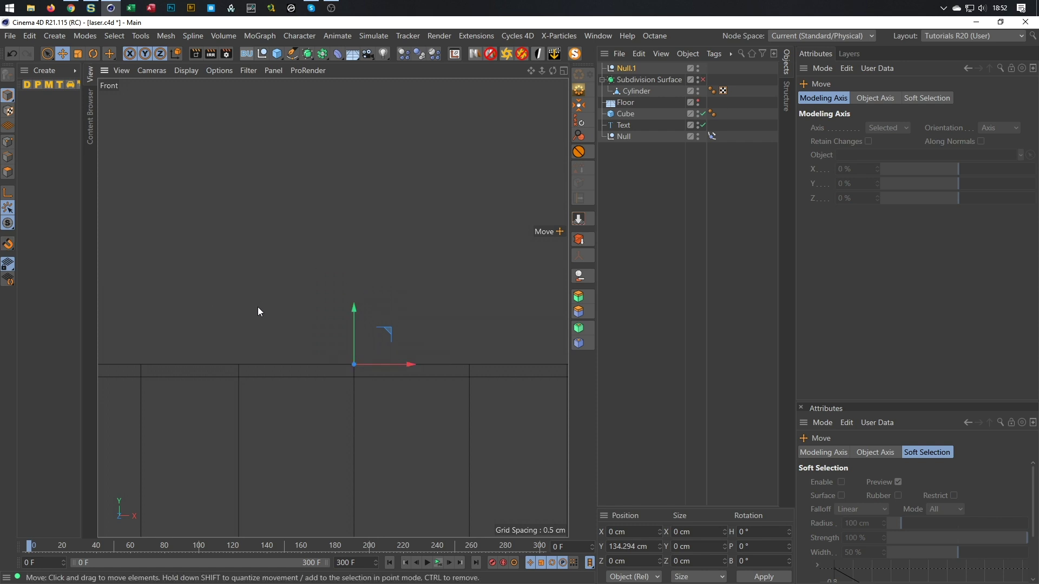
middle_click(281, 368)
middle_click(250, 239)
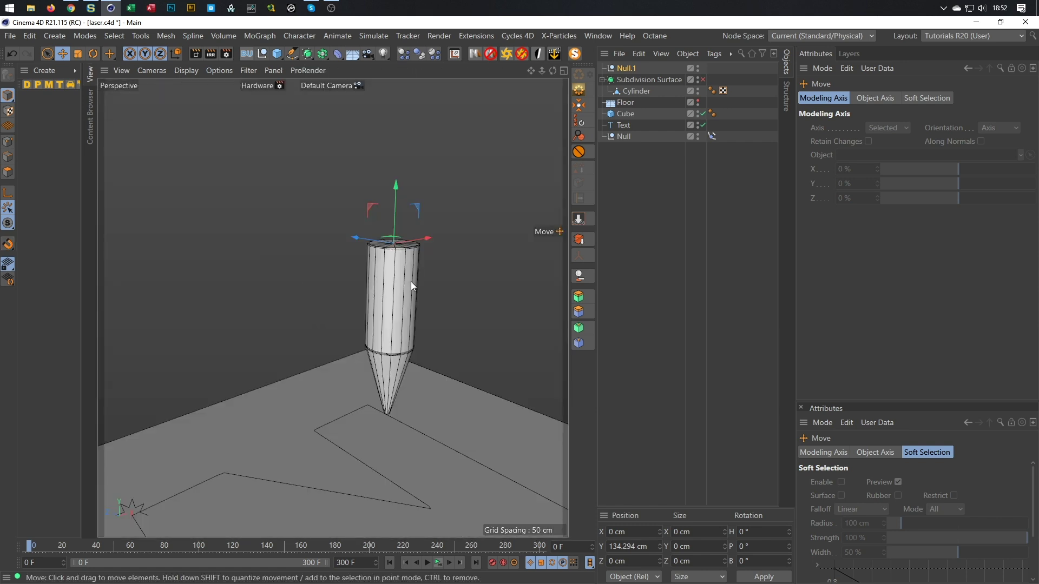
- Make the cylinder a child of the new null and place the Subdivision Surface first in the object hierarchy
left_click(631, 80)
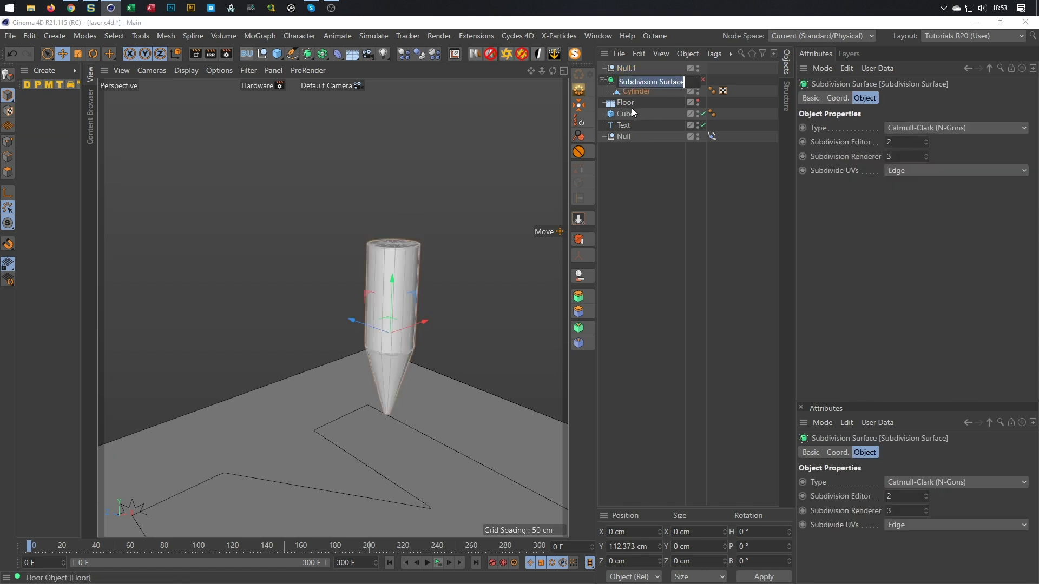
left_click(624, 93)
left_click_drag(632, 79, 626, 69)
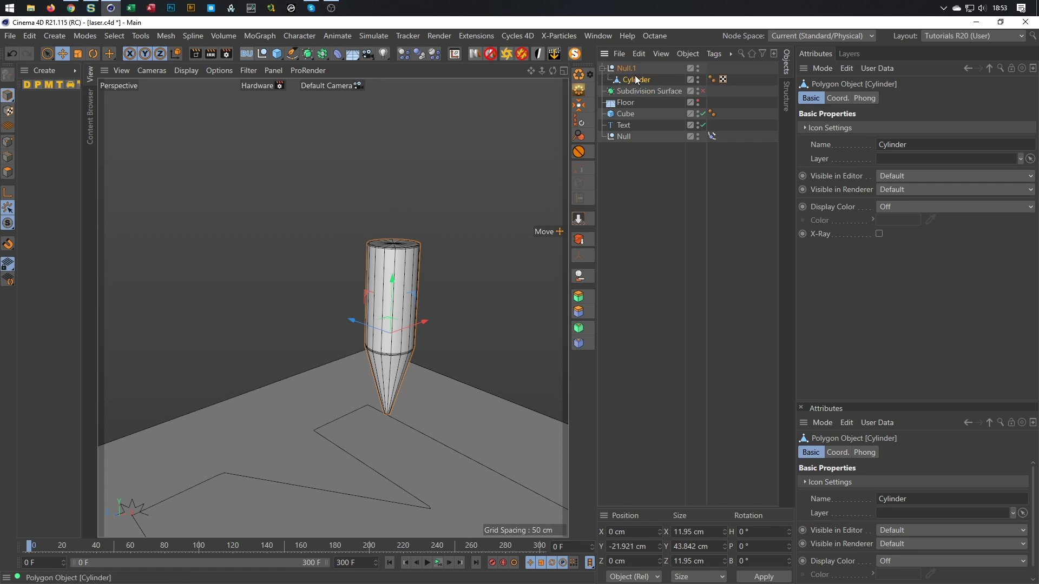
left_click(629, 68)
left_click_drag(629, 93, 627, 69)
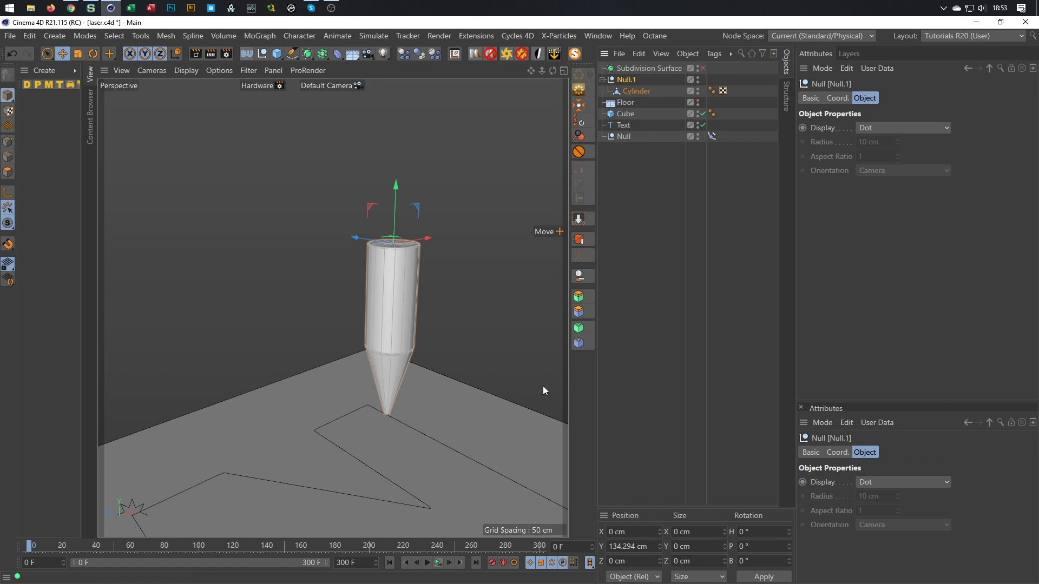
- Try rotating the laser head by its parent null and by the cylinder itself, undoing each rotation
scroll(419, 255, "up", 4)
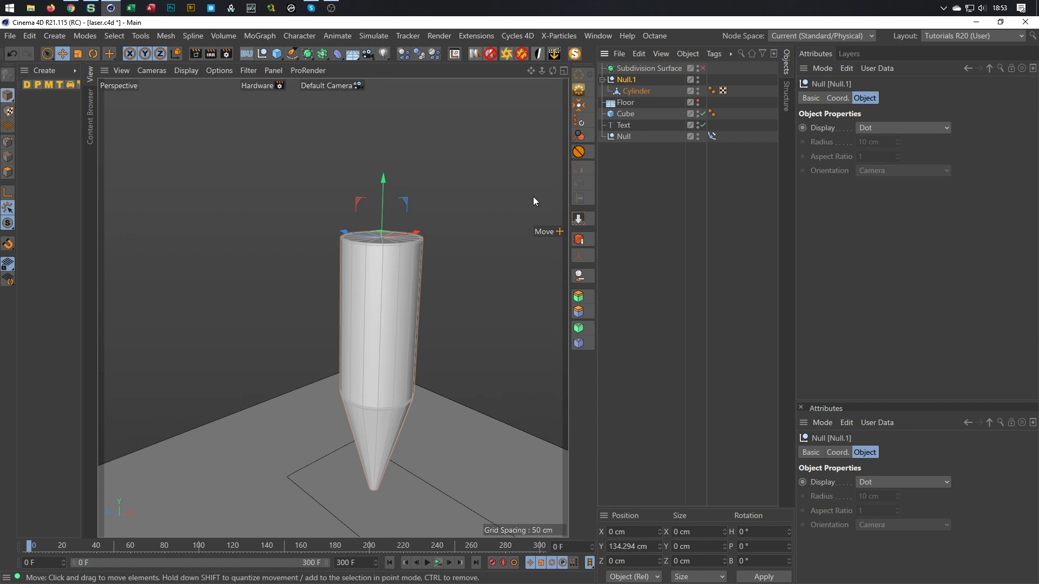
key("r")
left_click_drag(398, 218, 356, 219, "alt")
key("ctrl+z")
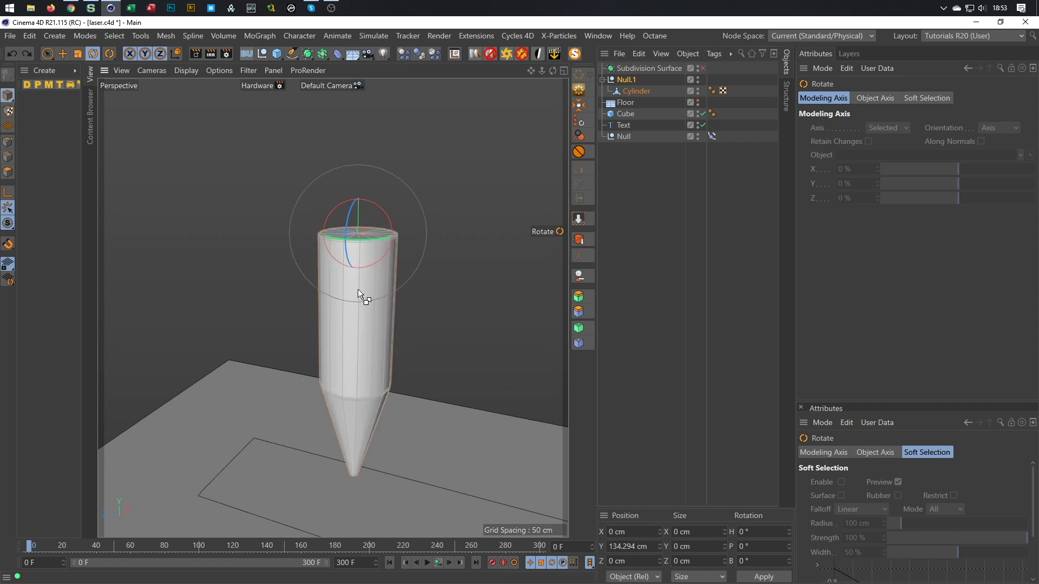
left_click(637, 91)
left_click_drag(349, 358, 340, 335)
key("ctrl+z")
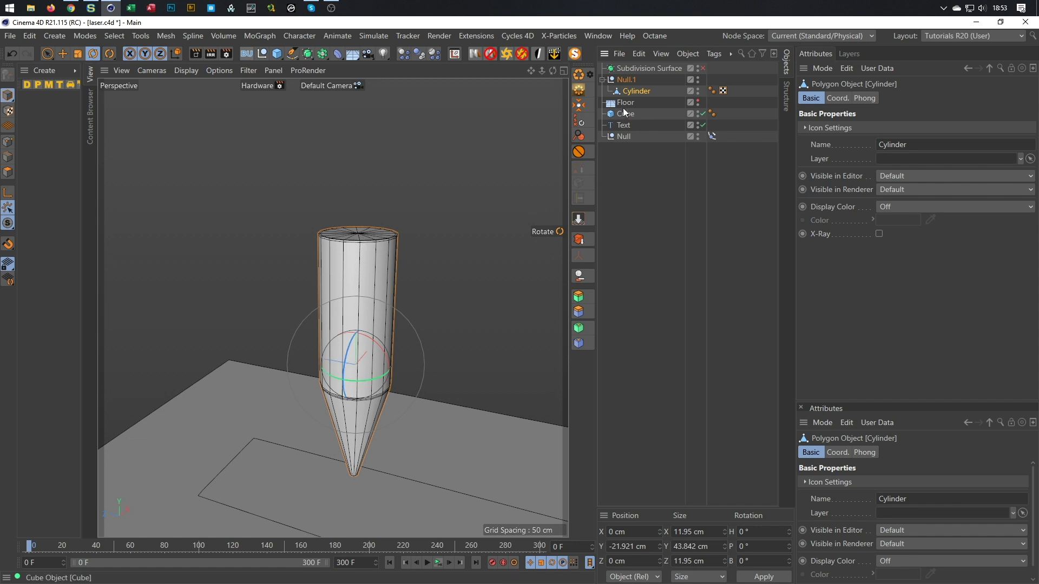
left_click(623, 80)
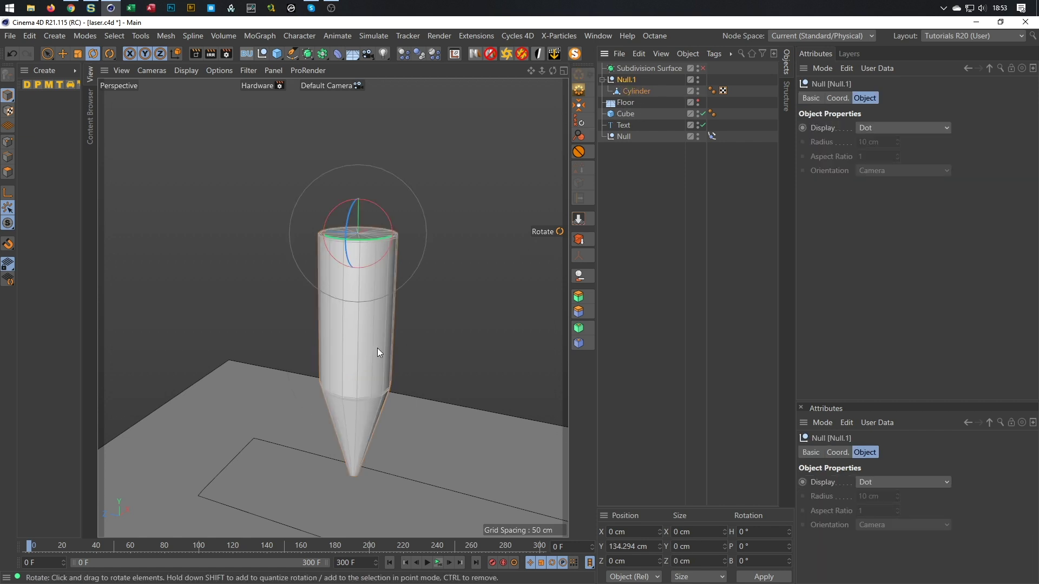
left_click_drag(354, 293, 439, 308, "alt")
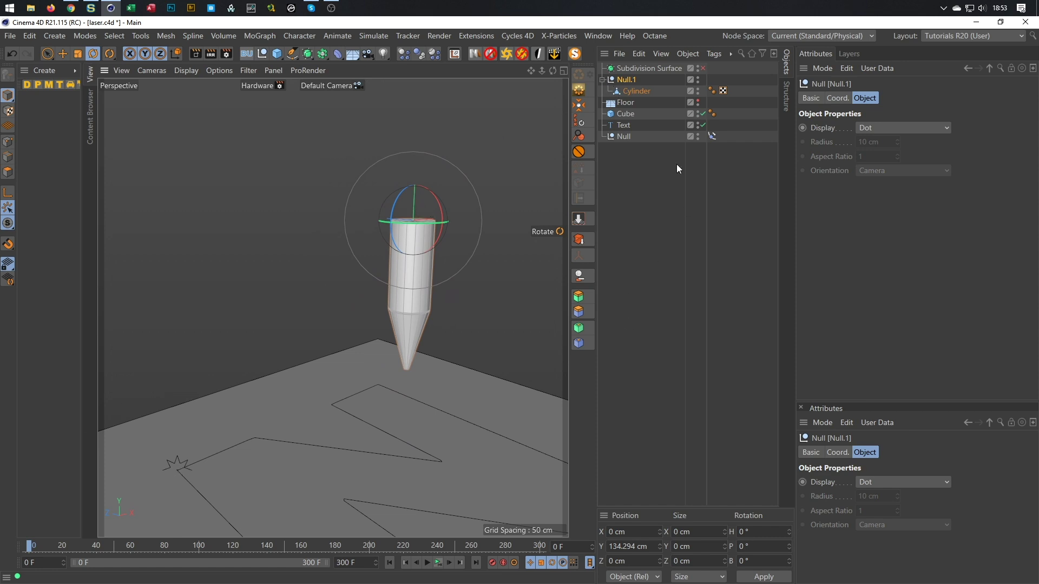
- Rename the star-shaped null that follows the letter spline as Path Null
left_click(625, 137)
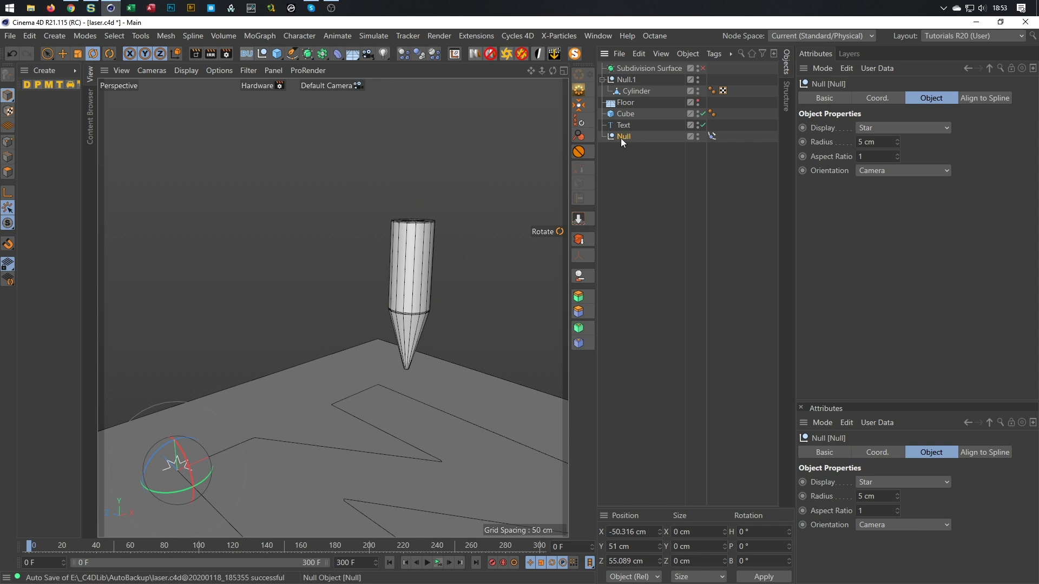
double_click(623, 137)
key("End")
key("Home")
type("Path")
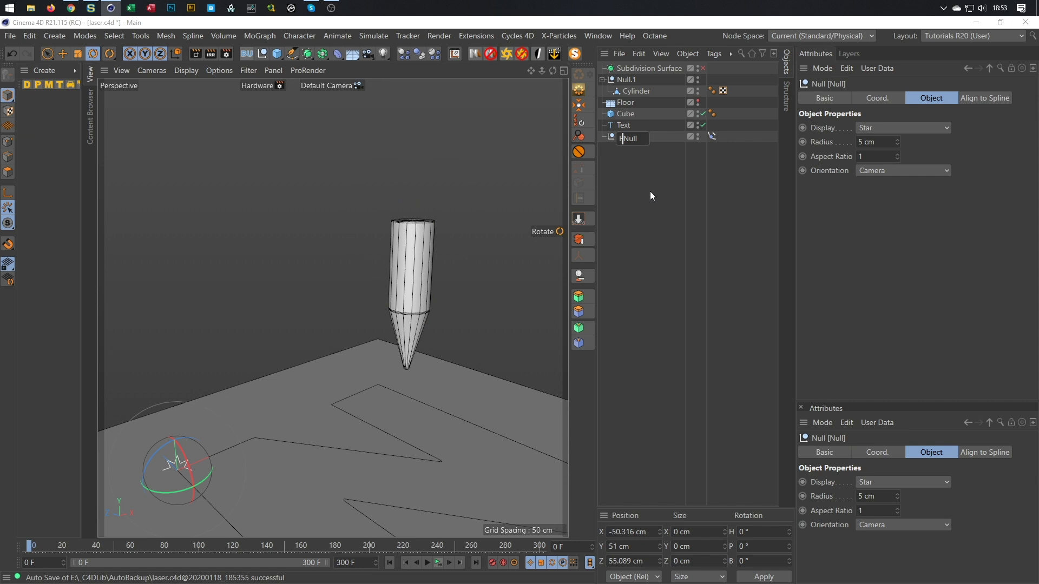
key("Return")
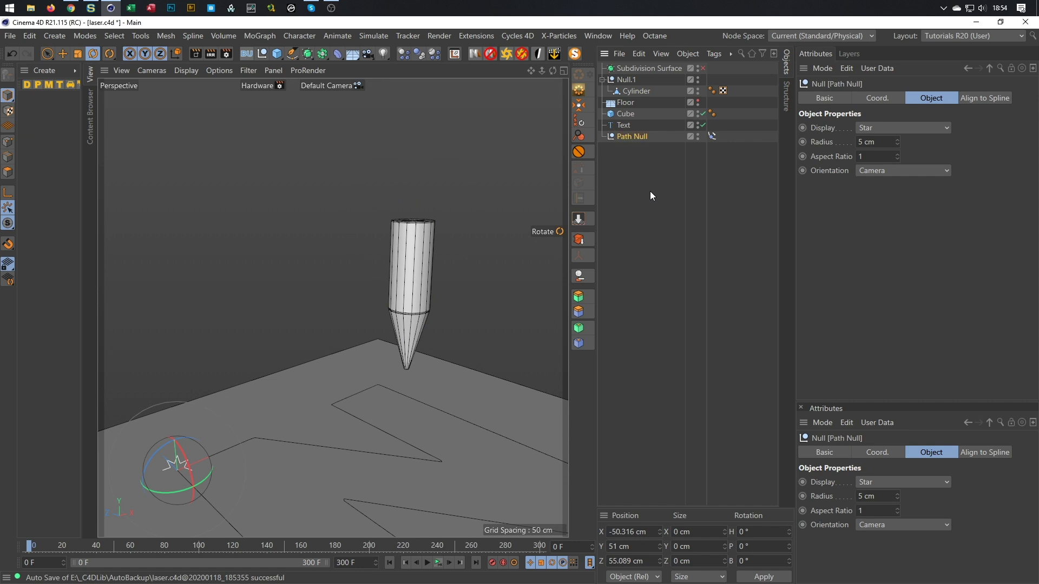
- Rename the cylinder's parent null as Laser Null and save the scene
left_click(629, 79)
double_click(630, 80)
key("End")
type("Laser Null")
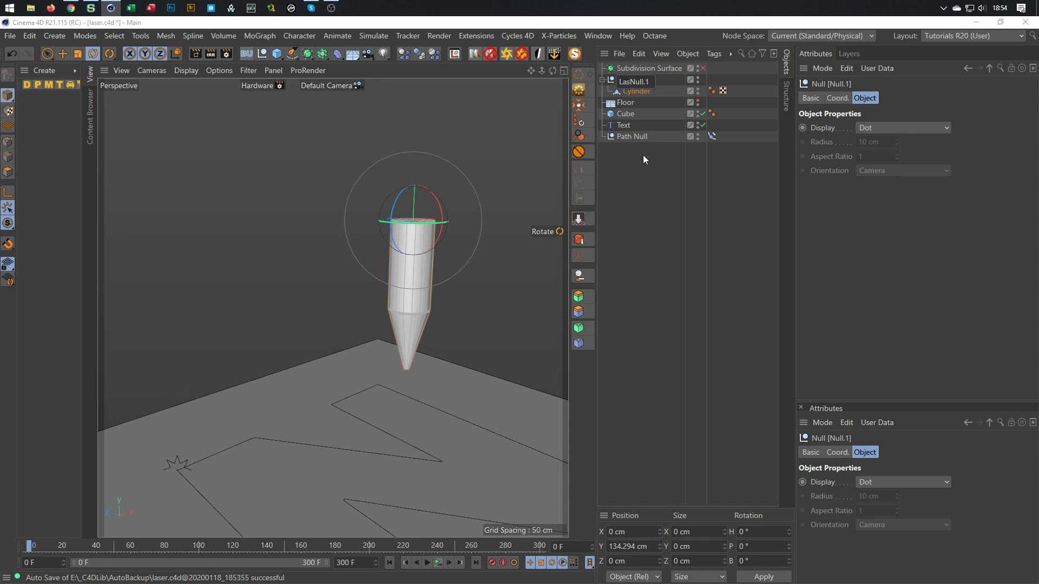
key("Return")
key("ctrl+s")
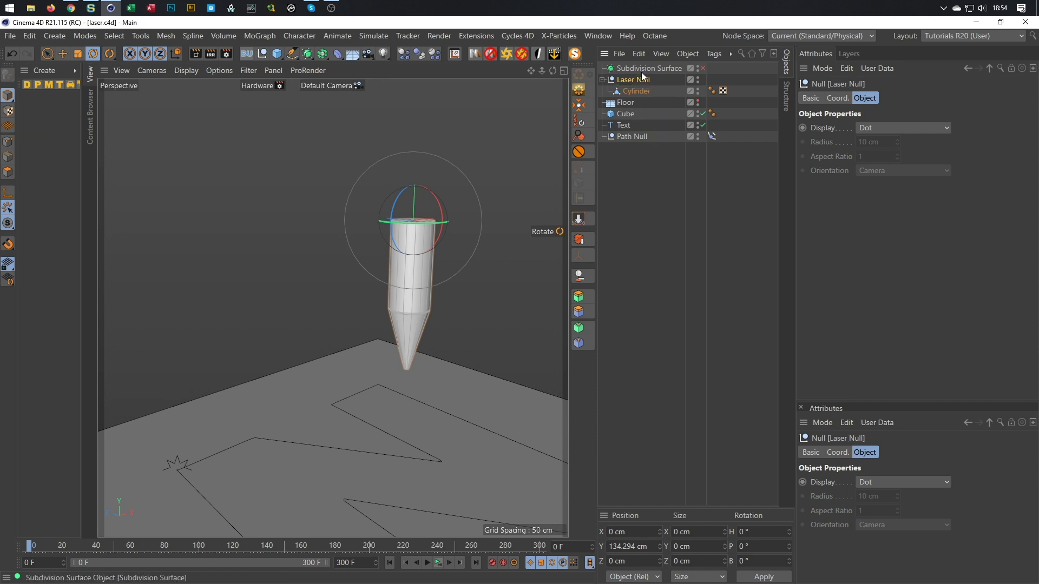
- Add a Constraint tag to the Laser Null and enable its Aim constraint
left_click(658, 81)
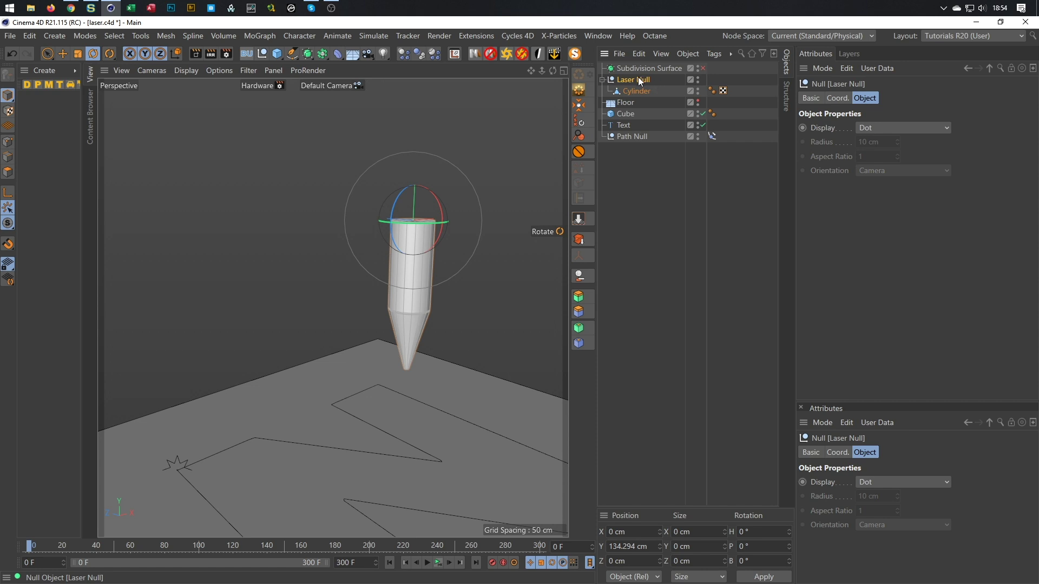
right_click(640, 80)
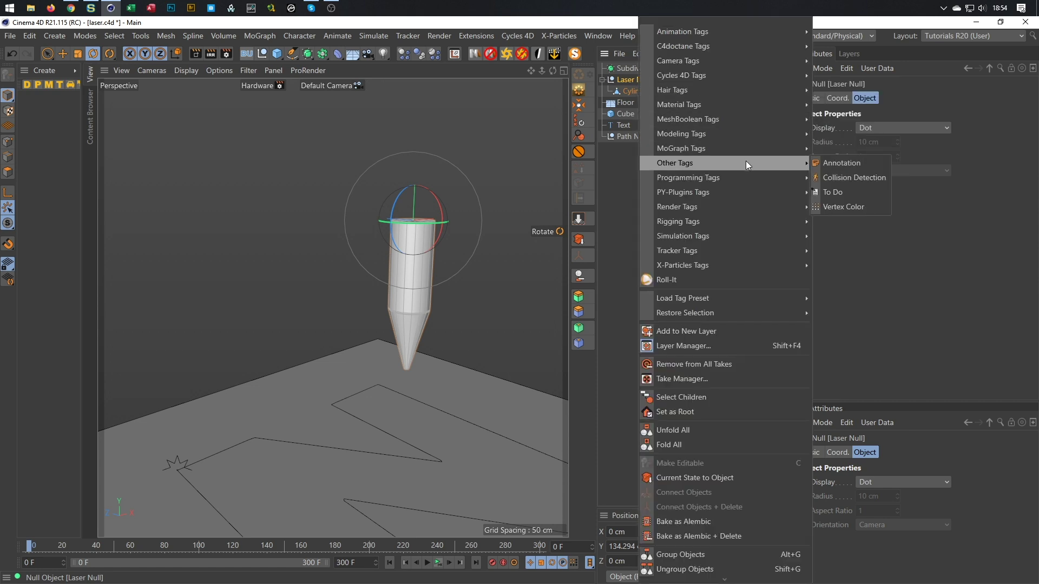
mouse_move(728, 228)
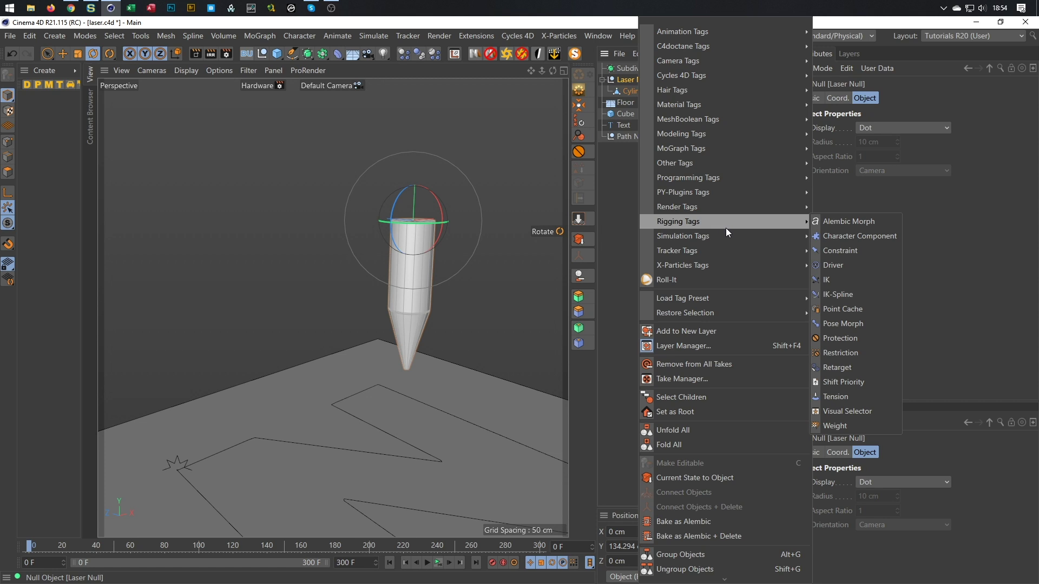
left_click(858, 251)
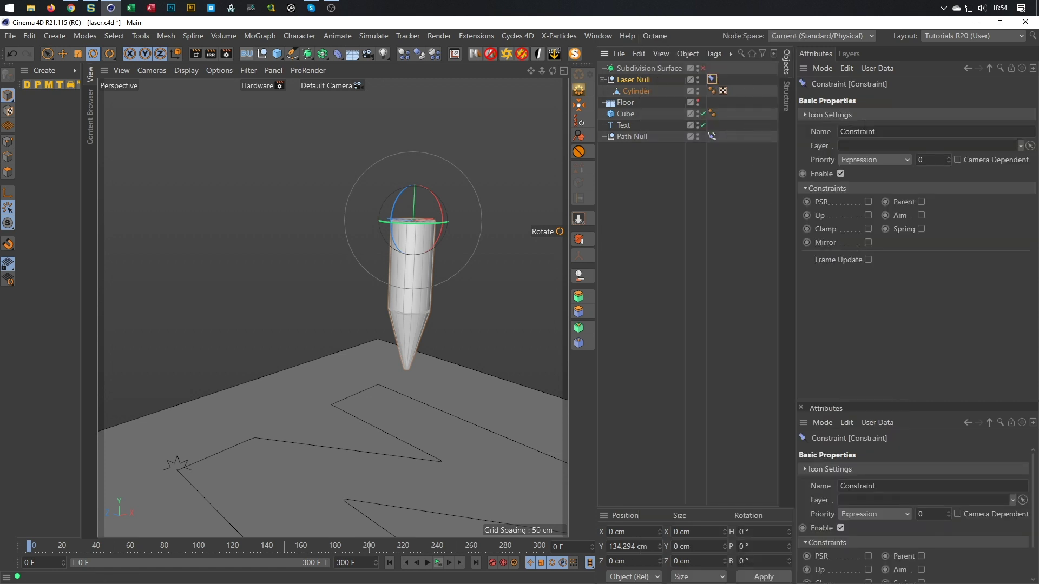
left_click(921, 215)
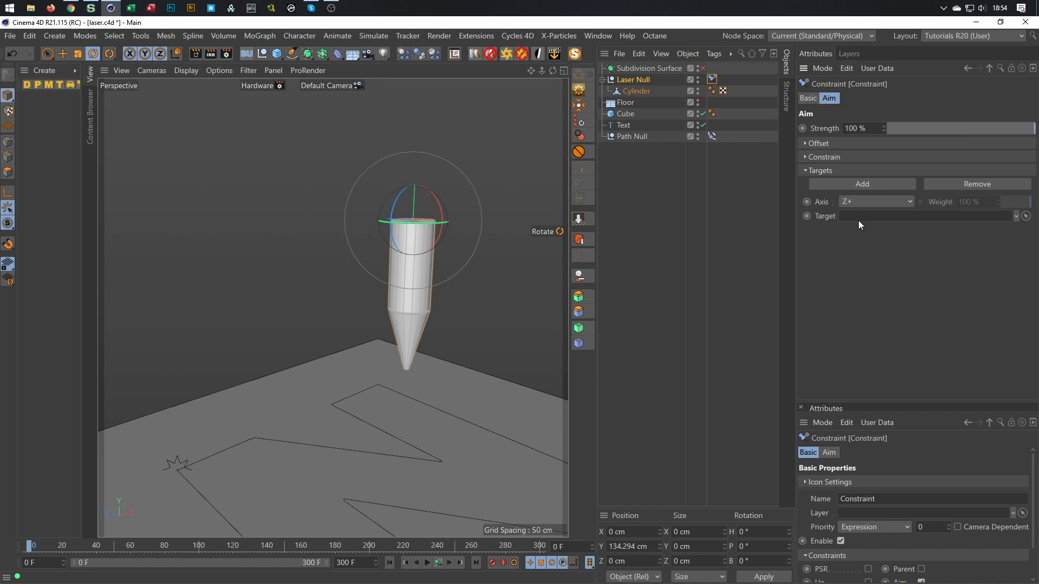
- Set Path Null as the Aim constraint's target and change the aiming axis to Y-
left_click_drag(626, 136, 864, 223)
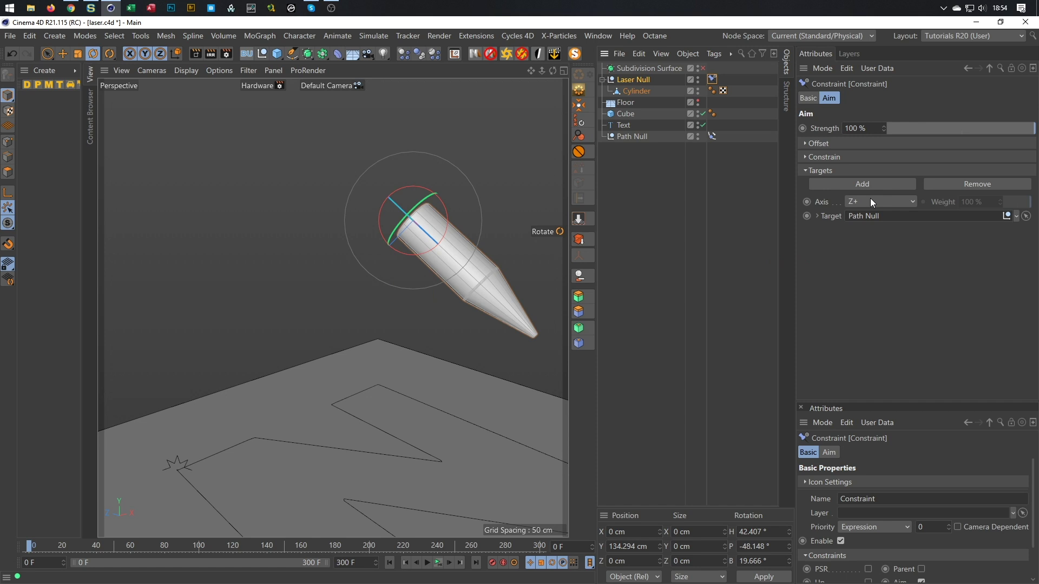
left_click(870, 200)
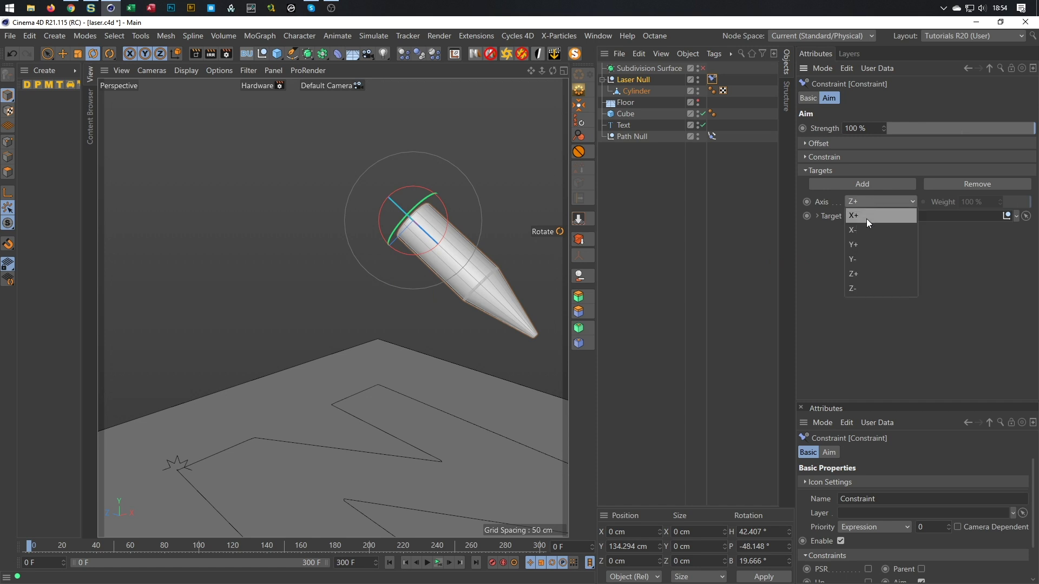
left_click(861, 259)
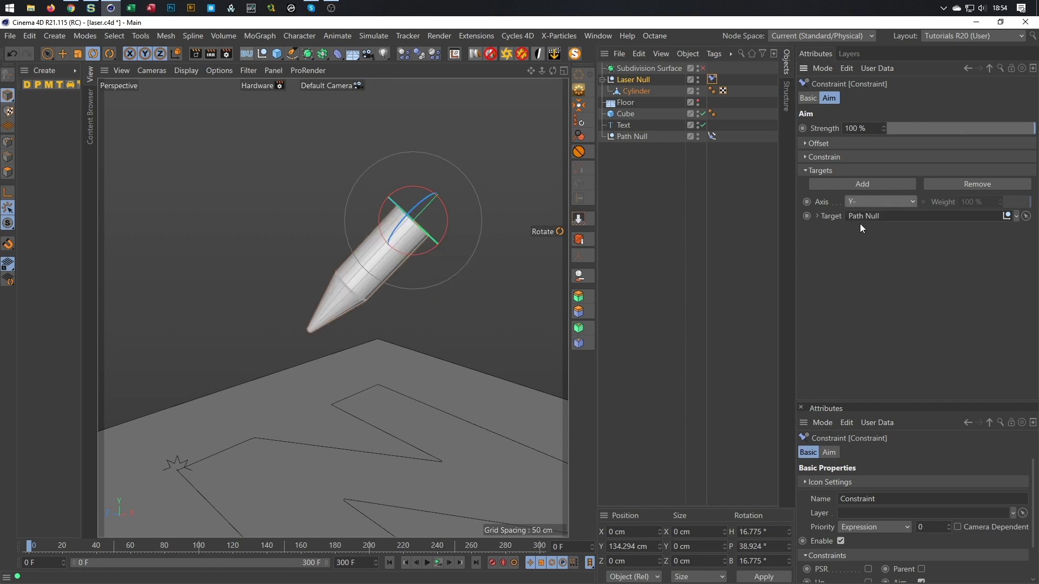
- Play the animation to check how the laser head tracks the Path Null, and rewind to frame 0
left_click_drag(256, 428, 365, 275, "alt")
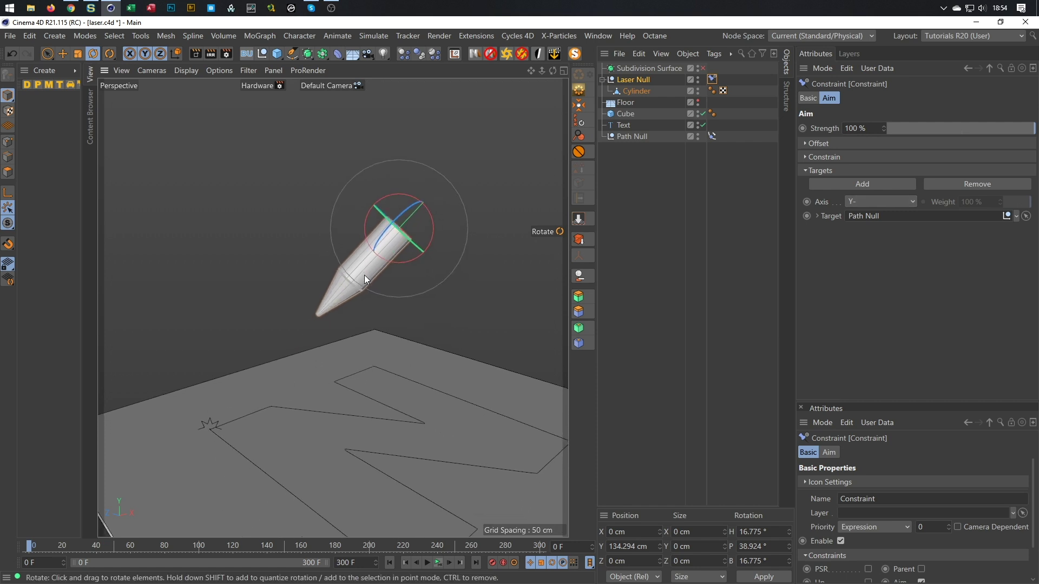
left_click(437, 563)
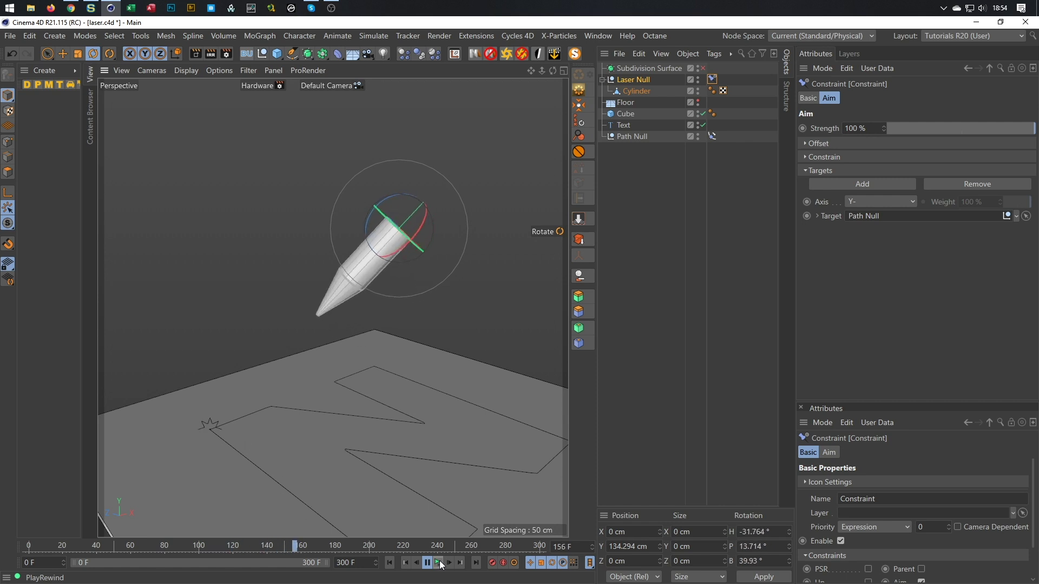
key("F8")
key("shift+f")
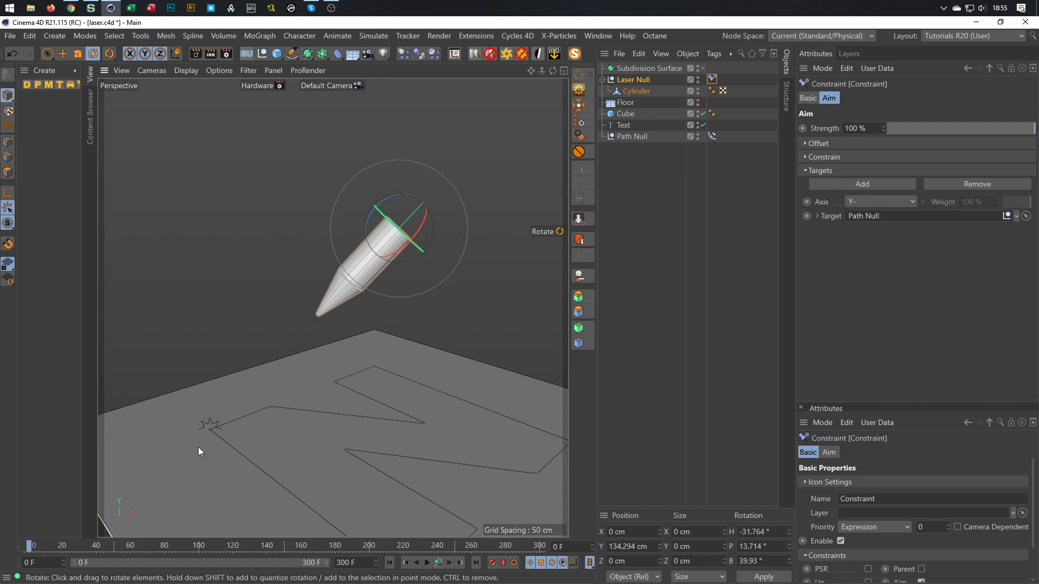
- Select the centre point inside the Cylinder's nozzle tip and store it as a Point Selection tag
right_click_drag(324, 308, 375, 238, "alt")
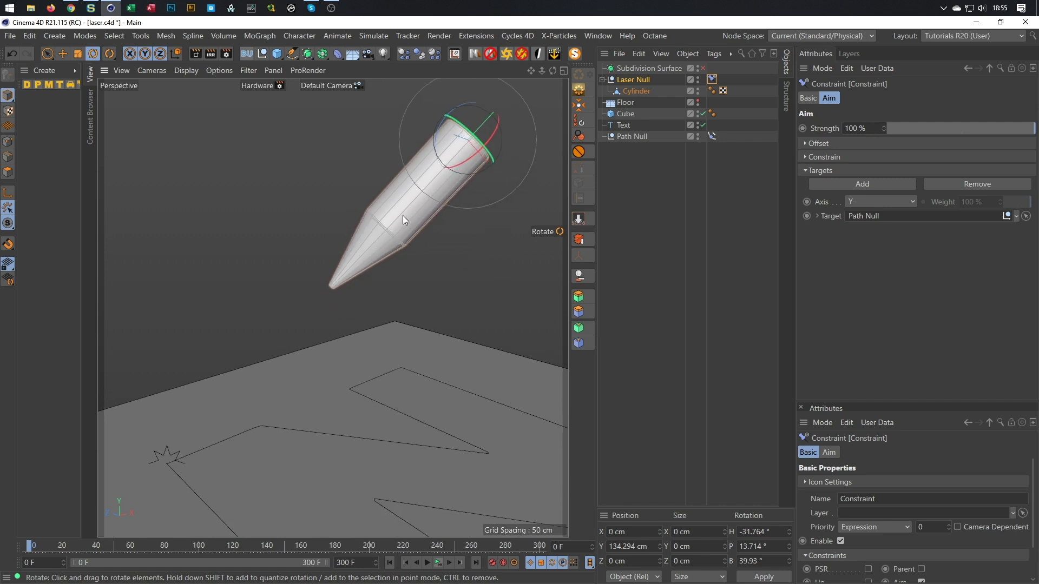
mouse_move(392, 222)
left_mouse_down("alt")
mouse_move(346, 249)
mouse_move(327, 233)
left_mouse_up("alt")
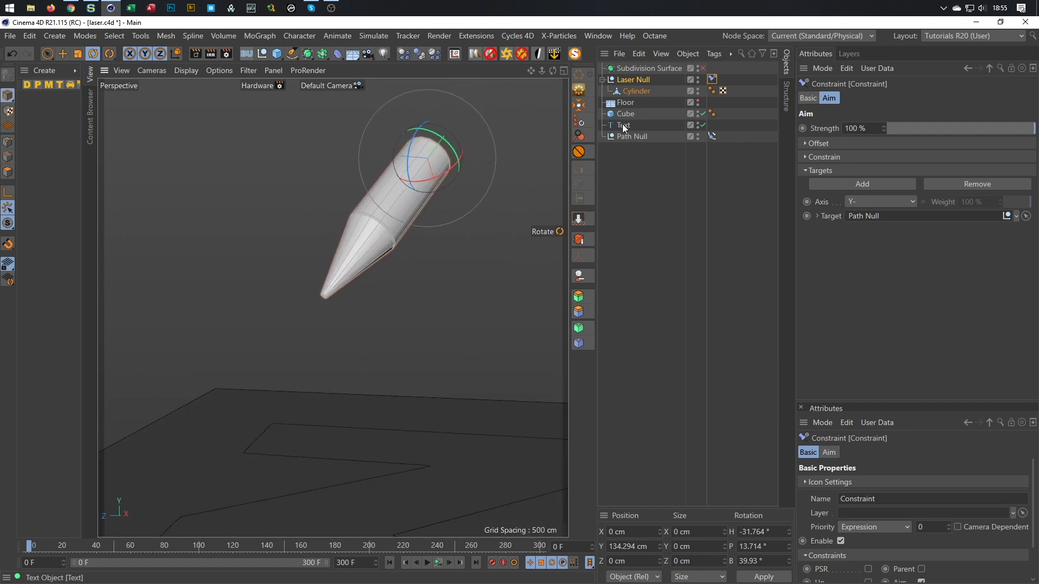
left_click(641, 91)
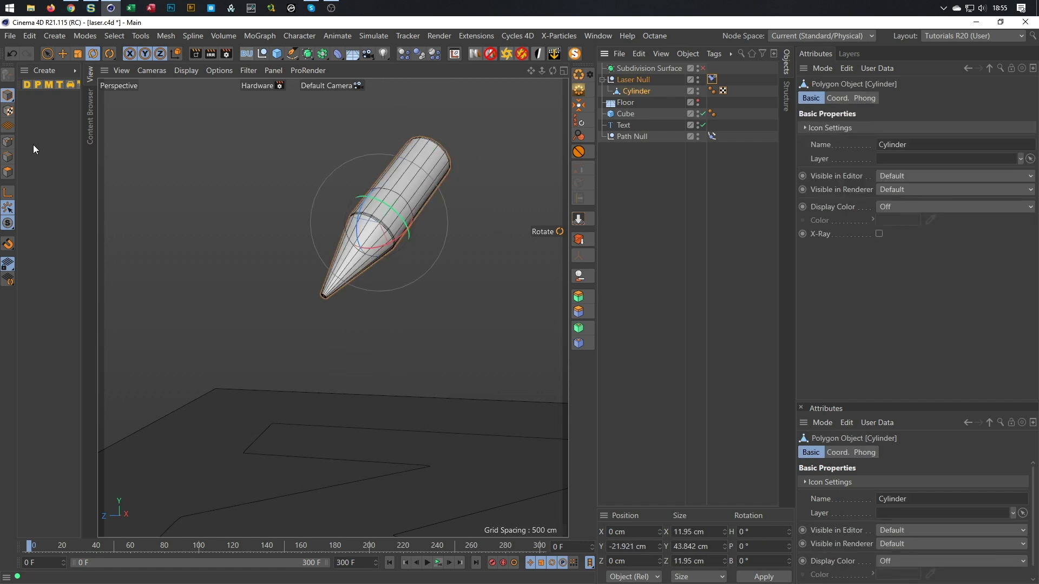
left_click(7, 142)
mouse_move(324, 292)
left_mouse_down("alt")
mouse_move(421, 255)
mouse_move(318, 310)
mouse_move(299, 338)
mouse_move(329, 284)
mouse_move(347, 278)
left_mouse_up("alt")
key("9")
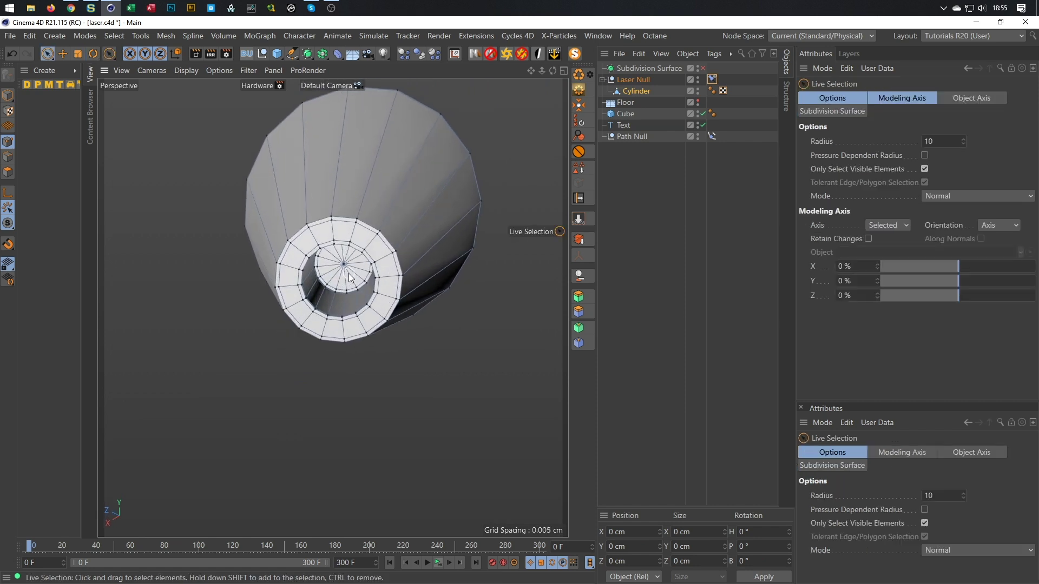
left_click(343, 266)
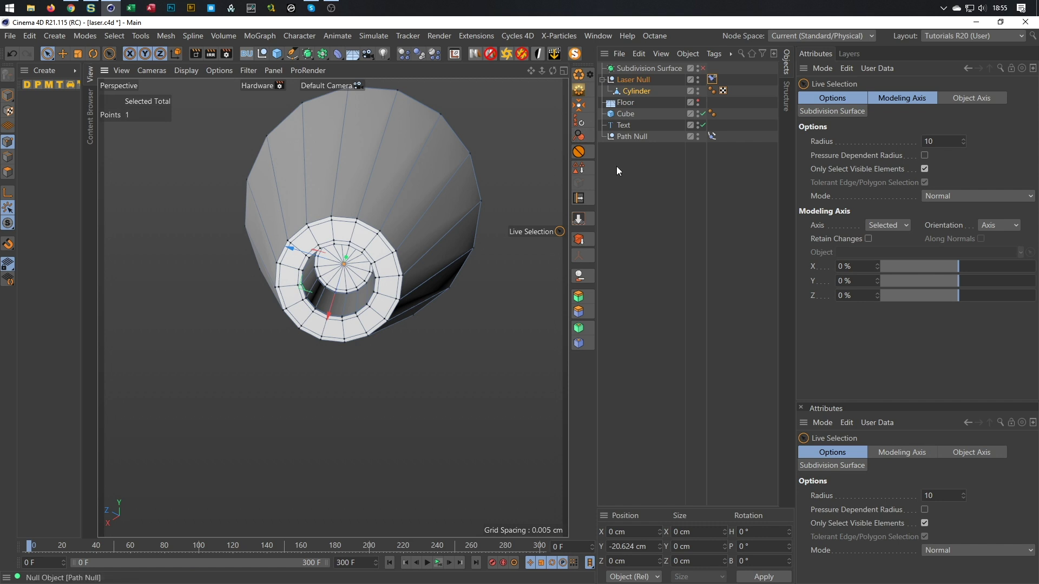
left_click(579, 168)
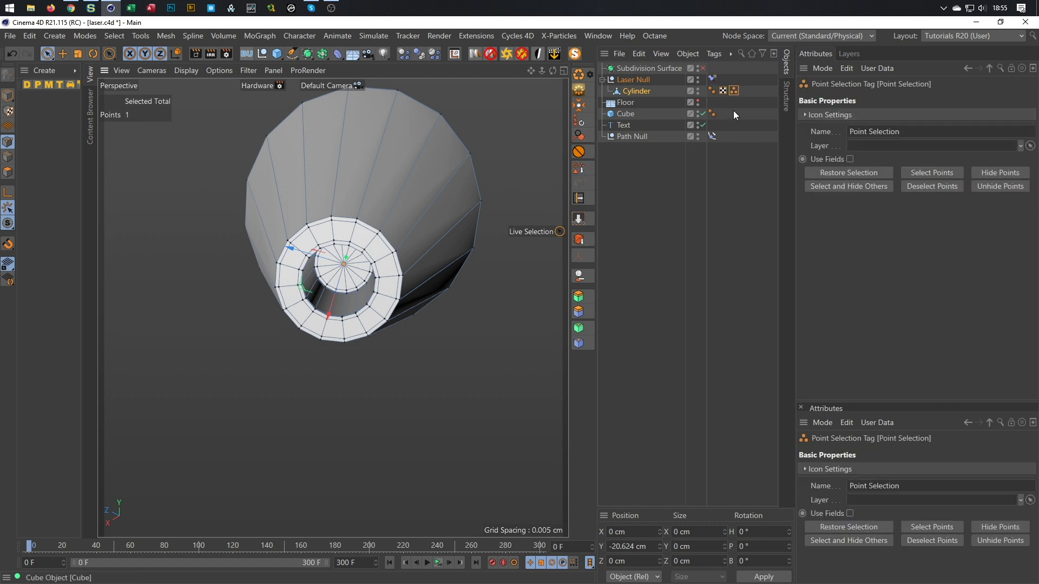
left_click(114, 34)
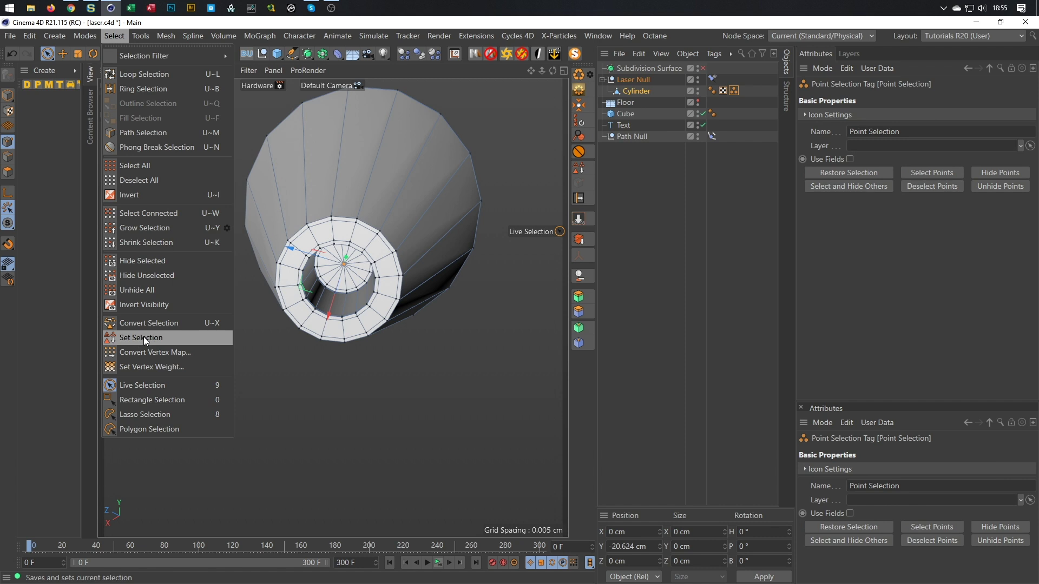
left_click(734, 22)
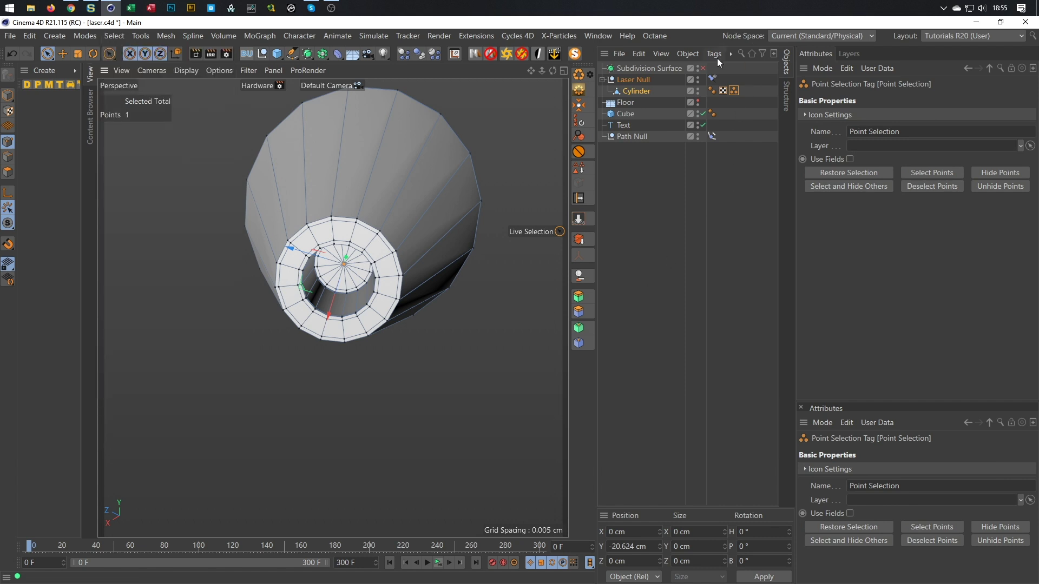
mouse_move(392, 250)
left_mouse_down("alt")
mouse_move(411, 228)
mouse_move(395, 252)
left_mouse_up("alt")
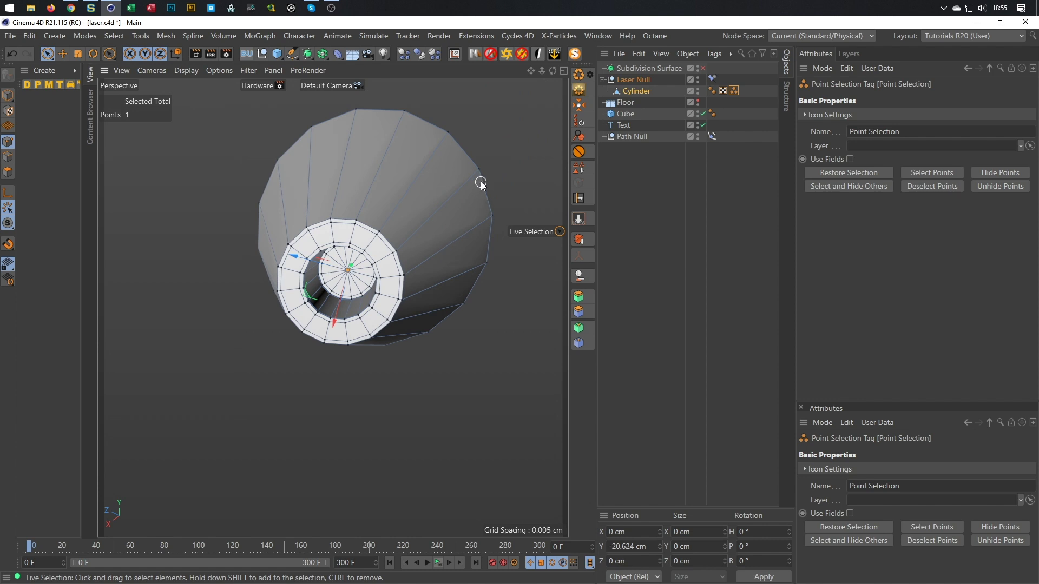
- Add a Matrix object, set its mode to Object and assign the Cylinder as its source object
left_click(255, 37)
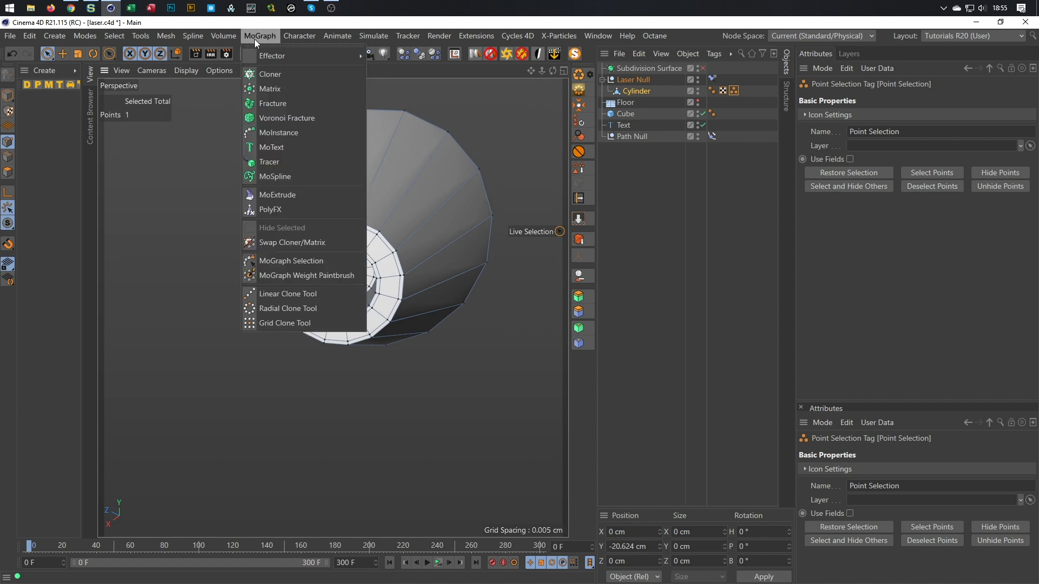
left_click(260, 88)
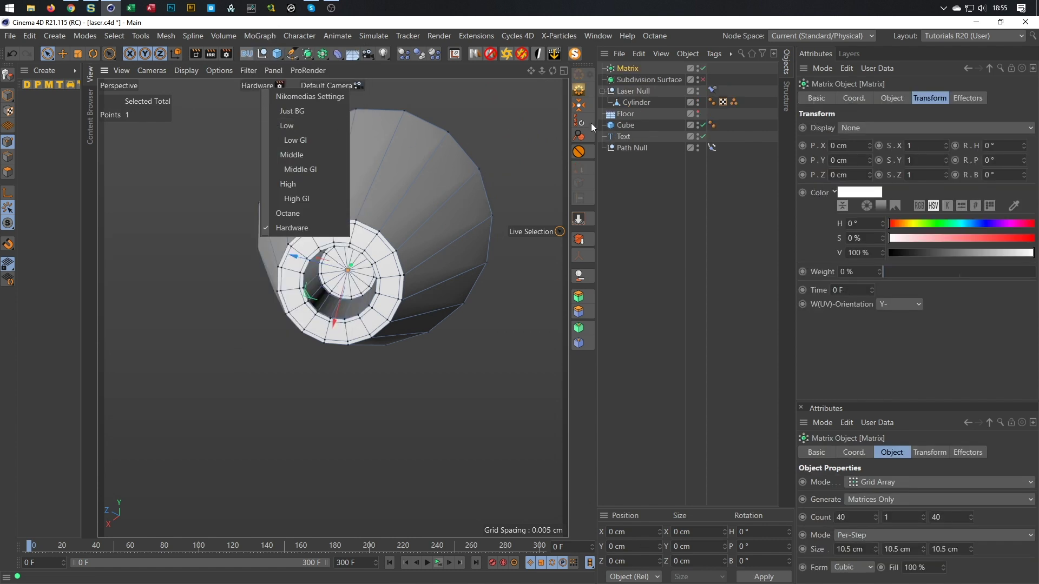
left_click(635, 70)
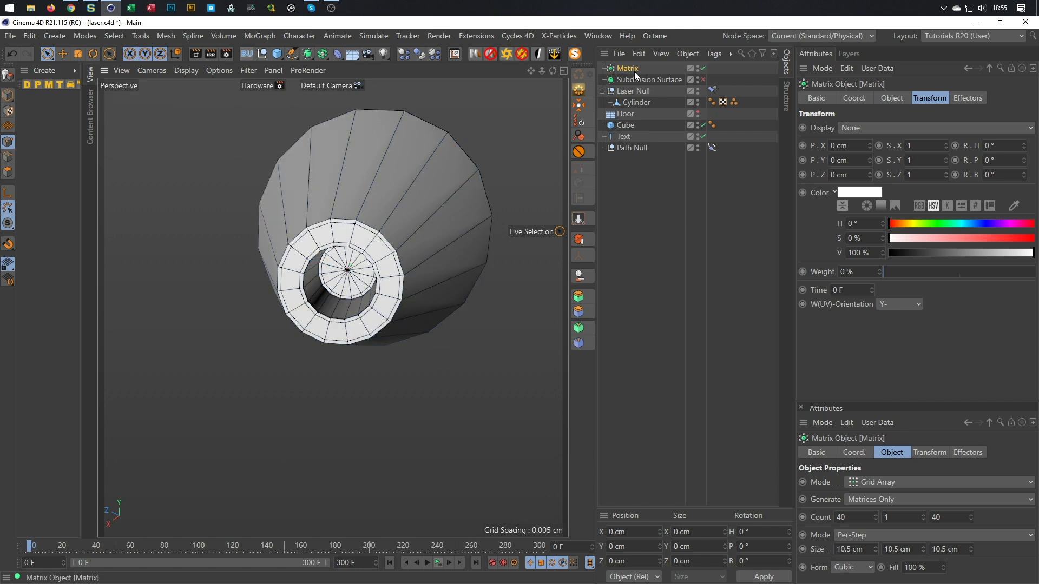
left_click(892, 98)
left_click(884, 125)
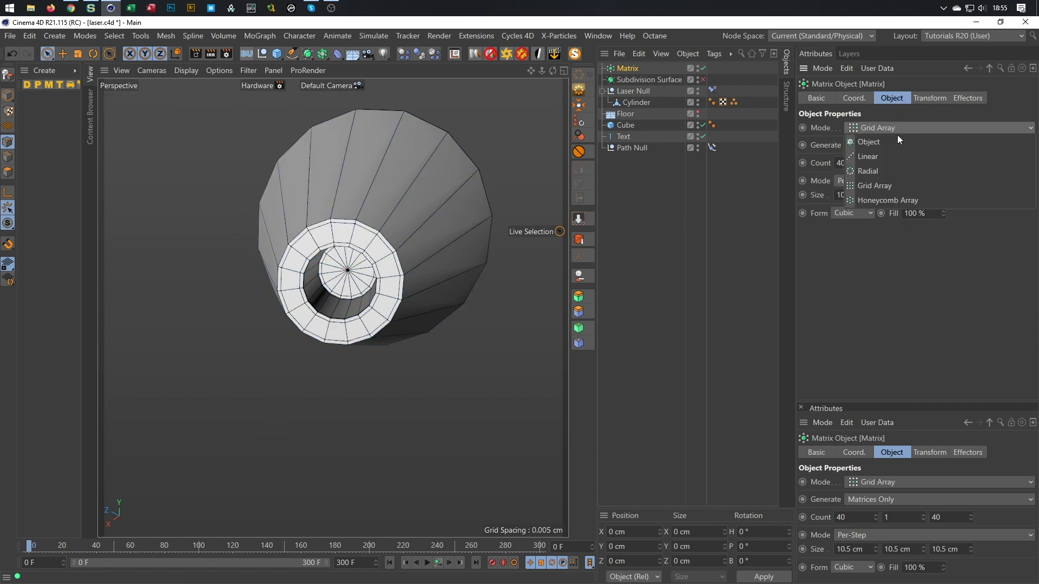
left_click(897, 134)
left_click_drag(645, 102, 869, 171)
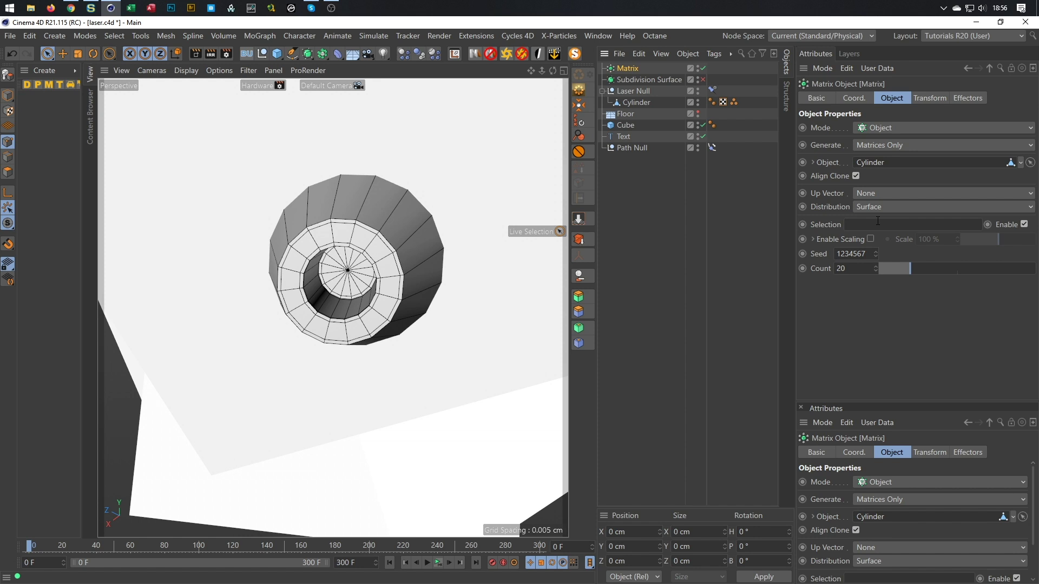
- Limit the Matrix to the Cylinder's Point Selection and set its distribution to Vertex
left_click_drag(732, 106, 850, 227)
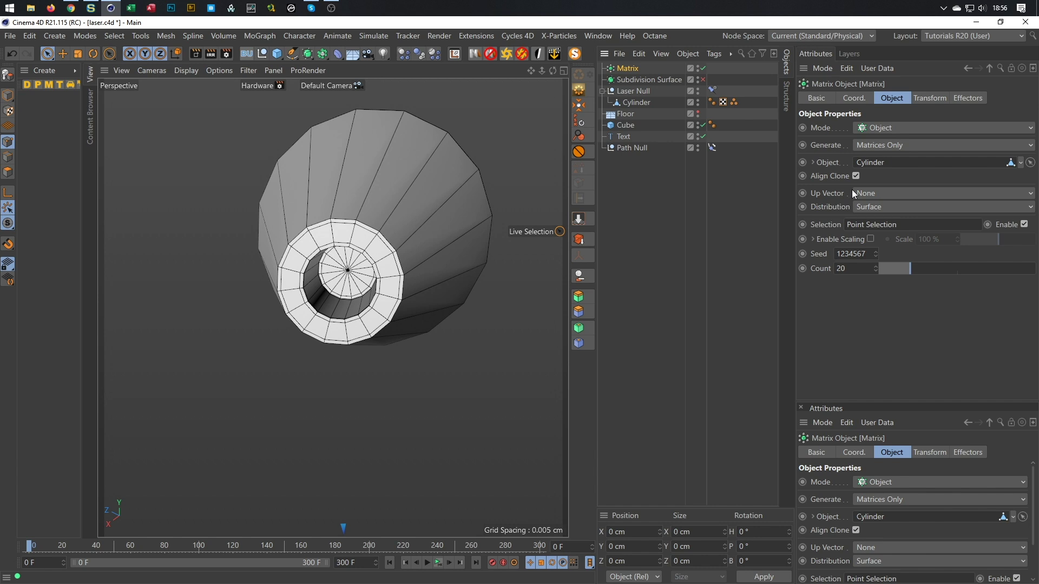
left_click(874, 209)
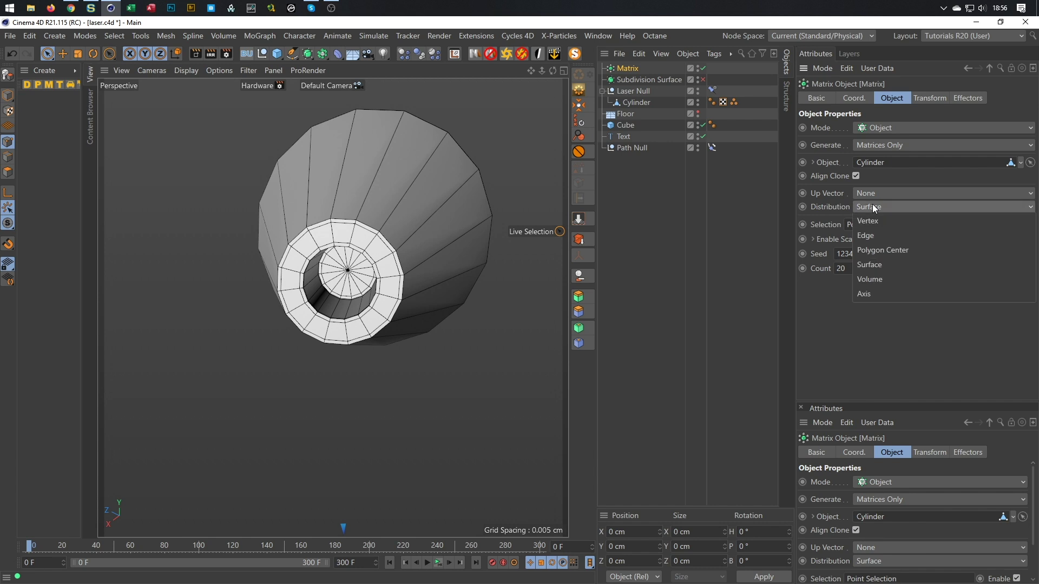
left_click(875, 221)
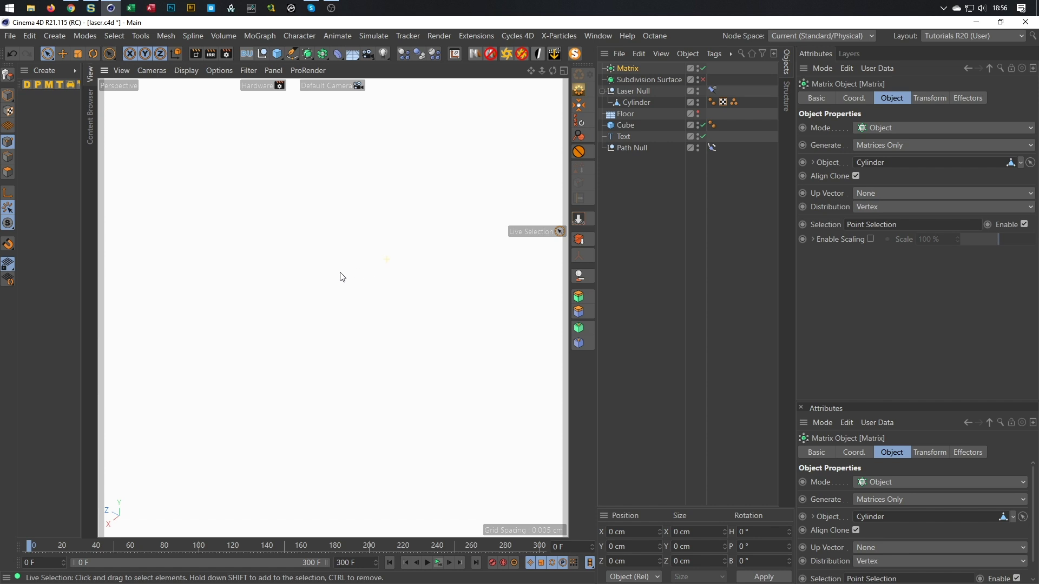
- Reduce the Matrix's transform scale to 0.01 on the X, Y and Z axes
left_click_drag(356, 246, 389, 168, "alt")
right_click_drag(385, 178, 448, 194, "alt")
left_click(929, 98)
left_click(918, 139)
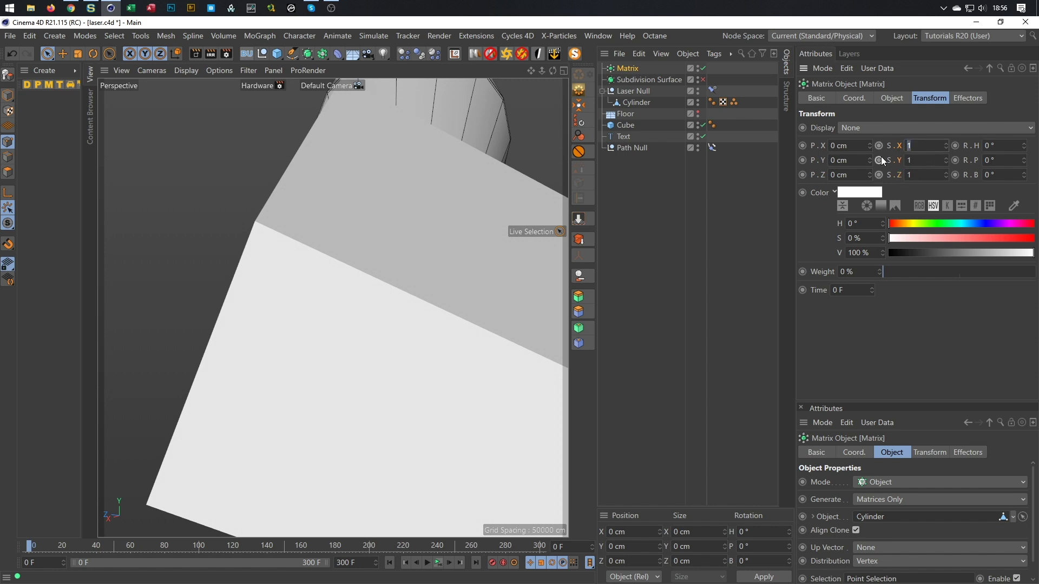
type(",1")
key("Return")
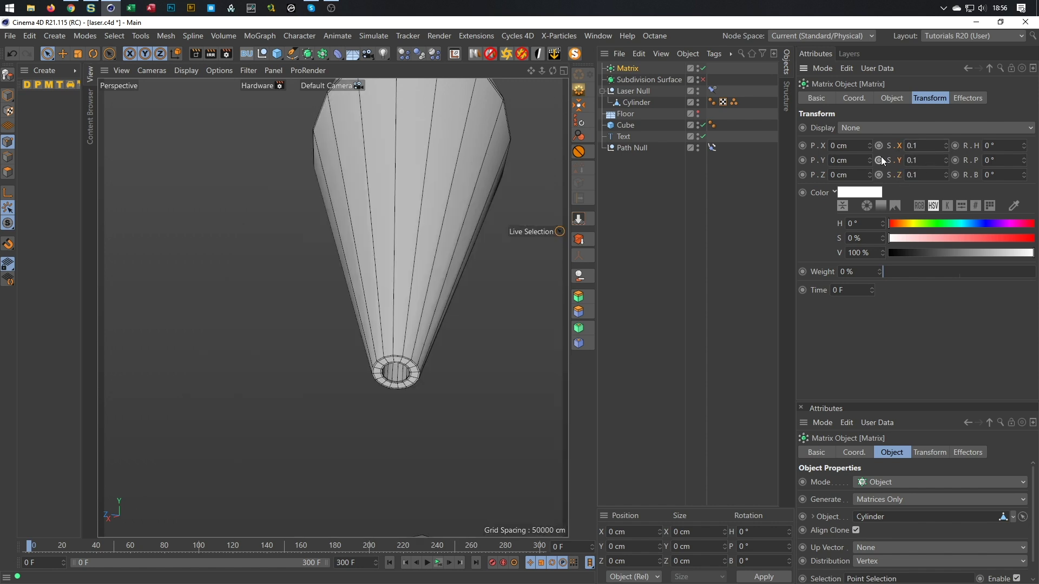
scroll(407, 363, "up", 10)
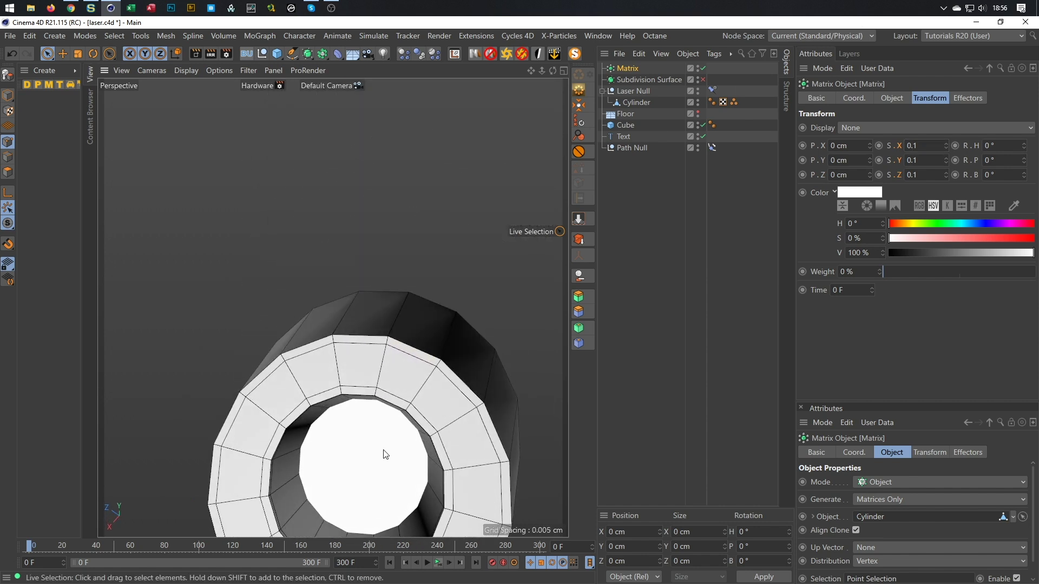
left_click(928, 144)
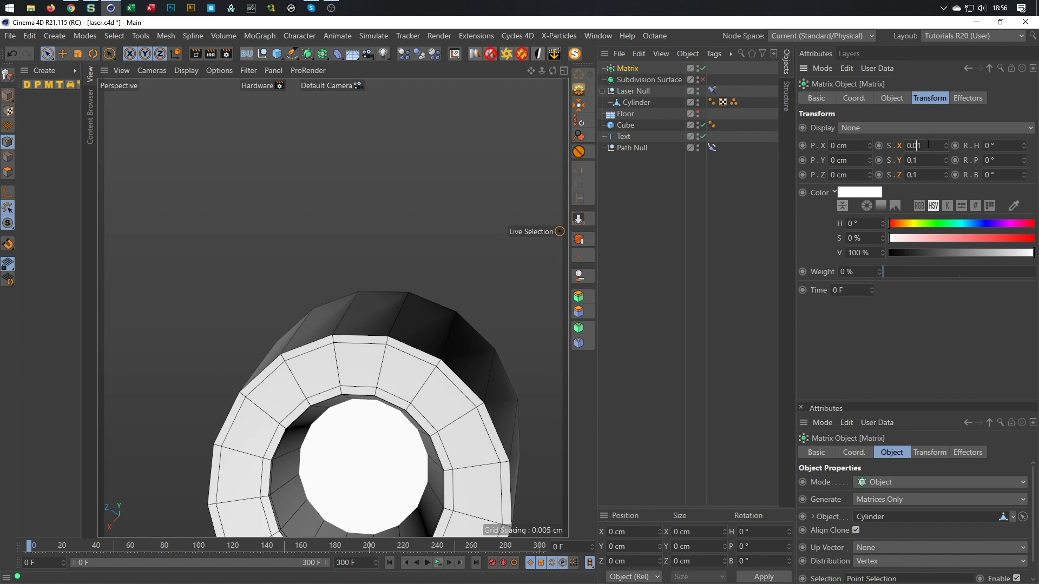
key("Return")
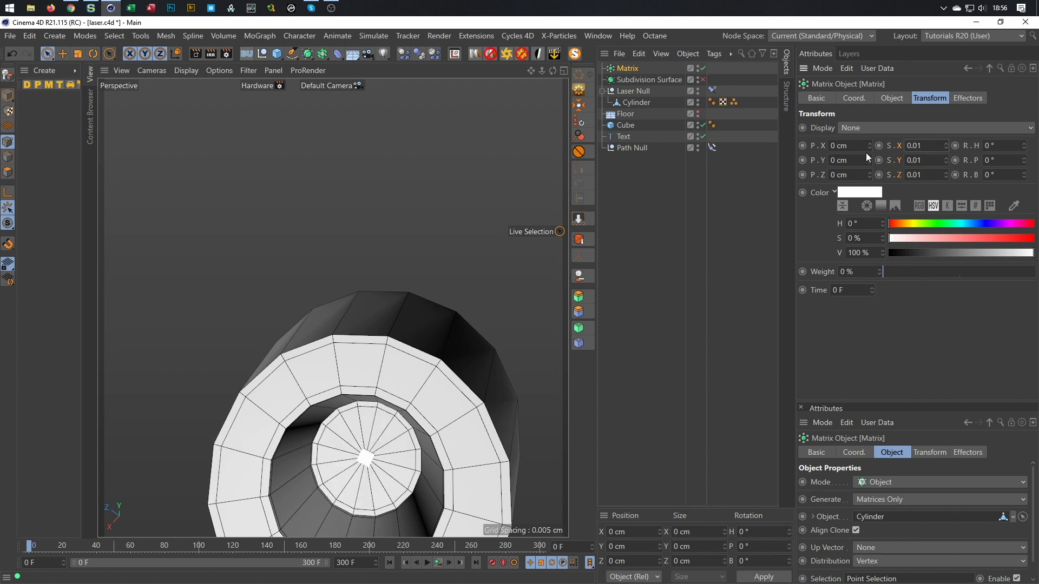
- Add a MoGraph Tracer object with the Matrix as its trace link
left_click_drag(364, 469, 385, 391, "alt")
right_click_drag(385, 390, 270, 440, "alt")
mouse_move(408, 373)
left_mouse_down("alt")
mouse_move(411, 352)
mouse_move(498, 327)
mouse_move(459, 326)
left_mouse_up("alt")
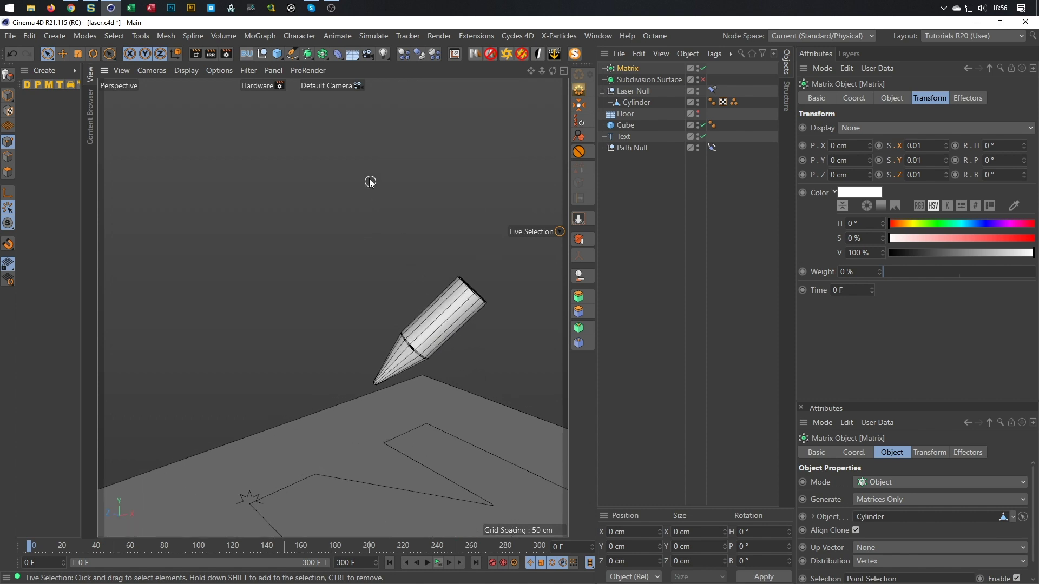
left_click(258, 36)
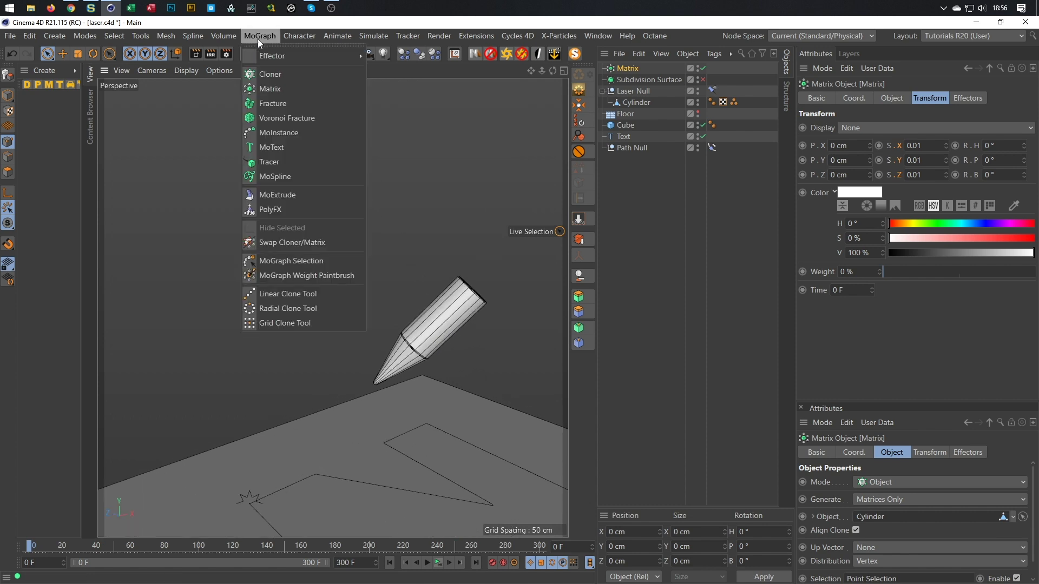
left_click(274, 163)
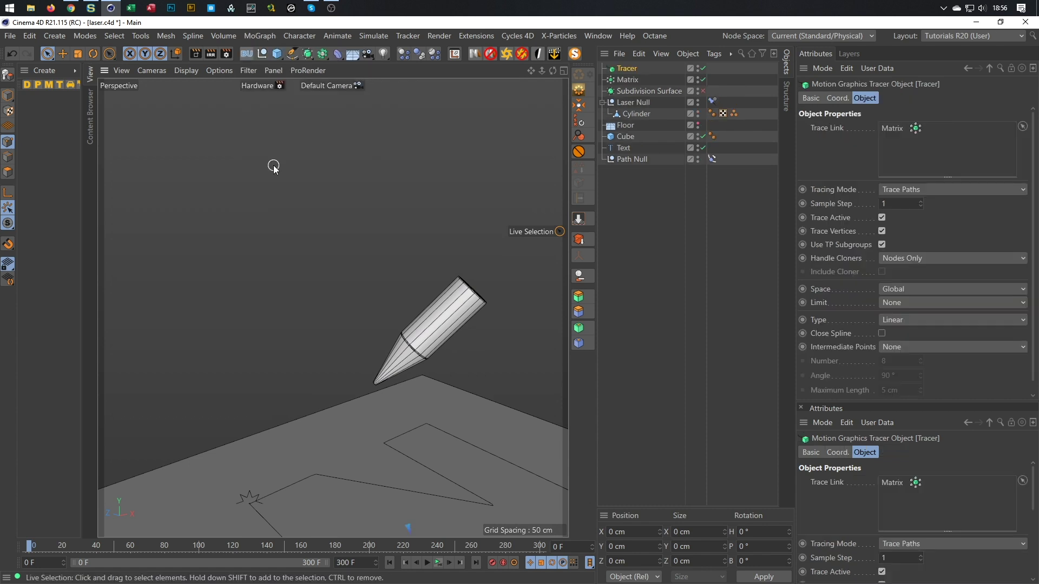
- Add Path Null to the Tracer's Trace Link and set the Tracing Mode to Connect All Objects
left_click(891, 129)
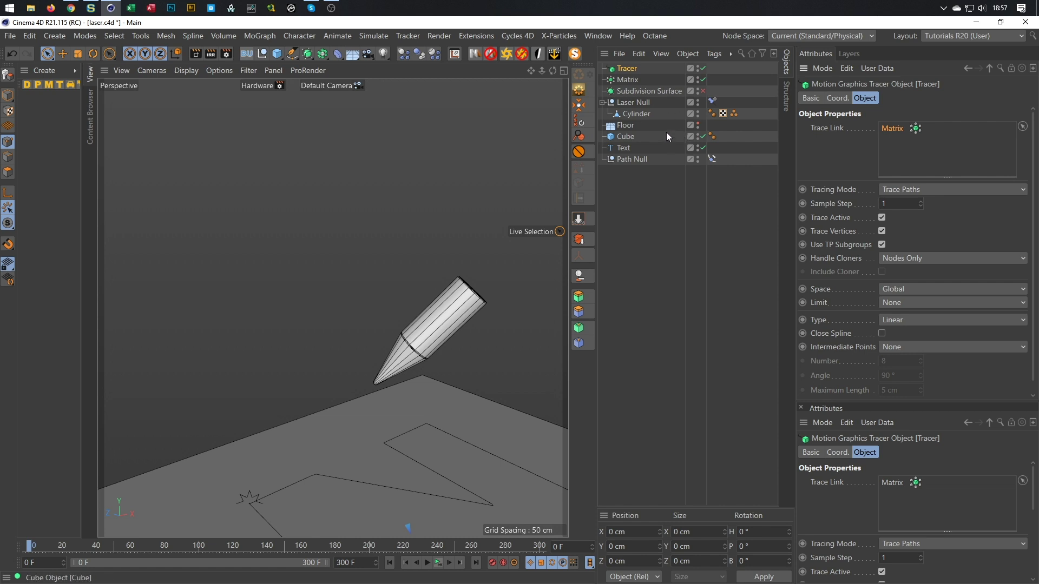
left_click(625, 158)
mouse_move(806, 176)
left_mouse_down()
mouse_move(894, 154)
mouse_move(898, 126)
mouse_move(895, 135)
left_mouse_up()
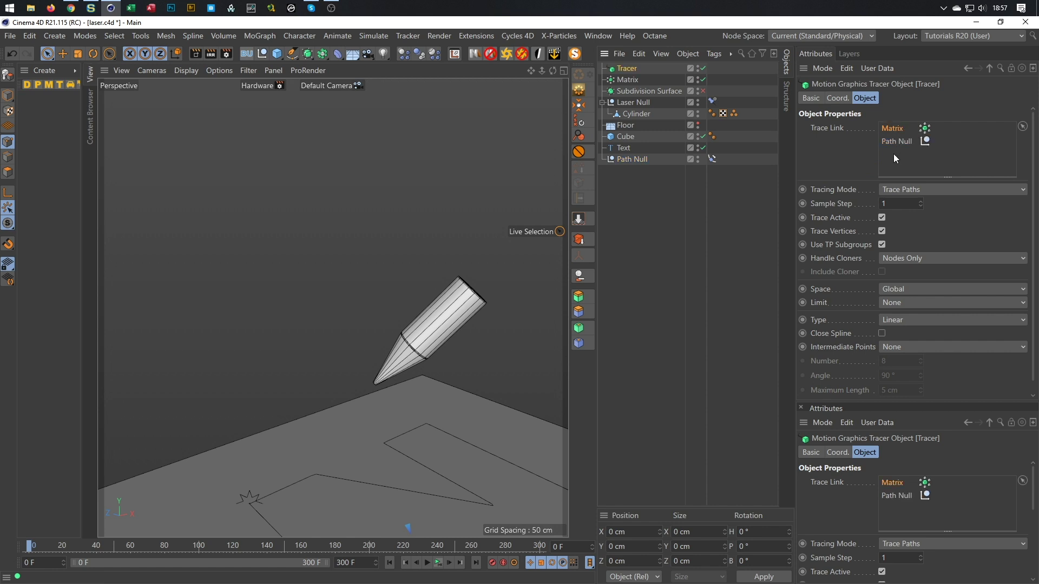
left_click(921, 190)
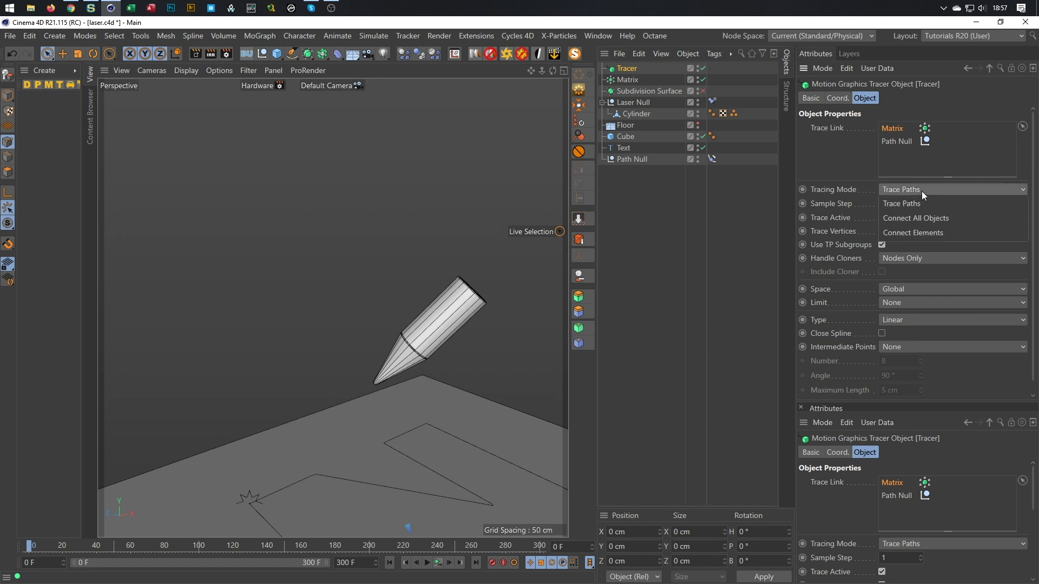
left_click(921, 215)
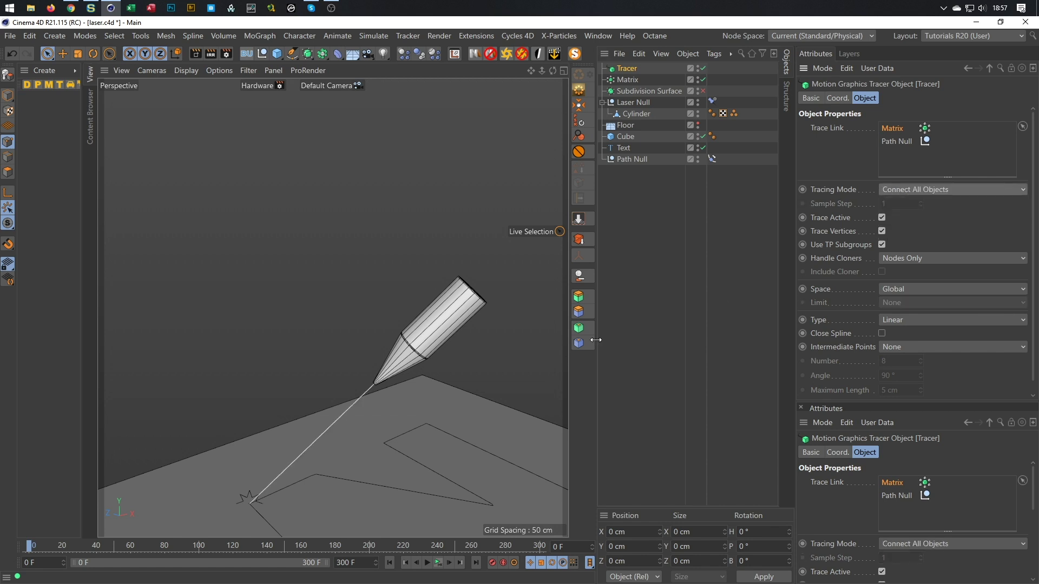
- Play the animation to check how the traced beam follows the Path Null, and rewind to frame 0
left_click_drag(316, 452, 247, 359, "alt")
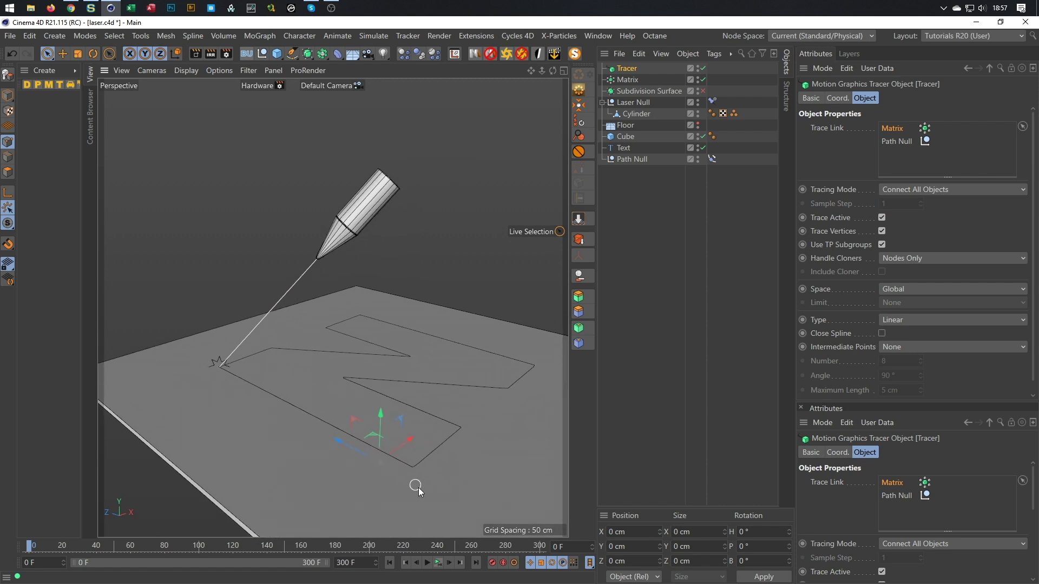
left_click(433, 563)
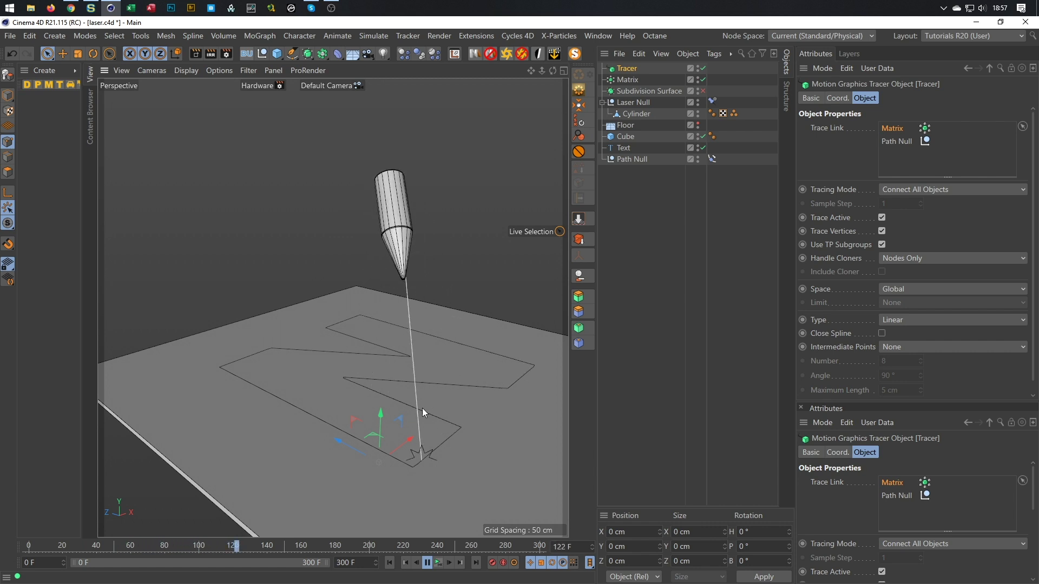
left_click(439, 565)
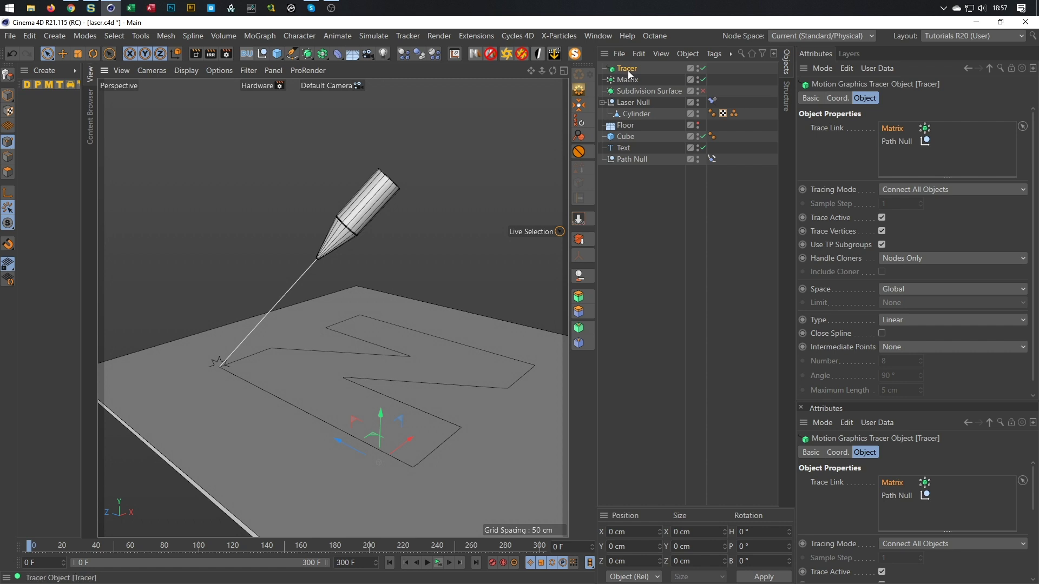
- Move the Tracer below Path Null at the end of the object hierarchy and save the scene after replaying the animation
left_click_drag(631, 70, 645, 196)
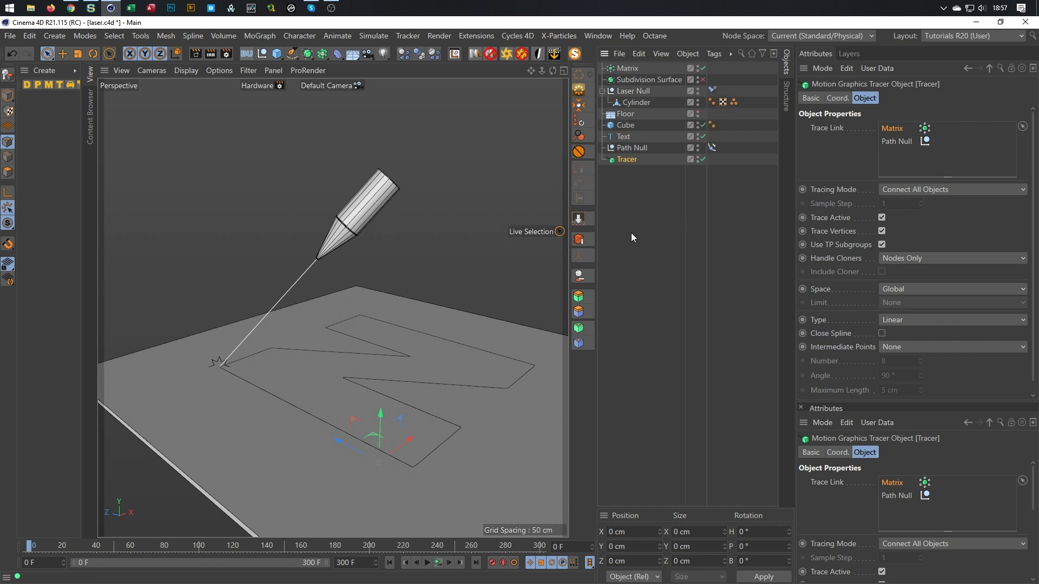
left_click(438, 563)
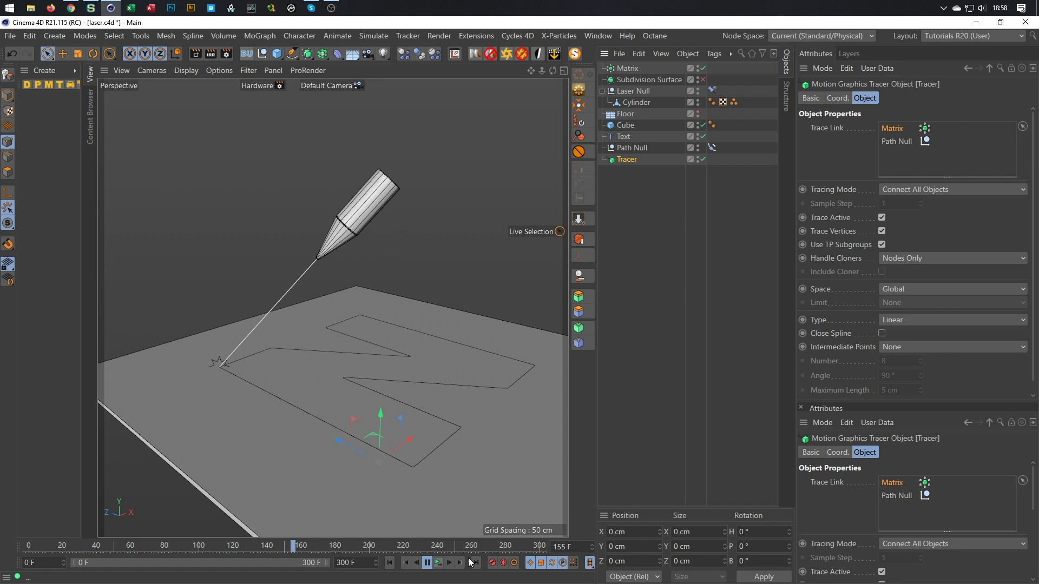
left_click(441, 562)
key("ctrl+s")
left_click_drag(246, 373, 268, 289, "alt")
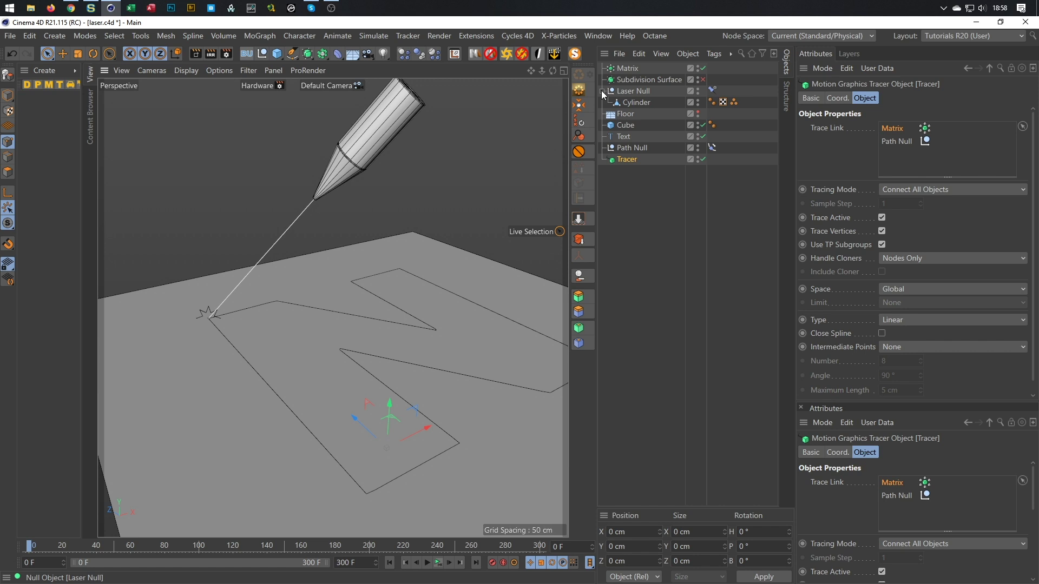
- Add a Rectangle spline 1 cm wide and 10 cm high
left_click(630, 148)
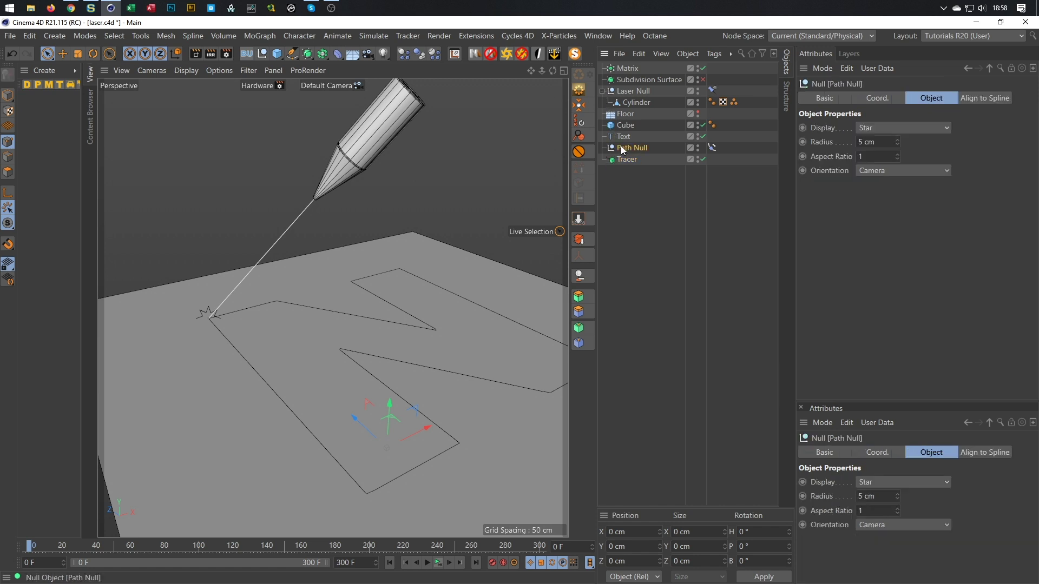
left_click(619, 137)
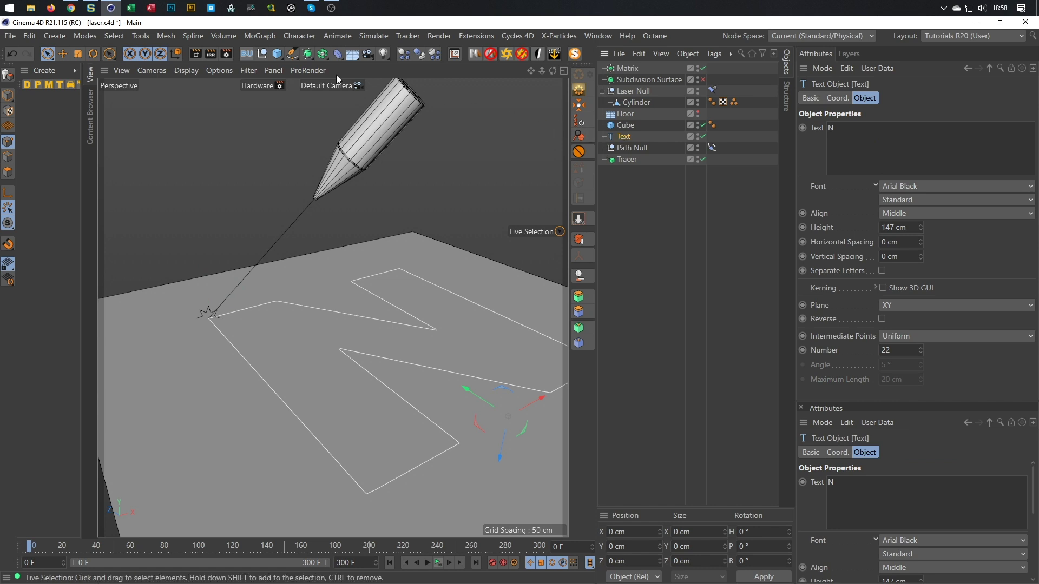
left_click(289, 60)
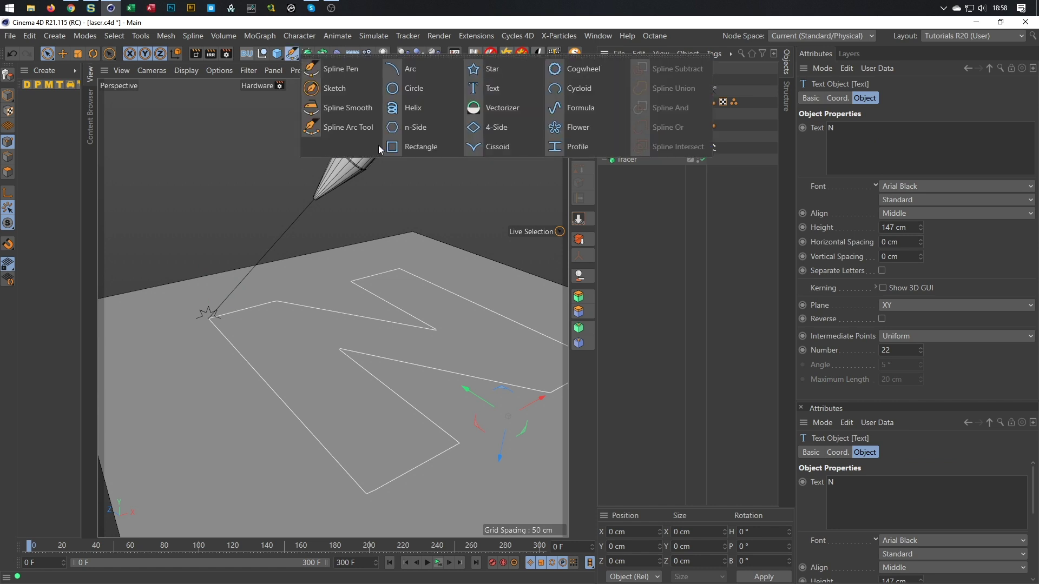
left_click(403, 147)
left_click(895, 128)
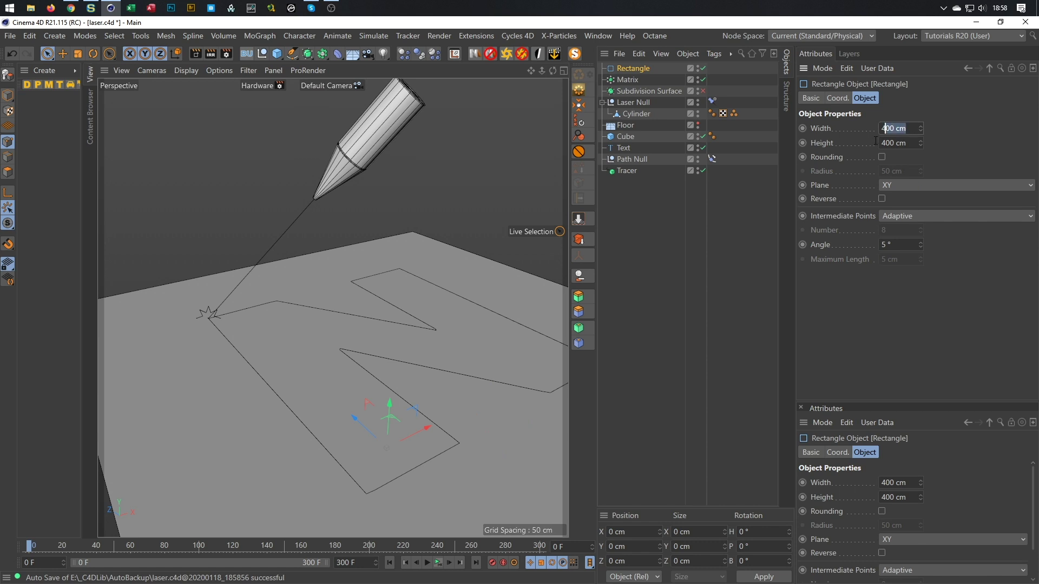
type("1")
key("Tab")
type("10")
key("Return")
- Wrap the Rectangle in a Sweep object and nest the letter N Text spline below it as the sweep path
right_click_drag(356, 389, 311, 404, "alt")
left_click_drag(366, 386, 386, 447, "alt")
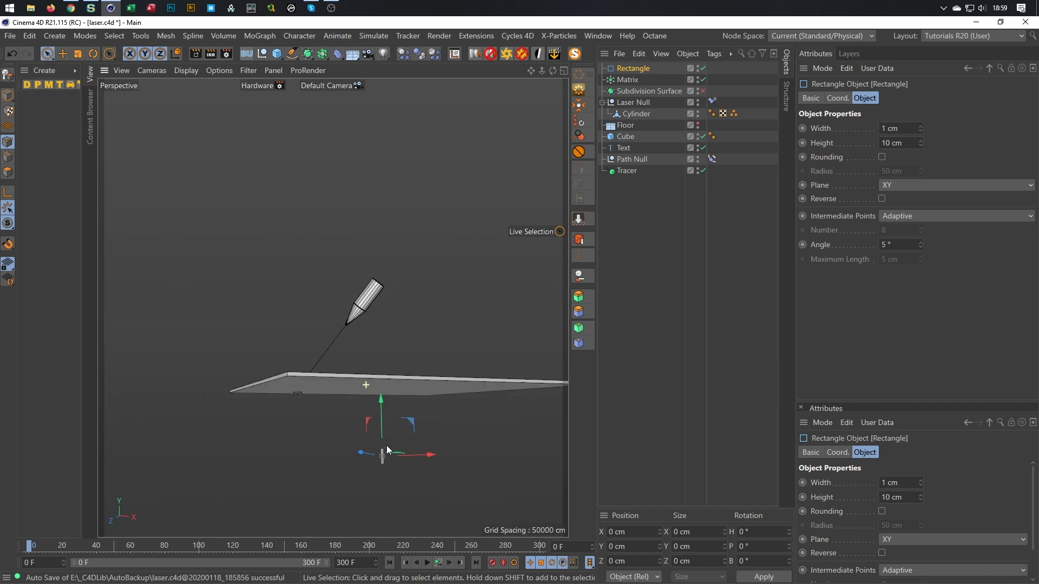
left_click_drag(363, 406, 313, 277, "alt")
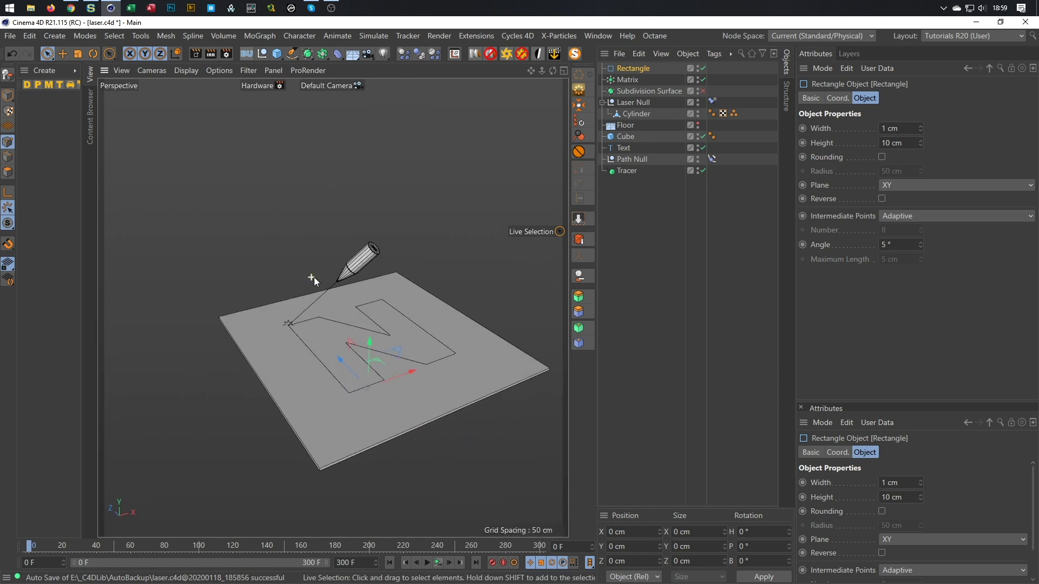
right_click_drag(314, 277, 354, 267, "alt")
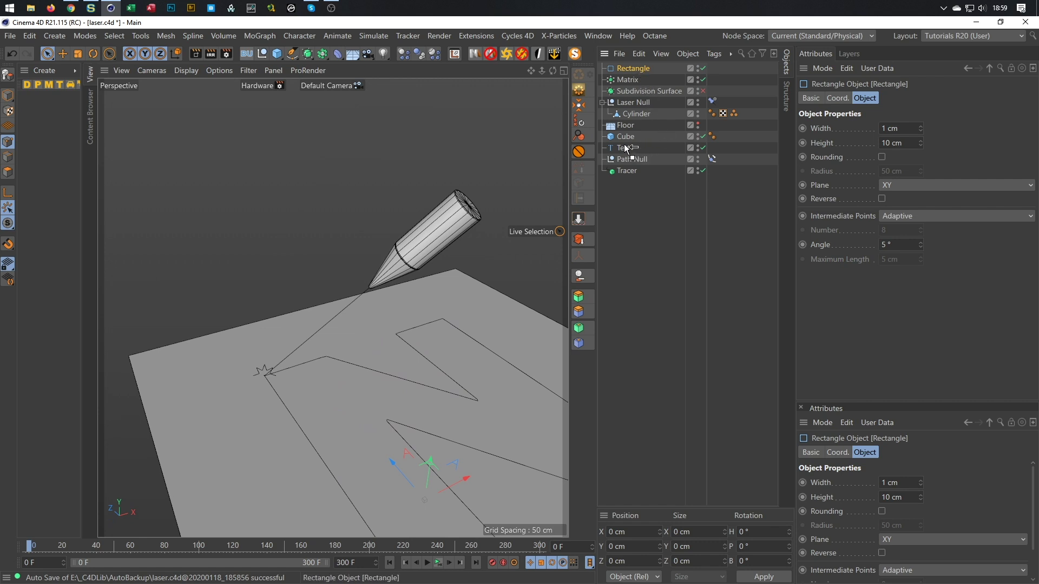
left_click_drag(625, 146, 629, 148)
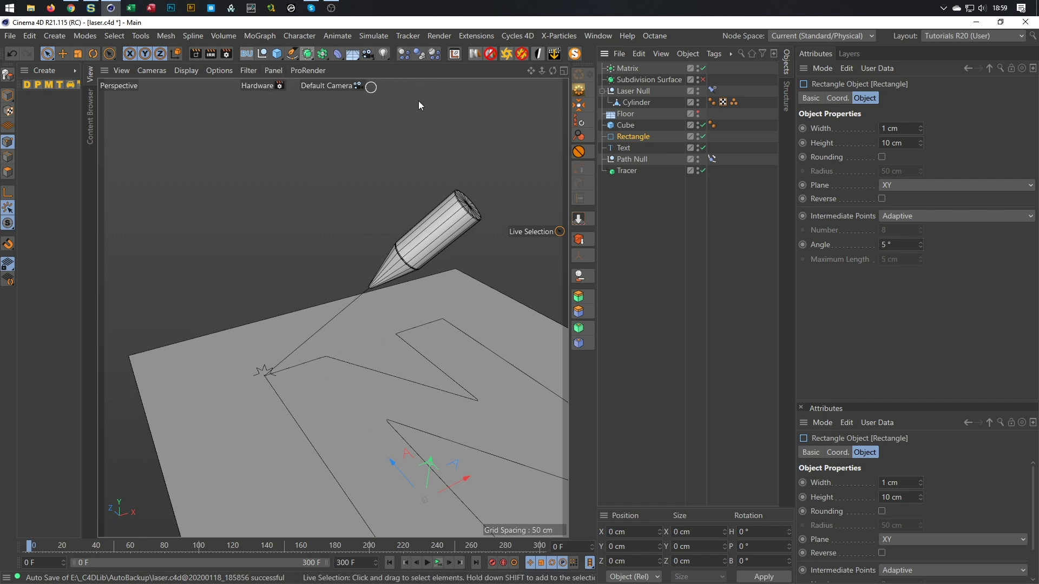
left_click_drag(311, 54, 347, 114)
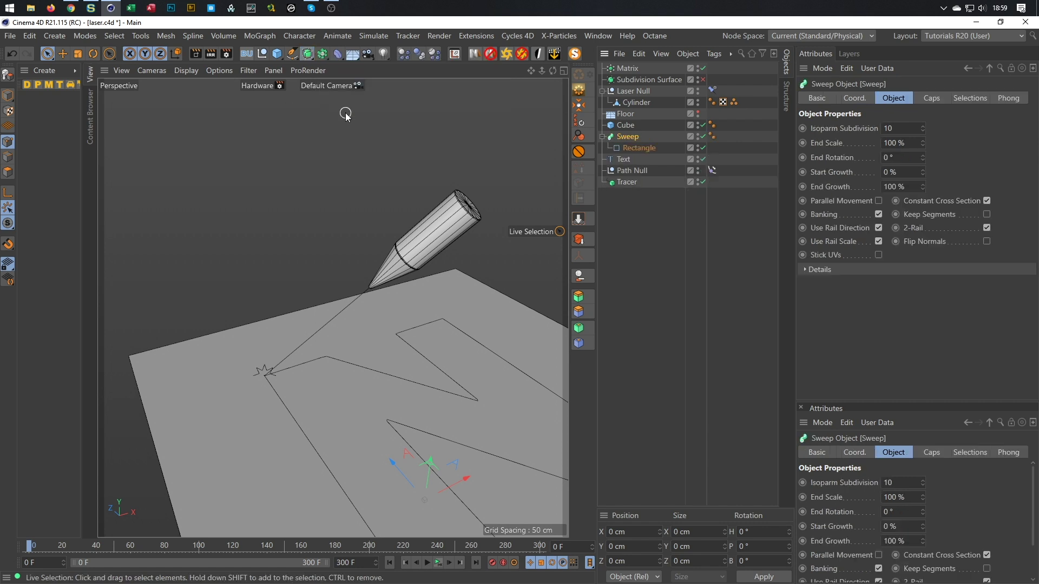
left_click(624, 160)
left_click_drag(624, 160, 633, 154)
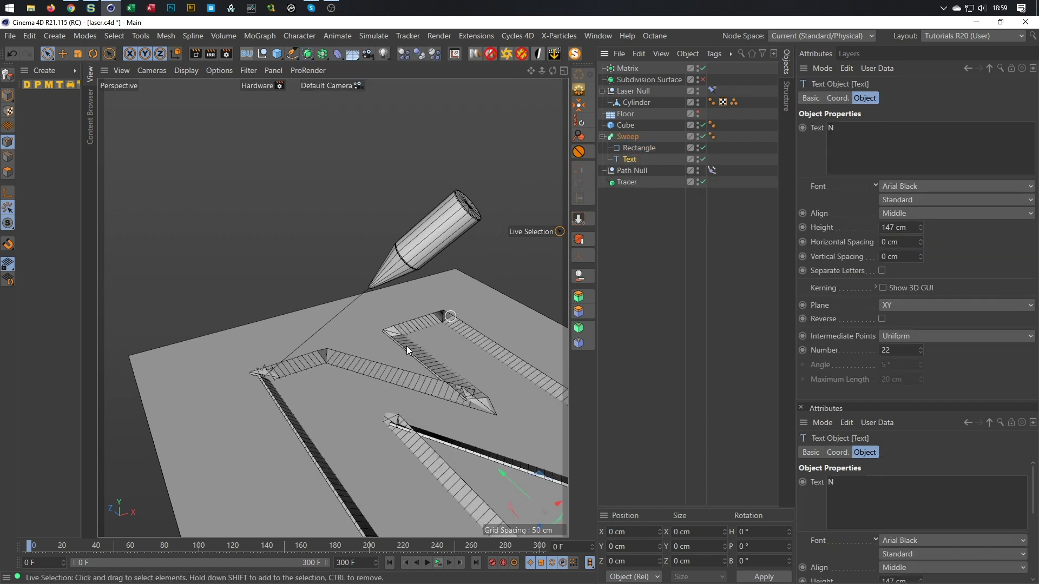
middle_click_drag(407, 346, 337, 268, "alt")
mouse_move(337, 271)
left_mouse_down("alt")
mouse_move(326, 289)
mouse_move(328, 269)
left_mouse_up("alt")
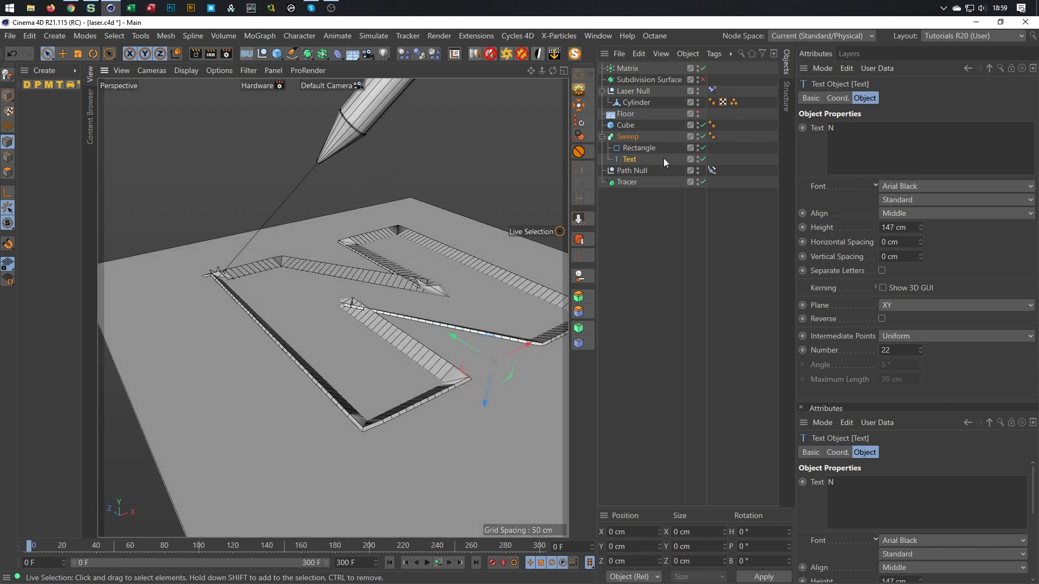
- Turn off Constant Cross Section and Use Rail Scale on the Sweep object
left_click(630, 148)
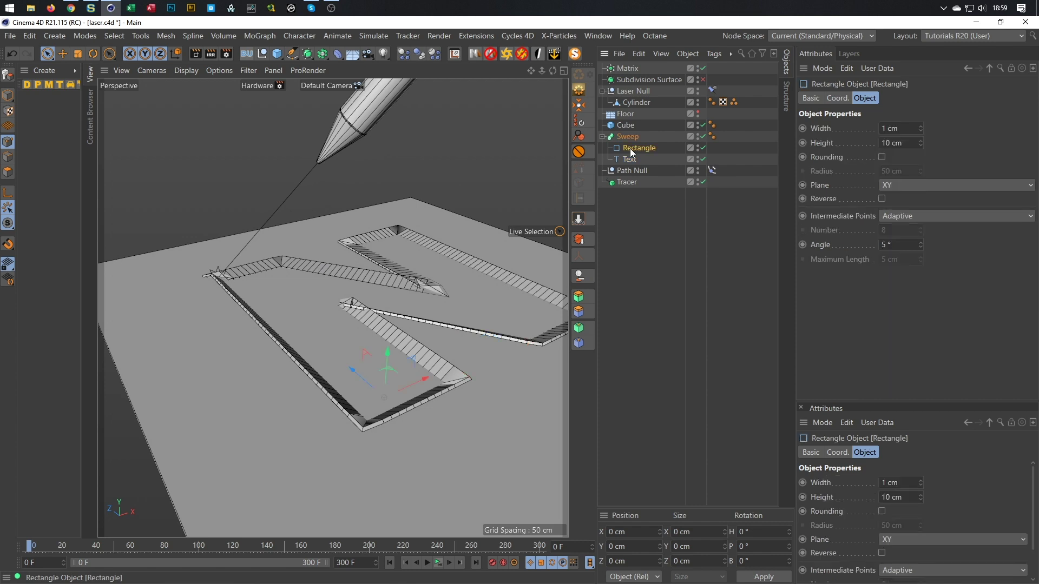
left_click(634, 138)
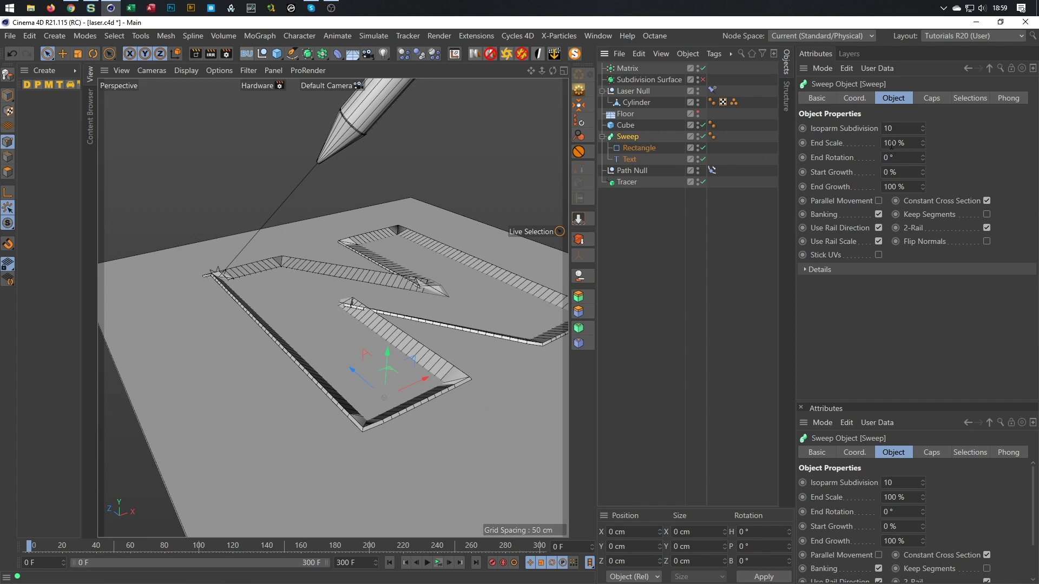
left_click(987, 201)
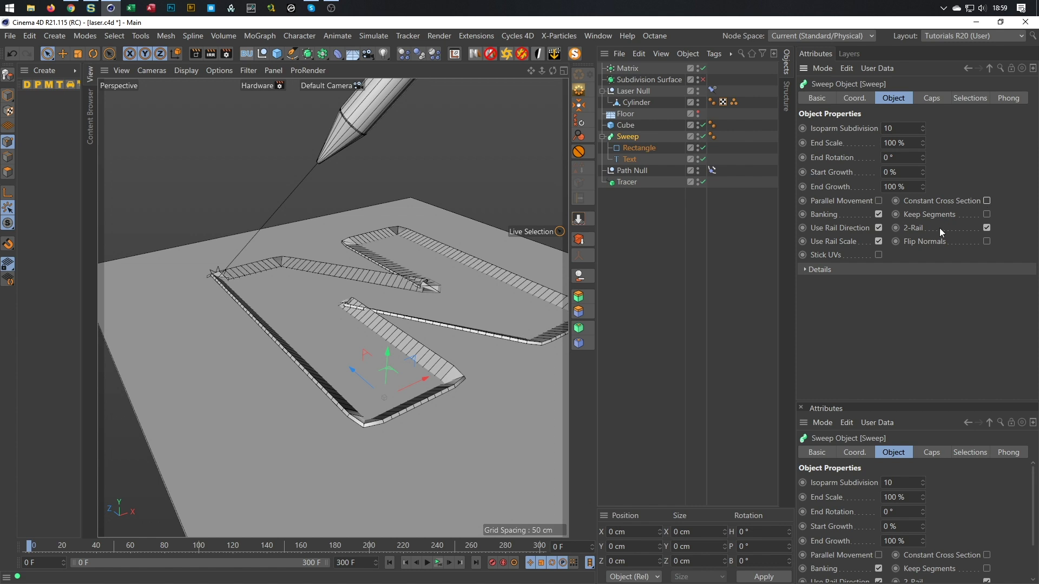
left_click(878, 242)
- Duplicate the Text spline inside the Sweep as a rail and move the copy slightly along its Z axis
left_click(631, 162)
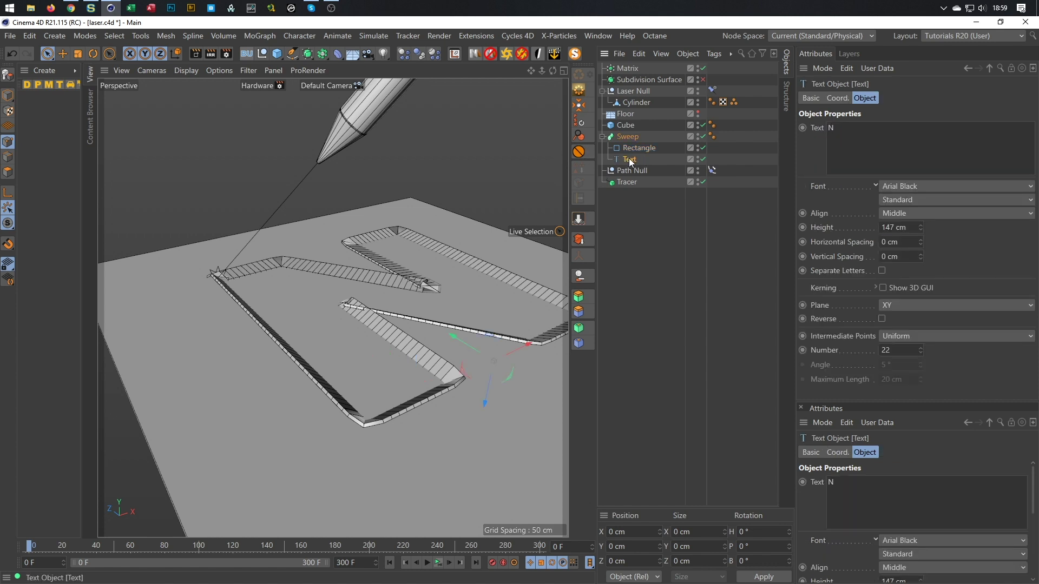
left_click_drag(631, 162, 629, 174, "ctrl")
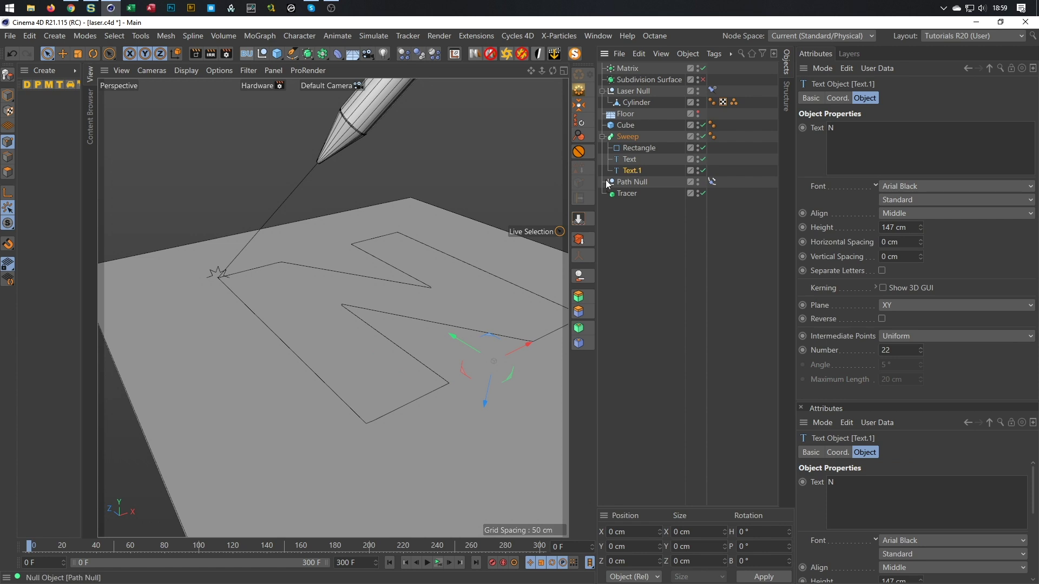
key("e")
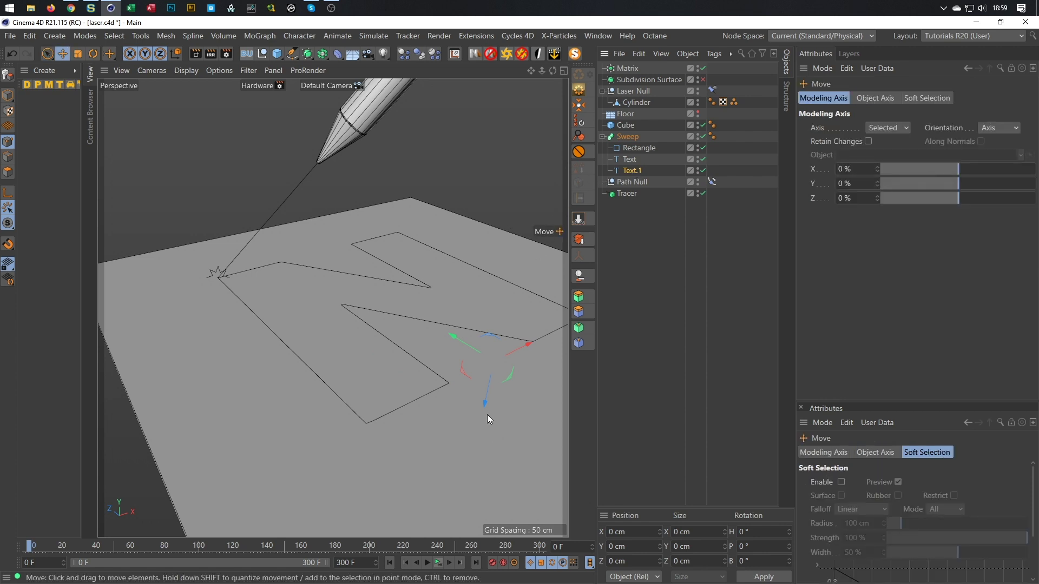
left_click_drag(485, 404, 485, 401)
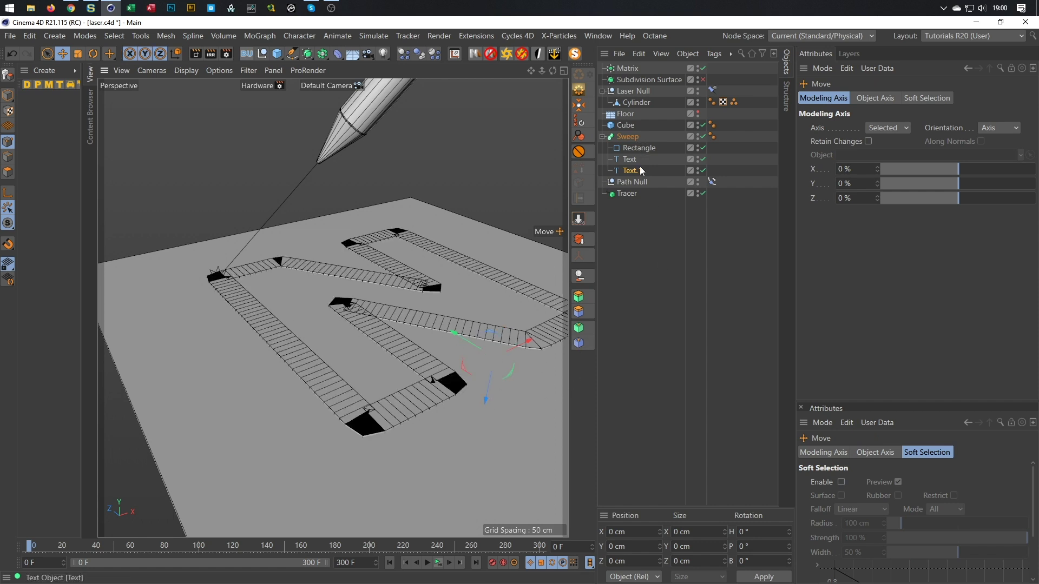
- Set the Rectangle profile's width to 10 cm and its height to 1 cm
left_click(649, 151)
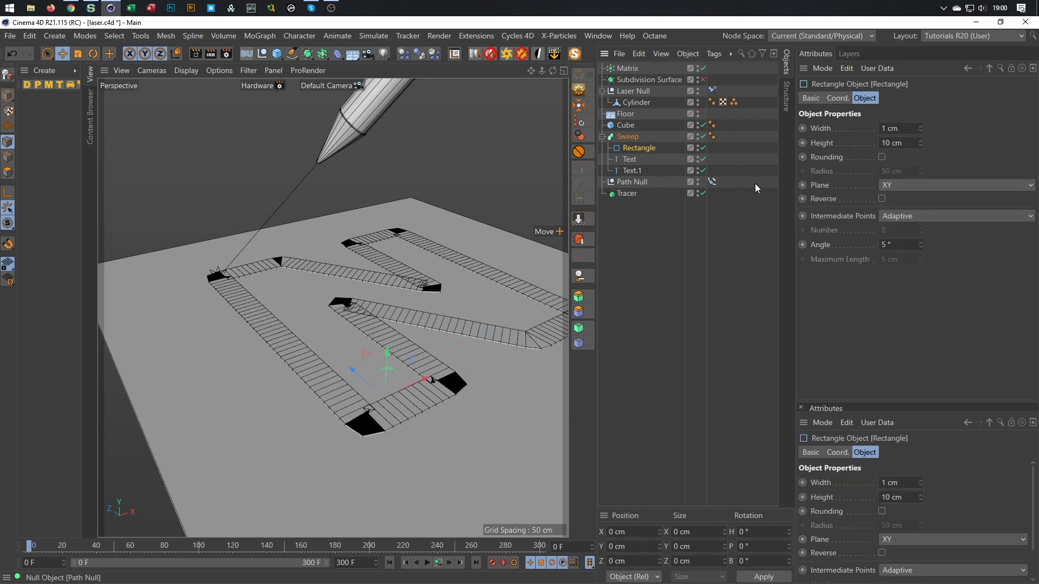
left_click(907, 125)
type("10")
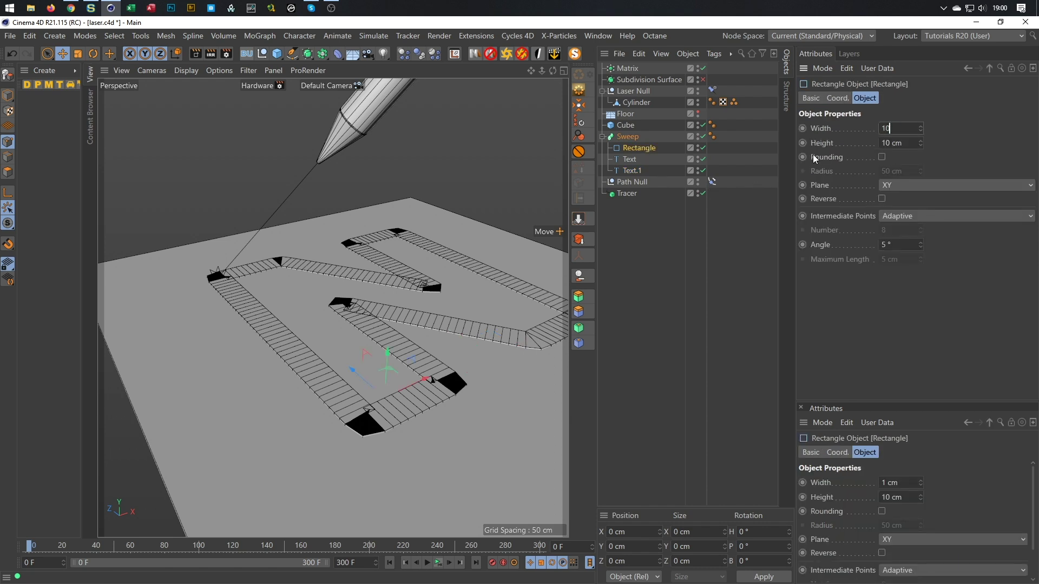
key("Tab")
type("1")
key("Return")
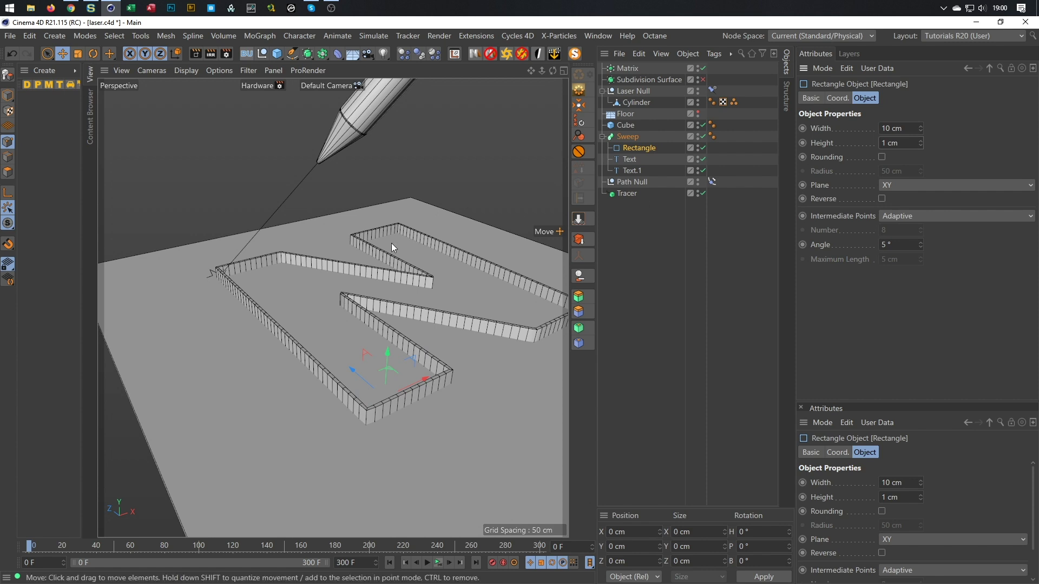
- Thin the swept profile by setting the Rectangle's height to 0.5 cm
mouse_move(319, 272)
left_mouse_down("alt")
mouse_move(297, 273)
mouse_move(324, 263)
left_mouse_up("alt")
left_click(909, 127)
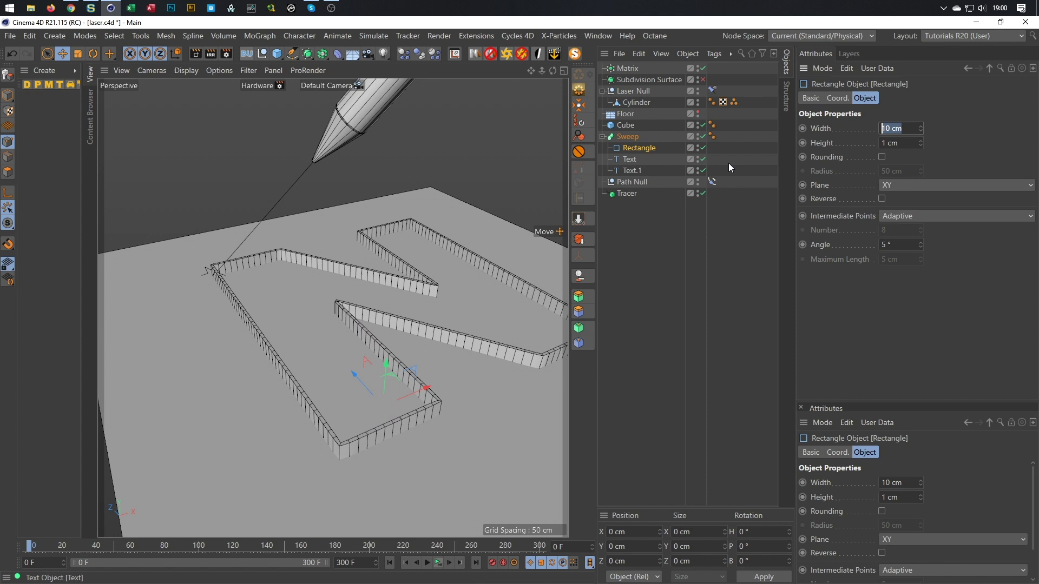
key("Tab")
type("0.5")
key("Return")
left_click_drag(182, 271, 307, 323, "alt")
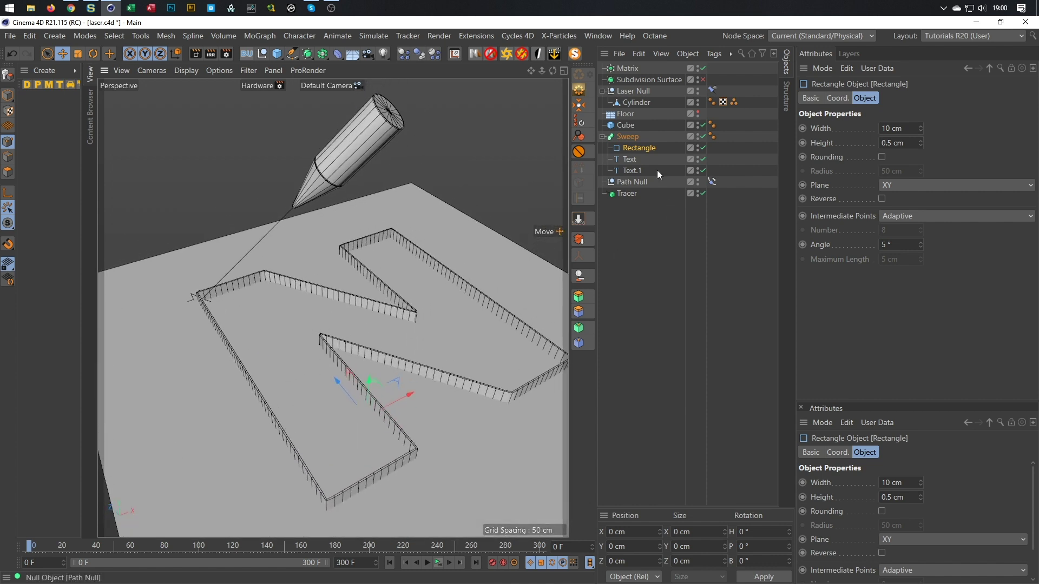
- Add a Boole as parent of the Cube and nest the Sweep below the Cube so it cuts the slab
left_click(602, 135)
left_click(621, 126)
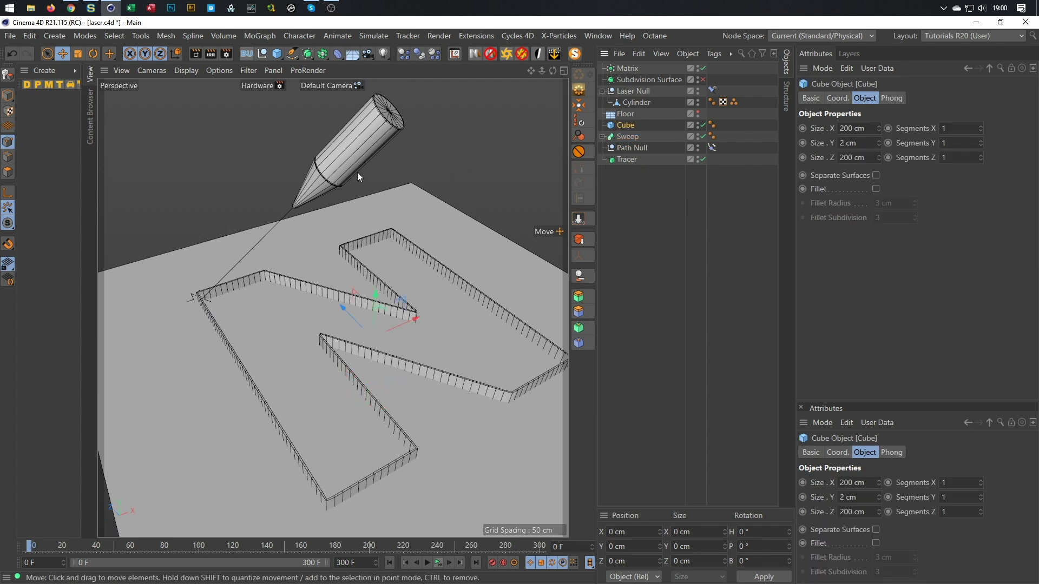
left_click(307, 54)
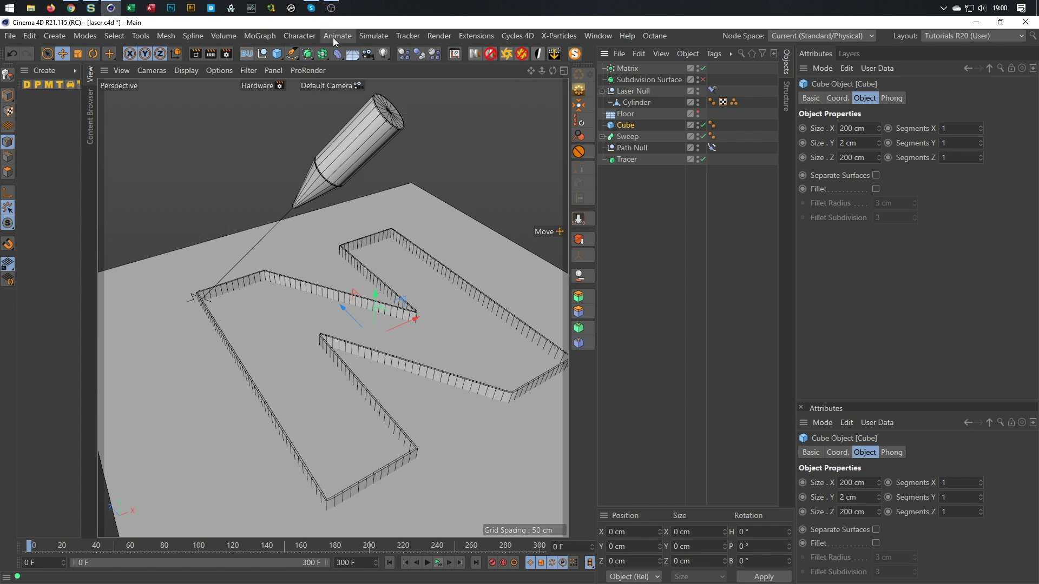
left_click(322, 55)
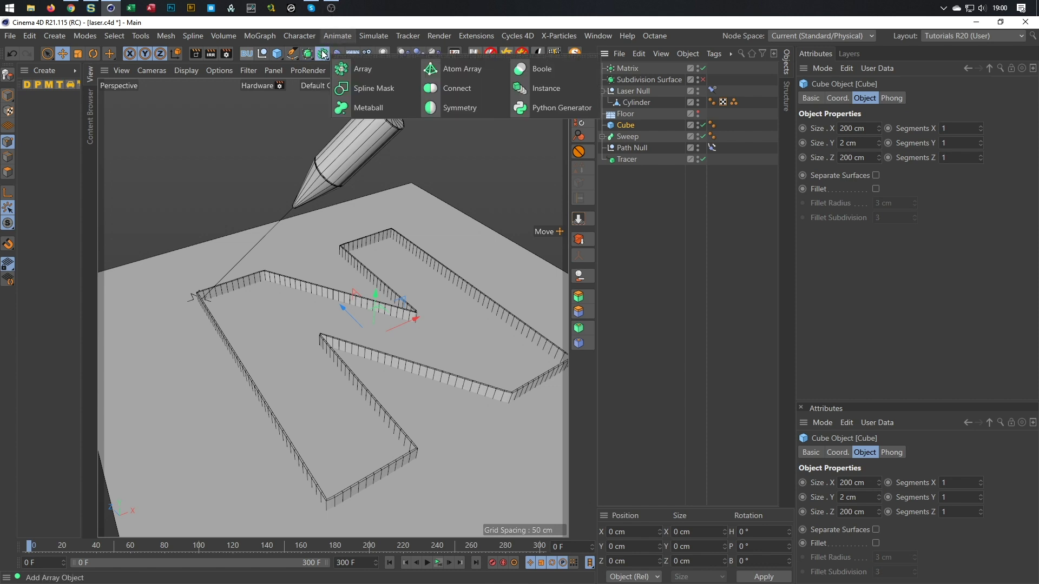
left_click(563, 75, "alt")
left_click_drag(615, 151, 631, 142)
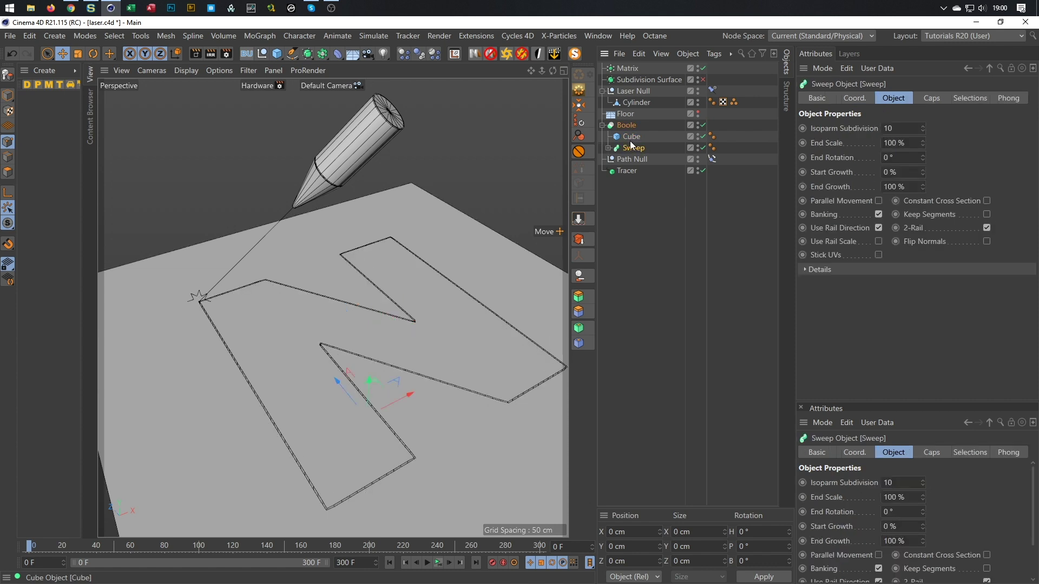
- Set the Sweep's End Growth to 0 % and record a keyframe for it at frame 0
scroll(284, 445, "up", 10)
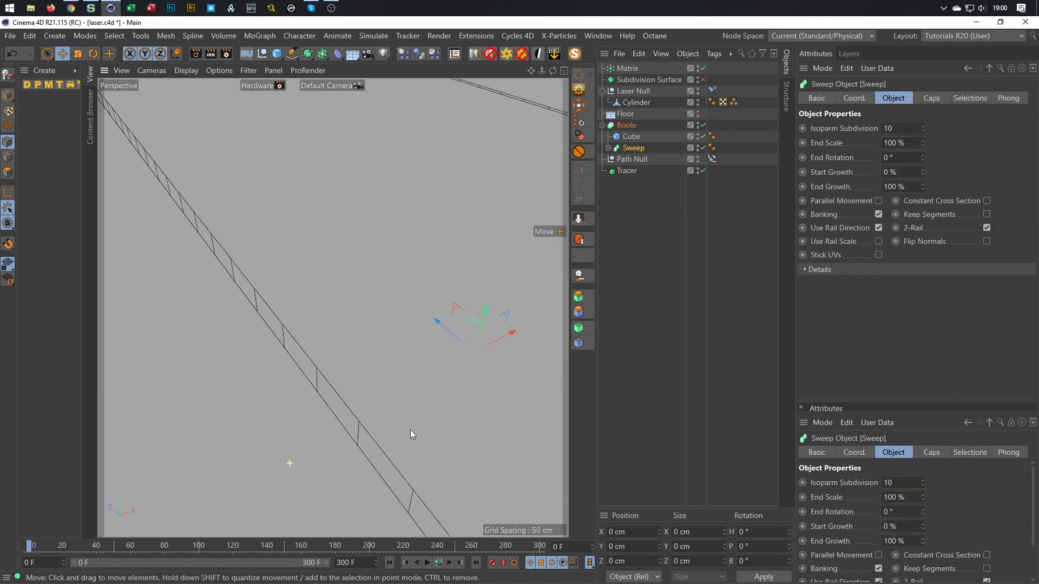
scroll(379, 414, "down", 15)
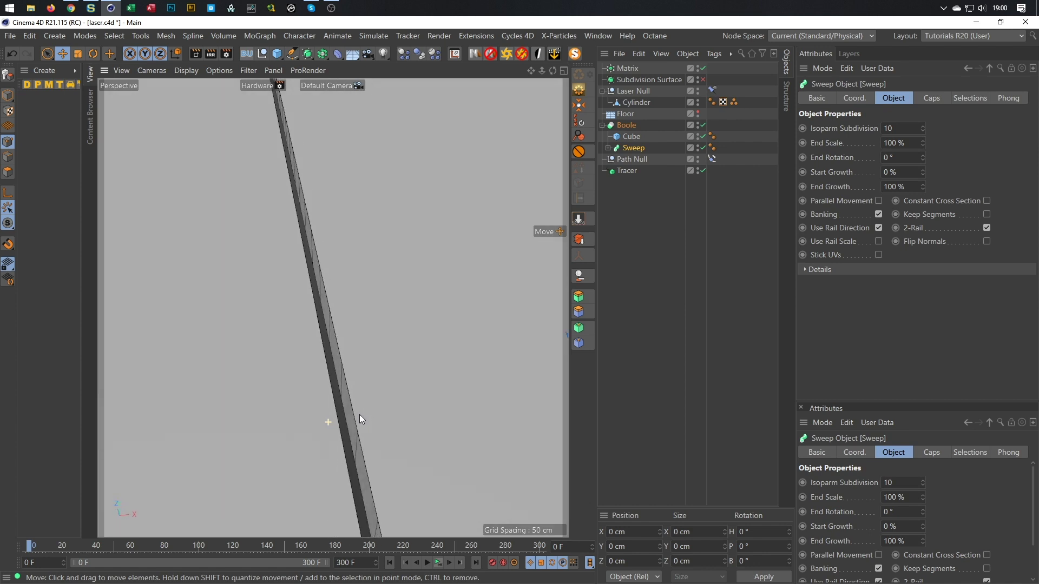
left_click_drag(227, 462, 303, 406, "alt")
scroll(307, 395, "up", 5)
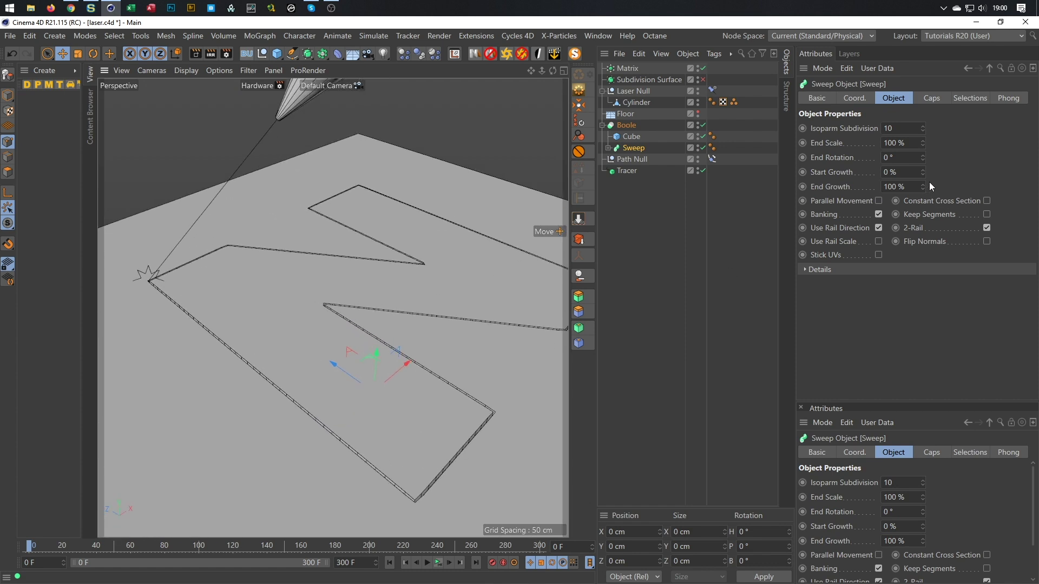
left_click_drag(924, 187, 923, 183)
left_click_drag(923, 172, 926, 216)
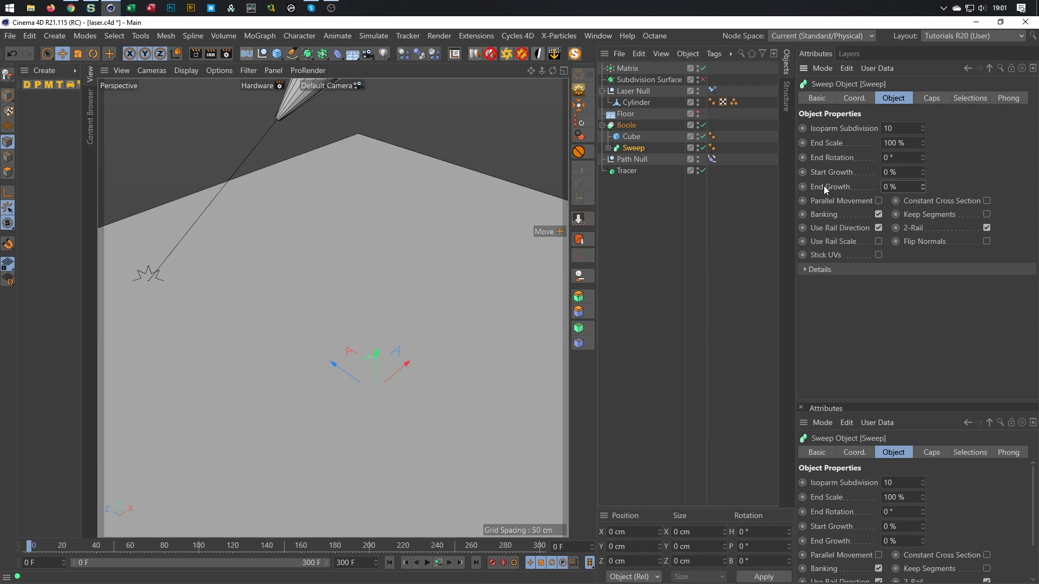
left_click(803, 187)
- Go to frame 150 and keyframe the Sweep's End Growth at 100 %
double_click(554, 546)
type("150")
key("Return")
double_click(898, 187)
type("100")
key("Return")
left_click(802, 187, "ctrl")
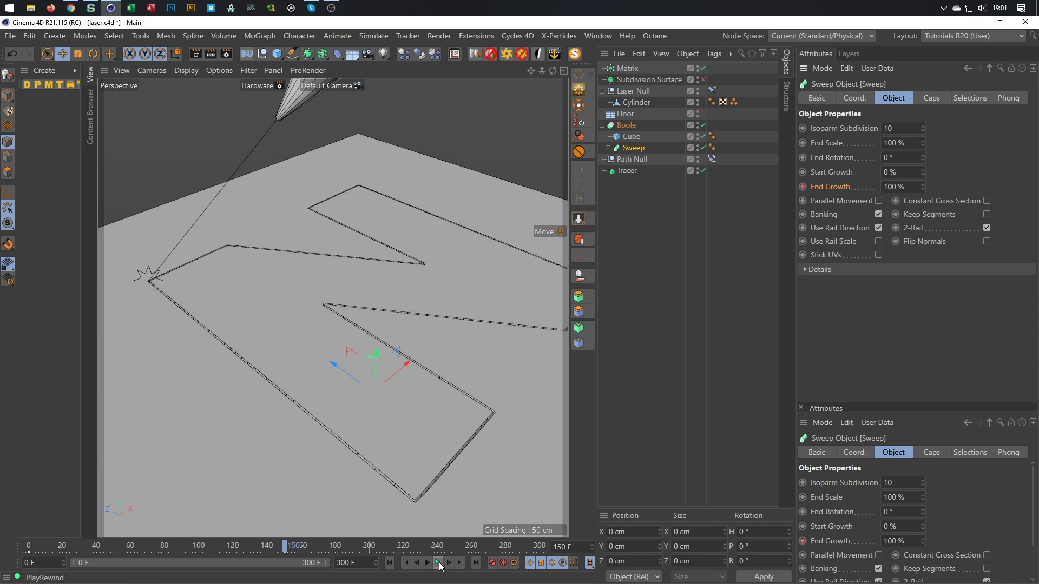
- Play the animation to check the growing cut against the laser's path, and inspect the N outline after stopping
left_click(433, 564)
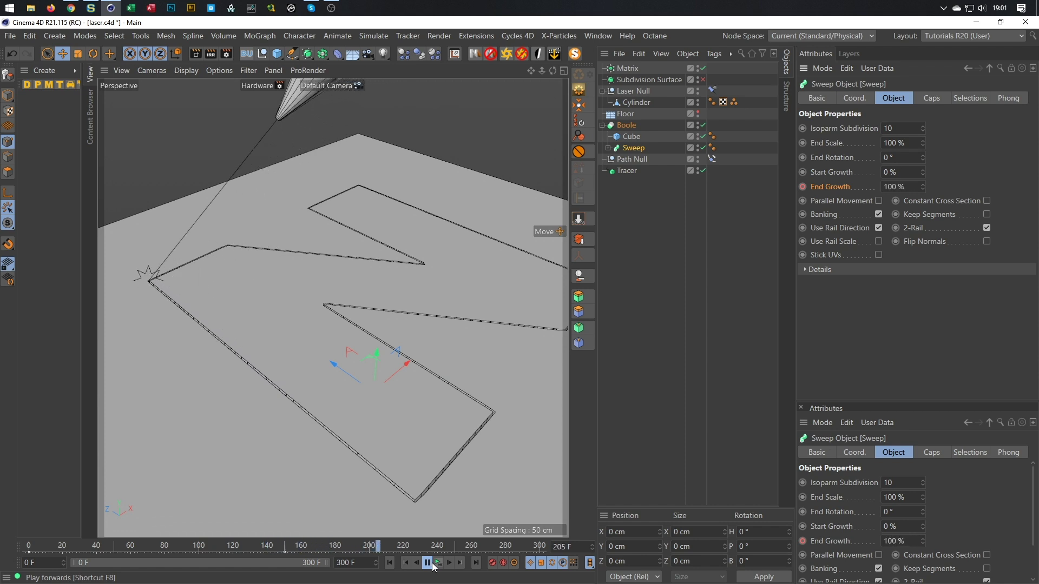
left_click(428, 563)
left_click_drag(154, 264, 184, 326, "alt")
left_click_drag(427, 399, 329, 366, "alt")
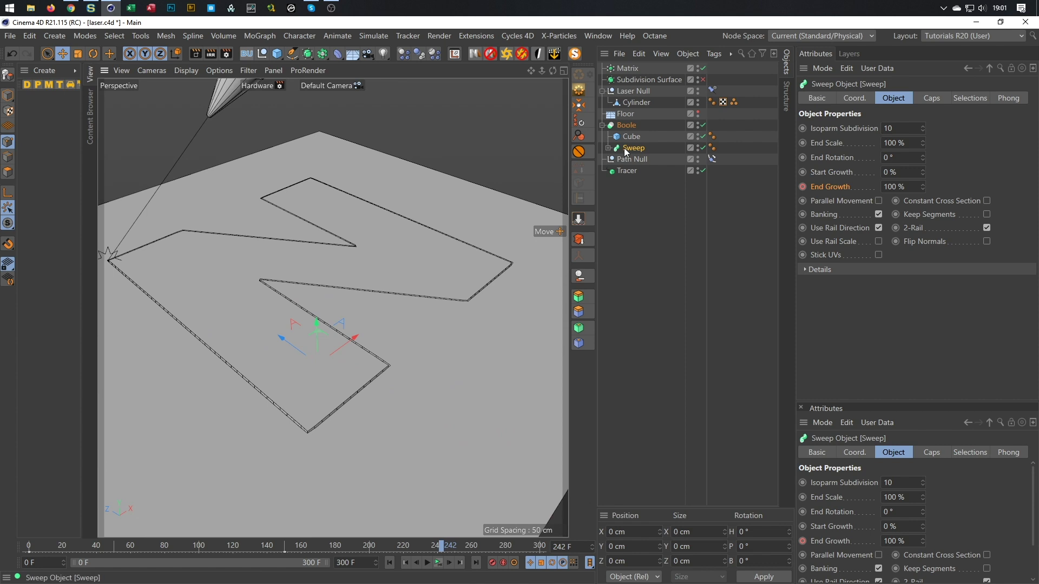
- Set the Intermediate Points Number to 50 on both Text splines inside the Sweep and inspect the cut outline
left_click(608, 149)
left_click(635, 171)
left_click(637, 183, "ctrl")
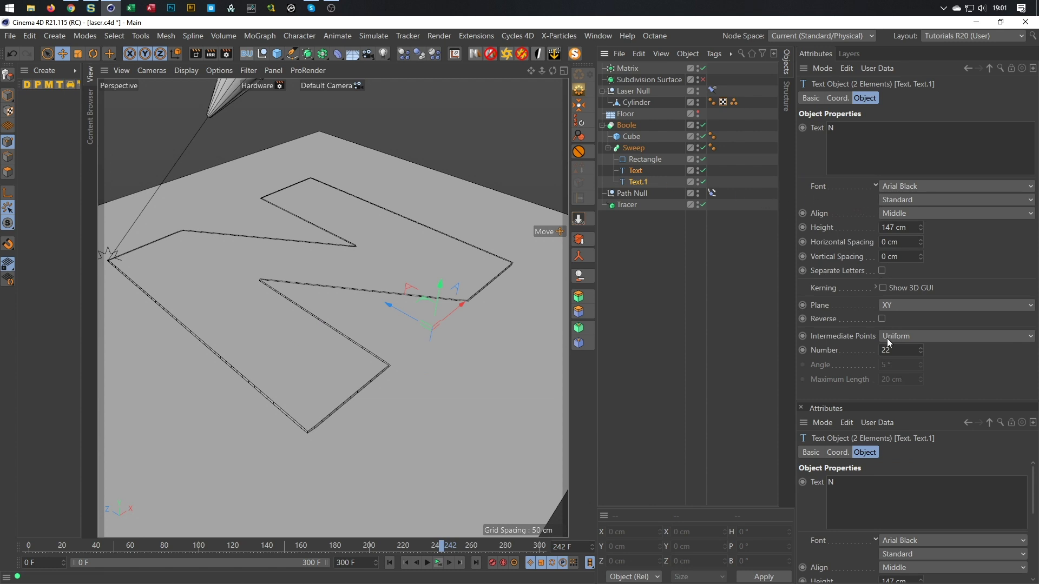
double_click(898, 351)
type("50")
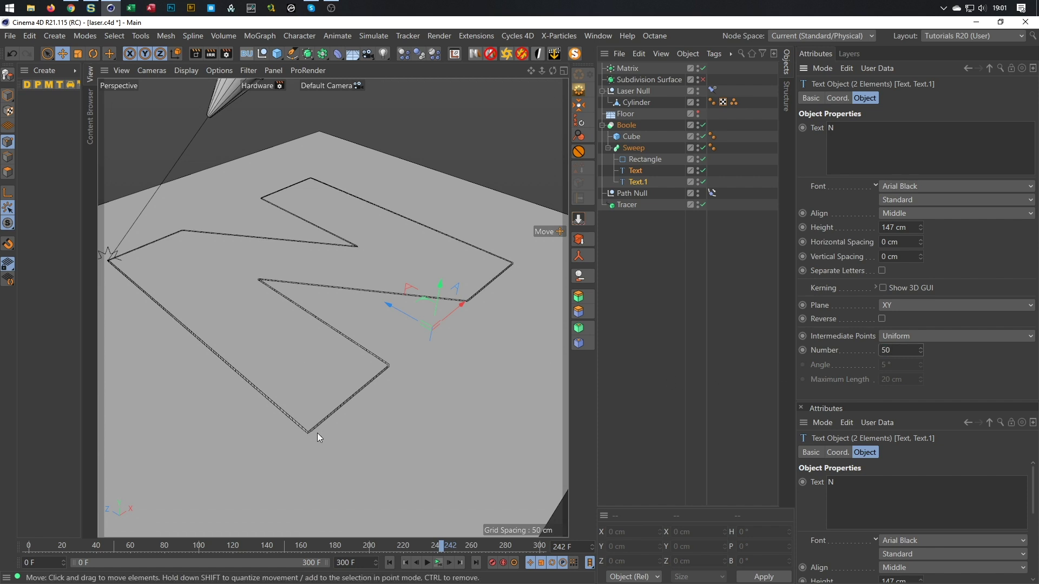
scroll(317, 433, "up", 5)
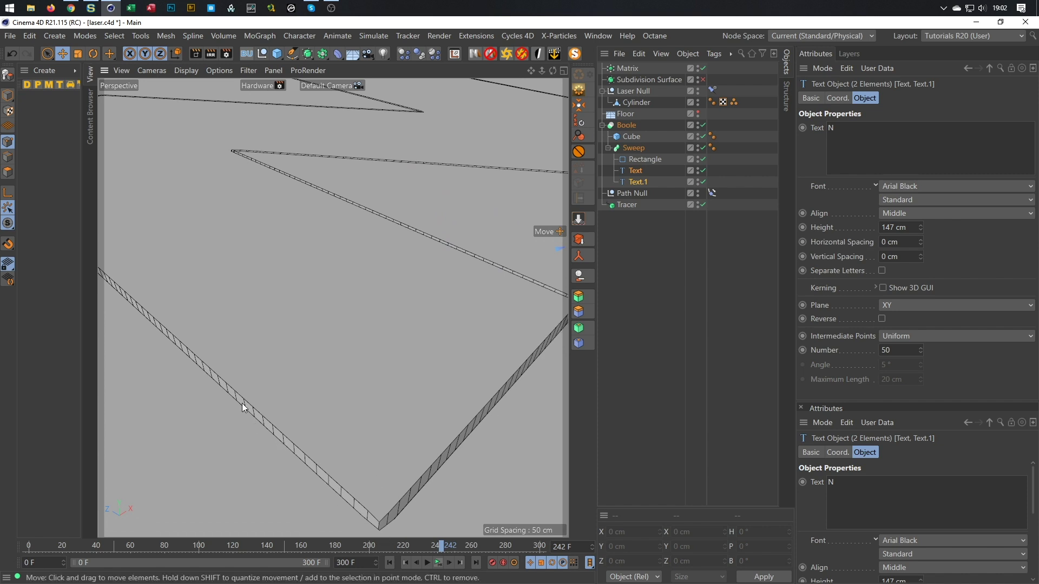
scroll(242, 404, "down", 8)
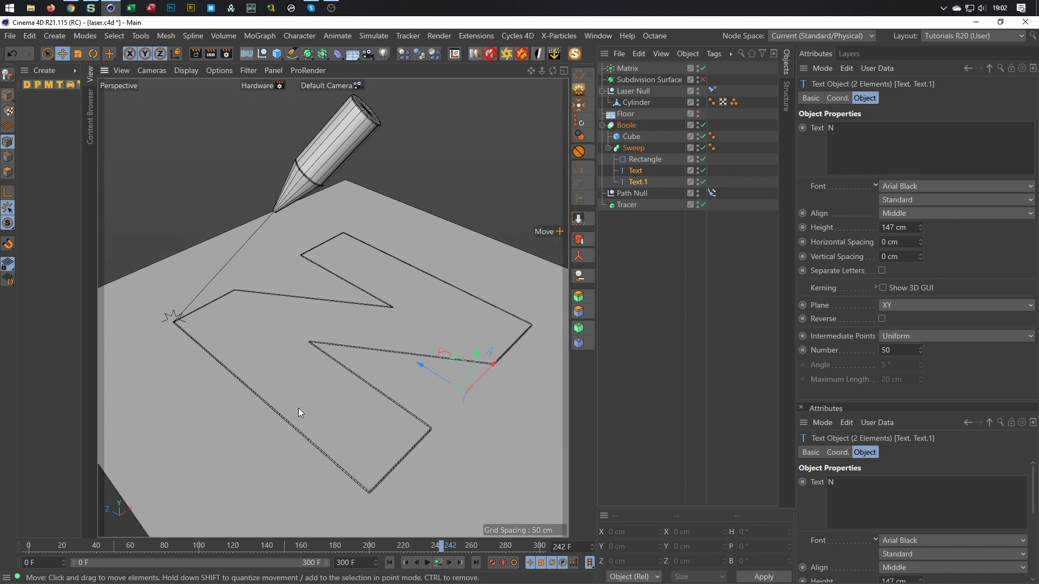
- Play the animation to check the cut against the laser's path, then return to frame 0
left_click(439, 564)
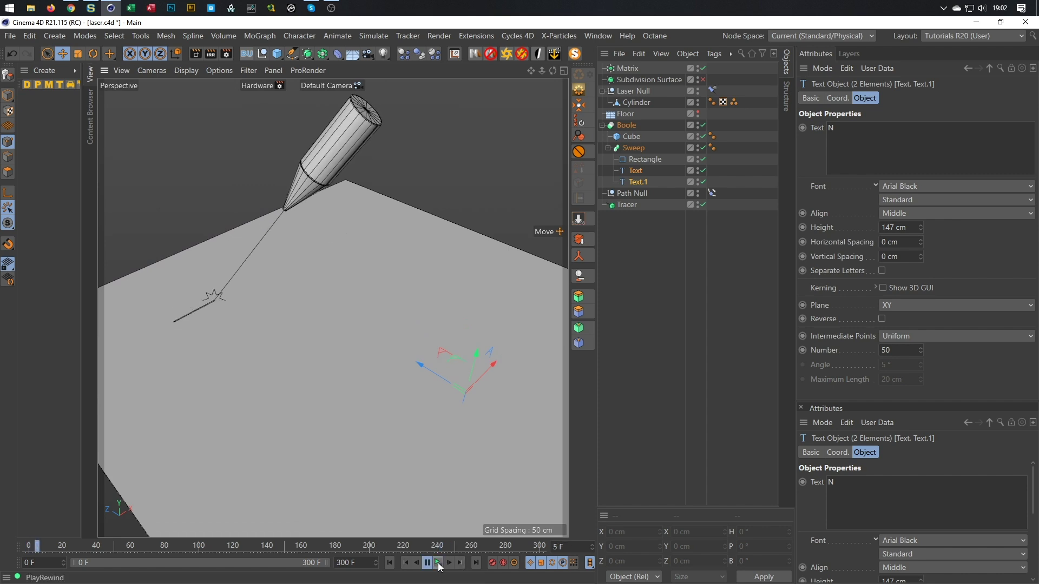
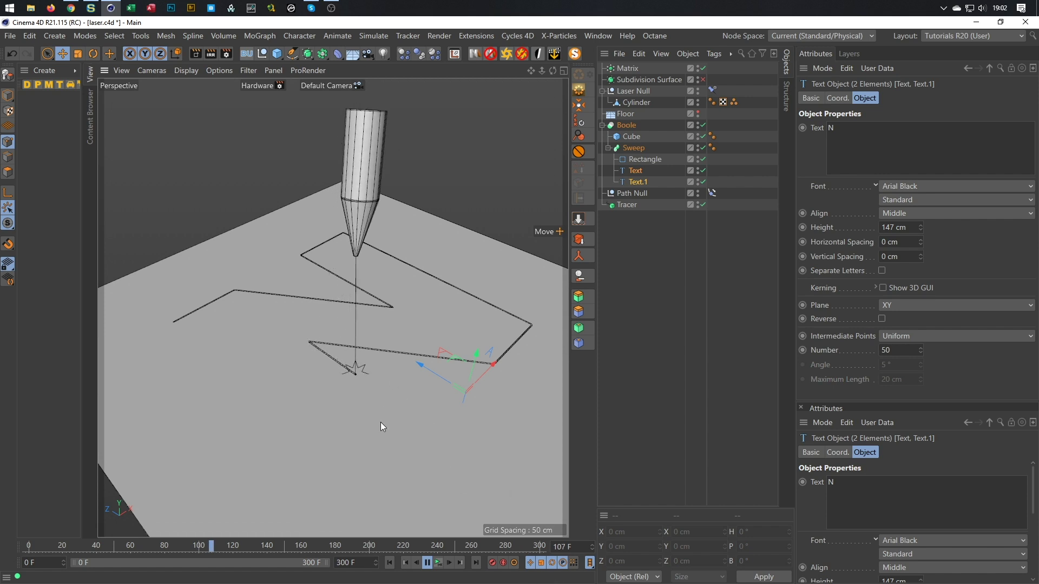
left_click(442, 565)
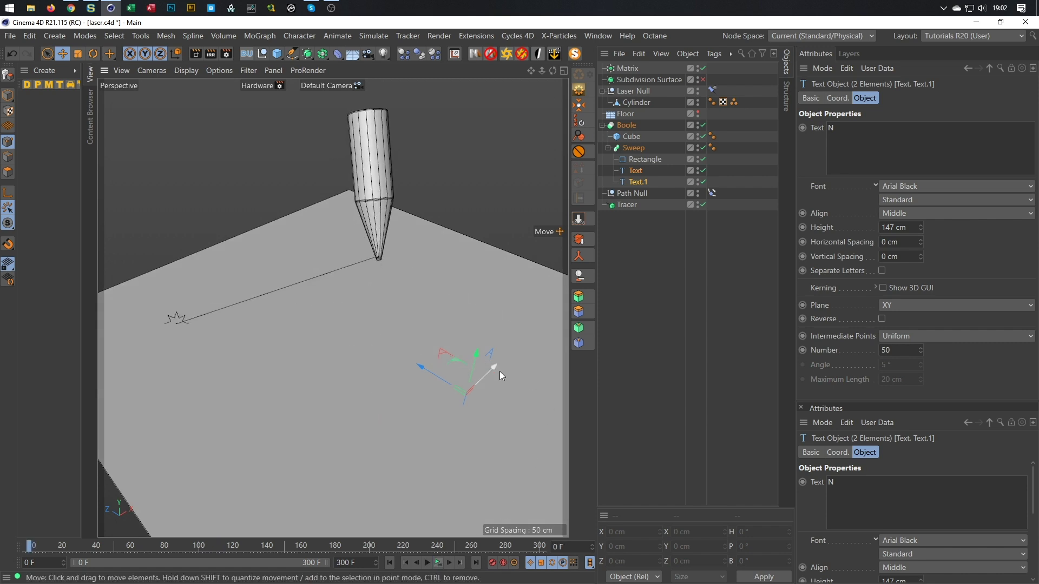
mouse_move(267, 525)
left_mouse_down("alt")
mouse_move(362, 420)
mouse_move(354, 404)
left_mouse_up("alt")
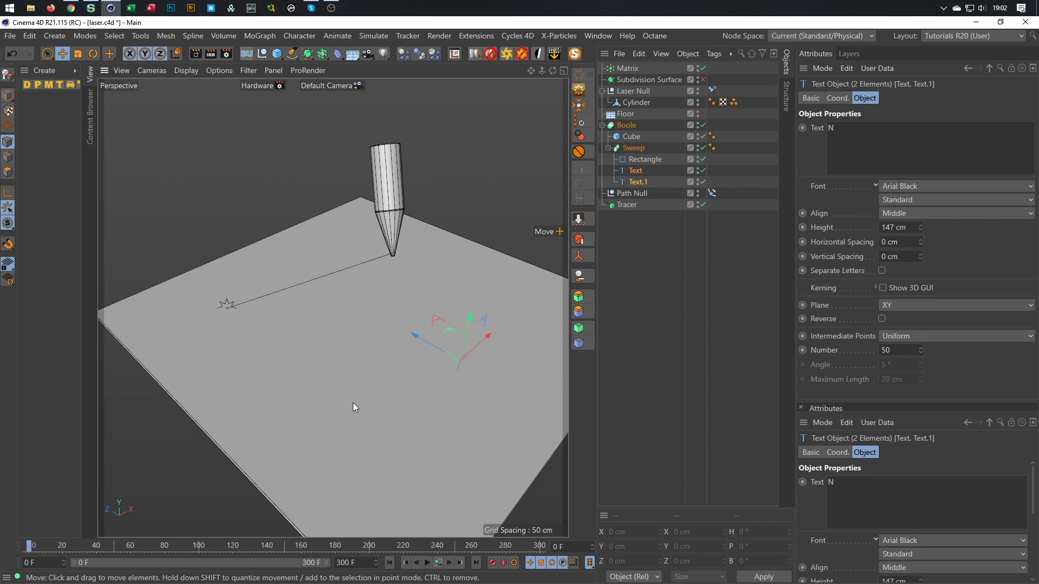
left_click(389, 566)
left_click(389, 566)
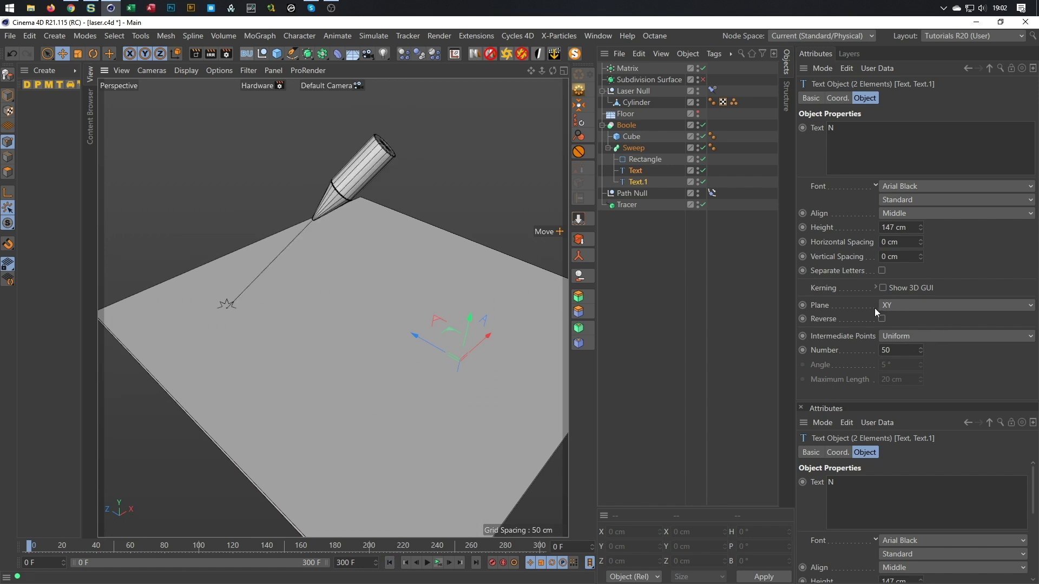
- Set both Text splines' Intermediate Points Number to 22, replay the animation and return to frame 0
double_click(893, 353)
type("22")
left_click(439, 563)
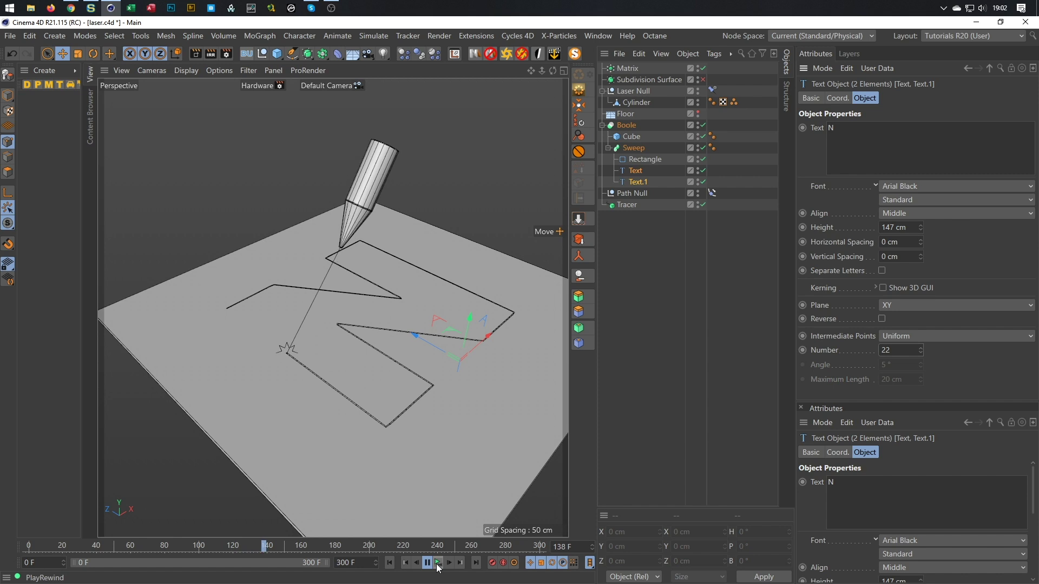
left_click(438, 565)
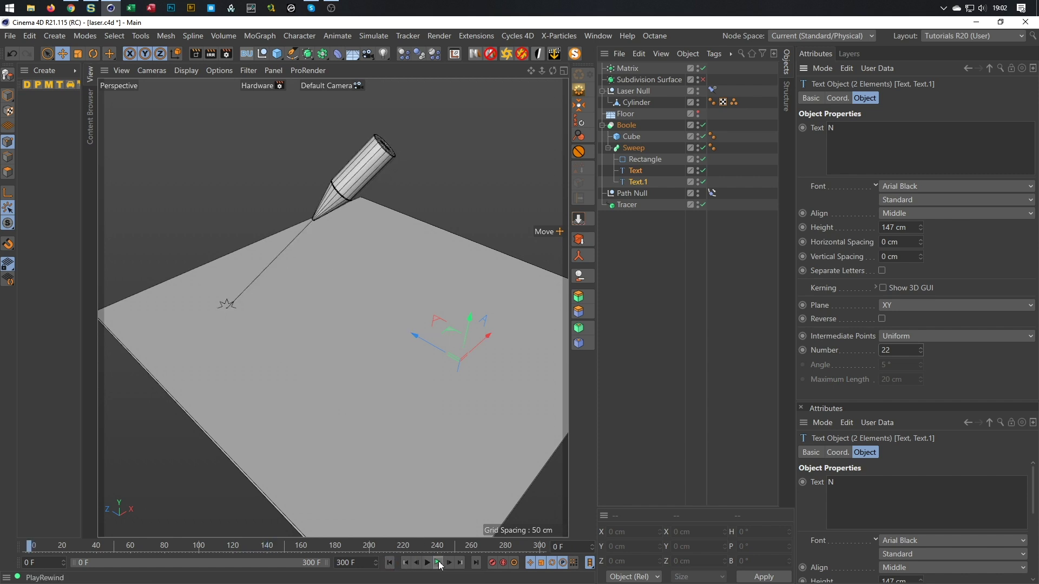
- Play the animation again, pause it at frame 91 and inspect the partial cut around the beam
left_click(439, 564)
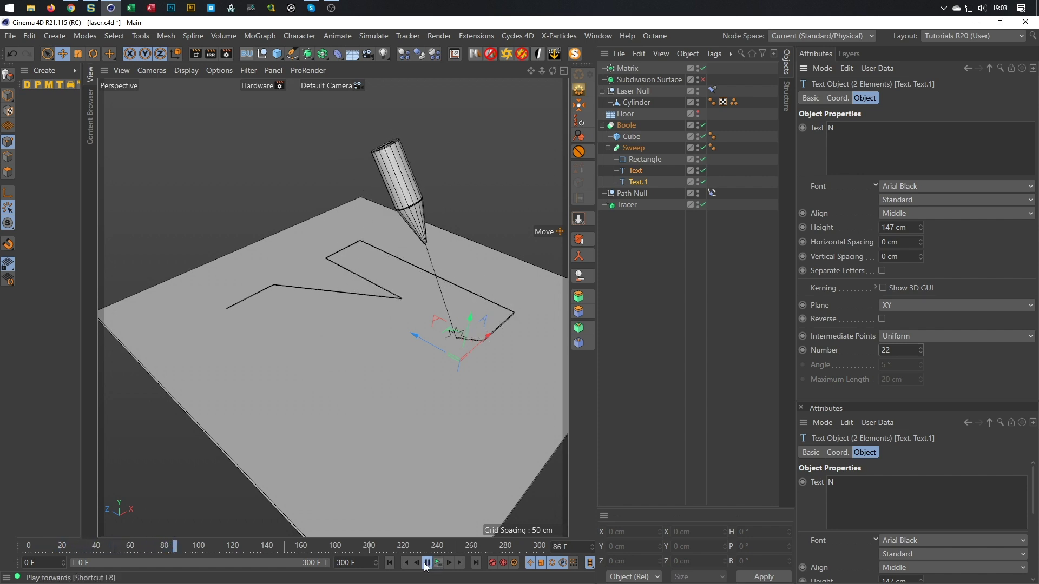
left_click(426, 564)
scroll(412, 278, "up", 5)
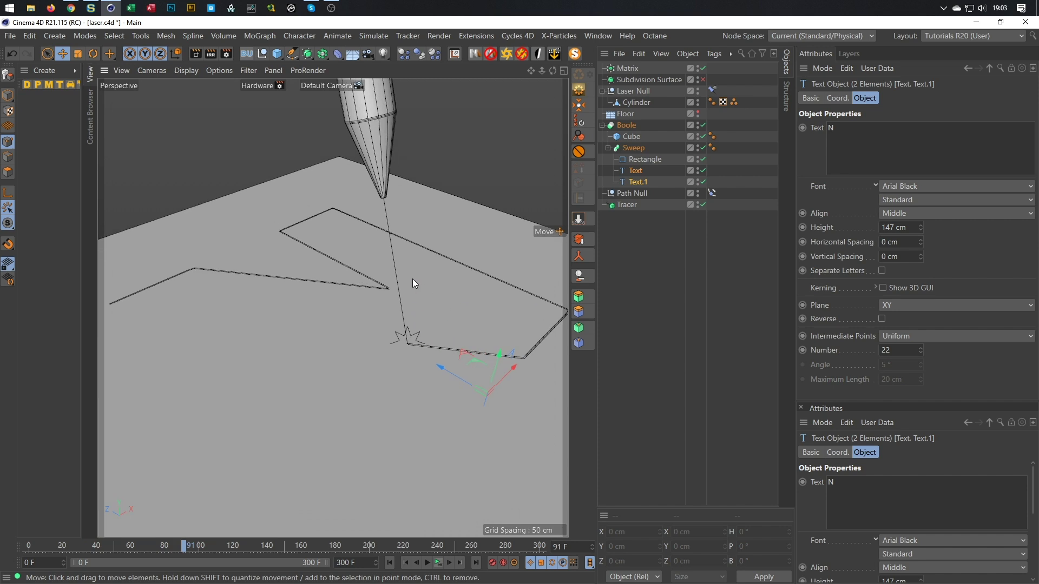
mouse_move(391, 160)
left_mouse_down("alt")
mouse_move(442, 199)
mouse_move(390, 160)
mouse_move(543, 210)
mouse_move(373, 164)
left_mouse_up("alt")
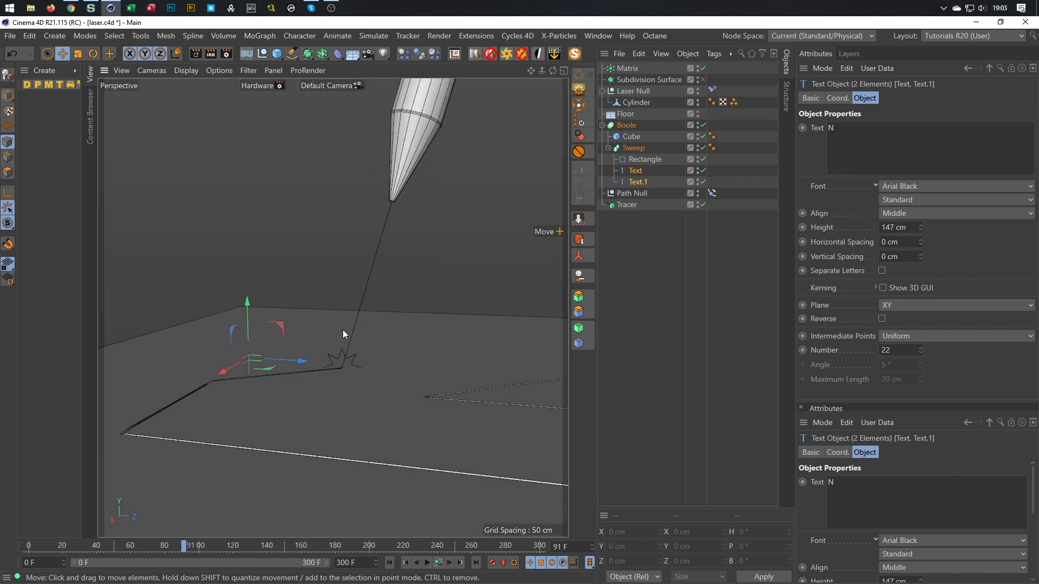
mouse_move(401, 155)
left_mouse_down("alt")
mouse_move(196, 139)
mouse_move(346, 251)
mouse_move(366, 255)
mouse_move(399, 187)
left_mouse_up("alt")
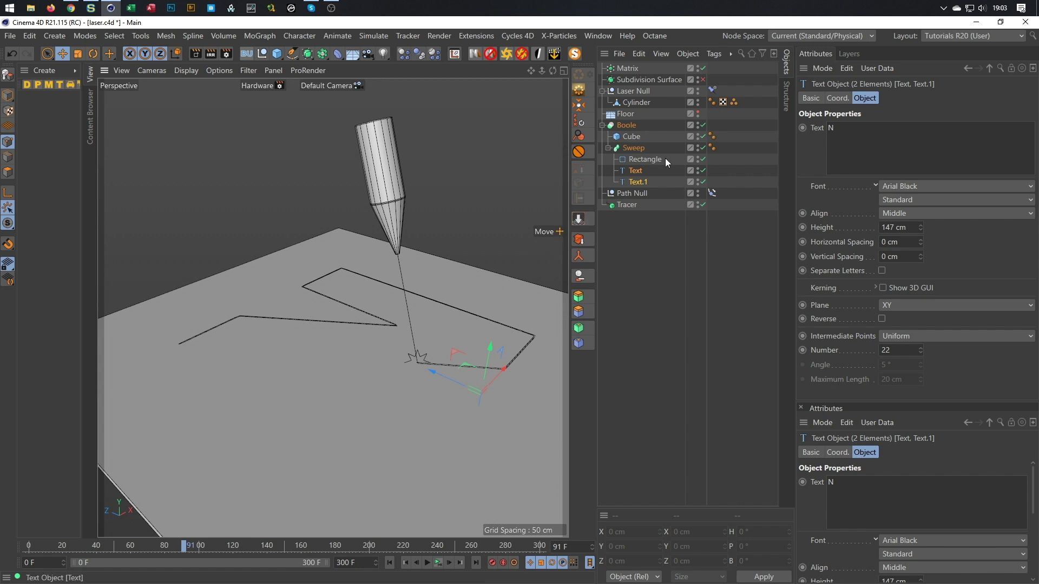
- Copy the Text spline out of the Sweep to the root of the hierarchy and rename the copy Falling Text
left_click(635, 172)
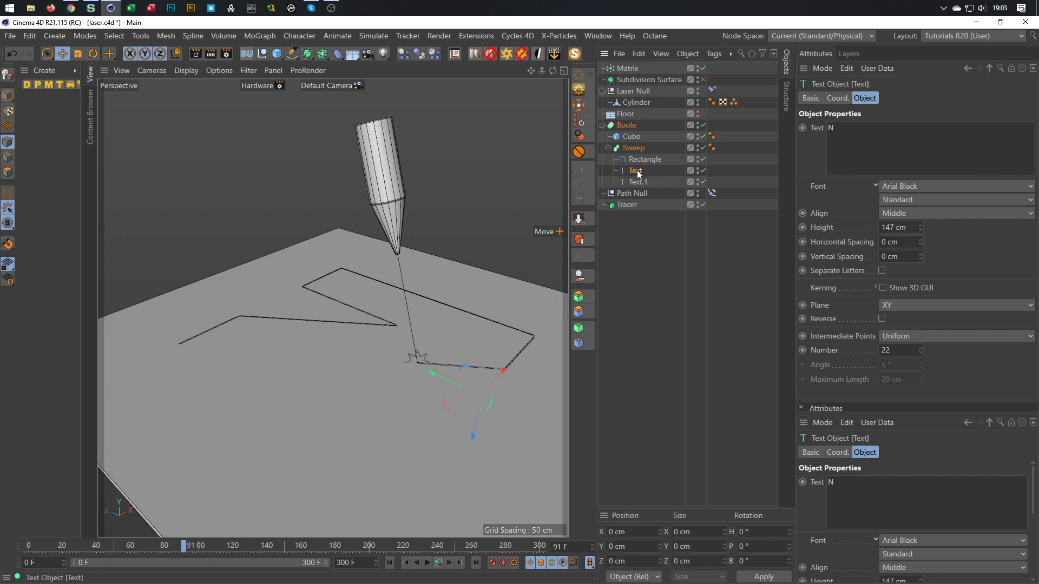
left_click_drag(632, 176, 635, 252)
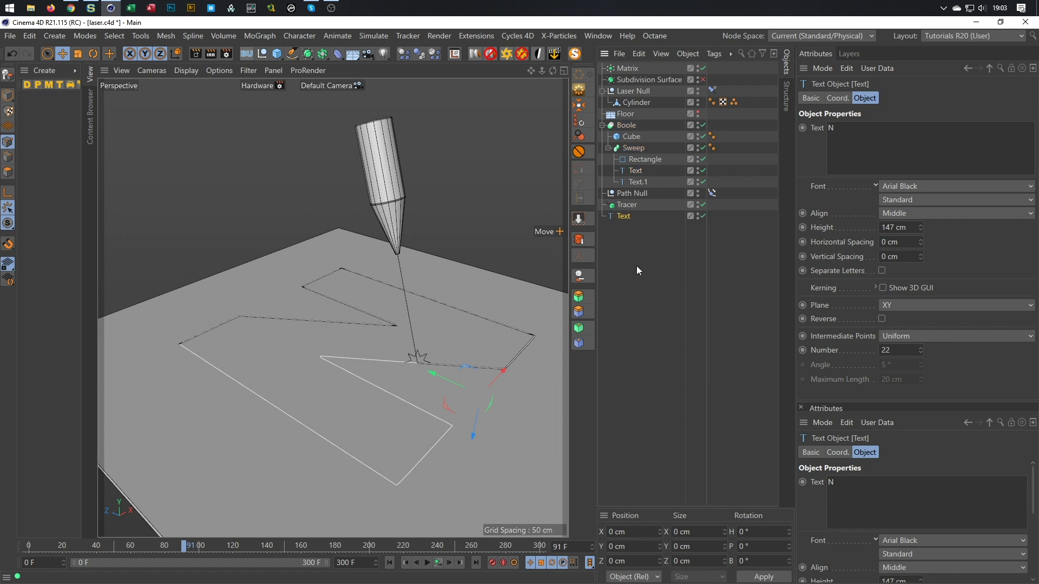
mouse_move(478, 395)
left_mouse_down("alt")
mouse_move(450, 368)
mouse_move(461, 427)
mouse_move(460, 412)
mouse_move(534, 328)
left_mouse_up("alt")
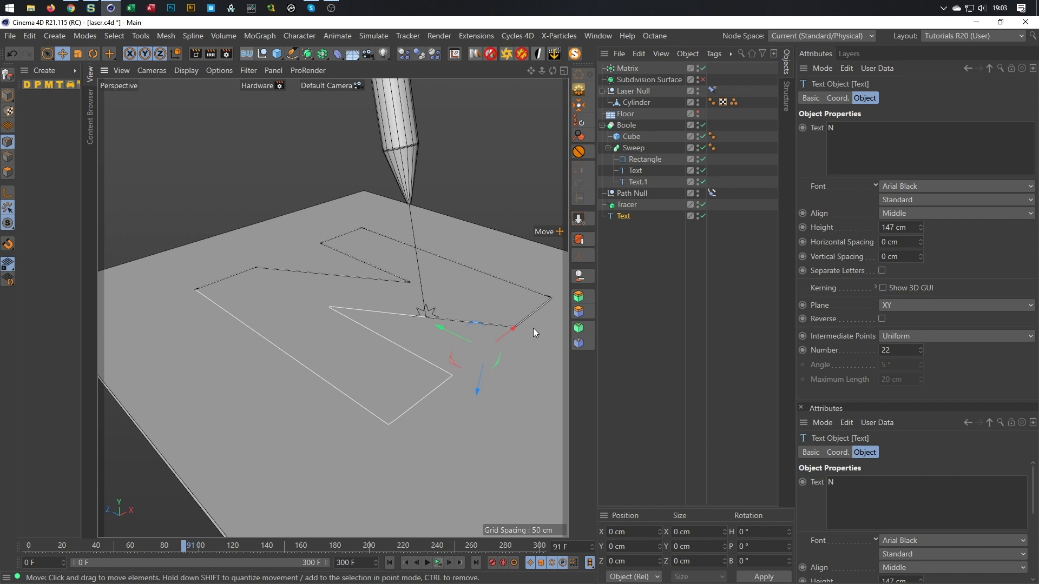
double_click(625, 216)
key("Right")
type("Falling")
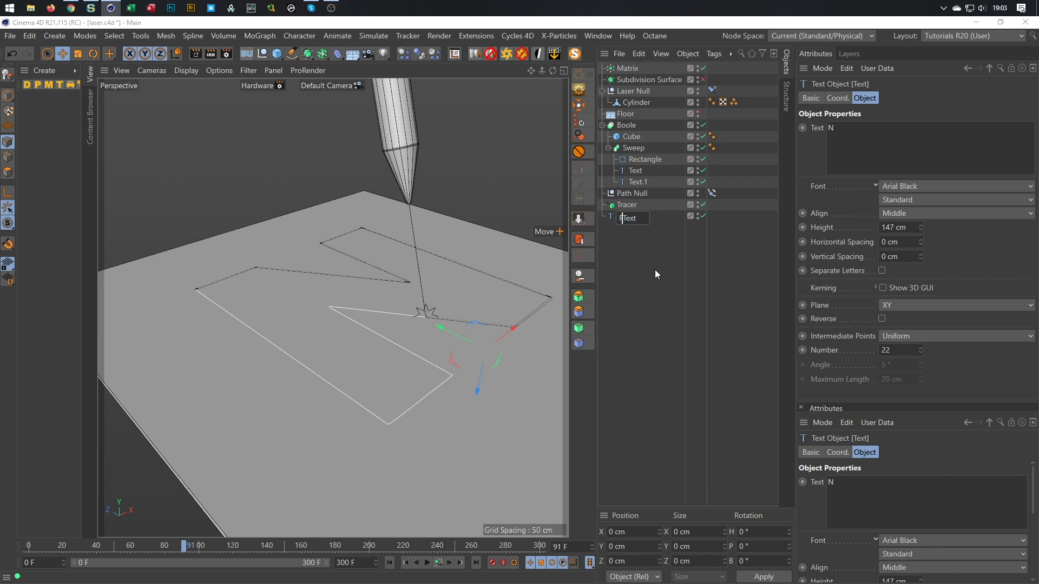
key("Return")
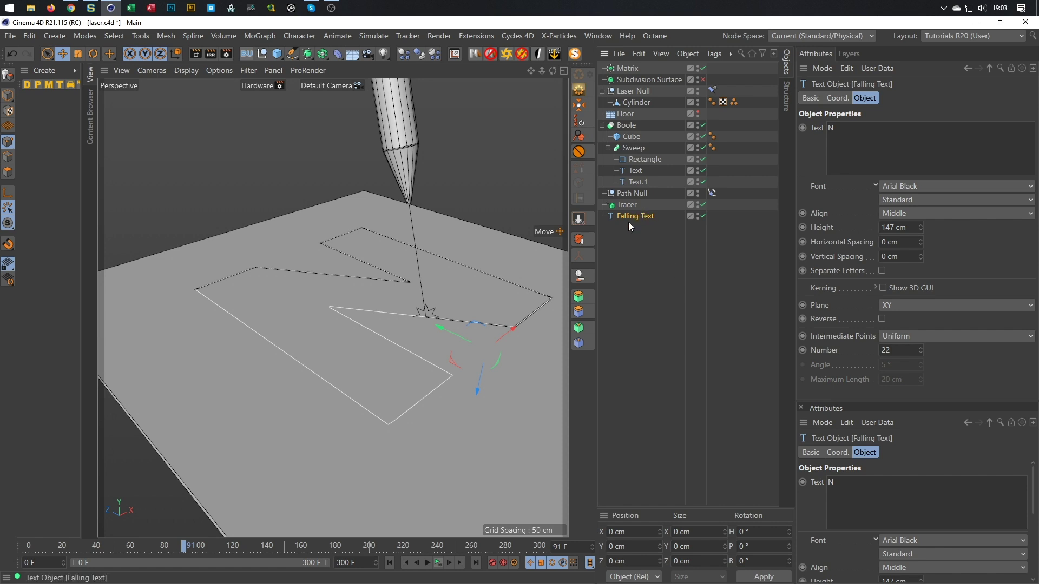
- Add an Extrude as parent of Falling Text and set its Movement to -2 cm in Y and 0 cm in Z
left_click(306, 54)
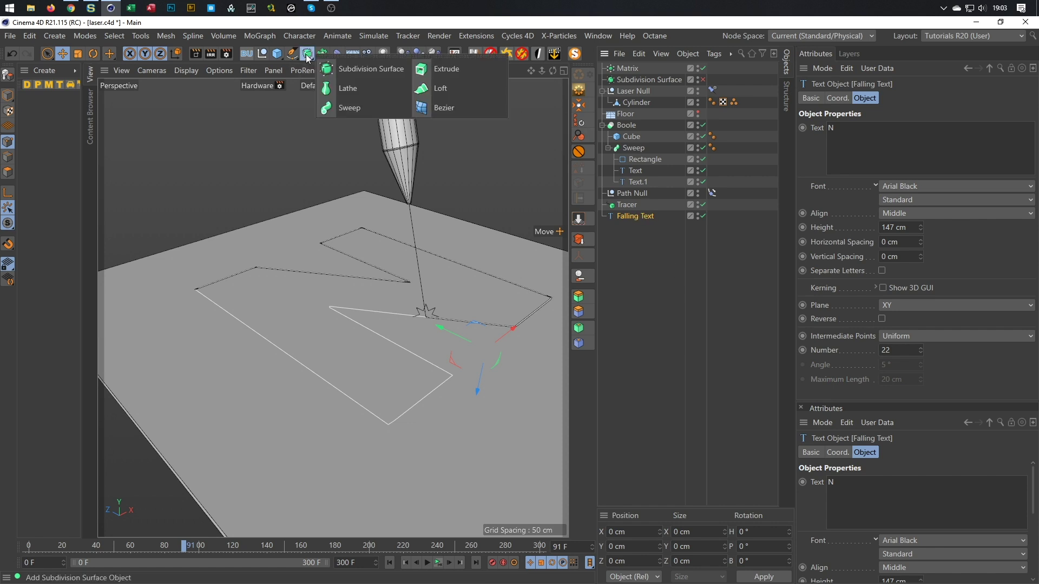
left_click(442, 70, "alt")
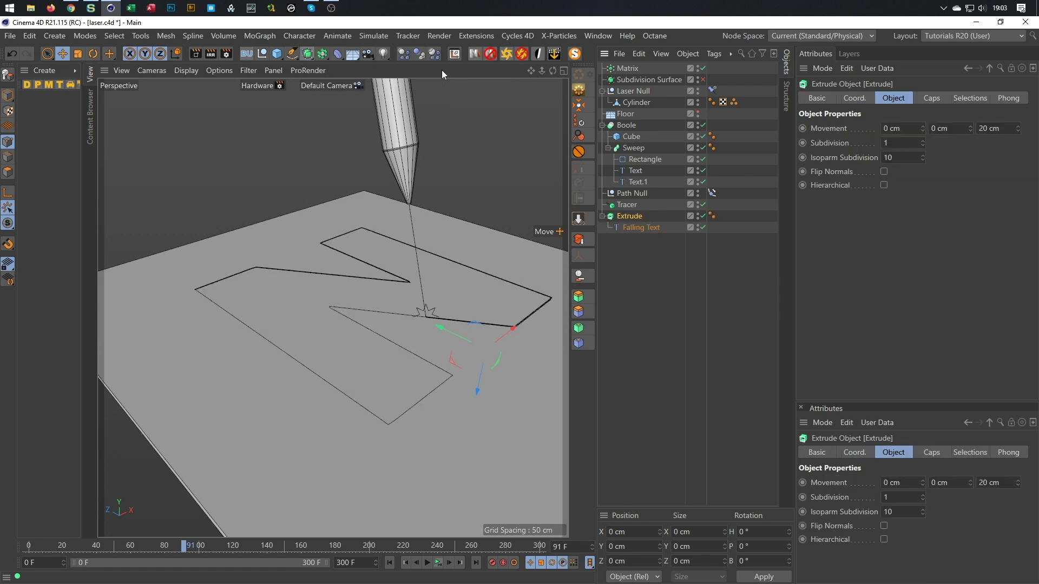
left_click(962, 133)
type("-2")
key("Tab")
type("0")
key("Return")
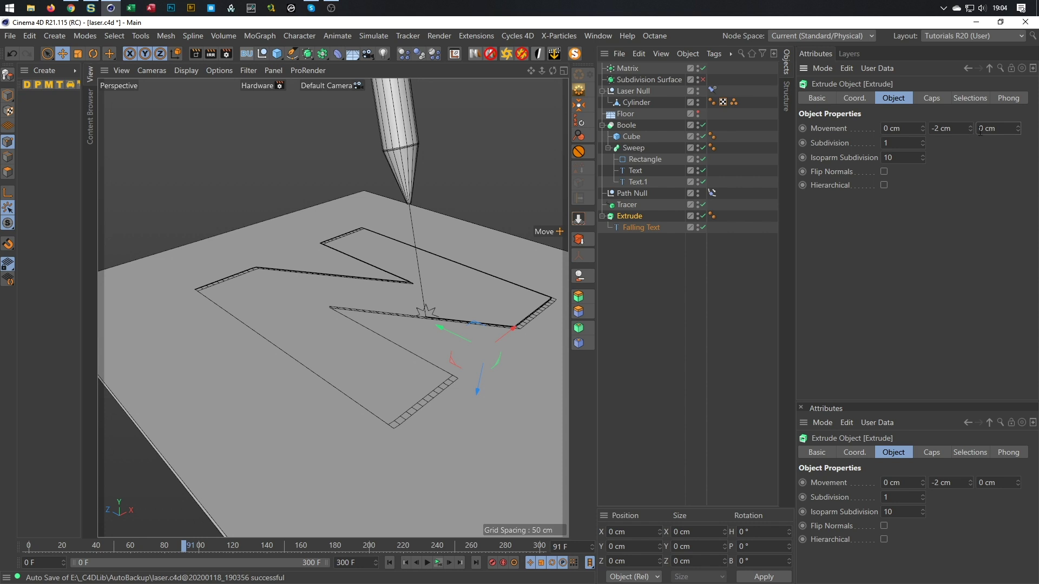
- Change the Extrude's Movement to 0 cm in Y and 2 cm in Z
double_click(947, 129)
type("0")
key("Tab")
type("-3")
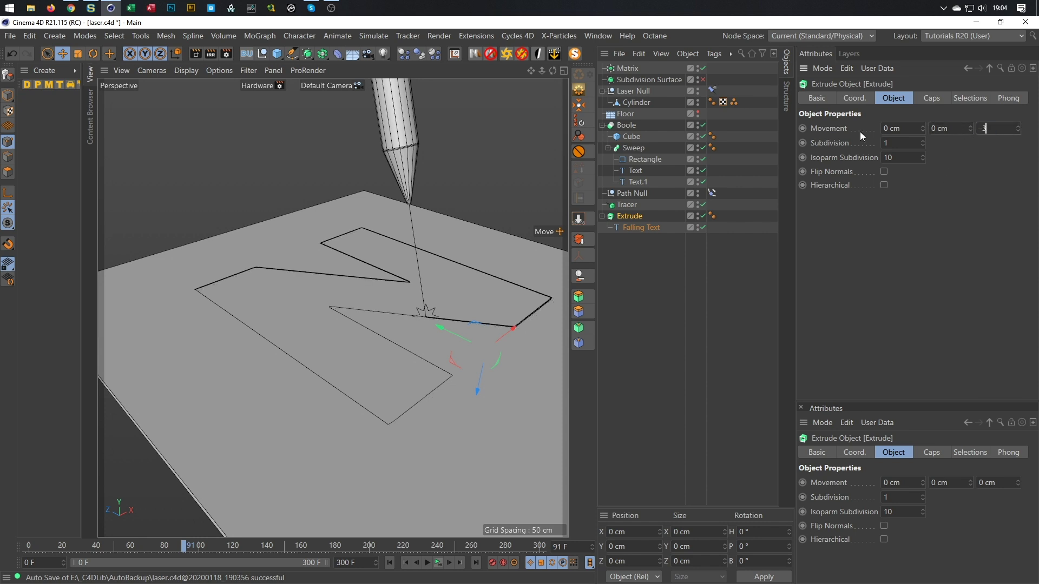
key("BackSpace")
type("2")
key("Return")
key("ctrl+a")
type("2")
key("Return")
- Compare the extruded letter's thickness with the slab in the Right view, then return to the perspective view
scroll(281, 409, "down", 10)
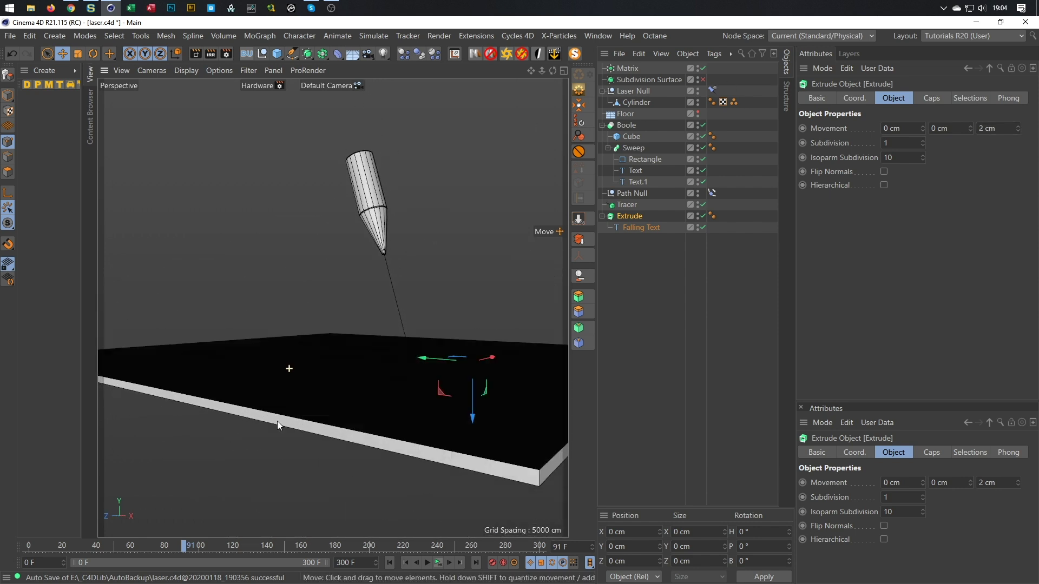
middle_click(278, 418)
middle_click(272, 449)
scroll(434, 265, "up", 4)
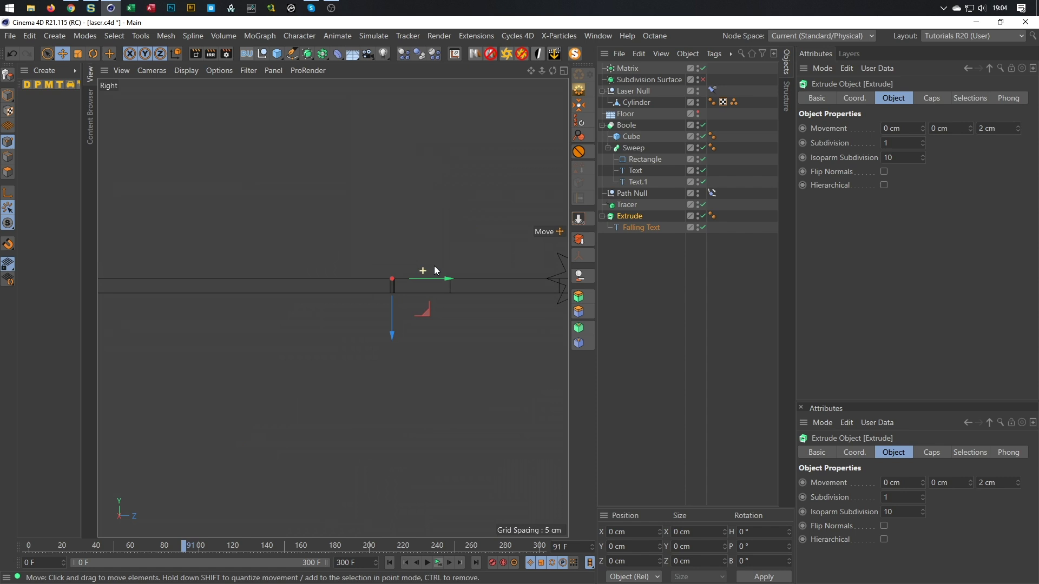
middle_click(430, 329)
middle_click(309, 274)
scroll(352, 277, "up", 10)
mouse_move(371, 235)
left_mouse_down("alt")
mouse_move(291, 317)
mouse_move(365, 295)
mouse_move(355, 295)
left_mouse_up("alt")
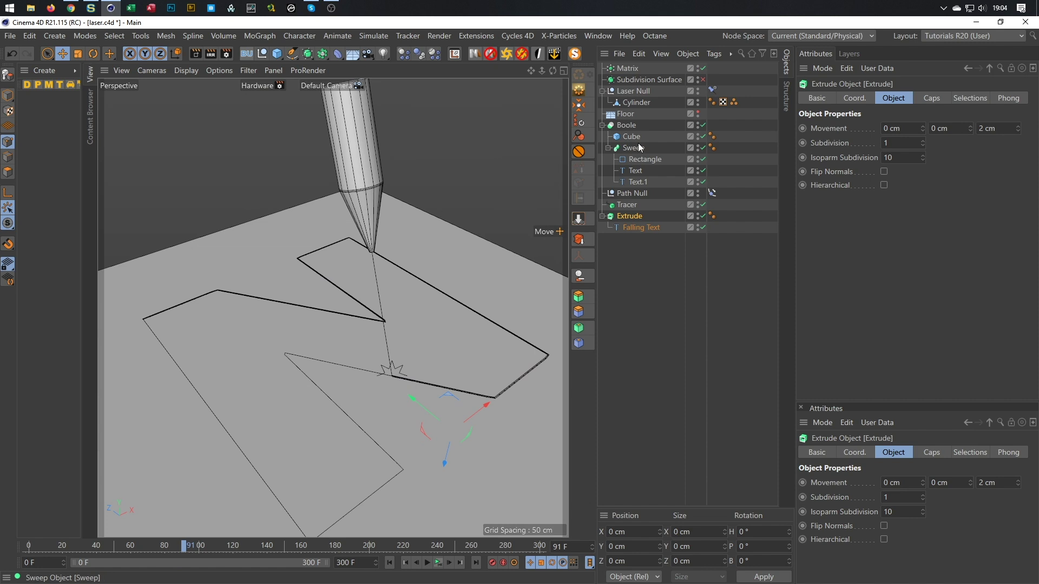
- Collapse the Boole's hierarchy and hide the Boole in the viewport to expose the extruded letter N
left_click(602, 125)
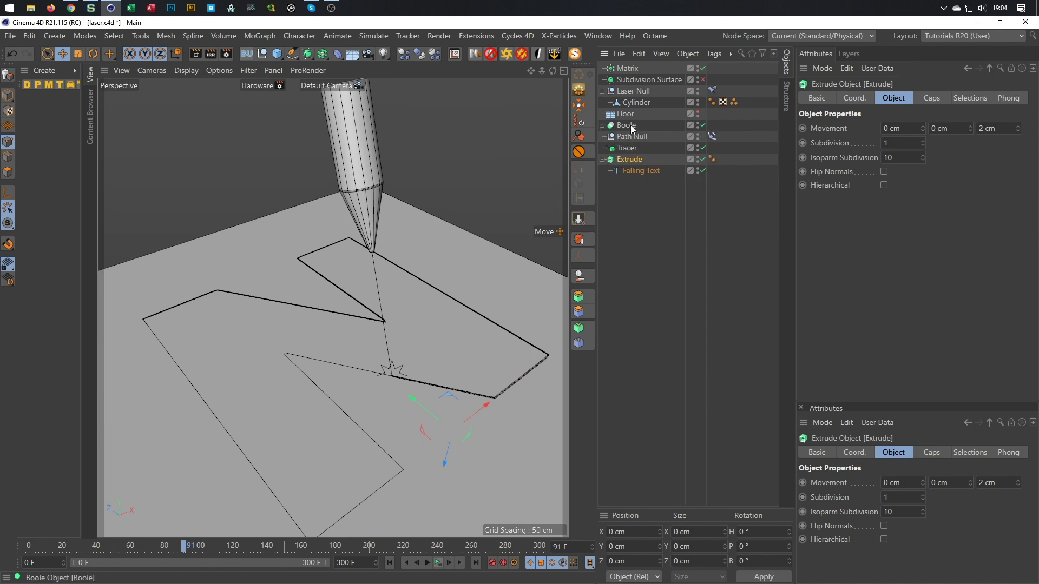
left_click(698, 124)
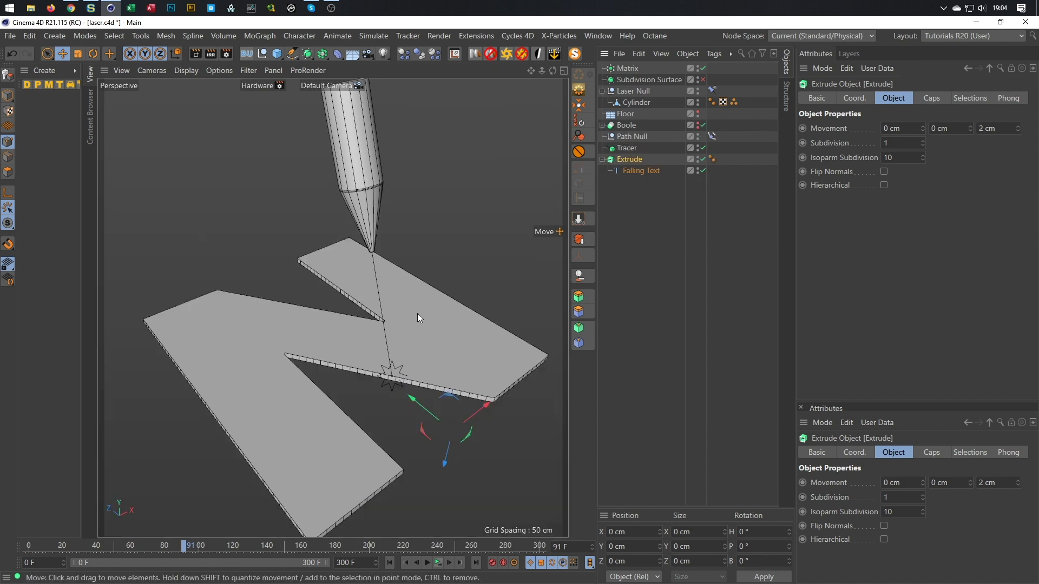
middle_click_drag(417, 313, 404, 292, "alt")
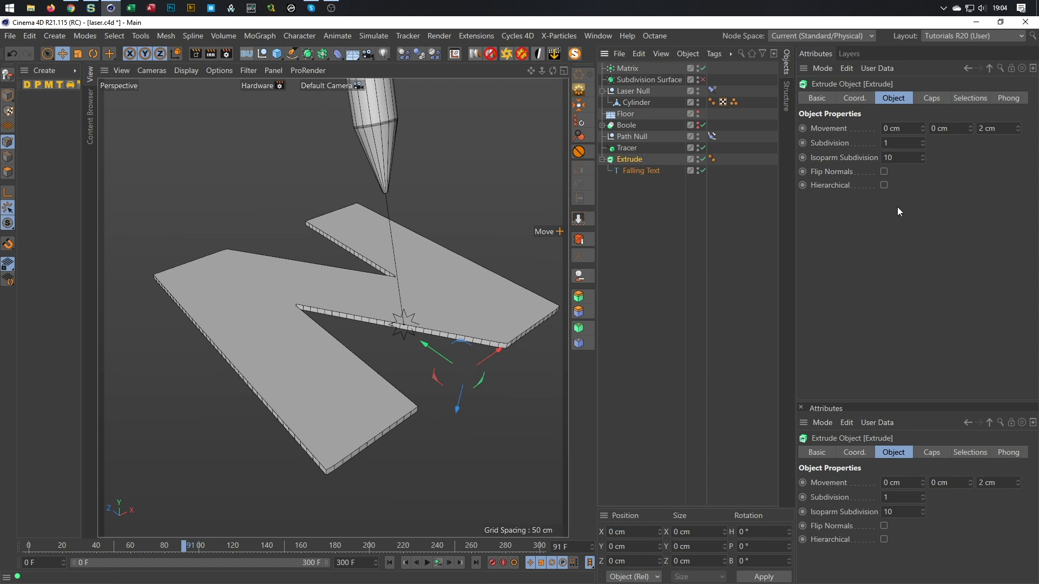
- Set the bevel size on the Extrude's caps to 0.1 cm and inspect the letter's edges
left_click(932, 99)
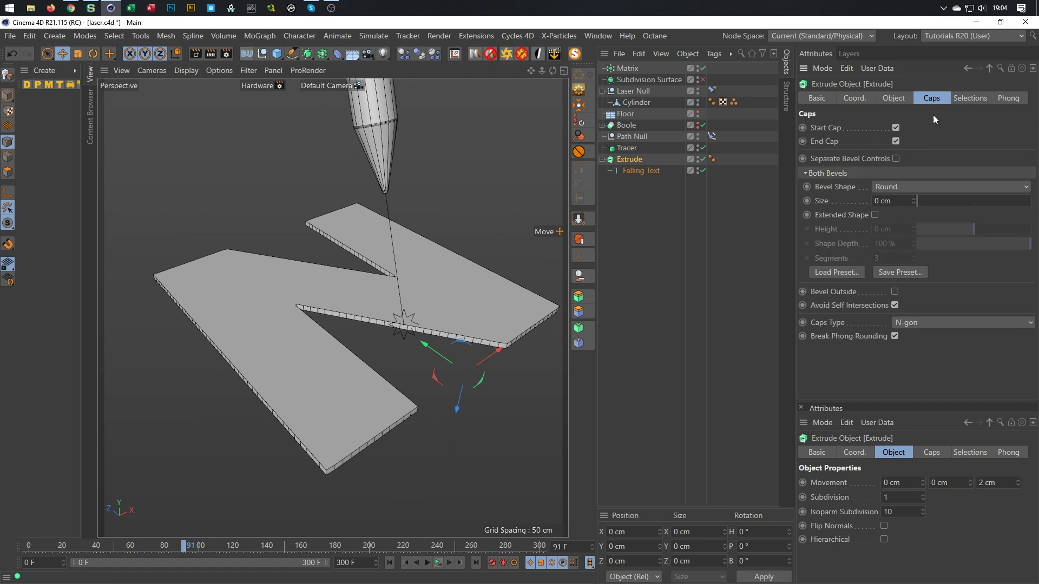
left_click(902, 201)
type("0.1")
key("Return")
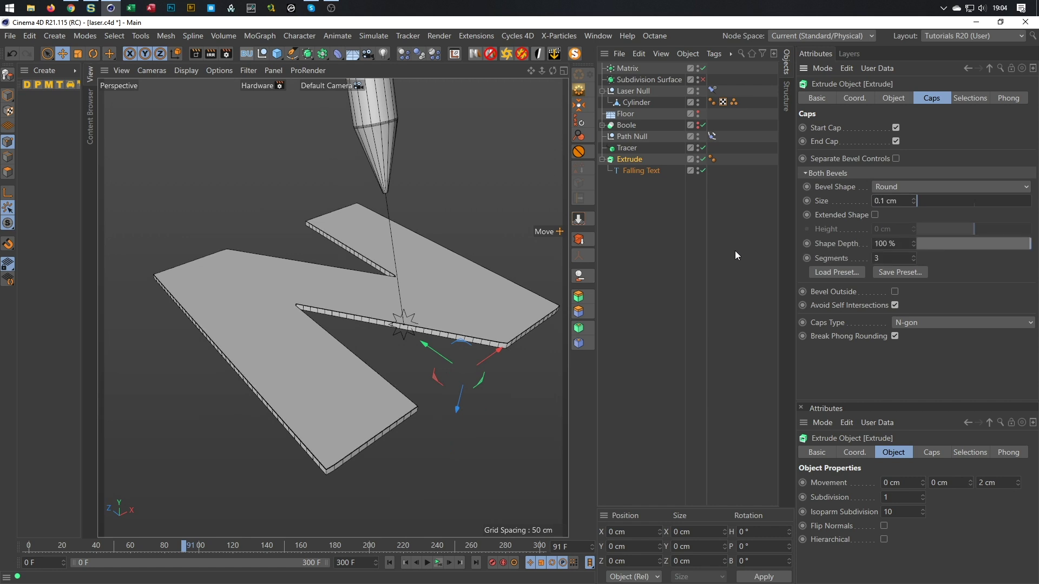
scroll(387, 438, "up", 8)
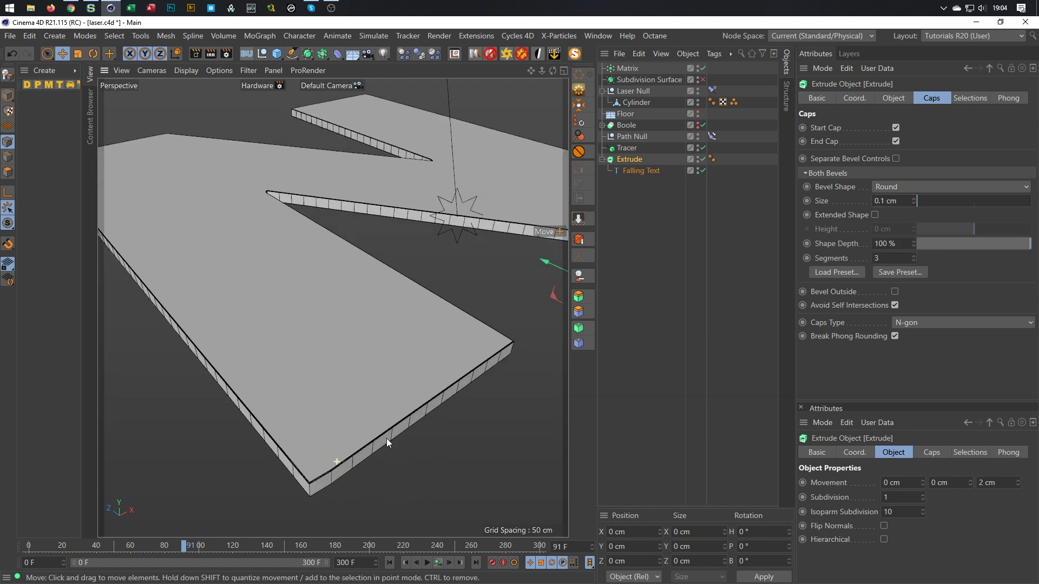
scroll(413, 434, "down", 6)
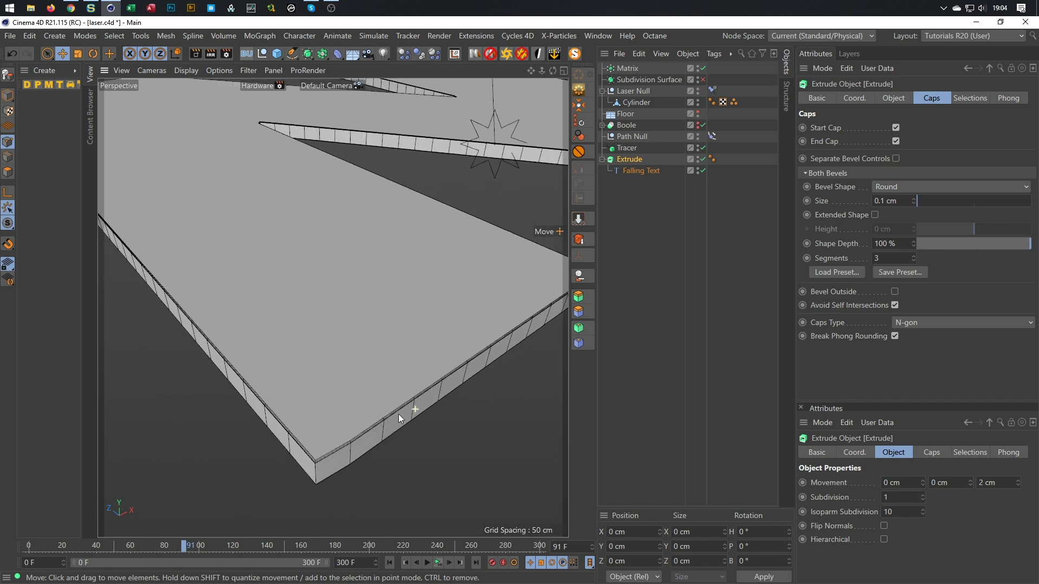
scroll(537, 290, "down", 5)
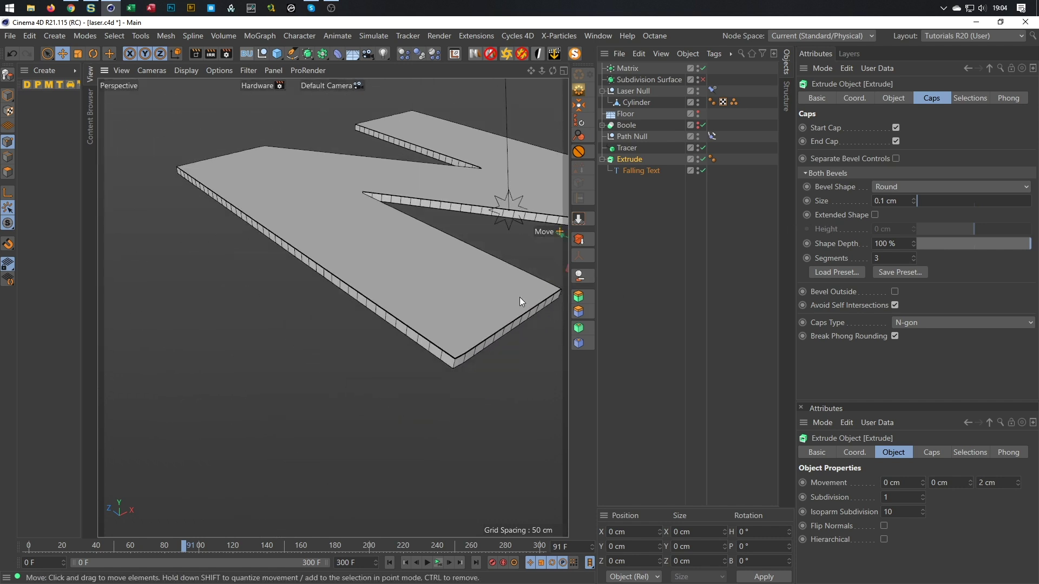
- Set the Extrude's cap bevel size to 0.2 cm and inspect the letter's edges
left_click_drag(519, 297, 409, 349, "alt")
left_click(888, 200)
type("0.2")
key("Return")
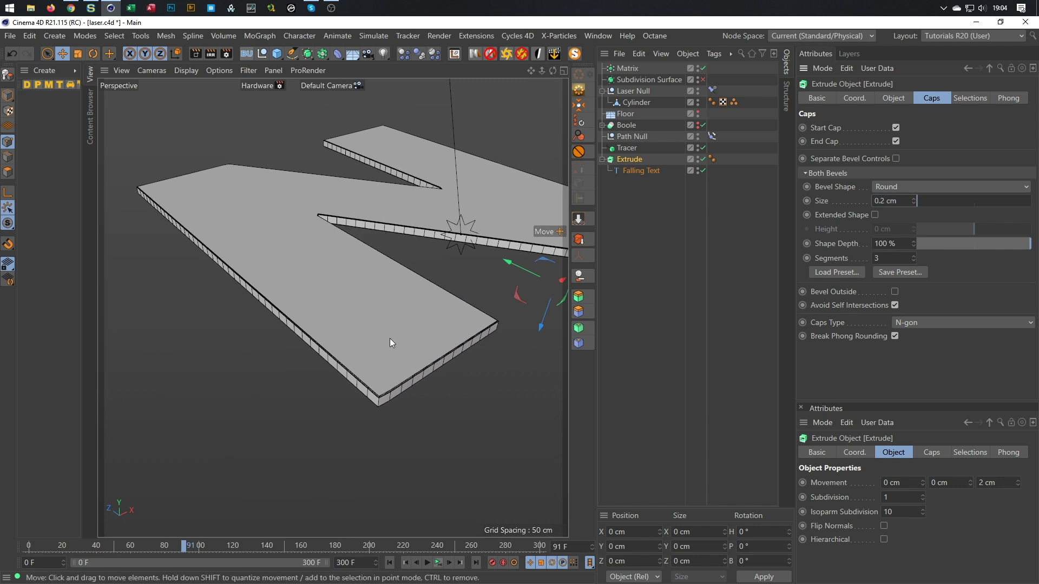
scroll(431, 377, "up", 8)
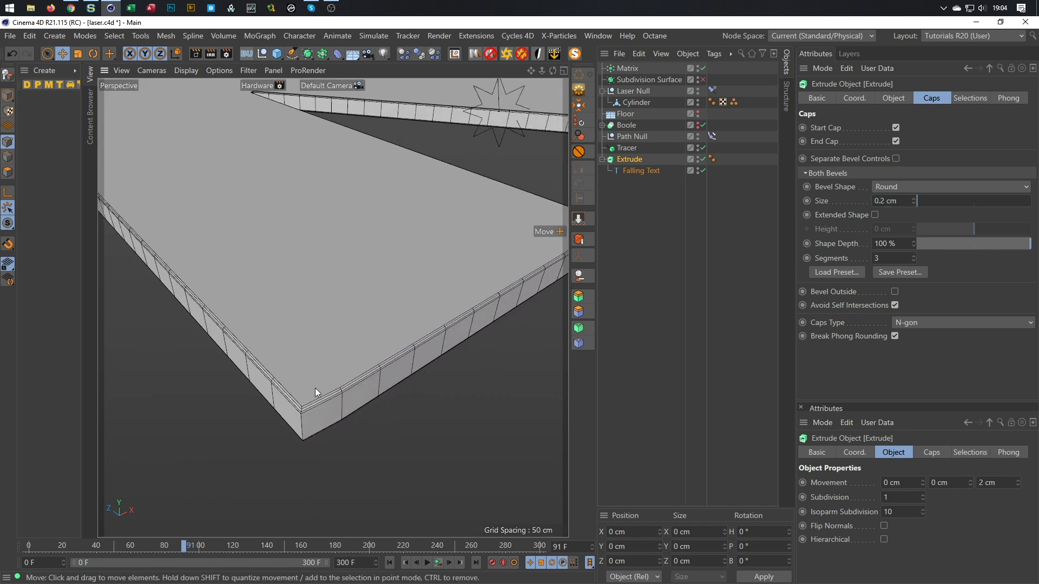
scroll(336, 346, "down", 6)
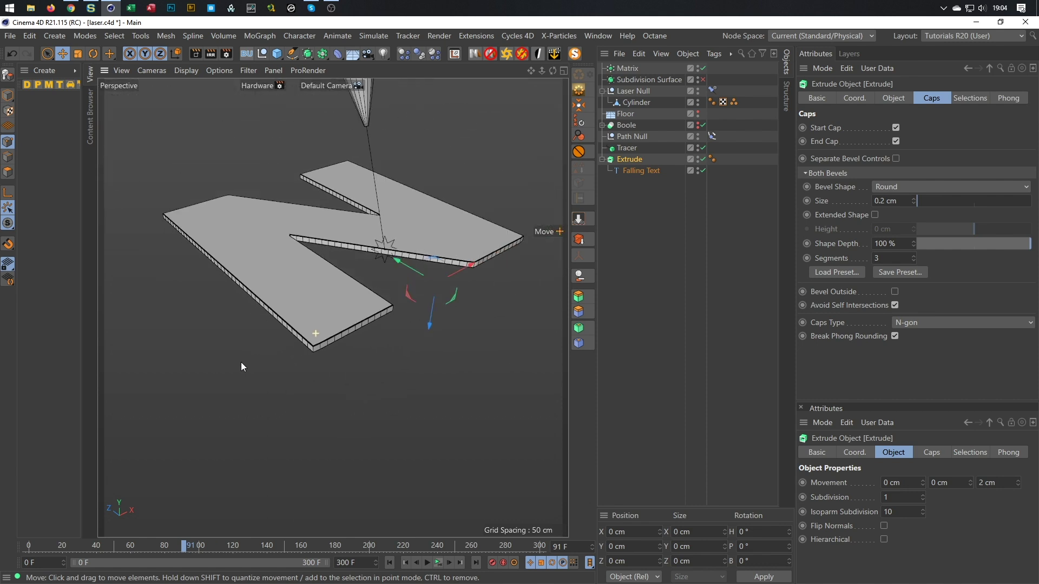
left_click_drag(343, 375, 335, 350, "alt")
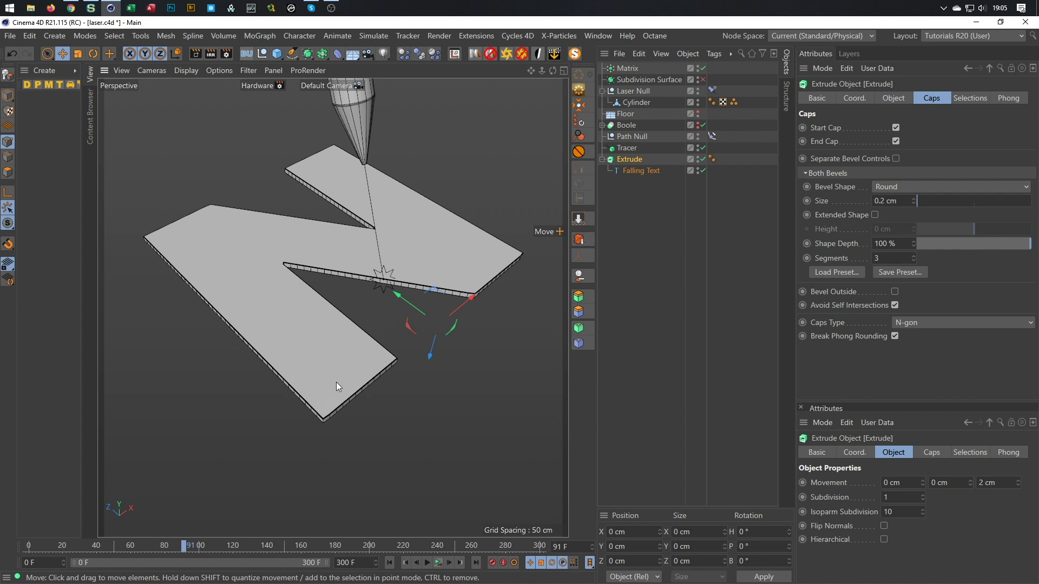
mouse_move(346, 256)
left_mouse_down("alt")
mouse_move(368, 261)
mouse_move(379, 336)
mouse_move(343, 268)
mouse_move(358, 284)
mouse_move(333, 294)
mouse_move(321, 264)
mouse_move(353, 265)
left_mouse_up("alt")
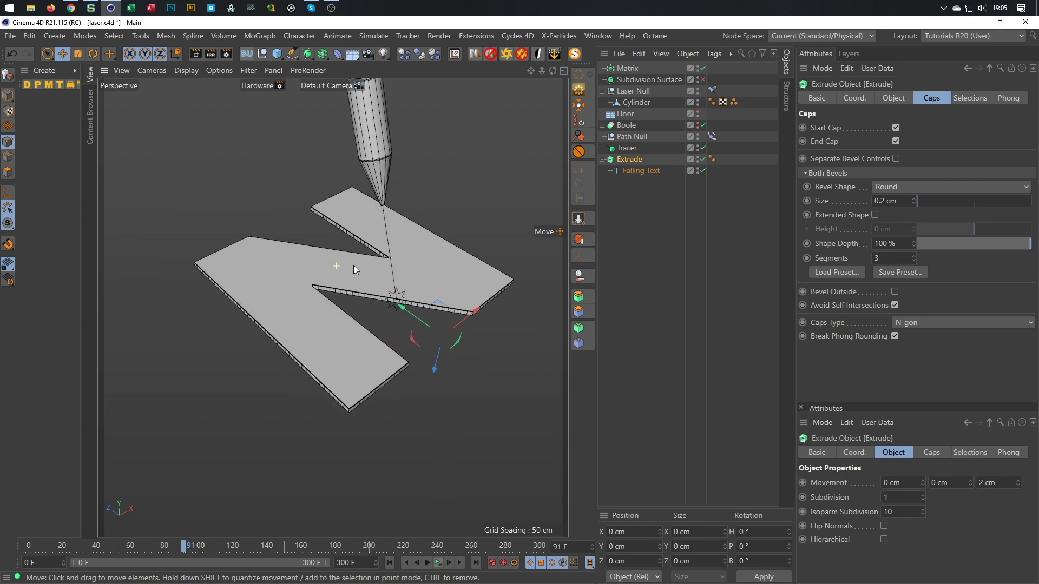
scroll(333, 275, "up", 3)
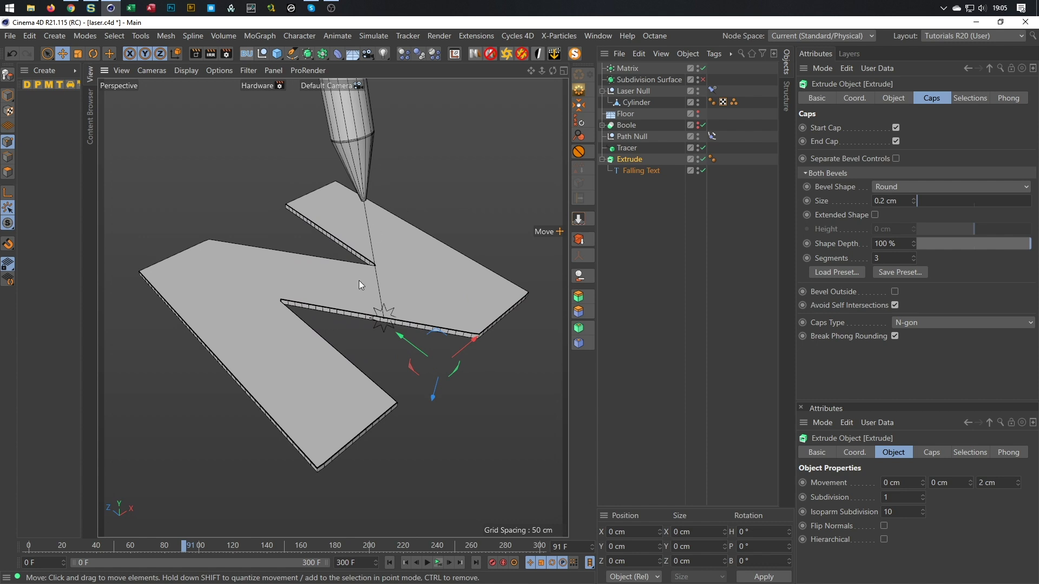
scroll(359, 280, "down", 1)
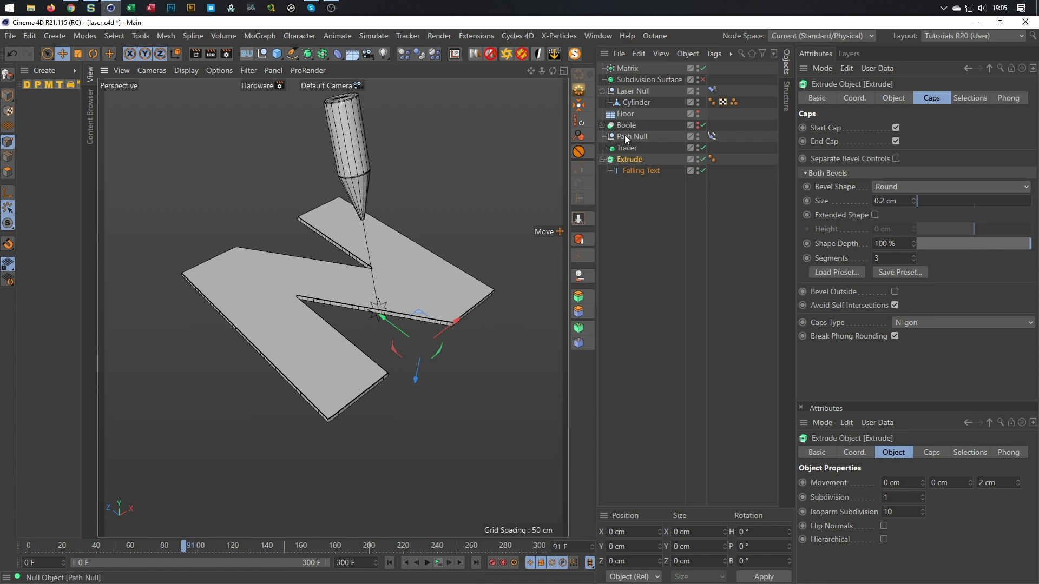
- Hide the Extrude in the viewport, make the Boole visible again and check the objects in its hierarchy
left_click(698, 157)
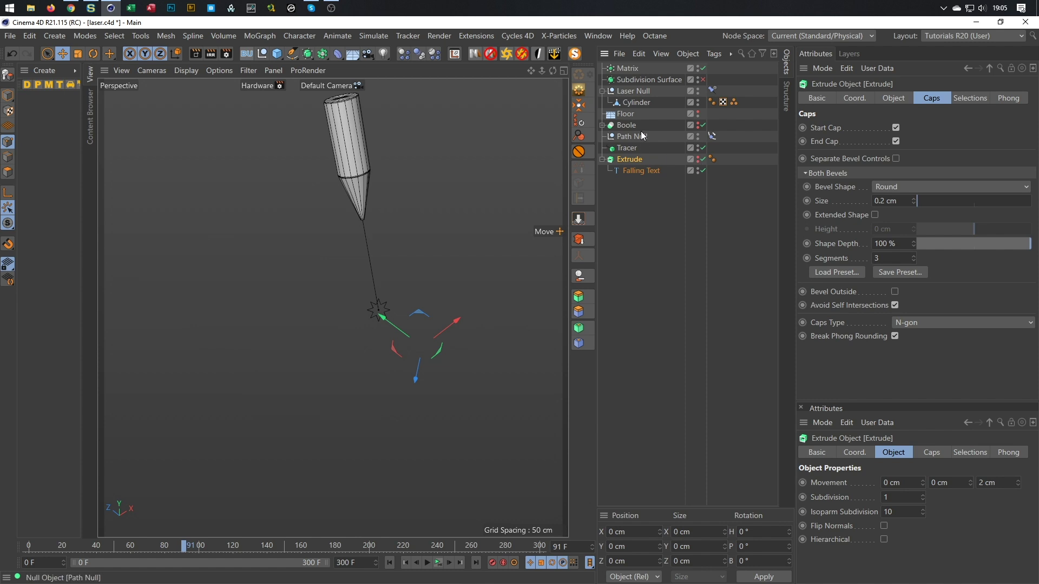
left_click(697, 127)
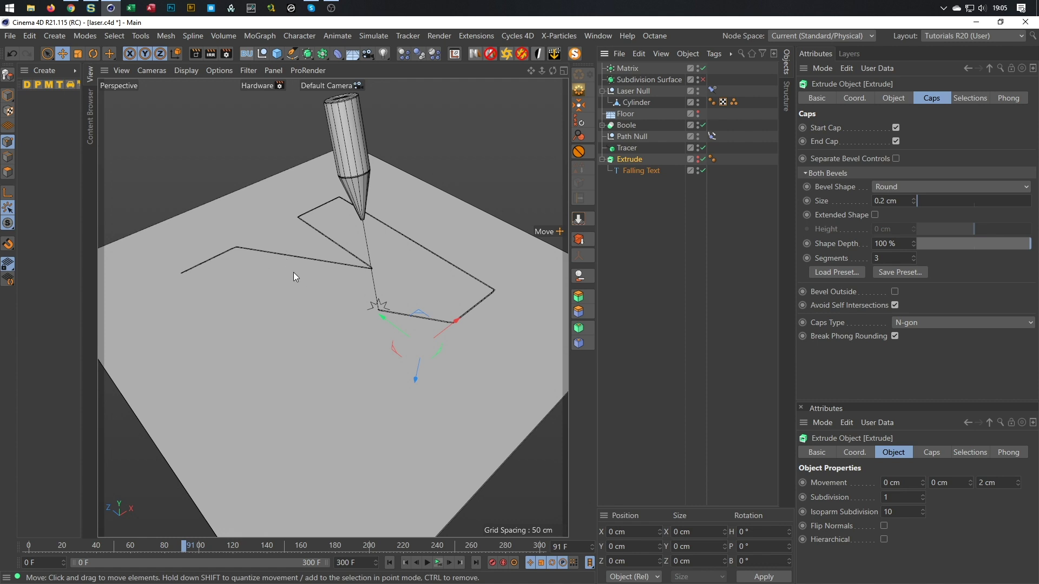
left_click(603, 125)
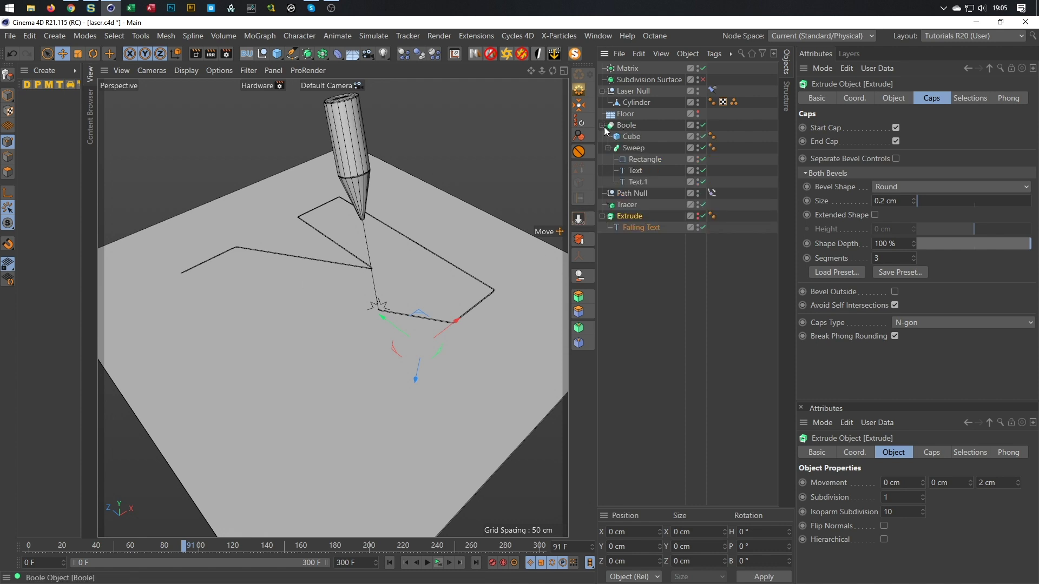
left_click(602, 125)
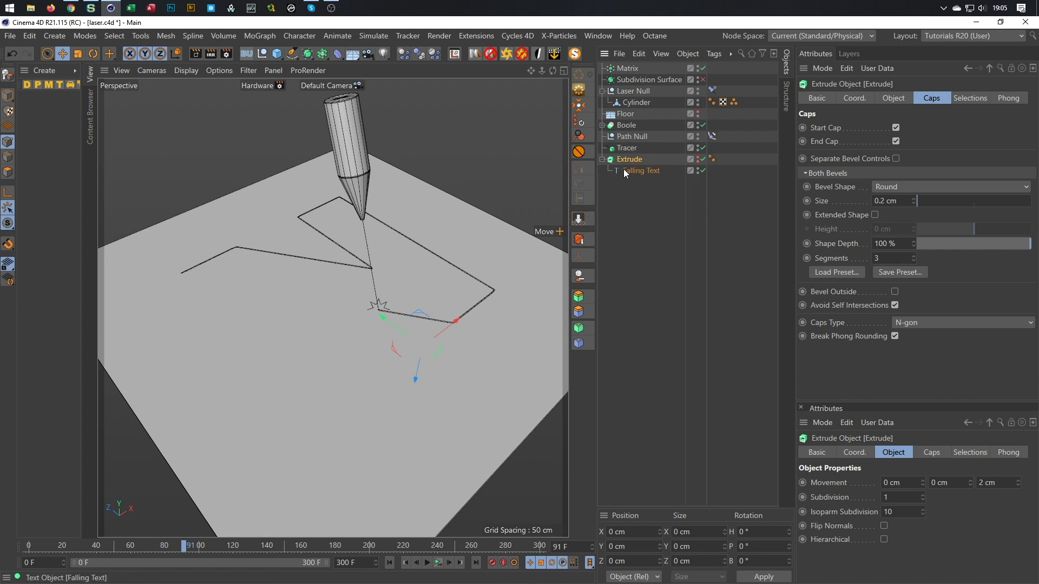
- Hide the original Boole, duplicate it at the end of the object list, and make the expanded copy visible
left_click(627, 126)
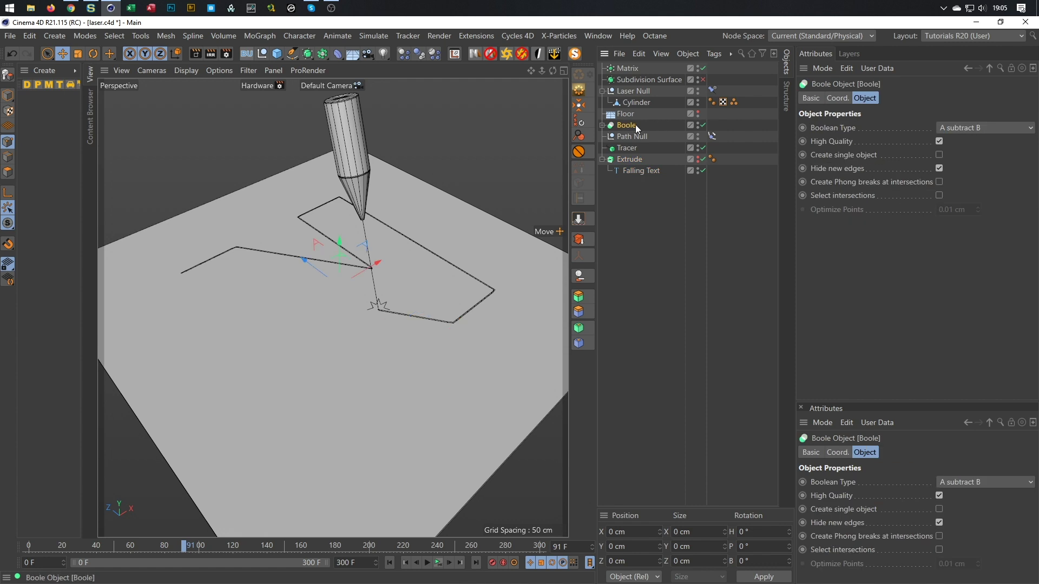
double_click(698, 124, "alt")
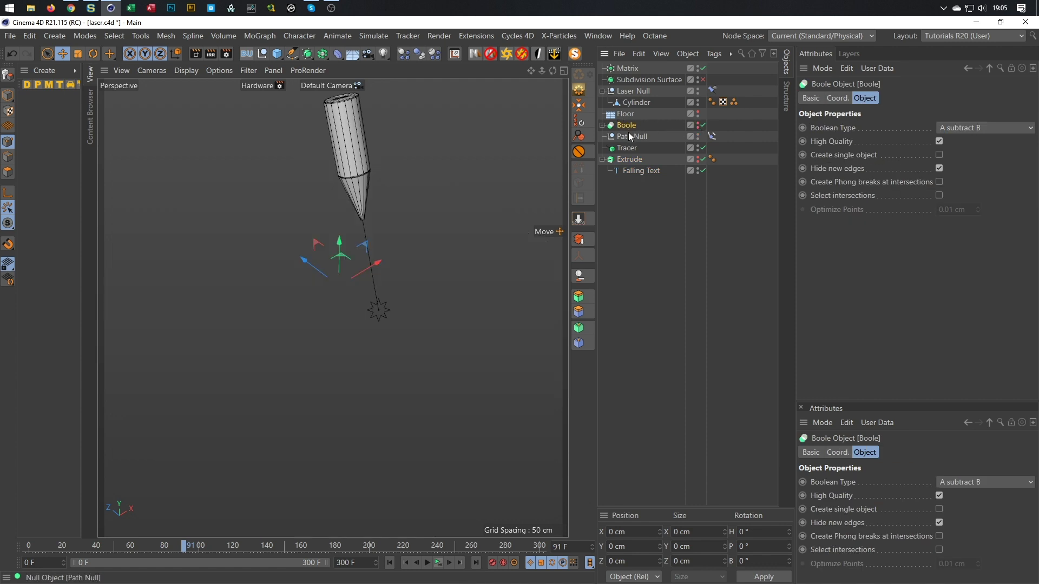
left_click_drag(643, 223, 629, 228, "ctrl")
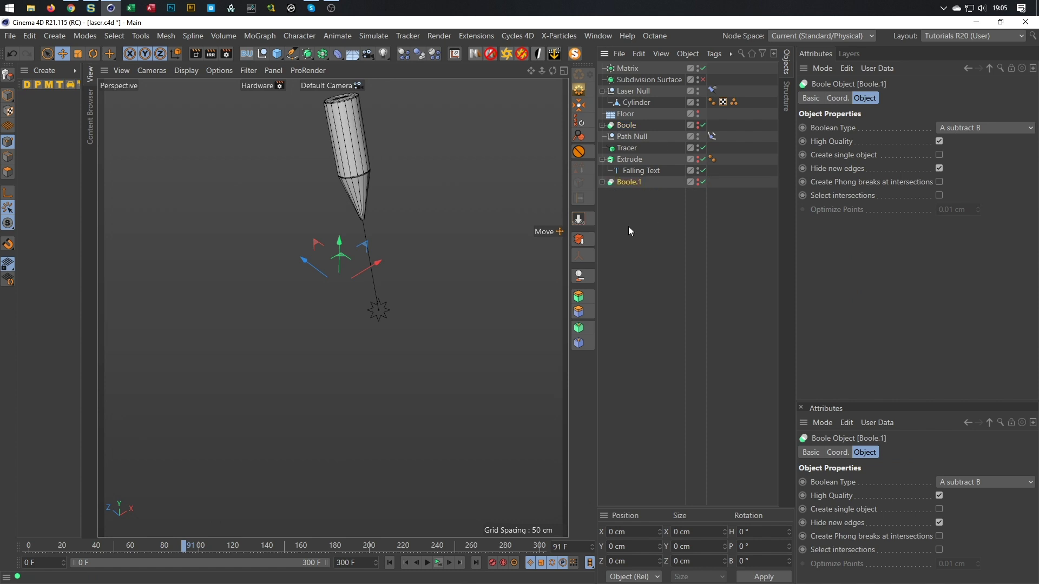
left_click(602, 182)
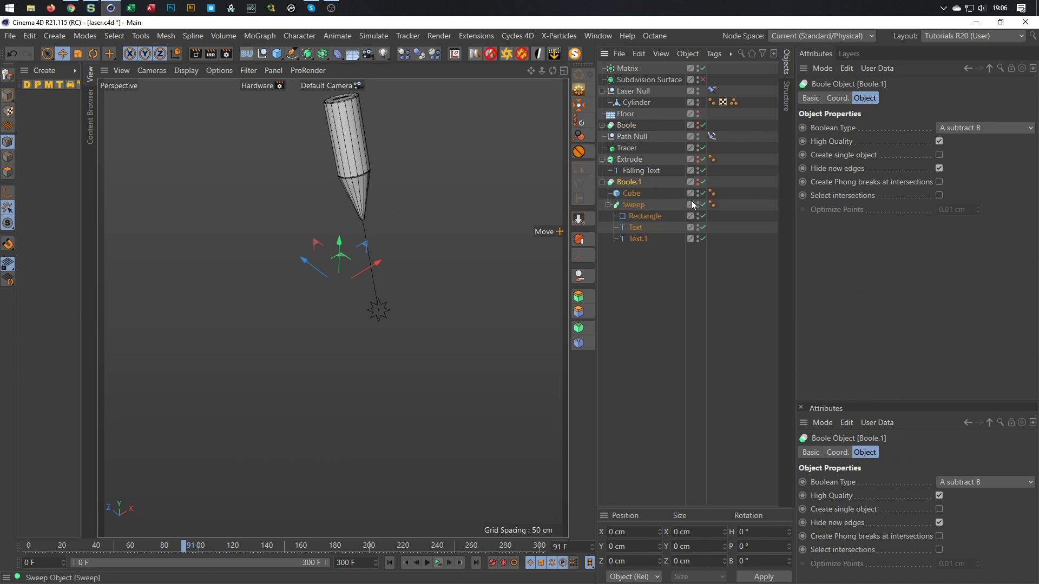
left_click(697, 180)
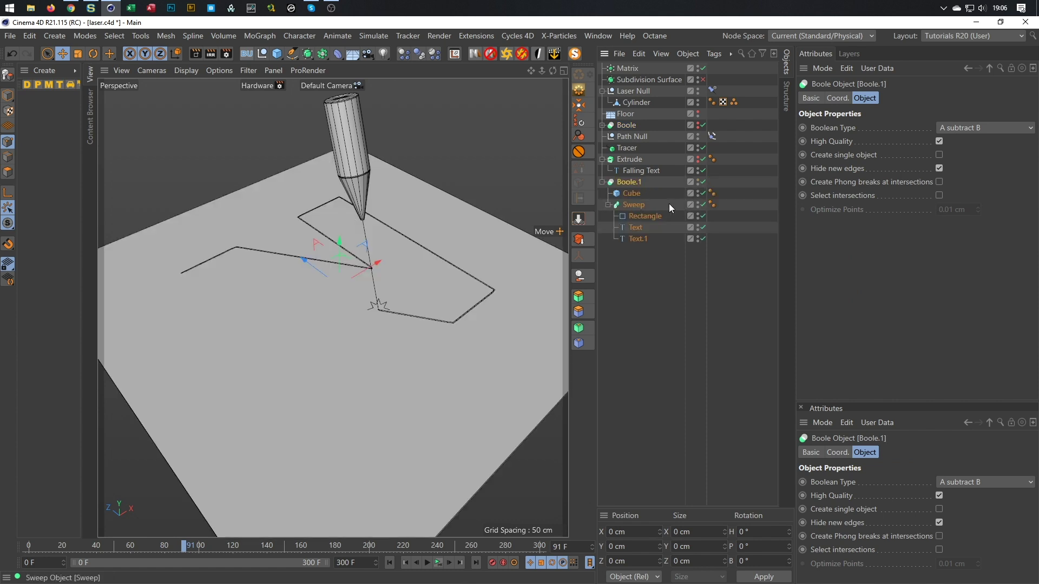
- Delete the Sweep and both Text splines from the duplicate Boole, keeping only the Cube inside it
left_click(630, 205)
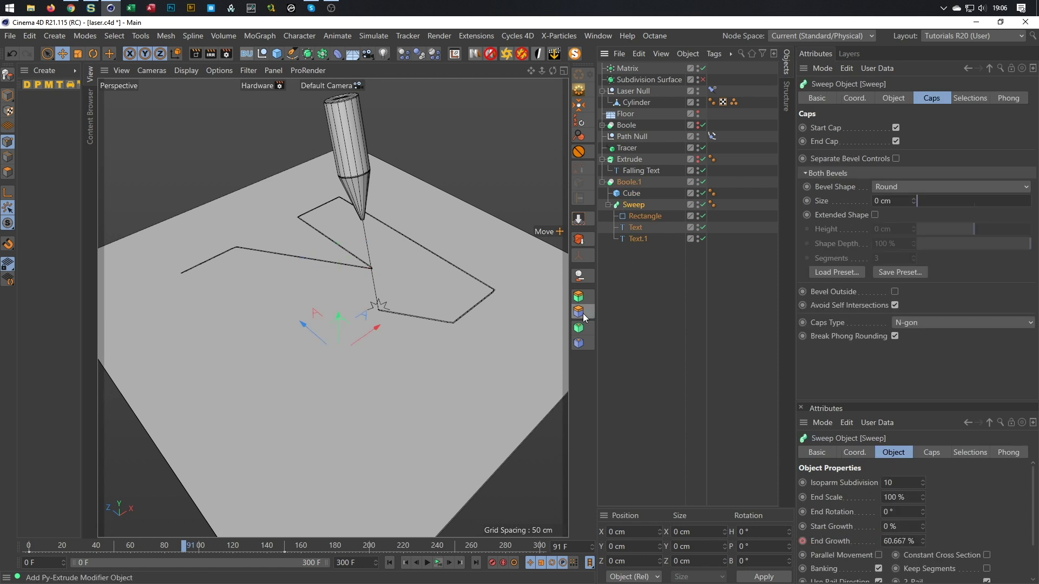
left_click(635, 227)
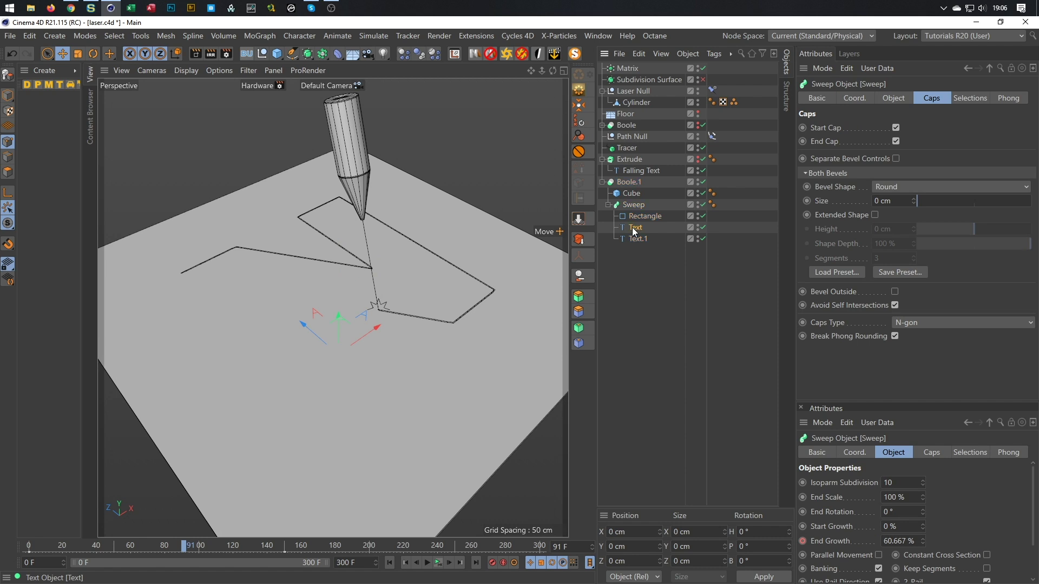
left_click_drag(635, 228, 631, 204)
left_click(633, 216)
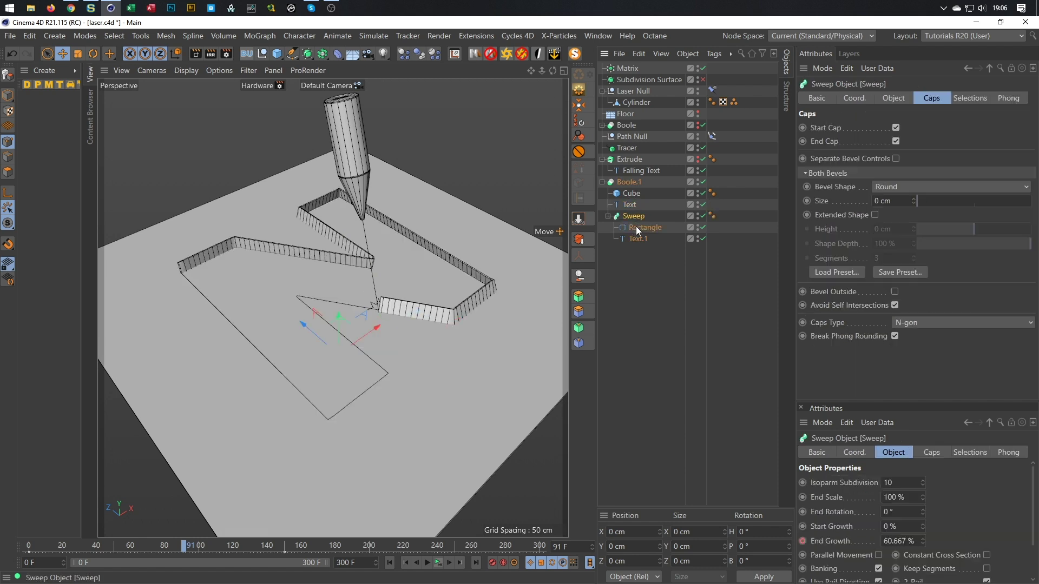
key("Delete")
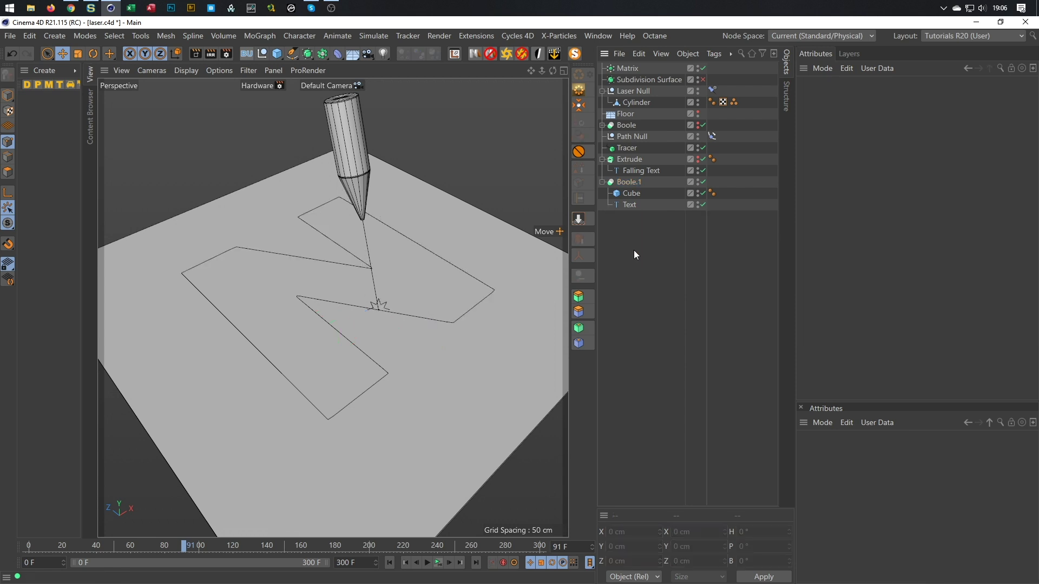
left_click(631, 206)
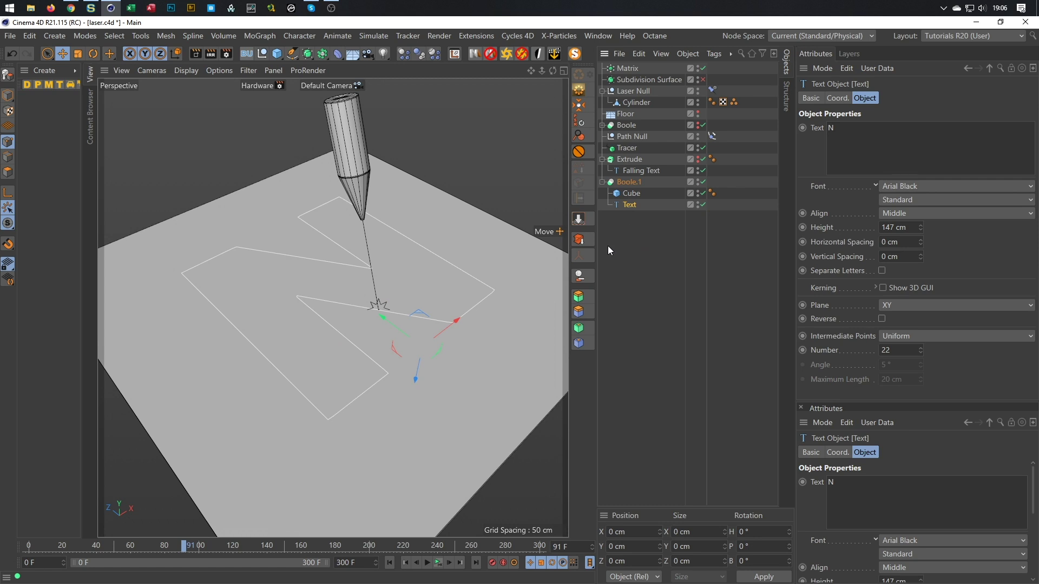
key("Delete")
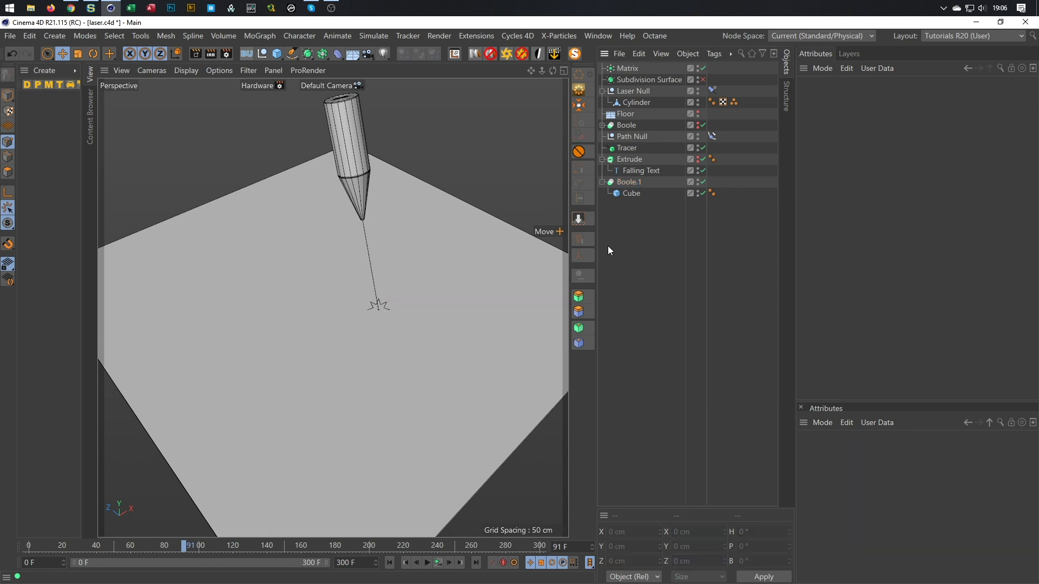
- Rename the Extrude object as Falling Text
double_click(626, 160)
type("Fallin")
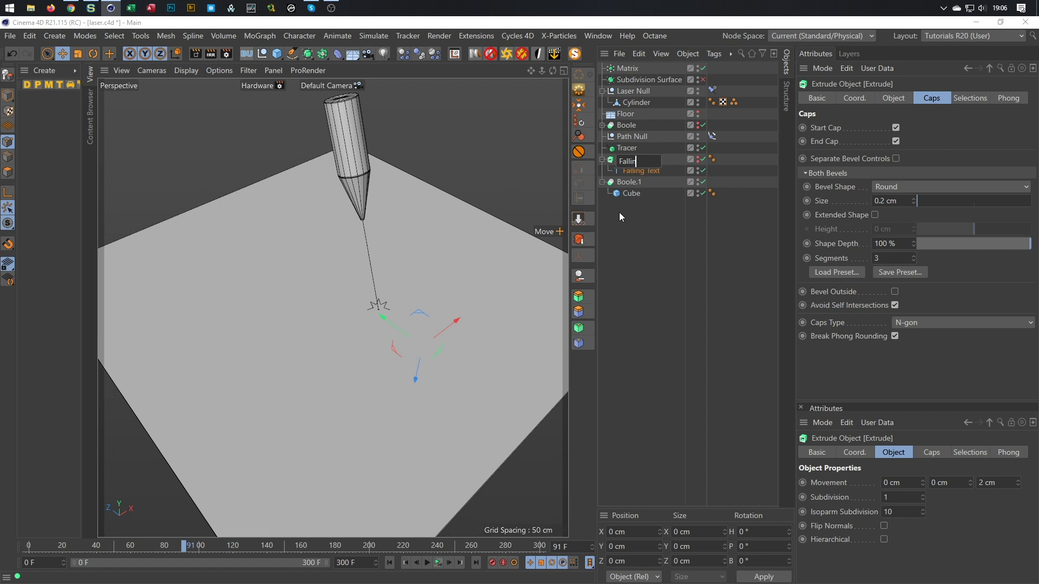
type("g Text")
key("Return")
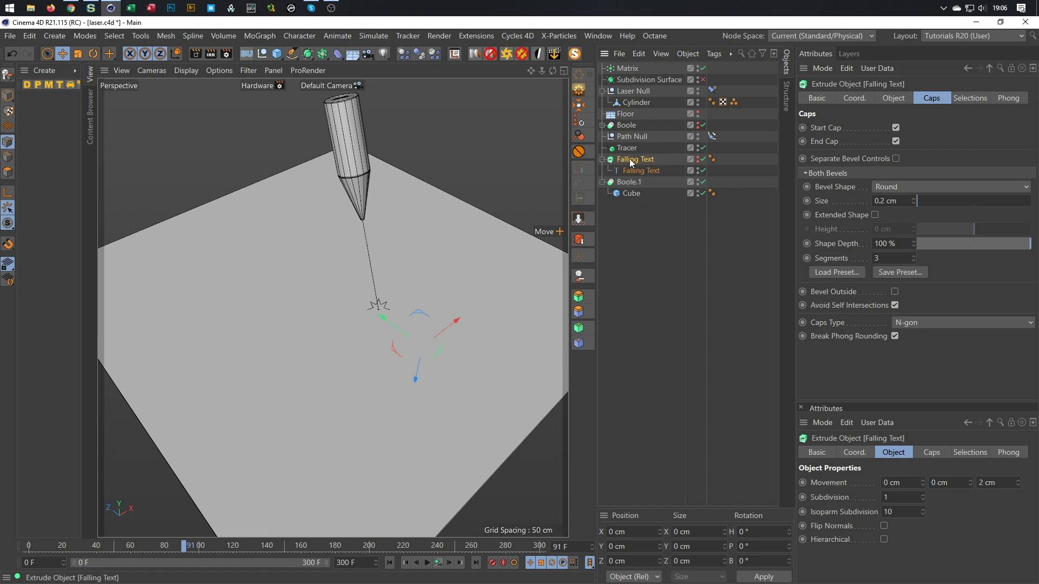
- Copy the Falling Text extrude into the duplicate Boole beneath the Cube and inspect the letter-shaped cutout
left_click_drag(635, 162, 628, 199)
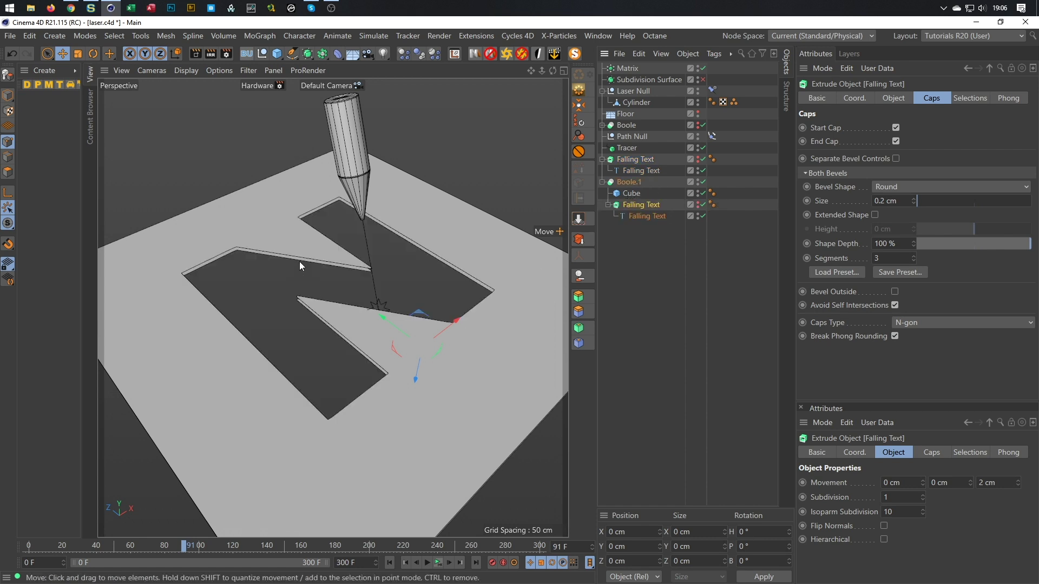
scroll(299, 261, "up", 4)
left_click_drag(310, 259, 333, 317, "alt")
scroll(352, 311, "up", 5)
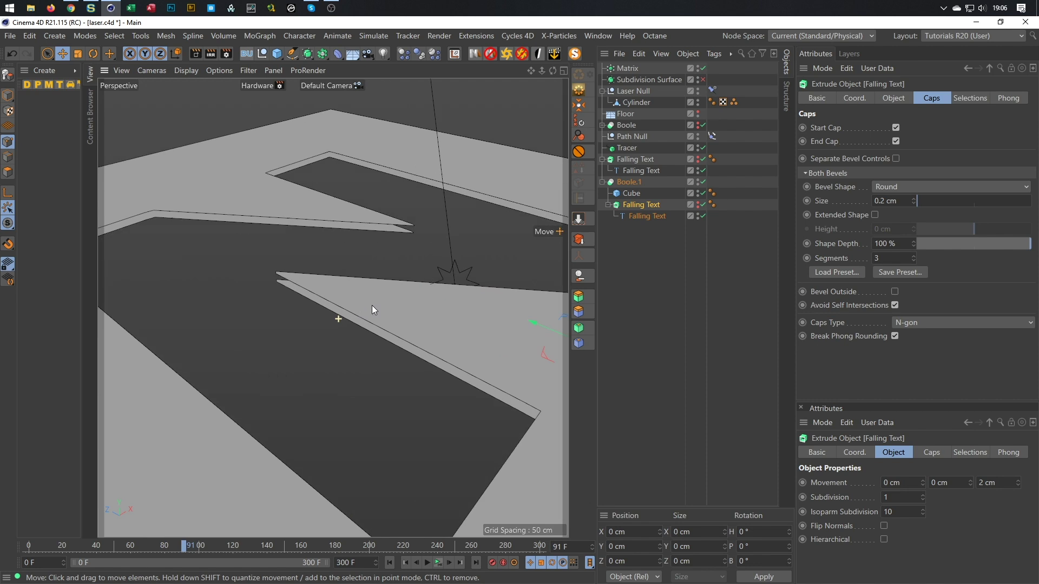
scroll(353, 315, "down", 1)
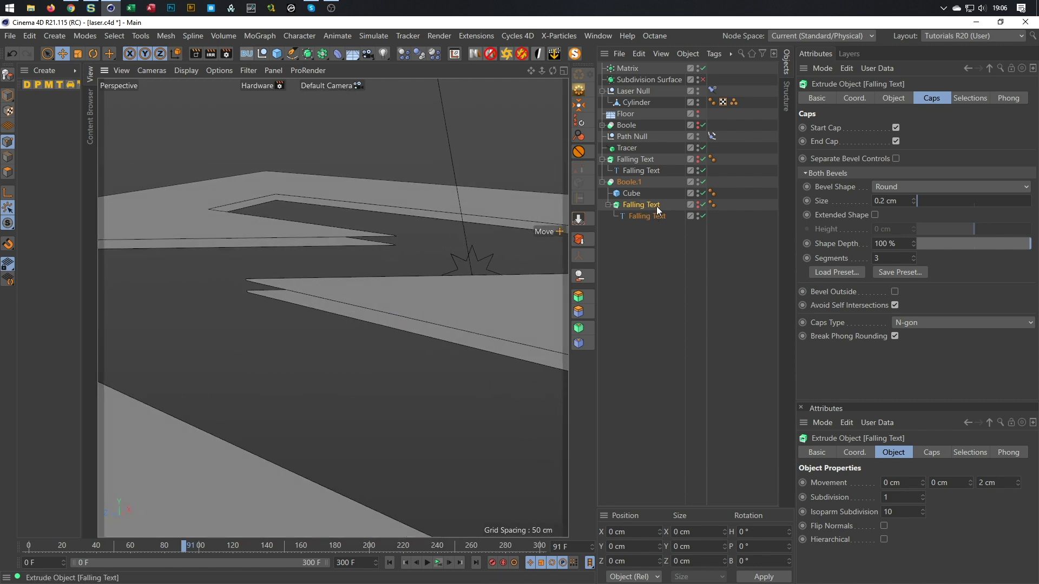
- Make the Falling Text copy inside the duplicate Boole visible and inspect the cutout's inner walls
left_click(697, 206, "alt")
left_click_drag(447, 306, 459, 280, "alt")
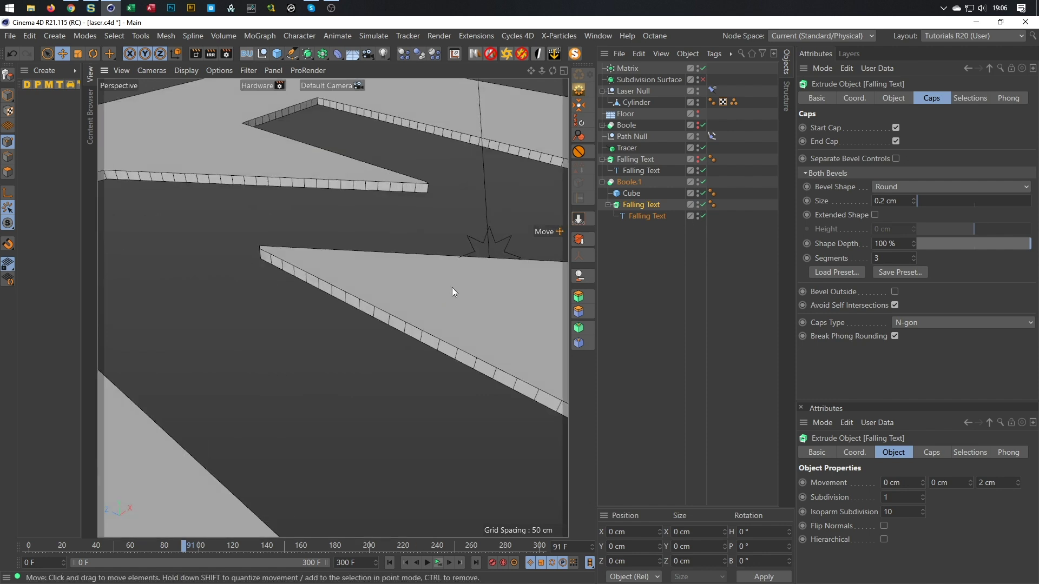
left_click_drag(433, 335, 458, 301, "alt")
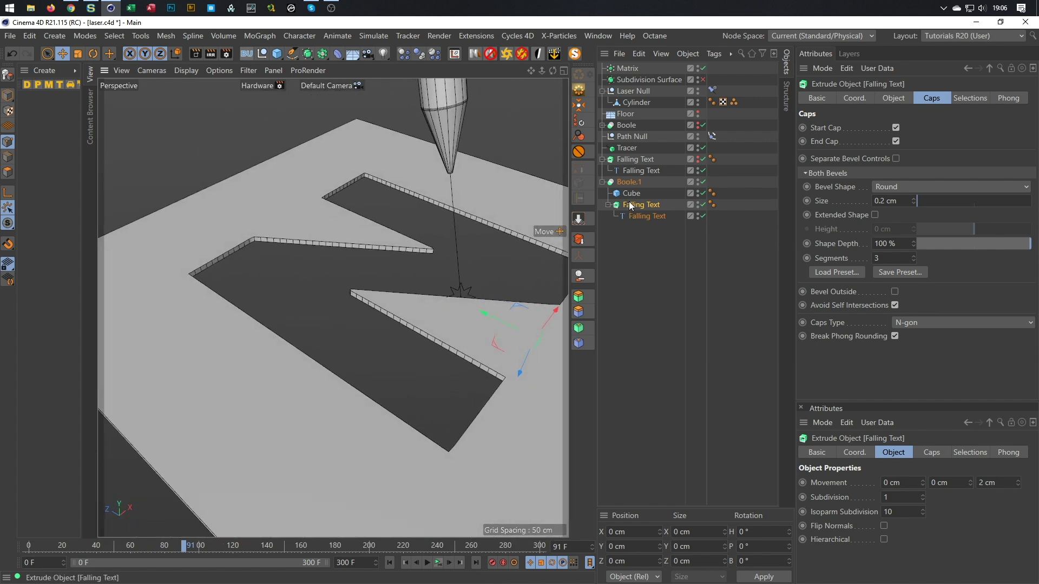
- Enable Create single object on the duplicate Boole, then group it under a new null and expand the group
left_click(606, 183)
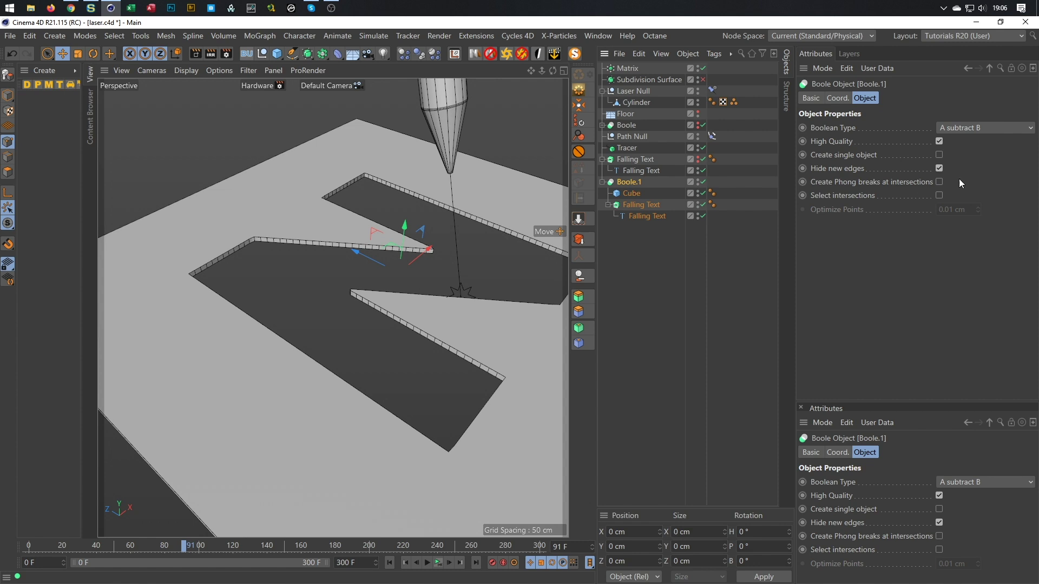
left_click(939, 155)
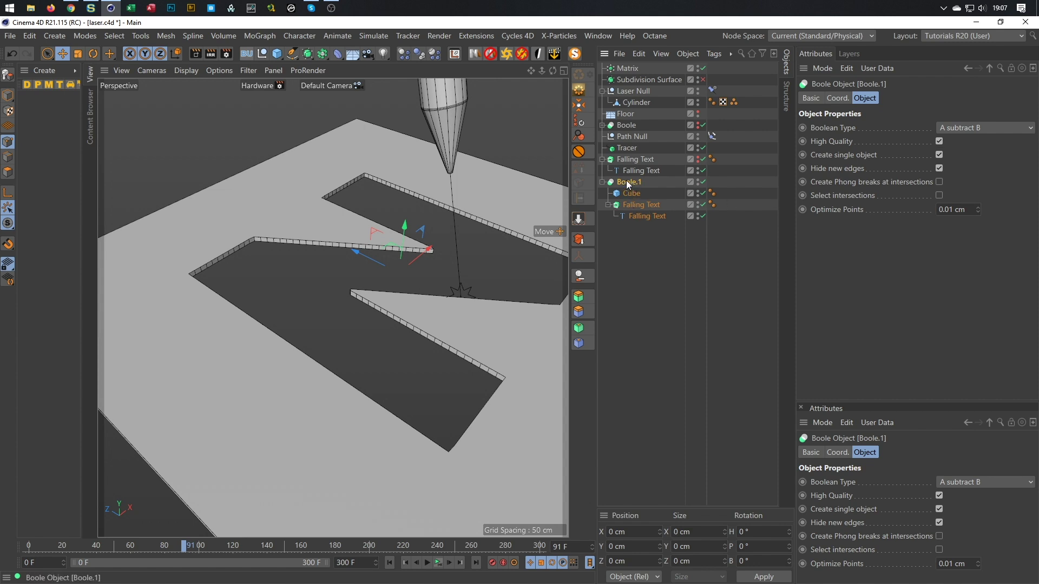
key("alt+g")
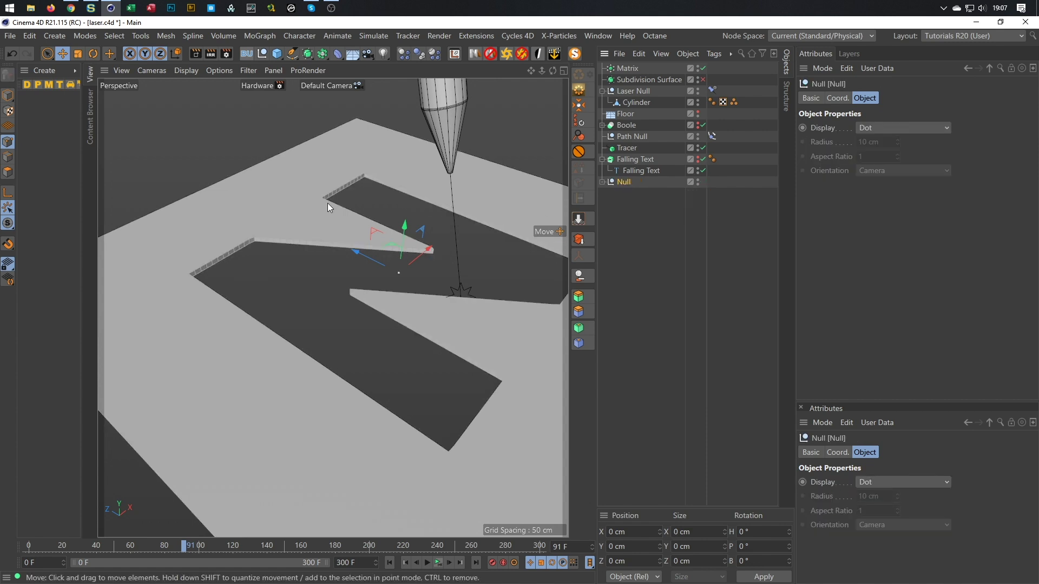
left_click(602, 182)
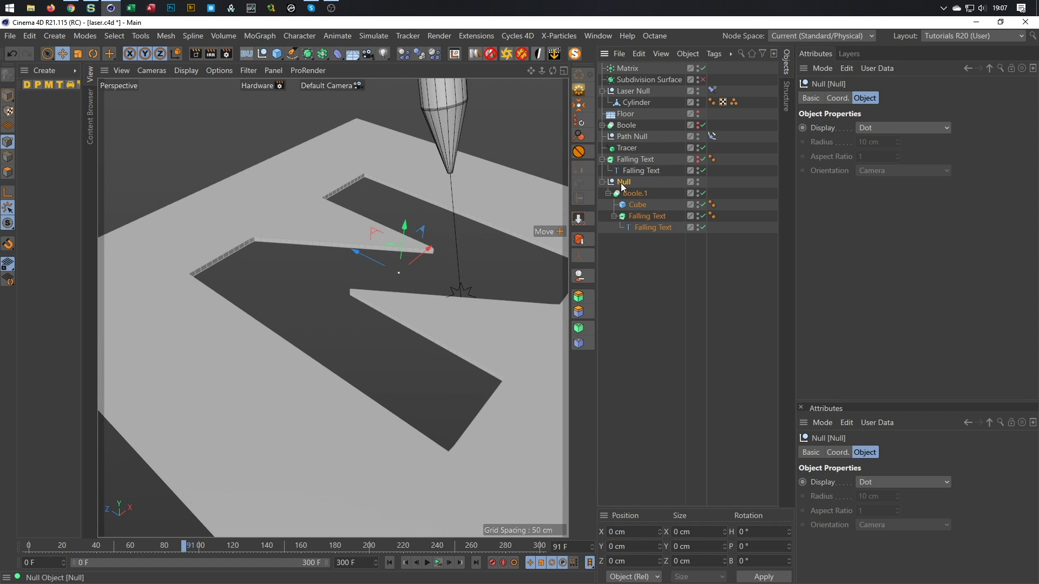
- Add a Bevel deformer and place it at the end of the object hierarchy, below the null group
left_click(336, 55)
left_click(470, 206)
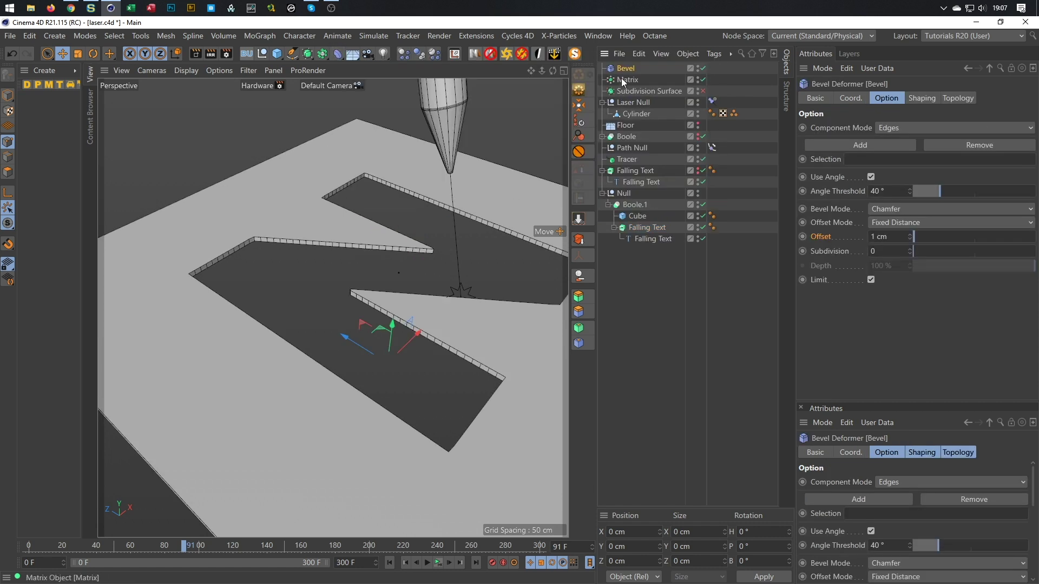
left_click_drag(625, 71, 663, 259)
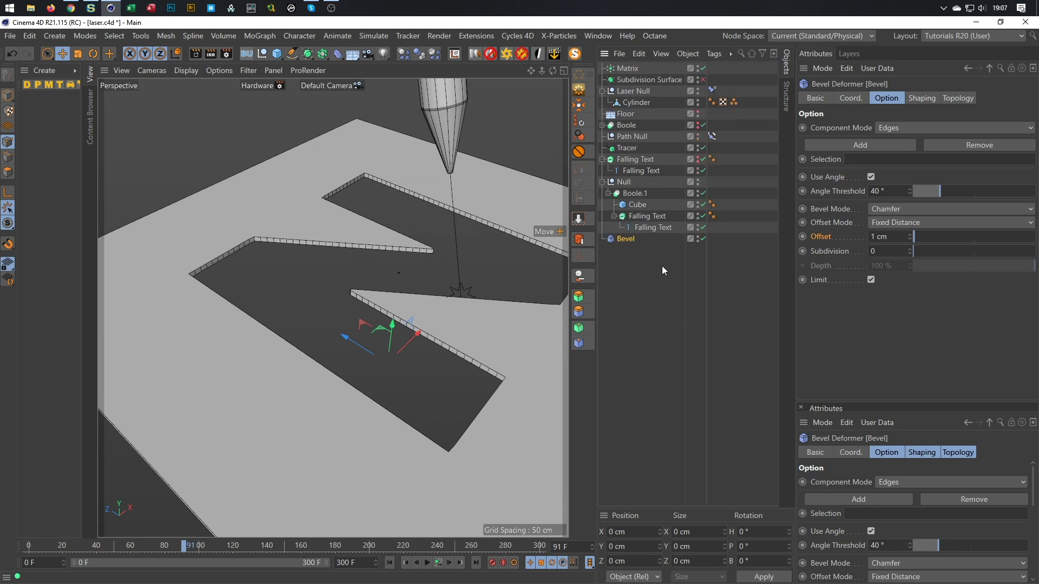
- Set the Bevel deformer's offset to 0.2 cm and its subdivision to 3
double_click(886, 236)
type(",2")
key("Return")
double_click(885, 253)
type("3")
key("Return")
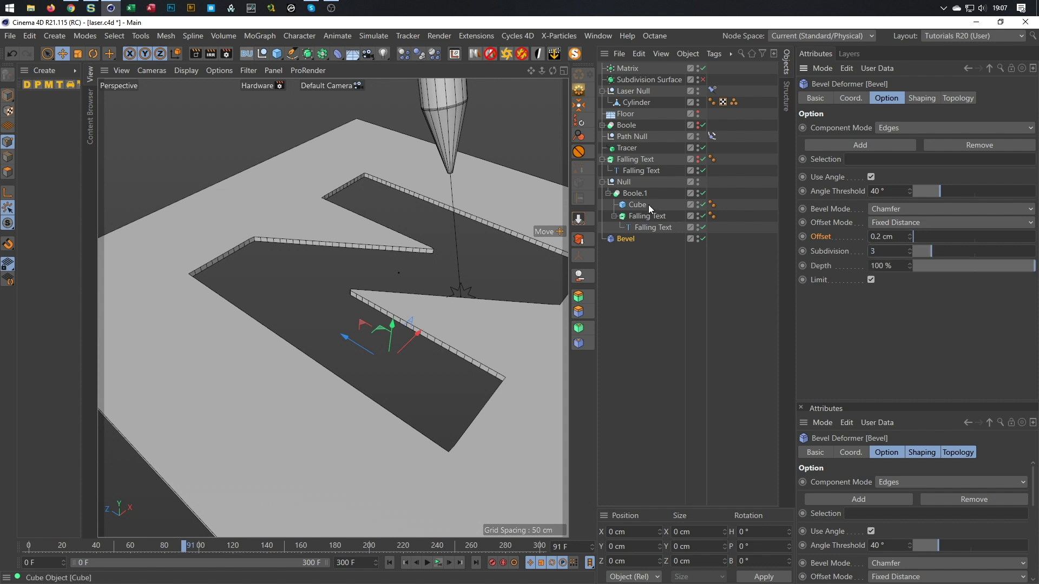
- Check the Falling Text extrude's cap bevel settings, then move the Bevel deformer into the null beside Boole.1
left_click(635, 160)
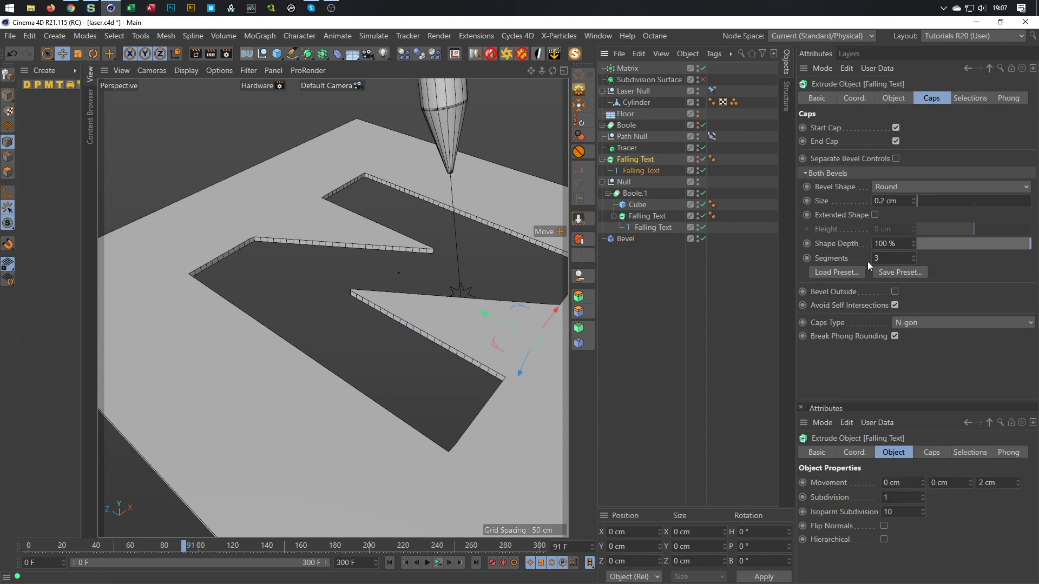
left_click(634, 242)
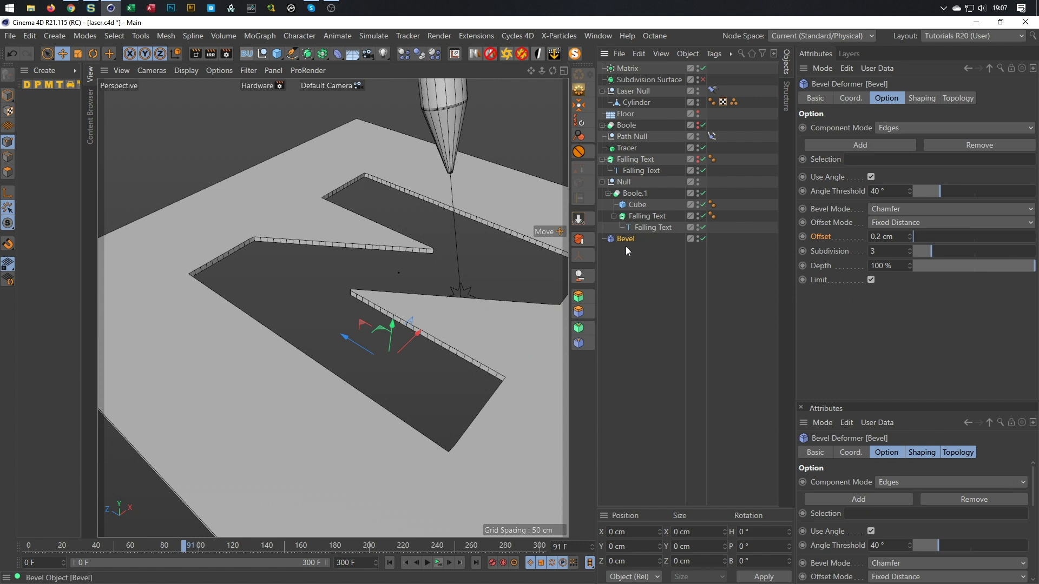
left_click_drag(628, 241, 627, 185)
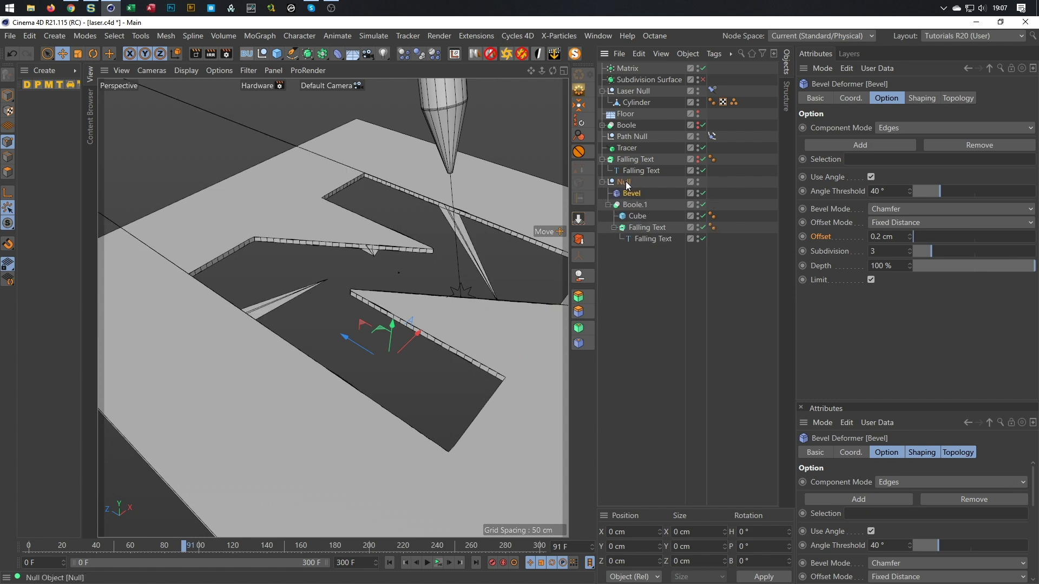
- Inspect the beveled edges around the N cutout and check the effect of the Bevel deformer's Limit option
scroll(374, 252, "up", 8)
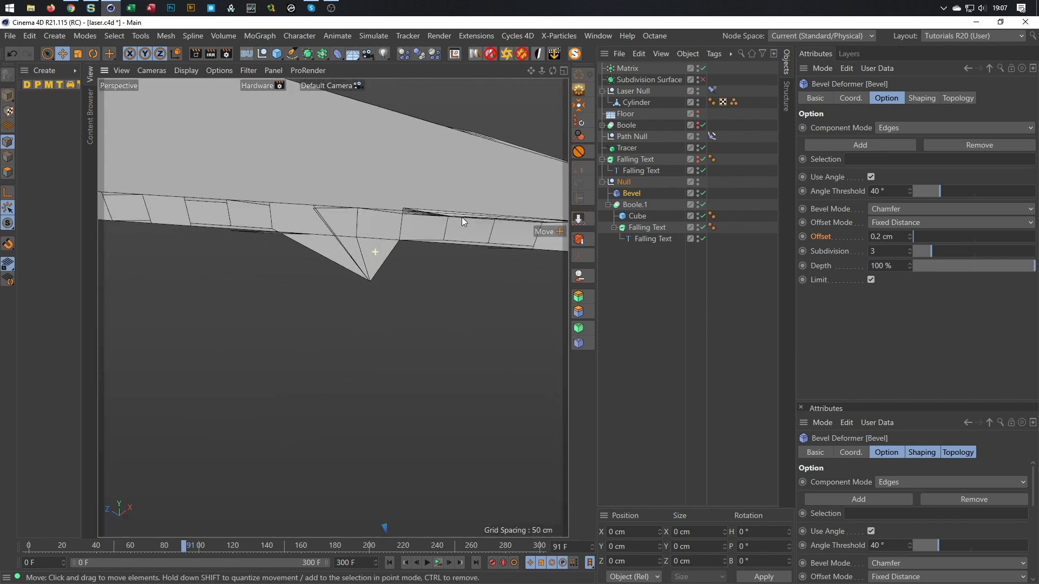
left_click_drag(474, 213, 307, 227, "alt")
left_click_drag(315, 262, 444, 255, "alt")
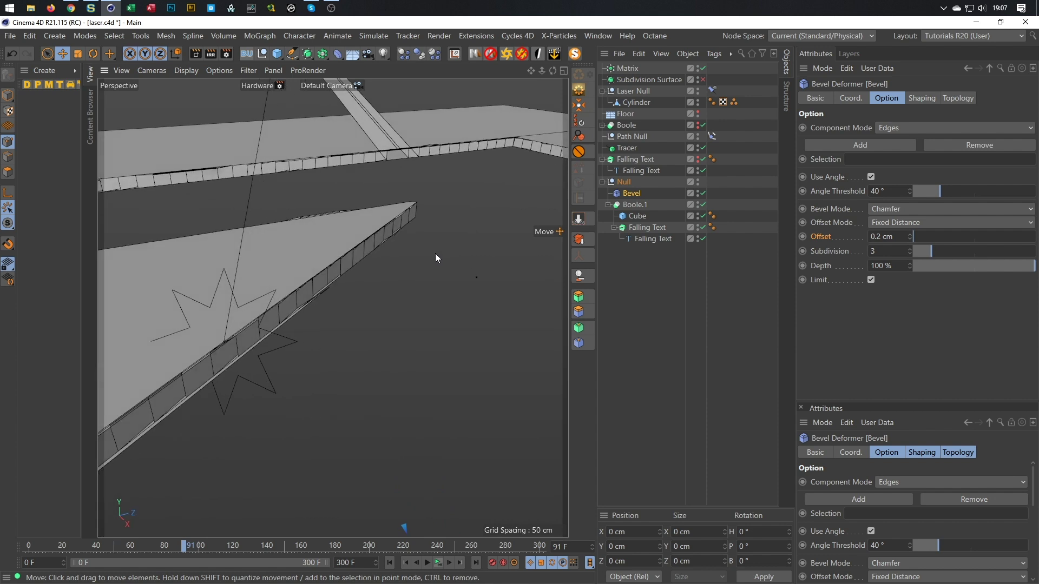
left_click_drag(376, 128, 603, 359, "alt")
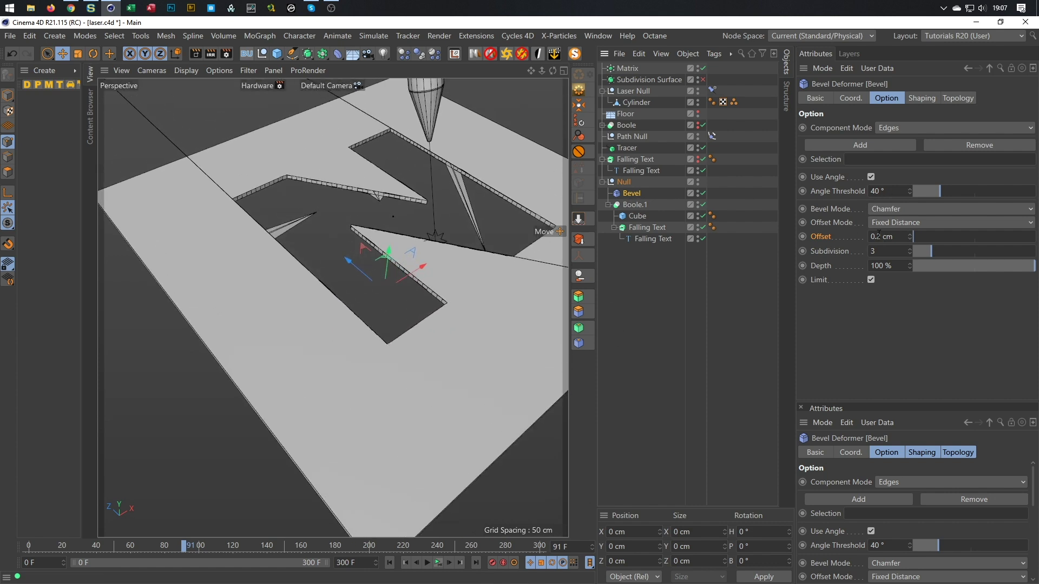
left_click(872, 279)
middle_click_drag(471, 280, 423, 332, "alt")
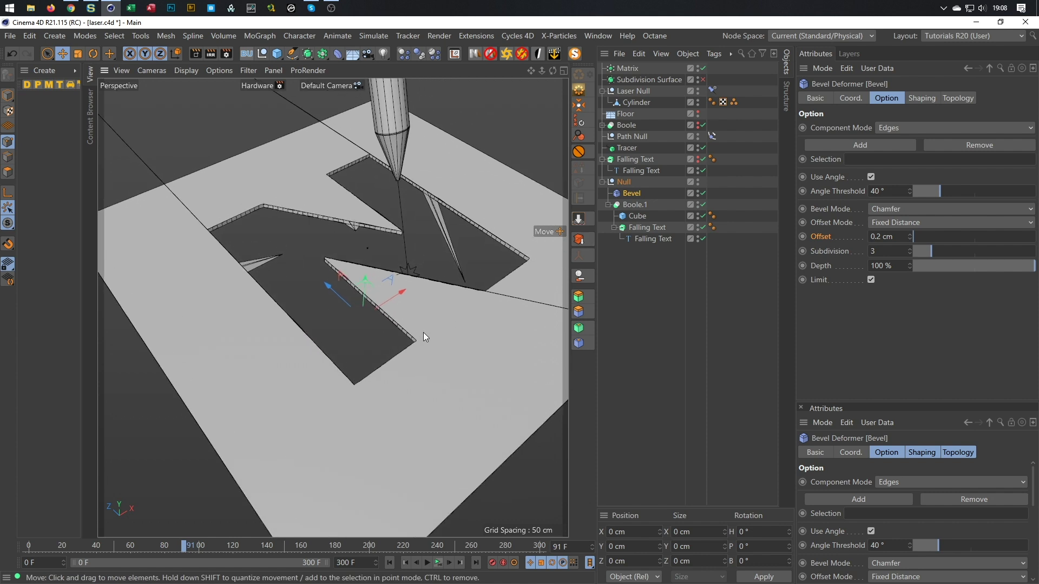
- Set the Cube's X, Y and Z segments to 2 and view the beveled cutout
left_click(635, 216)
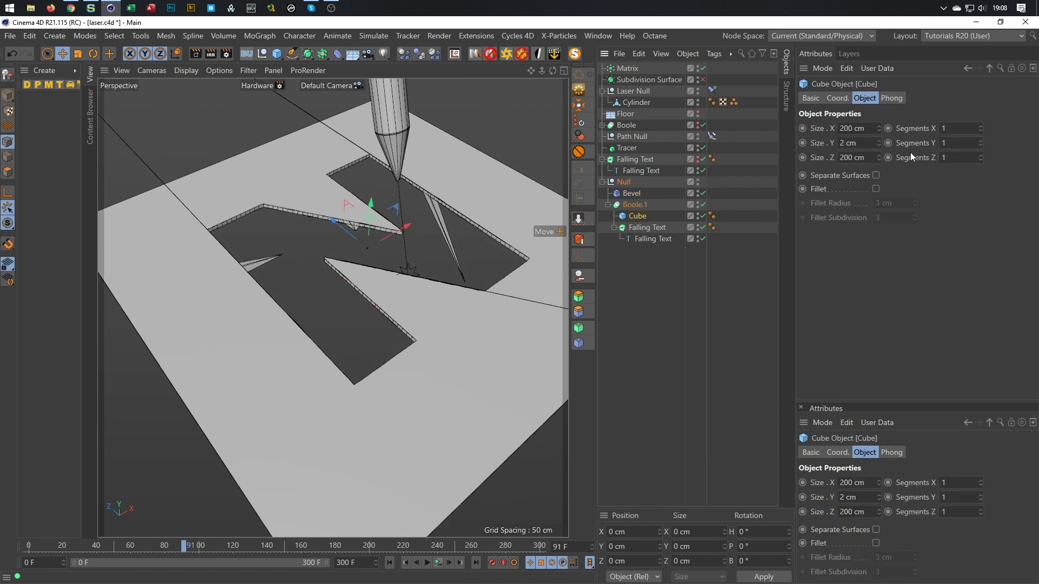
left_click_drag(910, 128, 915, 157)
type("2")
key("Return")
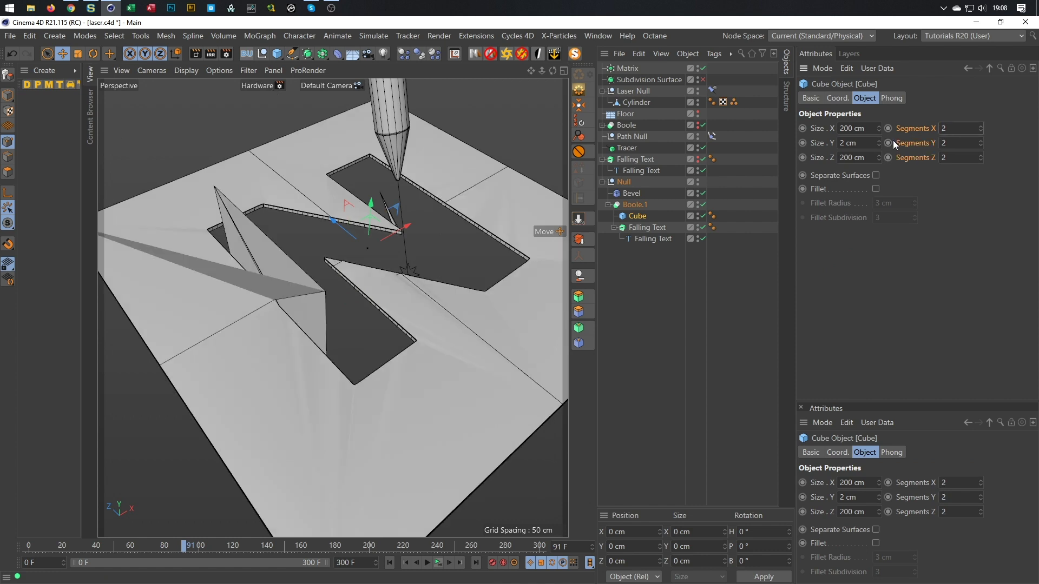
left_click_drag(429, 275, 433, 330, "alt")
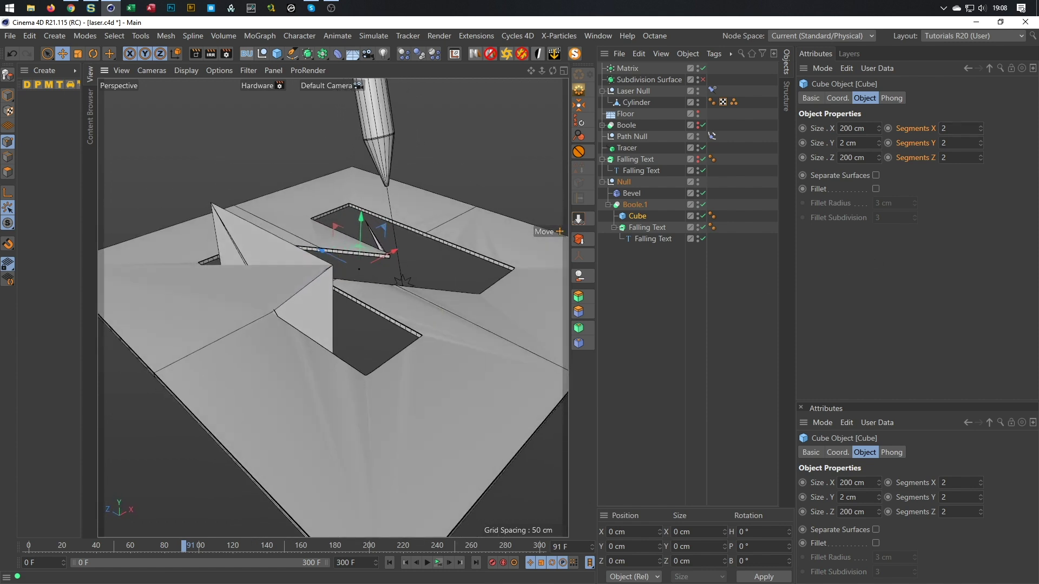
- Try 3 segments in X, Y and Z on the Cube and view the beveled cutout
left_click(944, 128)
type("3")
key("Return")
left_click_drag(459, 307, 407, 289, "alt")
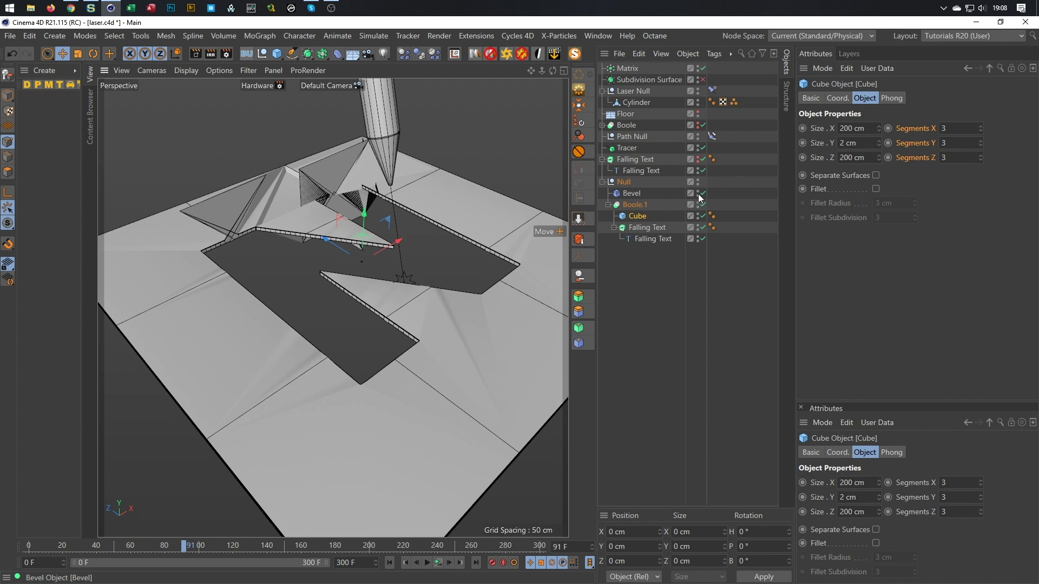
- Try 4 segments in X, Y and Z on the Cube and inspect a corner of the N cutout up close
left_click(956, 133)
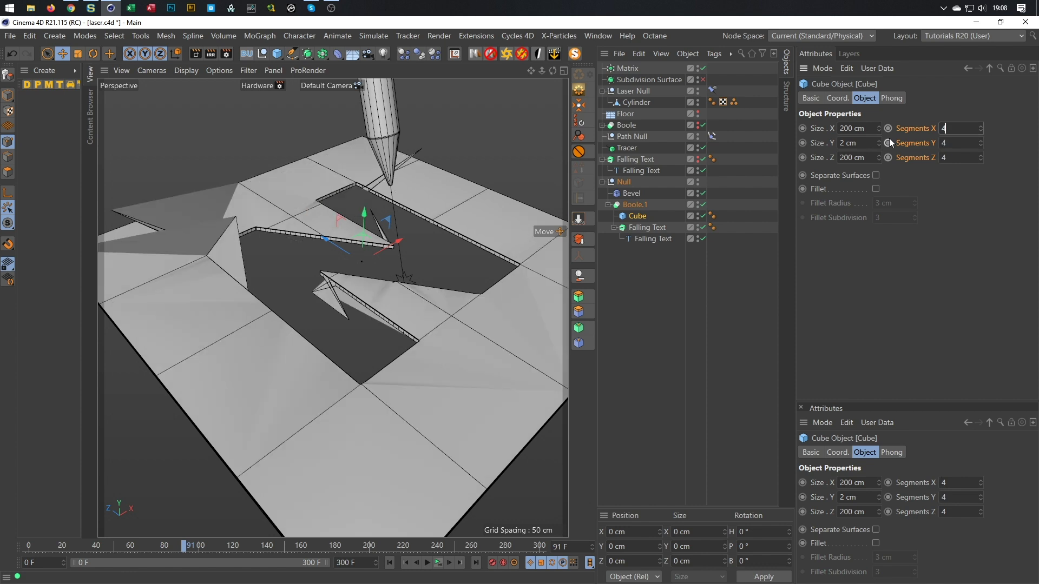
left_click_drag(284, 216, 454, 226, "alt")
scroll(440, 219, "up", 10)
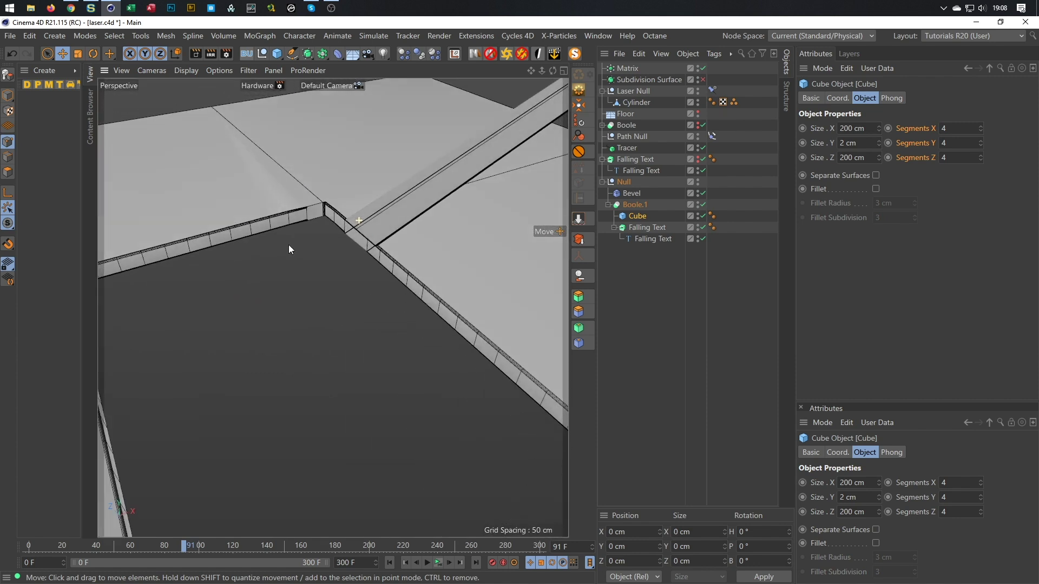
left_click_drag(287, 245, 368, 212, "alt")
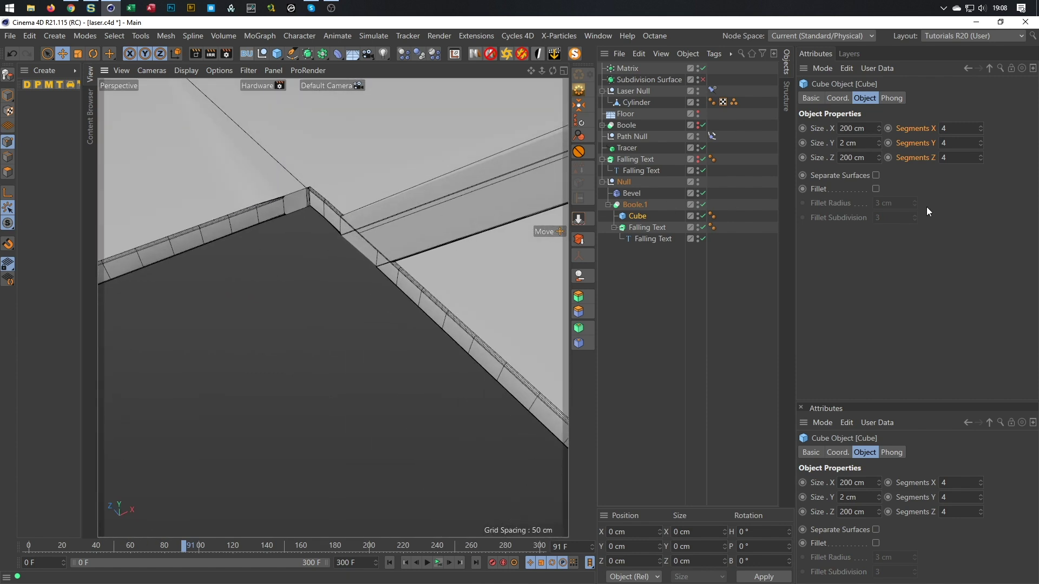
- Set the Bevel deformer's mitering to Uniform and inspect the corners of the N cutout
left_click(891, 98)
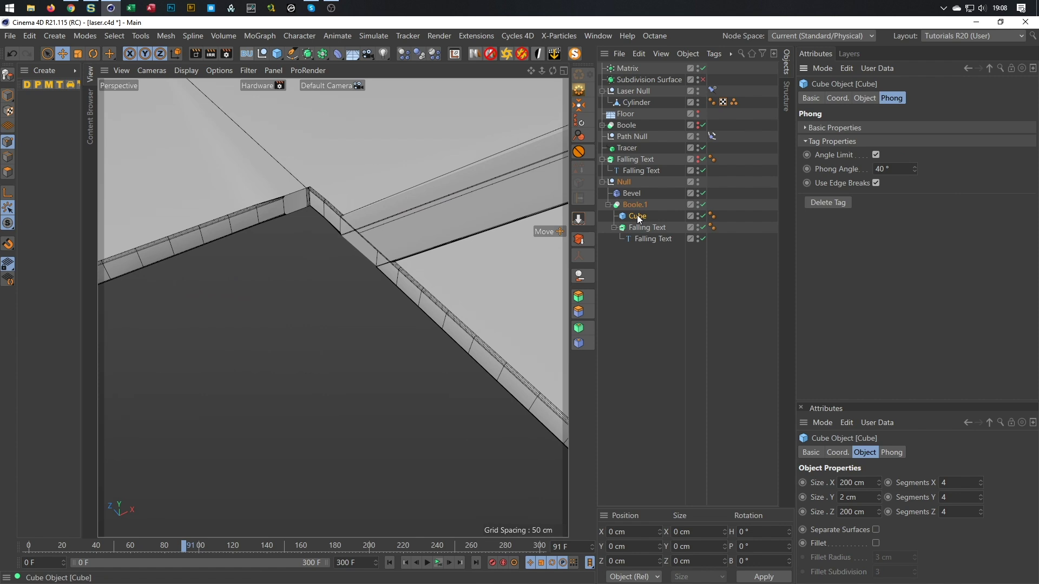
left_click(633, 193)
left_click(957, 99)
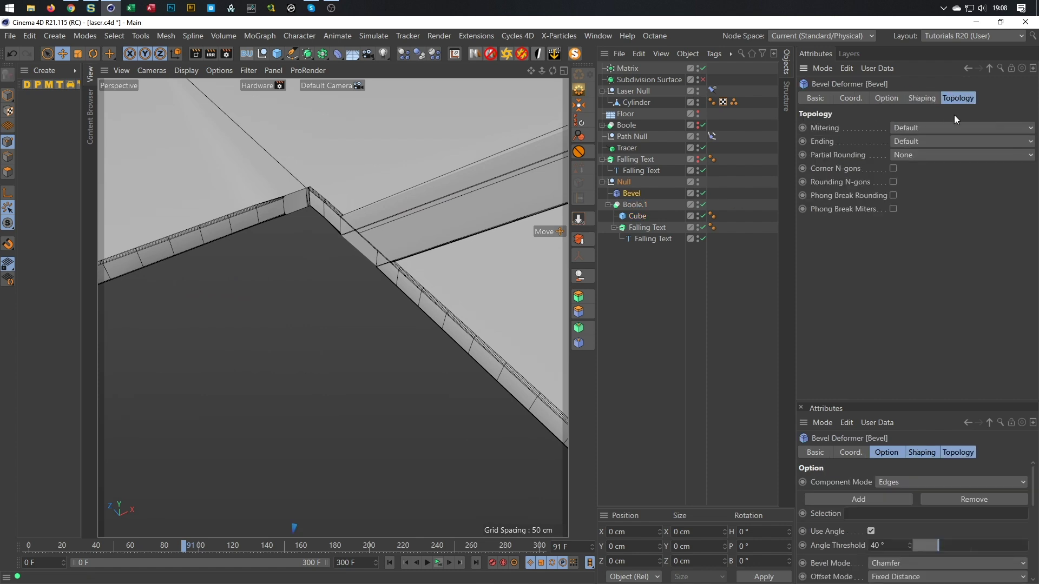
left_click(914, 127)
left_click(913, 155)
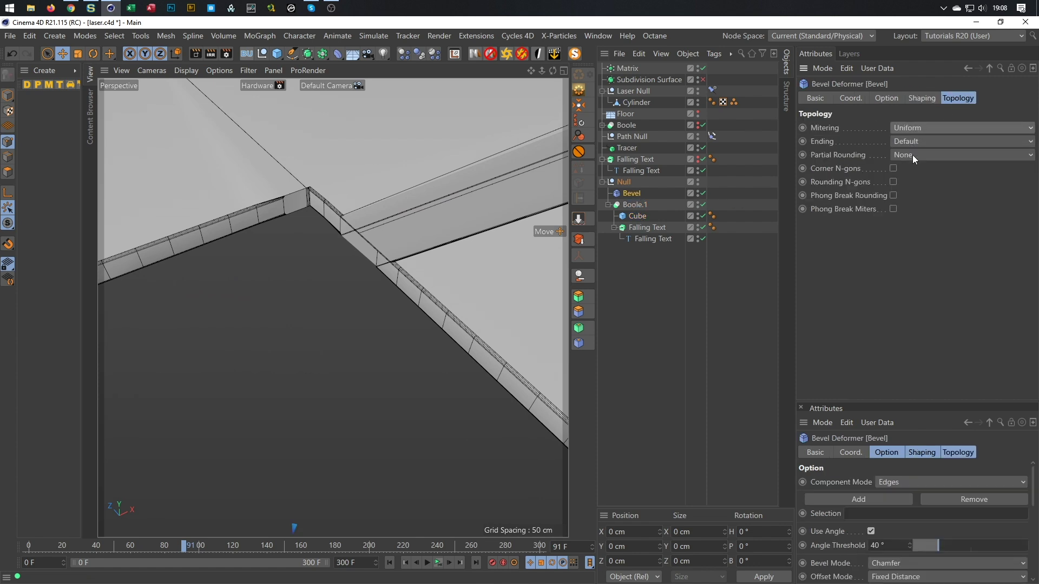
scroll(341, 225, "down", 7)
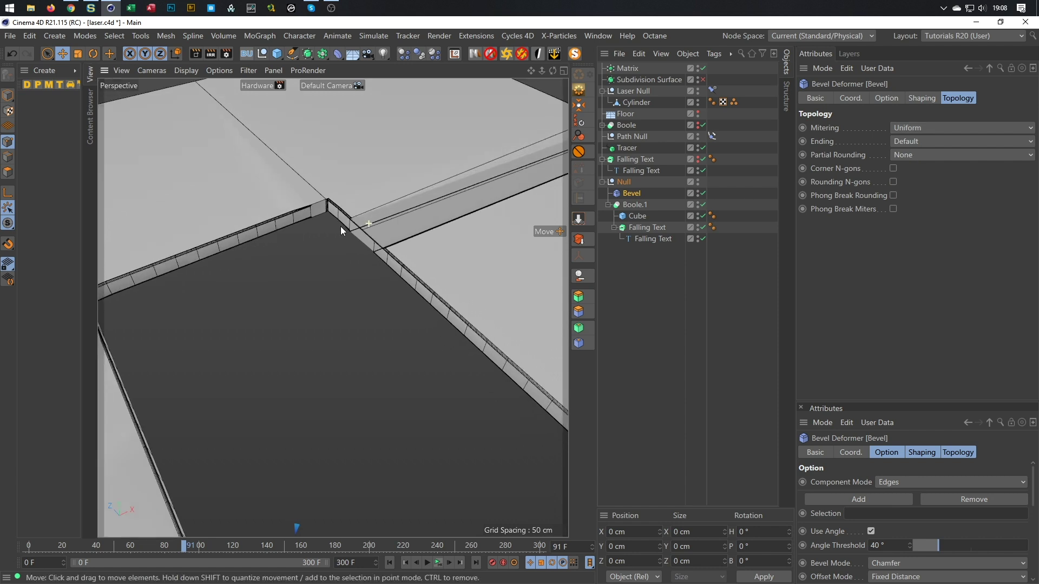
scroll(264, 261, "down", 3)
middle_click_drag(248, 272, 404, 203, "alt")
left_click_drag(384, 206, 373, 238, "alt")
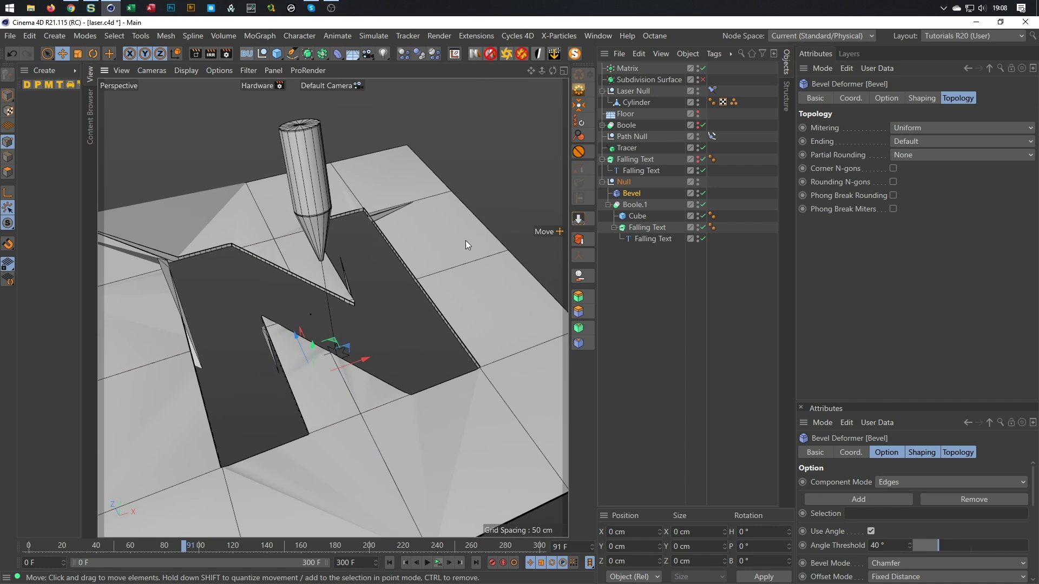
- Try the Radial and Patch mitering modes on the Bevel deformer, then return the mitering to Default
left_click(945, 128)
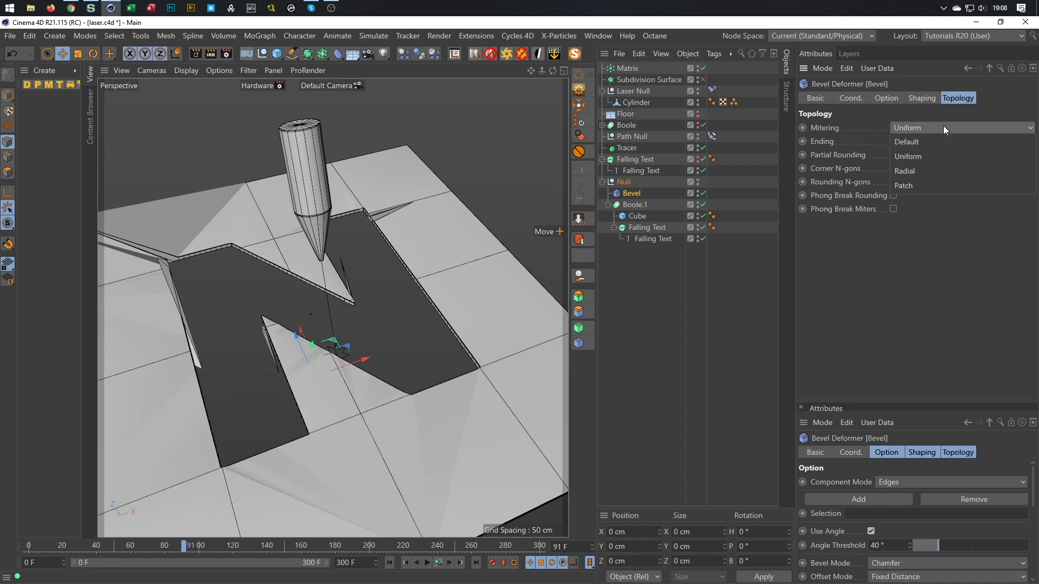
left_click(927, 171)
left_click(934, 131)
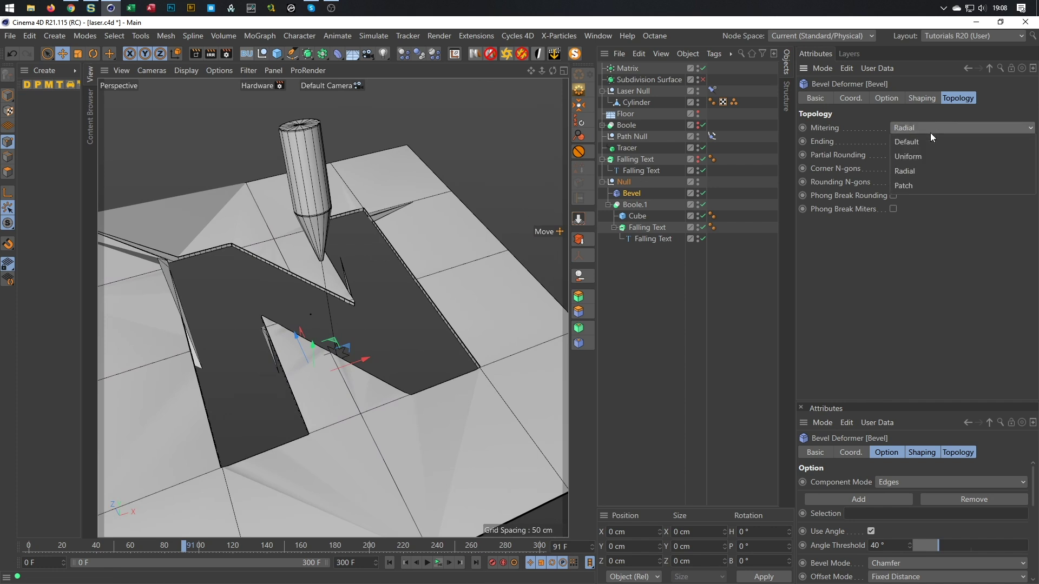
left_click(918, 186)
left_click(928, 140)
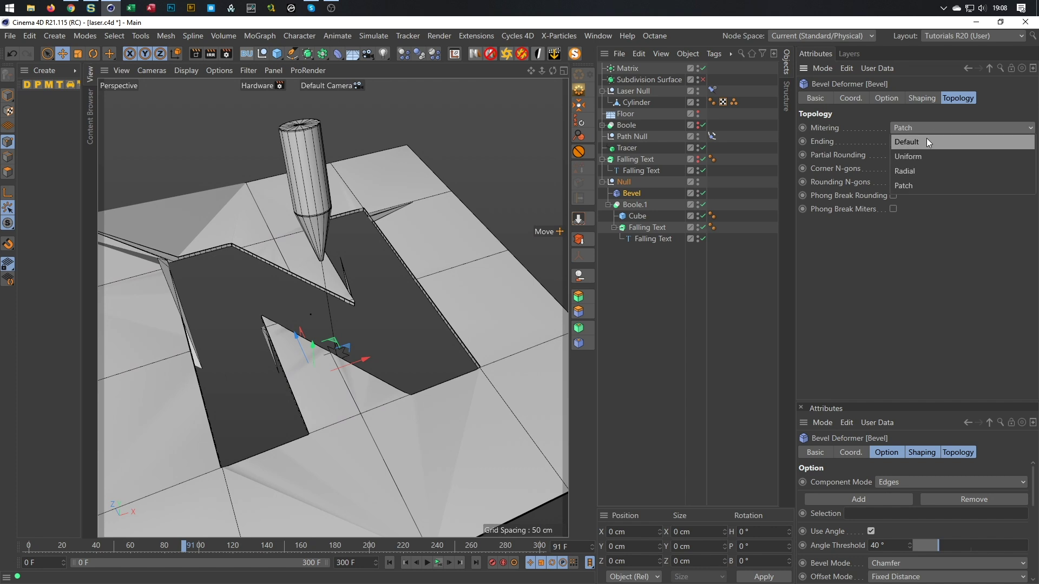
left_click(929, 142)
left_click_drag(271, 241, 241, 271, "alt")
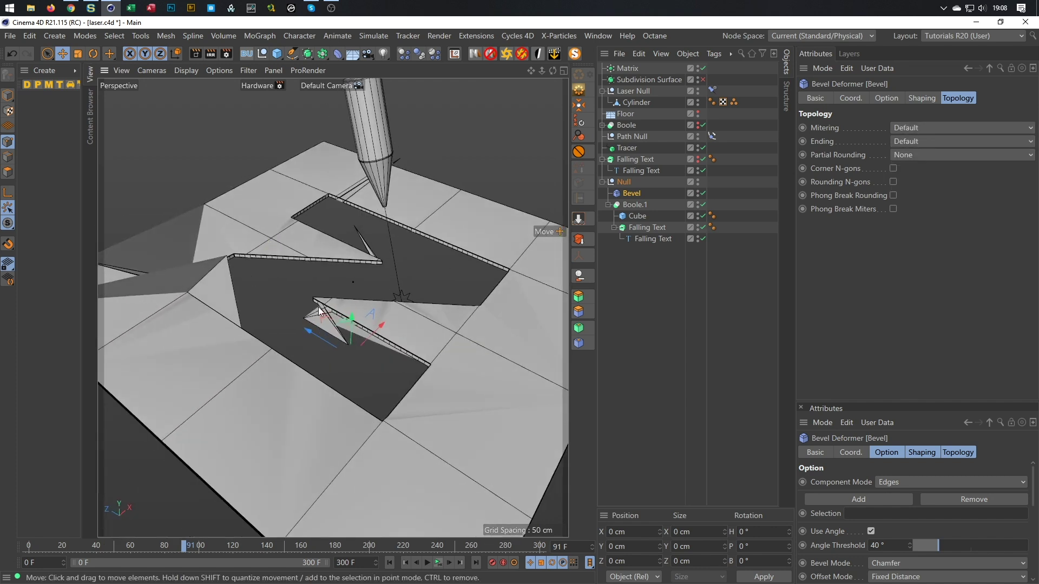
- Disable the Bevel deformer and inspect the unbeveled N cutout
scroll(319, 311, "up", 6)
left_click(703, 193)
scroll(501, 282, "down", 5)
left_click_drag(403, 272, 377, 274, "alt")
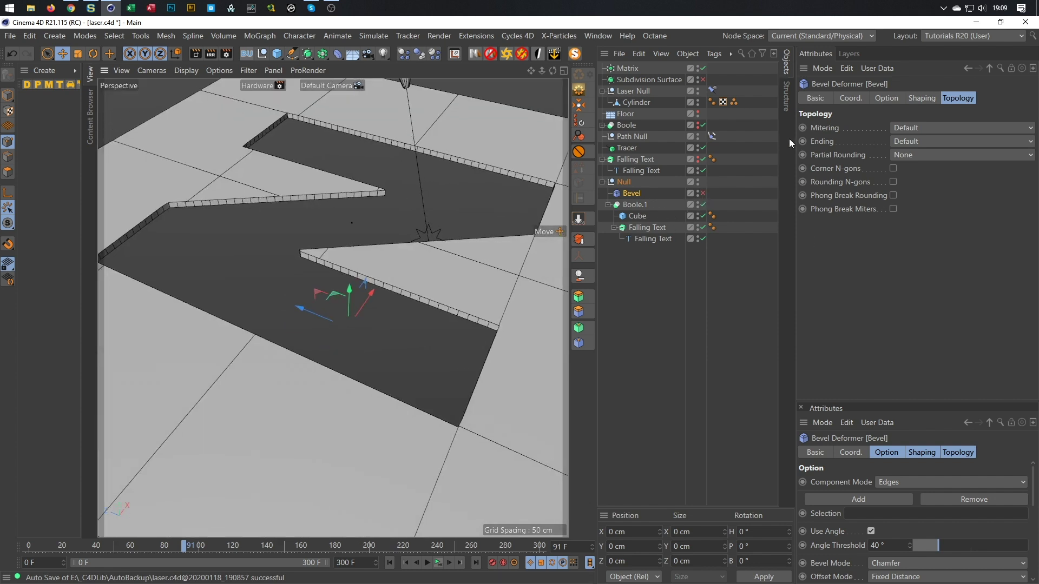
- Set the Cube's X, Y and Z segments back to 2 and look over the segment lines around the cutout
left_click(637, 215)
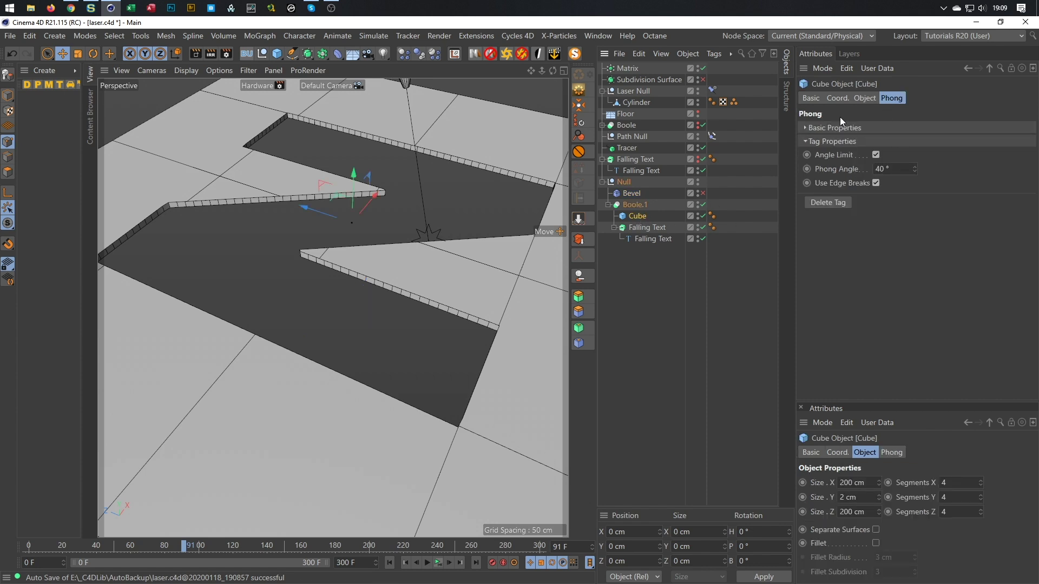
left_click(865, 98)
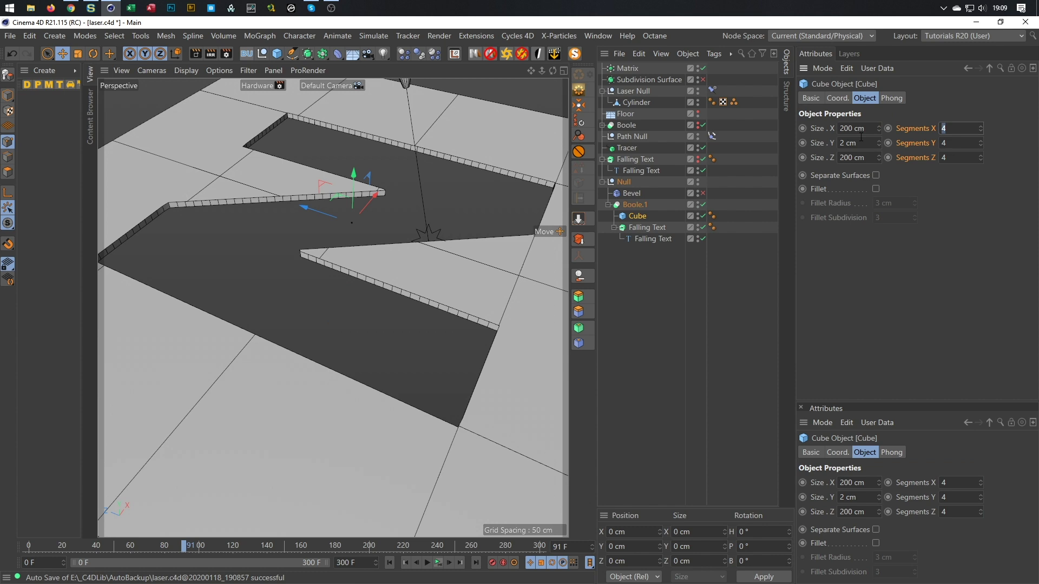
key("Return")
mouse_move(410, 260)
left_mouse_down("alt")
mouse_move(377, 260)
mouse_move(447, 258)
mouse_move(424, 245)
left_mouse_up("alt")
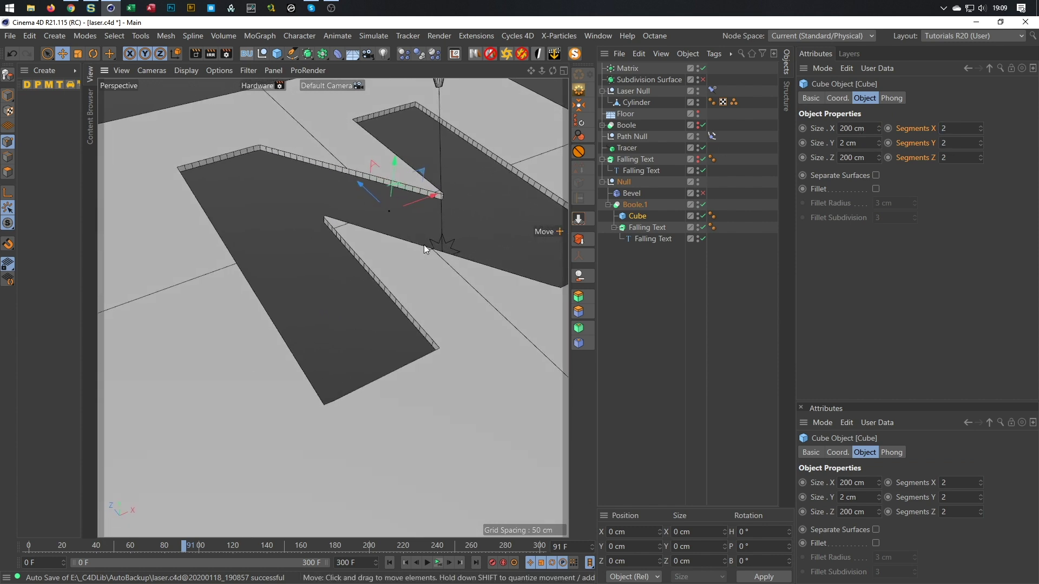
left_click_drag(339, 222, 476, 322, "alt")
- Convert Boole.1 into an editable polygon object and inspect the points along the N cutout
left_click(643, 206)
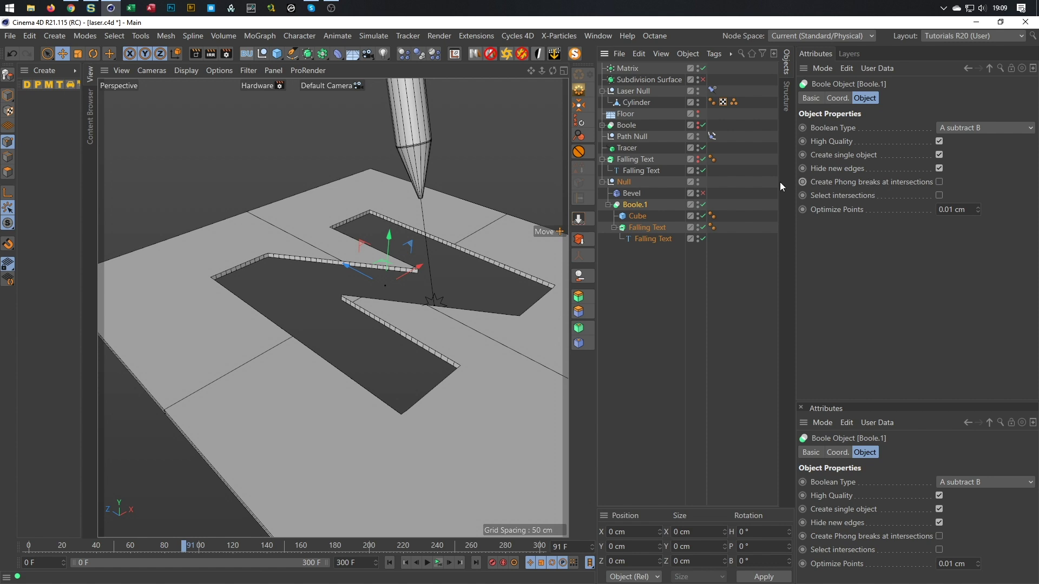
key("c")
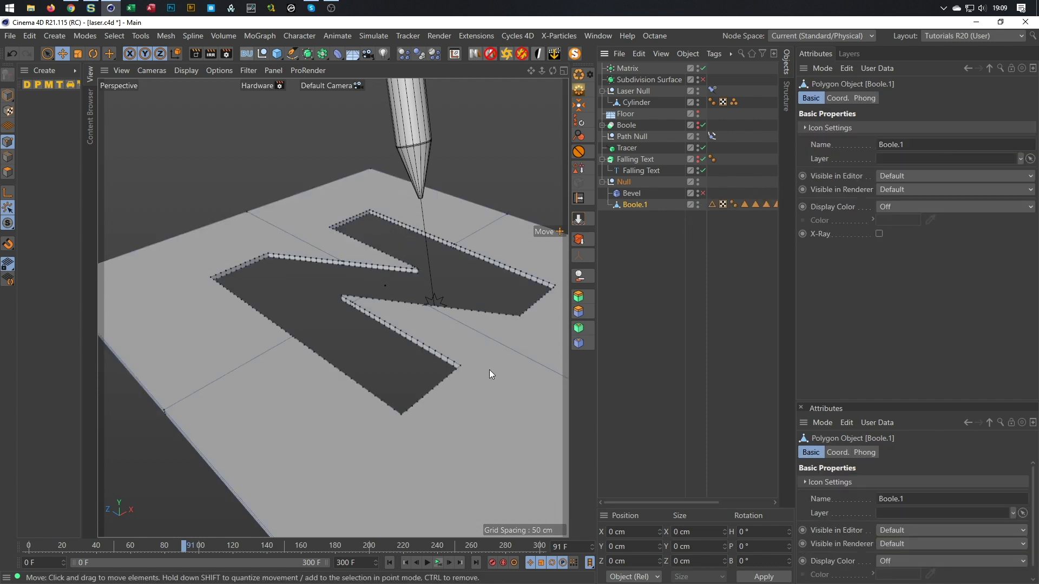
middle_click_drag(490, 370, 467, 380, "alt")
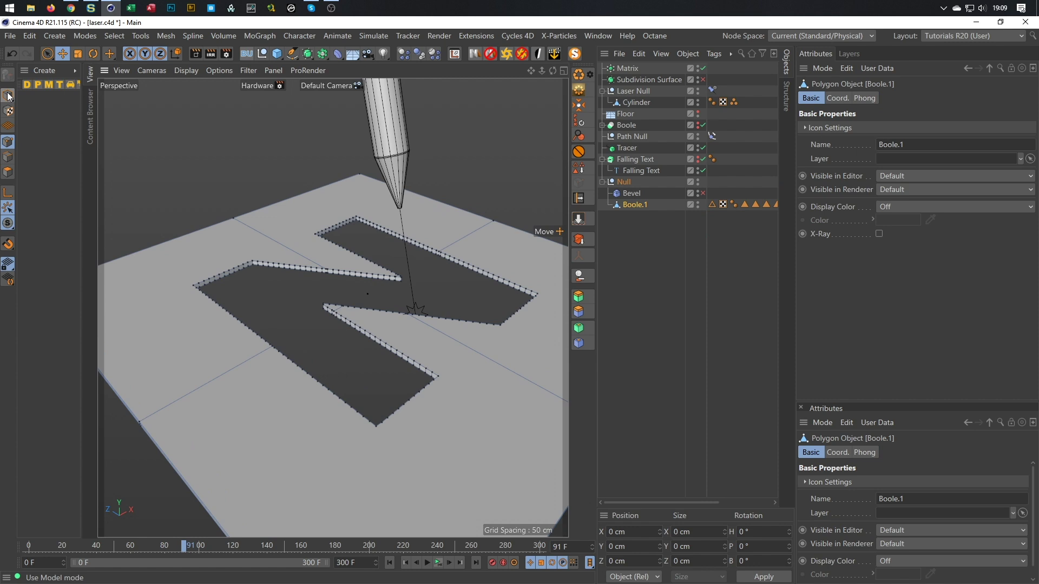
scroll(447, 293, "up", 5)
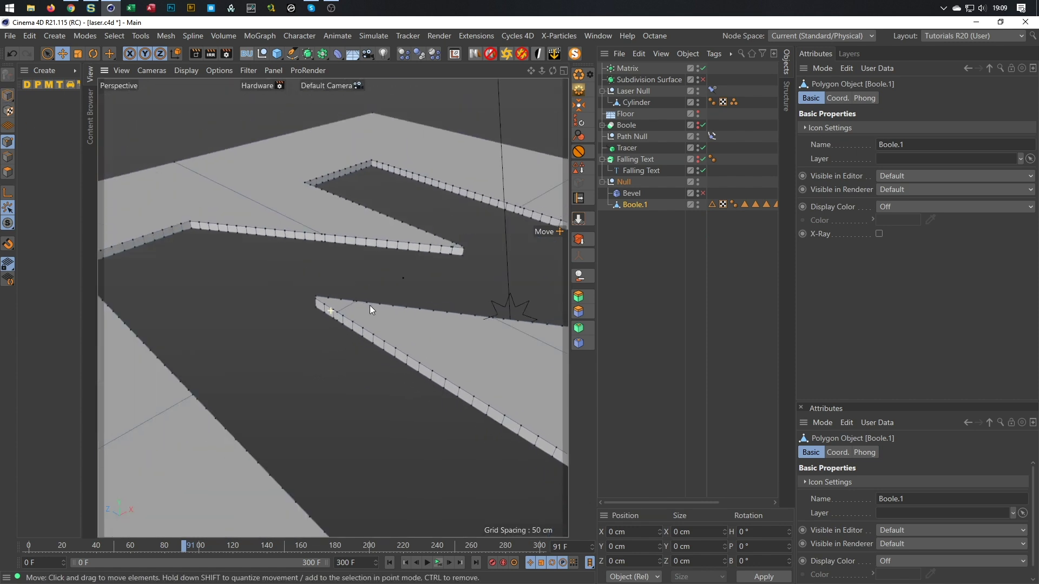
scroll(369, 305, "down", 6)
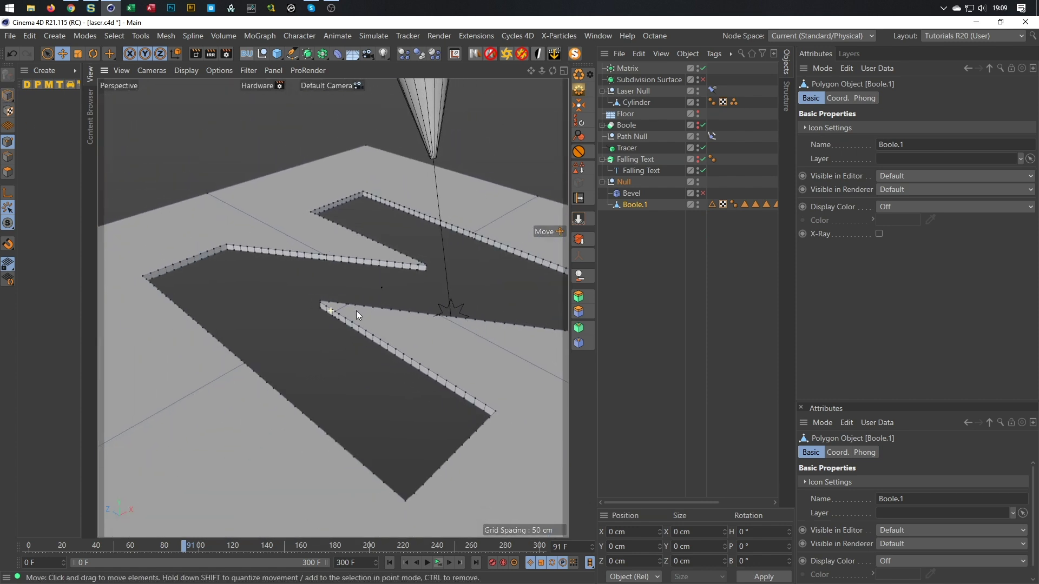
- Make the Bevel deformer a child of the editable Boole.1, enable it and inspect the distorted corner geometry
left_click(629, 193)
left_click_drag(637, 194, 635, 206)
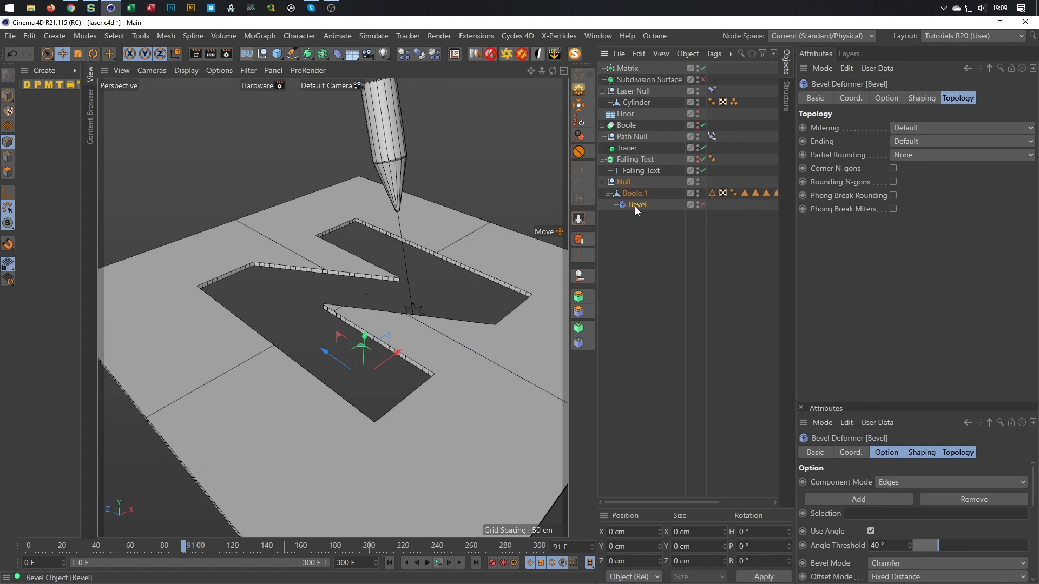
left_click(703, 206)
scroll(466, 332, "up", 5)
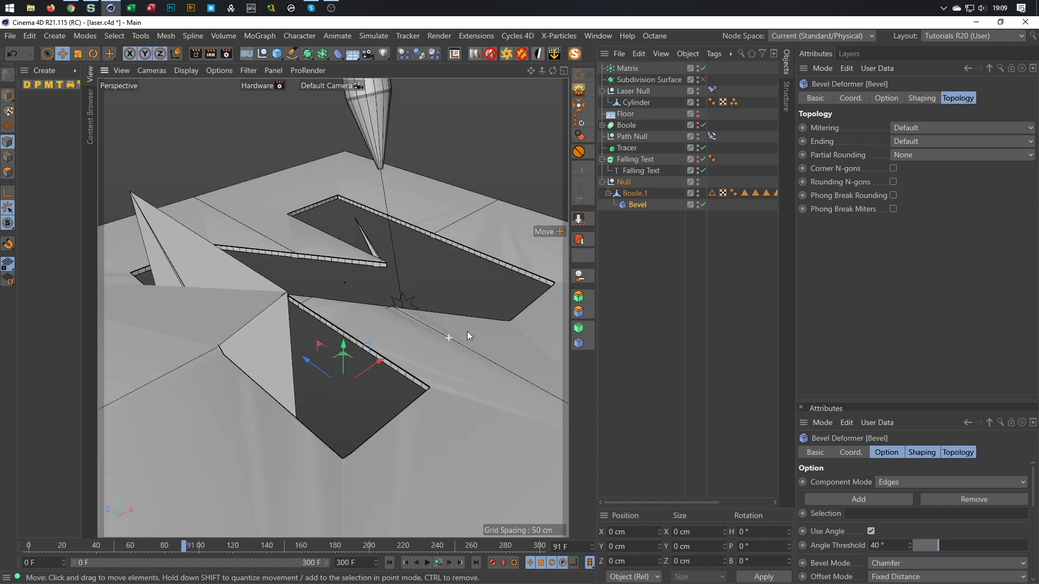
left_click_drag(462, 328, 389, 280, "alt")
right_click_drag(213, 225, 356, 232, "alt")
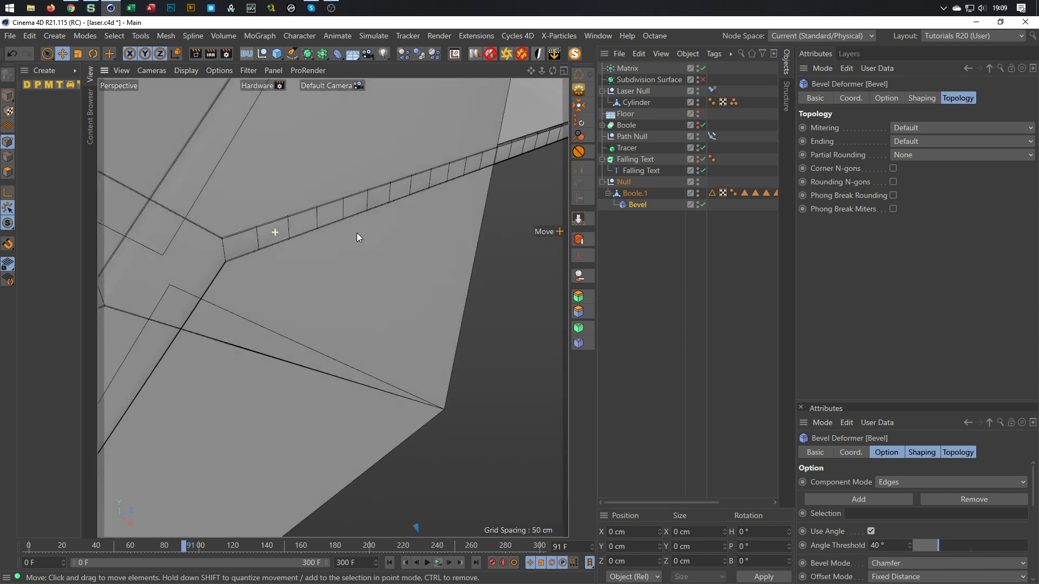
left_click_drag(292, 230, 459, 252, "alt")
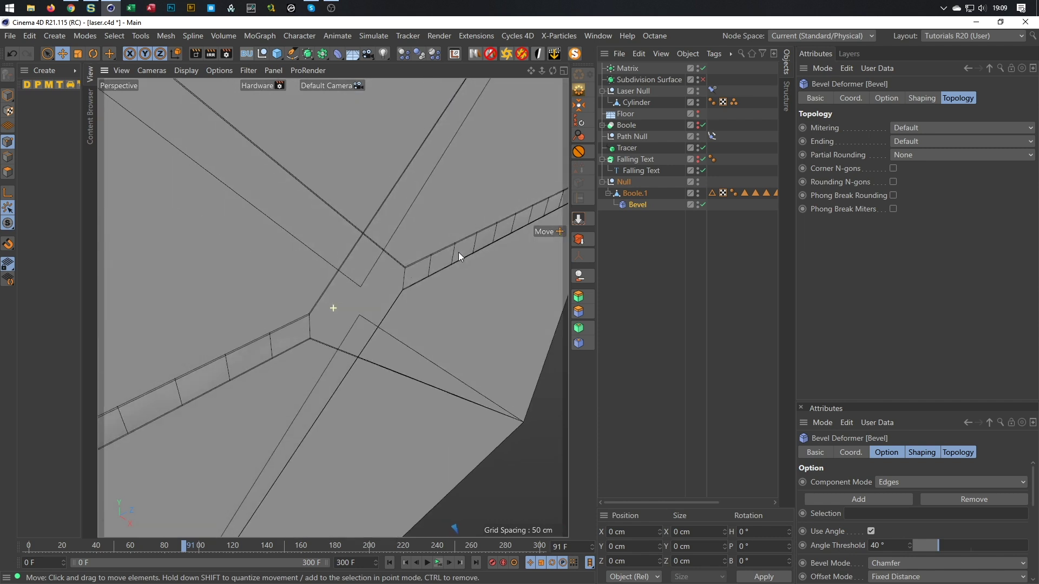
- Disable the Bevel deformer under Boole.1 and select the Boole.1 polygon object
left_click(703, 205)
left_click_drag(395, 285, 396, 282, "alt")
left_click(636, 194)
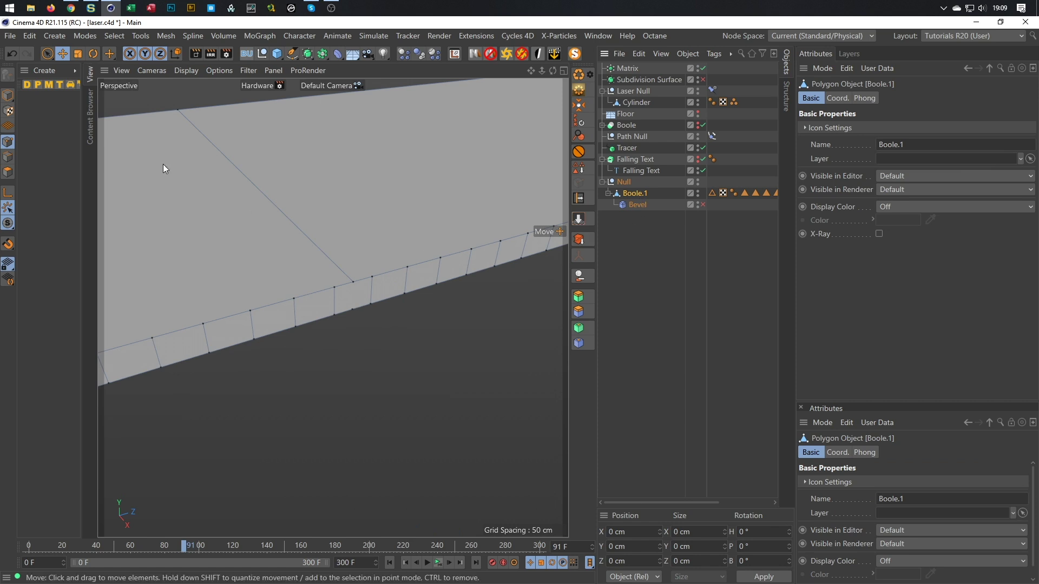
- In point mode on Boole.1, weld the diagonal seam's upper end point to the adjacent wall point on the cutout edge
left_click(12, 144)
key("9")
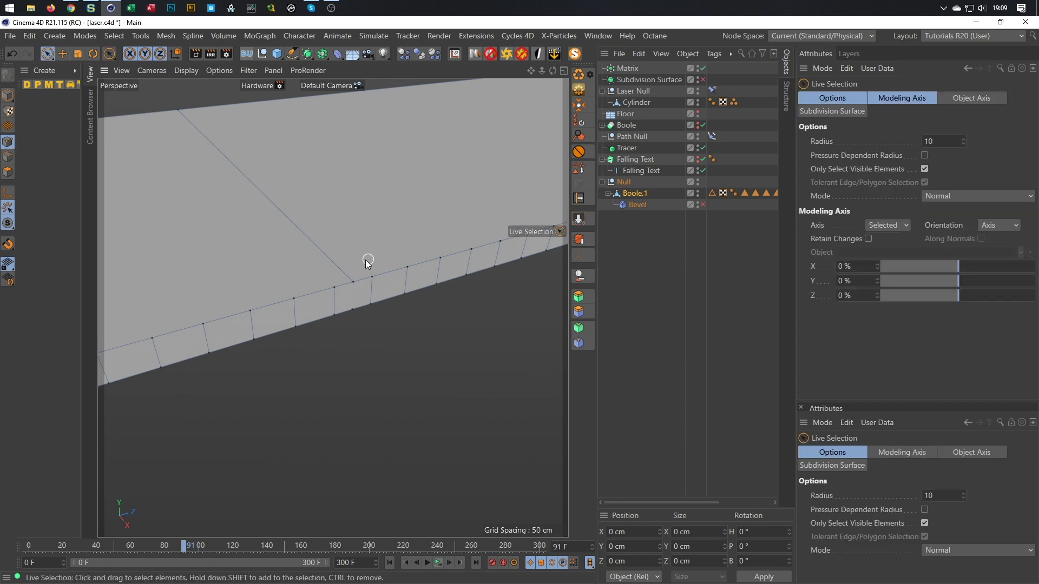
scroll(360, 277, "up", 3)
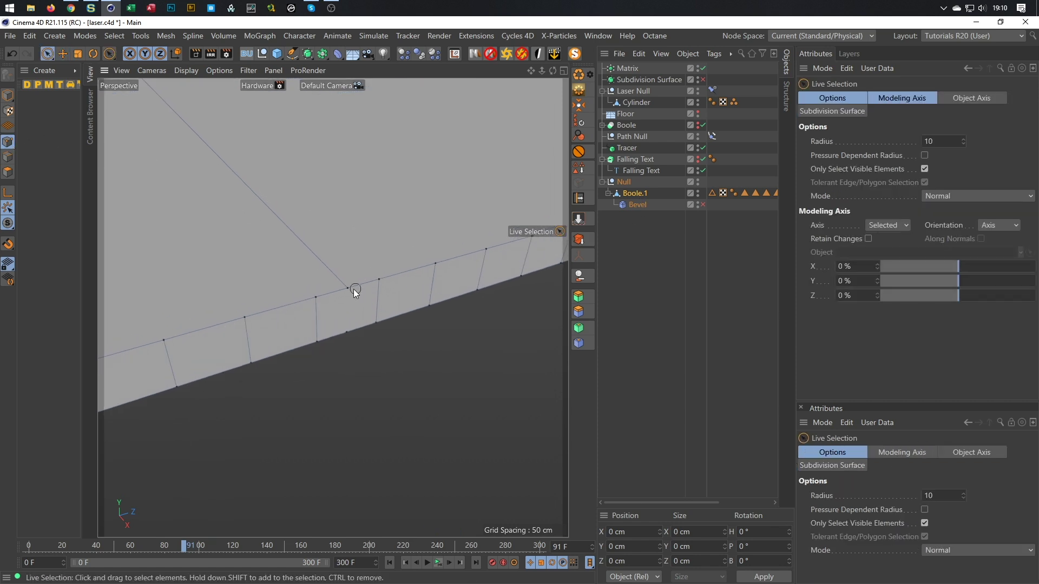
left_click_drag(352, 288, 302, 304)
right_click(285, 366)
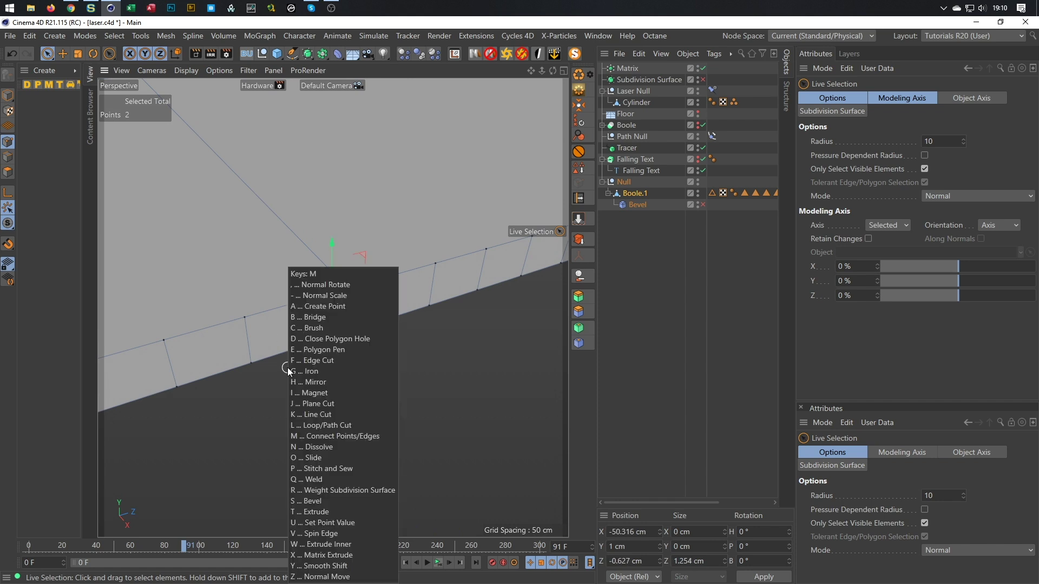
left_click(290, 379)
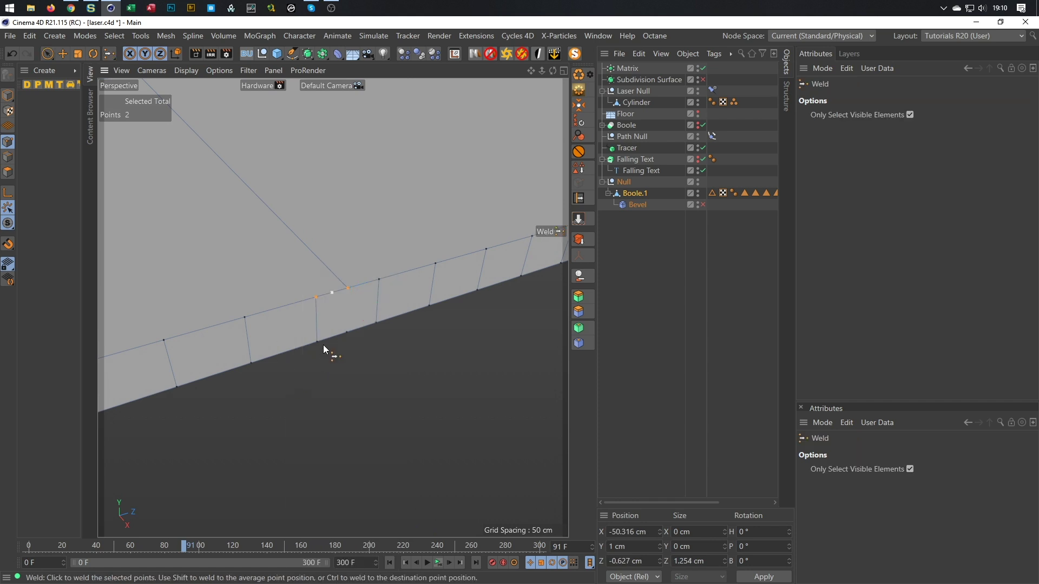
right_click(434, 369)
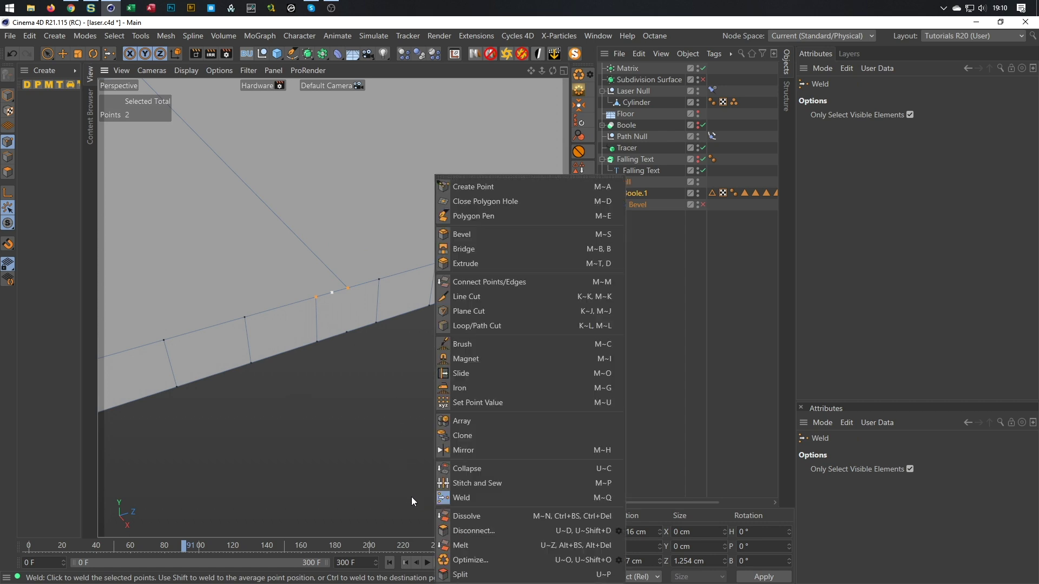
left_click(333, 357)
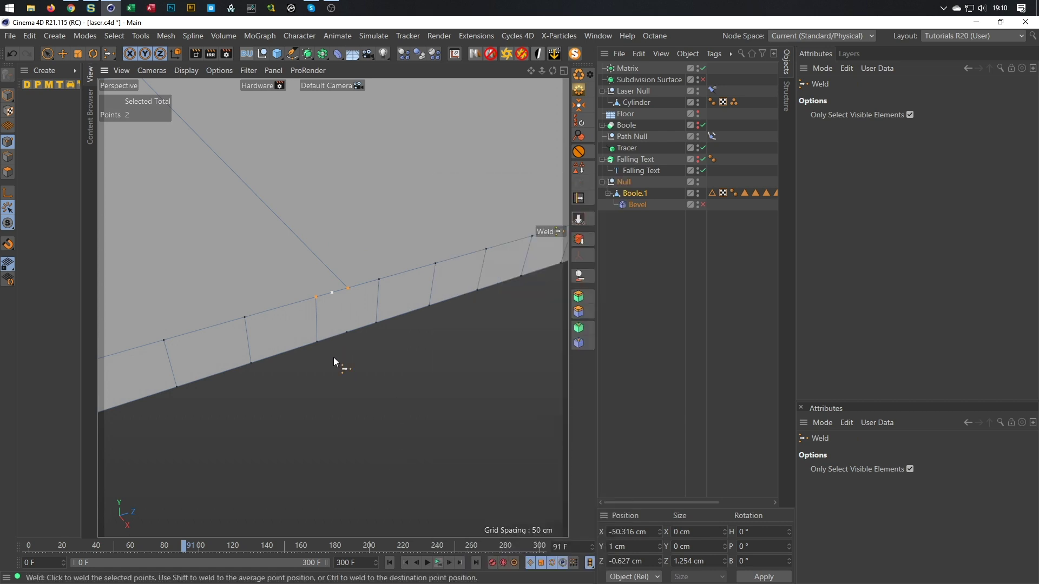
left_click(316, 299)
- Weld the matching pair of points on the plate's underside, directly below the first welded seam point
scroll(335, 321, "up", 3)
left_click_drag(337, 321, 343, 415, "alt")
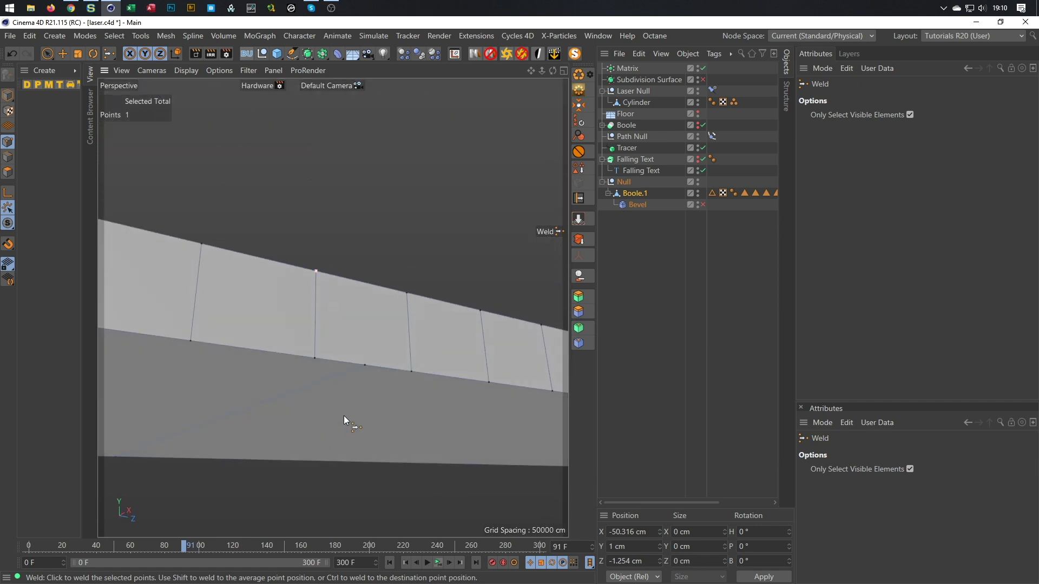
key("space")
left_click(315, 360, "shift")
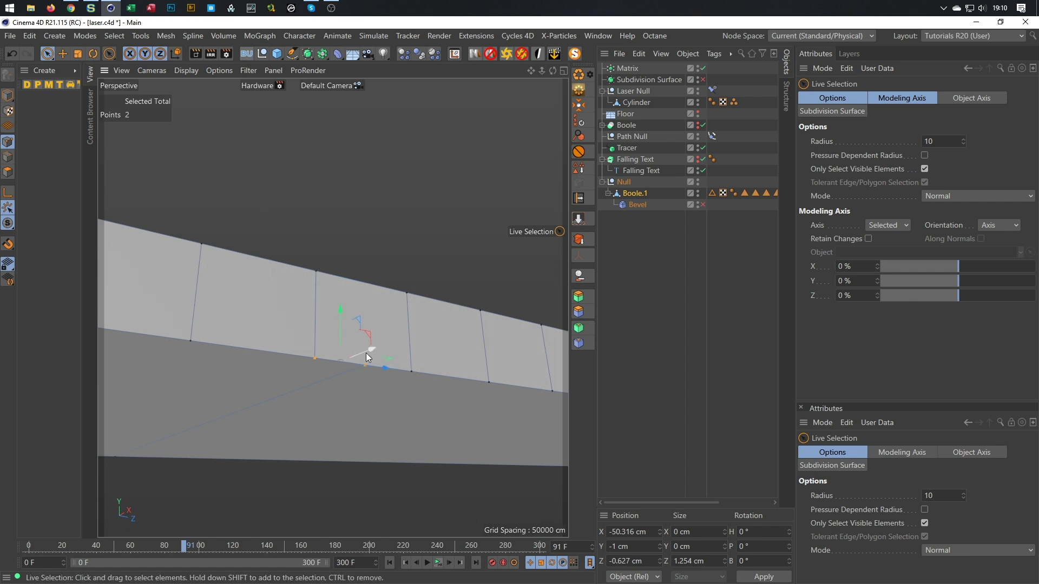
key("space")
left_click(315, 358)
- In Model mode, turn on the Bevel deformer, examine the shading around the cutout, and turn the deformer off again
left_click_drag(341, 378, 307, 338, "alt")
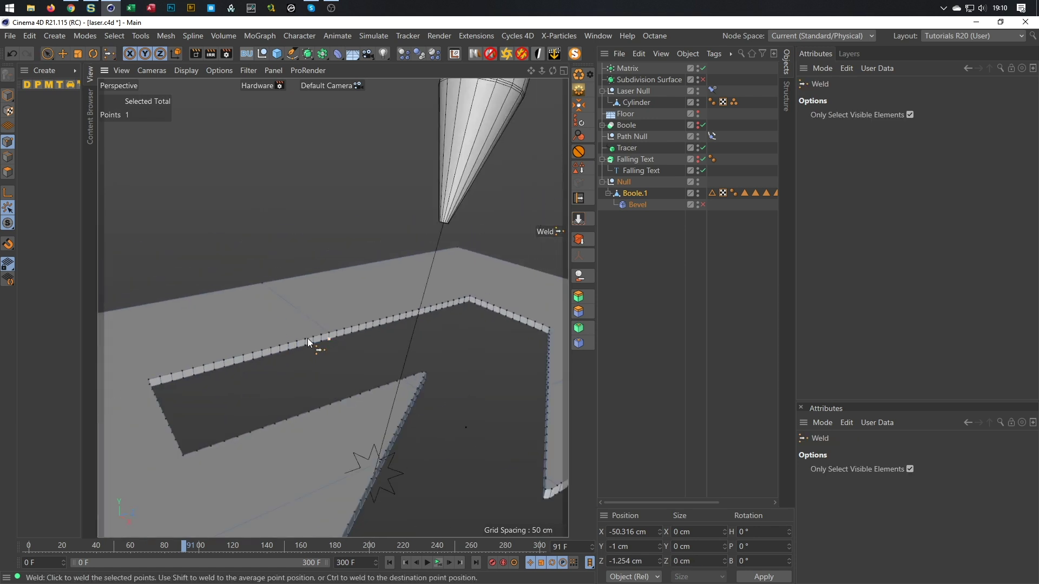
key("space")
left_click(285, 241)
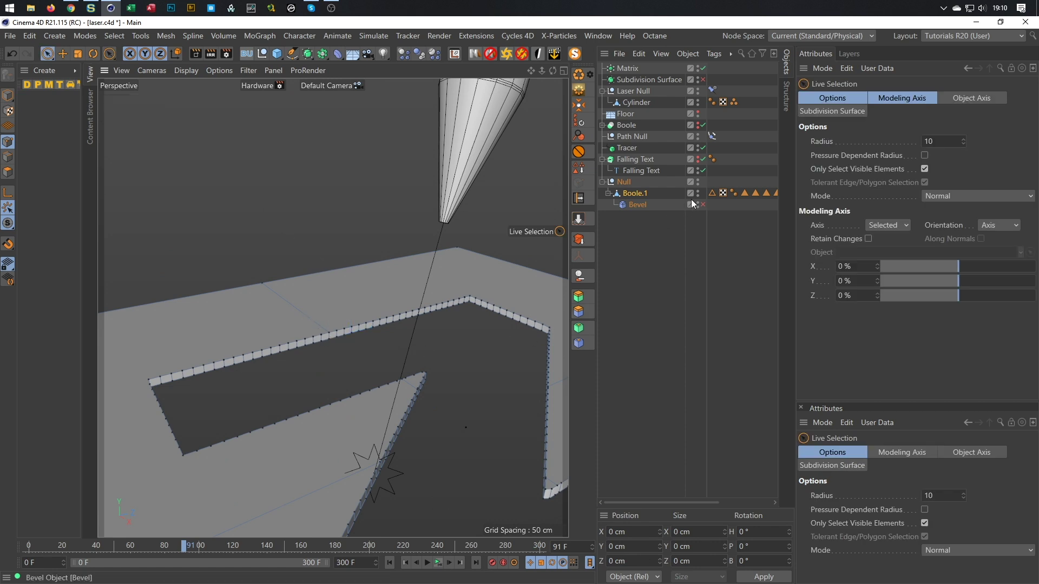
left_click(8, 96)
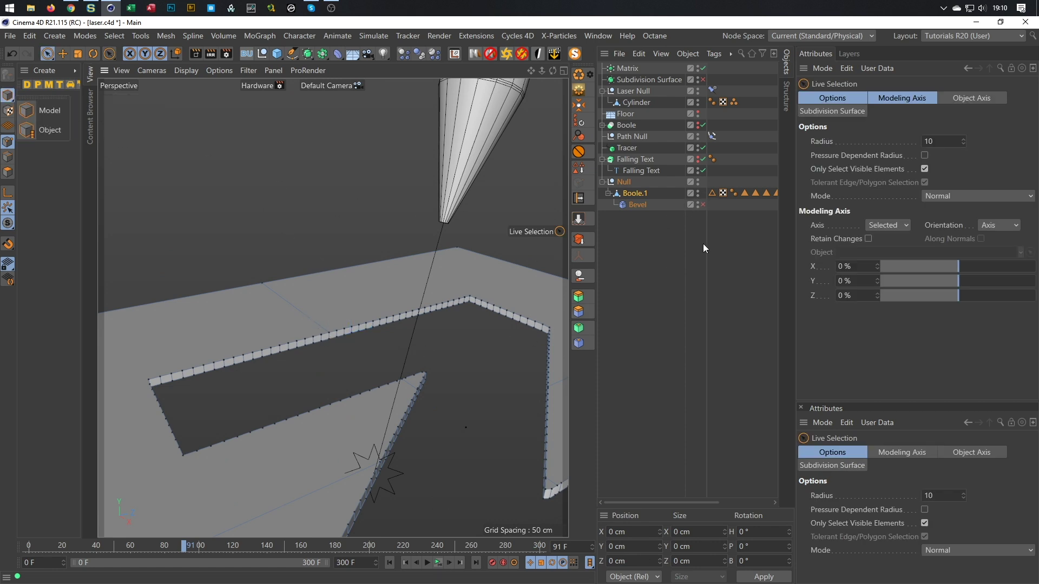
left_click(702, 204)
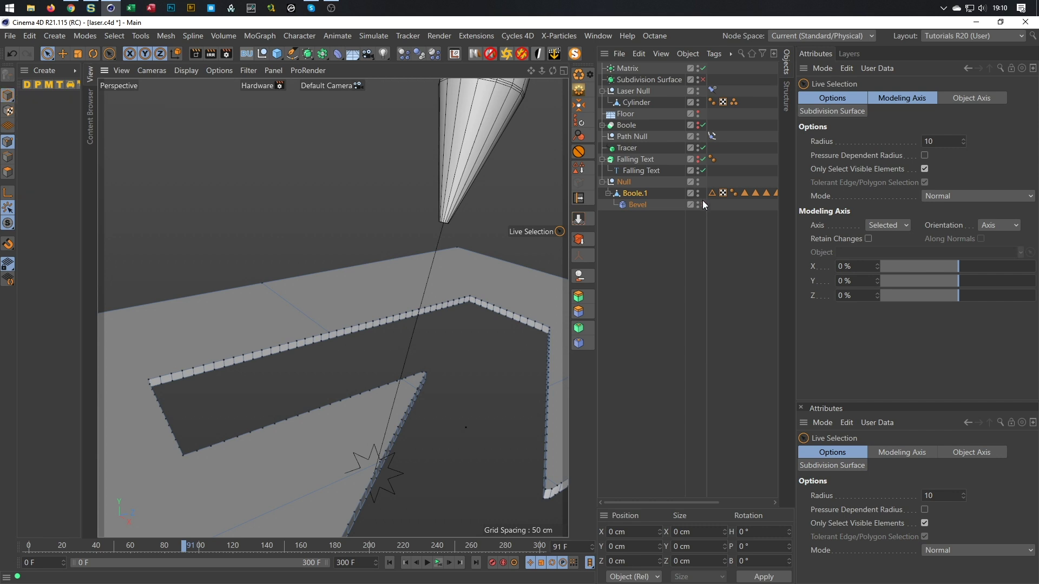
left_click(11, 96)
left_click(33, 107)
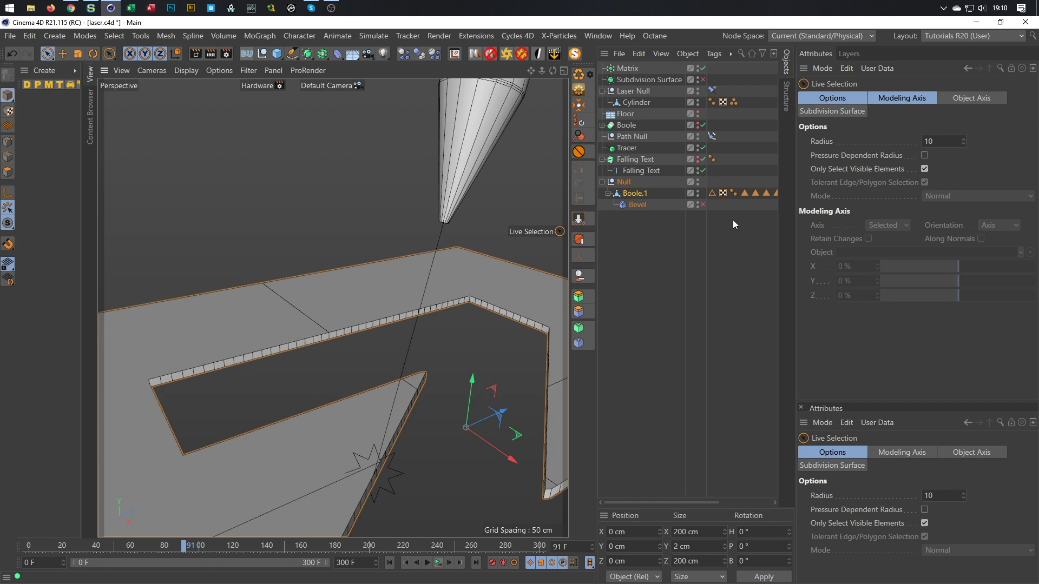
left_click(703, 205)
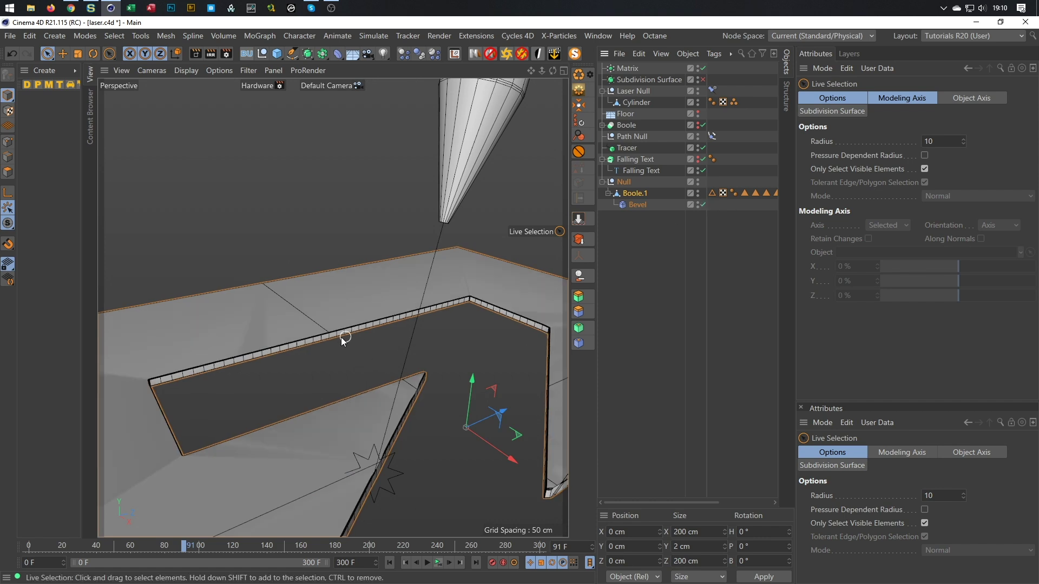
scroll(238, 323, "down", 5)
left_click_drag(239, 324, 476, 319, "alt")
scroll(525, 294, "up", 8)
mouse_move(457, 263)
left_mouse_down("alt")
mouse_move(442, 262)
mouse_move(459, 261)
left_mouse_up("alt")
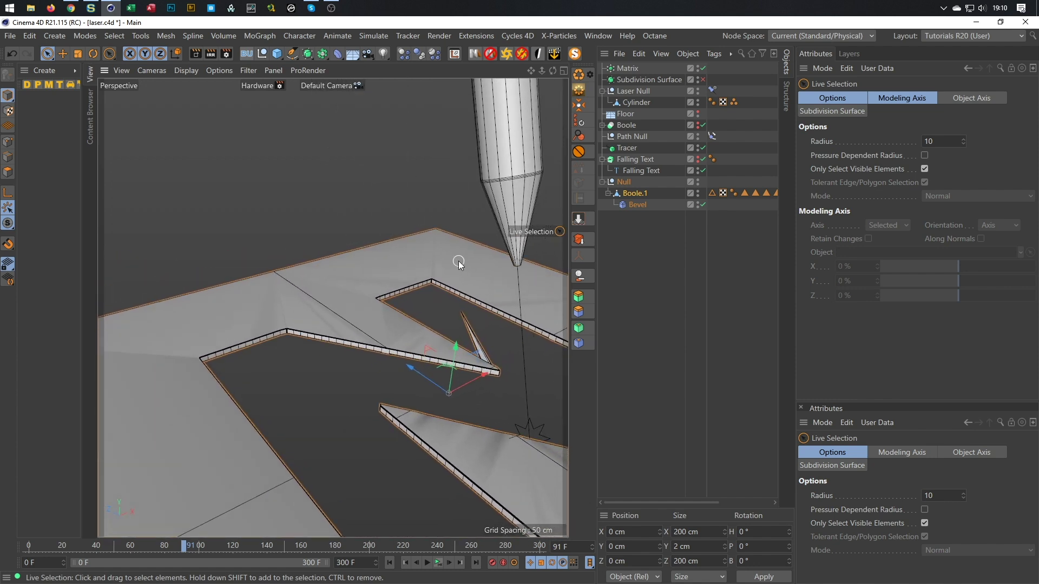
left_click(702, 204)
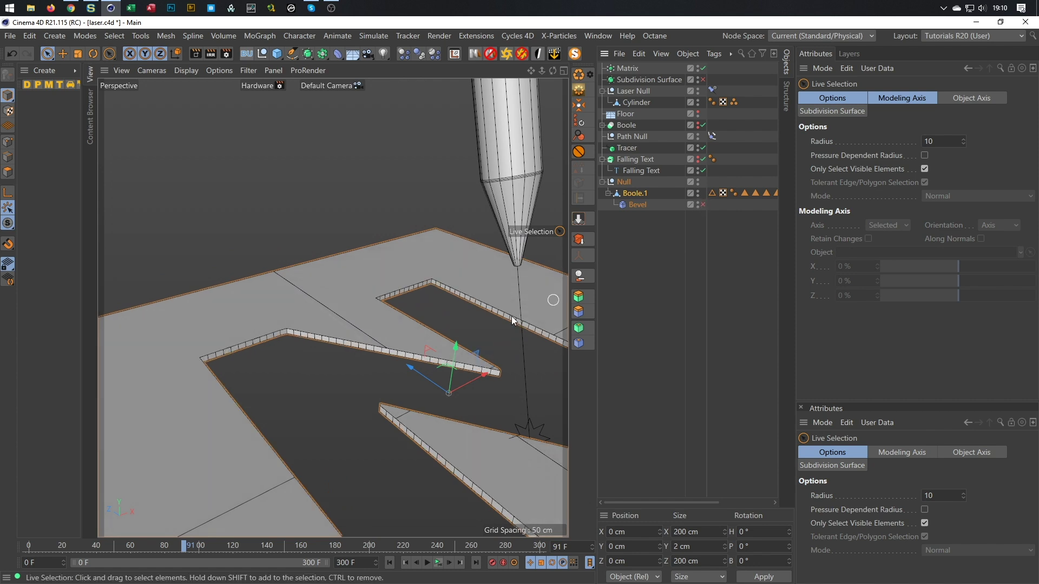
- In point mode on Boole.1, weld the upper seam point on the cutout's long slanted edge to its neighbouring wall point
scroll(371, 348, "up", 3)
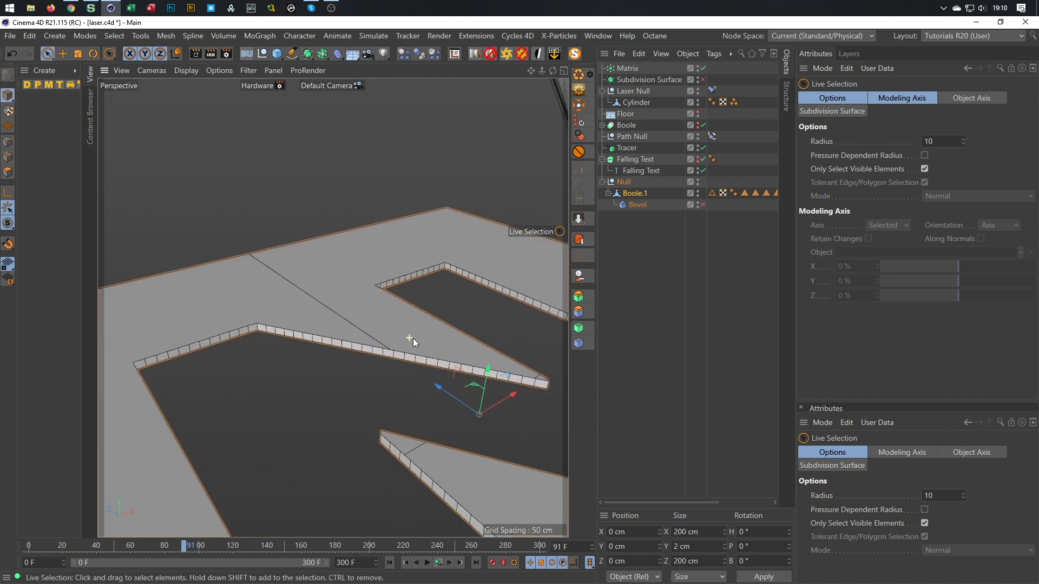
scroll(414, 341, "up", 4)
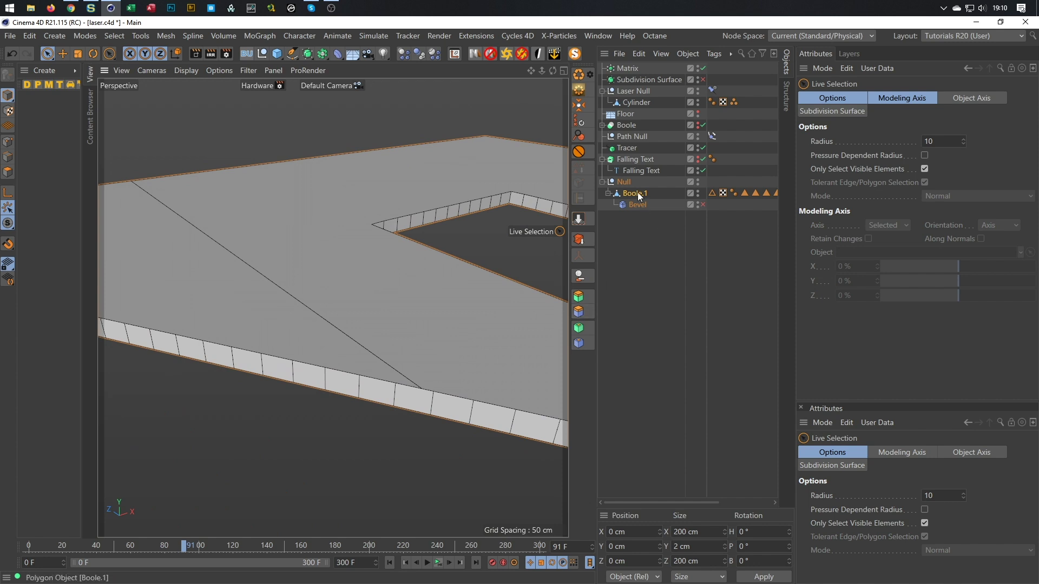
left_click(274, 239)
left_click(8, 156)
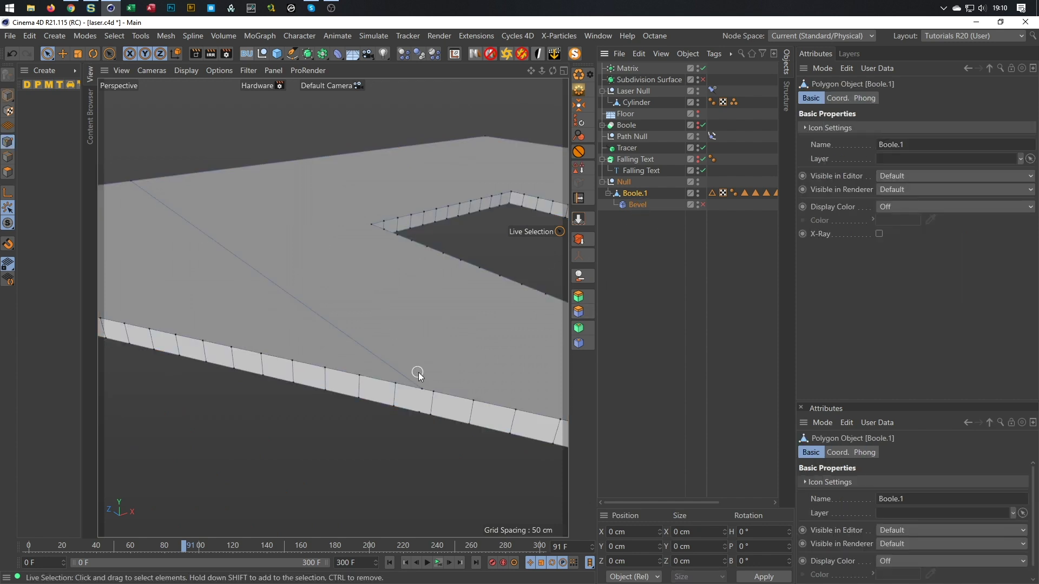
scroll(425, 371, "up", 2)
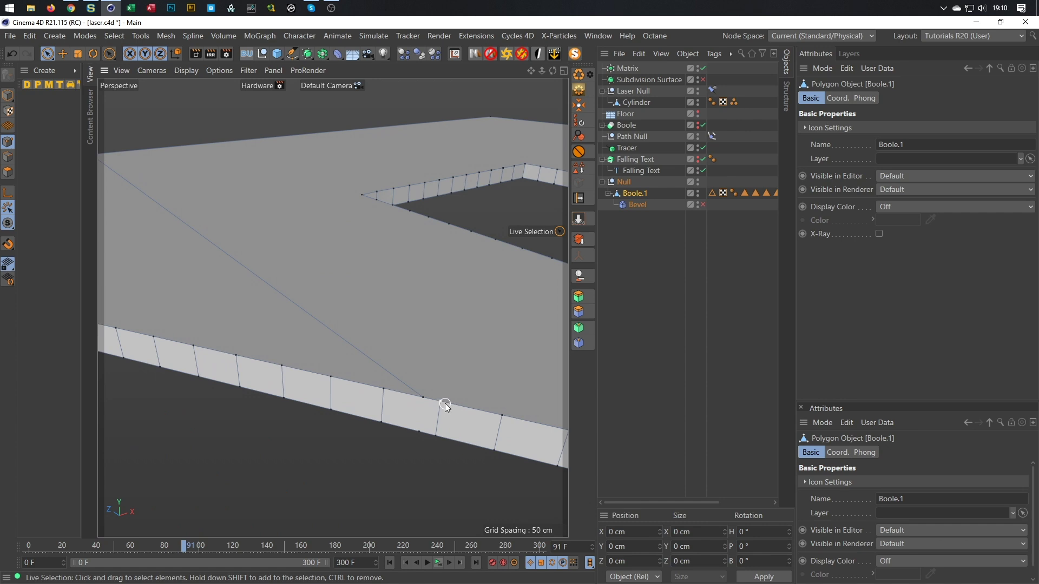
left_click_drag(420, 393, 469, 401)
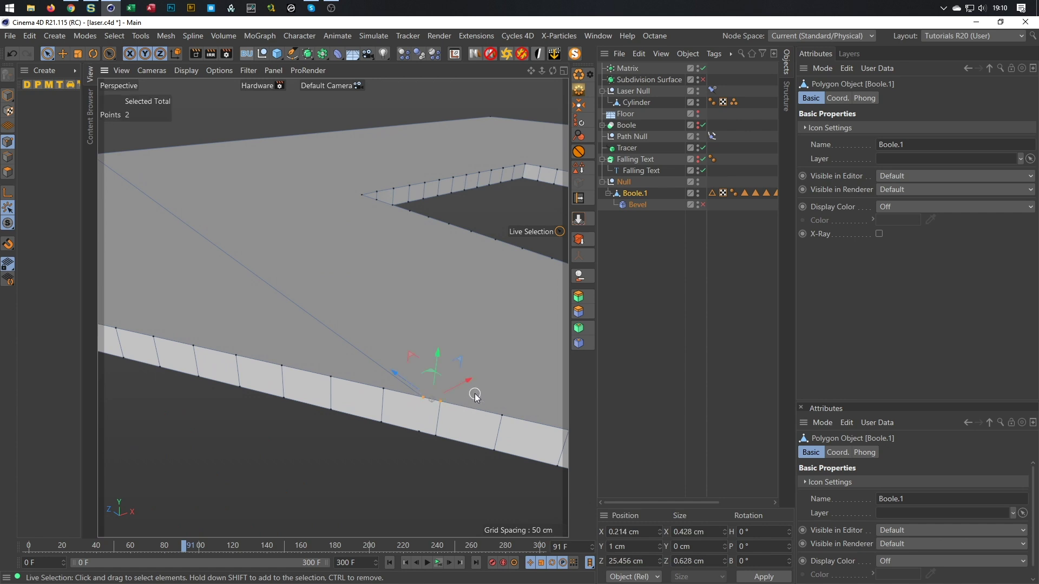
key("m")
key("q")
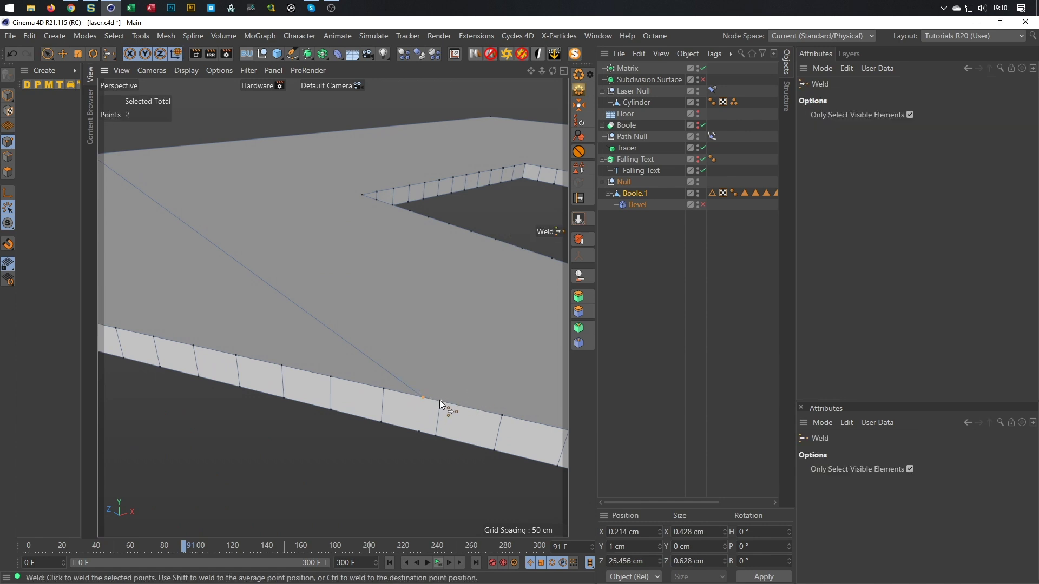
left_click(440, 404)
- Weld the corresponding two underside points beneath the slanted edge's seam into the wall's lower corner point
scroll(446, 424, "up", 10)
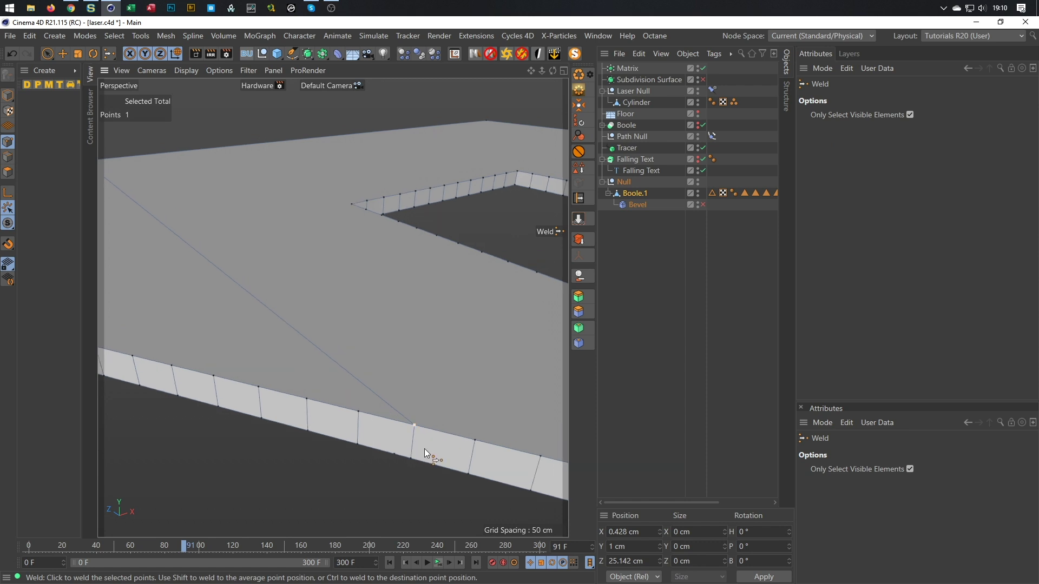
key("9")
left_click_drag(388, 470, 414, 468)
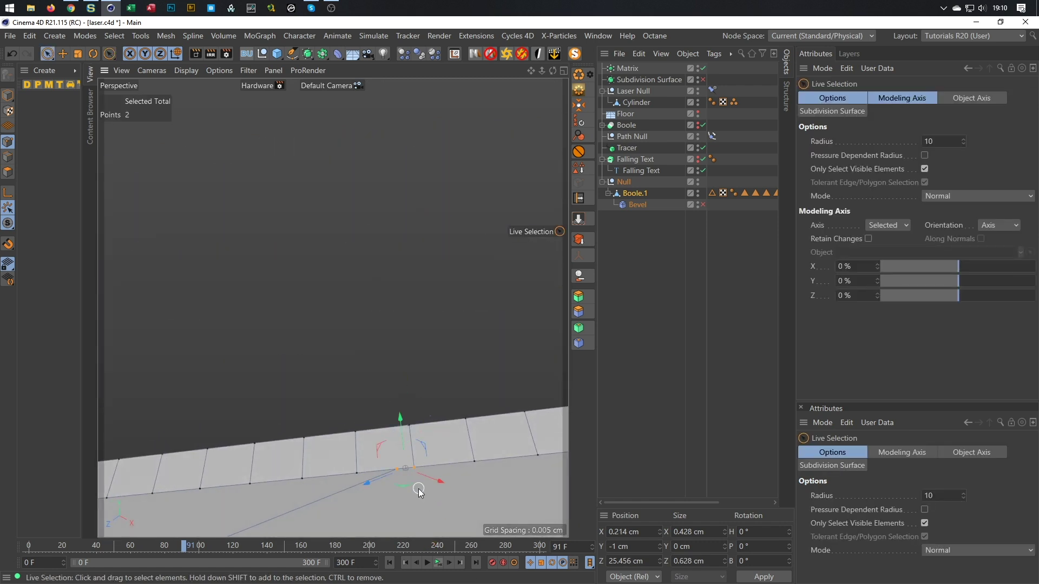
key("m")
key("q")
left_click(417, 468)
scroll(417, 470, "down", 12)
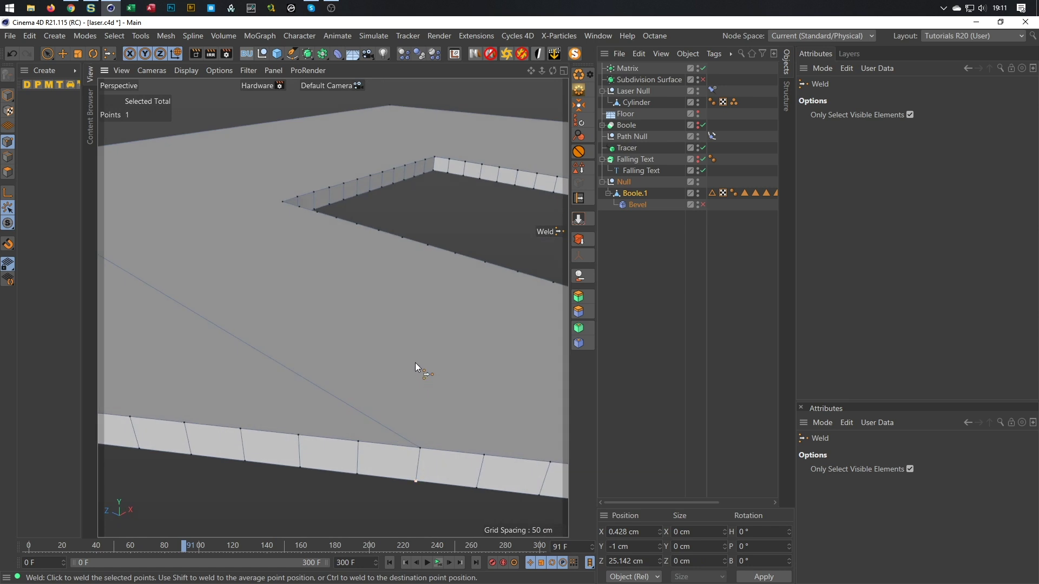
- Weld the upper seam point to the adjacent wall point on the cutout's long outer edge opposite the first one
left_click_drag(381, 369, 368, 339, "alt")
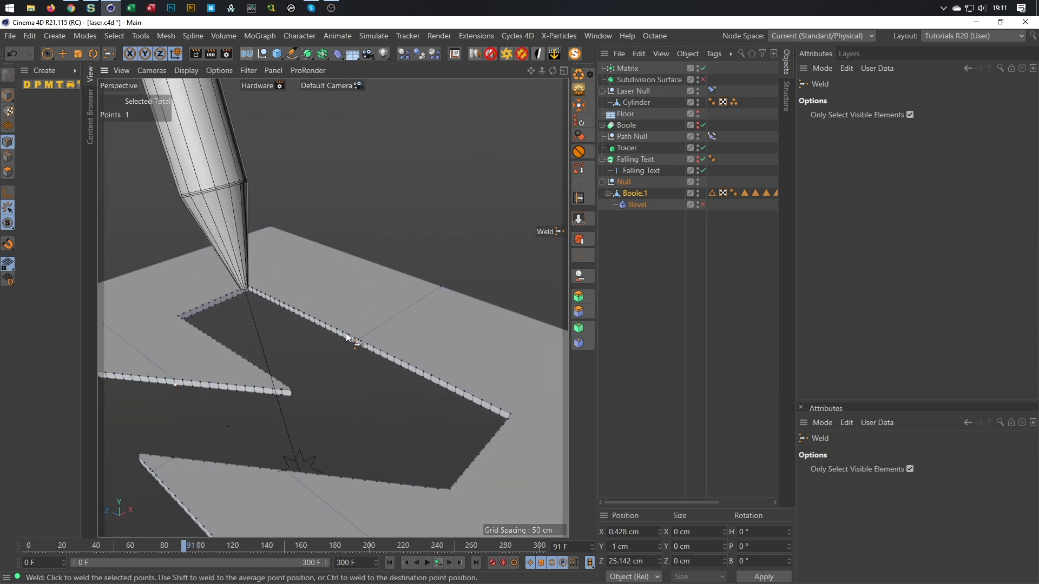
scroll(346, 333, "up", 8)
mouse_move(430, 311)
left_mouse_down("alt")
mouse_move(466, 367)
mouse_move(447, 396)
mouse_move(411, 404)
mouse_move(457, 445)
left_mouse_up("alt")
key("space")
key("space")
left_click(457, 443)
key("space")
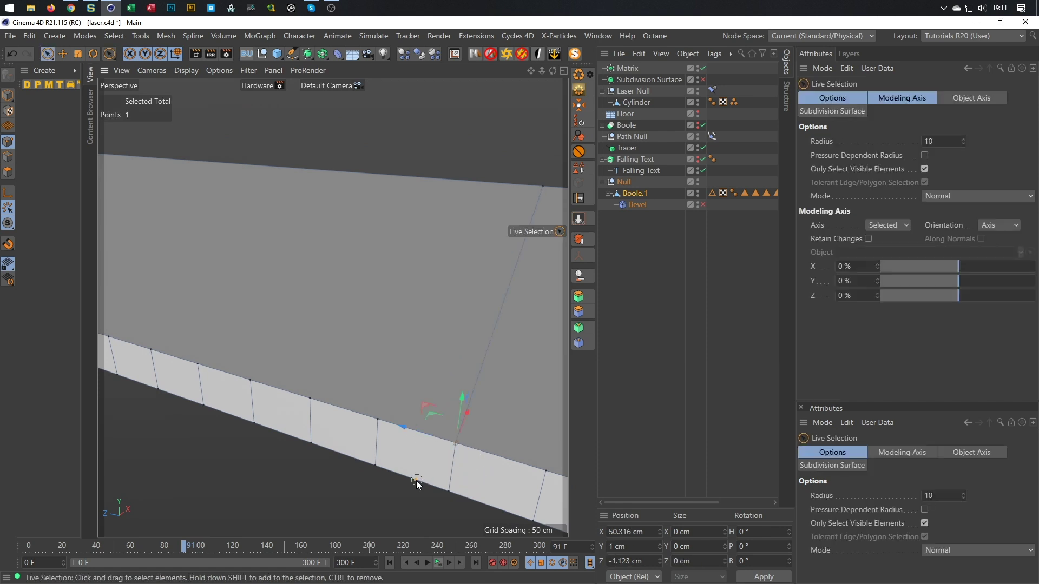
- Weld the lower pair of points beneath the seam on that opposite outer edge of the cutout
key("space")
left_click(451, 495)
left_click_drag(454, 501, 413, 466, "alt")
right_click_drag(482, 462, 254, 421, "alt")
middle_click_drag(509, 462, 439, 408, "alt")
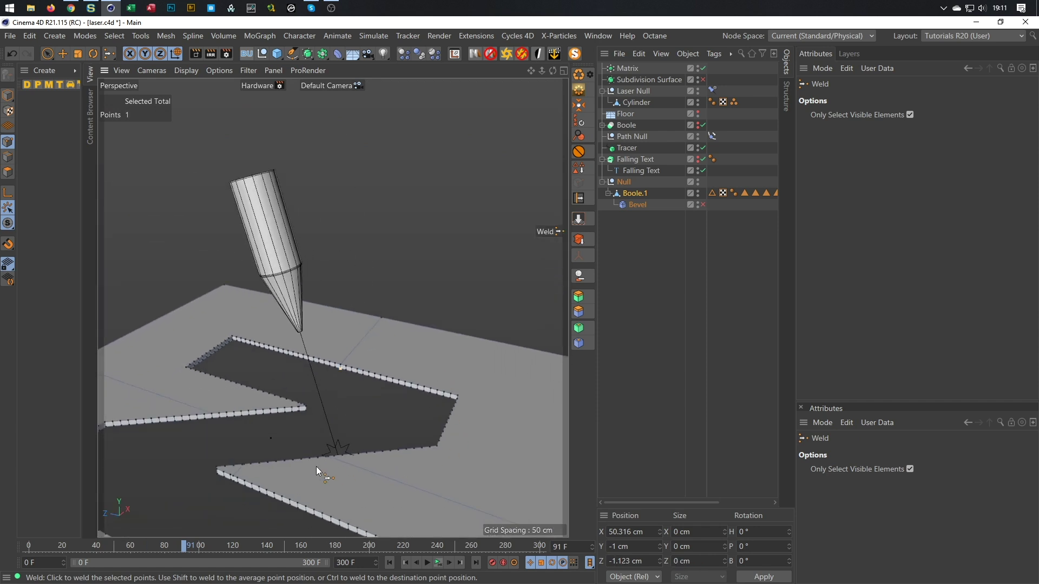
- Weld the stray upper seam point beside the laser's star-shaped marker to the next wall point on the cutout edge
right_click_drag(316, 466, 408, 452, "alt")
left_click_drag(408, 452, 239, 462, "alt")
right_click_drag(239, 462, 436, 506, "alt")
left_click_drag(437, 505, 435, 433, "alt")
key("space")
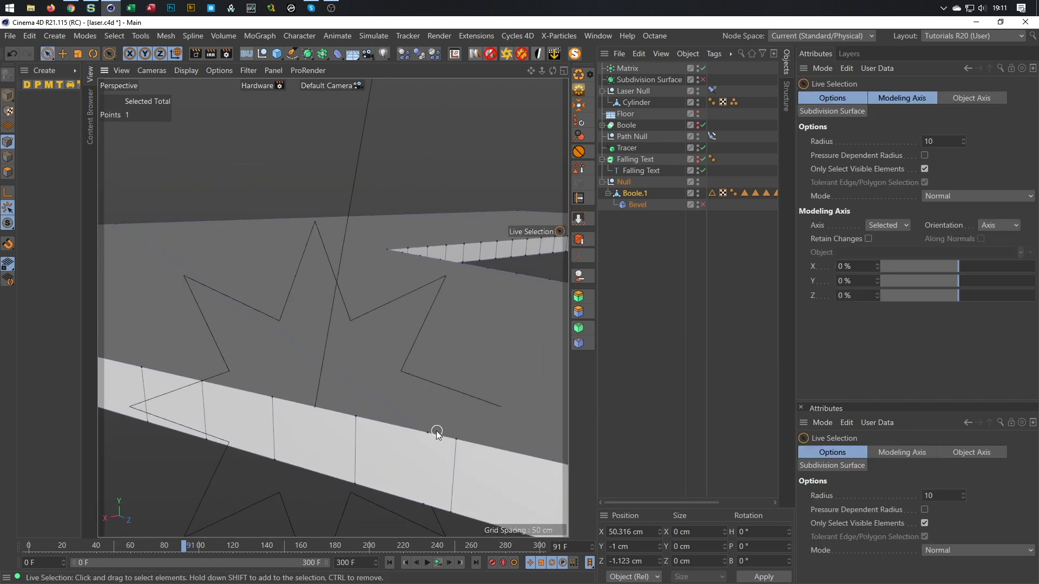
left_click(457, 439)
key("space")
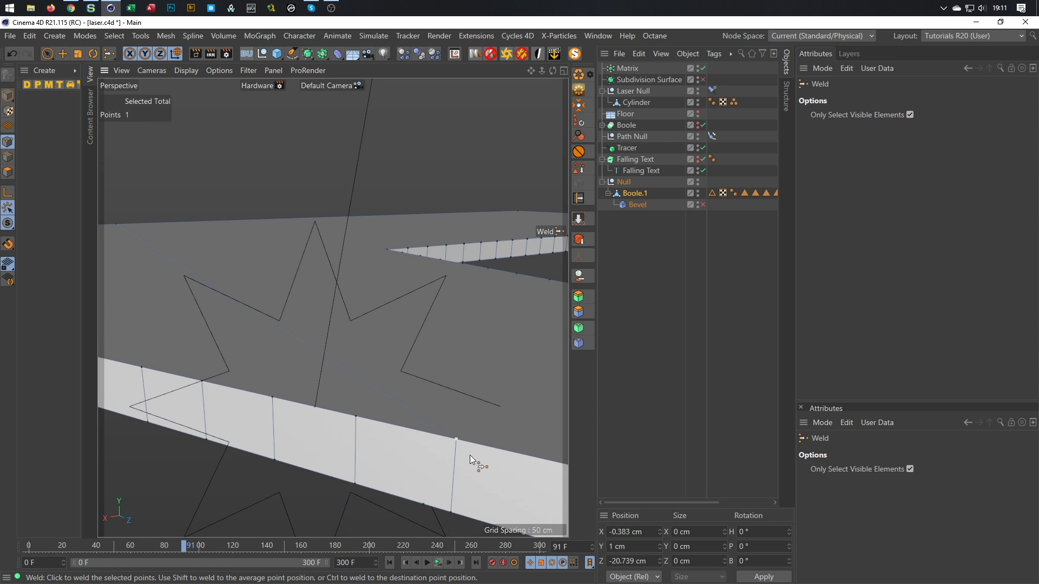
- Weld the matching stray underside point beside the laser's star-shaped marker to the wall's lower corner point
key("space")
key("space")
left_click(451, 512)
scroll(406, 434, "down", 5)
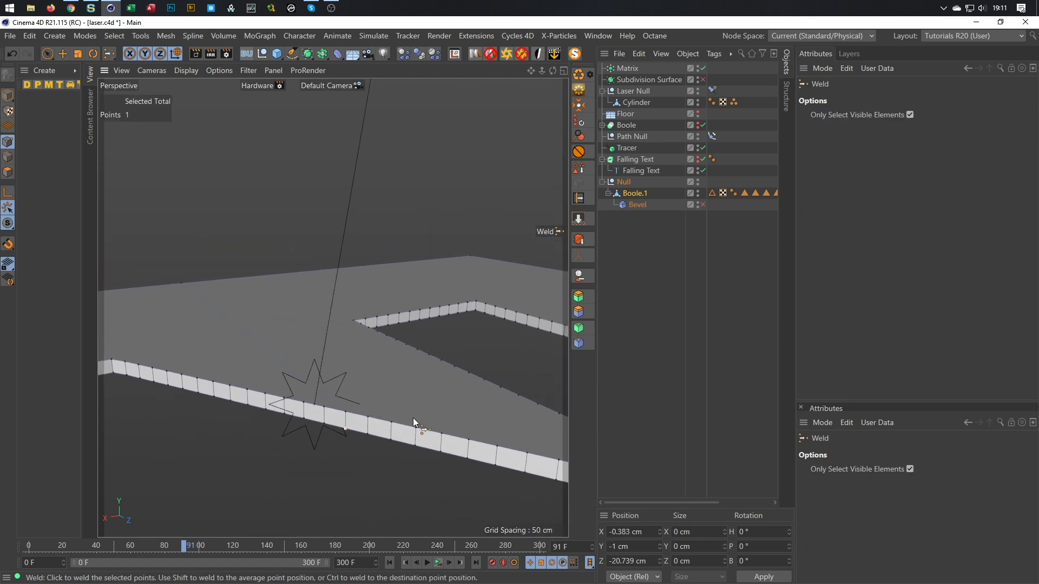
- Weld the stray upper seam point near the first pointed plate tongue's tip to the adjacent wall point
scroll(290, 394, "up", 3)
scroll(436, 363, "up", 3)
scroll(384, 398, "up", 3)
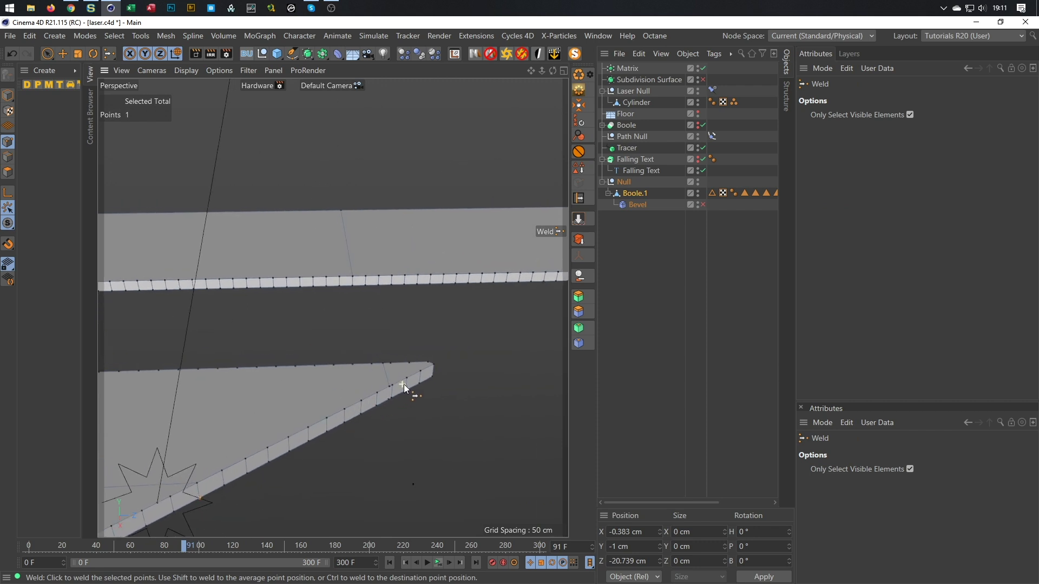
scroll(404, 385, "up", 8)
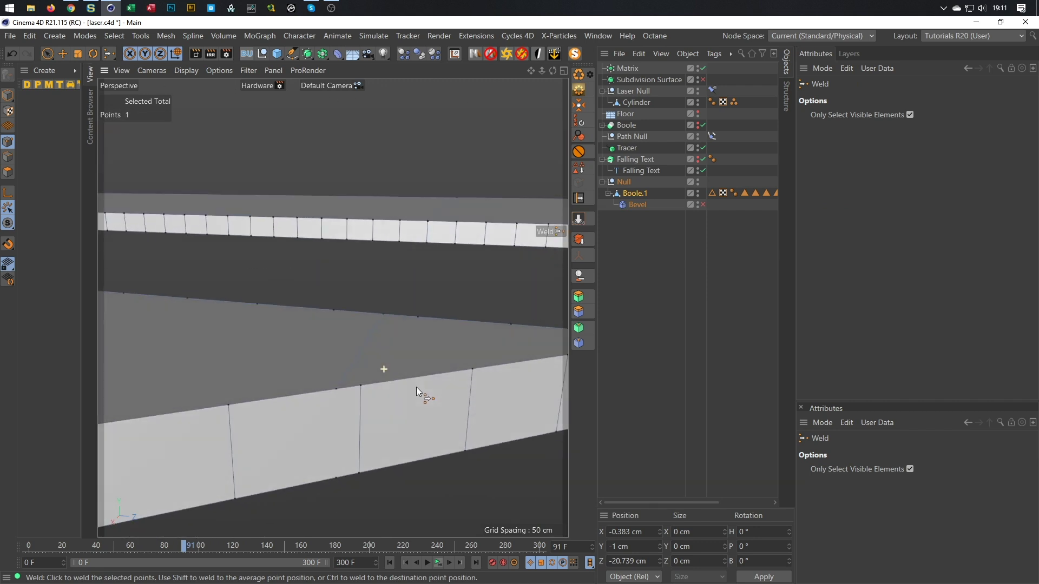
scroll(414, 383, "up", 2)
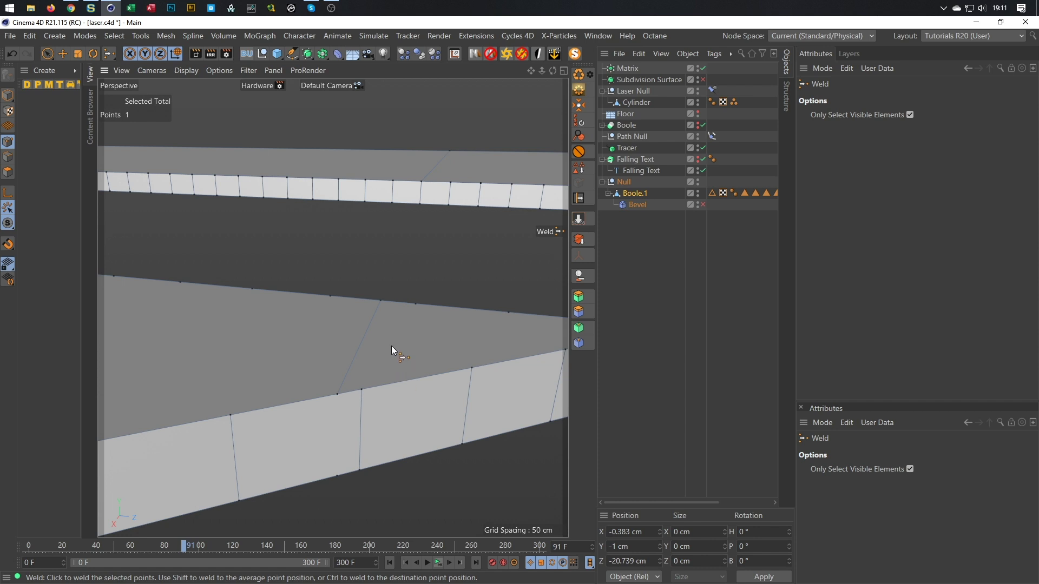
key("space")
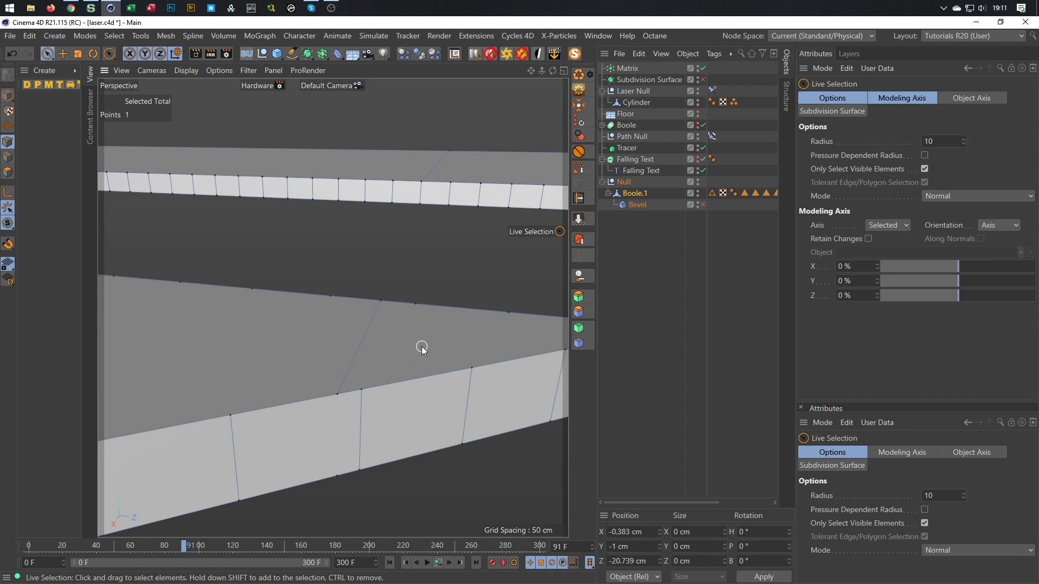
key("space")
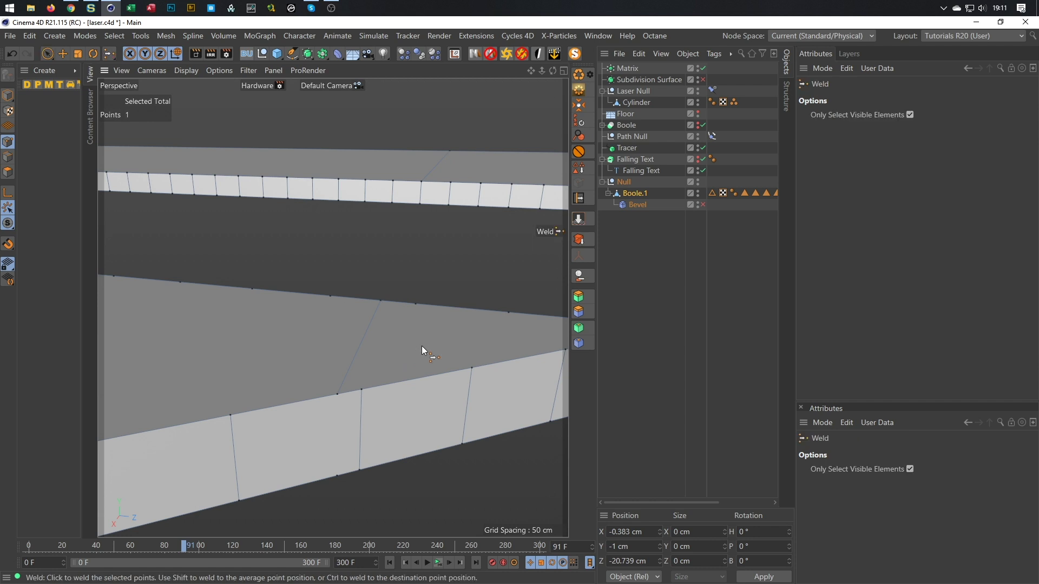
key("space")
key("space")
key("space")
left_click_drag(372, 384, 310, 399)
key("space")
left_click(360, 390)
- Weld the matching underside seam point on that tongue's wall to the adjacent lower corner point
scroll(372, 411, "up", 3)
key("space")
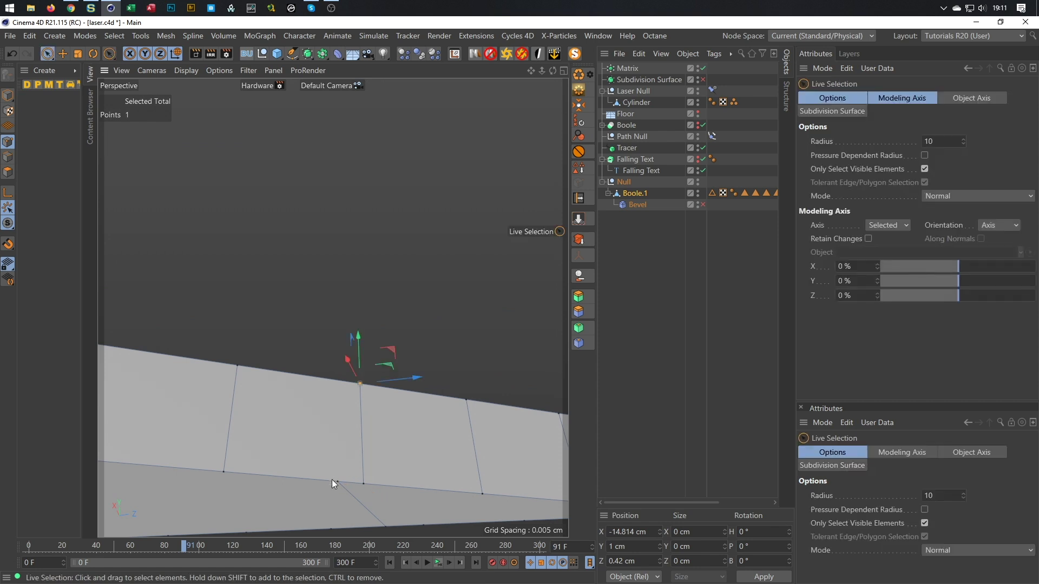
left_click(389, 492)
scroll(382, 496, "down", 5)
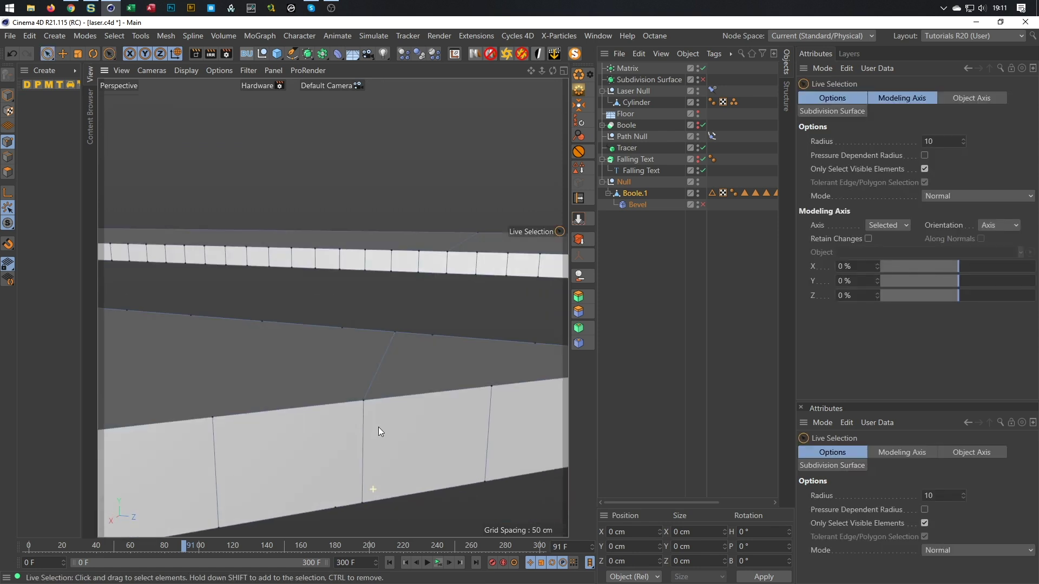
left_click(362, 500)
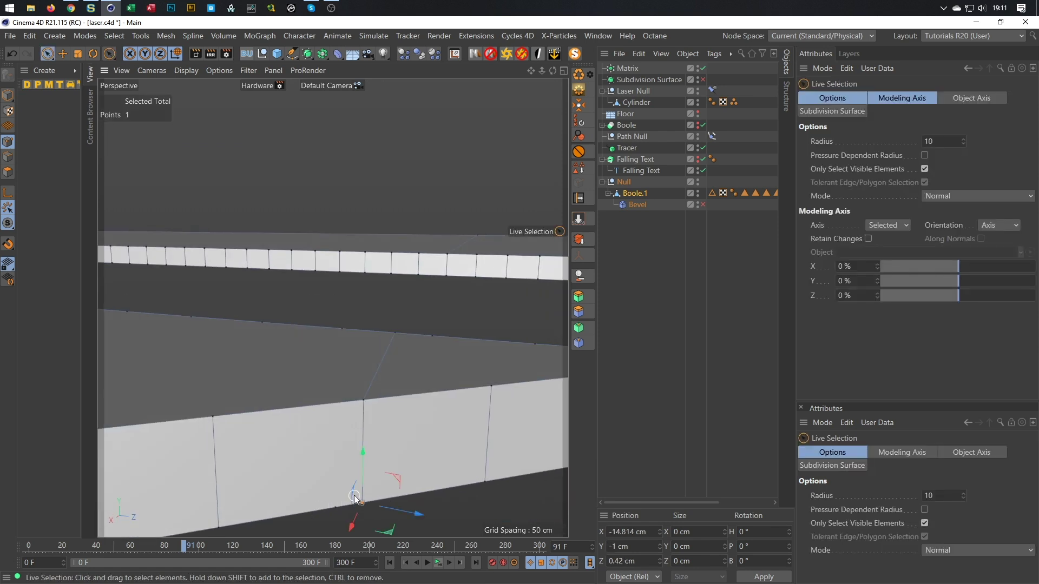
scroll(351, 514, "down", 3)
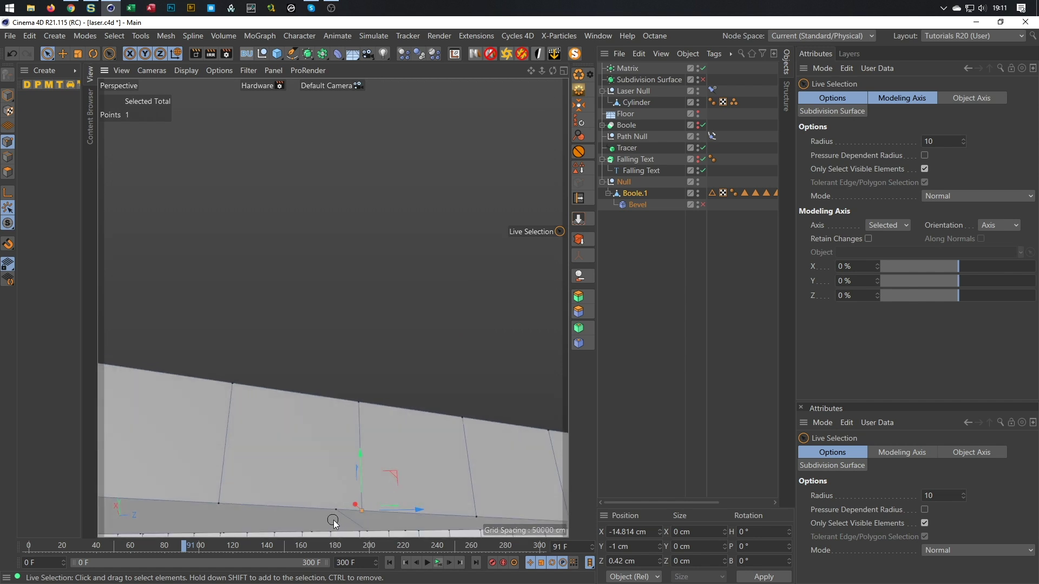
scroll(337, 511, "up", 5)
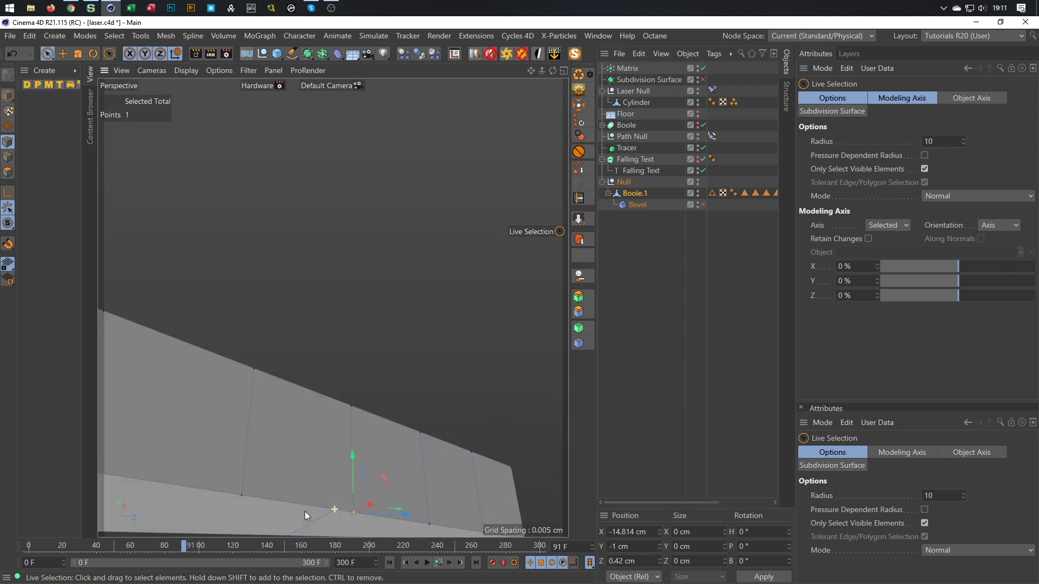
left_click(336, 509, "shift")
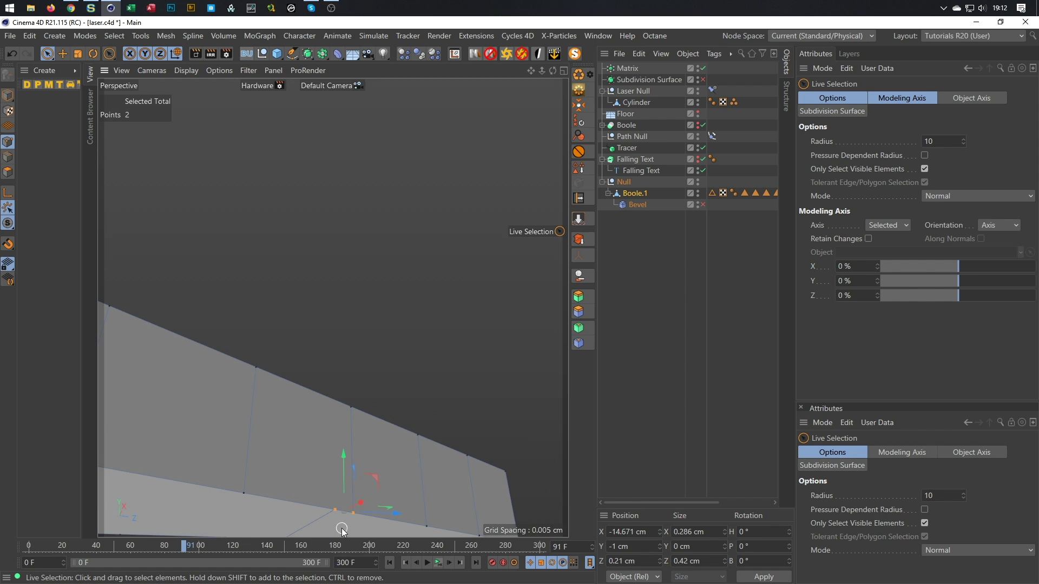
scroll(336, 501, "down", 5)
key("m")
key("q")
left_click(356, 506)
- Weld the stray upper seam point on the opposite side of the same tongue to the wall point nearer its tip
left_click_drag(404, 486, 333, 340, "alt")
key("space")
left_click(402, 350, "shift")
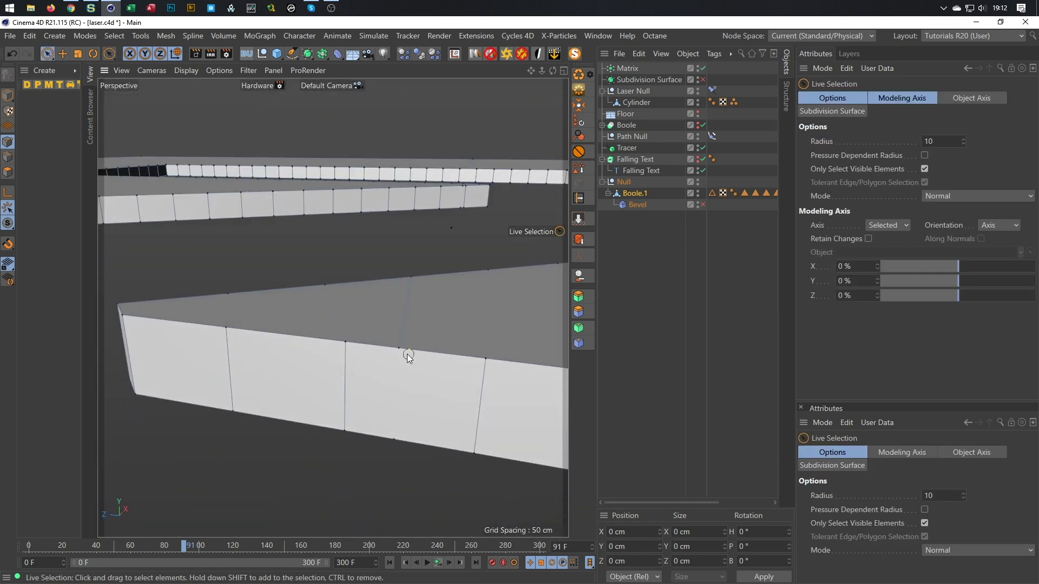
key("space")
left_click(344, 346)
- Weld the matching underside seam point on the tongue's opposite side to the wall's lower corner point
left_click_drag(348, 362, 423, 449, "alt")
key("space")
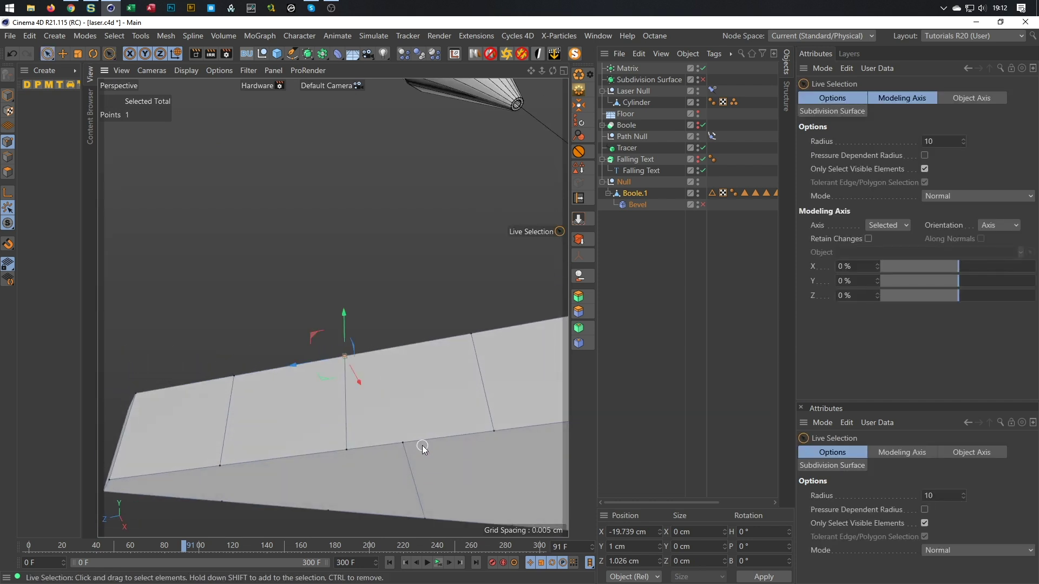
left_click(347, 450)
key("space")
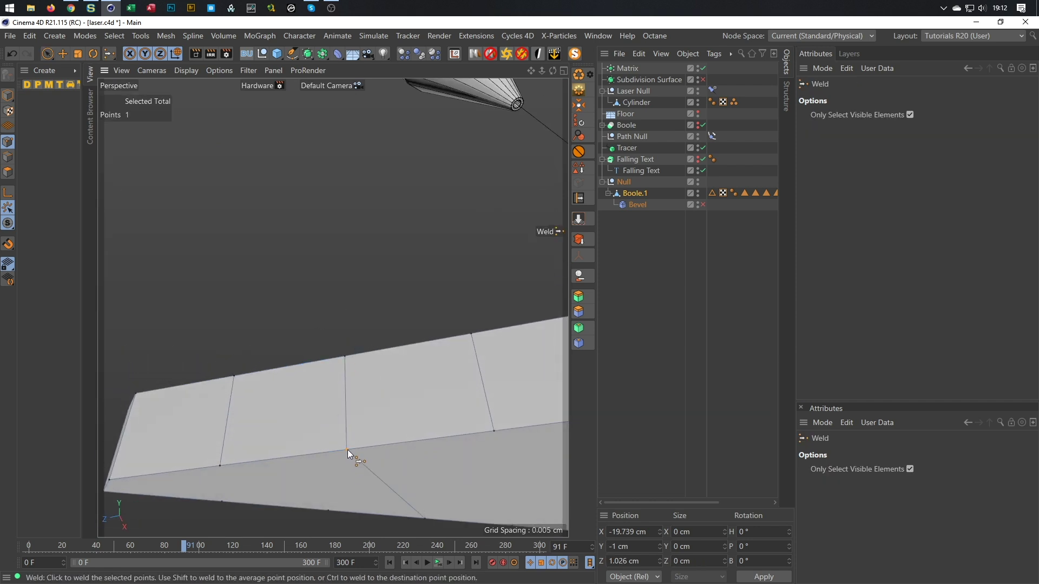
- Temporarily enable the Bevel deformer in Model mode to examine the bevel around the second pointed tongue of the cutout
right_click_drag(392, 460, 378, 458, "alt")
left_click_drag(378, 458, 384, 355, "alt")
right_click_drag(384, 355, 324, 385, "alt")
left_click_drag(324, 384, 262, 403, "alt")
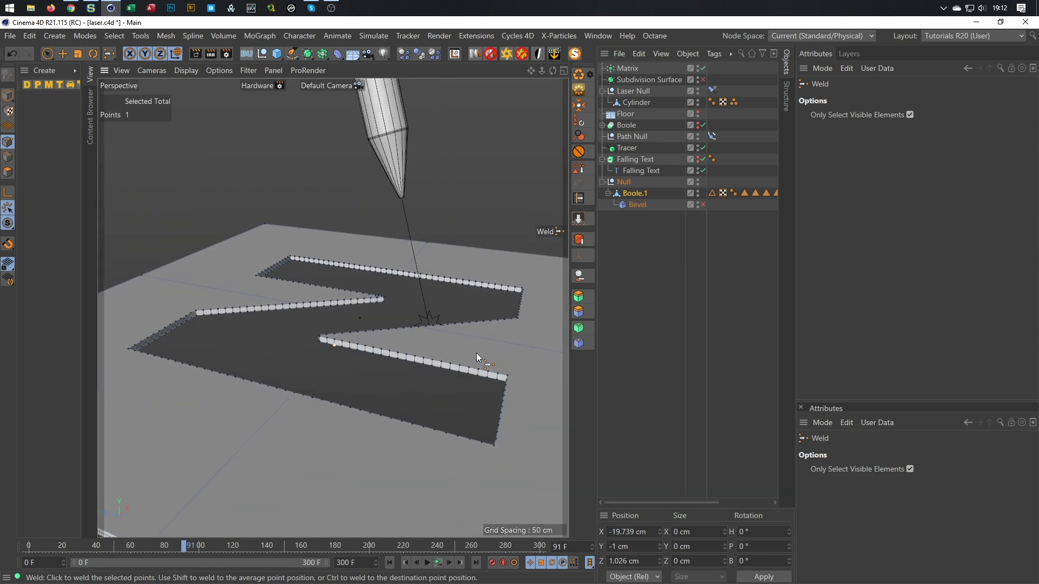
right_click_drag(430, 319, 249, 333, "alt")
left_click_drag(248, 334, 414, 320, "alt")
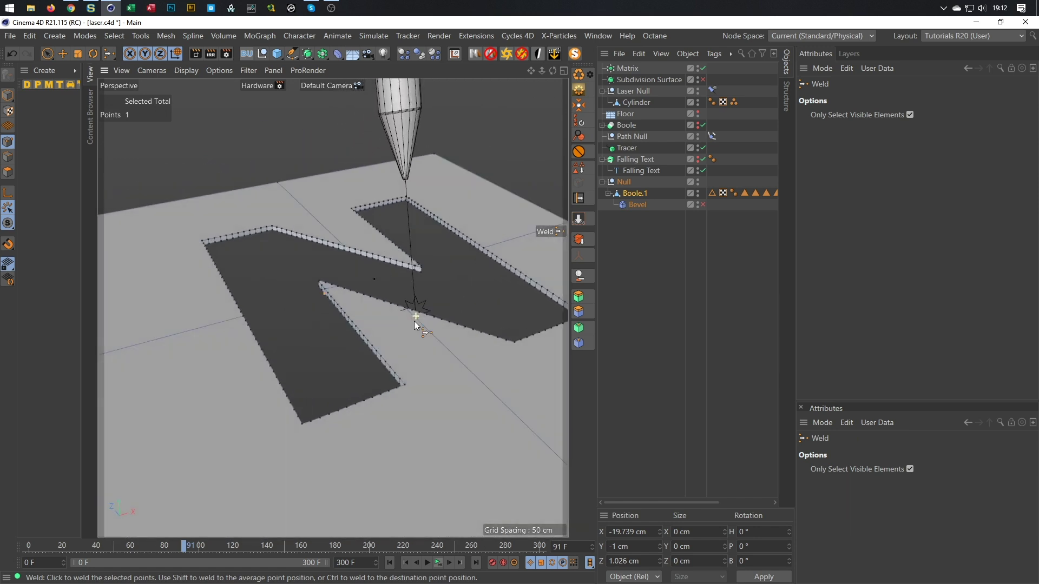
left_click(8, 95)
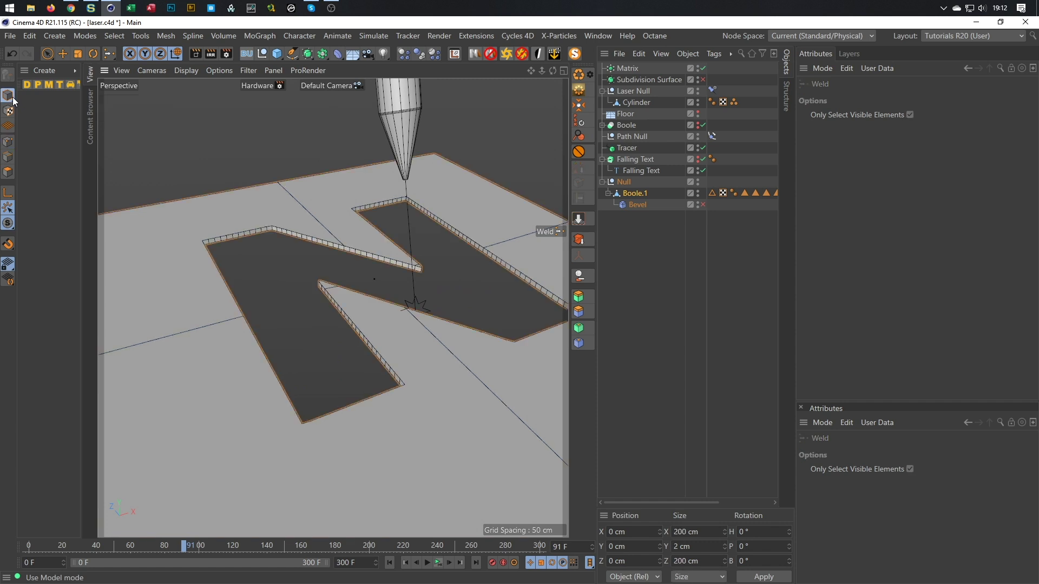
left_click(702, 205)
right_click_drag(414, 260, 512, 238, "alt")
left_click_drag(405, 295, 542, 322, "alt")
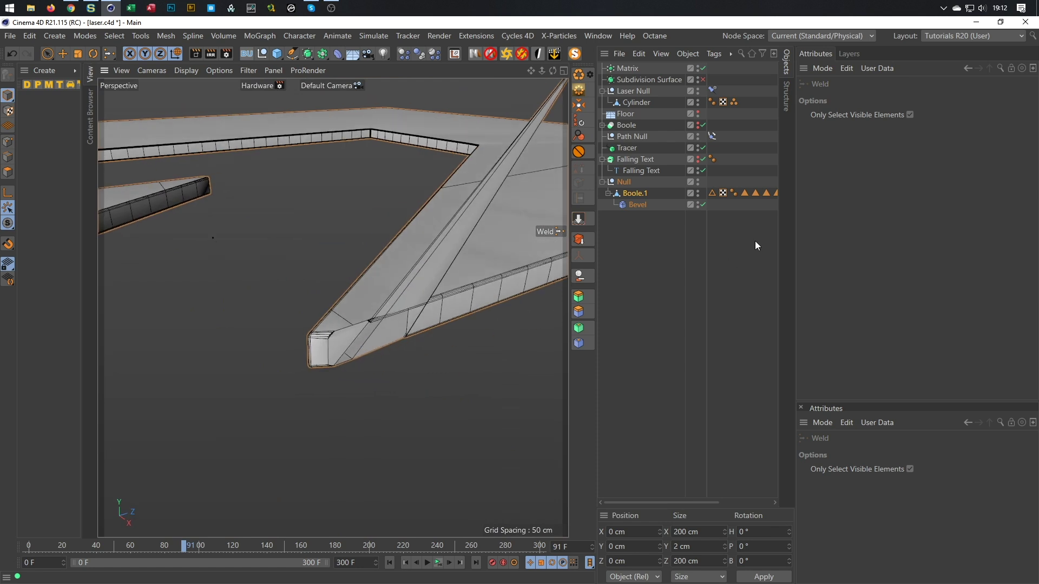
left_click(702, 205)
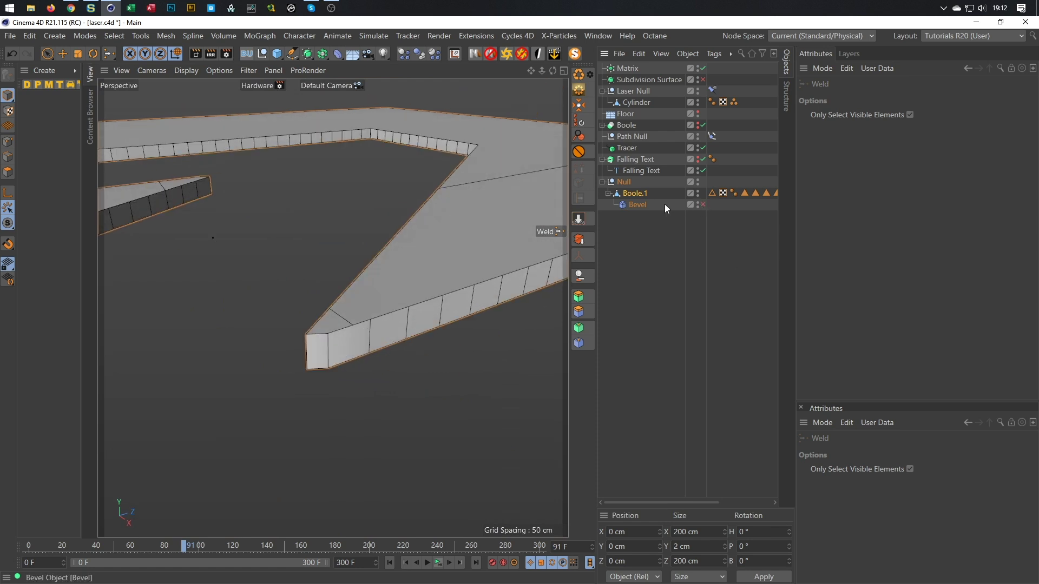
- Return to Boole.1's points and weld the upper seam point near the second tongue's tip to the next wall point
left_click(632, 195)
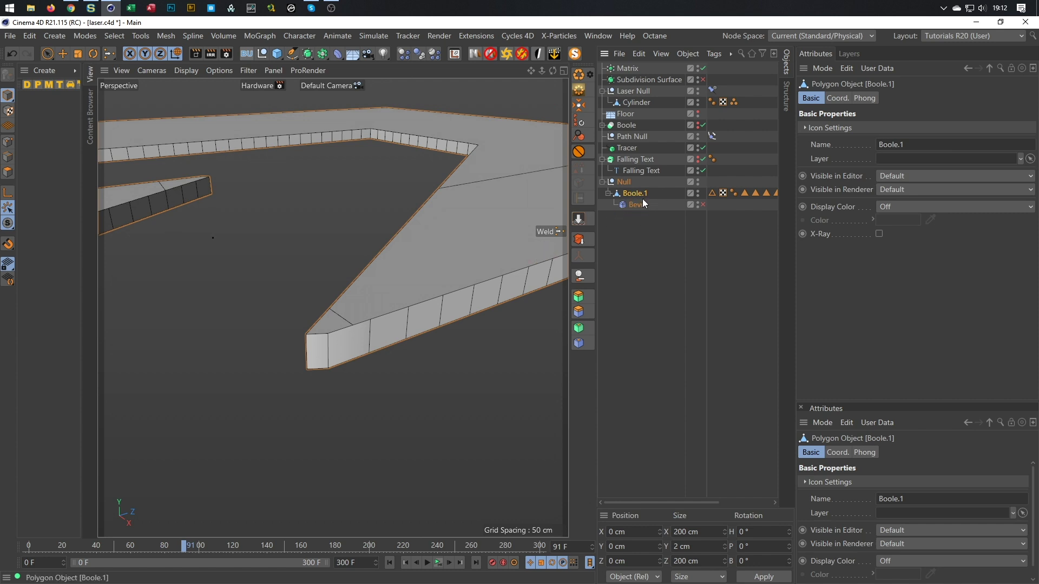
left_click(8, 142)
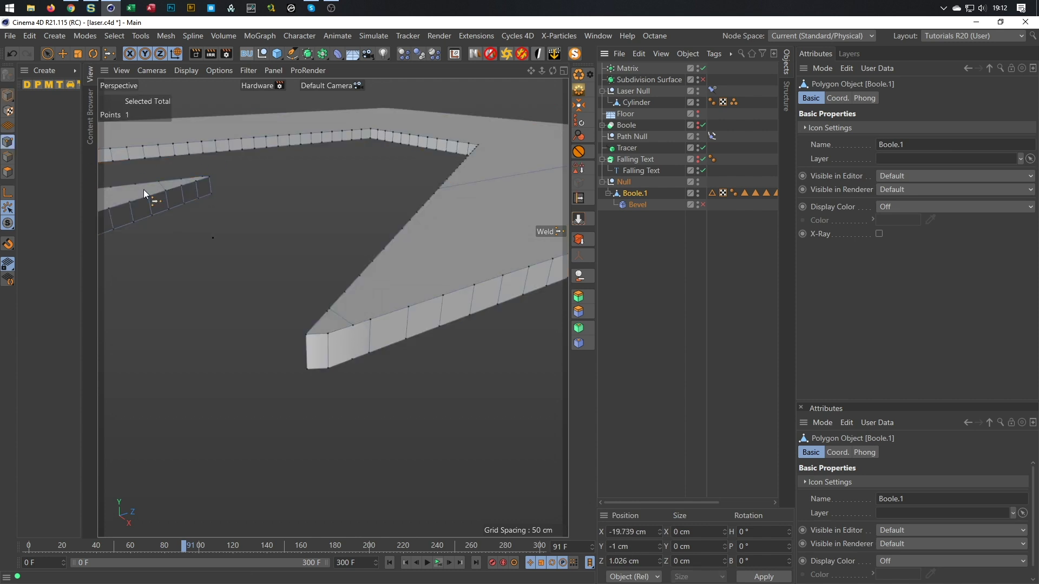
left_click_drag(372, 298, 362, 338, "alt")
key("space")
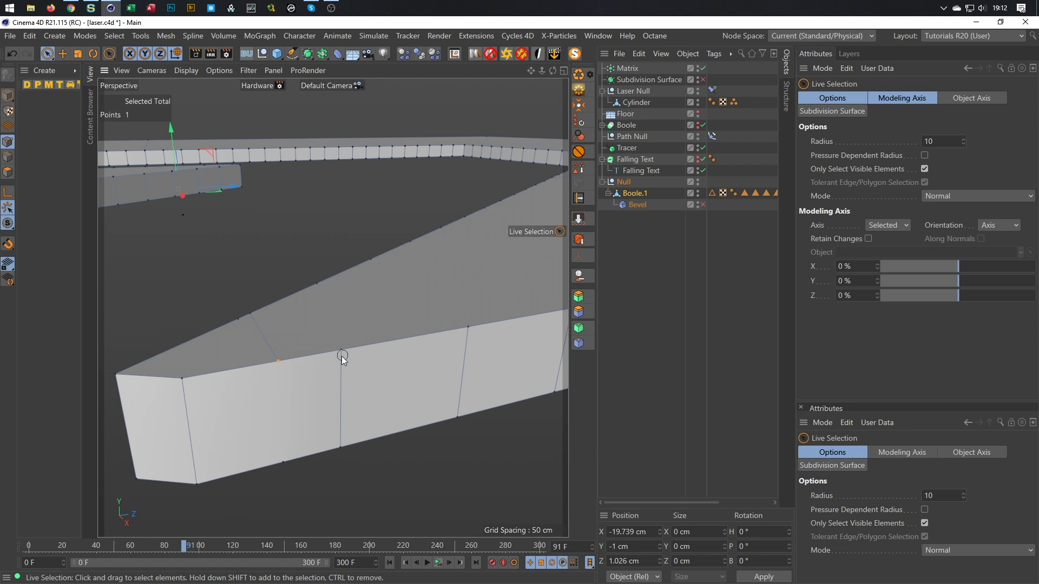
left_click(340, 348)
key("space")
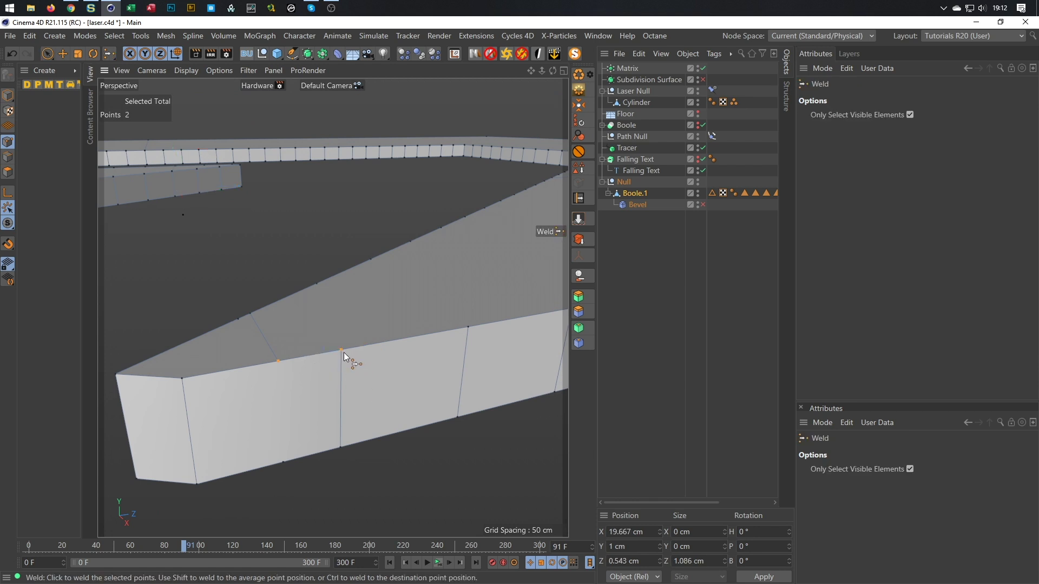
left_click_drag(354, 388, 295, 373, "alt")
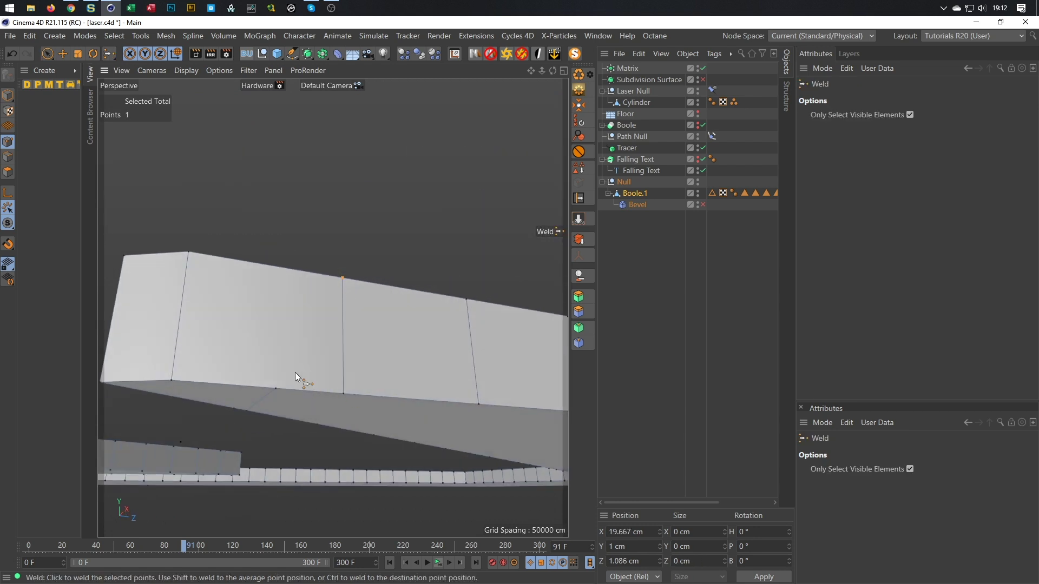
- Weld the matching underside seam point on the second tongue to the lower point of the same wall edge
key("space")
left_click(343, 393)
key("space")
- Weld the stray upper seam point on the second tongue's opposite side to the adjacent wall point
left_click_drag(295, 327, 349, 269, "alt")
key("space")
left_click(304, 293)
key("space")
- Weld the underside seam point on the second tongue's opposite side to the wall's lower corner point
middle_click_drag(313, 308, 378, 248, "alt")
left_click_drag(378, 249, 362, 395, "alt")
key("space")
left_click(322, 365)
key("space")
left_click(349, 356)
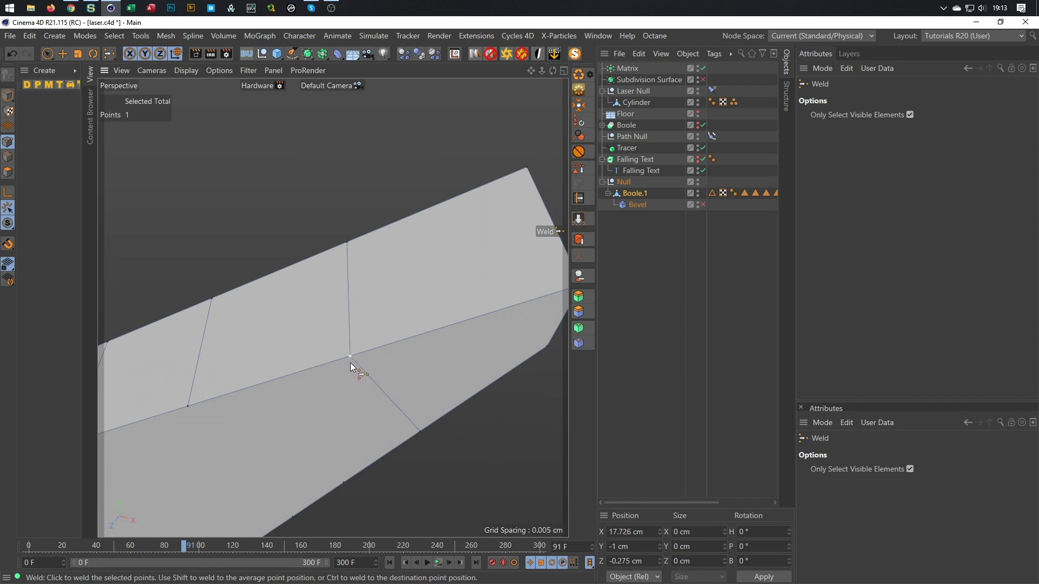
- Switch to Model mode and enable the Bevel deformer on the cleaned-up plate
right_click_drag(350, 362, 296, 387, "alt")
left_click_drag(295, 387, 457, 258, "alt")
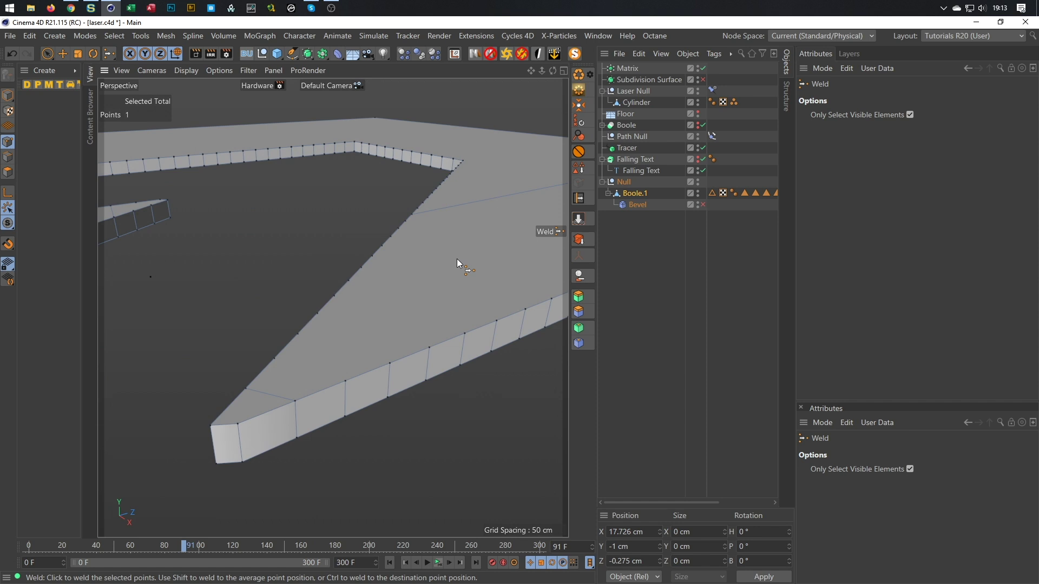
left_click_drag(518, 249, 394, 193, "alt")
left_click(8, 95)
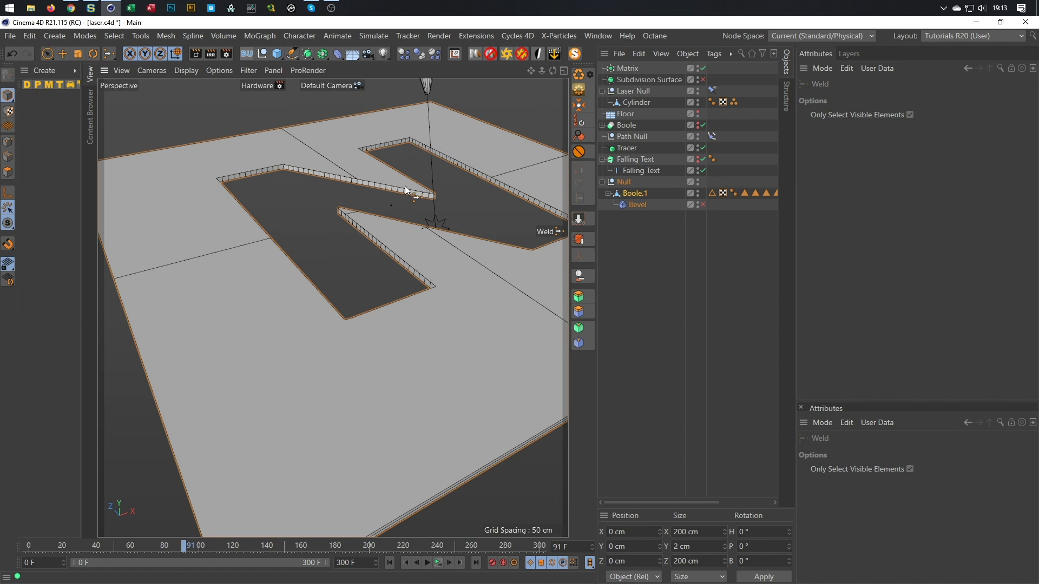
left_click(703, 204)
left_click_drag(409, 253, 430, 266, "alt")
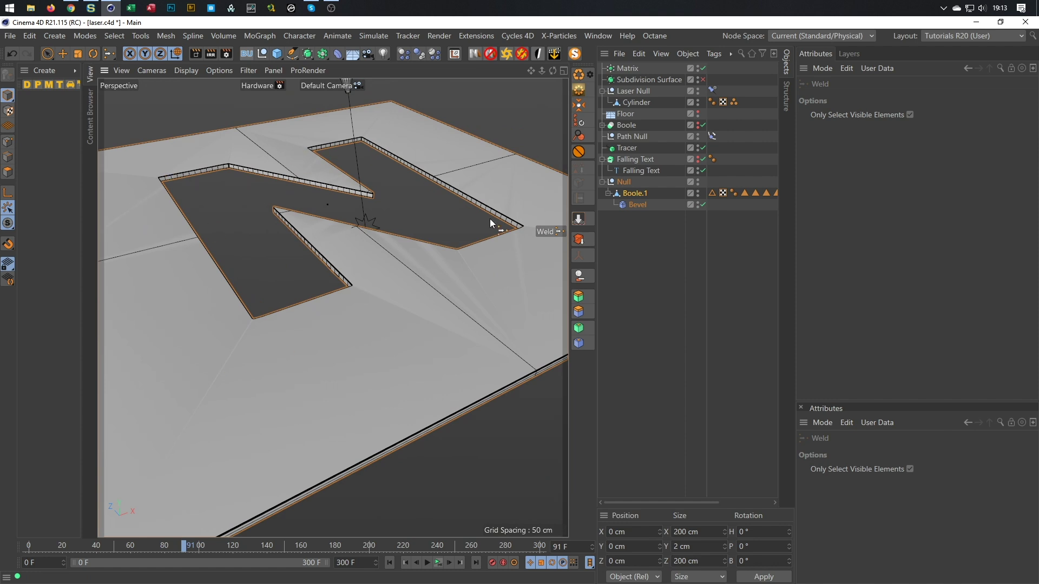
- Enable Phong Break Rounding in the Bevel deformer's topology settings and inspect the shading around the cutout
left_click(632, 202)
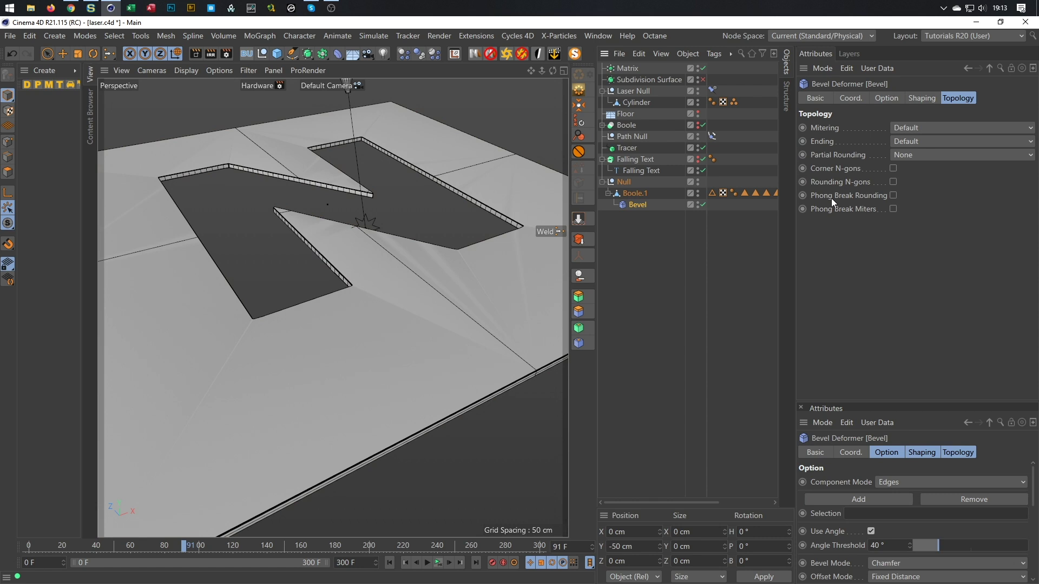
left_click(893, 195)
left_click_drag(365, 272, 282, 235, "alt")
left_click_drag(281, 163, 304, 166, "alt")
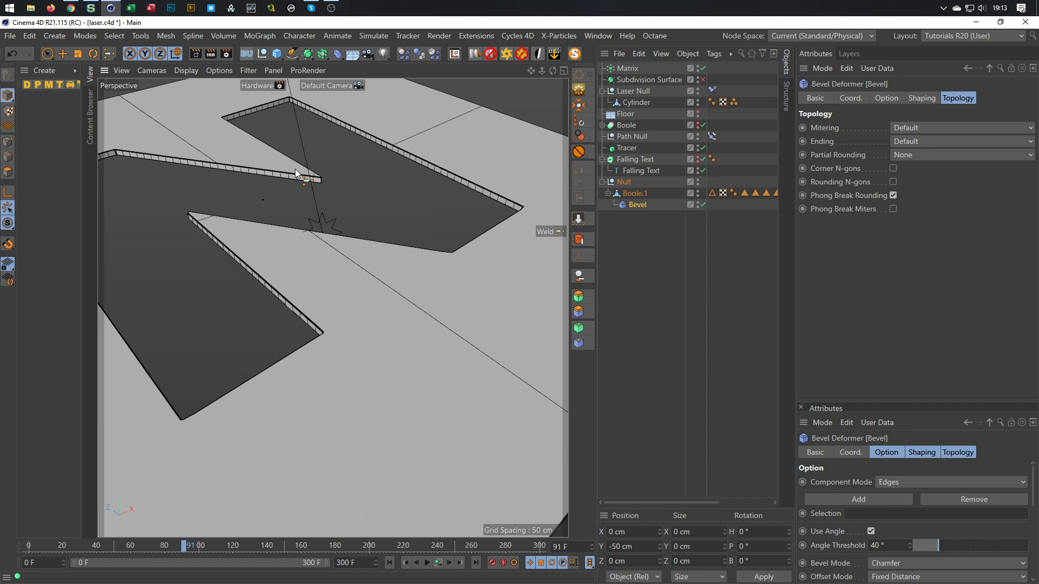
left_click_drag(390, 271, 415, 280, "alt")
- Move Boole.1 with its Bevel deformer out of the Null and delete the empty Null
left_click(608, 194)
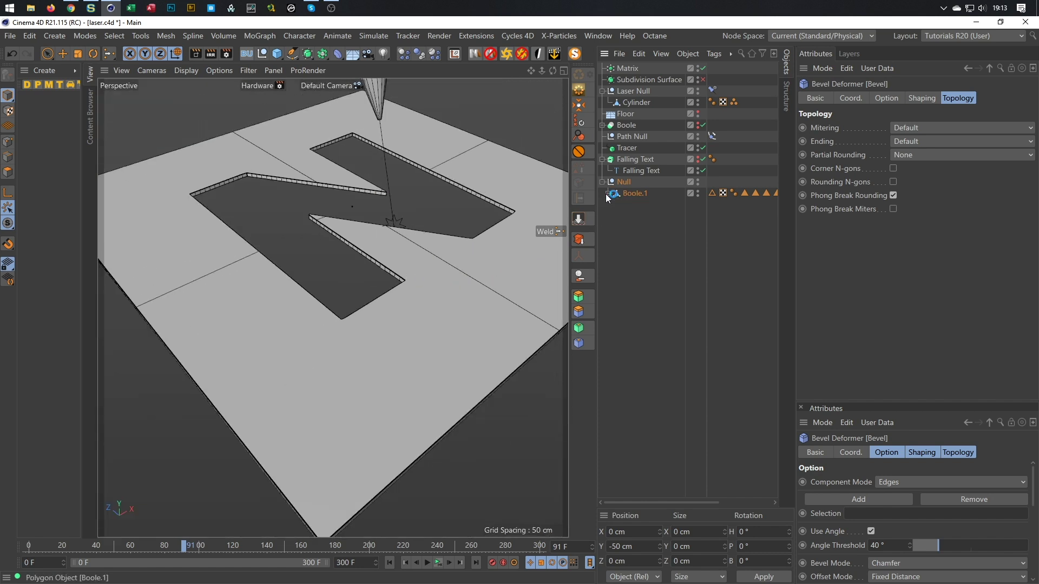
left_click(626, 195)
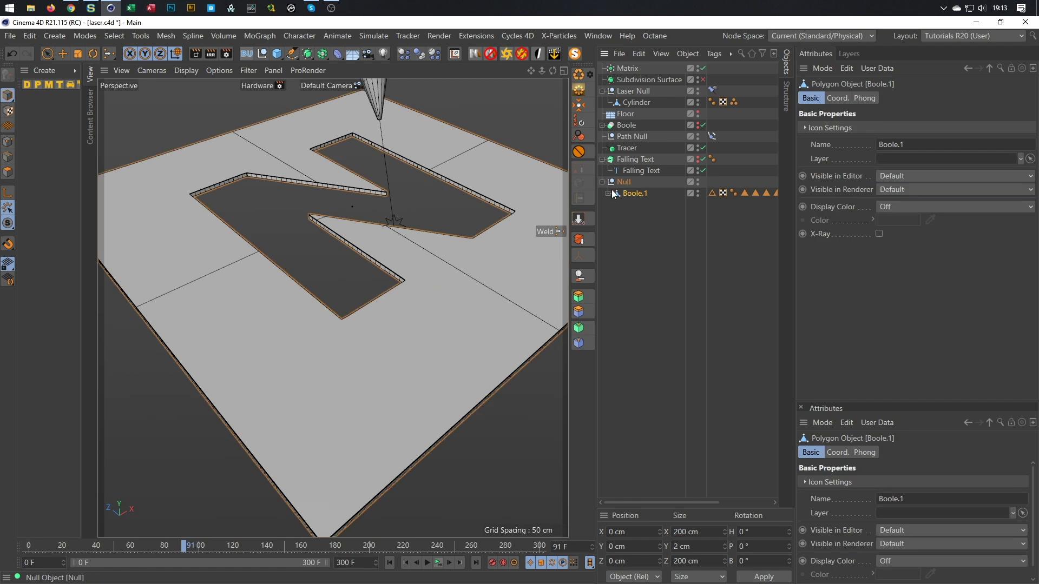
left_click_drag(486, 223, 426, 310, "alt")
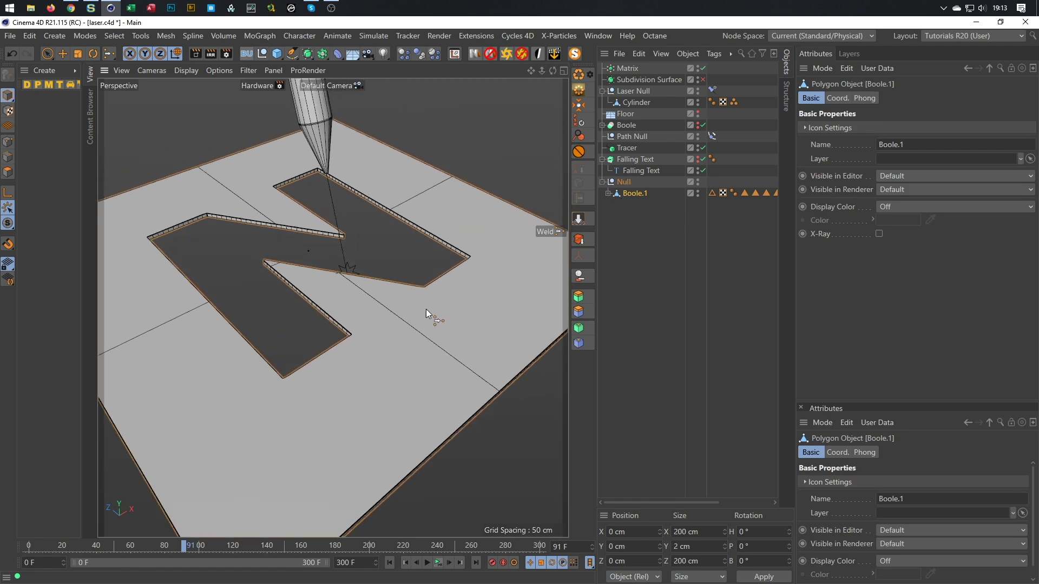
left_click(624, 182)
left_click_drag(629, 193, 625, 202)
left_click(626, 173)
left_click(625, 182)
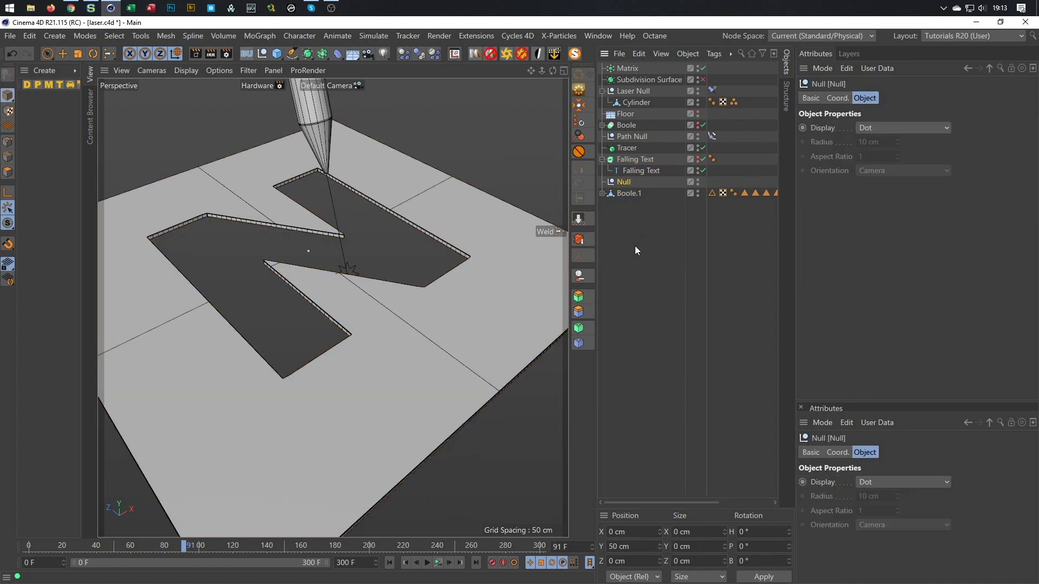
key("Delete")
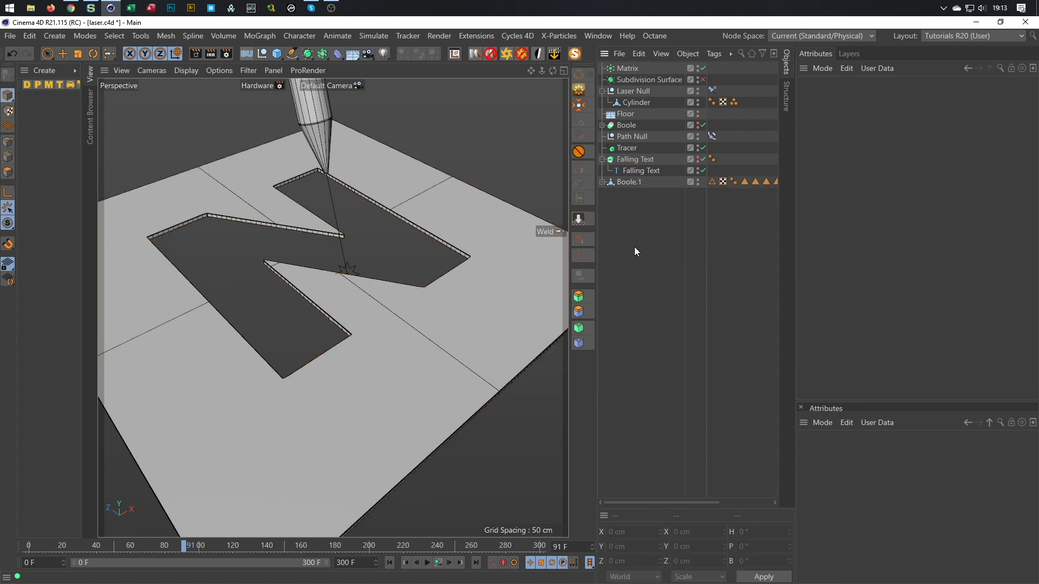
- Rename the Boole.1 plate object as Boole Final
double_click(633, 184)
key("Right")
key("Left")
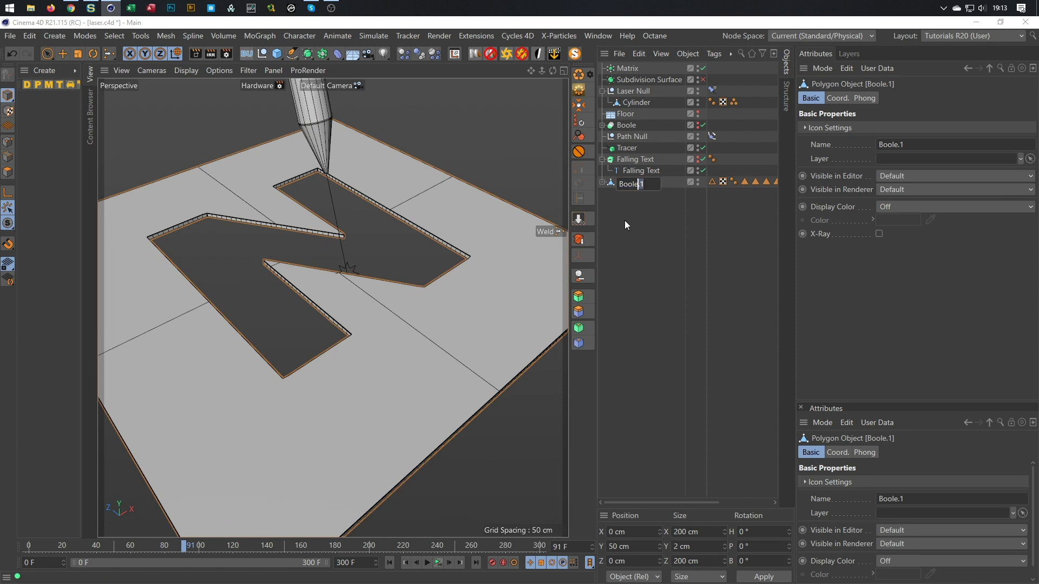
key("BackSpace")
key("BackSpace")
type("with Ho")
type("le")
key("BackSpace")
key("BackSpace")
key("BackSpace")
key("BackSpace")
key("BackSpace")
key("BackSpace")
key("BackSpace")
key("BackSpace")
key("BackSpace")
key("BackSpace")
type("Final")
key("Return")
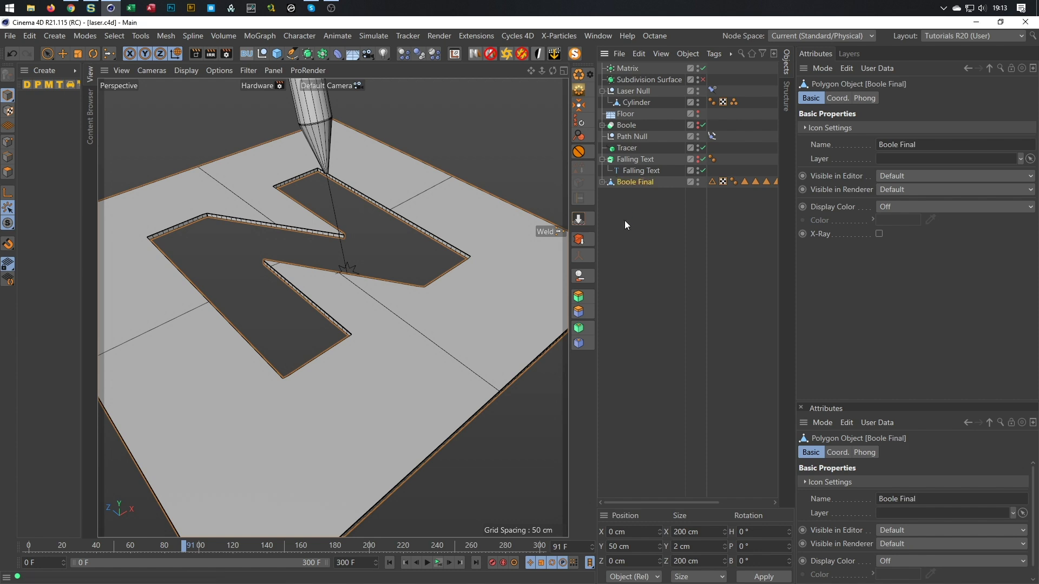
- Delete all the leftover selection tags from Boole Final, keeping its UVW and Phong tags
left_click_drag(690, 502, 743, 502)
left_click_drag(659, 196, 777, 171)
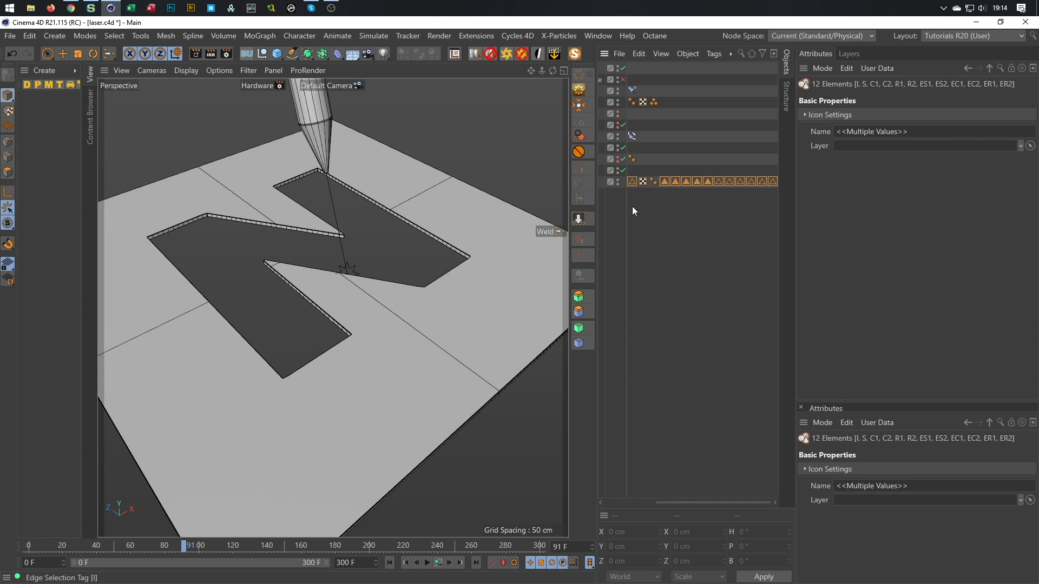
key("Delete")
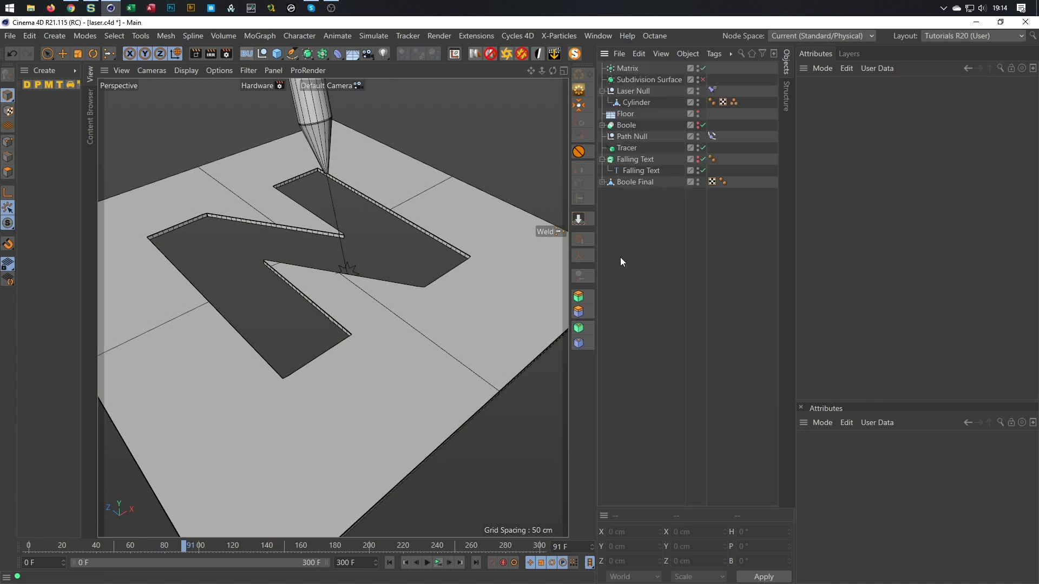
left_click_drag(372, 317, 399, 275, "alt")
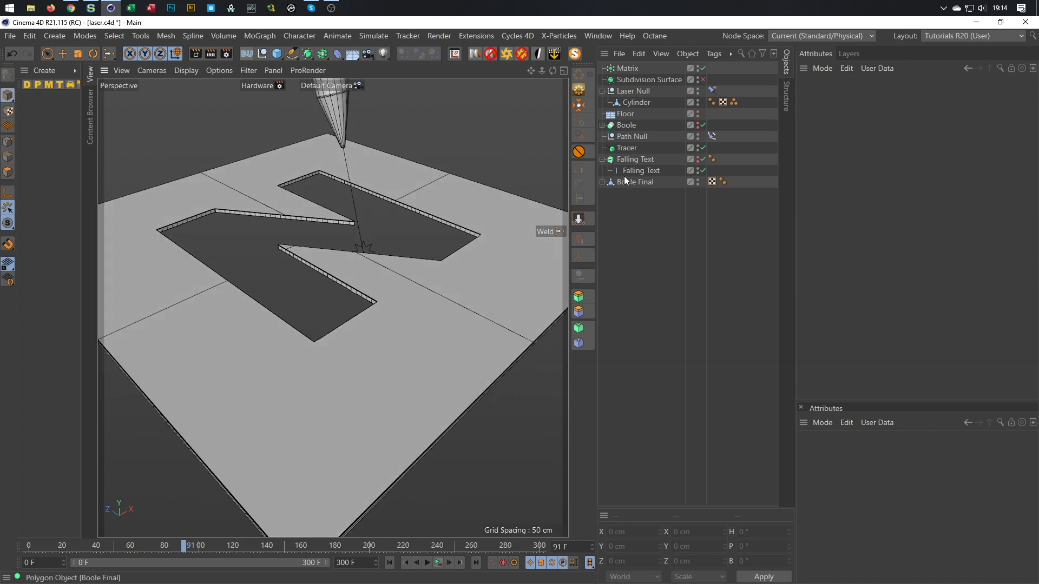
- Collapse the Falling Text hierarchy, and swap plate visibility by hiding Boole Final and showing the original Boole in the viewport
left_click(603, 160)
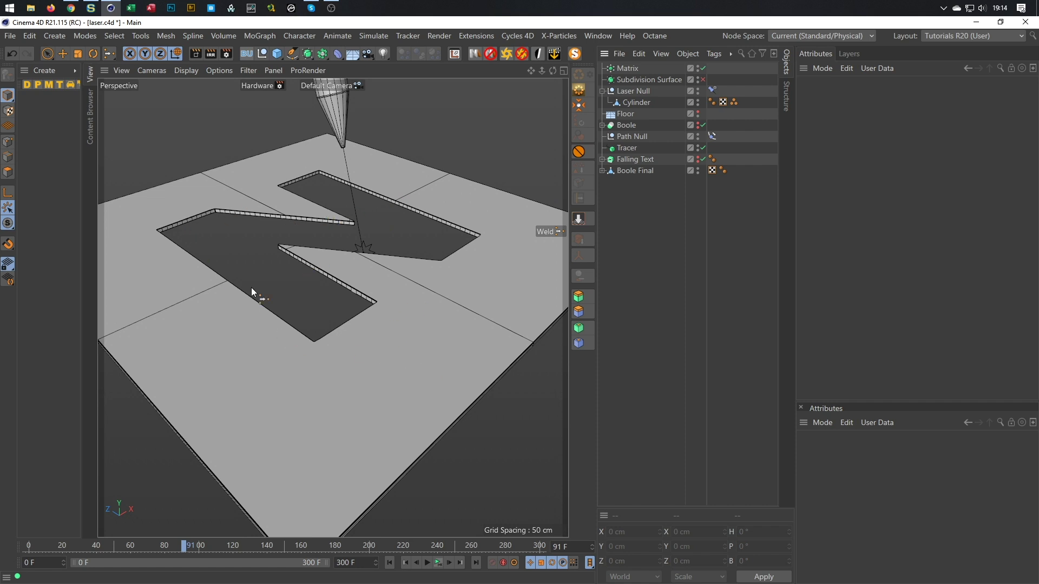
left_click(635, 161)
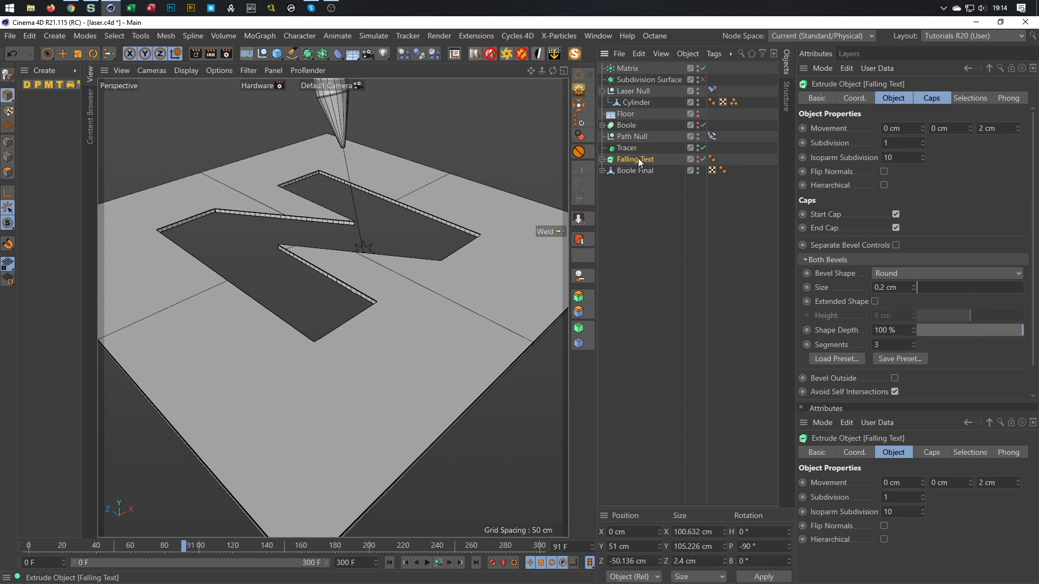
left_click(628, 125)
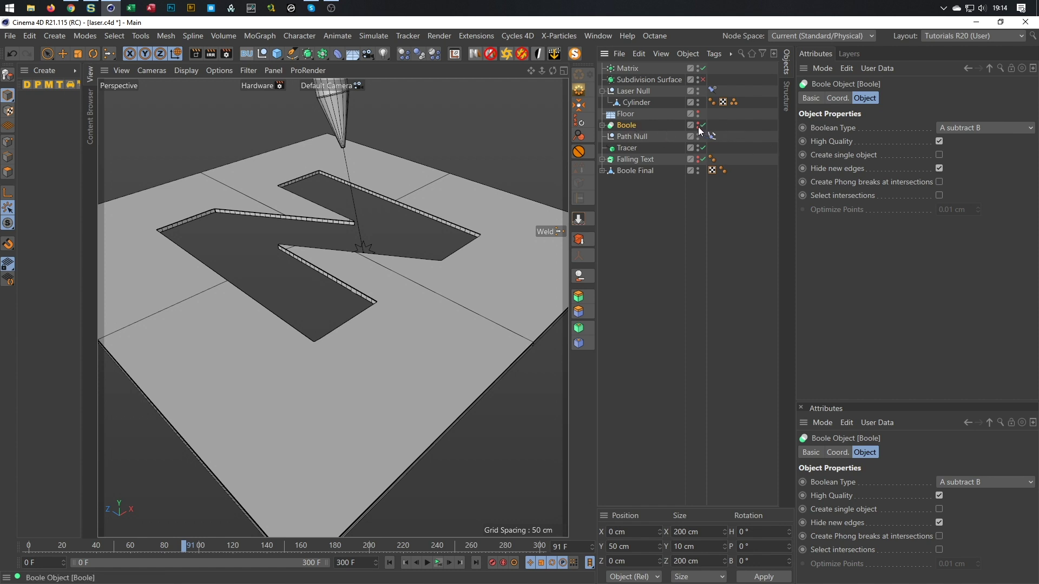
left_click(698, 170)
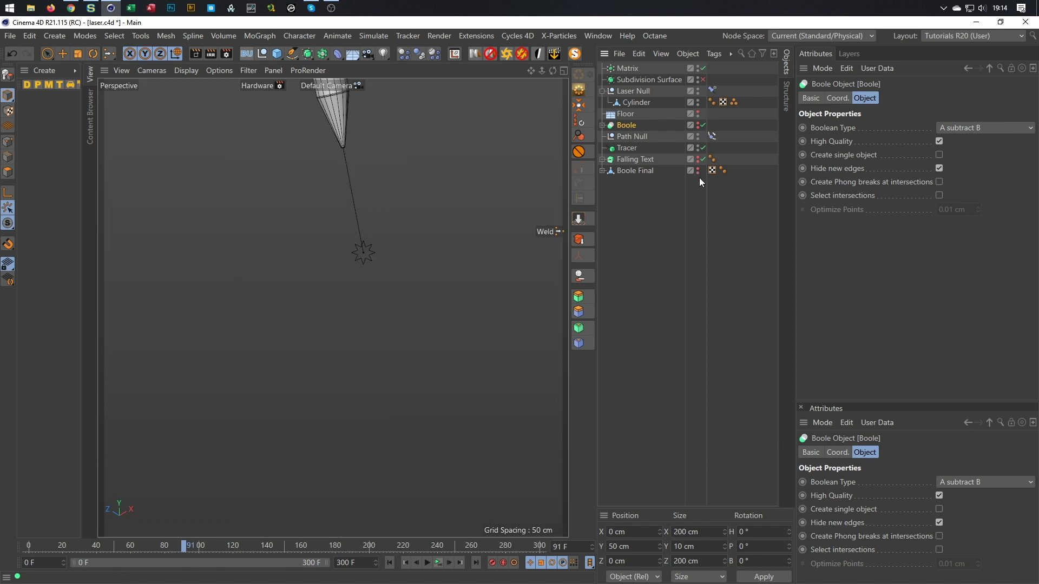
left_click(698, 124)
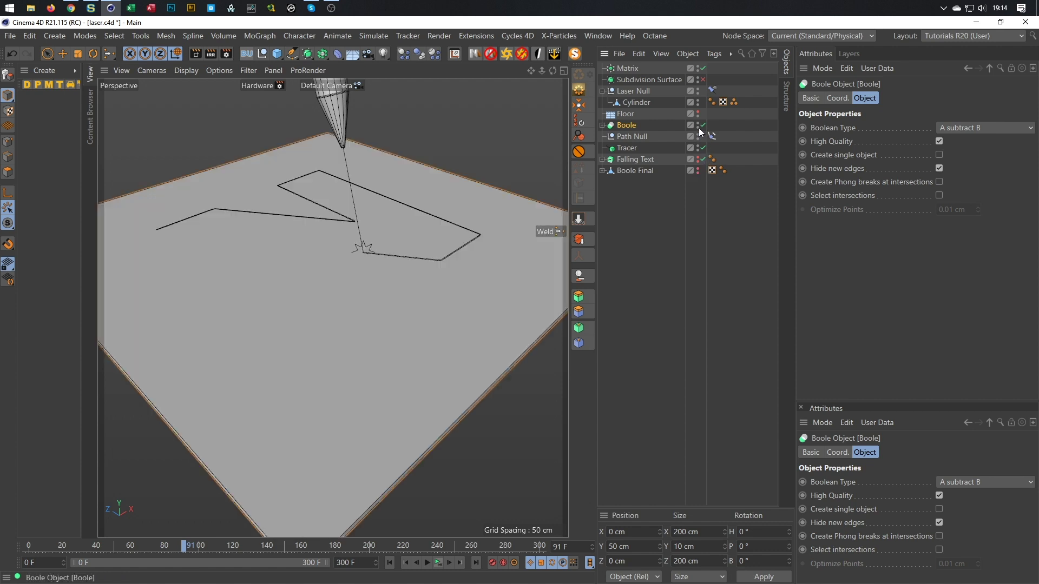
middle_click_drag(494, 235, 492, 253, "alt")
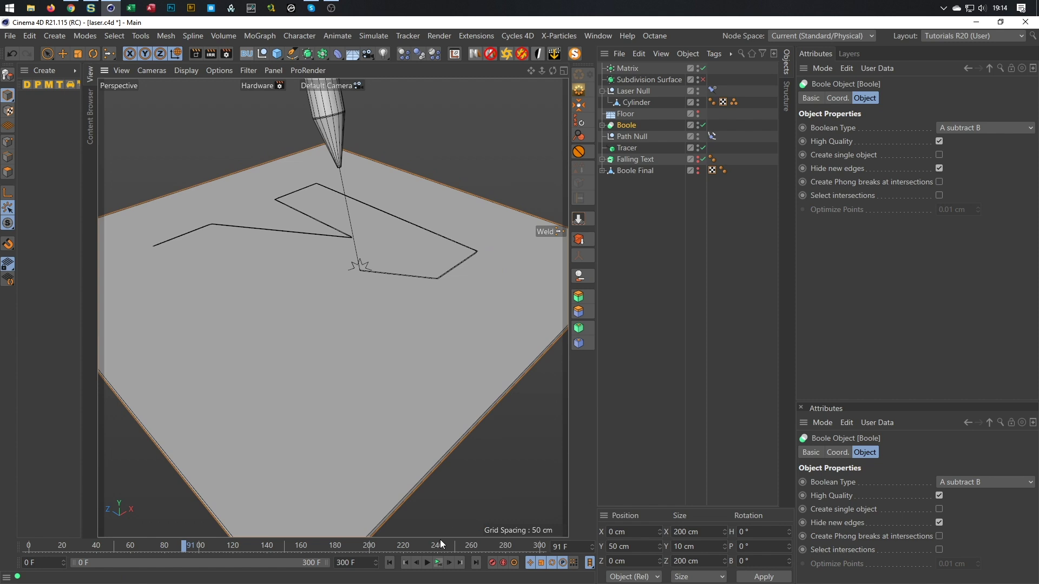
- At frame 149, keyframe Boole's Visible in Editor and Visible in Renderer at Default
left_click(390, 563)
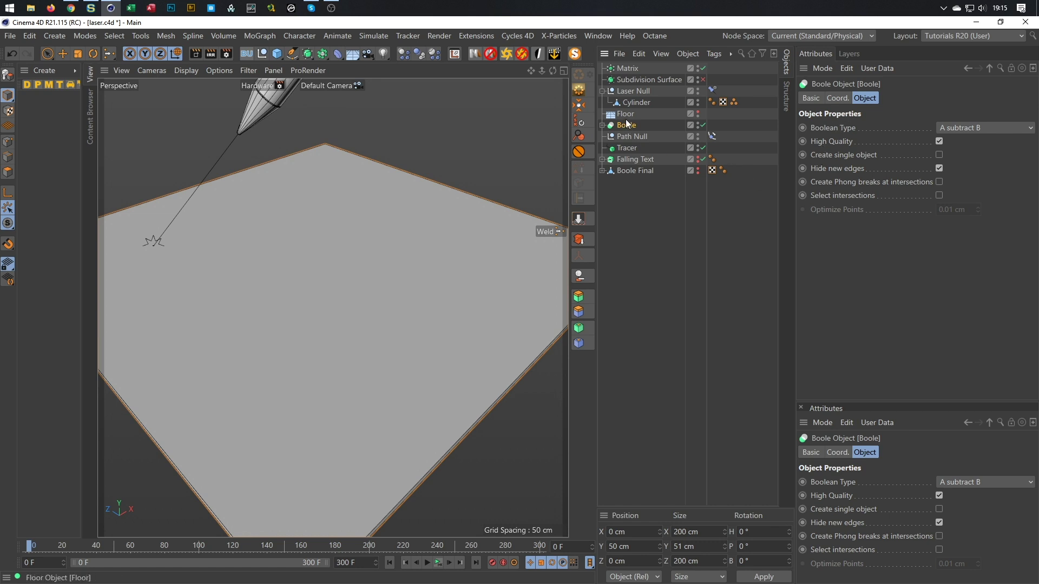
left_click(812, 99)
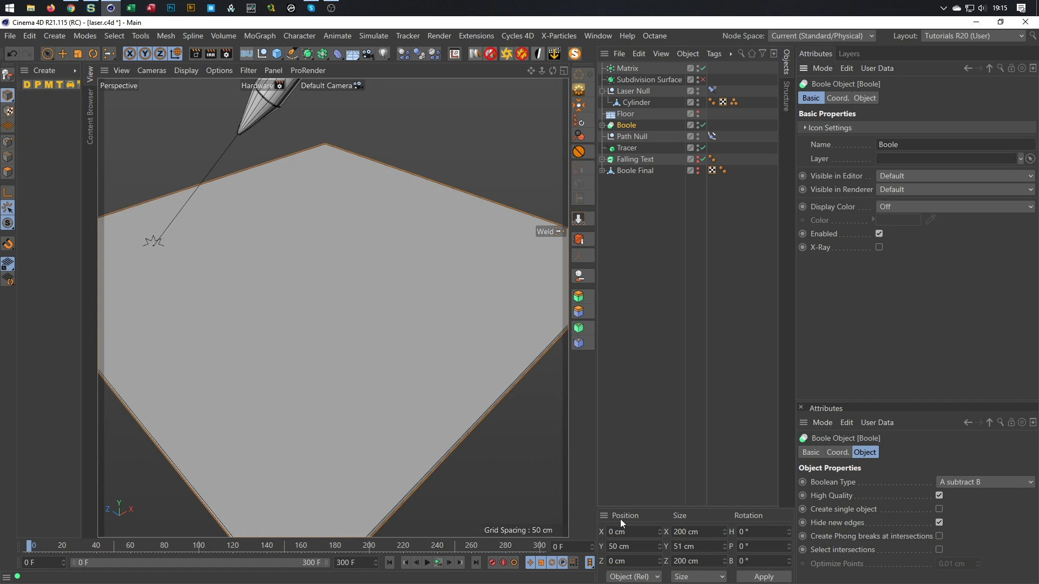
type("145")
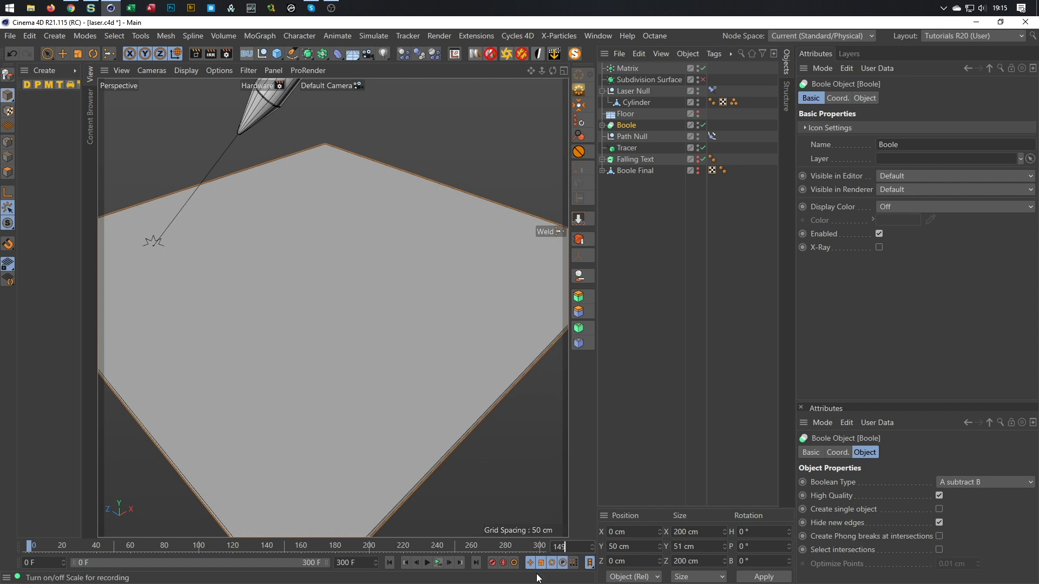
key("Return")
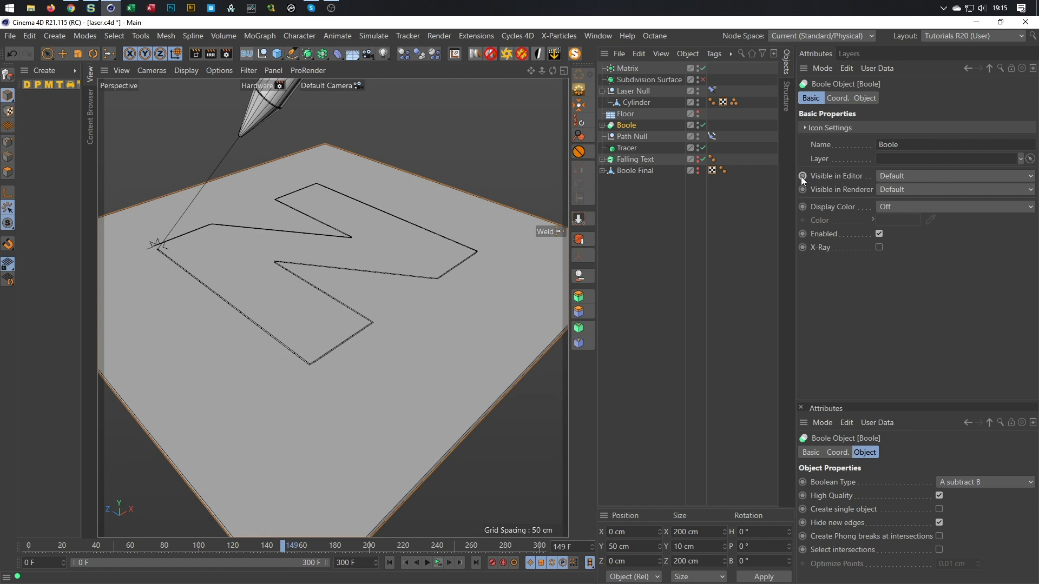
left_click(901, 174)
left_click(859, 174)
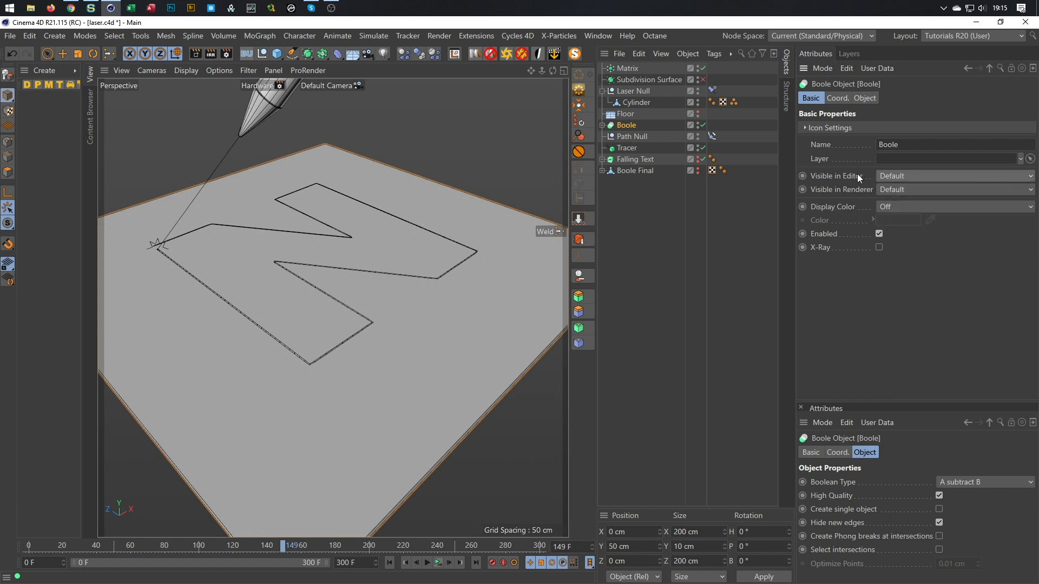
left_click(804, 176, "ctrl")
left_click(802, 190, "ctrl")
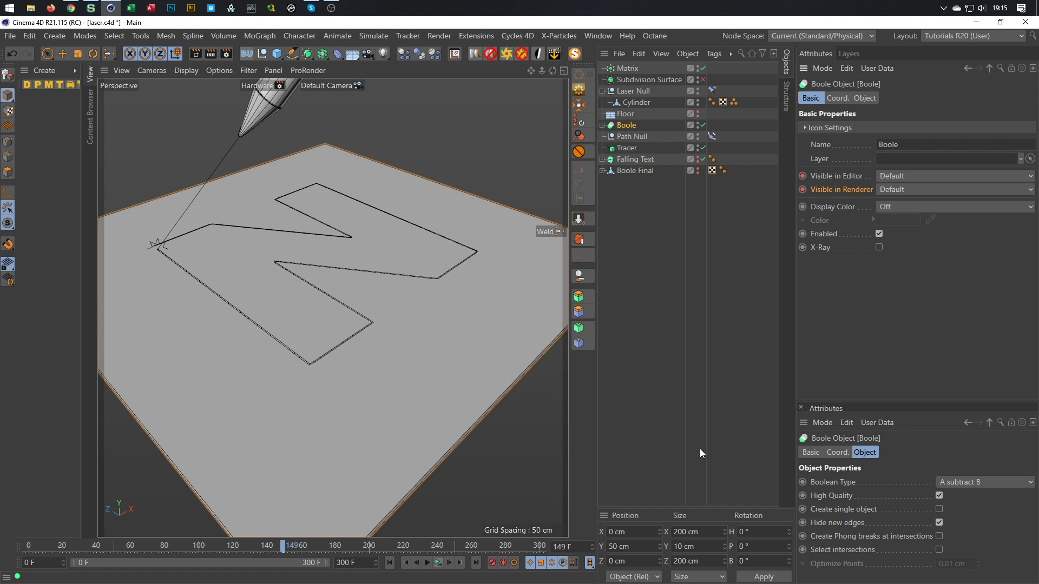
- At frame 150, set Boole's Visible in Editor and Visible in Renderer to Off and keyframe both
key("g")
left_click(908, 173)
left_click(908, 211)
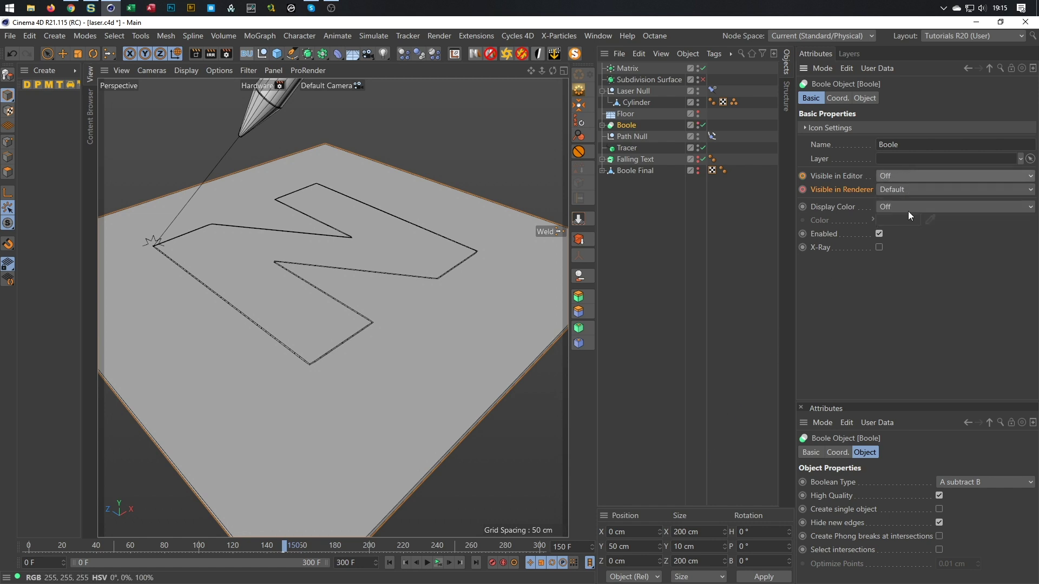
left_click(914, 188)
left_click(909, 224)
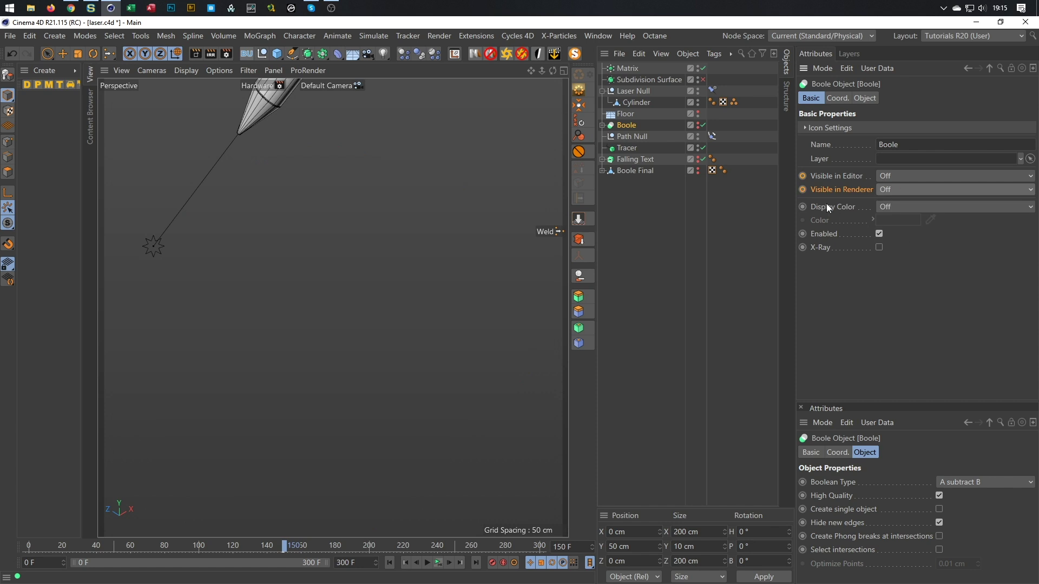
left_click(803, 176)
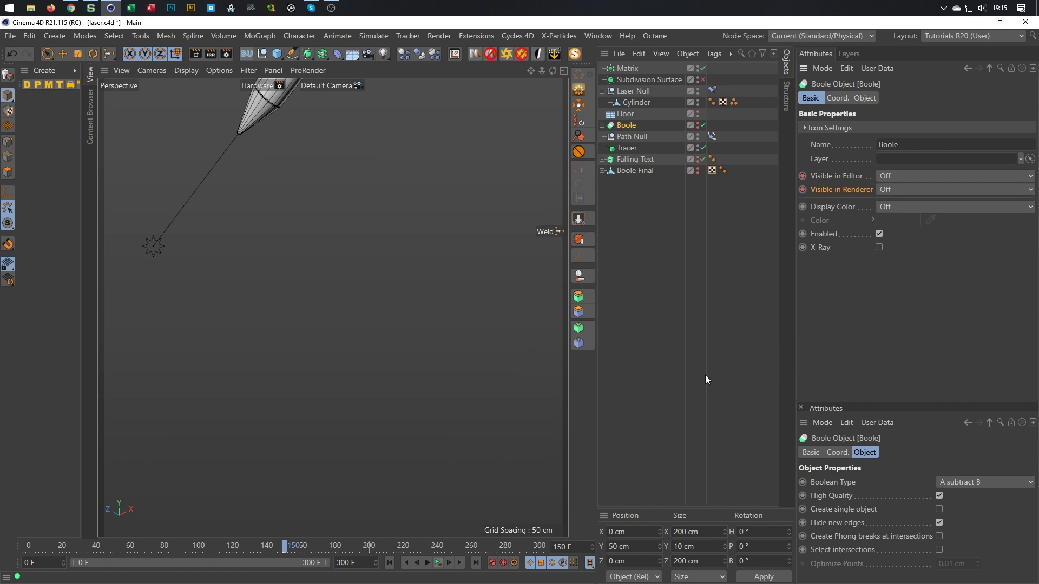
- Return to frame 149 and keyframe Boole Final's Visible in Editor and Visible in Renderer at Off
key("f")
key("g")
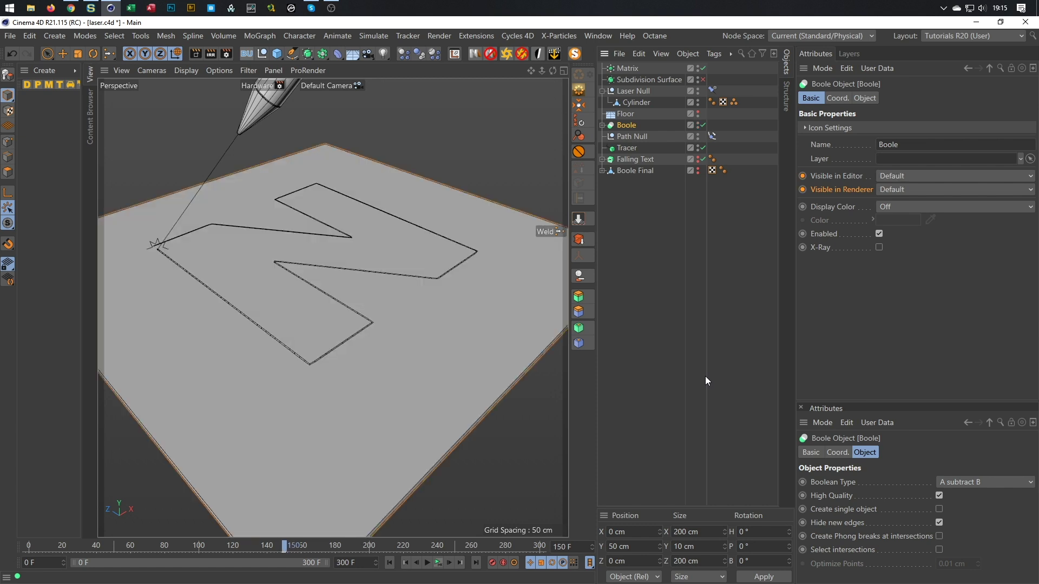
key("f")
left_click(631, 170)
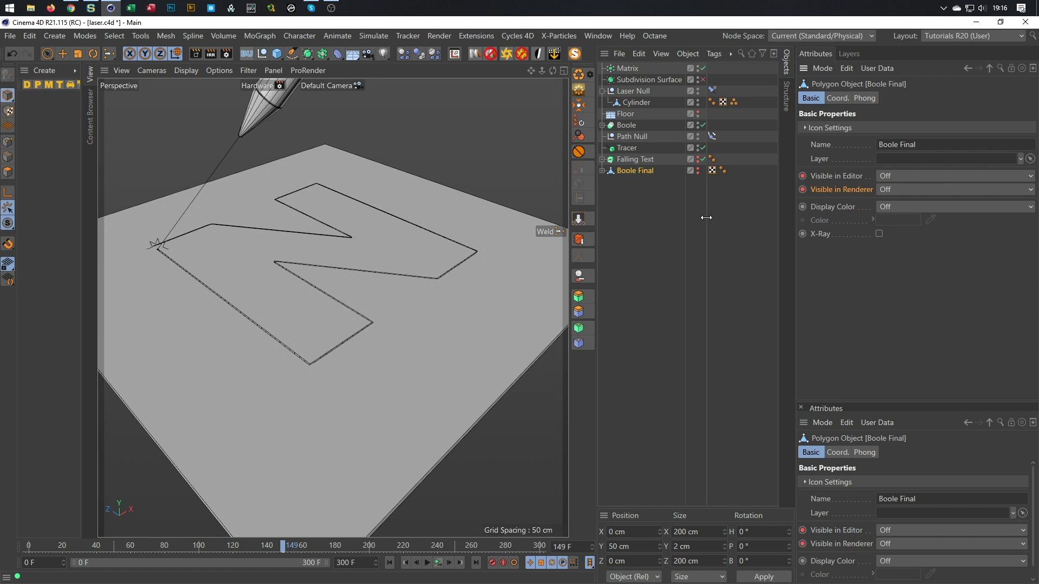
- At frame 150, keyframe Boole Final's Visible in Editor and Visible in Renderer at On, and check the switch against frame 149
key("g")
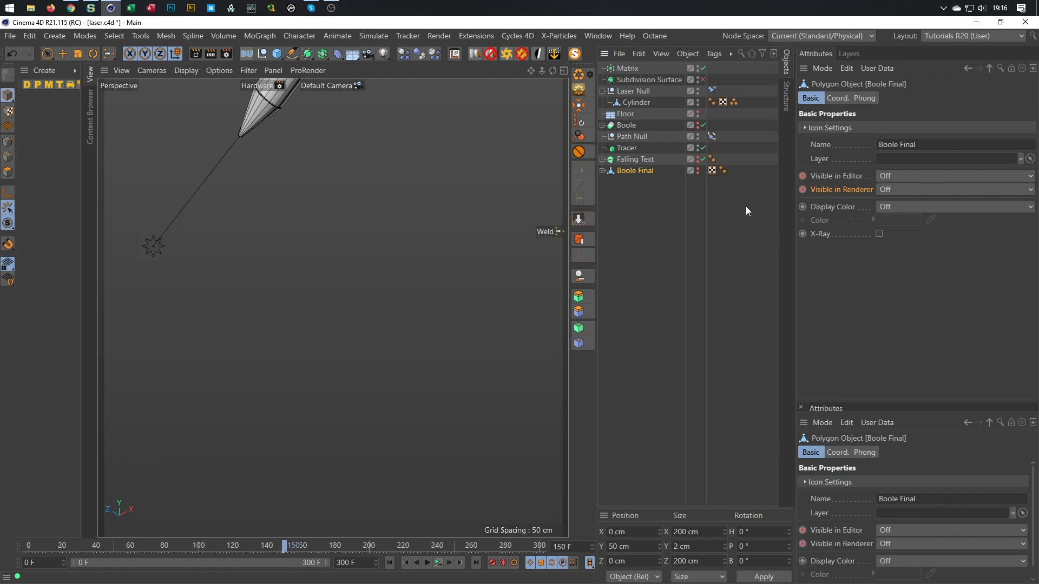
left_click(892, 176)
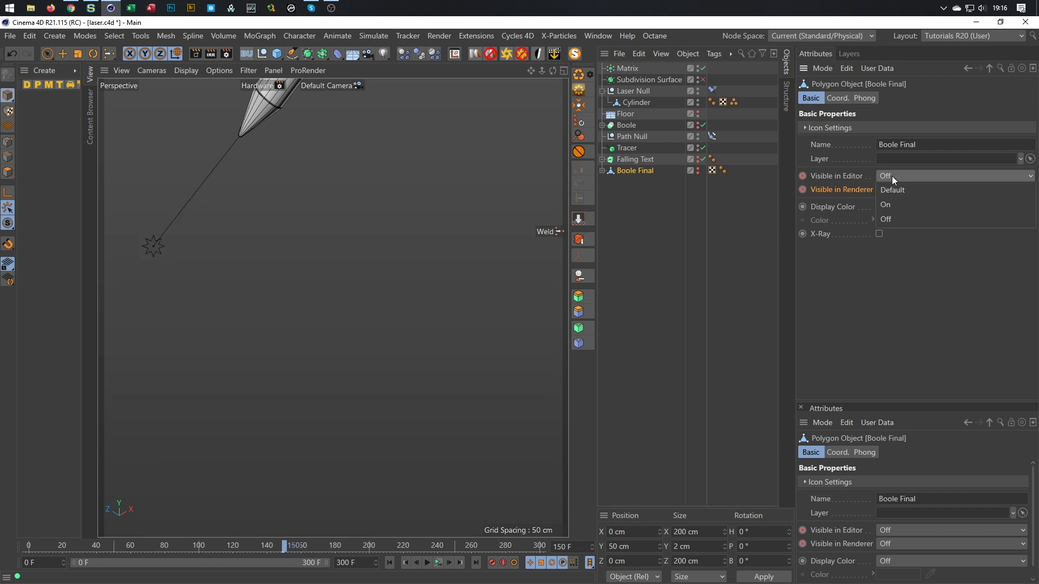
left_click(891, 203)
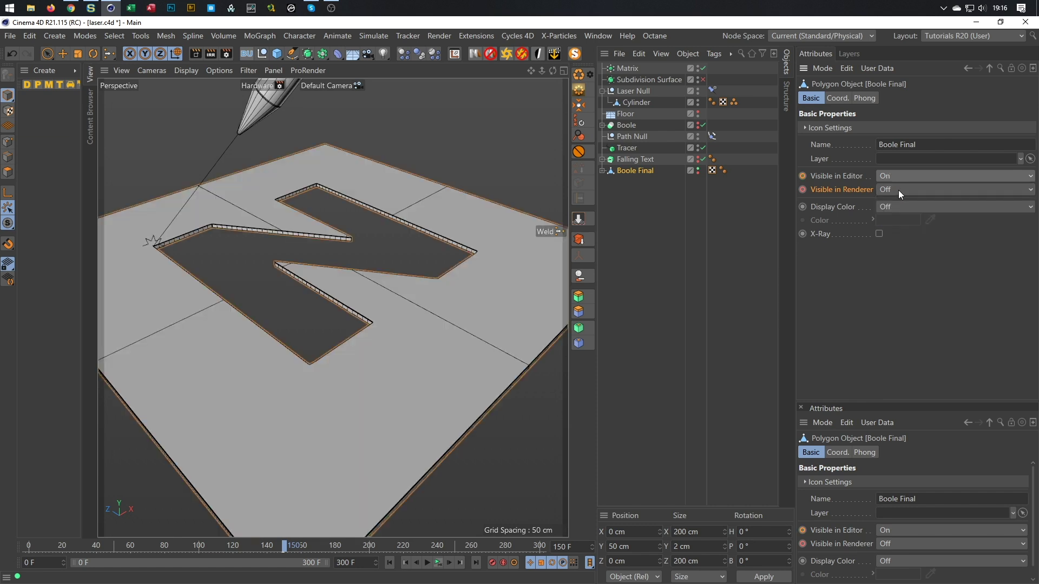
left_click(898, 187)
left_click(897, 212)
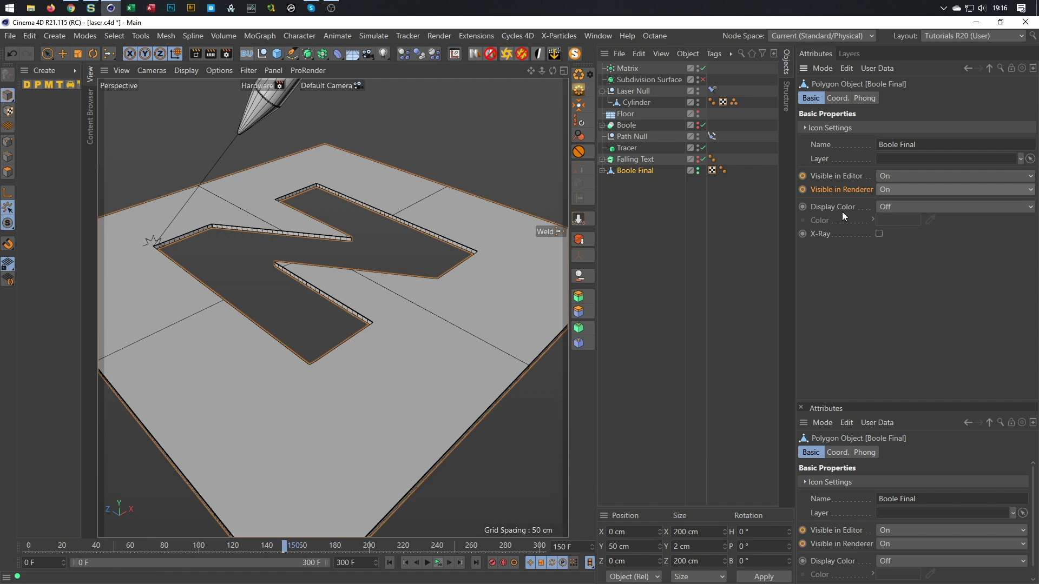
left_click(805, 190, "ctrl")
left_click(801, 175, "ctrl")
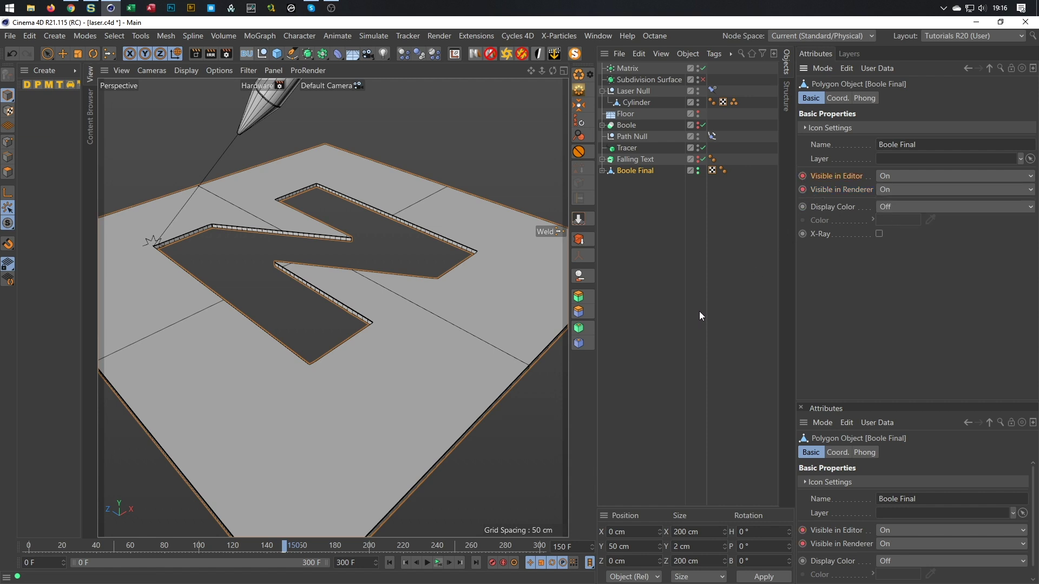
key("f")
key("g")
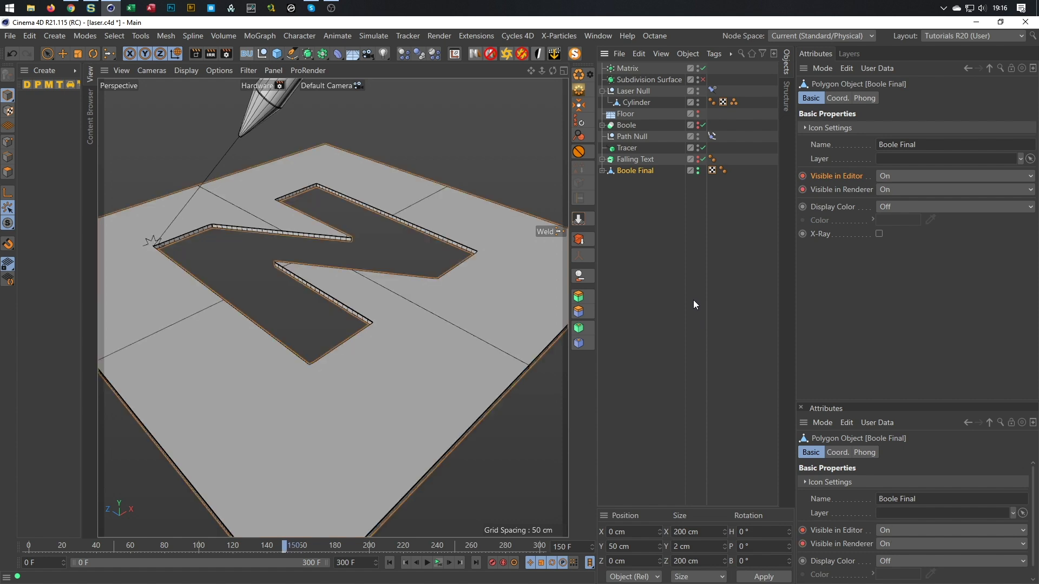
key("f")
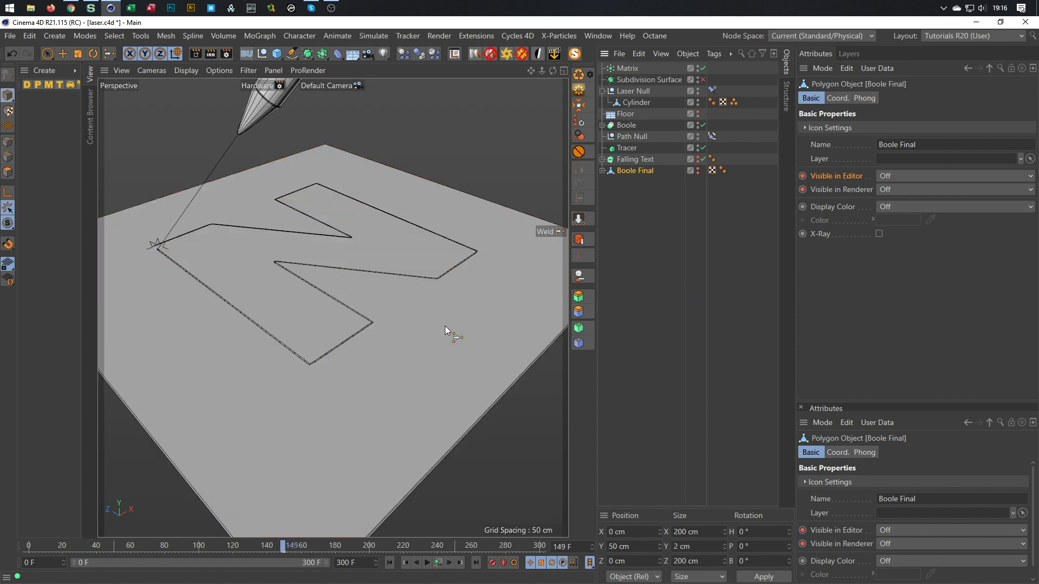
key("g")
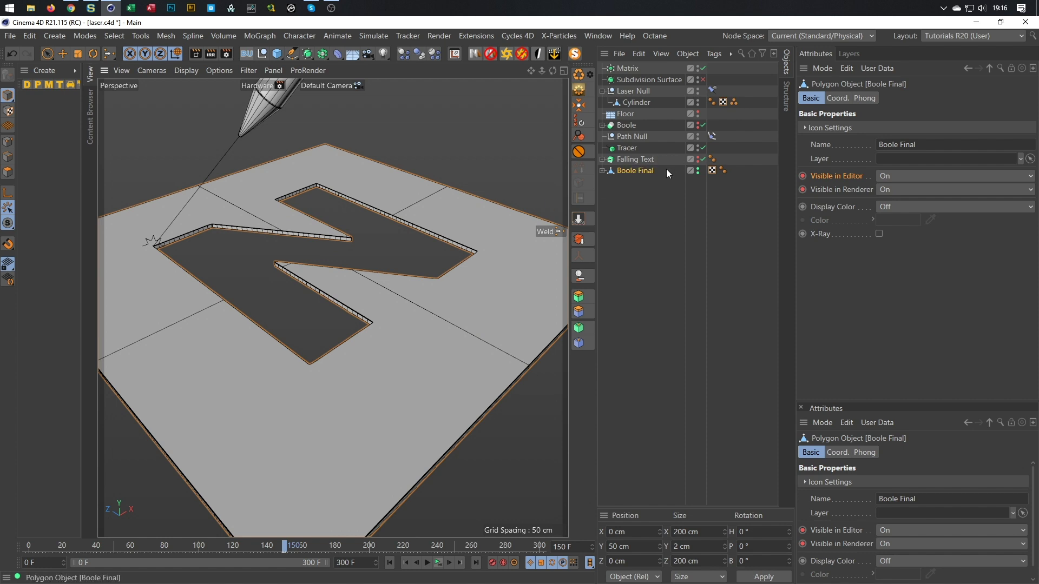
- At frame 149, keyframe Falling Text's Visible in Editor and Visible in Renderer at Off
left_click(631, 161)
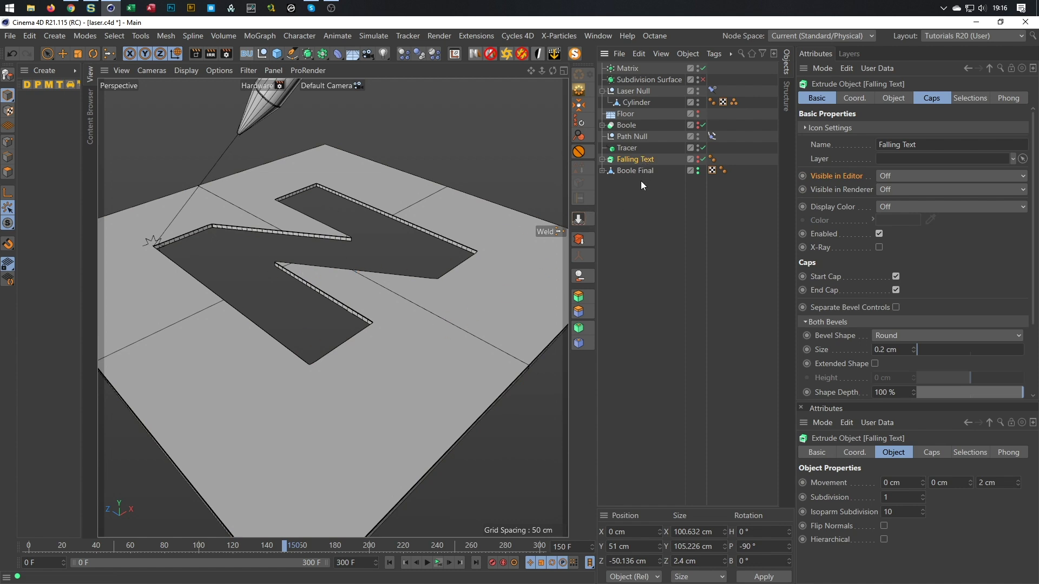
key("f")
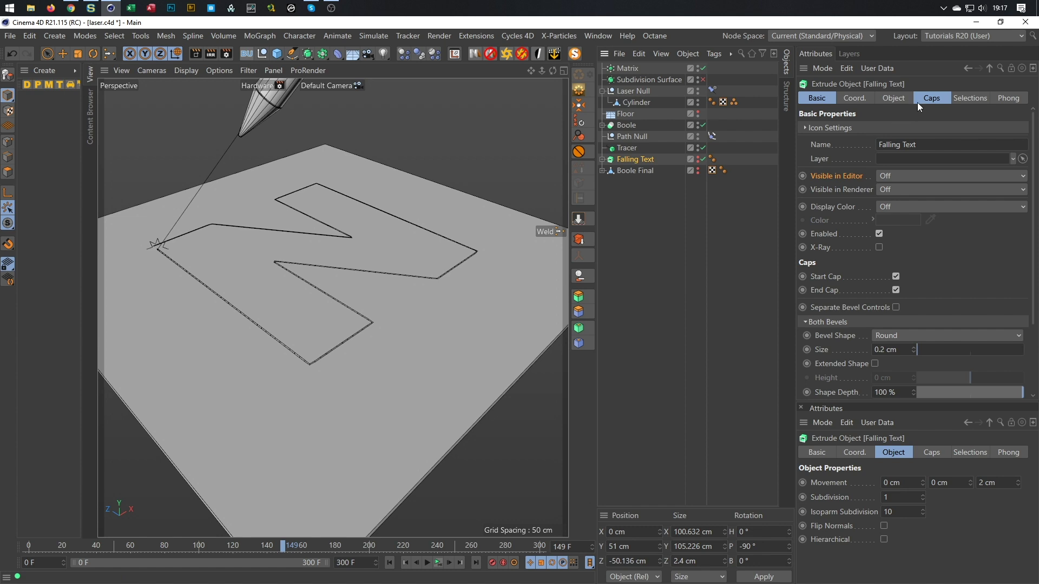
left_click(826, 99)
left_click(803, 176, "ctrl")
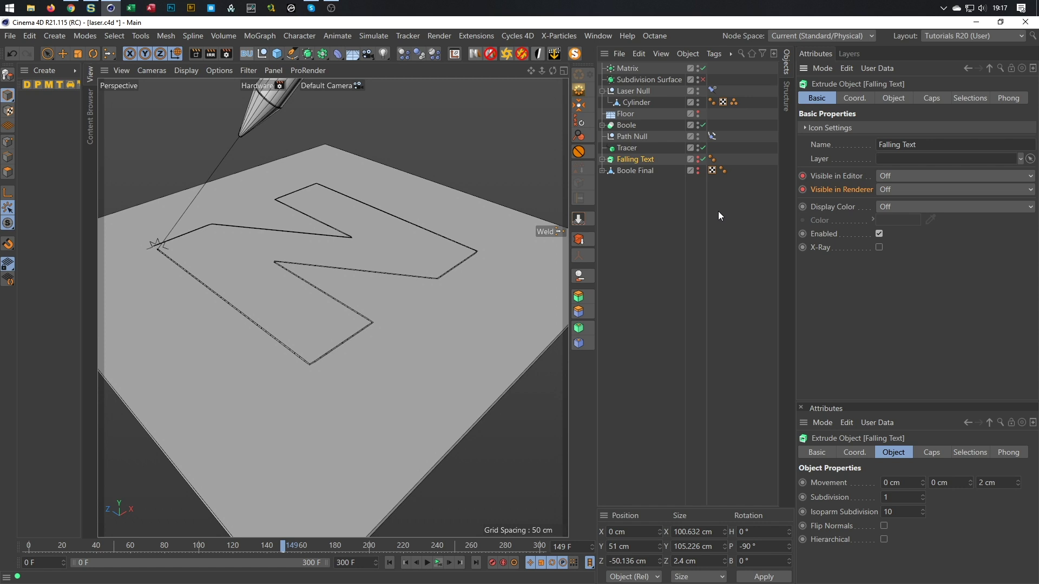
- At frame 150, keyframe Falling Text's Visible in Editor and Visible in Renderer at On, and check the switch against frame 149
key("g")
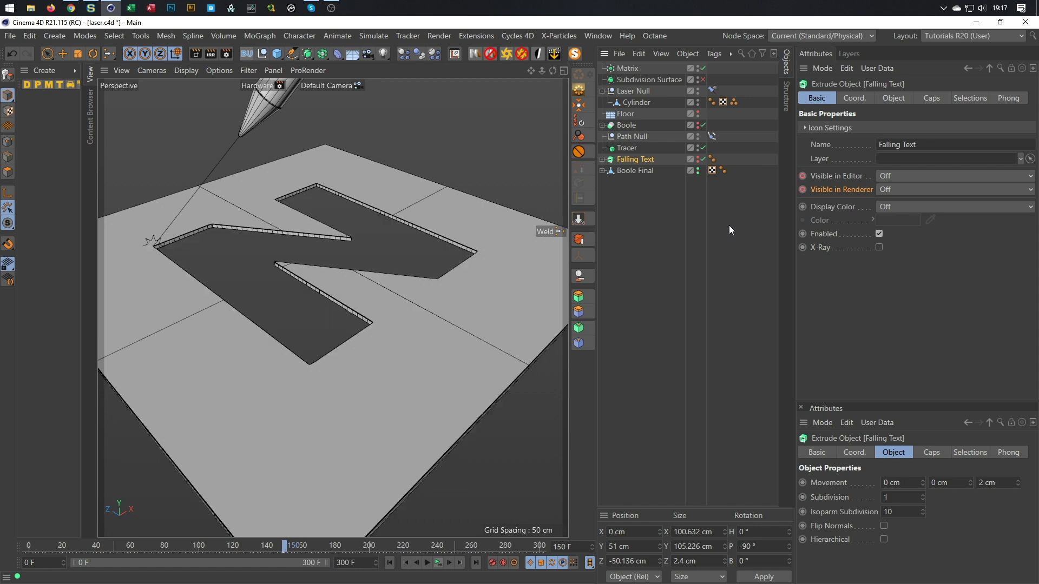
left_click(895, 174)
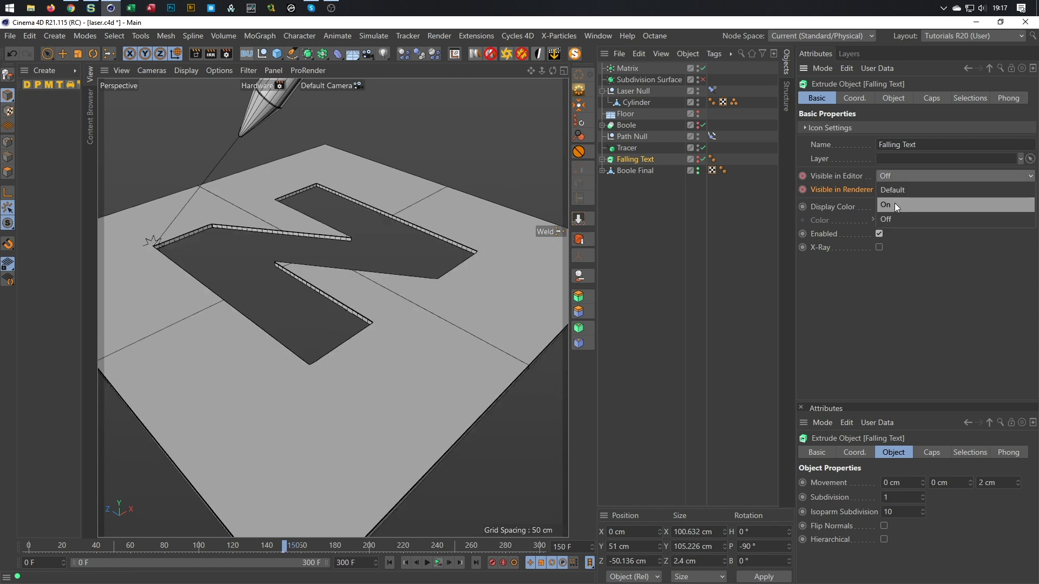
left_click(894, 205)
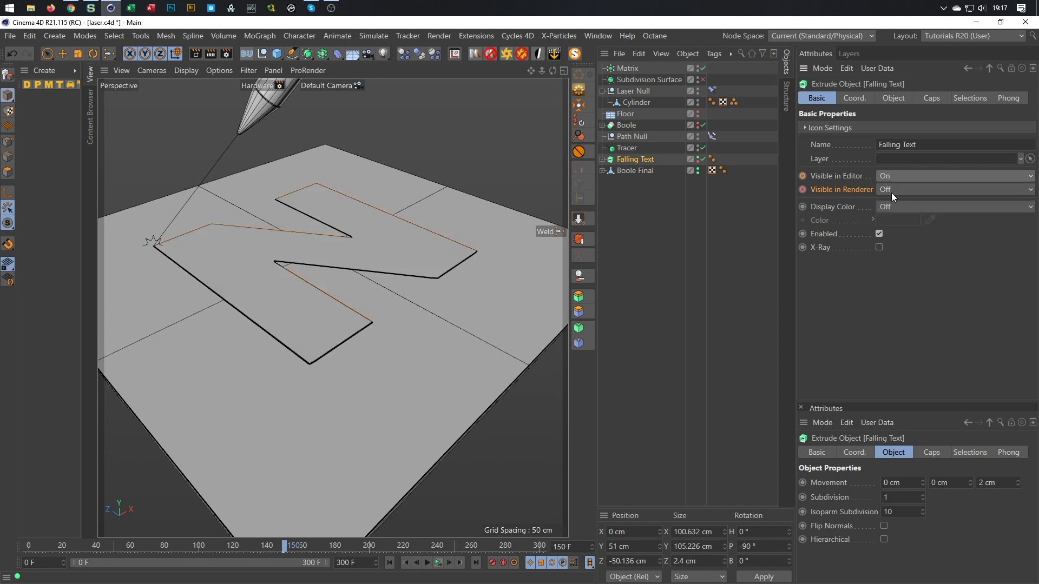
left_click(891, 192)
left_click(891, 215)
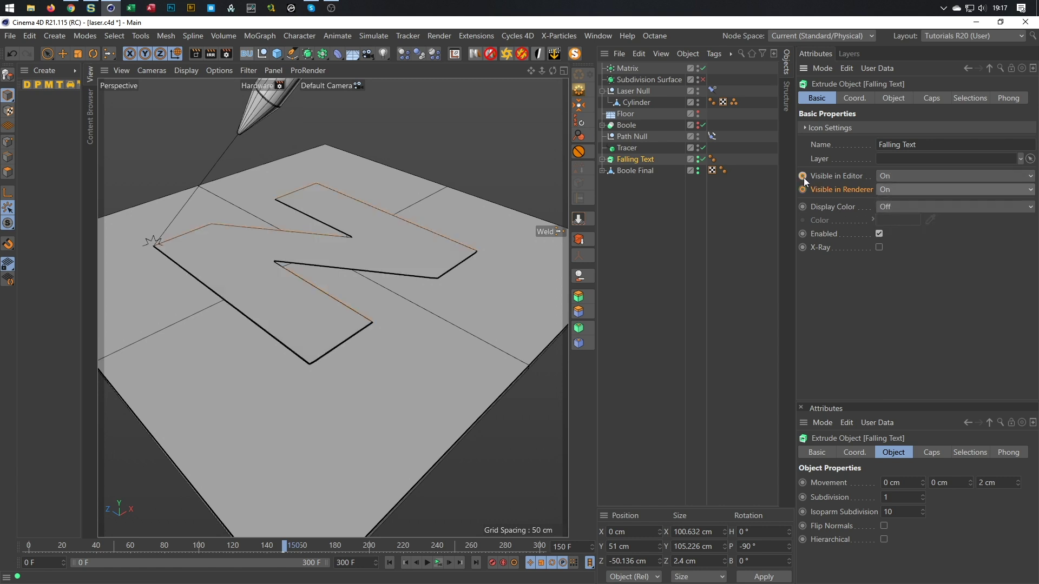
left_click(803, 176, "ctrl")
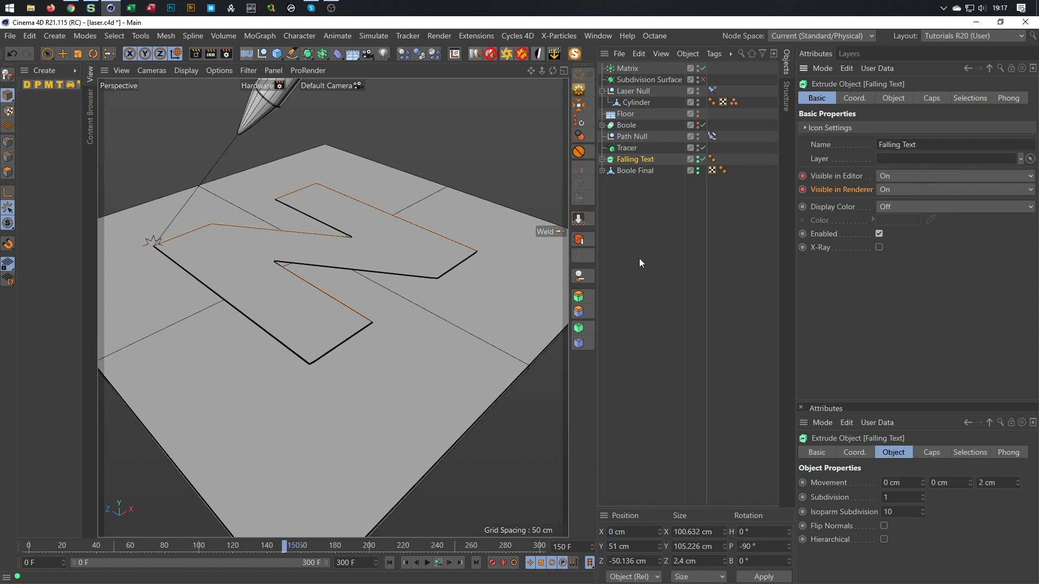
key("f")
key("g")
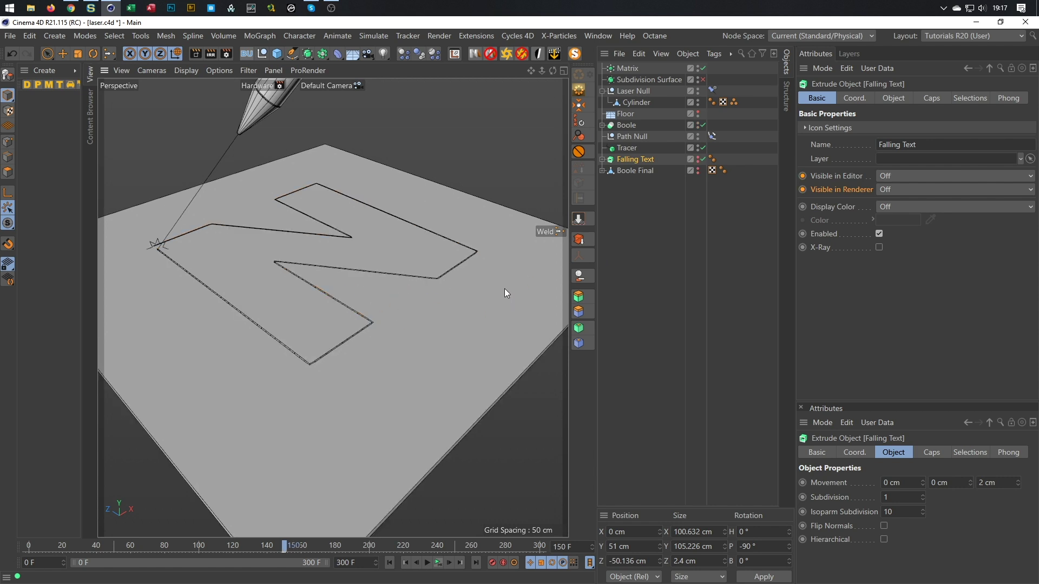
- Inspect Falling Text's thickness against the plate in the Right view and set its extrude Movement Z to 1.6 cm
left_click_drag(297, 360, 397, 350, "alt")
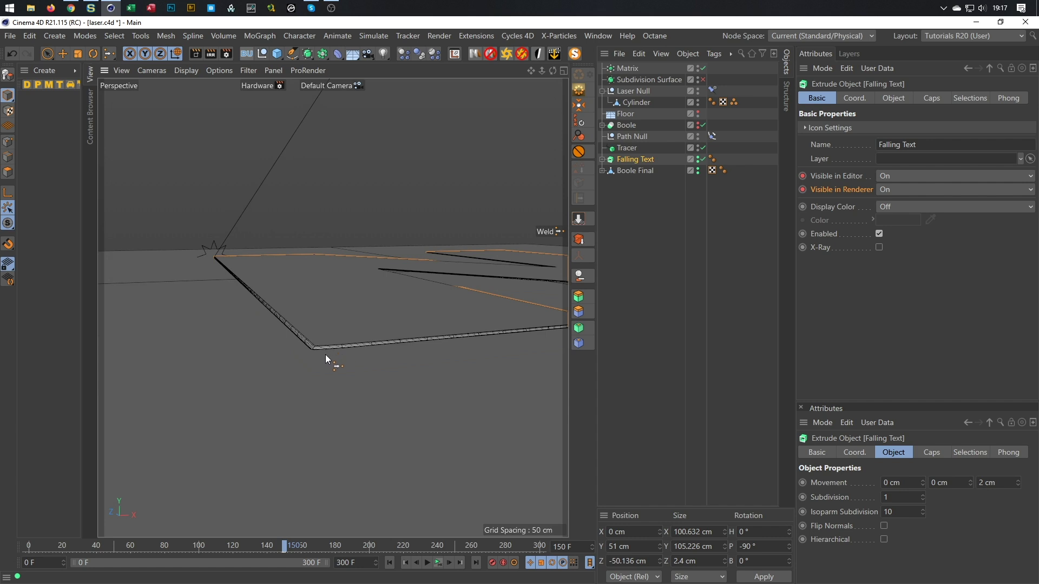
middle_click(339, 362)
middle_click(275, 398)
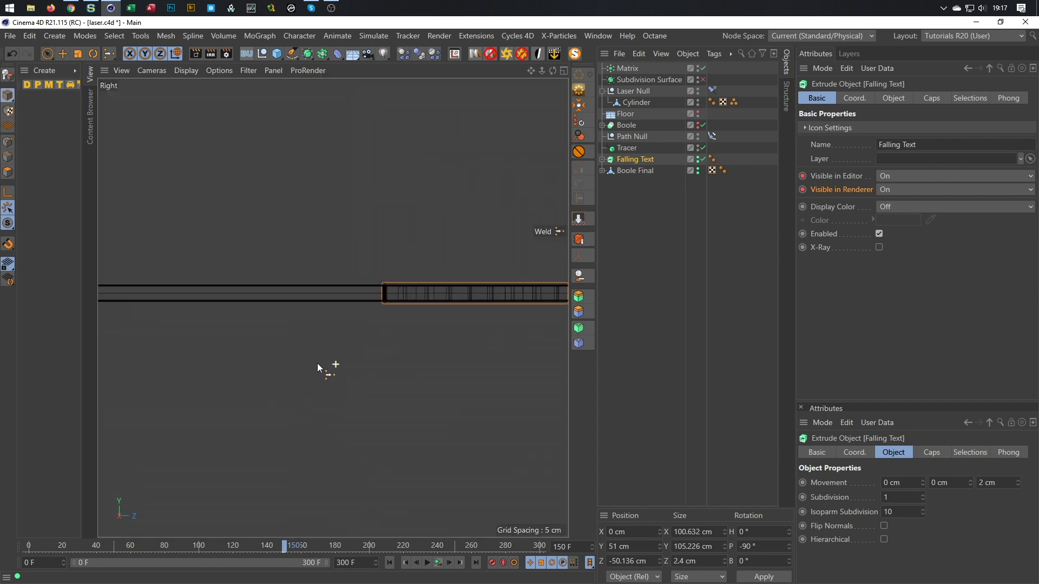
scroll(252, 365, "down", 3)
scroll(348, 340, "up", 3)
scroll(311, 341, "up", 8)
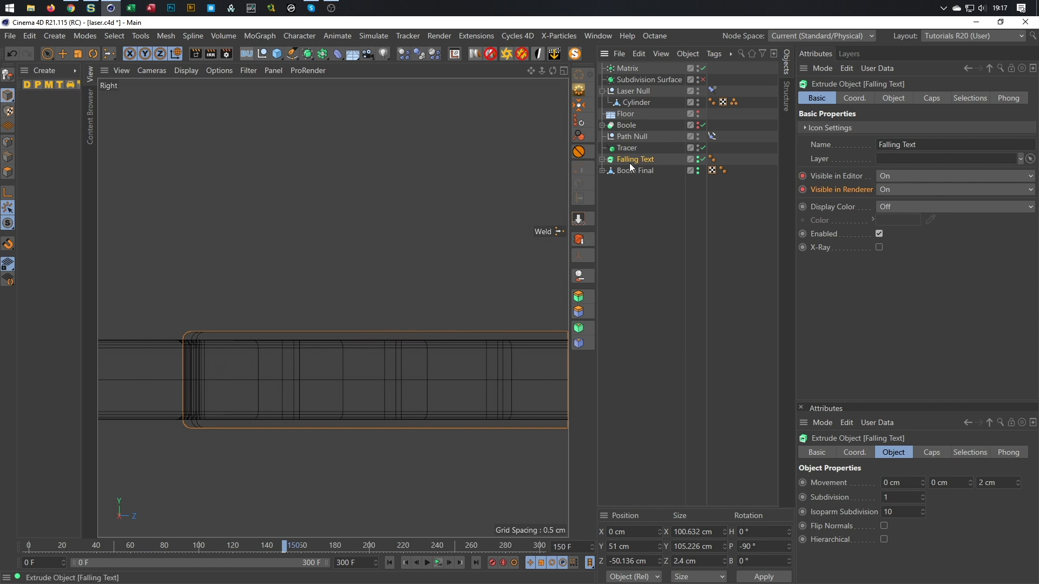
left_click(896, 99)
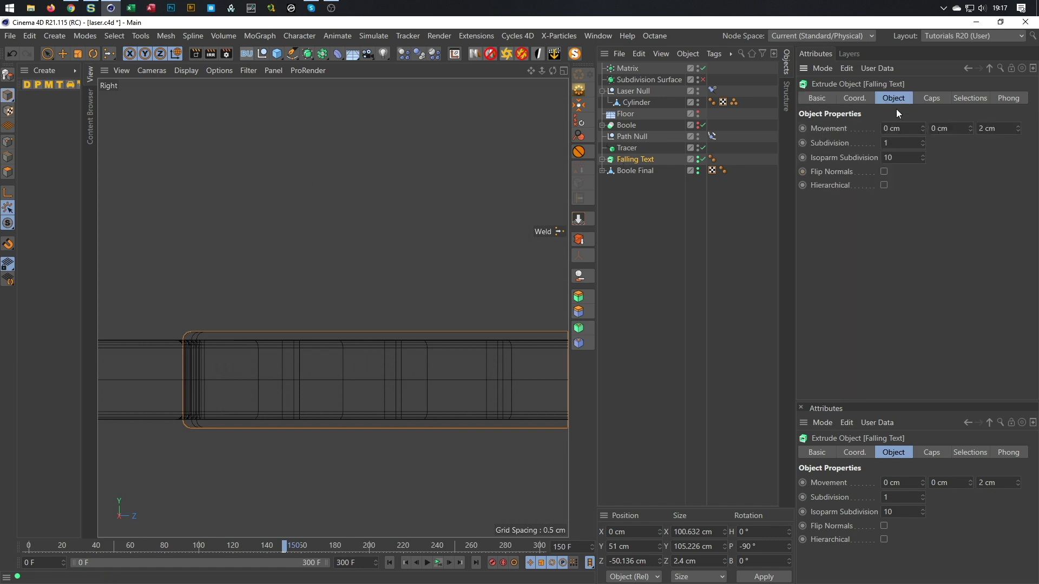
left_click(998, 131)
left_click_drag(1007, 124, 908, 206)
type("1.6")
key("Return")
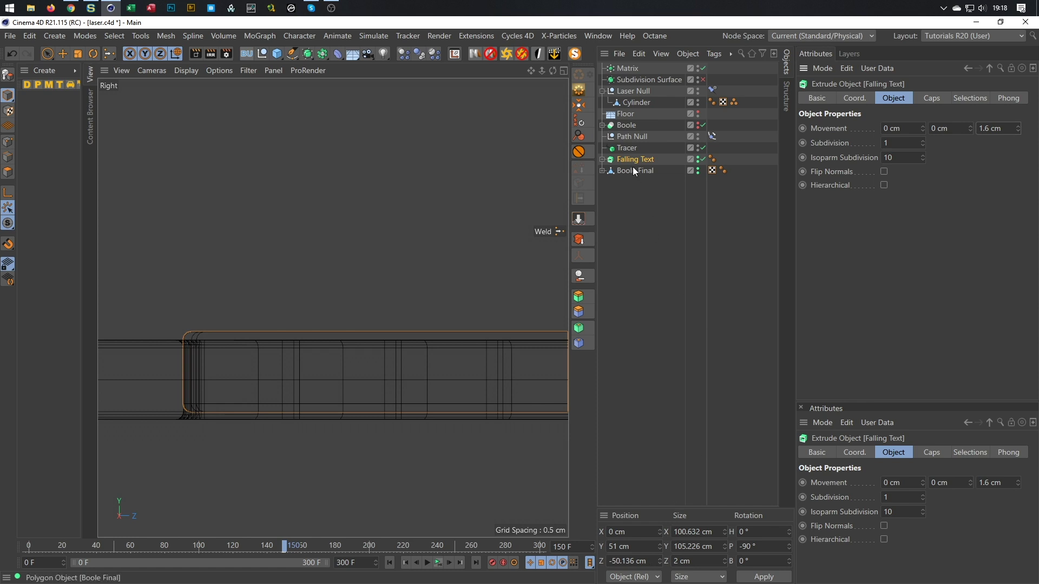
- Try lowering Falling Text's Y position by 0.8 cm, and set it back to 51 cm
left_click(642, 546)
type("-,8")
key("Return")
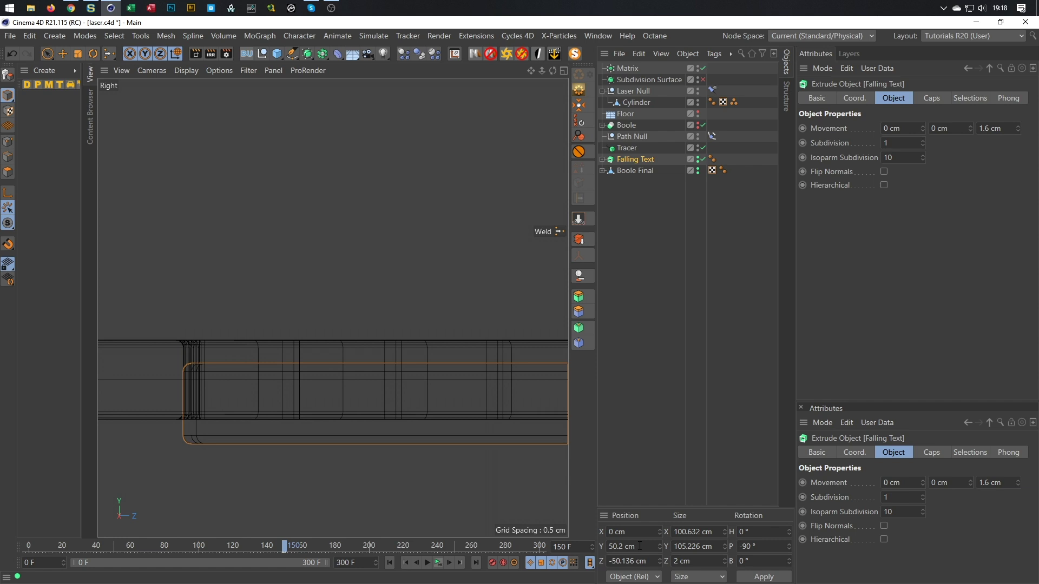
left_click_drag(636, 547, 609, 547)
type("51")
key("Return")
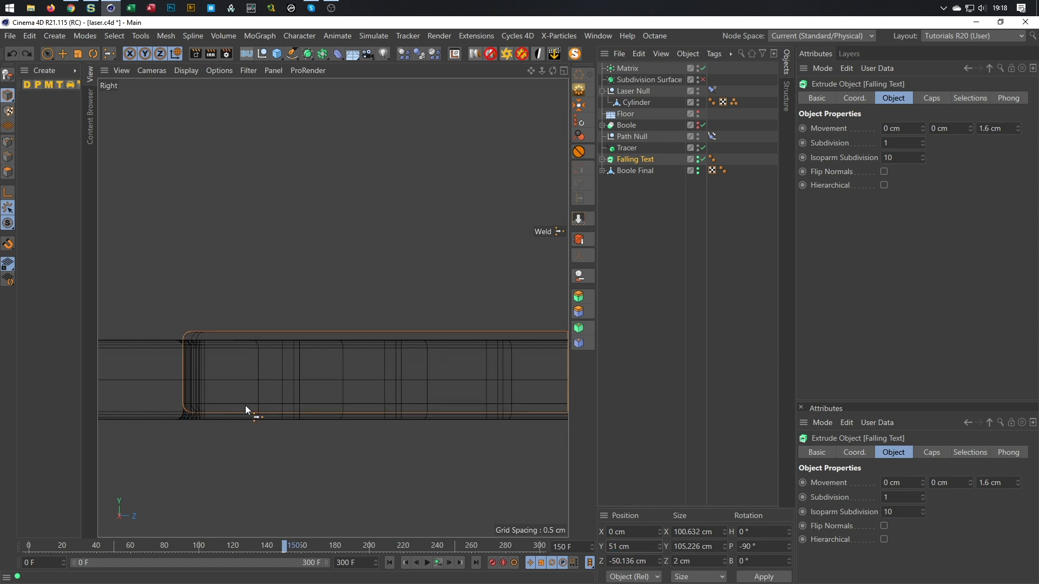
- In the Right view, move Falling Text down to about Y 50.8 cm, aligning its upper face with the plate's surface
scroll(324, 369, "down", 4)
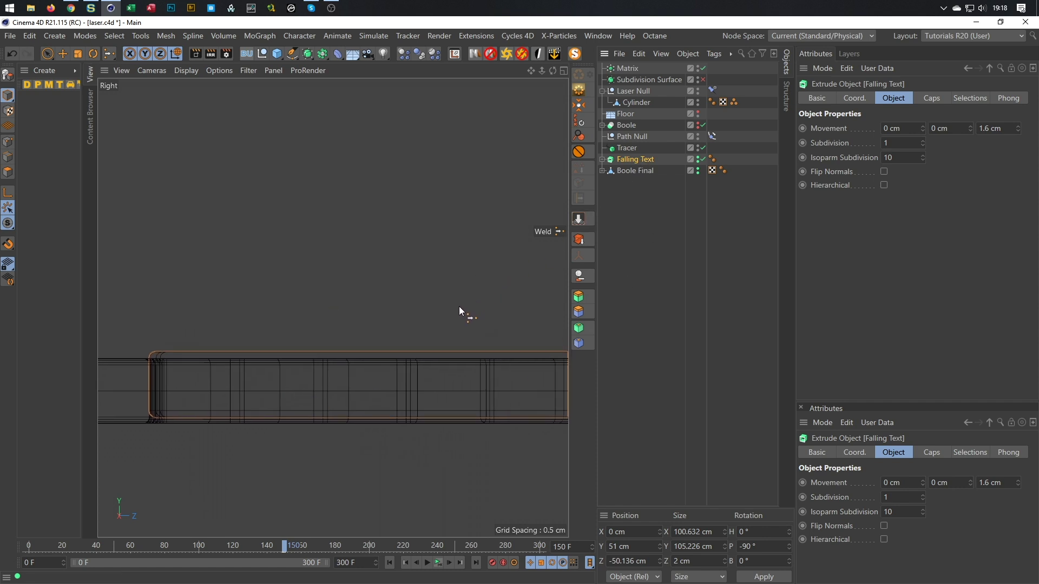
key("e")
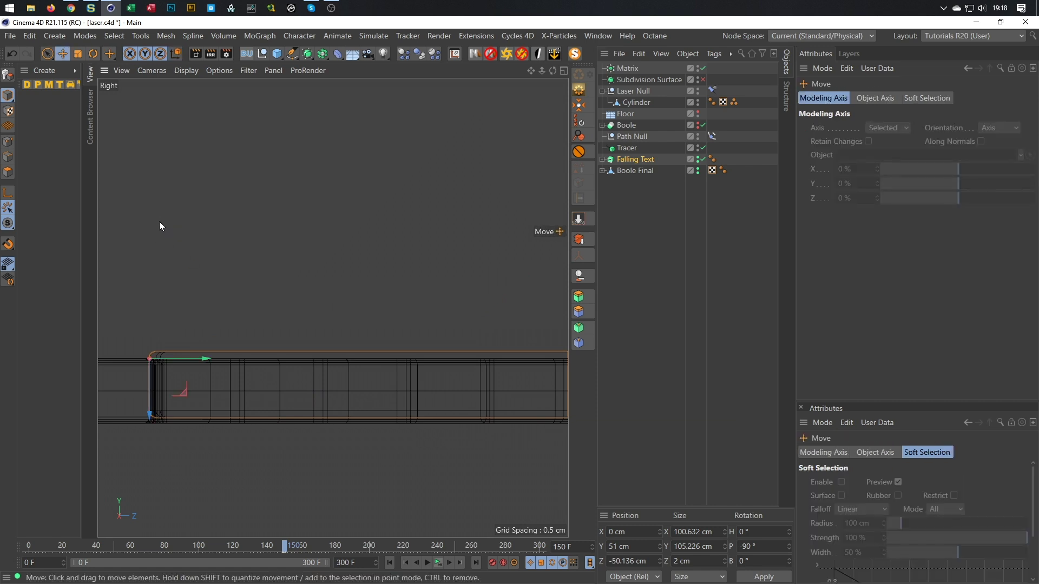
middle_click_drag(185, 263, 285, 257, "alt")
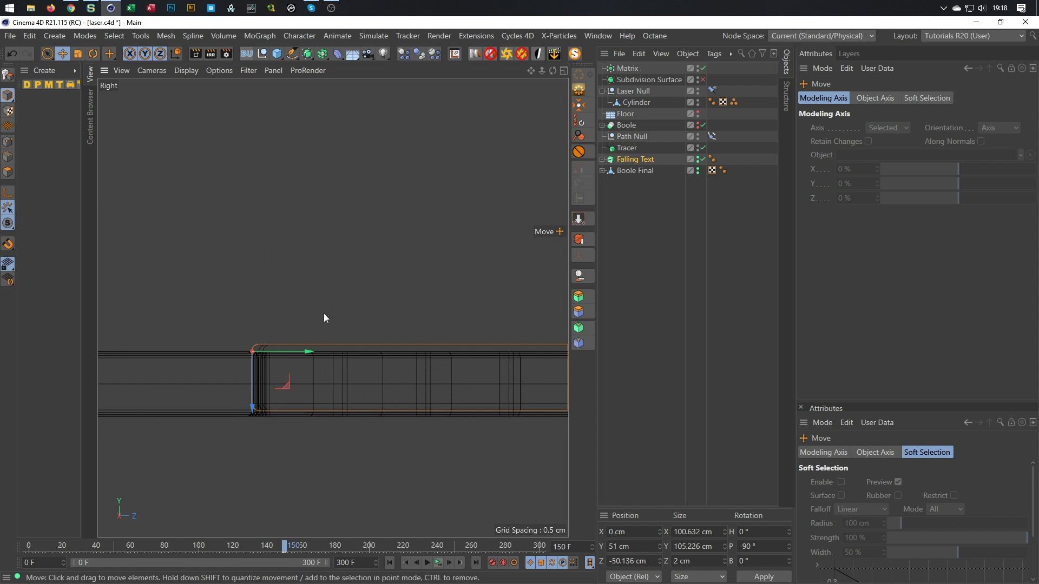
left_click(638, 160)
middle_click(339, 299)
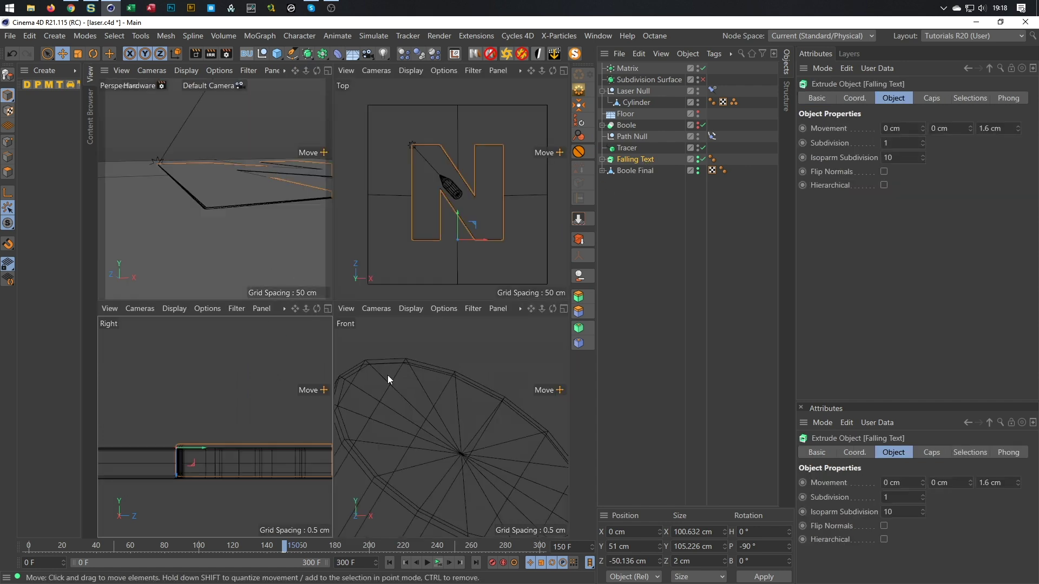
scroll(404, 379, "down", 10)
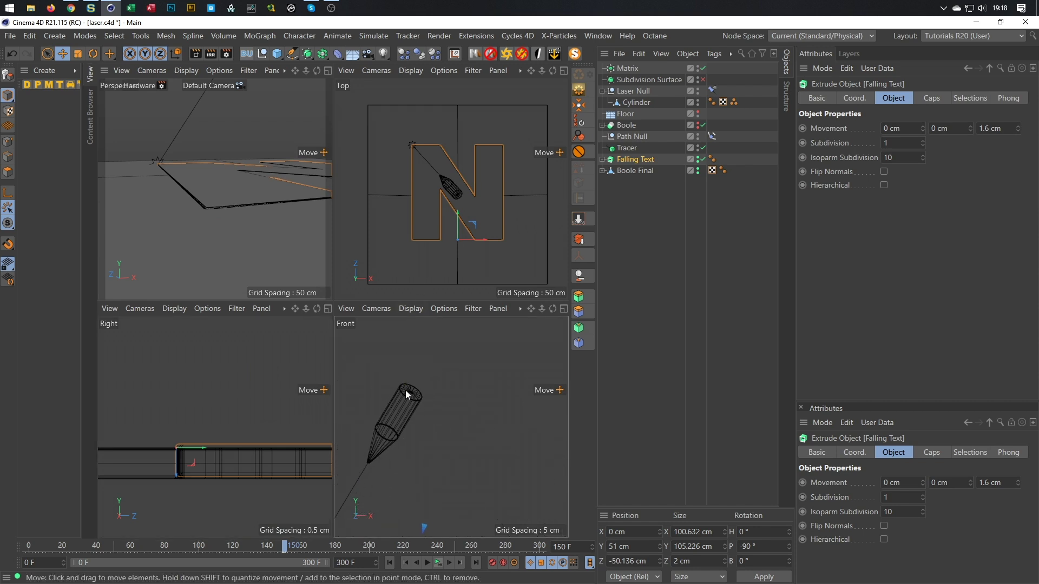
middle_click_drag(446, 397, 408, 420, "alt")
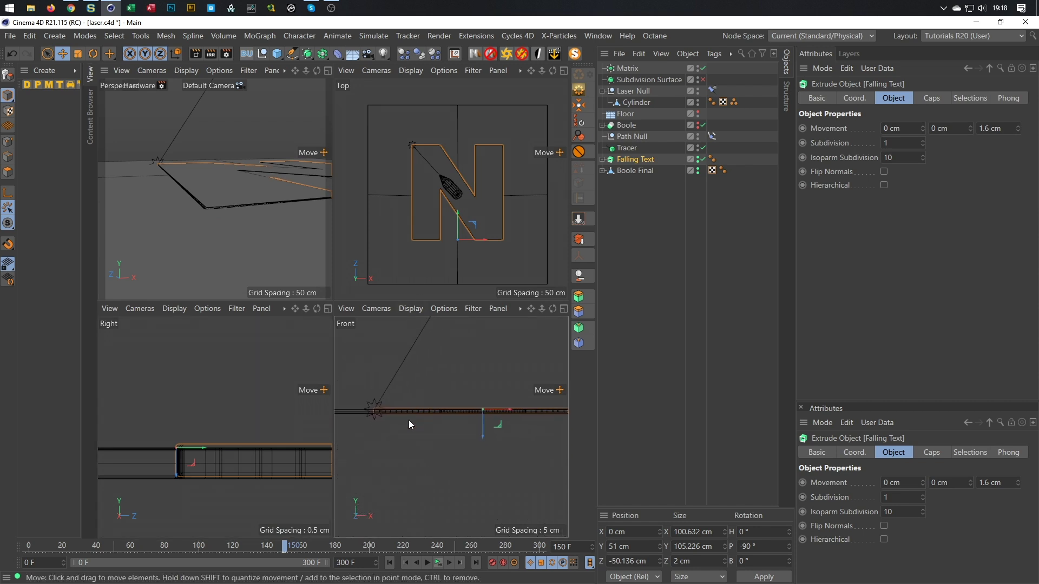
middle_click(193, 449)
right_click_drag(252, 389, 324, 355, "alt")
right_click_drag(228, 335, 255, 327, "alt")
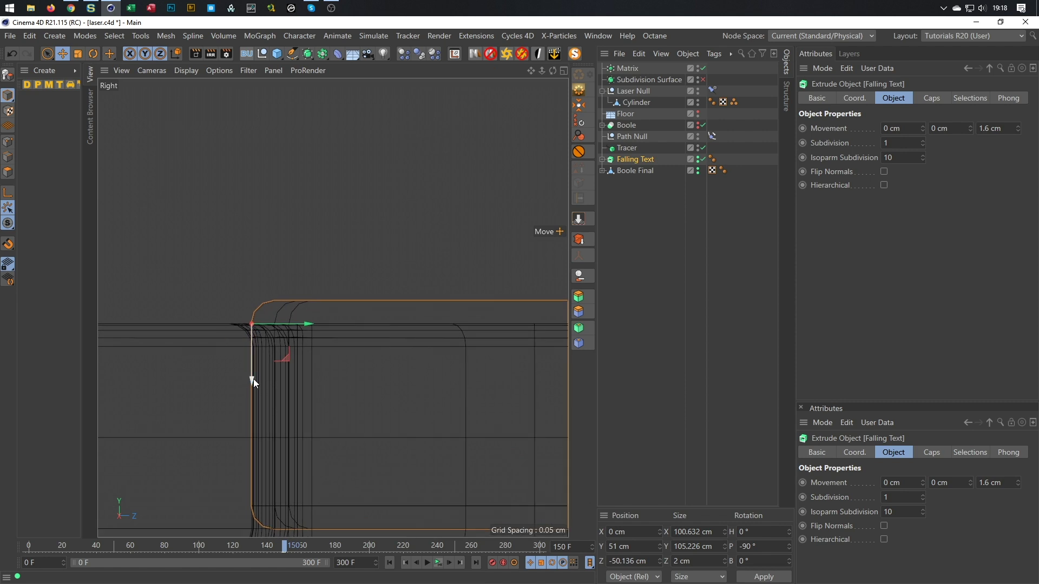
left_click_drag(252, 378, 238, 399)
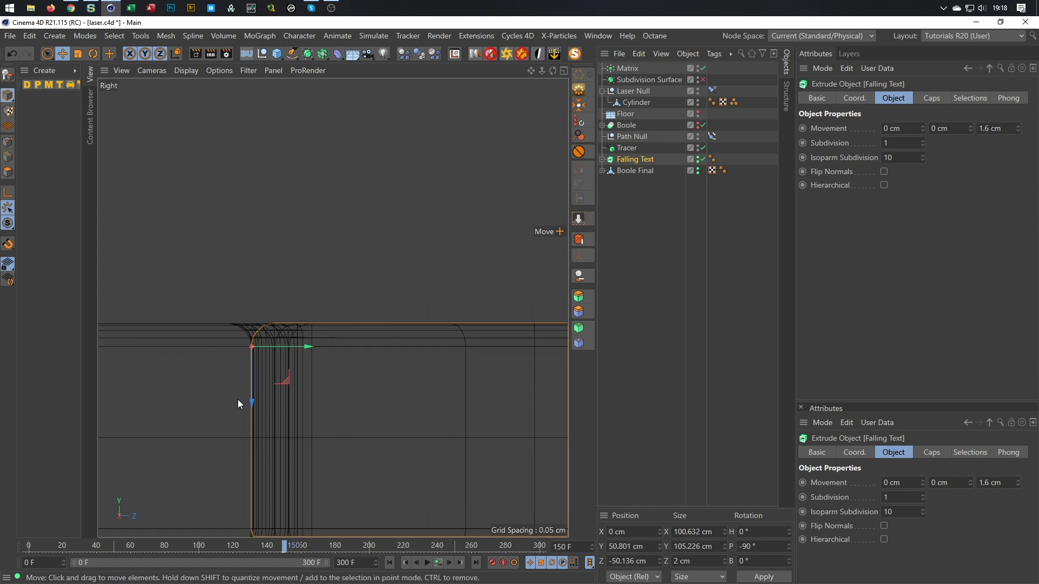
- Set Falling Text's Y position to exactly 50.8 cm
left_click_drag(646, 546, 525, 557)
type("50.8")
key("Return")
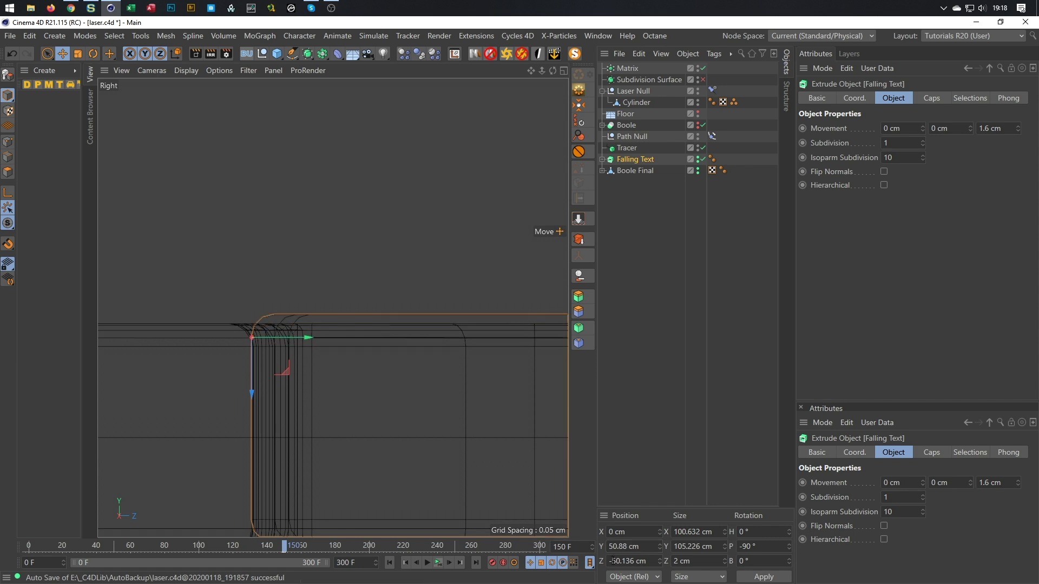
left_click_drag(623, 548, 649, 547)
key("BackSpace")
key("Return")
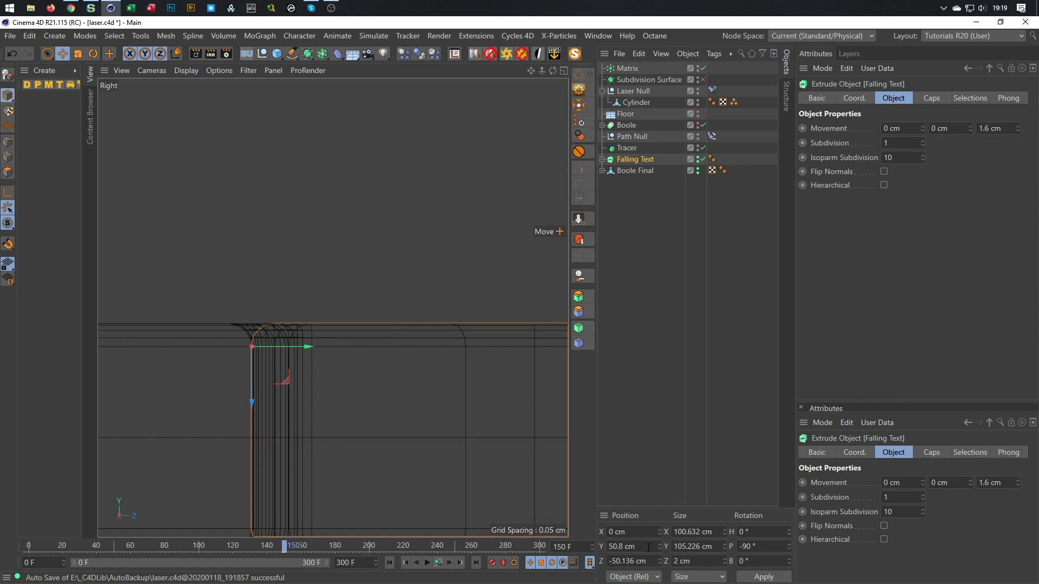
- Examine the plate and letter in the Perspective view, comparing frames 149 and 150 for differences at the swap
middle_click(336, 381)
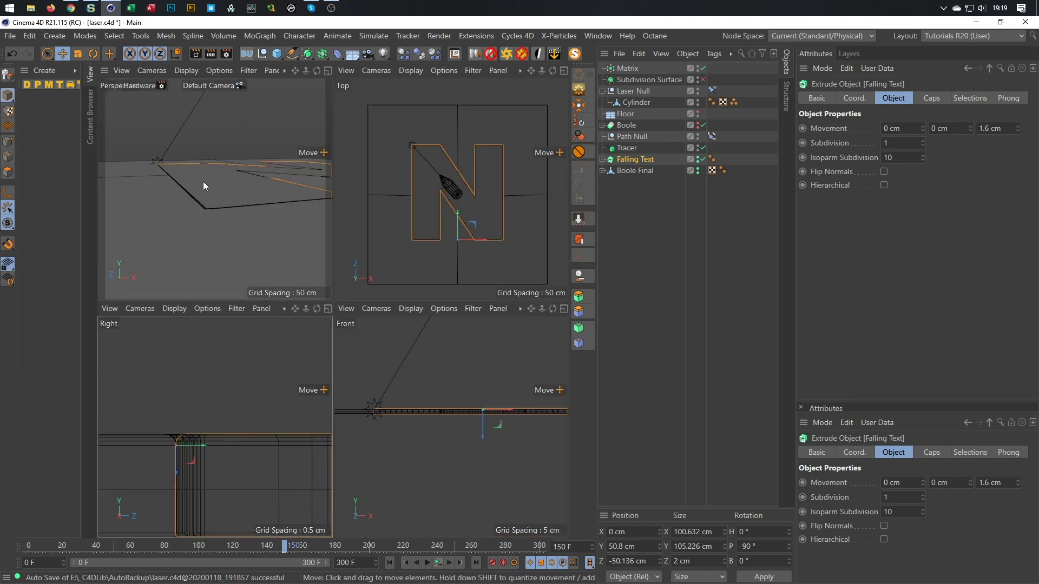
middle_click(203, 181)
left_click_drag(323, 344, 298, 342, "alt")
right_click_drag(287, 311, 264, 323, "alt")
left_click_drag(275, 304, 310, 310, "alt")
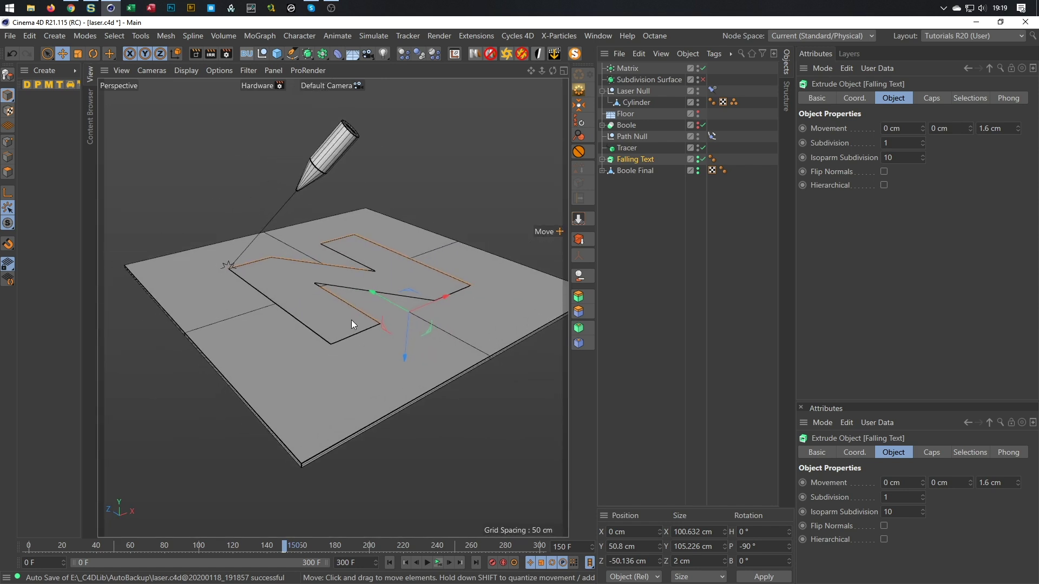
key("f")
key("g")
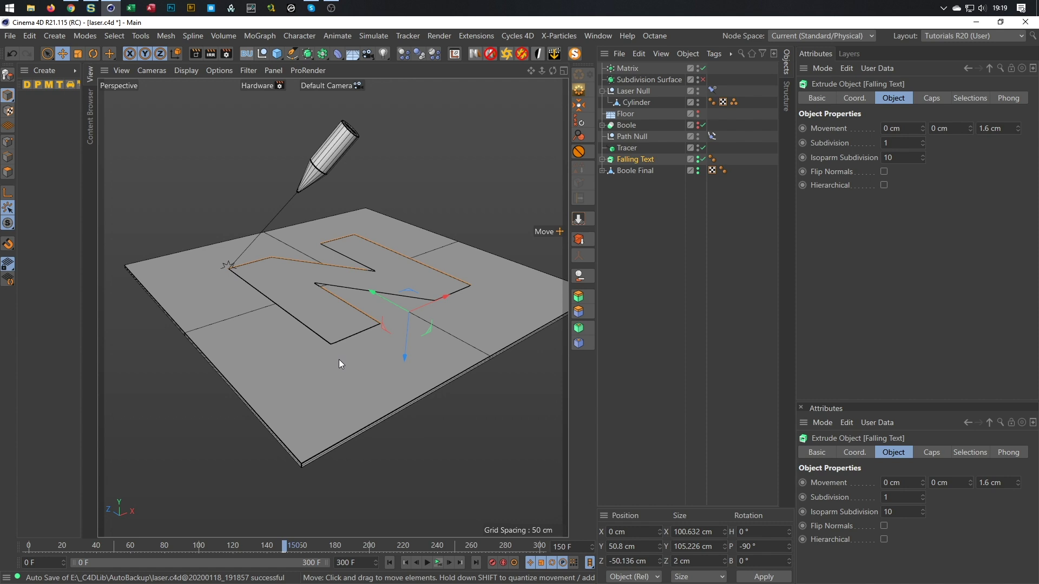
right_click_drag(347, 257, 363, 257, "alt")
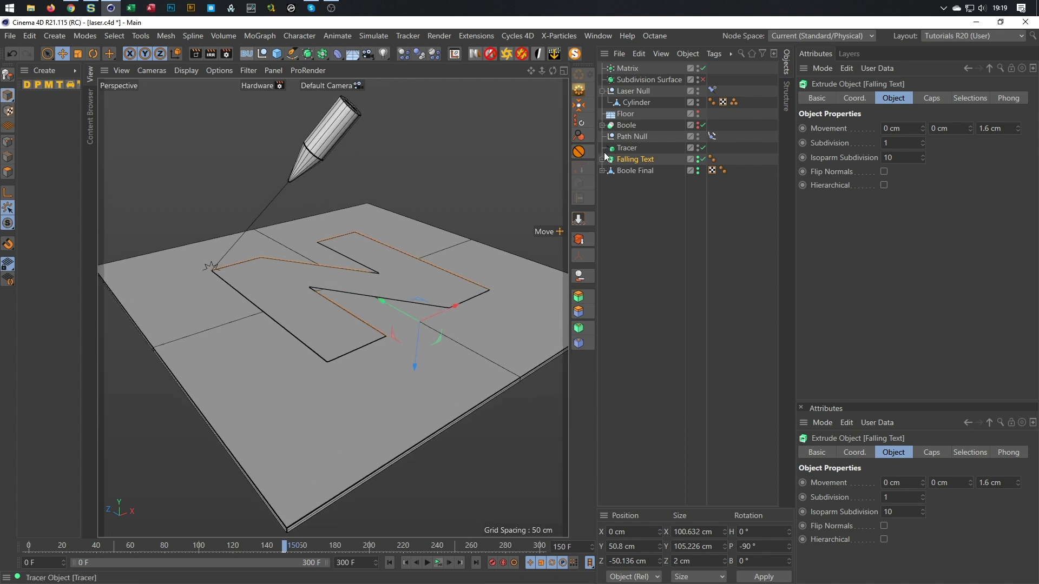
- Set Segments X, Y and Z of the Cube inside Boole to 2, and compare the plate at frames 149 and 150
left_click(603, 125)
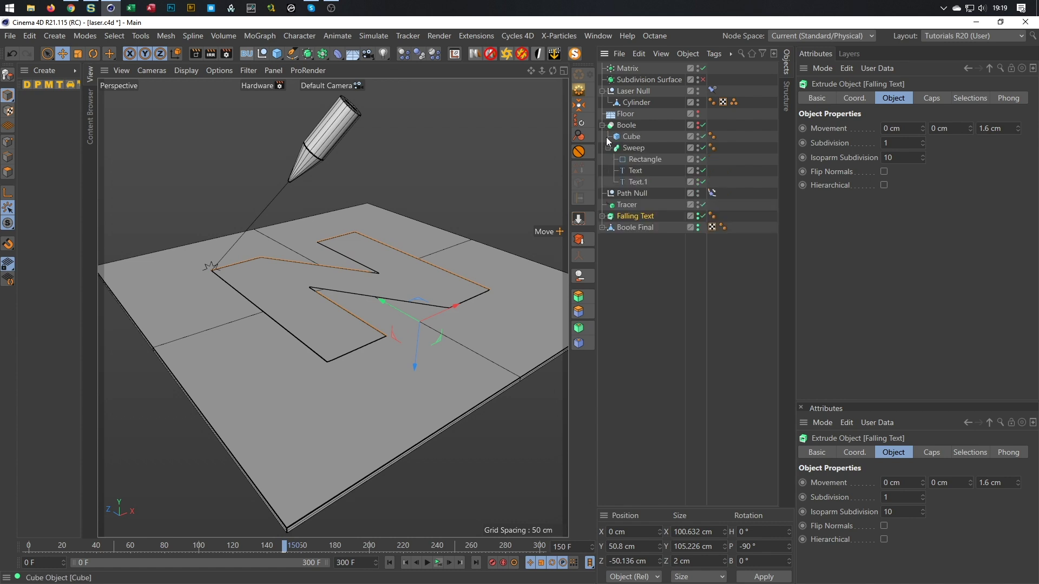
left_click(628, 137)
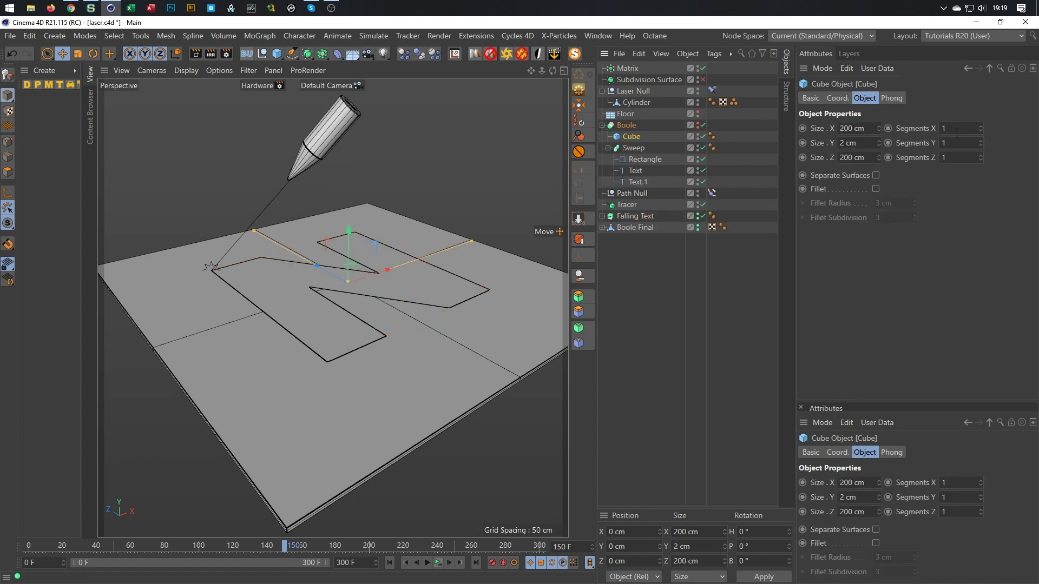
mouse_move(927, 130)
left_mouse_down()
mouse_move(917, 159)
mouse_move(925, 145)
left_mouse_up()
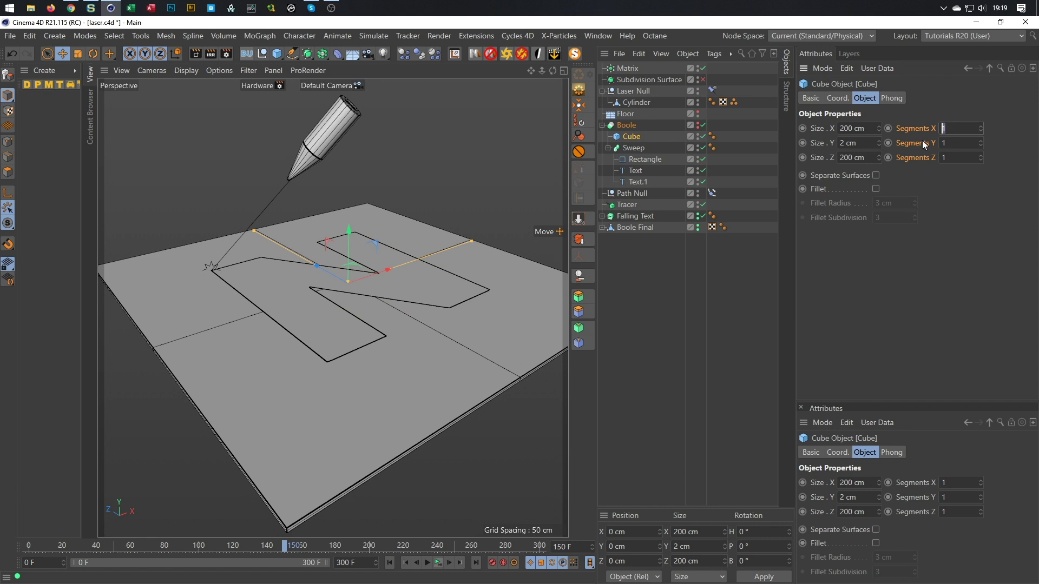
type("2")
key("Return")
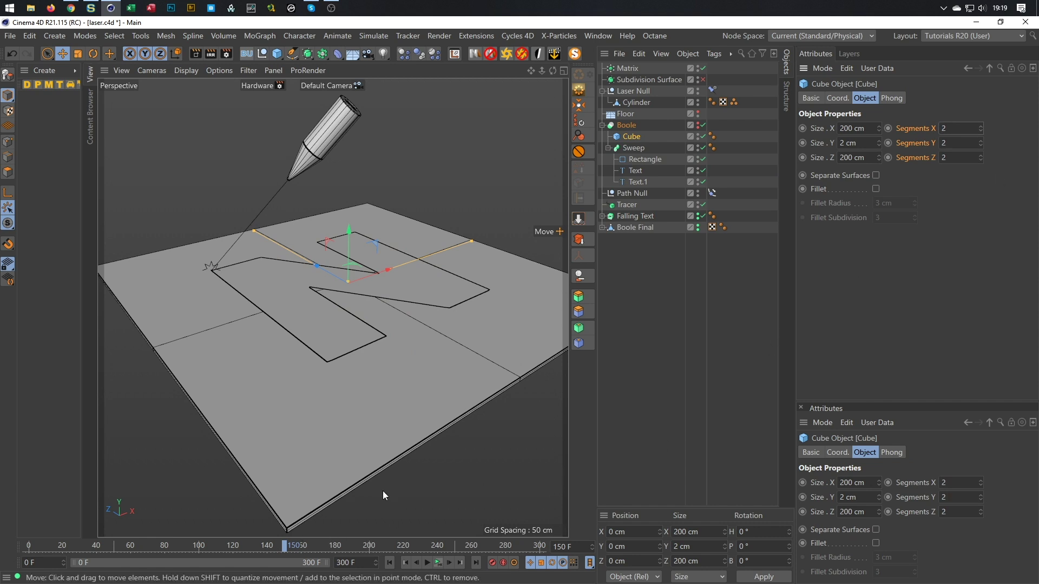
key("ctrl+z")
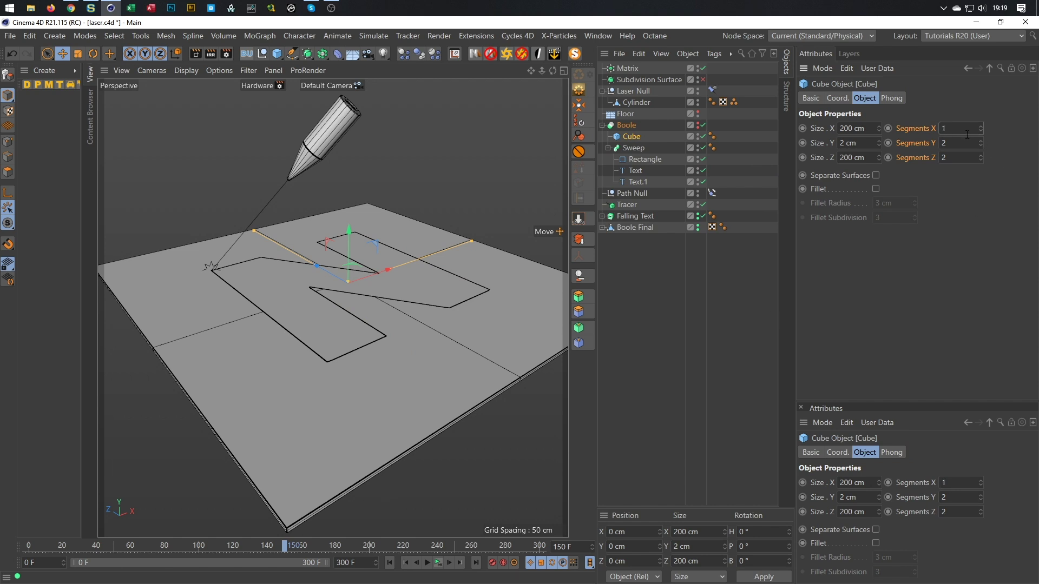
type("2")
key("Return")
left_click(612, 336)
key("f")
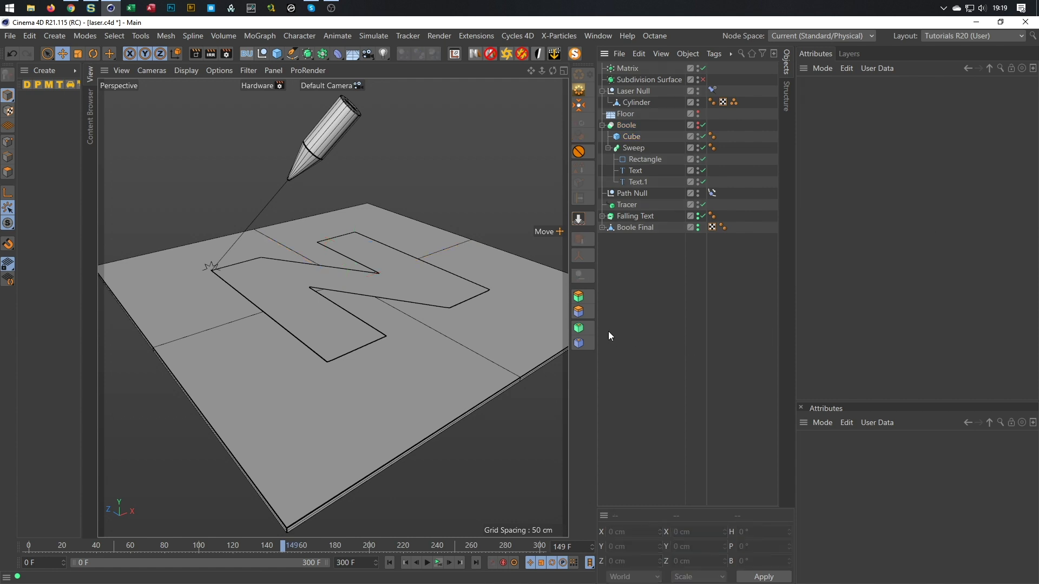
key("g")
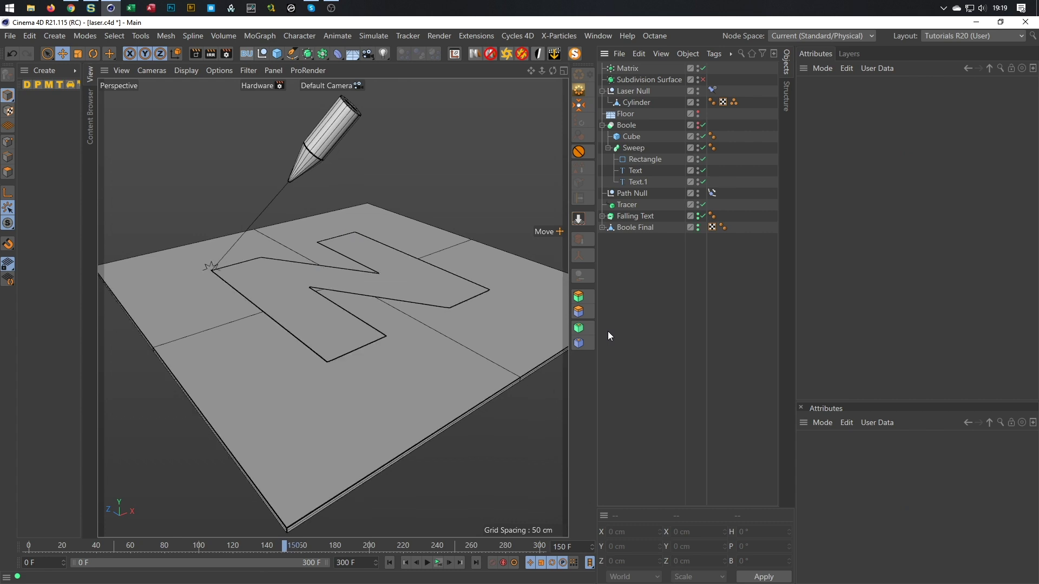
scroll(405, 301, "up", 3)
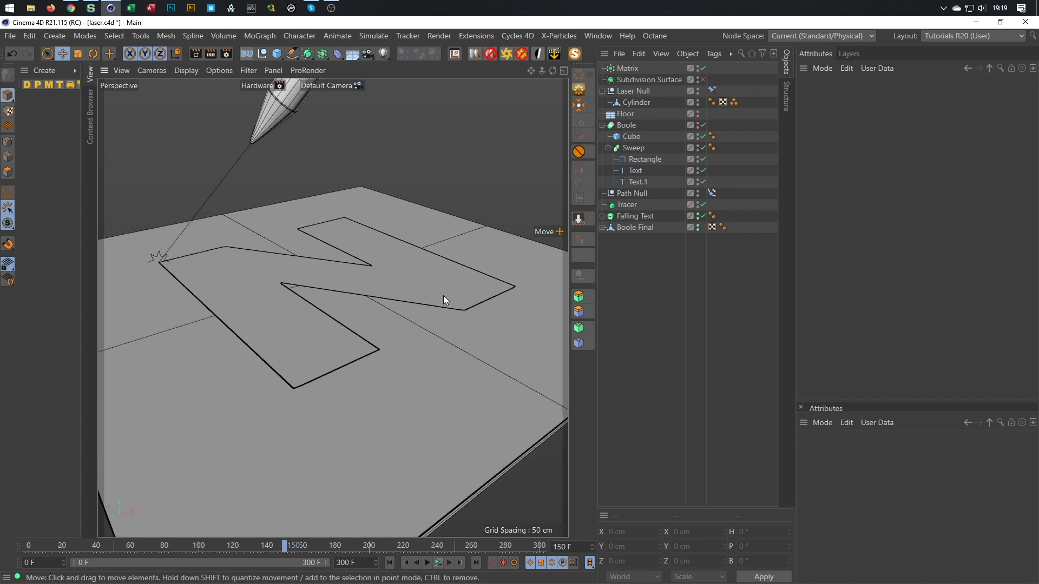
- Collapse the Boole and Laser Null hierarchies and add a Collider Body tag to the Floor
scroll(306, 292, "up", 3)
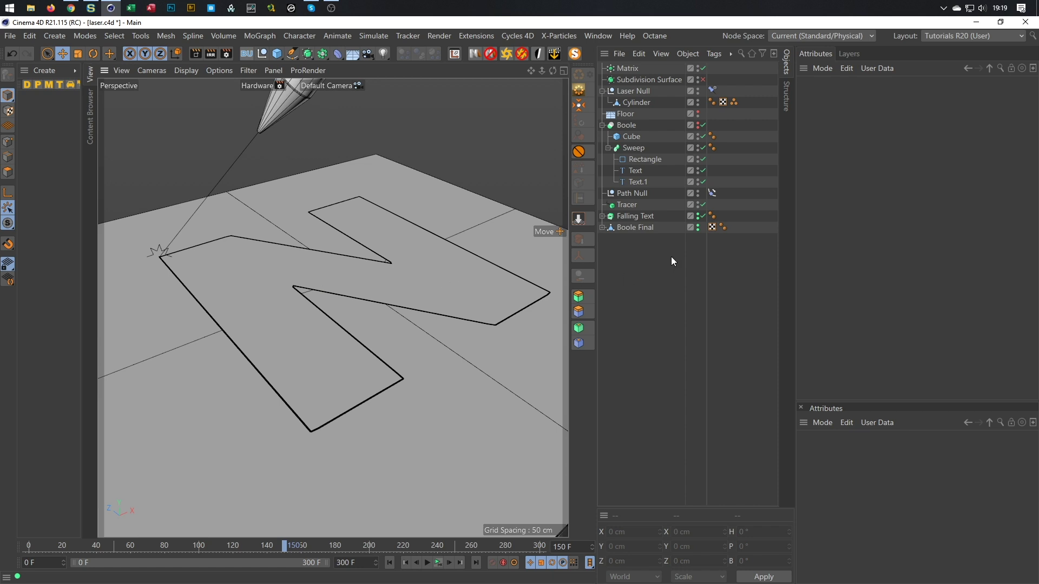
left_click(628, 218)
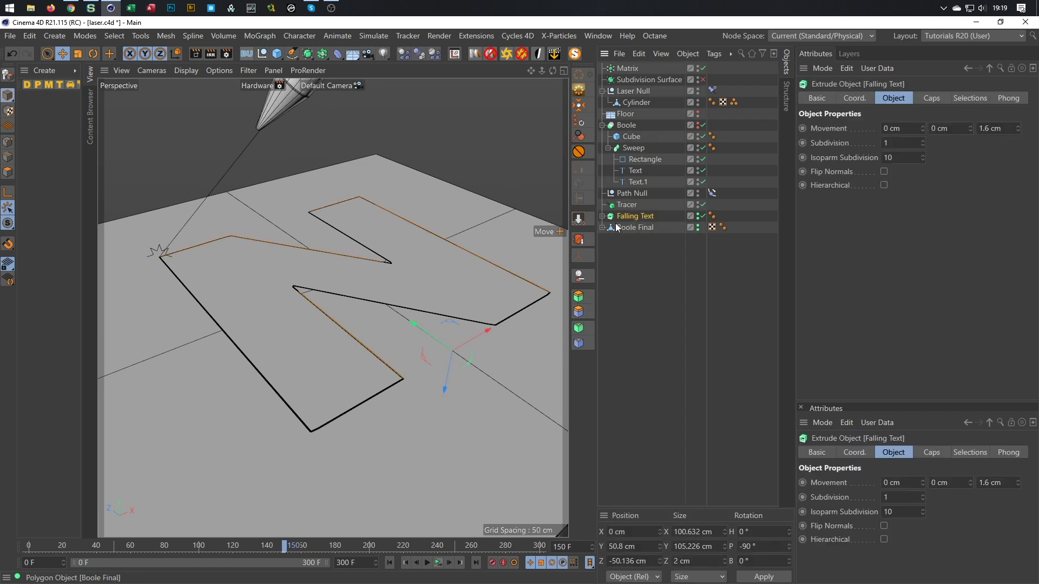
left_click(602, 124)
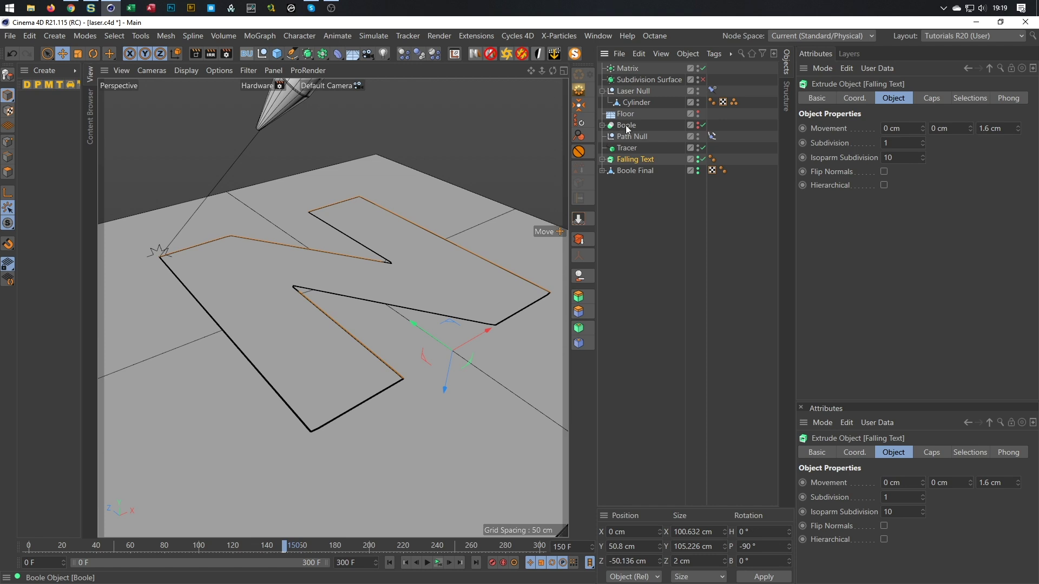
left_click(626, 114)
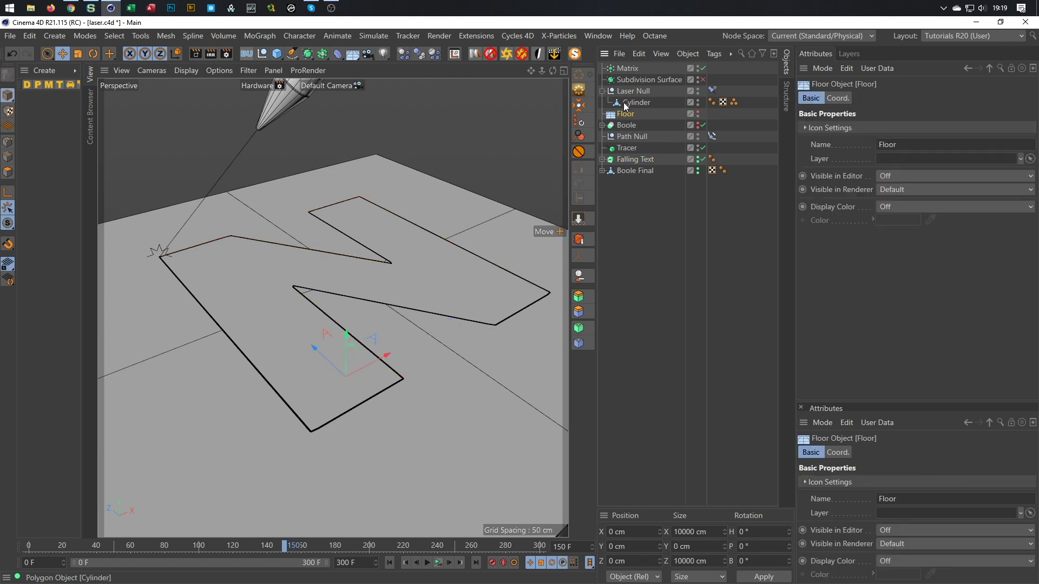
left_click(602, 91)
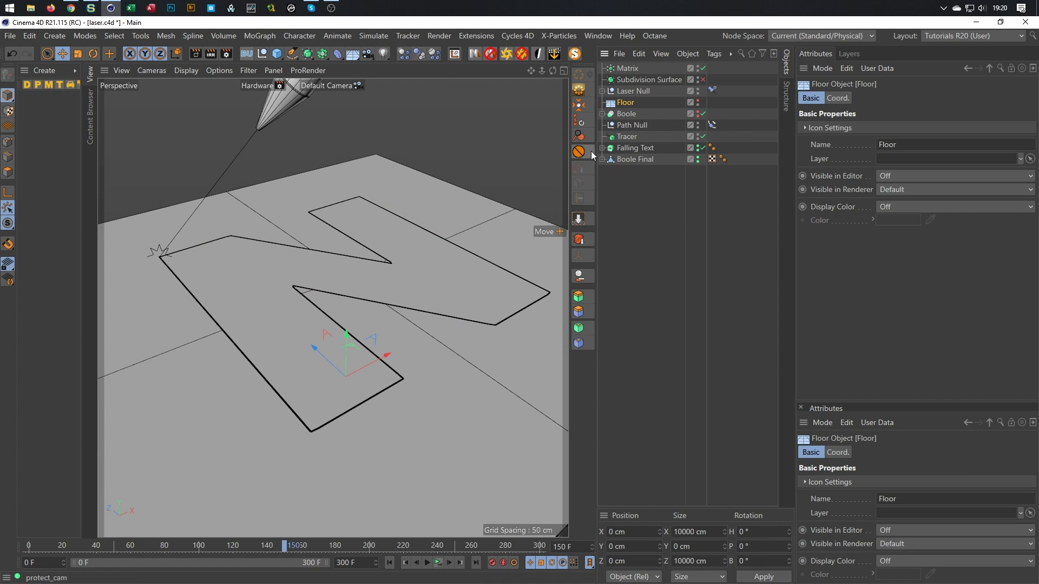
right_click(628, 102)
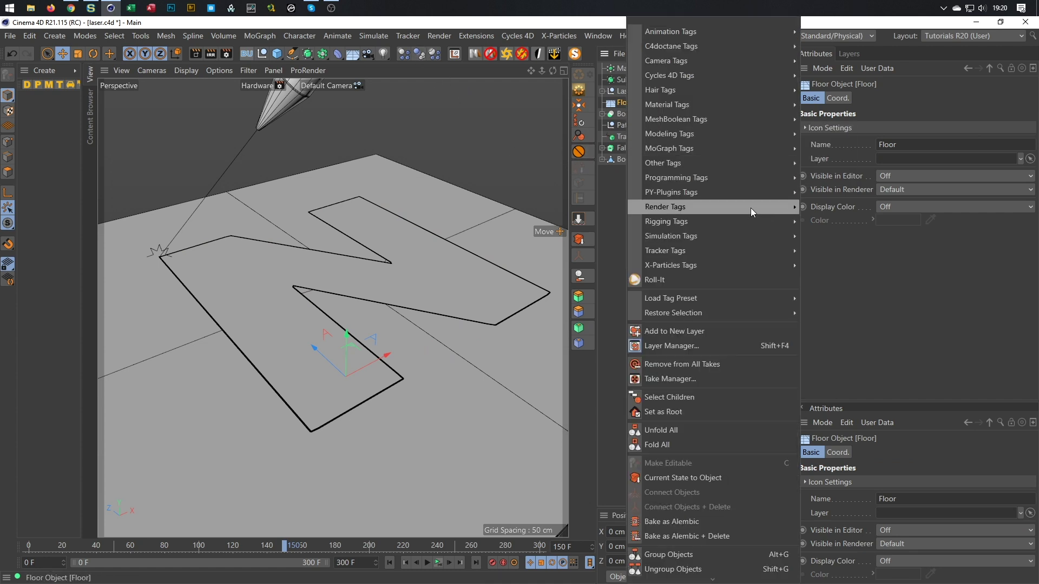
mouse_move(735, 218)
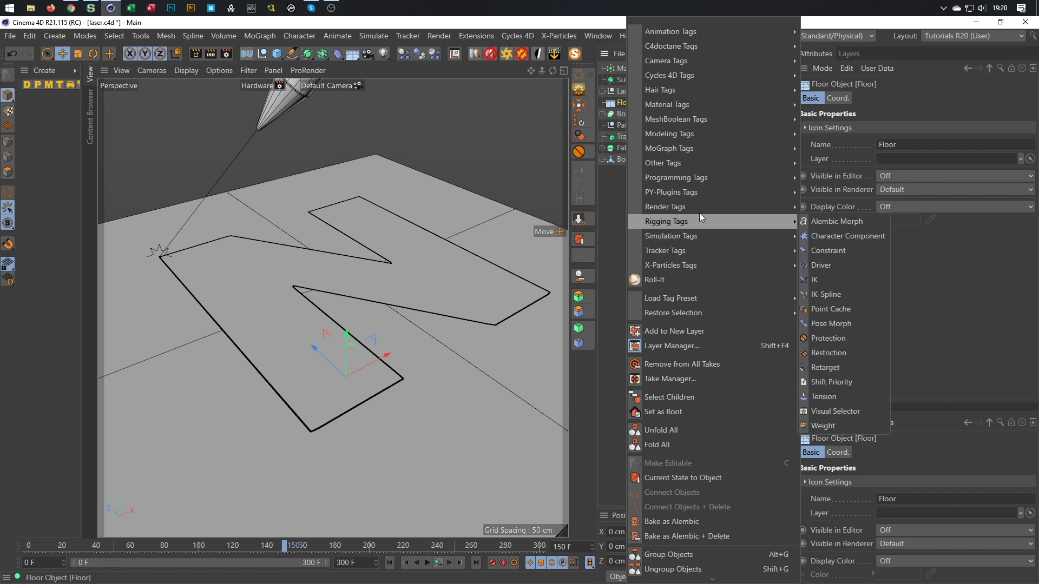
mouse_move(794, 236)
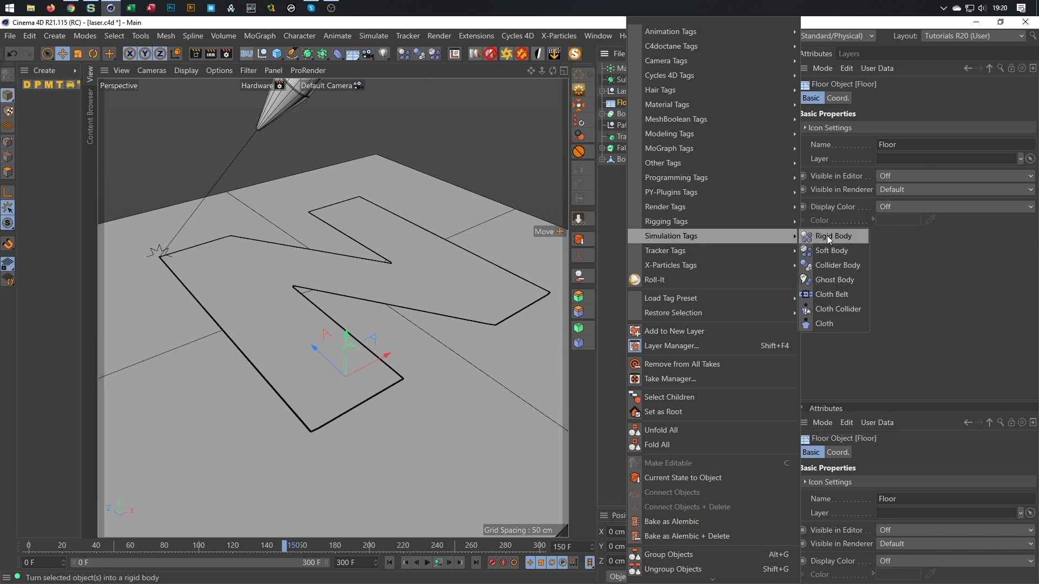
left_click(823, 266)
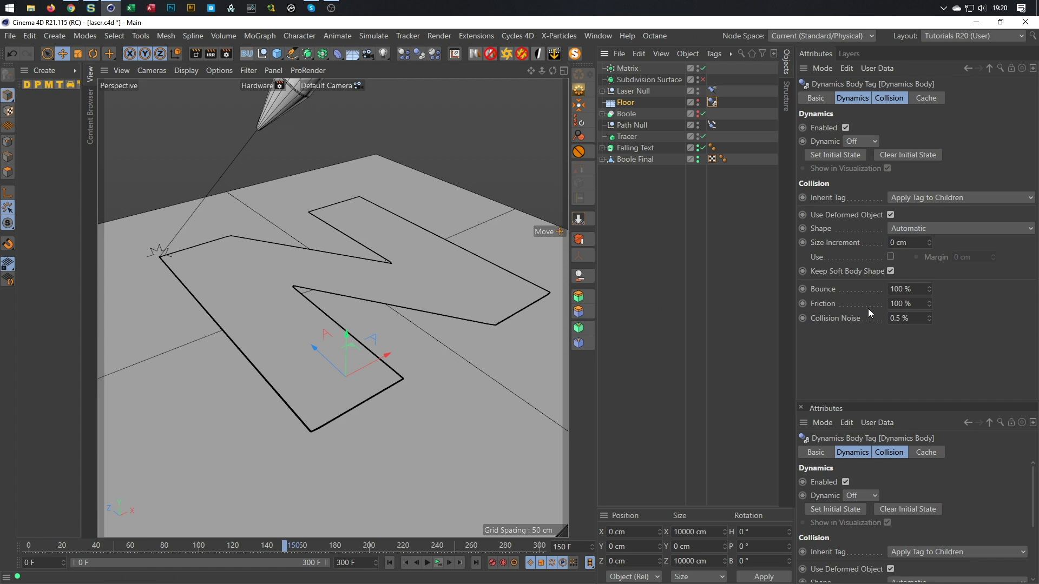
- Set the Bounce of the Floor's collider tag to 80%
left_click_drag(923, 293, 829, 319)
type("50")
key("BackSpace")
key("BackSpace")
type("80")
key("Return")
- Add a Rigid Body simulation tag to Falling Text
left_click(644, 150)
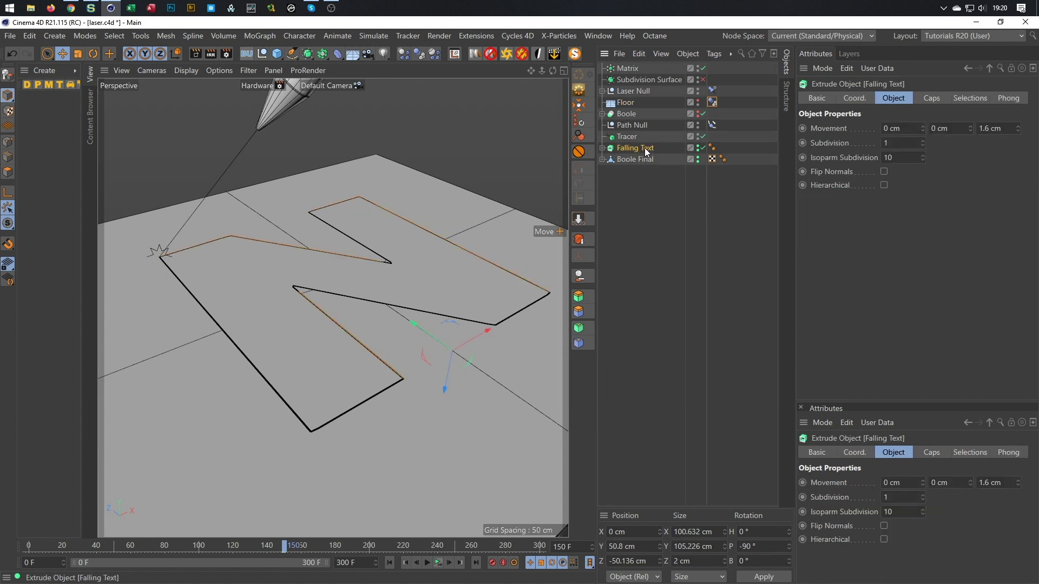
right_click(645, 152)
mouse_move(749, 171)
mouse_move(747, 234)
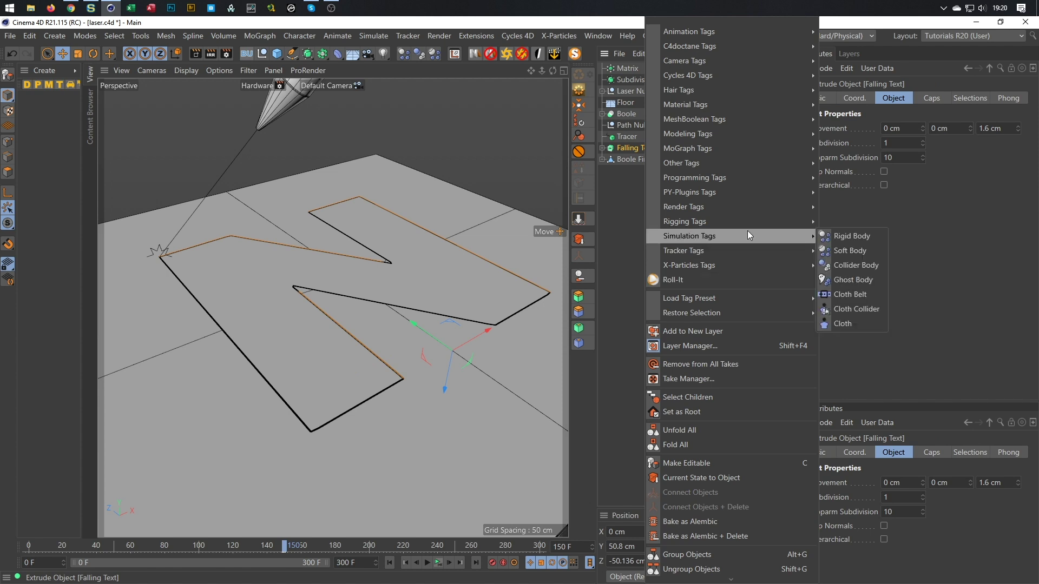
left_click(842, 238)
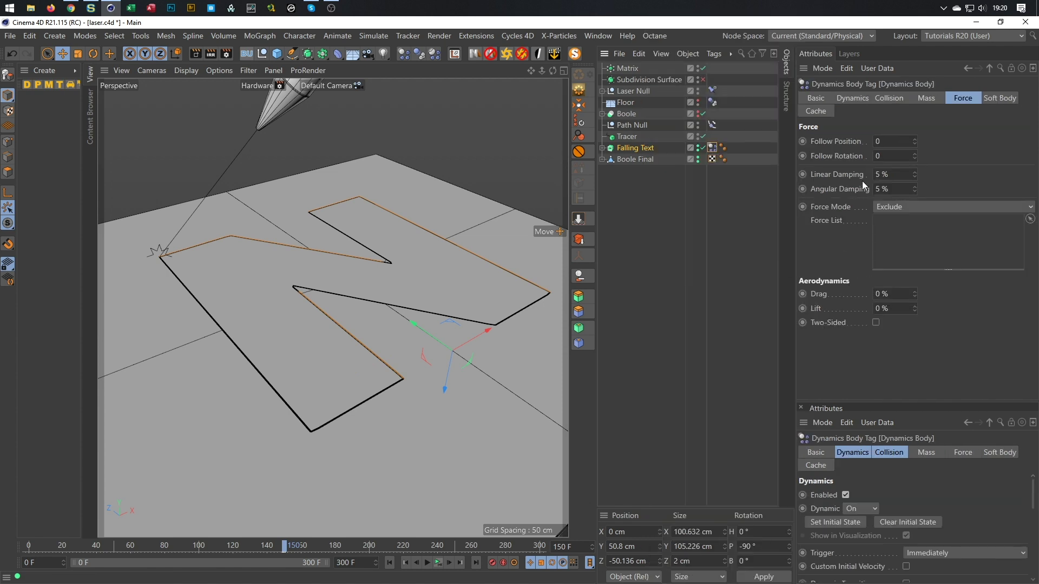
- Set the collision Bounce to 80% and Friction to 100% in Falling Text's rigid body tag
left_click(889, 99)
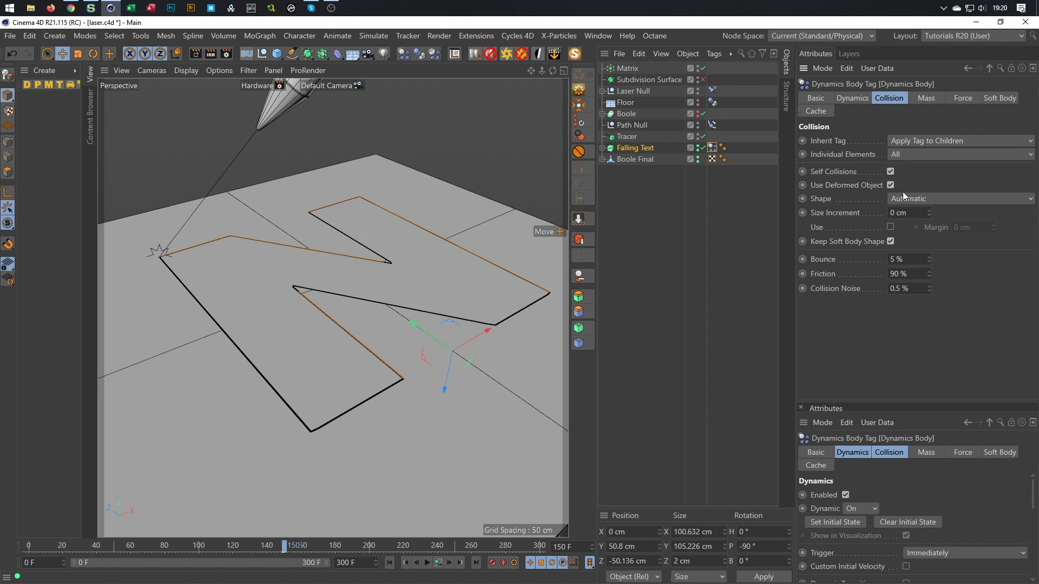
double_click(894, 259)
type("80")
key("Tab")
type("100")
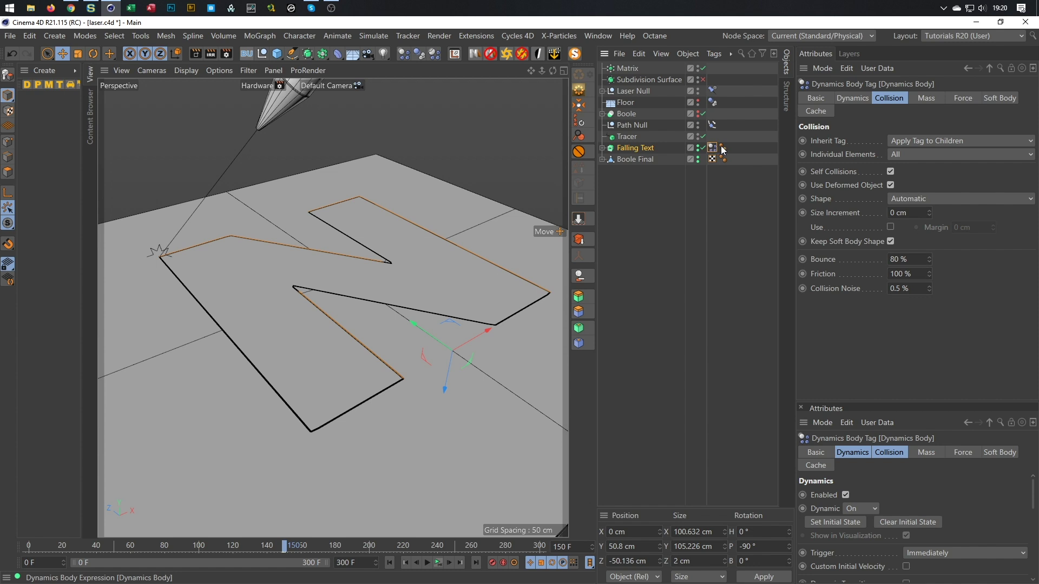
- Keyframe Falling Text's dynamics Enabled option off at frame 149 and on at frame 150
left_click(814, 97)
left_click(851, 98)
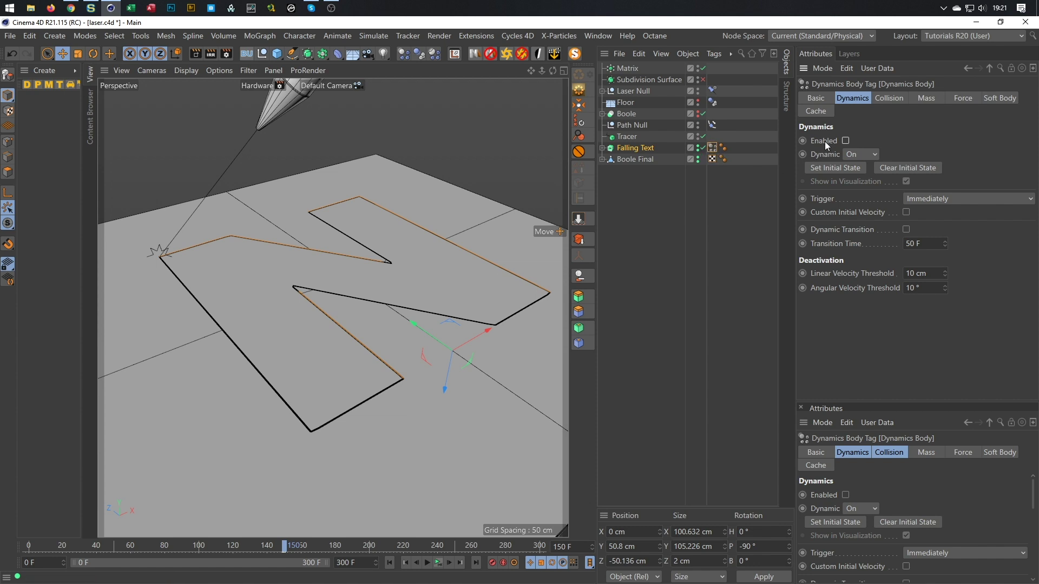
key("f")
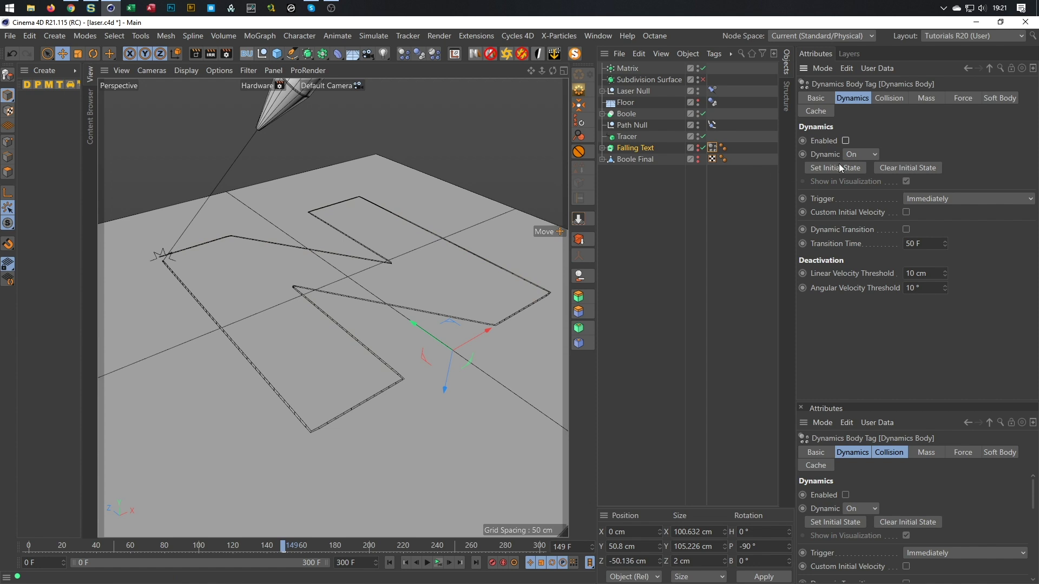
left_click(803, 141)
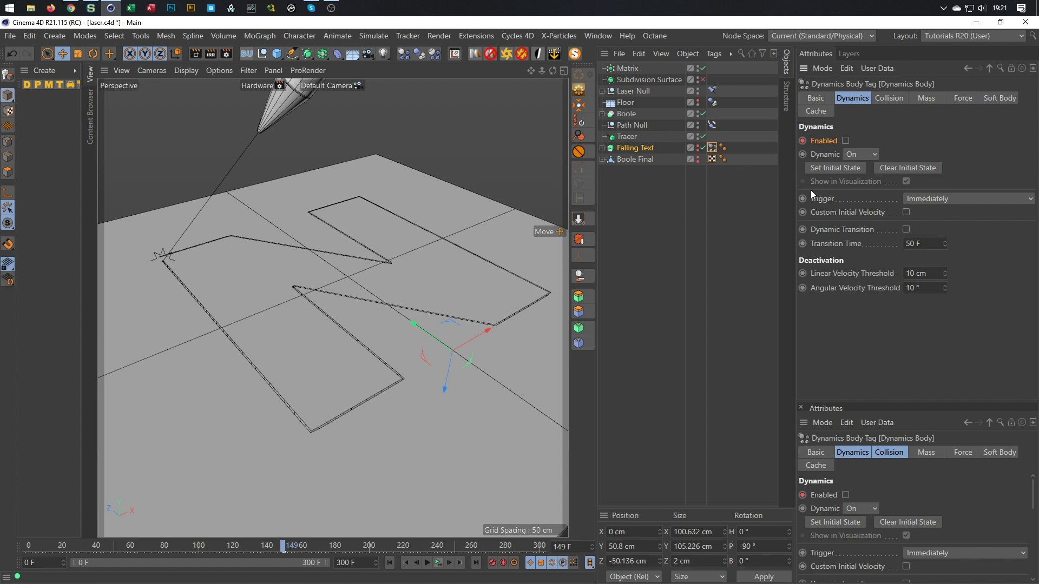
key("g")
left_click(843, 142)
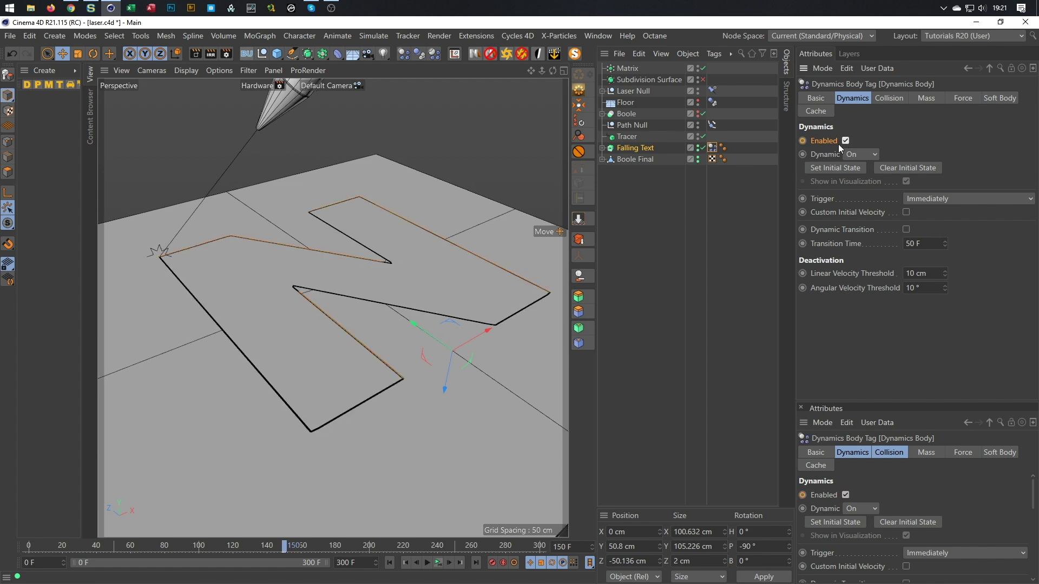
left_click(804, 140)
- Play back the animation to check the laser cut and the falling letter, and rewind to frame 0
scroll(398, 314, "down", 3)
scroll(372, 297, "up", 2)
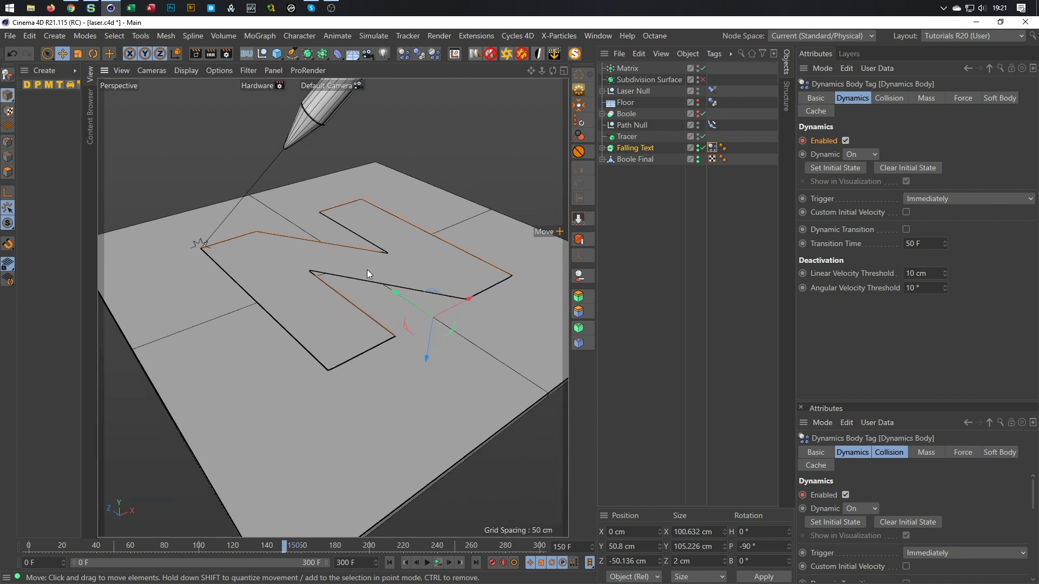
scroll(361, 268, "up", 1)
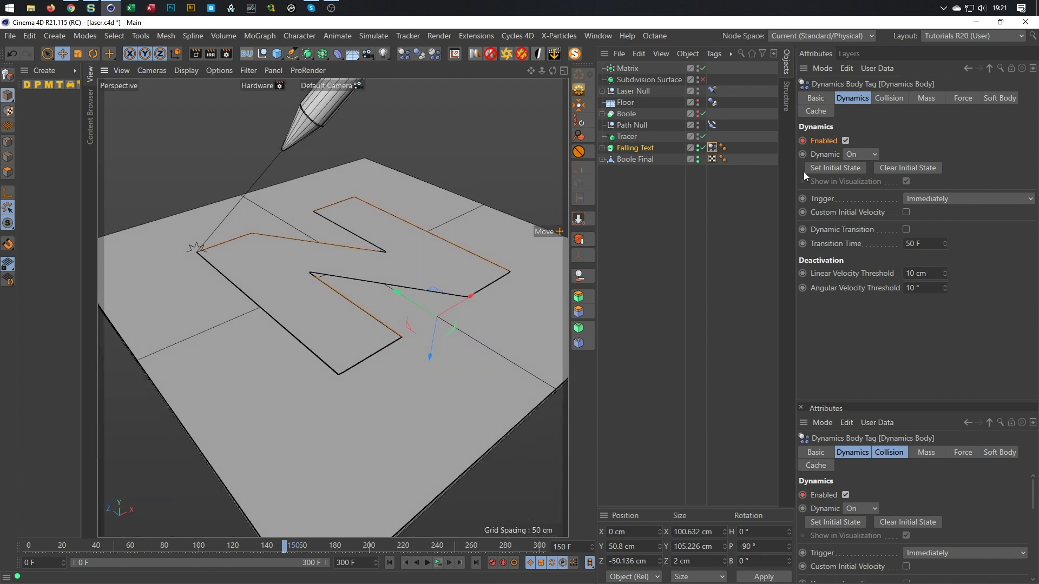
left_click(437, 564)
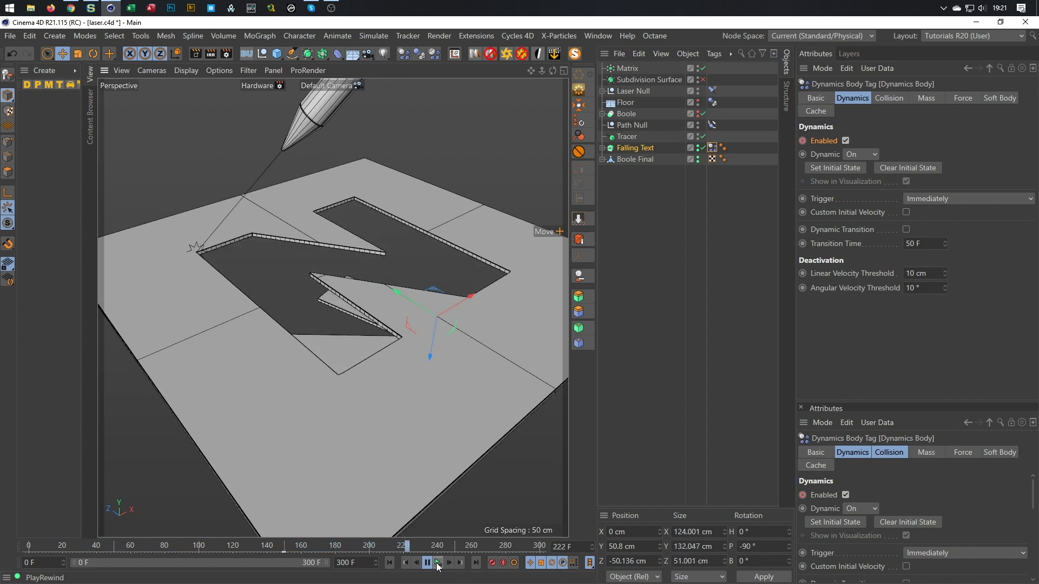
left_click(437, 563)
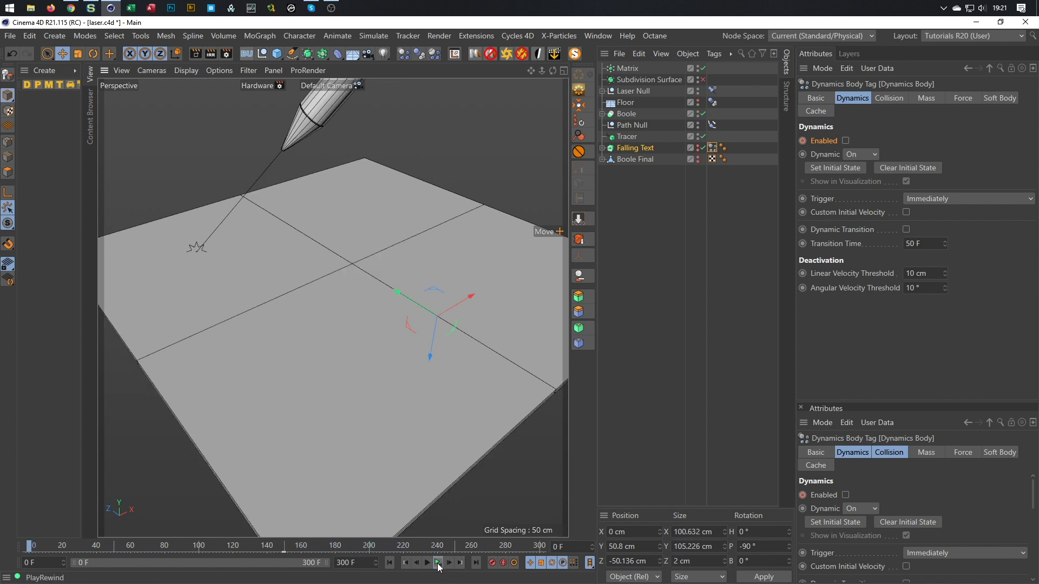
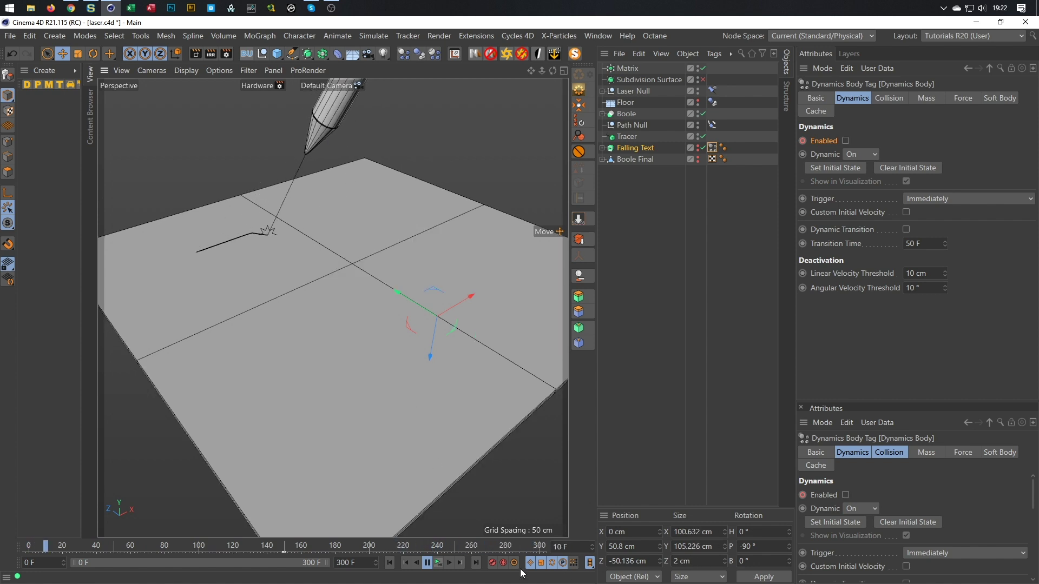
left_click(438, 567)
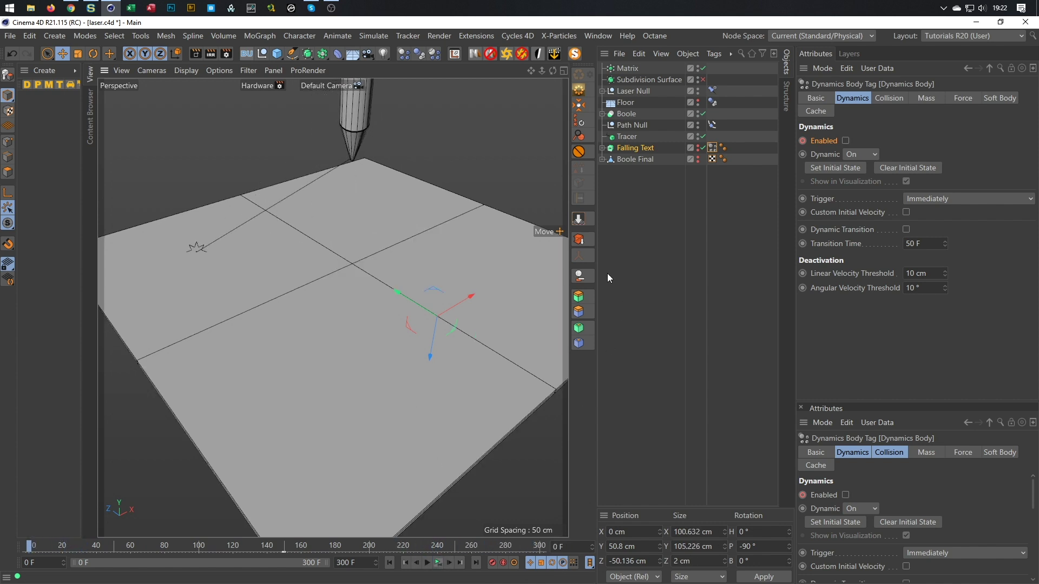
left_click(438, 564)
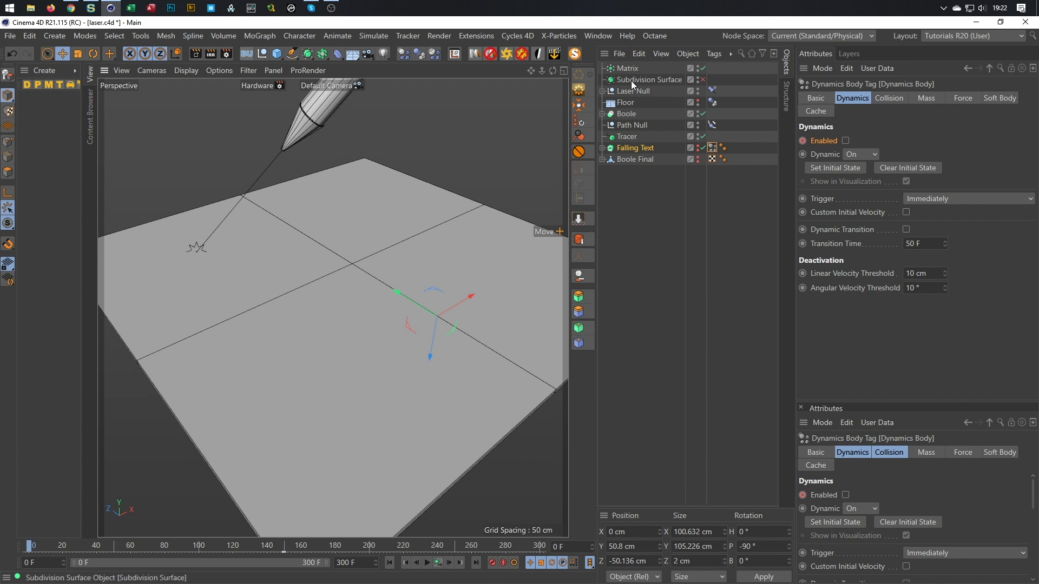
- Move Matrix directly above Tracer in the object hierarchy and test the playback
left_click(625, 67)
left_click_drag(654, 160, 631, 131)
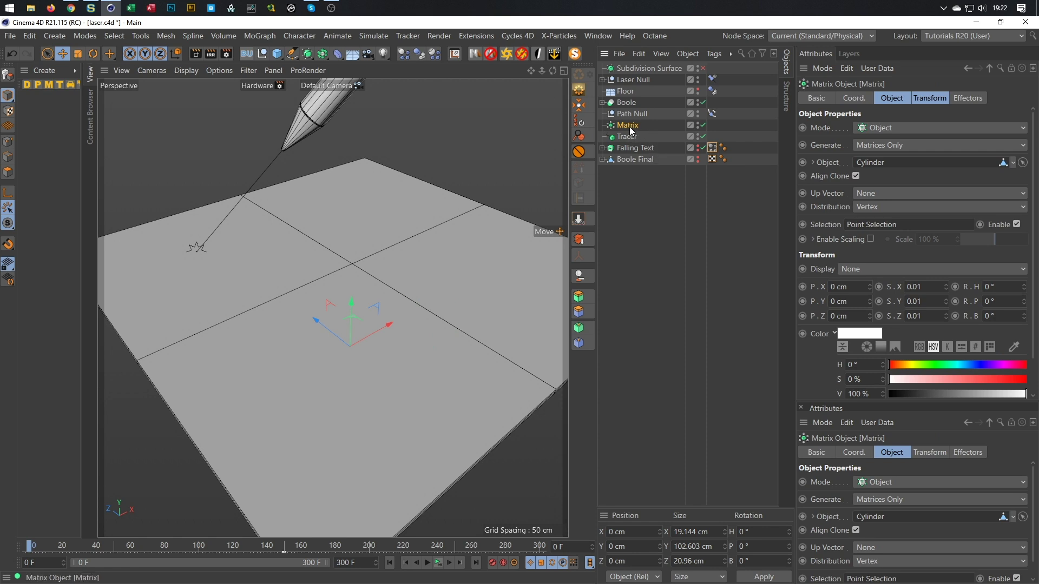
left_click(440, 563)
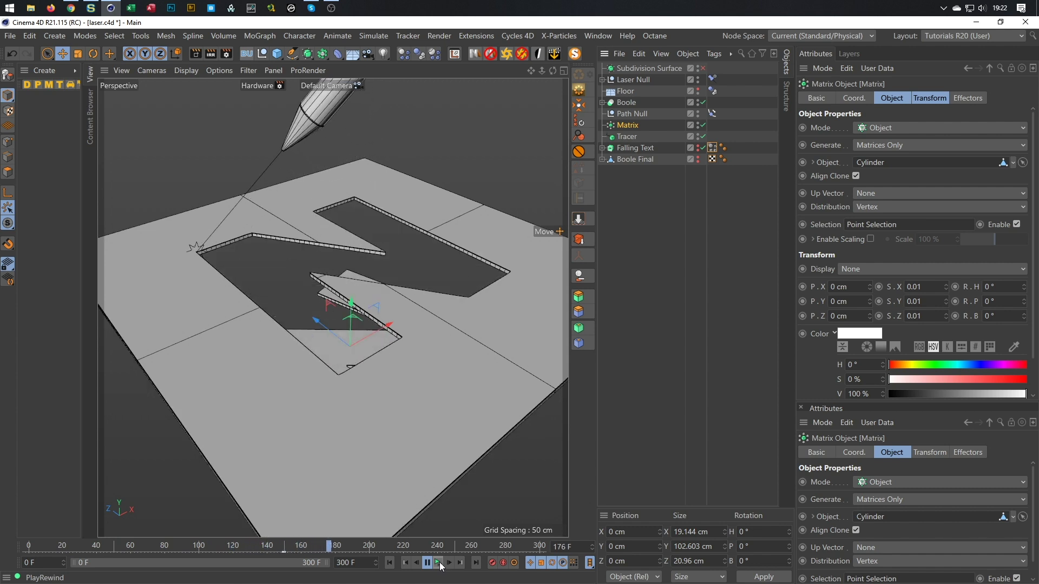
left_click(440, 564)
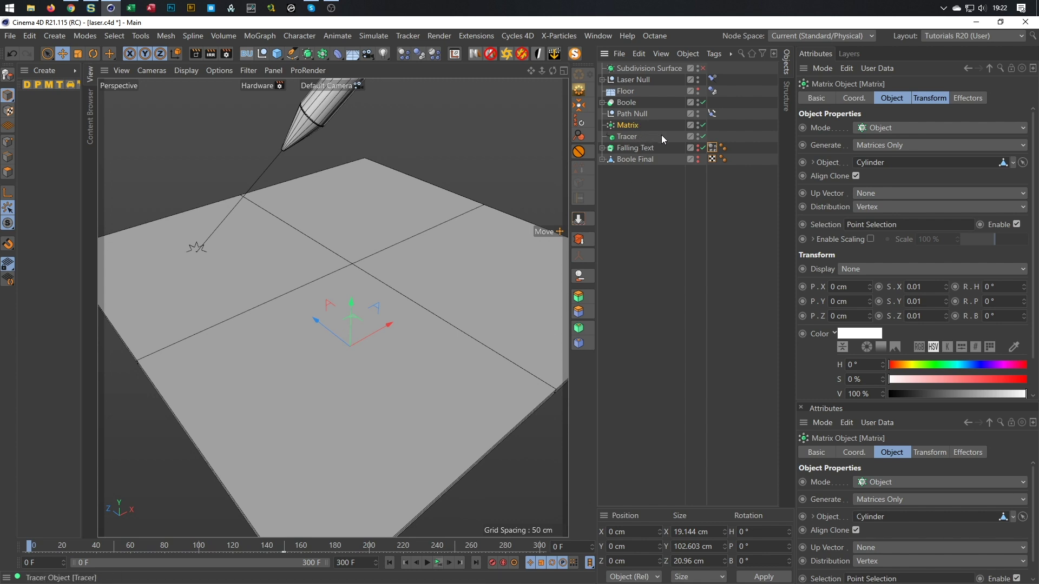
- Place Path Null above Matrix in the Tracer's Trace Link list and test the laser beam in playback
left_click(622, 138)
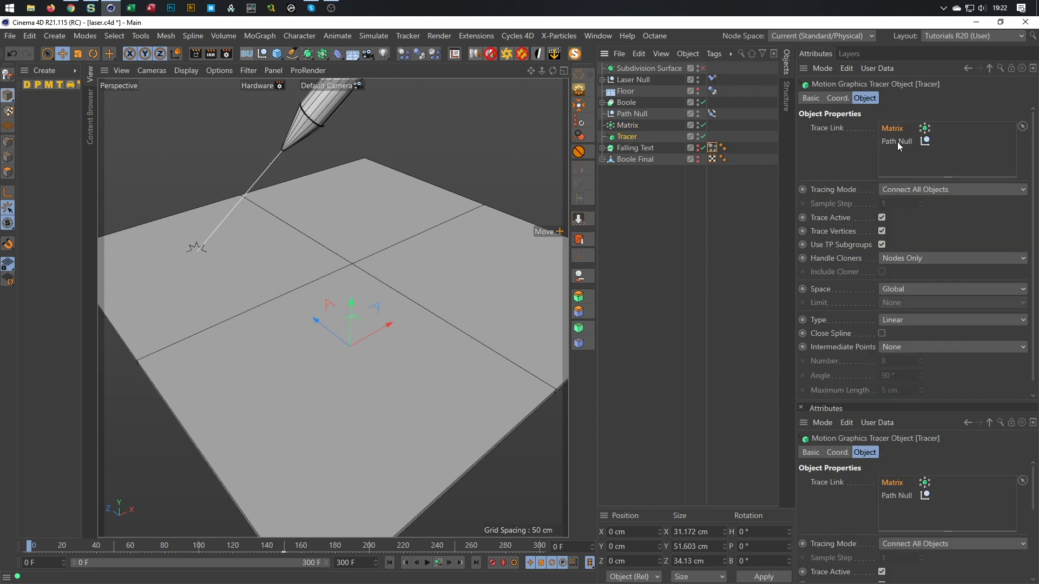
left_click_drag(897, 142, 893, 130)
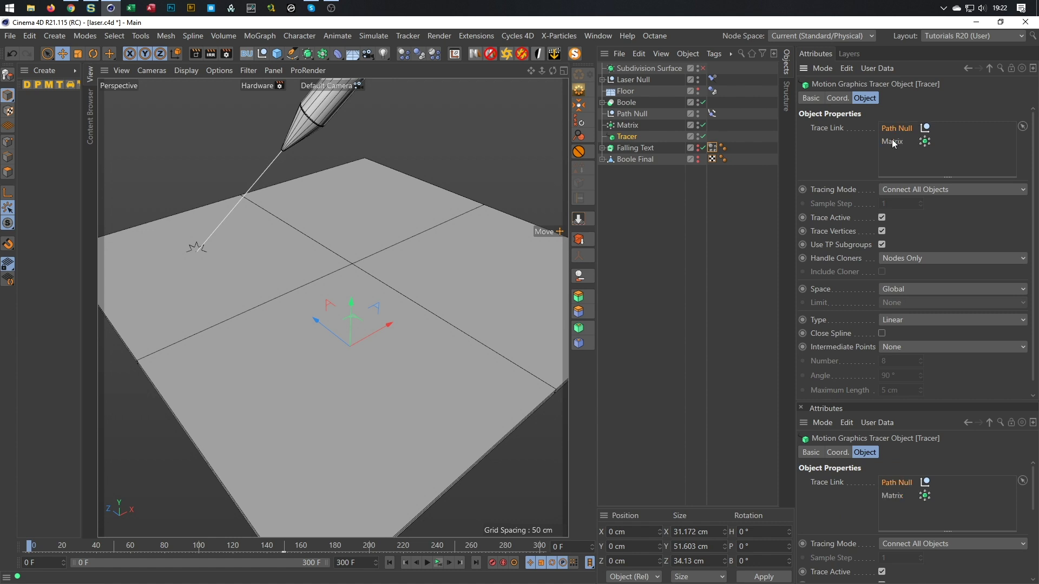
left_click(439, 563)
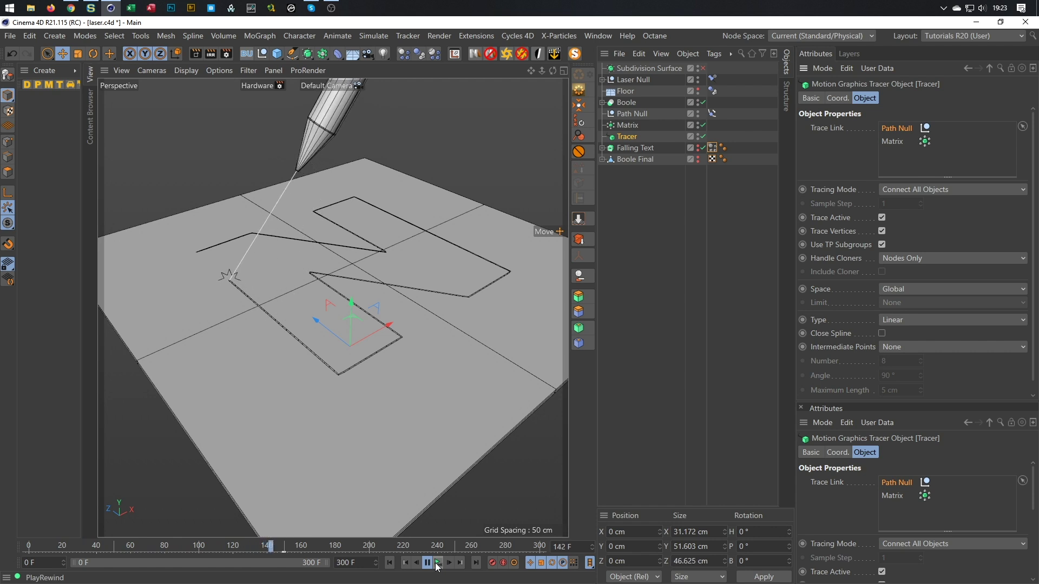
left_click(436, 564)
- Play the full animation from several angles to check how the cut letter drops onto the floor, and rewind
mouse_move(356, 261)
left_mouse_down("alt")
mouse_move(395, 252)
mouse_move(444, 272)
left_mouse_up("alt")
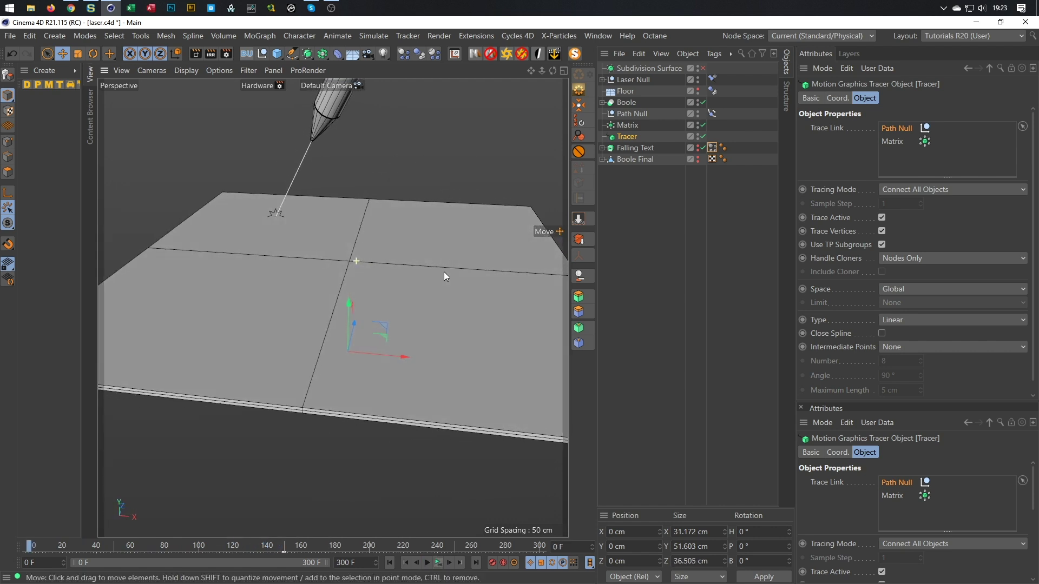
left_click(438, 563)
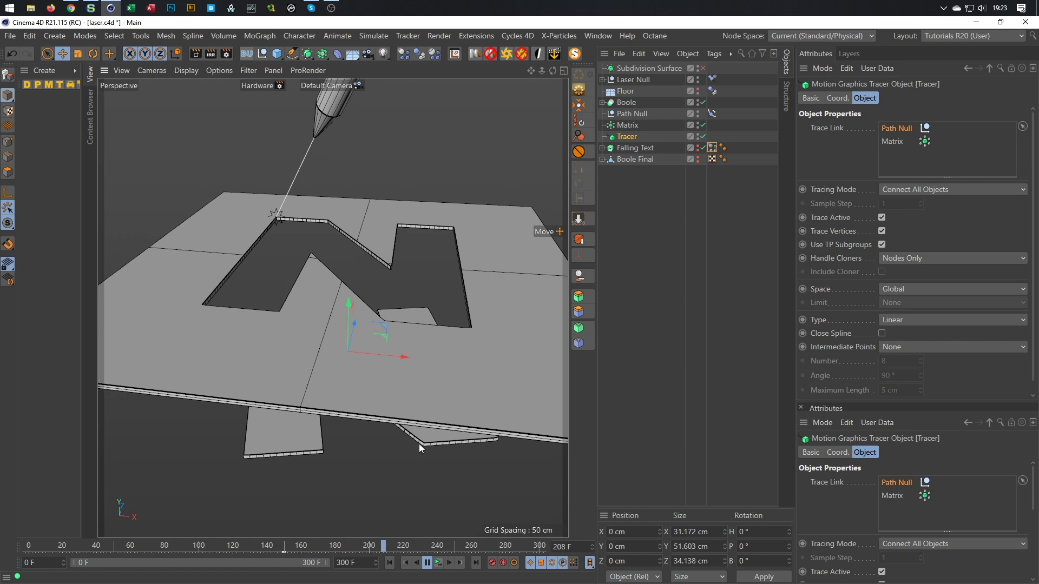
left_click_drag(350, 313, 440, 324, "alt")
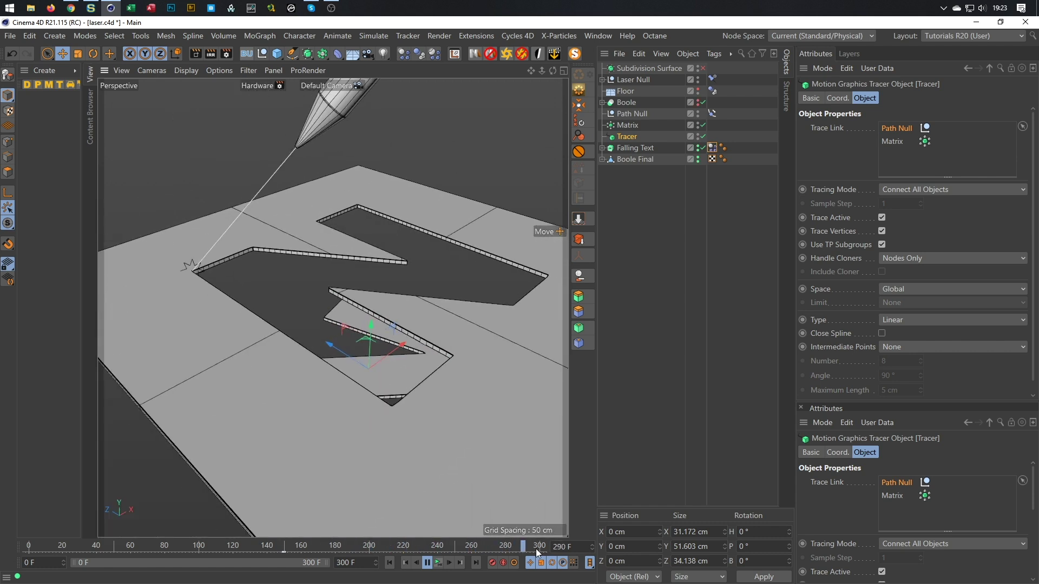
left_click(428, 563)
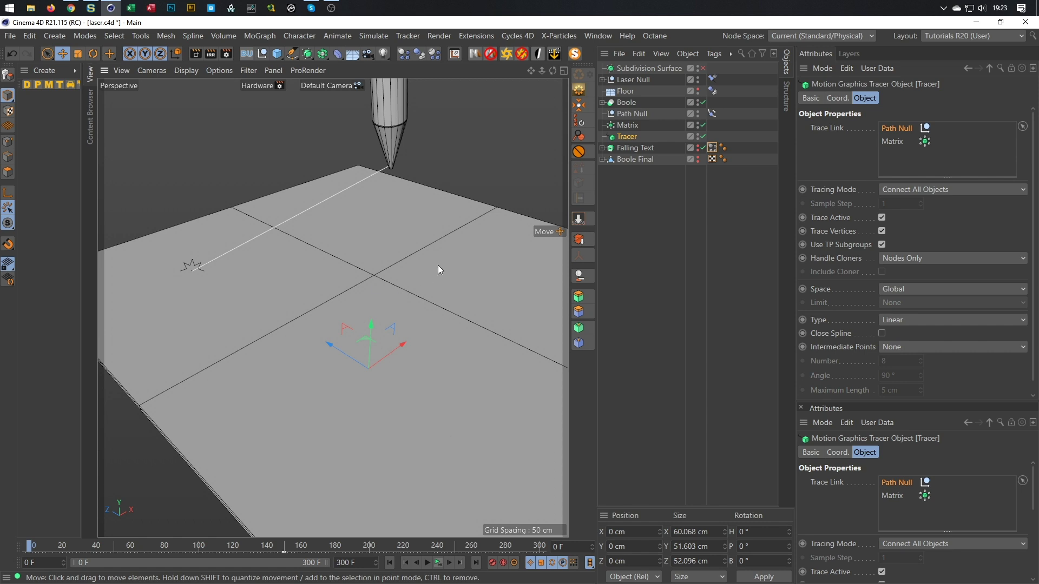
- Save the scene file
left_click_drag(438, 269, 458, 270, "alt")
left_click_drag(375, 271, 352, 268, "alt")
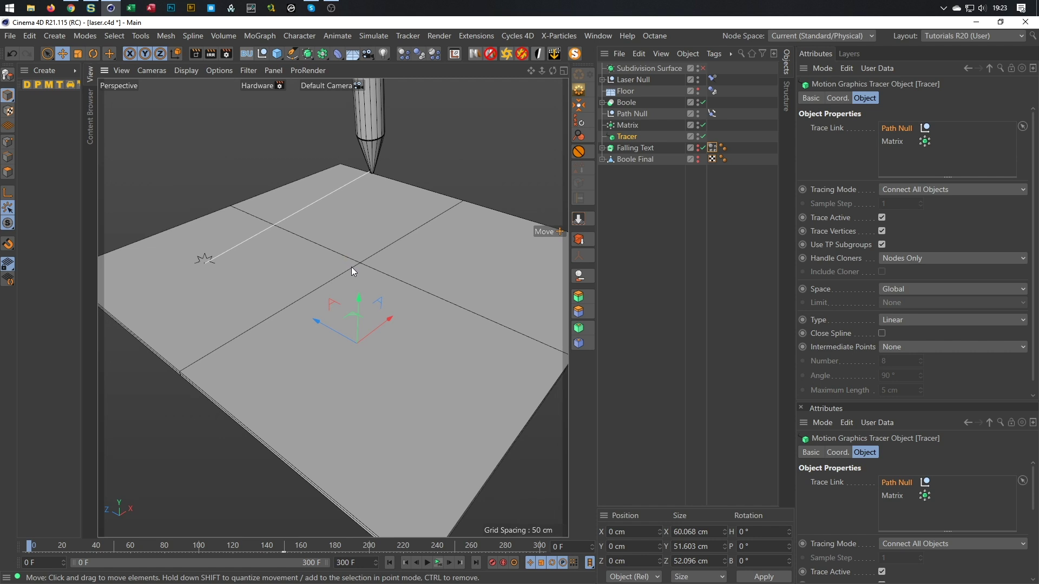
key("ctrl+s")
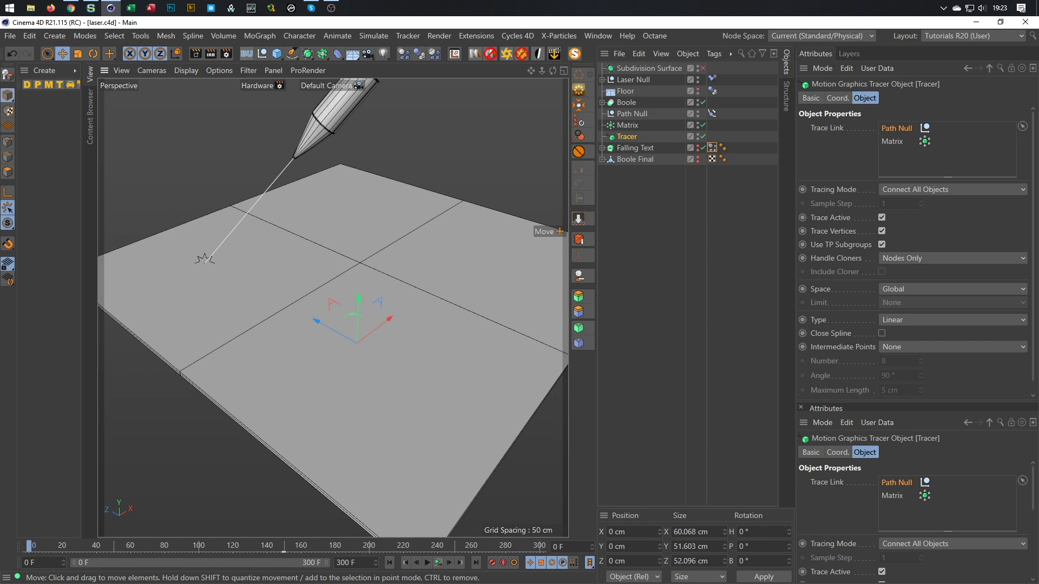
- Add a particle Emitter to the scene for the laser sparks
left_click_drag(293, 131, 351, 130, "alt")
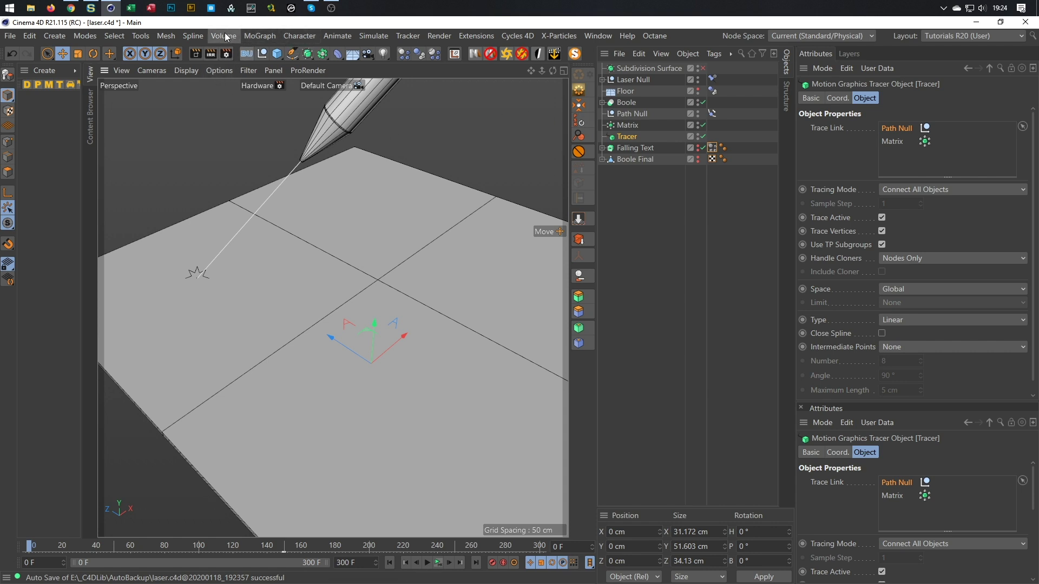
left_click(373, 35)
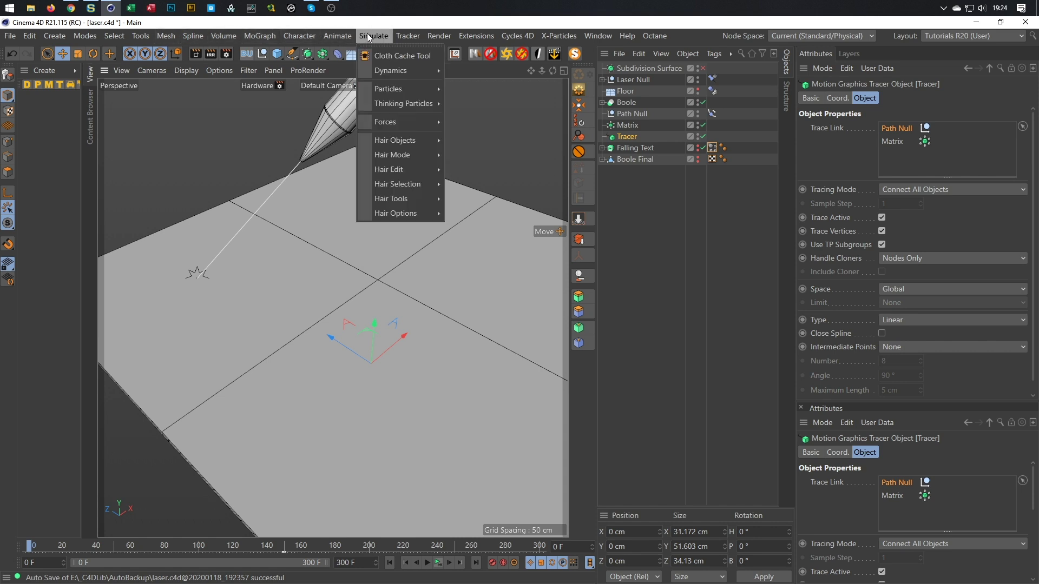
mouse_move(431, 88)
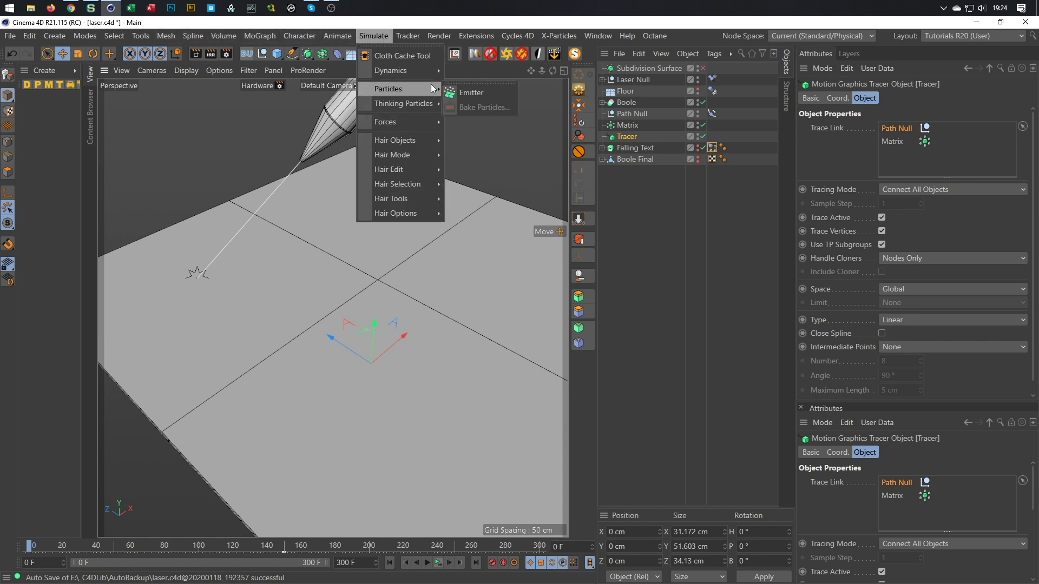
left_click(469, 94)
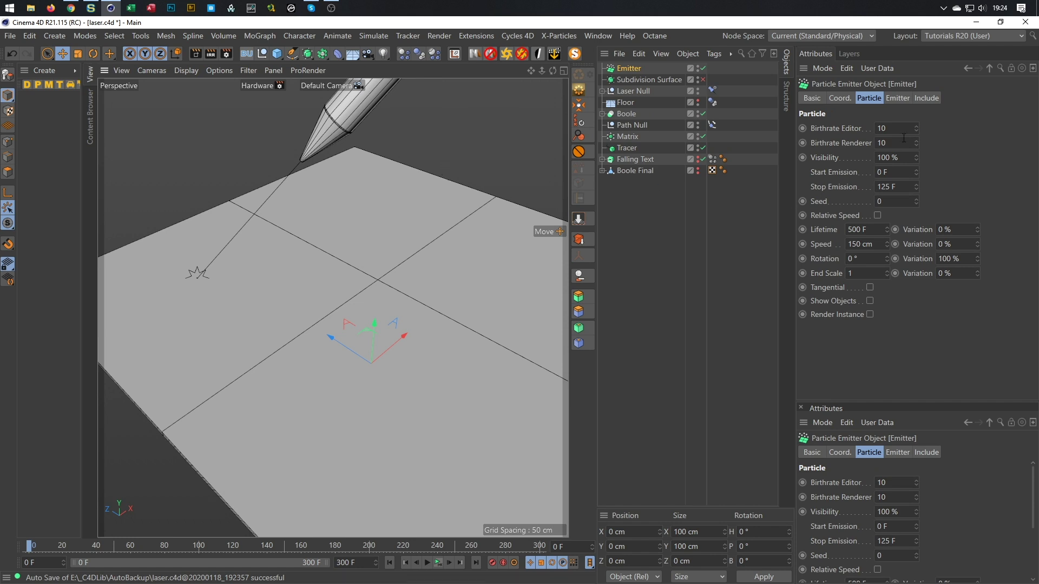
scroll(417, 223, "down", 5)
scroll(357, 246, "up", 5)
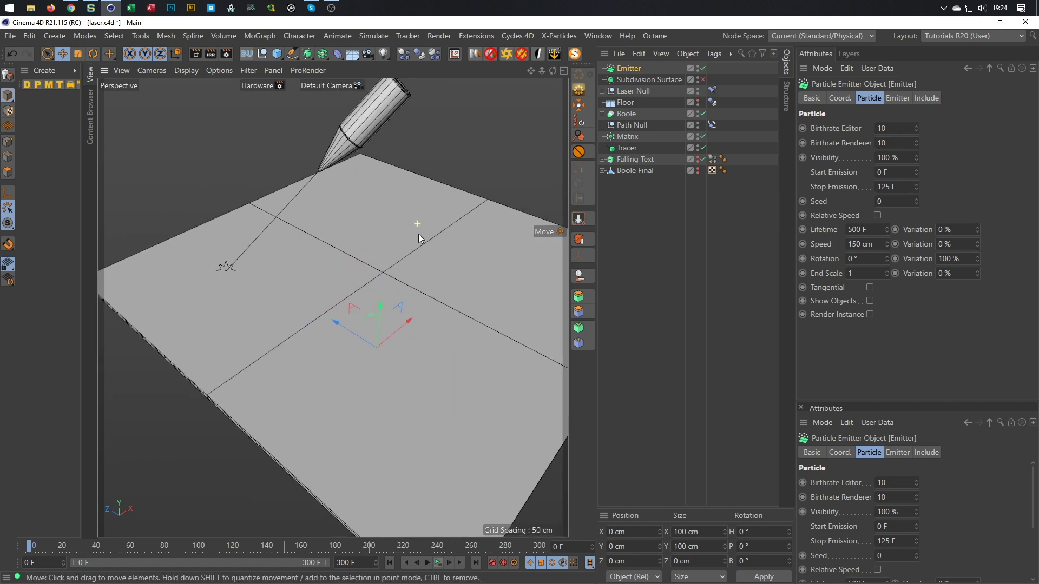
left_click_drag(418, 233, 411, 268, "alt")
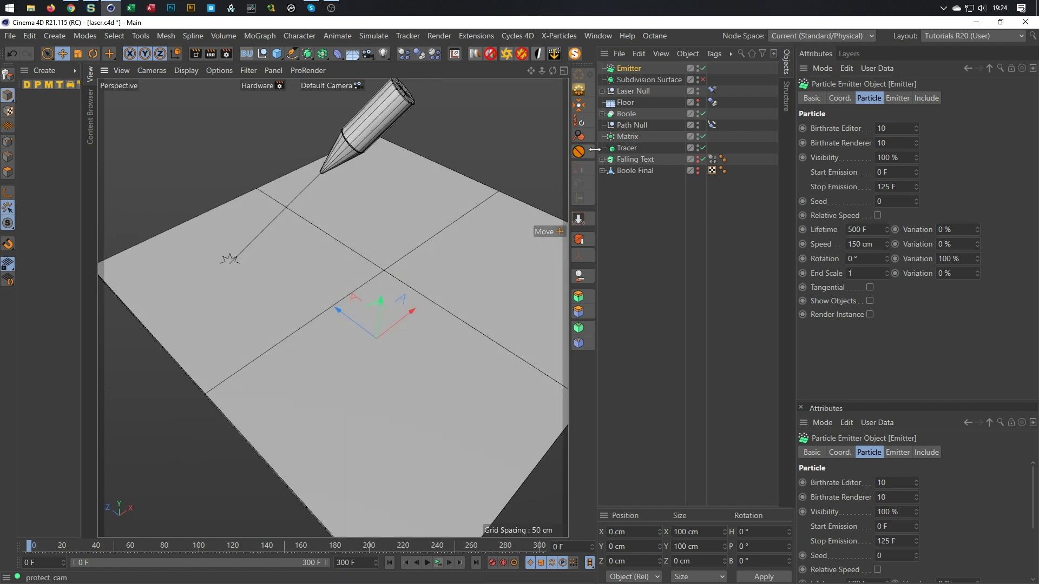
- Set the Emitter's X-Size and Y-Size to 5 cm
left_click(897, 99)
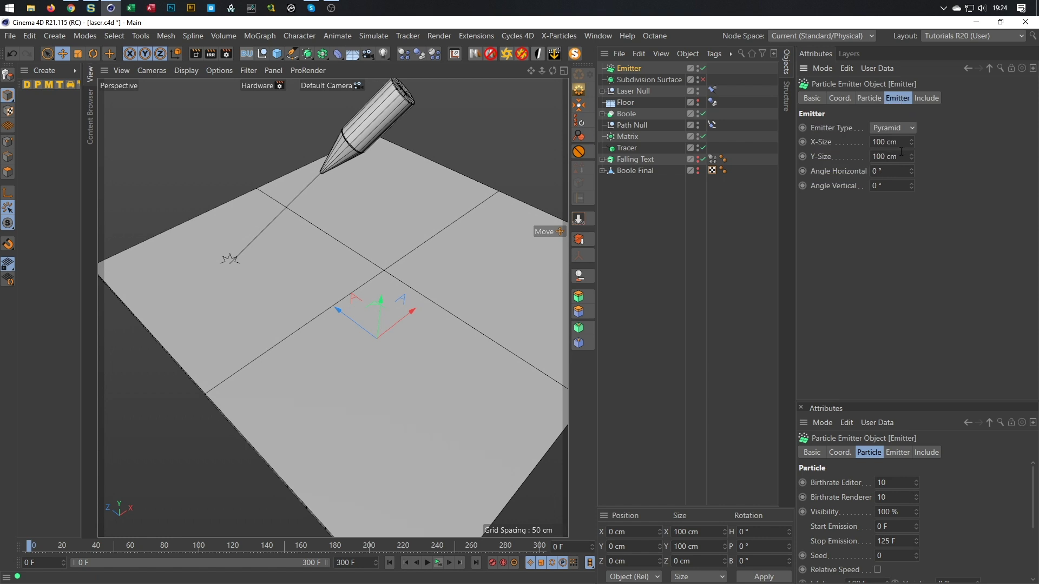
key("ctrl+a")
type("5")
key("Tab")
type("5")
key("Return")
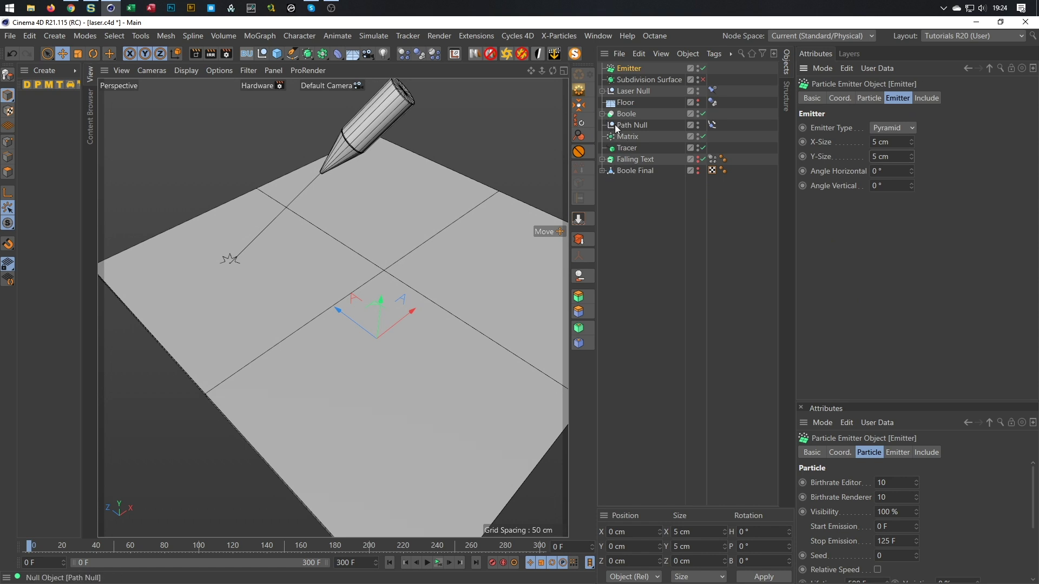
- Make the Emitter a child of Path Null and apply Reset PSR to it
mouse_move(623, 129)
left_mouse_down()
mouse_move(635, 122)
mouse_move(623, 66)
mouse_move(647, 103)
mouse_move(635, 125)
left_mouse_up()
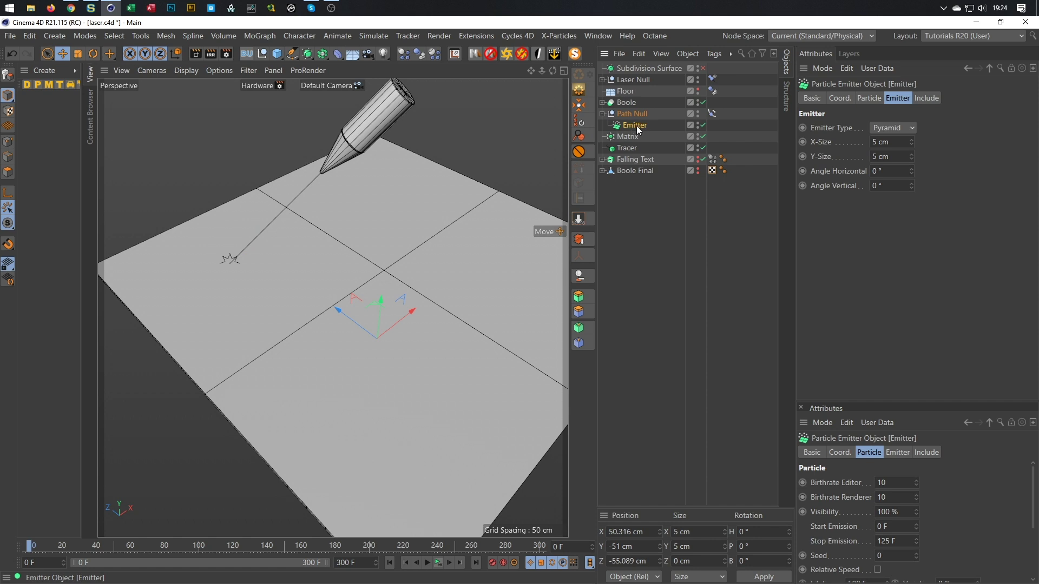
left_click(583, 126)
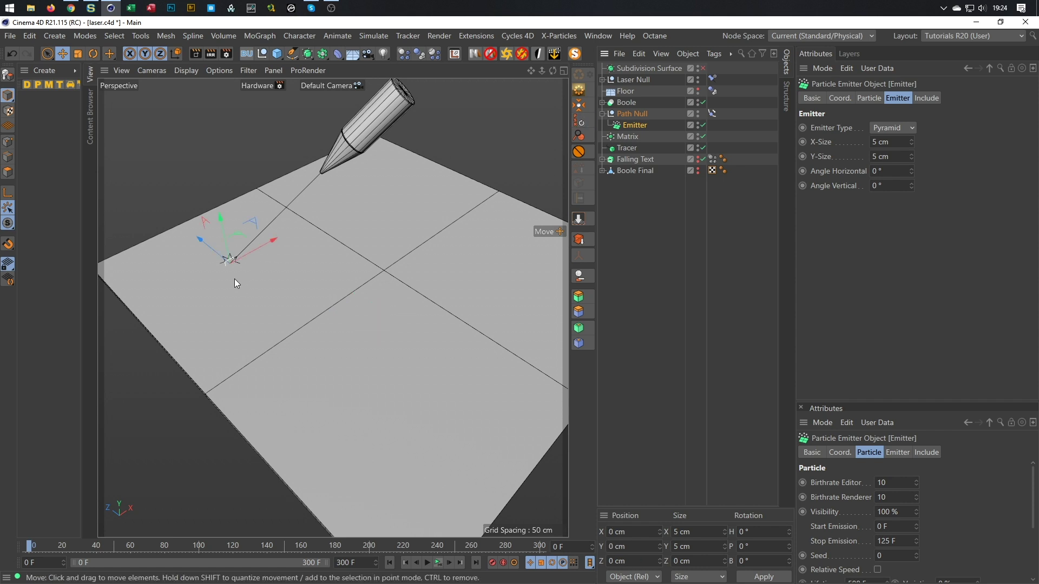
scroll(233, 271, "up", 5)
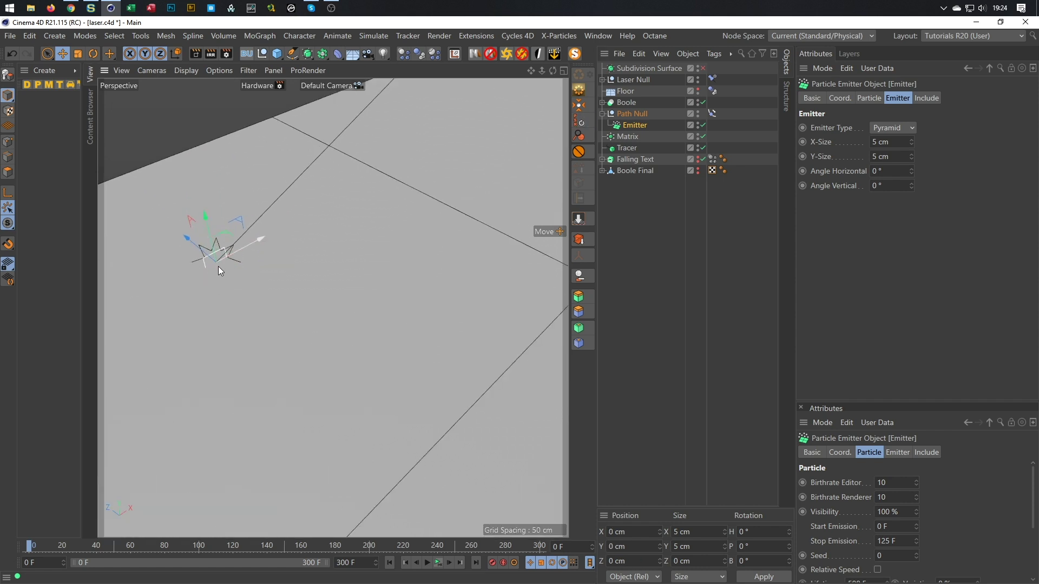
scroll(212, 263, "down", 3)
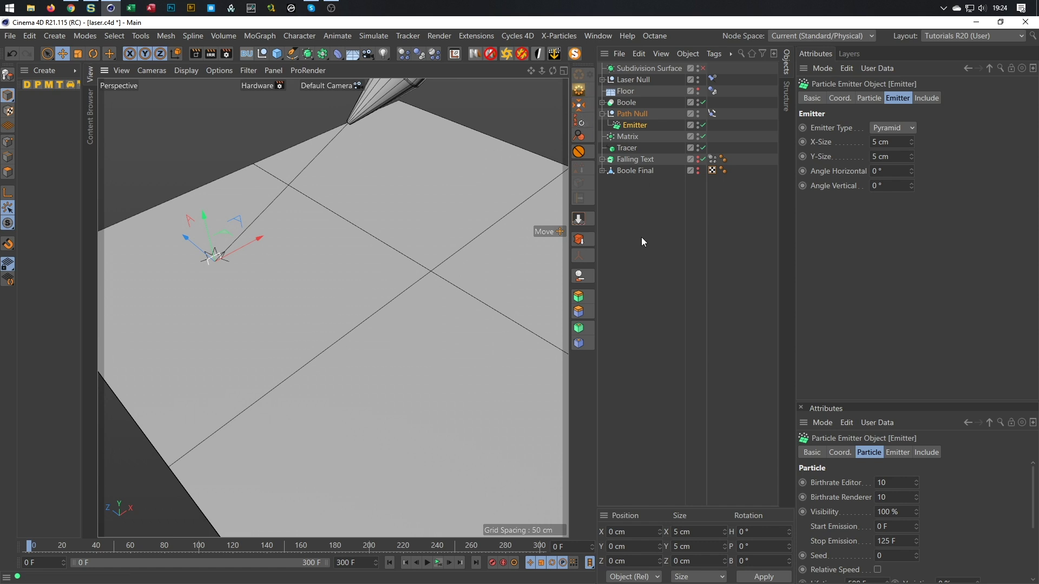
key("shift+c")
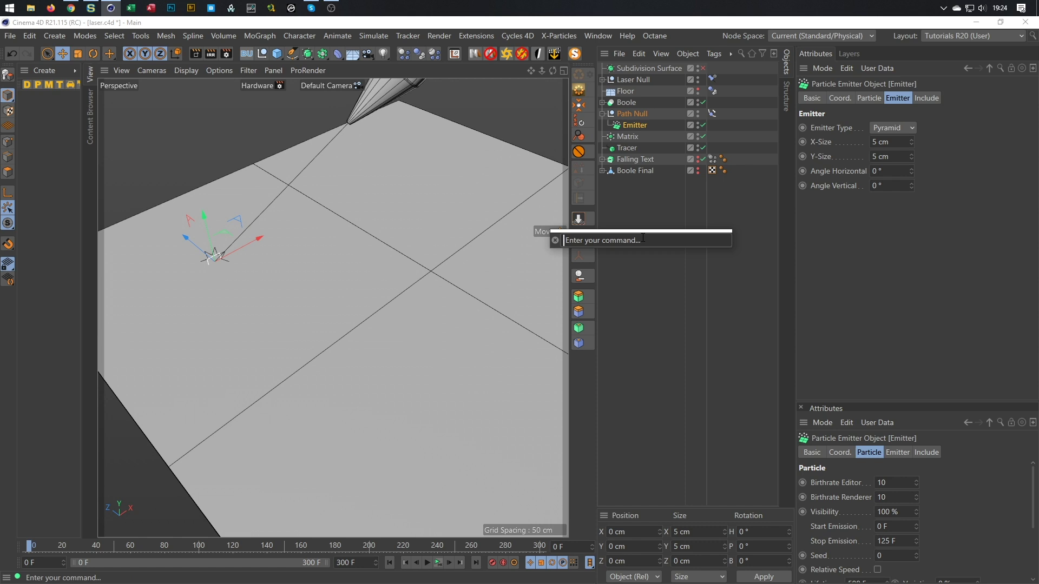
type("reset")
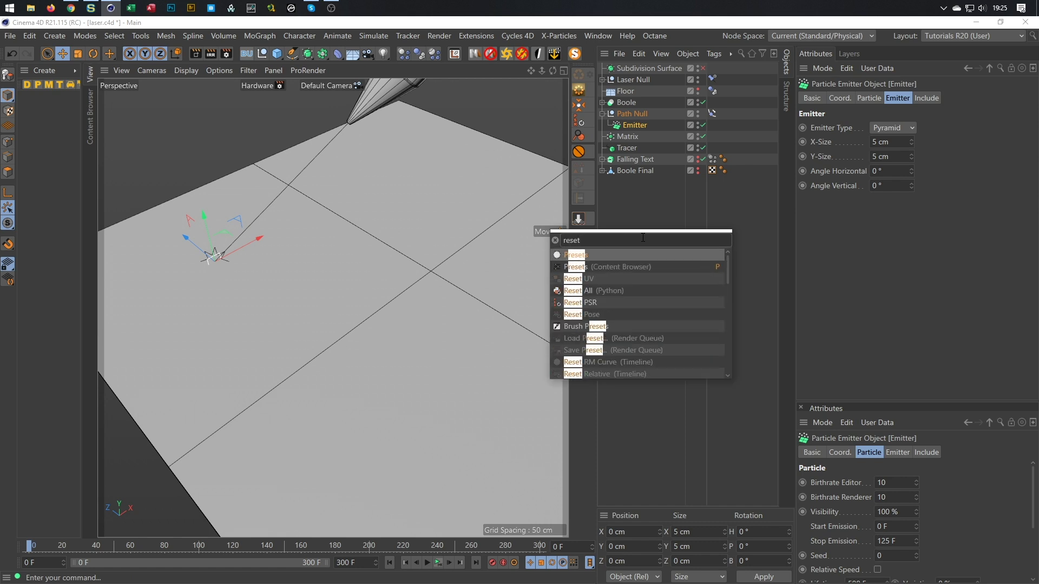
type(" ps")
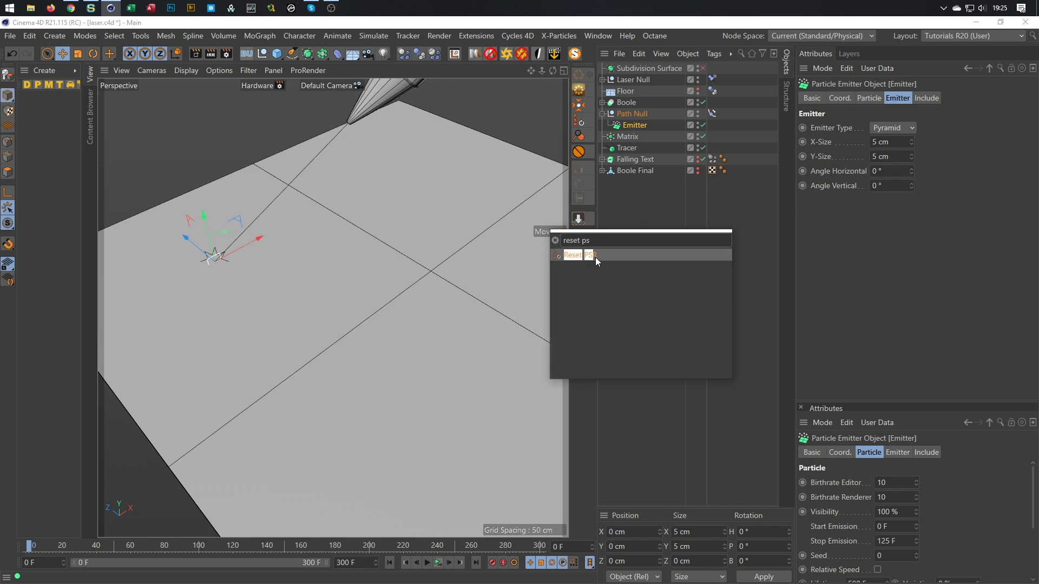
key("Return")
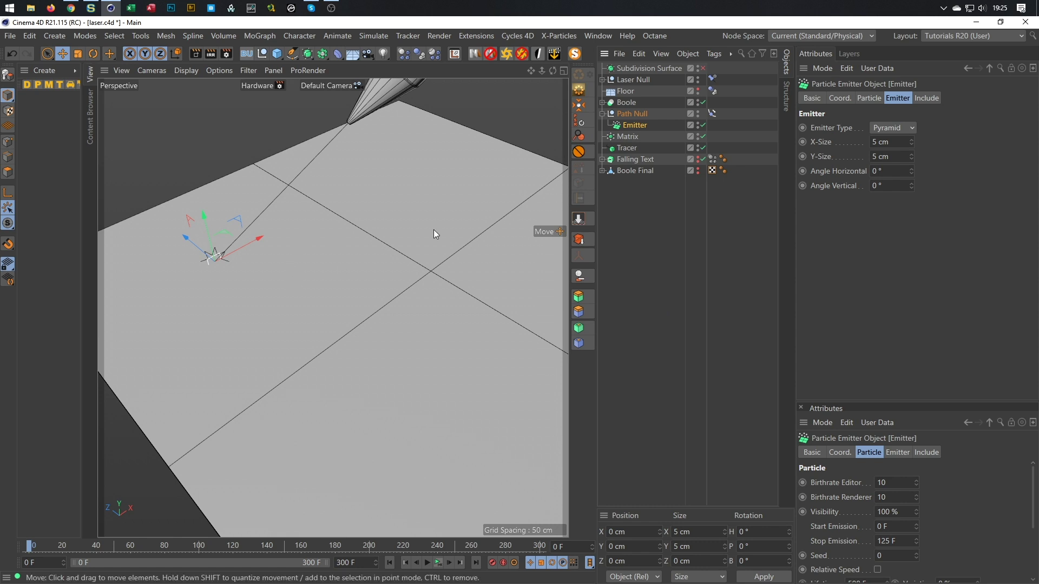
- Rotate the Emitter to a pitch of -90° and play the animation to check the particle direction from above and below the plate
key("r")
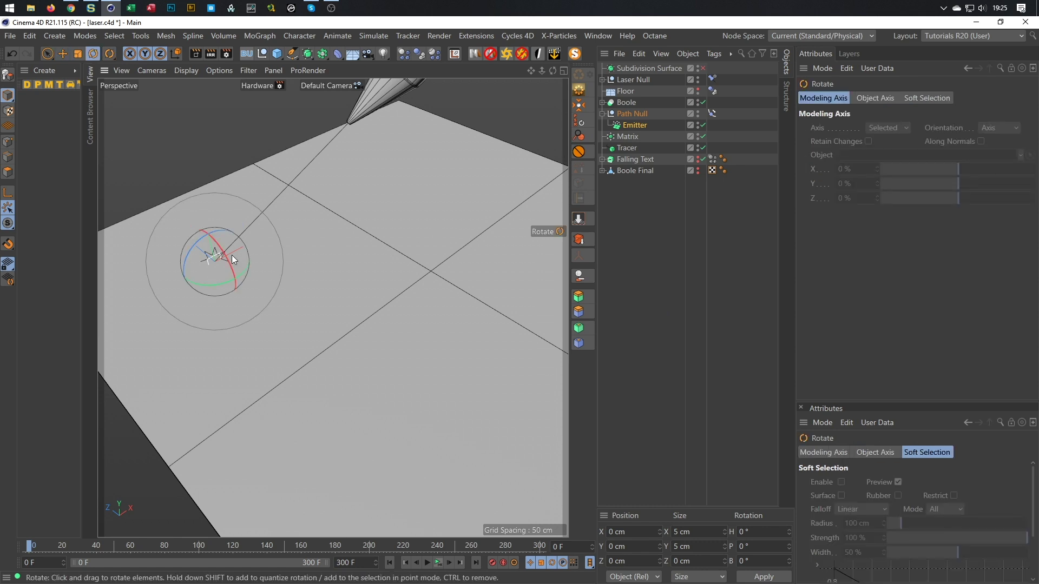
left_click_drag(229, 261, 202, 238)
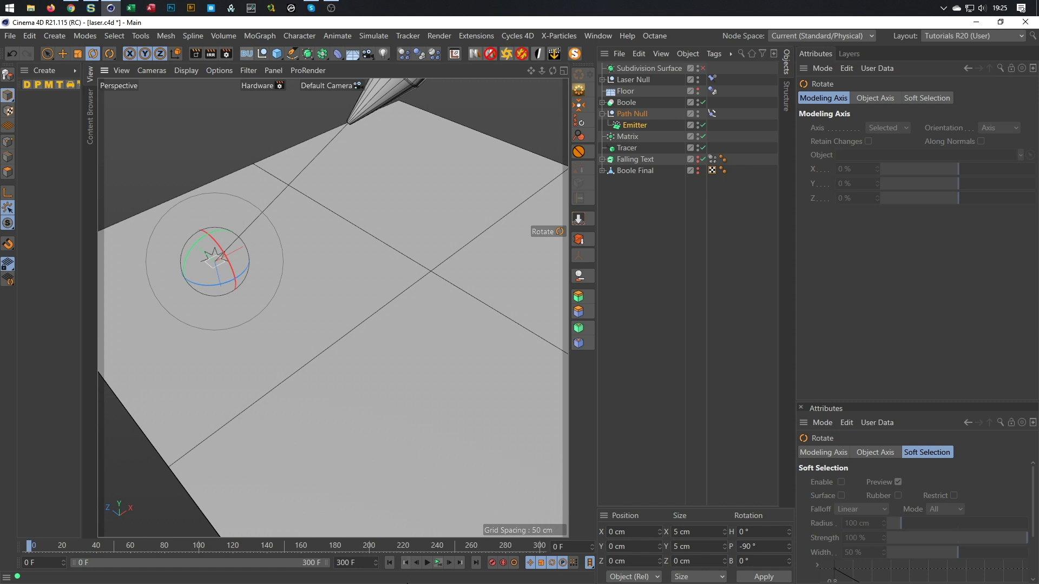
left_click(438, 563)
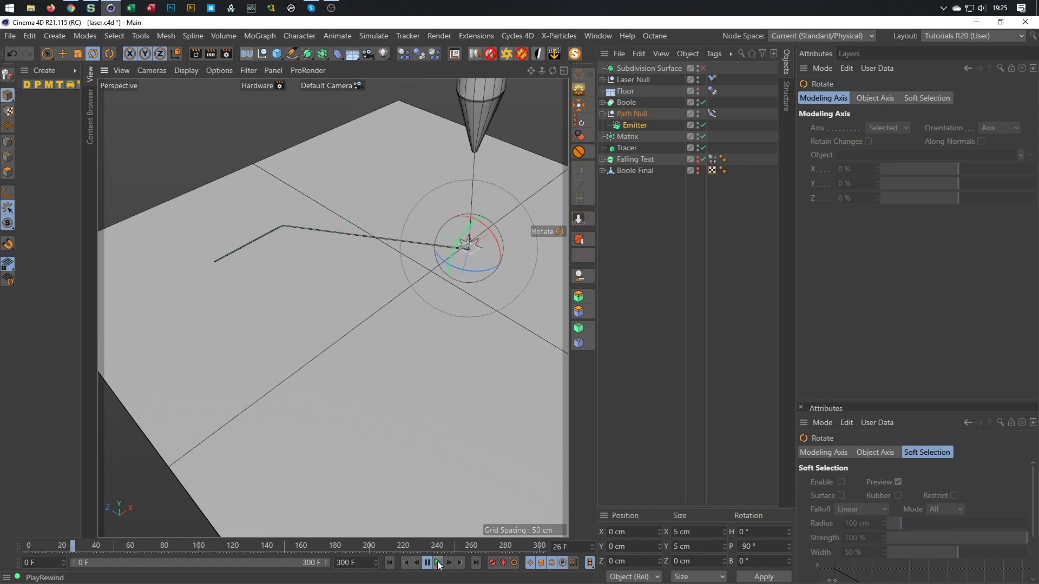
left_click(438, 563)
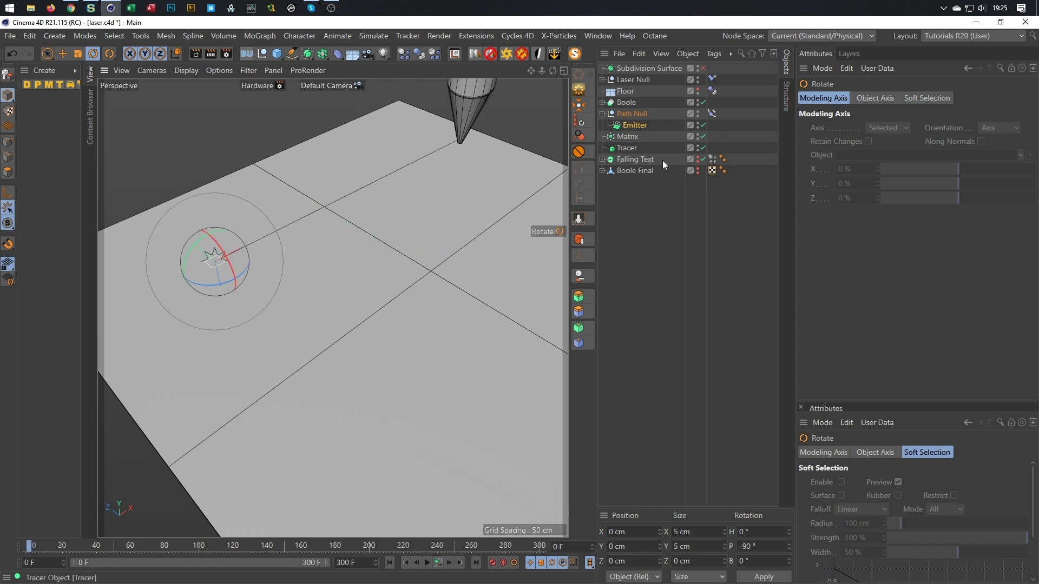
left_click_drag(269, 246, 277, 352, "alt")
left_click(438, 564)
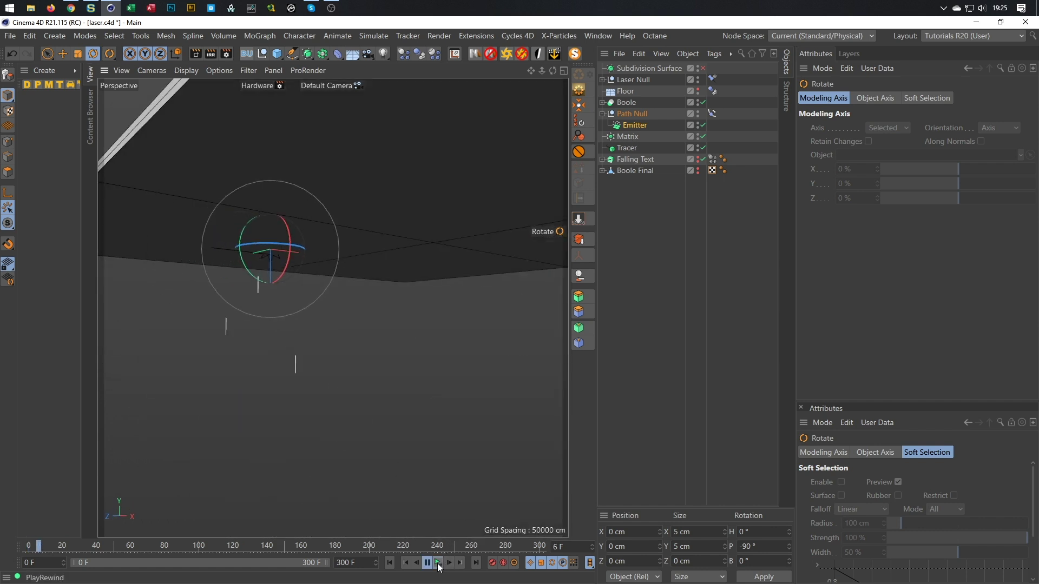
left_click_drag(388, 342, 368, 191, "alt")
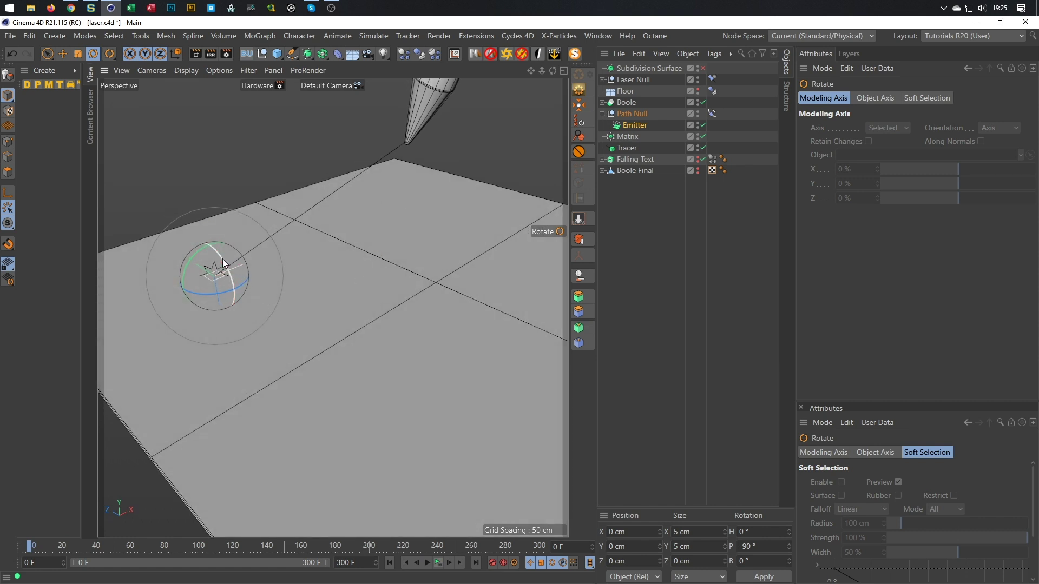
- Rotate the Emitter to a pitch of 90° and test the particles in playback
left_click_drag(222, 259, 200, 307)
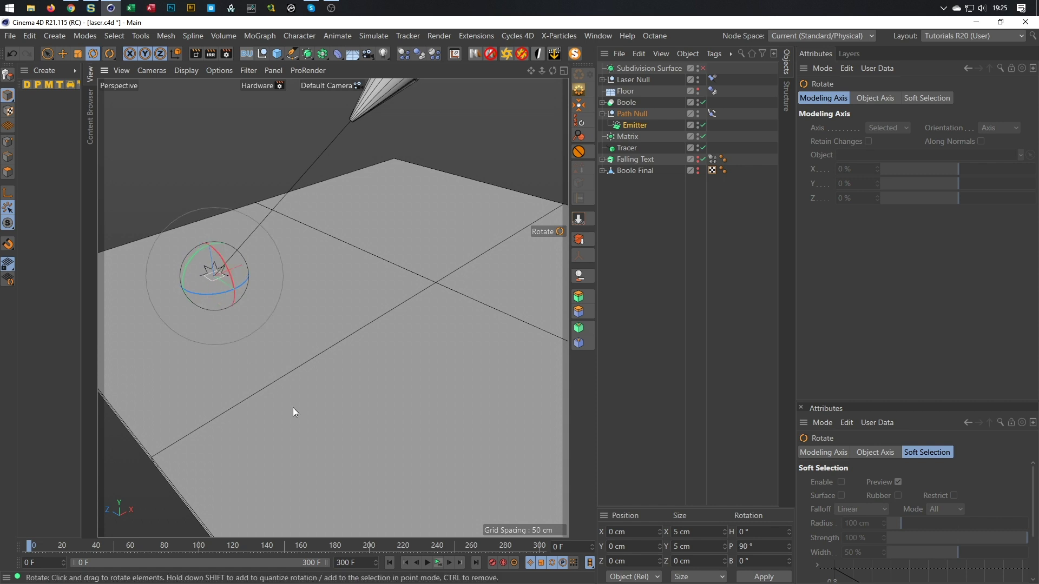
left_click(440, 566)
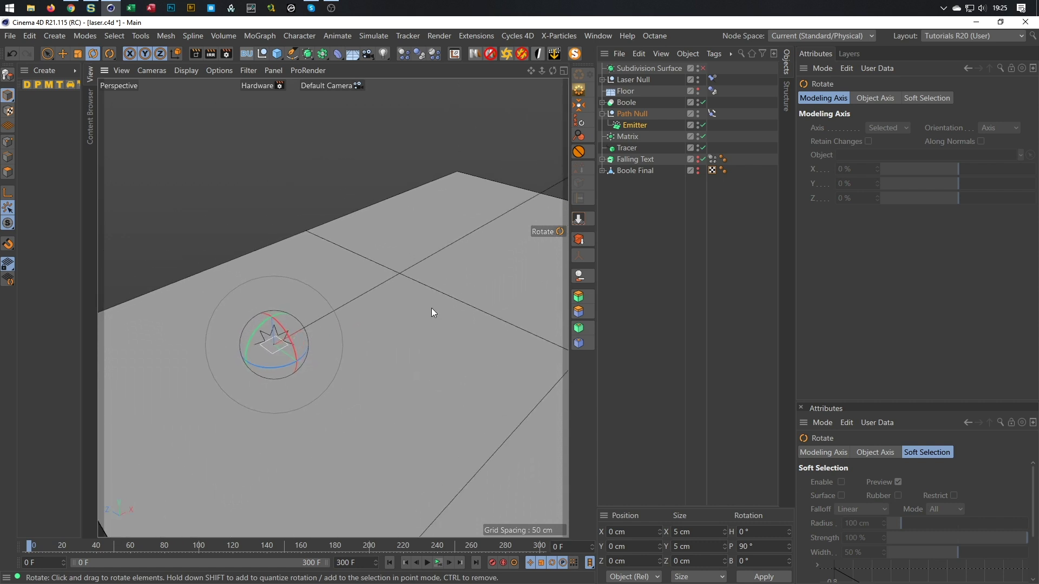
- Set the Emitter's X-Size and Y-Size to 1 cm
left_click(637, 125)
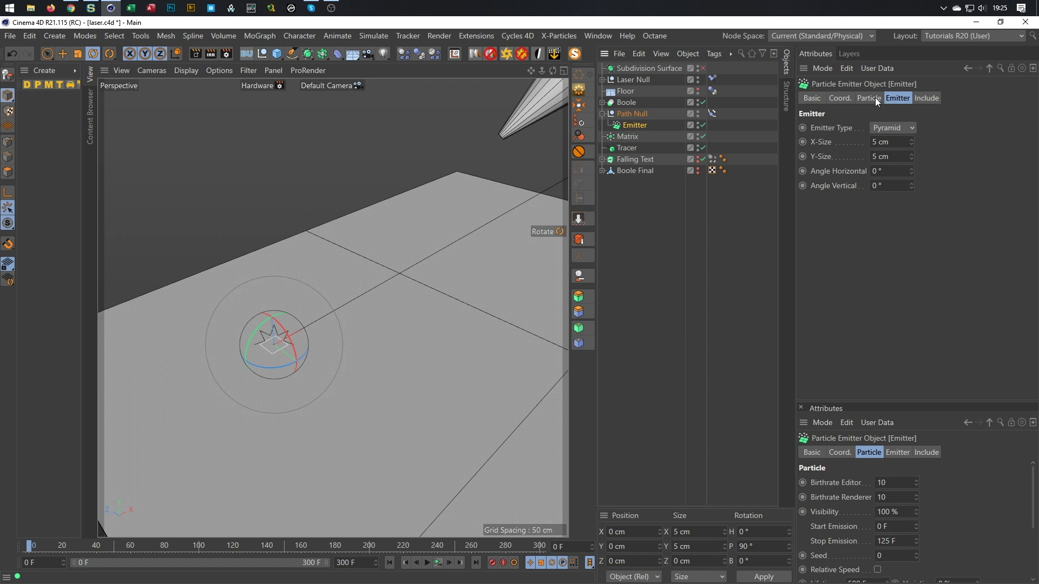
left_click(882, 141)
type("1")
key("Tab")
type("1")
key("Return")
- Set the Emitter's editor and renderer birthrates to 100 and its Stop Emission to 150 F
left_click(872, 99)
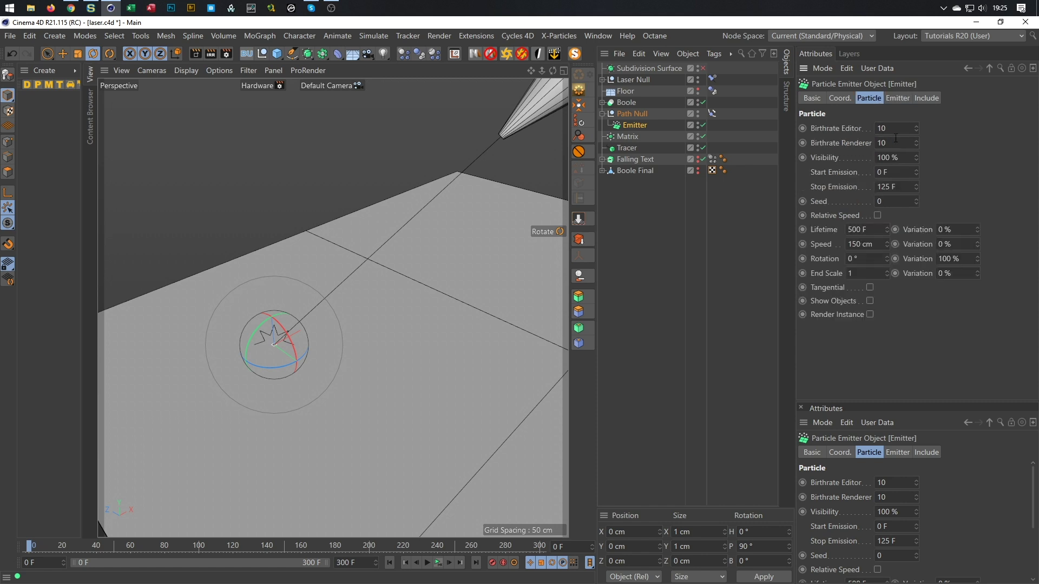
left_click_drag(897, 129, 836, 155)
type("100")
key("Tab")
type("100")
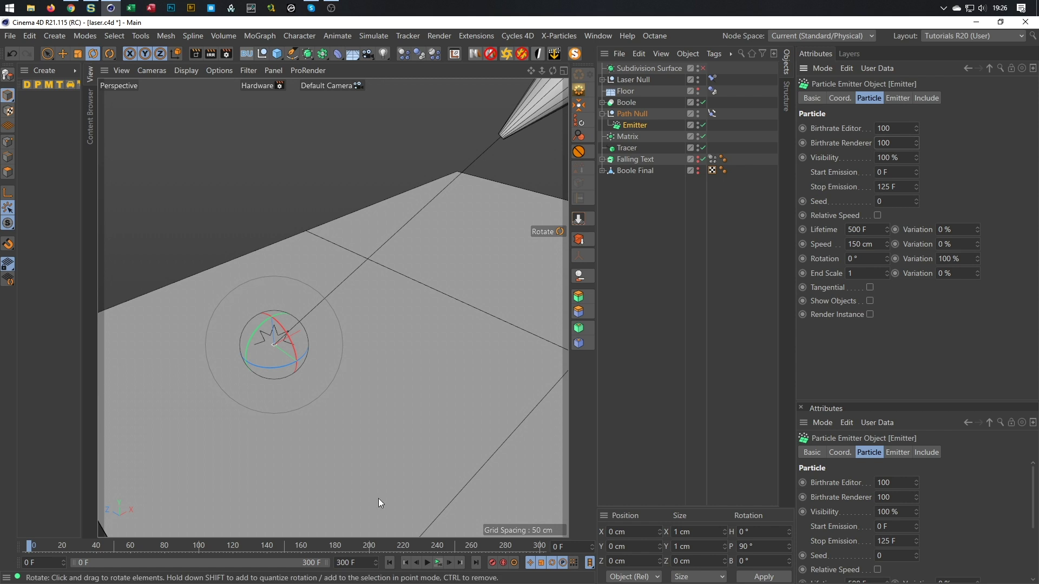
left_click(903, 186)
type("150")
key("Return")
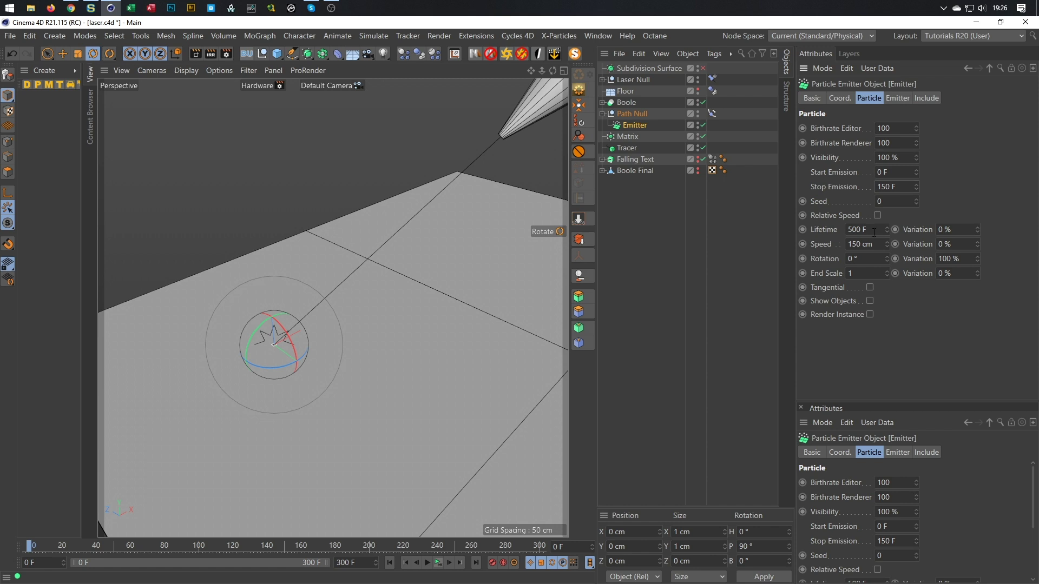
- Set the particle Lifetime to 50 F with 100 % variation and test the emission in playback
left_click_drag(874, 233, 818, 269)
type("50")
key("Return")
double_click(961, 230)
type("100")
key("Return")
left_click(437, 563)
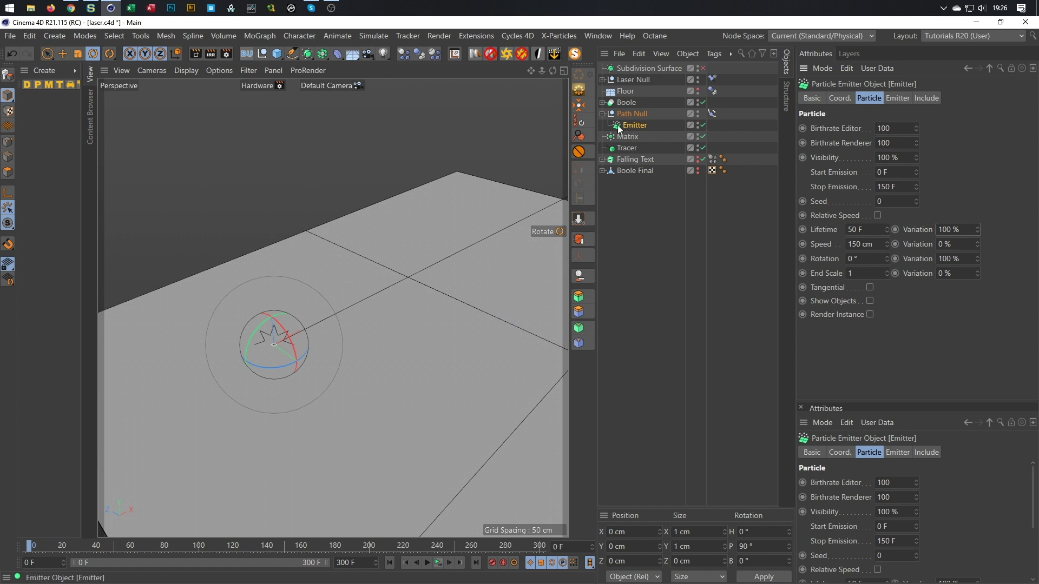
- Add a Platonic object with a radius of 0.1 cm and make it a child of the Emitter
left_click(278, 54)
left_click(361, 128)
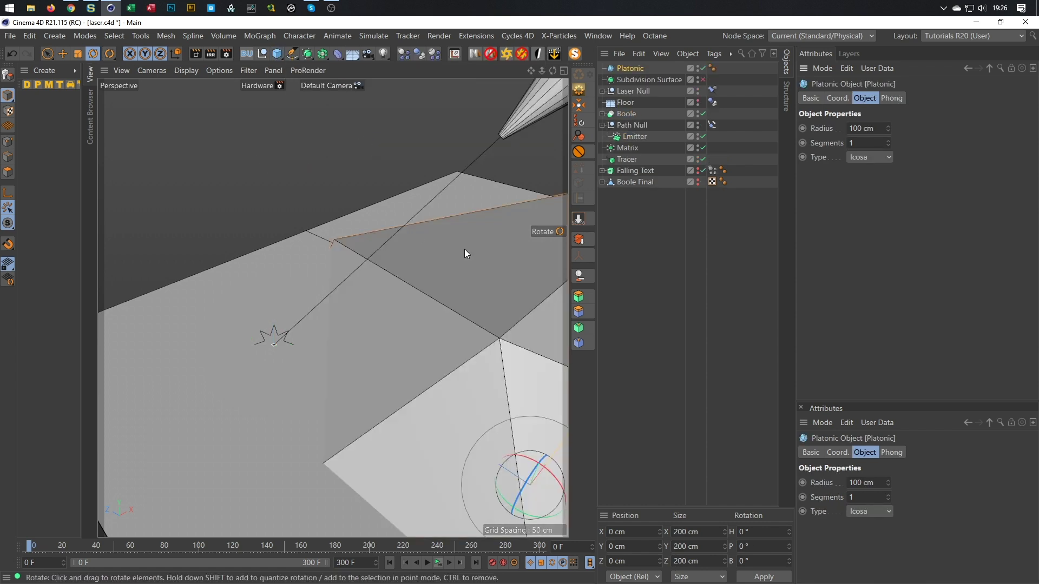
type("0.1")
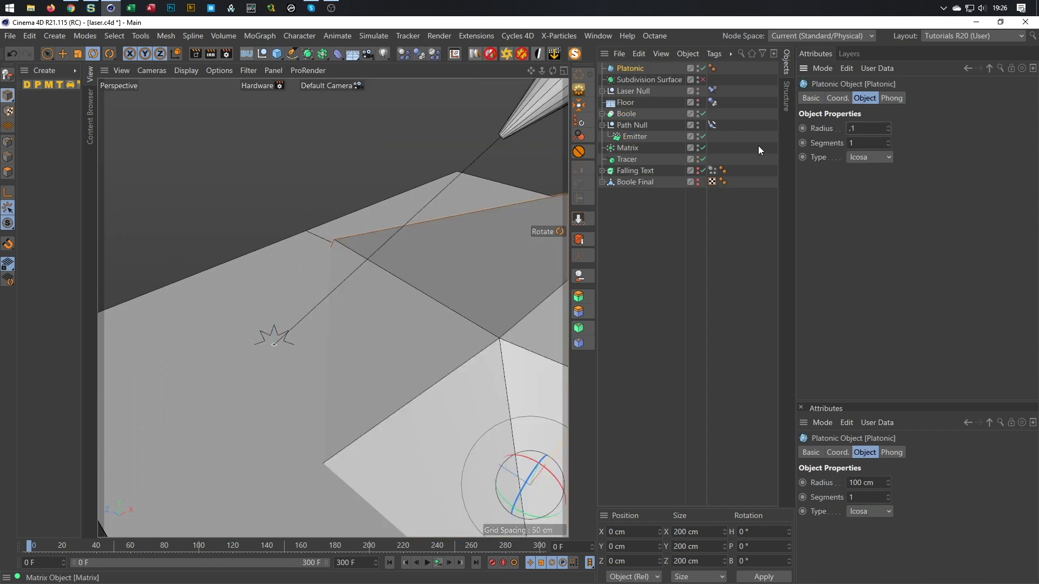
key("Return")
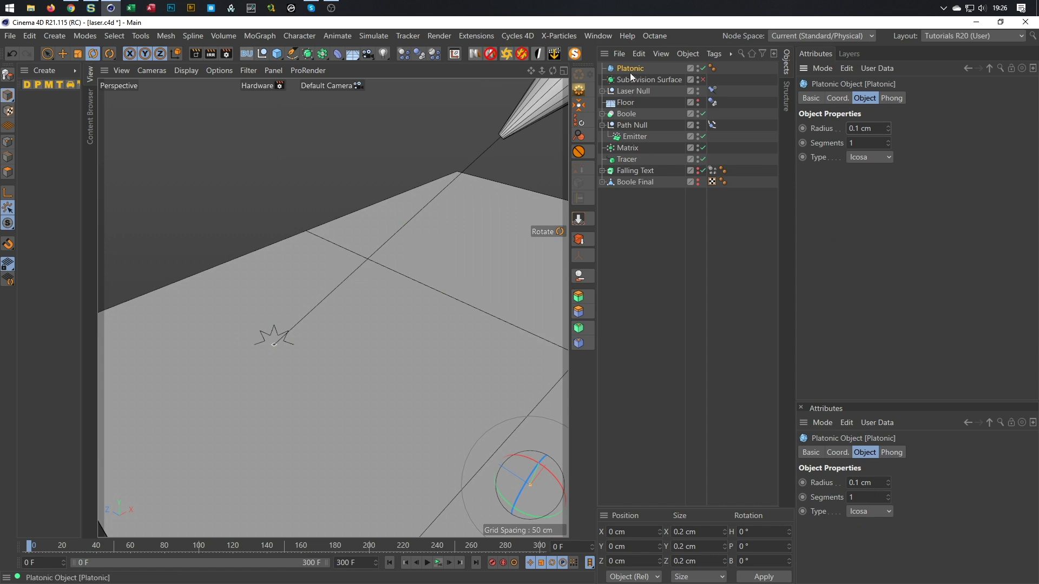
left_click_drag(633, 67, 635, 136)
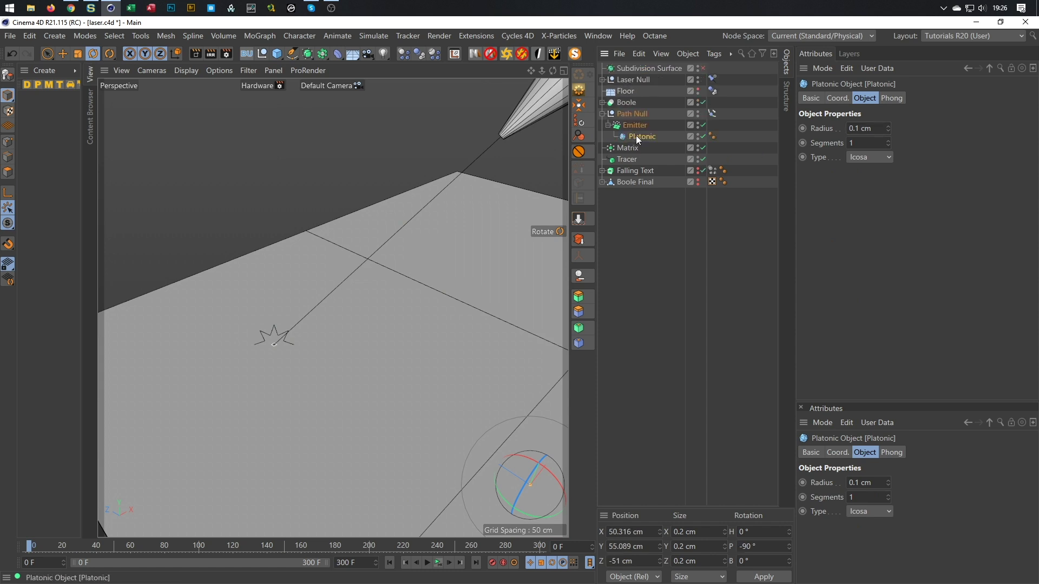
- Enable Show Objects on the Emitter and give its child Platonic a Rigid Body dynamics tag
left_click(635, 125)
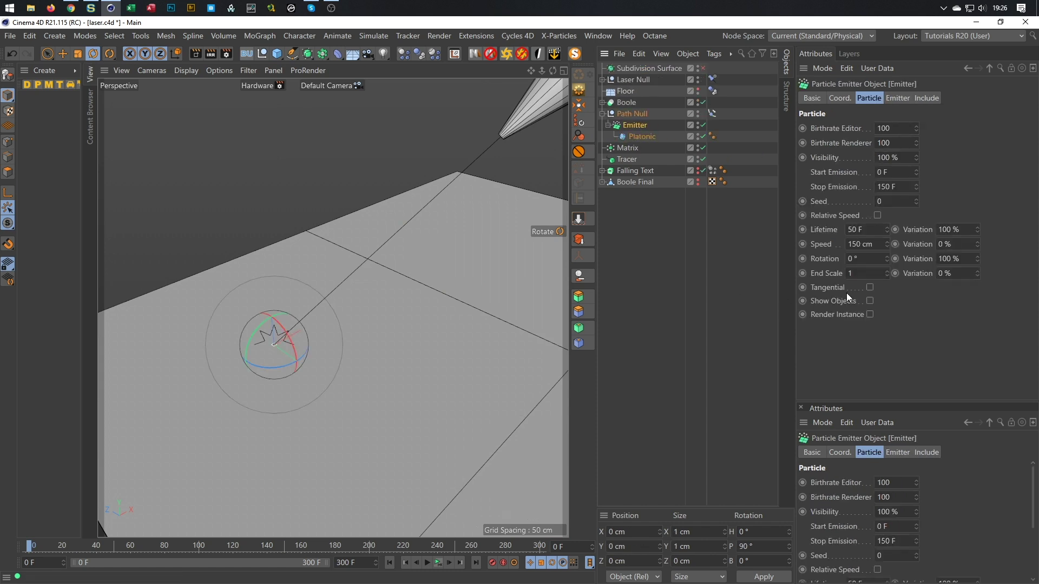
left_click(869, 301)
left_click(644, 136)
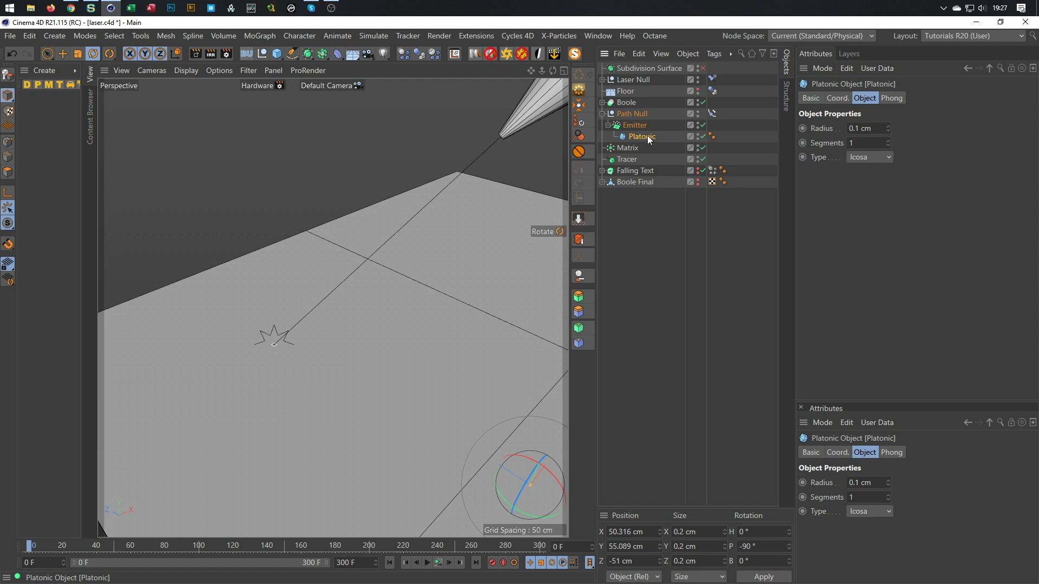
left_click(404, 54)
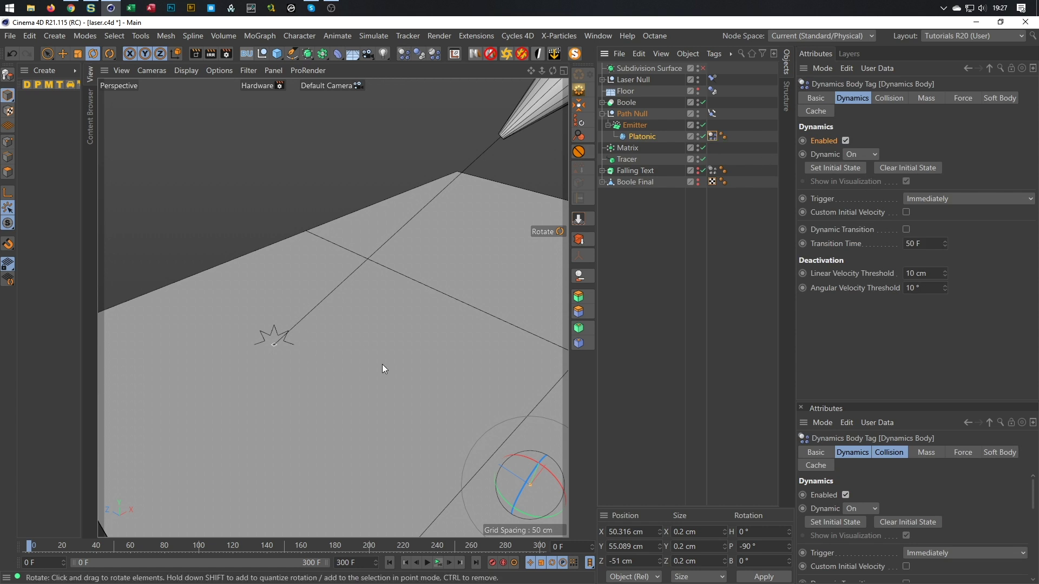
- Add a Collider Body dynamics tag to the Boole plate and test the spark collisions in playback
left_click(624, 103)
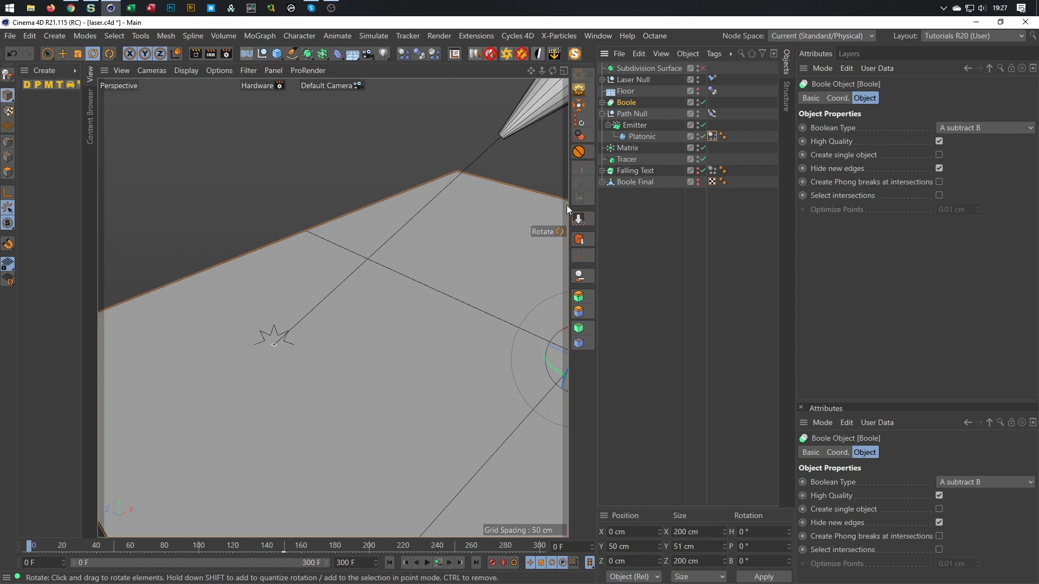
left_click(422, 56)
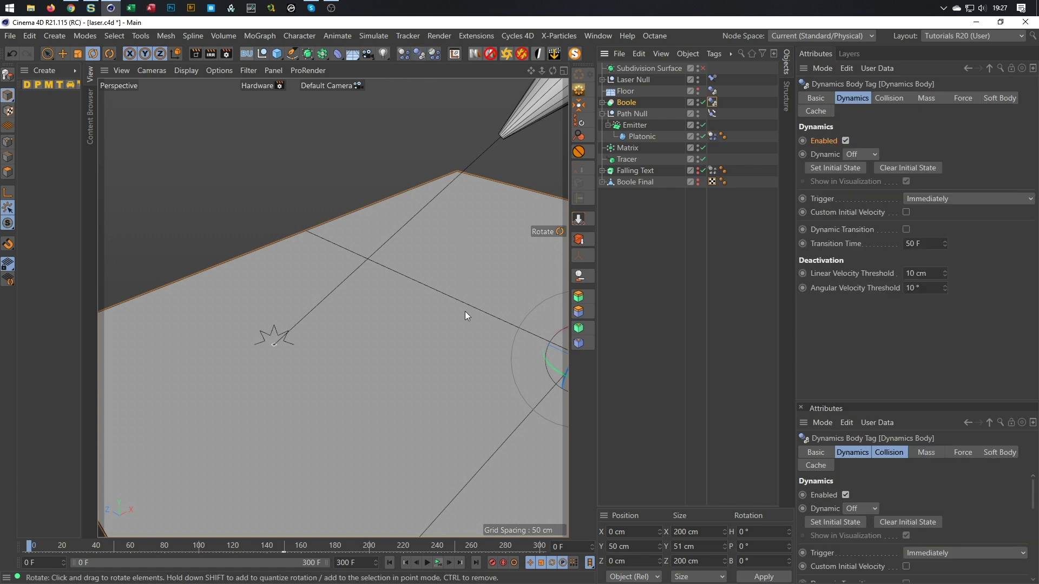
left_click(437, 564)
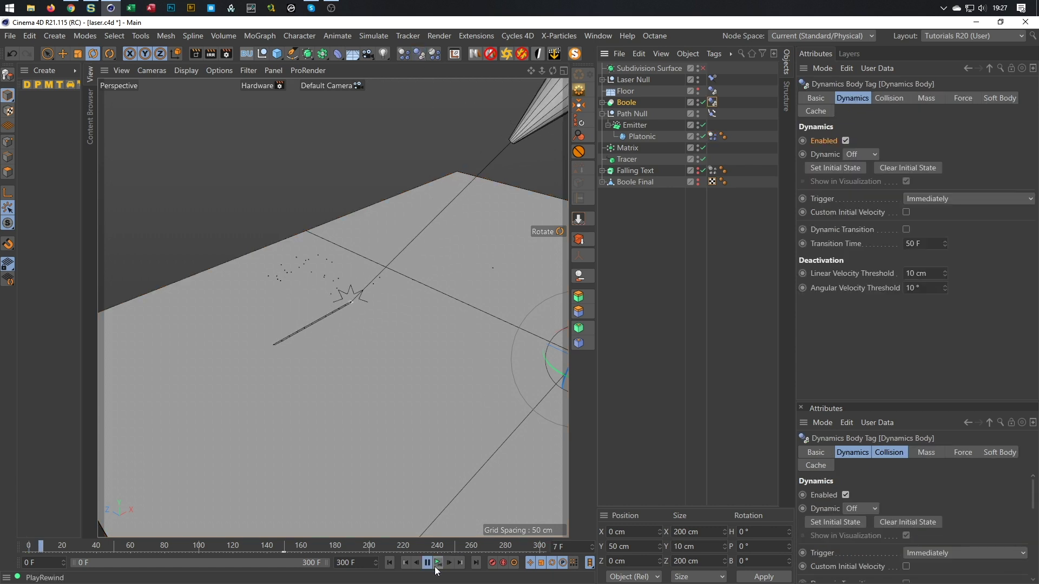
left_click(437, 564)
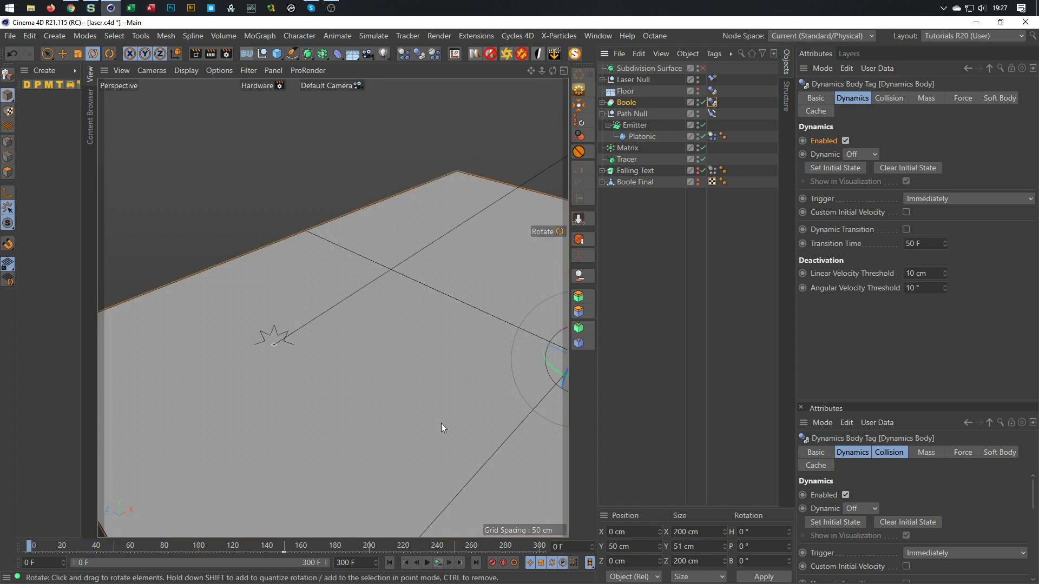
scroll(440, 423, "down", 5)
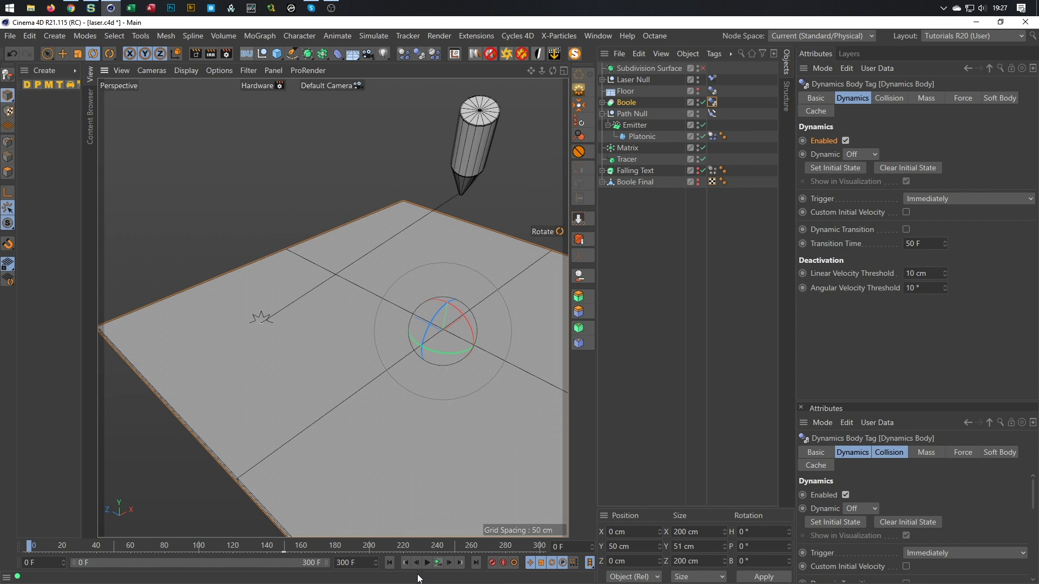
left_click(439, 563)
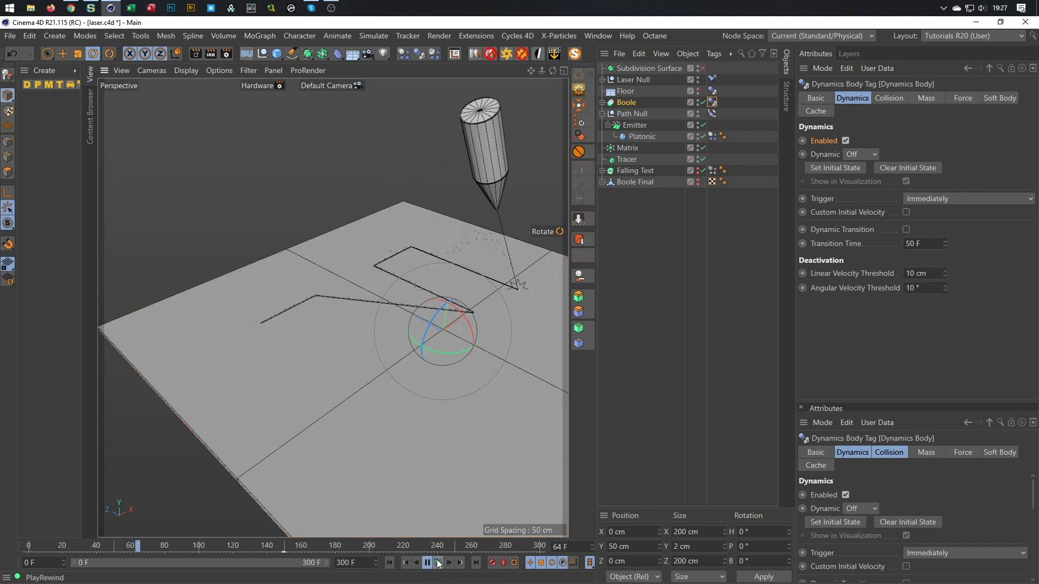
left_click(438, 563)
- Set the Emitter's Angle Horizontal to 360° and Angle Vertical to 75°, and save the scene
scroll(255, 323, "up", 3)
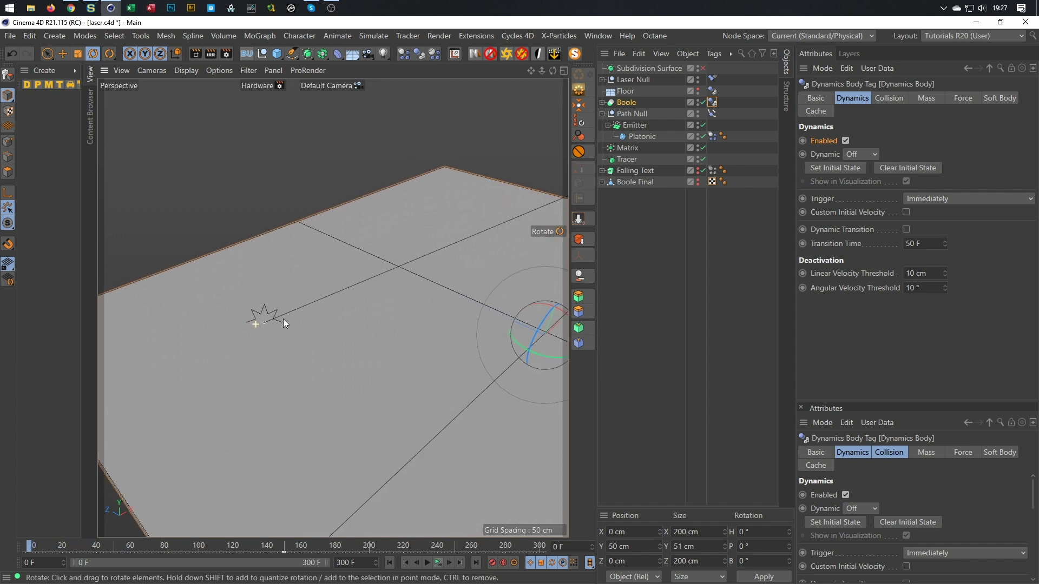
scroll(284, 320, "up", 2)
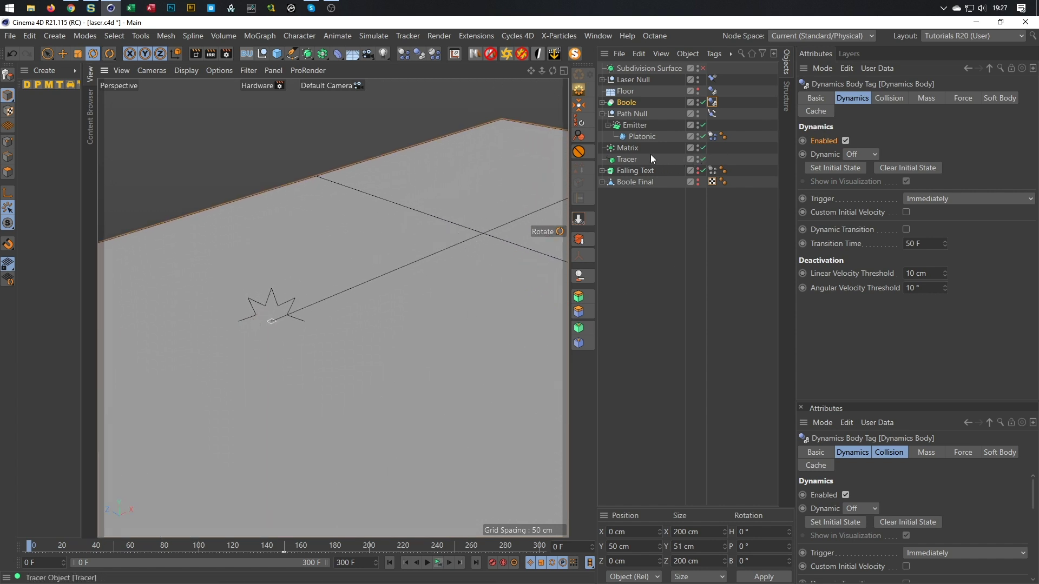
left_click(639, 124)
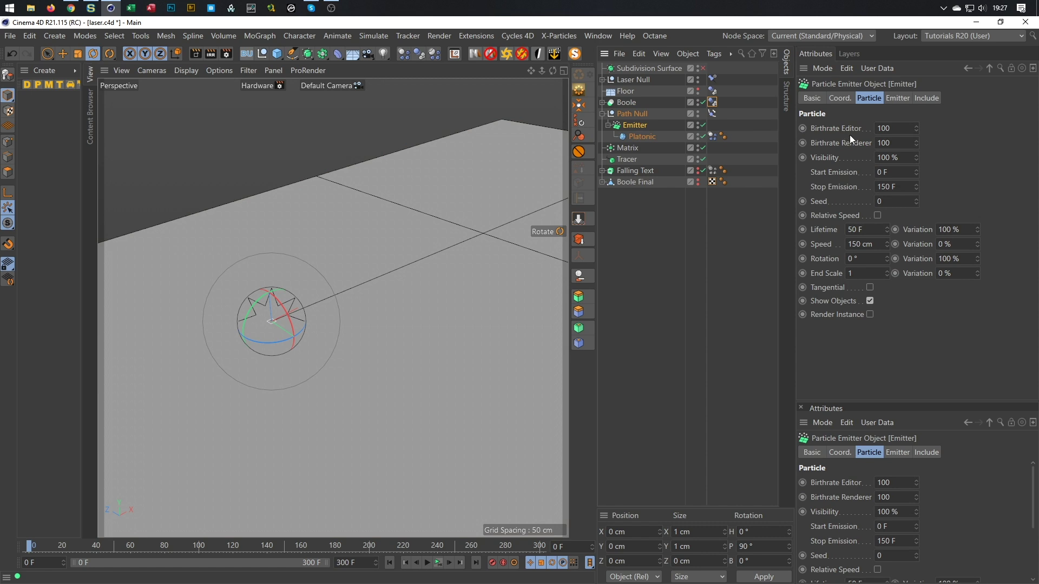
left_click(898, 98)
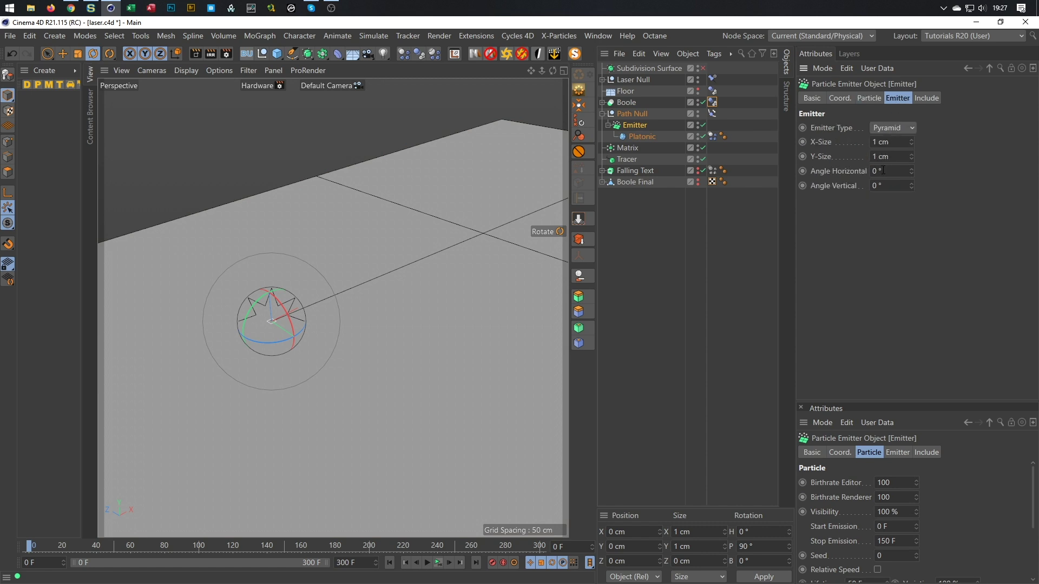
left_click_drag(911, 172, 908, 172)
left_click(893, 186)
key("Return")
double_click(883, 184)
type("75")
key("Return")
key("ctrl+s")
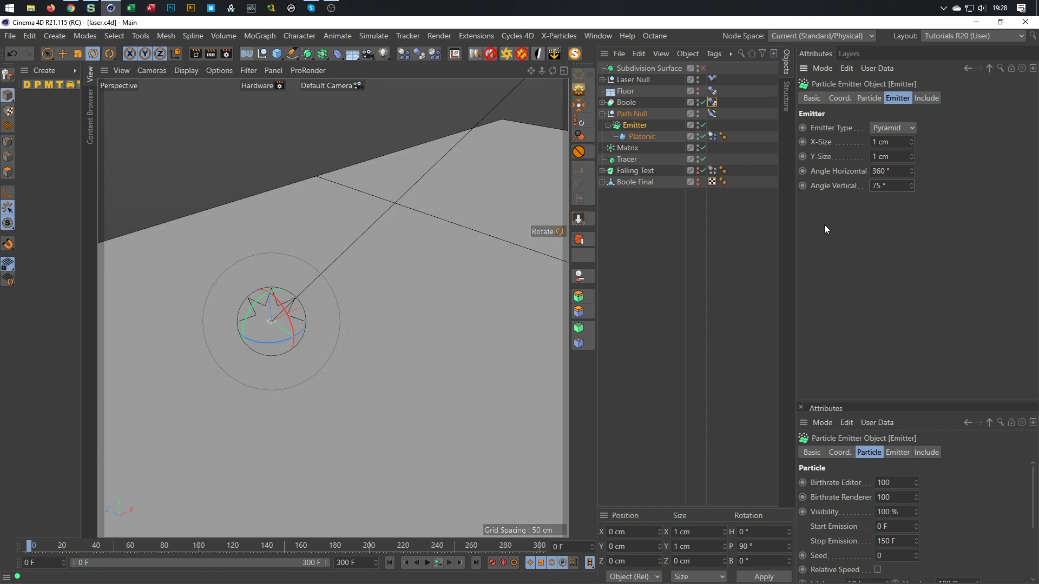
- Play the animation from the start to check how widely the sparks spread across the plate
left_click(438, 565)
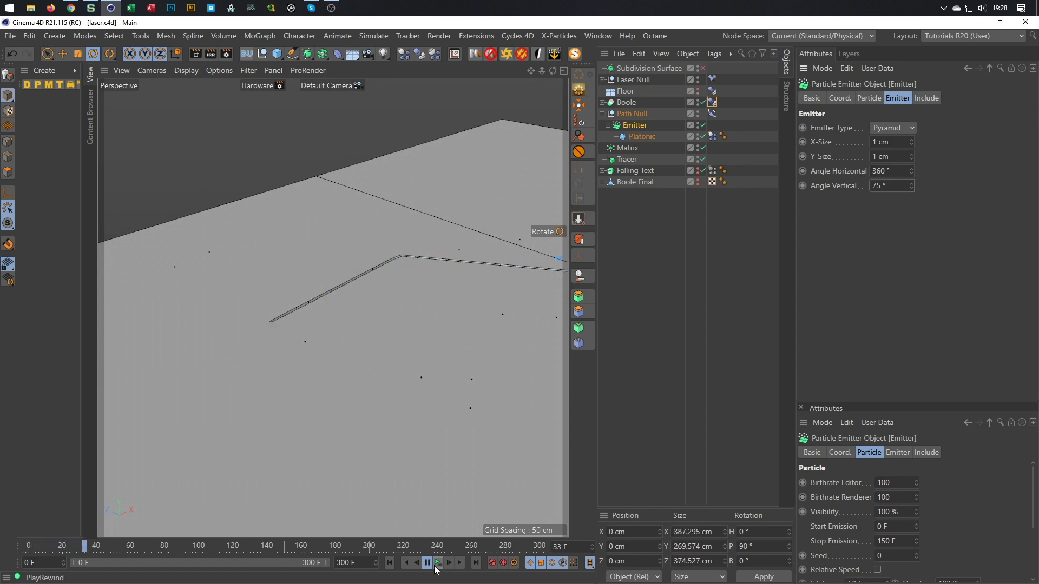
left_click(436, 565)
left_click_drag(380, 442, 335, 423, "alt")
left_click(437, 563)
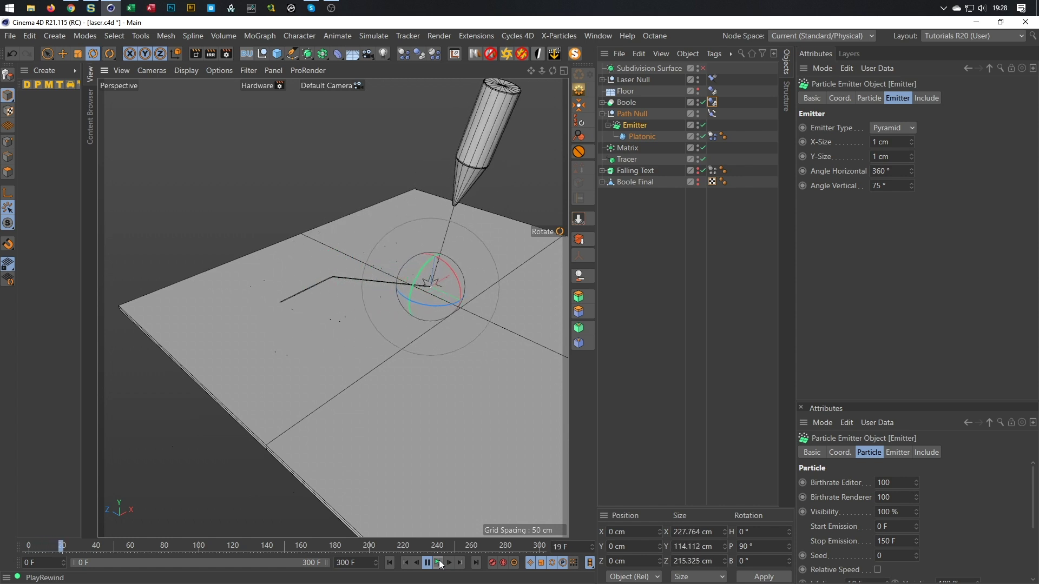
left_click(439, 562)
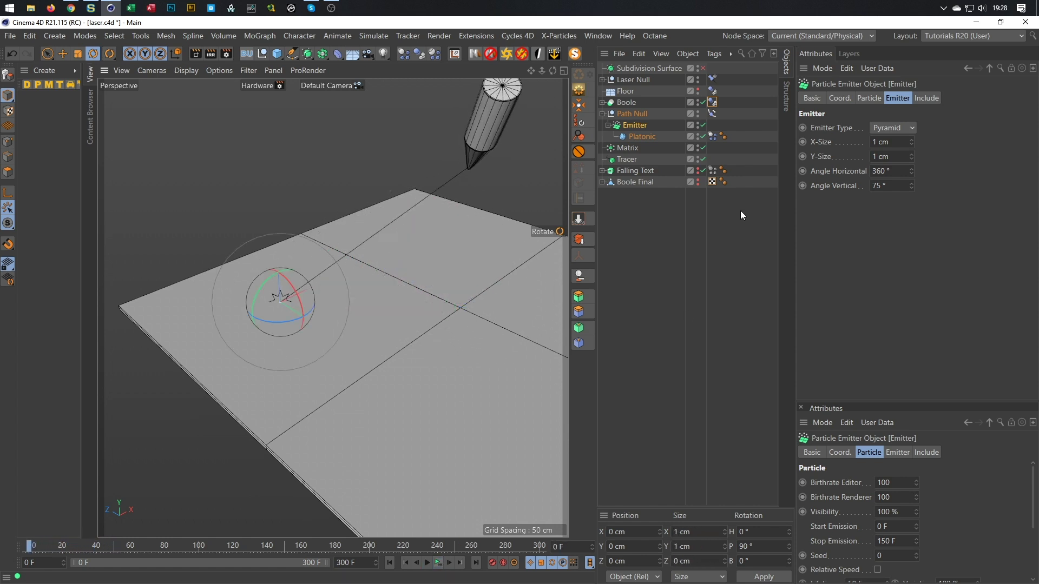
- Set the Emitter's particle Speed to 50 cm and test the sparks in playback
left_click(869, 98)
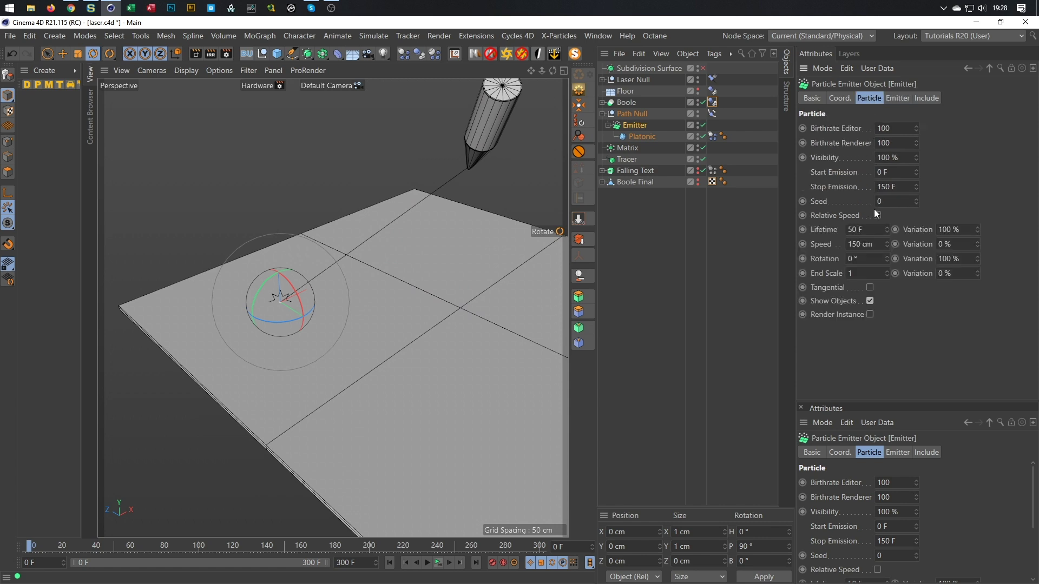
double_click(865, 244)
type("50")
key("Return")
left_click_drag(315, 307, 360, 284, "alt")
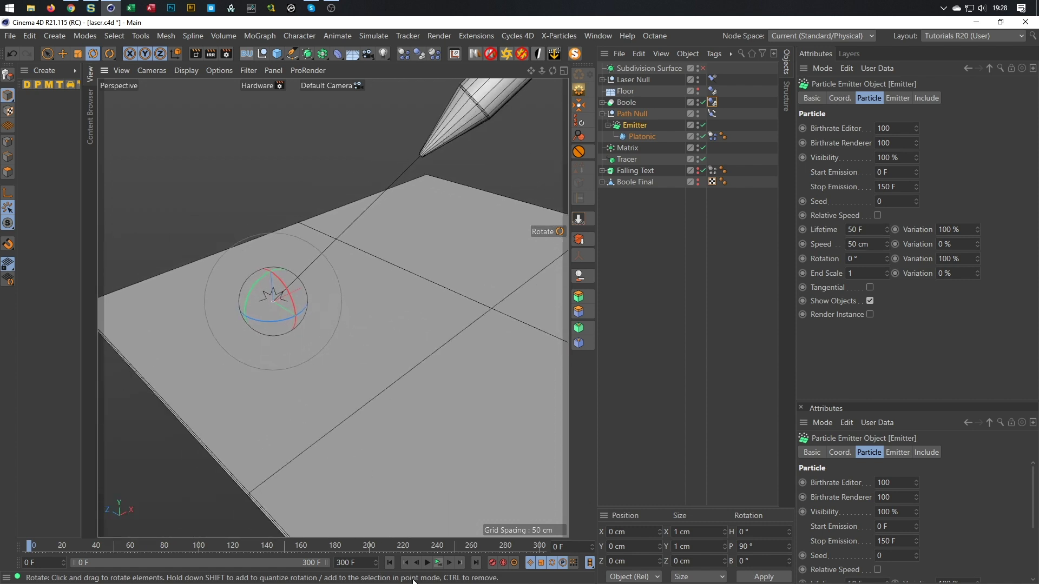
left_click(438, 563)
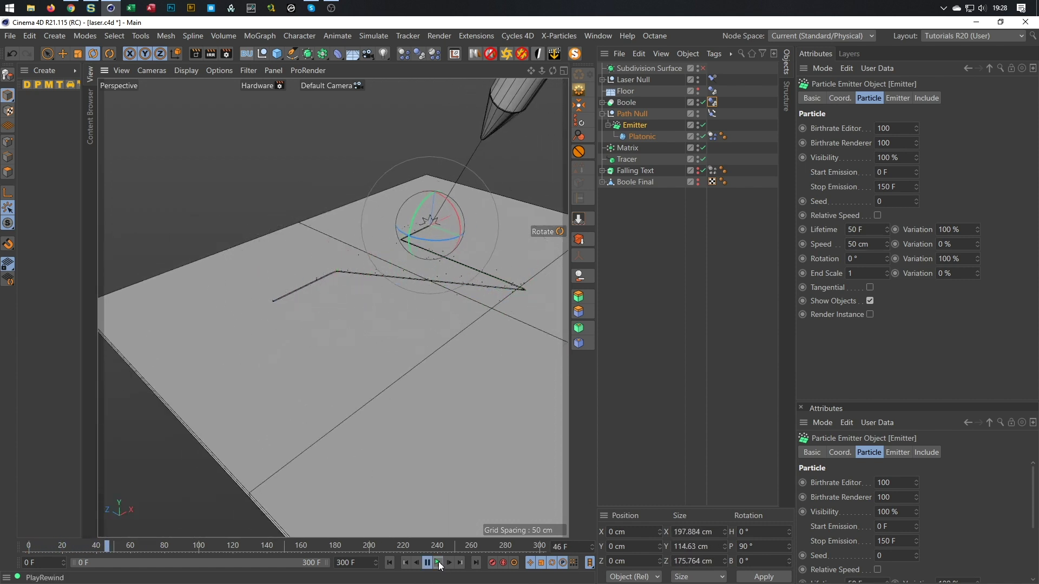
left_click(438, 562)
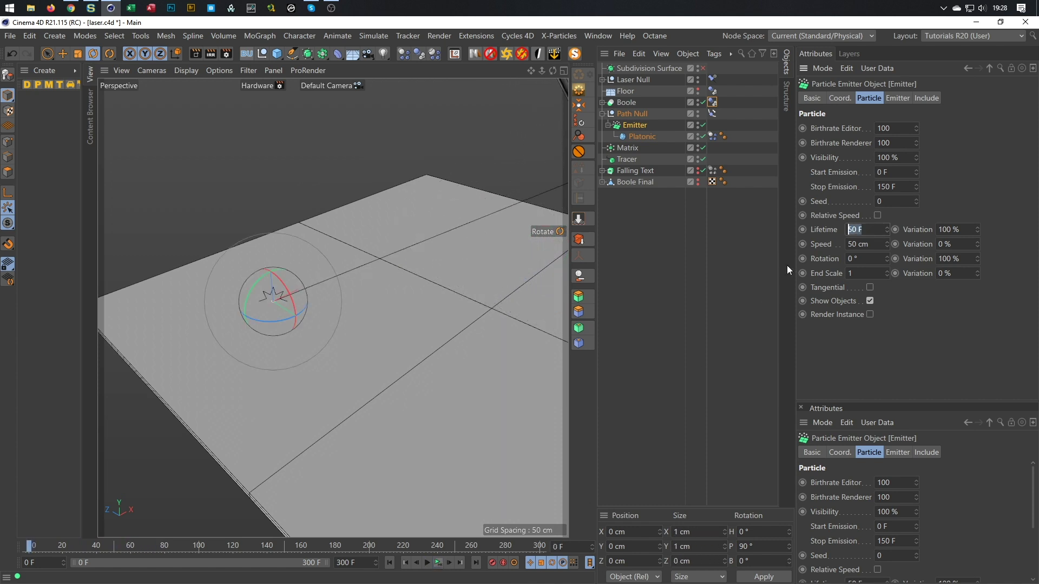
type("20")
key("BackSpace")
key("BackSpace")
type("50")
key("Return")
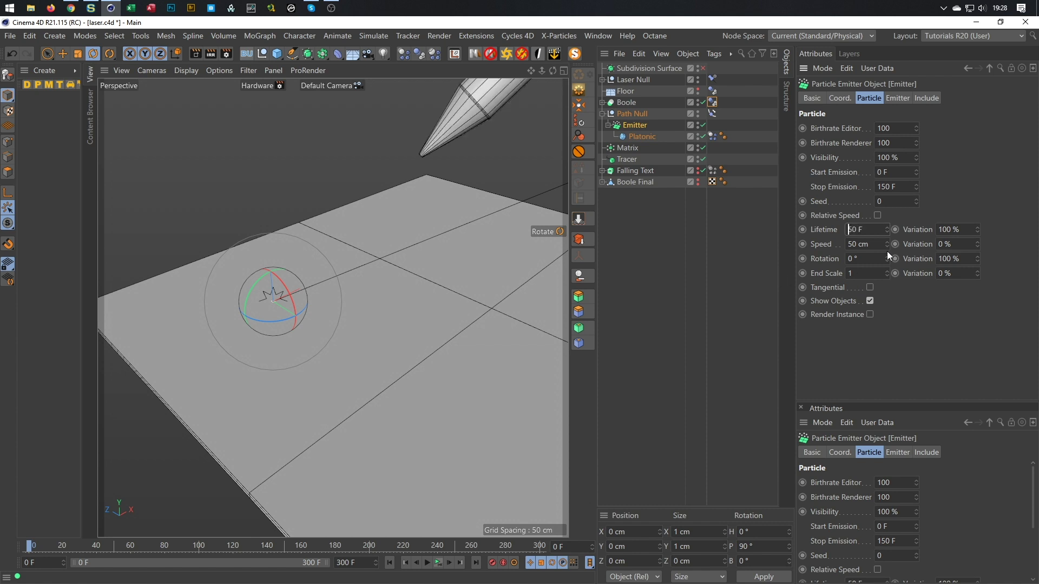
- Set the Emitter's particle Speed to 50 cm with 100 % variation after trying 20 cm in playback
type("20")
key("Return")
type("100")
key("Return")
left_click(438, 563)
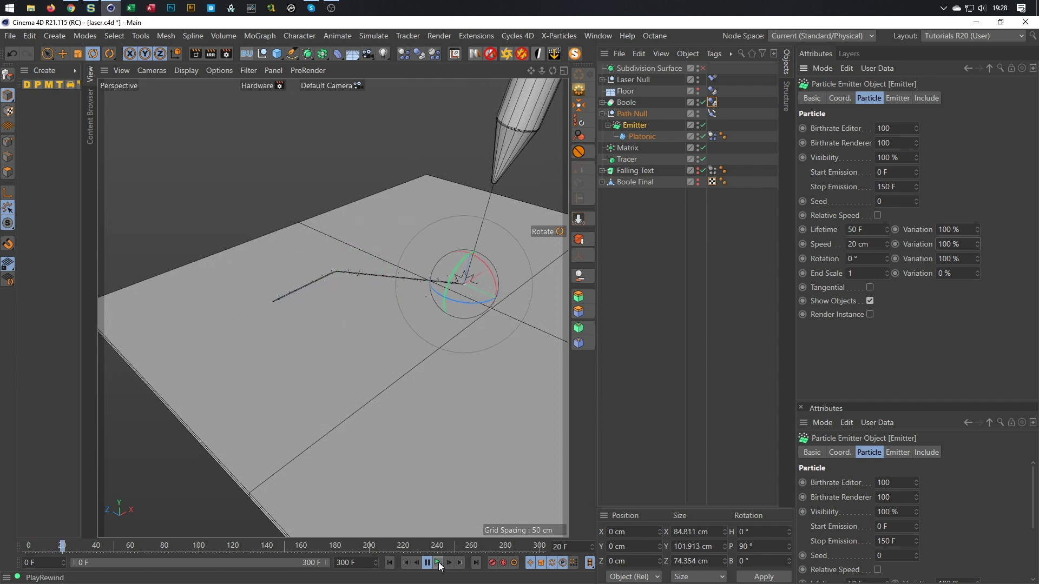
left_click(439, 566)
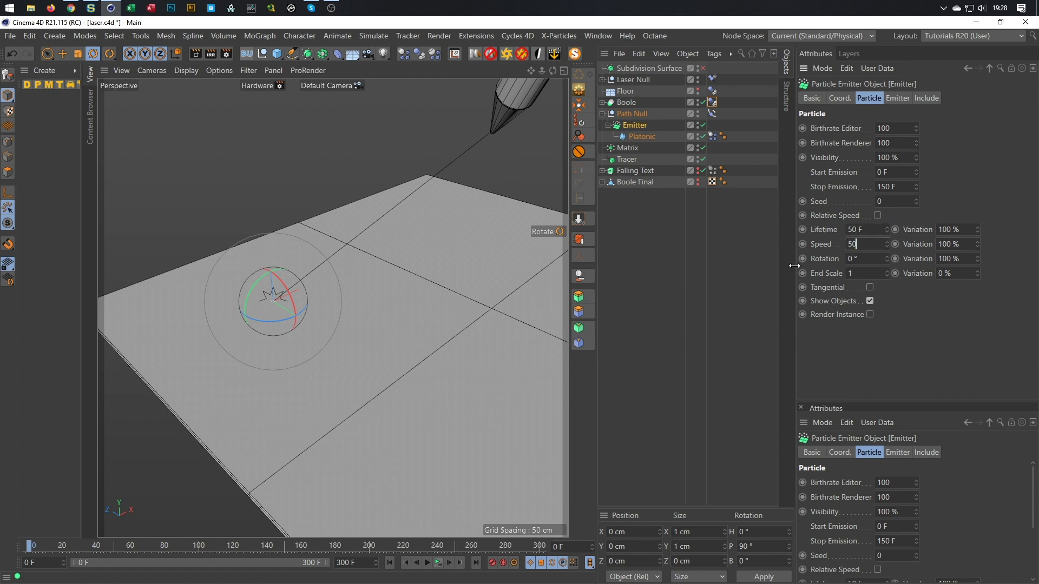
key("Return")
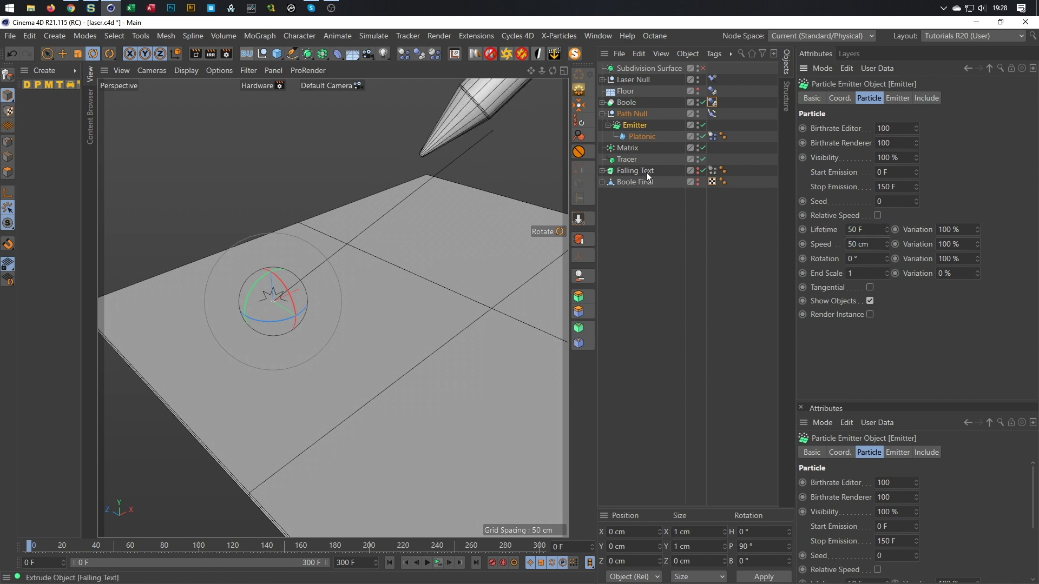
- Set the collision Friction of the Platonic's Dynamics Body tag to 100 % and test it in playback
left_click(712, 136)
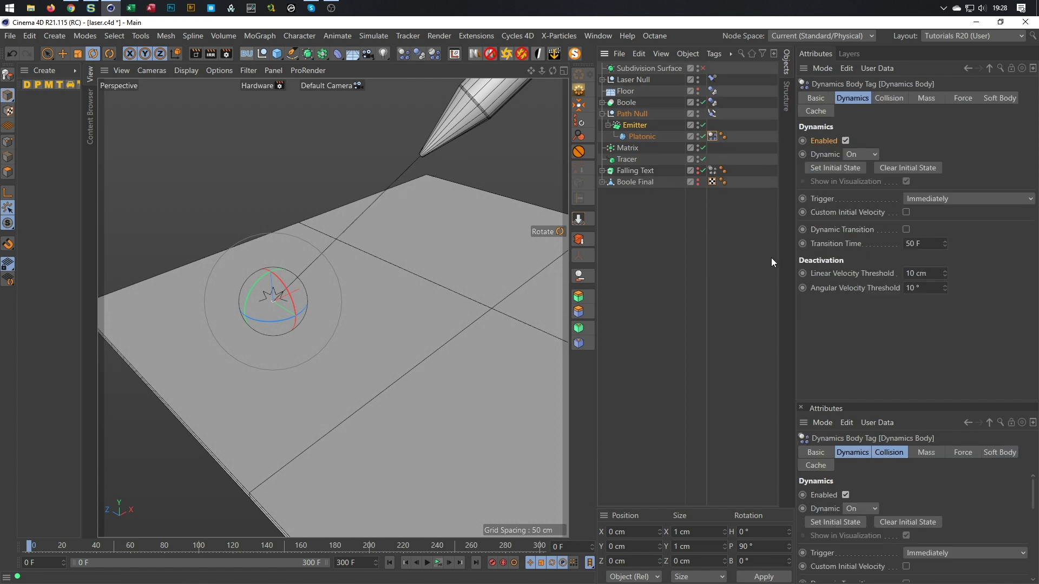
left_click(888, 98)
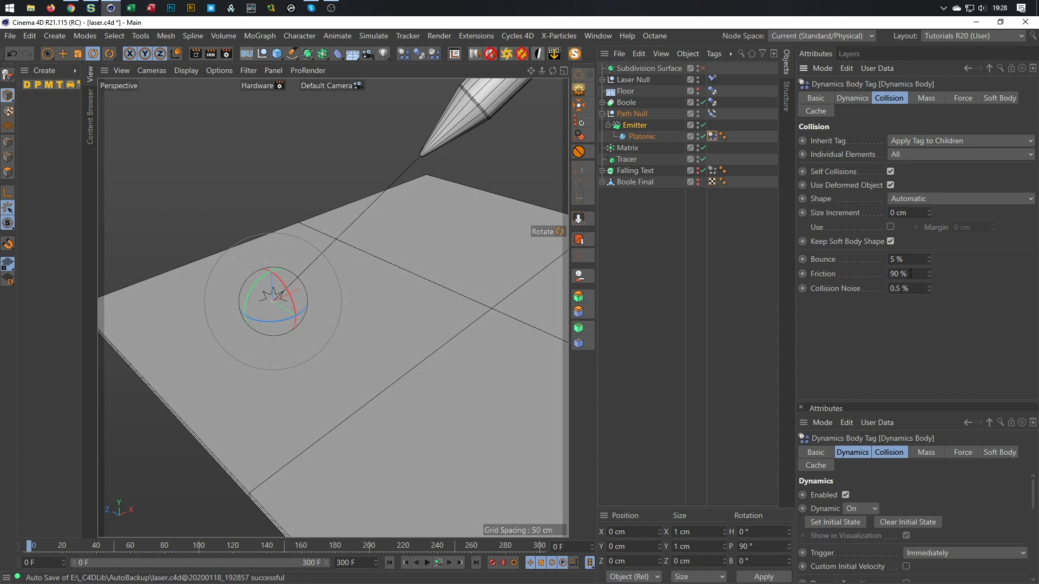
type("100")
key("Return")
left_click(438, 564)
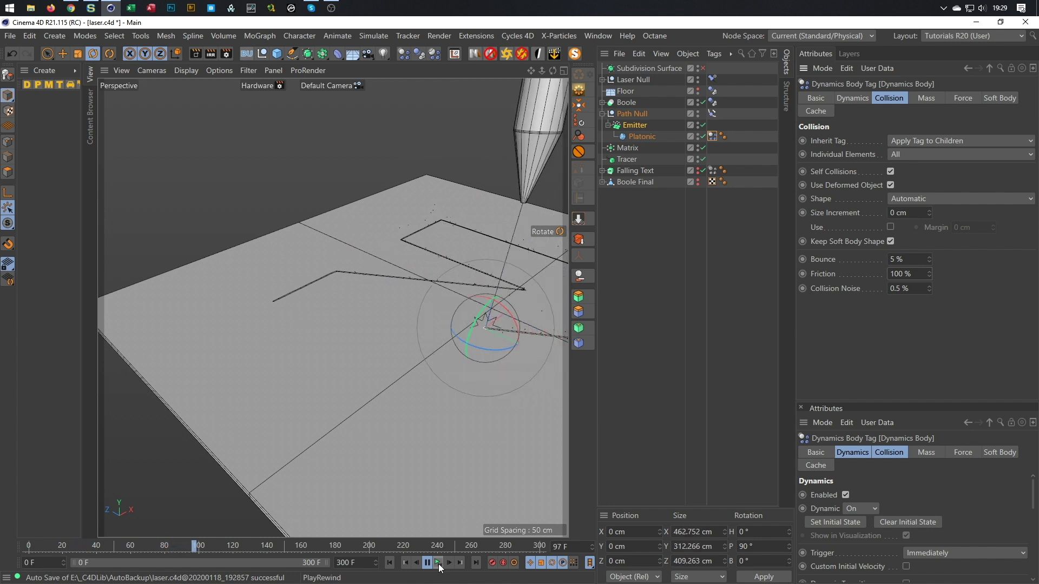
left_click(439, 565)
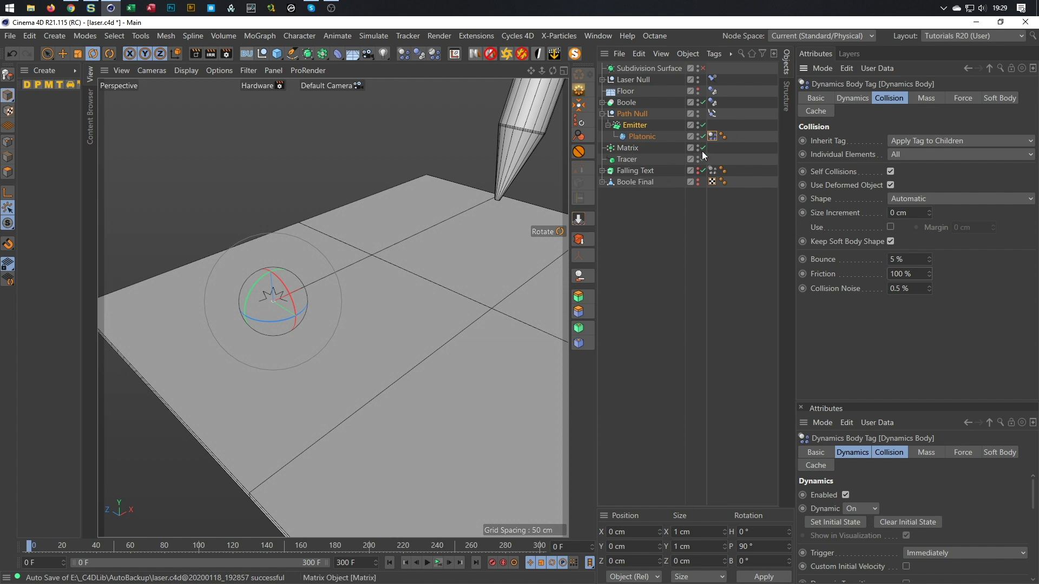
- Set the Emitter's particle Lifetime to 25 F and test the sparks in playback
left_click(635, 125)
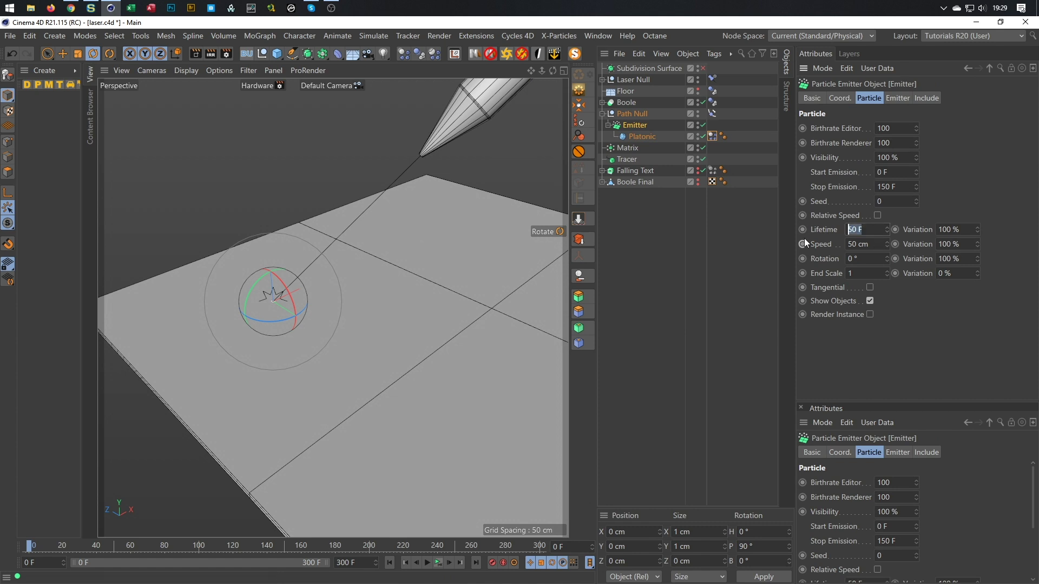
type("25")
left_click(437, 563)
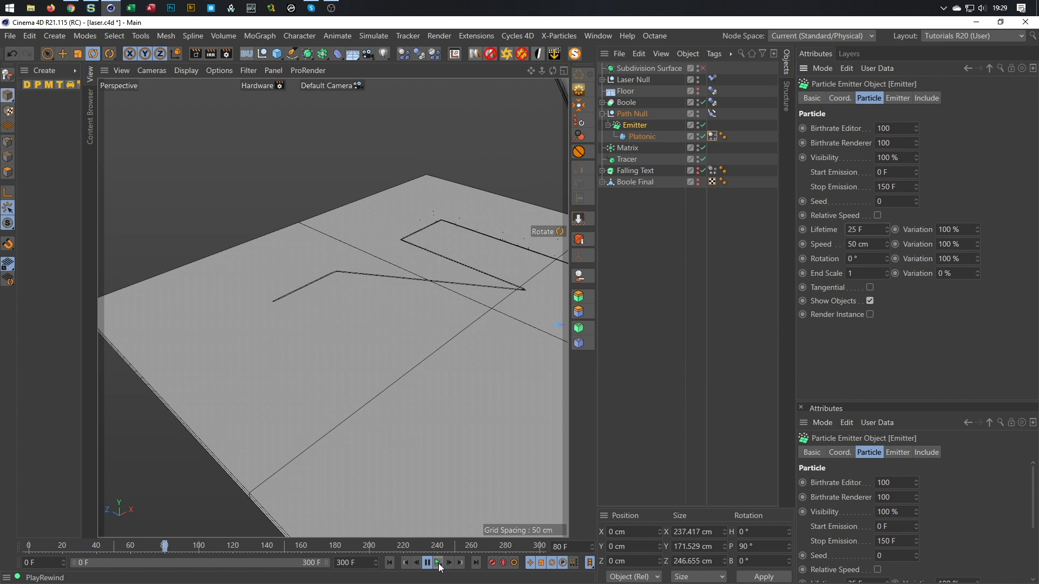
left_click(438, 563)
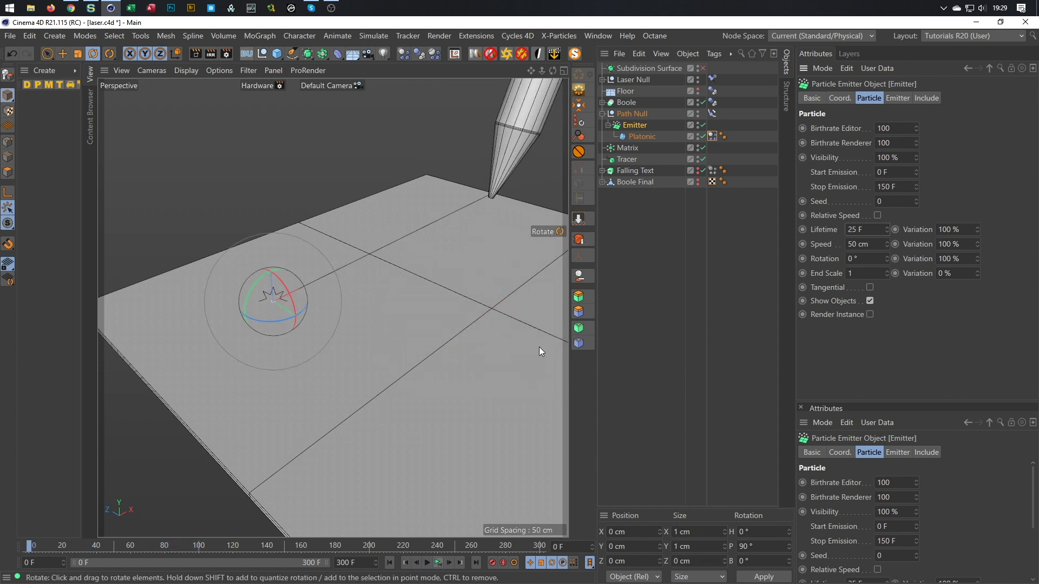
- Set the collision Bounce of the Boole's Dynamics Body tag to 10 %
left_click(712, 102)
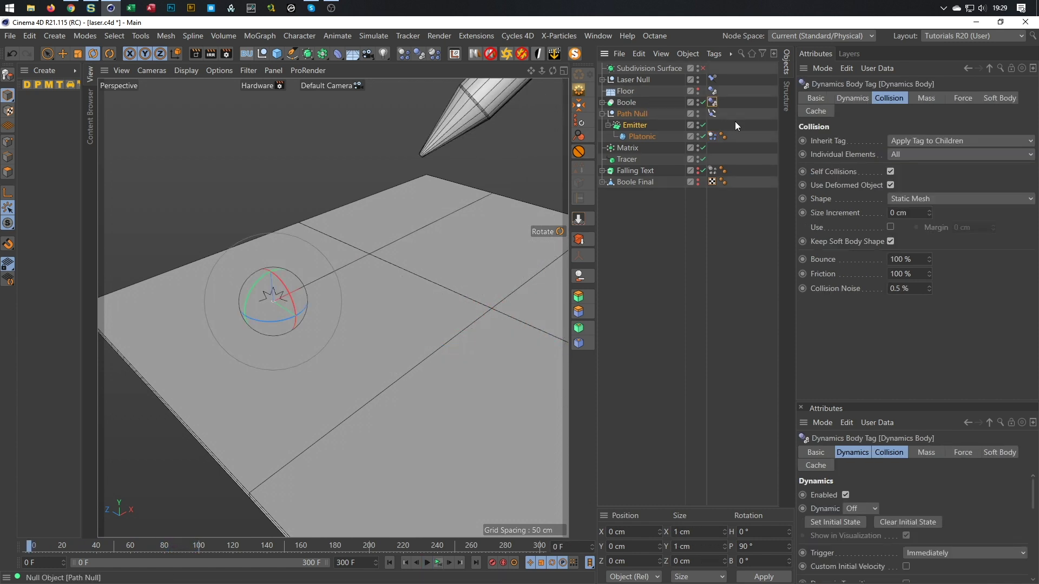
left_click(918, 258)
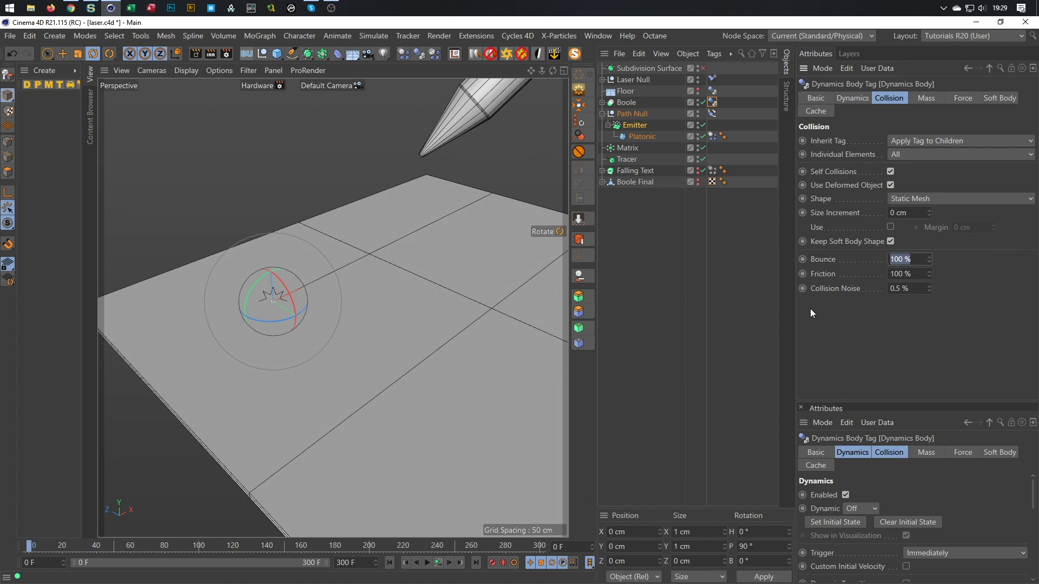
type("10")
key("Return")
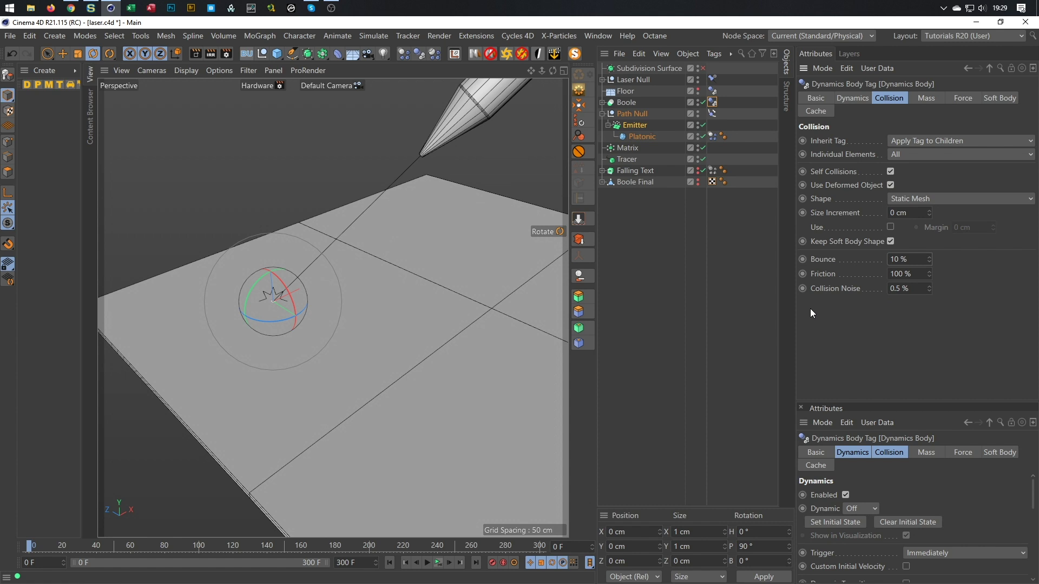
- Play the animation to test the sparks' bounce on the plate, and save the project
left_click(438, 566)
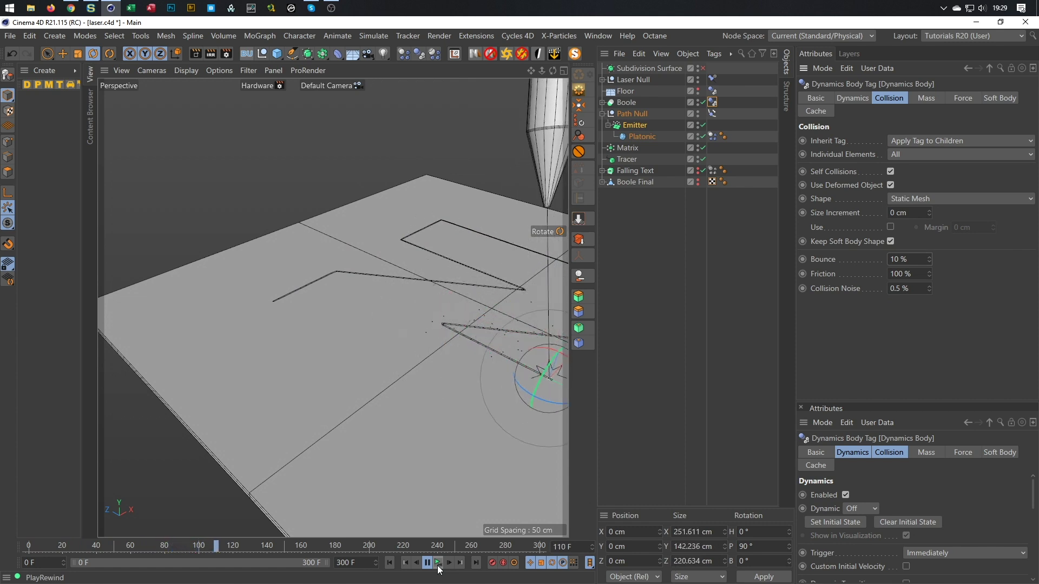
left_click(439, 566)
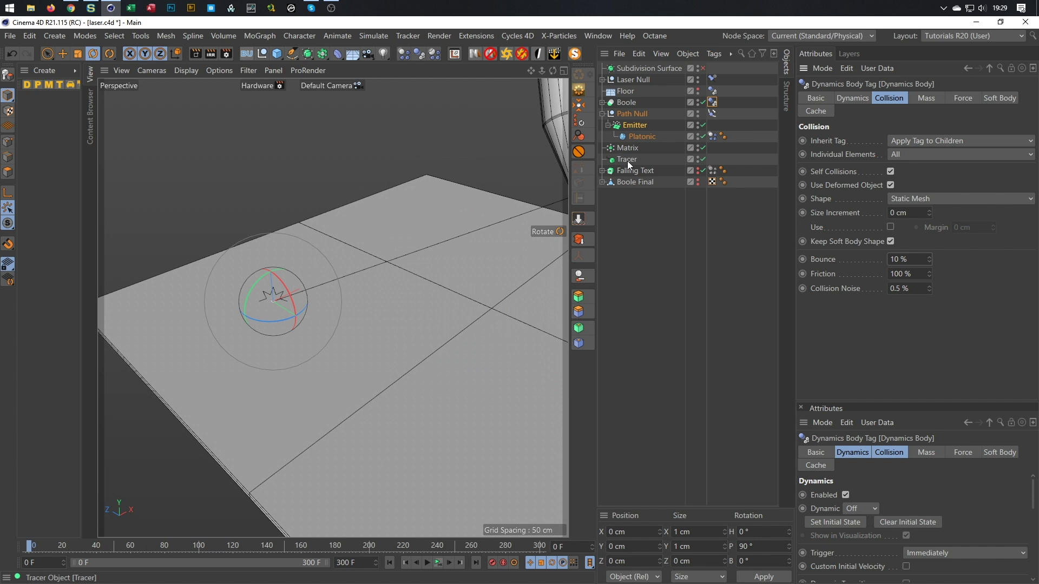
key("ctrl+s")
- Set the Emitter's Birthrate Editor and Birthrate Renderer to 1000 and test the denser sparks in playback
left_click(641, 125)
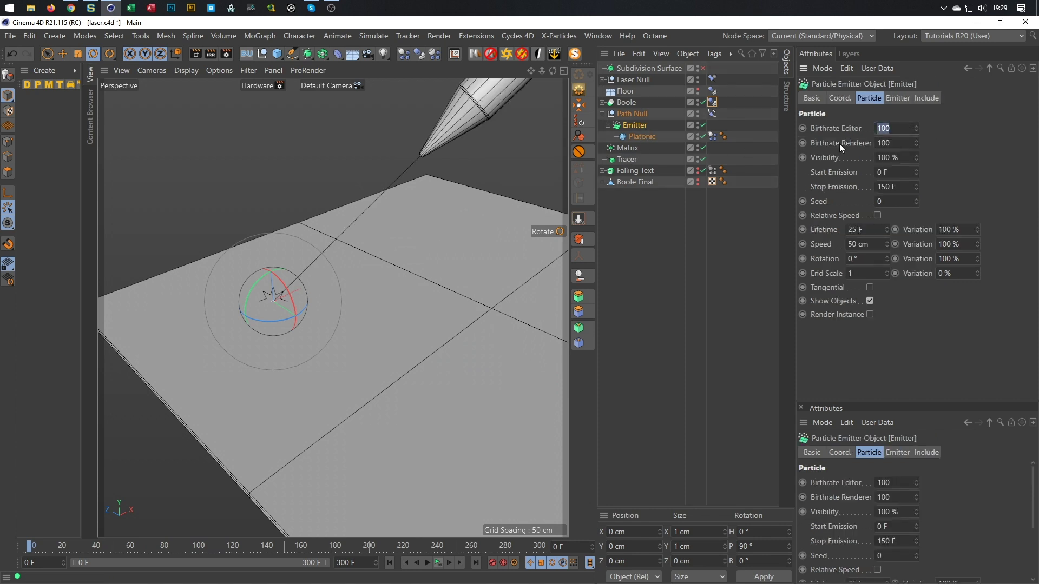
type("1000")
key("Tab")
type("1000")
key("Return")
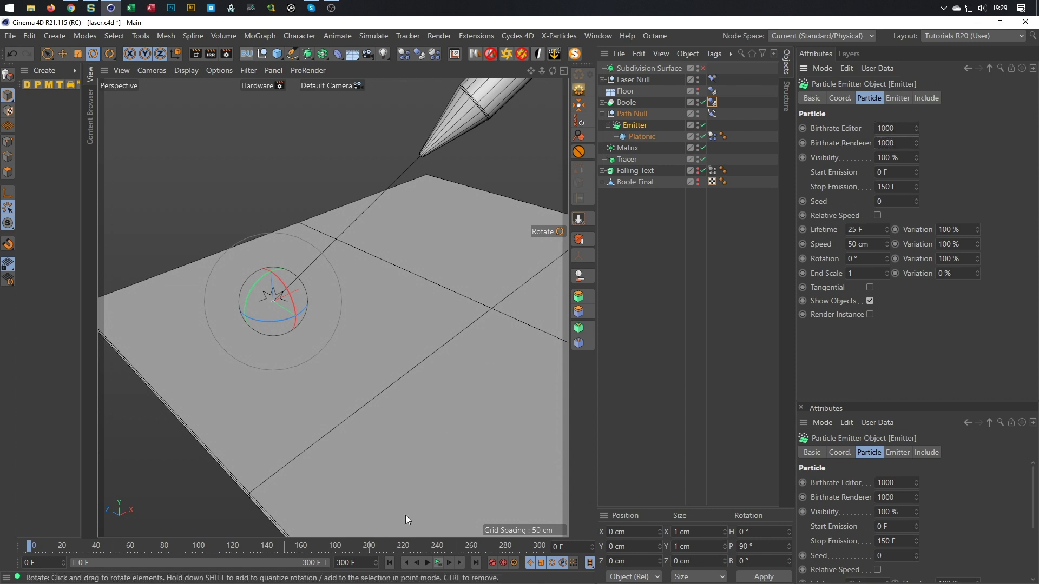
left_click(440, 561)
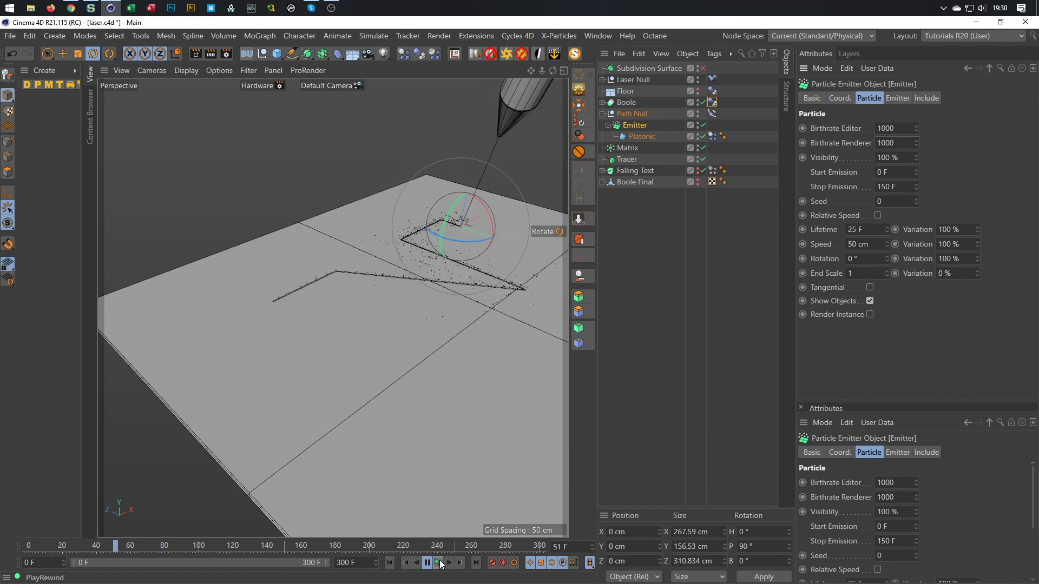
left_click(439, 563)
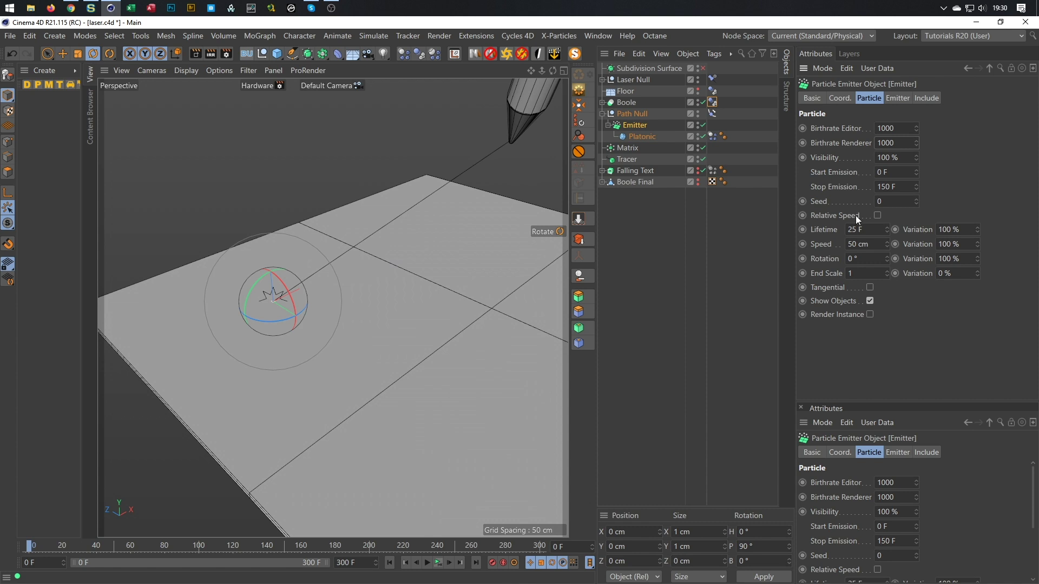
- Set the Emitter's particle Lifetime to 10 F after trying 15 F and 5 F in playback
type("15")
key("Return")
left_click(437, 562)
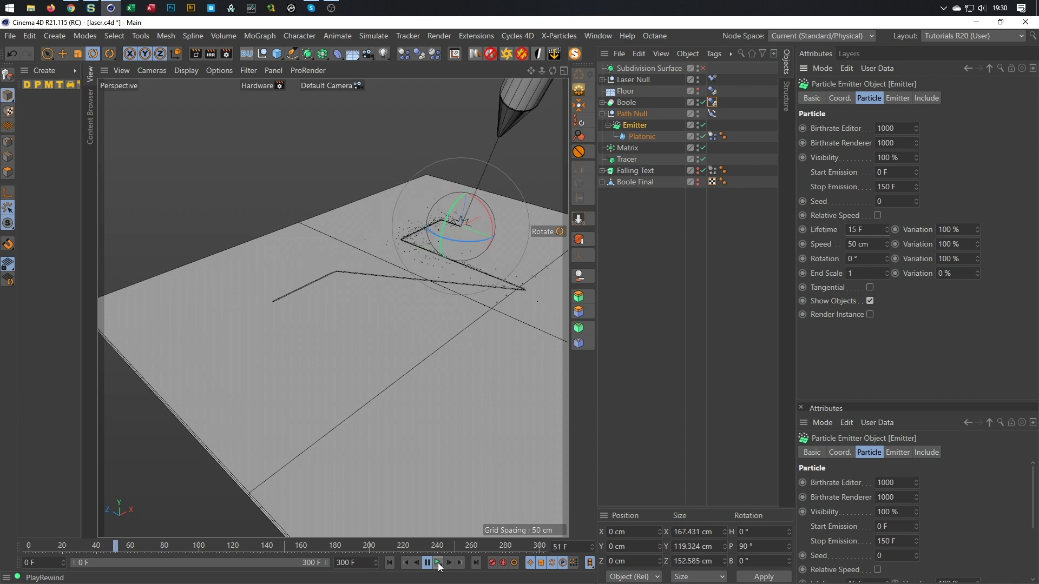
left_click(437, 562)
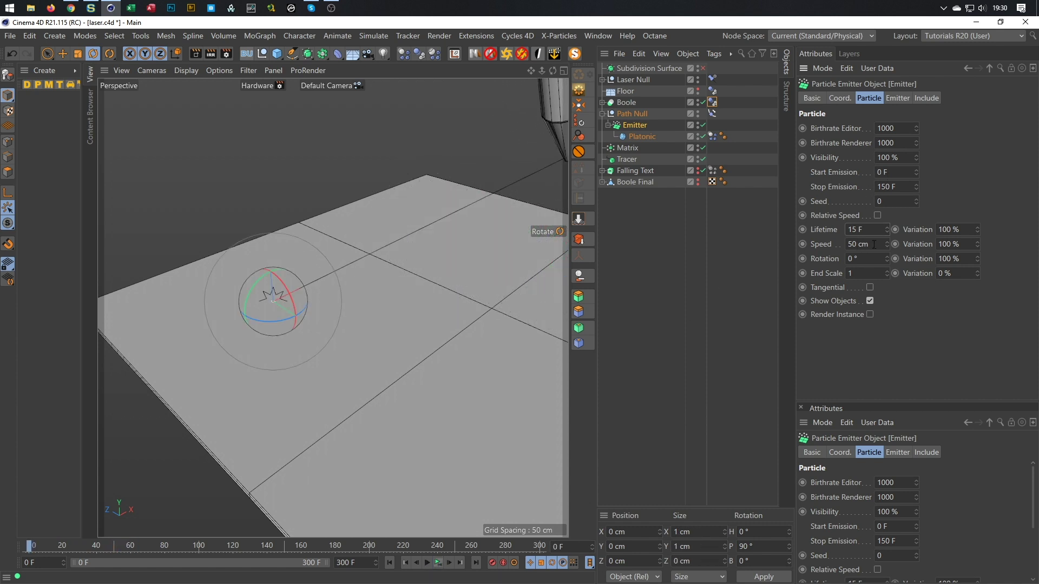
key("Delete")
key("Return")
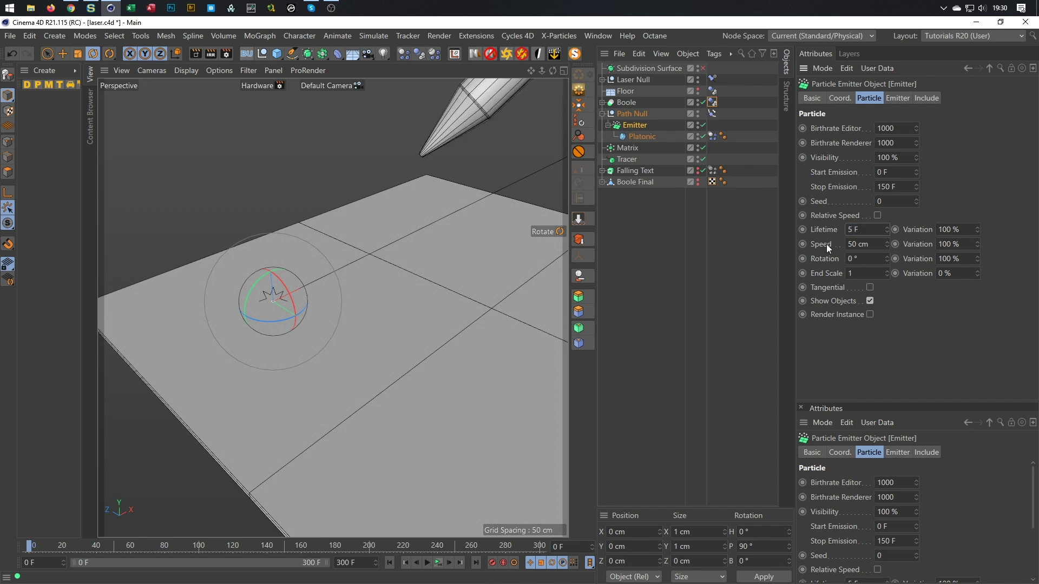
left_click(438, 563)
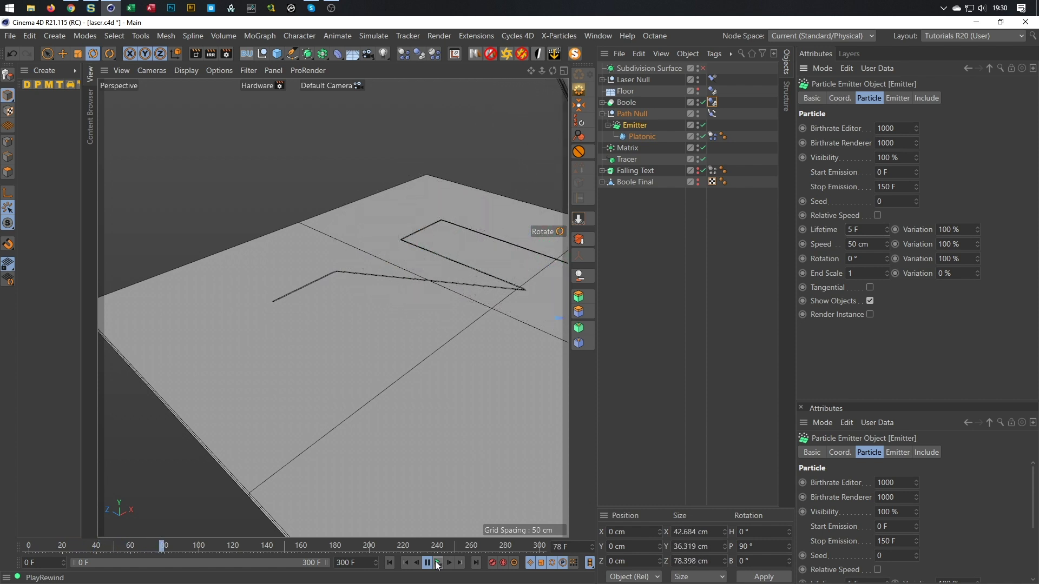
key("F8")
key("shift+f")
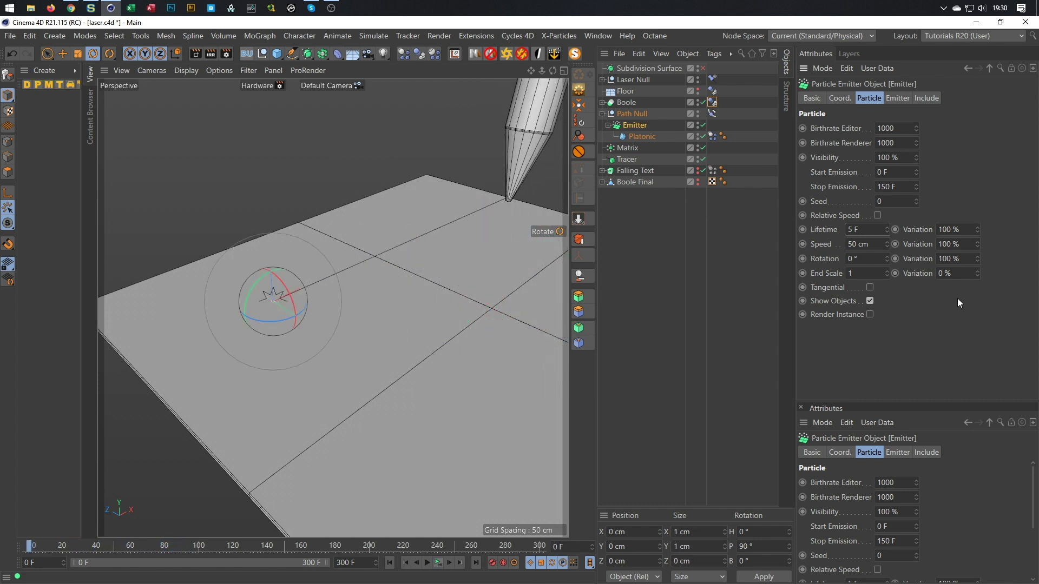
type("10")
key("Return")
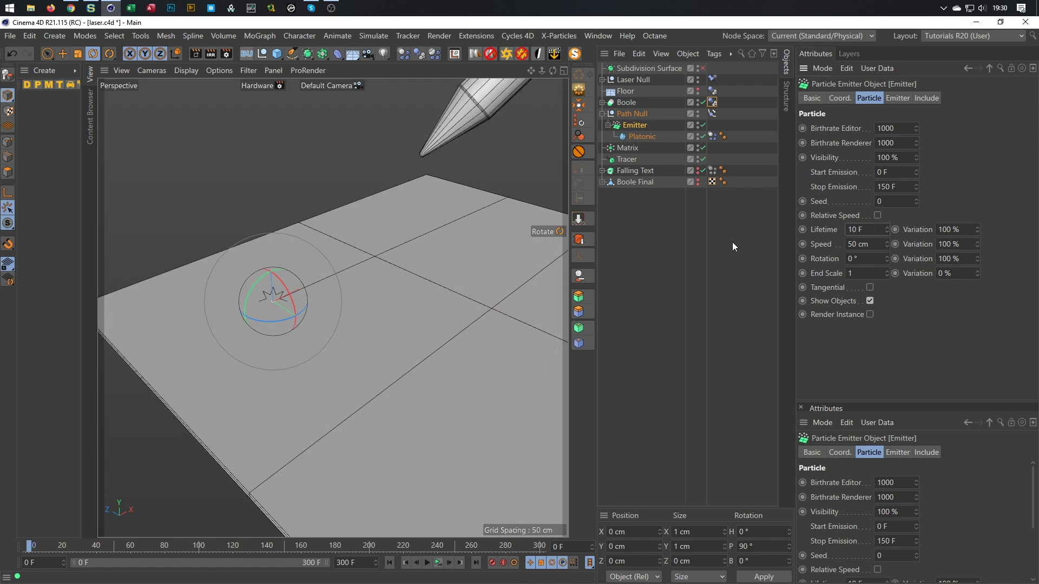
- Go to frame 149 and frame the view on the laser tip and the whole cut letter outline
mouse_move(480, 347)
right_mouse_down("alt")
mouse_move(388, 312)
mouse_move(284, 294)
right_mouse_up("alt")
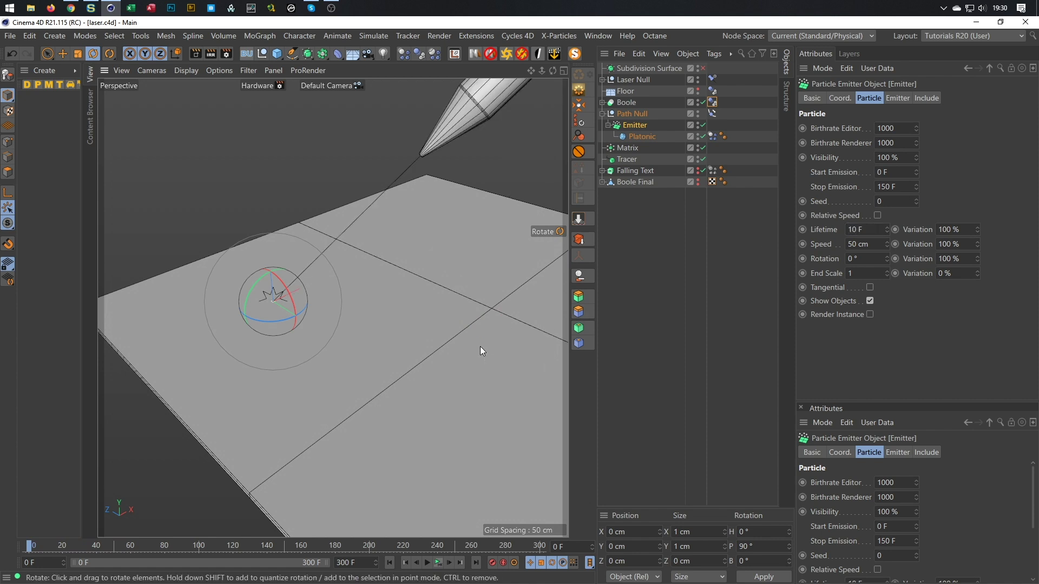
middle_click_drag(284, 294, 255, 290, "alt")
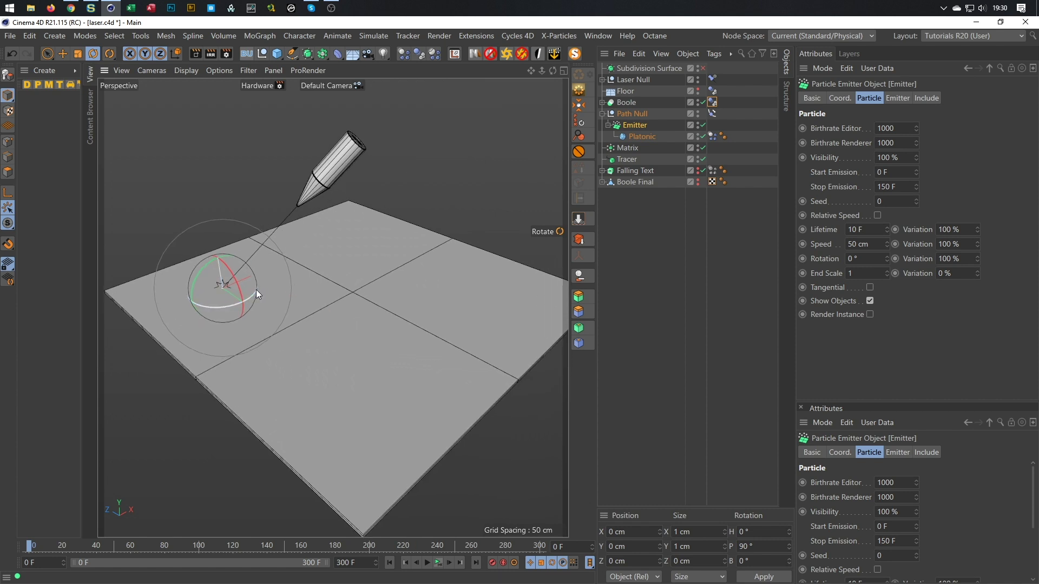
mouse_move(345, 142)
right_mouse_down("alt")
mouse_move(374, 154)
mouse_move(384, 86)
mouse_move(365, 95)
right_mouse_up("alt")
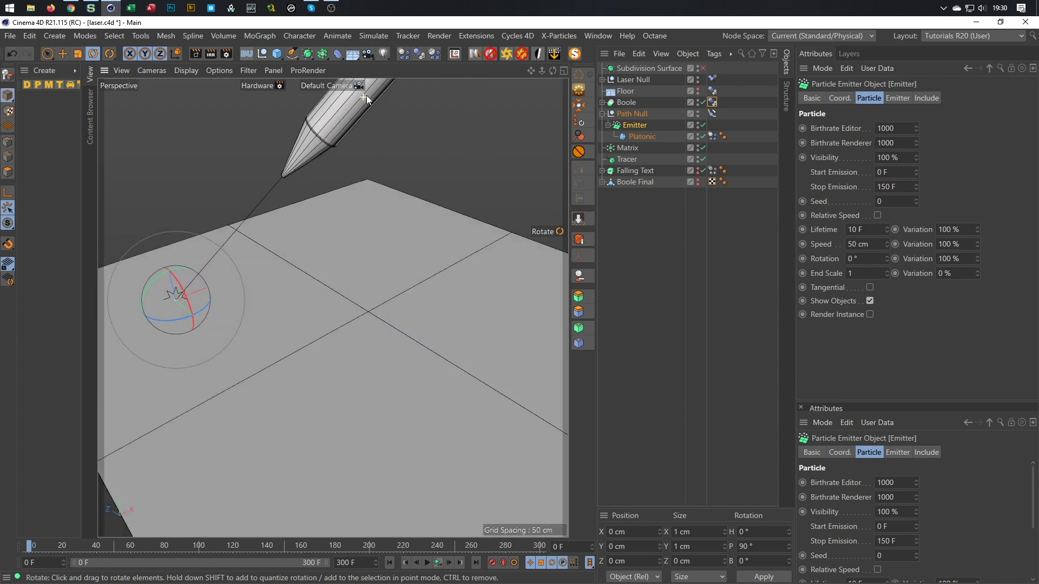
left_click_drag(366, 95, 369, 95, "alt")
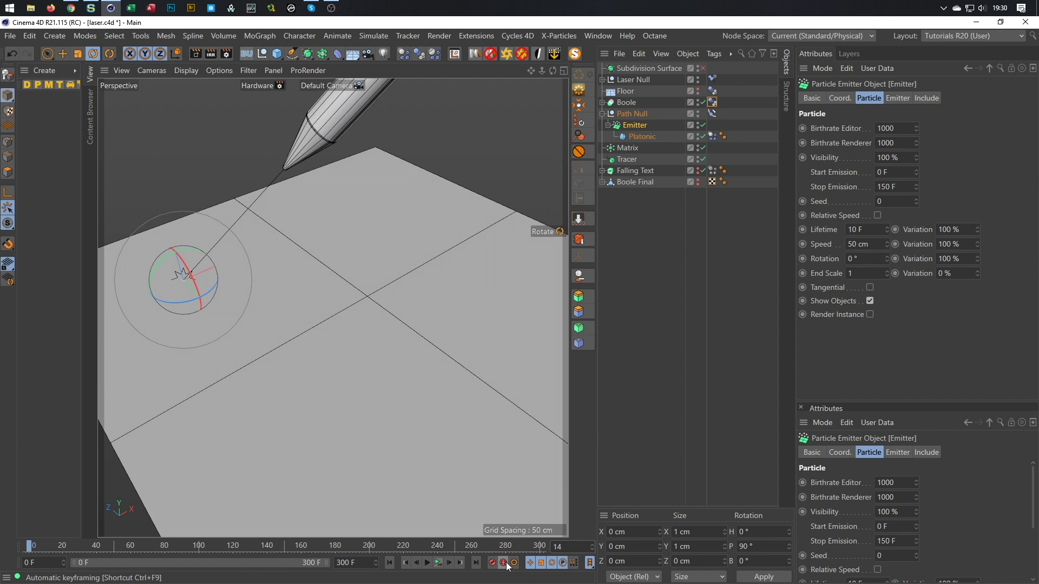
key("Return")
mouse_move(353, 472)
left_mouse_down("alt")
mouse_move(318, 359)
mouse_move(285, 316)
mouse_move(295, 330)
mouse_move(305, 326)
mouse_move(280, 355)
left_mouse_up("alt")
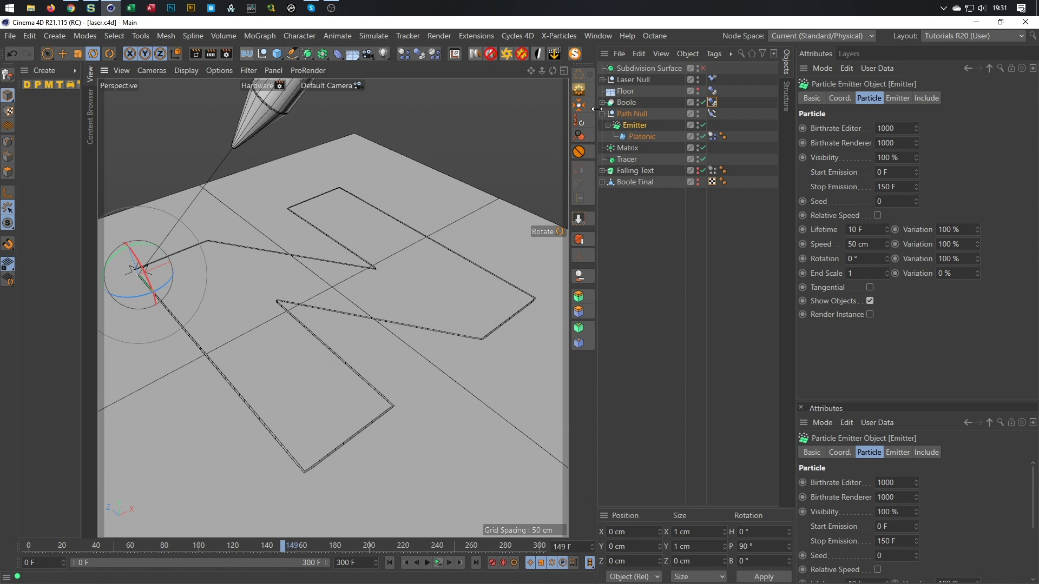
- Expand the Laser Null and select its Cylinder object
left_click(602, 80)
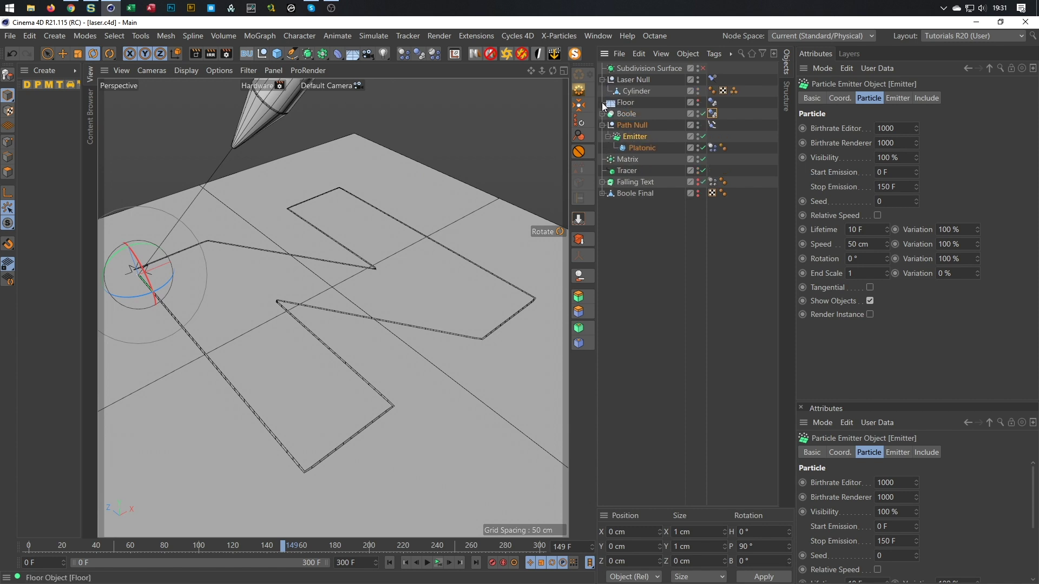
left_click(632, 91)
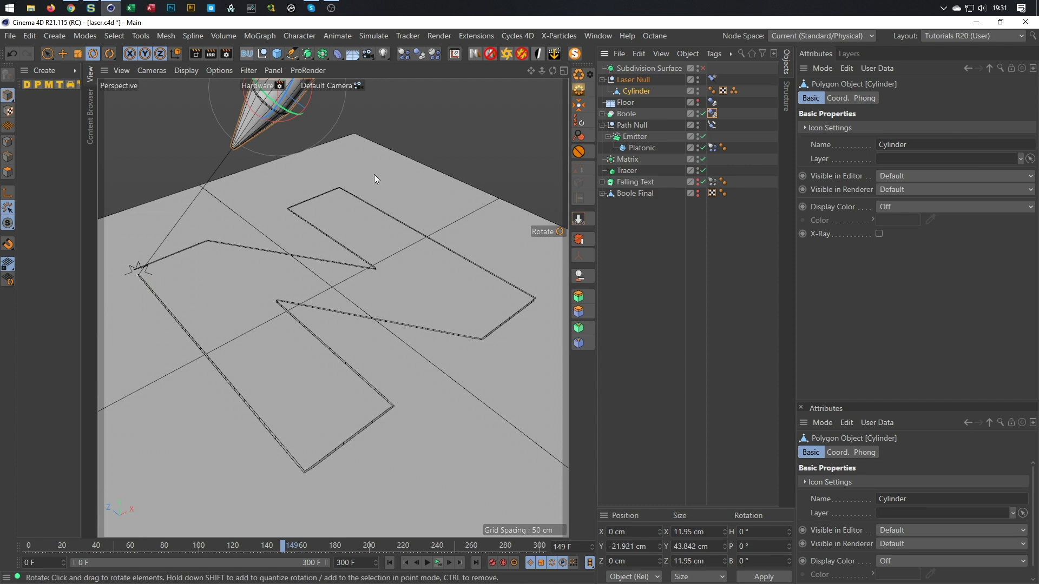
left_click(690, 57)
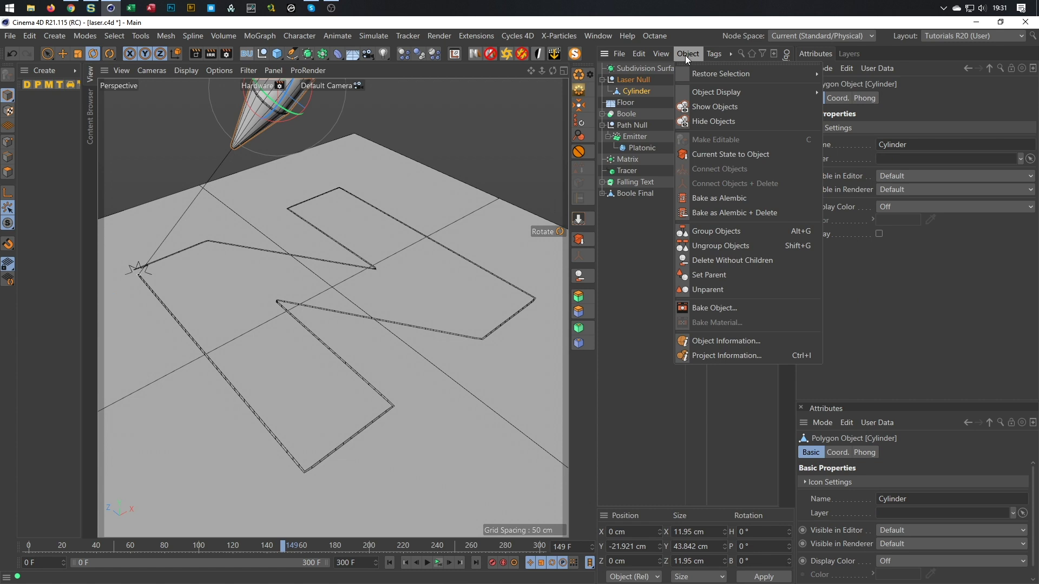
left_click(690, 35)
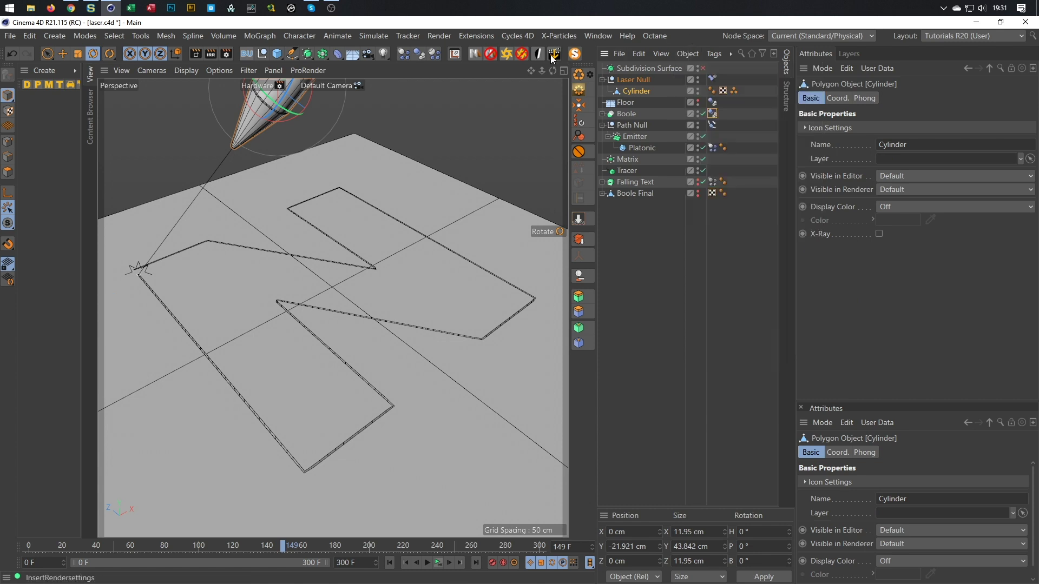
- Open the Octane Dialog, add an Octane camera from the current view, and look through it
left_click(655, 35)
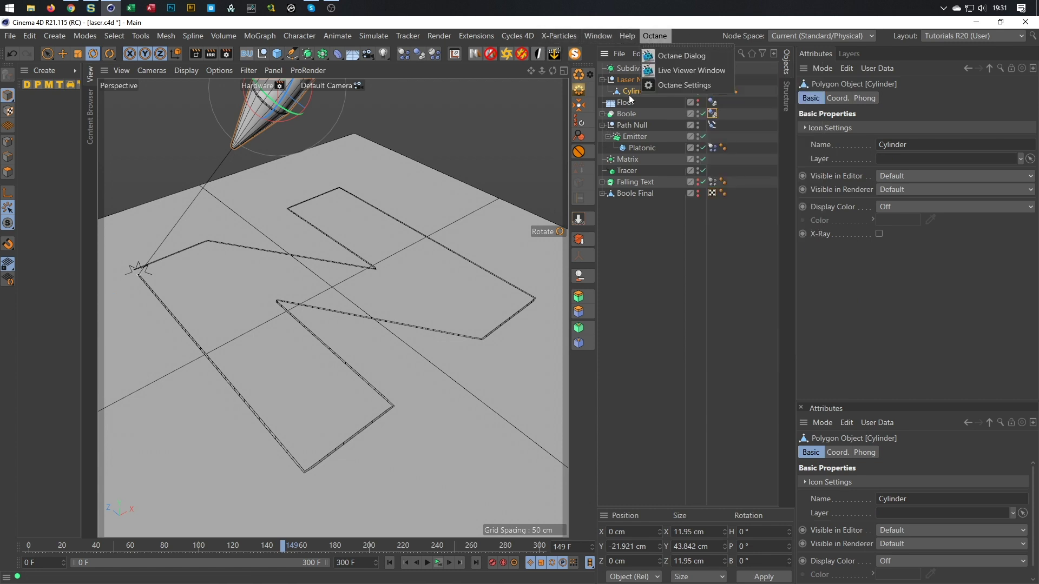
left_click(677, 55)
left_click_drag(377, 204, 178, 489)
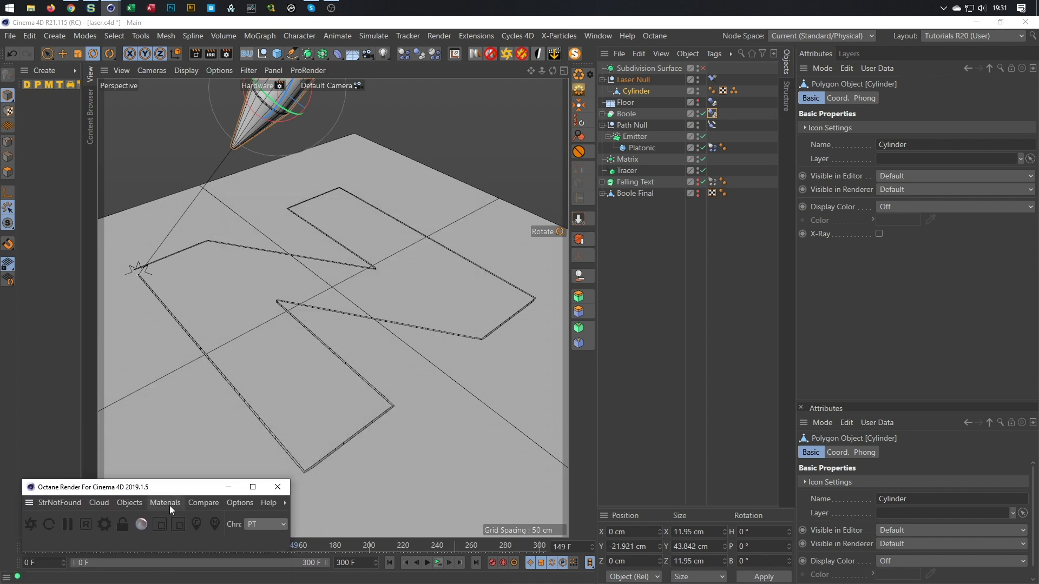
left_click(127, 498)
left_click(152, 337)
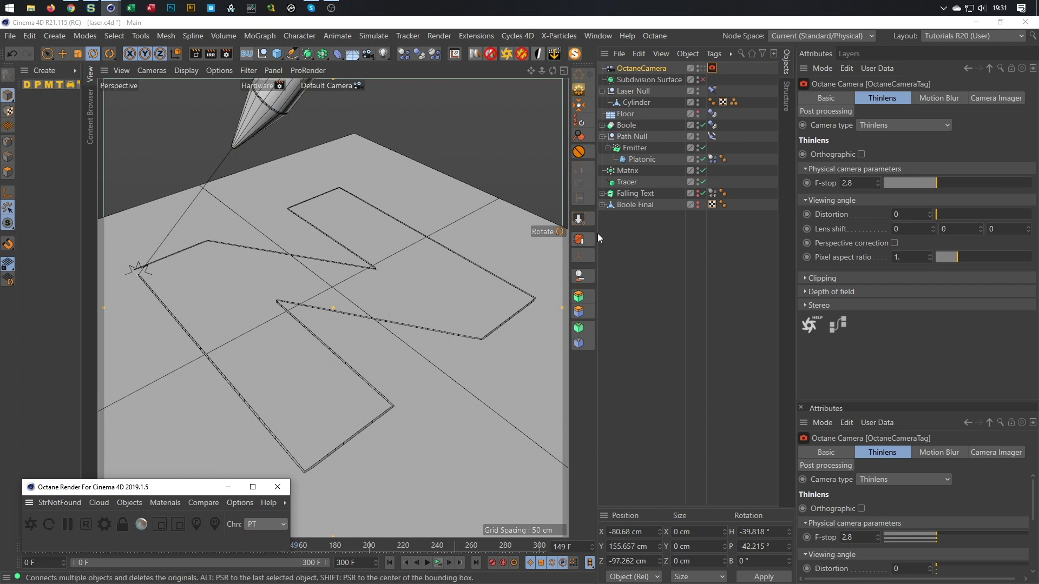
left_click(701, 68)
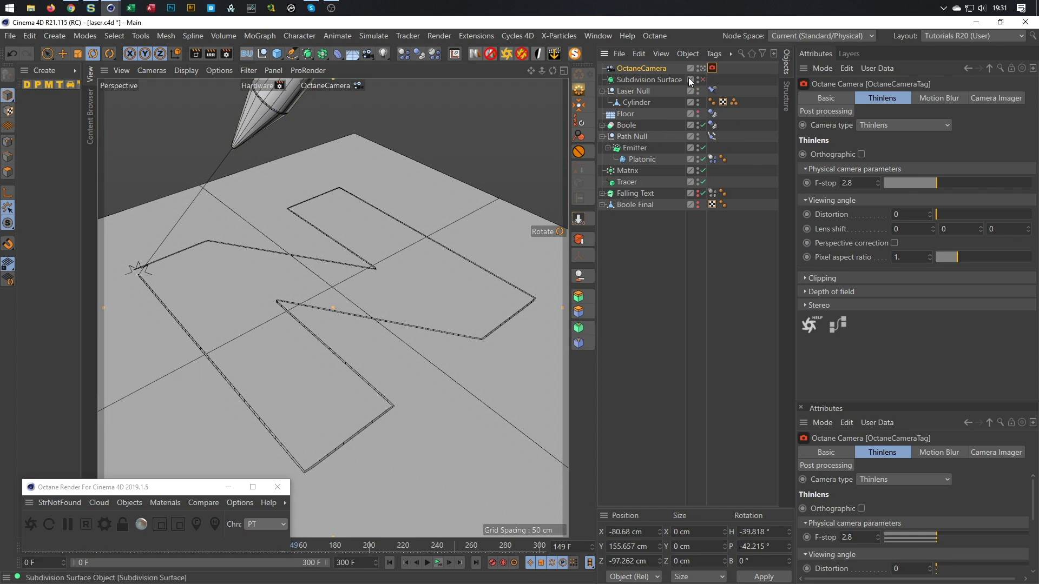
- Fine-tune the OctaneCamera's framing of the letter outline, lock it with a Protection tag, and save the project
left_click(654, 69)
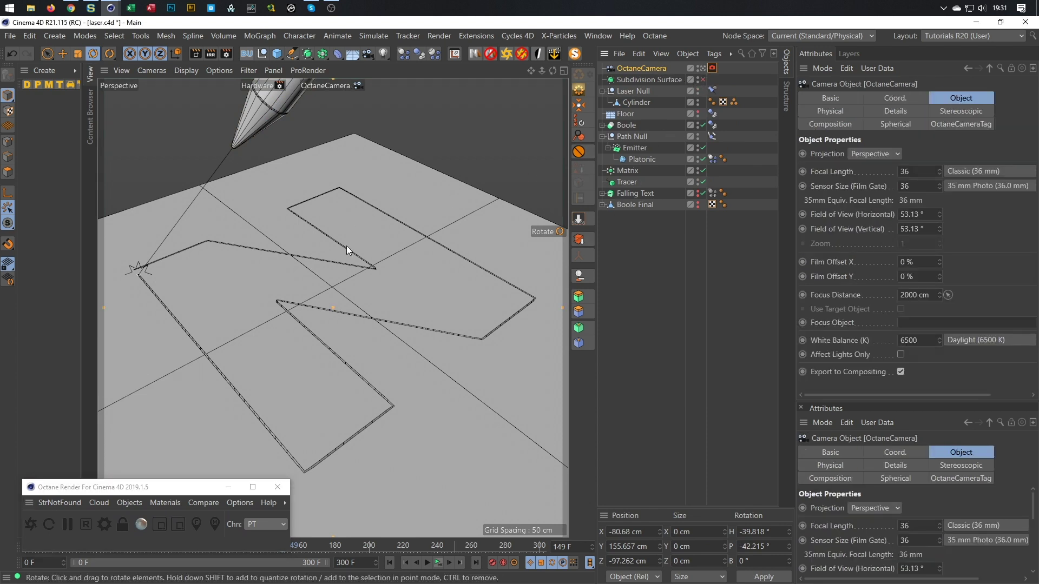
middle_click_drag(355, 263, 359, 247, "alt")
left_click_drag(358, 248, 358, 246, "alt")
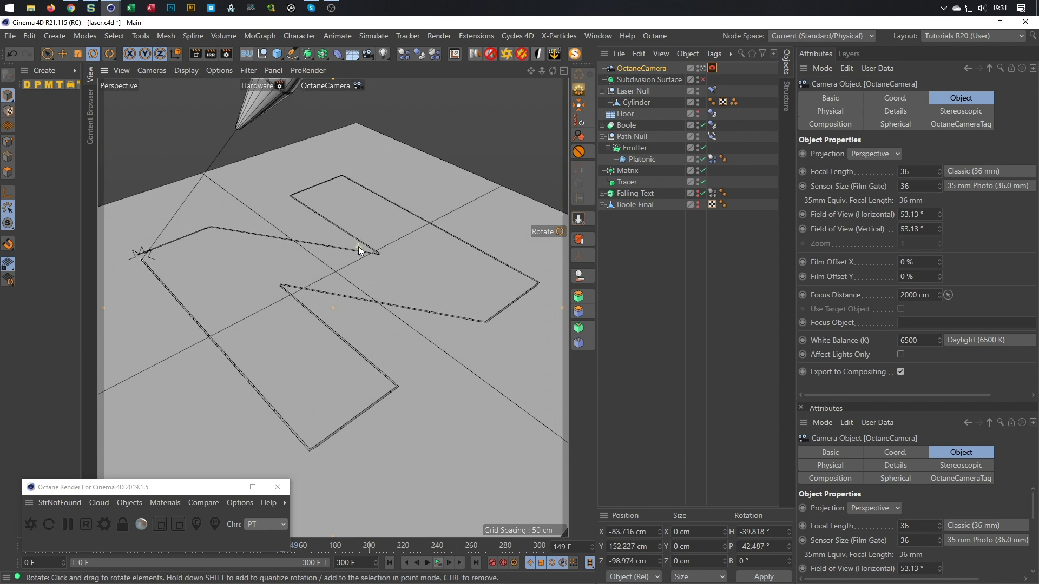
left_click(579, 152)
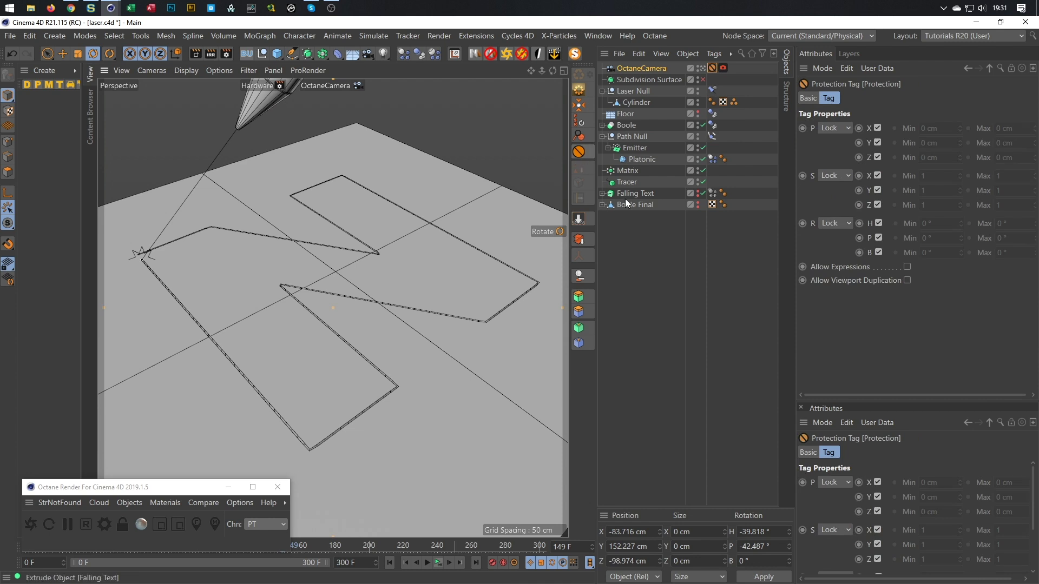
key("ctrl+s")
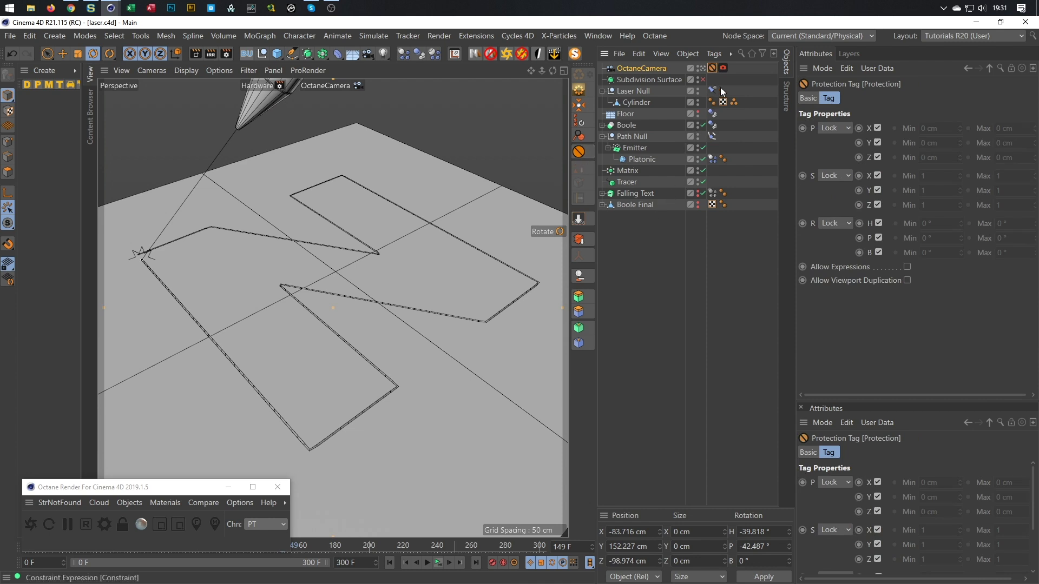
- Leave the OctaneCamera view for the default camera and frame the laser body up close
left_click(702, 68)
left_click_drag(320, 310, 306, 193, "alt")
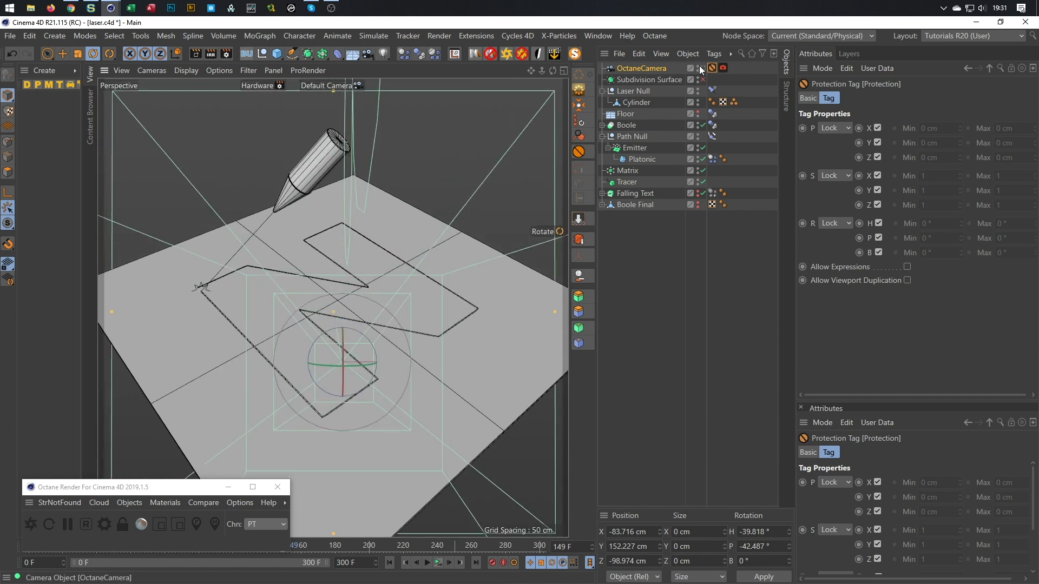
scroll(362, 193, "up", 2)
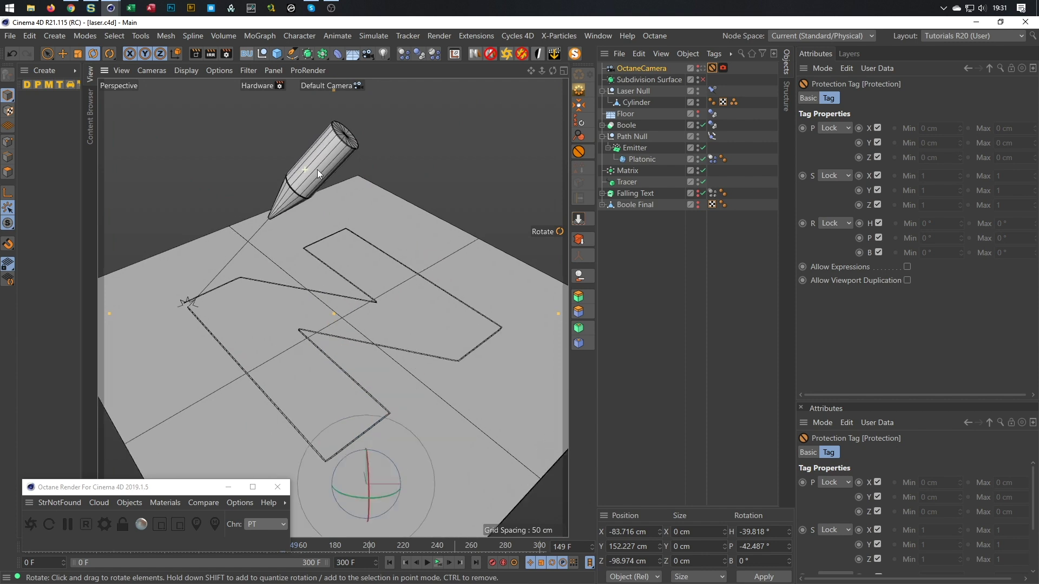
scroll(317, 170, "up", 6)
left_click_drag(316, 179, 343, 228, "alt")
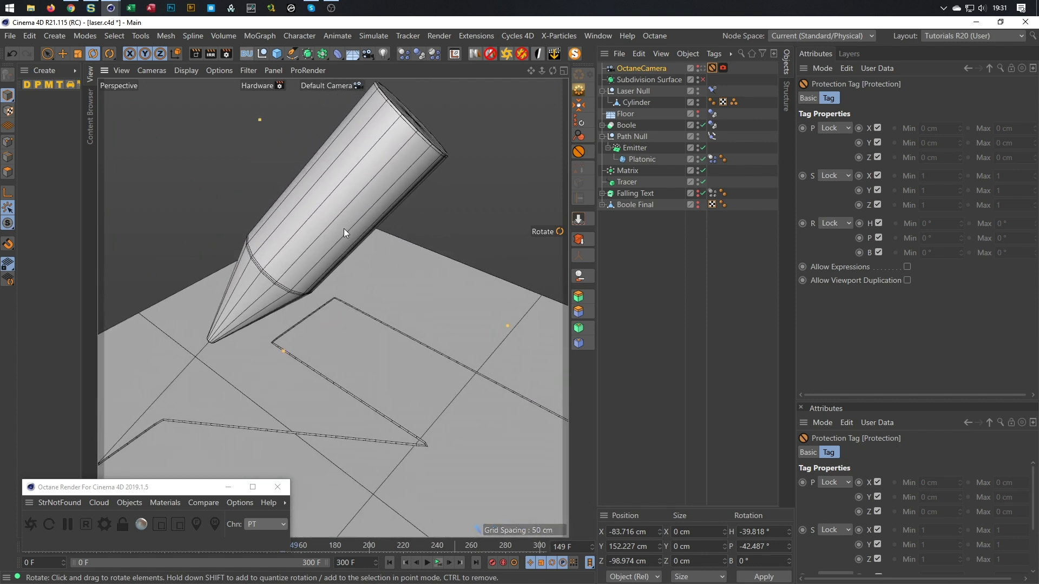
- Select the laser's Cylinder in polygon mode and clear its existing polygon selection
left_click(634, 103)
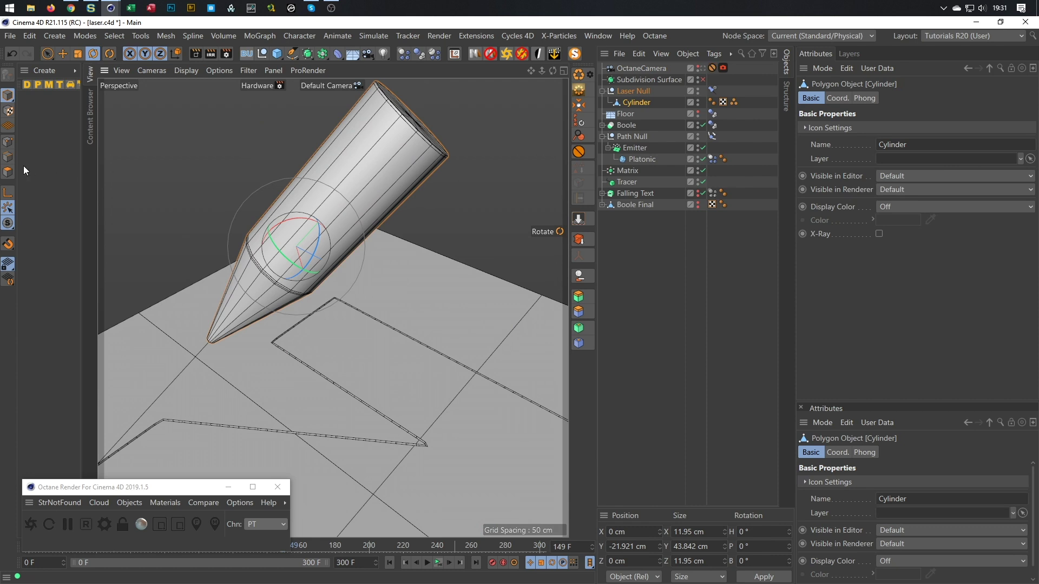
left_click(8, 172)
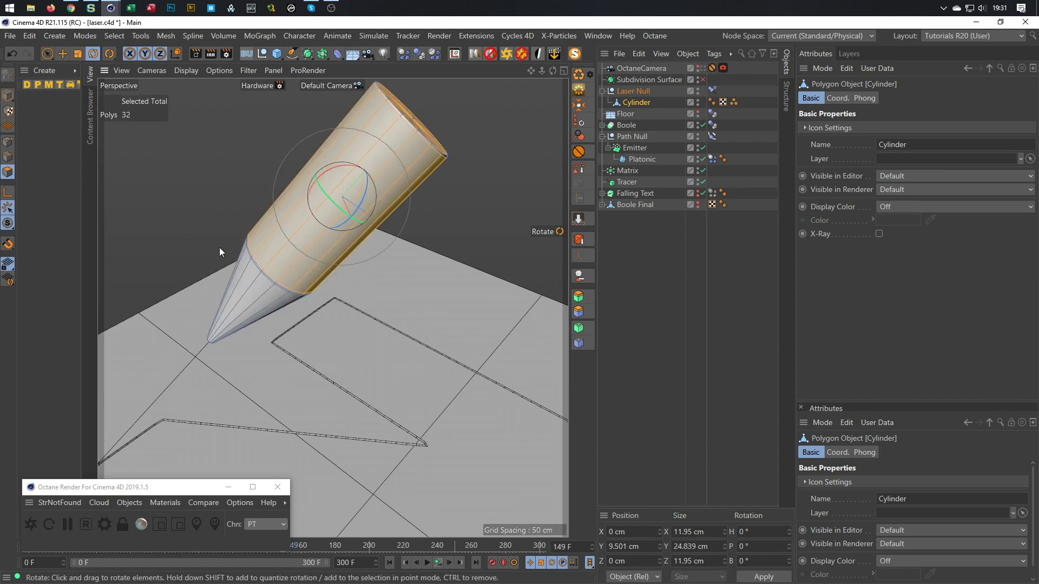
left_click(498, 222)
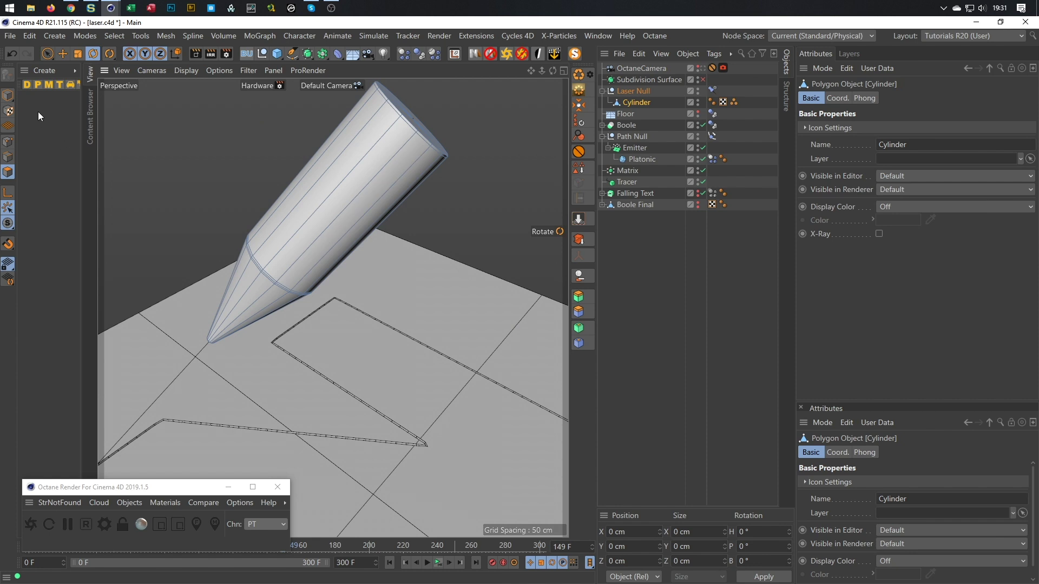
- Scale the laser's whole Cylinder down to a slimmer body, and return to polygon mode
left_click(8, 95)
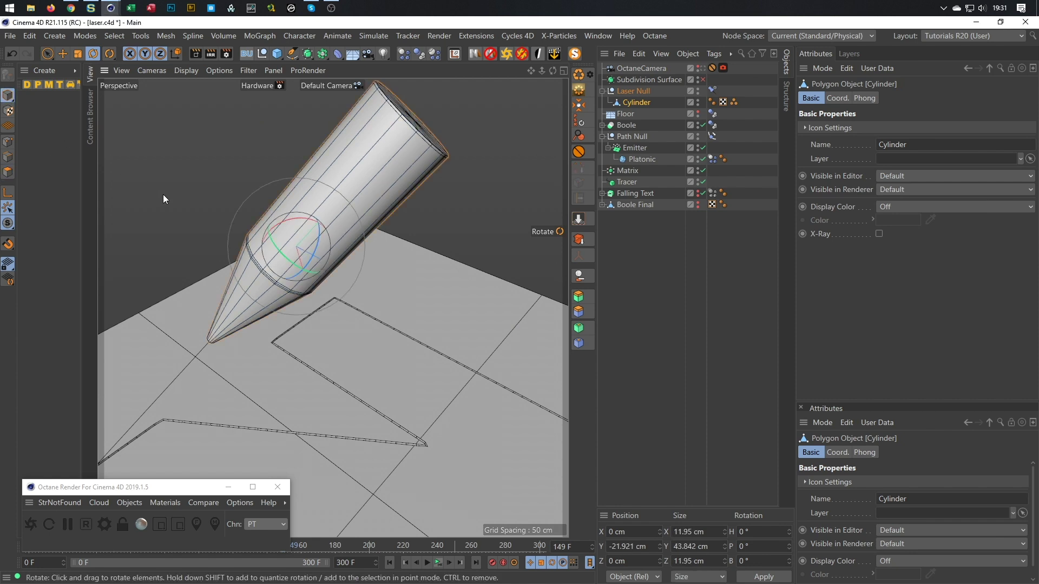
key("t")
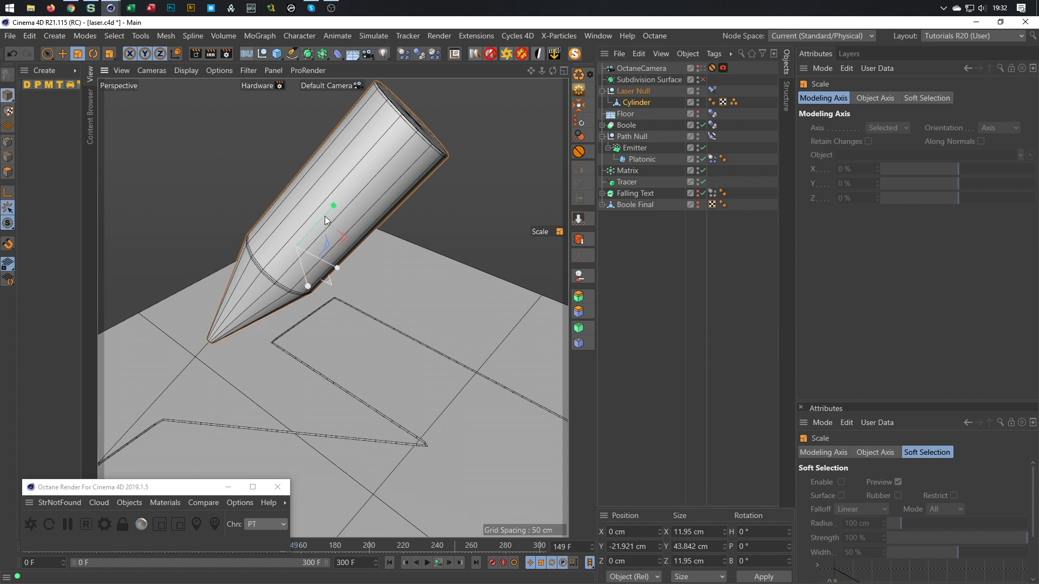
mouse_move(325, 216)
left_mouse_down()
mouse_move(308, 225)
mouse_move(325, 225)
left_mouse_up()
left_click(8, 172)
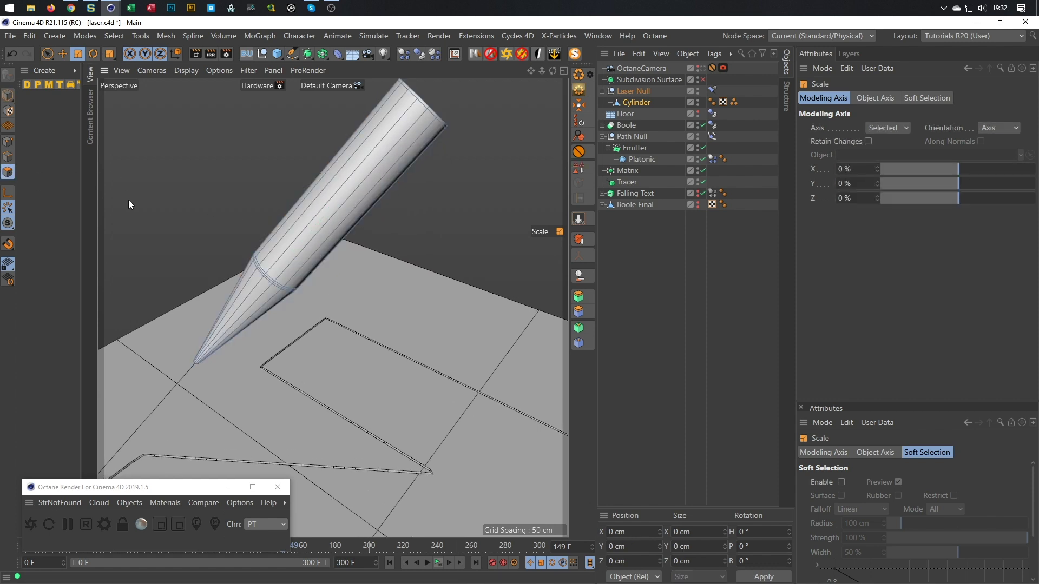
- Select two neighbouring long side polygons on the laser Cylinder with Live Selection
key("9")
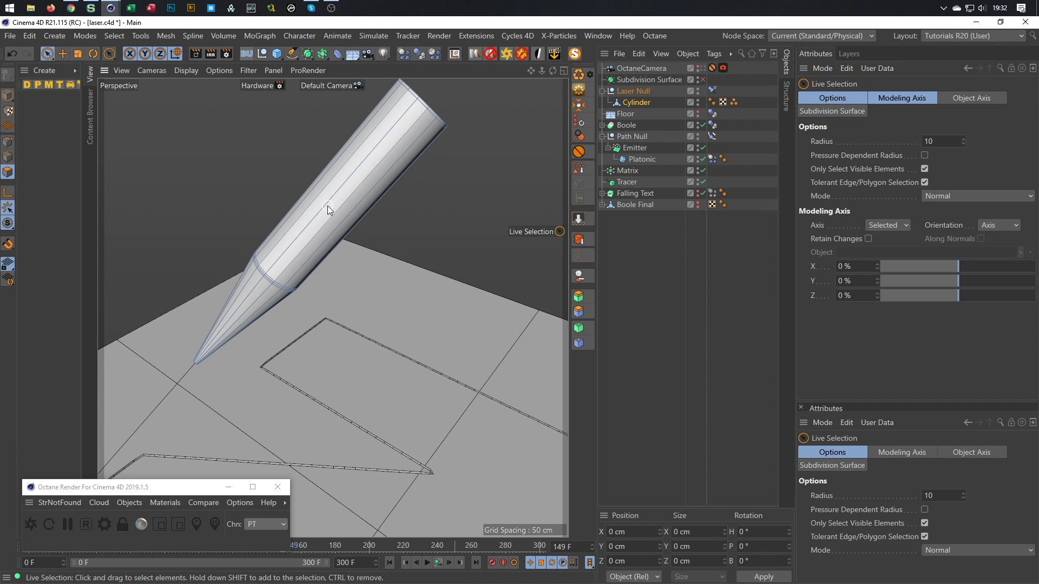
left_click(327, 206)
left_click_drag(332, 216, 405, 241, "alt")
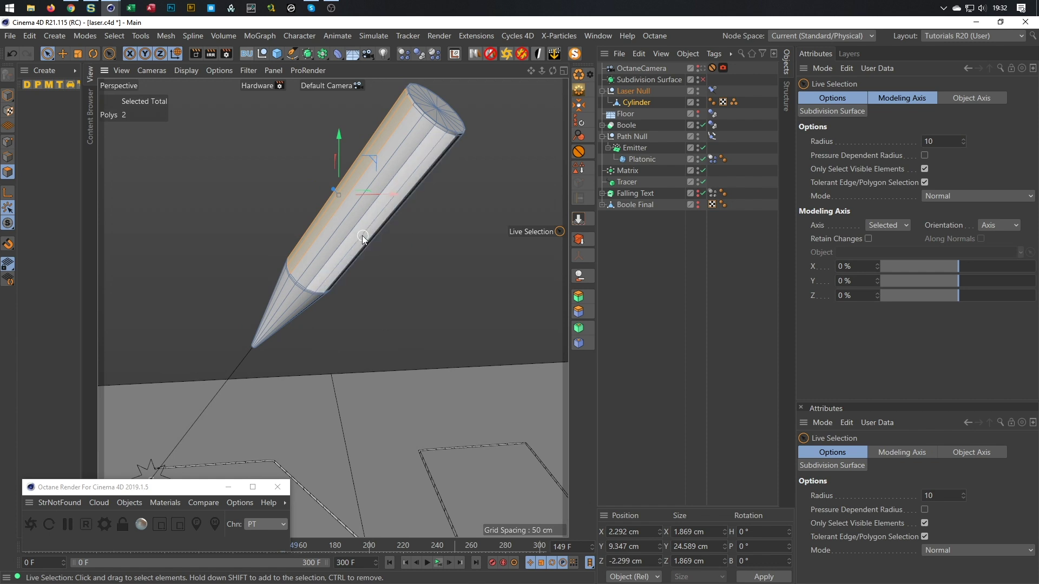
left_click_drag(420, 171, 310, 203, "alt")
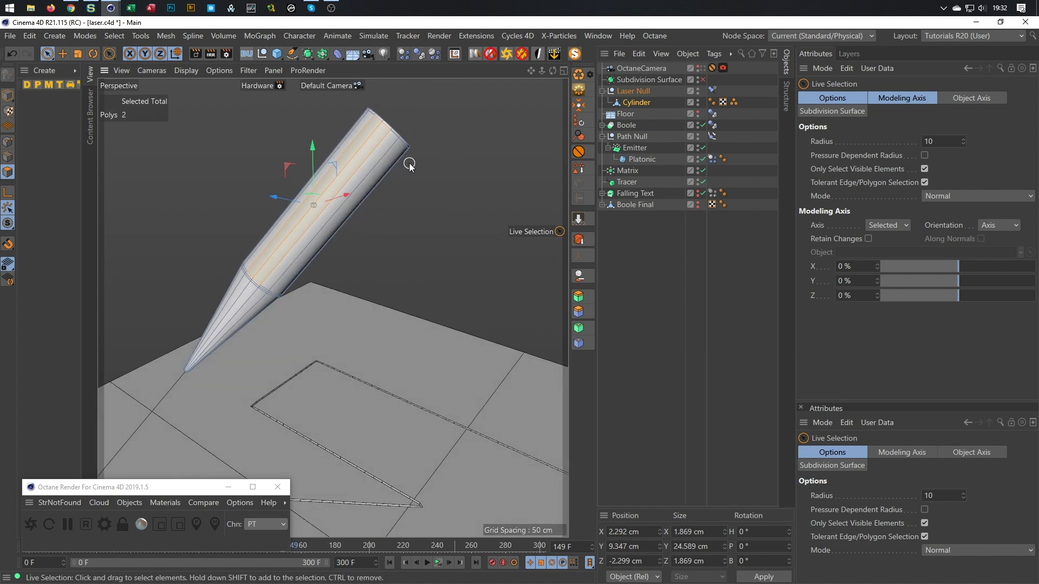
left_click(634, 102)
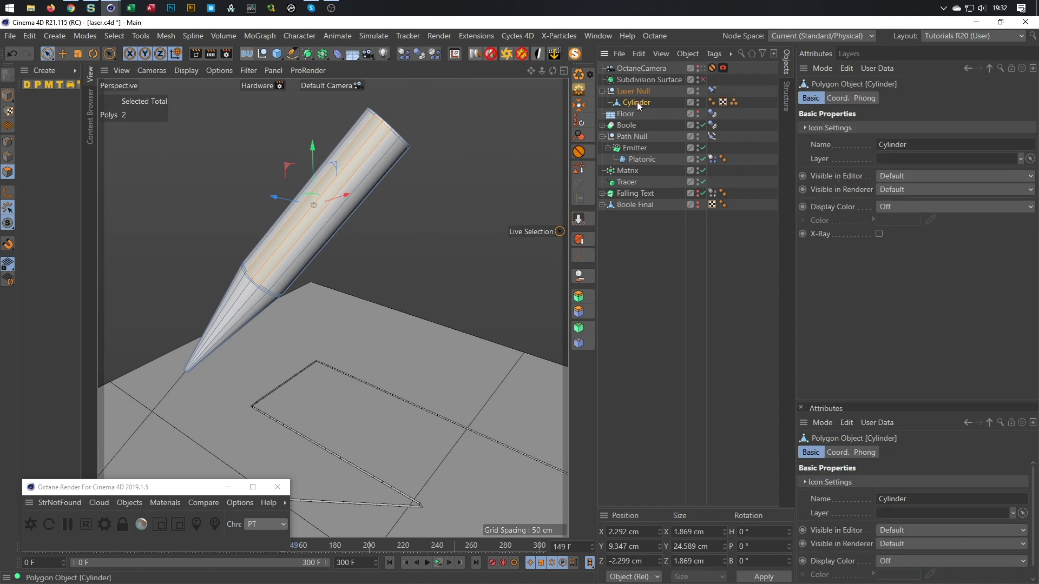
- Examine the laser in the four-view layout, framing it in the Front and Right views, and return to the perspective view
scroll(302, 208, "up", 1)
left_click_drag(300, 212, 316, 194, "alt")
middle_click(327, 206)
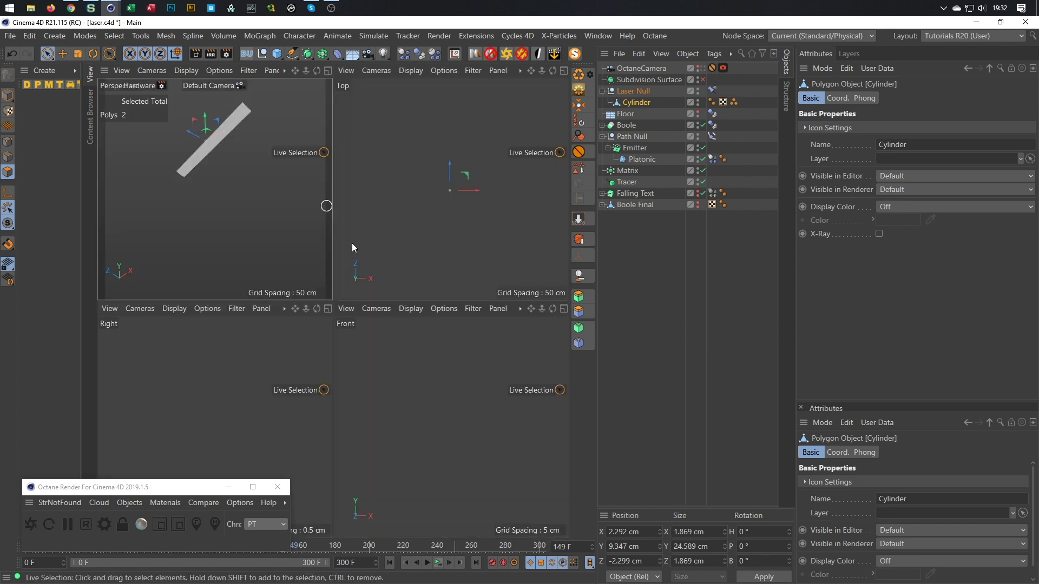
right_click_drag(408, 374, 362, 395, "alt")
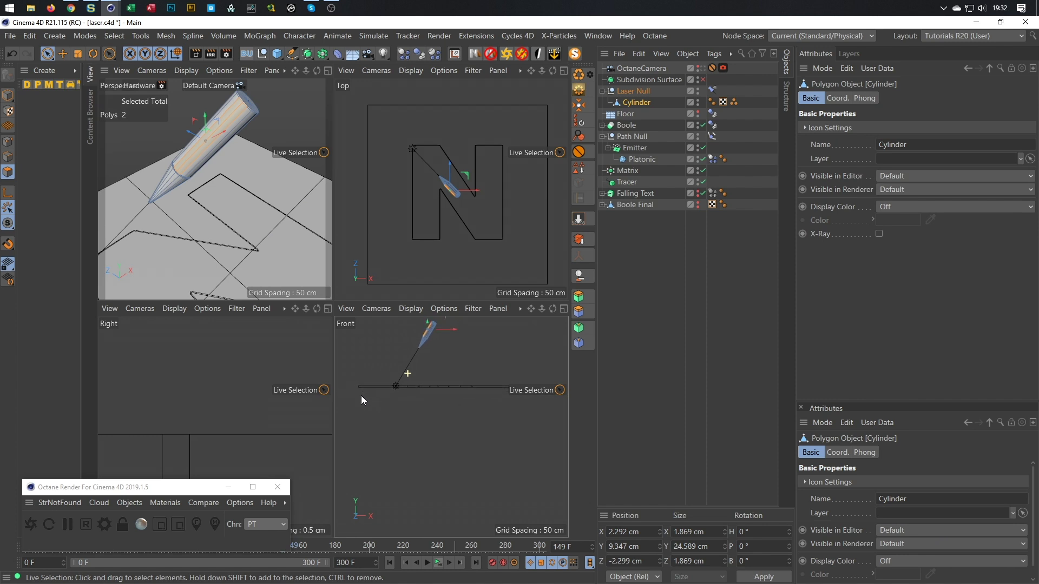
right_click_drag(204, 375, 87, 409, "alt")
middle_click_drag(271, 336, 267, 397, "alt")
mouse_move(258, 363)
right_mouse_down("alt")
mouse_move(297, 349)
mouse_move(267, 352)
mouse_move(268, 368)
right_mouse_up("alt")
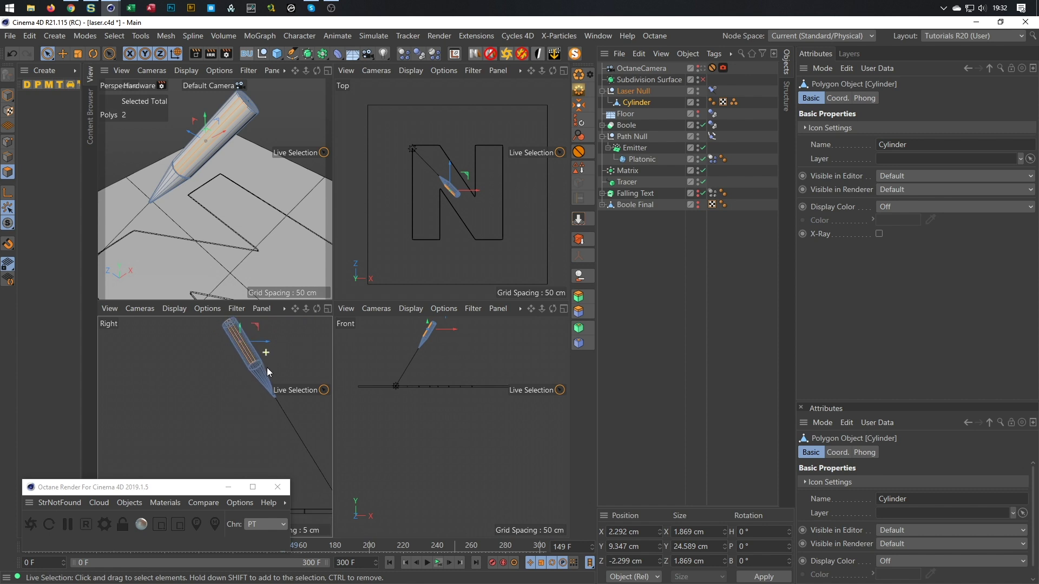
middle_click(216, 175)
left_click_drag(395, 149, 545, 148, "alt")
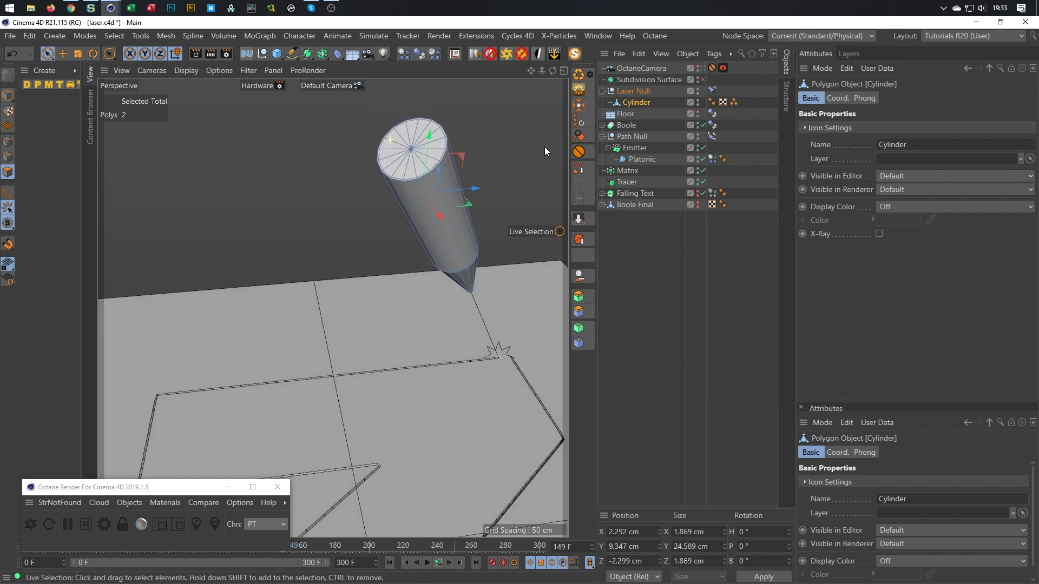
- Try to pick individual side polygons around the laser body, removing the unwanted ones from the selection
left_click(445, 177)
left_click_drag(444, 175, 381, 142, "alt")
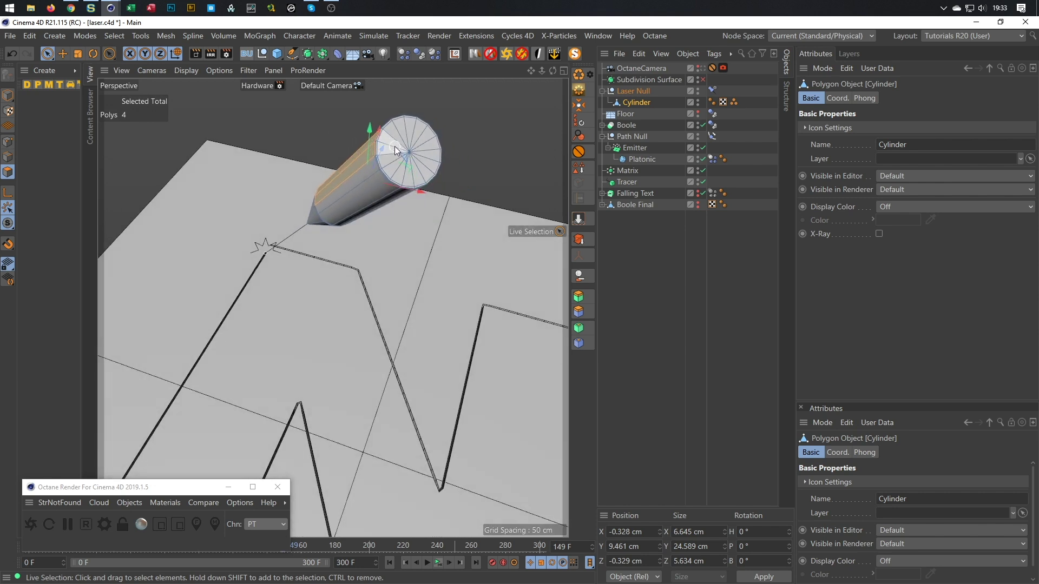
mouse_move(435, 158)
left_mouse_down("alt")
mouse_move(492, 197)
mouse_move(443, 180)
mouse_move(456, 173)
mouse_move(450, 164)
left_mouse_up("alt")
left_click(440, 177, "shift")
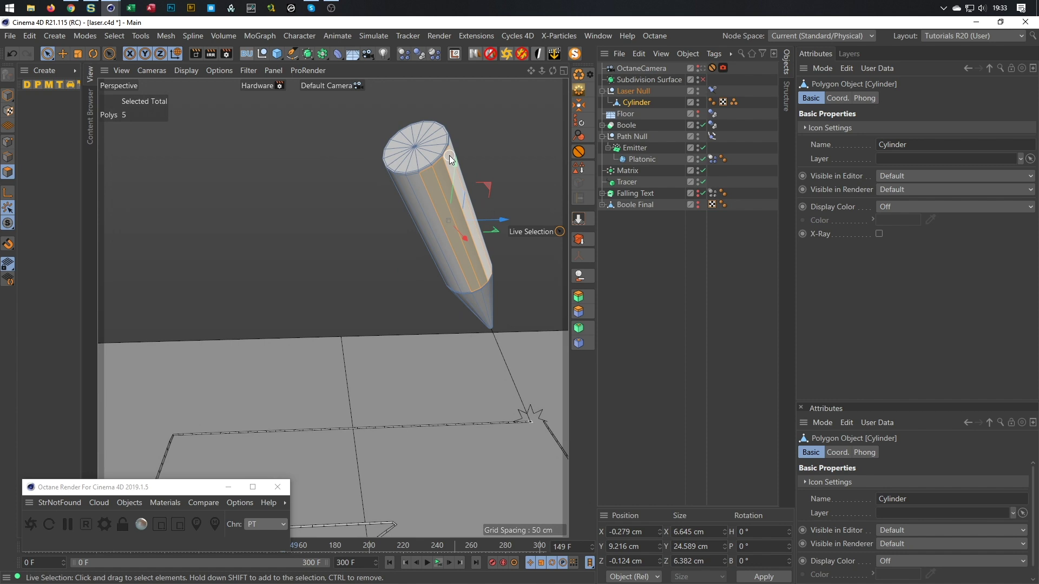
left_click(465, 190, "ctrl")
left_click_drag(465, 189, 408, 167, "alt")
- Select one long side polygon of the laser body and add two more at quarter-turn spacing
left_click(411, 165)
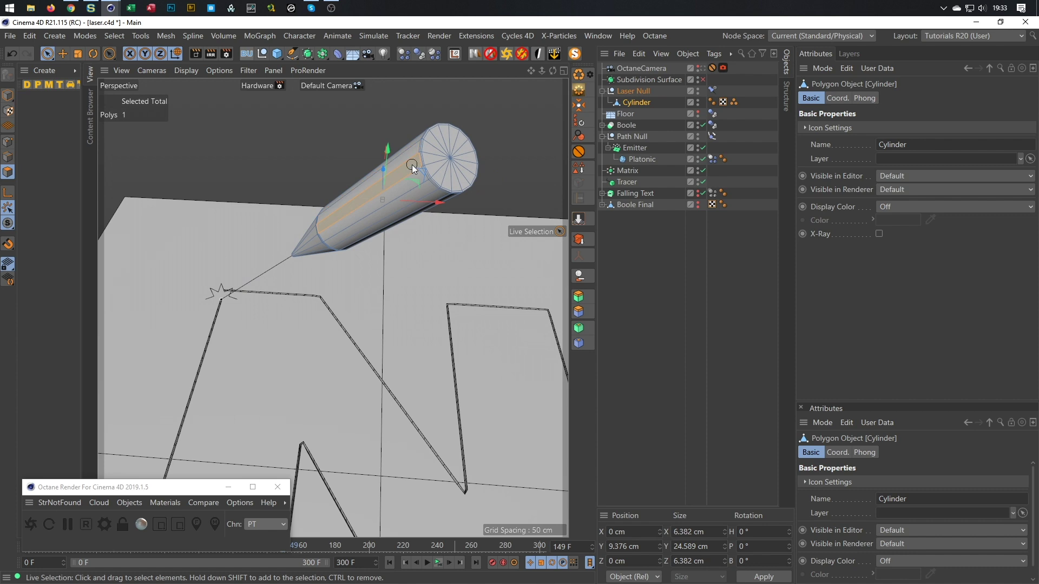
left_click_drag(470, 183, 426, 235, "alt")
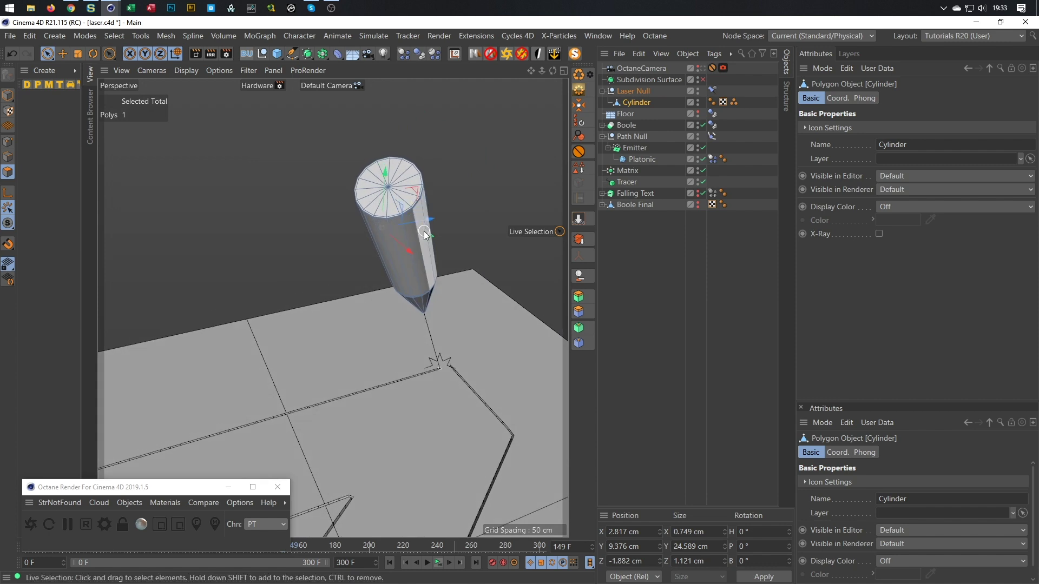
scroll(427, 233, "up", 3)
left_click(415, 229, "shift")
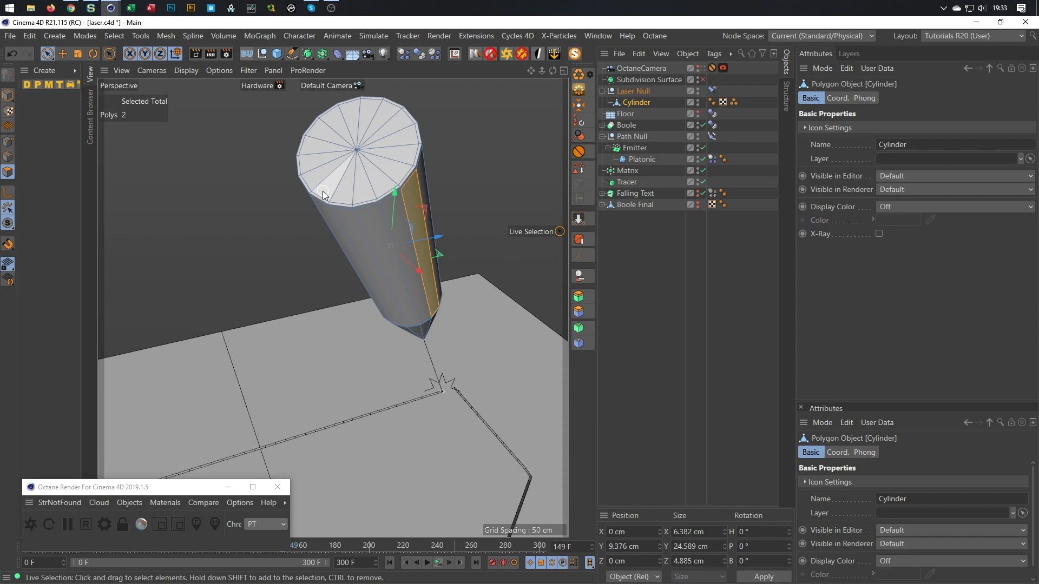
left_click_drag(326, 217, 290, 216, "shift")
left_click(293, 215, "ctrl")
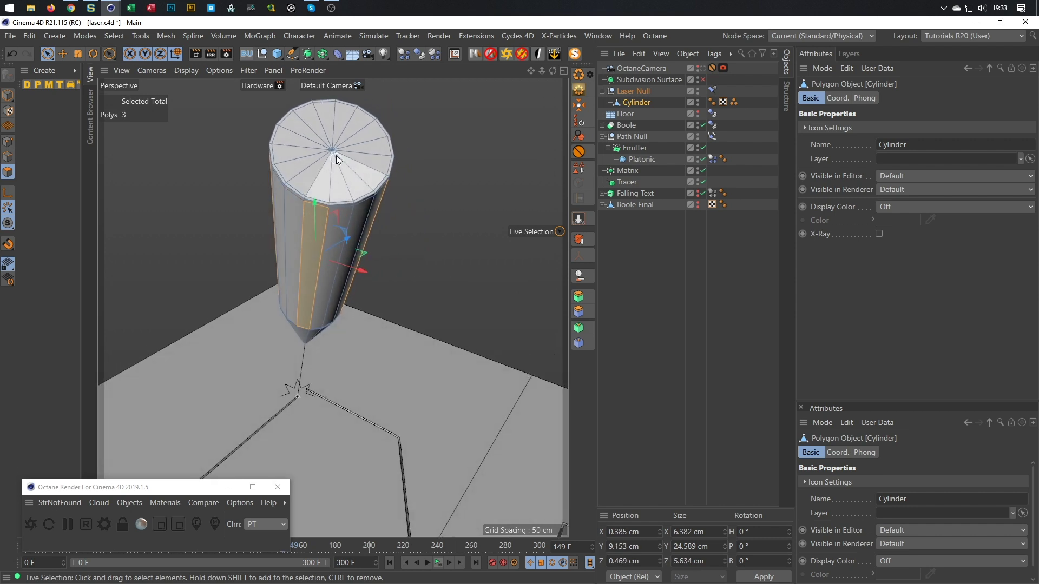
- Add the fourth evenly spaced side polygon and remove the stray end-cap polygon from the selection
left_click(343, 113, "shift")
left_click_drag(343, 113, 508, 85, "alt")
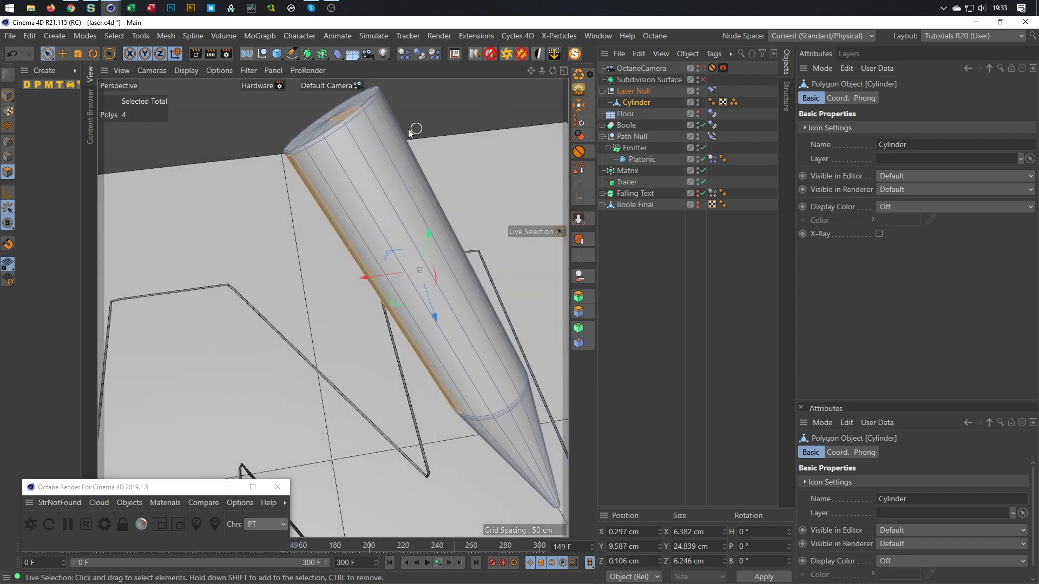
left_click(367, 134, "shift")
left_click_drag(366, 135, 356, 104, "alt")
left_click(348, 109, "ctrl")
- Inset the four selected side polygons by 0.29 cm with Extrude Inner
left_click_drag(371, 213, 168, 358, "alt")
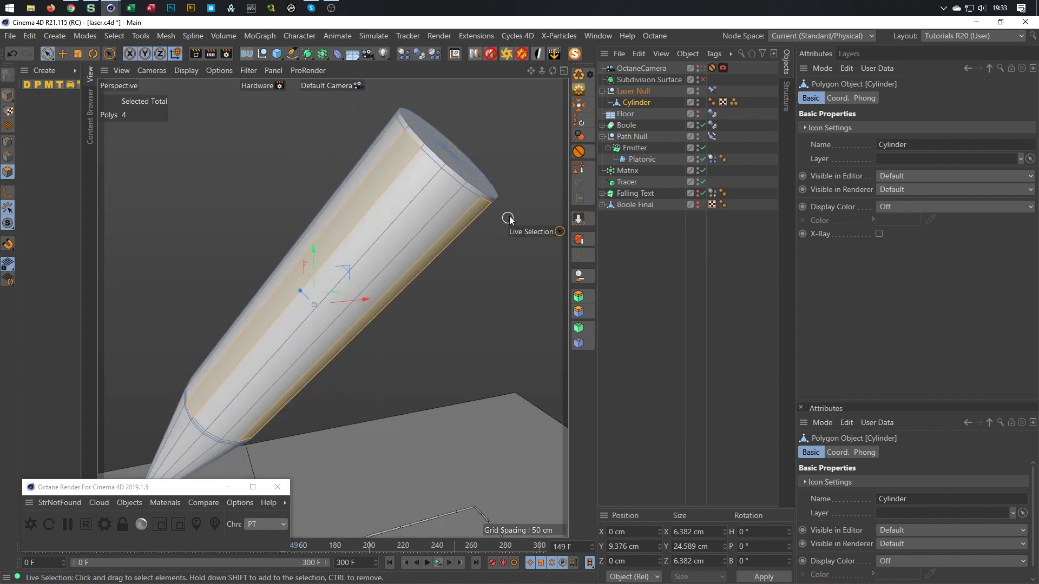
left_click_drag(460, 209, 440, 165, "alt")
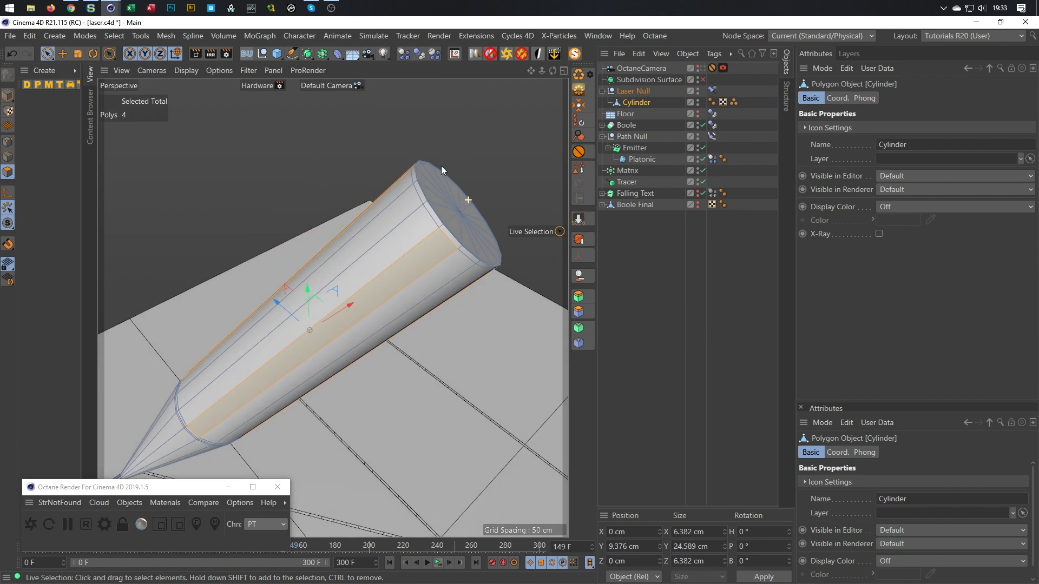
left_click_drag(456, 235, 481, 223, "alt")
key("i")
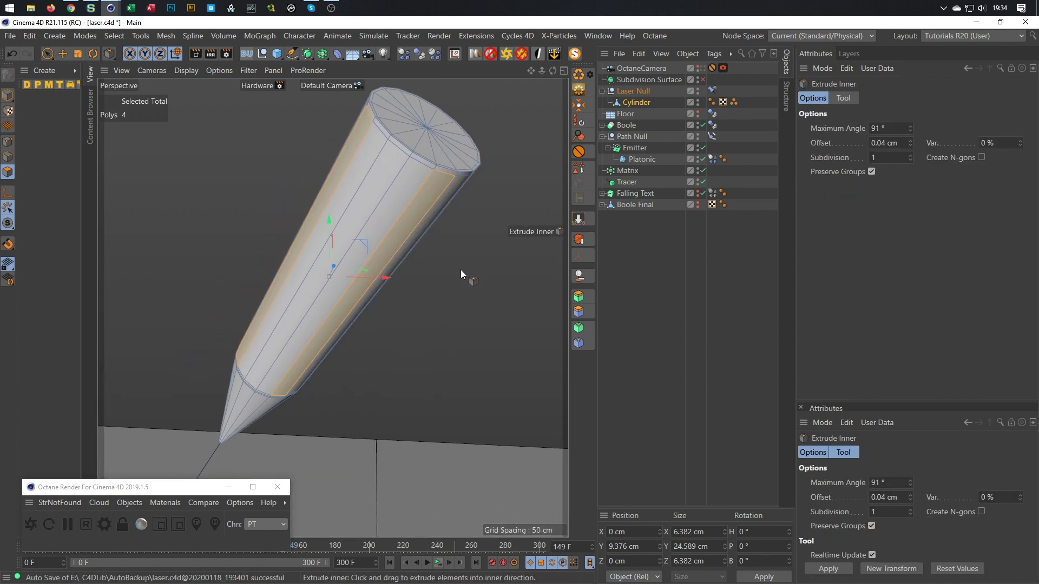
left_click_drag(465, 268, 468, 268)
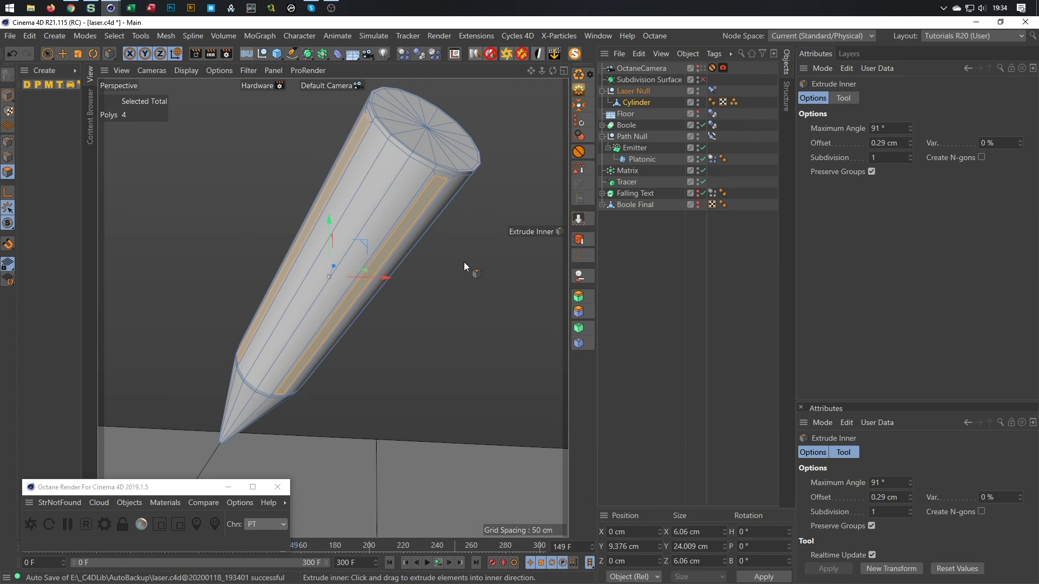
- Scale the inset polygons slightly shorter along the laser's length and extrude them 1.97 cm outward into fins
key("t")
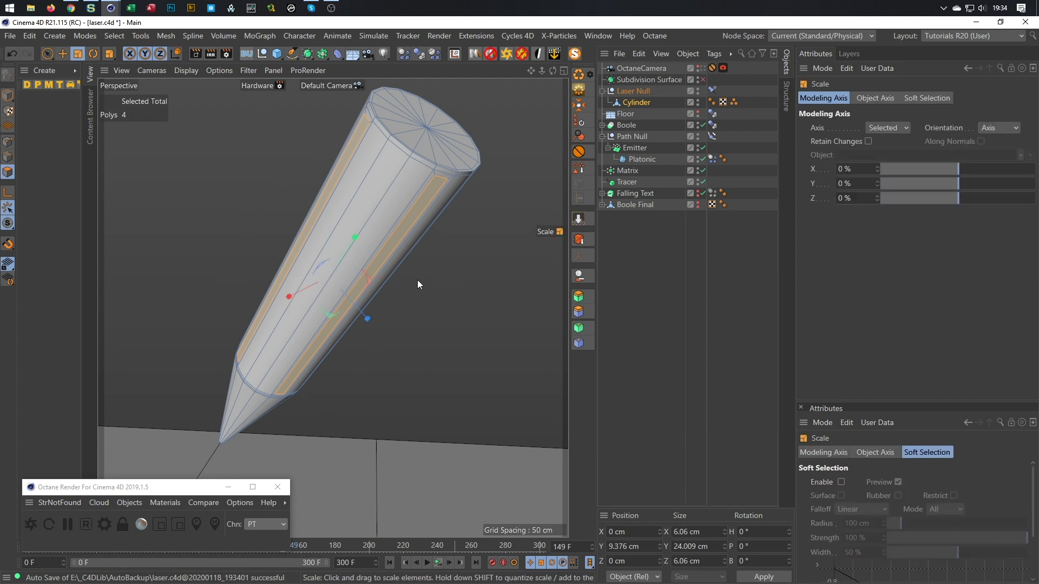
left_click_drag(356, 237, 349, 242)
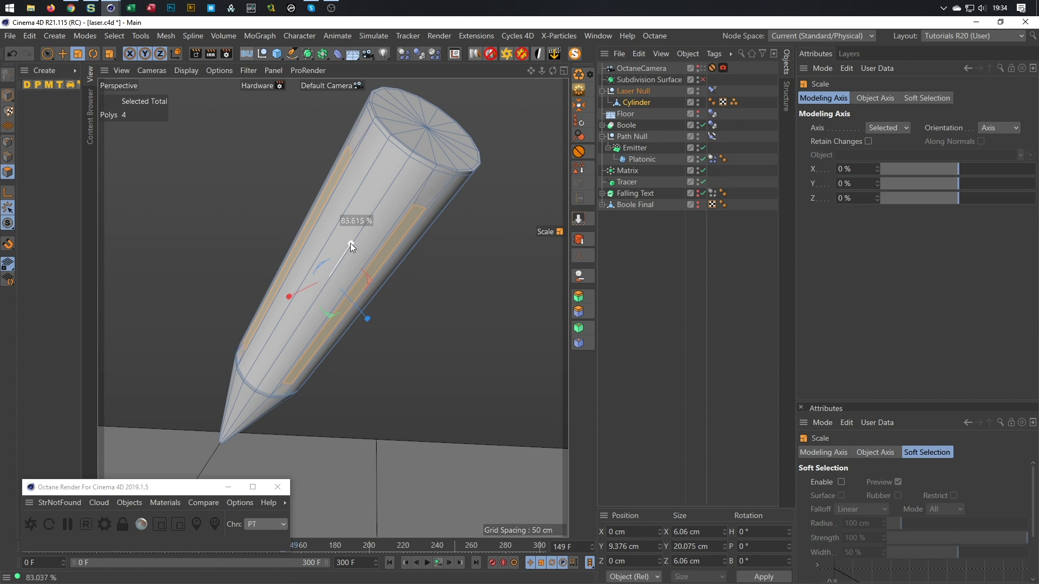
left_click_drag(358, 241, 359, 241)
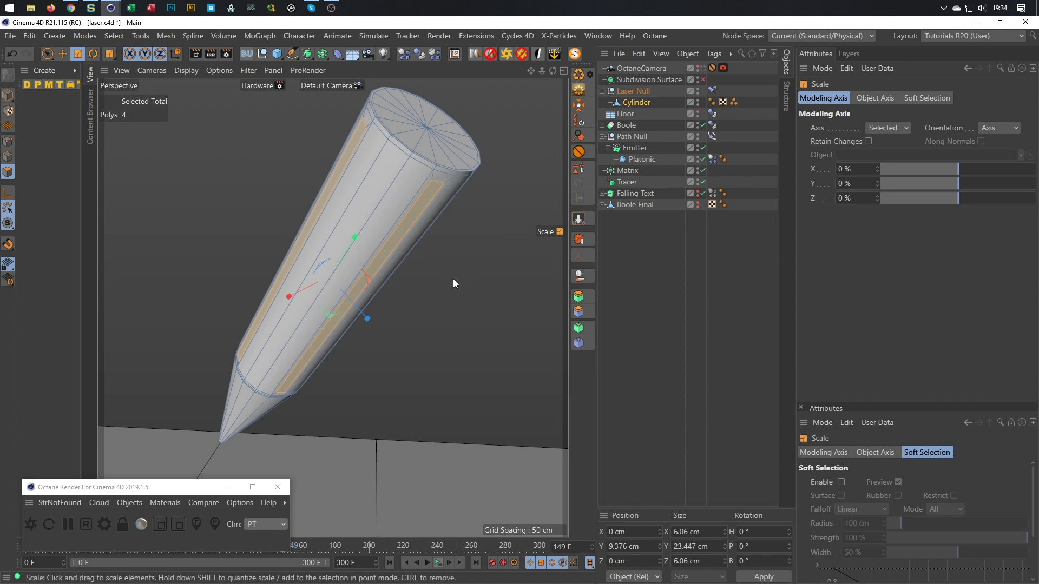
key("d")
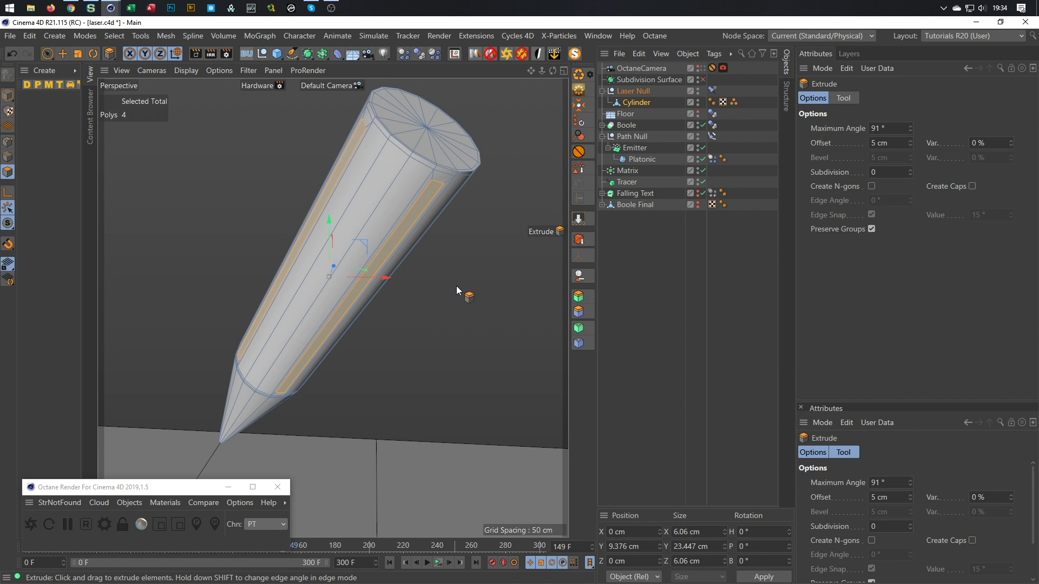
left_click_drag(456, 286, 489, 286)
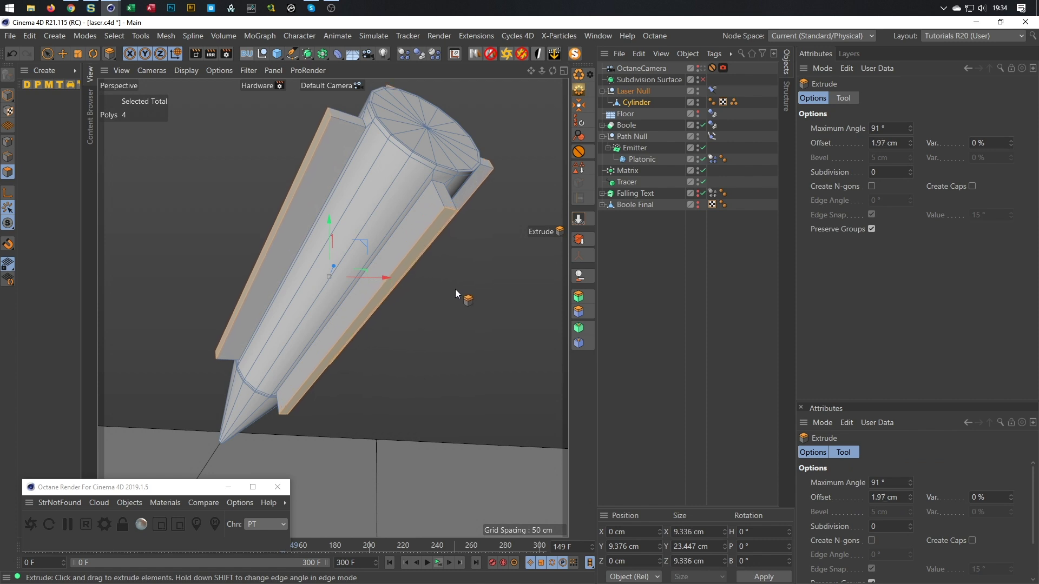
- Select seven of the eight broad side faces on the laser's four fins with Live Selection
key("space")
left_click(312, 185)
left_click(406, 234, "shift")
left_click_drag(405, 222, 356, 190, "alt")
left_click(408, 203, "shift")
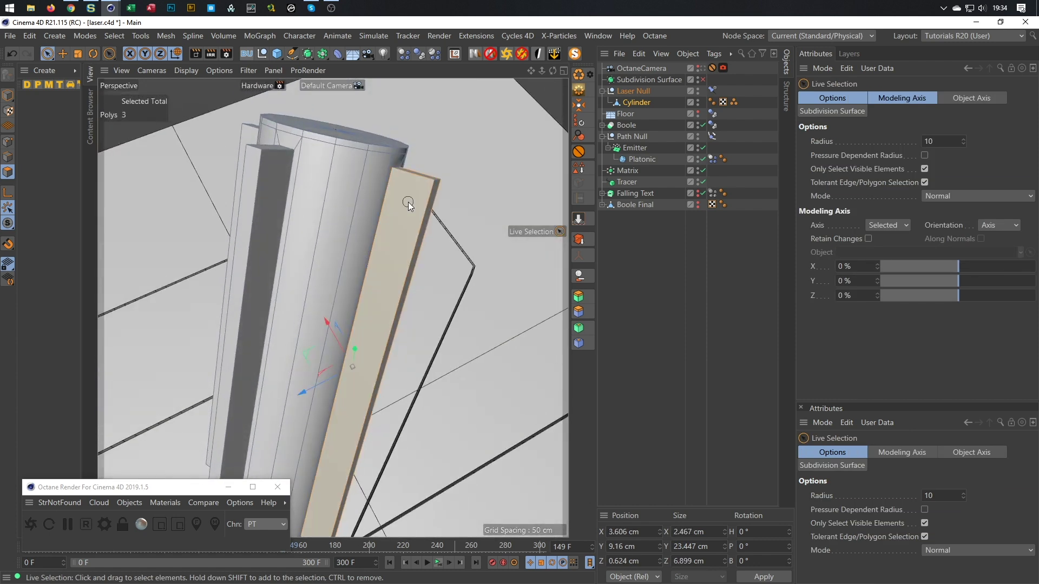
left_click(281, 197, "shift")
left_click_drag(281, 197, 161, 252, "alt")
left_click(300, 218, "shift")
left_click_drag(286, 254, 426, 169, "alt")
left_click(290, 202, "shift")
left_click(331, 210, "shift")
- Add the remaining broad fin side face so both sides of all four fins are selected
scroll(332, 210, "down", 5)
left_click_drag(349, 222, 146, 186, "alt")
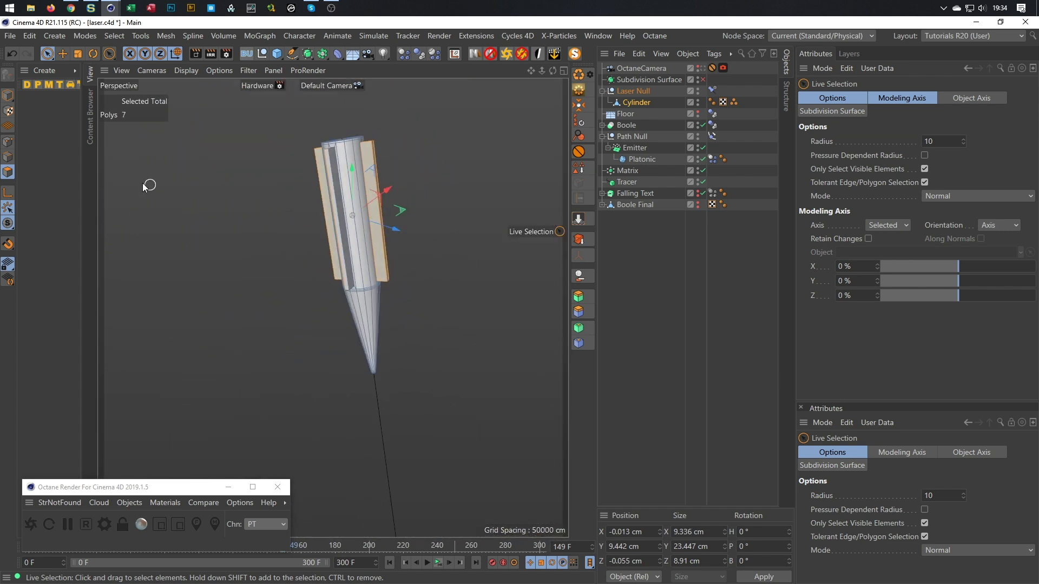
scroll(398, 160, "up", 3)
scroll(317, 162, "up", 3)
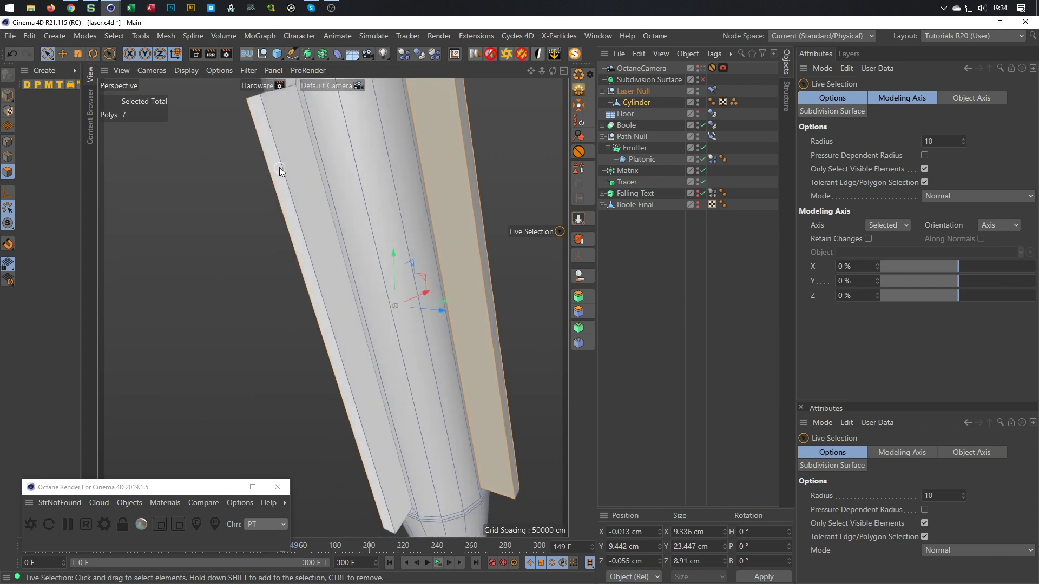
left_click(317, 193, "shift")
scroll(314, 183, "down", 5)
left_click_drag(314, 183, 342, 177, "alt")
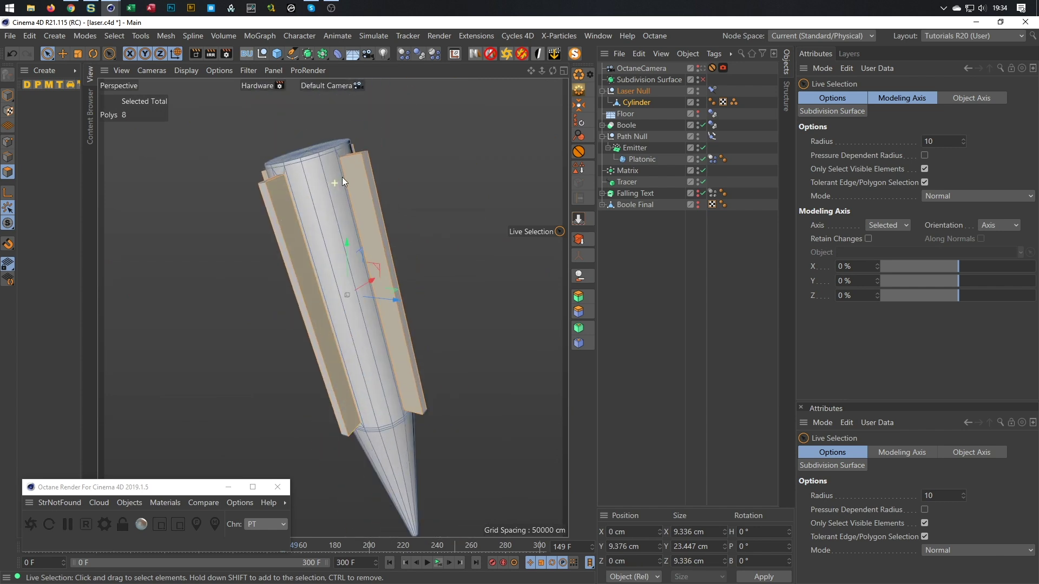
- Inset the eight selected fin side faces by 0.5 cm with Extrude Inner
scroll(424, 171, "up", 5)
key("i")
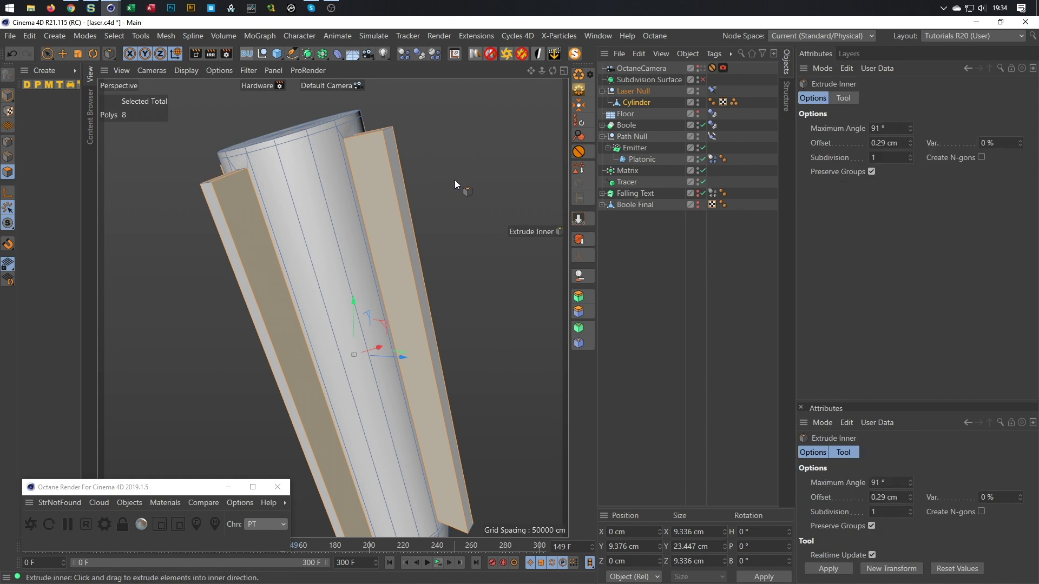
left_click_drag(494, 182, 507, 183)
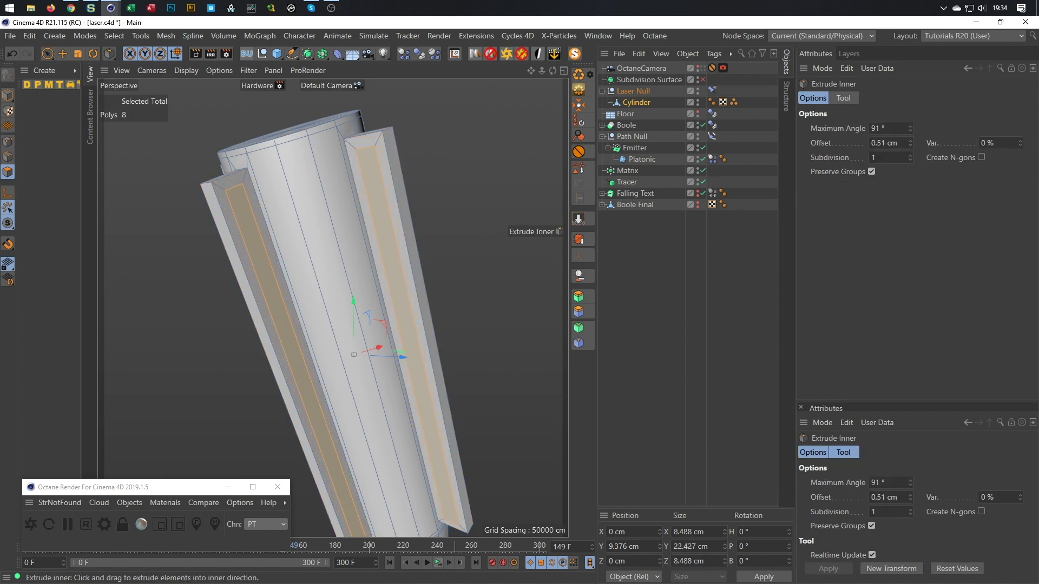
left_click_drag(359, 158, 385, 211, "alt")
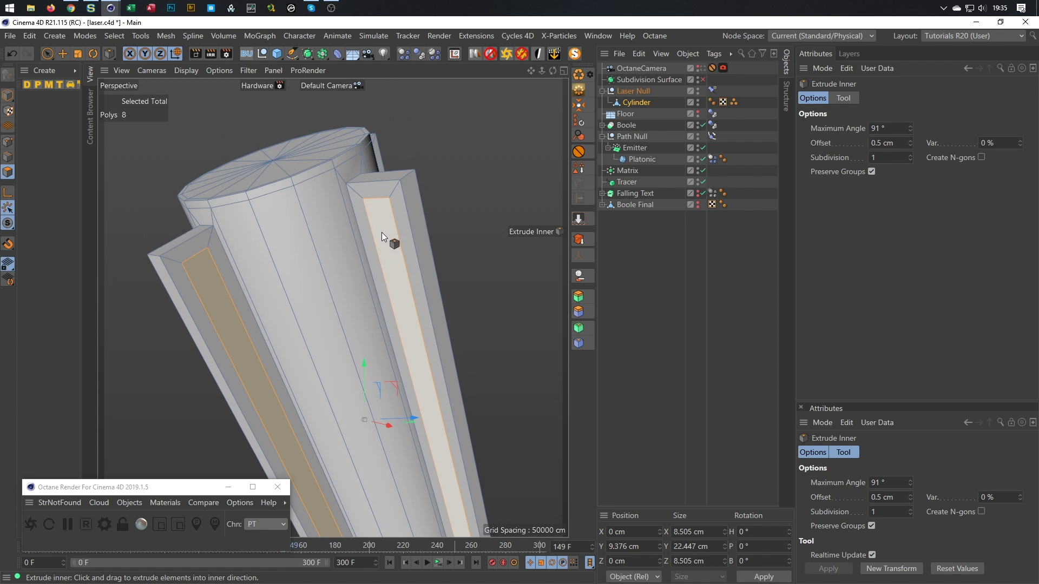
- Activate the Bridge tool for the inset fin faces and enable X-Ray on the Cylinder
key("m")
key("b")
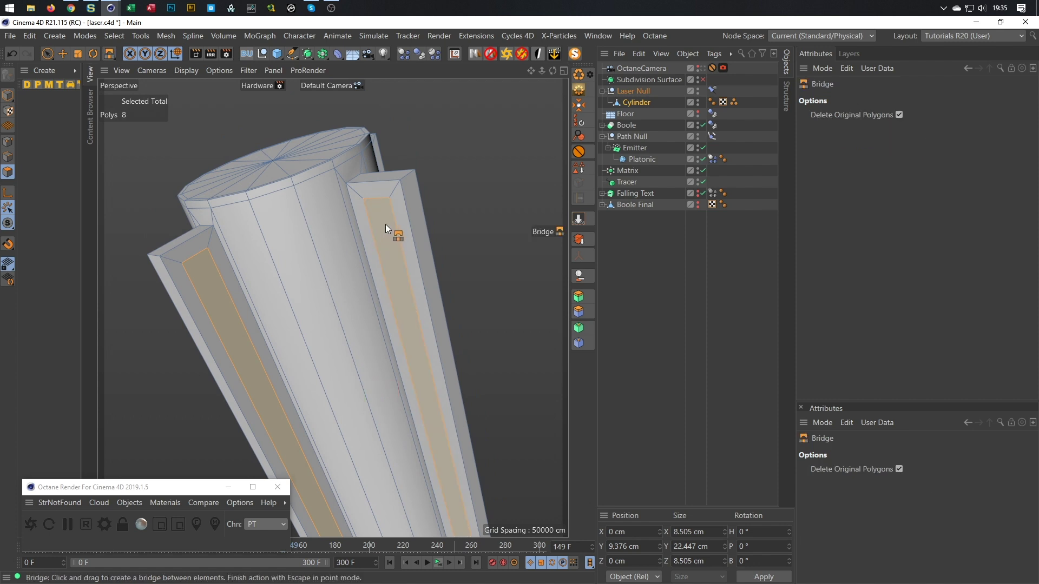
left_click(648, 101)
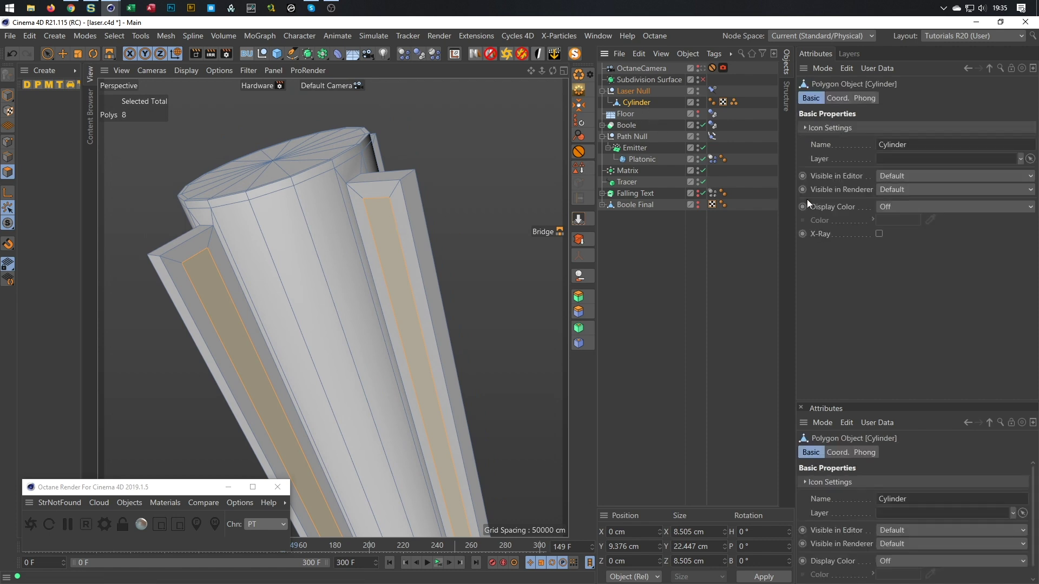
left_click(879, 234)
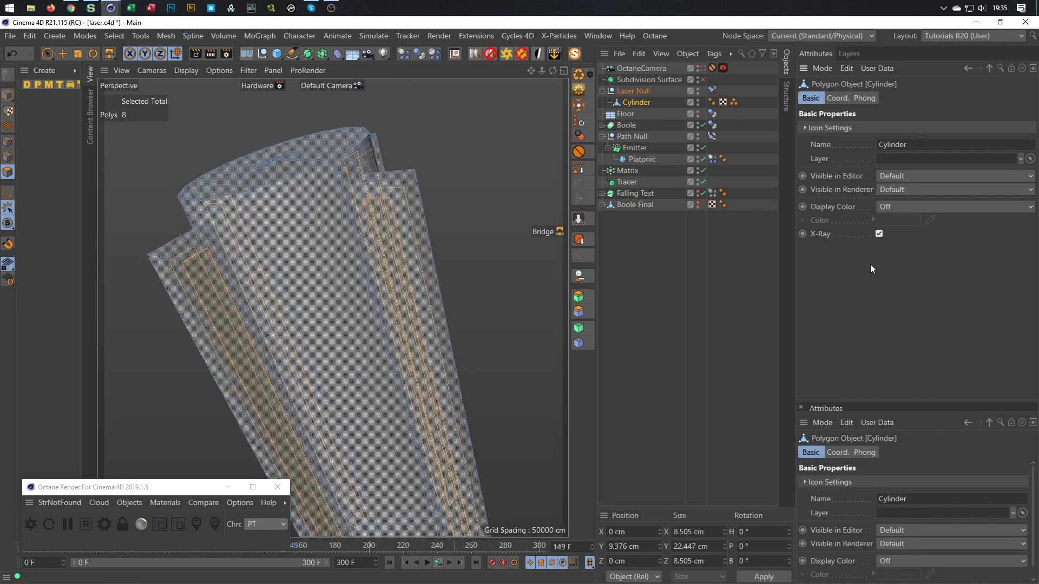
- Bridge the opposing inset side faces on three of the four fins to open slots through them
right_click_drag(387, 215, 397, 216, "alt")
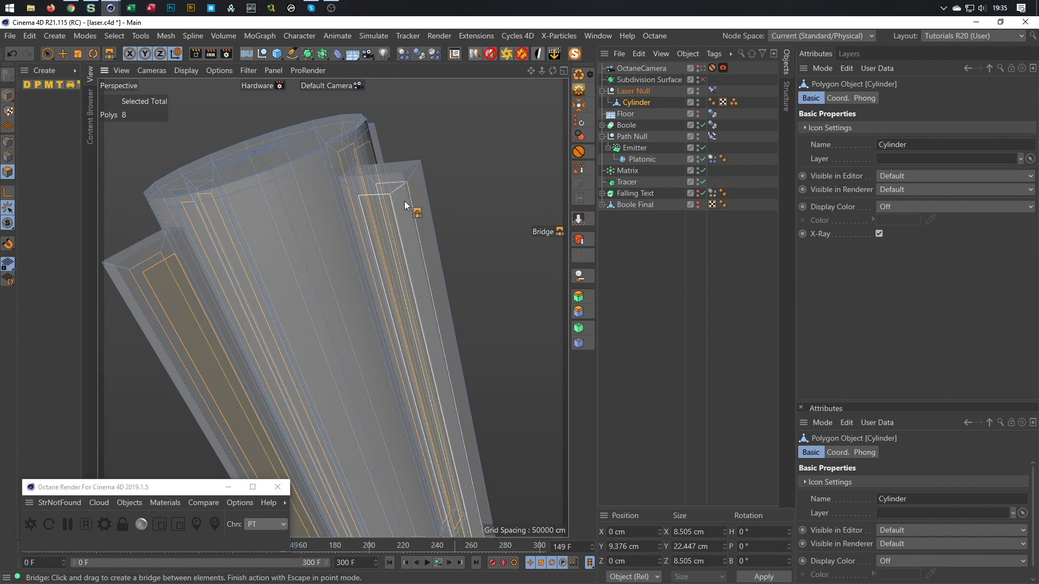
left_click_drag(402, 186, 421, 172)
scroll(413, 187, "up", 2)
scroll(428, 156, "up", 3)
scroll(425, 165, "down", 4)
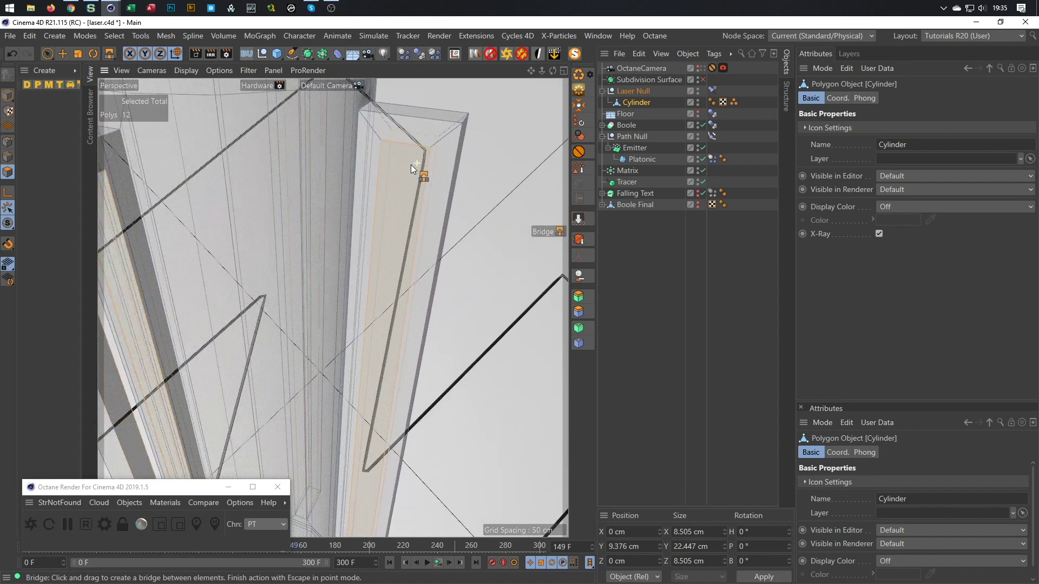
scroll(408, 153, "down", 3)
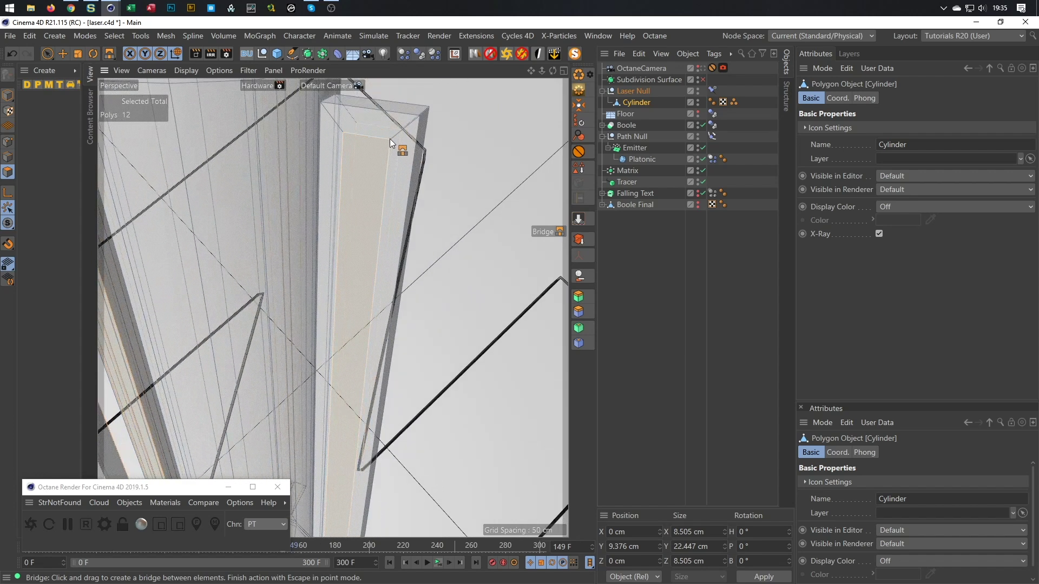
left_click_drag(401, 145, 371, 214)
- Bridge the opposing inset faces of the remaining fin to open its slot
left_click_drag(216, 245, 258, 245, "alt")
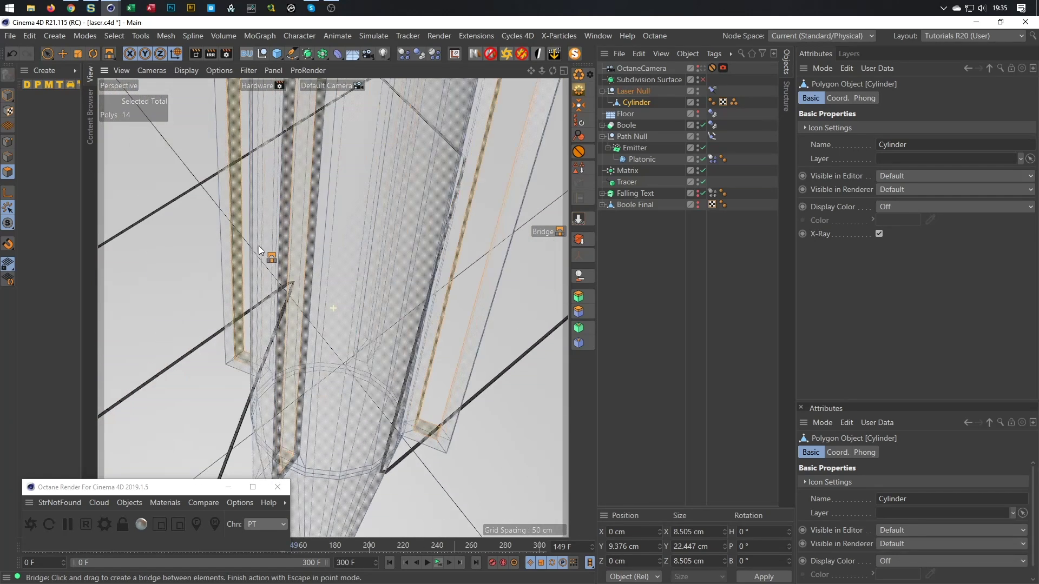
left_click_drag(326, 246, 482, 207, "alt")
right_click_drag(473, 225, 403, 225, "alt")
left_click_drag(498, 202, 326, 263, "alt")
scroll(480, 209, "up", 10)
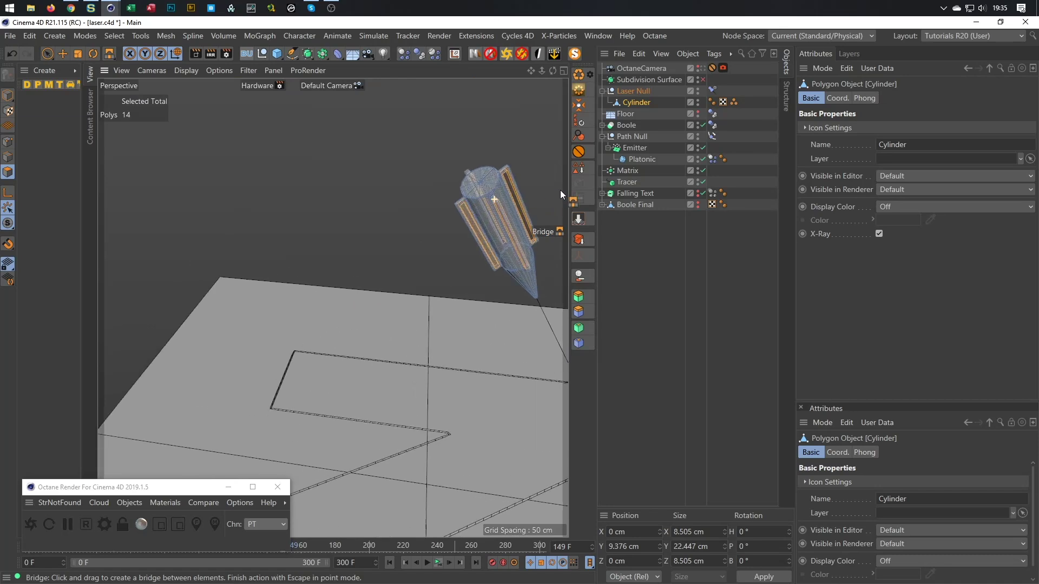
scroll(481, 208, "up", 3)
left_click_drag(475, 214, 287, 252, "alt")
scroll(287, 253, "up", 8)
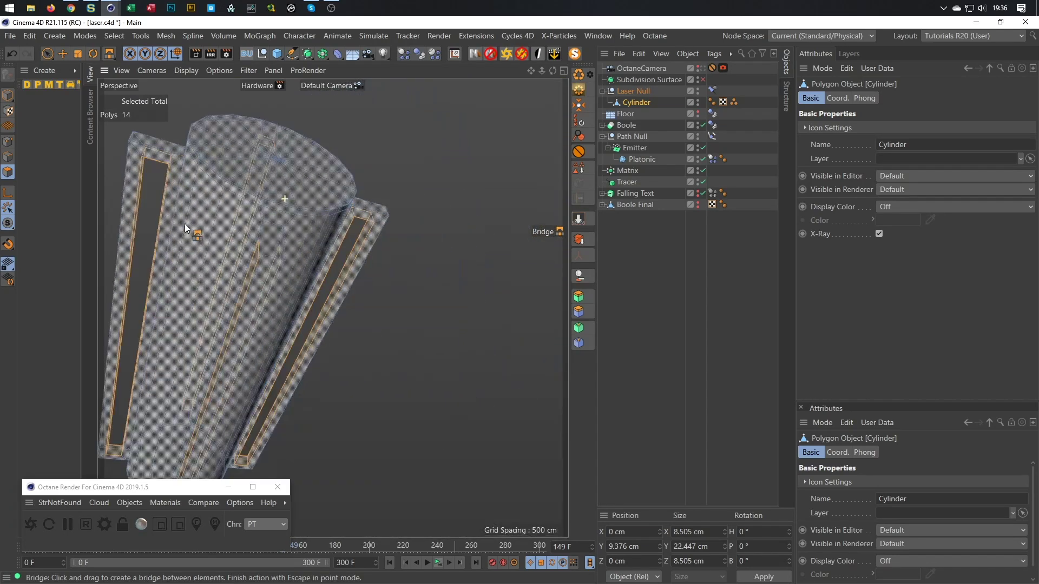
left_click_drag(275, 258, 284, 214, "alt")
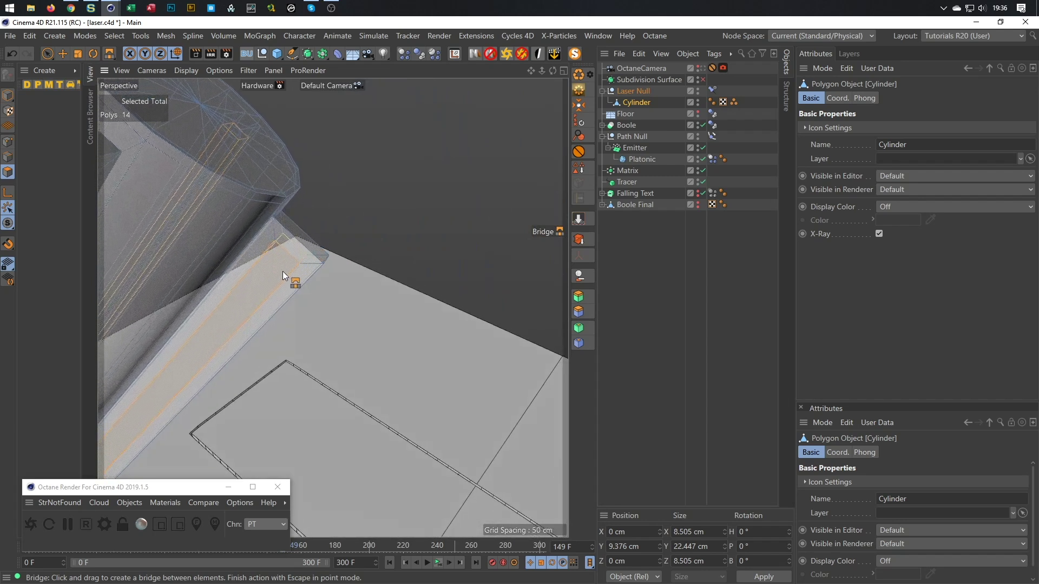
left_click_drag(309, 260, 672, 323)
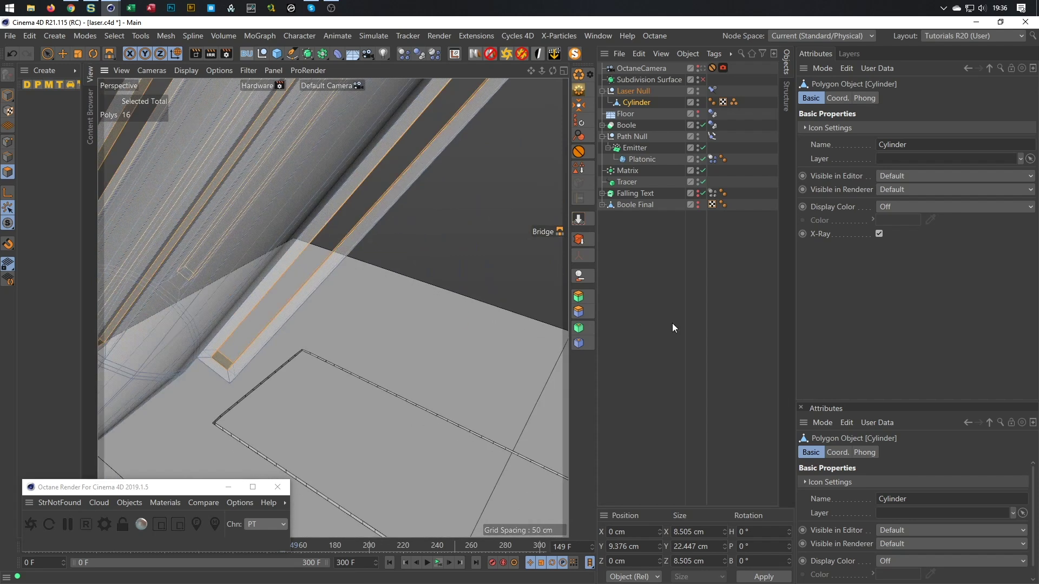
- Disable X-Ray on the Cylinder and switch back to Model mode
left_click(879, 234)
mouse_move(304, 174)
left_mouse_down("alt")
mouse_move(177, 199)
mouse_move(271, 324)
mouse_move(293, 275)
mouse_move(199, 258)
mouse_move(125, 262)
mouse_move(252, 260)
mouse_move(238, 249)
left_mouse_up("alt")
left_click(7, 95)
left_click_drag(310, 199, 363, 189, "alt")
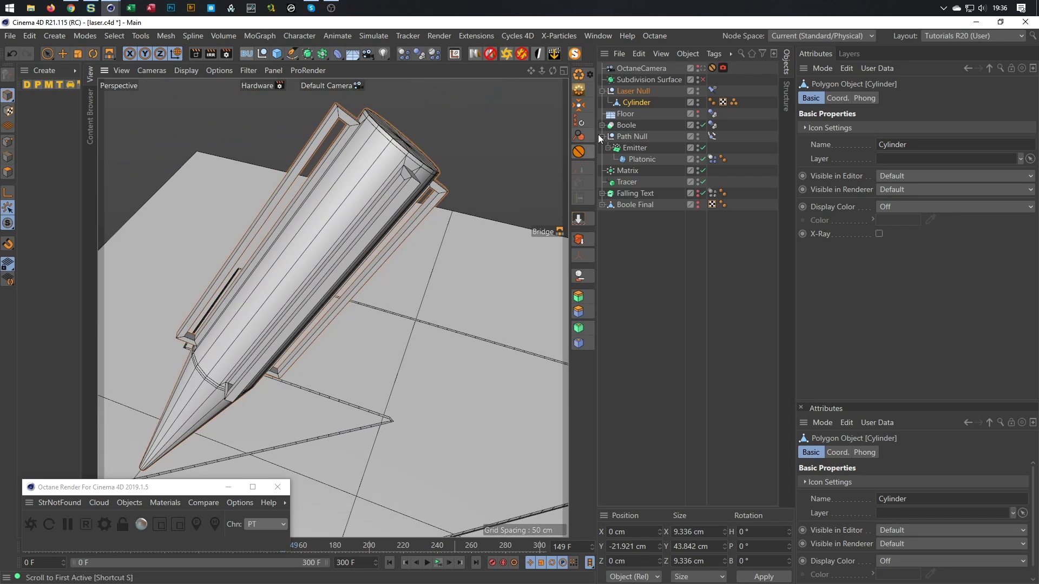
- Make Laser Null a child of the Subdivision Surface and enable the smoothing
left_click(629, 90)
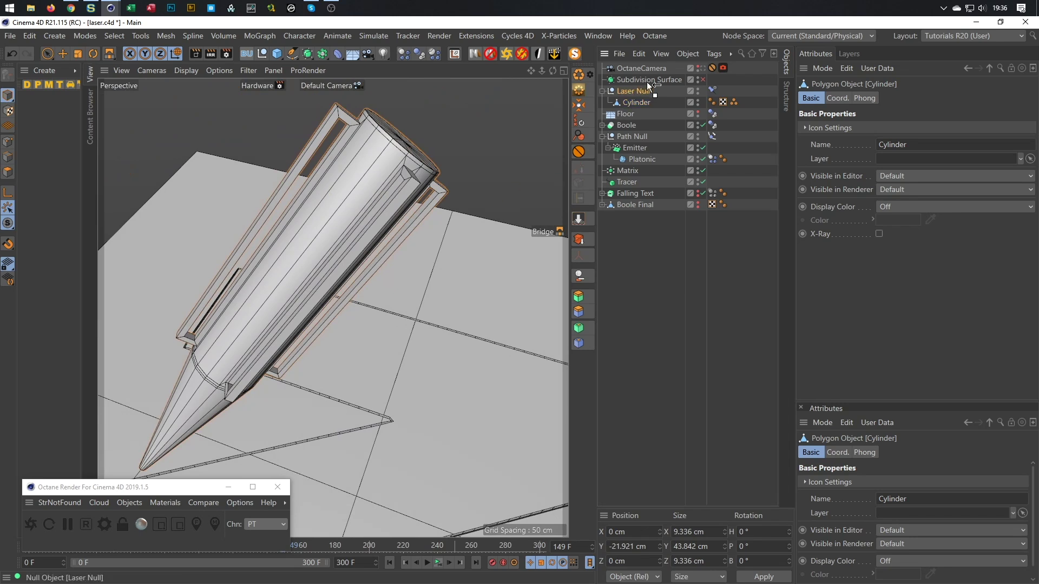
left_click_drag(648, 79, 647, 80)
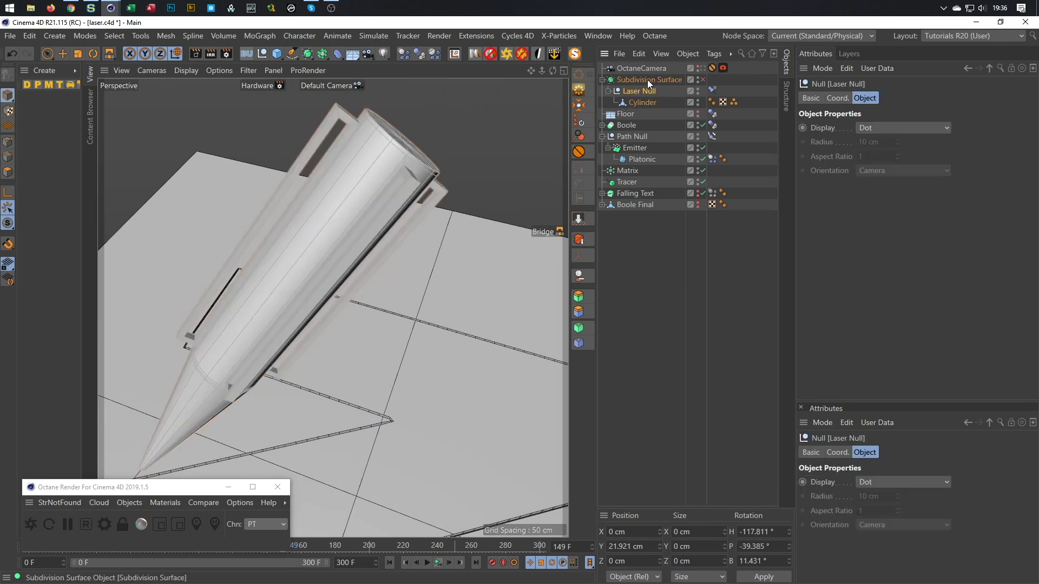
left_click(702, 79)
left_click_drag(382, 188, 375, 148, "alt")
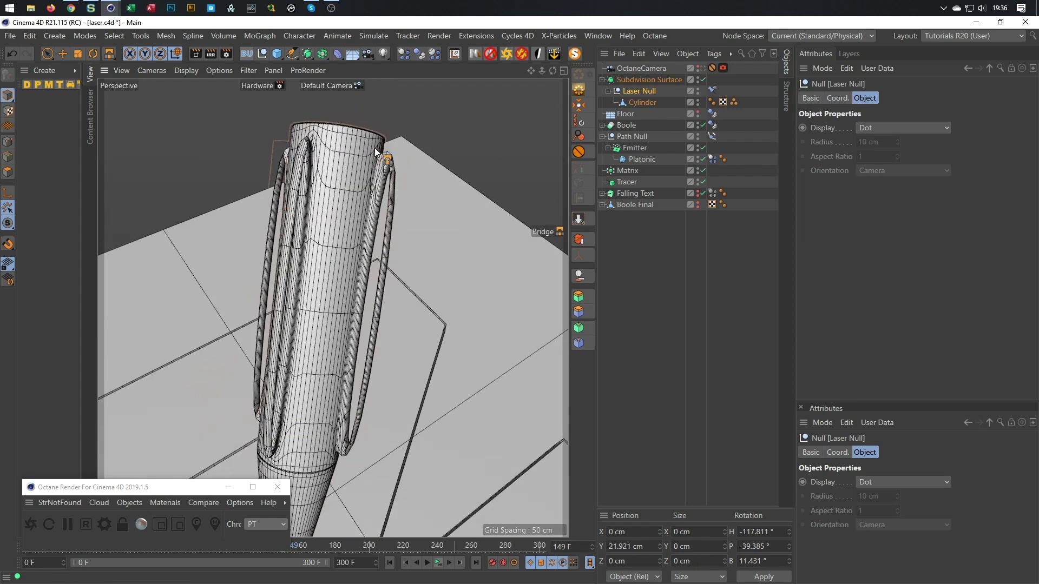
scroll(375, 148, "up", 5)
scroll(427, 131, "down", 8)
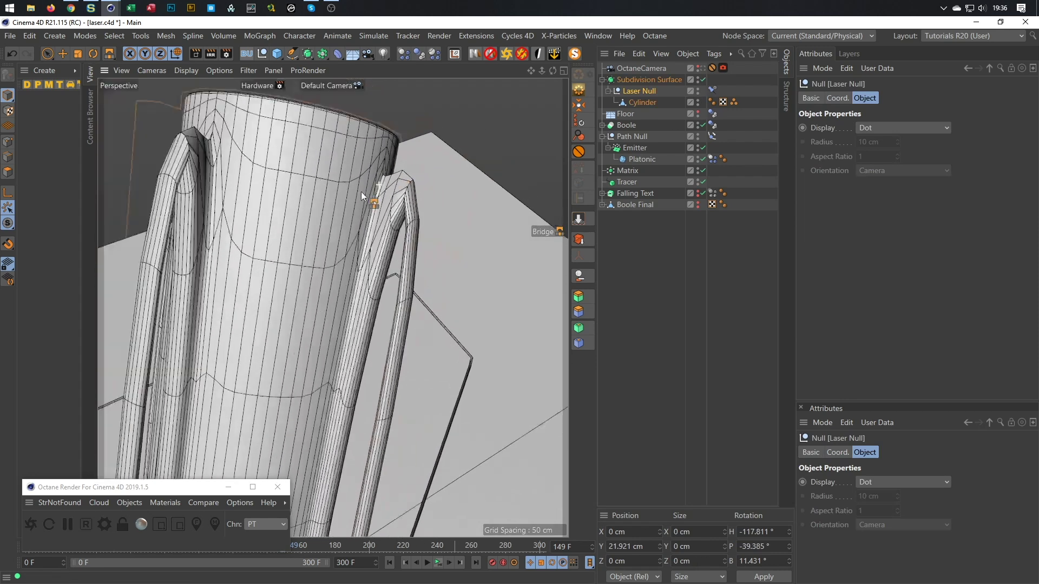
- Disable the Subdivision Surface and loop-cut the Cylinder's body near its blunt end at about 13% offset
left_click(704, 79)
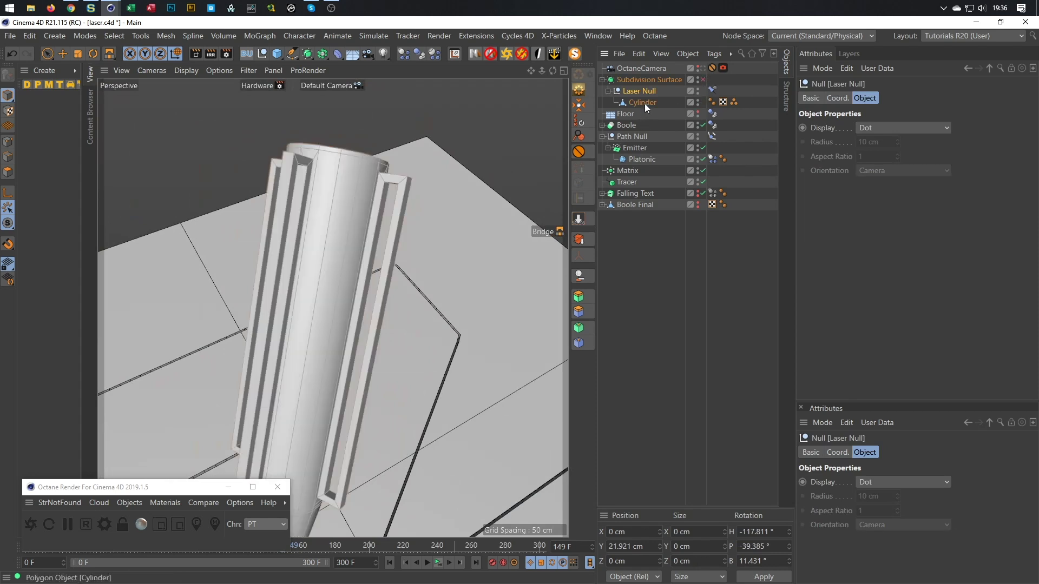
double_click(644, 103)
key("Return")
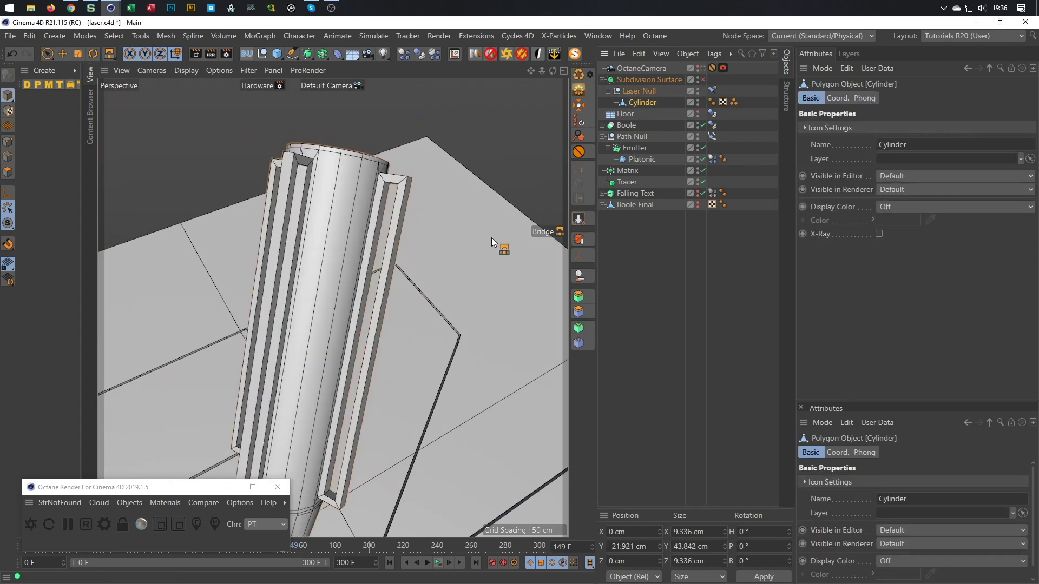
left_click_drag(336, 228, 339, 219, "alt")
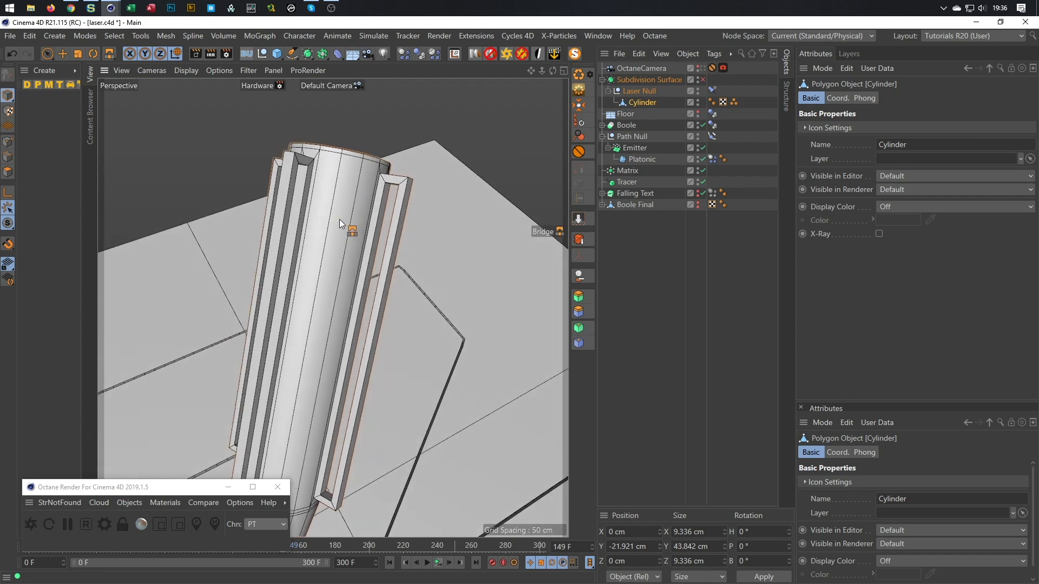
left_click(8, 157)
key("k")
key("l")
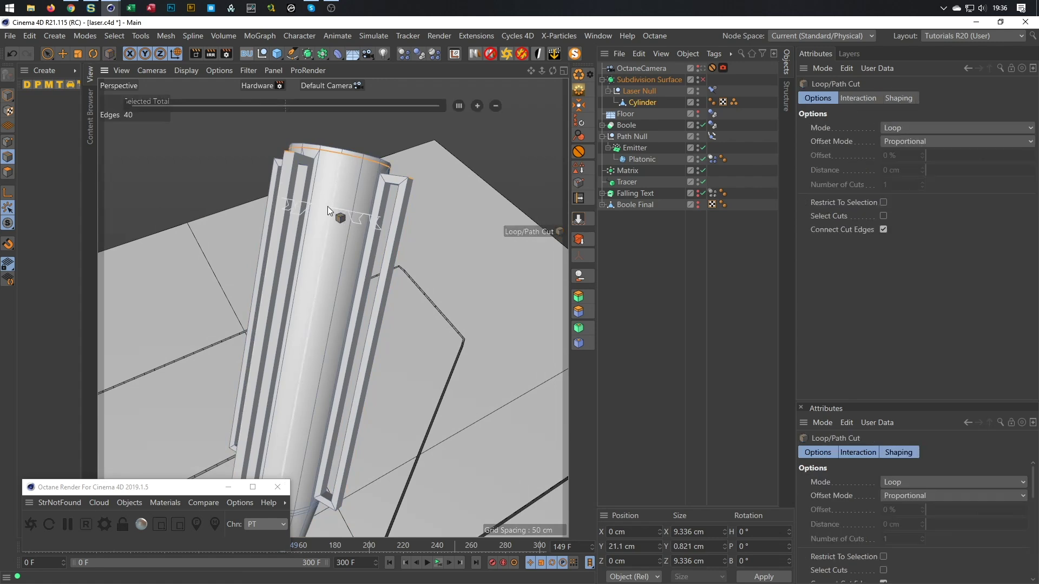
middle_click(329, 233)
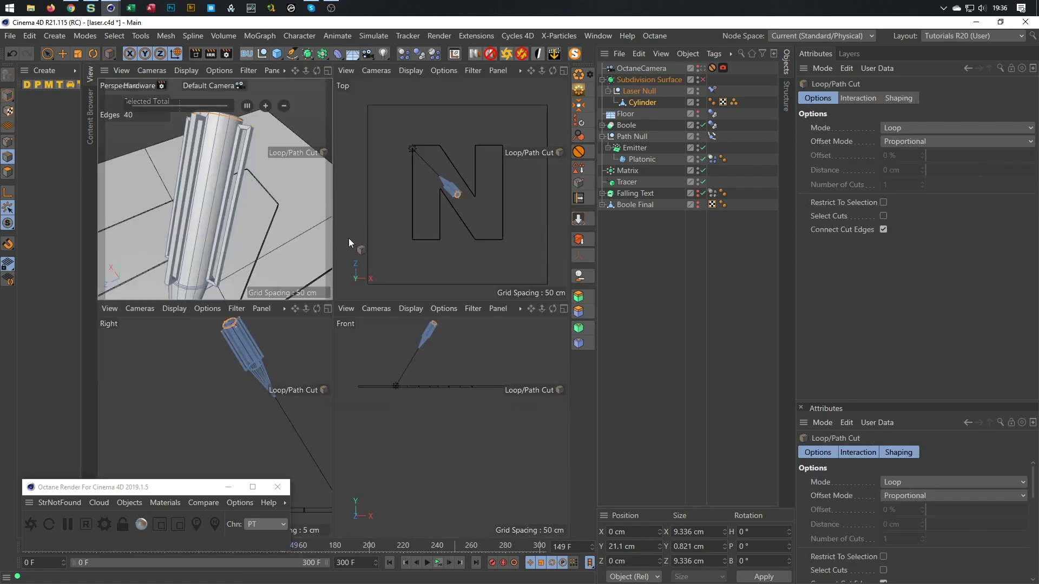
middle_click(199, 203)
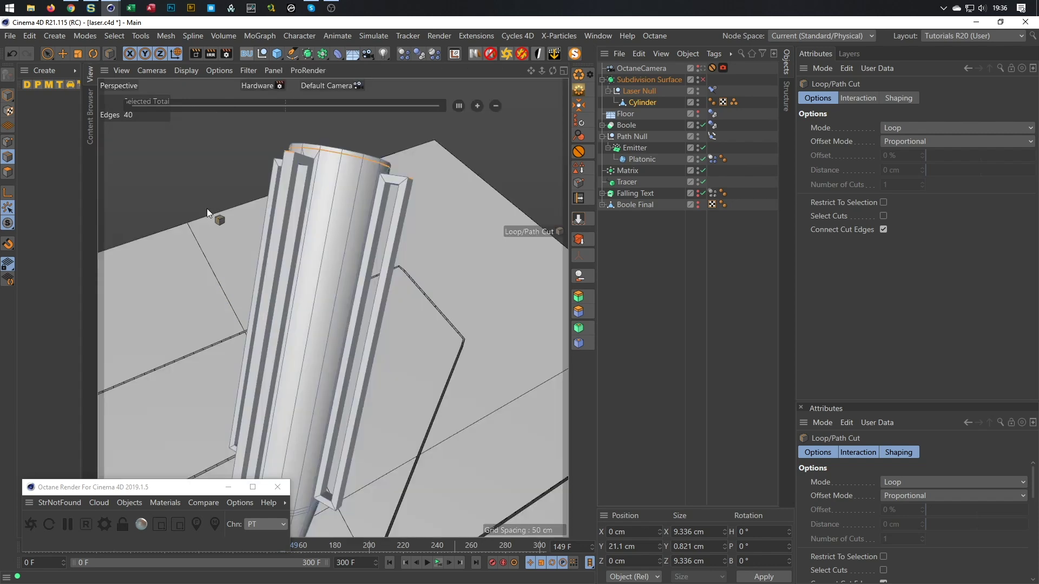
left_click(330, 206)
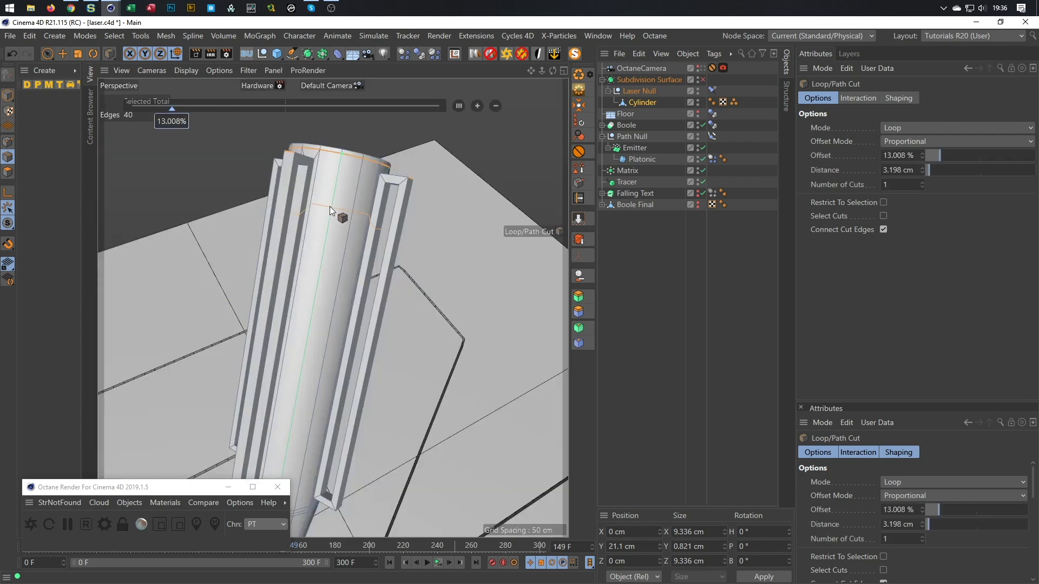
- Add a second loop cut around the laser's body near the cone end at about 89.7% offset
mouse_move(293, 261)
left_mouse_down("alt")
mouse_move(310, 212)
mouse_move(294, 230)
mouse_move(300, 280)
mouse_move(306, 248)
left_mouse_up("alt")
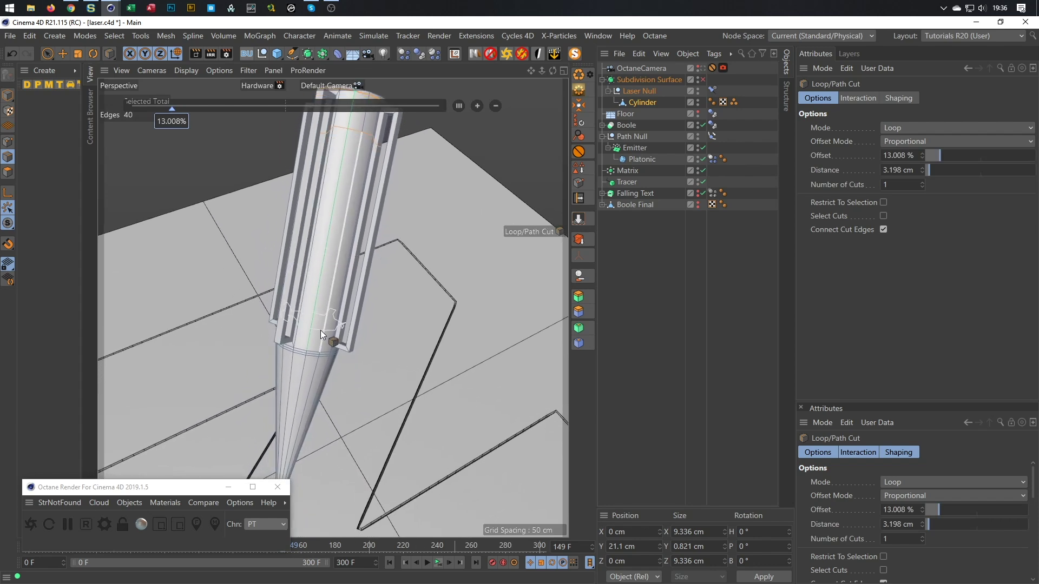
left_click(317, 330)
left_click_drag(316, 330, 329, 241, "alt")
scroll(329, 241, "up", 3)
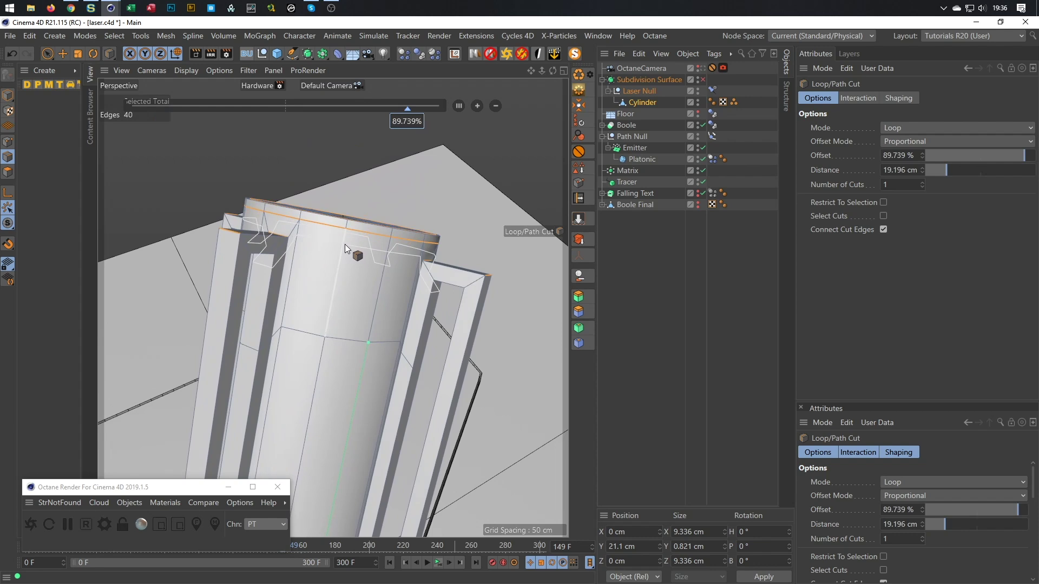
key("k")
key("j")
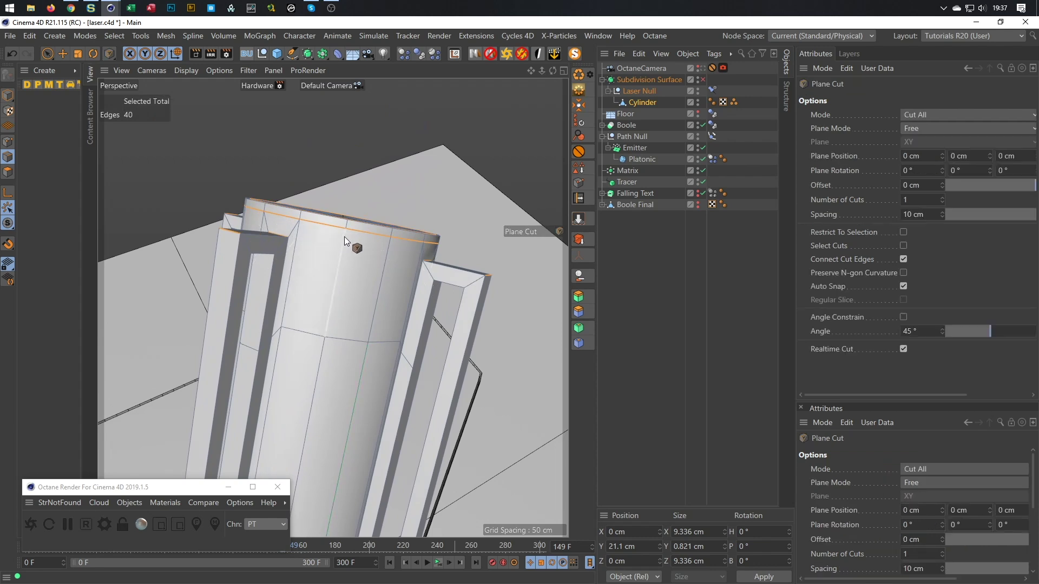
scroll(333, 248, "down", 5)
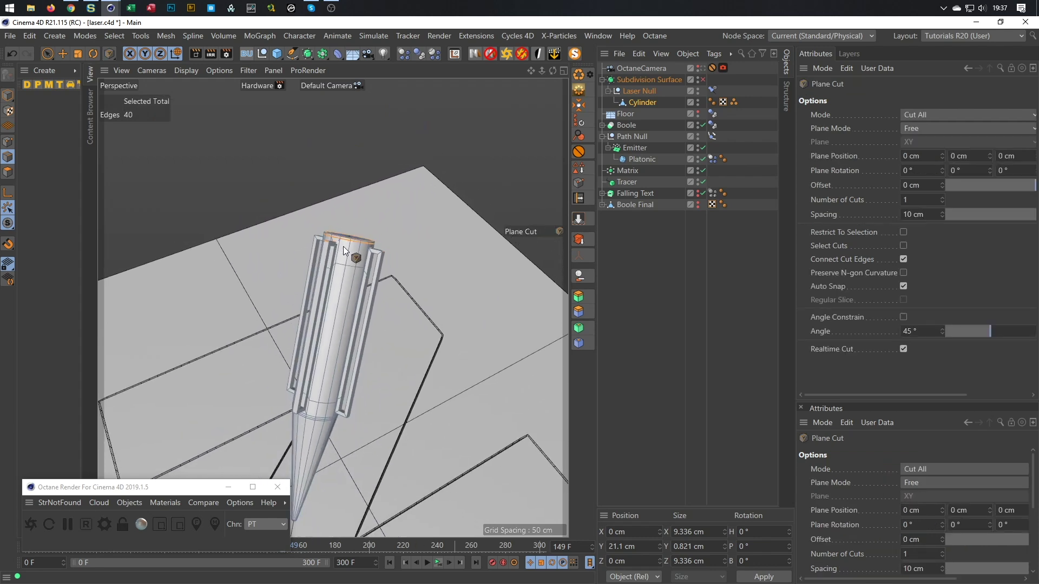
scroll(343, 246, "up", 3)
scroll(352, 247, "up", 4)
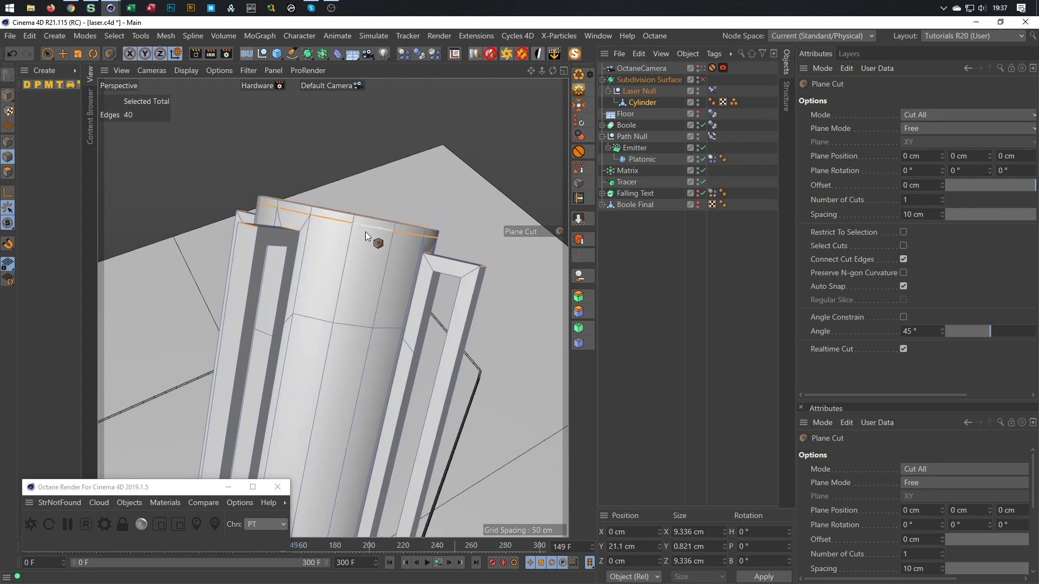
- Return to Model mode and re-enable the Subdivision Surface to inspect the smoothed laser and its fins
mouse_move(307, 230)
left_mouse_down("alt")
mouse_move(349, 226)
mouse_move(319, 239)
left_mouse_up("alt")
left_click(8, 96)
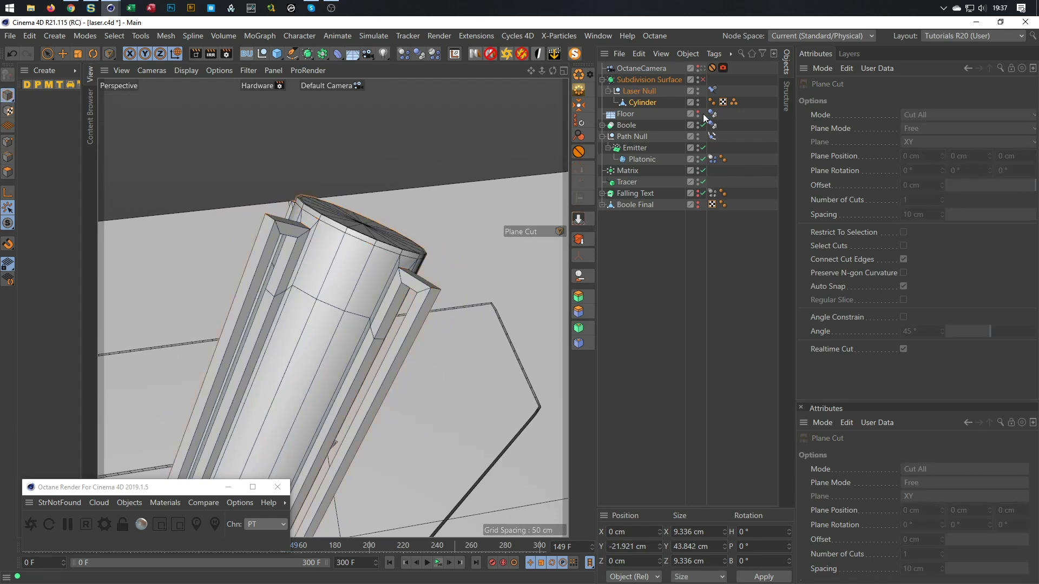
left_click(702, 80)
left_click_drag(382, 286, 380, 206, "alt")
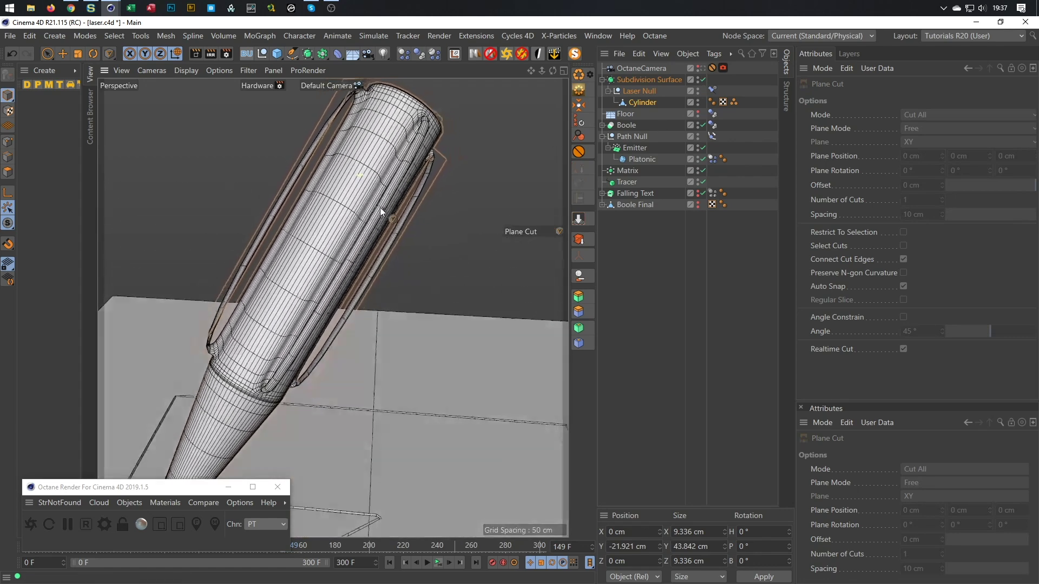
scroll(233, 341, "up", 6)
left_click_drag(230, 341, 260, 336, "alt")
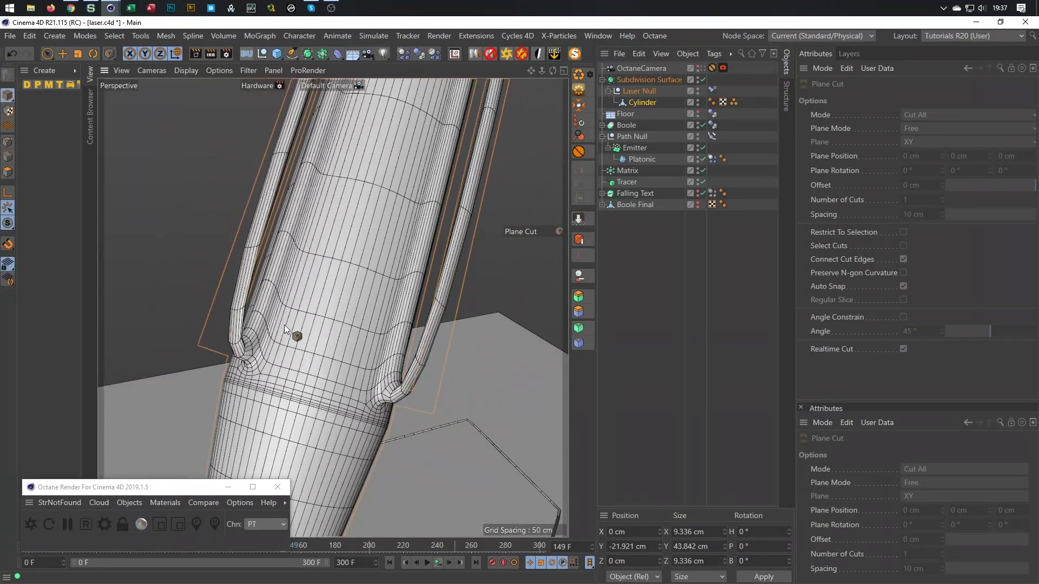
- Try to slide the edge loop halfway along the smoothed Cylinder body towards its blunt end
left_click(644, 104)
left_click(7, 157)
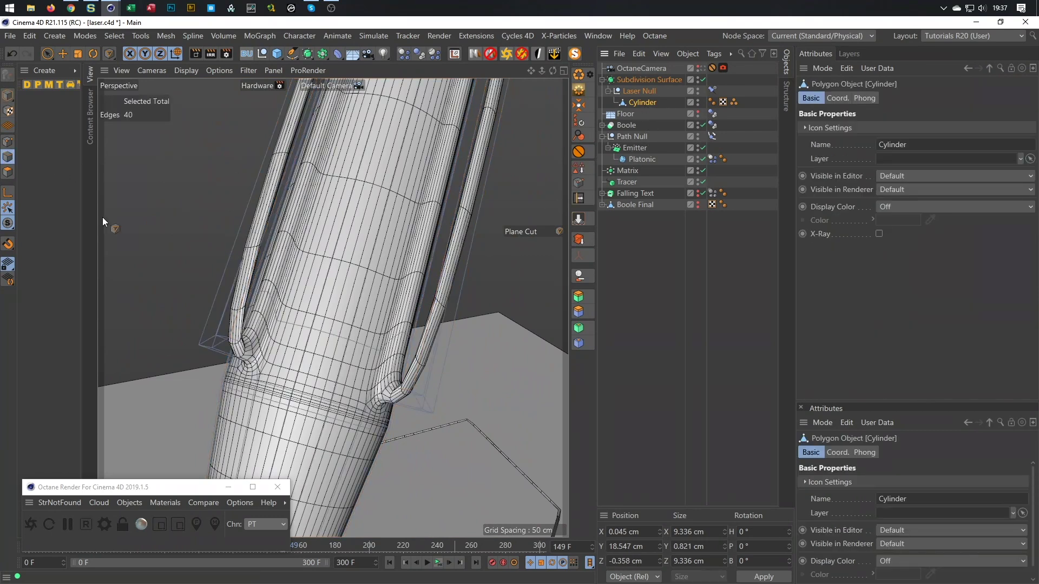
key("u")
key("l")
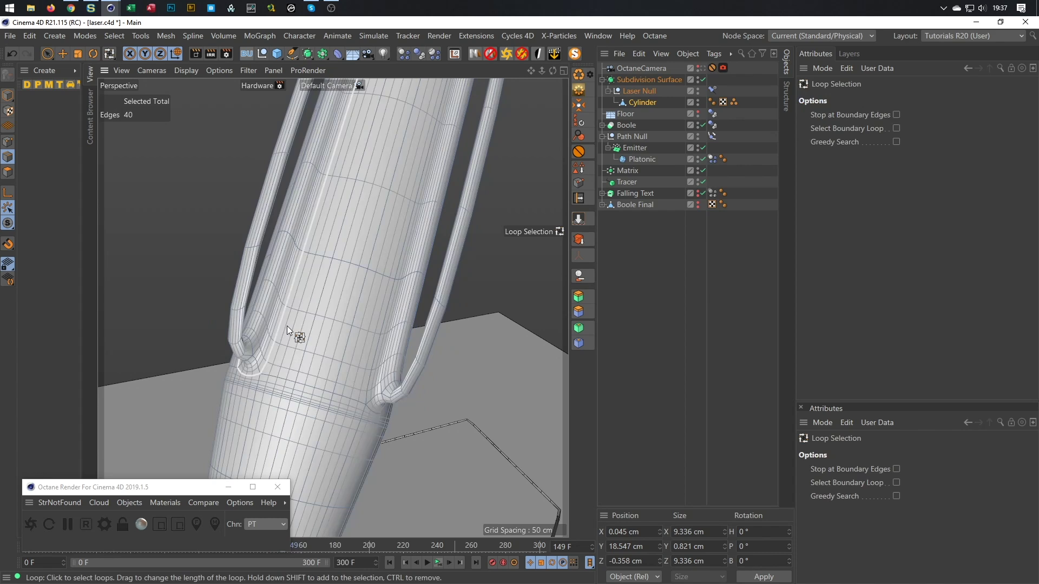
left_click(350, 261)
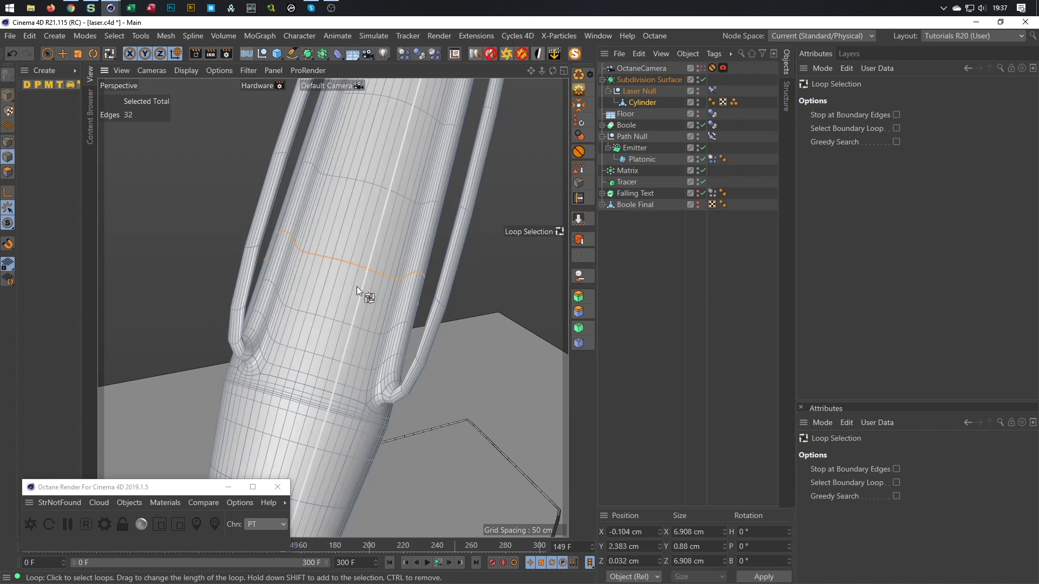
key("e")
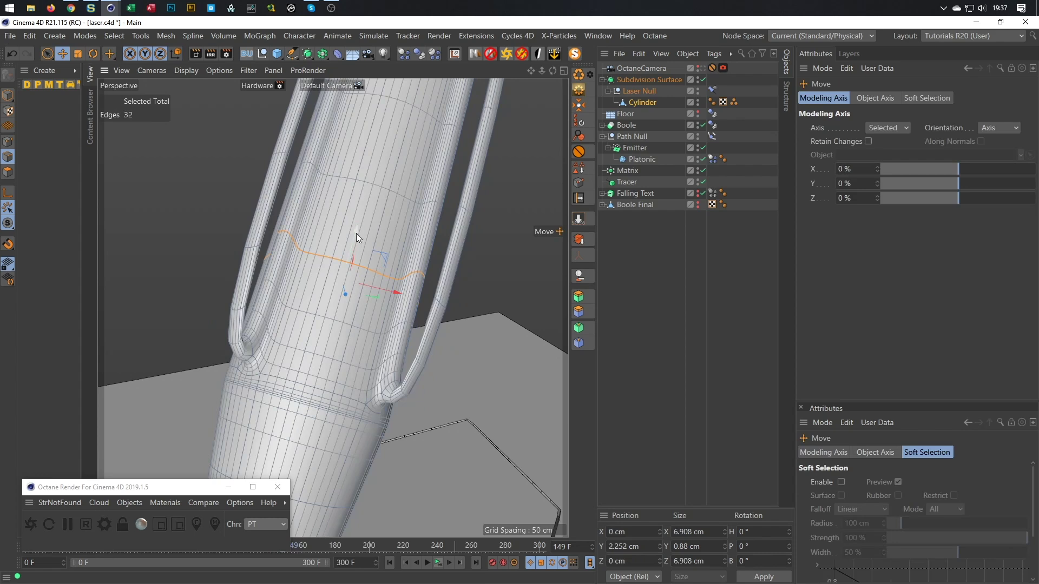
left_click_drag(356, 231, 375, 219)
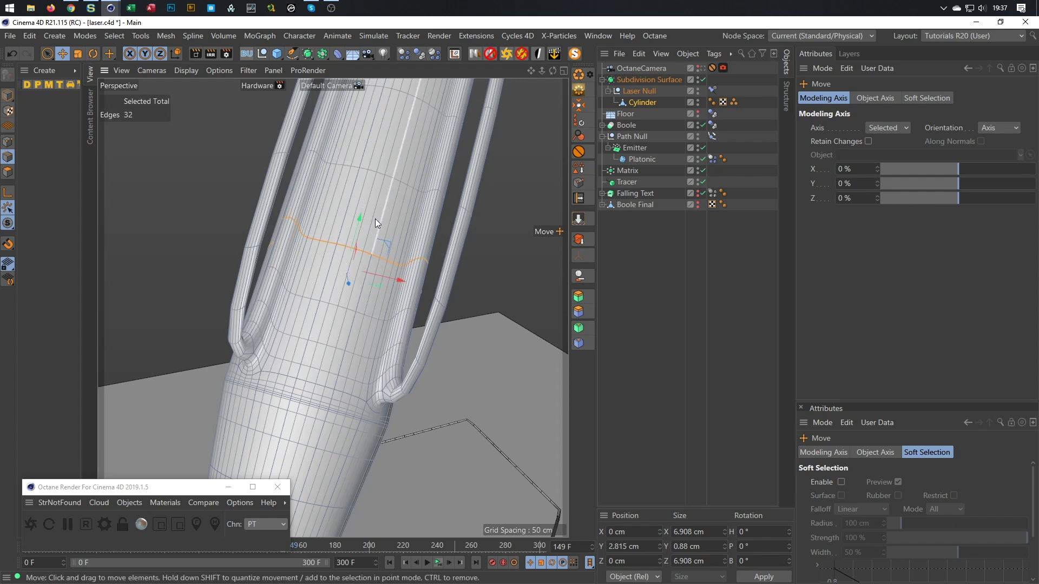
double_click(360, 231)
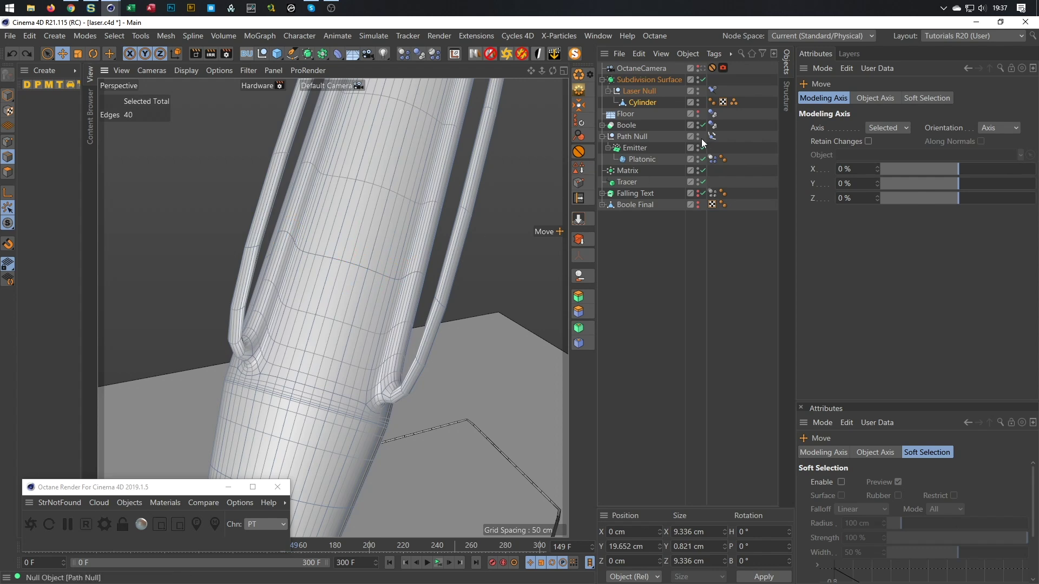
- Disable the Subdivision Surface and dissolve the Cylinder's two edge loops, near the cone end and near the blunt end
key("q")
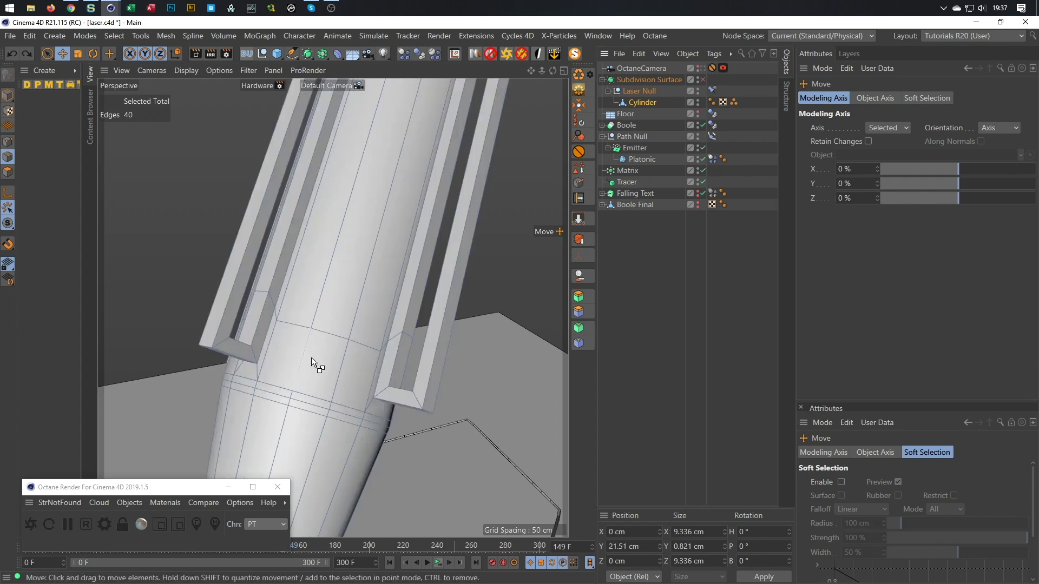
key("u")
key("l")
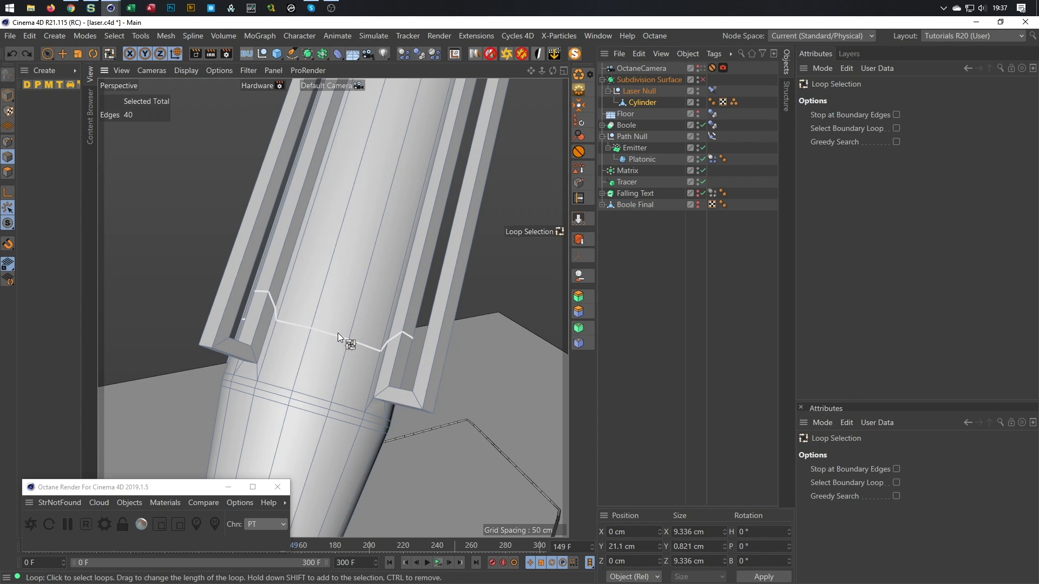
left_click(334, 337)
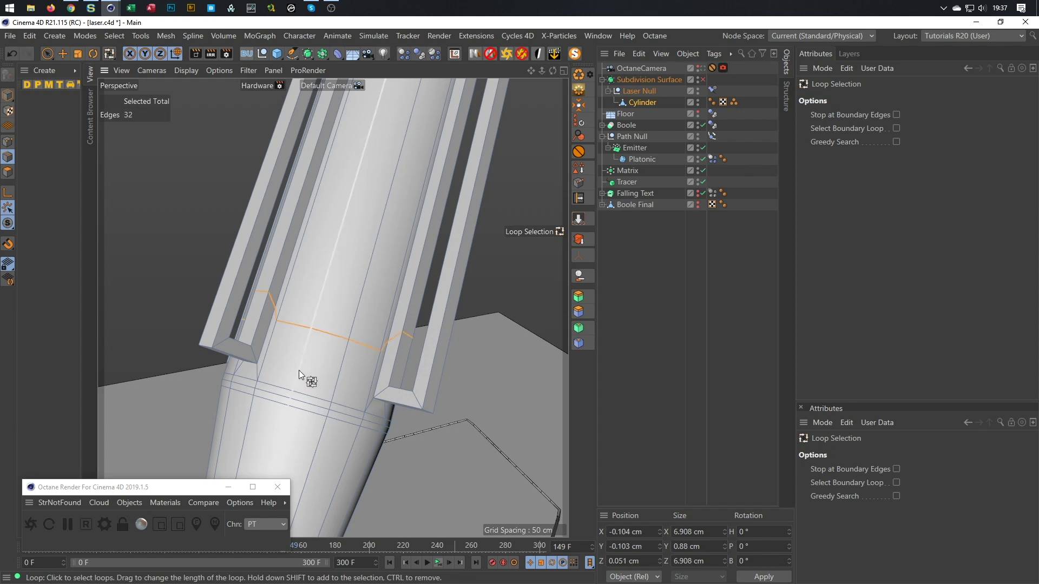
key("ctrl+BackSpace")
right_click_drag(344, 289, 364, 297, "alt")
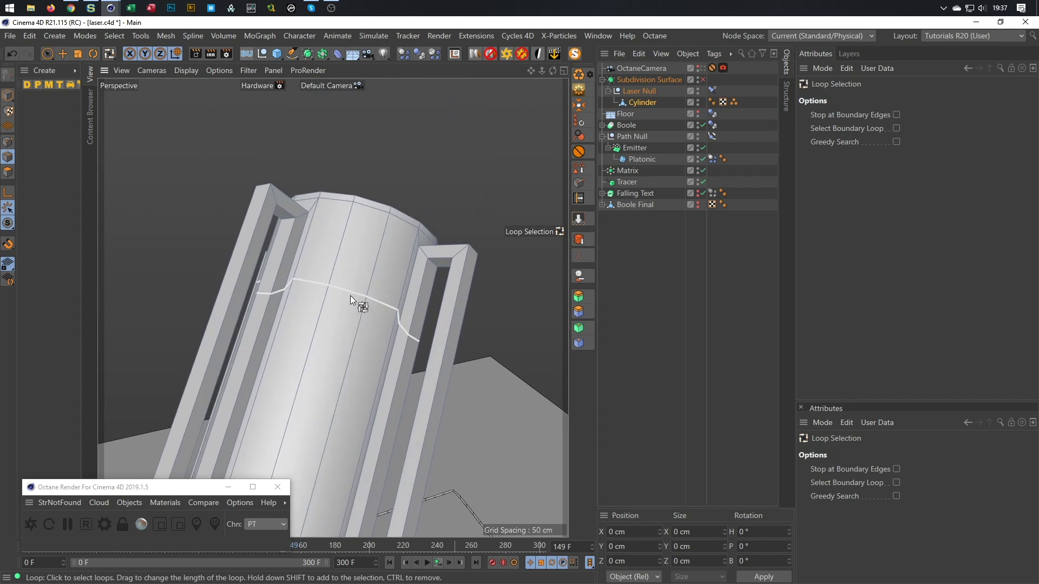
left_click(348, 299)
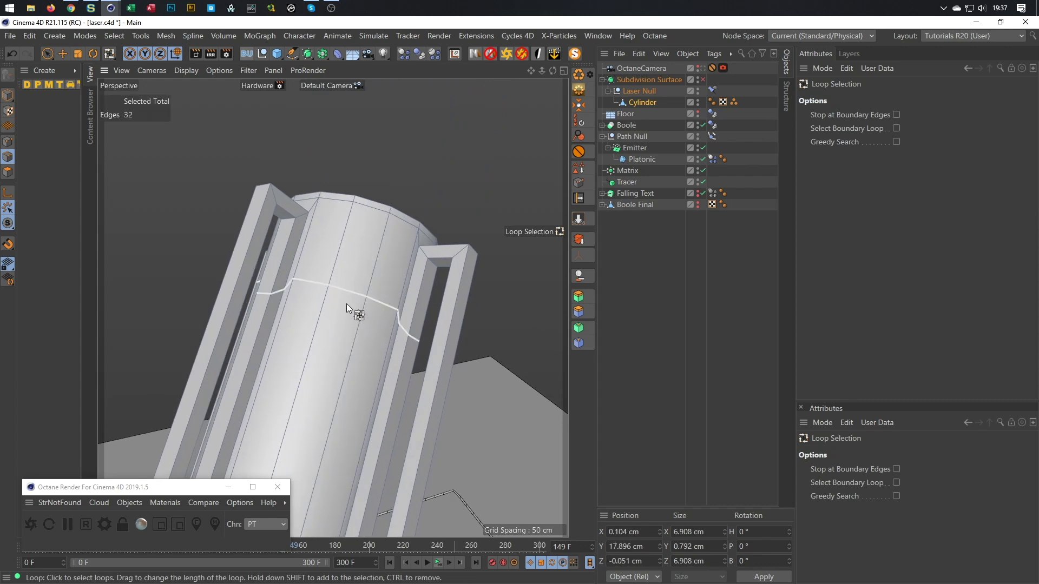
right_click(345, 307)
left_click(349, 344)
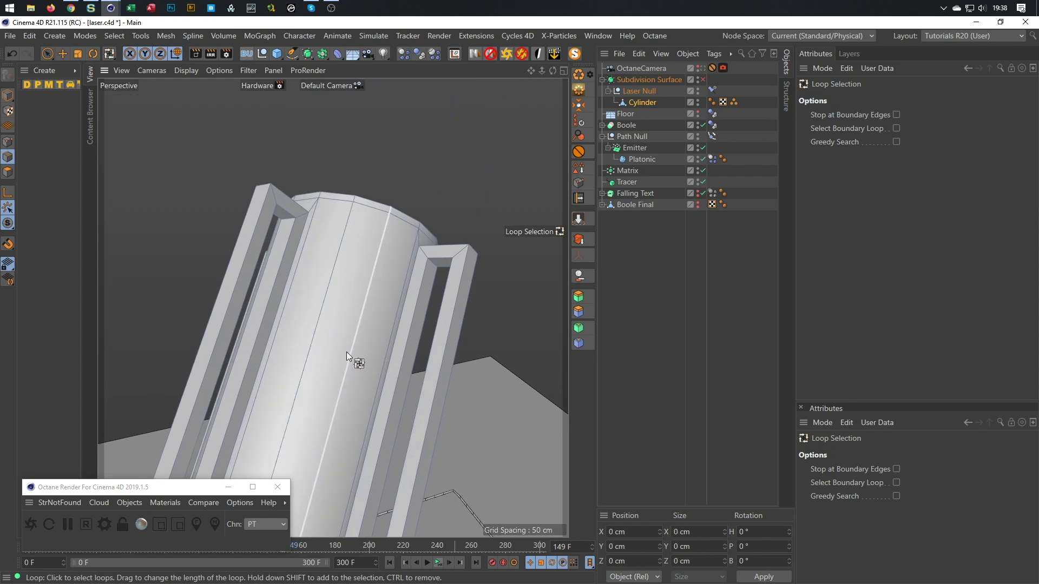
right_click_drag(346, 350, 375, 306, "alt")
left_click_drag(375, 305, 427, 199, "alt")
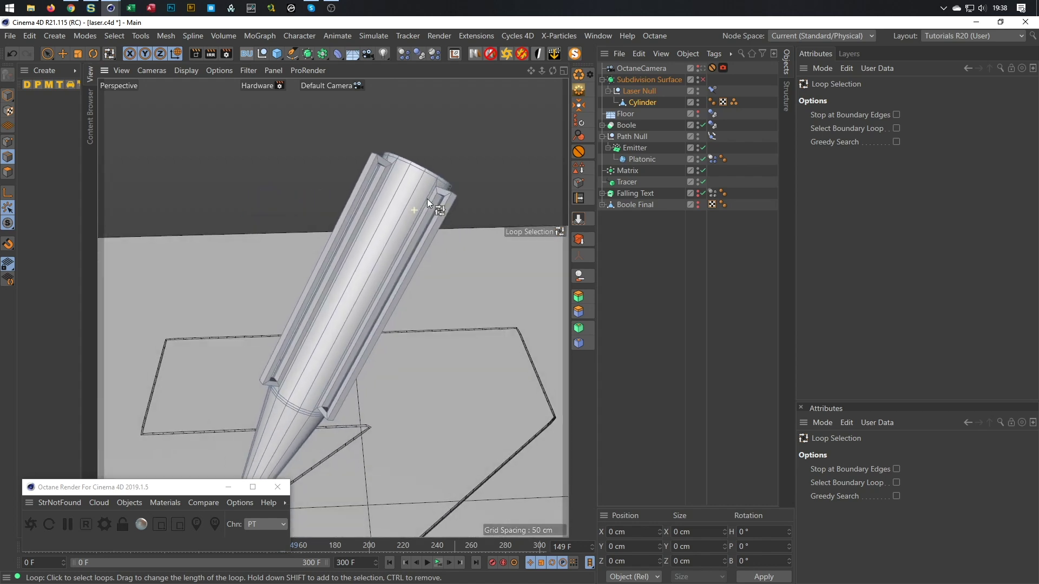
- Disable the Constraint tag on Laser Null
left_click(644, 104)
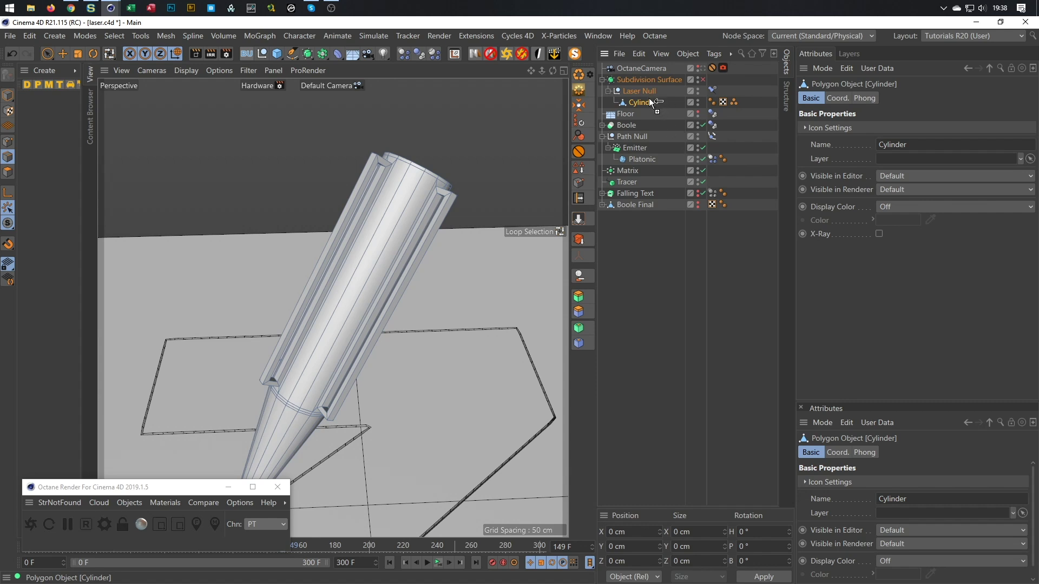
left_click_drag(651, 103, 649, 101)
double_click(641, 92)
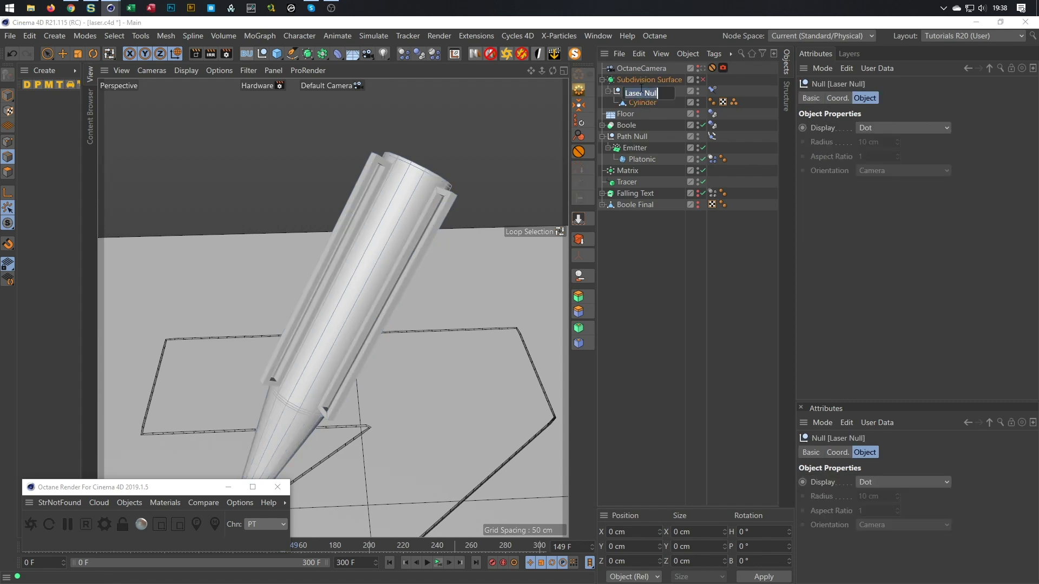
key("Escape")
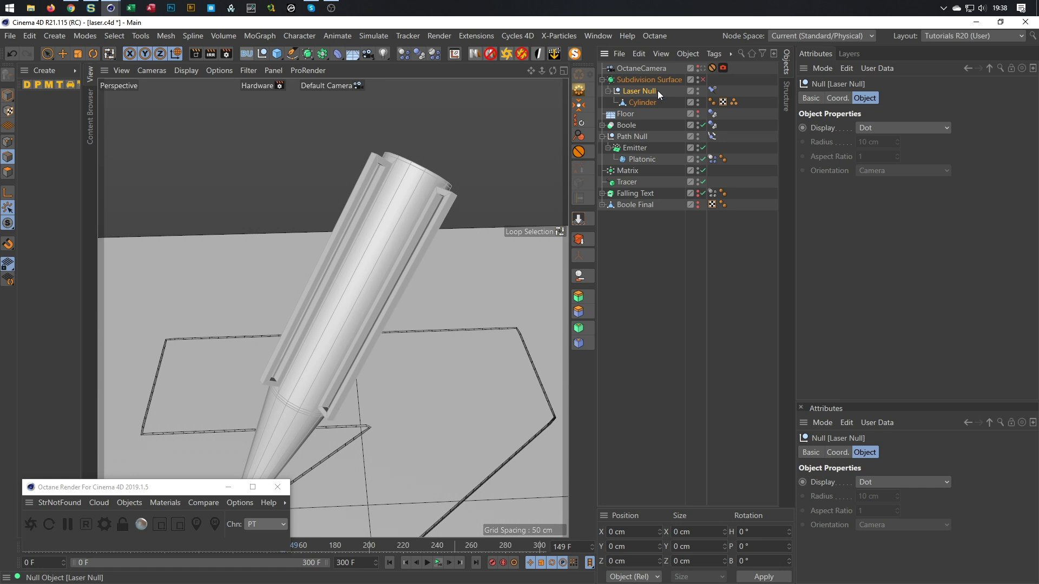
left_click(713, 90)
left_click(813, 101)
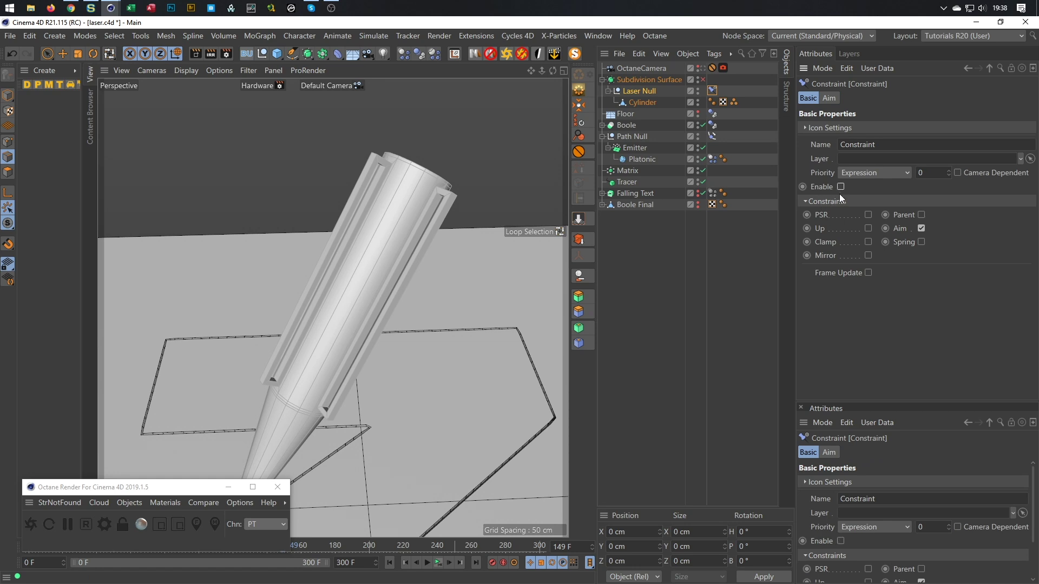
left_click(630, 114)
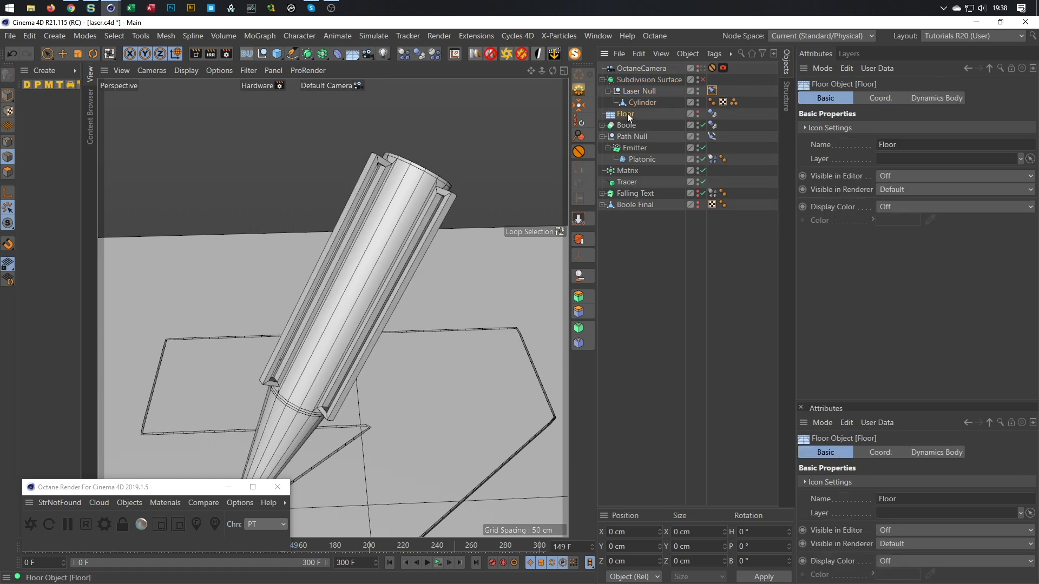
- Set Laser Null's rotation to 0° on H, P and B
left_click(640, 93)
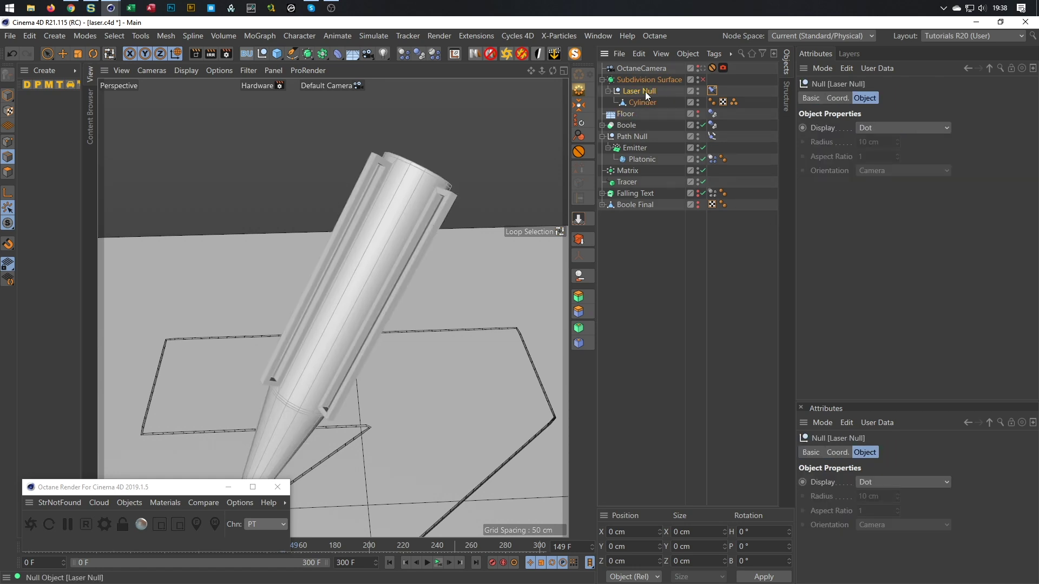
left_click(838, 99)
left_click(1018, 129)
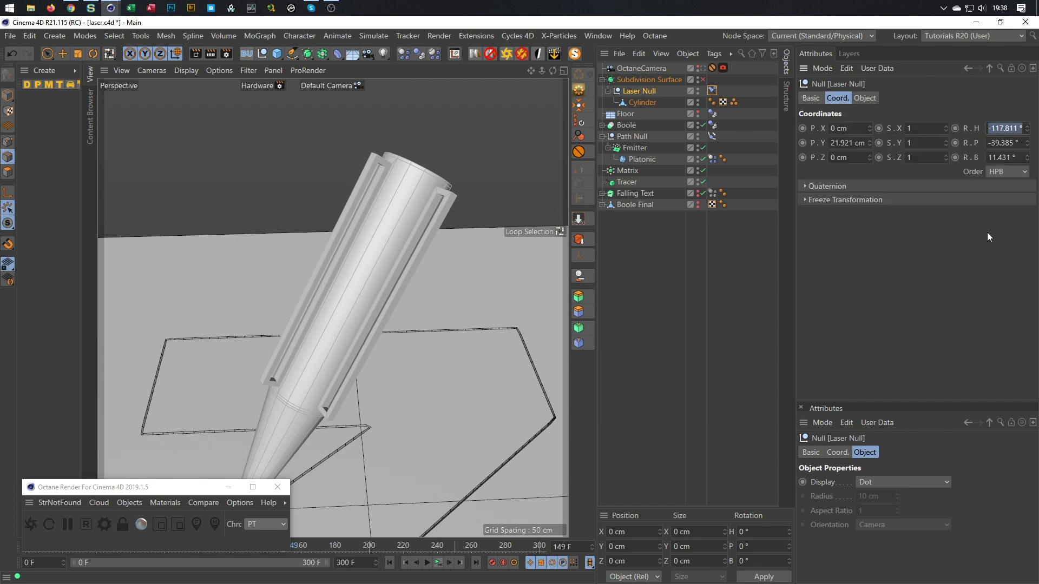
type("0")
key("Tab")
type("0")
key("Tab")
type("0")
key("Return")
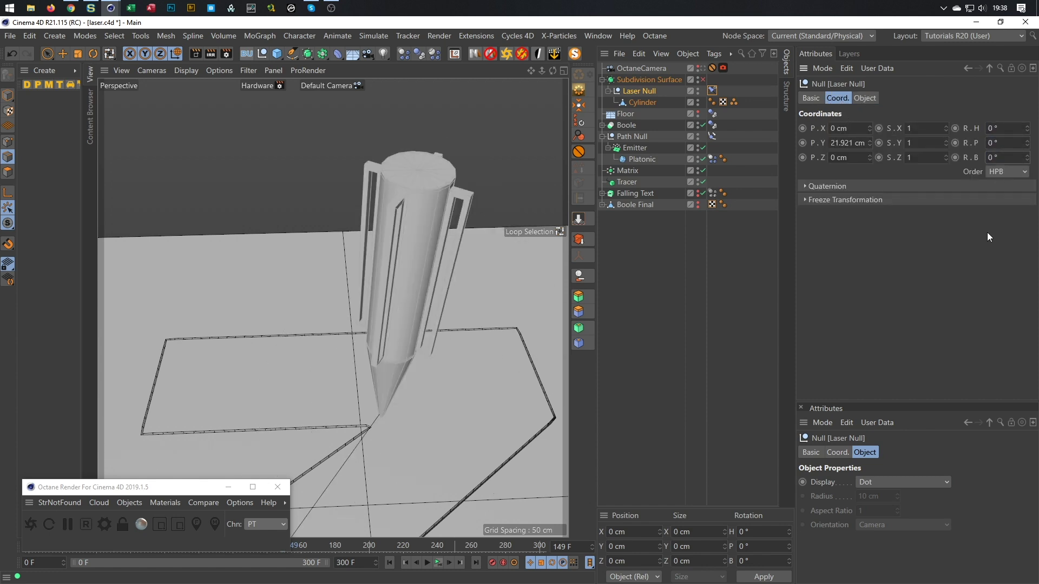
- In the Right view, start a Plane Cut on the Cylinder with Plane Mode Local and Plane XZ
left_click_drag(325, 260, 364, 313, "alt")
middle_click(365, 312)
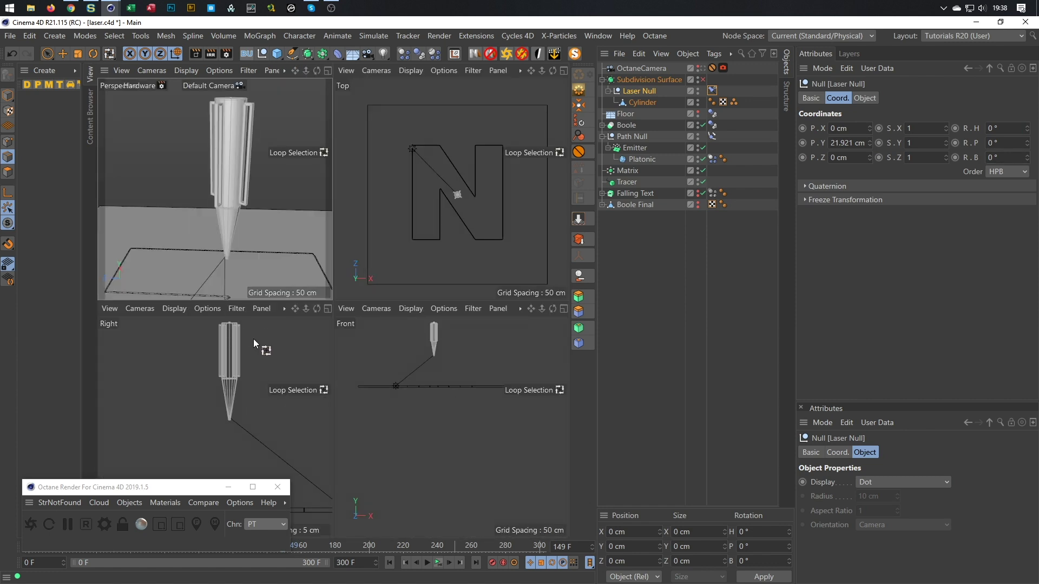
middle_click(271, 352)
scroll(386, 121, "up", 3)
middle_click_drag(386, 120, 404, 222, "alt")
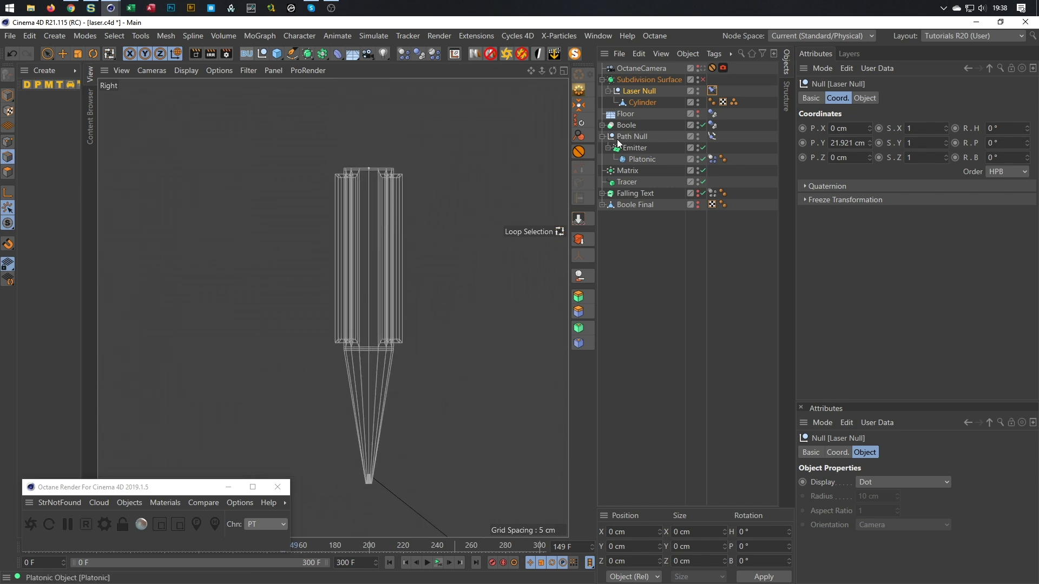
left_click(638, 103)
right_click_drag(428, 306, 440, 306, "alt")
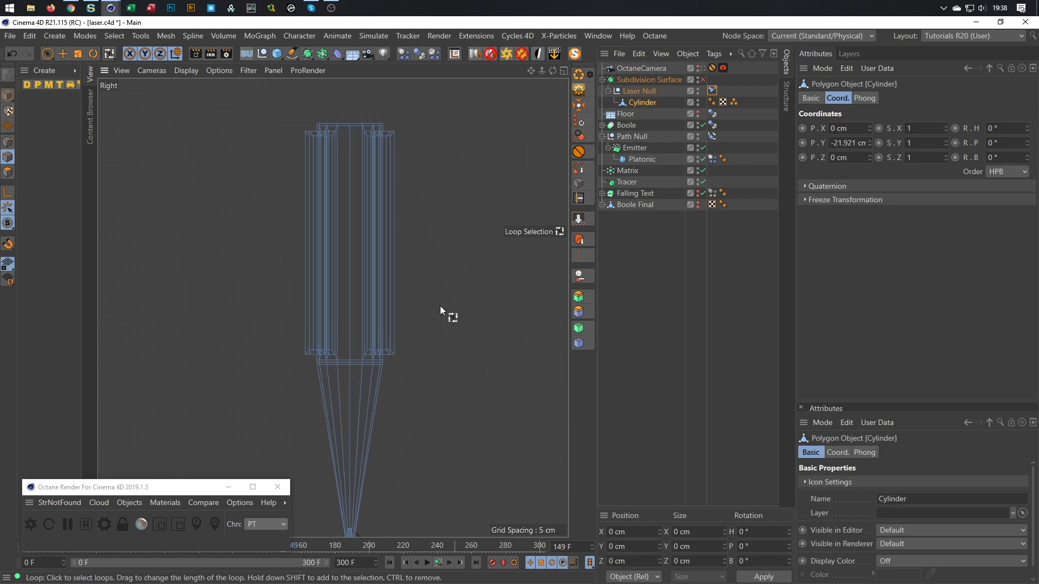
key("k")
key("j")
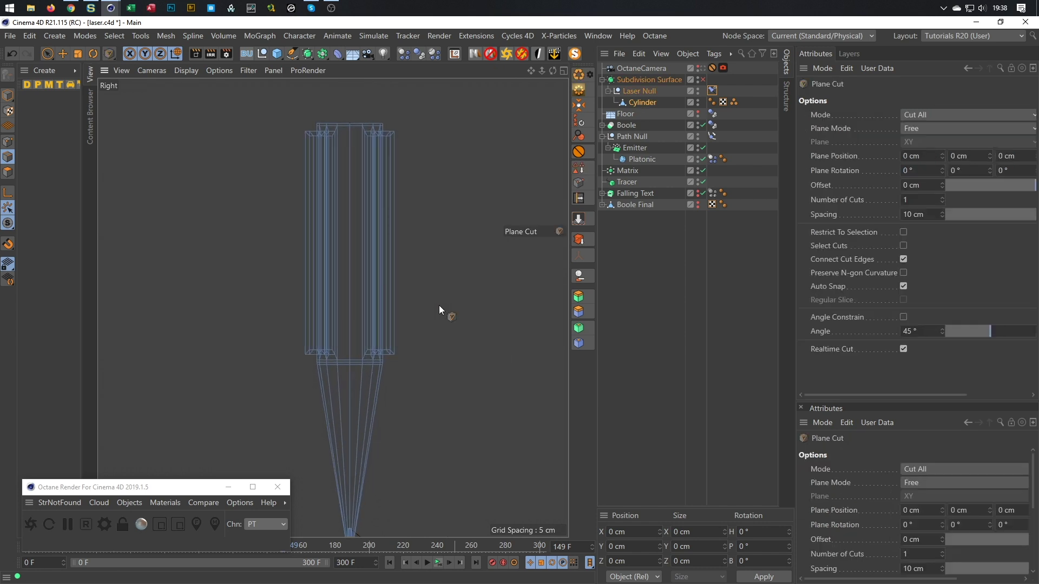
left_click(927, 126)
left_click(923, 157)
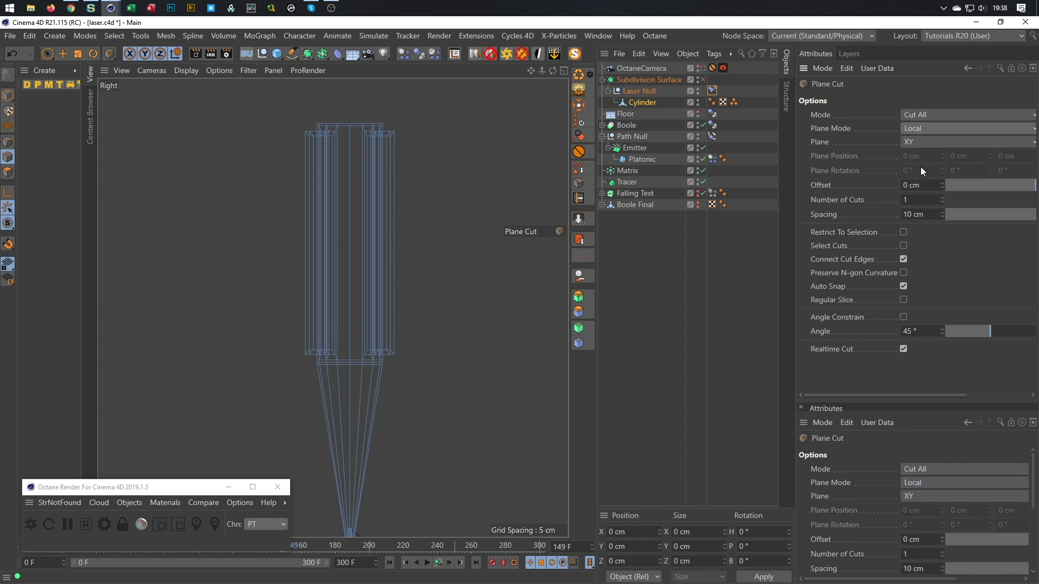
left_click(931, 141)
left_click(923, 183)
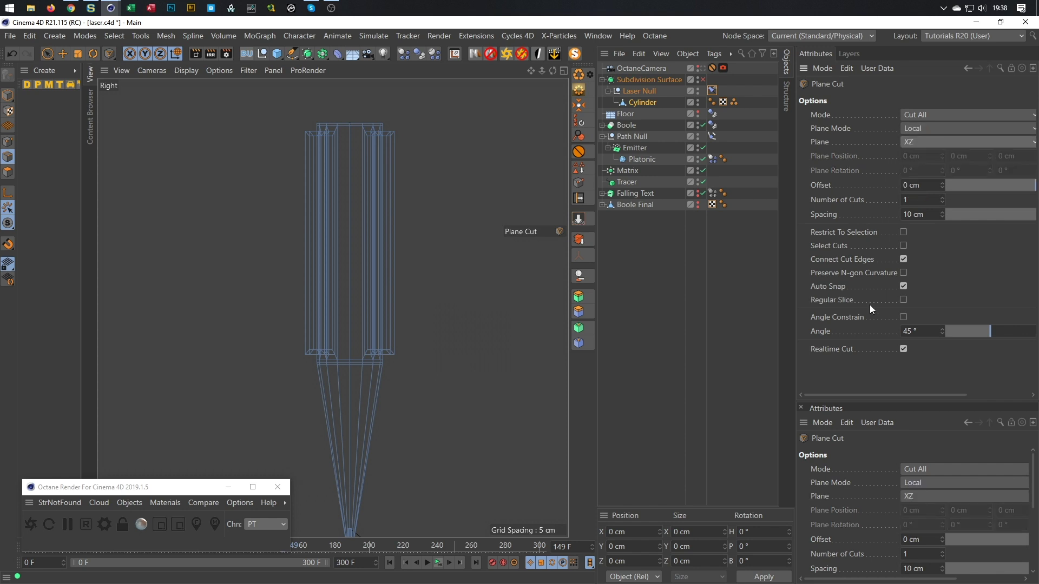
- Plane-cut straight across the body and fins near the fins' cone end and again near their blunt end
right_click_drag(343, 415, 365, 401, "alt")
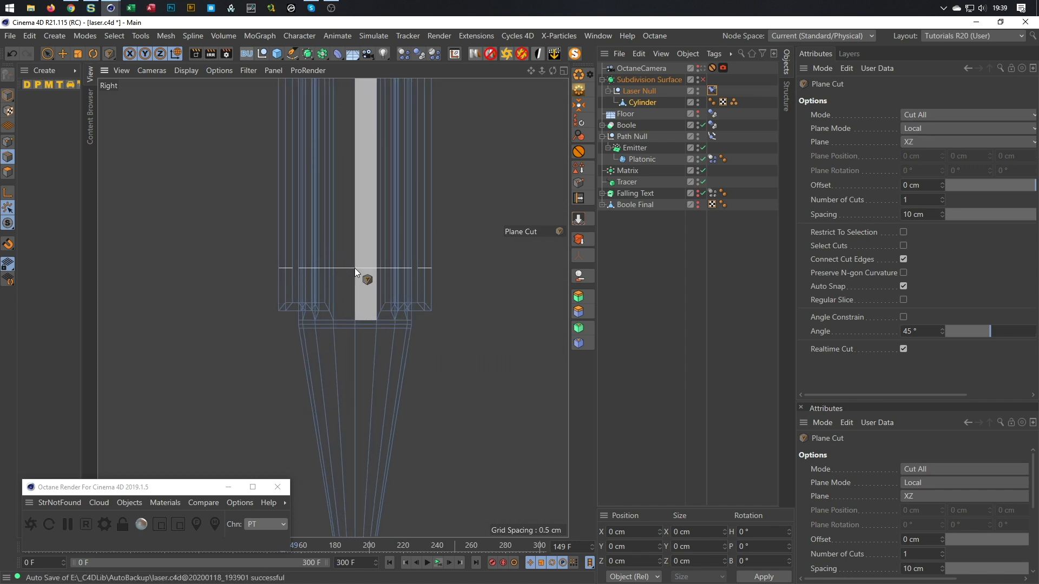
left_click(355, 268)
middle_click_drag(358, 225, 343, 518, "alt")
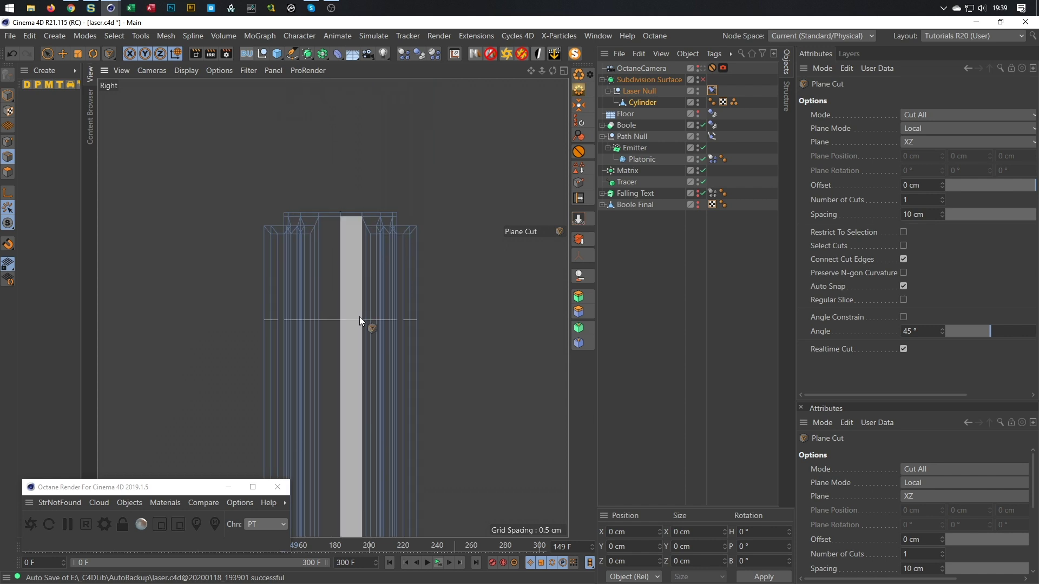
left_click(361, 264)
- Add a plane cut across the body just beyond the fins at the blunt end and another just before the cone
right_click_drag(326, 222, 387, 209, "alt")
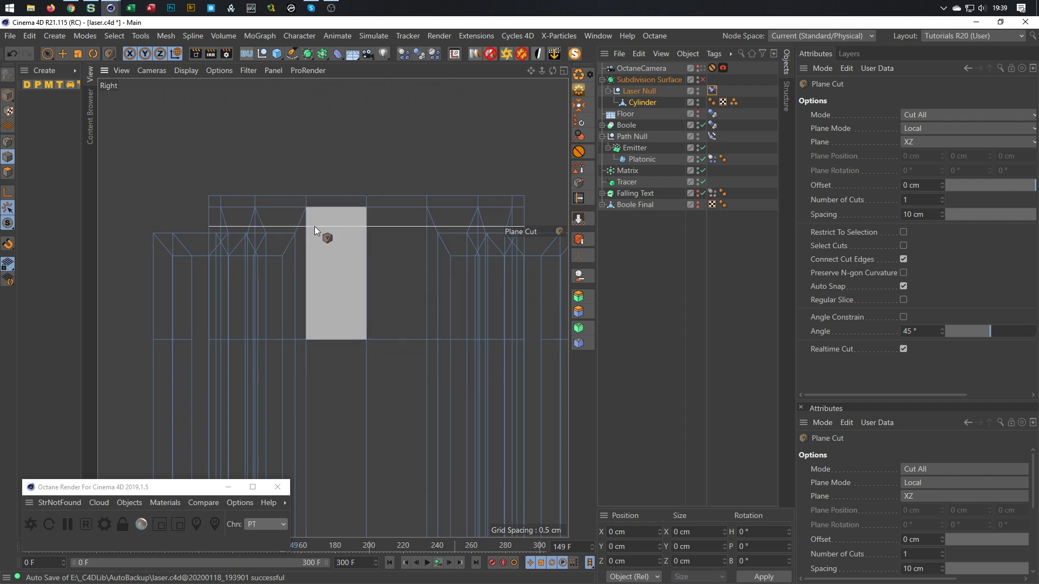
left_click(314, 226)
scroll(327, 268, "down", 3)
middle_click_drag(304, 385, 329, 177, "alt")
scroll(329, 177, "down", 2)
middle_click_drag(363, 471, 390, 355, "alt")
scroll(390, 355, "up", 4)
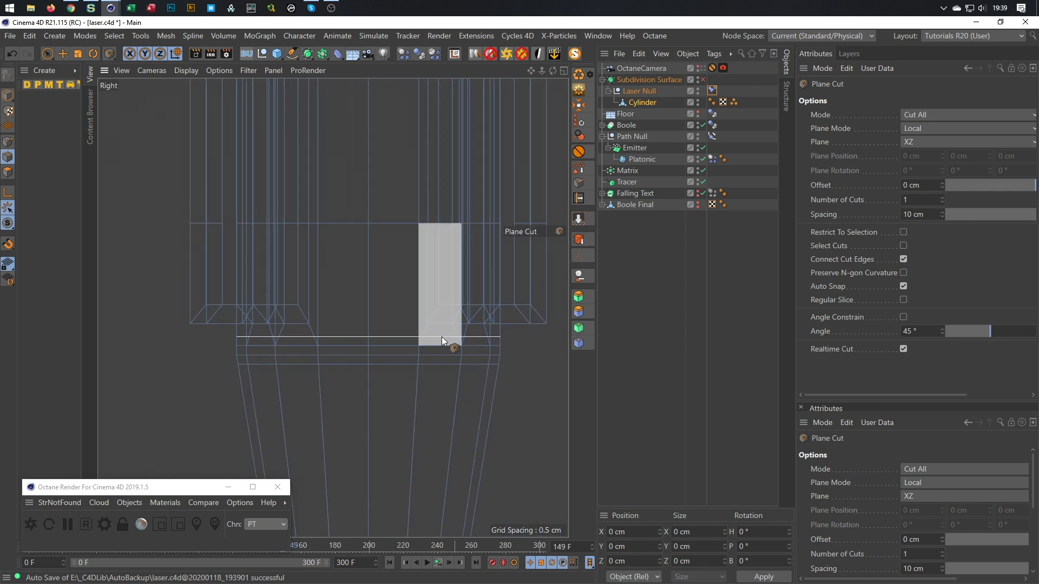
left_click(441, 336)
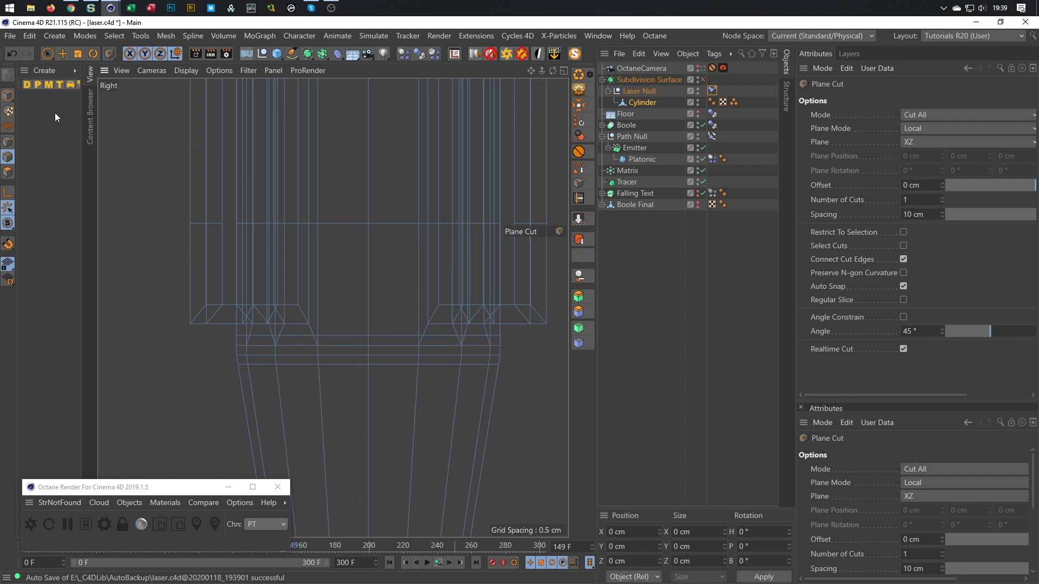
- Return to Model mode and enable the Subdivision Surface to inspect the smoothed body and fins in the Perspective view
left_click(7, 96)
middle_click(382, 259)
middle_click(319, 223)
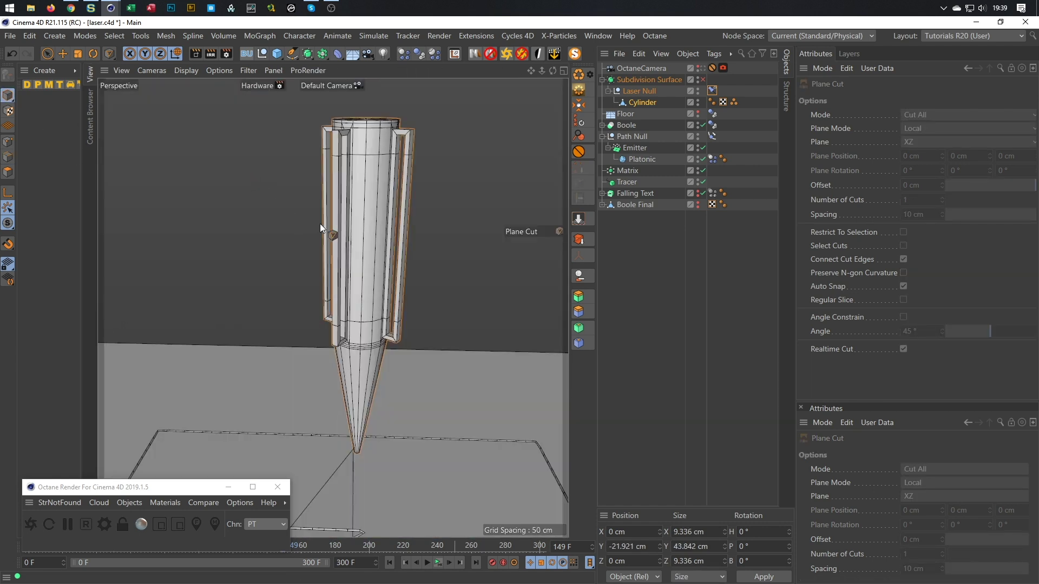
left_click(703, 80)
scroll(498, 168, "up", 10)
left_click_drag(443, 160, 424, 283, "alt")
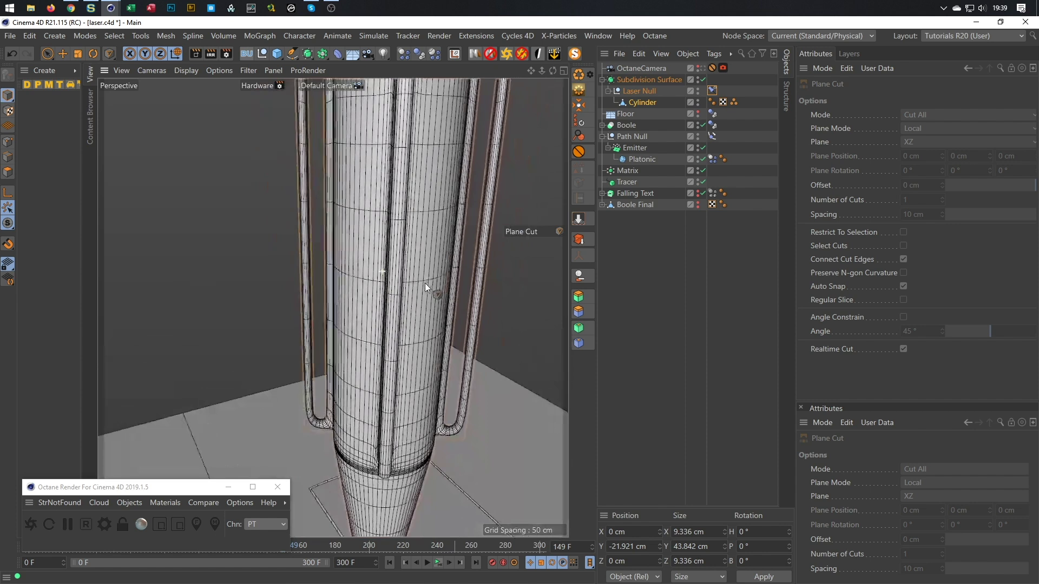
scroll(417, 285, "down", 10)
middle_click_drag(352, 307, 312, 320, "alt")
scroll(320, 271, "up", 9)
left_click_drag(301, 268, 350, 239, "alt")
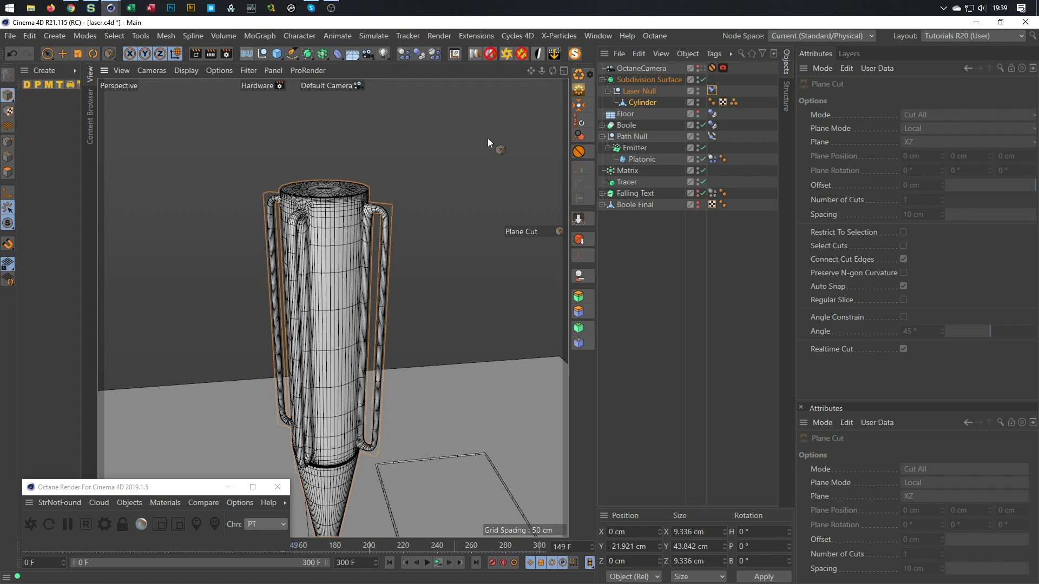
- Disable the Subdivision Surface and select every other long polygon around the Cylinder's cone, eight in total
left_click(701, 79)
scroll(353, 392, "up", 6)
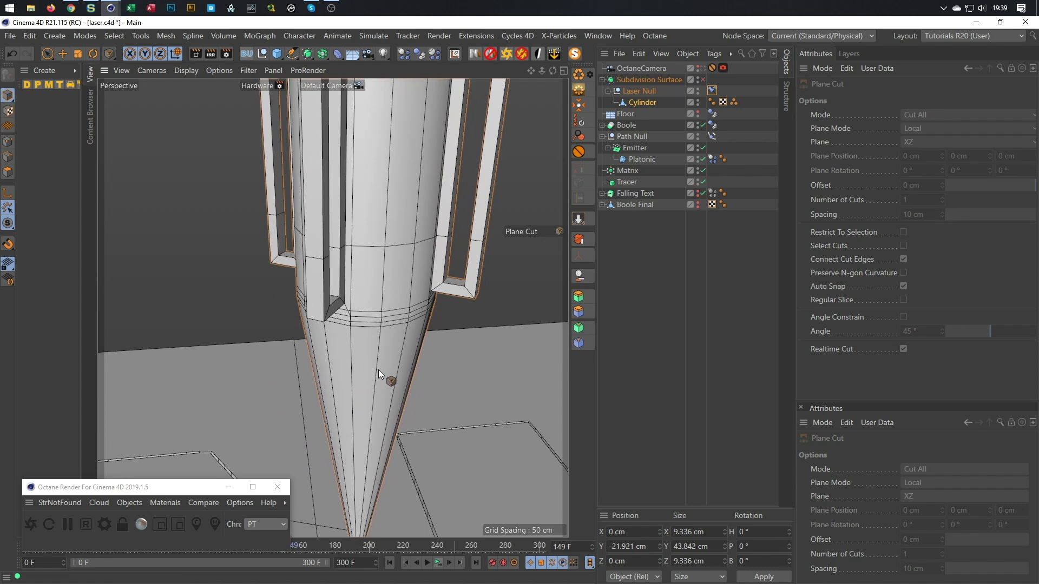
scroll(379, 369, "down", 2)
left_click(11, 171)
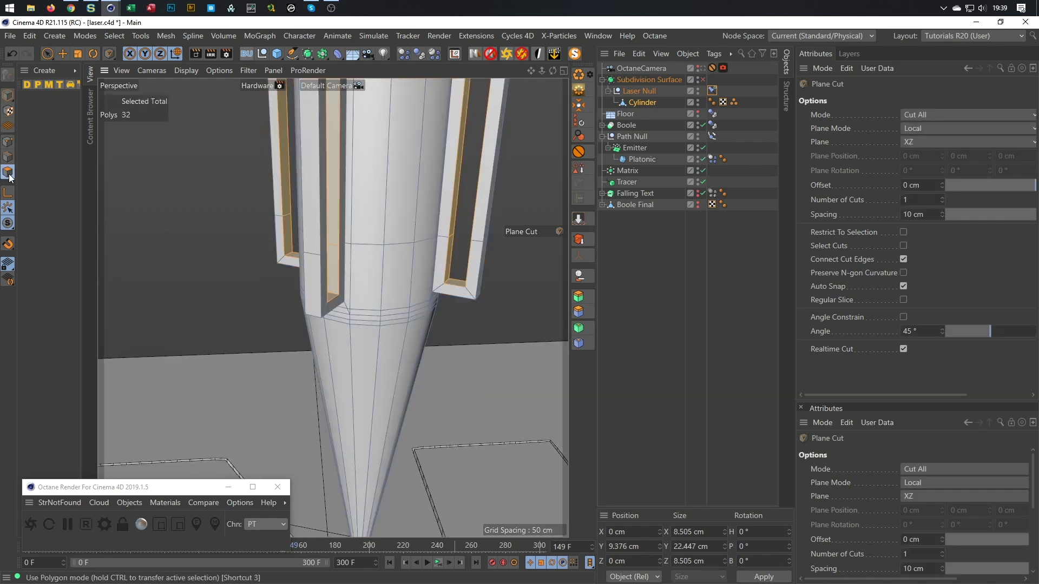
key("9")
left_click_drag(337, 344, 319, 347, "alt")
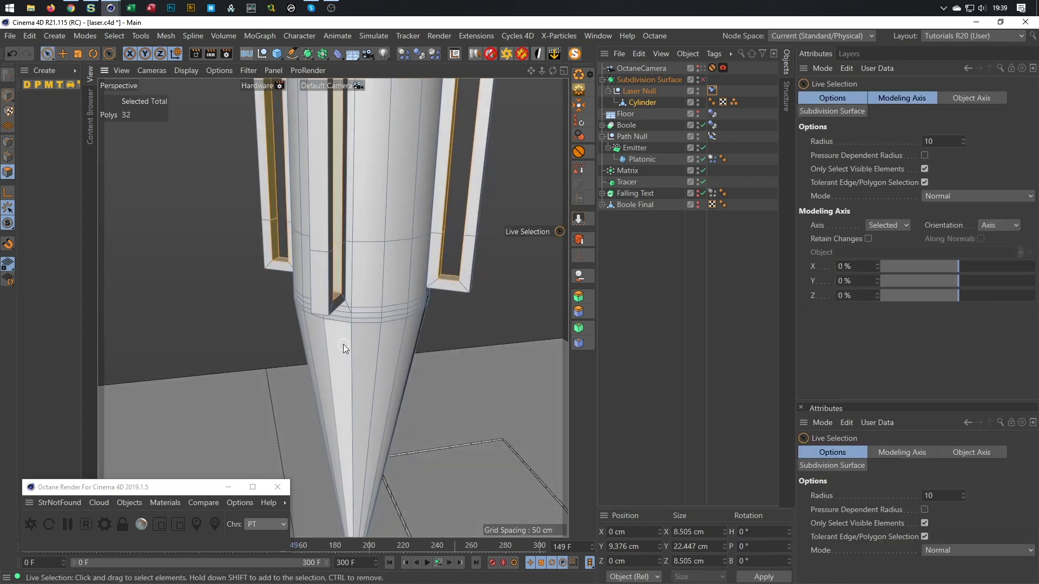
left_click(340, 346)
left_click(381, 348, "shift")
left_click_drag(392, 345, 412, 363, "alt")
left_click(363, 306, "shift")
left_click(415, 315, "shift")
left_click(431, 307, "shift")
left_click(411, 306, "shift")
left_click(382, 320, "shift")
left_click(417, 310, "shift")
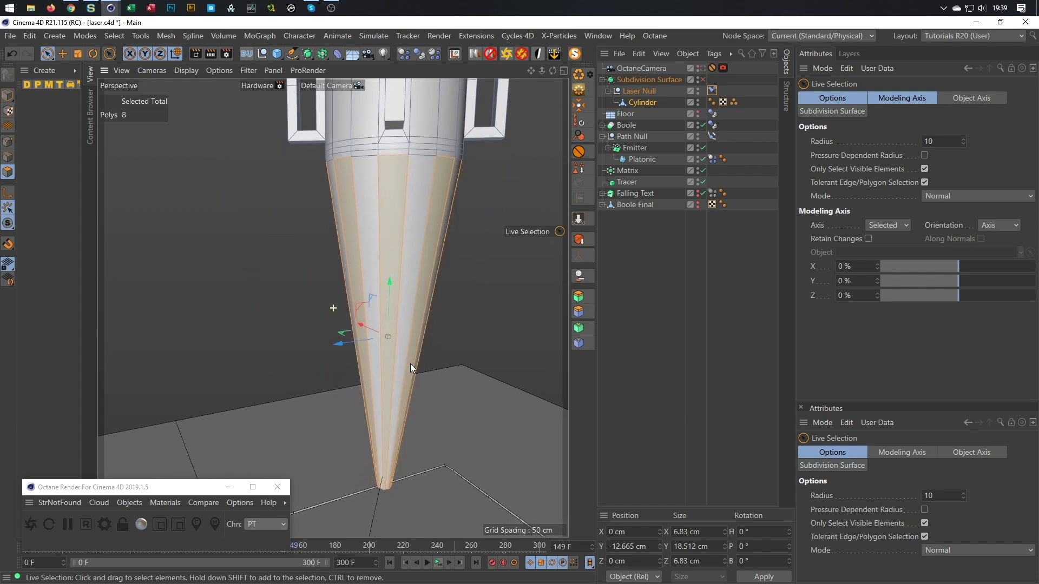
- Start another Plane Cut with the cone polygons selected and show all four views
key("k")
key("j")
middle_click(442, 374)
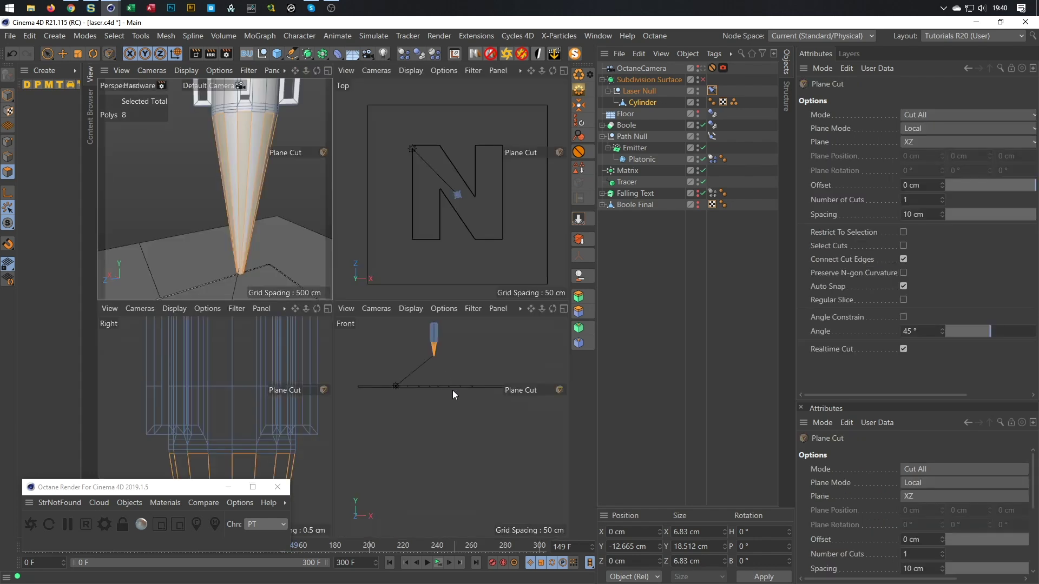
scroll(471, 336, "up", 15)
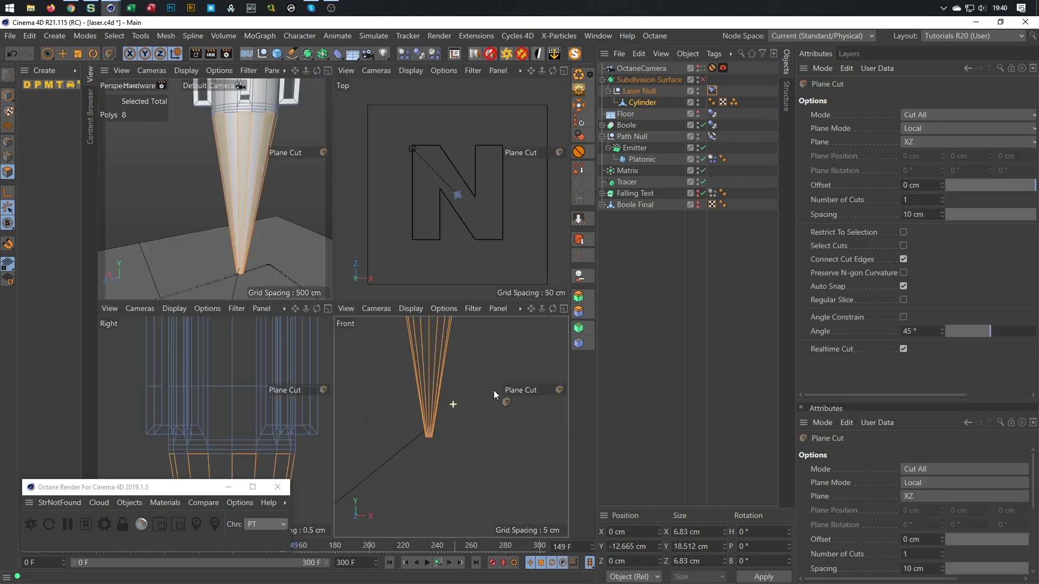
scroll(418, 421, "up", 5)
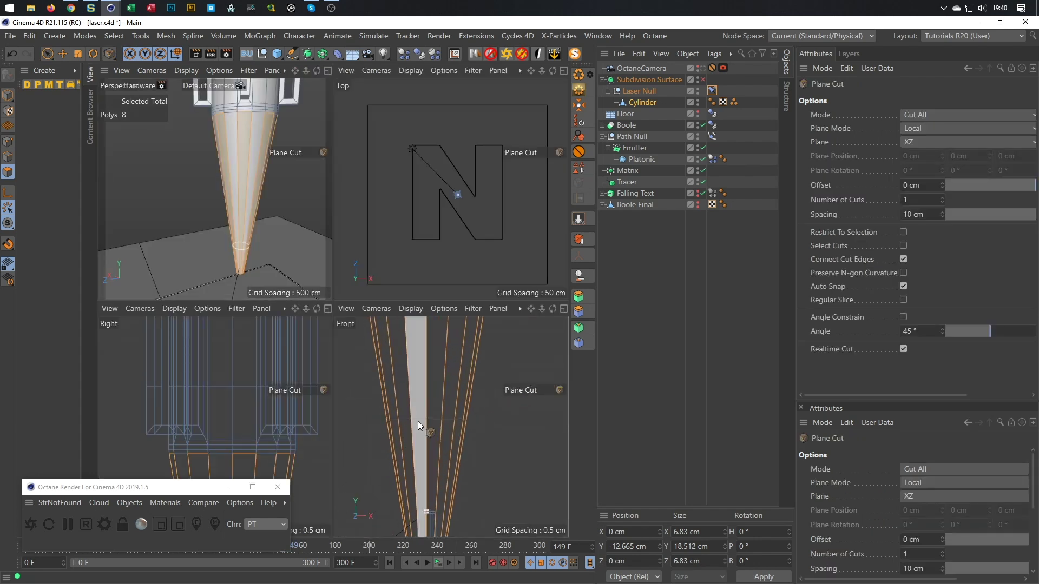
left_click(426, 473)
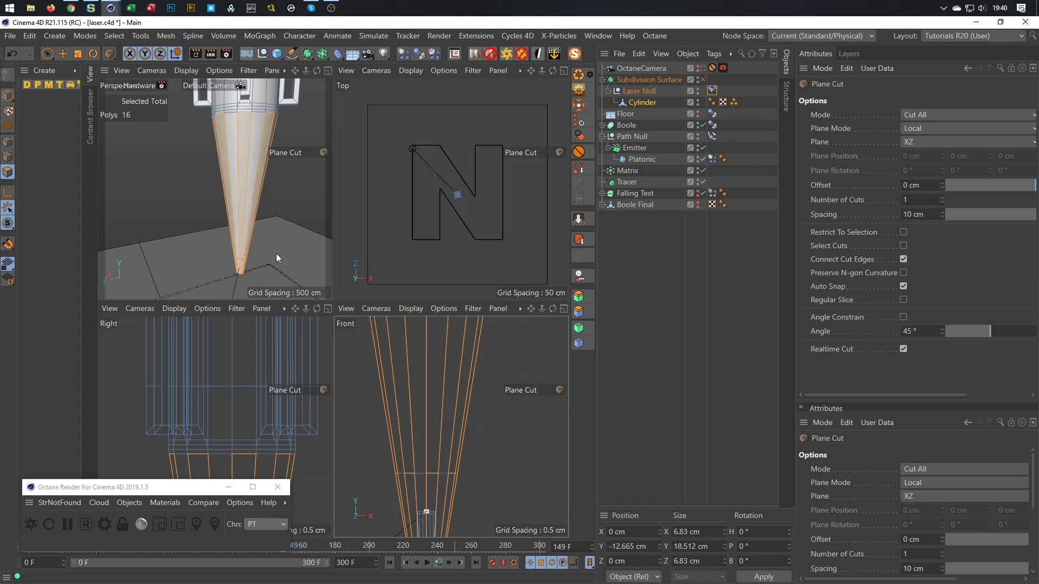
key("ctrl+z")
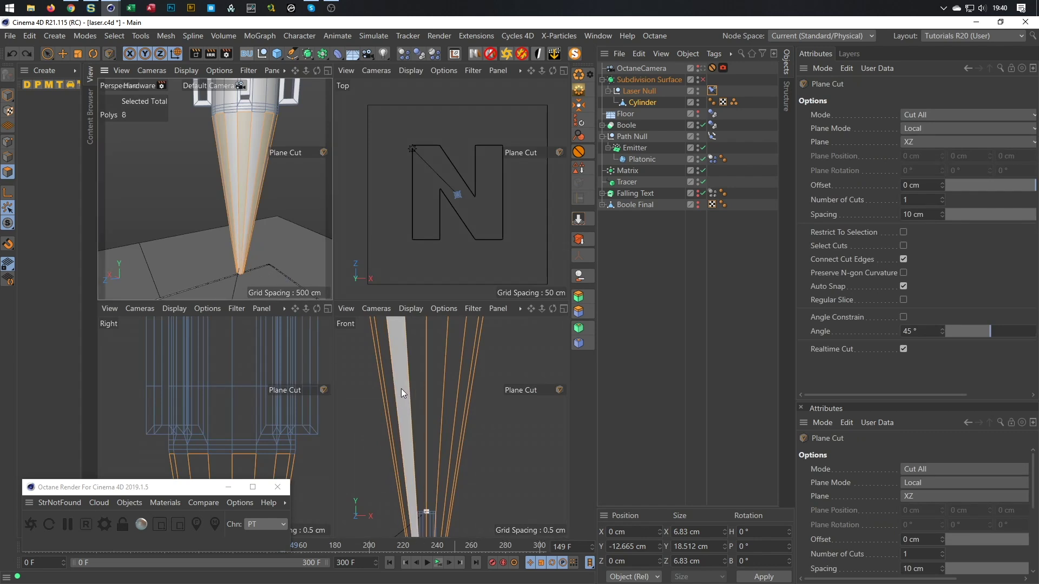
- Plane-cut a horizontal loop across the laser's conical tip, in the lower part of the cone
scroll(406, 386, "down", 5)
scroll(440, 427, "down", 4)
left_click(456, 455)
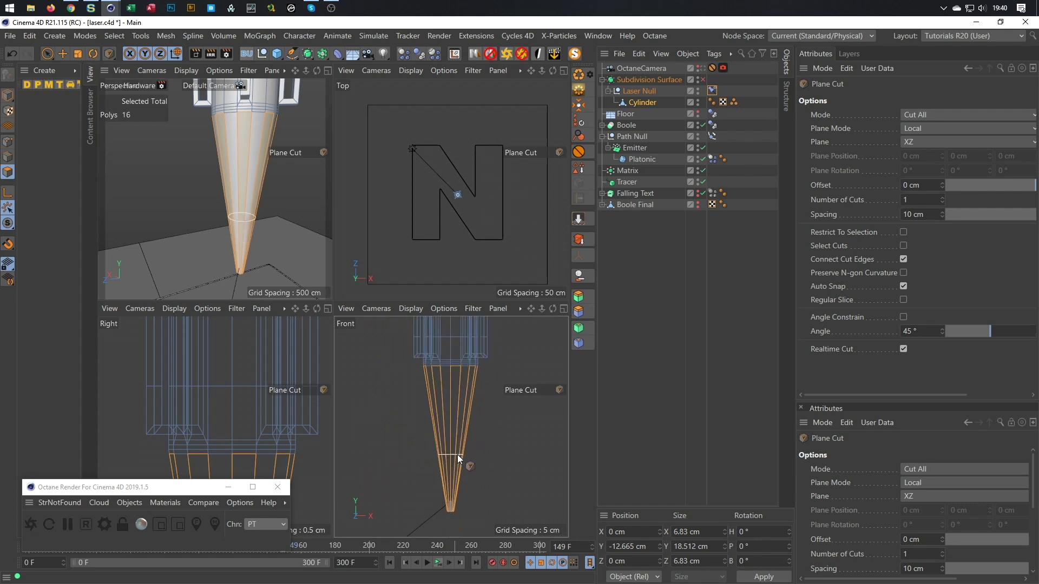
- Use Loop Selection to remove the cone's polygons below the new cut from the current selection
middle_click_drag(258, 258, 271, 236, "alt")
middle_click(272, 235)
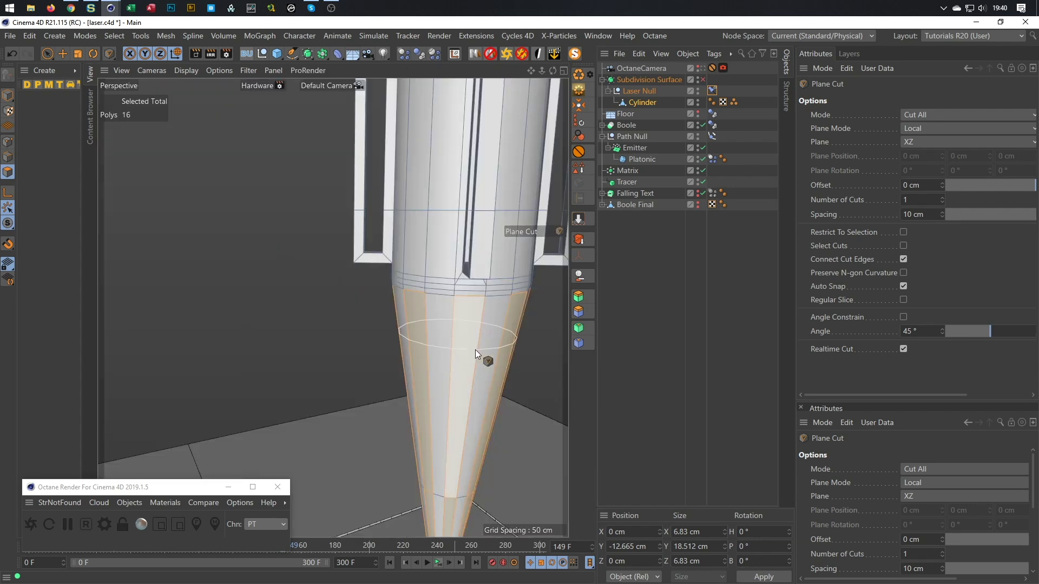
middle_click_drag(475, 349, 397, 212, "alt")
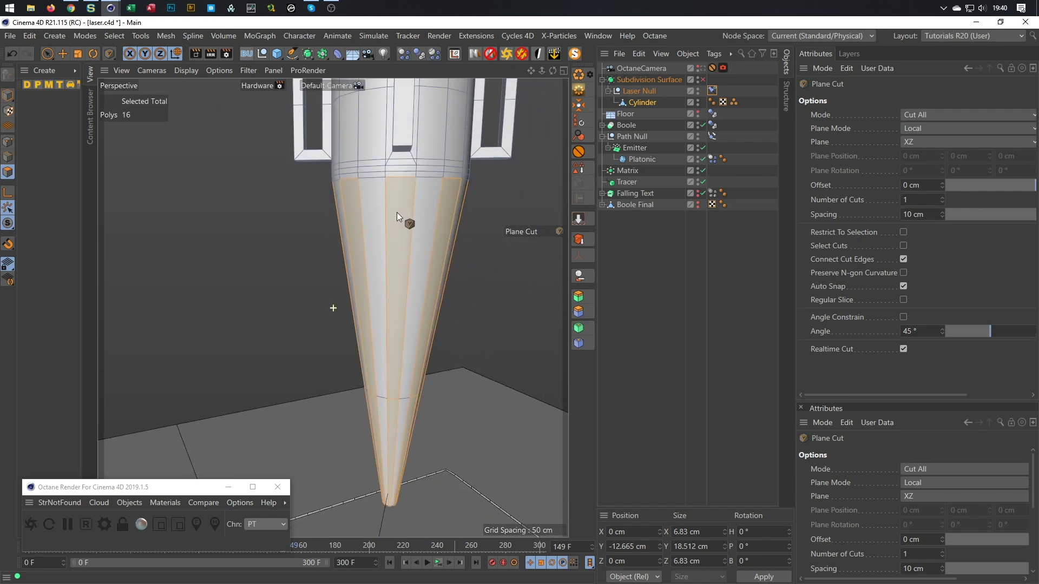
right_click(346, 420)
left_click(374, 425)
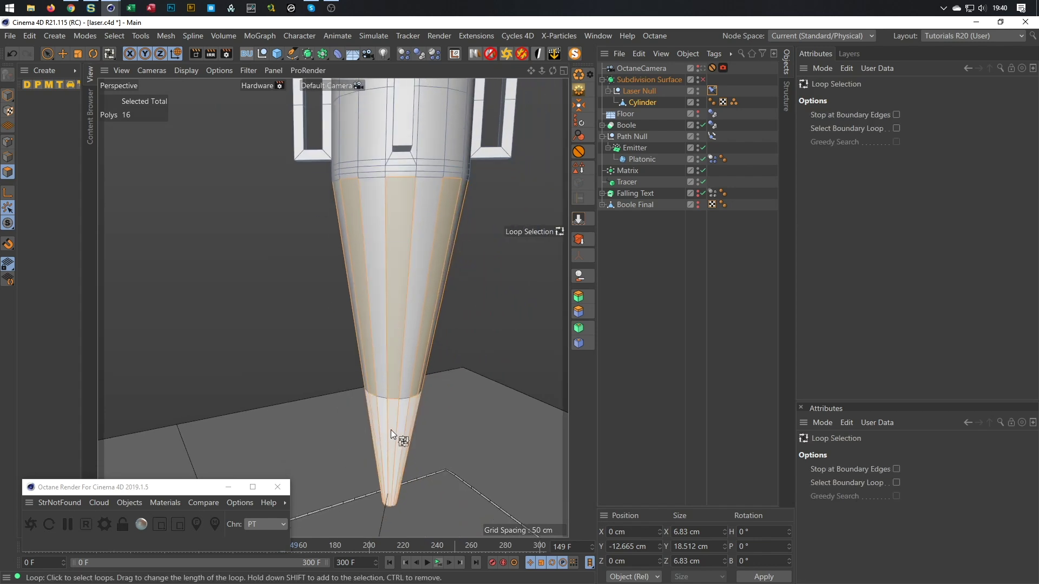
left_click(391, 430, "ctrl")
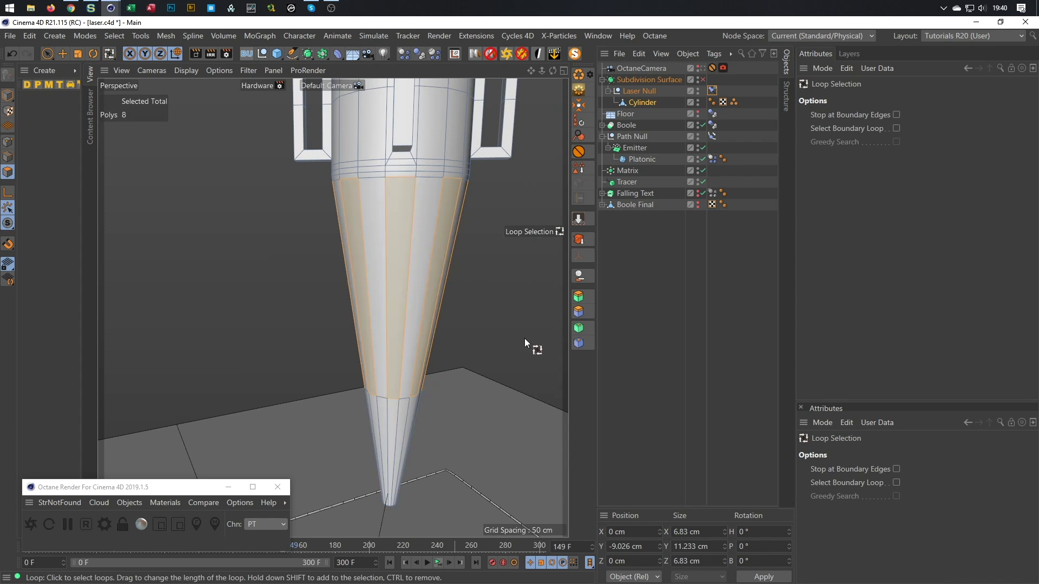
- Inset the selected cone polygons by about 0.19 cm with Extrude Inner, and extrude them inward to about -0.37 cm
key("i")
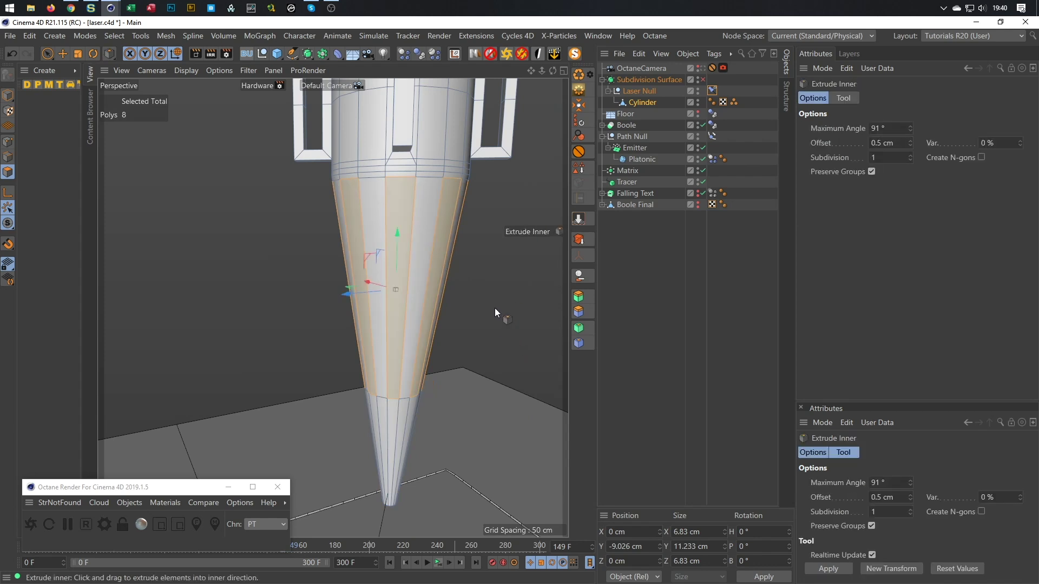
left_click_drag(494, 307, 480, 307)
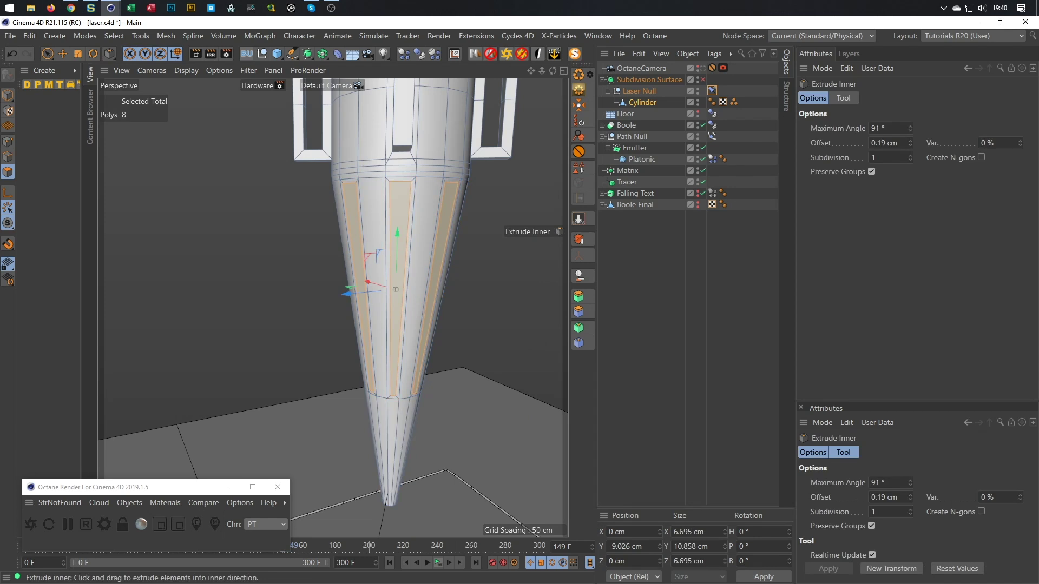
key("d")
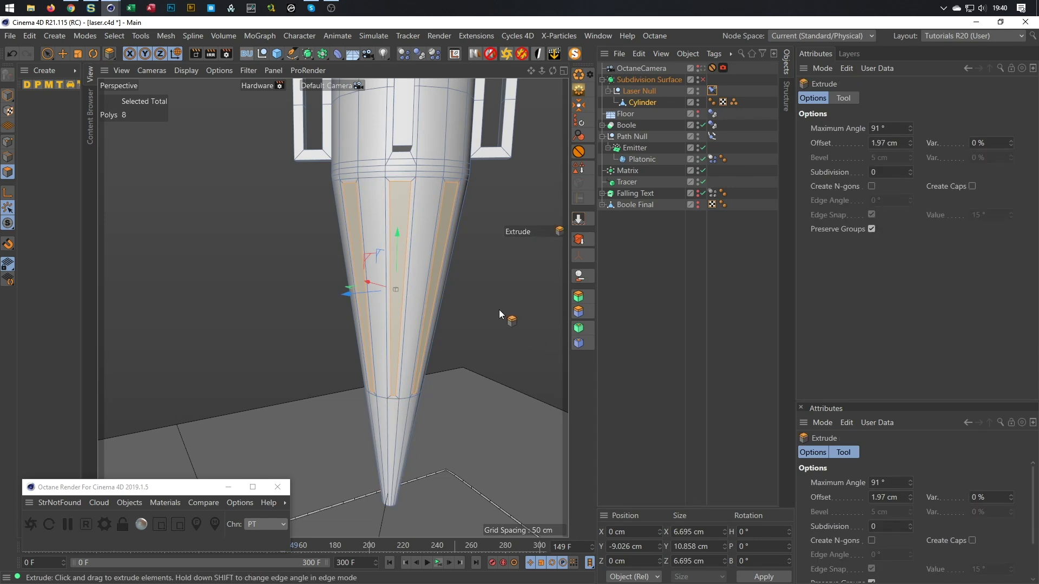
left_click_drag(497, 310, 452, 309)
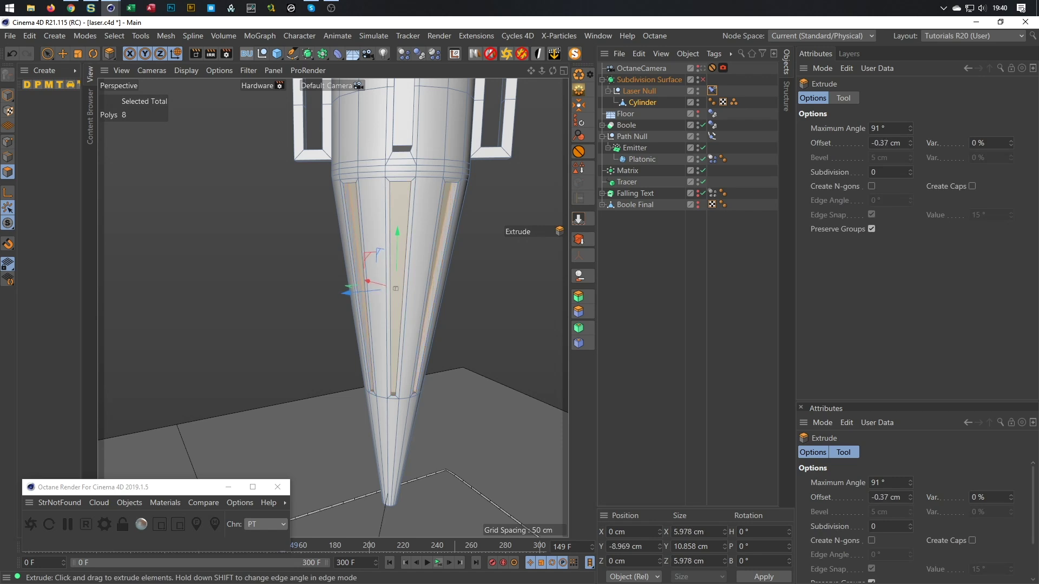
- Add horizontal plane cuts across the recessed cone panels near their upper and lower ends in the Front view
middle_click(498, 310)
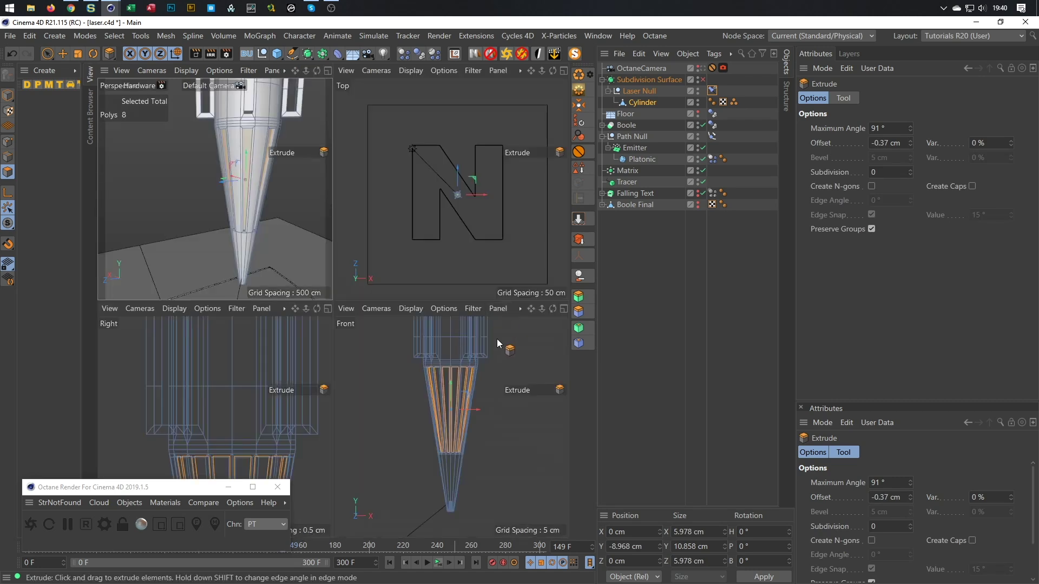
middle_click(497, 339)
scroll(274, 209, "up", 5)
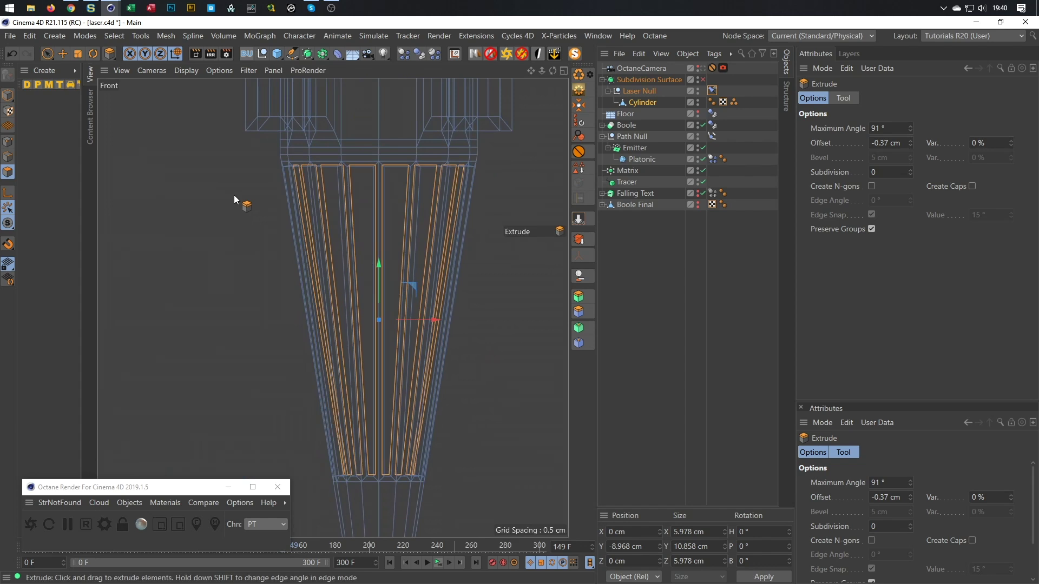
key("k")
key("j")
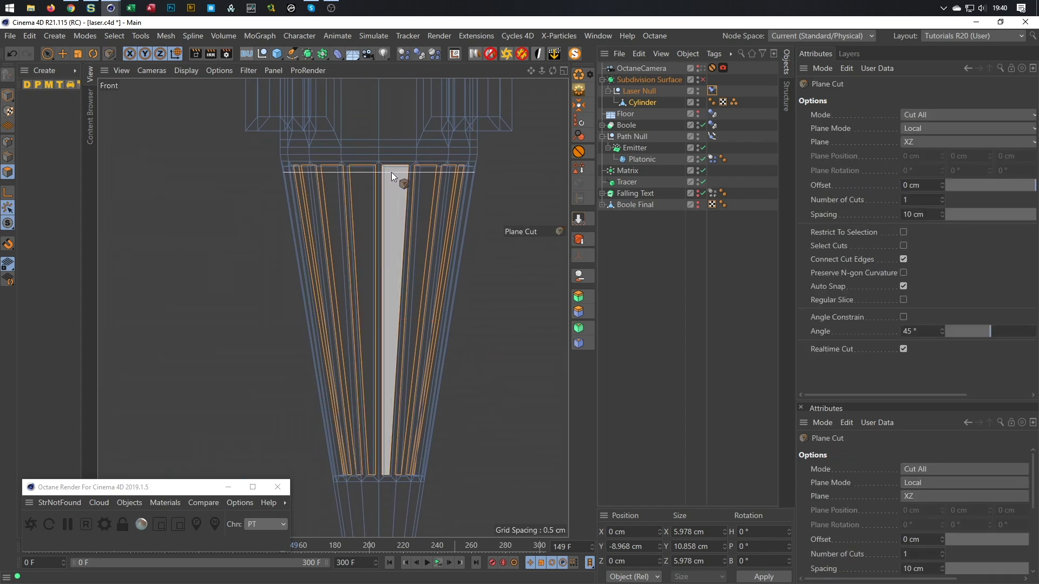
middle_click(402, 469)
middle_click(255, 228)
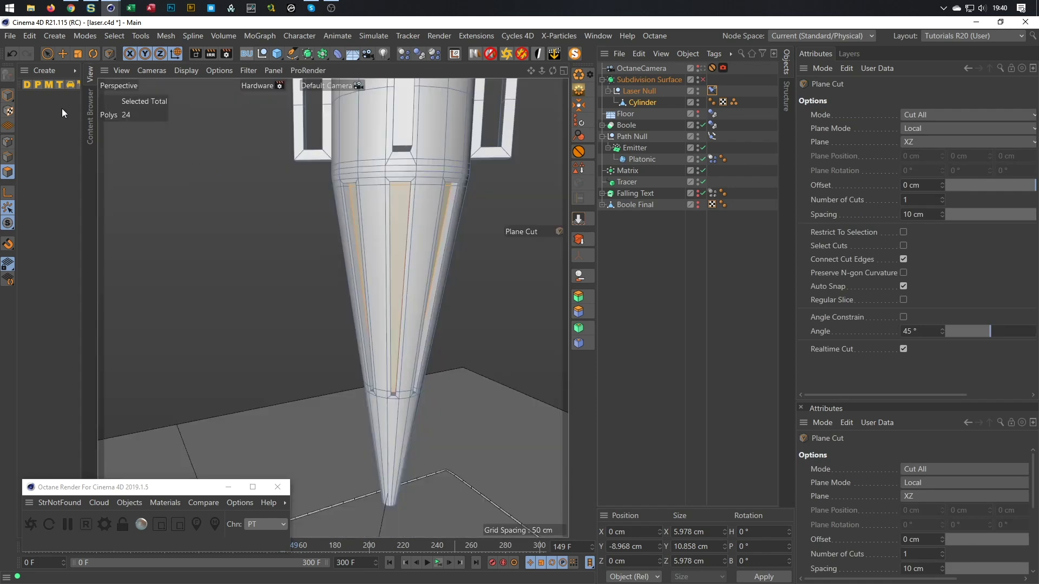
- Return to object-level editing and enable the Subdivision Surface to smooth the laser model
left_click(6, 95)
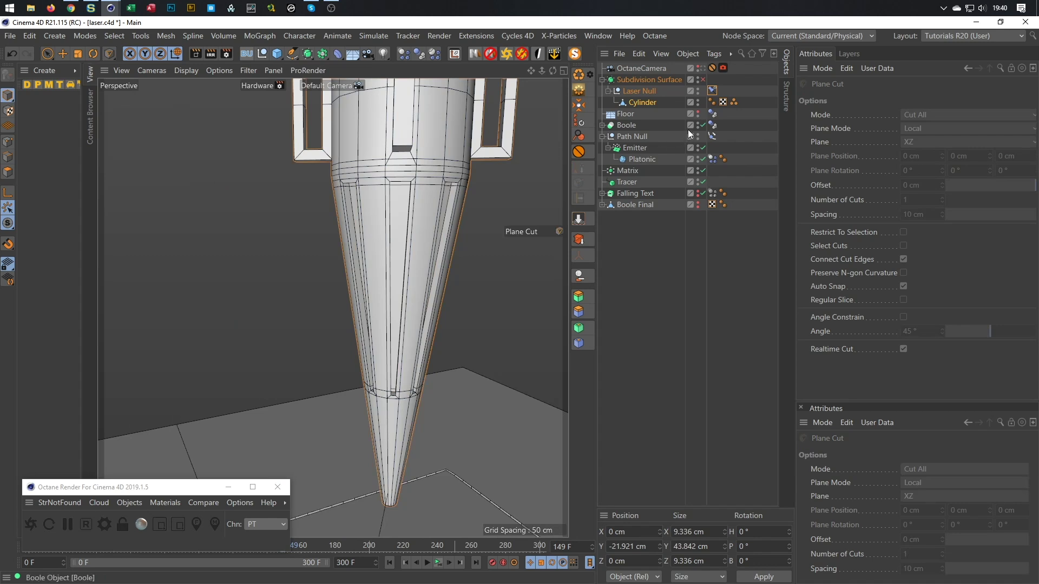
left_click(703, 79)
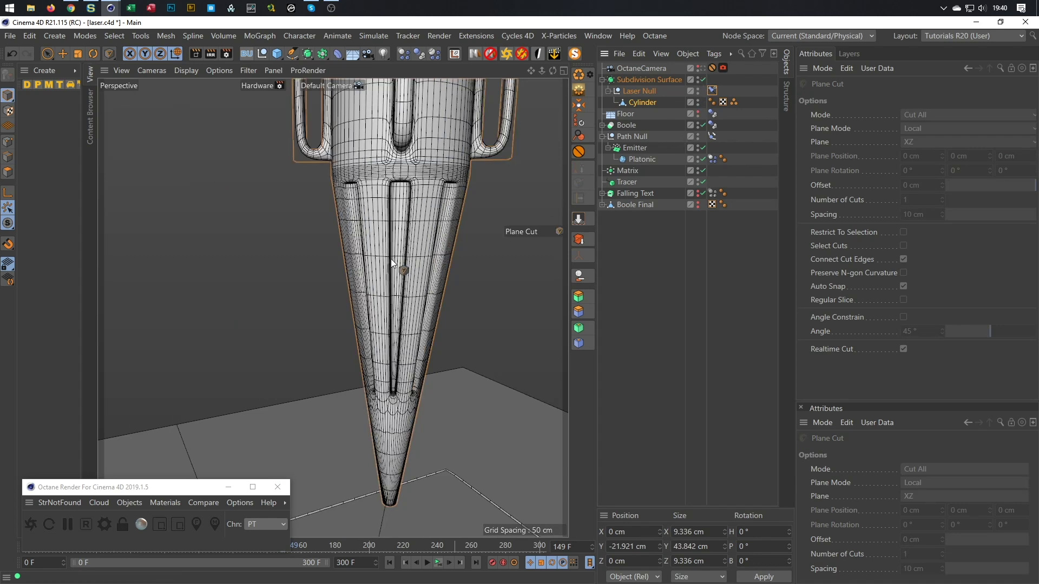
scroll(418, 251, "up", 3)
scroll(427, 248, "down", 3)
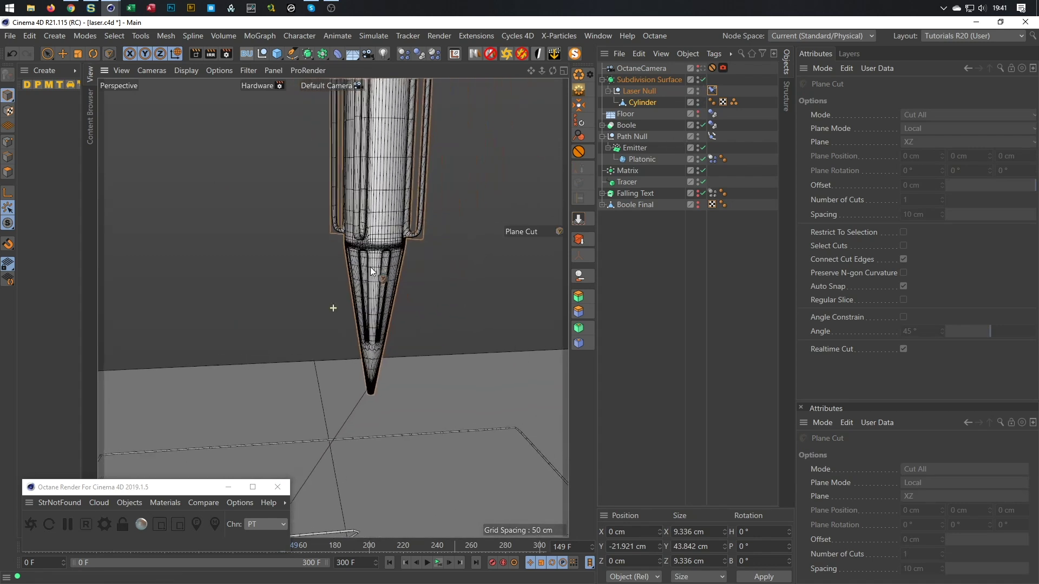
- Change the viewport shading to show sparser isoparm lines and inspect the smoothed grooves and laser body
key("n")
key("b")
scroll(360, 293, "up", 5)
scroll(401, 278, "down", 5)
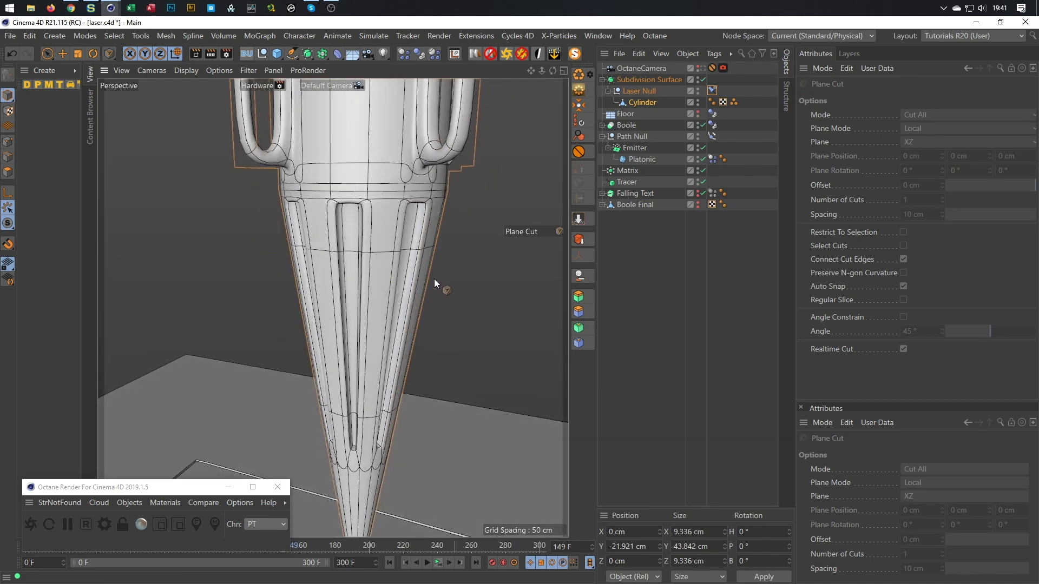
scroll(321, 302, "down", 3)
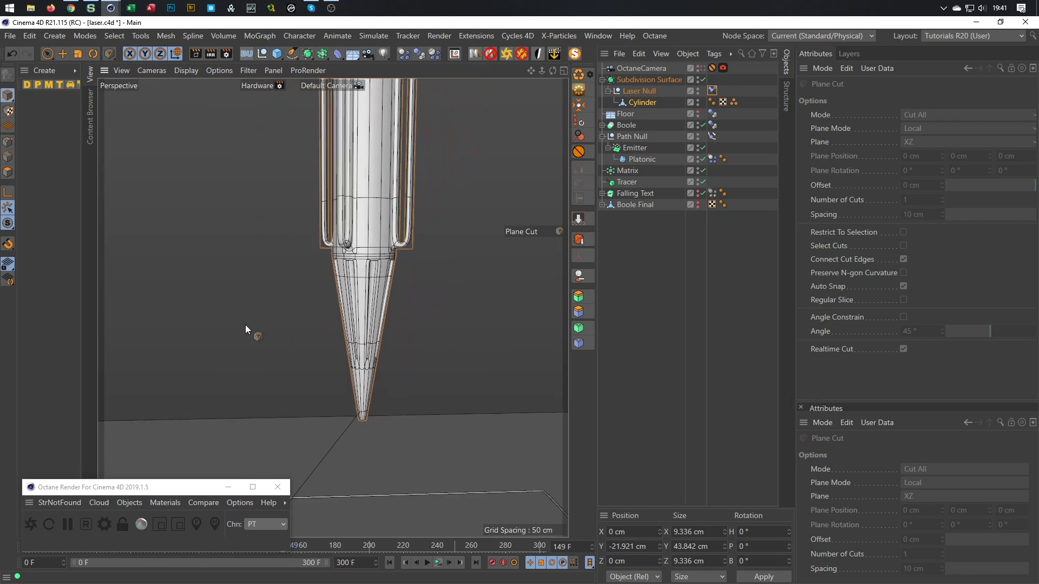
scroll(345, 242, "down", 2)
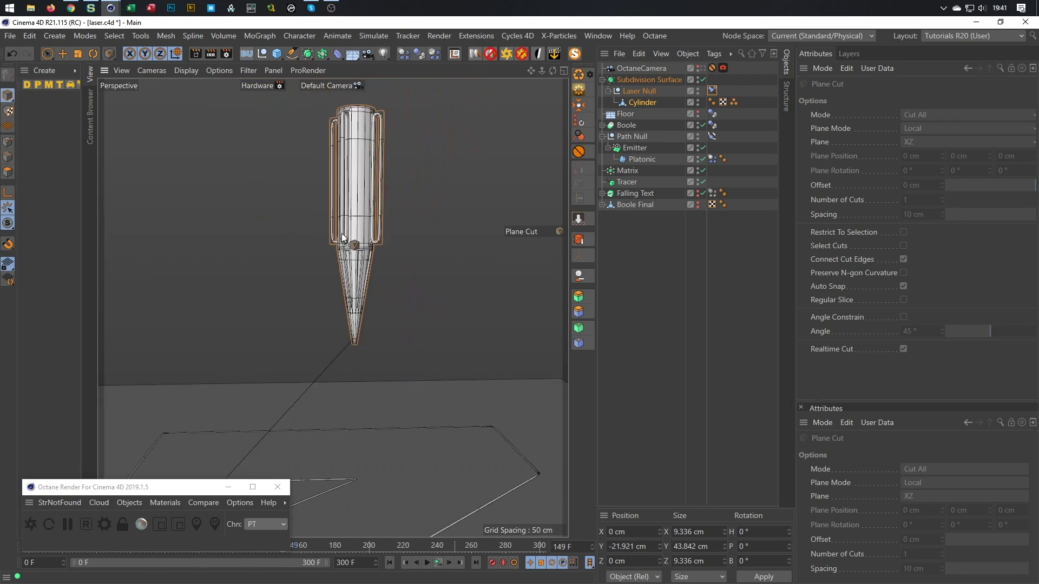
- Enable the Aim constraint tag on the Laser Null so the laser points at its target
left_click(642, 92)
left_click(712, 90)
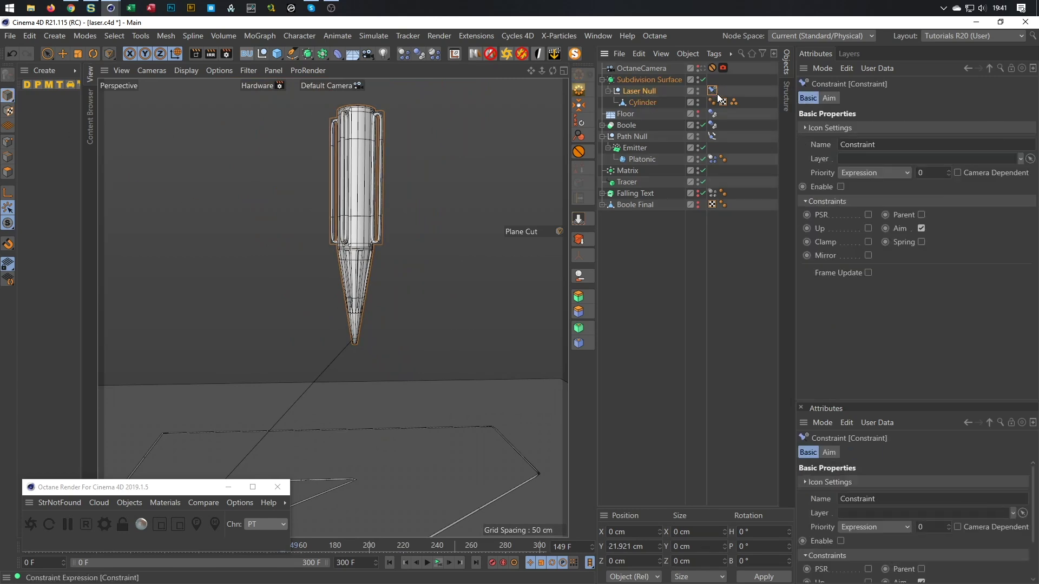
left_click(840, 187)
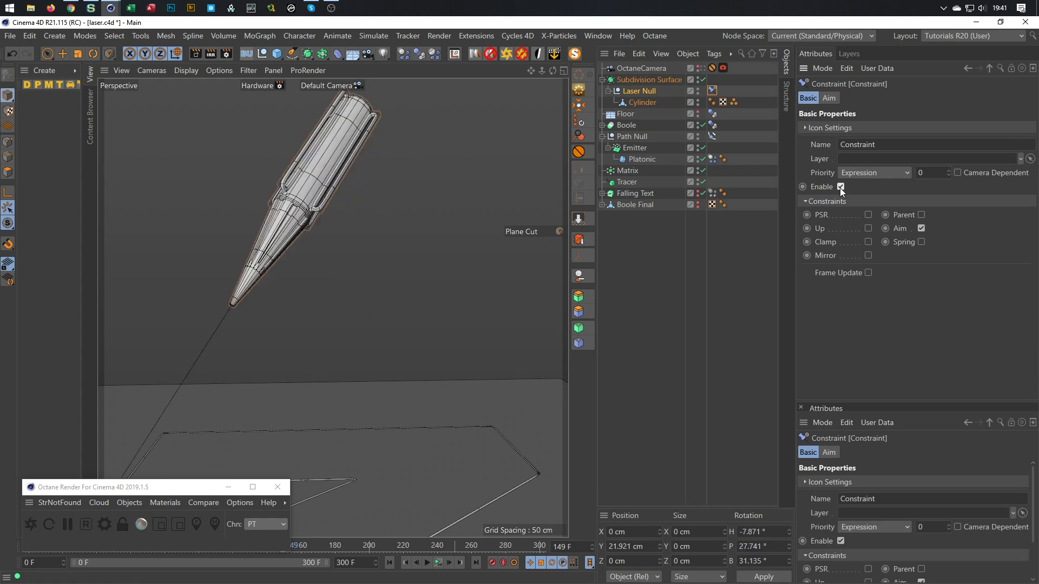
left_click_drag(372, 232, 341, 178, "alt")
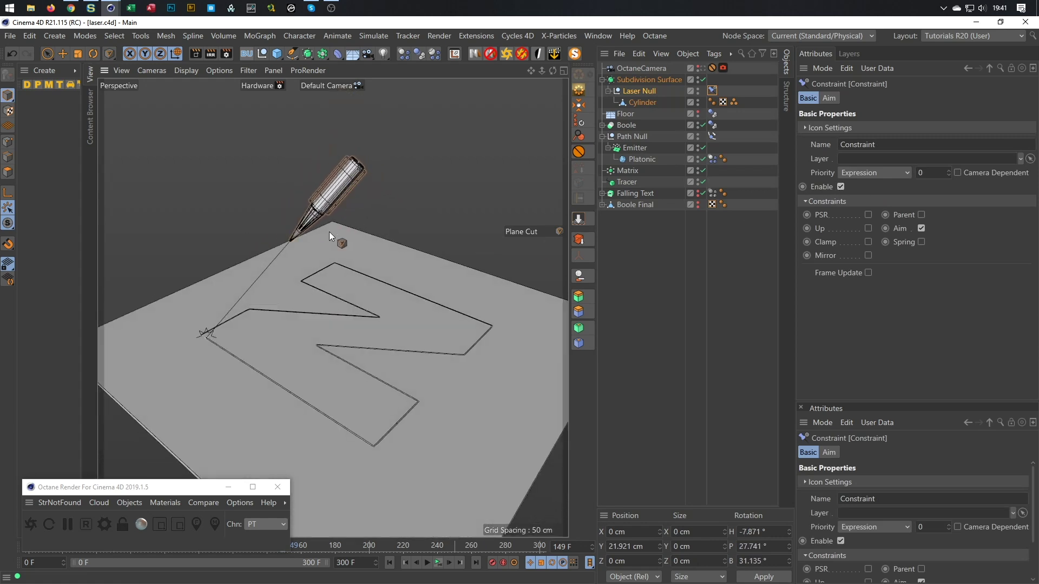
- Look through the OctaneCamera and play the animation to check the laser cutting out the N
left_click(701, 68)
left_click_drag(635, 136, 256, 168)
left_click(438, 563)
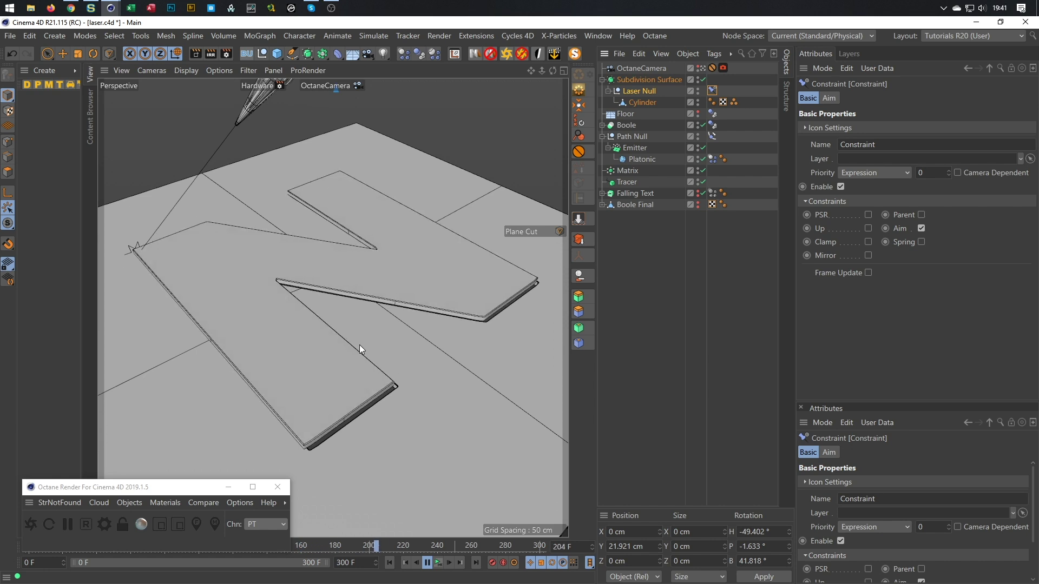
left_click(437, 560)
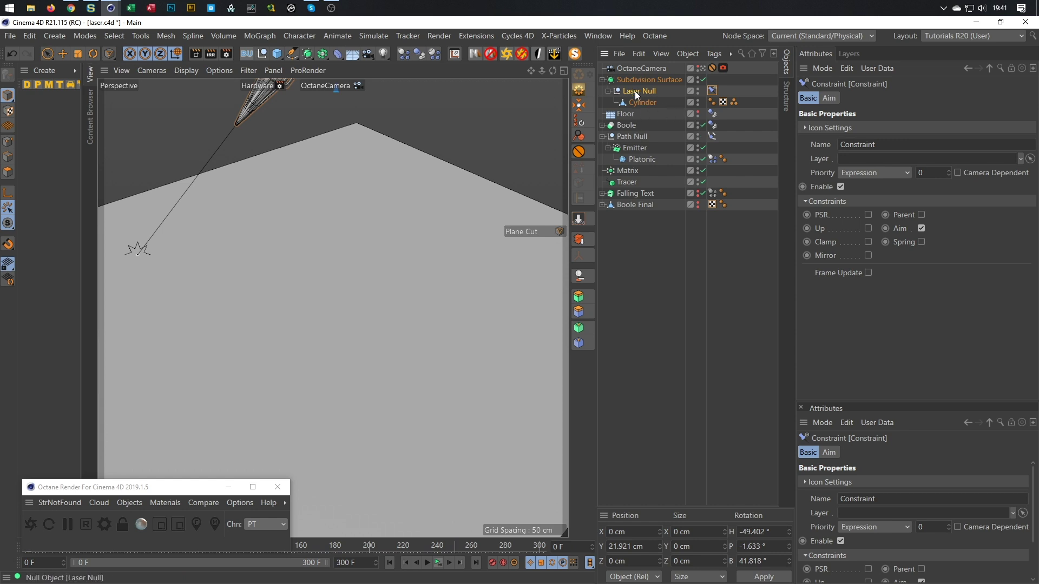
- Keyframe the Enabled setting of the Boole's Dynamics Body tag as on at frame 149
left_click(712, 125)
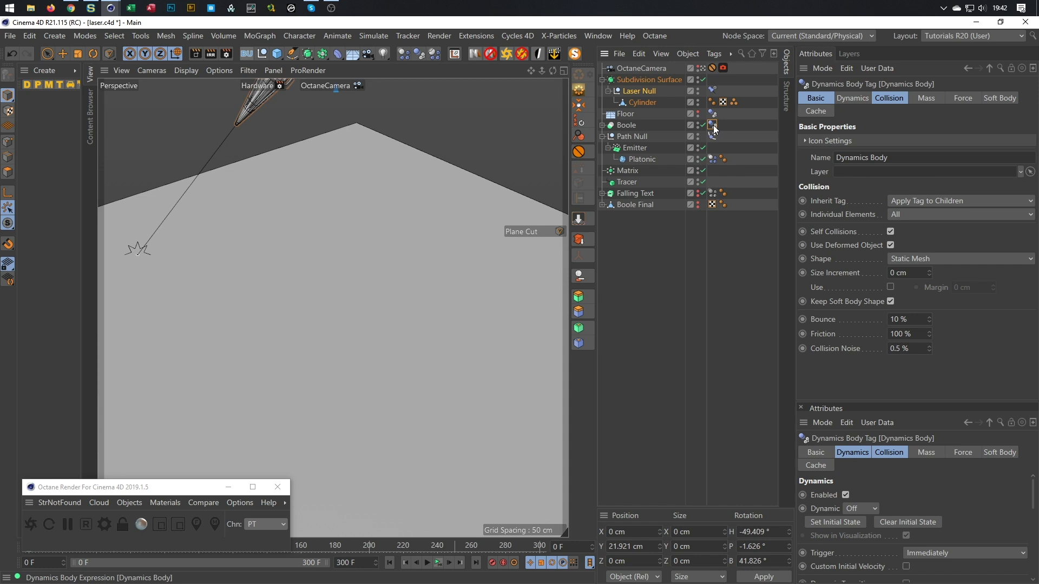
left_click(853, 96)
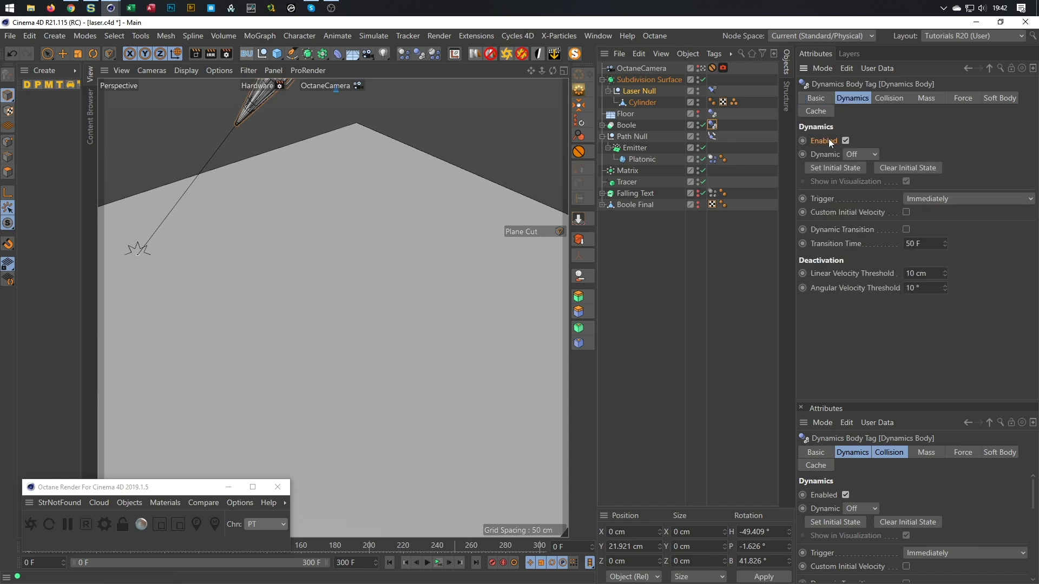
left_click_drag(177, 494, 174, 471)
left_click(556, 547)
type("145")
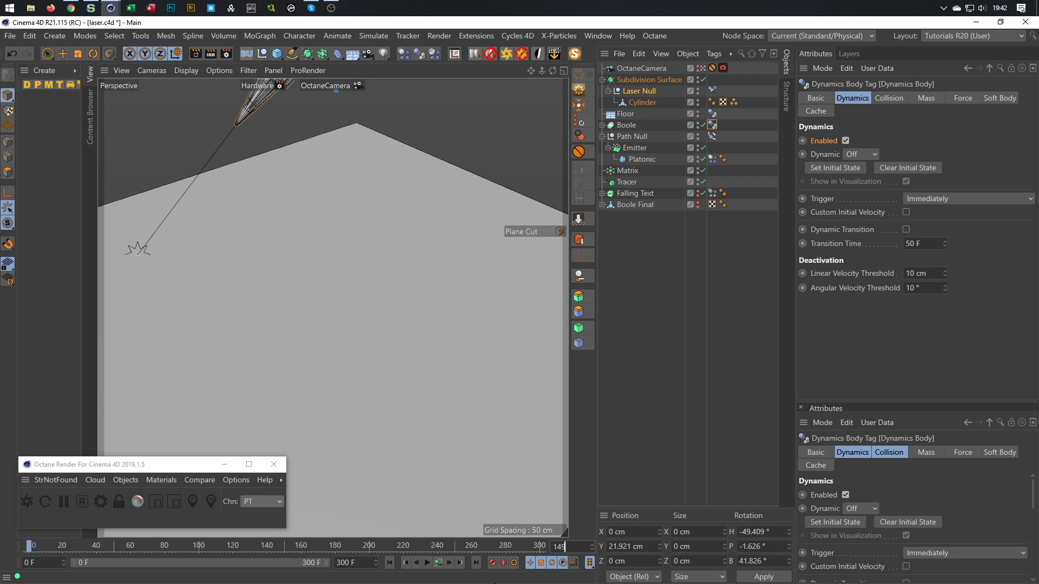
key("Return")
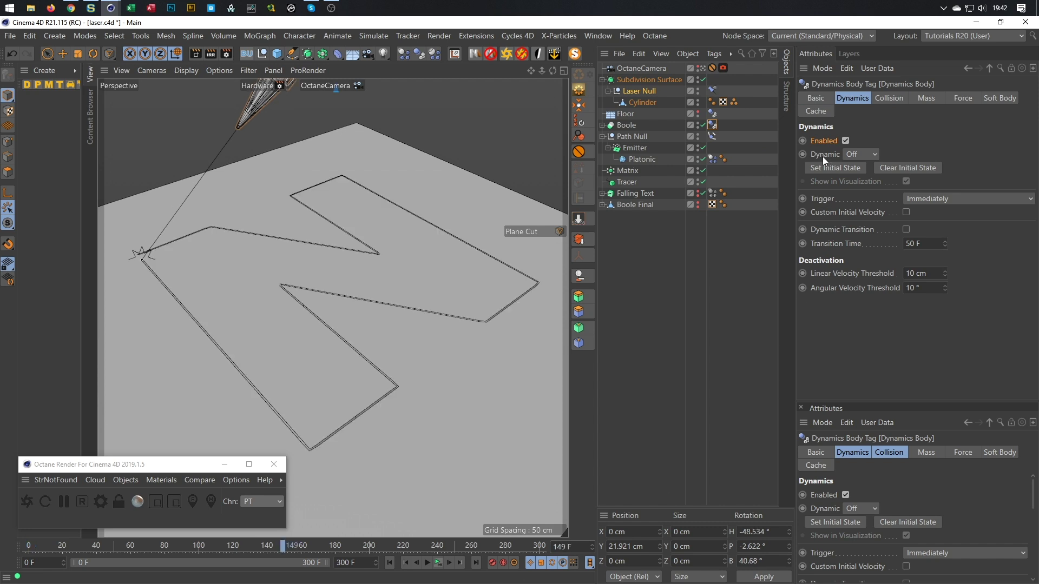
left_click(802, 140)
- Turn off the Enabled setting of the Boole's Dynamics Body tag at frame 150 for its keyframe
left_click(562, 546)
type("150")
key("Return")
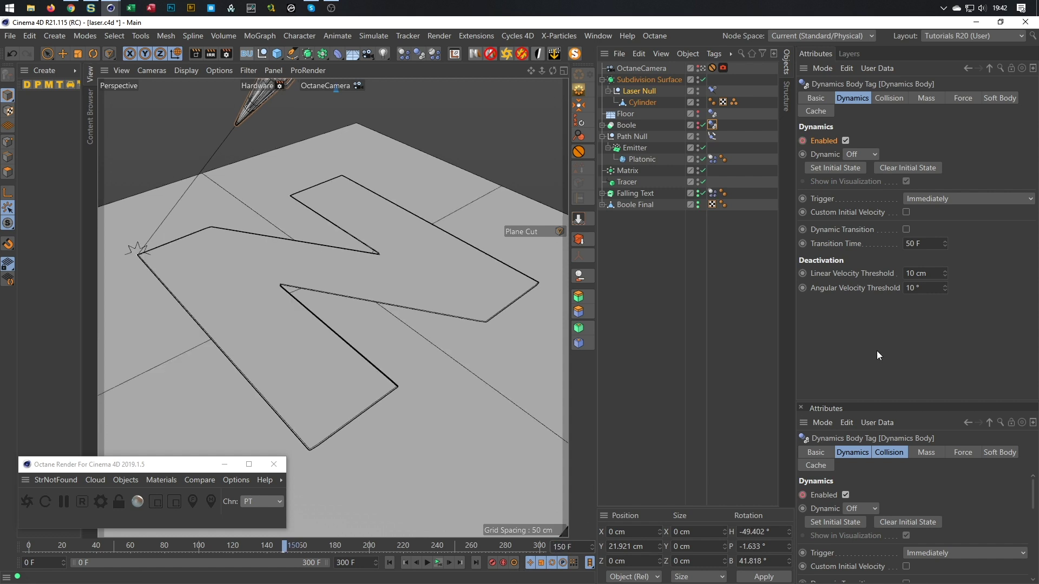
left_click(844, 141)
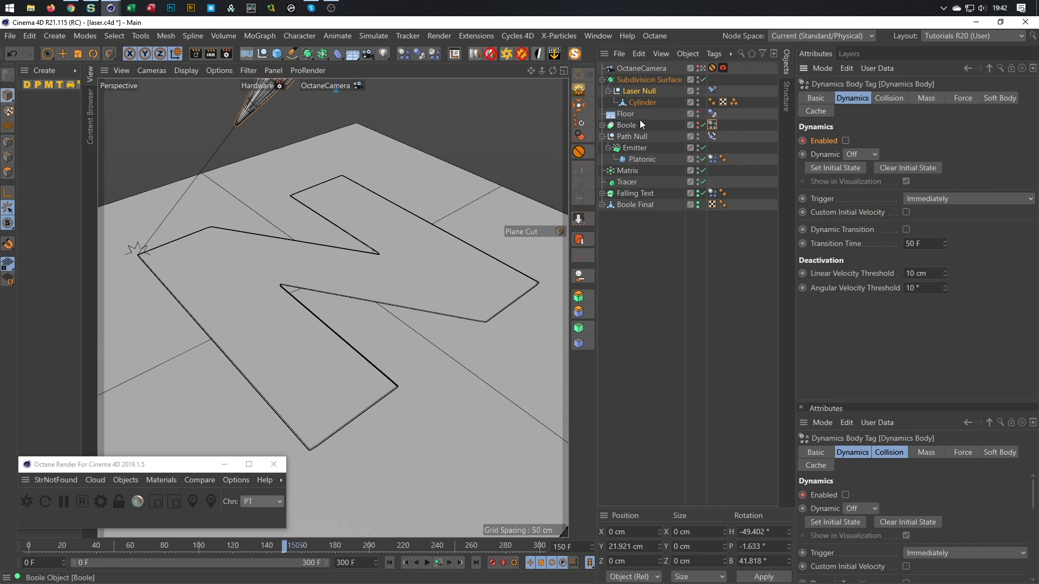
- Play the animation with the new keyframes to check the N being cut and dropping out of the floor
left_click_drag(716, 127, 505, 226)
left_click(439, 562)
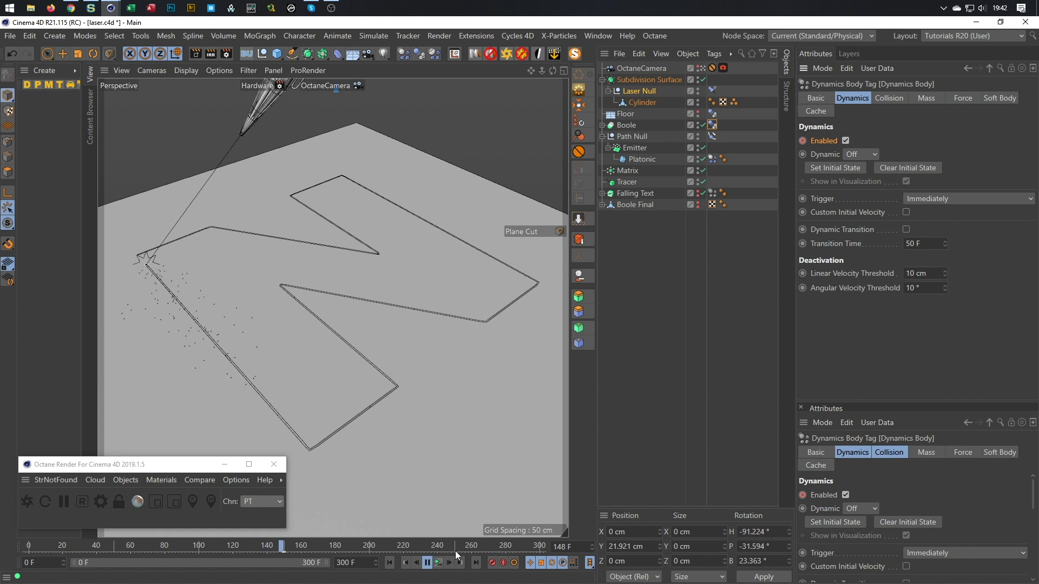
left_click(456, 551)
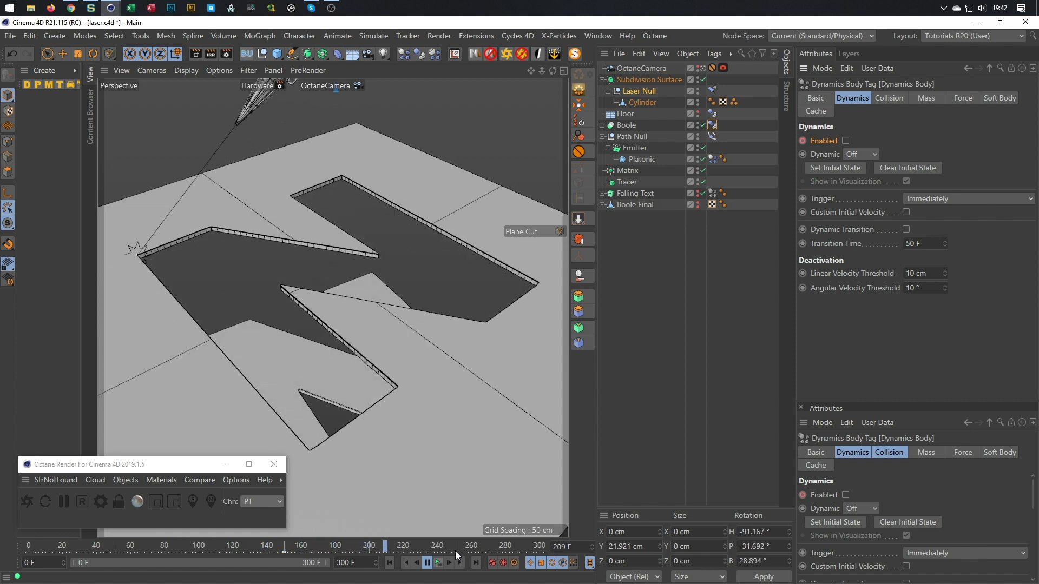
left_click(439, 563)
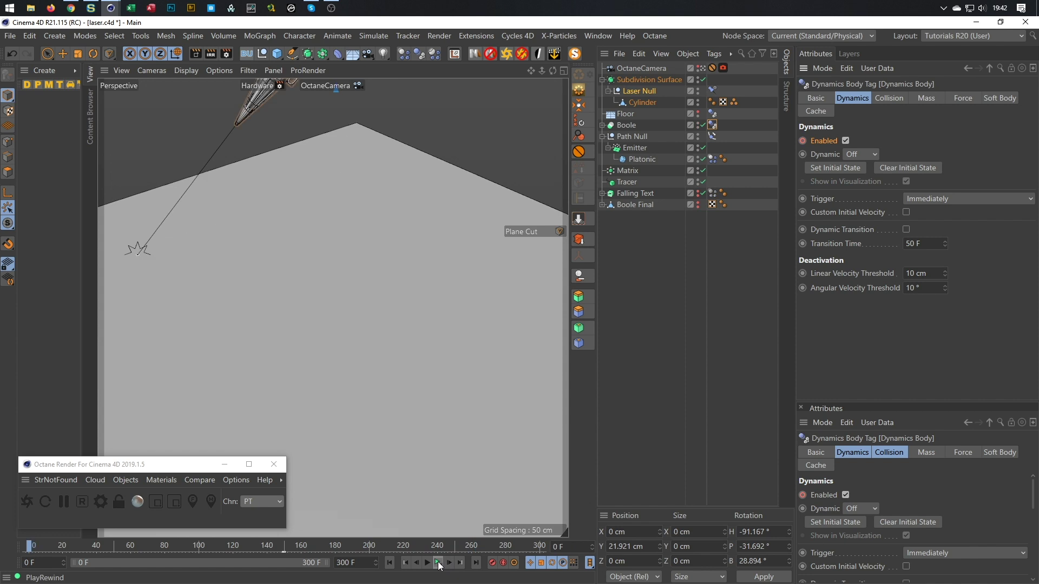
left_click(440, 560)
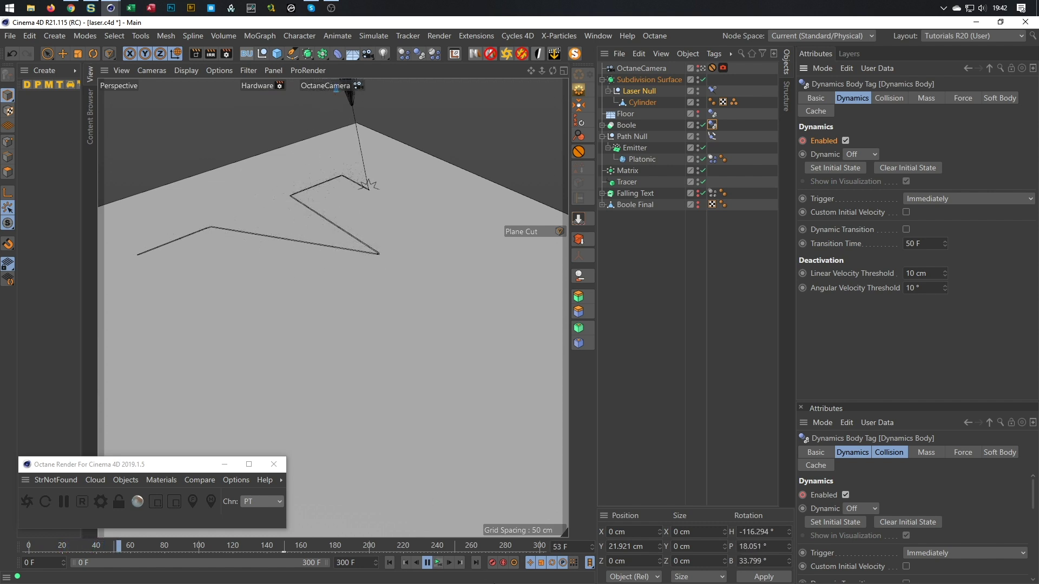
left_click(438, 563)
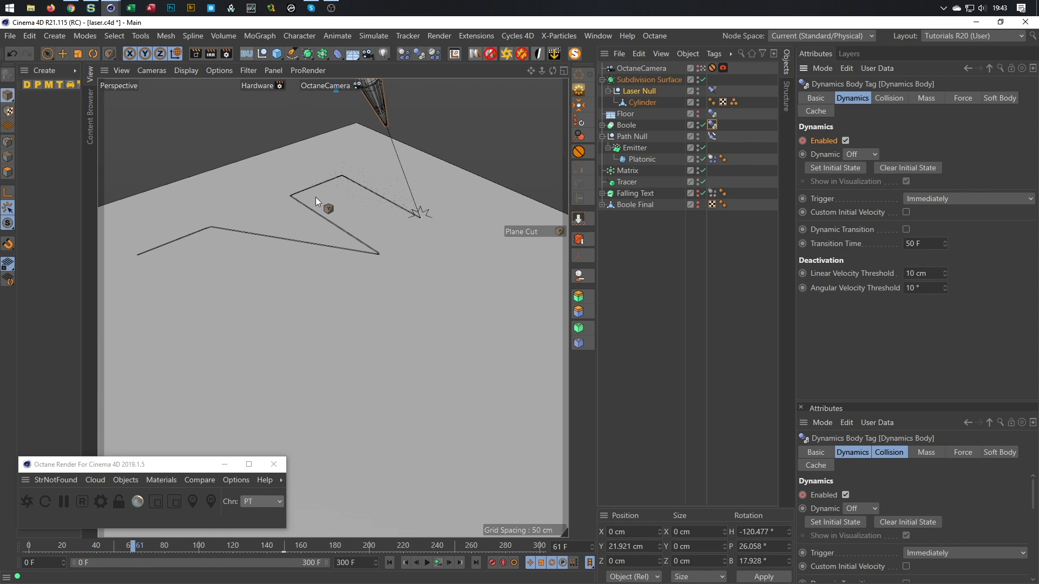
- Leave the OctaneCamera to inspect the laser cut from a free view and return to the camera
left_click(703, 69)
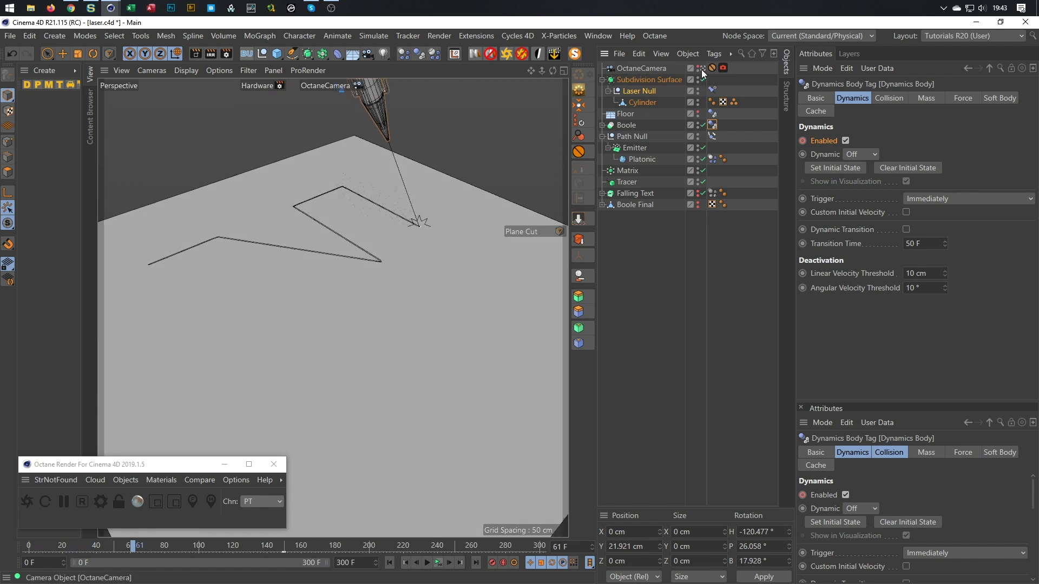
right_click_drag(369, 274, 465, 330, "alt")
left_click(702, 69)
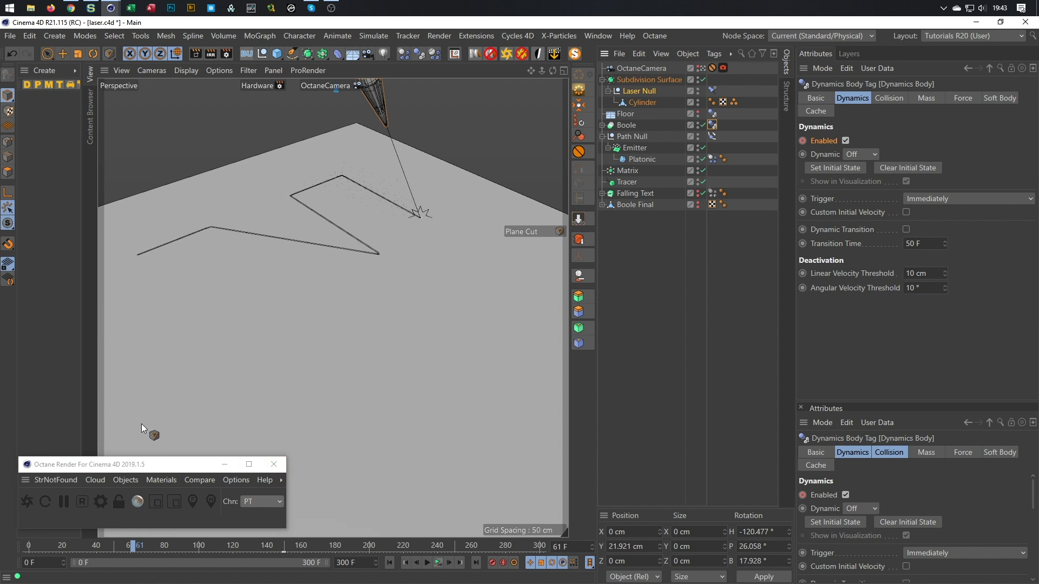
- Add an Octane ObjectTag to the Tracer and enable Render As Hair with root and tip thickness of 0.1
right_click(626, 181)
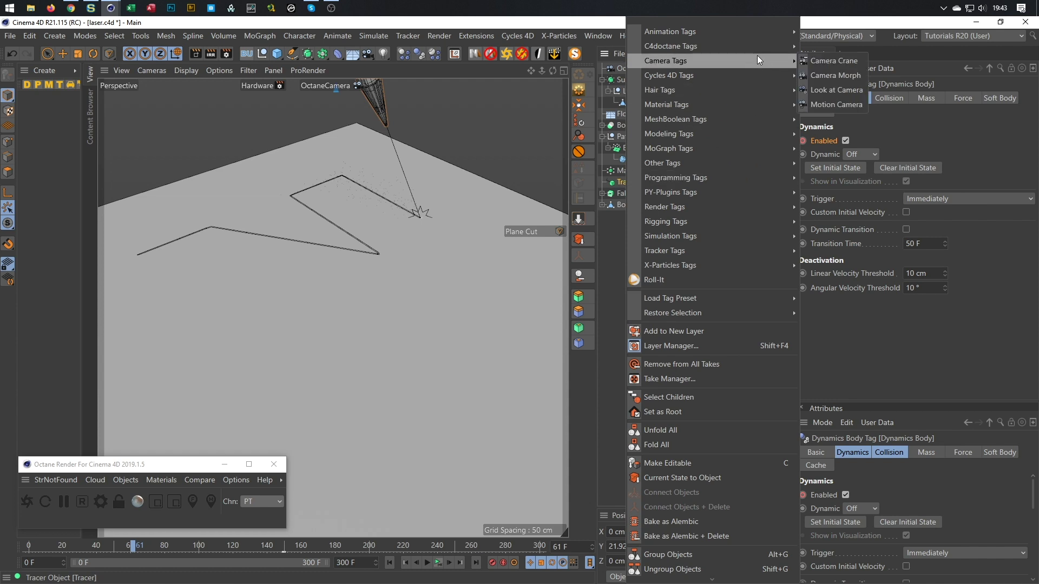
mouse_move(788, 47)
left_click(830, 90)
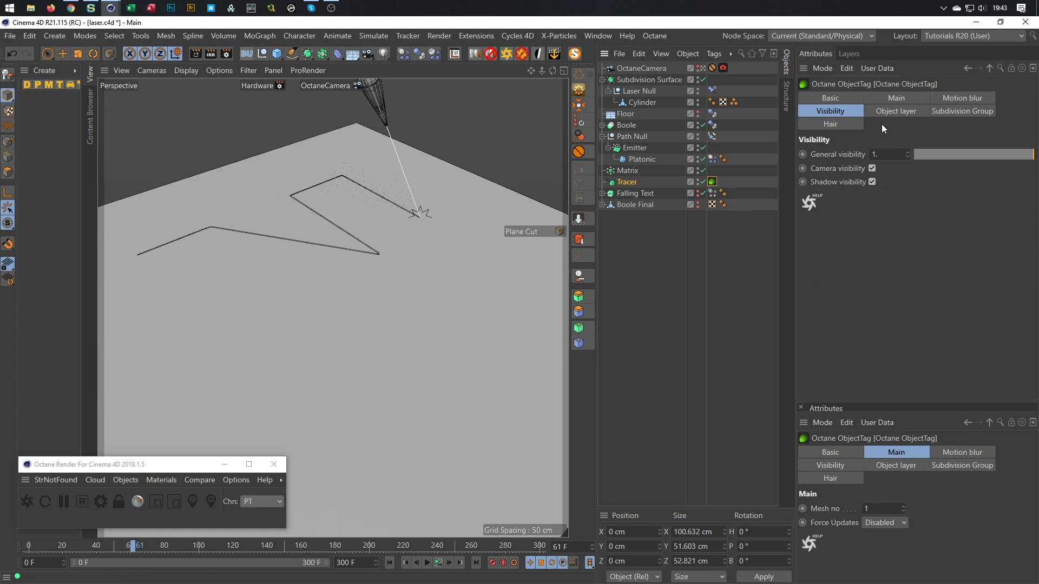
left_click(833, 124)
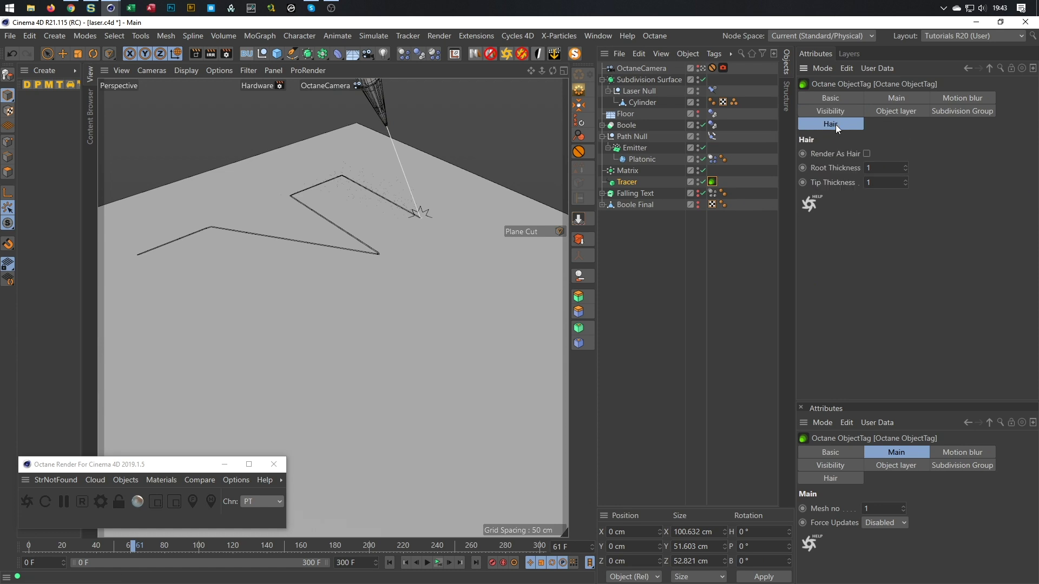
left_click(866, 154)
type("0.1")
key("Tab")
type("0.1")
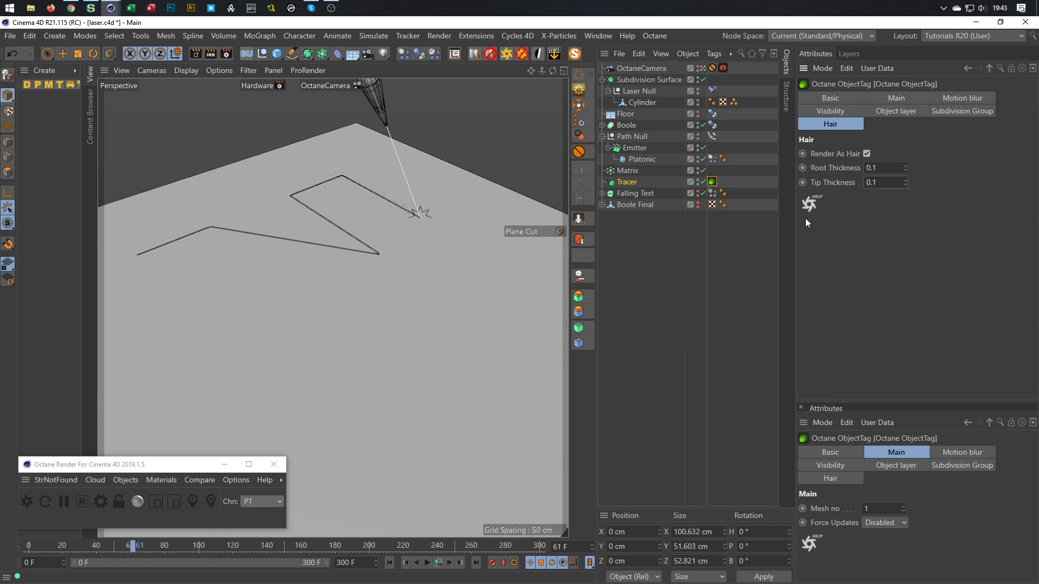
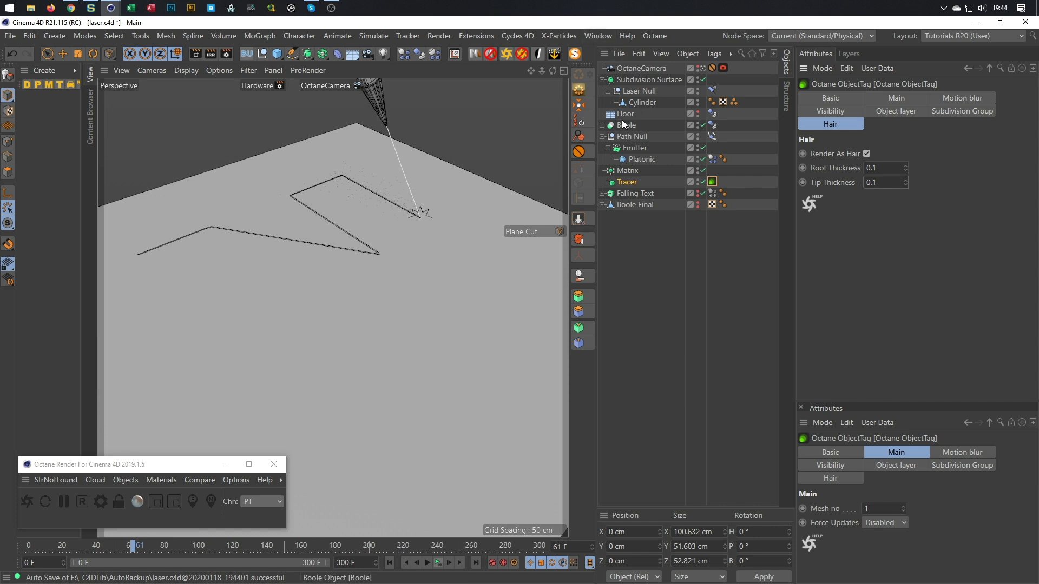
- Try to create an Octane Glossy material and open it for editing, and dismiss the application error dialog
left_click(123, 480)
mouse_move(152, 480)
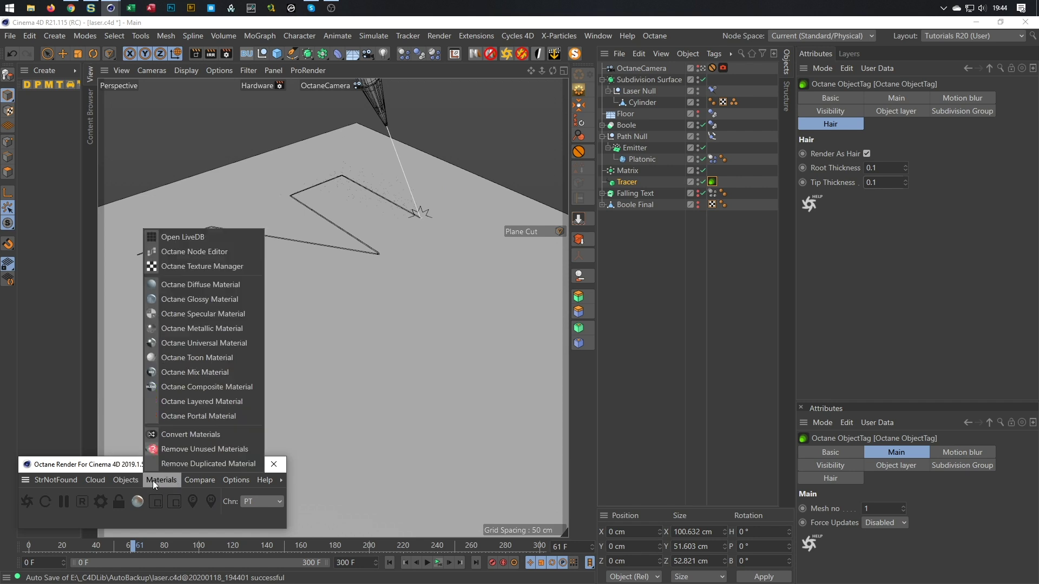
left_click(216, 300)
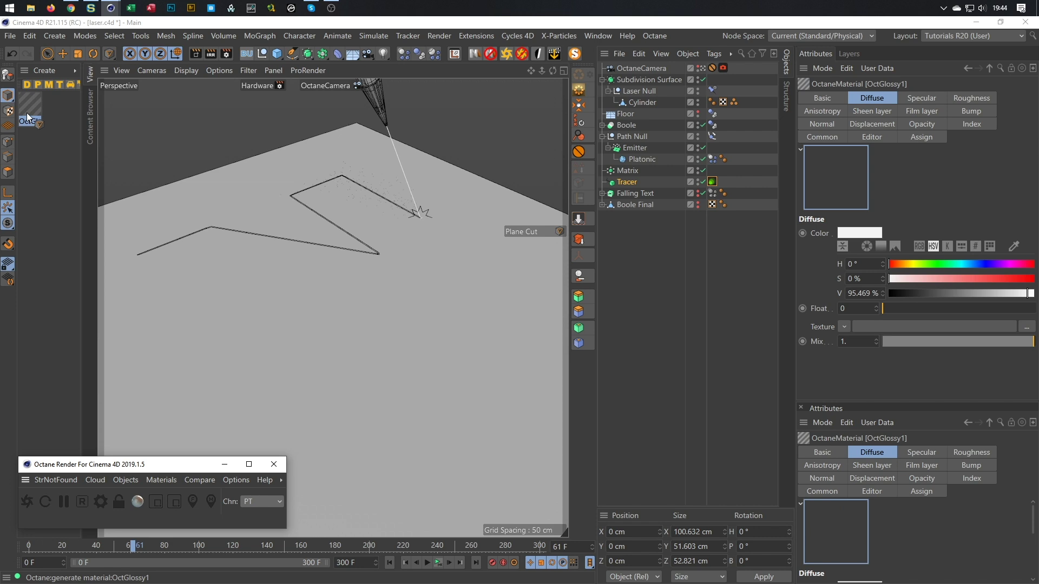
left_click_drag(27, 113, 158, 202)
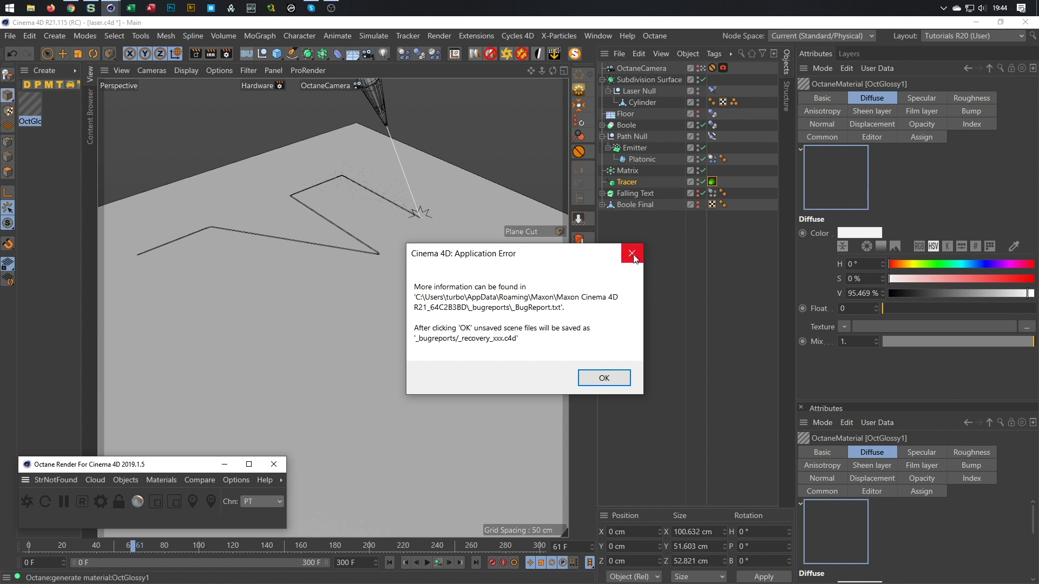
left_click(599, 381)
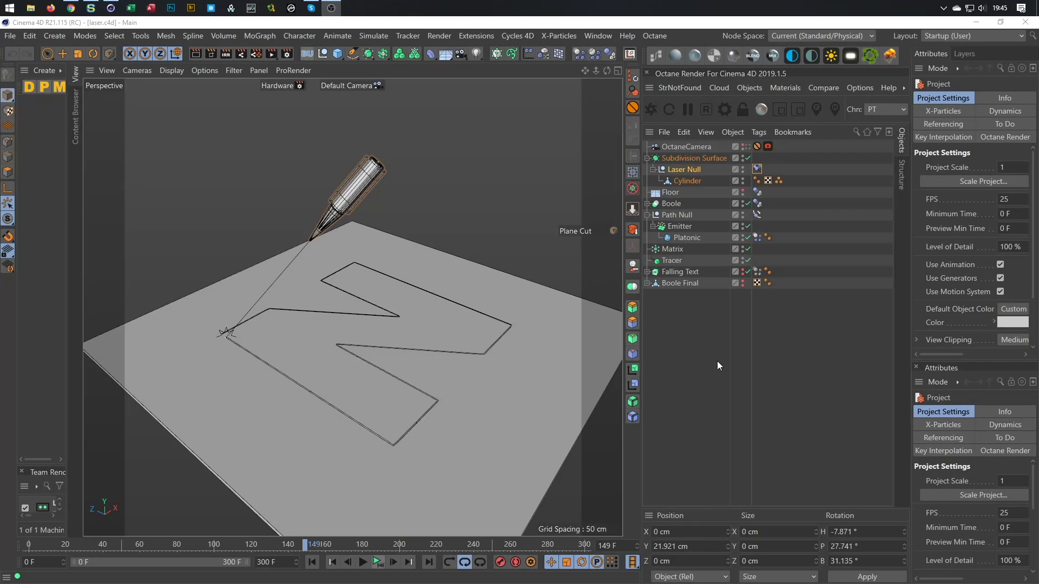
- Switch the interface to the Tutorials R20 (User) layout and play the reopened scene's animation to check it
left_click(983, 36)
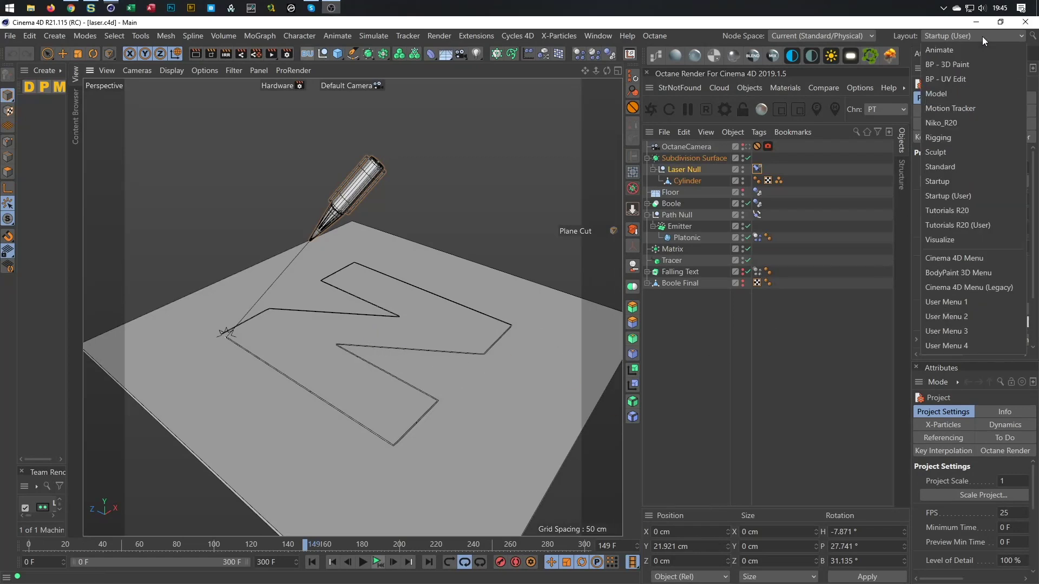
left_click(991, 226)
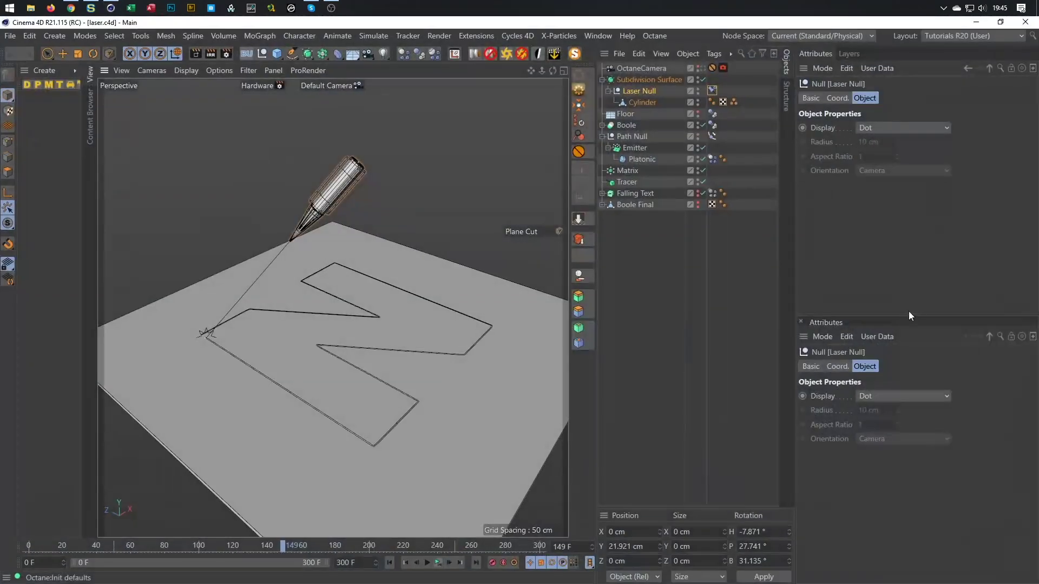
left_click(438, 564)
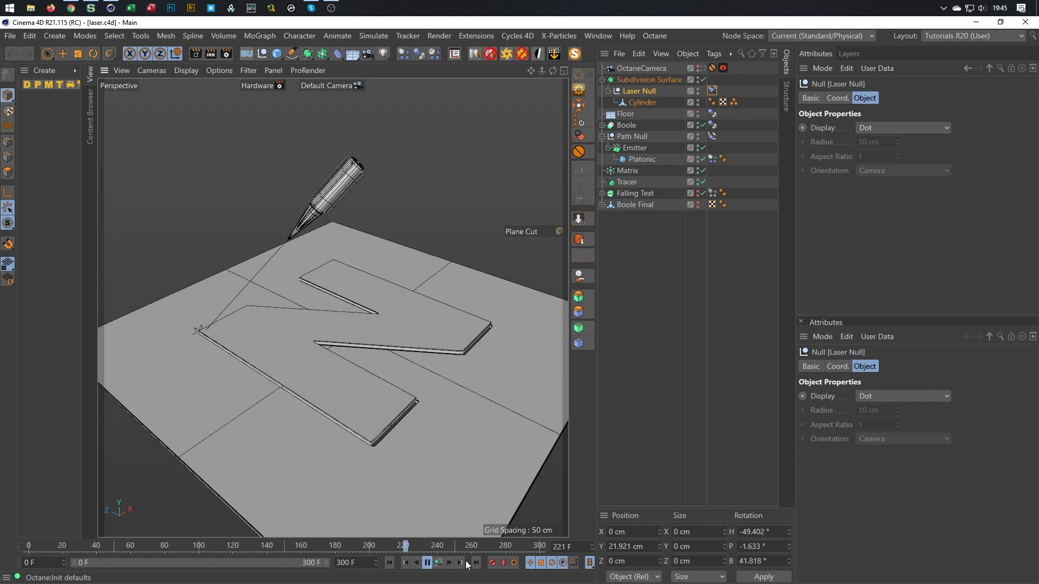
left_click(427, 564)
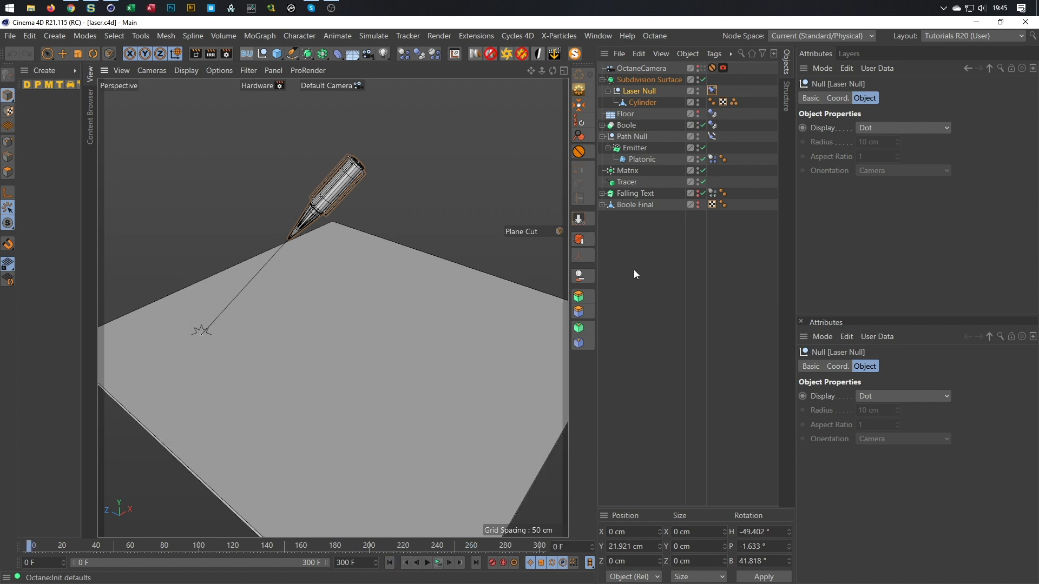
- Set a keyframe with Enabled on for the Boole's Dynamics Body tag at frame 149
left_click(712, 125)
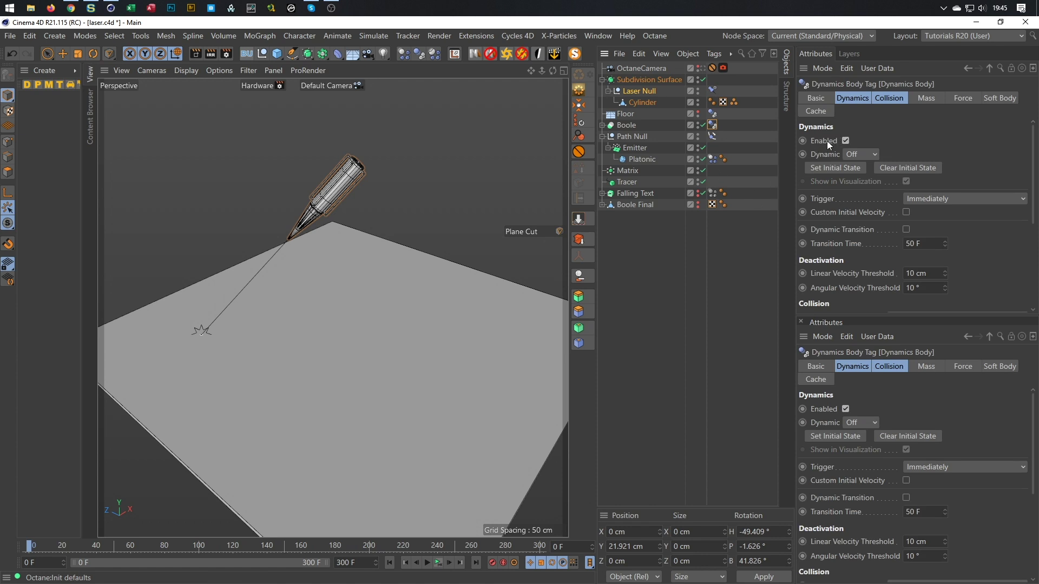
double_click(574, 549)
key("Return")
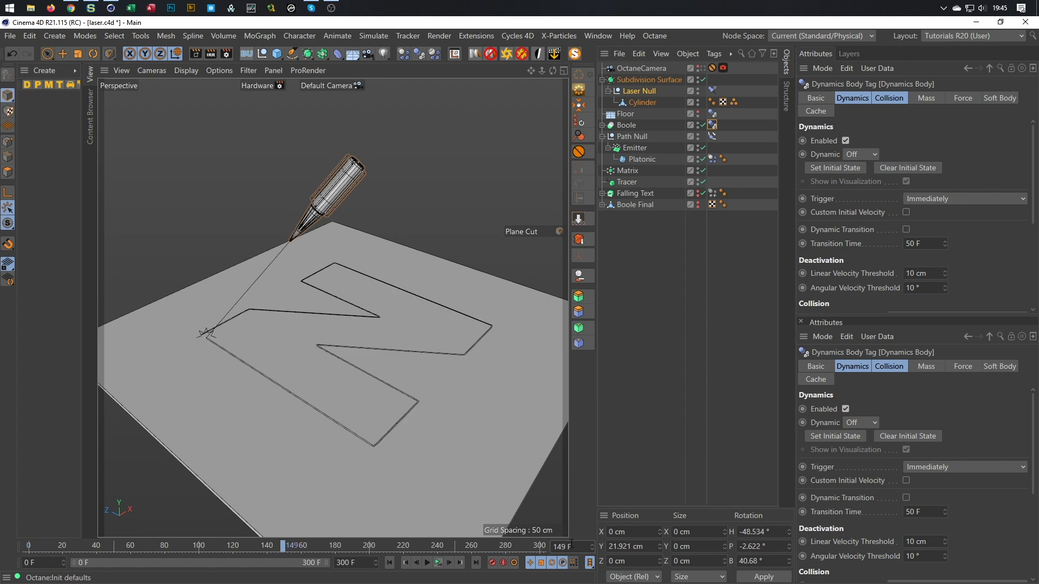
left_click(802, 141)
- Turn off the Boole's Dynamics Body Enabled setting at frame 150 and save the scene
left_click(461, 564)
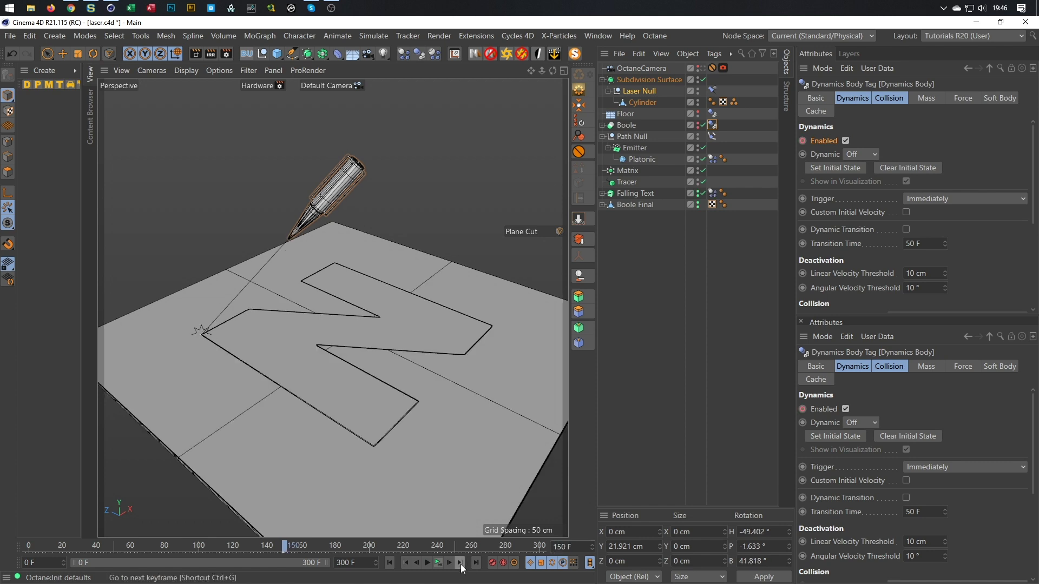
left_click(845, 141)
key("ctrl+s")
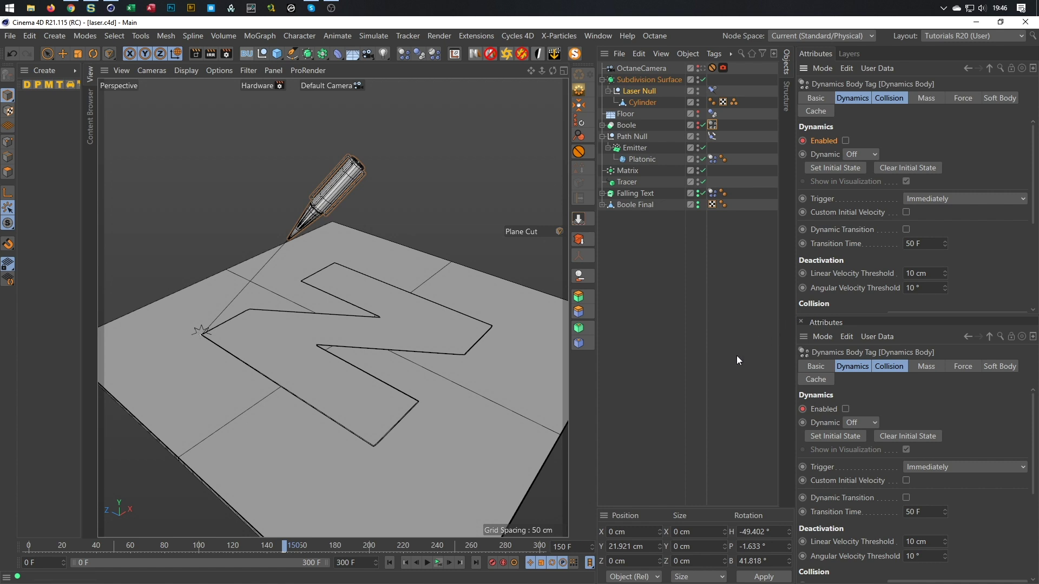
- Play the animation in the default view, replay the start through the OctaneCamera, and save the scene
left_click(437, 562)
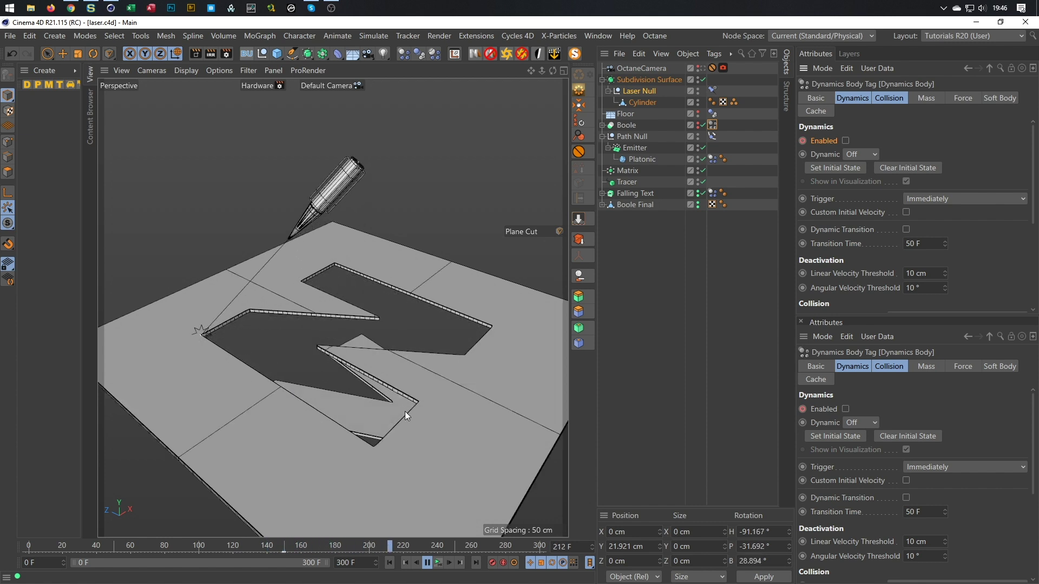
left_click(436, 565)
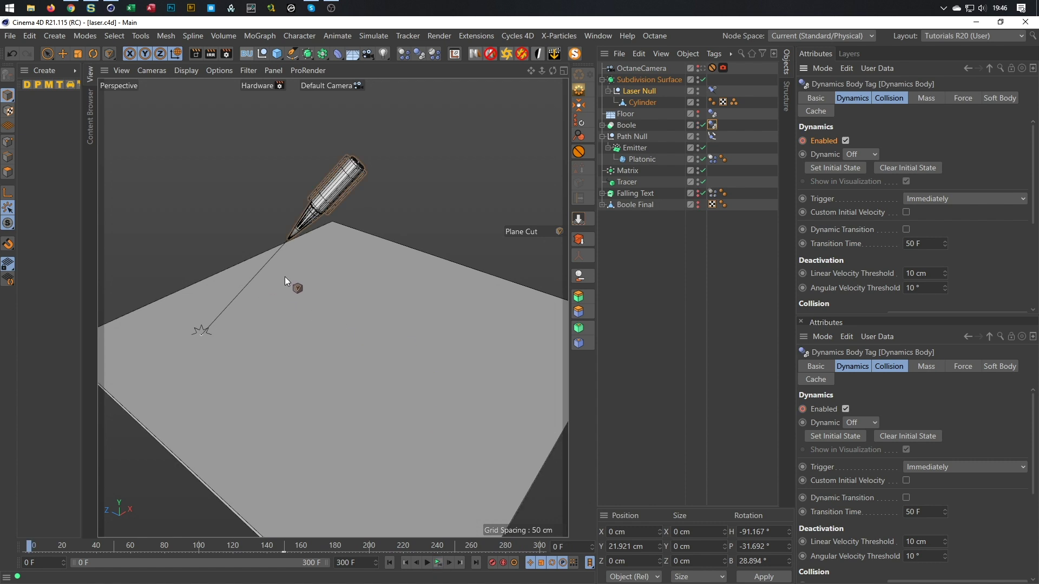
left_click(702, 68)
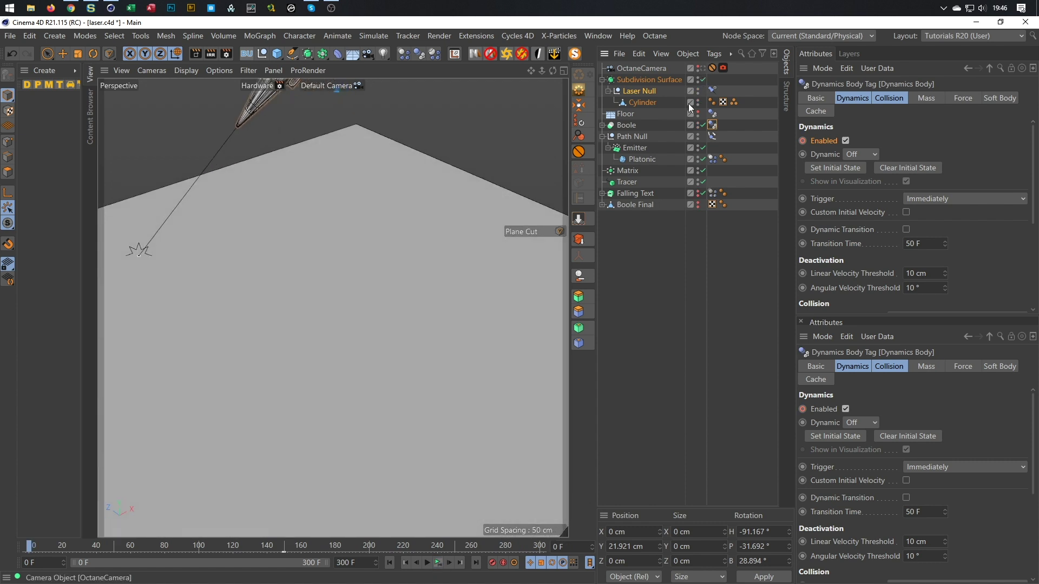
left_click(428, 564)
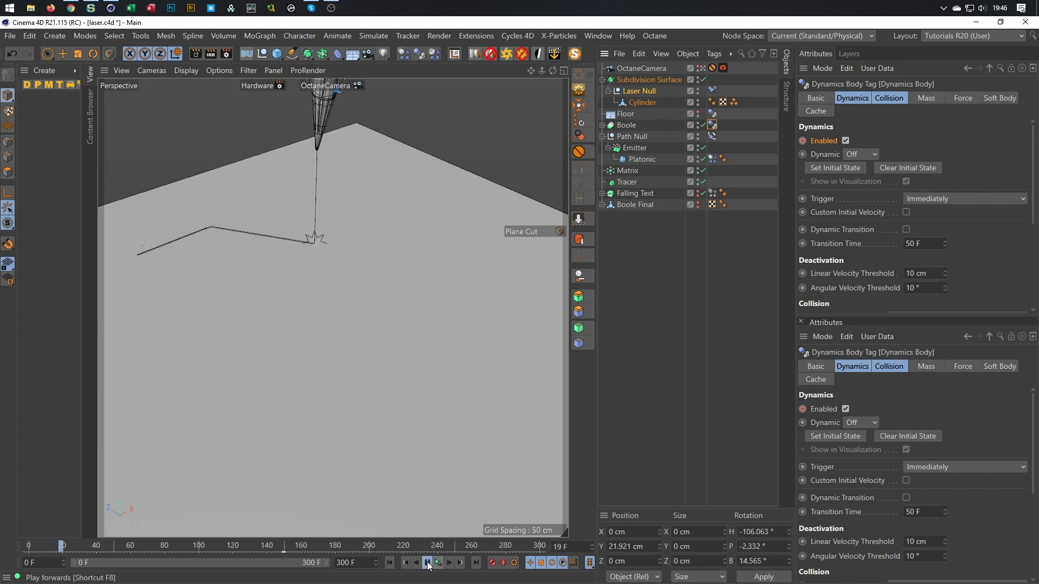
left_click(427, 563)
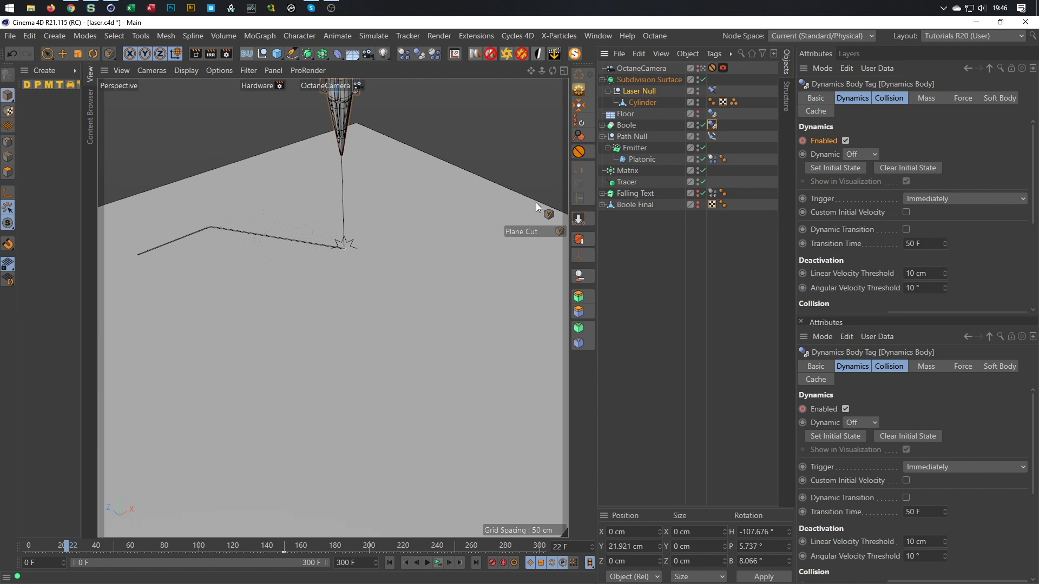
key("ctrl+s")
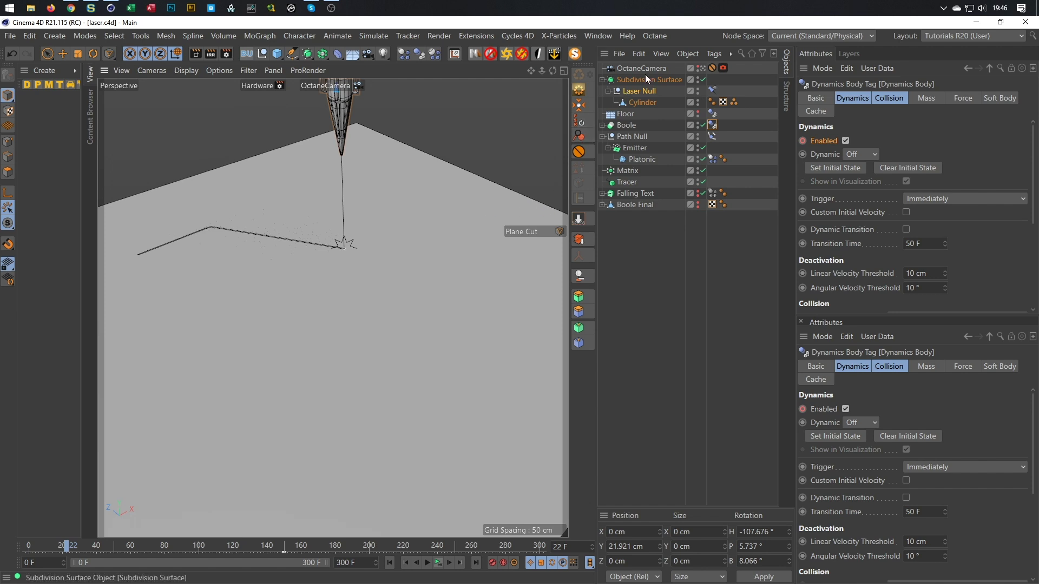
- Activate Live Selection, open the Octane Dialog and move its window clear of the laser
left_click(47, 53)
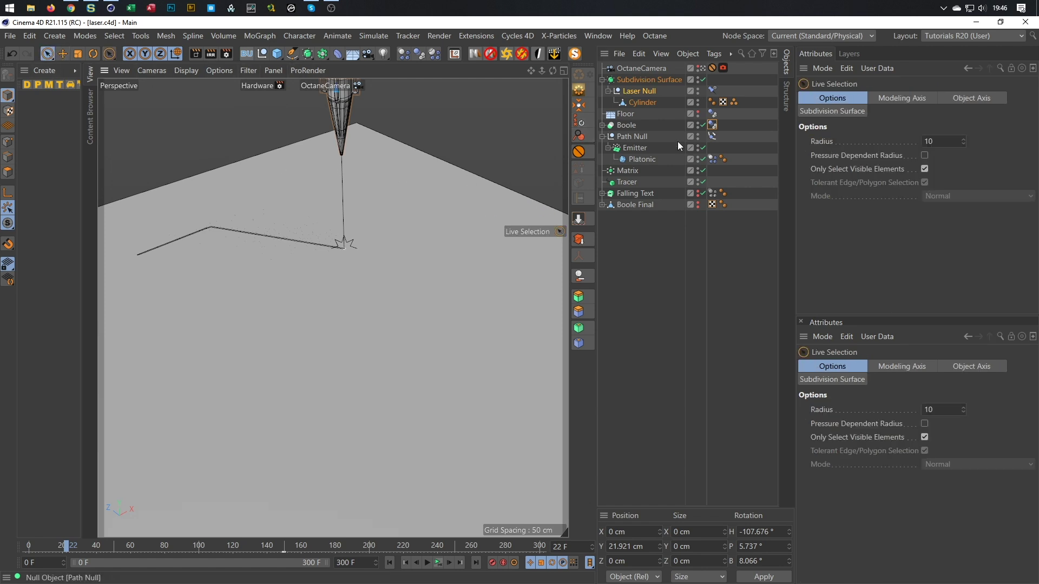
left_click(664, 36)
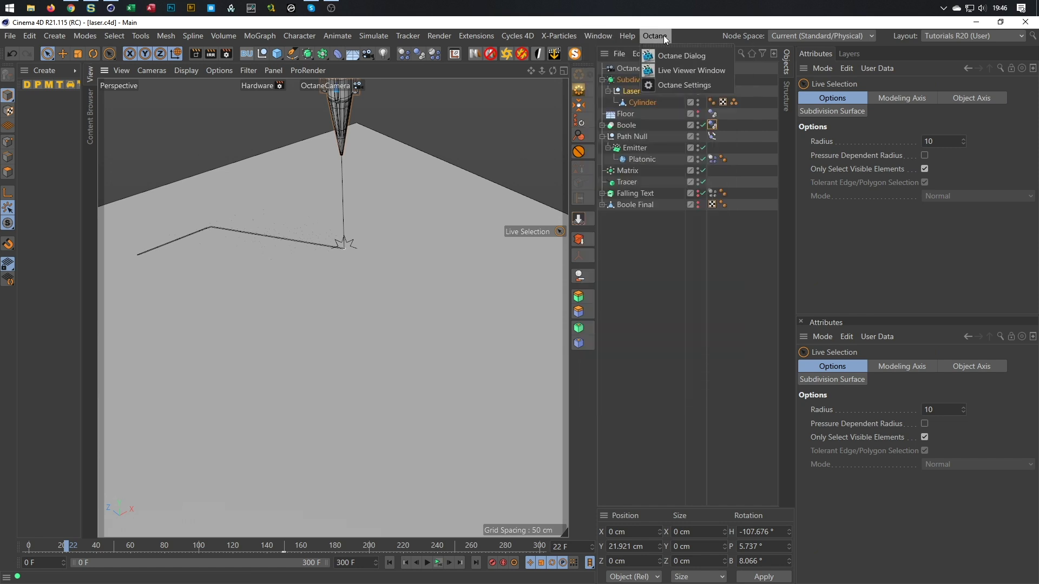
left_click(671, 56)
left_click_drag(366, 211, 173, 504)
- Create an Octane Glossy material and open it in the Material Editor
left_click(141, 518)
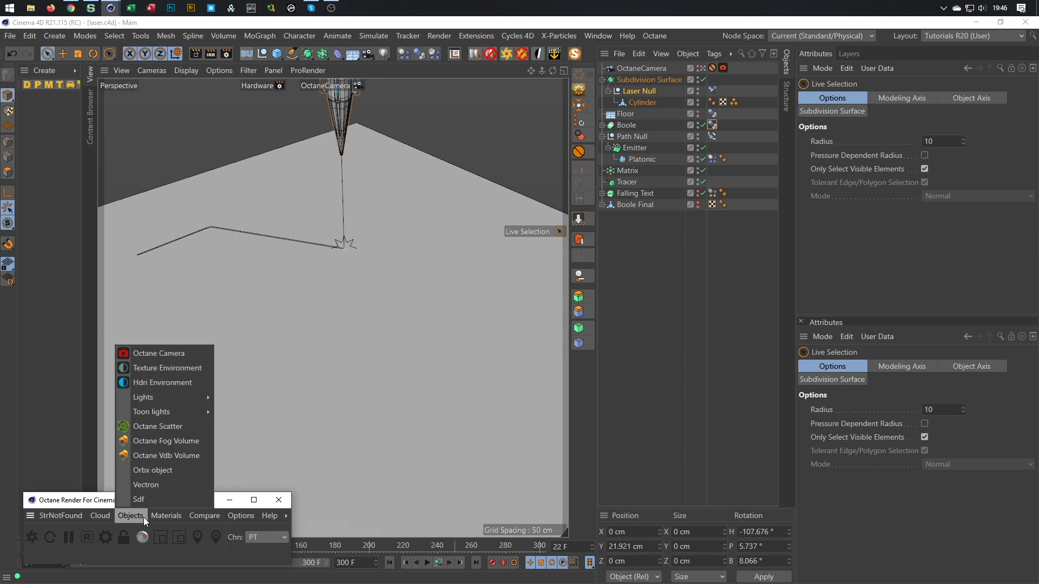
mouse_move(167, 515)
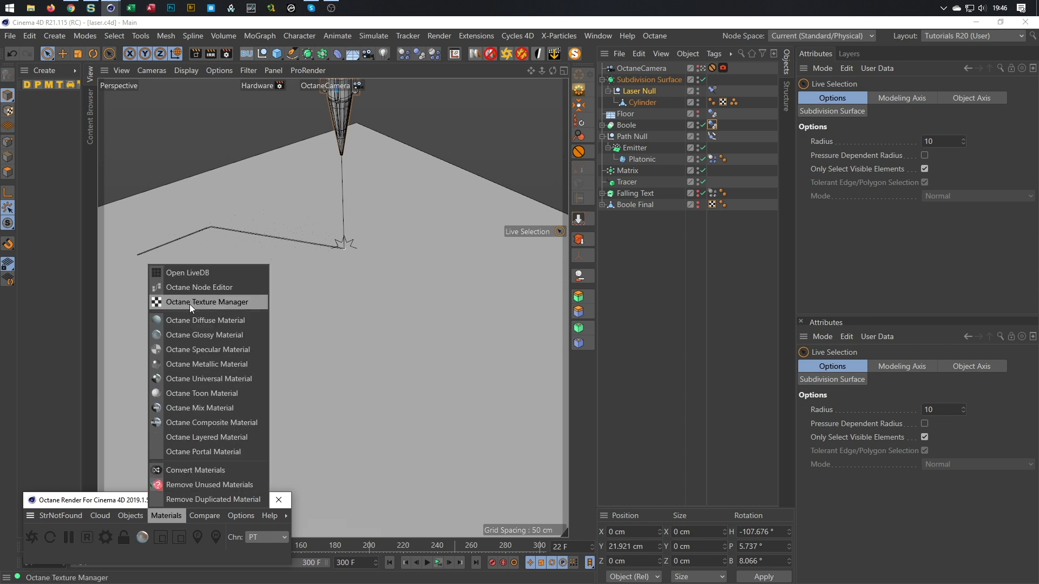
left_click(192, 332)
double_click(29, 101)
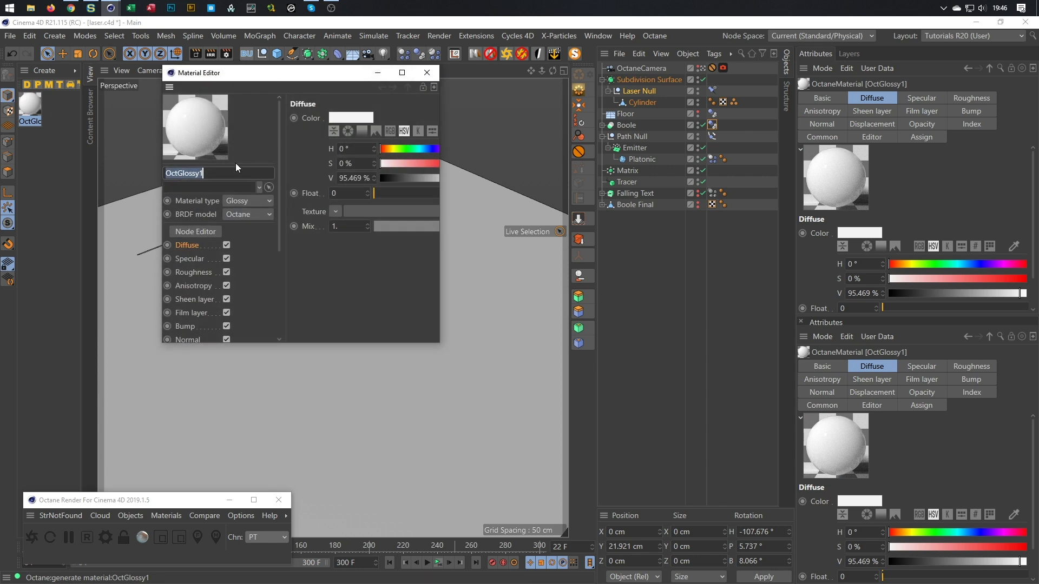
- Open the glossy material in the Octane Node Editor, close the Material Editor, and enlarge the node window with the material node in view
left_click(190, 233)
left_click(427, 72)
left_click_drag(476, 211, 523, 171)
left_click_drag(420, 296, 516, 246)
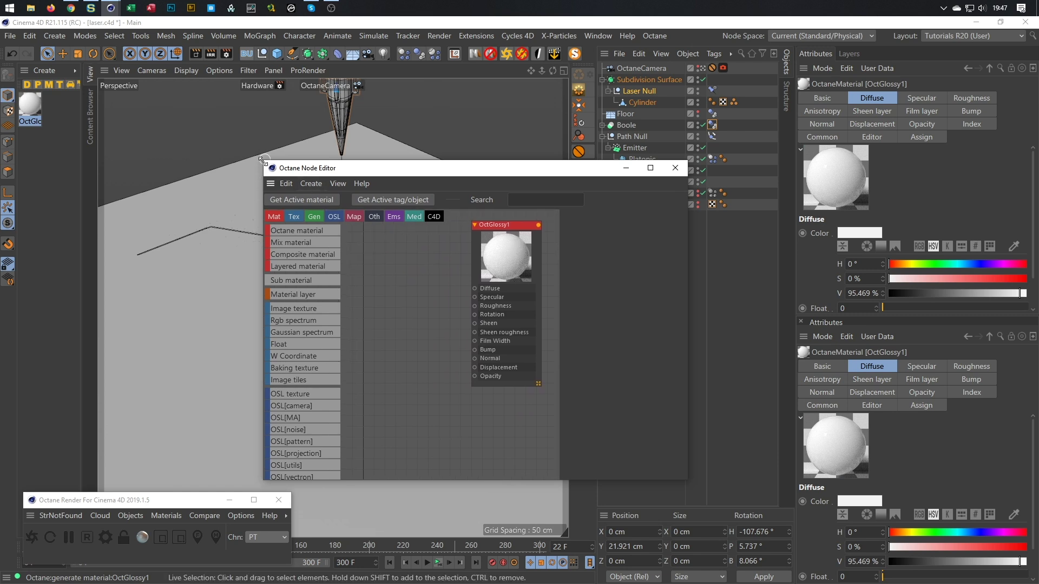
left_click_drag(265, 161, 34, 75)
left_click_drag(266, 200, 382, 217)
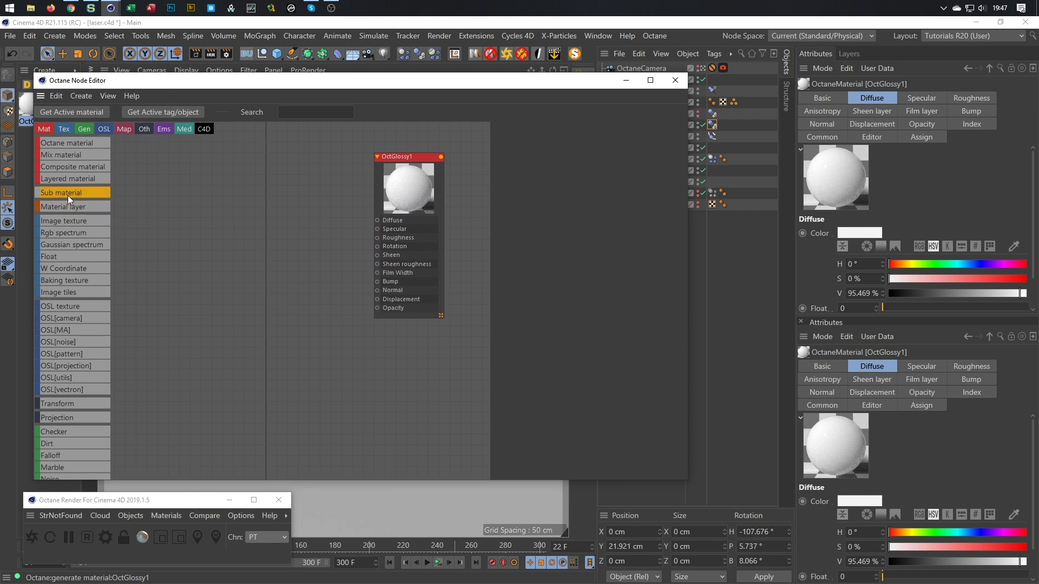
- Connect an RGB Spectrum node to the glossy material's Diffuse input and set its V value to 11%
left_click_drag(59, 233, 227, 230)
left_click_drag(291, 196, 378, 220)
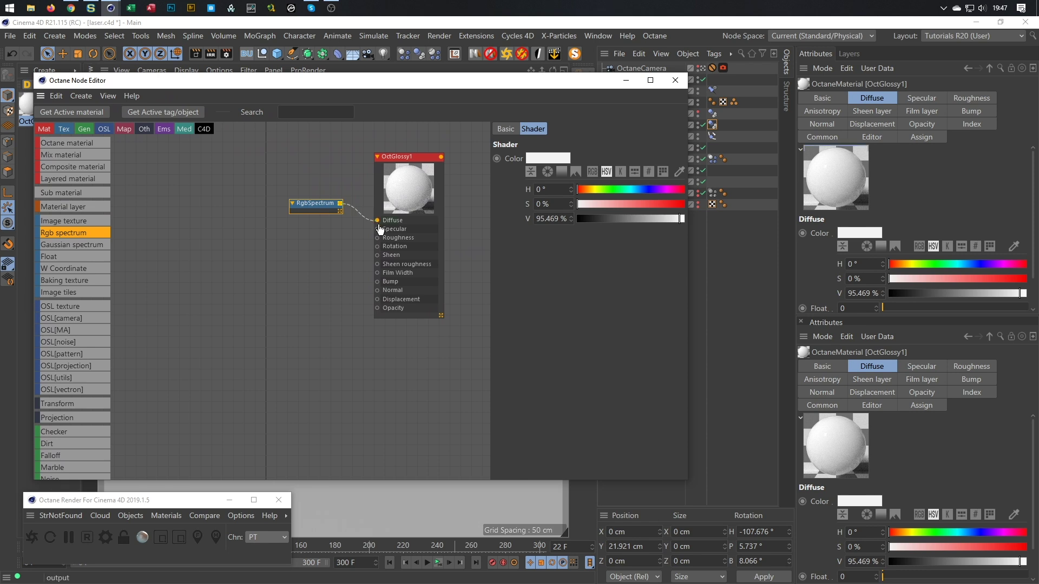
mouse_move(581, 219)
left_mouse_down()
mouse_move(592, 220)
mouse_move(587, 228)
left_mouse_up()
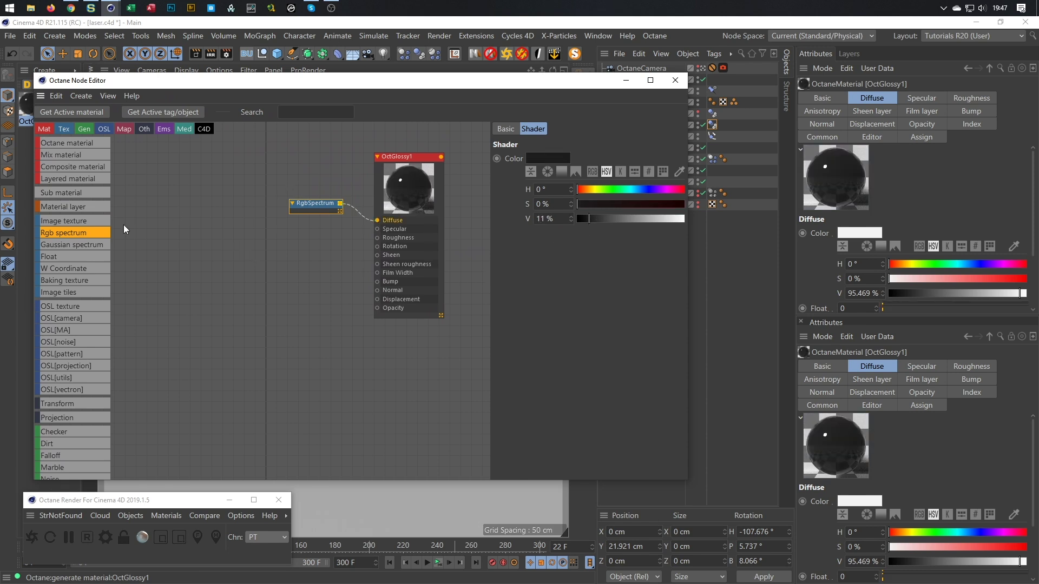
- Connect a Float node to the glossy material's Roughness with a value of about 0.116, and close the Node Editor
left_click_drag(69, 255, 272, 238)
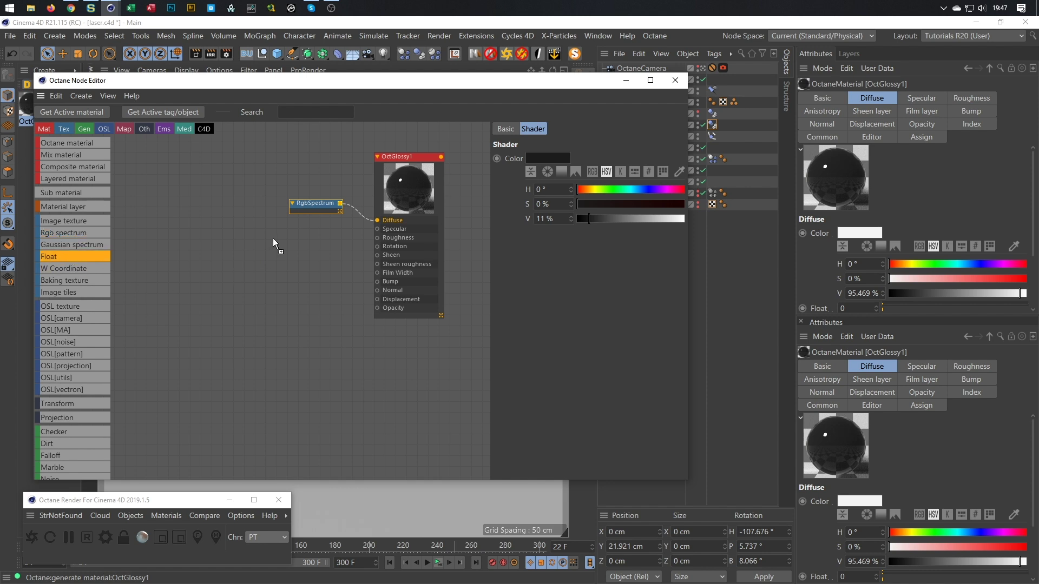
left_click_drag(338, 238, 380, 242)
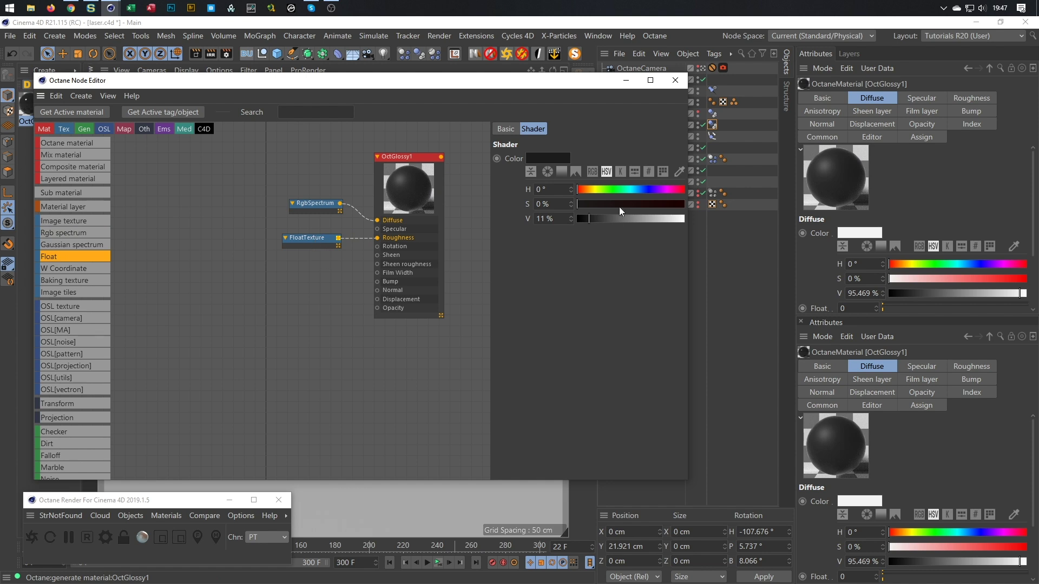
left_click(295, 241)
left_click(573, 161)
left_click_drag(572, 160, 580, 163)
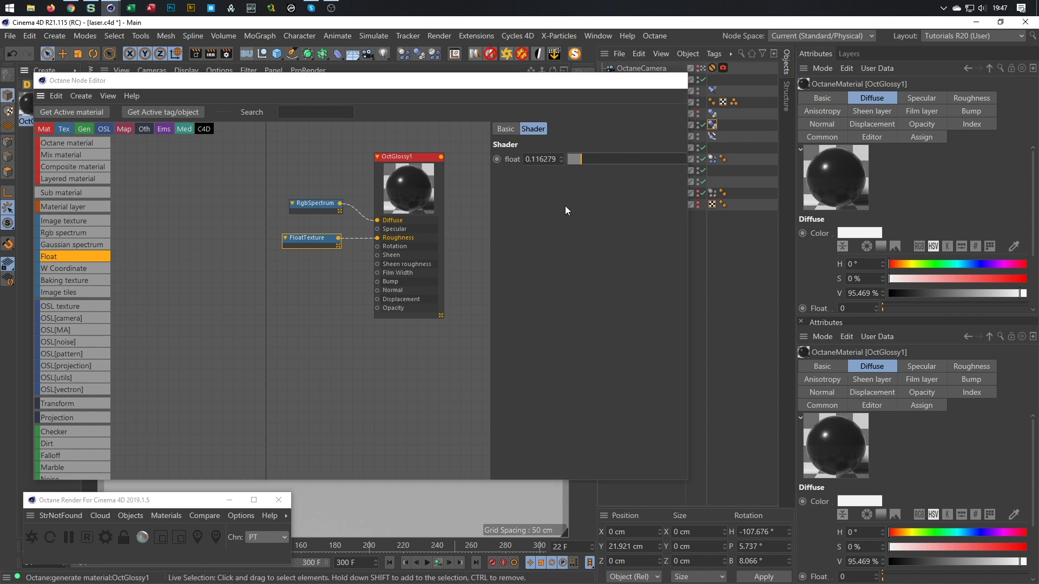
key("Escape")
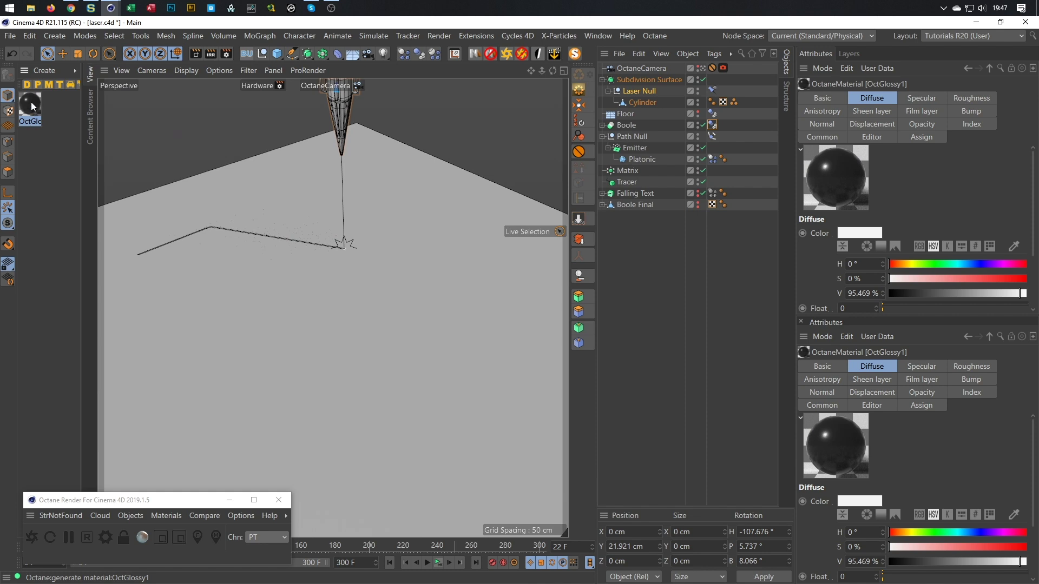
- Apply the dark glossy material to the Boole and copy its material tag to Falling Text and Boole Final
left_click_drag(34, 107, 628, 126)
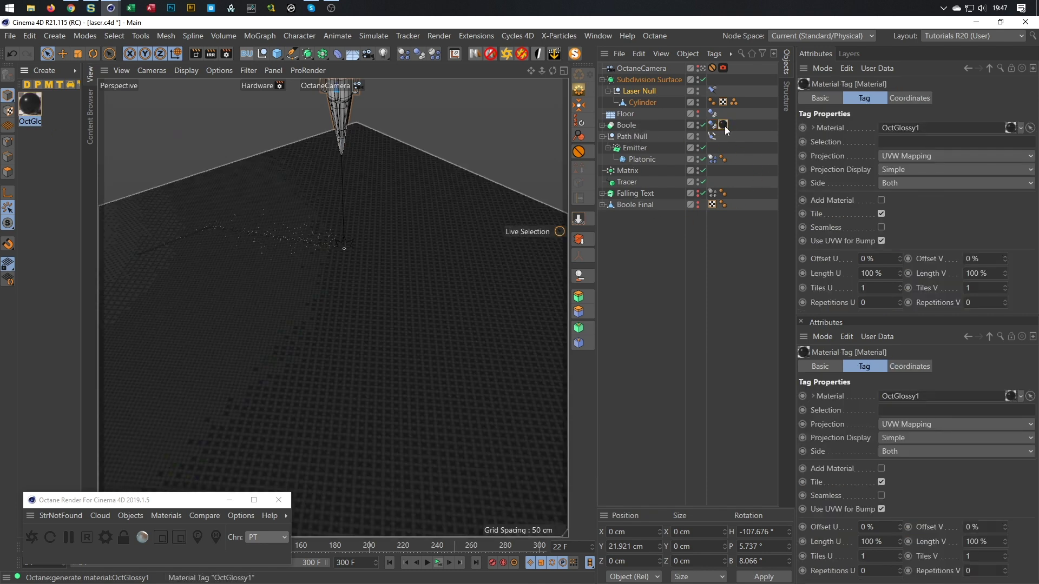
left_click_drag(723, 124, 735, 205, "ctrl")
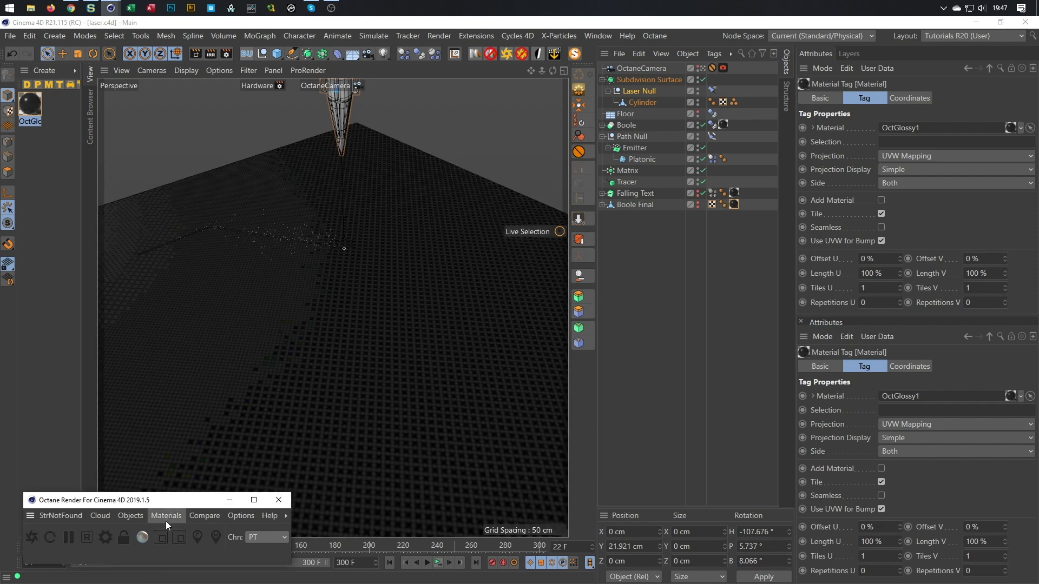
- Create an Octane Diffuse material and name it Laser
left_click(137, 514)
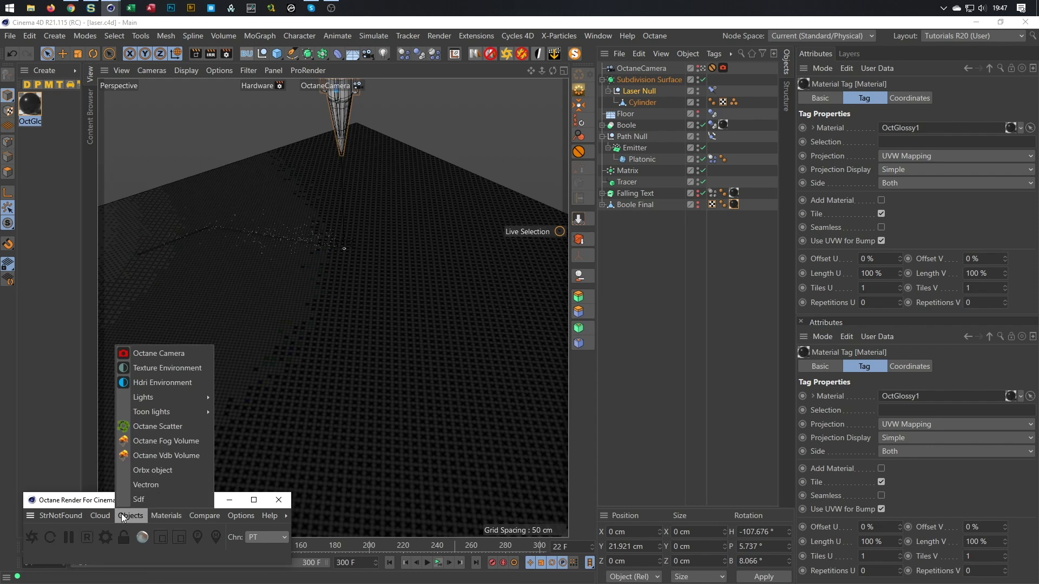
mouse_move(173, 514)
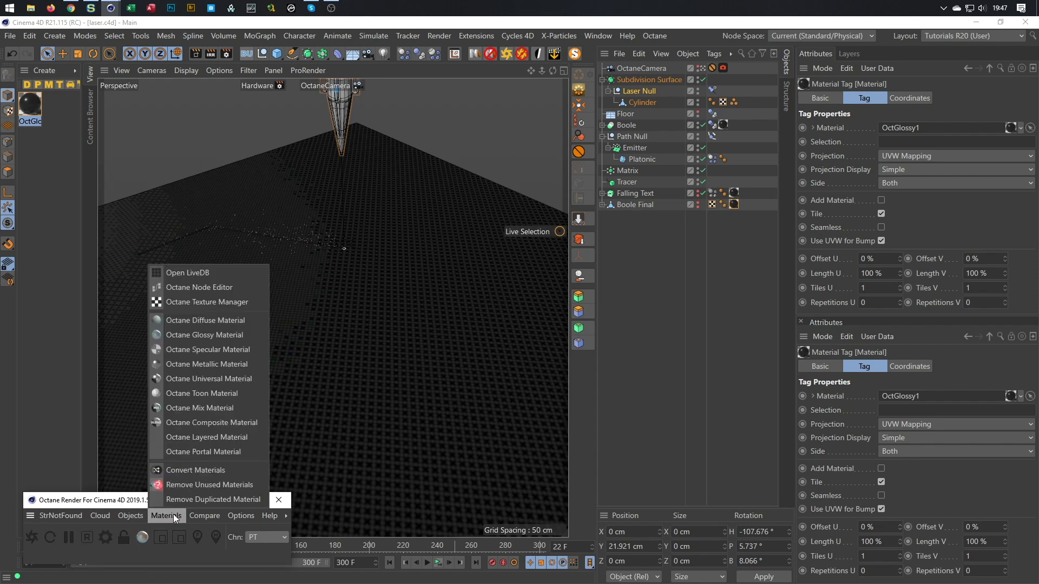
left_click(203, 323)
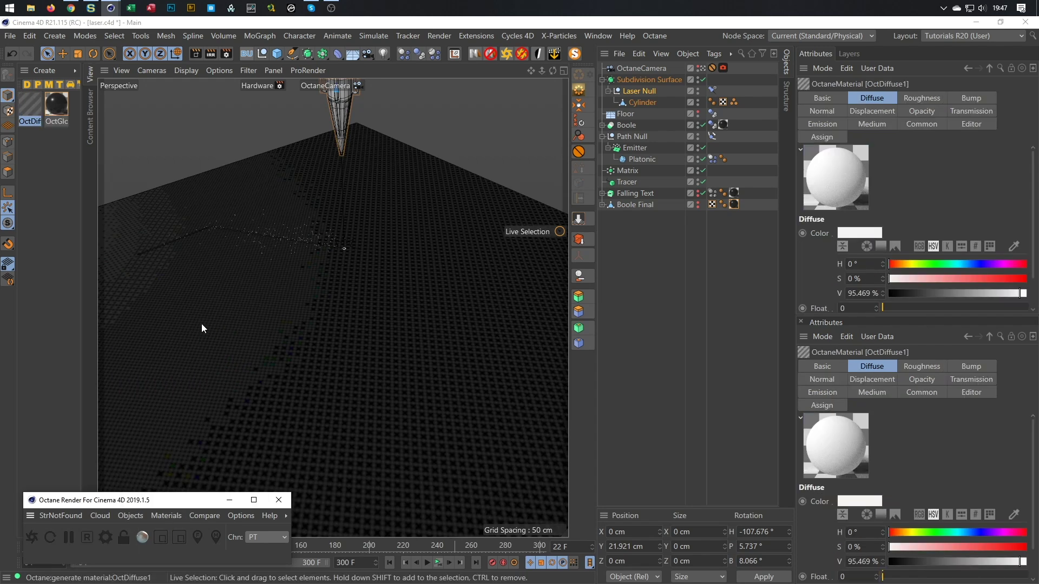
double_click(30, 120)
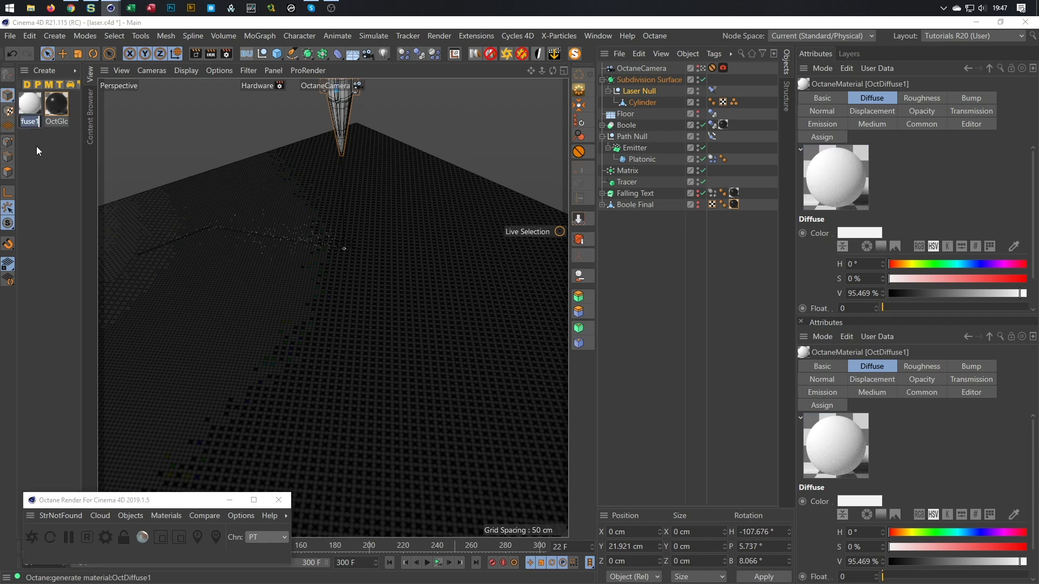
type("Laser")
key("Return")
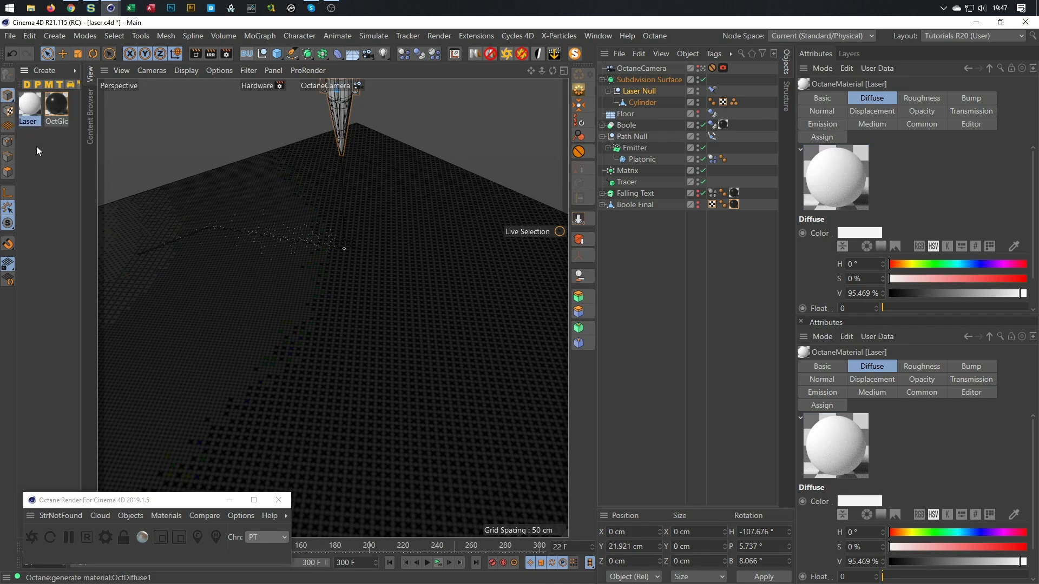
- Open the Laser material in the Octane Node Editor, close the Material Editor and reposition the node window and material node
double_click(38, 111)
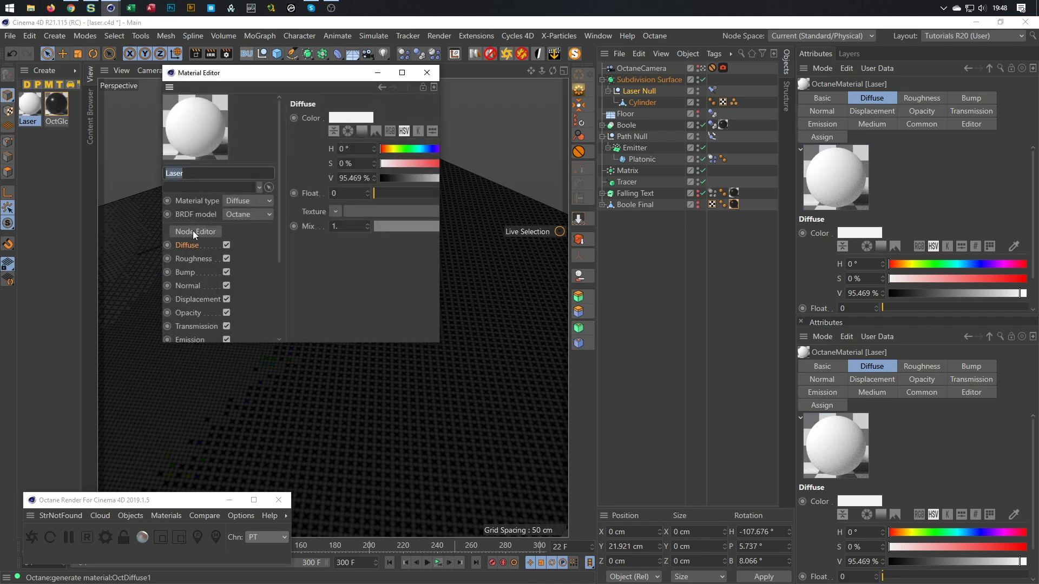
left_click(195, 231)
left_click(427, 73)
left_click_drag(367, 185, 171, 108)
left_click_drag(162, 247, 310, 198)
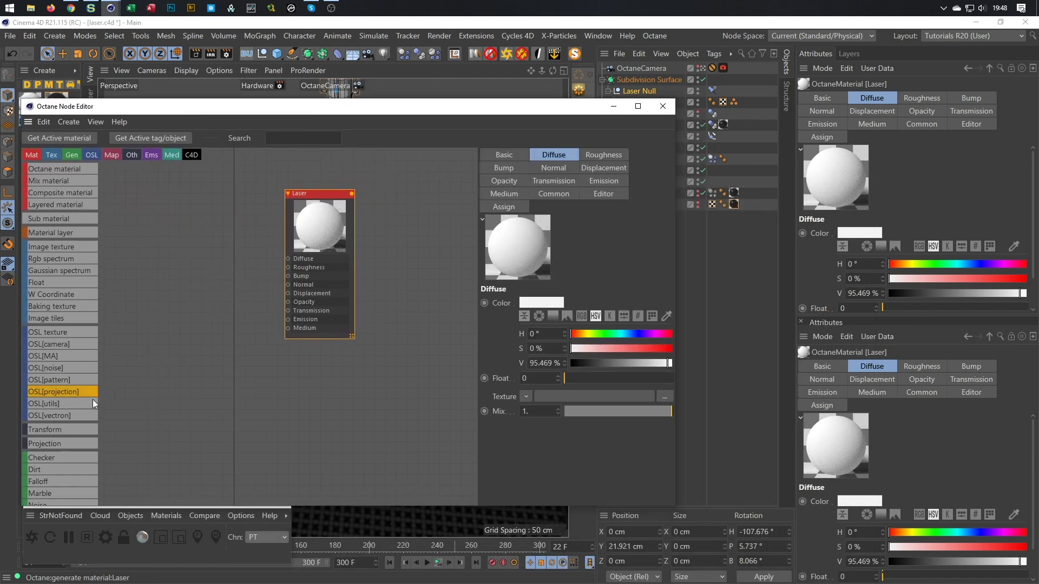
- Connect a Blackbody Emission node to the Laser material's Emission input and lower its temperature to 1218.75
scroll(47, 400, "down", 5)
scroll(47, 430, "down", 5)
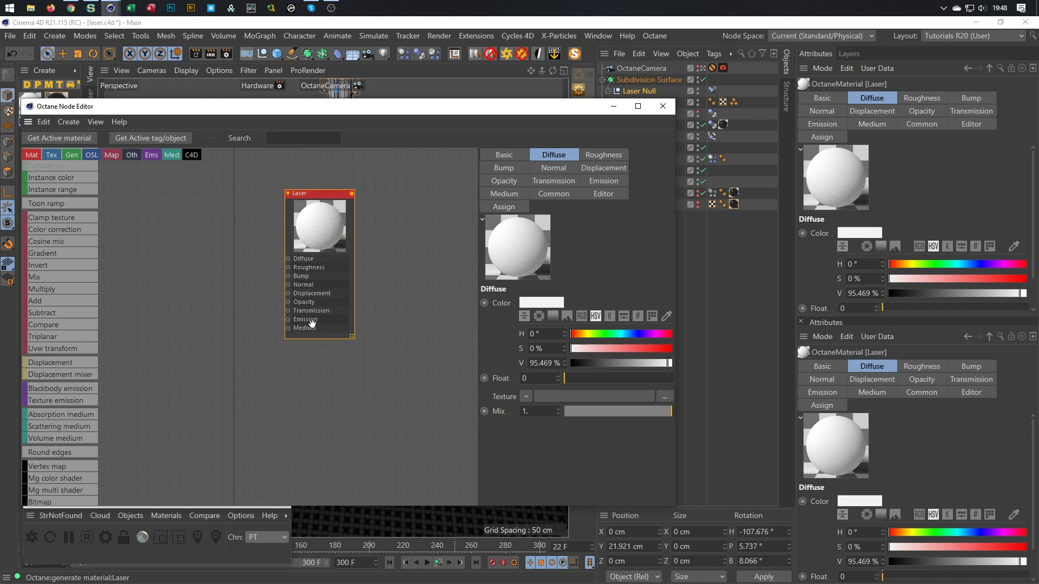
scroll(63, 397, "down", 1)
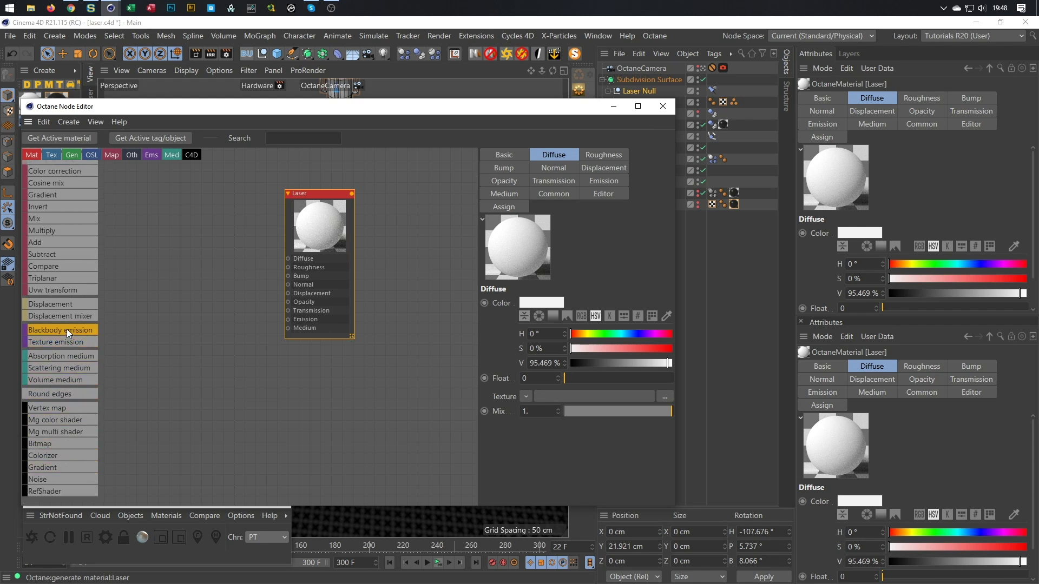
left_click_drag(207, 310, 235, 336)
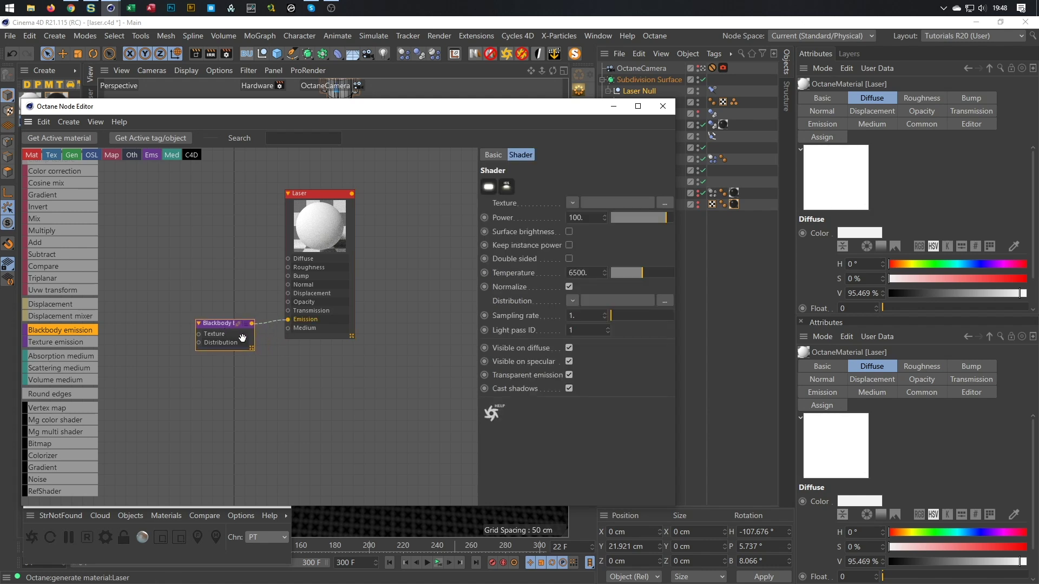
left_click(617, 272)
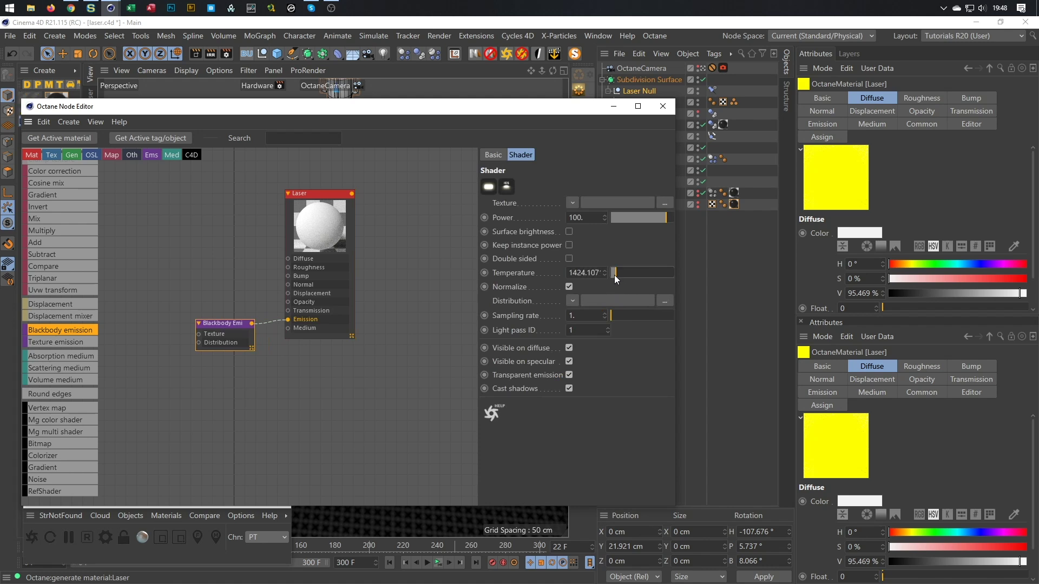
left_click(615, 275)
left_click(614, 275)
- Add an Octane ObjectTag to the Tracer, set its hair Root Thickness to 0.1, and apply the Laser material to the Tracer
left_click_drag(553, 112, 550, 502)
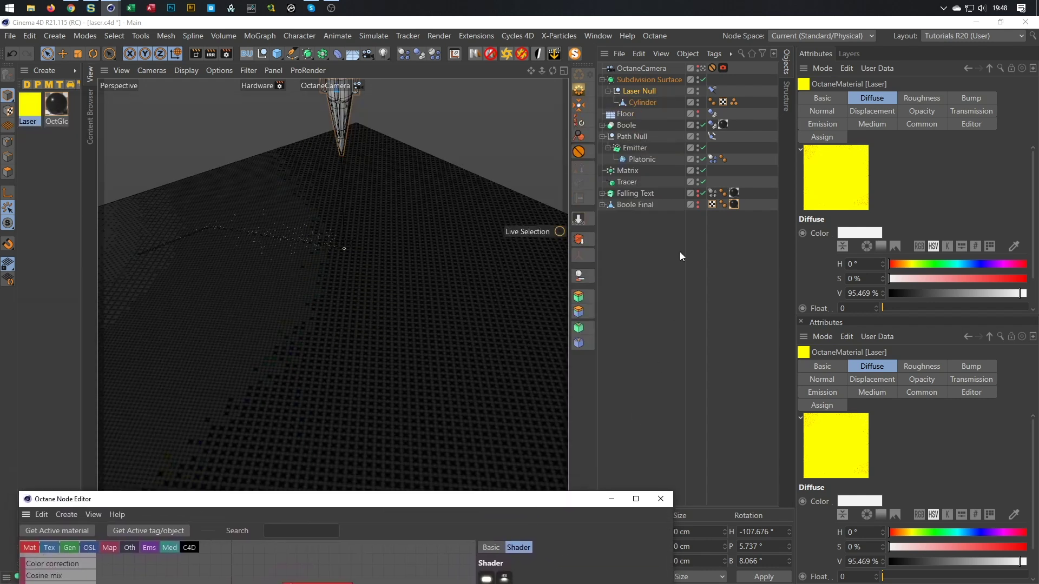
left_click(631, 180)
right_click(625, 180)
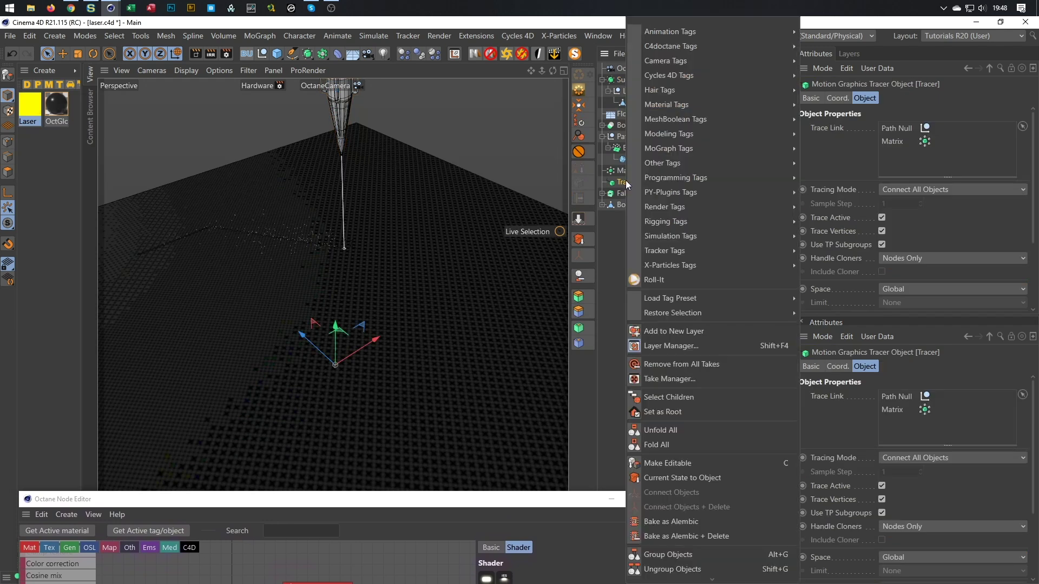
mouse_move(742, 45)
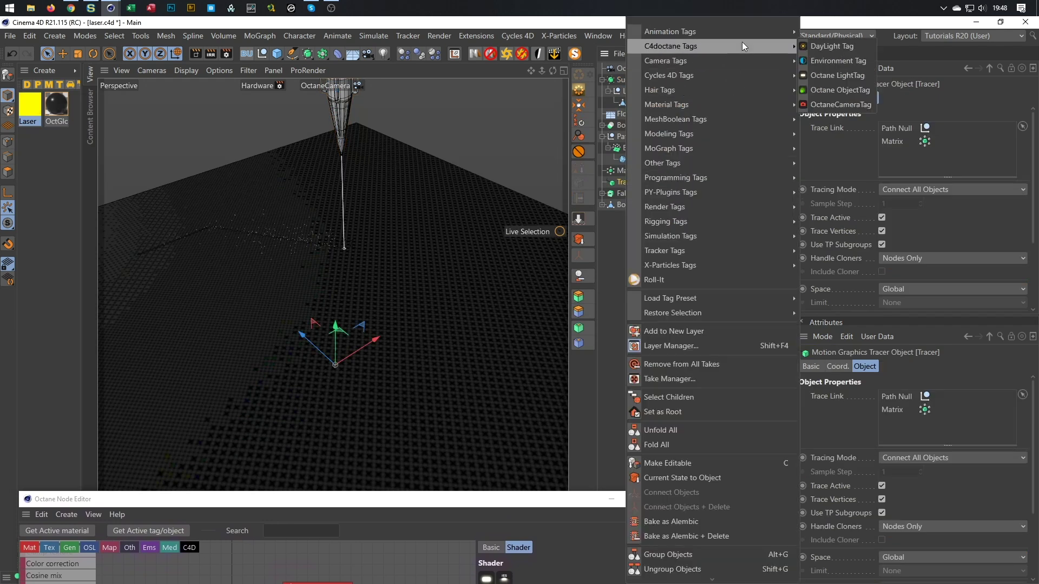
left_click(823, 89)
left_click(832, 124)
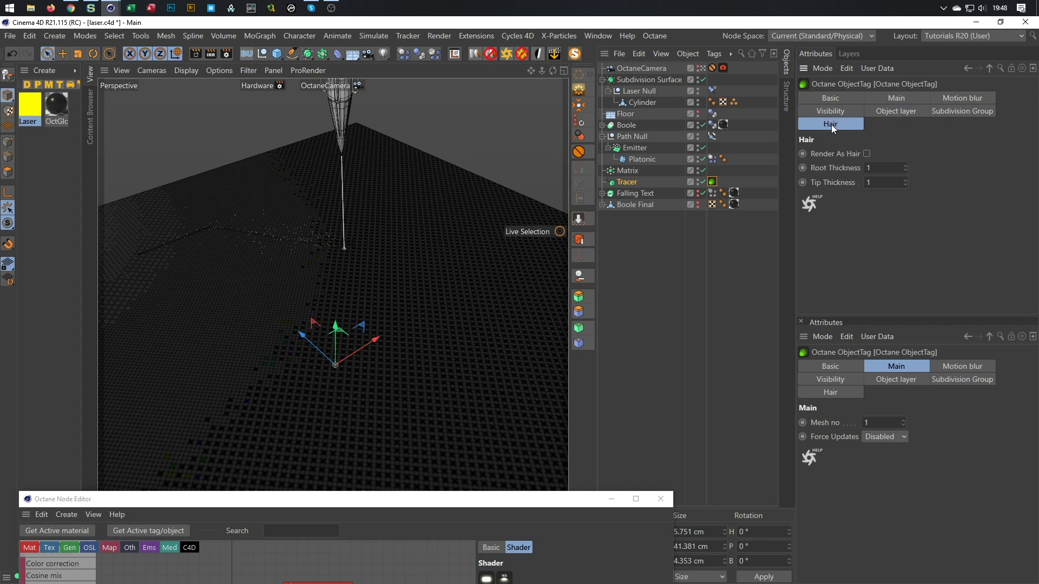
double_click(873, 169)
type("0.1")
key("Return")
left_click_drag(32, 108, 630, 183)
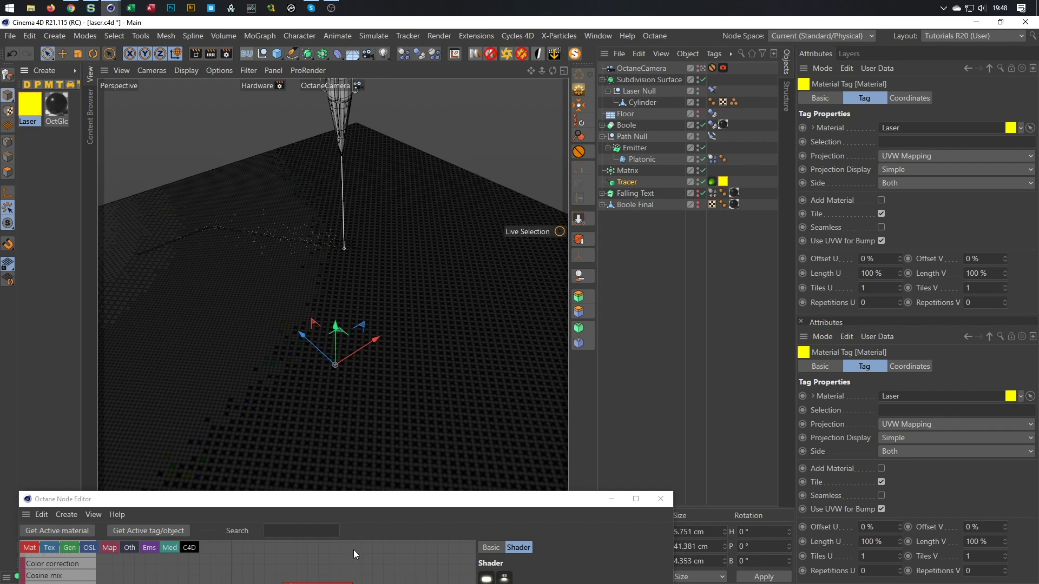
- Start the Octane Live Viewer render and arrange its window and the Node Editor clear of the viewport and object list
left_click_drag(316, 508, 308, 99)
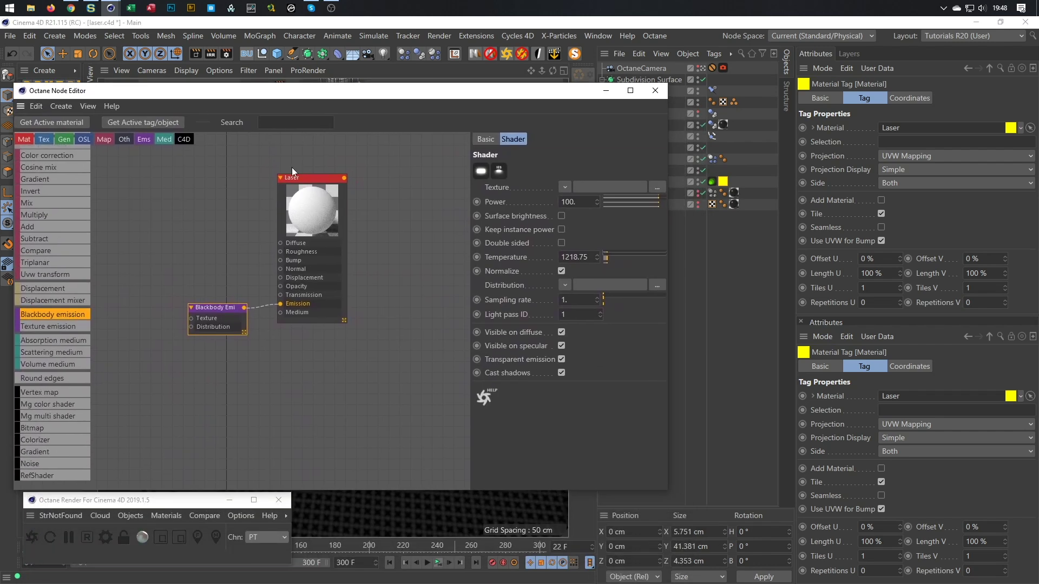
left_click(30, 531)
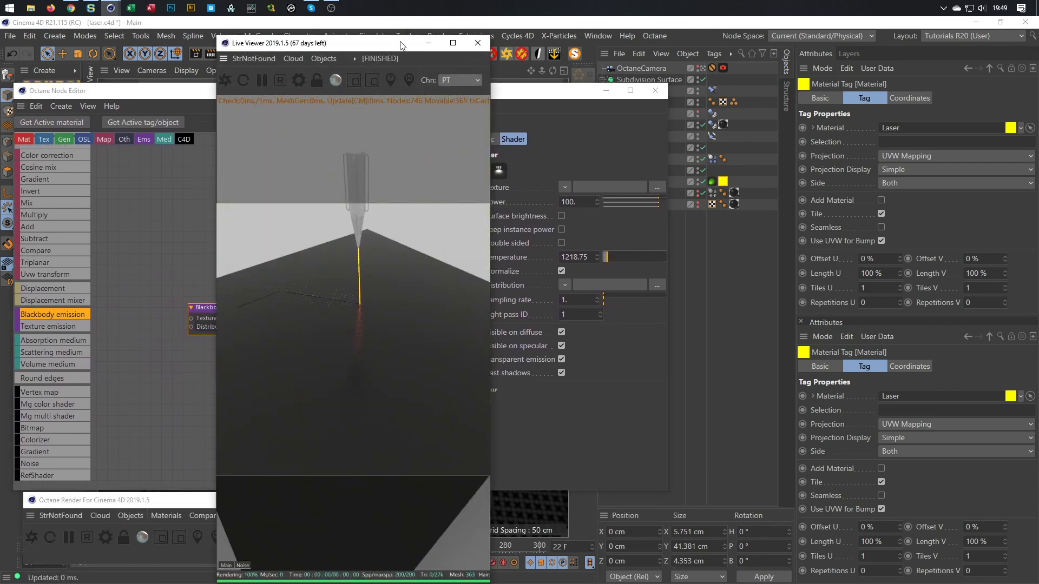
left_click_drag(400, 36, 851, 197)
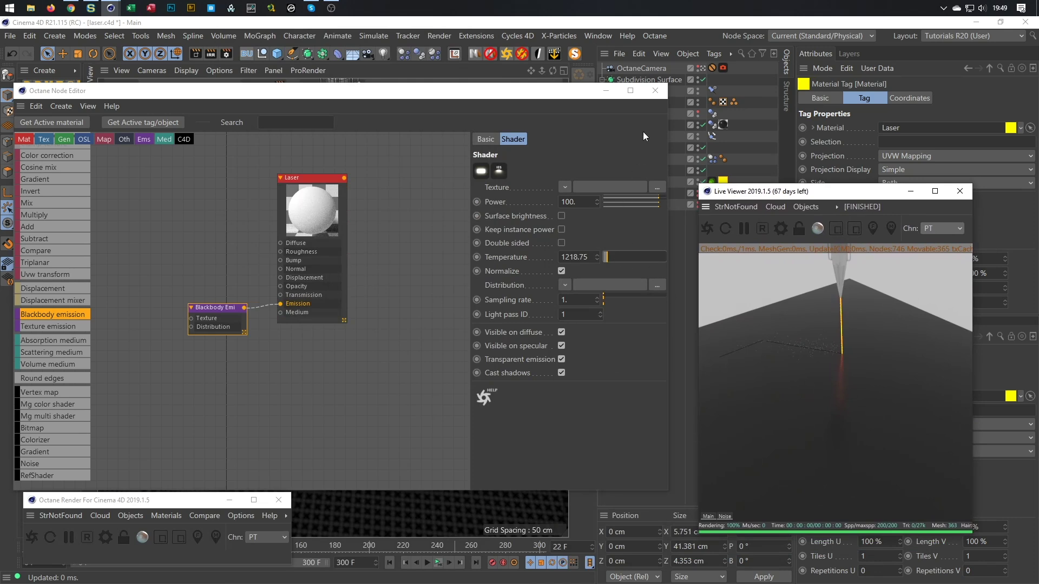
left_click_drag(566, 97, 543, 335)
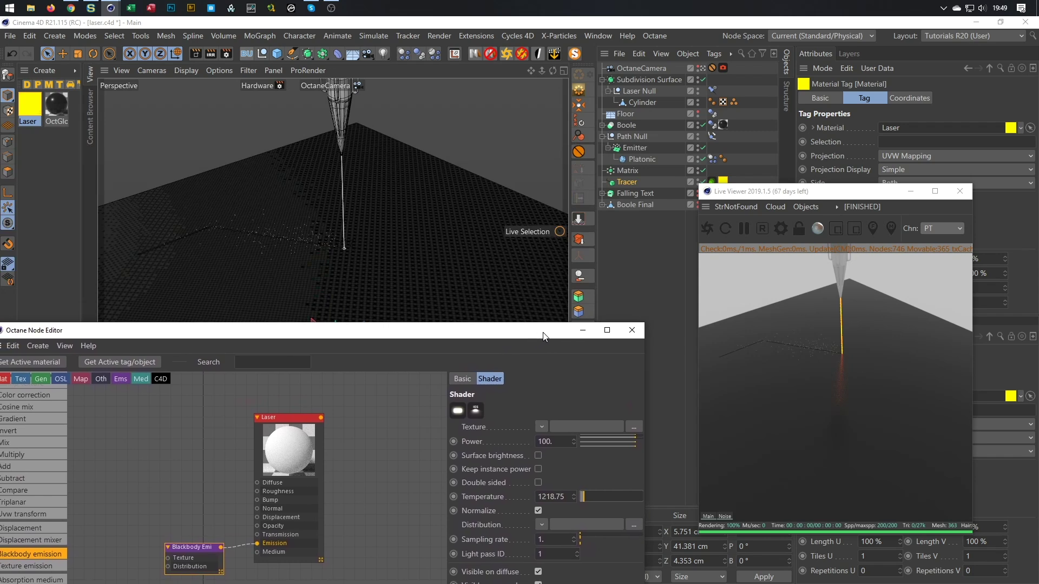
left_click_drag(849, 195, 878, 223)
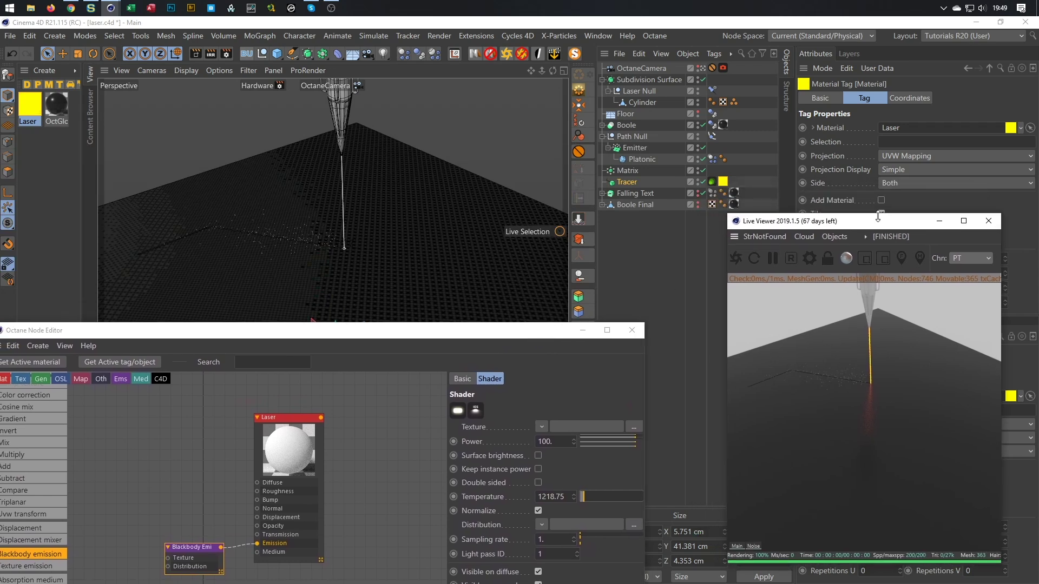
- Apply the Laser material to the Platonic object under the Emitter
left_click_drag(40, 121, 636, 177)
left_click_drag(666, 127, 642, 160)
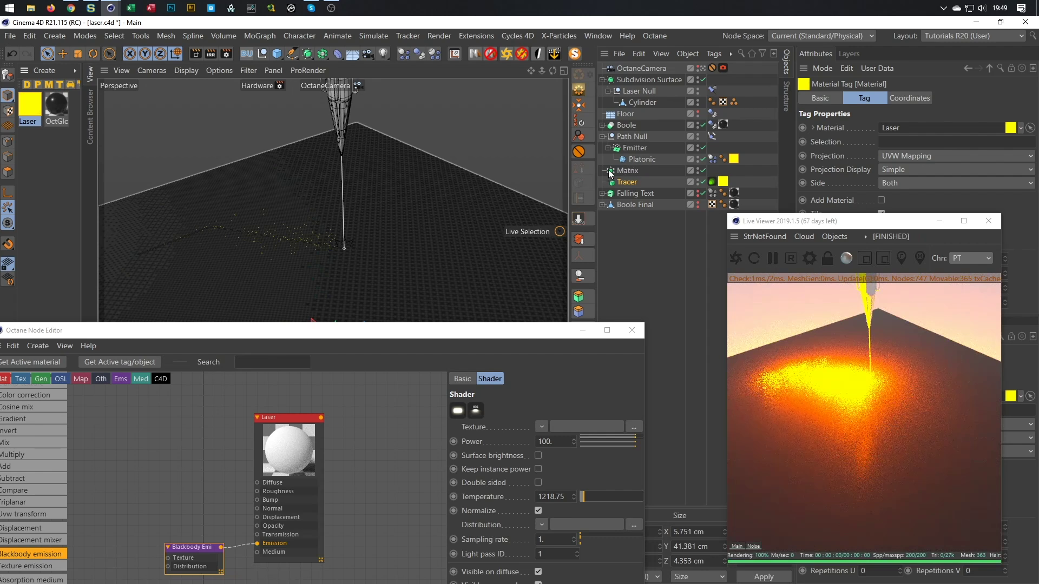
- Duplicate the Laser material and name the copy Sparkles
left_click(30, 113)
left_click_drag(30, 113, 47, 161, "ctrl")
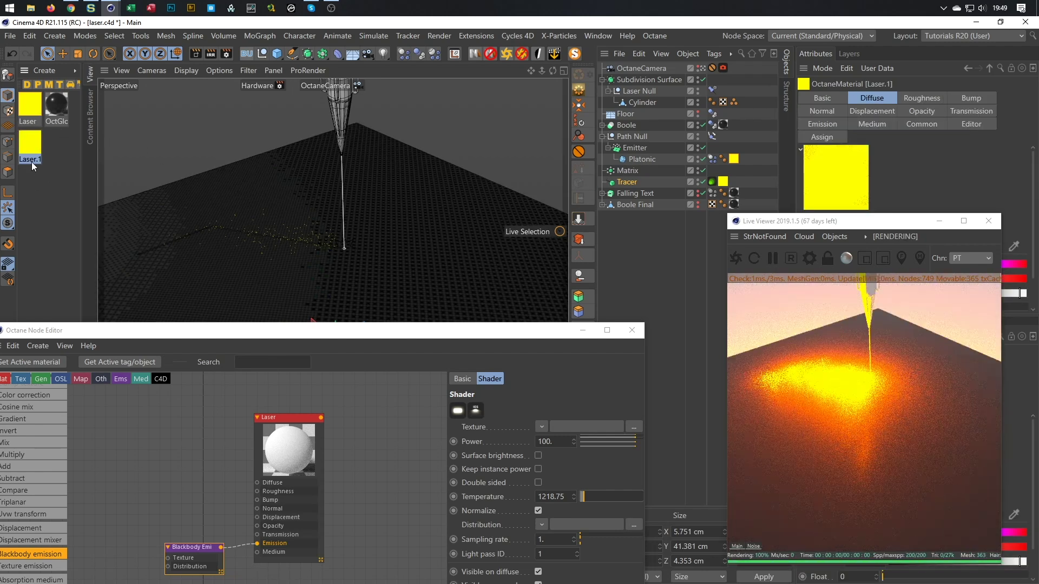
double_click(30, 161)
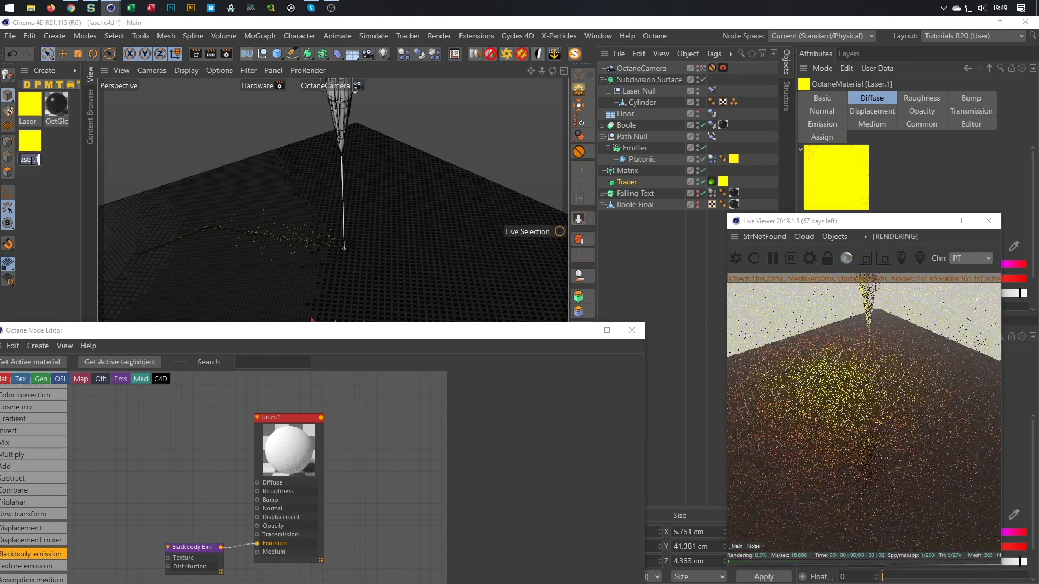
type("Sparkles")
key("Return")
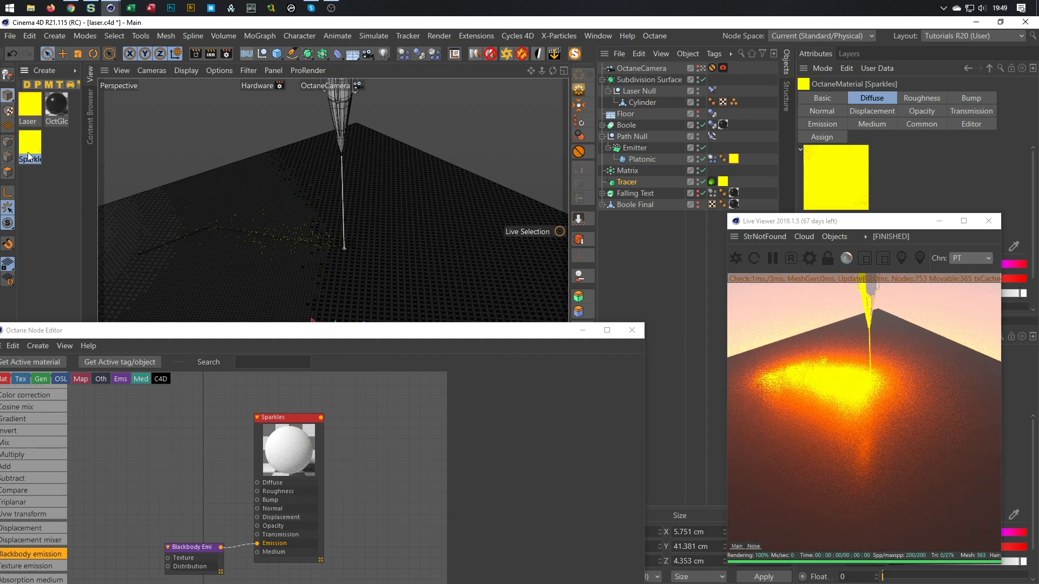
- Enable Surface brightness on the Sparkles material's Blackbody emission and apply the Sparkles material to the Platonic object
left_click_drag(336, 331, 333, 197)
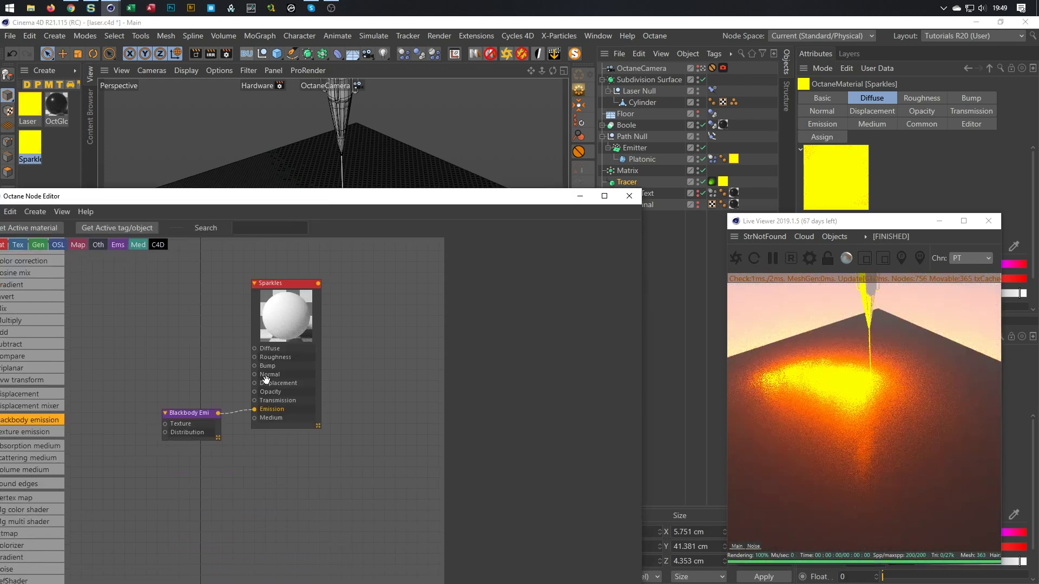
left_click(179, 421)
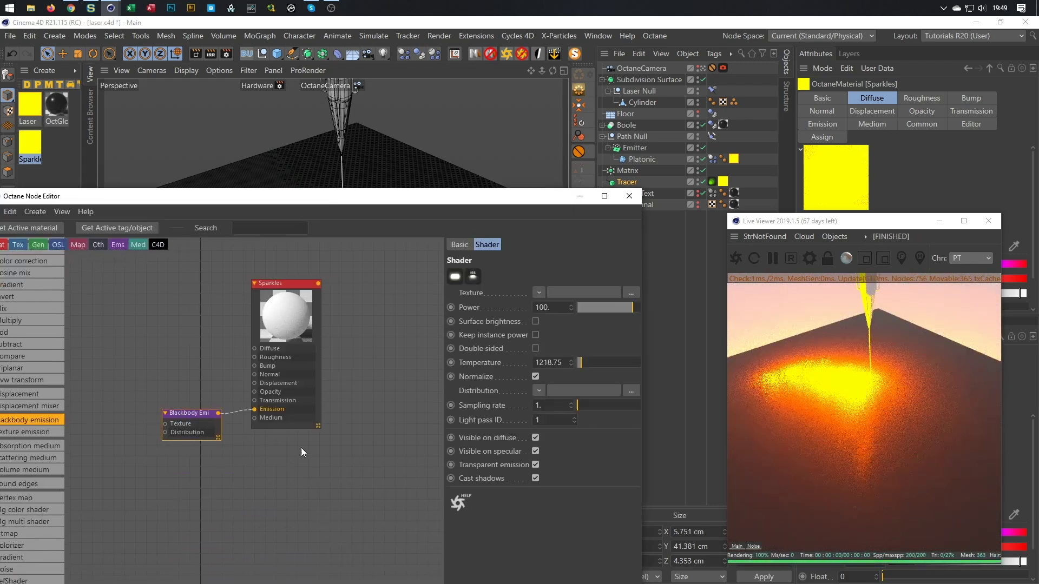
left_click(535, 321)
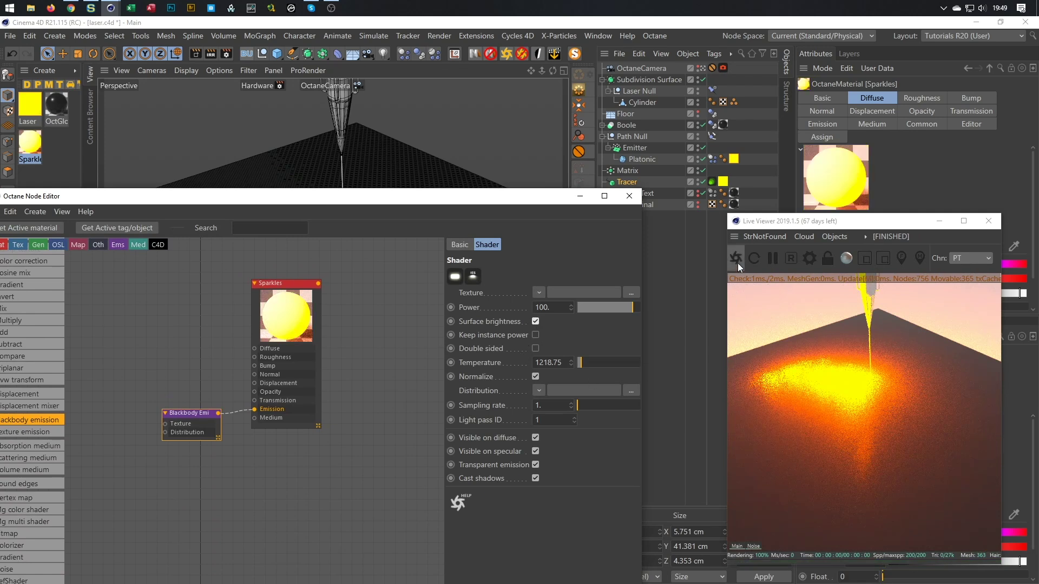
left_click_drag(28, 145, 742, 162)
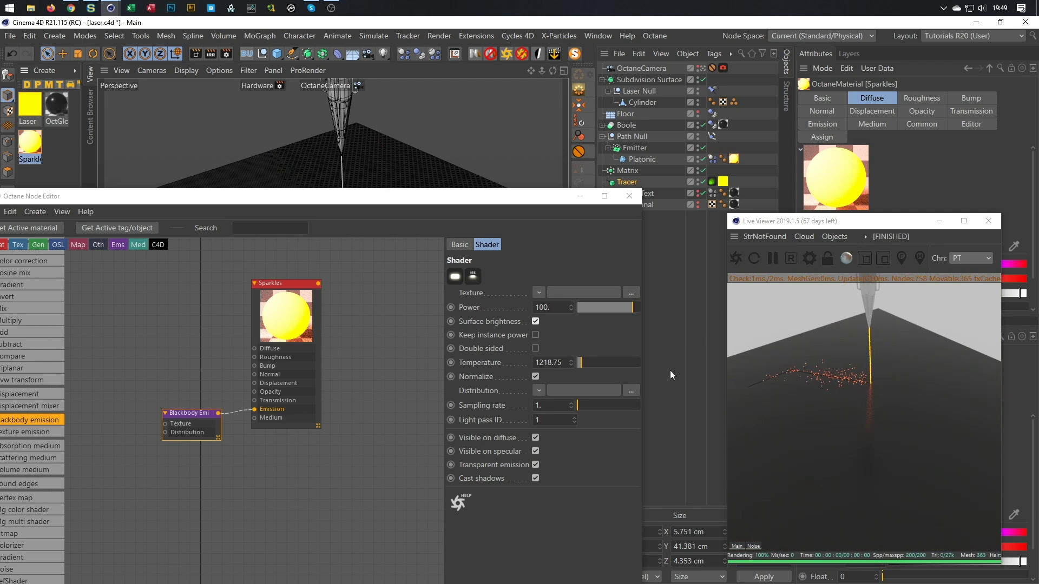
- Move the Node Editor clear of the timeline and briefly play the animation to check the sparks in the Live Viewer
left_click_drag(511, 204, 537, 50)
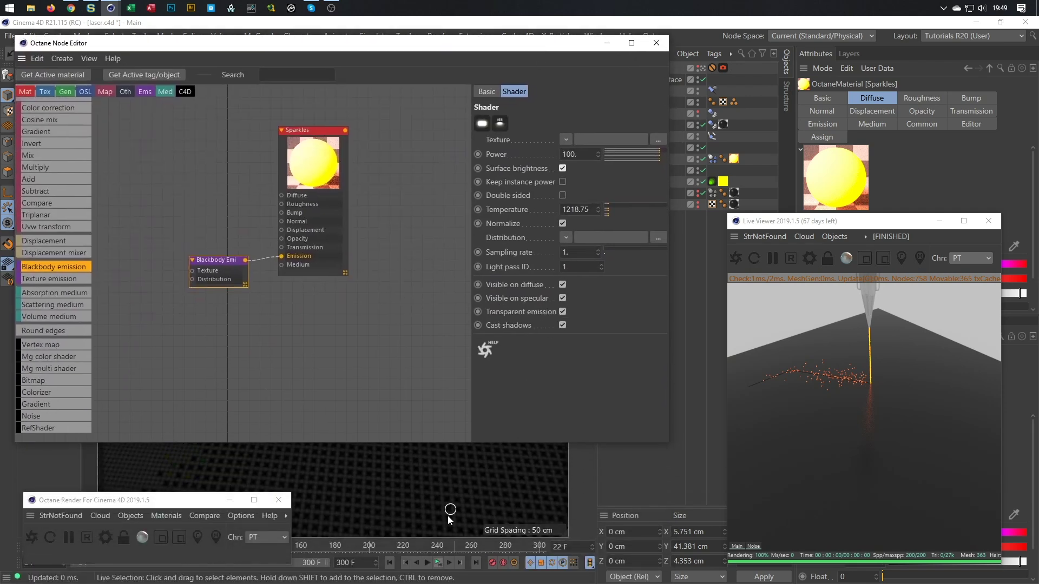
left_click(427, 562)
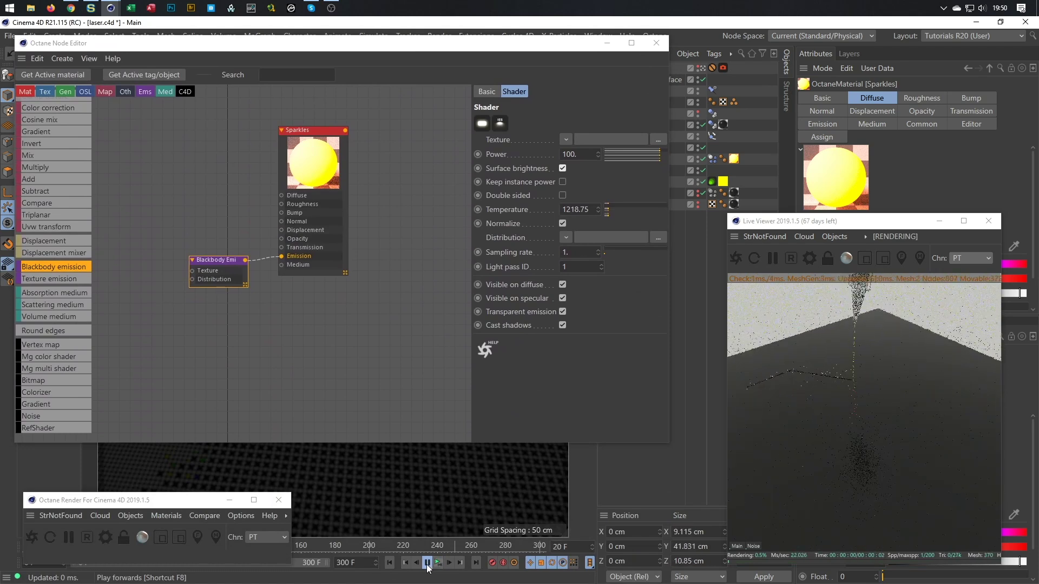
left_click(427, 563)
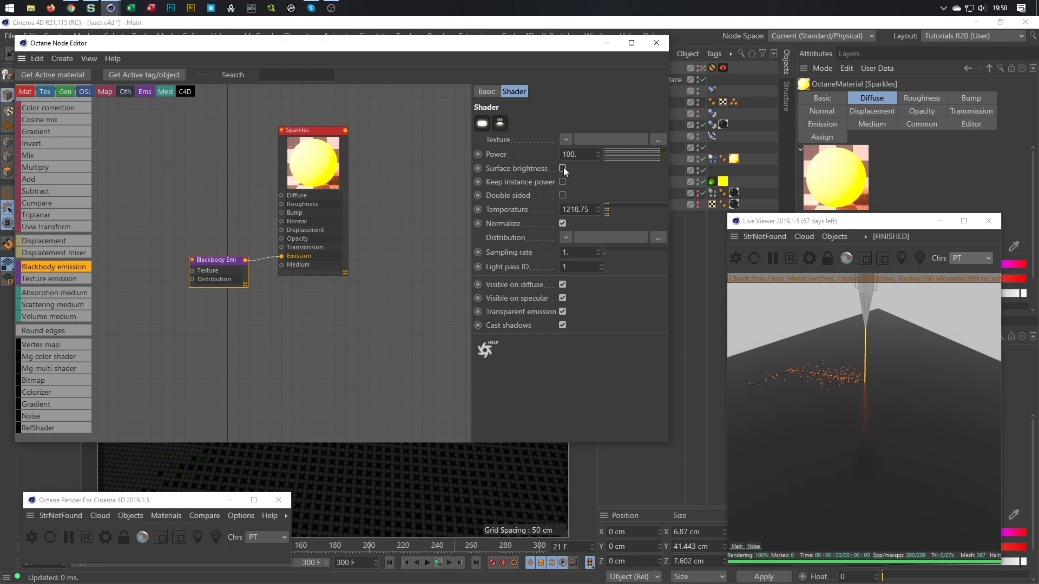
- Turn off Surface brightness on the Sparkles emission and try Power values of 20, 5 and 1
left_click(563, 167)
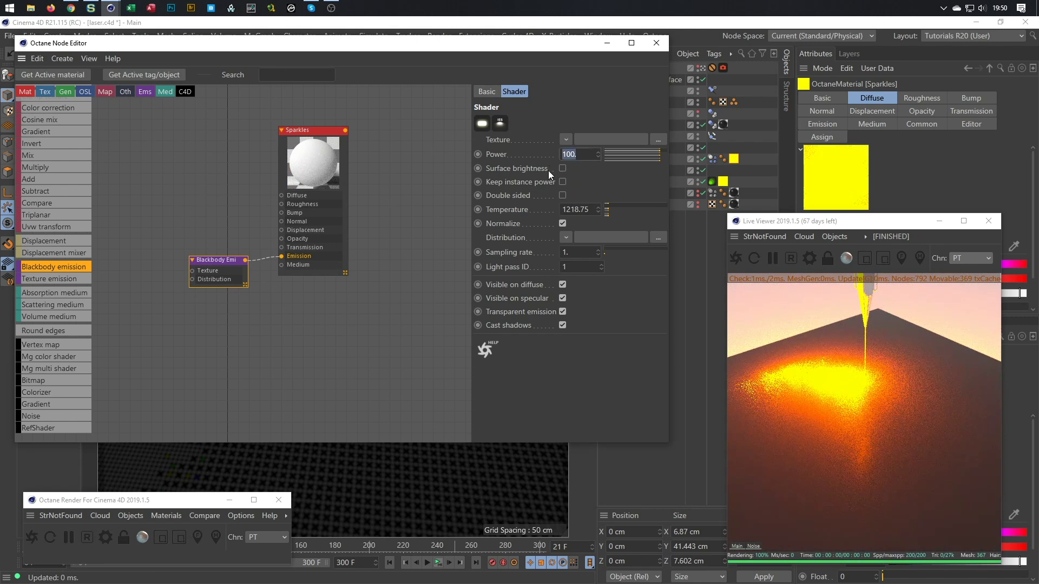
type("20")
key("Return")
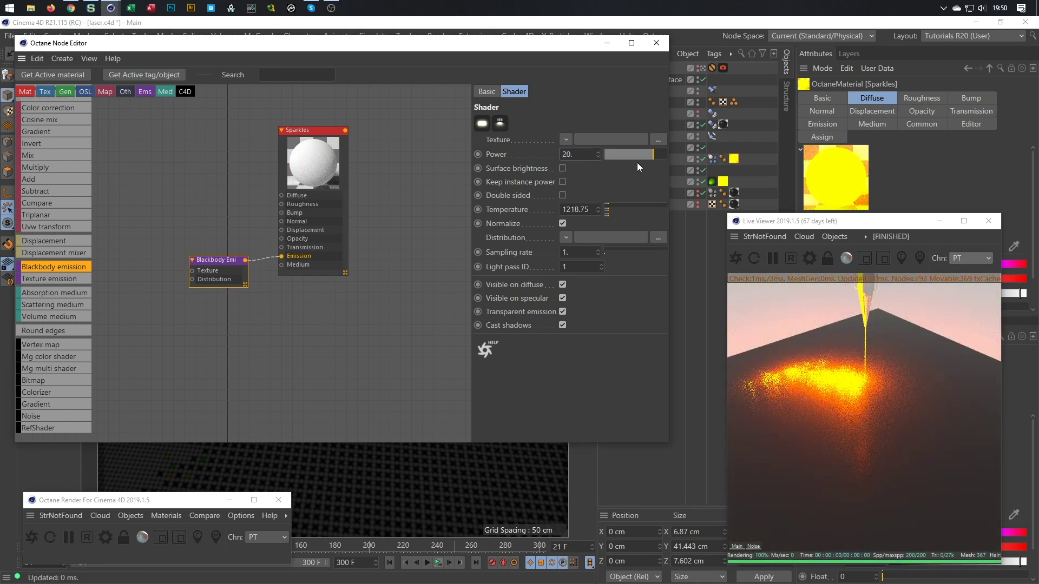
double_click(589, 155)
type("5")
key("Return")
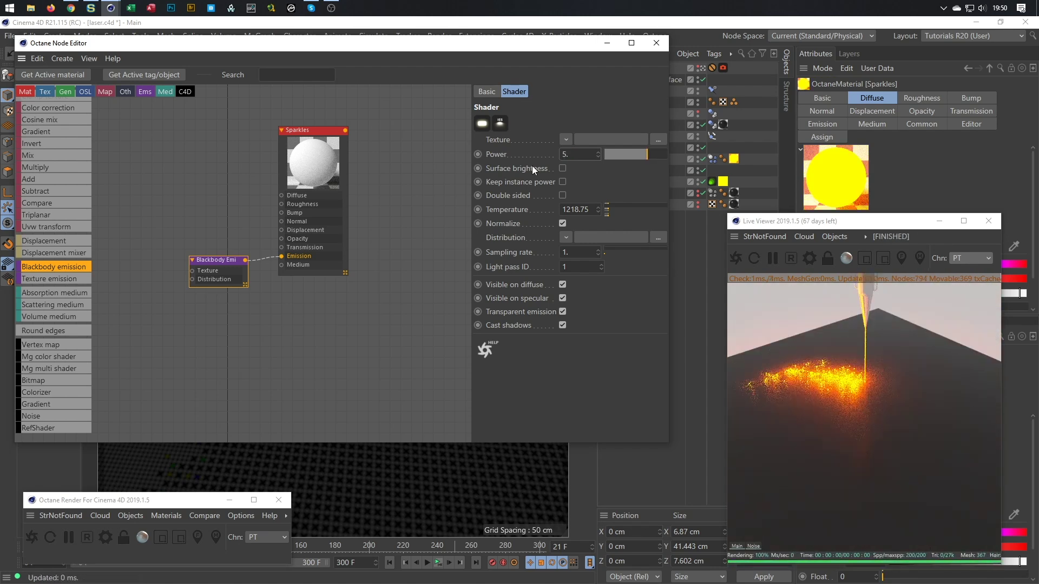
double_click(578, 155)
type("1")
key("Return")
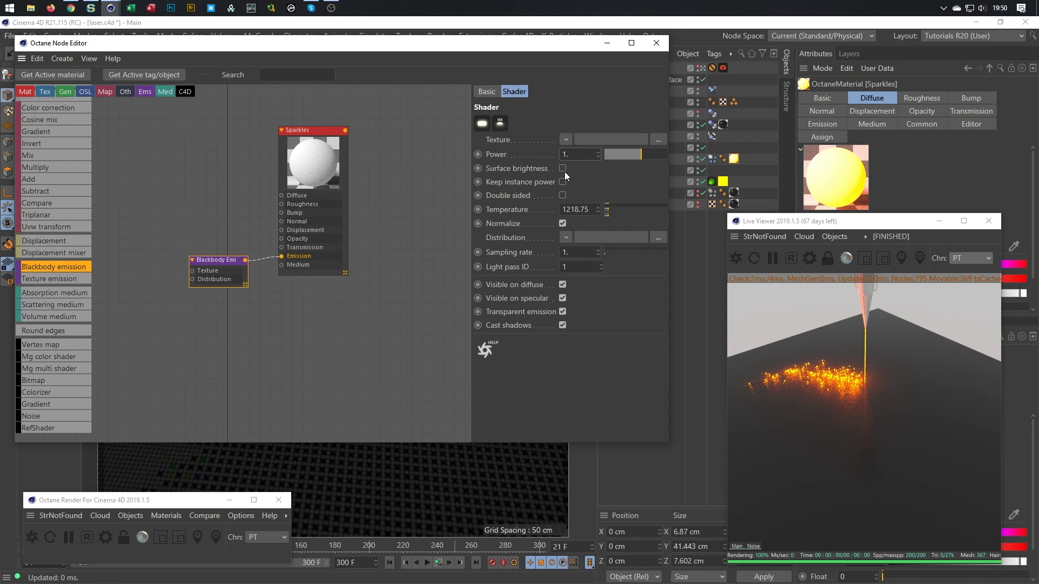
- Turn Surface brightness back on for the Sparkles emission and try Power values of 200 and 400
left_click(564, 168)
type("200")
key("Return")
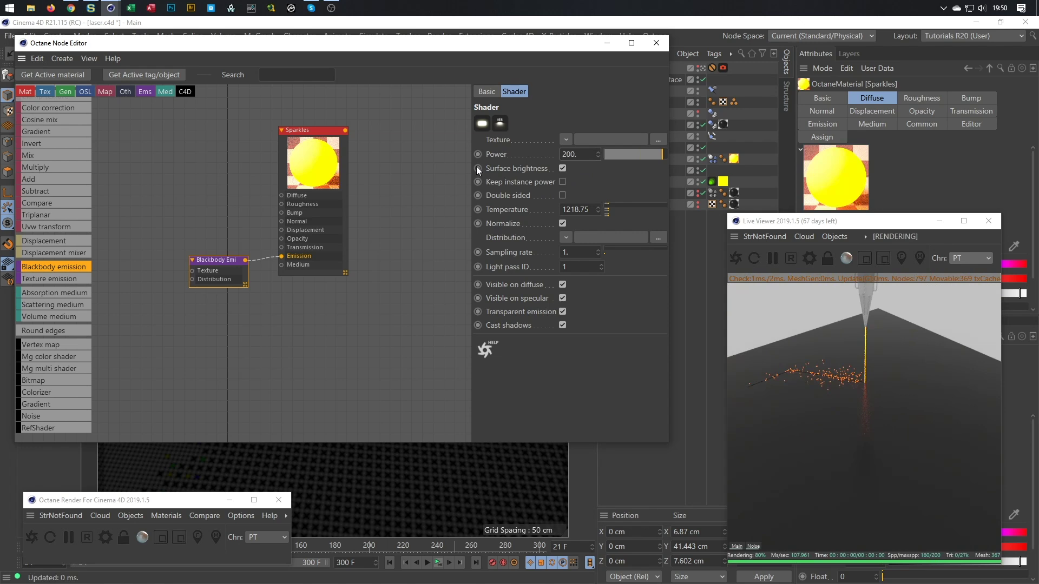
double_click(586, 154)
type("400")
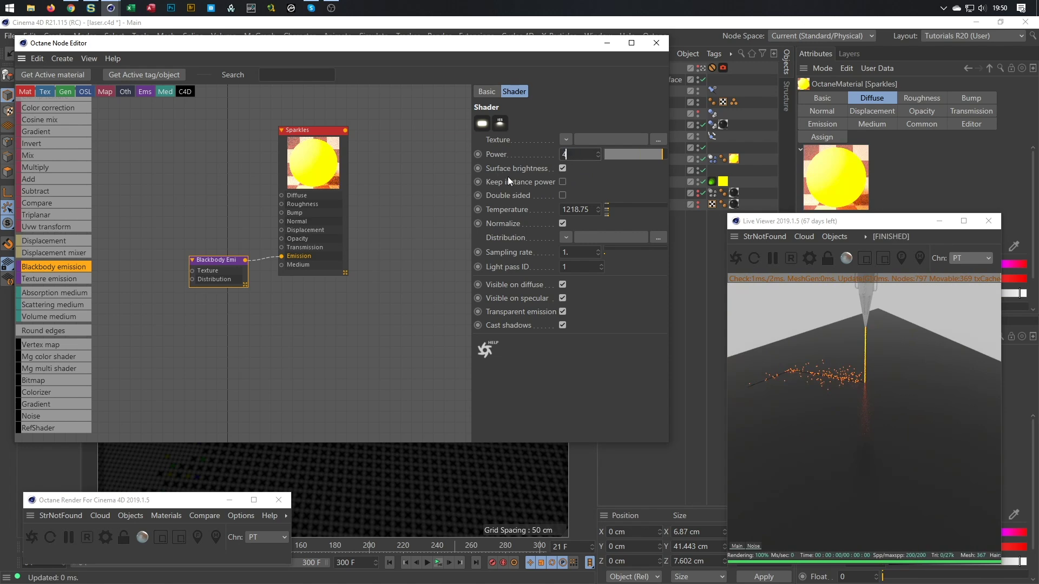
key("Return")
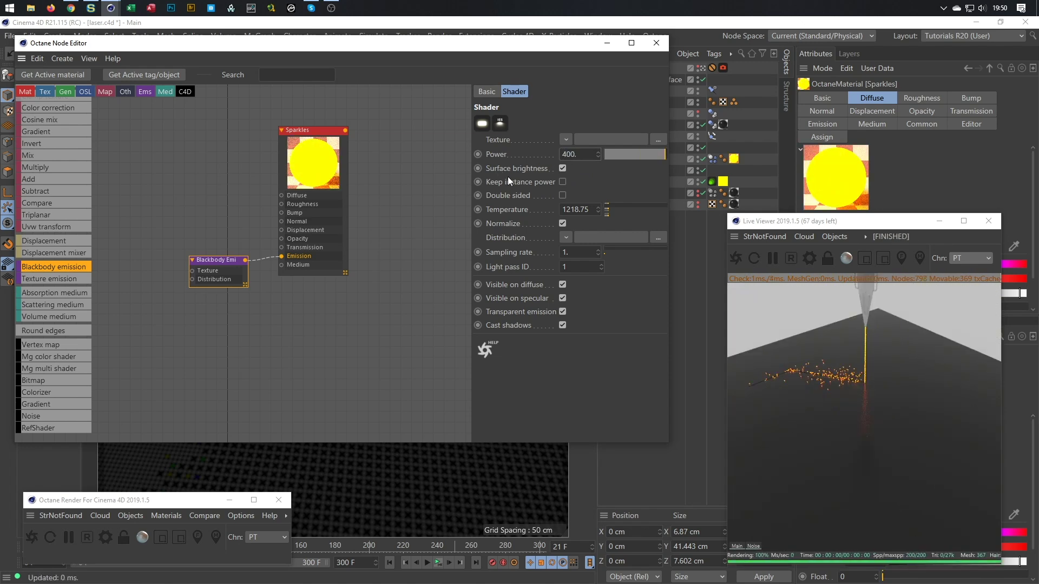
- Set the Sparkles emission Power to 0.5 and disable its Surface brightness
double_click(572, 154)
type(",")
type("5")
key("Return")
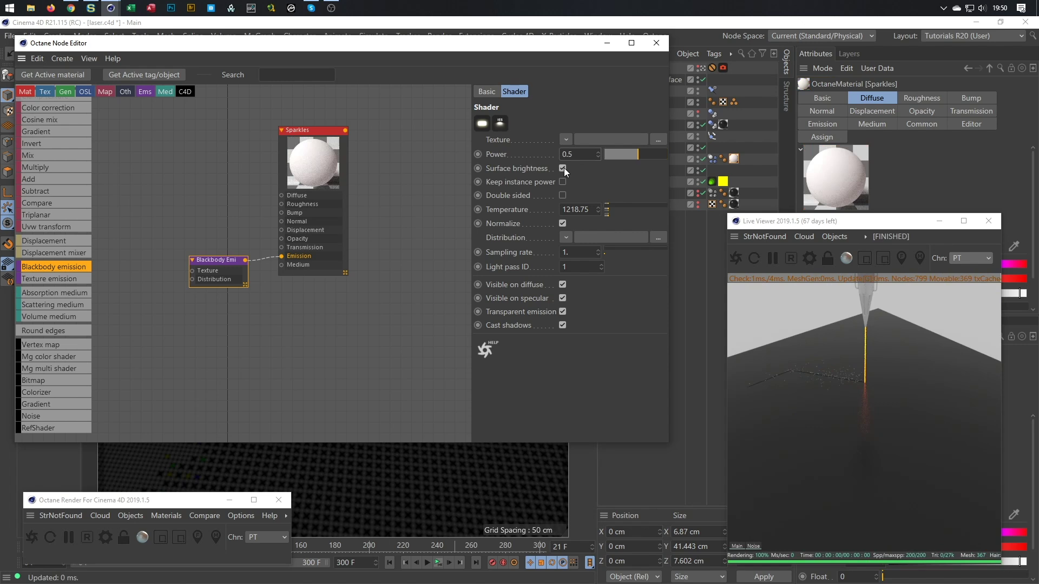
left_click(564, 168)
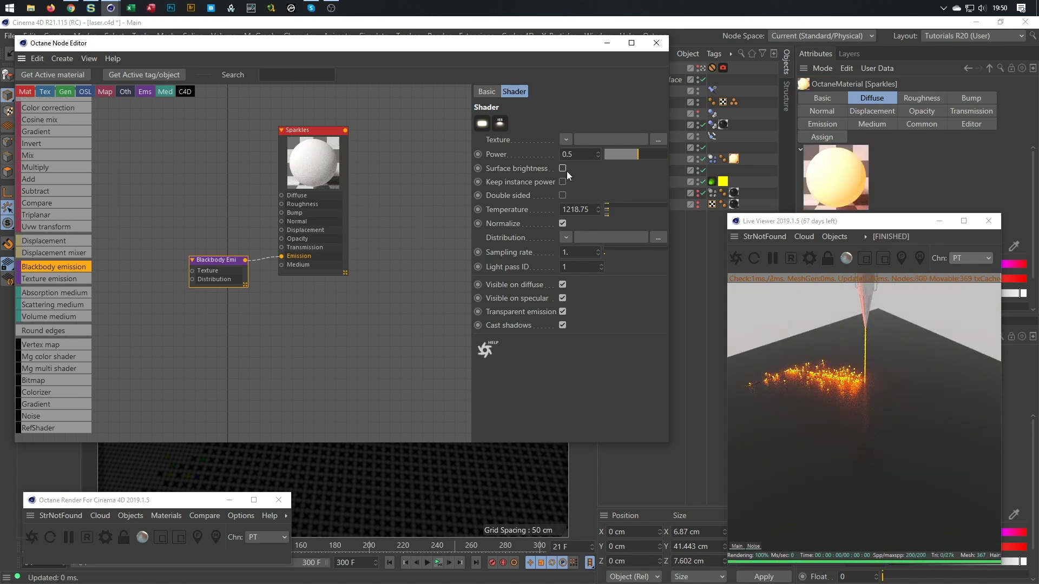
key("ctrl+s")
key("Return")
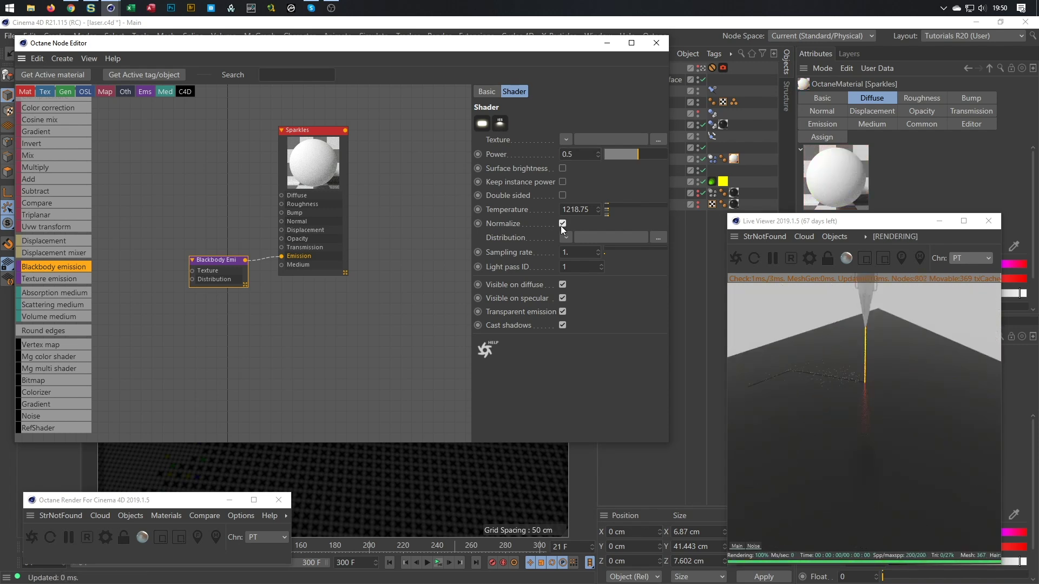
- Set the Sparkles emission Power to 0.3, save the project and close the Node Editor
left_click(589, 154)
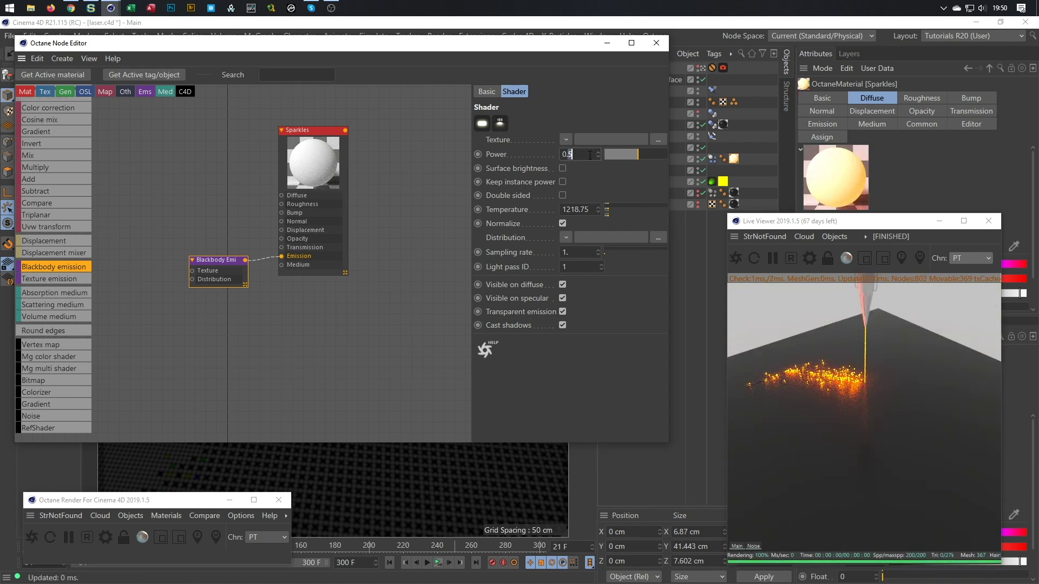
type("3")
key("Return")
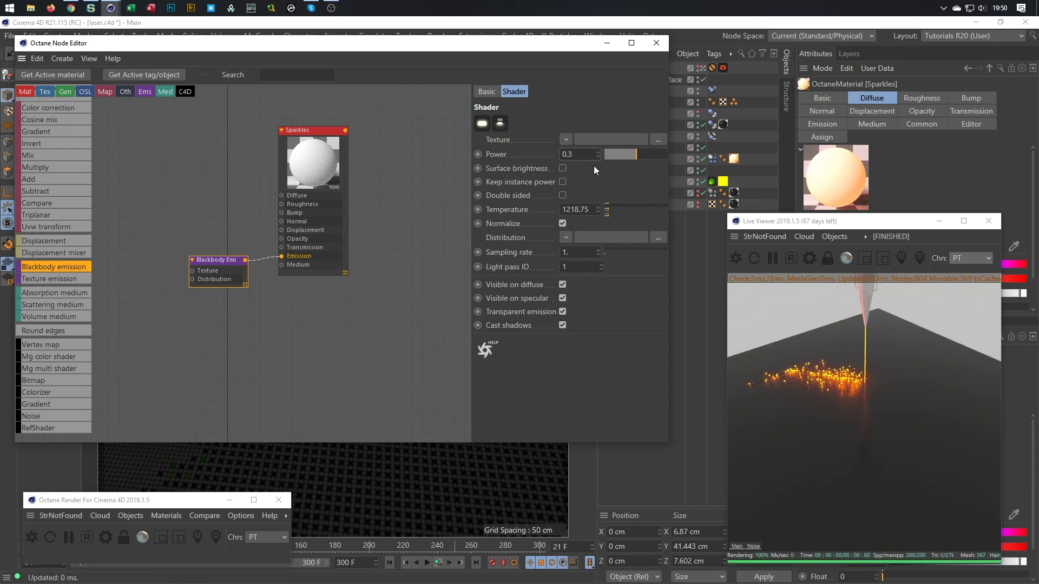
left_click(856, 229)
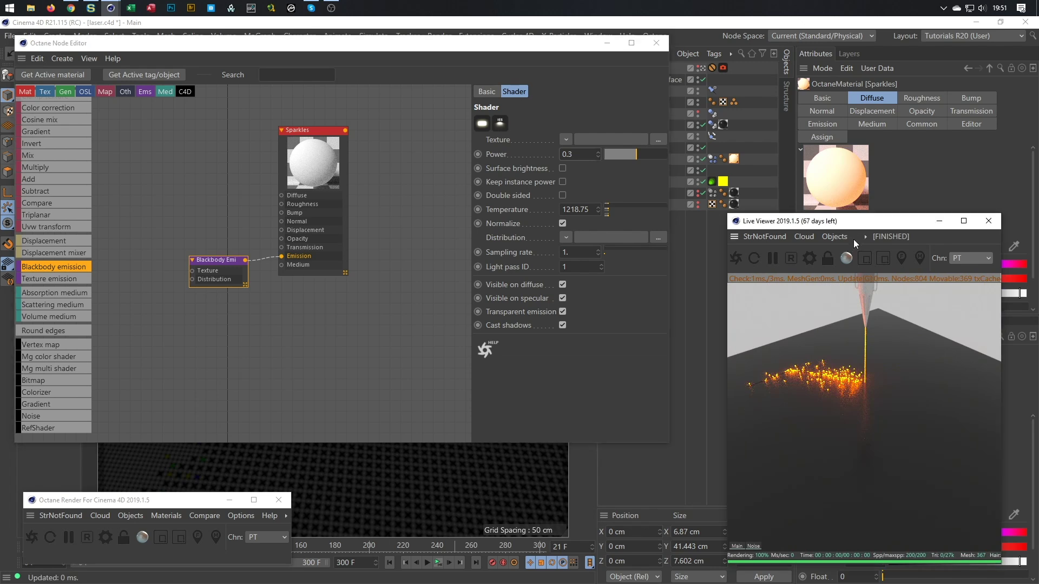
key("ctrl+s")
left_click(659, 47)
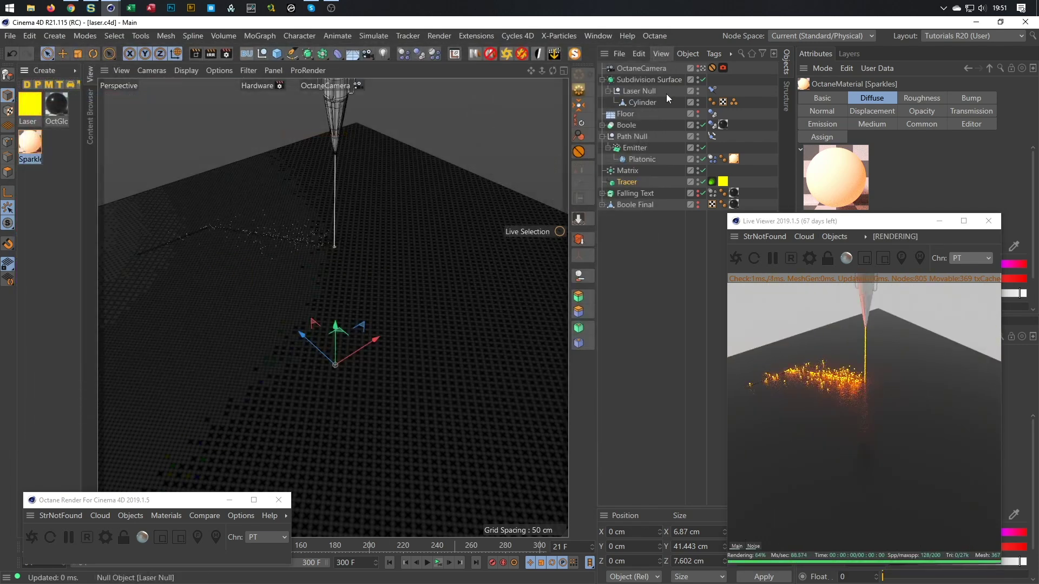
- Set the Emitter's Birthrate Editor and Birthrate Renderer to 5000
left_click(633, 147)
left_click(895, 127)
type("5000")
key("Tab")
type("5000")
key("Return")
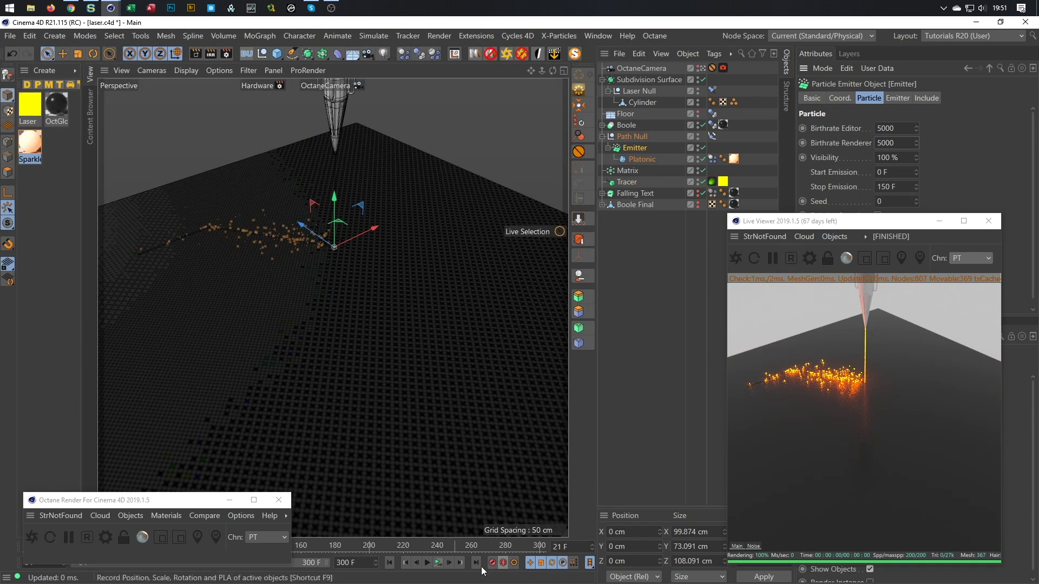
- Play the animation to check the denser sparks in the Live Viewer, and return to frame 0
left_click(439, 563)
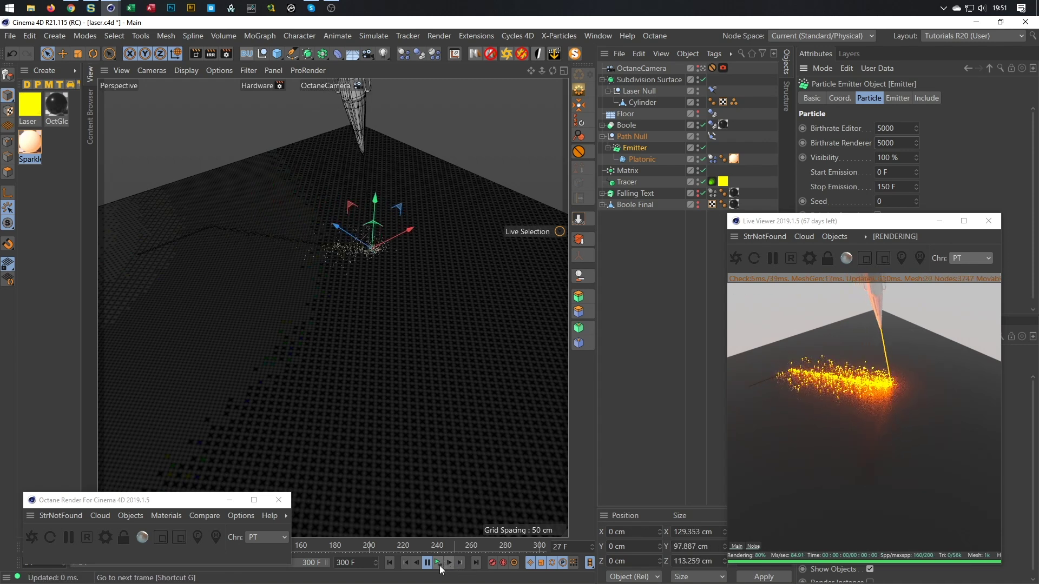
left_click(438, 564)
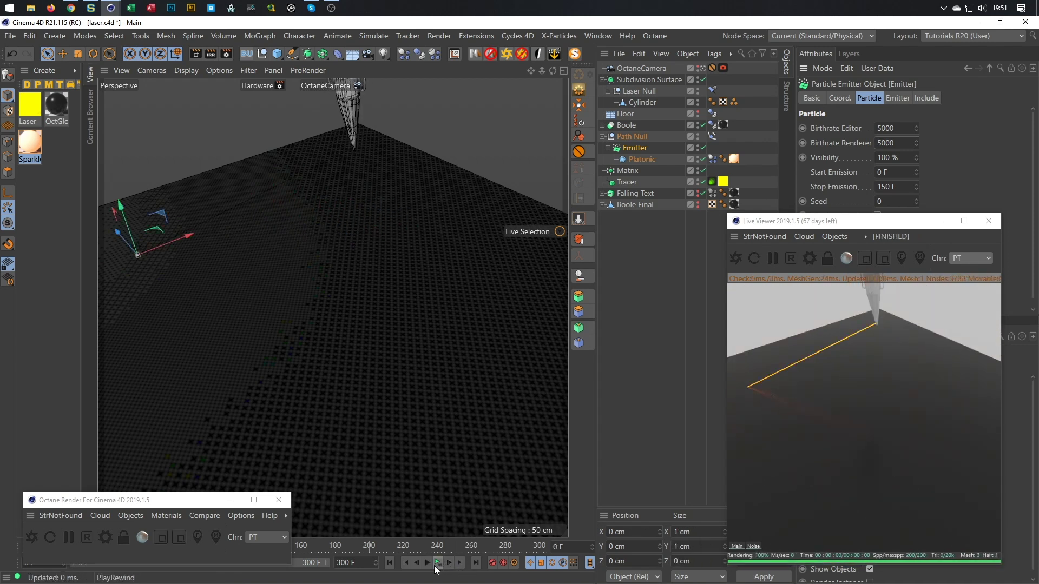
left_click(390, 564)
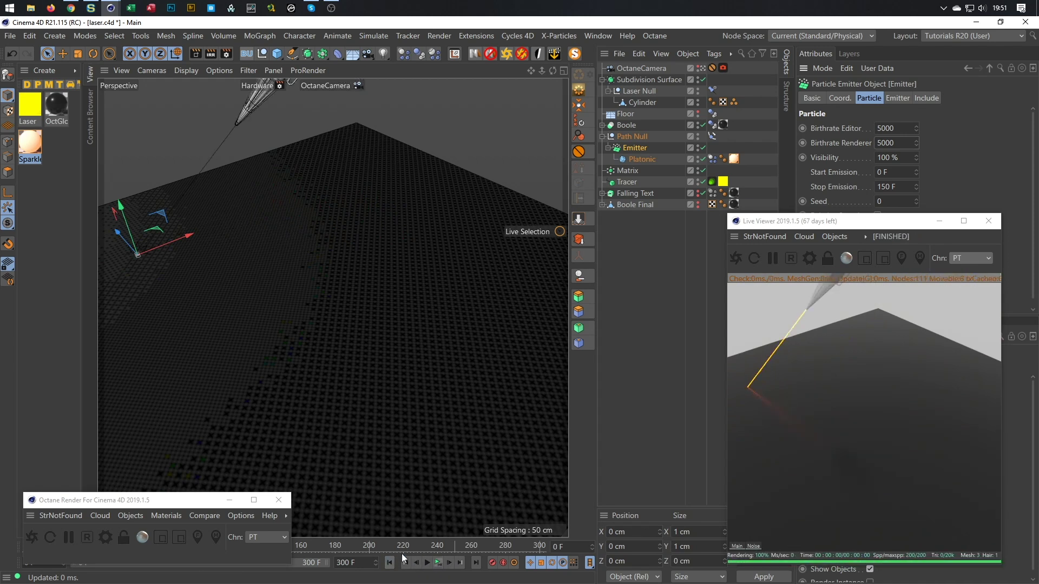
- Create an Octane Metallic material and set its Roughness float to about 0.055
left_click(168, 516)
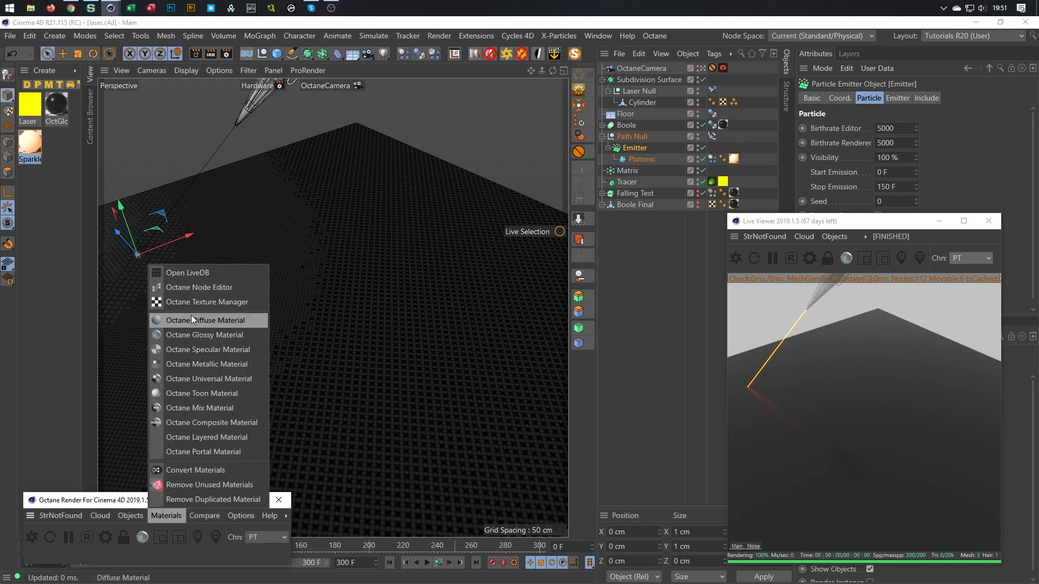
left_click(197, 364)
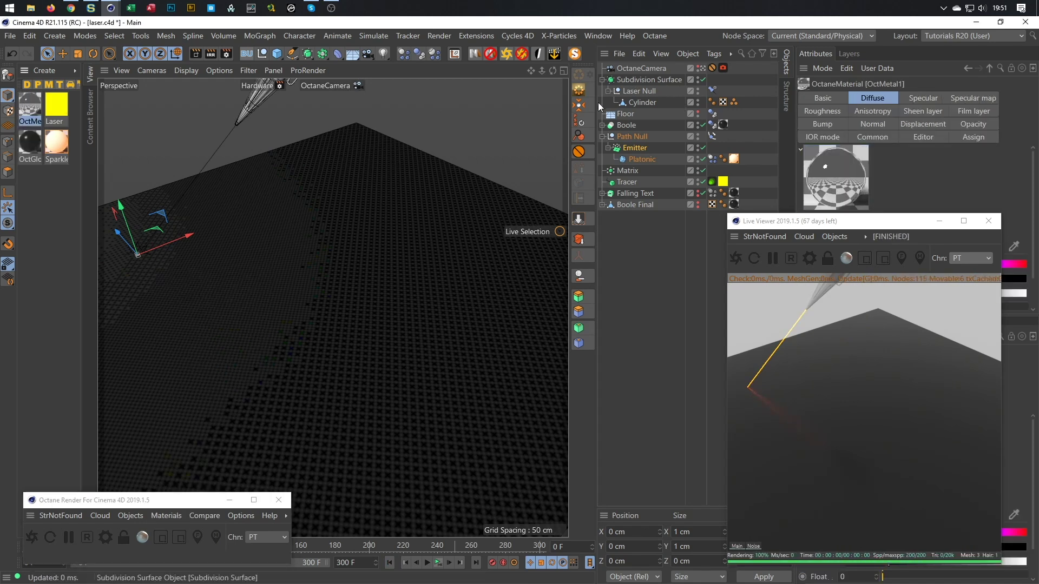
double_click(27, 108)
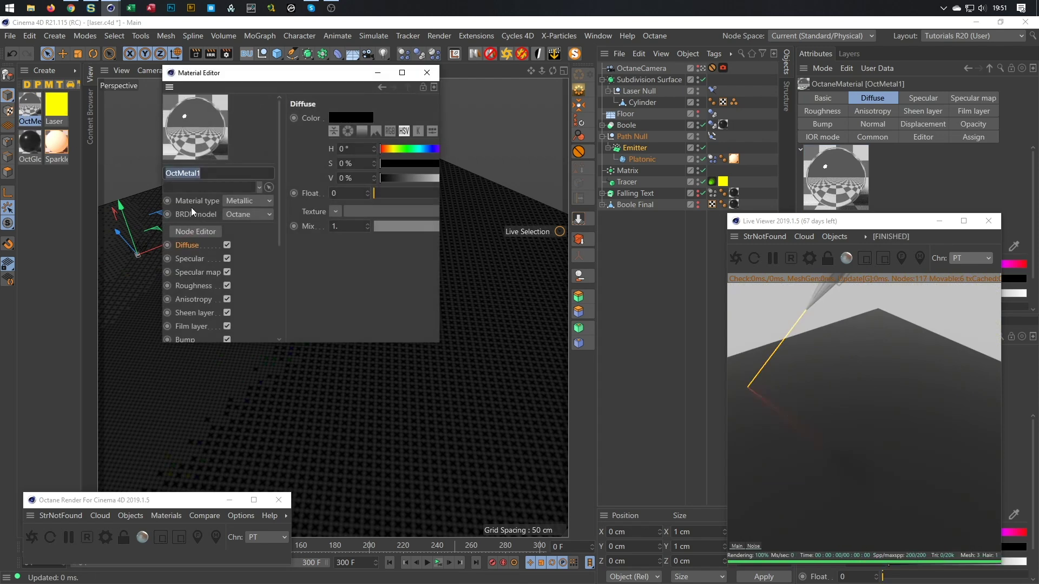
left_click(197, 258)
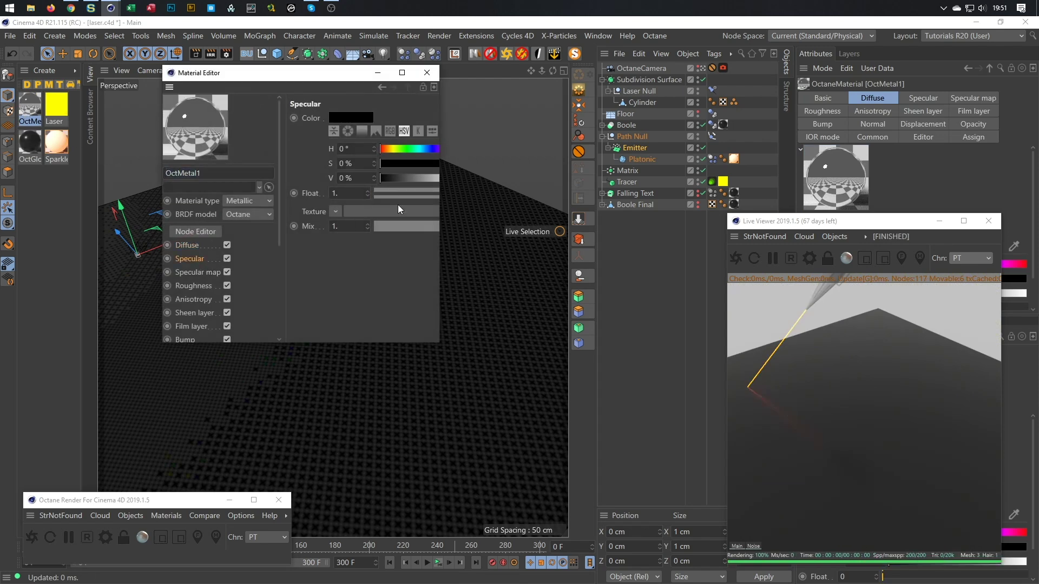
left_click(194, 286)
left_click_drag(443, 172, 575, 172)
left_click_drag(374, 194, 384, 194)
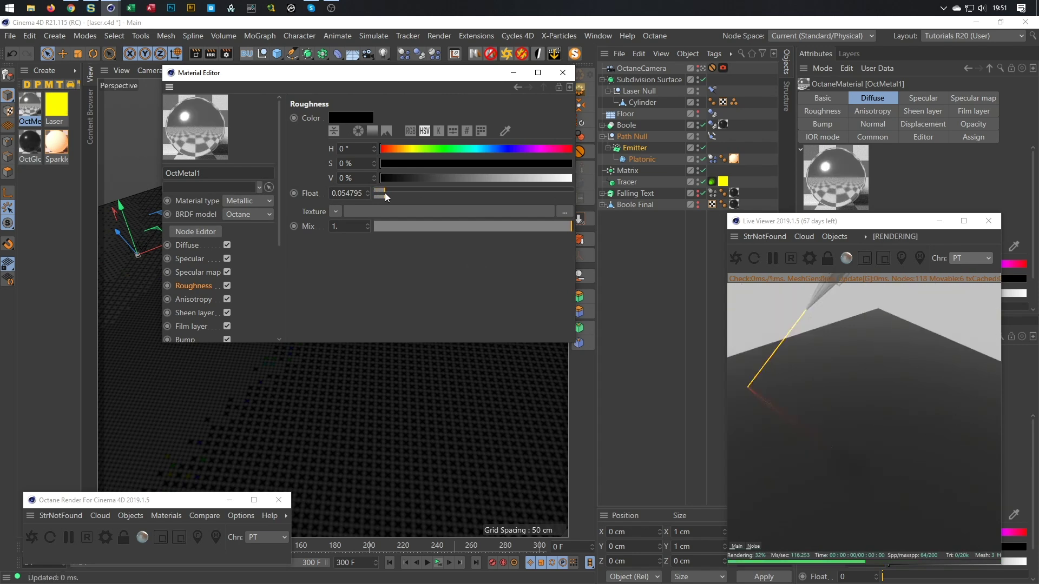
- Move the Material Editor aside and apply the metallic material to the Cylinder under Laser Null
left_click_drag(404, 73, 314, 187)
left_click_drag(37, 113, 640, 101)
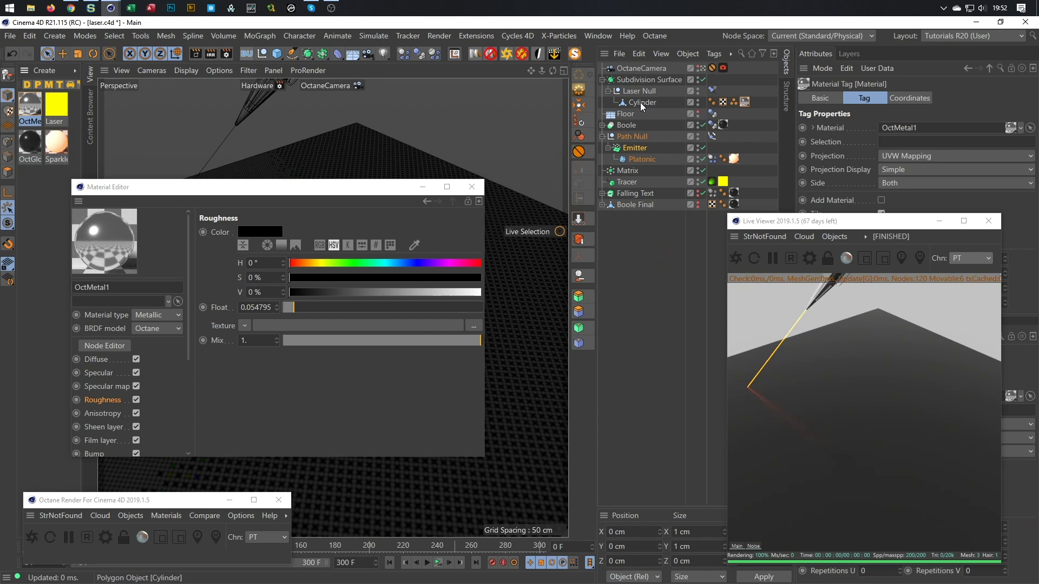
left_click(851, 224)
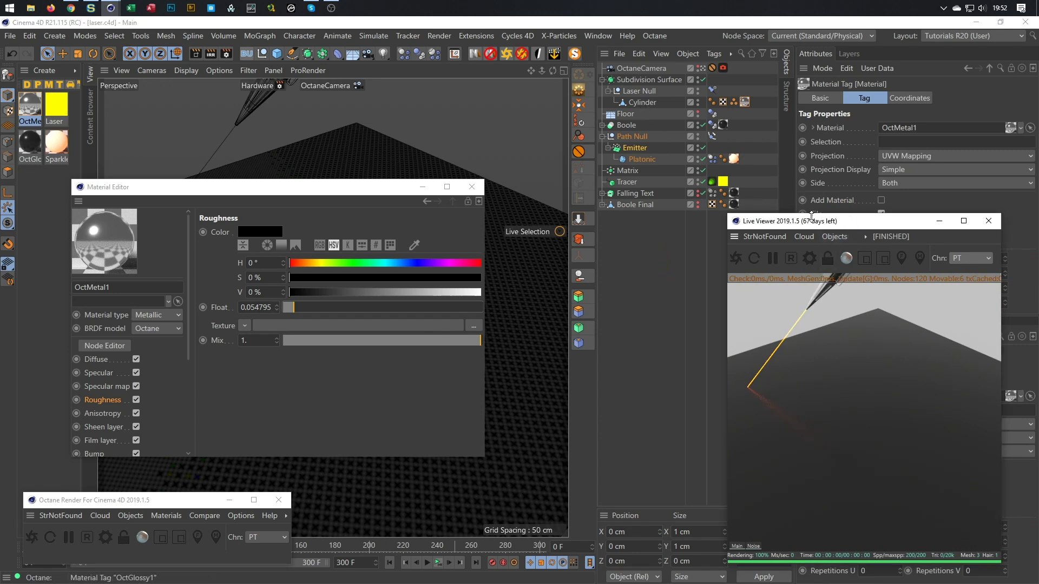
- Move the Live Viewer clear of the attributes, add an Octane Rig Pro to the scene and select it
left_click_drag(872, 225, 722, 236)
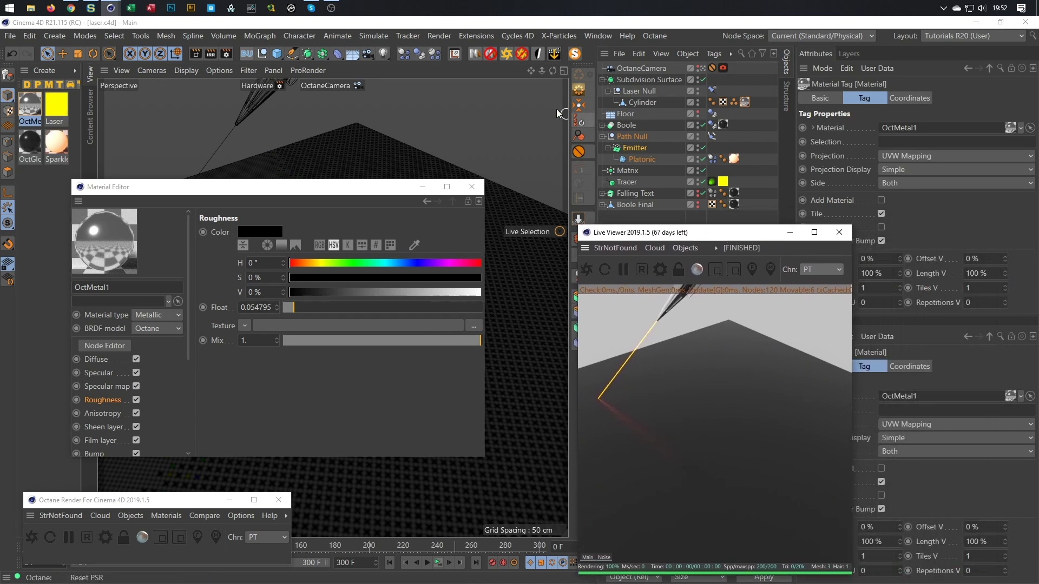
left_click(516, 57)
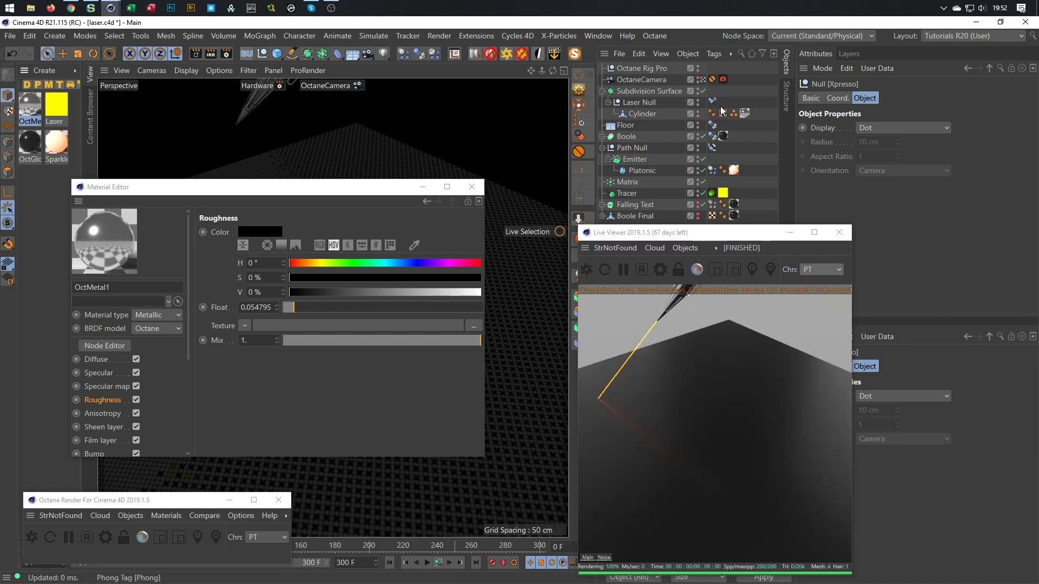
left_click(638, 68)
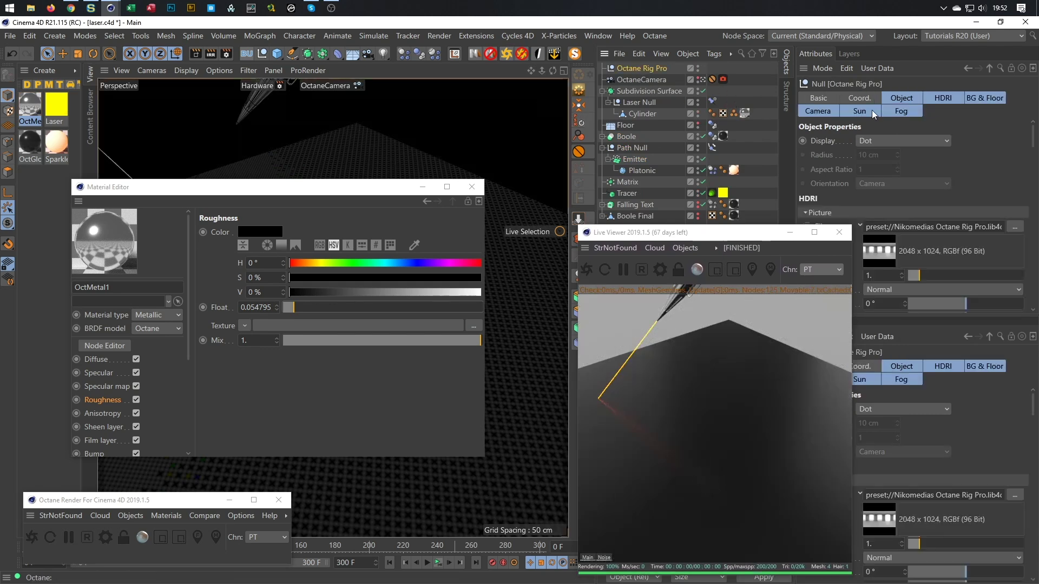
- Enlarge the upper attributes area and turn off the Shadow Catcher in the Octane Rig Pro's BG & Floor settings
left_click(934, 97)
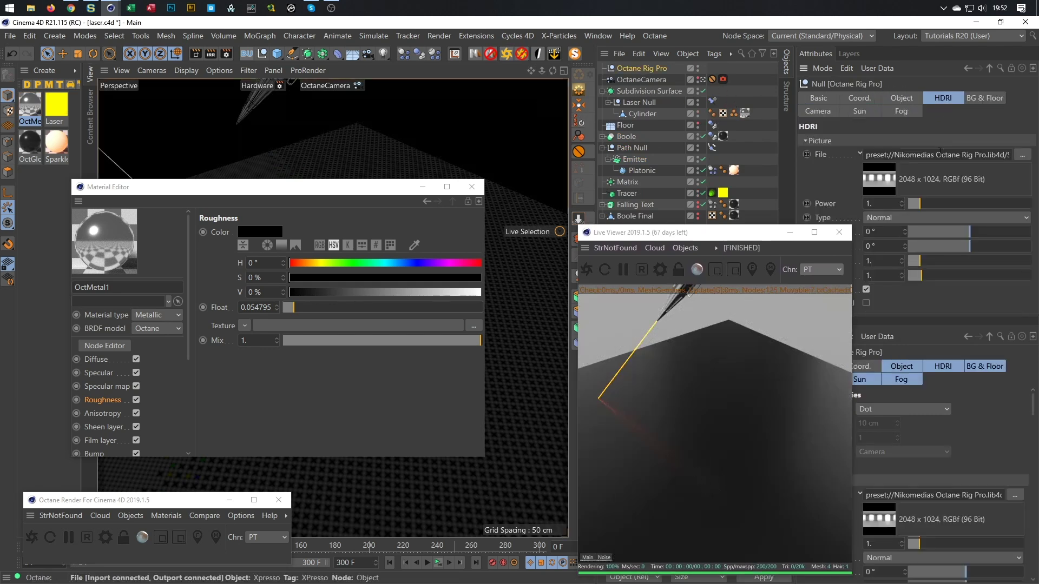
left_click_drag(719, 237, 590, 178)
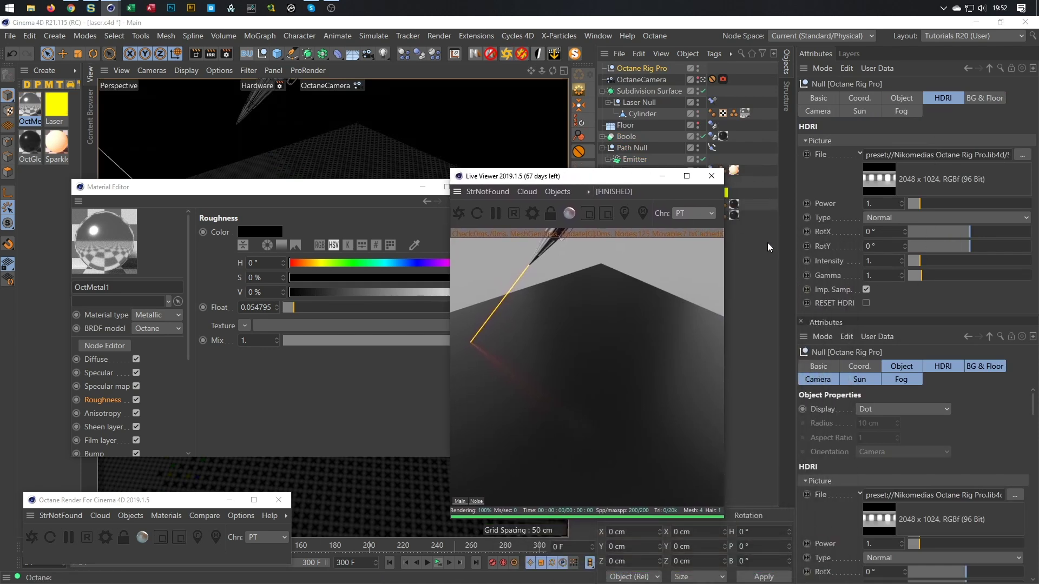
left_click(700, 136)
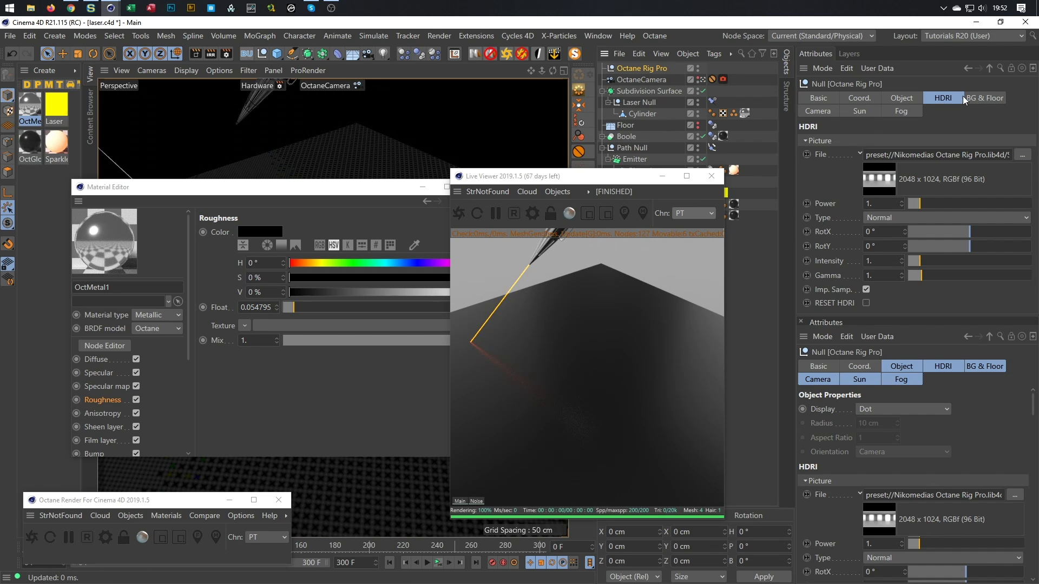
left_click_drag(861, 318, 859, 403)
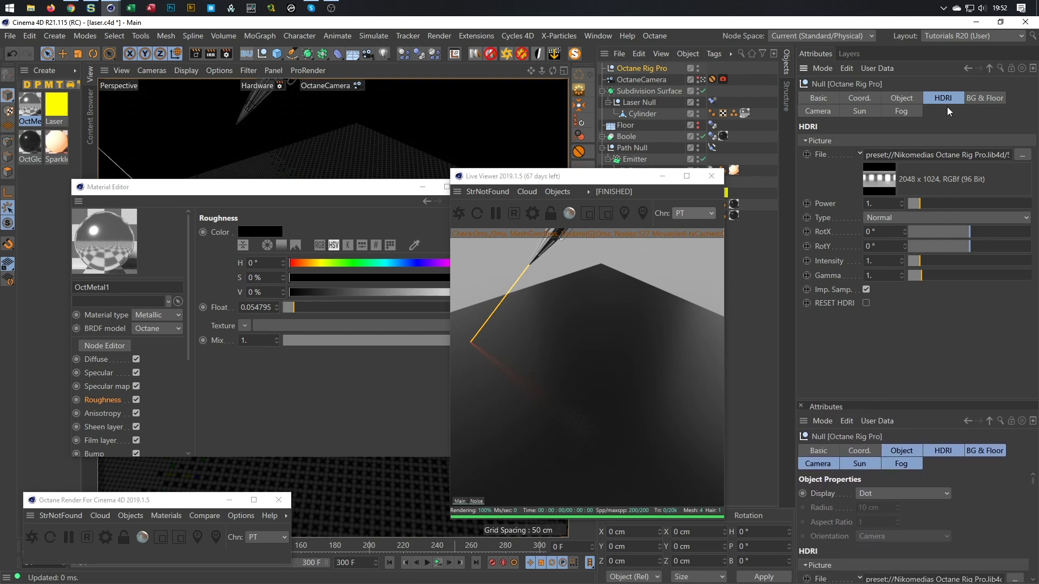
left_click(980, 99)
left_click(865, 348)
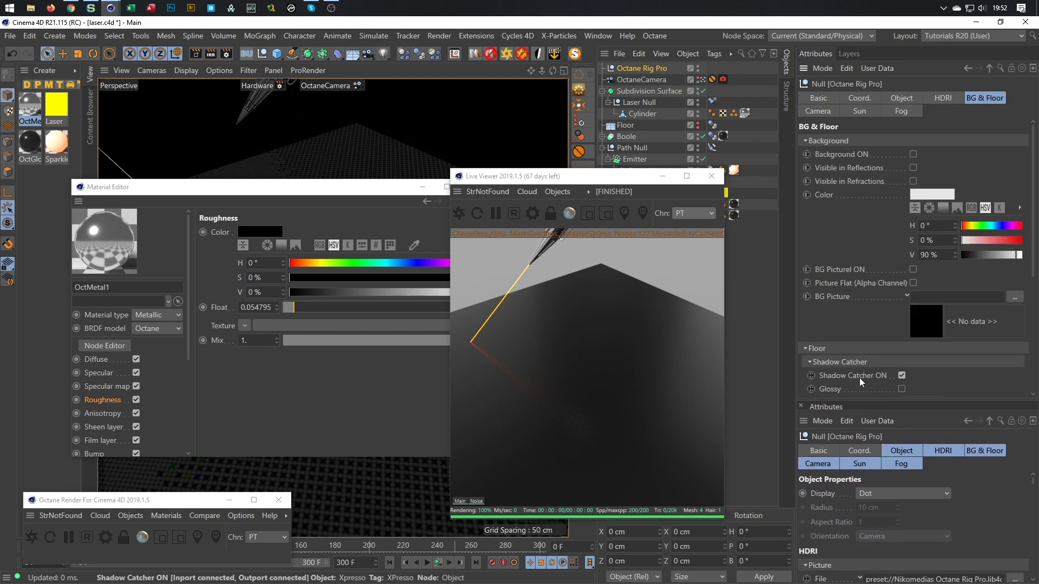
left_click(902, 376)
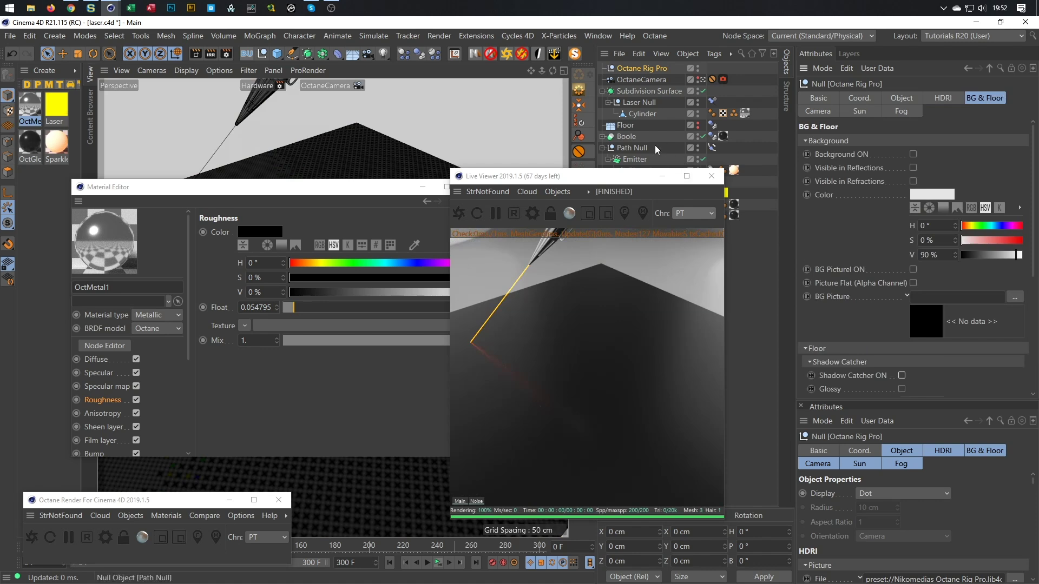
- Move the Live Viewer off the object list and toggle the Floor object's visibility to compare the backdrop
left_click(698, 123)
left_click_drag(645, 178, 732, 200)
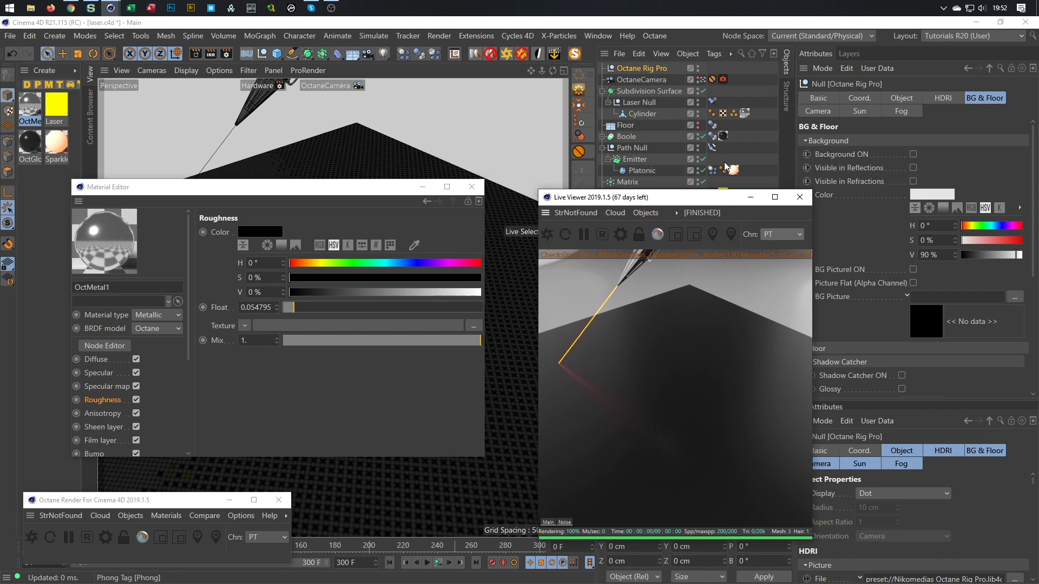
left_click(698, 125, "alt")
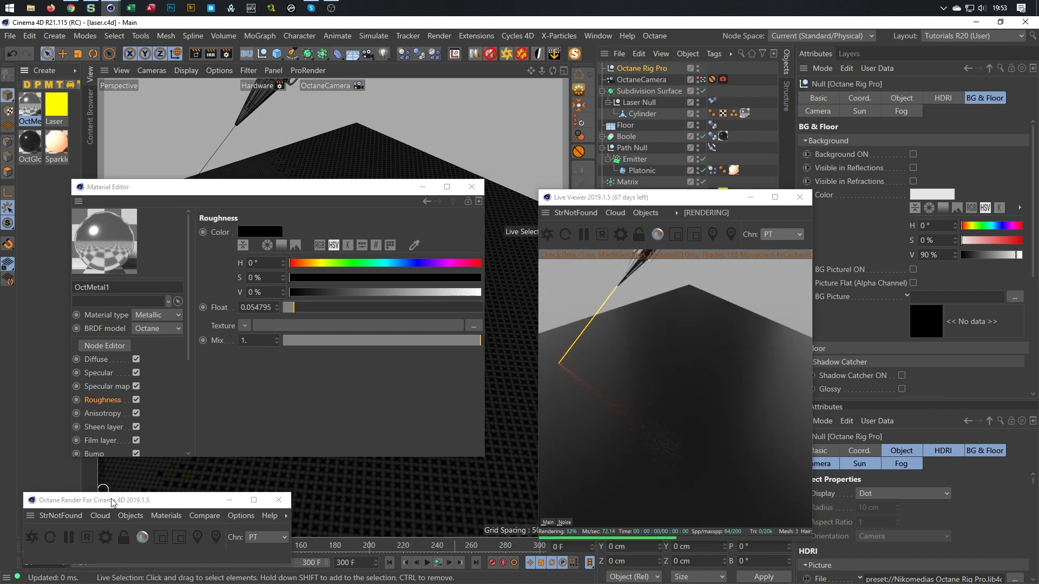
left_click(131, 516)
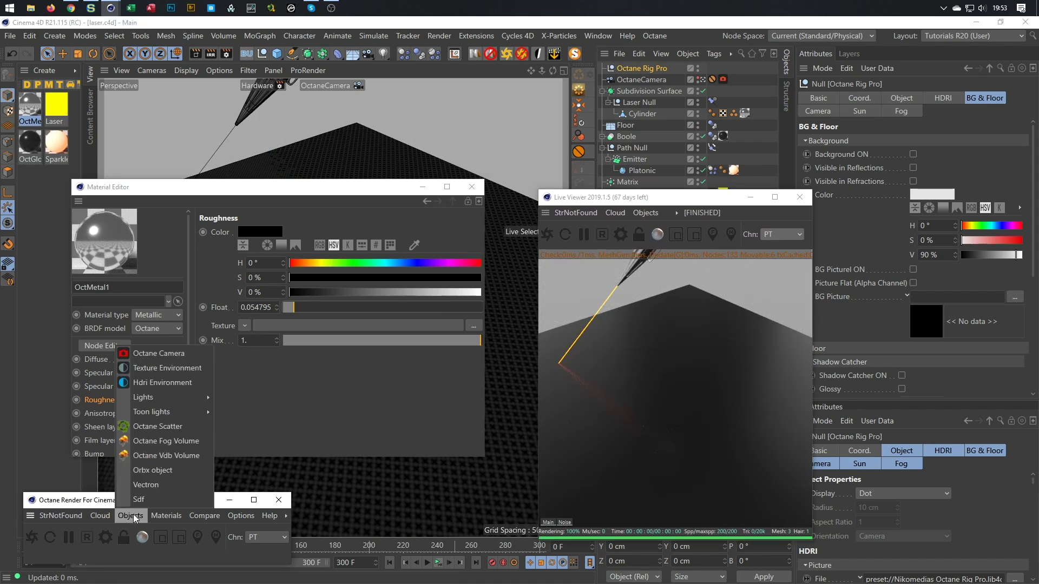
mouse_move(154, 515)
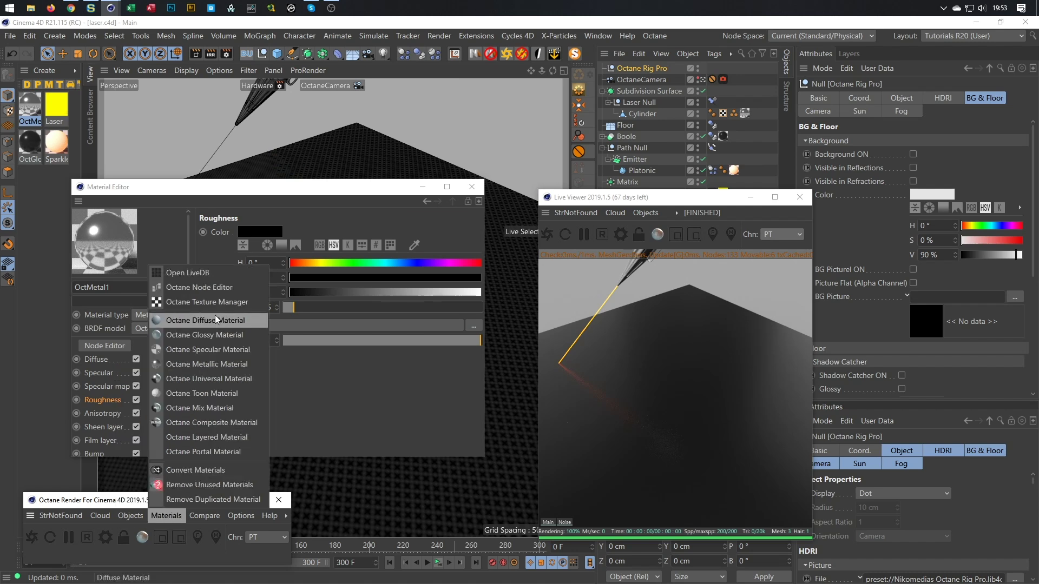
left_click(291, 186)
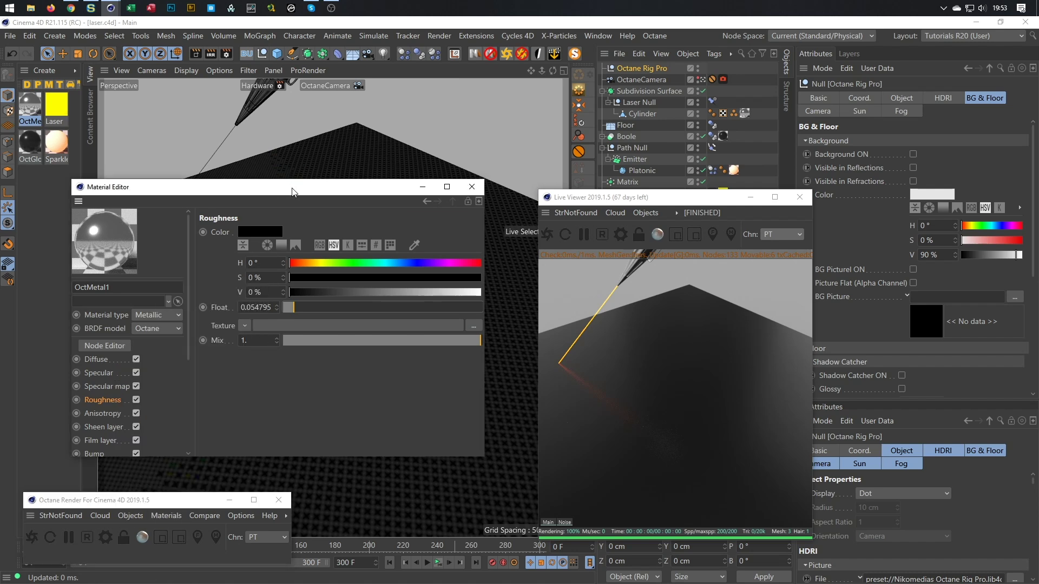
- Duplicate the dark Octane Glossy material and rename the copy as Floor
left_click(30, 141)
left_click_drag(30, 141, 30, 184, "ctrl")
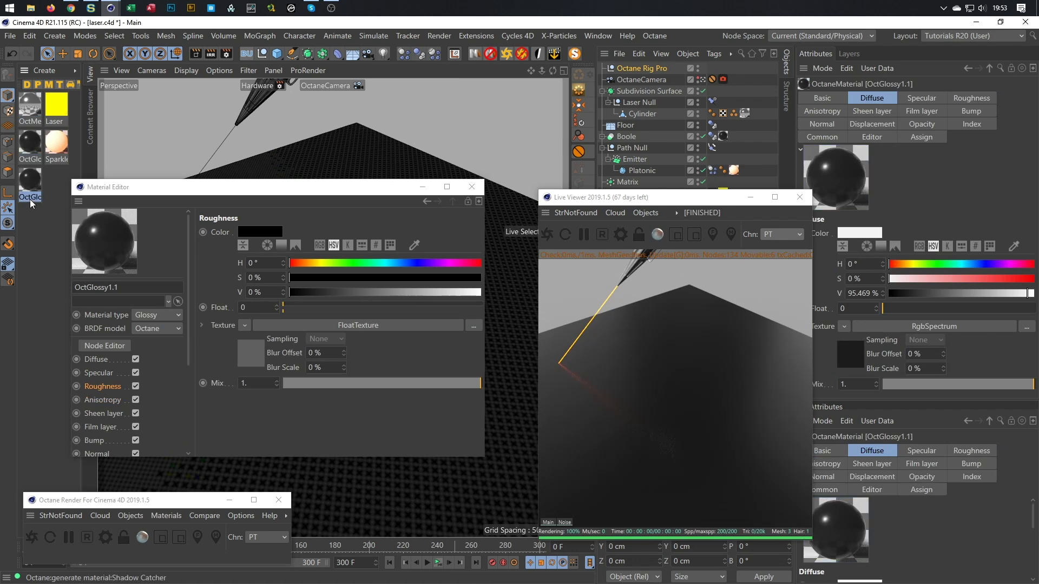
double_click(30, 197)
type("Floor")
key("Return")
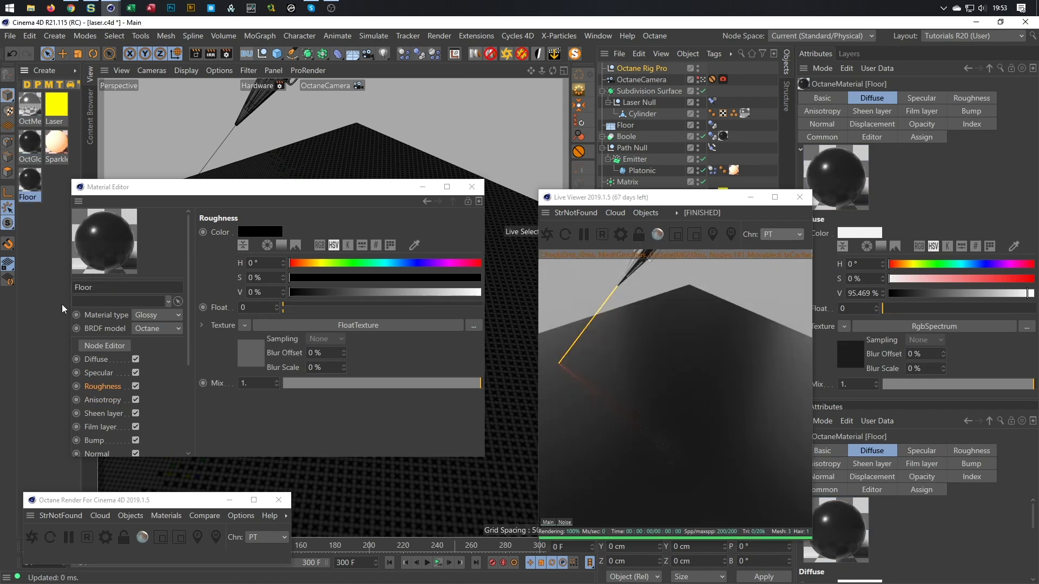
- Open the Floor material in the Octane Node Editor, close the Material Editor and select the RgbSpectrum node feeding Diffuse
left_click(103, 360)
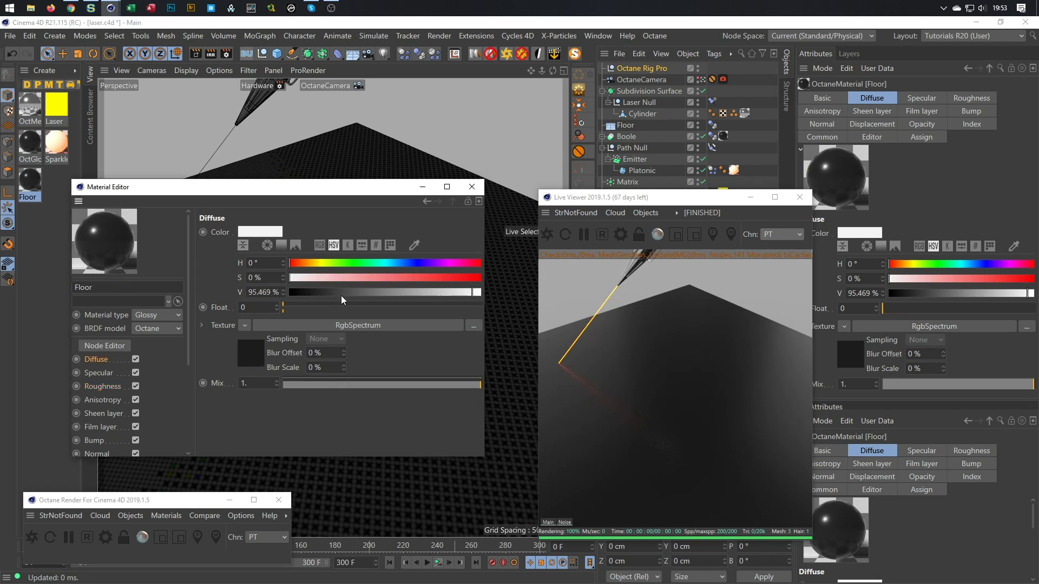
left_click(24, 185)
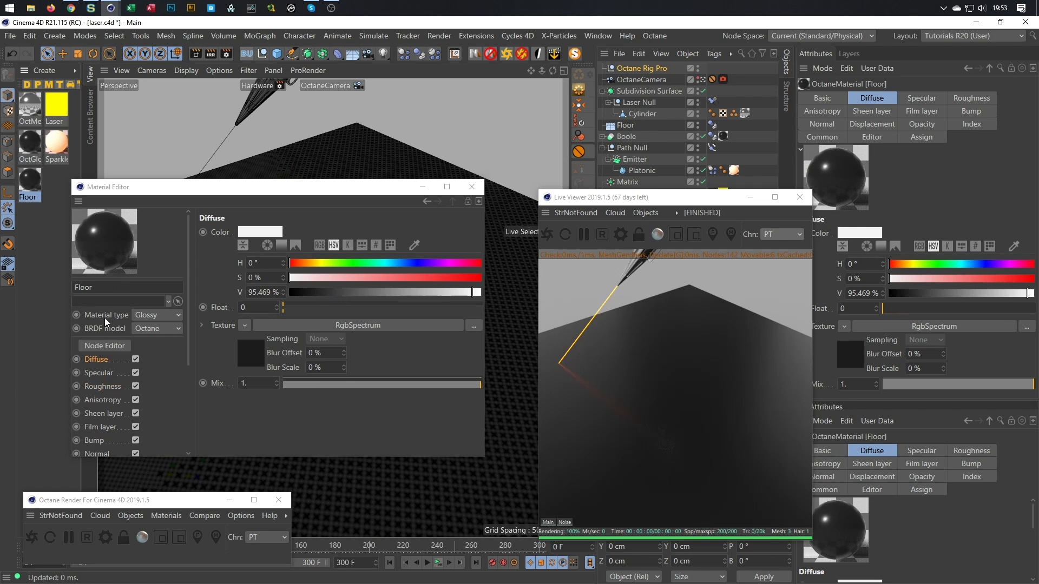
left_click(99, 360)
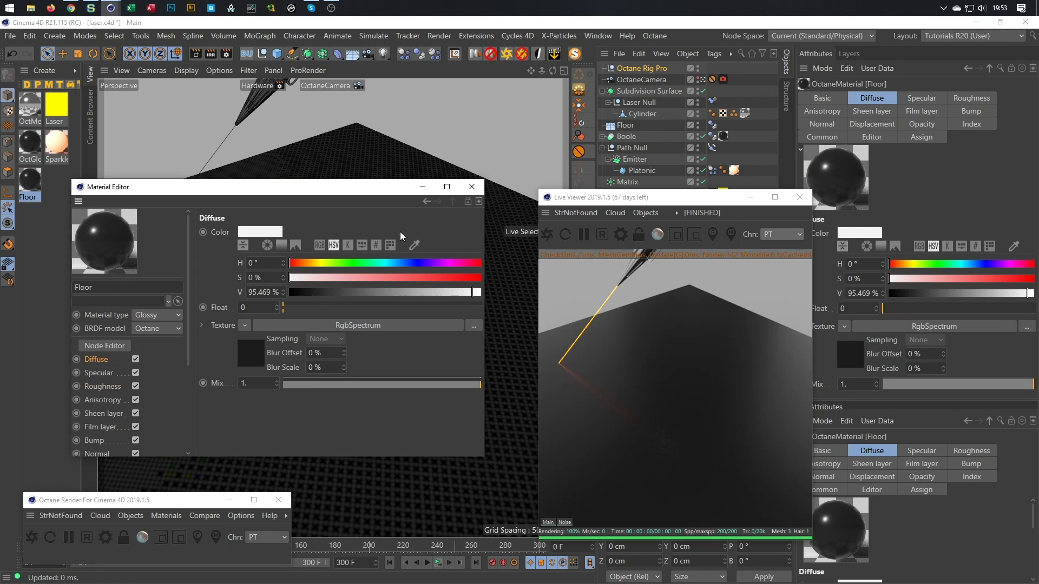
left_click(105, 346)
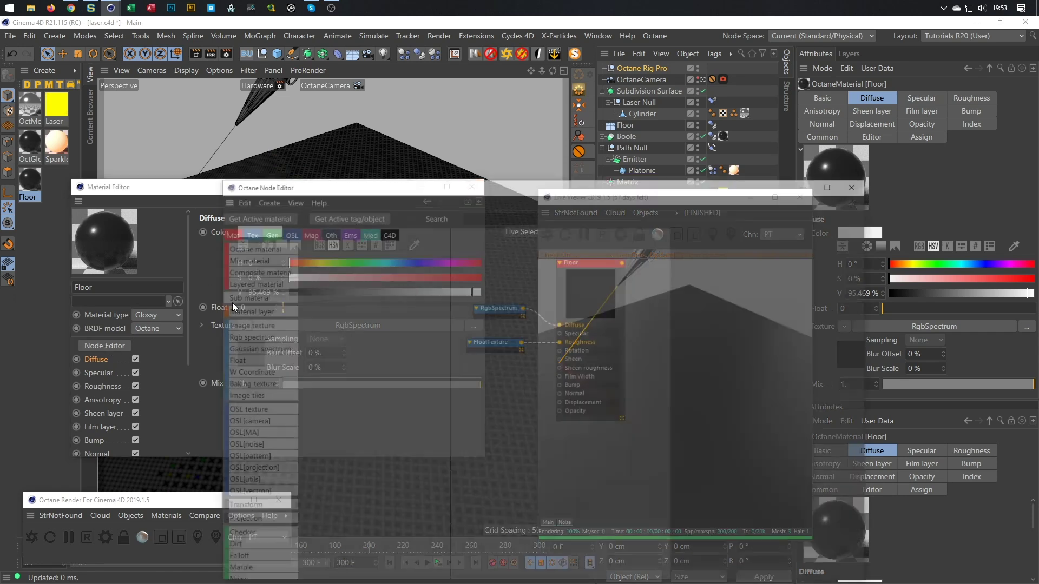
left_click(169, 193)
left_click(471, 187)
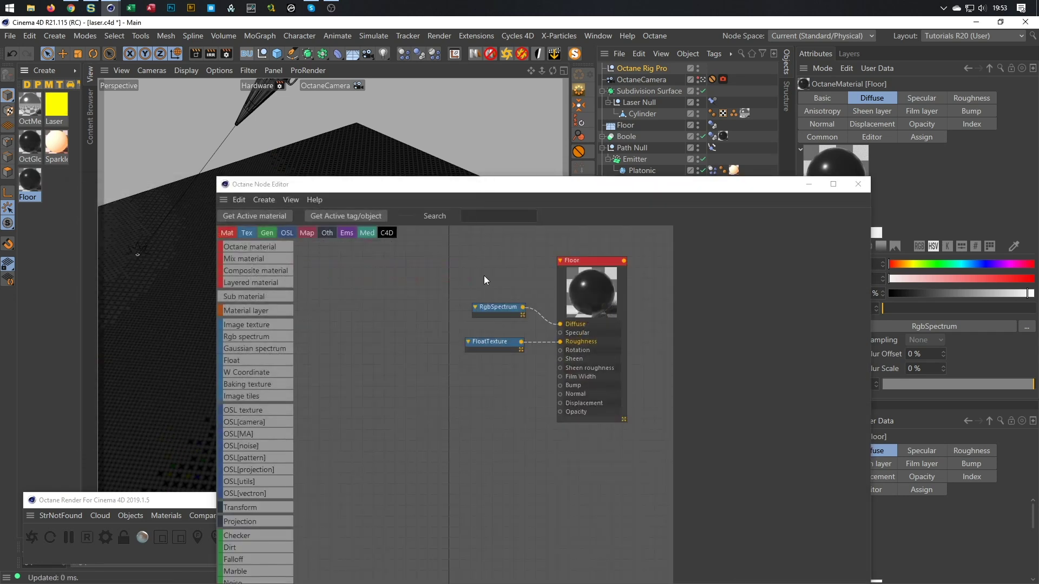
left_click(498, 307)
- Arrange the Node Editor and Live Viewer clear of the object list and apply the Floor material to the Floor object
left_click_drag(701, 188, 438, 109)
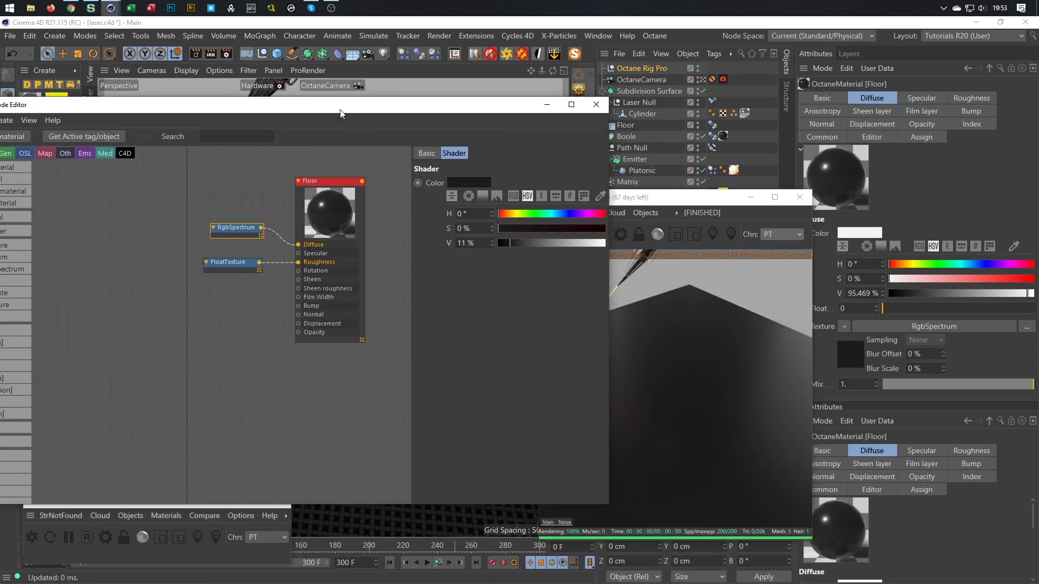
left_click_drag(339, 112, 336, 251)
left_click_drag(685, 151, 630, 127)
left_click_drag(492, 251, 510, 142)
left_click_drag(716, 198, 872, 243)
left_click(726, 280)
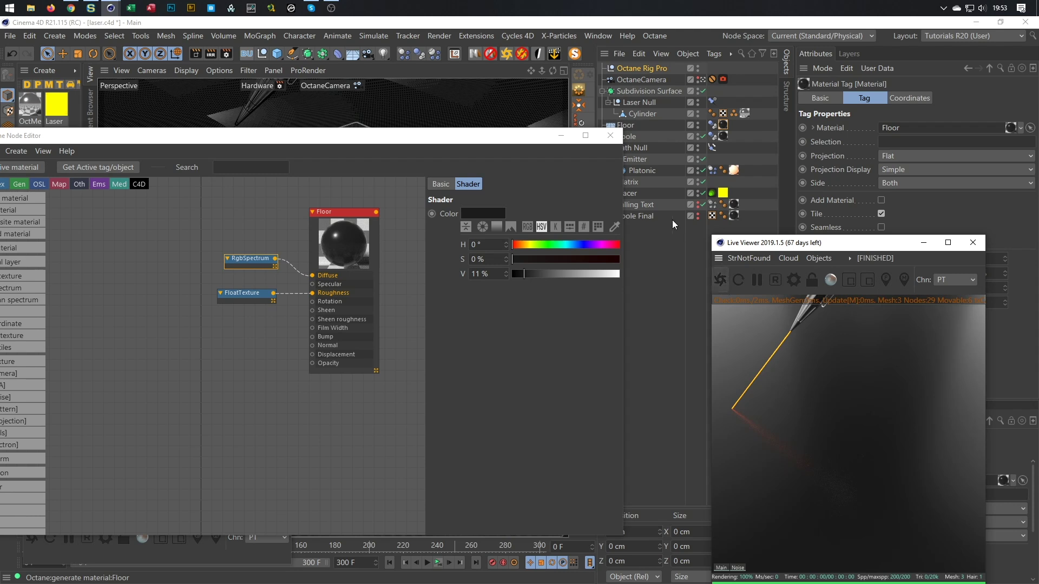
- Move the Node Editor down and toggle the Floor object's visibility to compare the render with and without it
left_click_drag(534, 140, 553, 231)
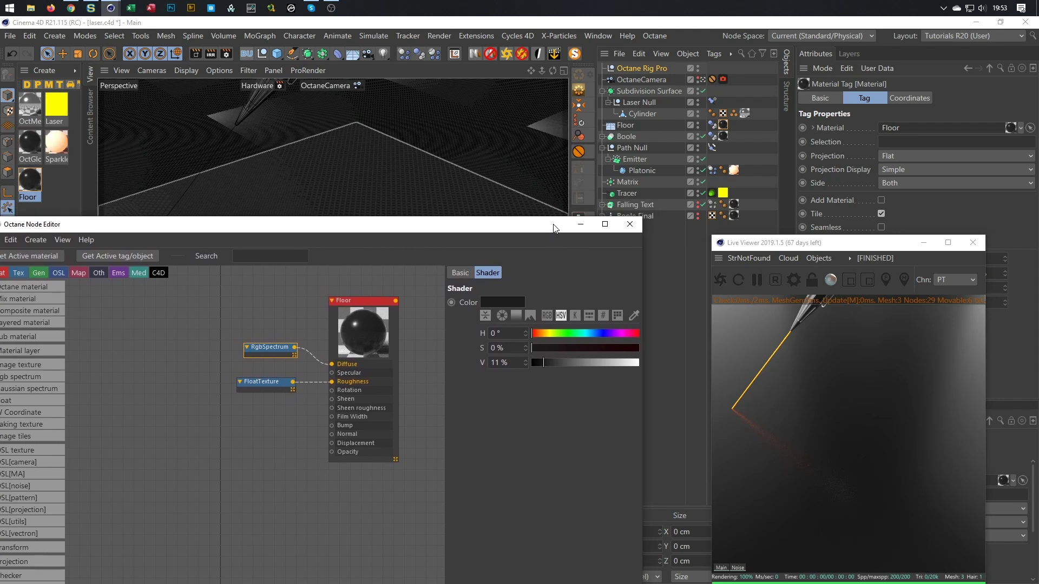
left_click(699, 127)
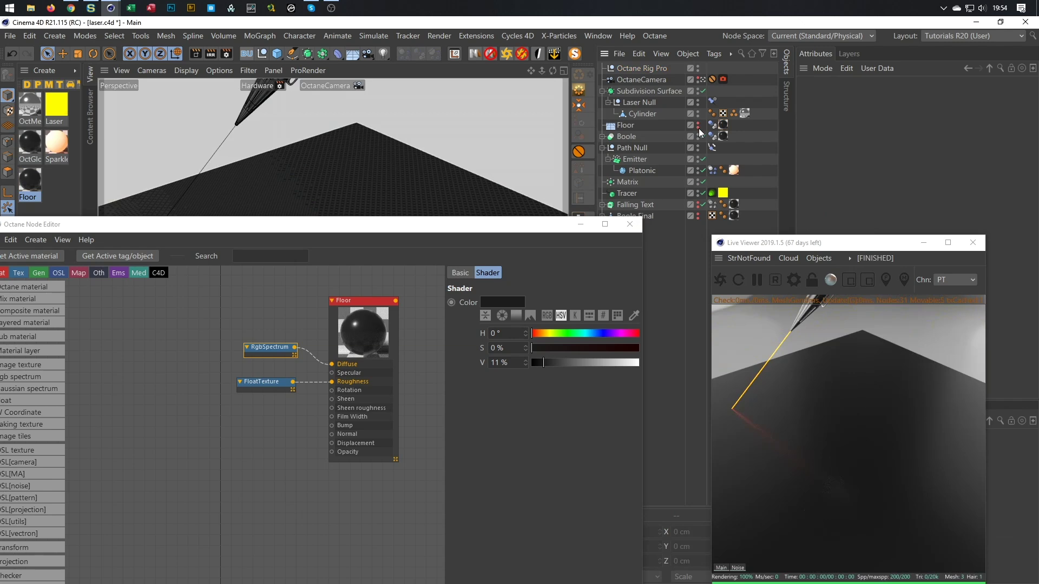
left_click(698, 128)
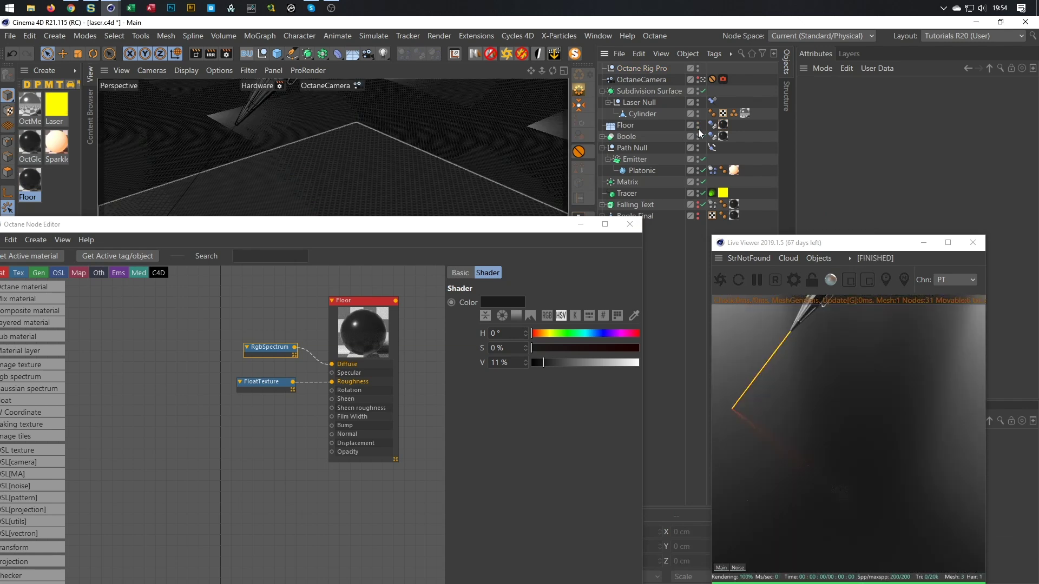
left_click_drag(543, 237, 566, 409)
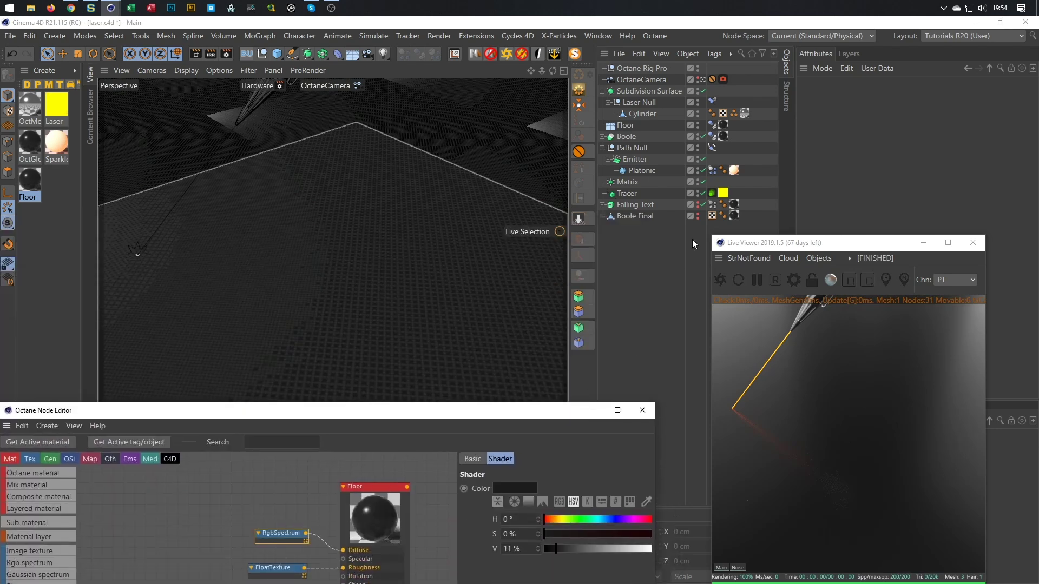
left_click(699, 124)
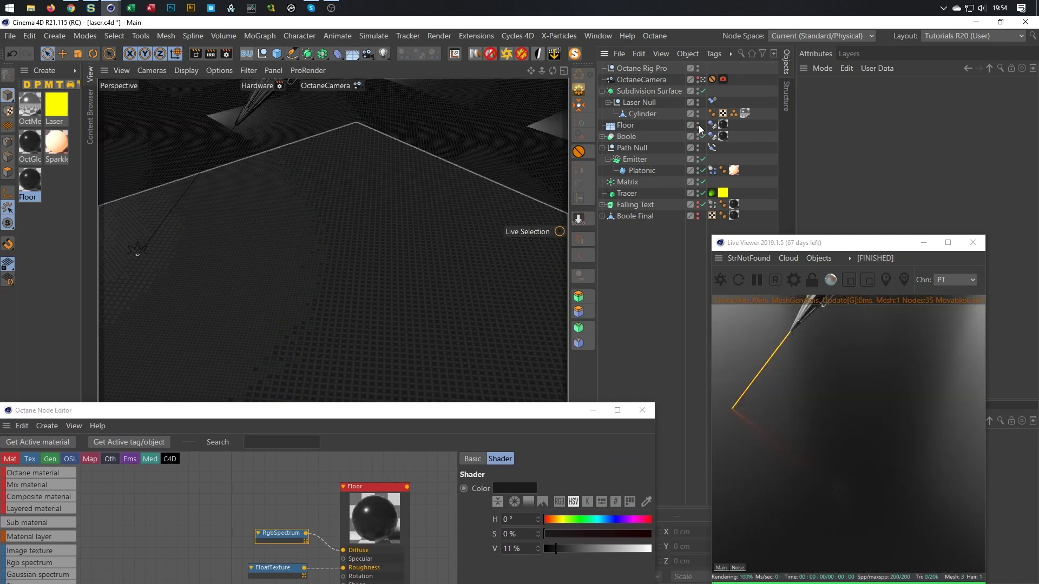
left_click(698, 125)
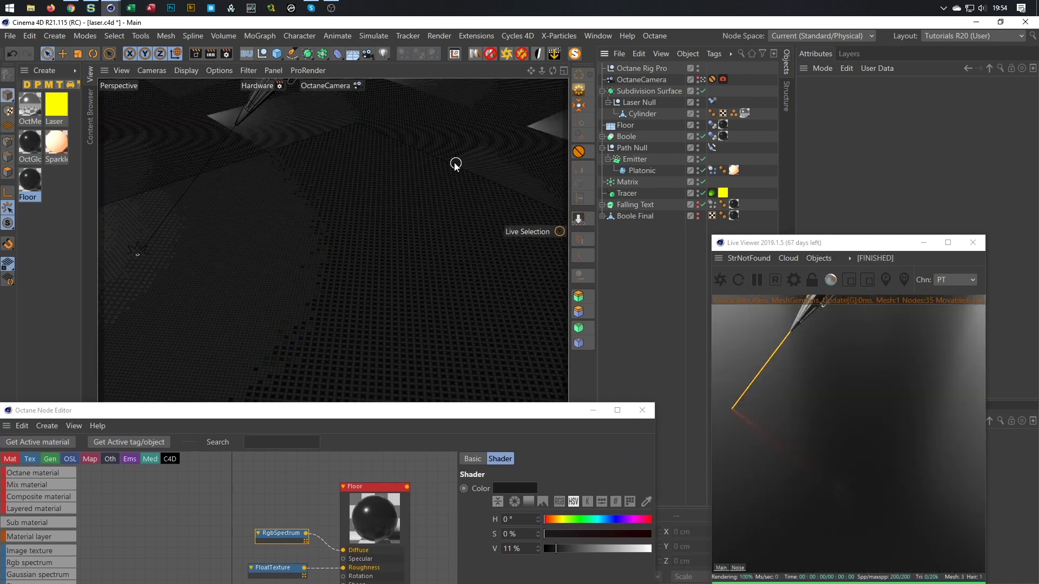
- Switch to the four-view layout, examine the floor height in the Right view and select the Floor object
middle_click(374, 345)
left_click_drag(328, 410, 335, 554)
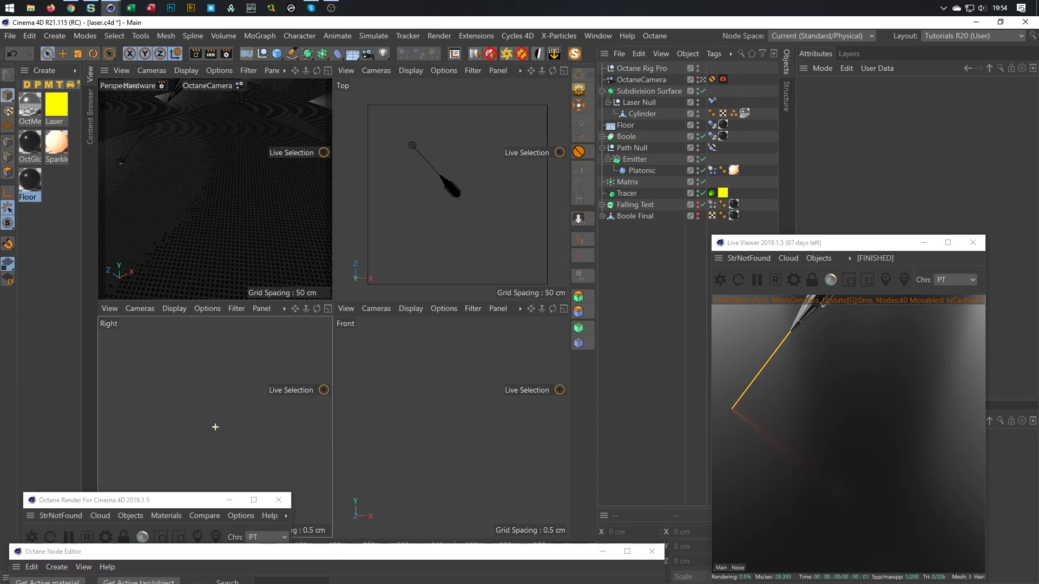
scroll(196, 444, "down", 3)
middle_click_drag(195, 440, 236, 393, "alt")
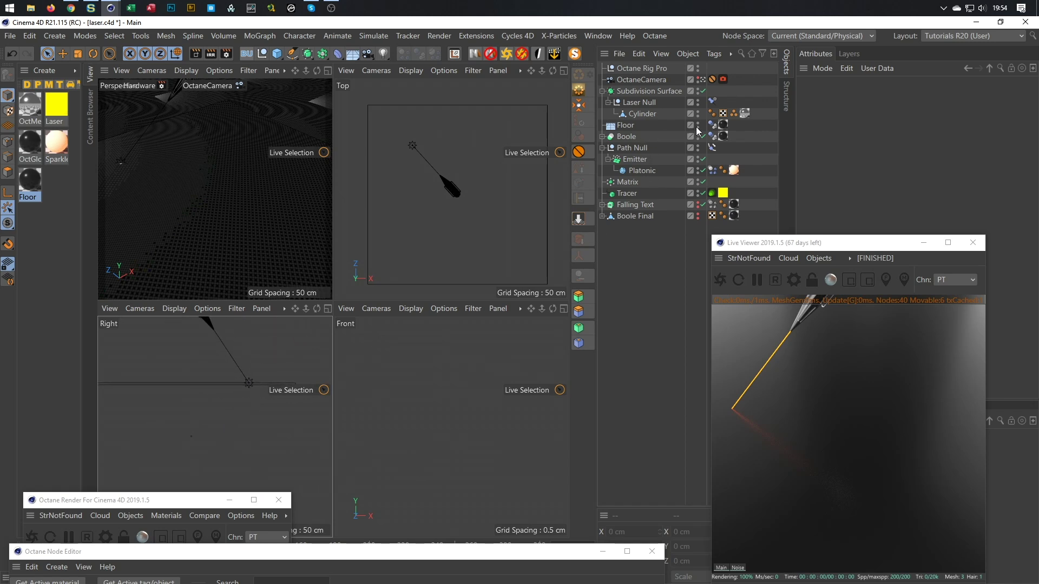
left_click(623, 128)
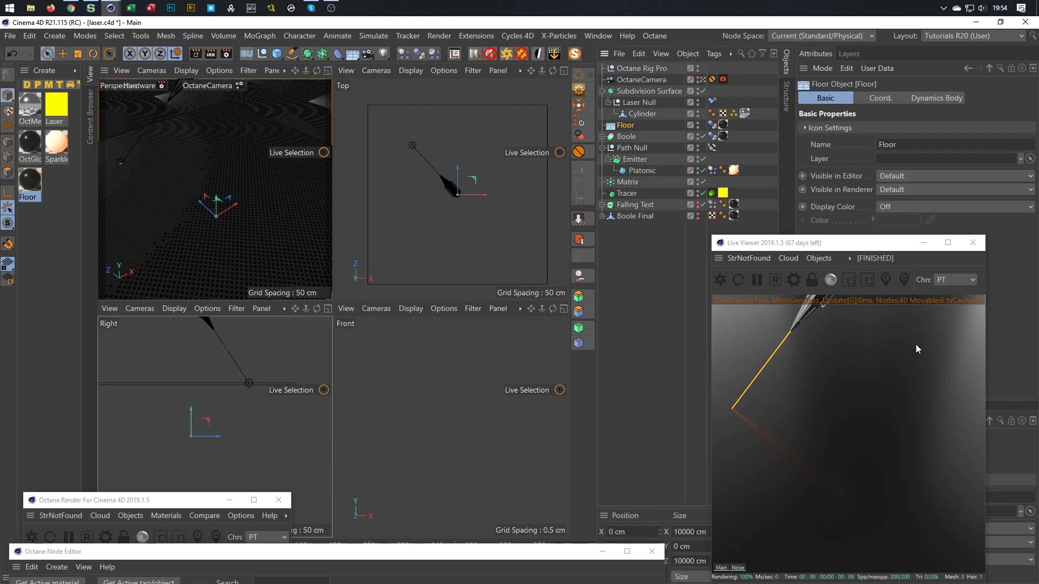
- Set the V value of the Floor material's RgbSpectrum colour to 90% and close the Node Editor
left_click_drag(201, 553, 200, 170)
left_click_drag(567, 309, 642, 311)
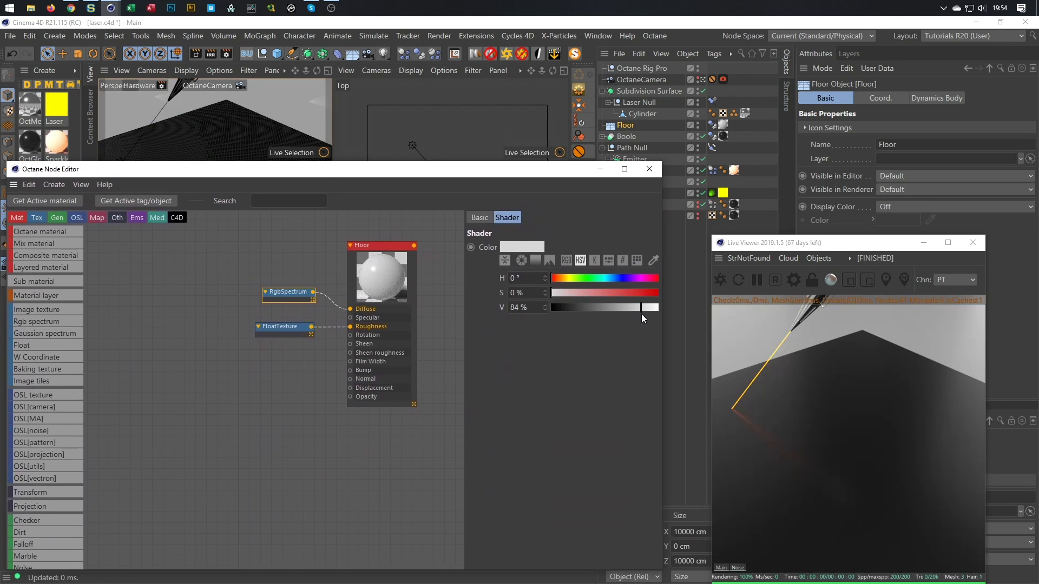
left_click_drag(645, 308, 646, 303)
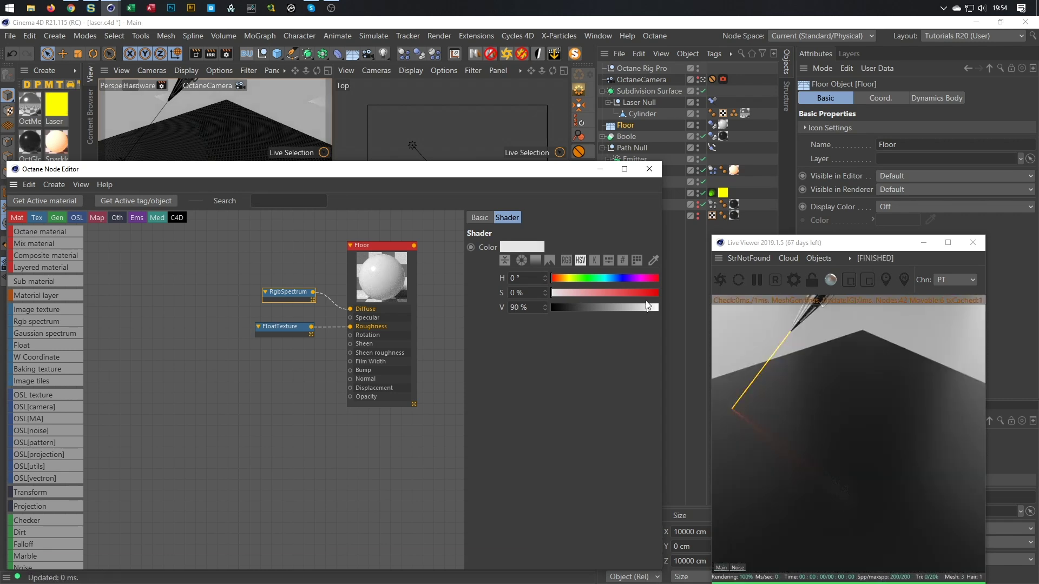
left_click(650, 170)
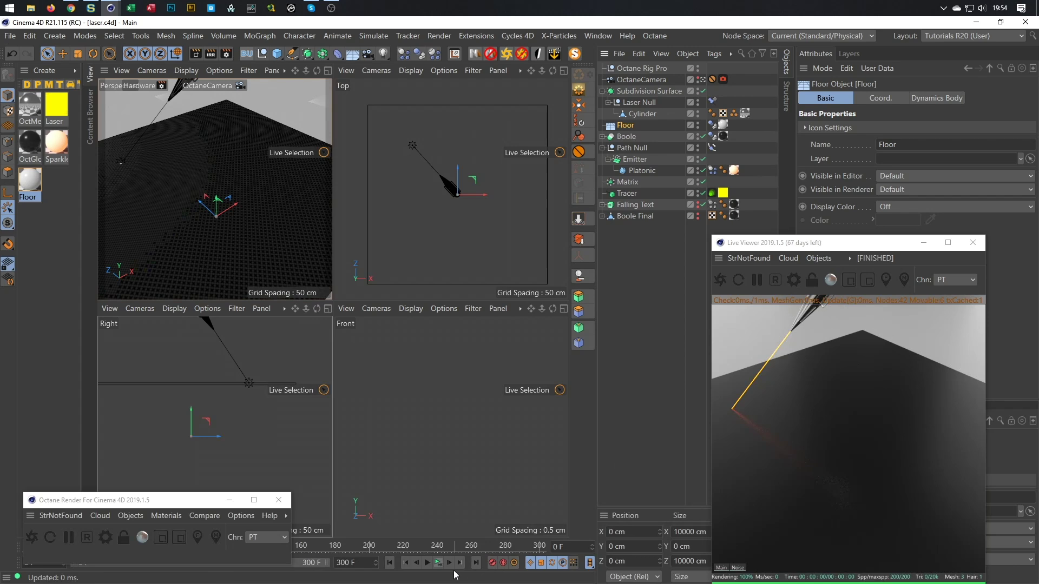
- Play the animation to check the sparks against the light floor, stop at frame 18 and move the Live Viewer
left_click(437, 564)
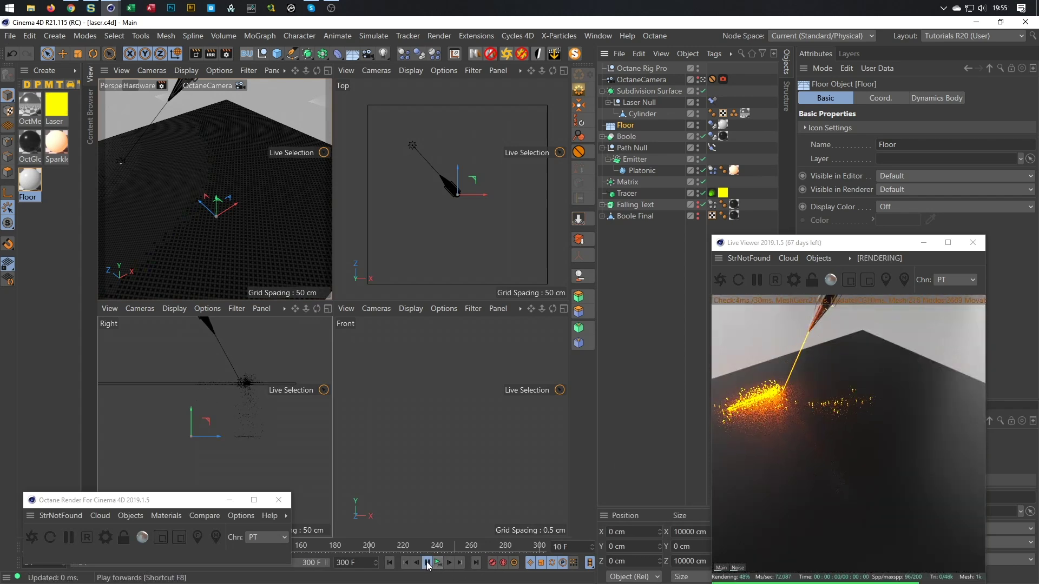
left_click(427, 564)
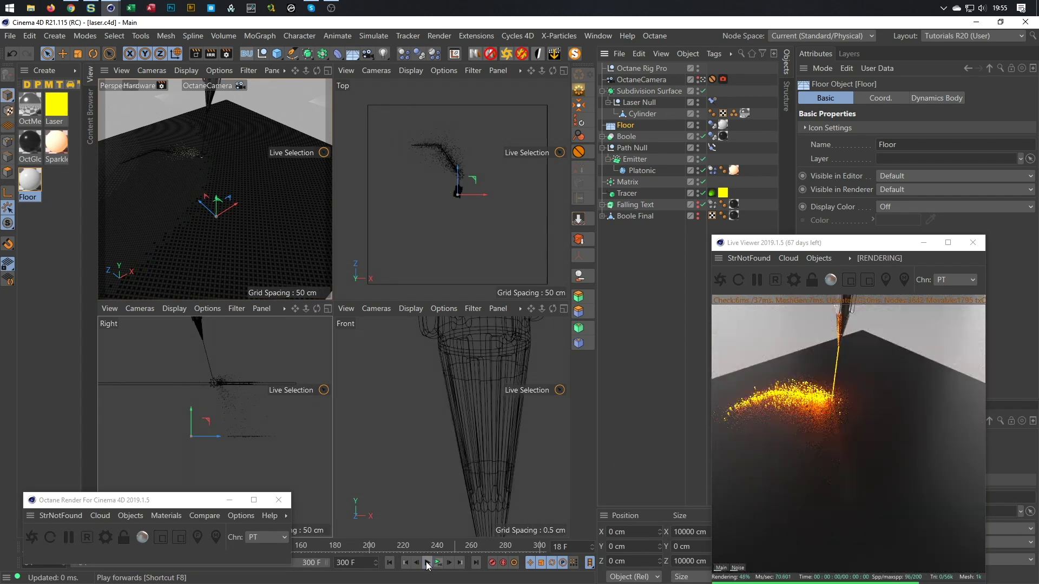
left_click(427, 564)
left_click_drag(846, 237, 688, 237)
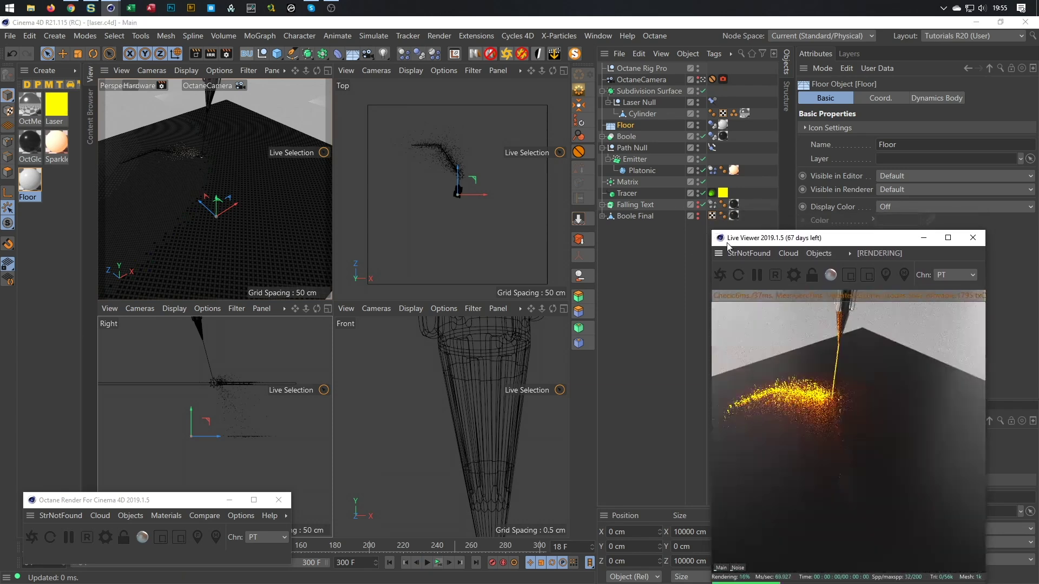
- Set both the editor and renderer birthrates of the sparks Emitter to 2000, moving the Live Viewer clear of the object list
left_click_drag(851, 242, 743, 243)
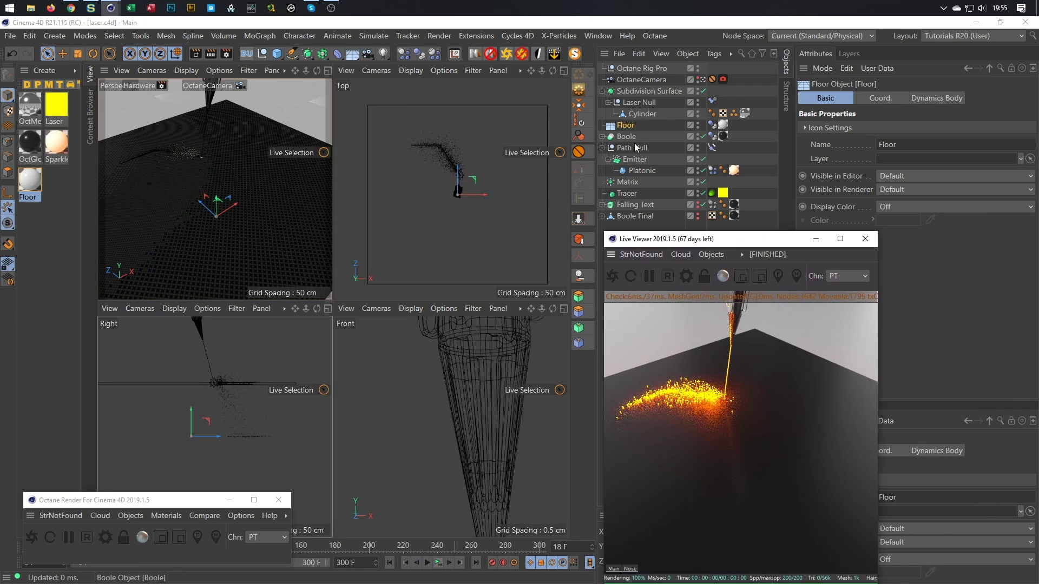
left_click(637, 160)
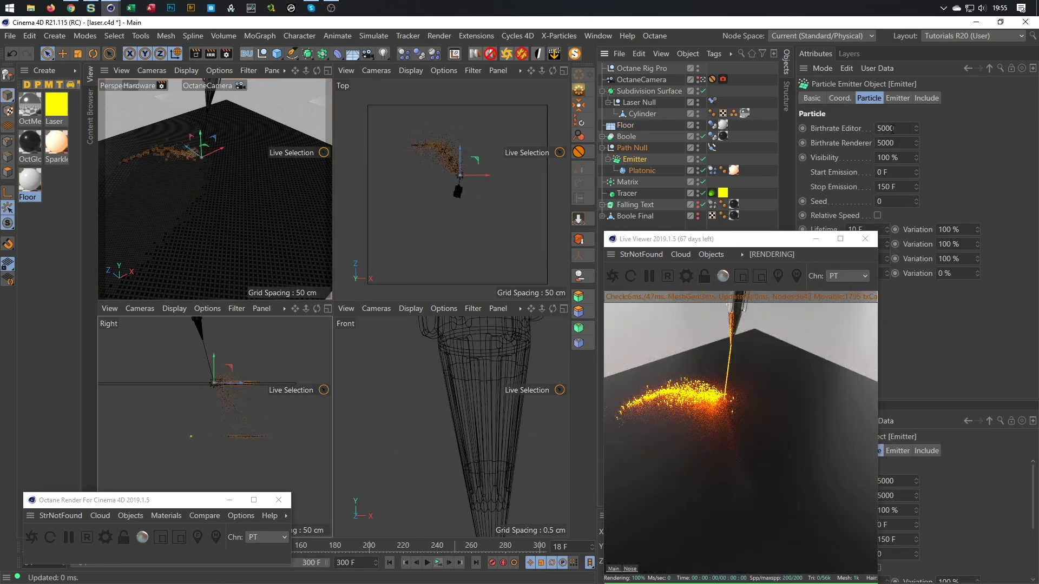
left_click(887, 128)
type("2000")
key("Tab")
type("2000")
key("Return")
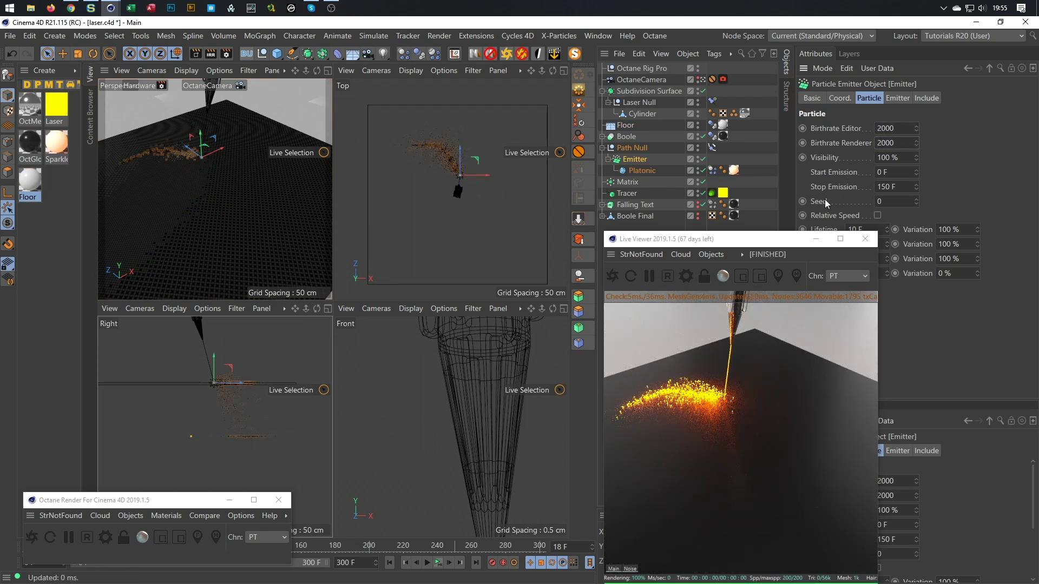
- Move the Live Viewer off the Emitter's particle settings and set the particle Speed to 30 cm
left_click_drag(780, 243, 642, 223)
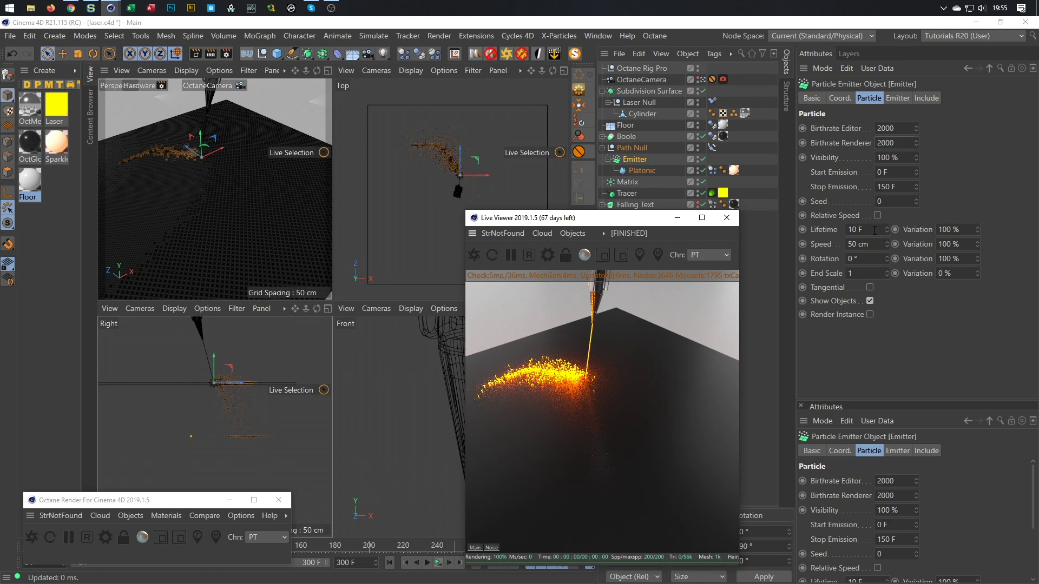
left_click(877, 244)
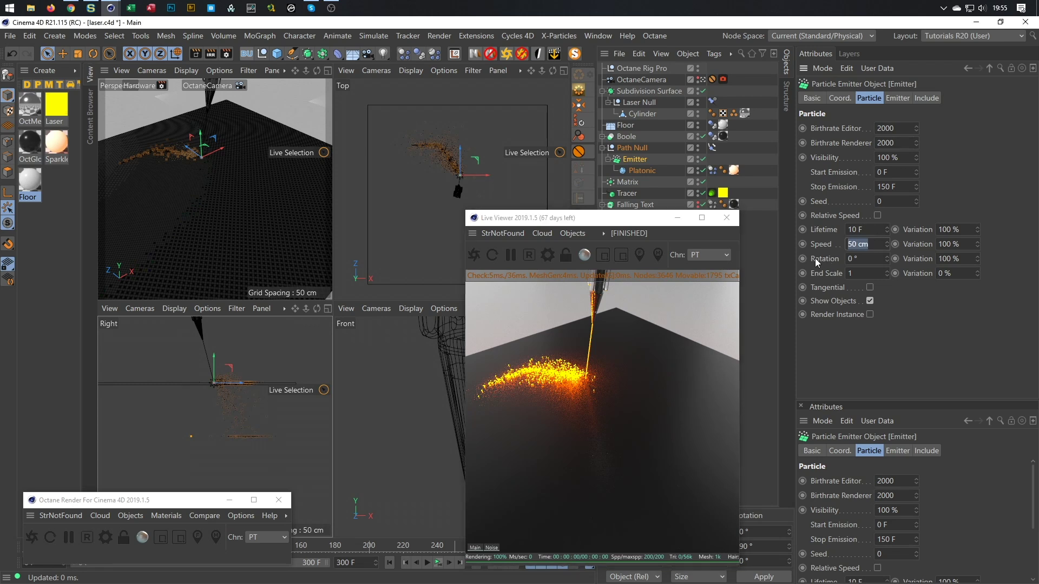
type("30")
key("Return")
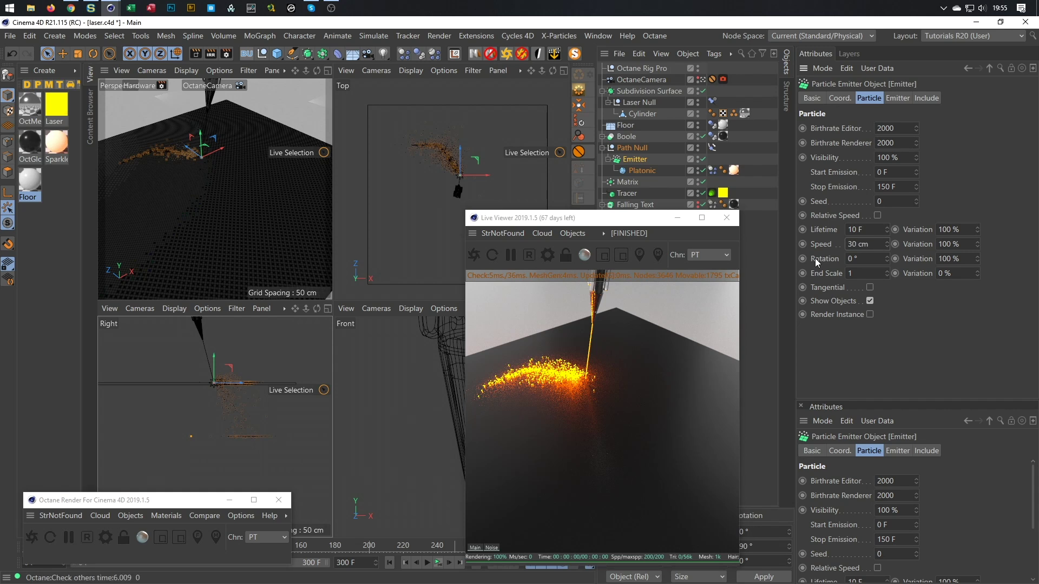
- Maximise the Perspective view and play the animation from the start to frame 19 to check the slower sparks in the Live Viewer
left_click_drag(662, 223, 700, 163)
left_click(438, 563)
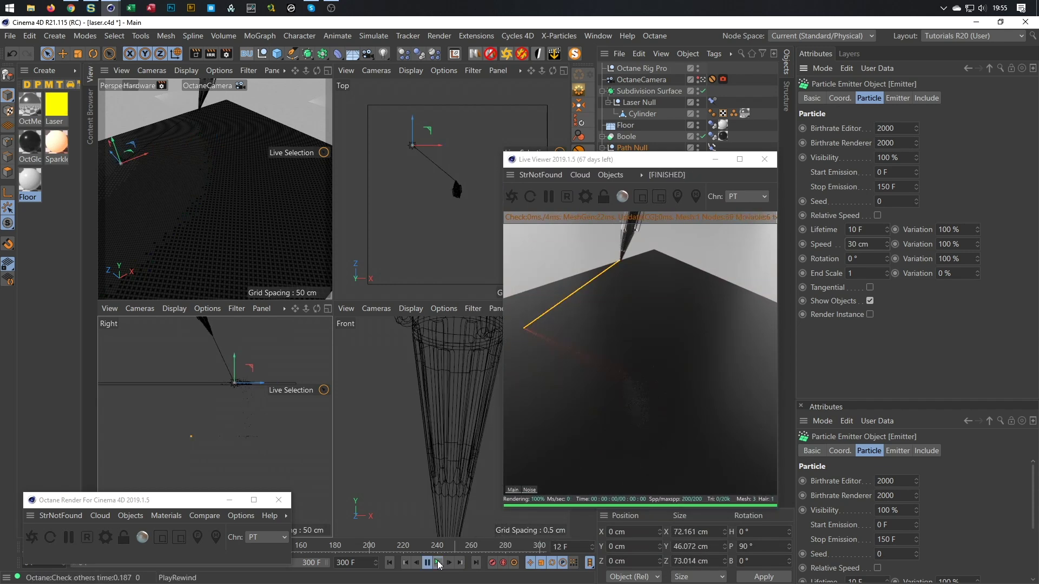
left_click(439, 563)
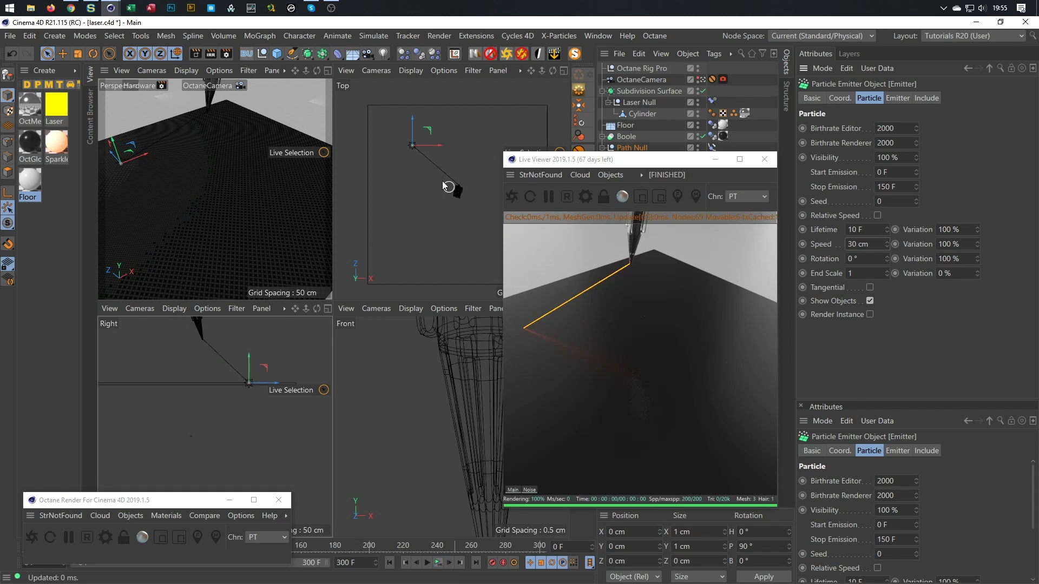
middle_click(259, 111)
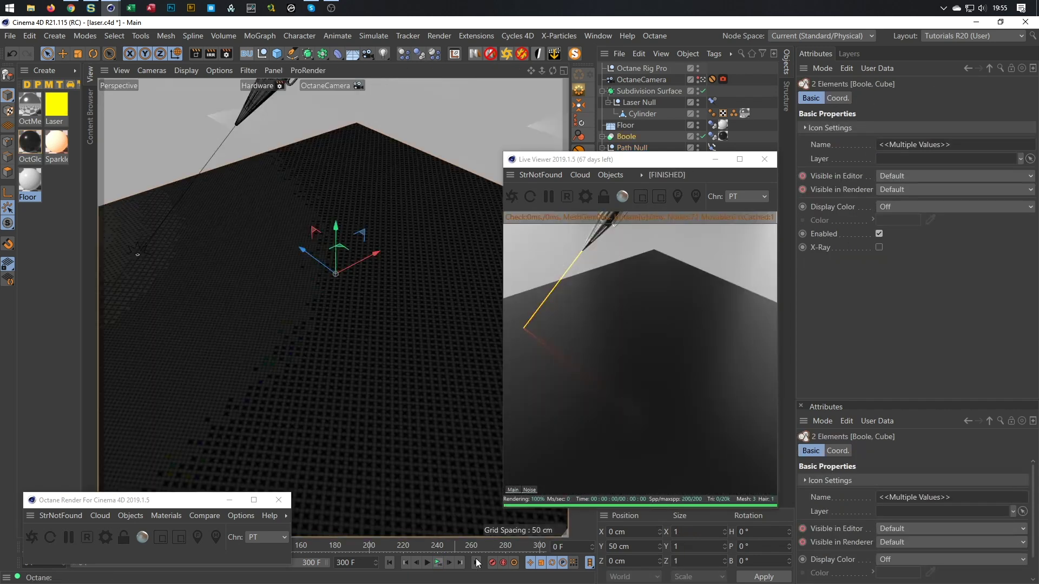
left_click(432, 563)
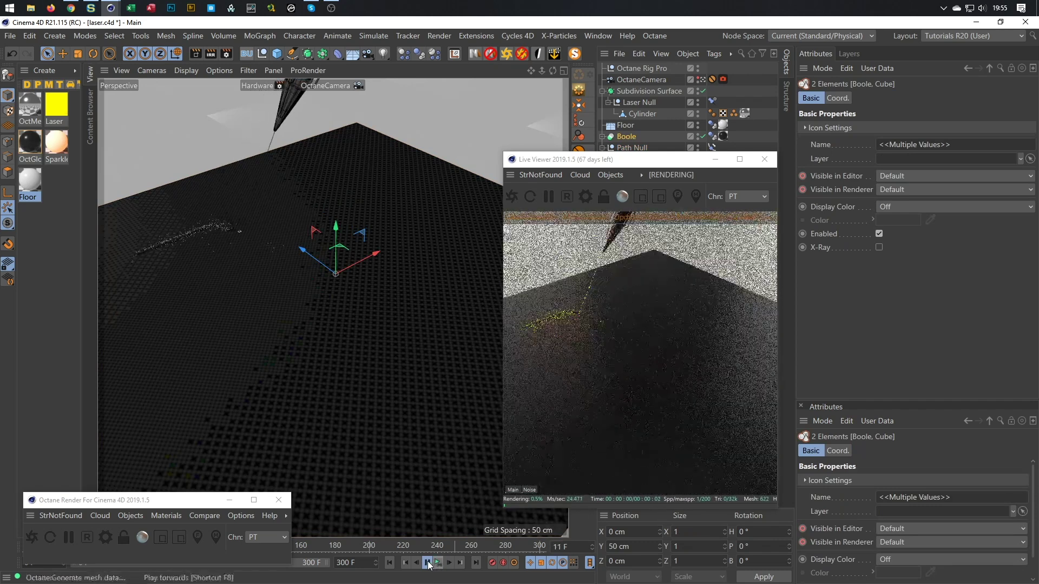
left_click(428, 563)
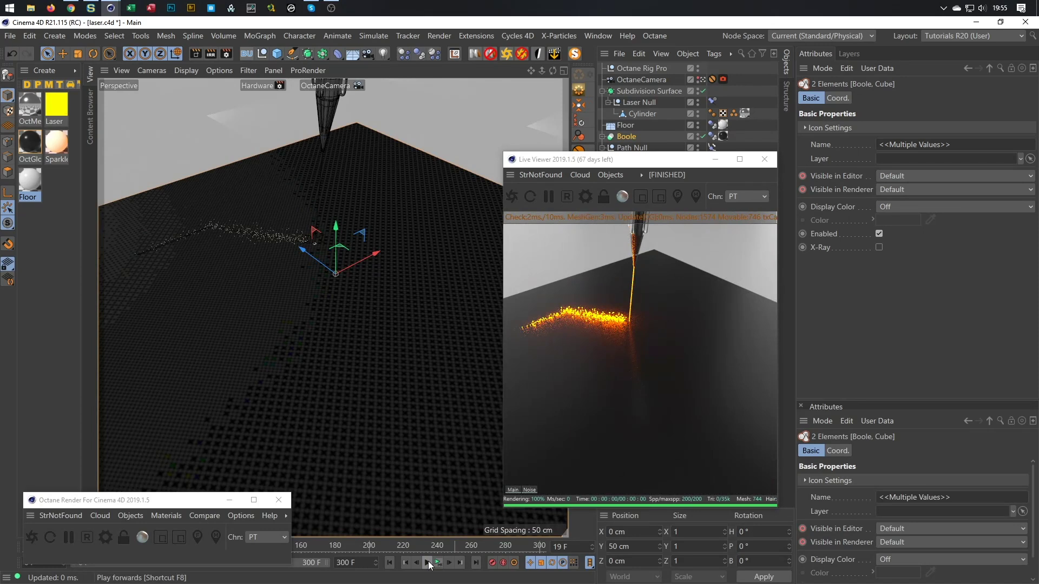
- Set the Emitter's particle Lifetime to 5 F
left_click_drag(692, 165, 559, 191)
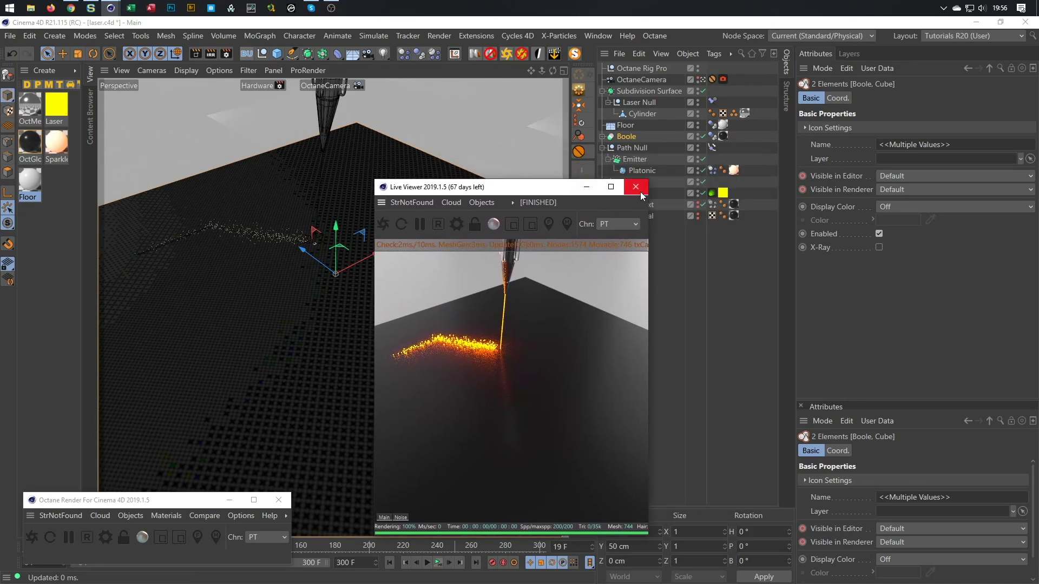
left_click(635, 159)
double_click(880, 232)
type("5")
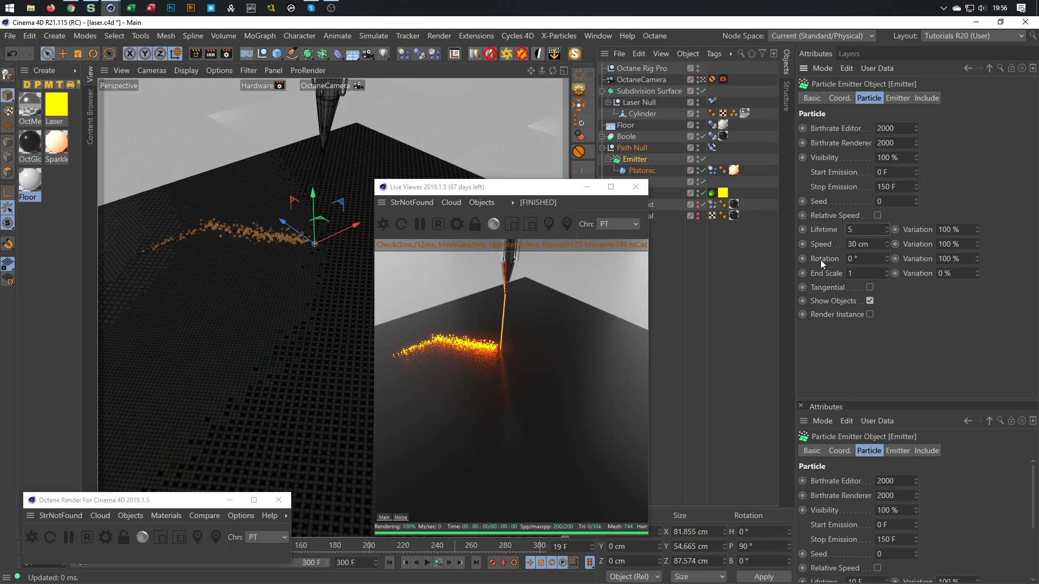
key("Return")
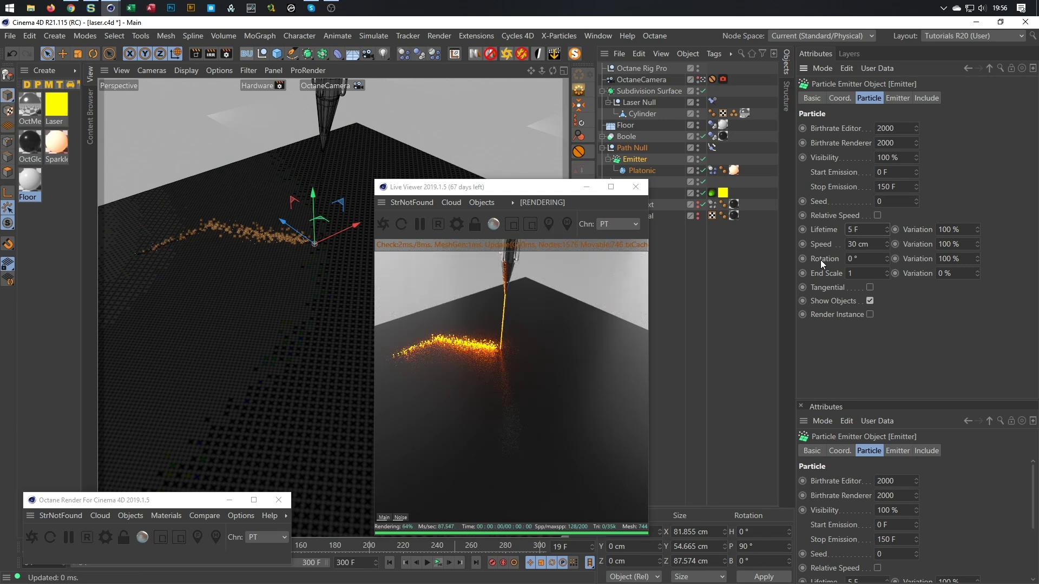
- Set the radius of the Platonic object under the Emitter to 0.05 cm and save the project
left_click(640, 171)
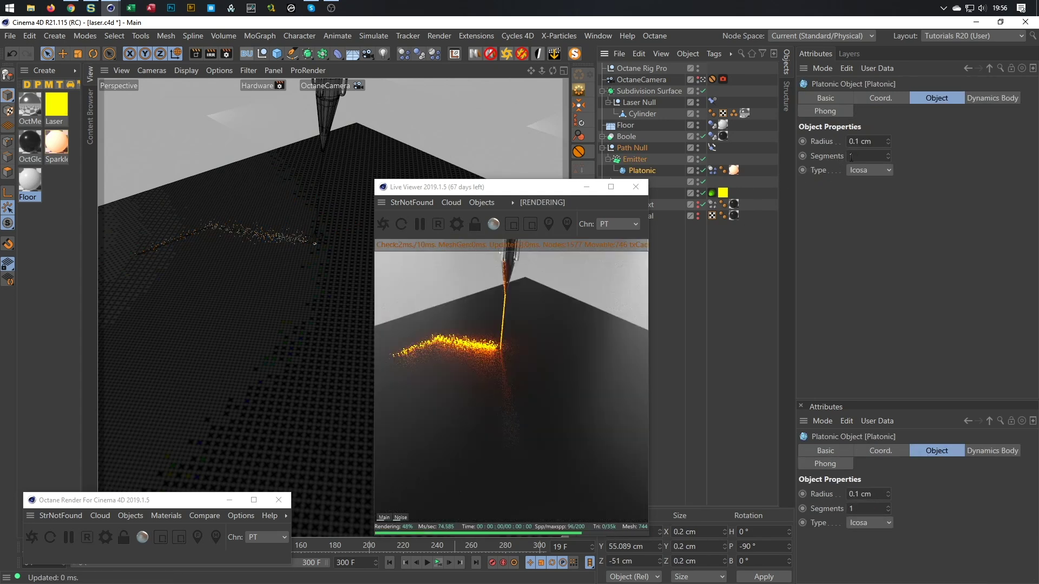
double_click(874, 142)
left_click(864, 143)
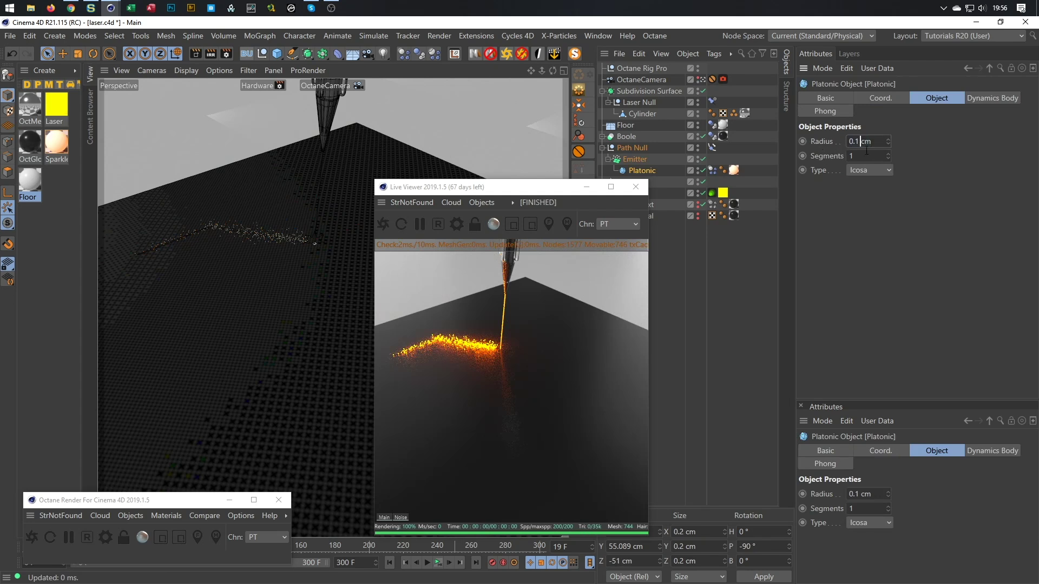
key("BackSpace")
type("05")
key("Return")
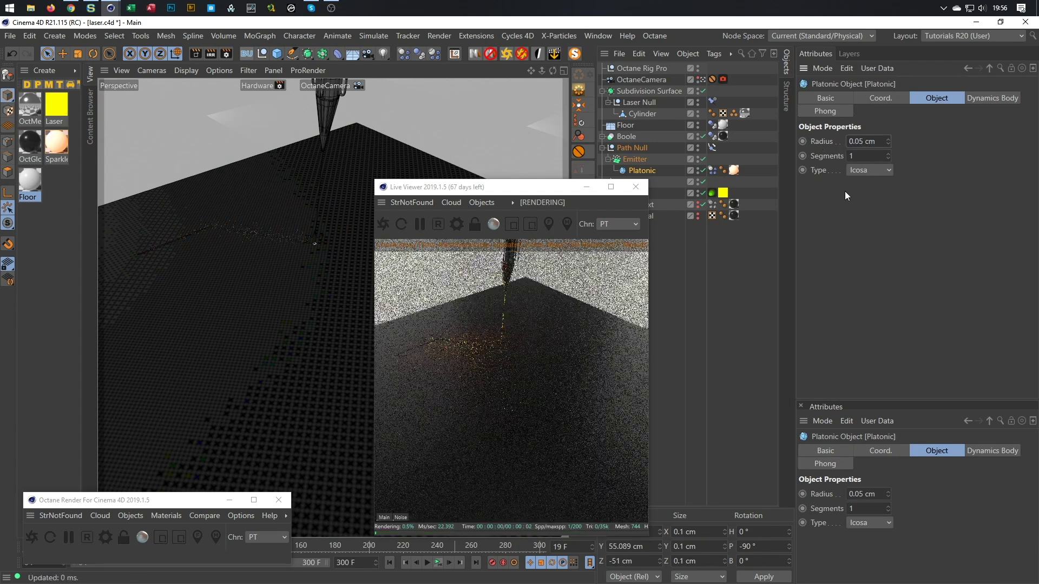
key("ctrl+s")
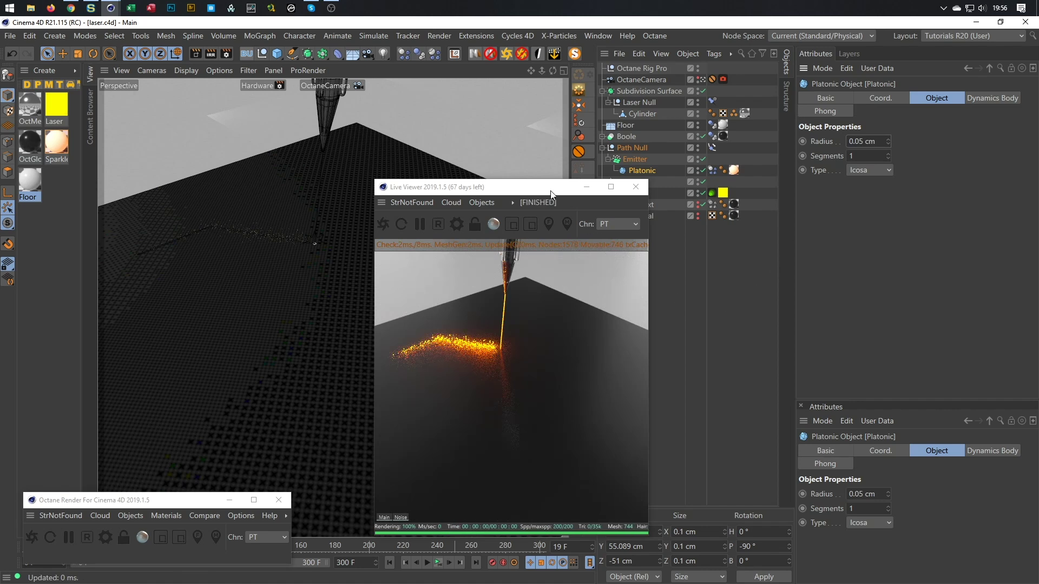
- Play the animation to check the smaller sparks in the Live Viewer, and close the Live Viewer and the Octane dialog
left_click_drag(551, 194, 742, 175)
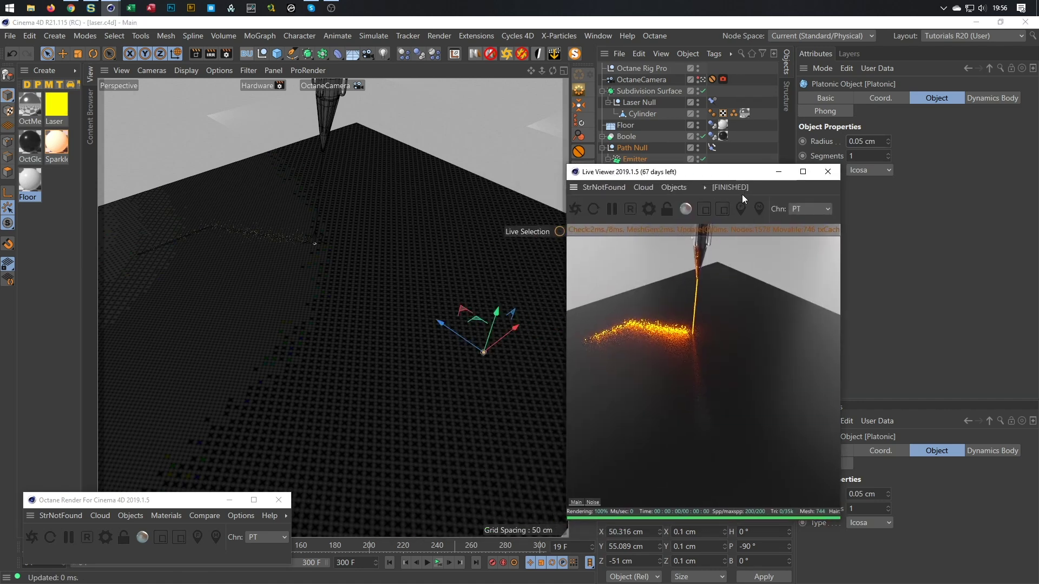
left_click(427, 563)
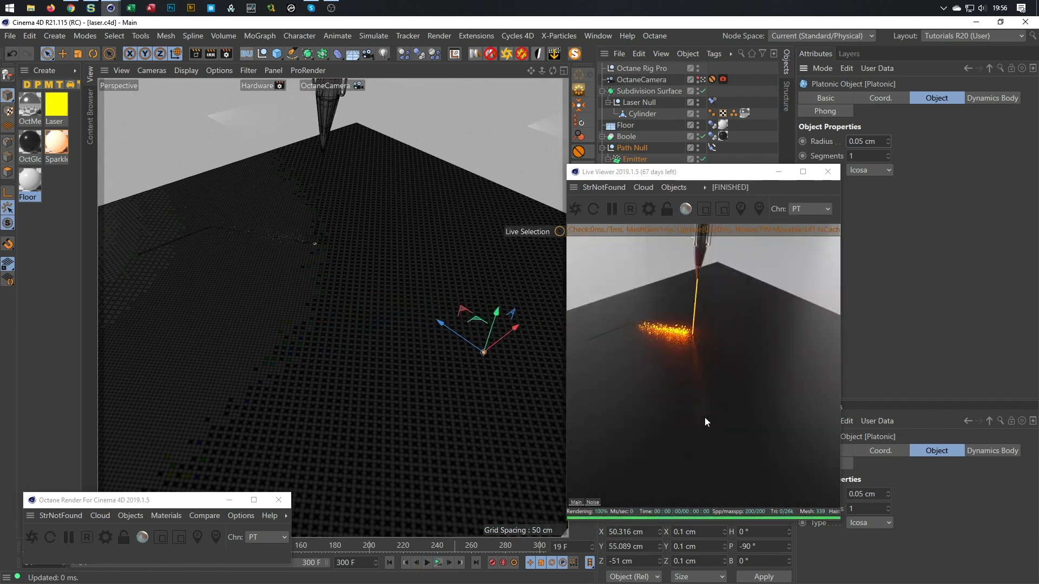
left_click(745, 350)
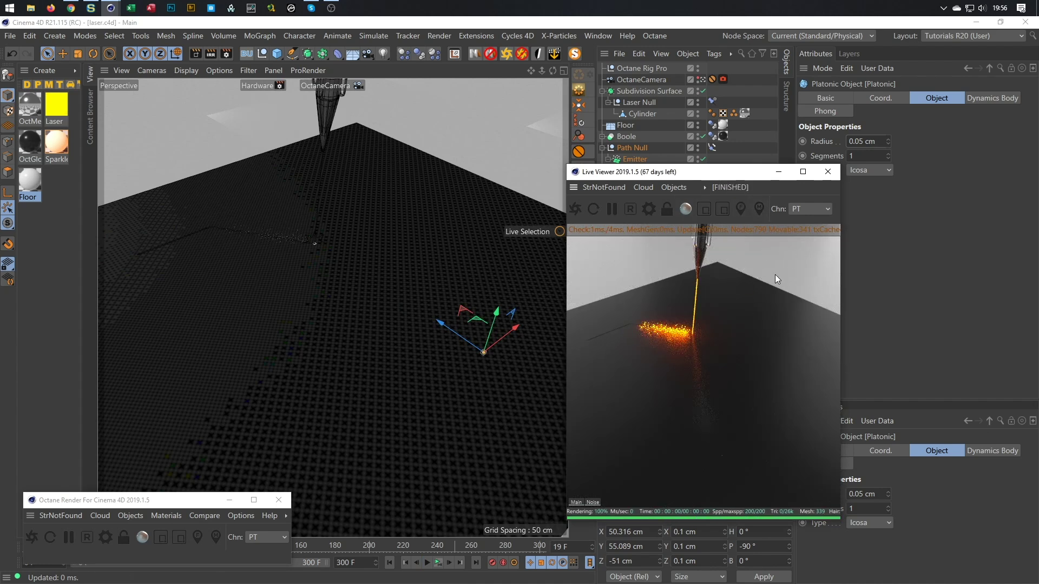
left_click(828, 172)
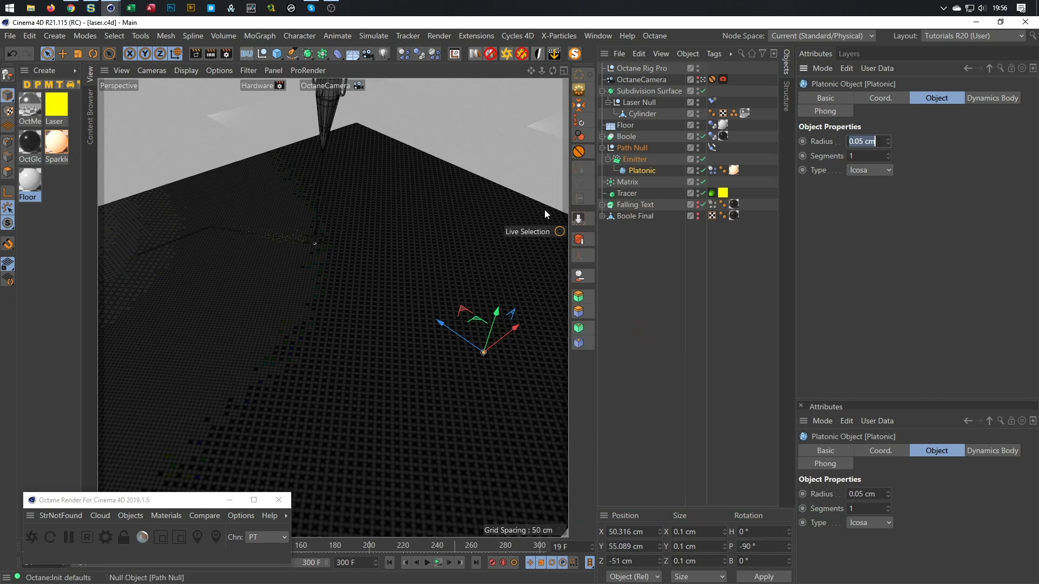
left_click(281, 504)
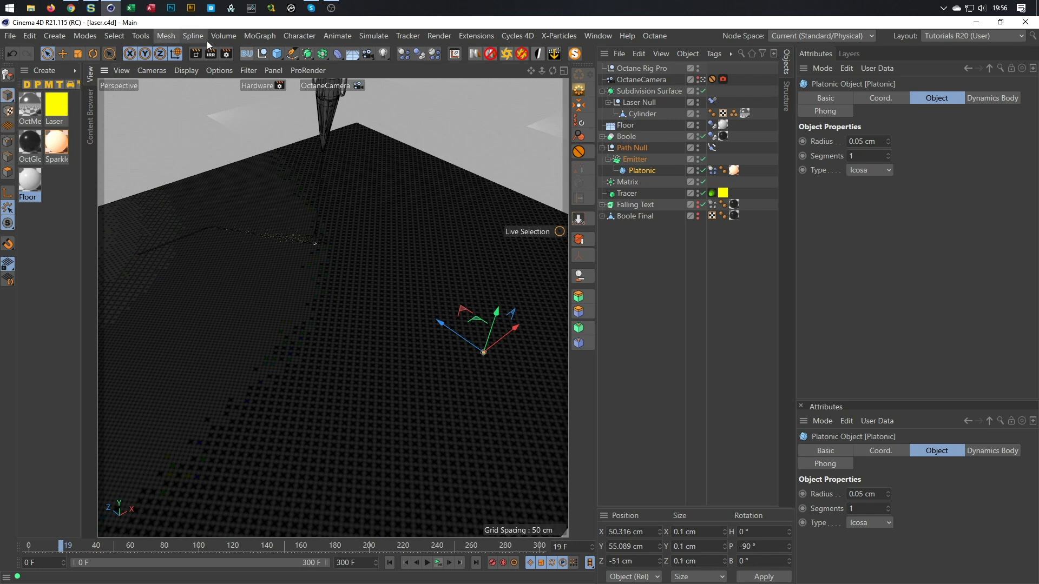
- In the Octane render preset, set the output frame range to All Frames, narrow the settings window and save the project
left_click(226, 54)
left_click(264, 366)
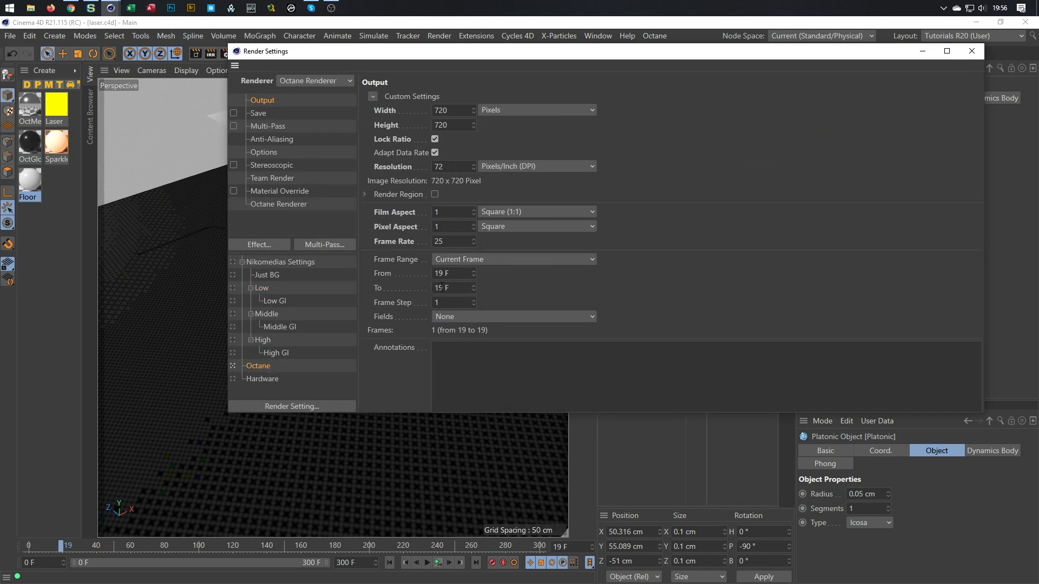
left_click(477, 262)
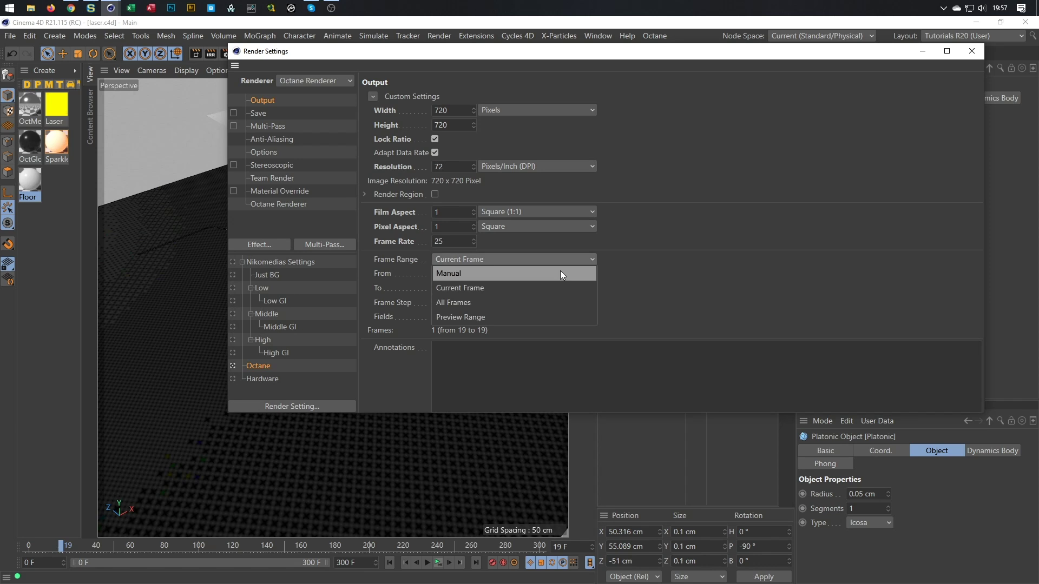
left_click(551, 302)
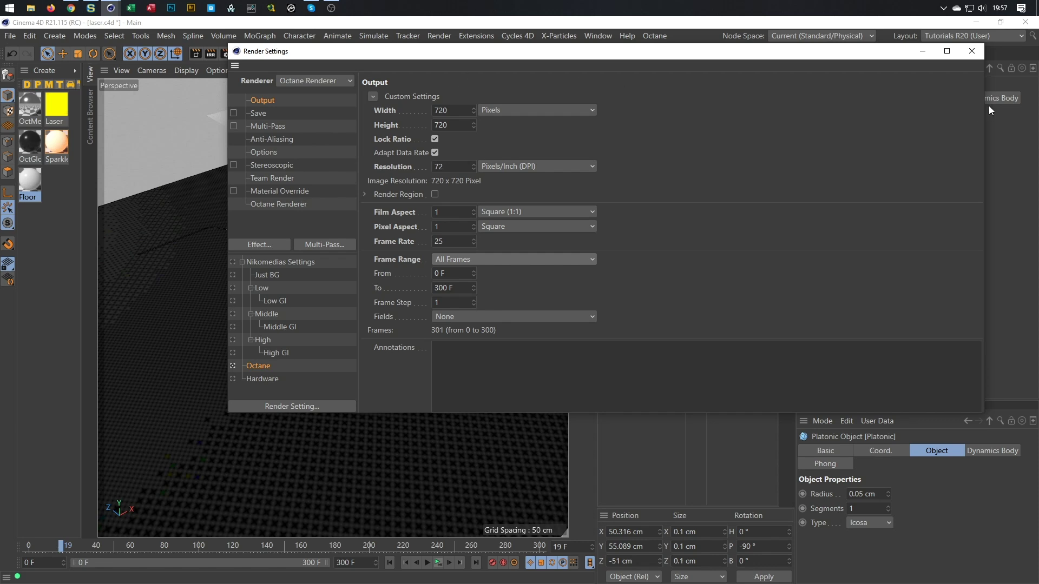
left_click_drag(986, 106, 737, 233)
key("ctrl+s")
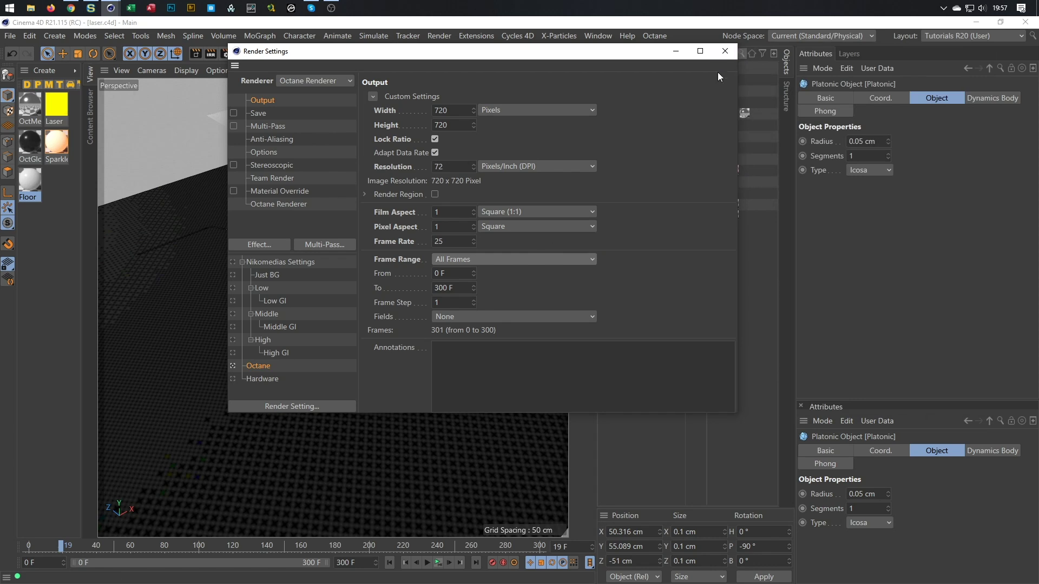
- Review the Octane Renderer options and the Pathtracing kernel values in Octane Settings, and close all the settings windows
left_click(275, 208)
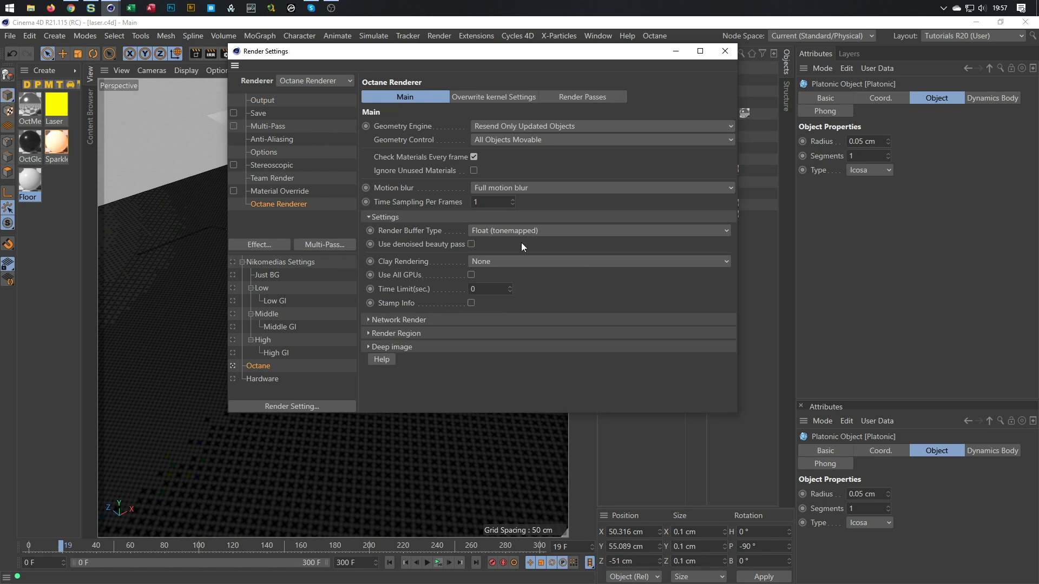
left_click(725, 51)
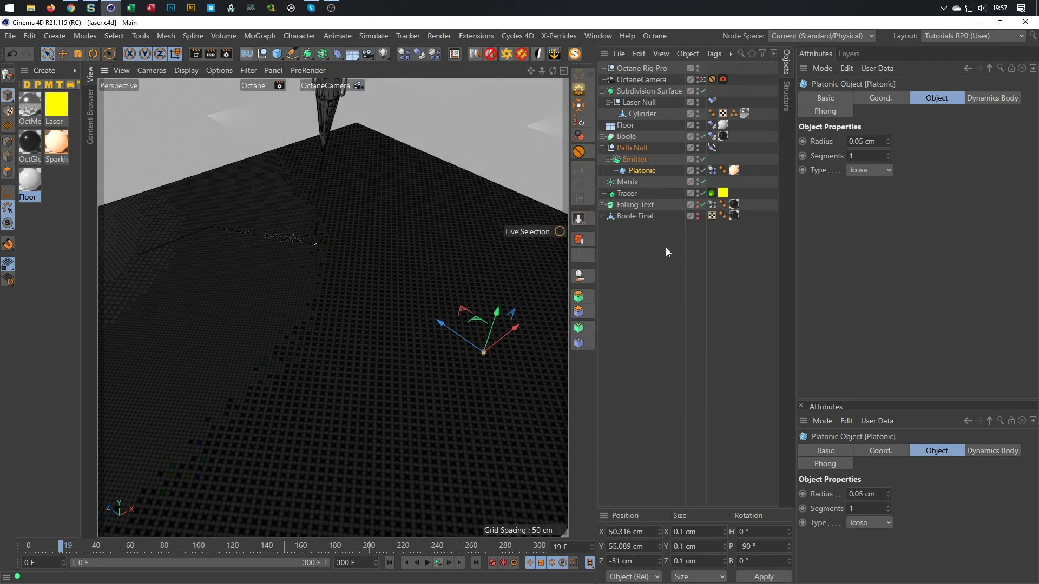
left_click(655, 36)
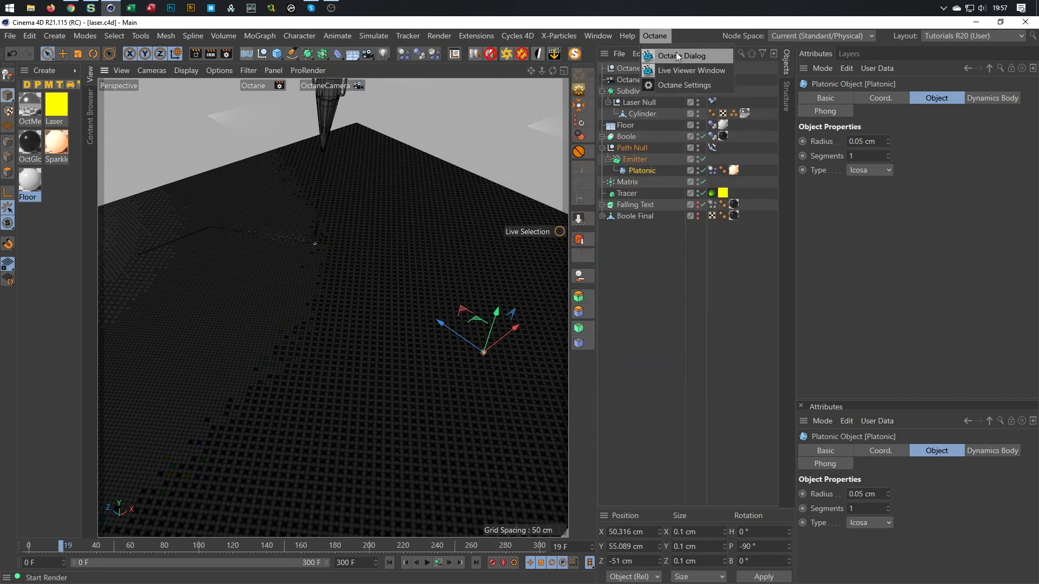
left_click(676, 52)
left_click(298, 245)
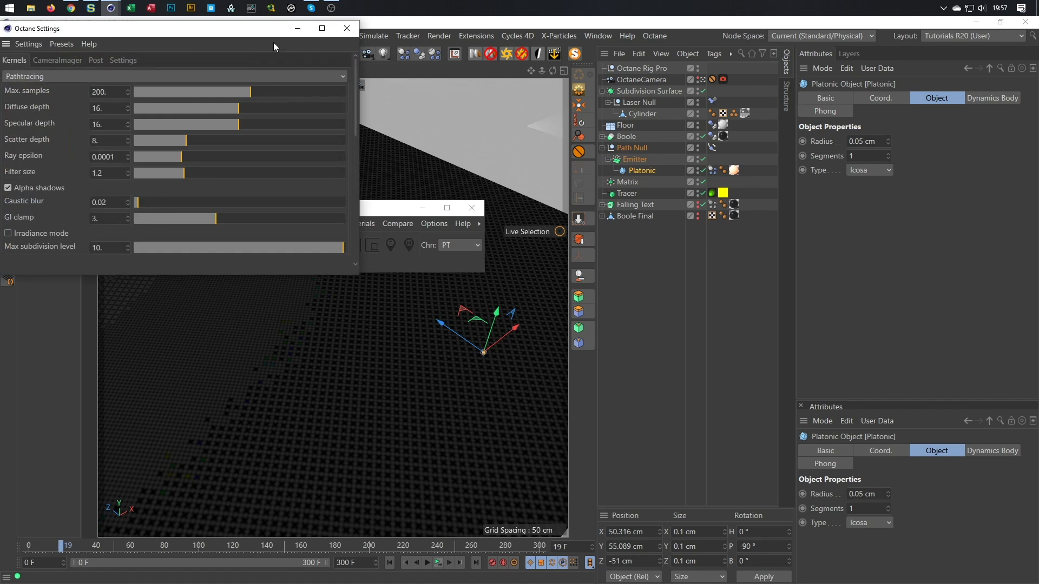
left_click_drag(271, 32, 334, 83)
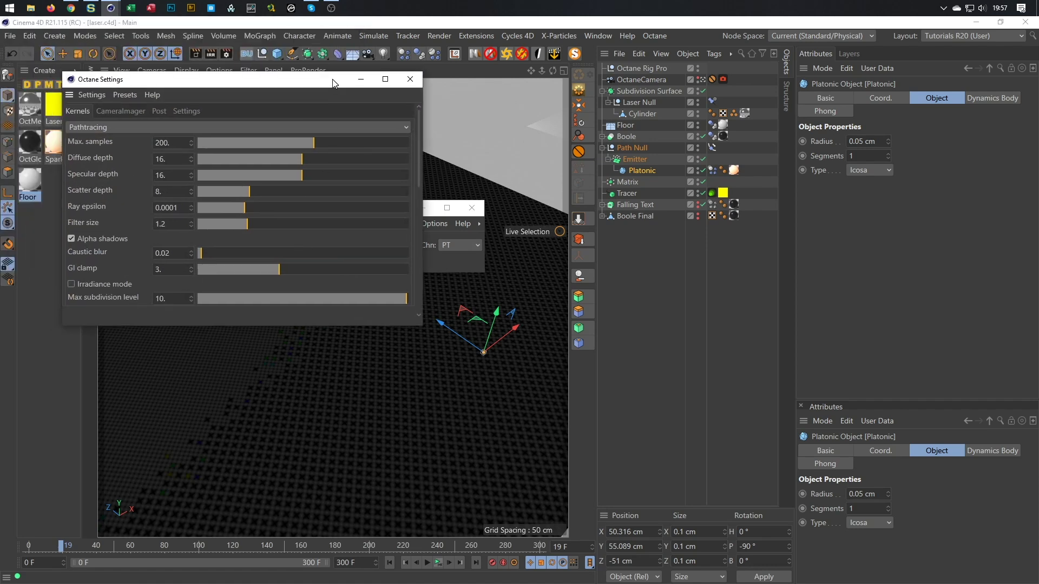
left_click(410, 79)
left_click(476, 209)
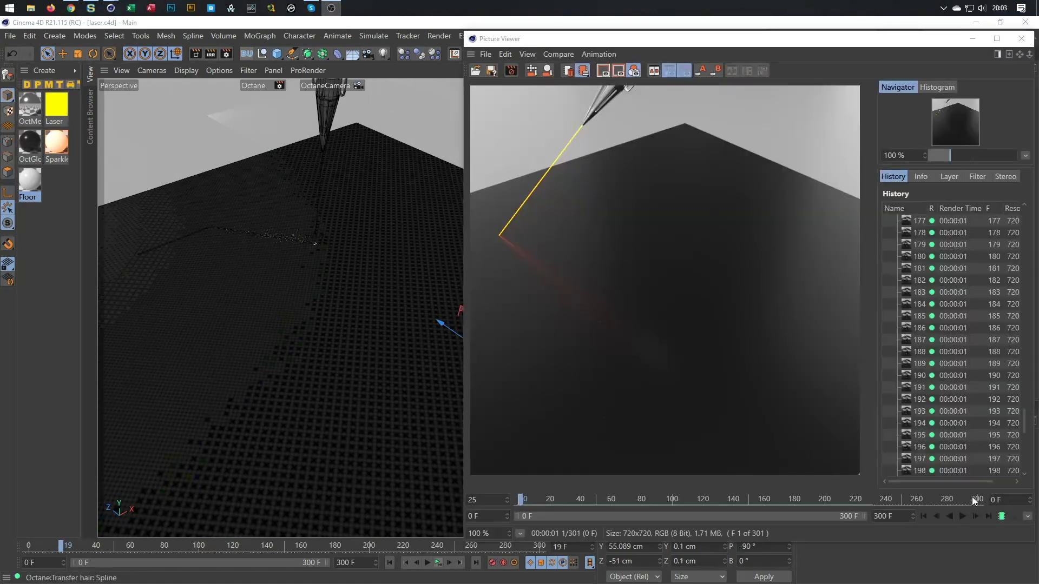
- Play back the rendered frames in the Picture Viewer, close it and stop the running render
left_click(962, 516)
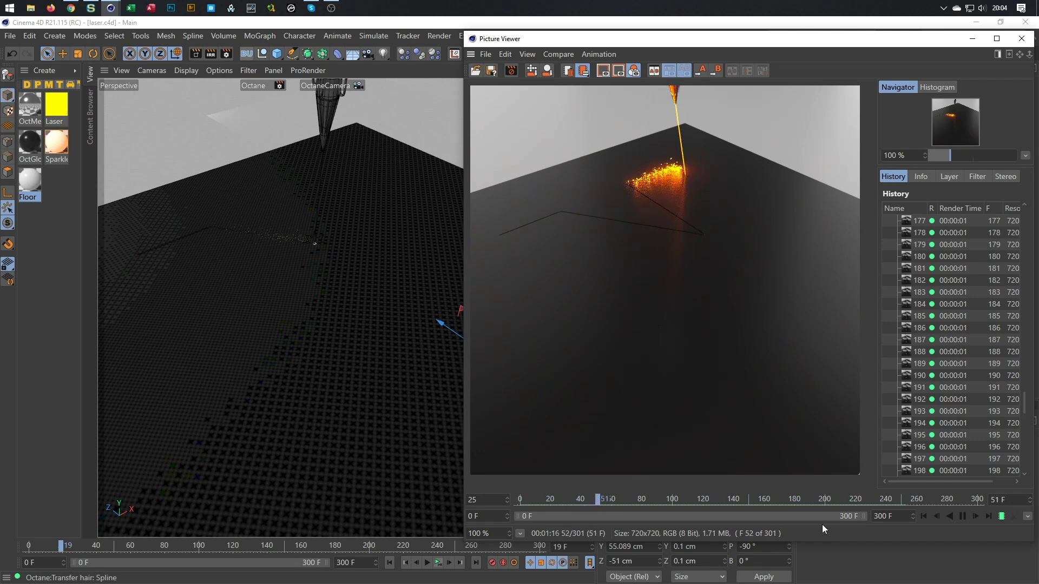
left_click(1021, 39)
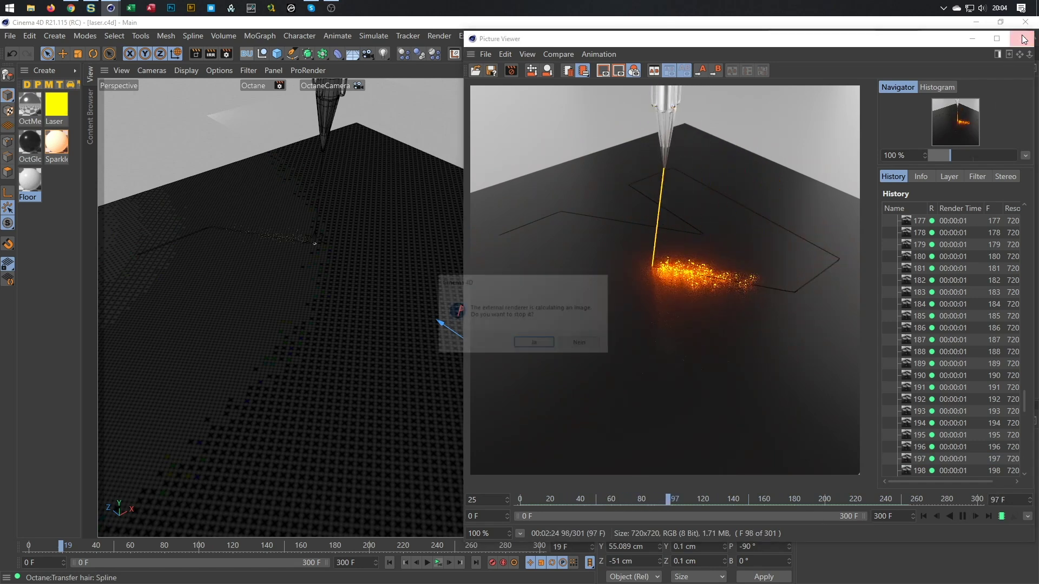
left_click(536, 344)
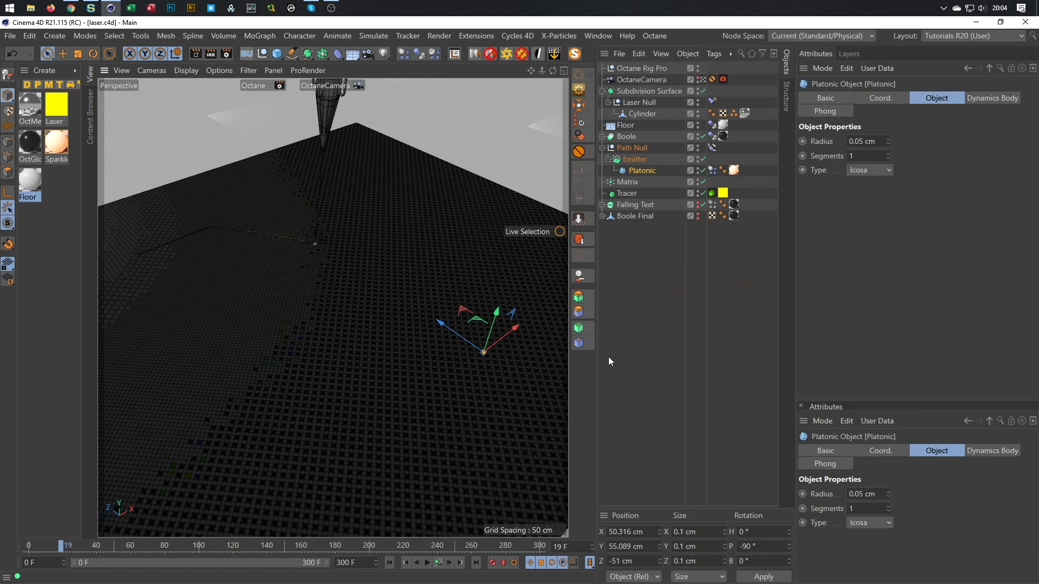
- Switch the viewport display mode to Lines and save the project
key("n")
key("g")
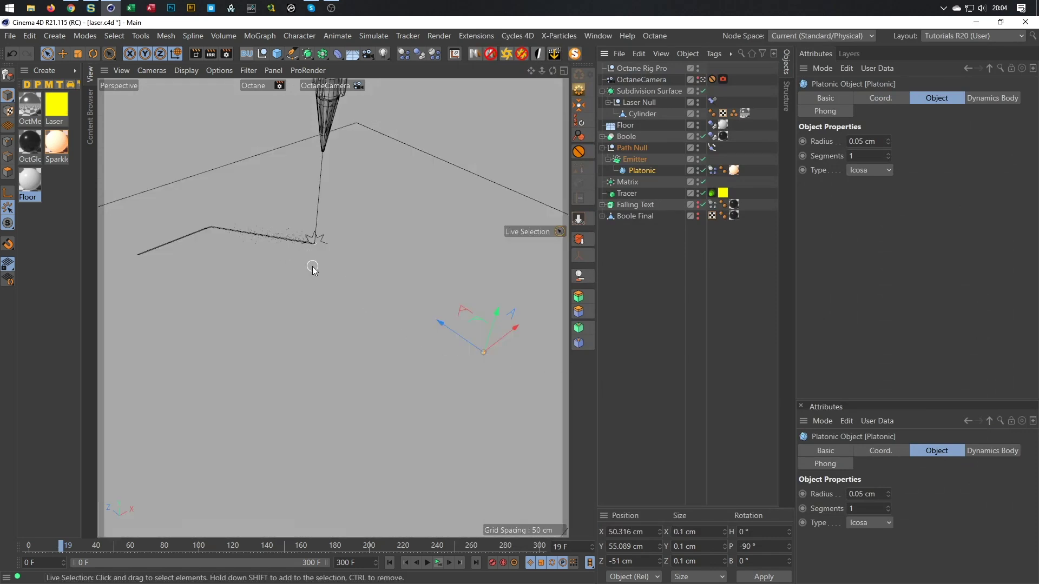
key("ctrl+s")
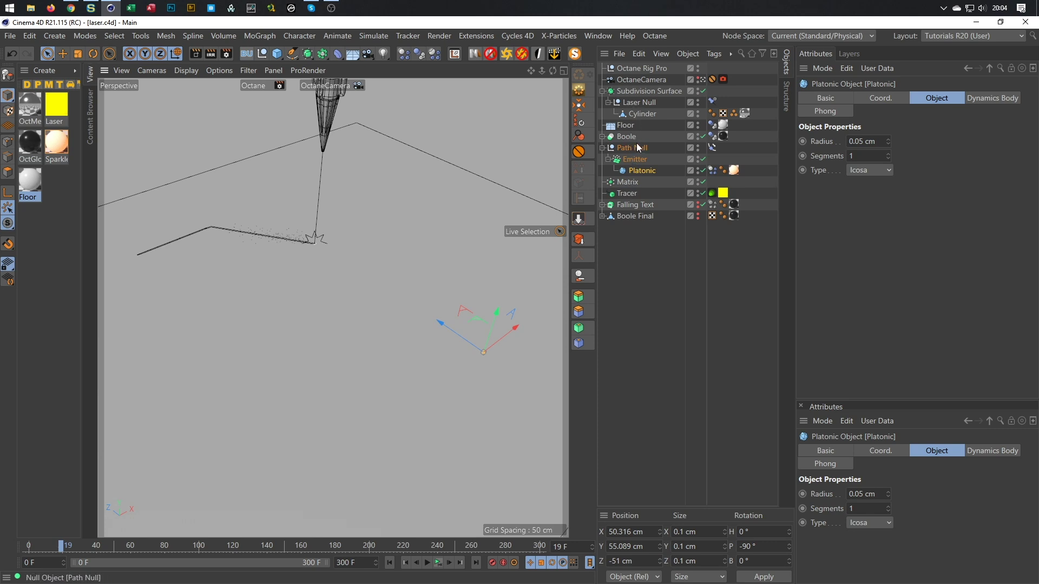
- Set the Emitter's particle speed to 20 cm and lifetime to 15 F, and play the animation
left_click(636, 160)
left_click(875, 246)
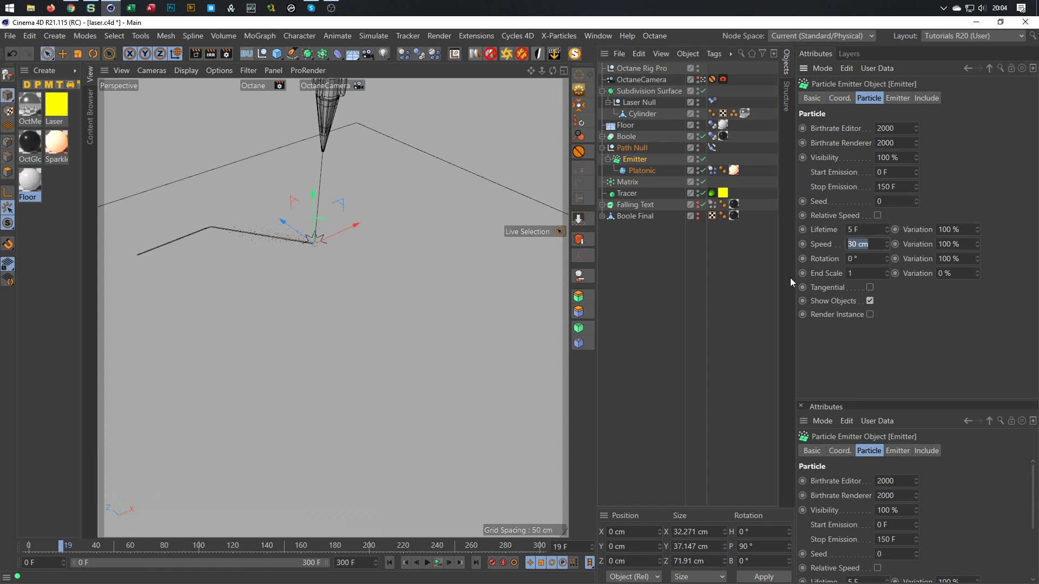
type("20")
key("Return")
left_click(865, 231)
type("15")
key("Return")
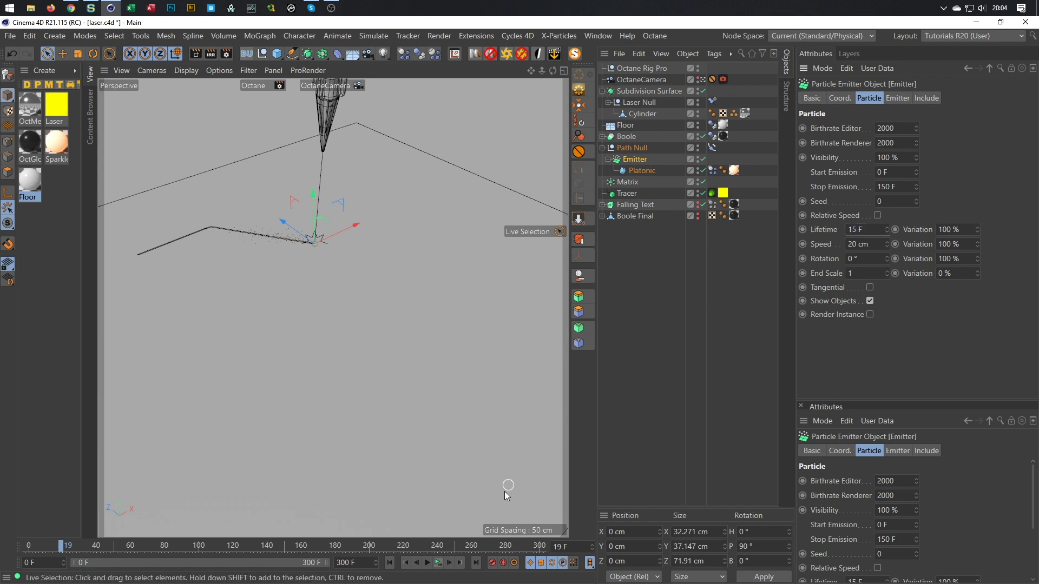
left_click(440, 563)
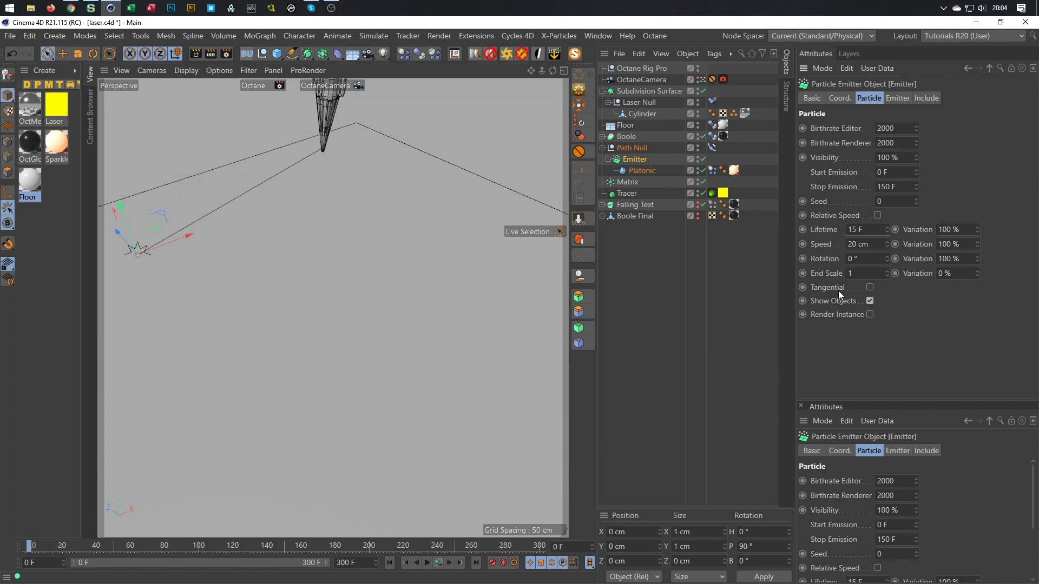
- Set the Emitter's particle speed to 50 cm and play the animation up to frame 135
left_click(865, 248)
type("50")
key("Return")
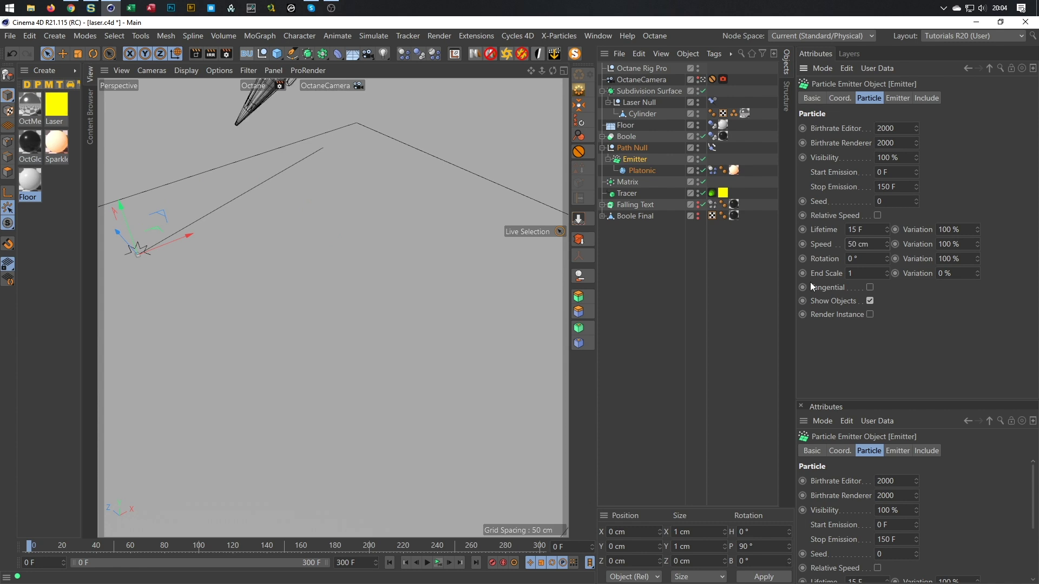
left_click(438, 563)
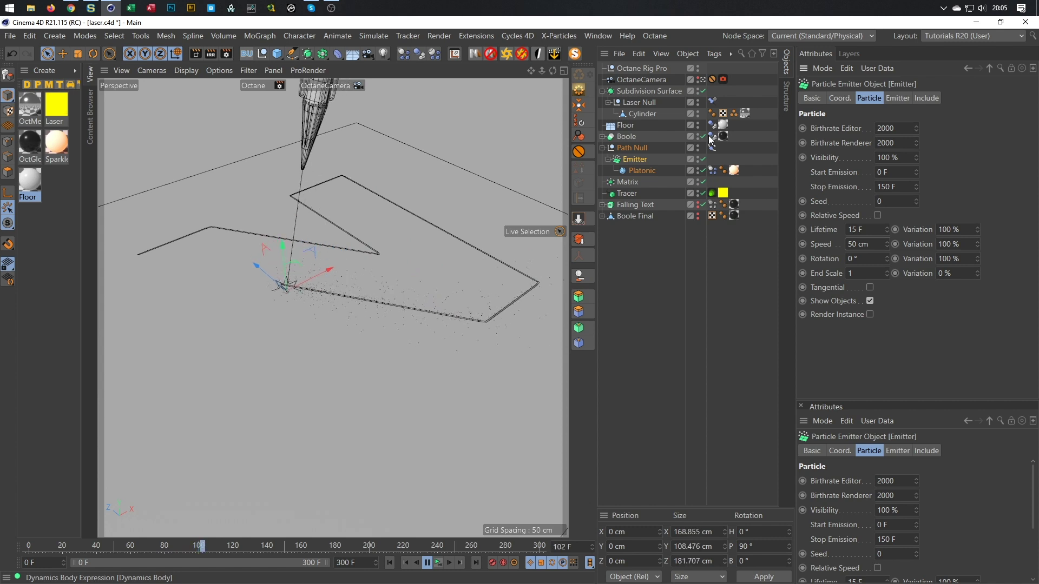
left_click(711, 137)
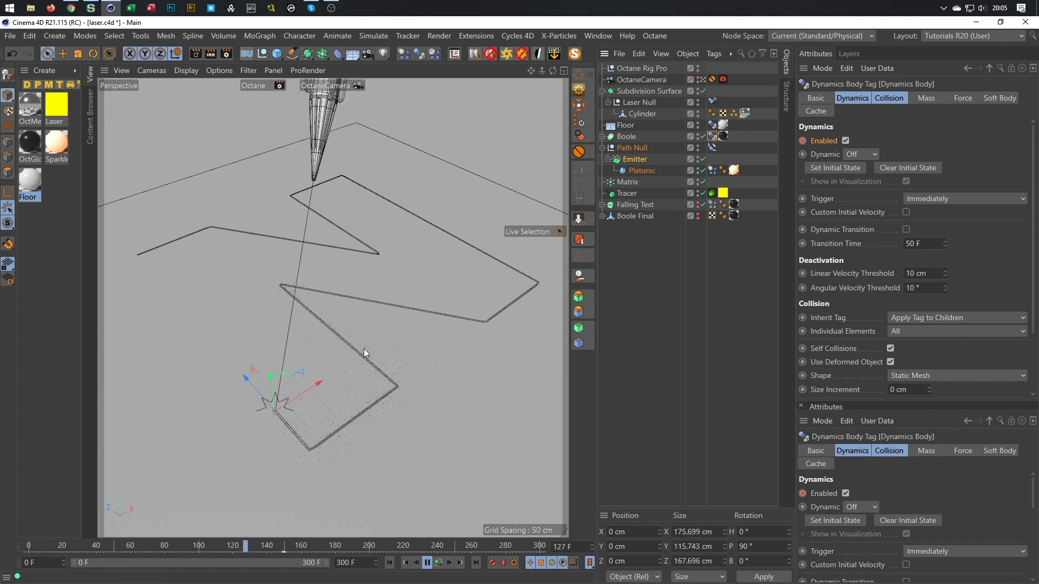
left_click(428, 563)
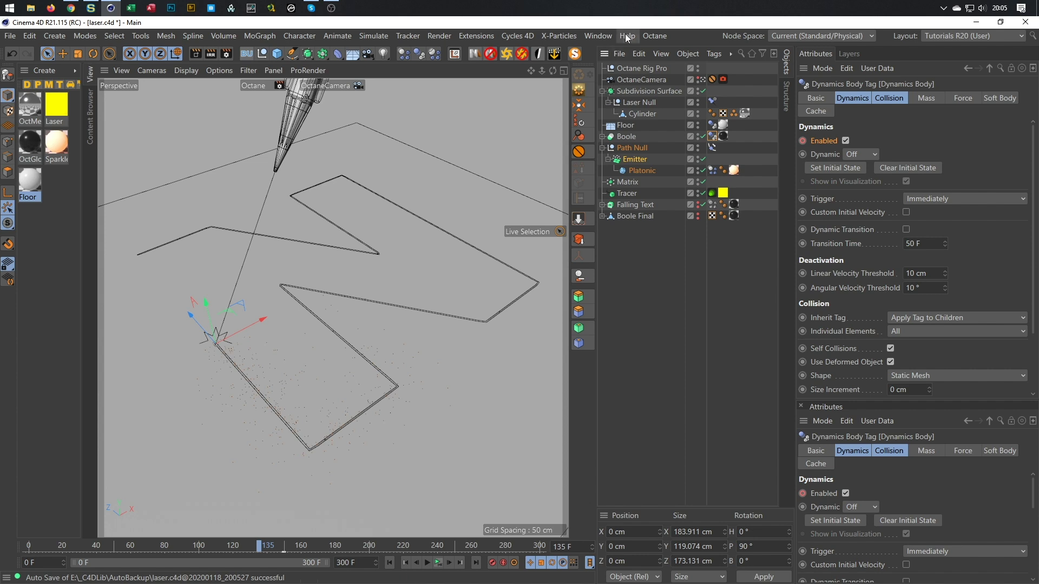
- Open the Octane Live Viewer, render the current frame and move its windows clear of the laser path in the viewport
left_click(653, 36)
left_click(664, 56)
left_click_drag(371, 211, 173, 512)
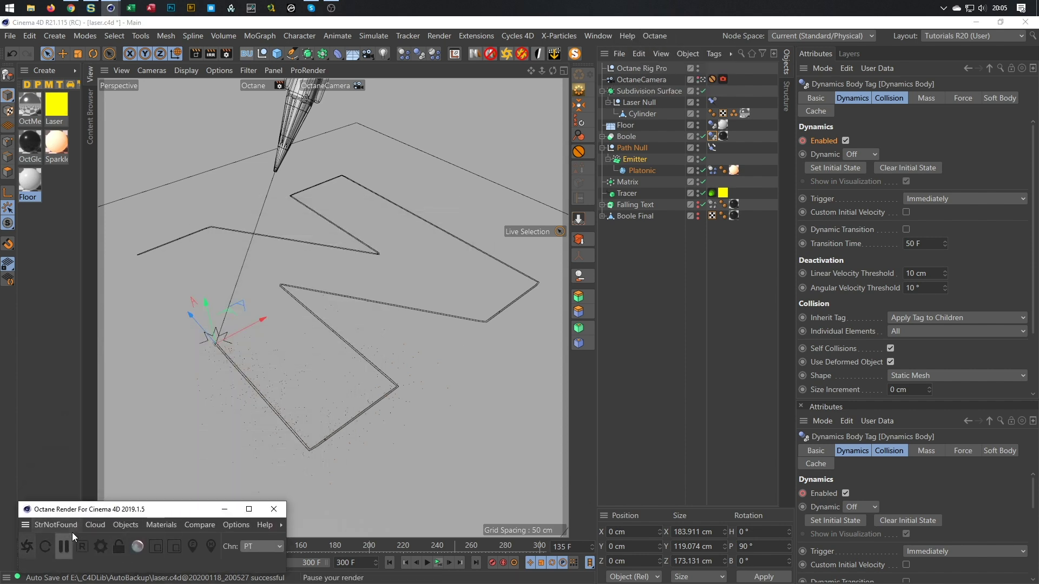
left_click(31, 542)
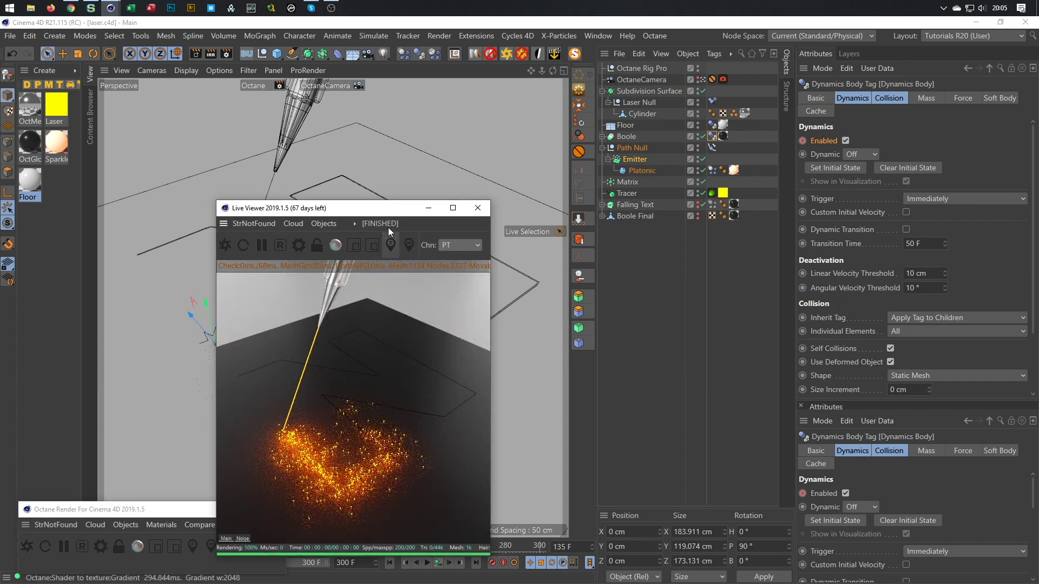
left_click_drag(393, 212, 820, 193)
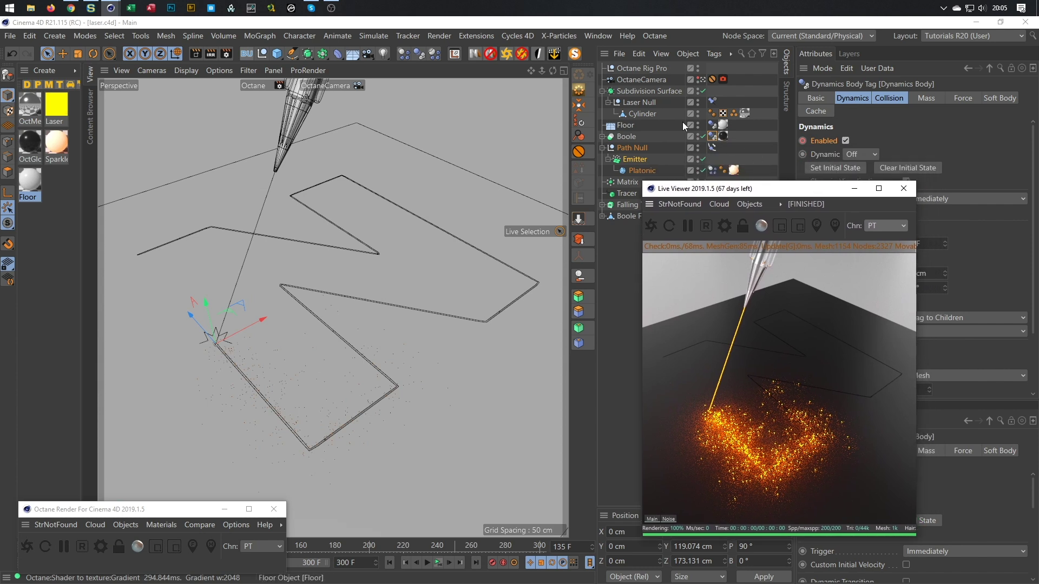
- Set the Emitter's Birthrate Editor to 1000 and Birthrate Renderer to 100
left_click(622, 161)
left_click_drag(898, 130, 807, 152)
type("1000")
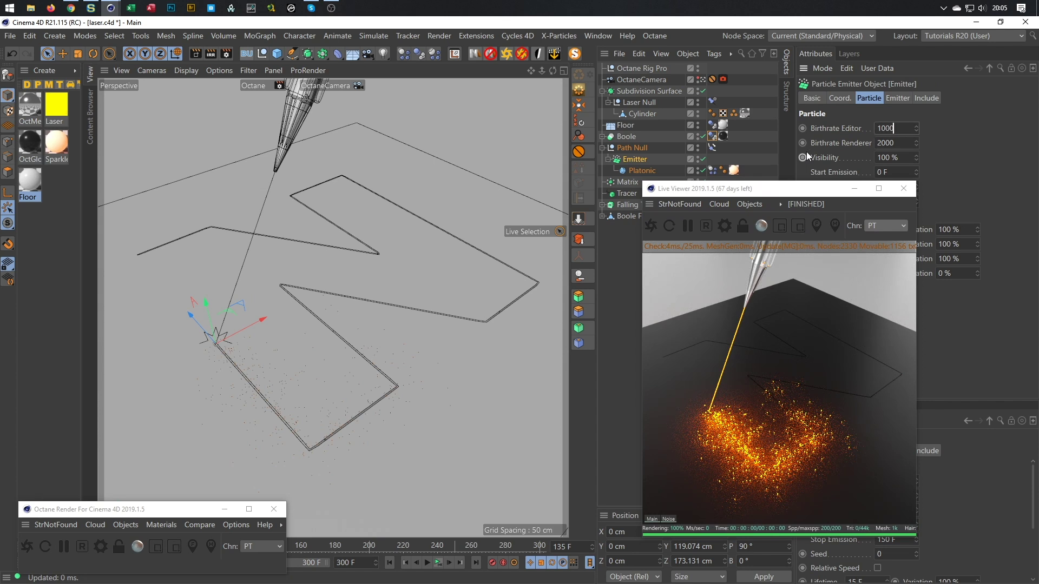
key("Tab")
type("100")
key("Return")
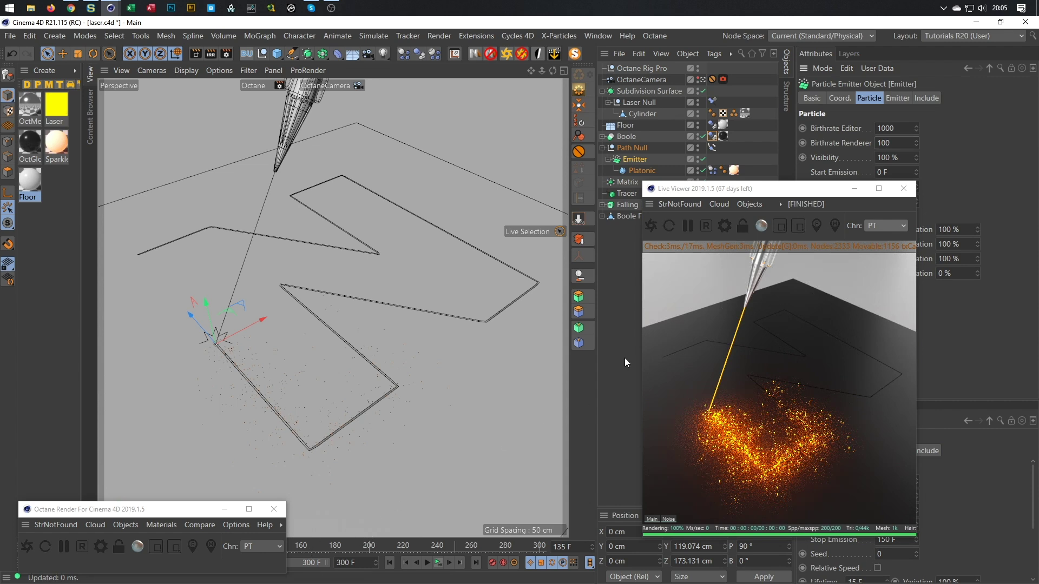
- Play the animation to frame 39 and render that frame in the Live Viewer to check the sparks
left_click(706, 225)
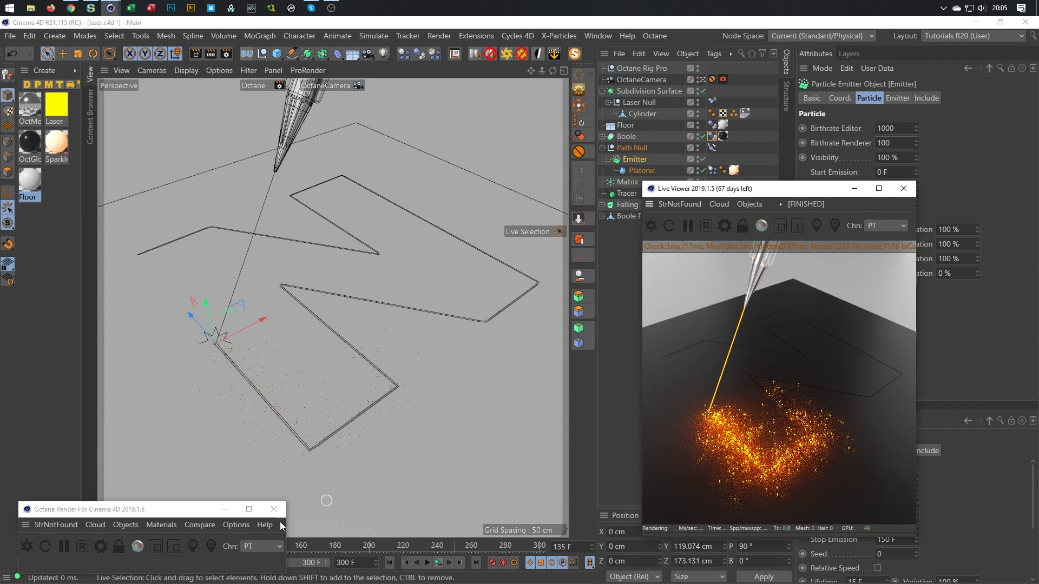
left_click(86, 545)
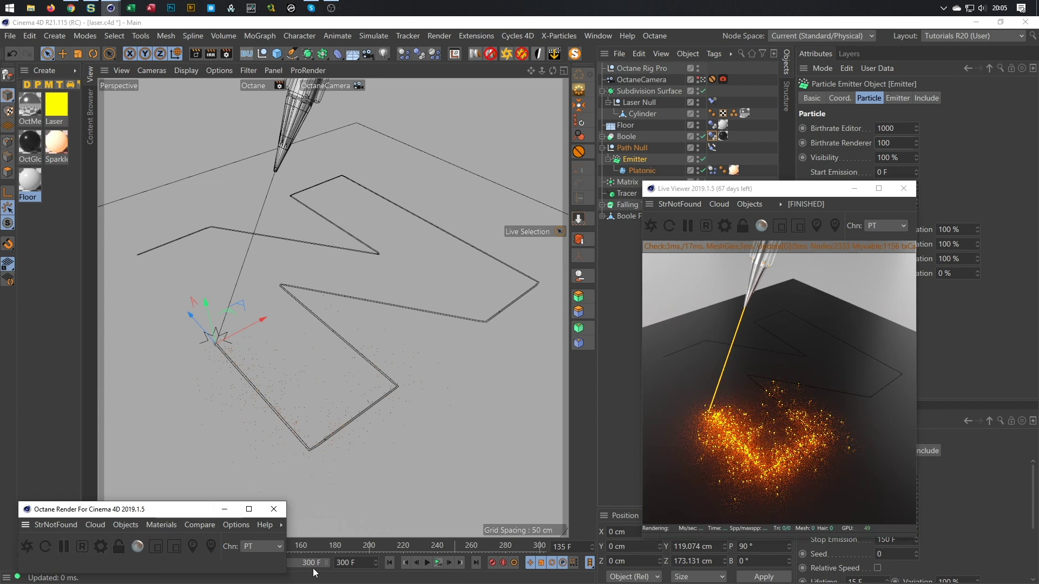
left_click_drag(201, 511, 182, 465)
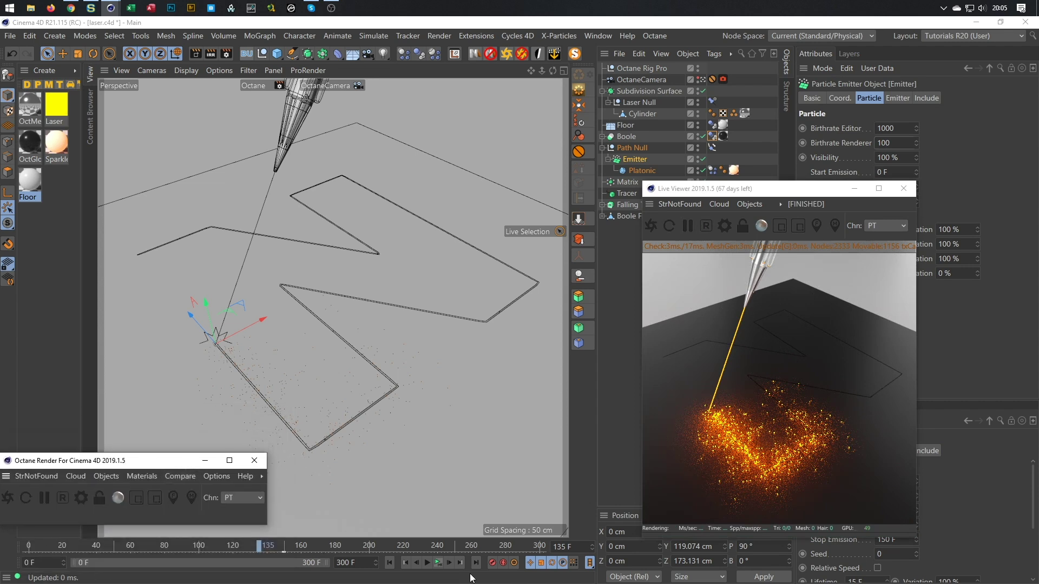
left_click(430, 563)
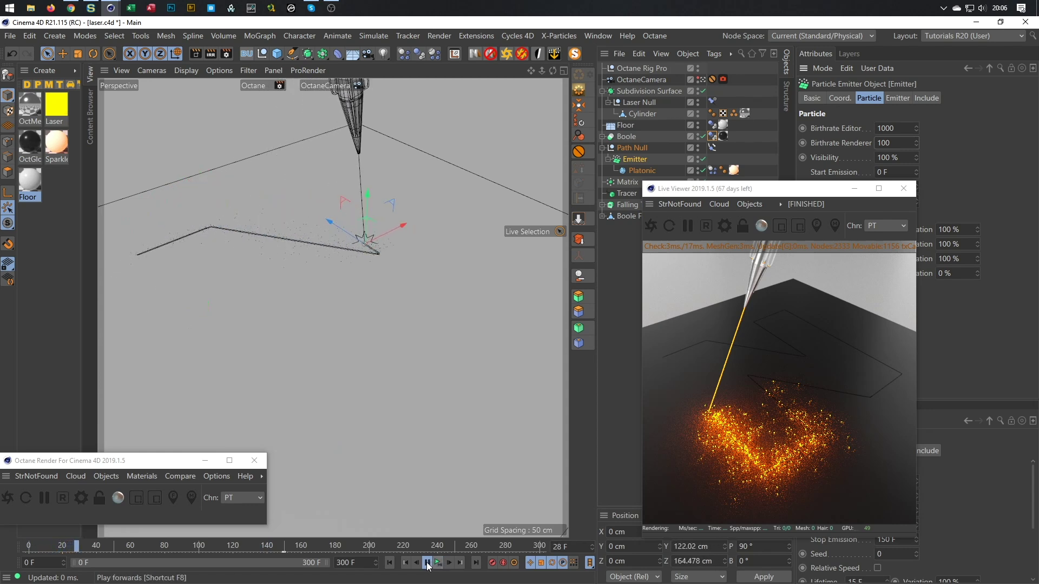
left_click(427, 564)
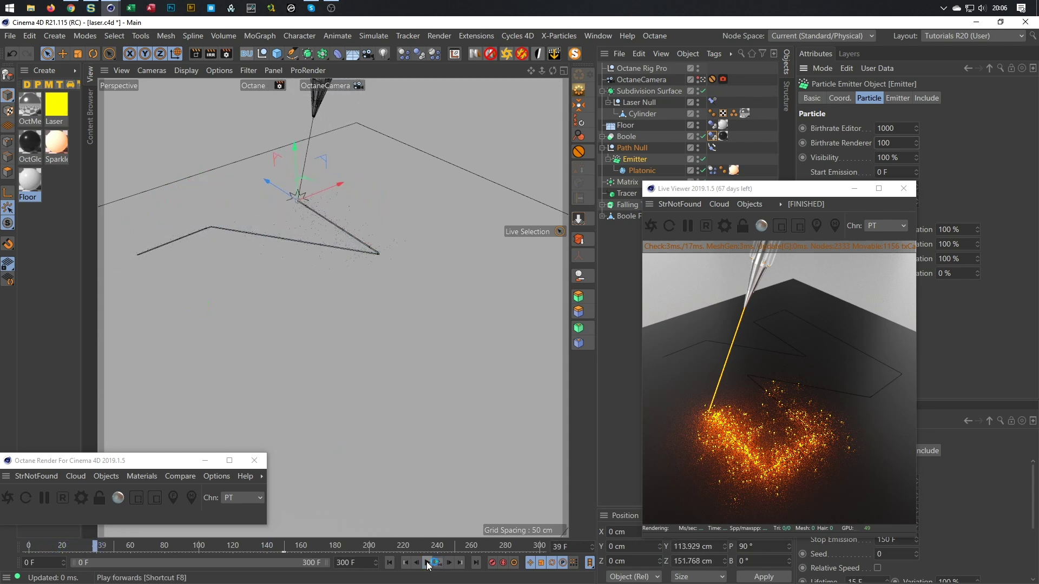
left_click(651, 222)
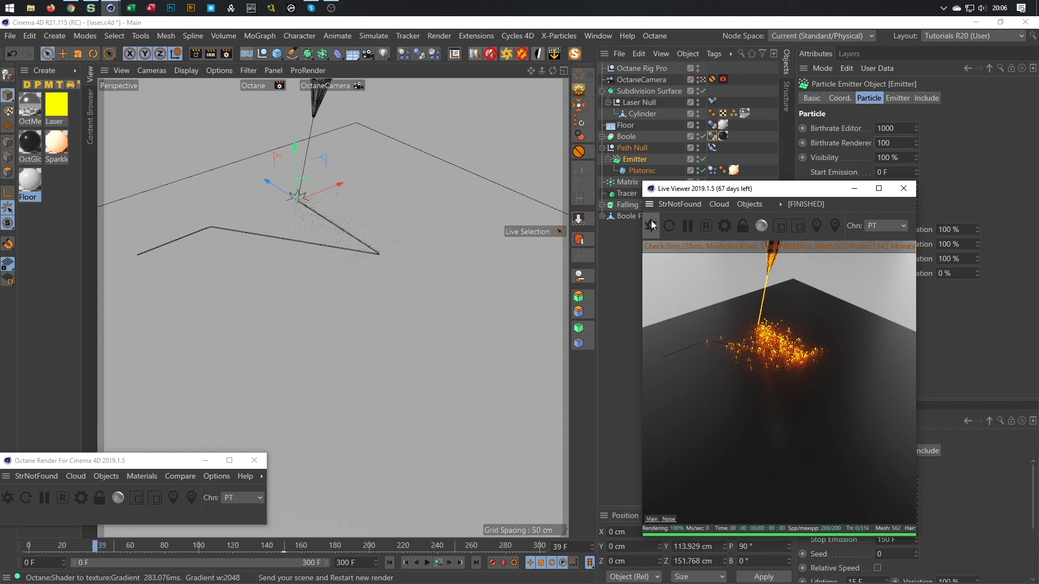
- Set the Emitter's Birthrate Editor to 100
double_click(905, 129)
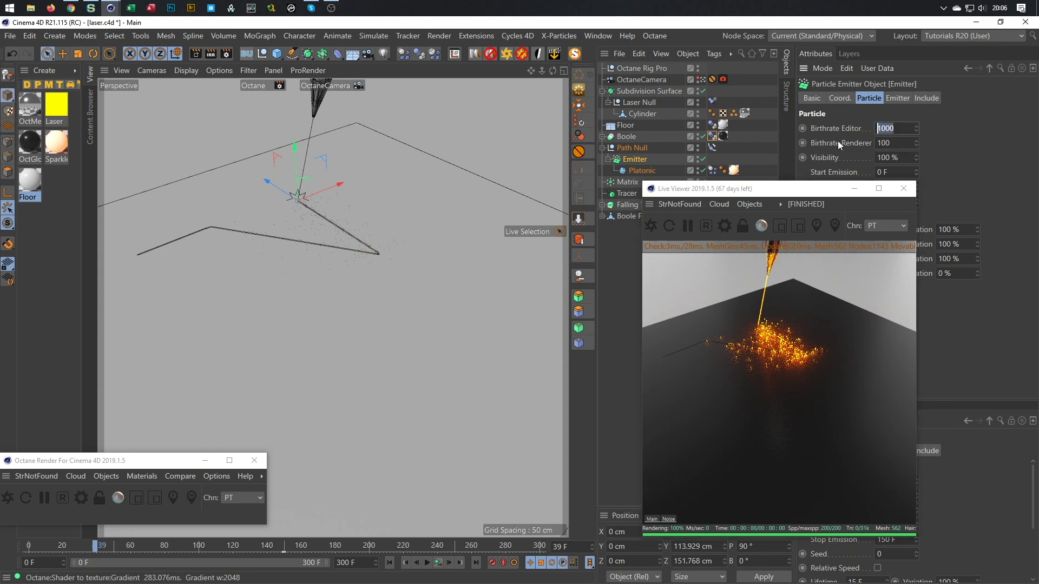
key("Tab")
key("shift+Tab")
type("100")
key("Return")
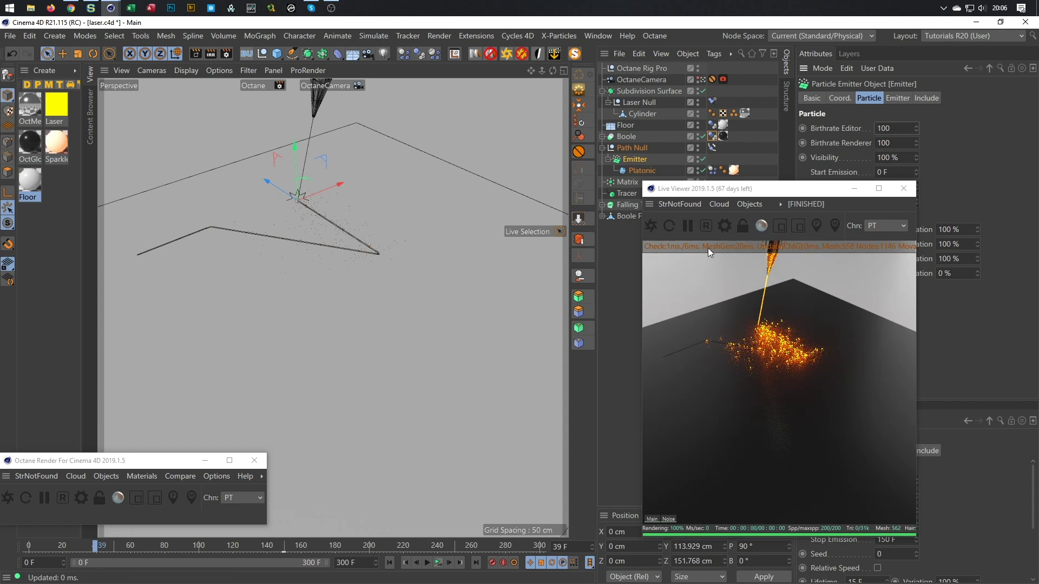
- Set both Emitter birthrates to 10, play the animation to frame 60 and render it in the Live Viewer
left_click_drag(901, 131, 768, 156)
type("10")
key("Tab")
type("10")
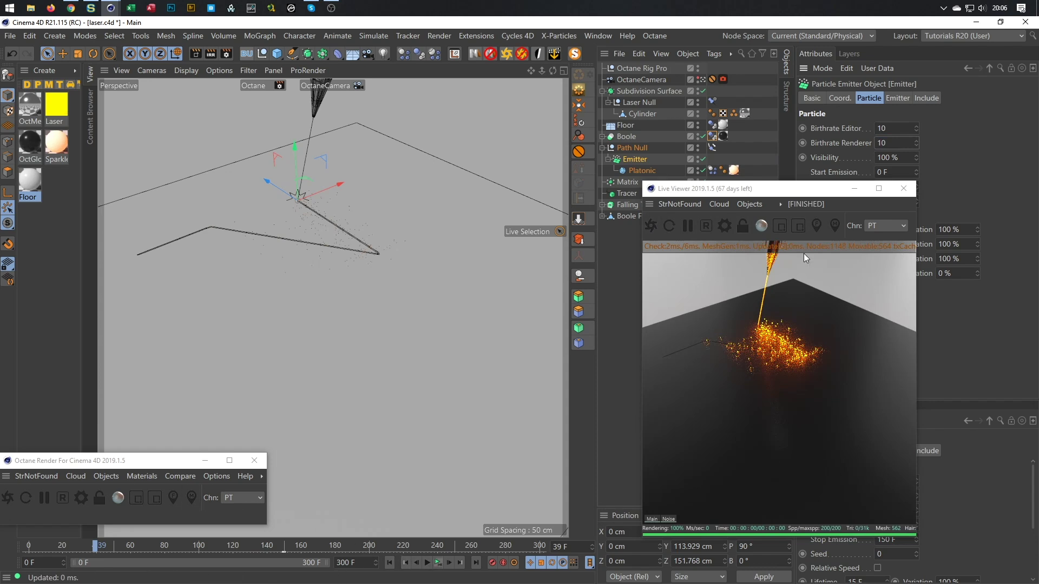
left_click(438, 564)
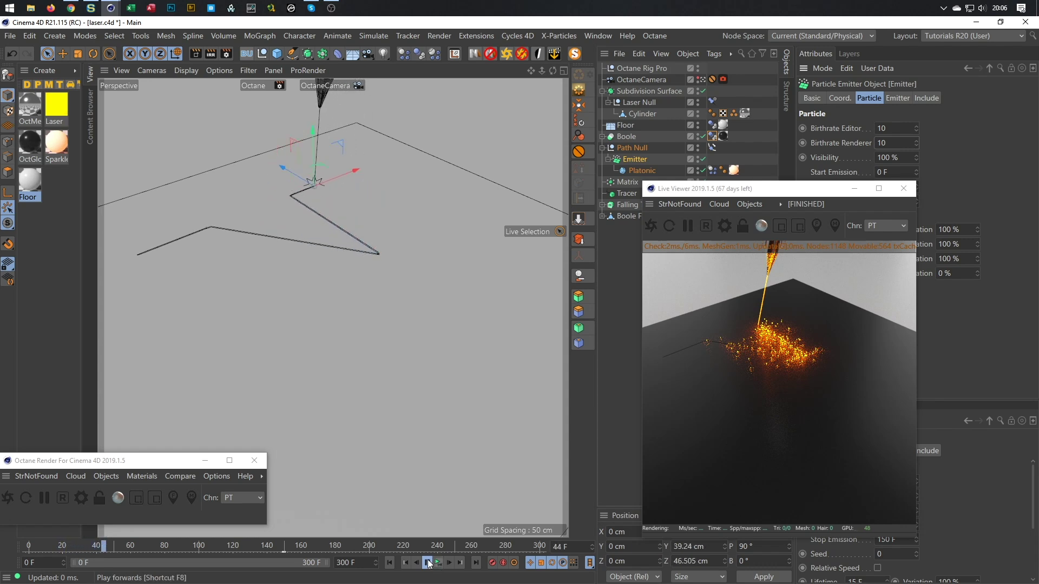
left_click(428, 563)
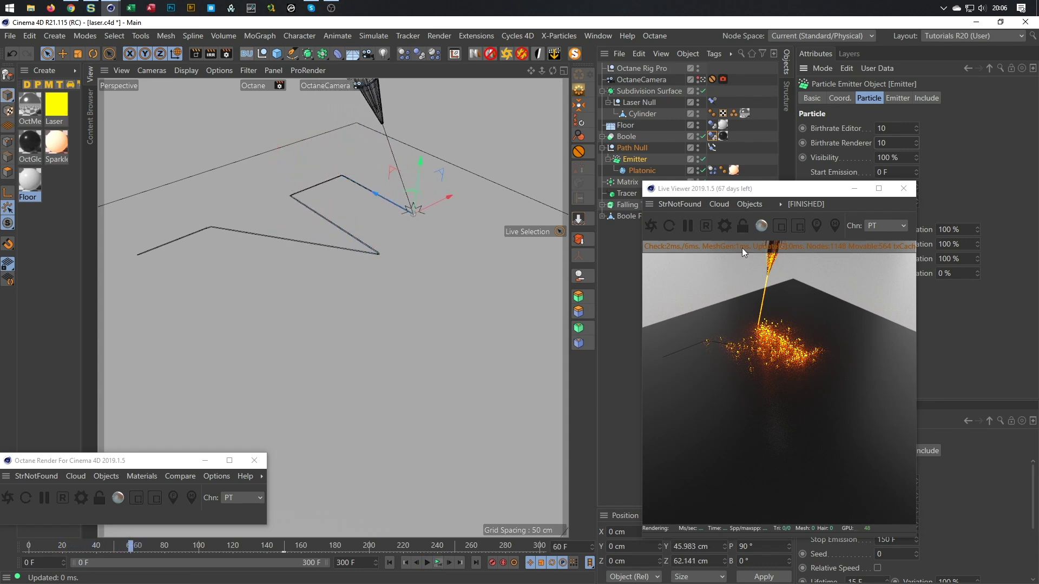
left_click(650, 226)
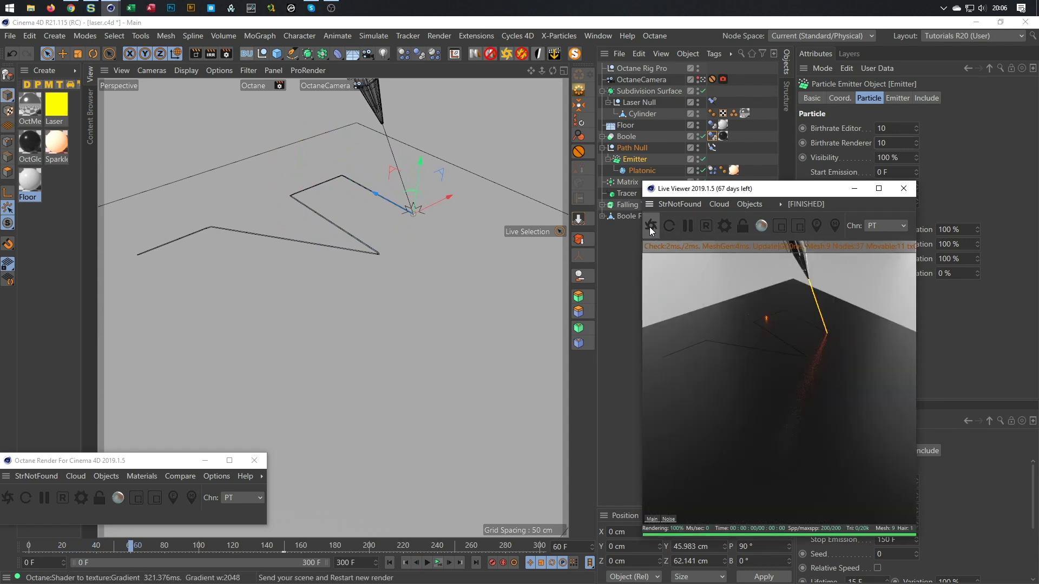
- Set both Emitter birthrates to 100, play the animation to frame 31 and render it in the Live Viewer
left_click(895, 128)
type("100")
key("Return")
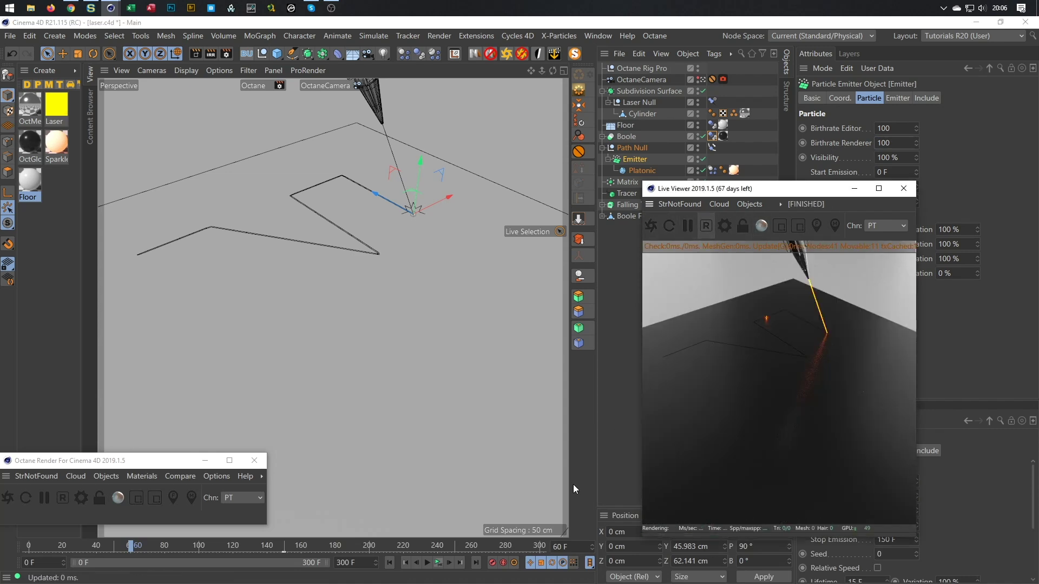
left_click(438, 564)
left_click(438, 564)
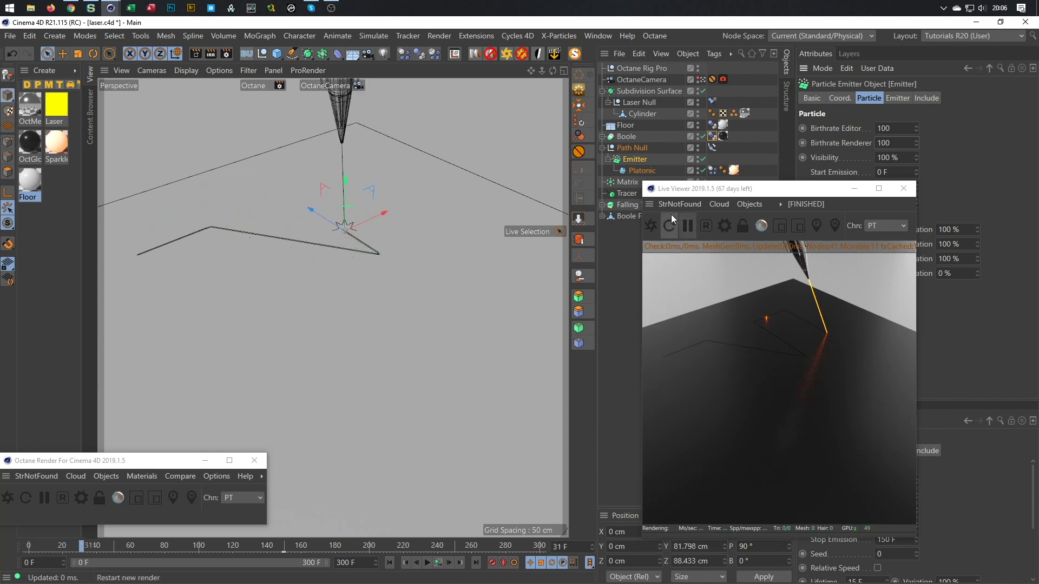
left_click(653, 225)
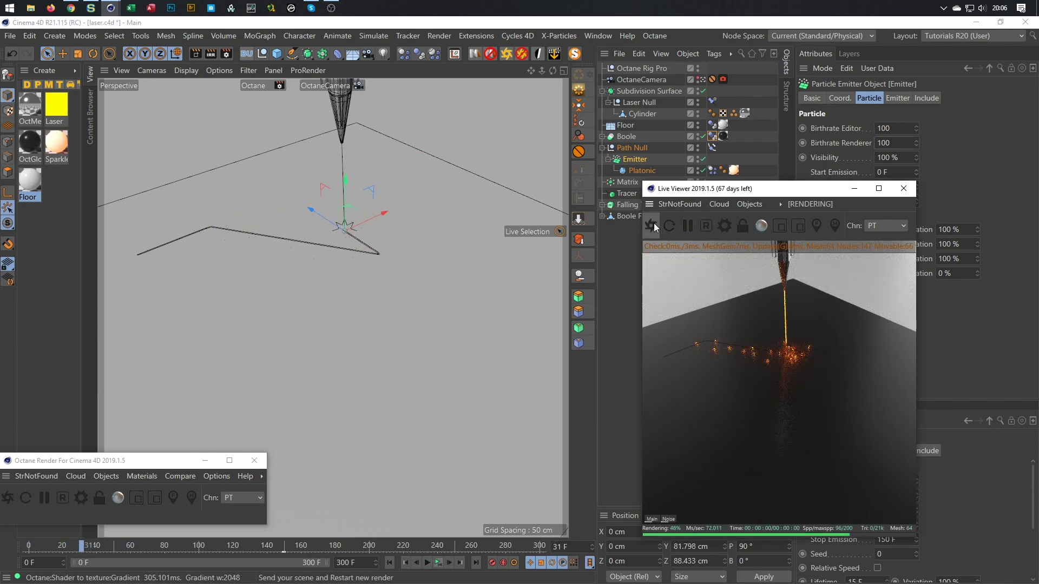
left_click(654, 222)
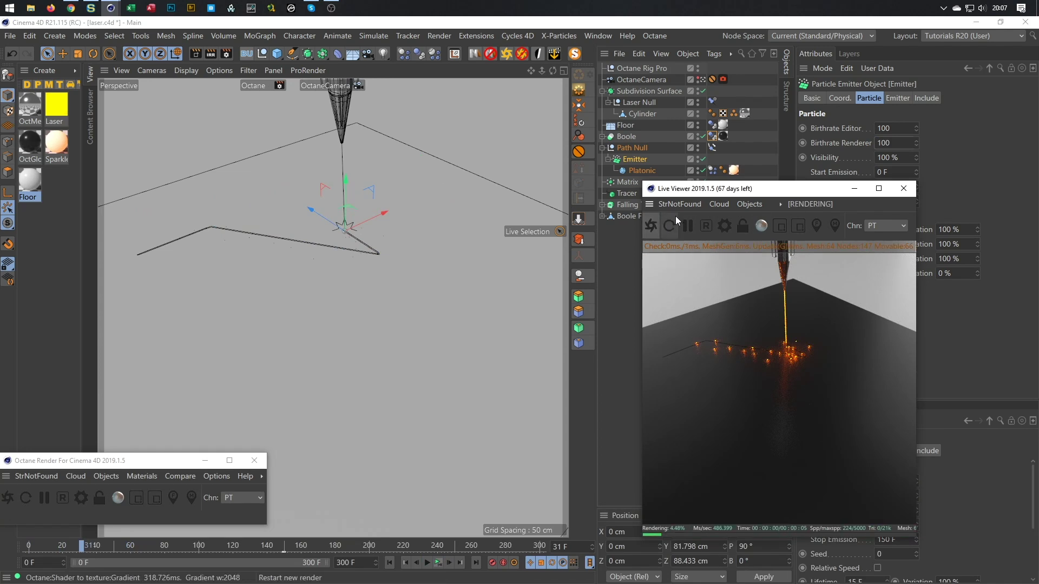
- Stop the Live Viewer render and set the Emitter's Birthrate Editor and Birthrate Renderer to 500
left_click(708, 226)
left_click(884, 130)
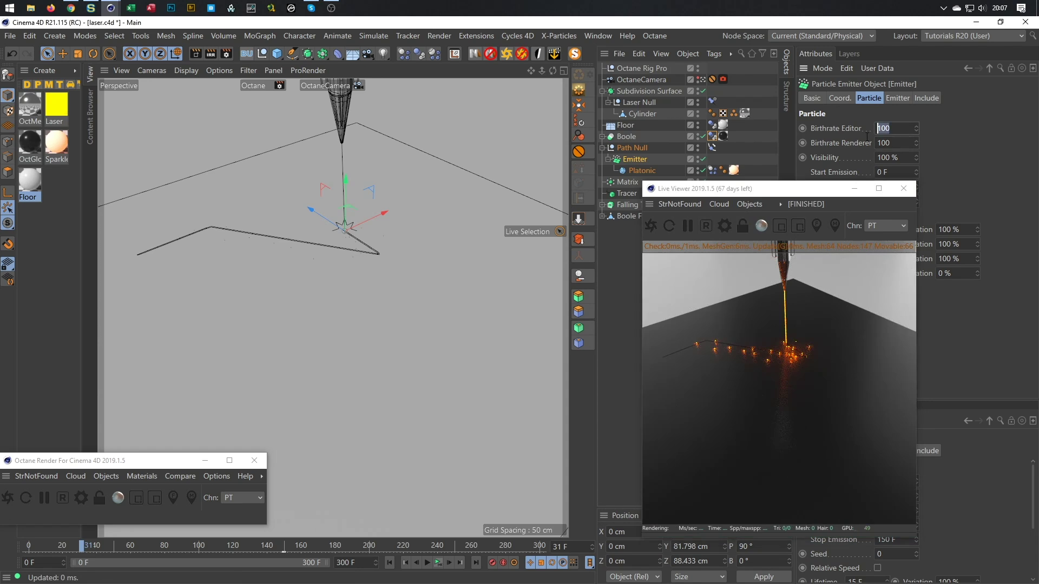
type("500")
key("Tab")
type("500")
- Play the animation to frame 64 and render that frame in the Live Viewer to check the denser sparks
left_click(427, 562)
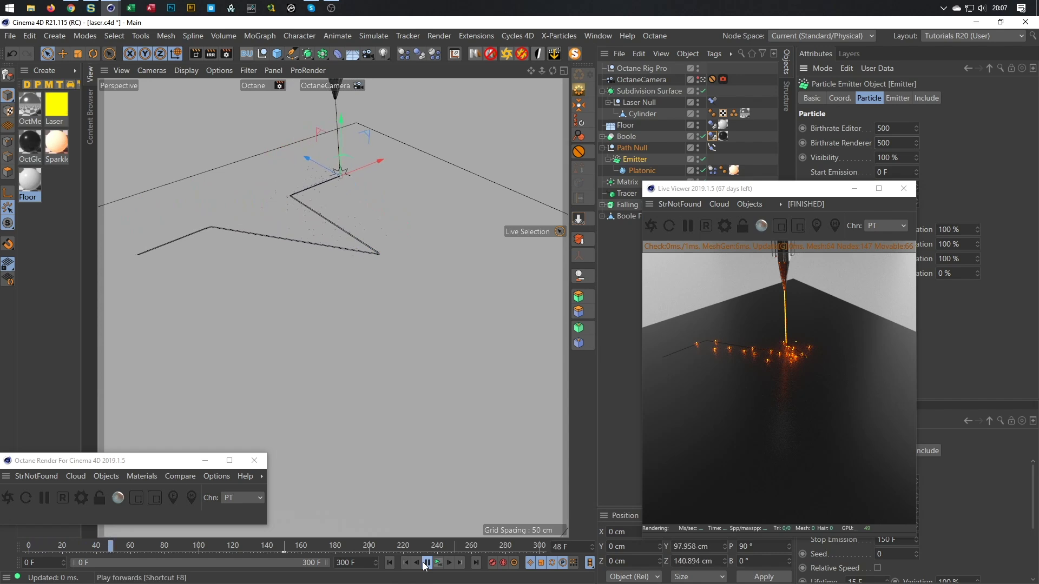
left_click(427, 562)
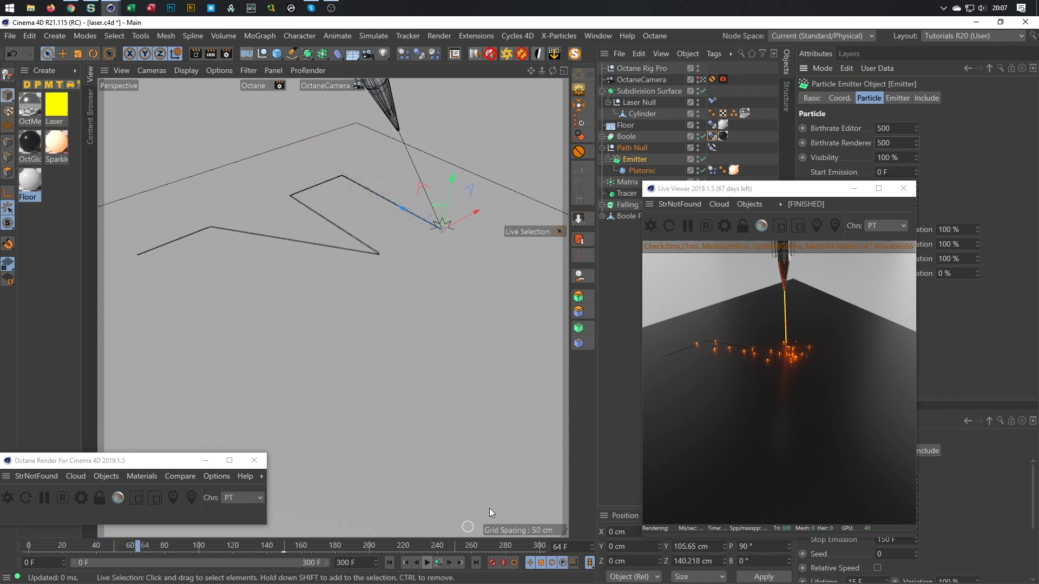
left_click(652, 225)
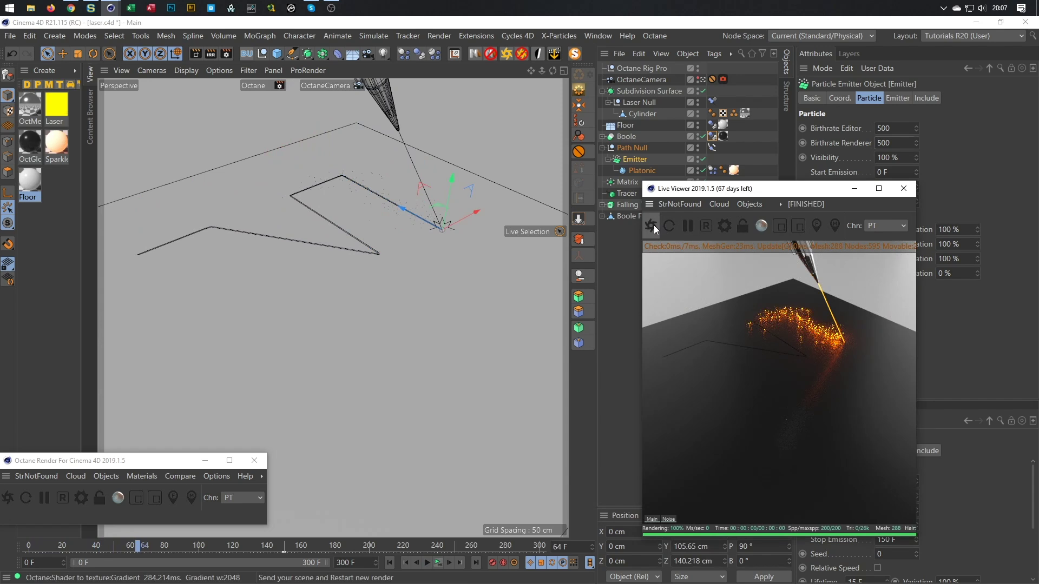
- Move the Live Viewer off the Emitter's particle settings and set the Lifetime to 10 F
left_click_drag(781, 187, 531, 174)
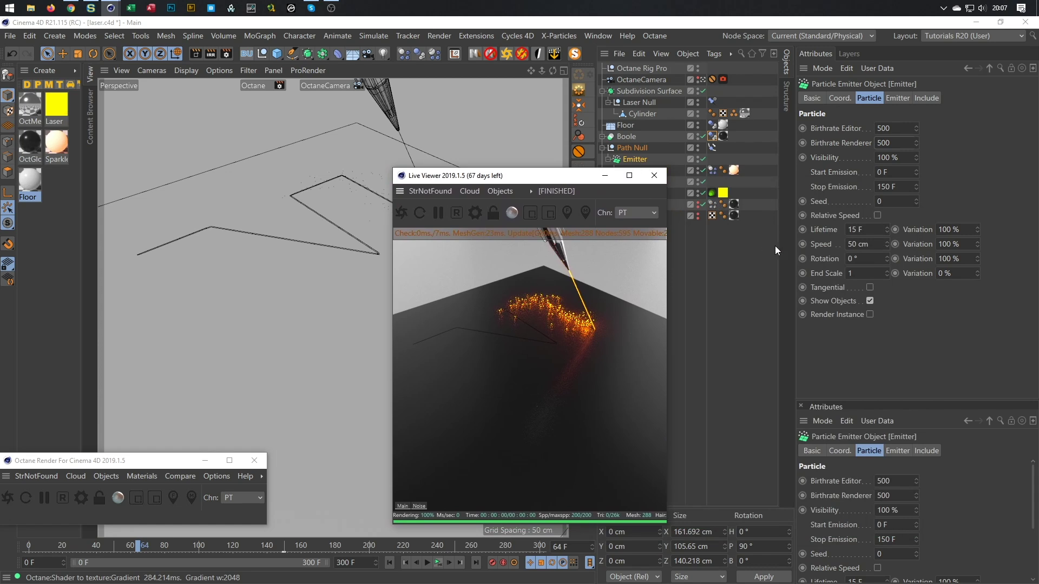
left_click(866, 229)
type("10")
key("Return")
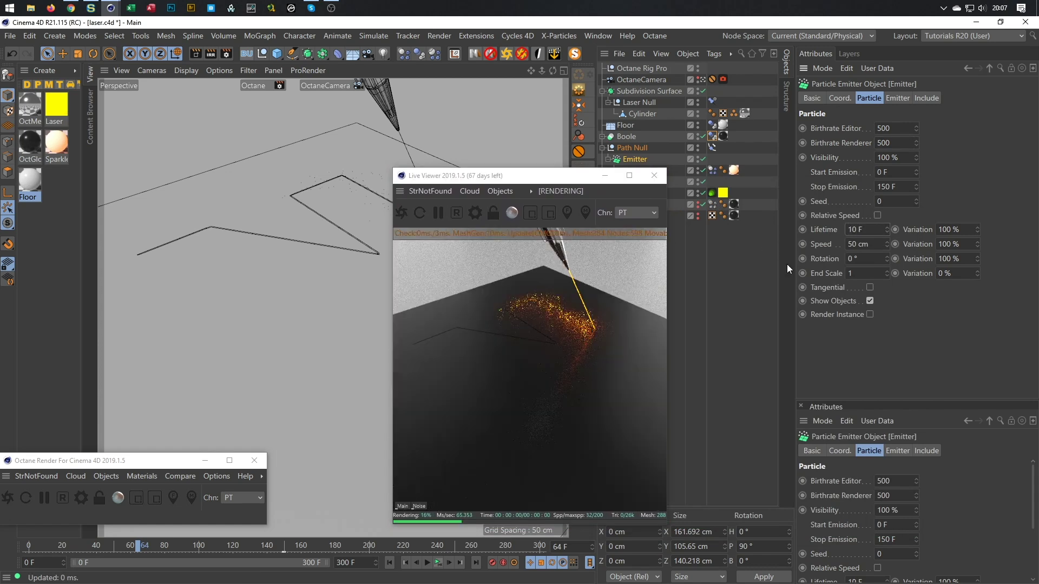
- Stop the current render, play the animation to frame 71 and render that frame in the Live Viewer
left_click_drag(595, 181, 794, 209)
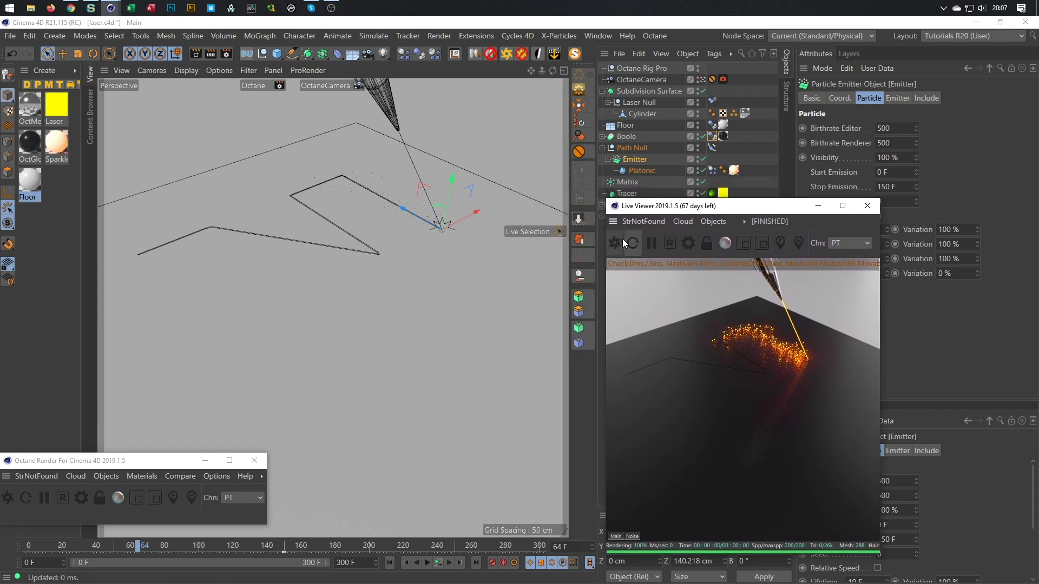
left_click(669, 245)
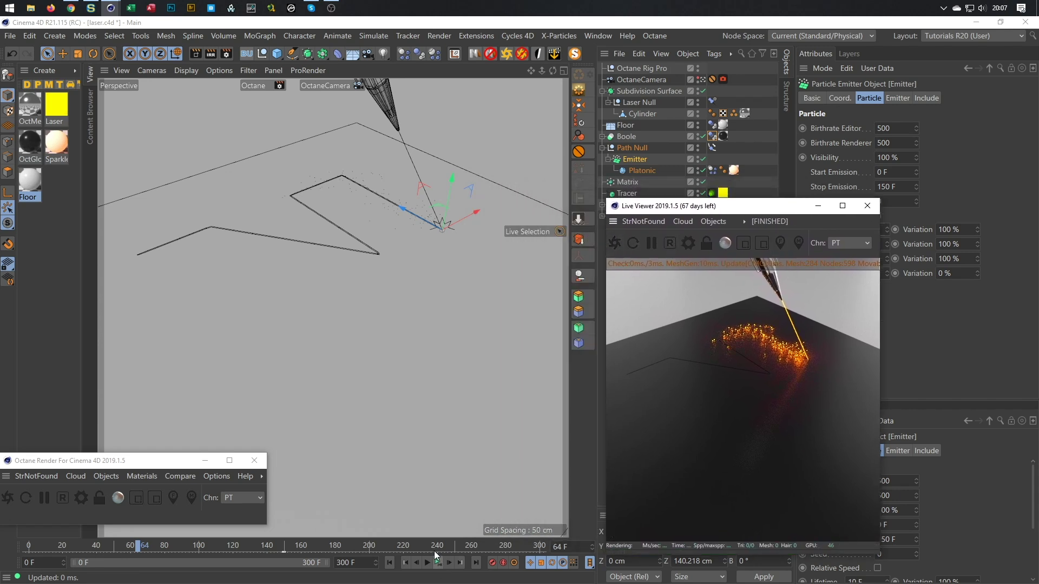
left_click(428, 563)
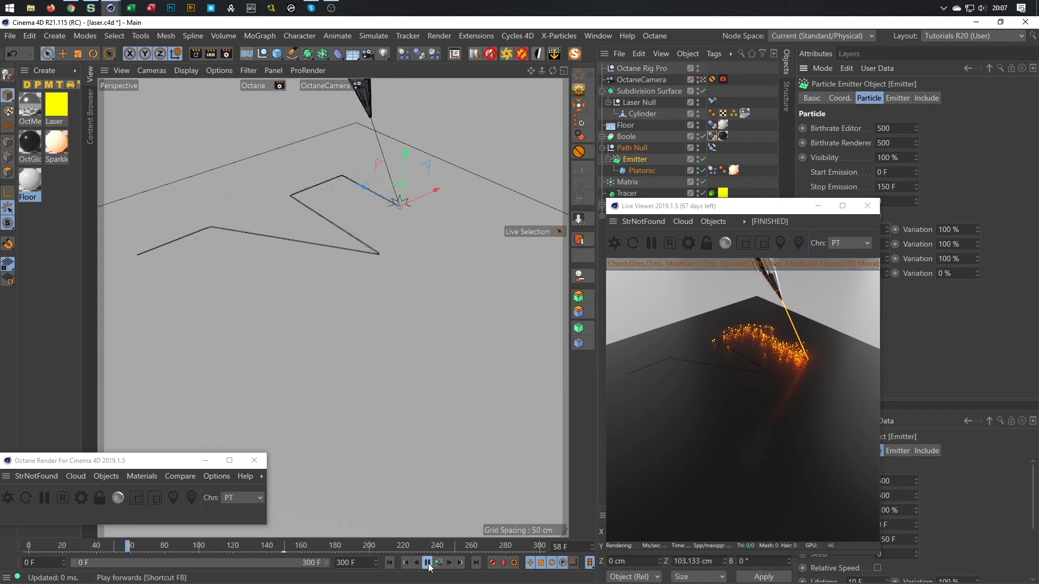
left_click(428, 562)
left_click(619, 243)
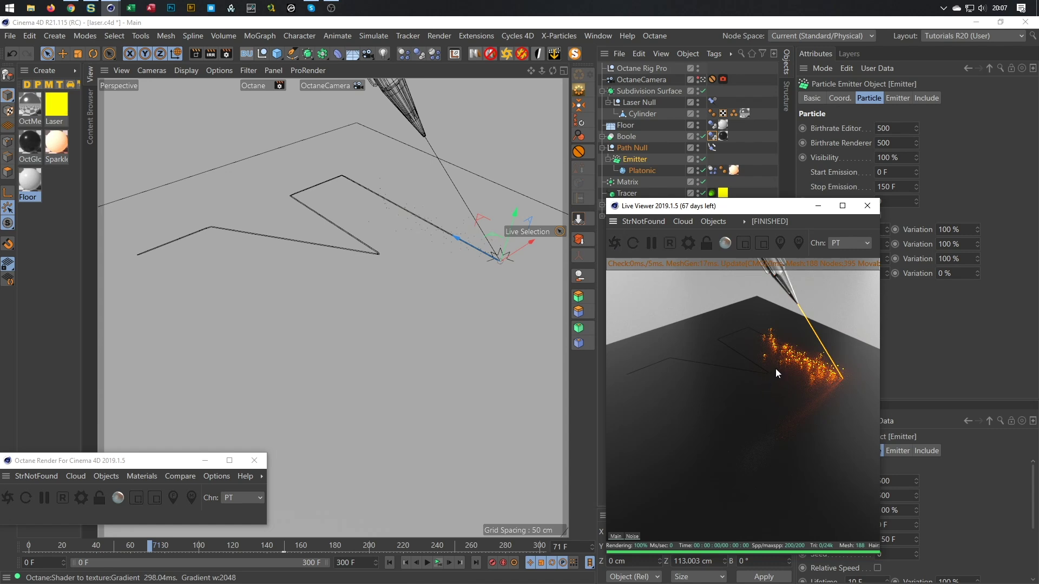
- Stop the Live Viewer render, move its window clear of the object list, and move the Octane Render window out of view
left_click(870, 207)
left_click_drag(760, 209, 862, 167)
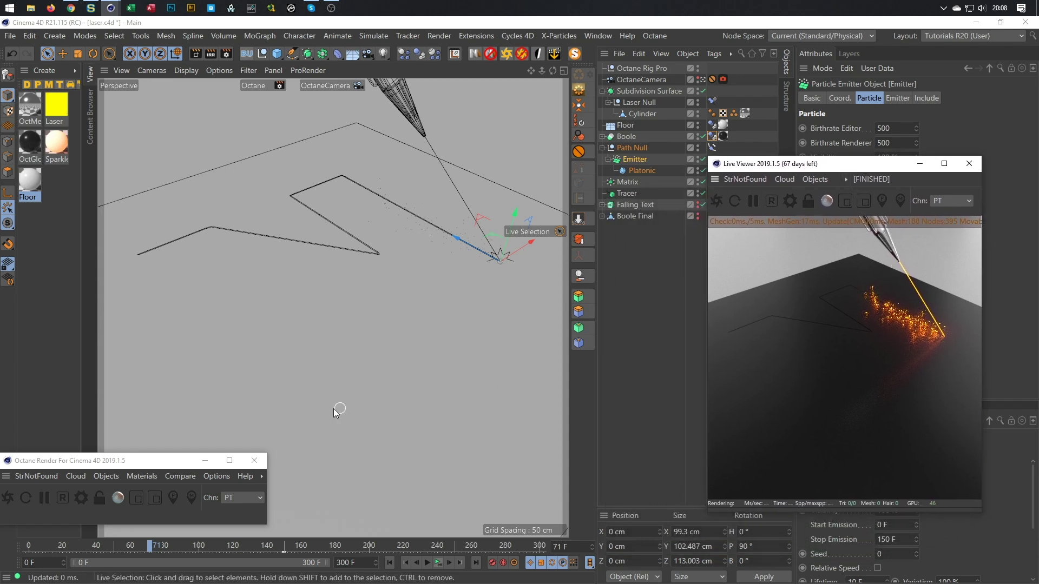
left_click_drag(180, 469, 198, 504)
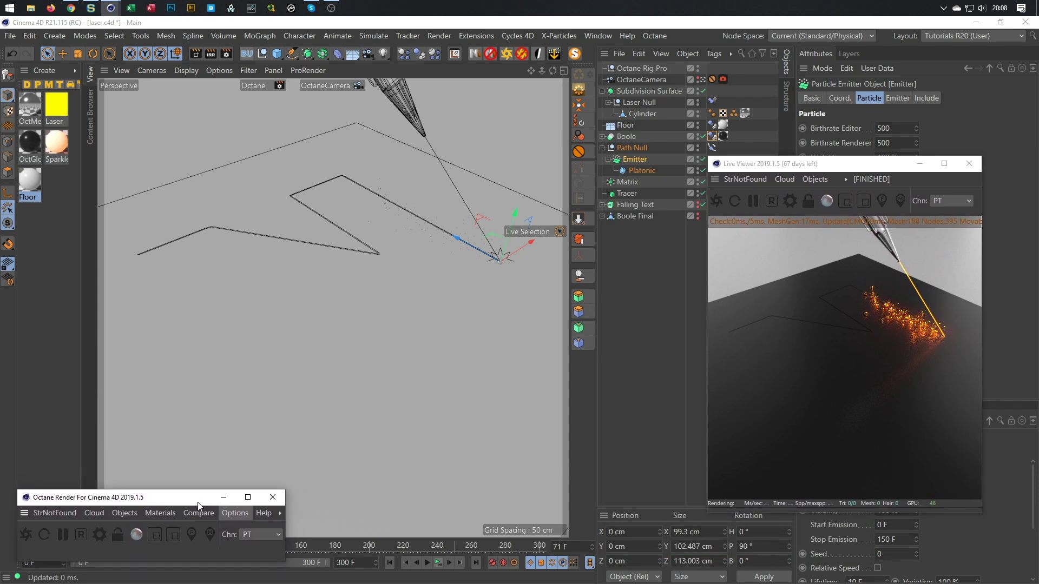
left_click_drag(335, 414, 135, 308)
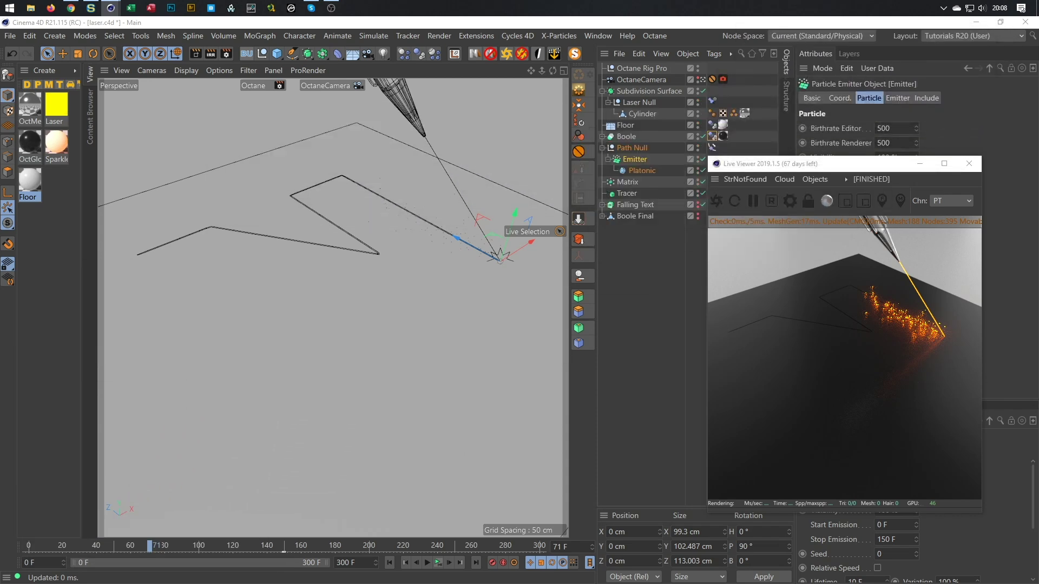
left_click_drag(1, 303, 0, 195)
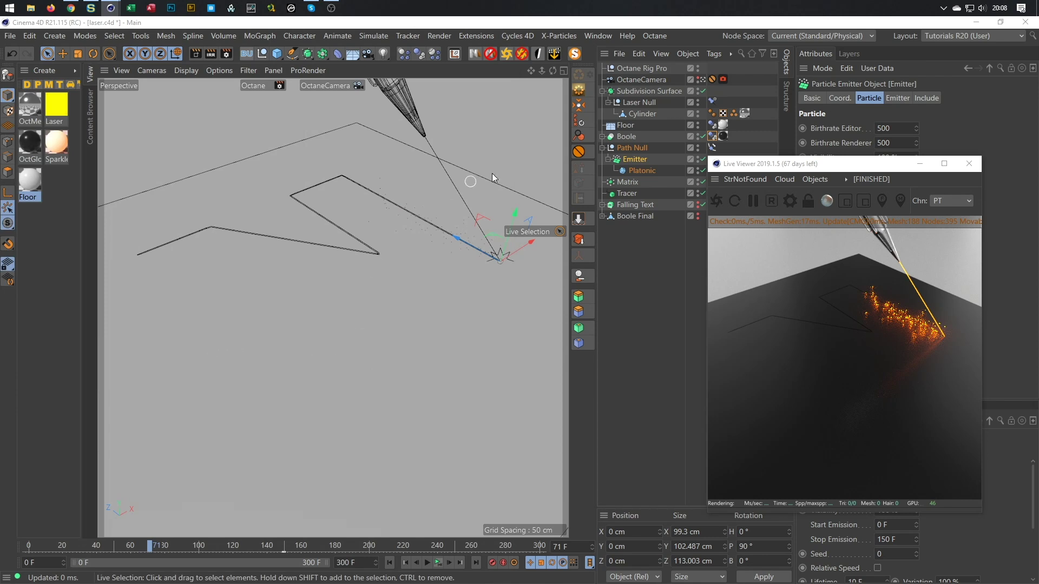
- Select the Cube inside the Boole and, through the OctaneCamera, stretch it to about 761 cm along X and outward along Z
left_click(702, 80)
left_click_drag(328, 392, 303, 281, "alt")
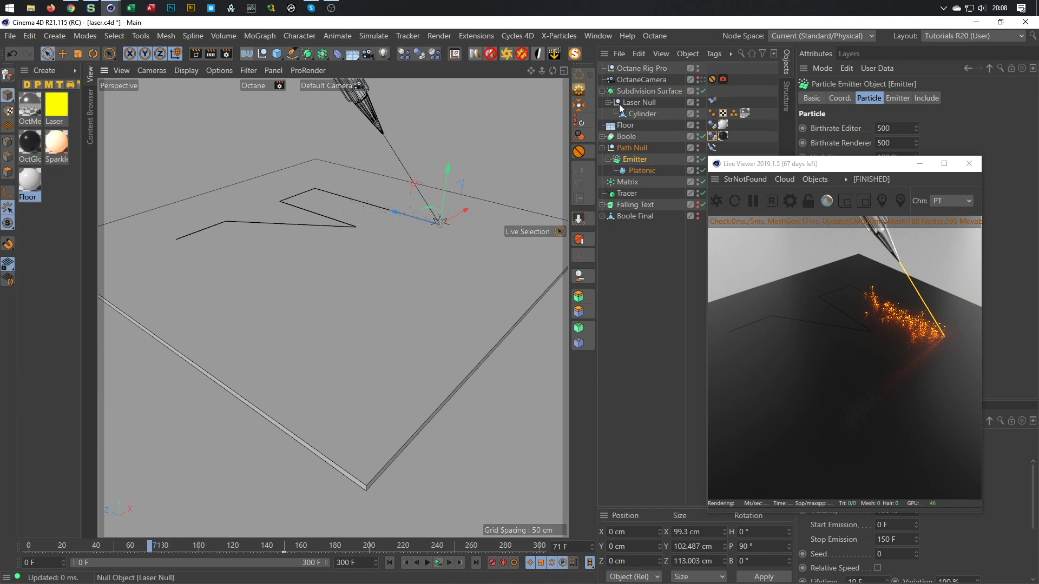
left_click(603, 137)
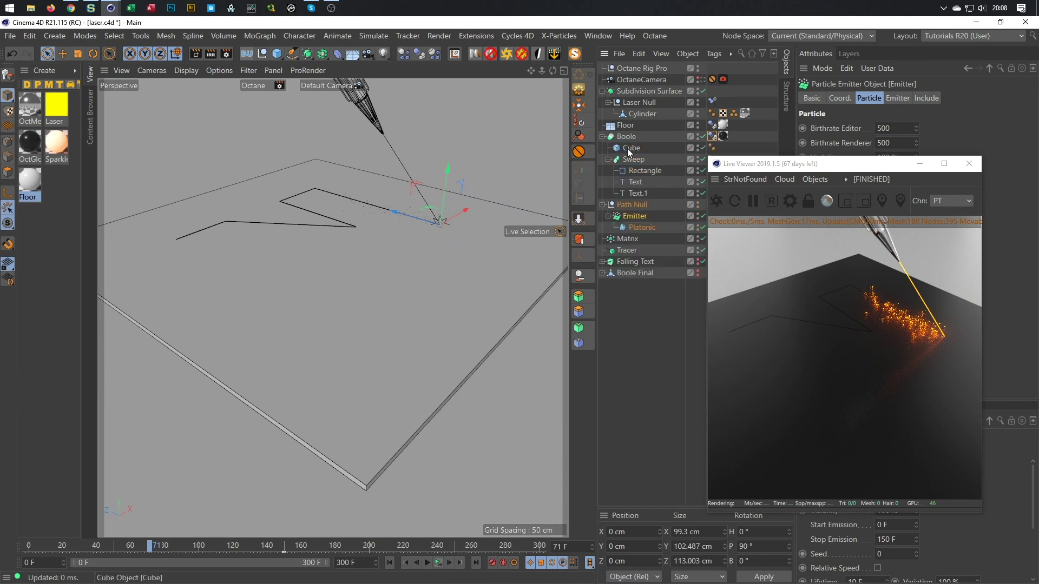
left_click(627, 148)
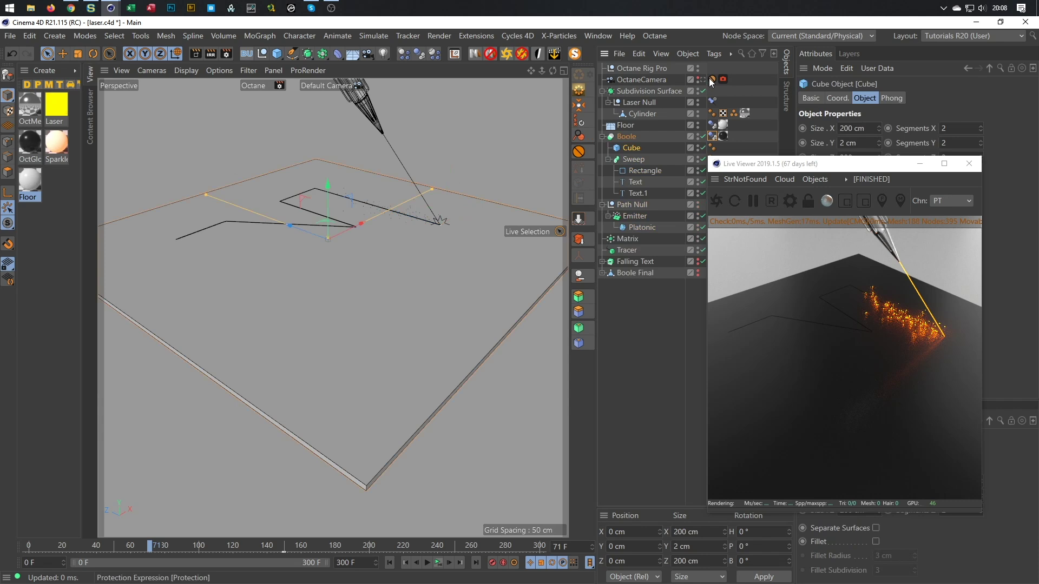
left_click(703, 80)
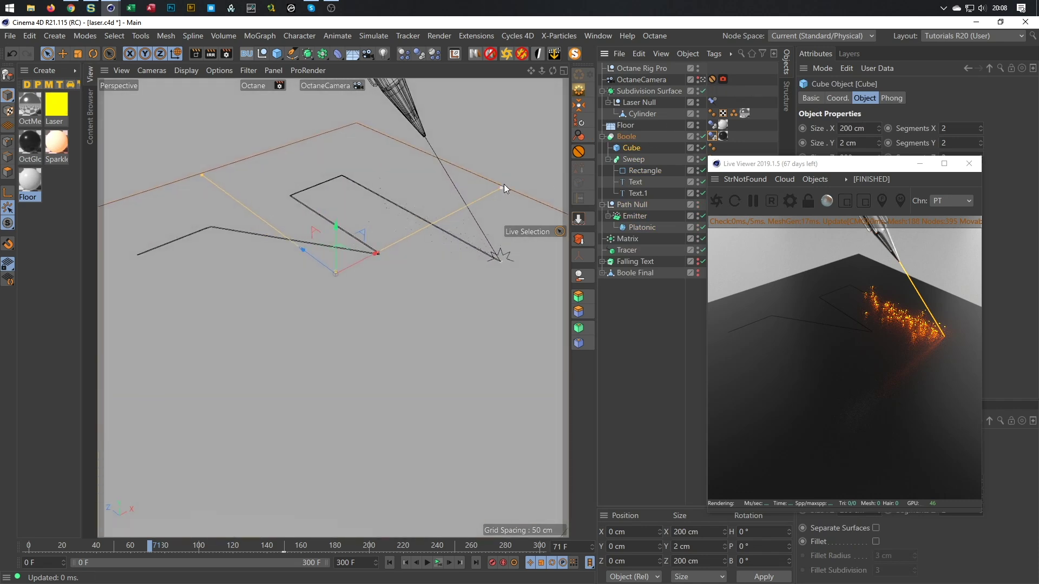
left_click_drag(504, 186, 708, 74)
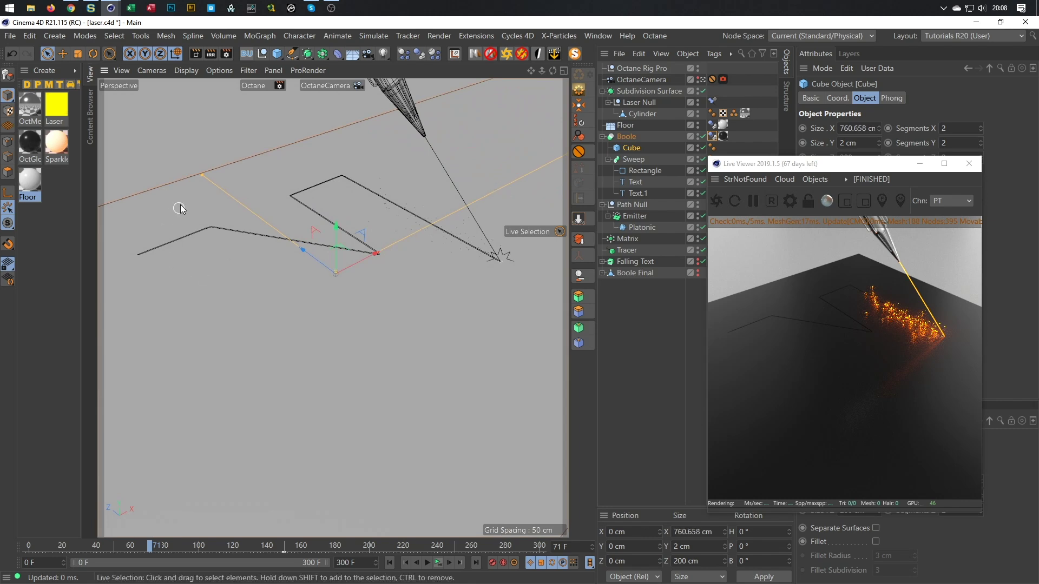
left_click_drag(201, 177, 45, 34)
- Hide the Boole and make Boole Final visible in both the editor and the renderer
left_click(622, 274)
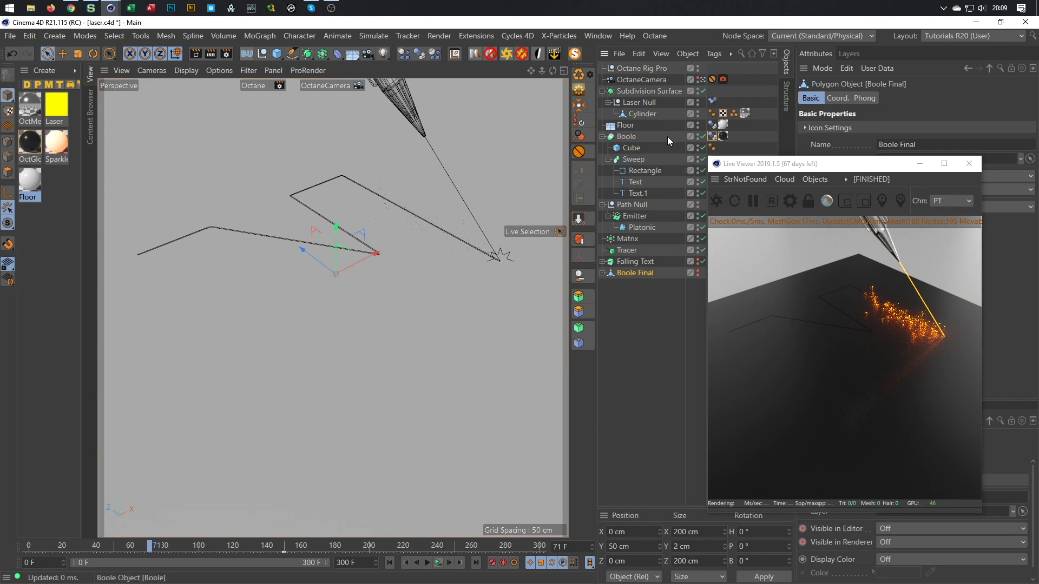
left_click(698, 134)
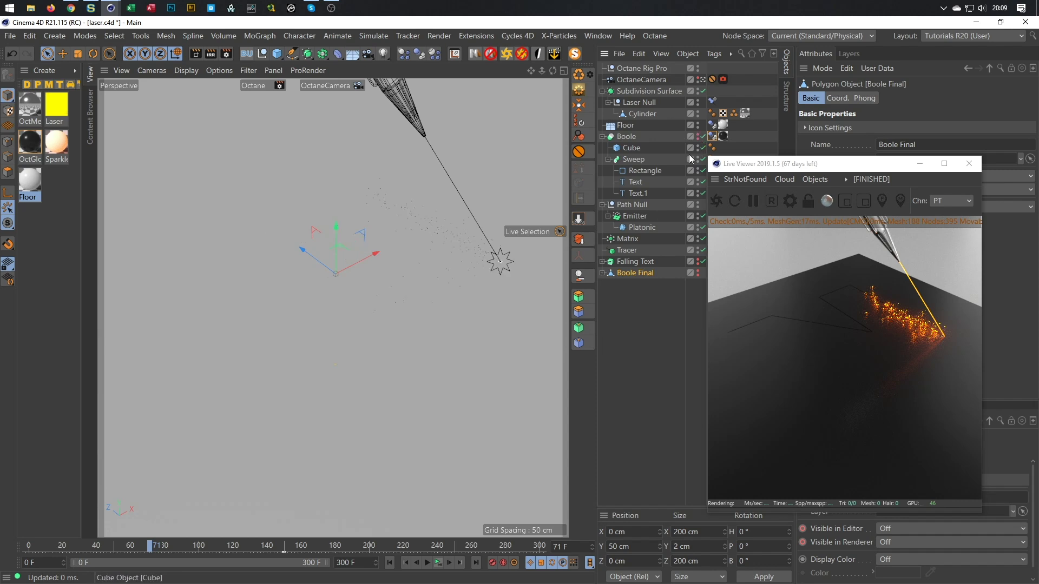
left_click(697, 271)
left_click(697, 274)
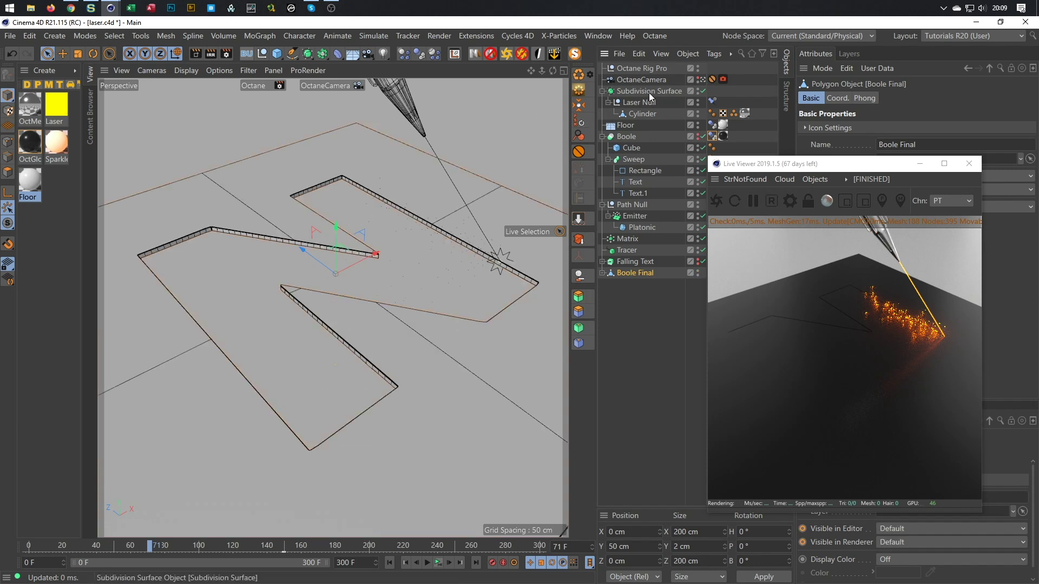
- Using the default camera and polygon mode, select Boole Final's two opposite outer side faces across X with Phong Break Selection
left_click(702, 79)
left_click_drag(417, 312, 498, 269, "alt")
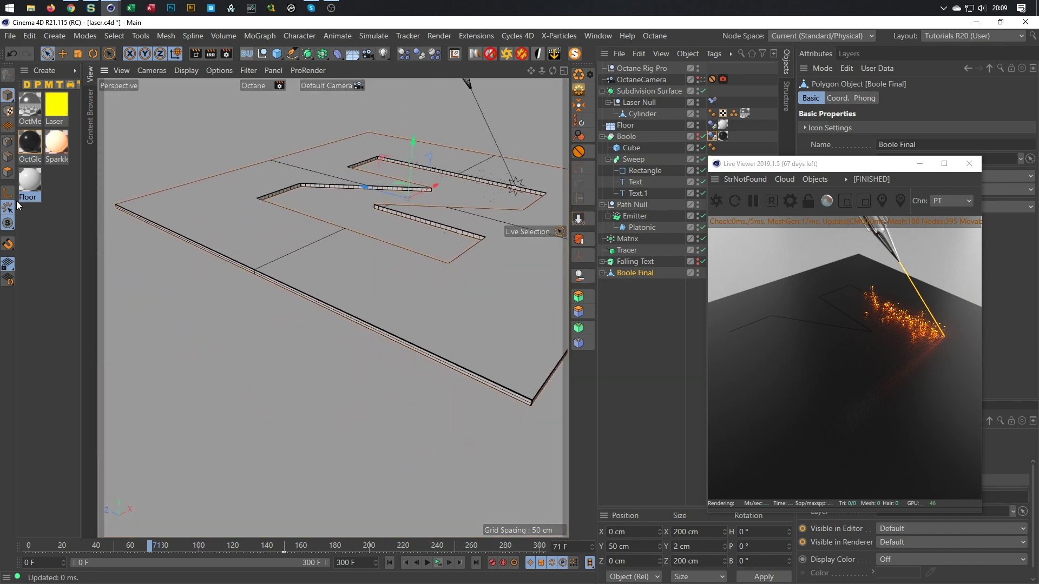
left_click(8, 172)
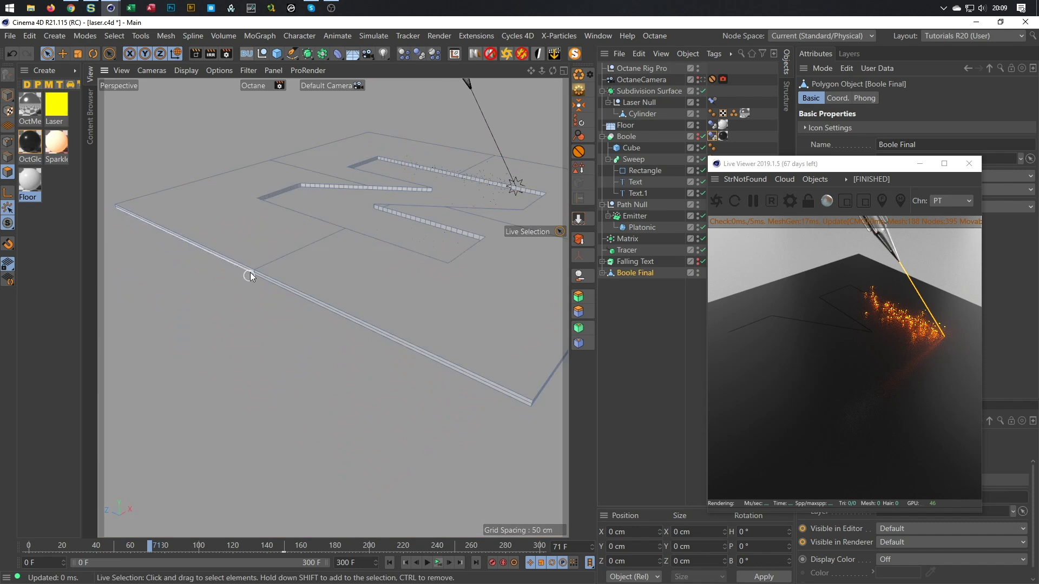
scroll(248, 282, "up", 3)
key("u")
key("n")
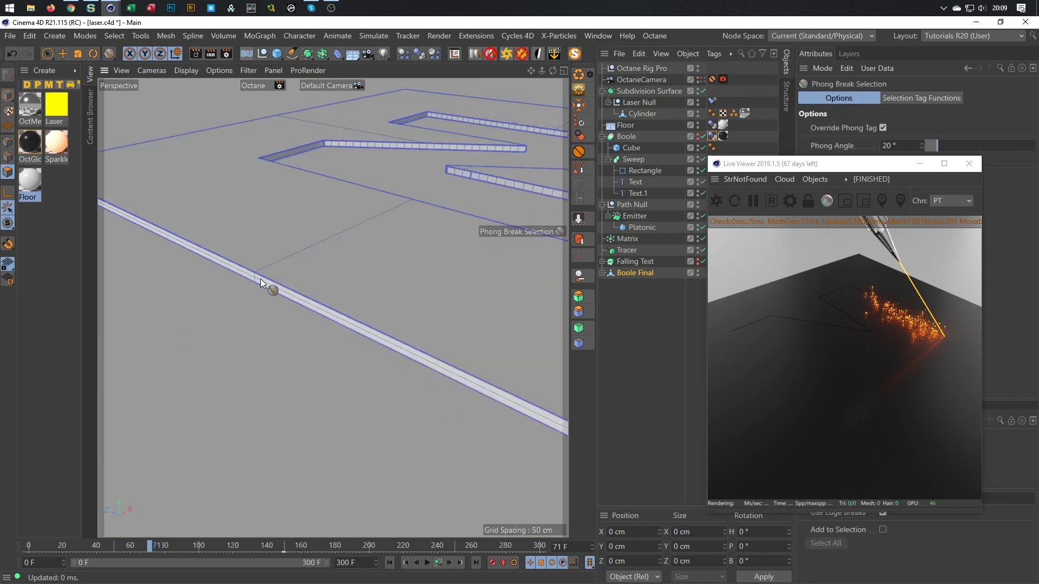
left_click(261, 279)
scroll(249, 336, "down", 5)
left_click_drag(217, 334, 375, 340, "alt")
right_click_drag(241, 362, 327, 336, "alt")
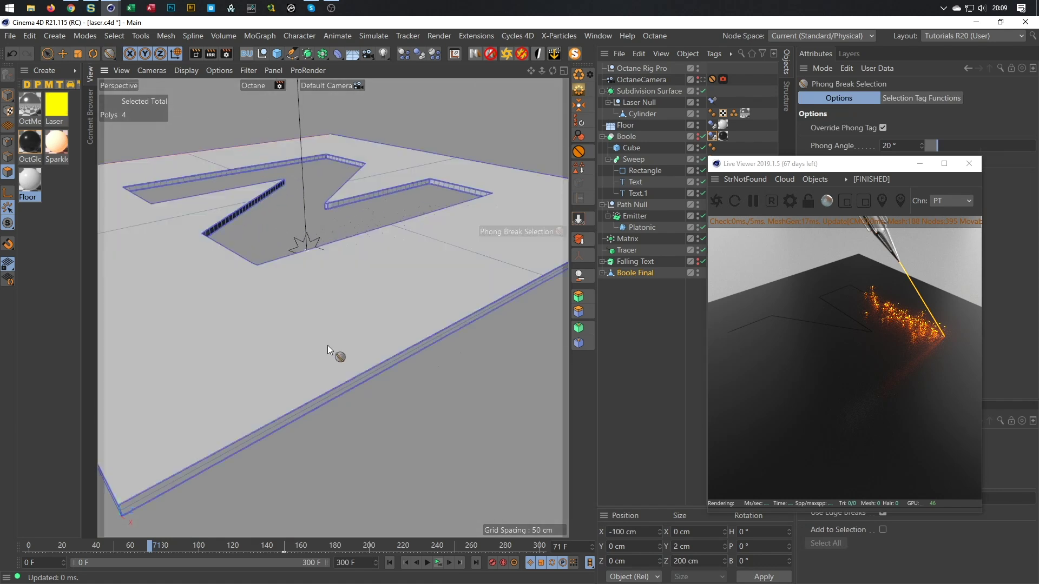
left_click(362, 383, "shift")
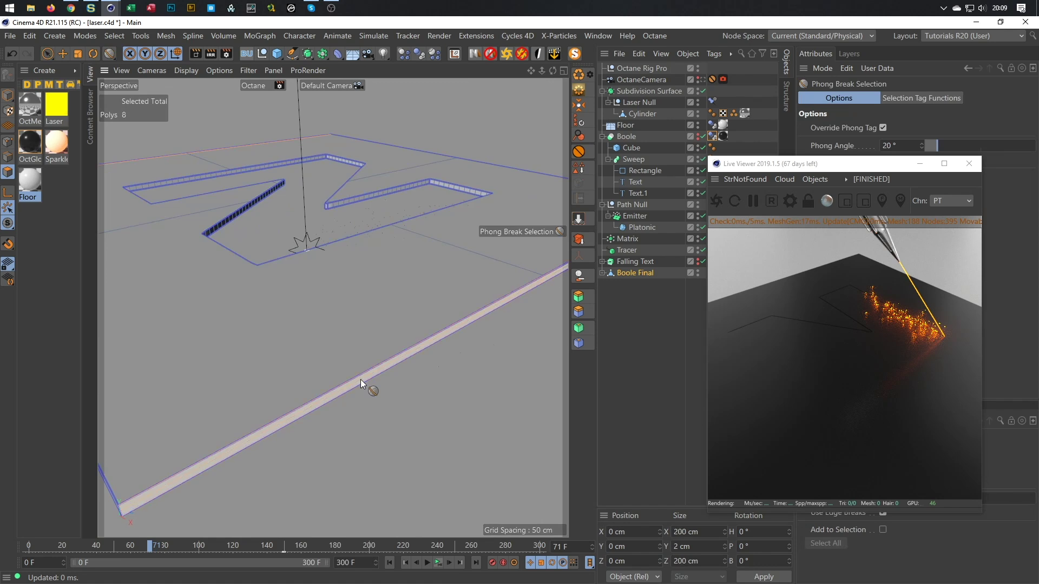
scroll(371, 330, "down", 10)
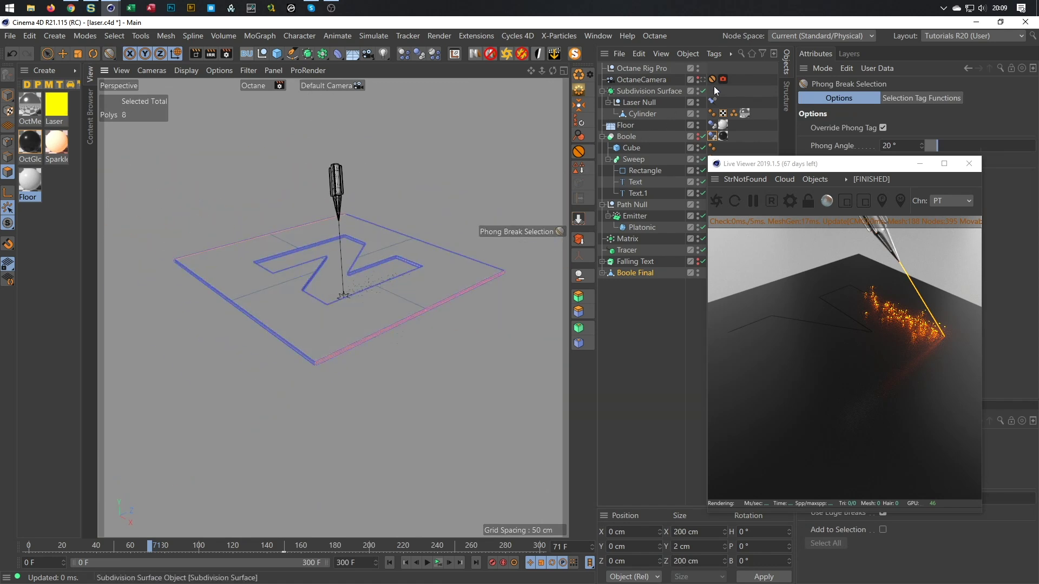
- Return to the OctaneCamera and scale the selected side faces outward along X to about 773 cm
left_click(703, 80)
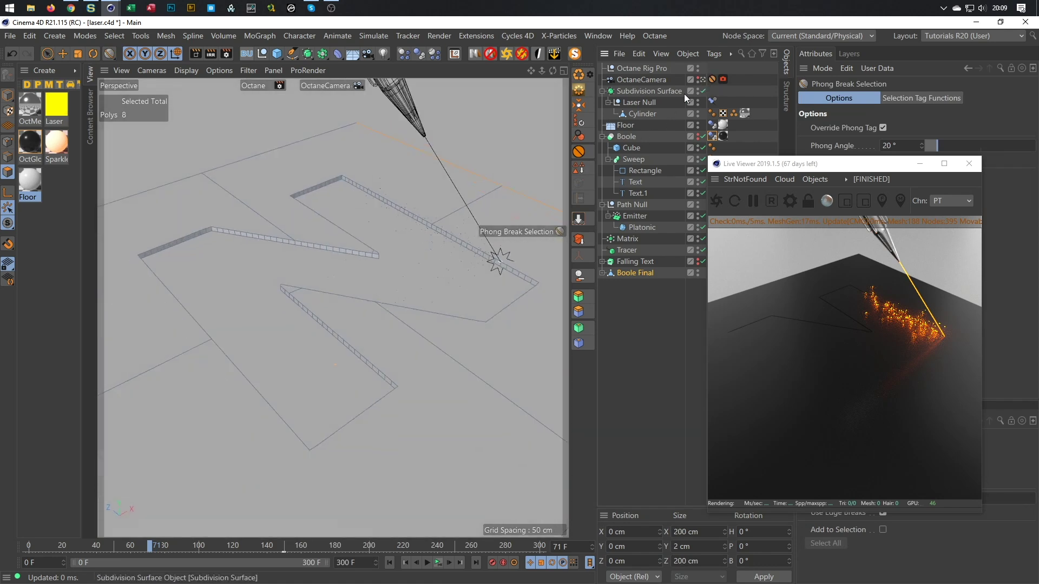
key("t")
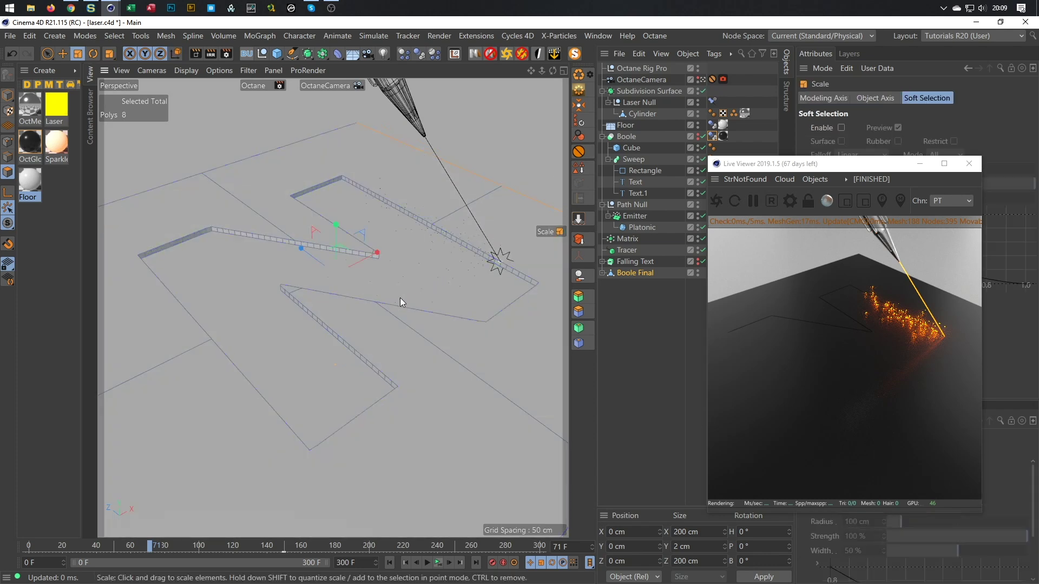
left_click_drag(382, 251, 488, 216)
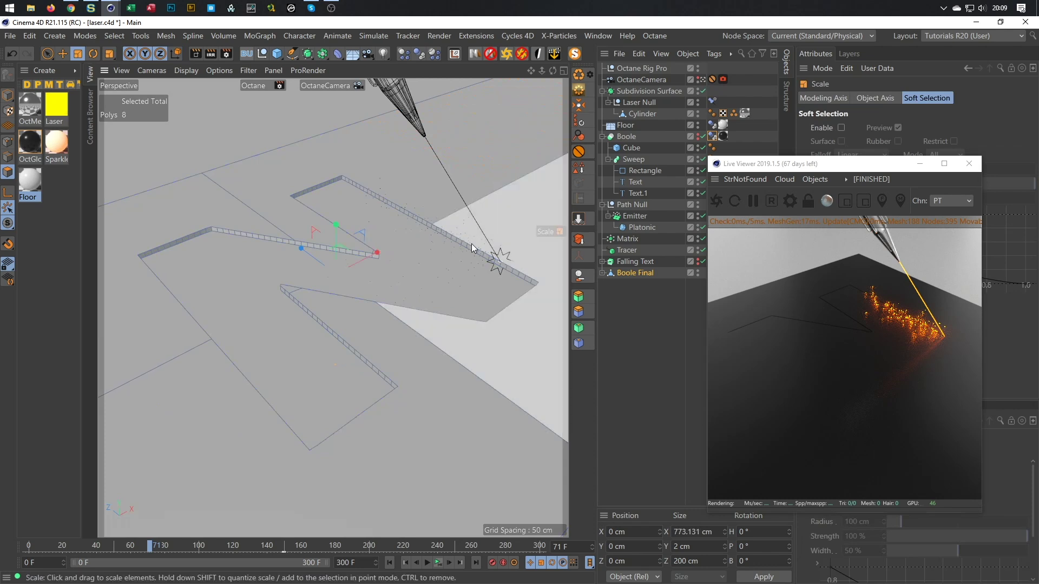
- Using the default camera, select Boole Final's other pair of opposite outer side faces with Phong Break Selection
left_click(702, 79)
left_click(703, 79)
left_click_drag(330, 313, 287, 385, "alt")
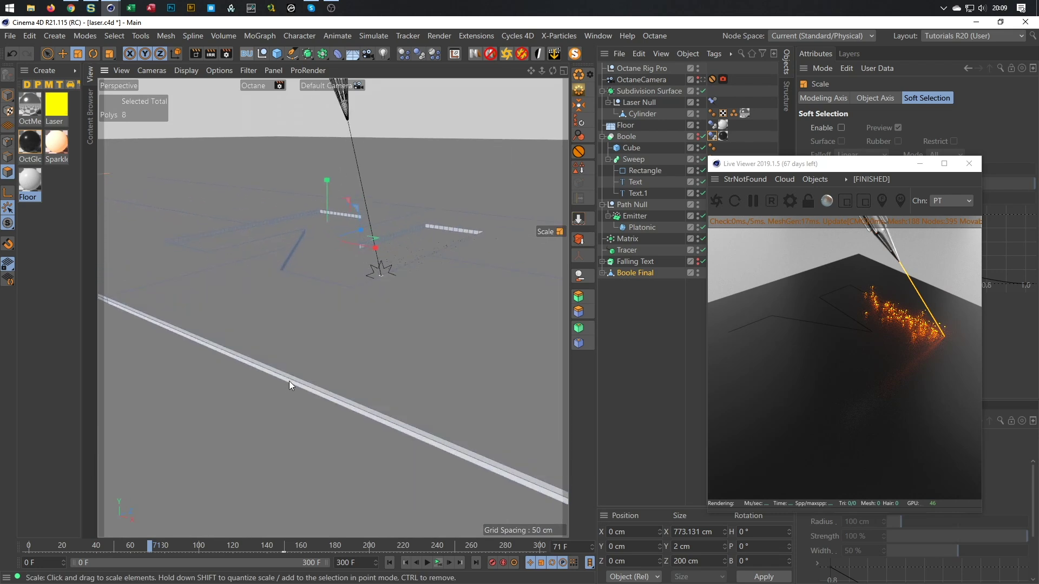
key("u")
key("n")
left_click(279, 379)
left_click_drag(280, 373, 331, 278, "alt")
left_click(331, 282)
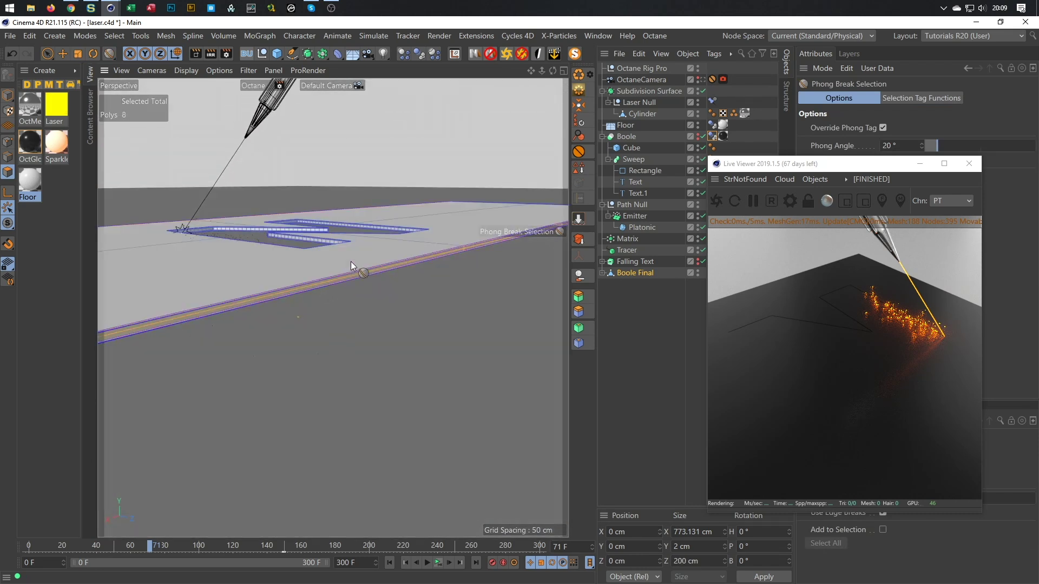
- Return to the OctaneCamera, scale the selected side faces outward along Z to about 988 cm, and switch back to model mode
left_click(703, 79)
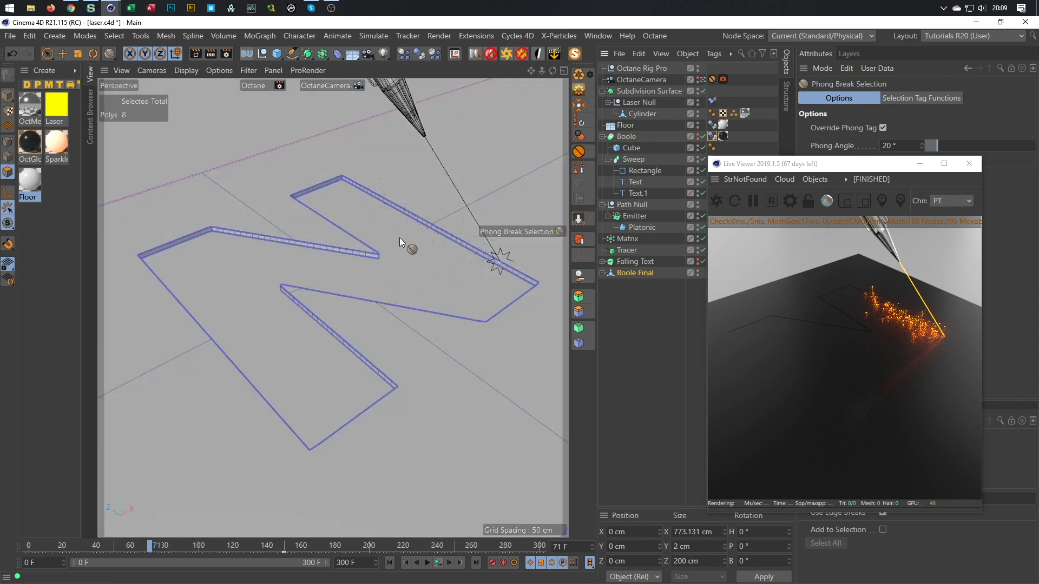
key("t")
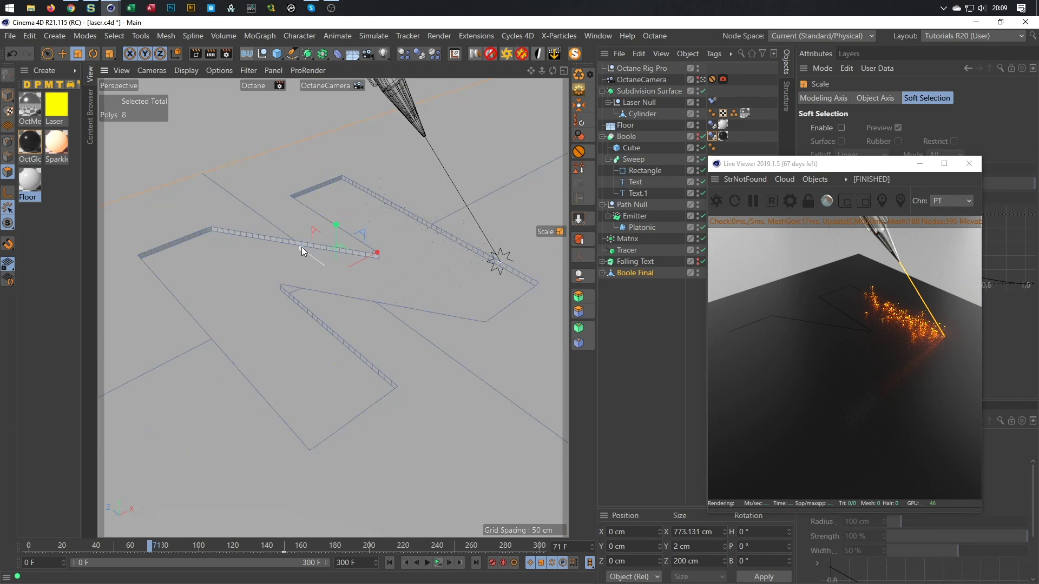
left_click_drag(301, 247, 186, 199)
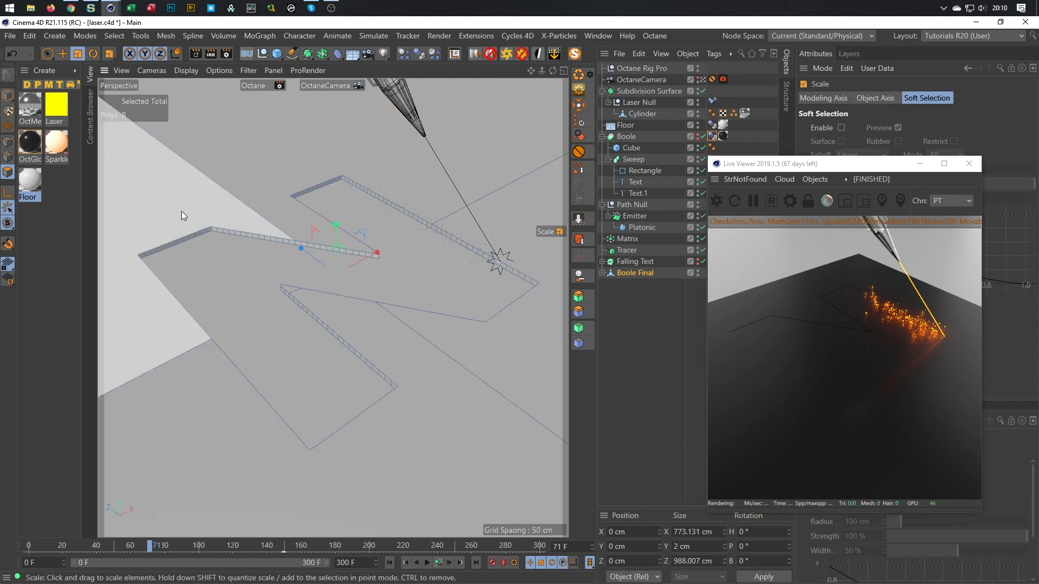
left_click(8, 96)
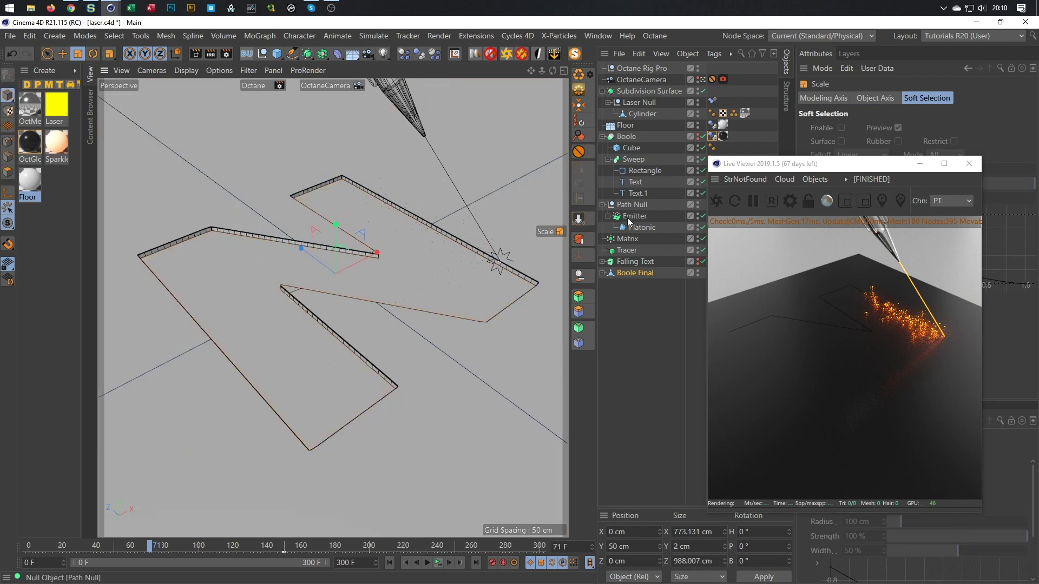
- Hide Boole Final, restore the original Boole's visibility, and restart the Octane live render
double_click(697, 272)
left_click(698, 135)
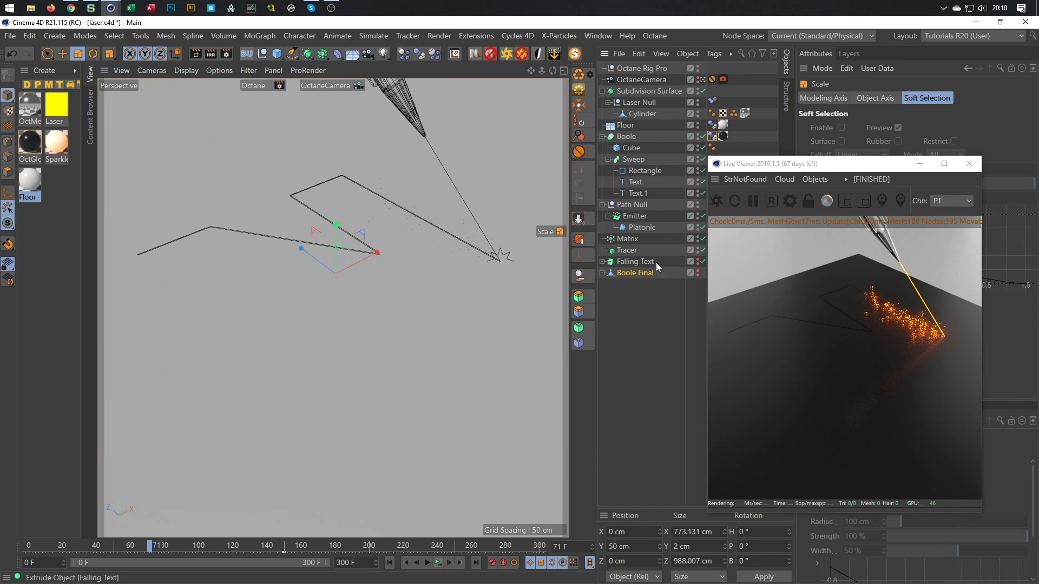
left_click(716, 203)
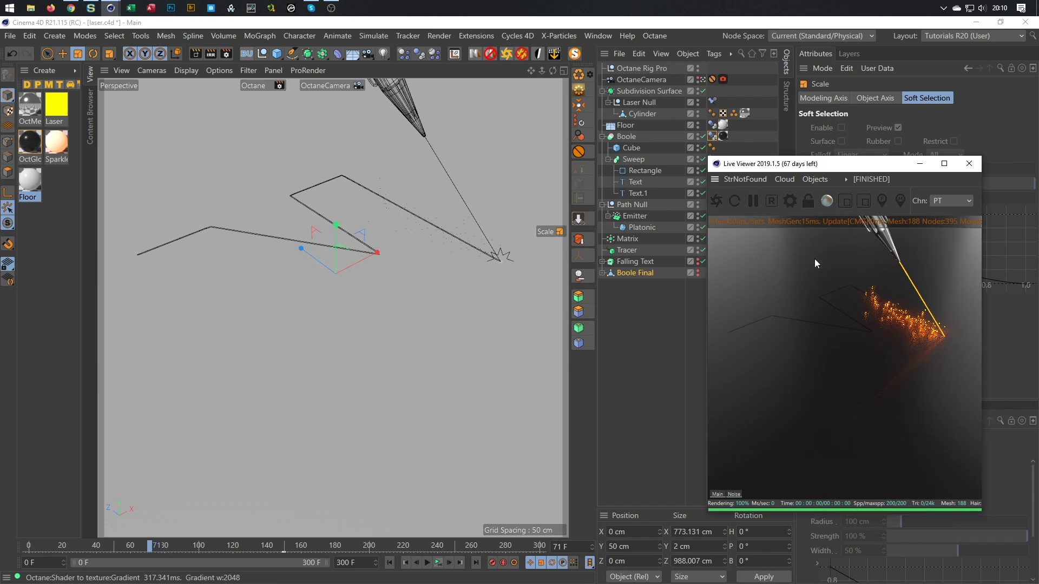
- Save the scene and render all frames to the Picture Viewer with Octane
key("ctrl+s")
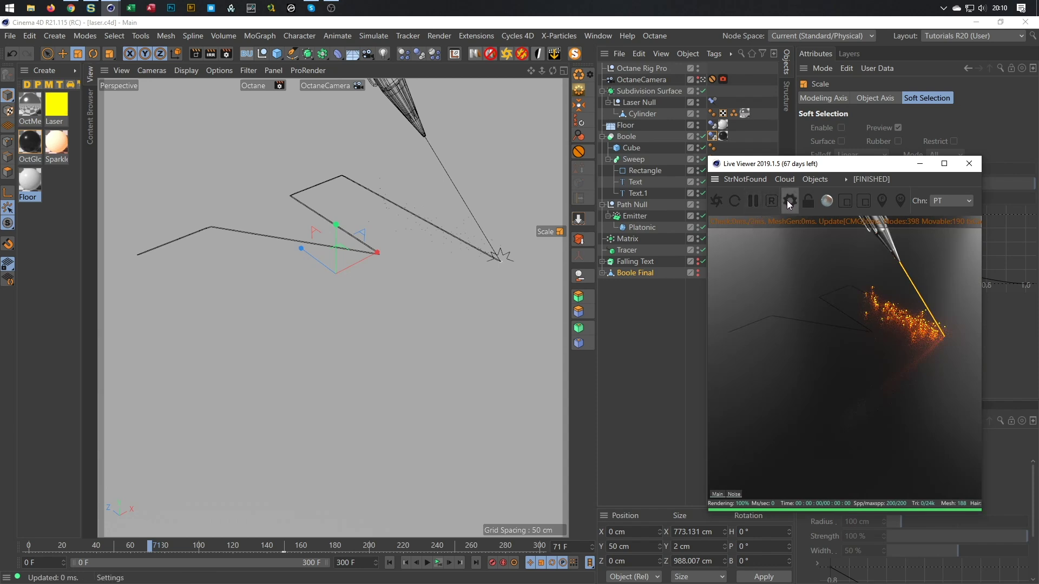
left_click(772, 201)
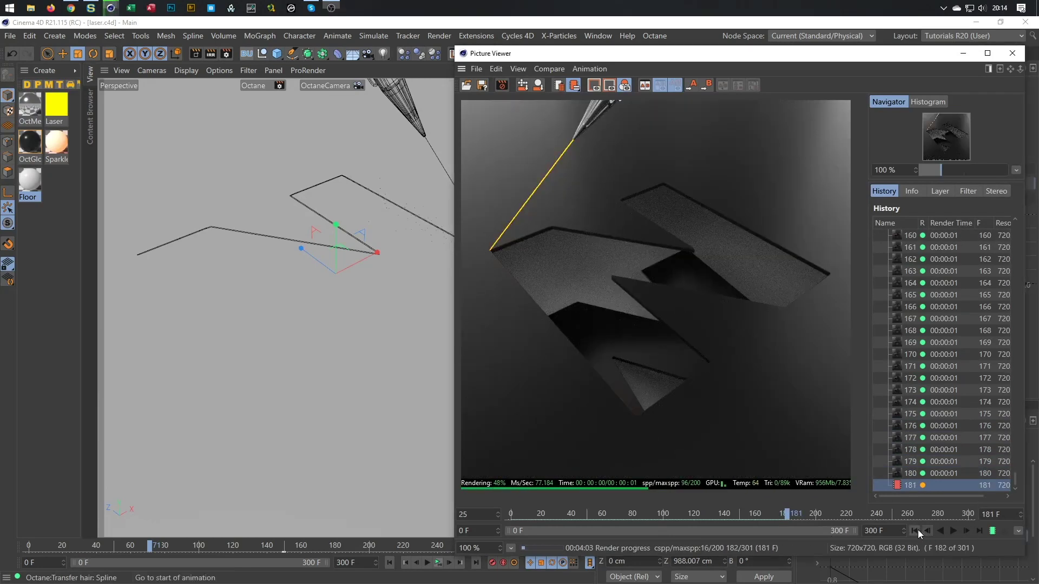
- Play back the rendered frames from the start, then stop the running render and close the Picture Viewer
left_click(952, 531)
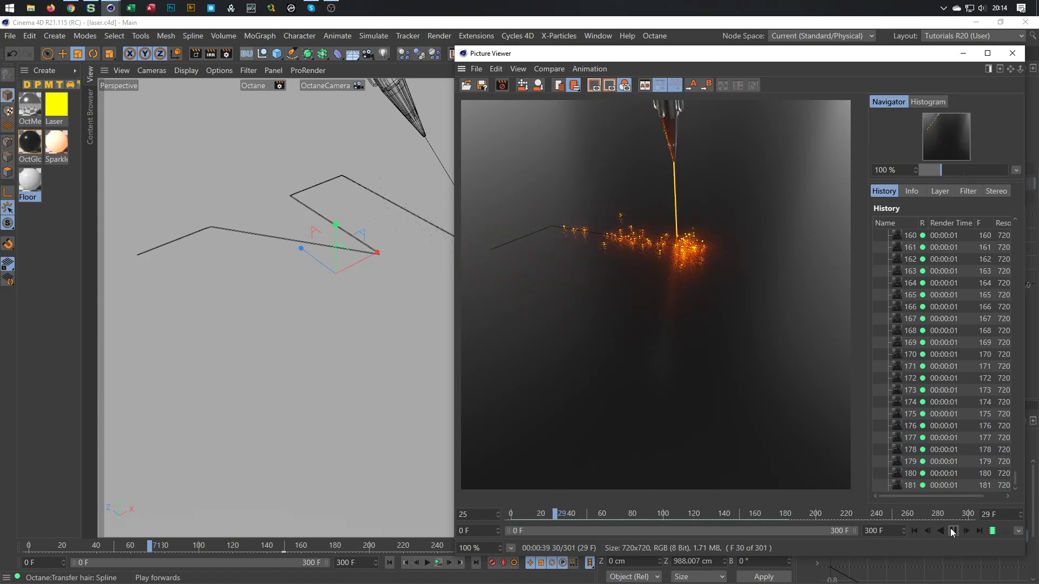
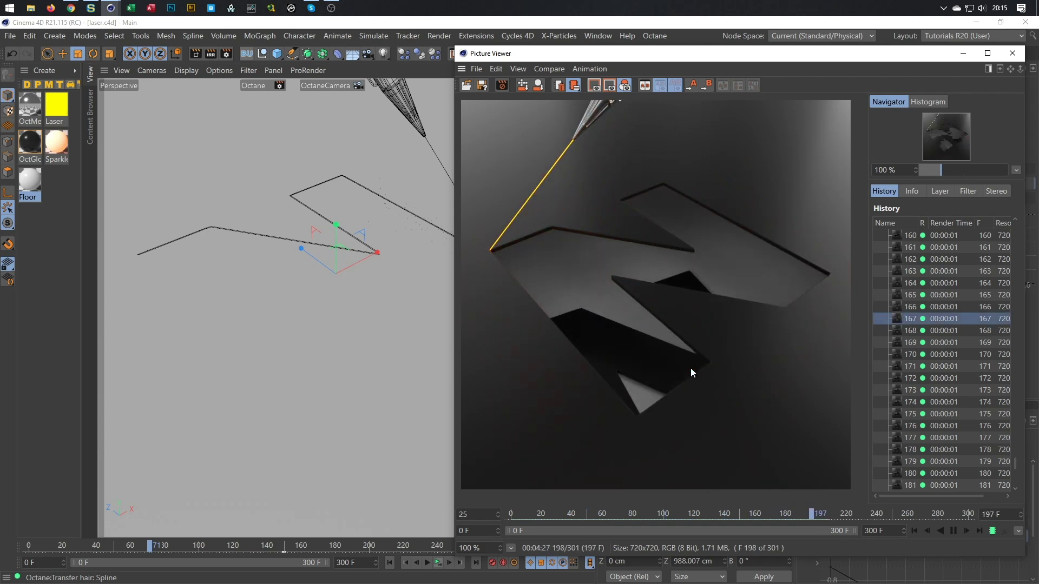
left_click(912, 531)
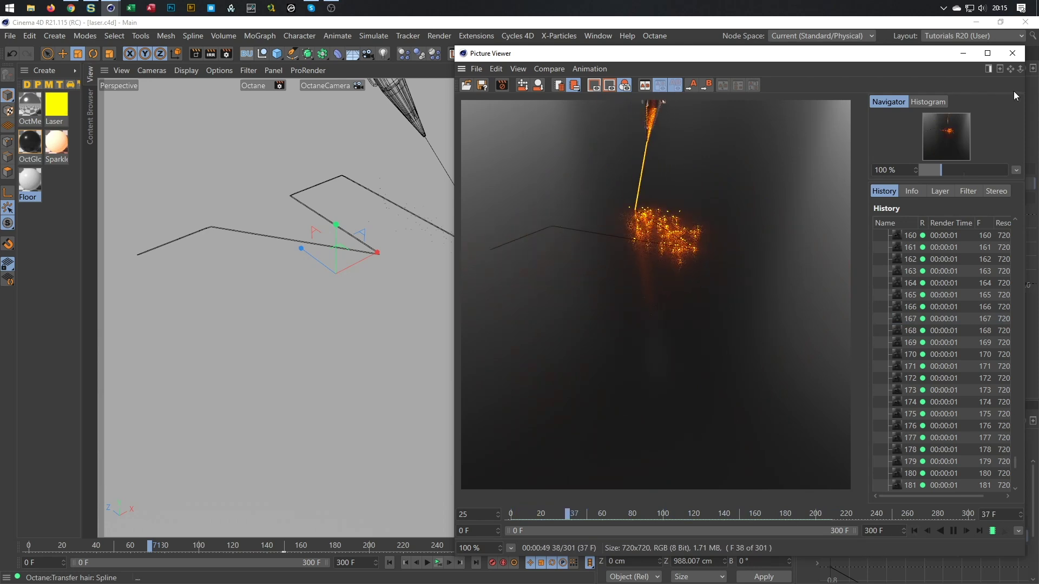
left_click(502, 85)
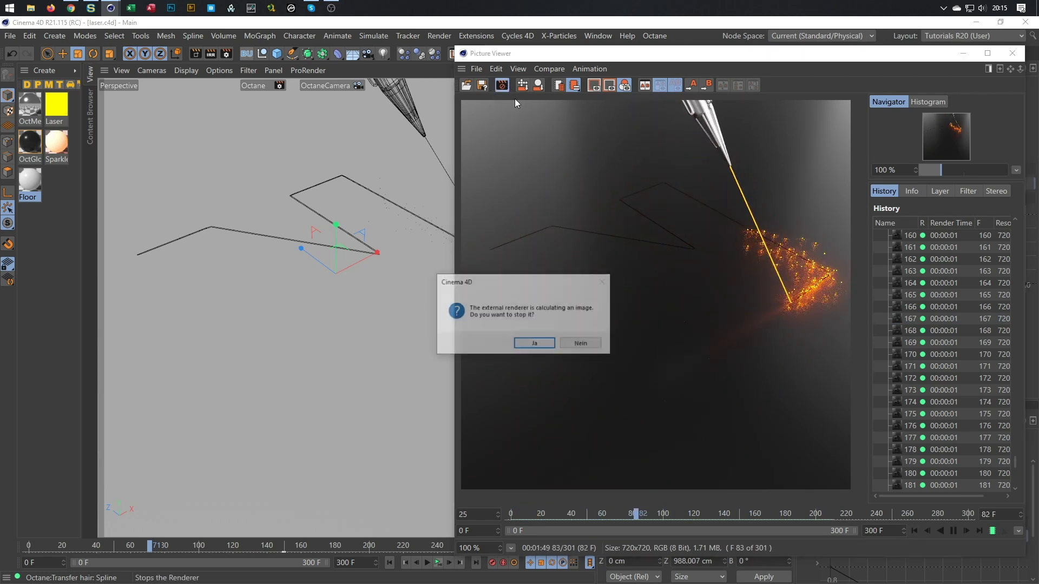
left_click(534, 344)
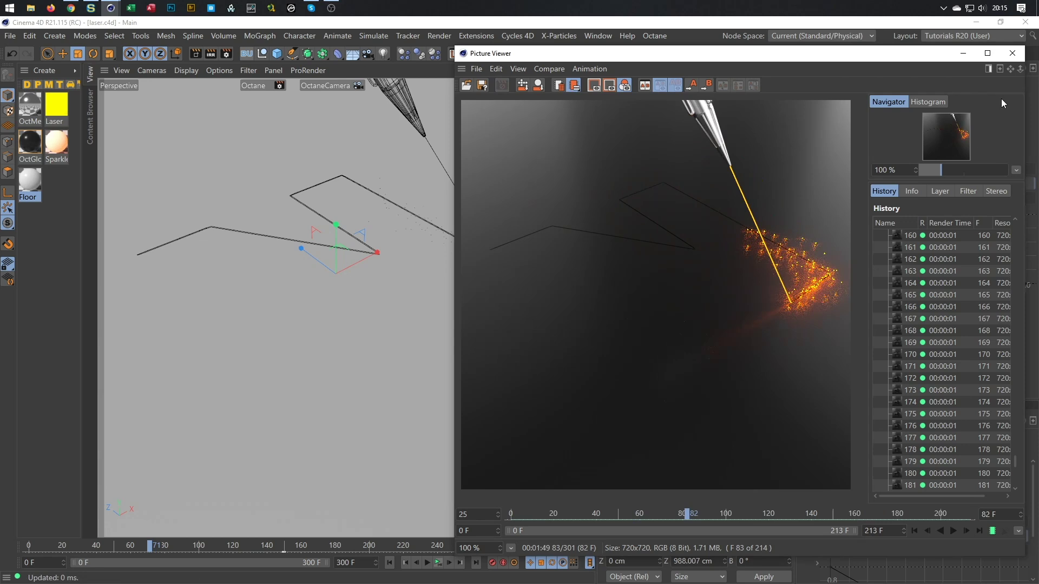
left_click(1012, 53)
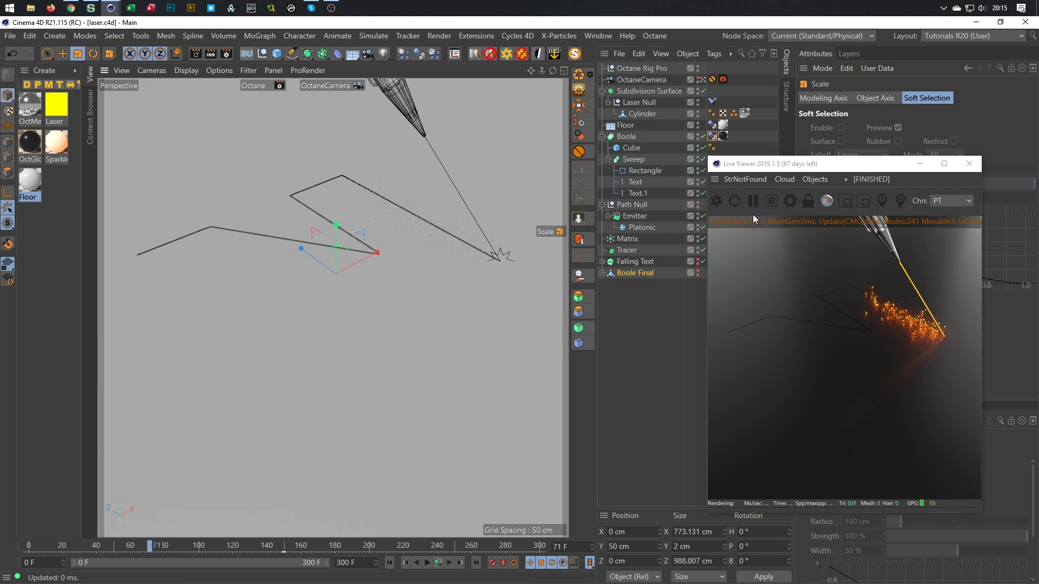
- Open the settings of the Floor's Dynamics Body tag and go to frame 149
left_click_drag(861, 164, 909, 204)
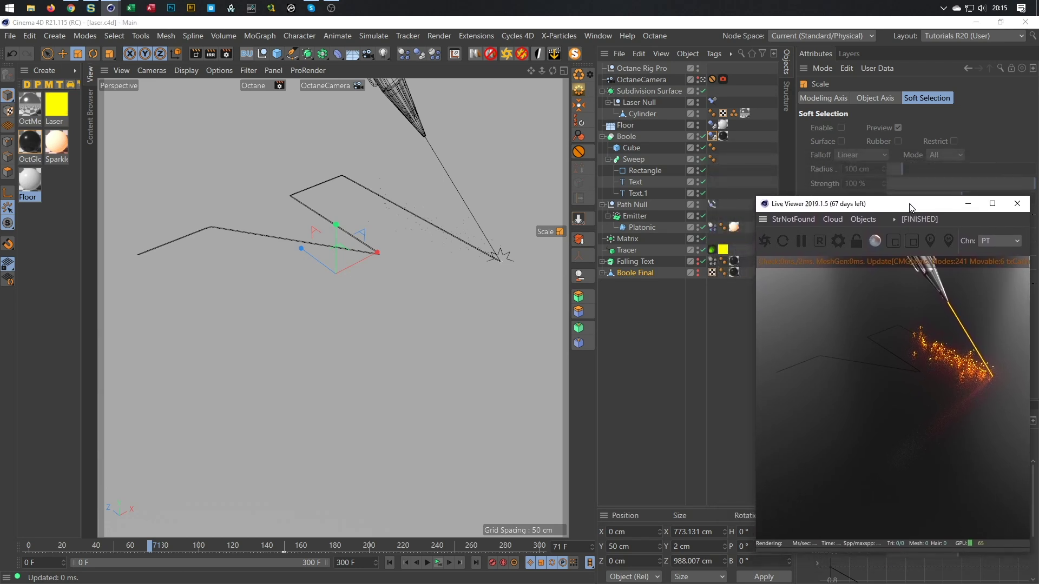
left_click(626, 133)
left_click(712, 125)
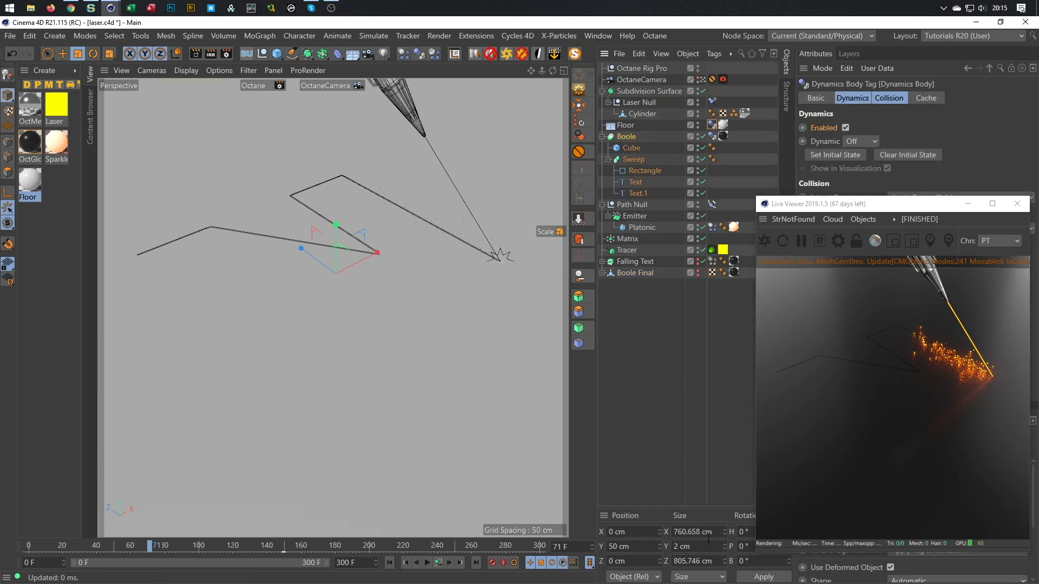
double_click(557, 550)
type("149")
key("Return")
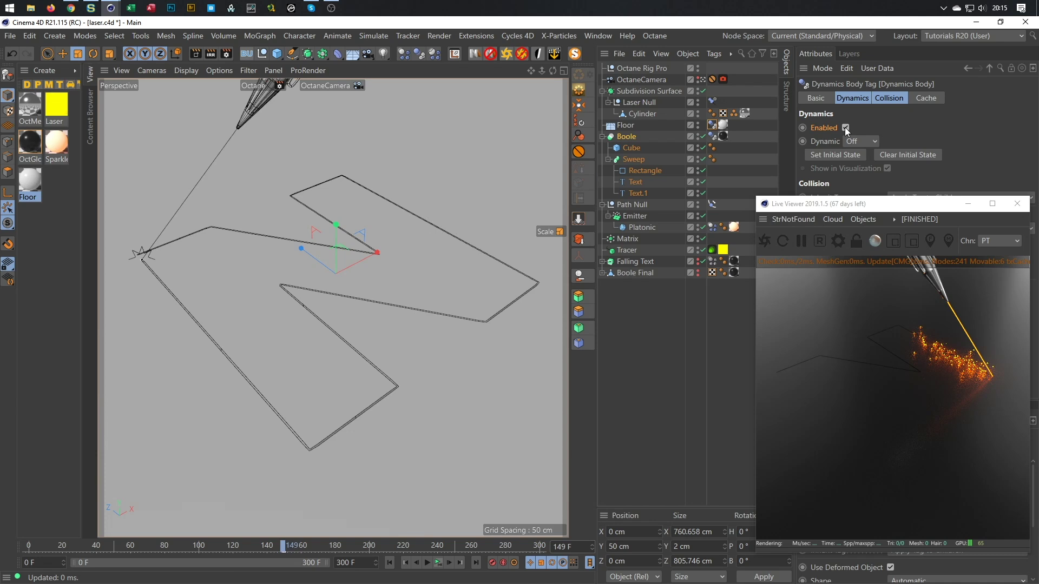
- Advance to frame 152 and keyframe Enabled as on in Boole's Dynamics Body tag
key("g")
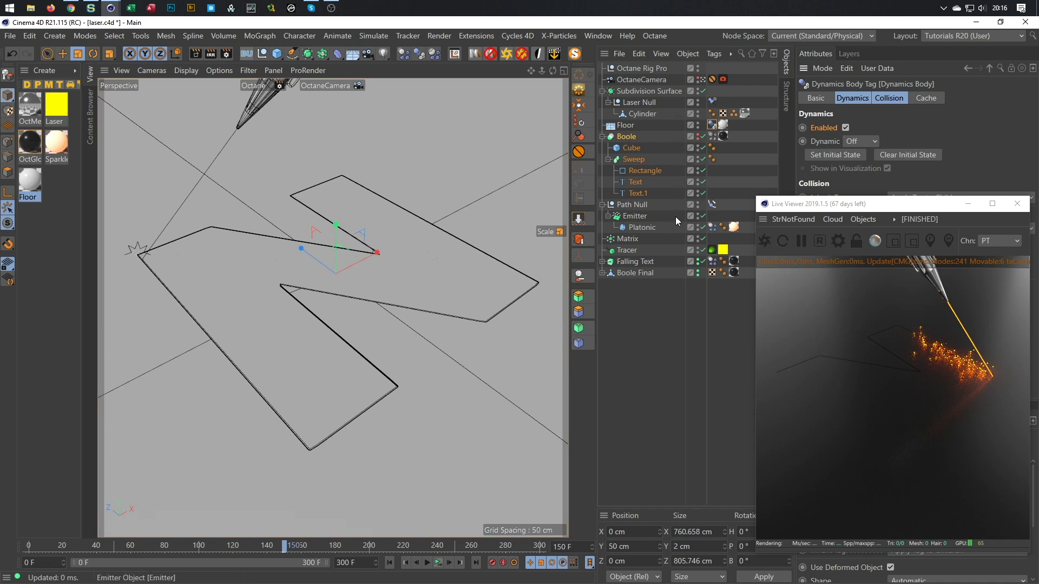
left_click(713, 136)
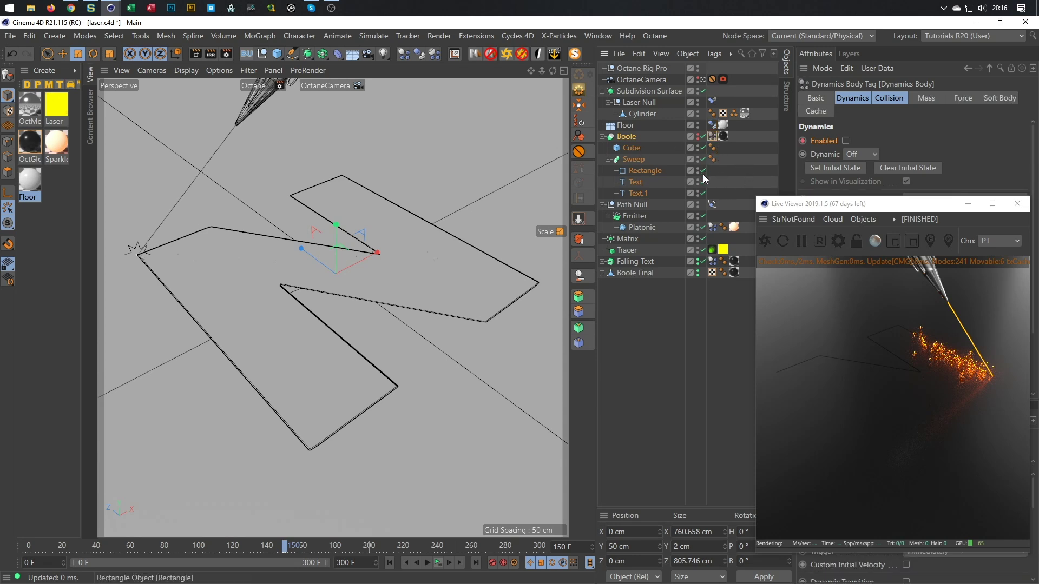
key("g")
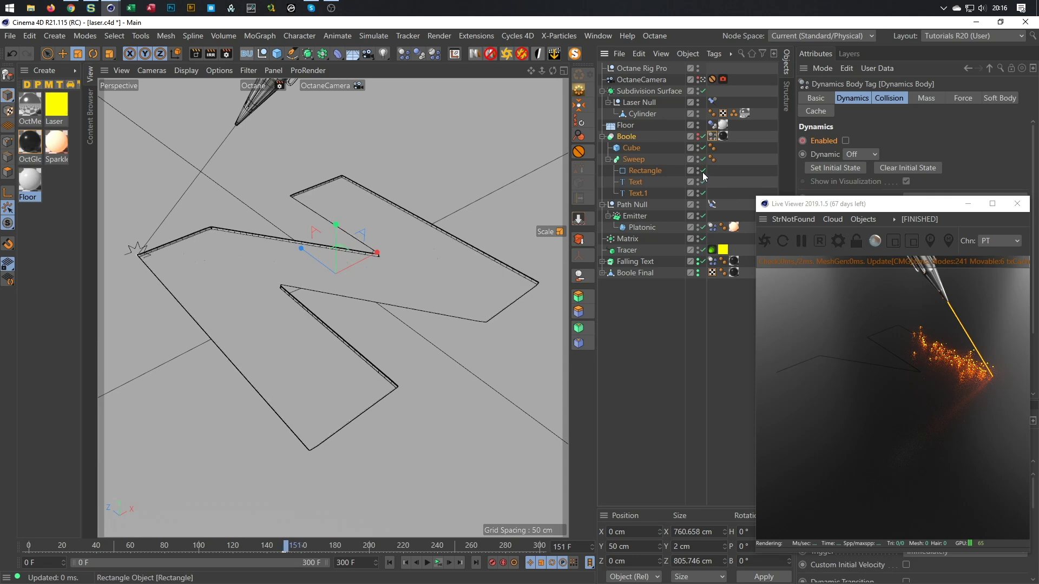
key("g")
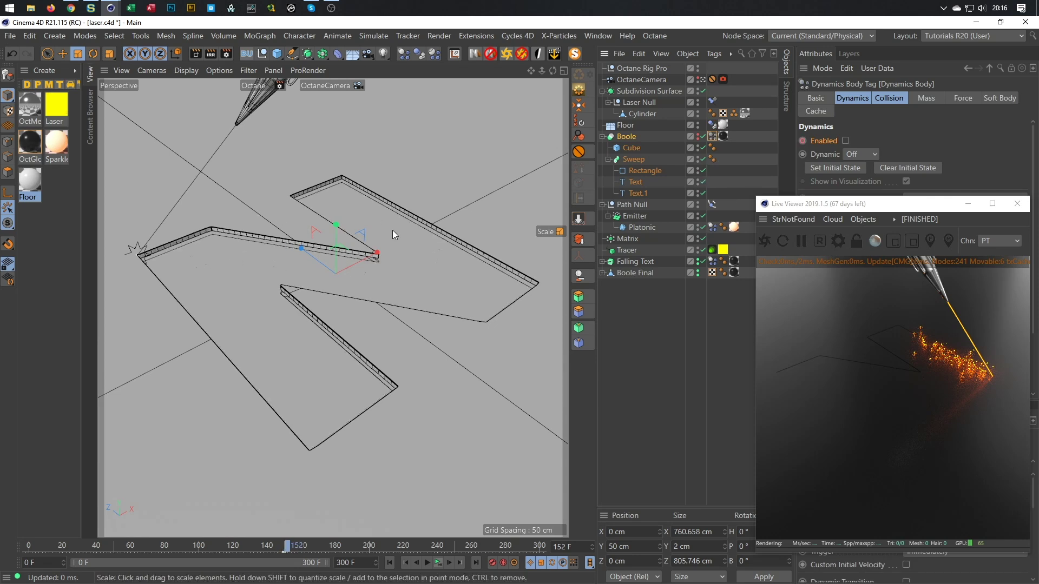
left_click(846, 141)
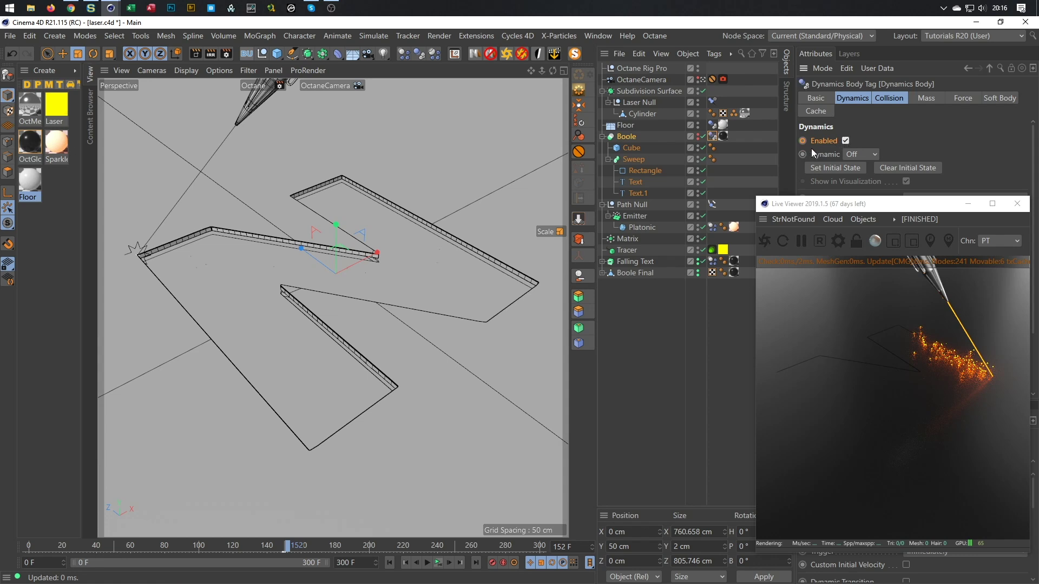
left_click(804, 142, "ctrl")
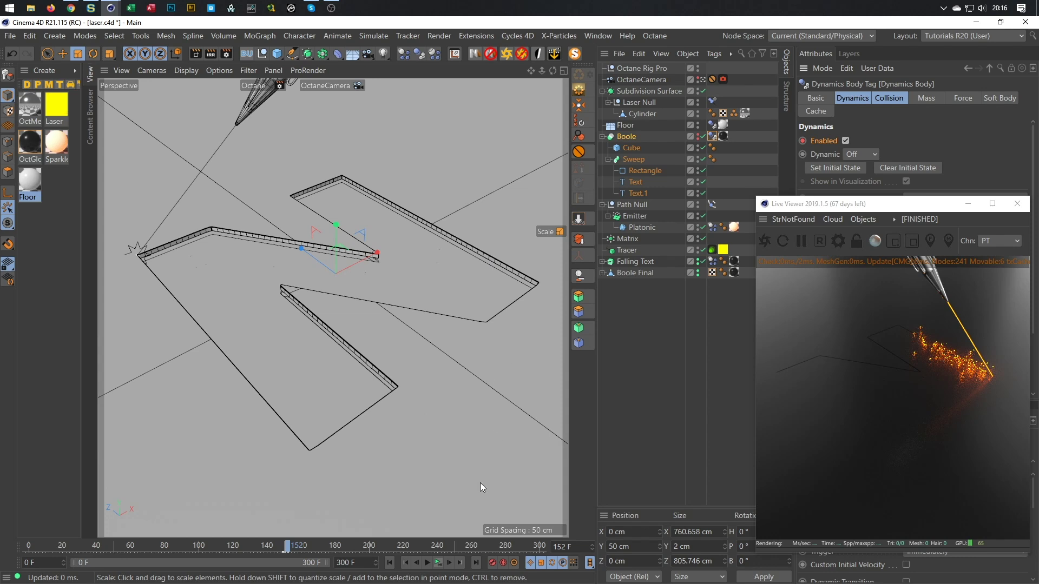
- Play the animation in the viewport to check how the cut text falls, then return to frame 0
left_click(438, 563)
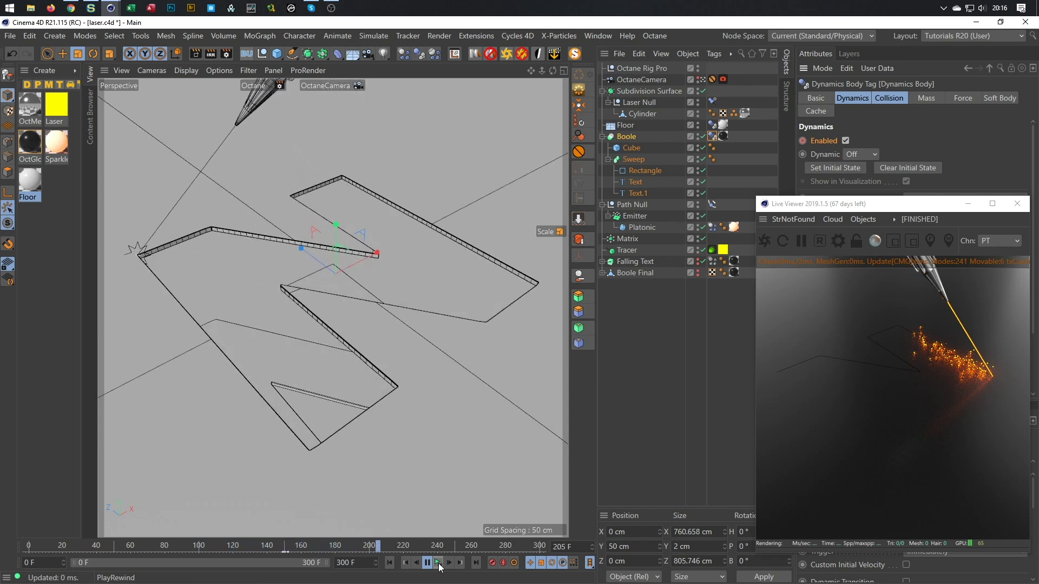
left_click(439, 565)
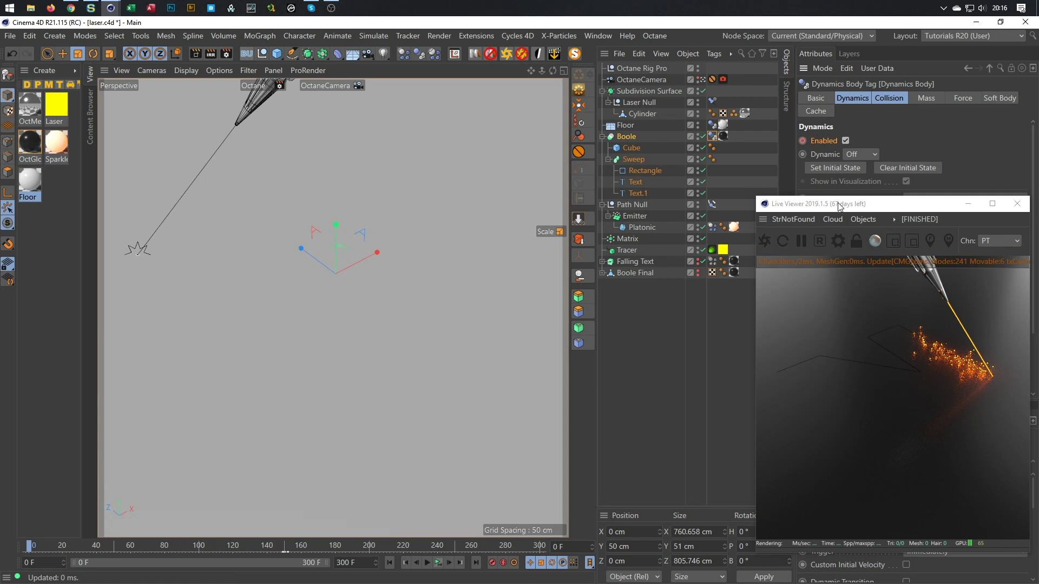
left_click_drag(841, 207, 827, 207)
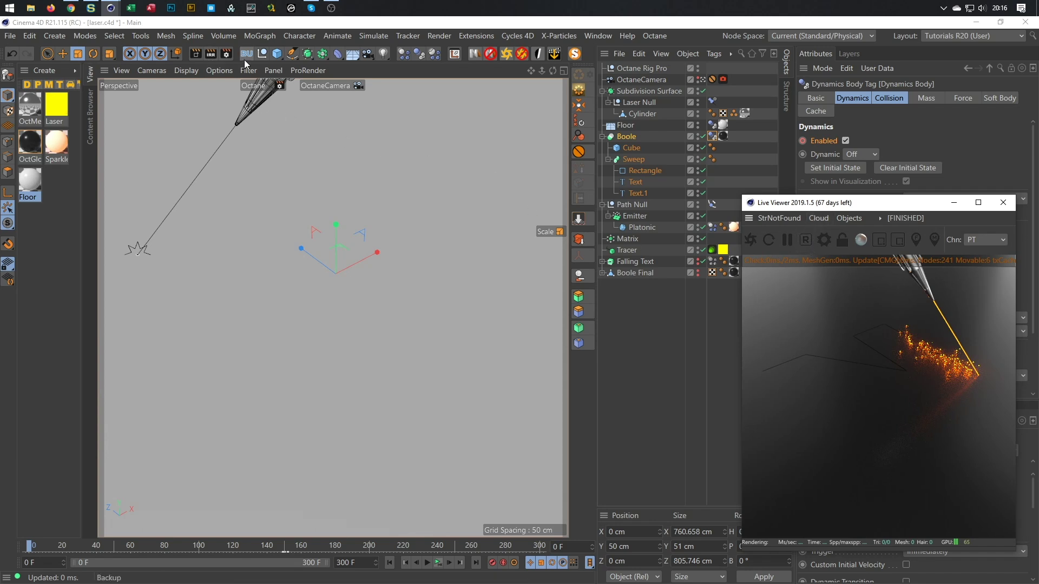
- Activate the Hardware render preset with saving turned off, keeping the frame range at All Frames and Enhanced OpenGL enabled
left_click(227, 53)
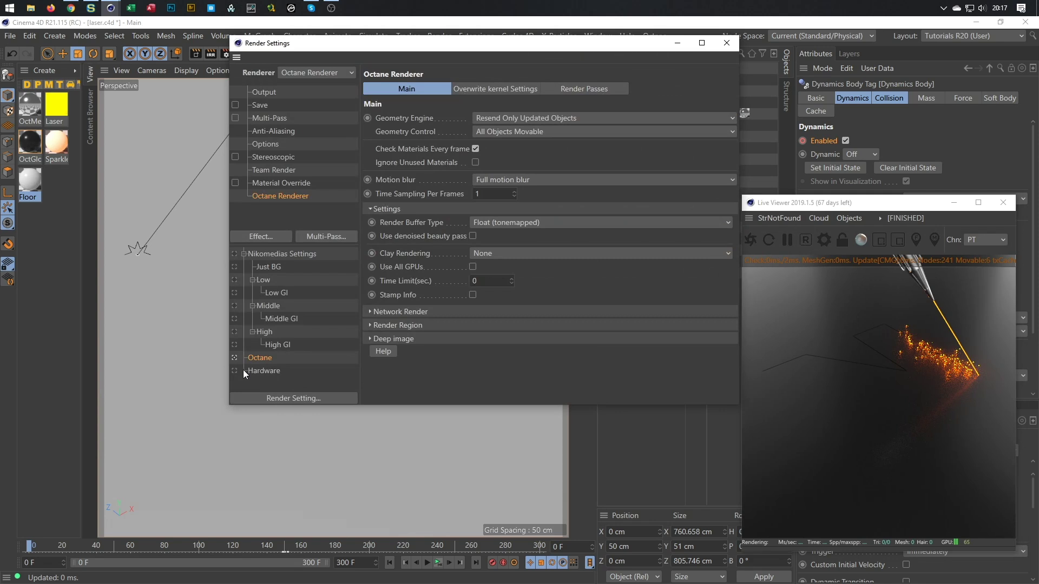
left_click(246, 370)
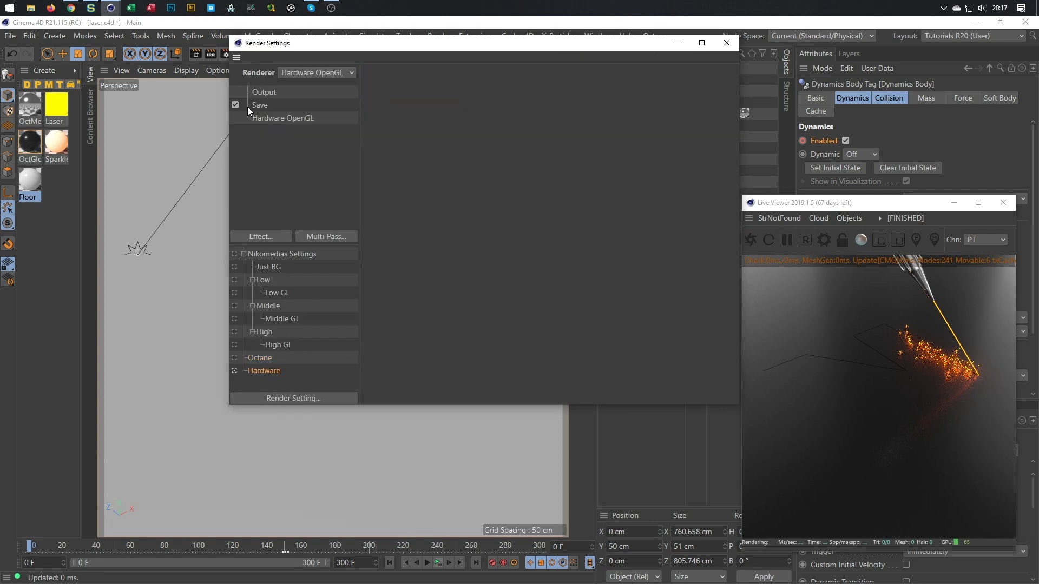
left_click(486, 251)
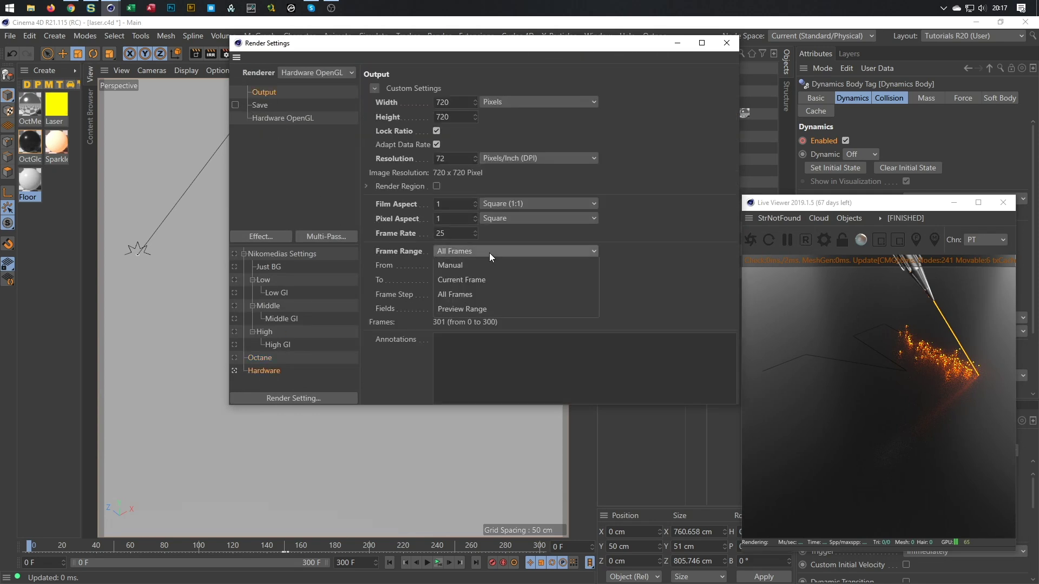
left_click(568, 131)
left_click(306, 124)
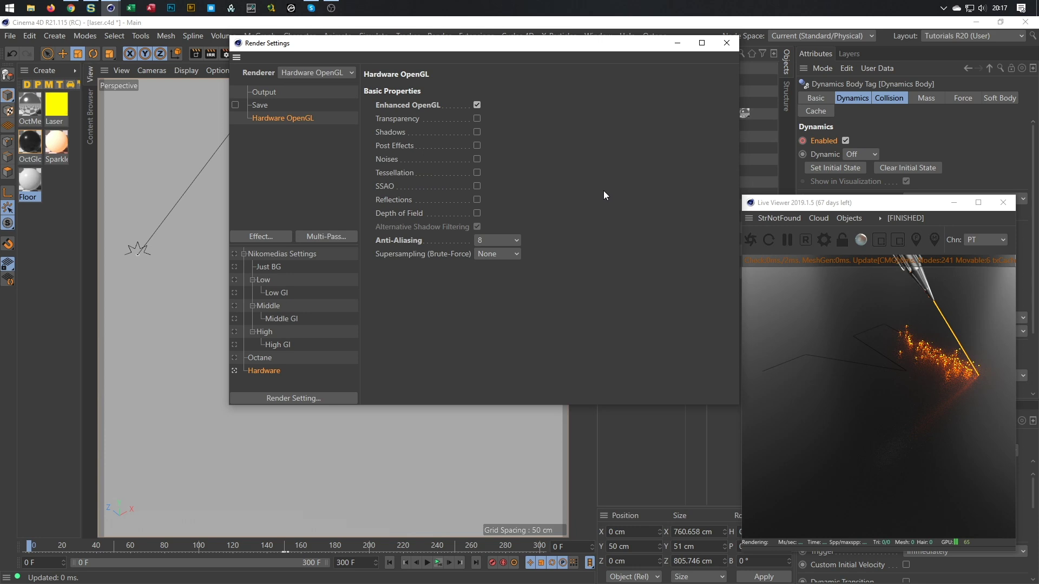
- Render a Hardware OpenGL preview of all frames without saving, play it back, and close the viewer and render settings
key("shift+r")
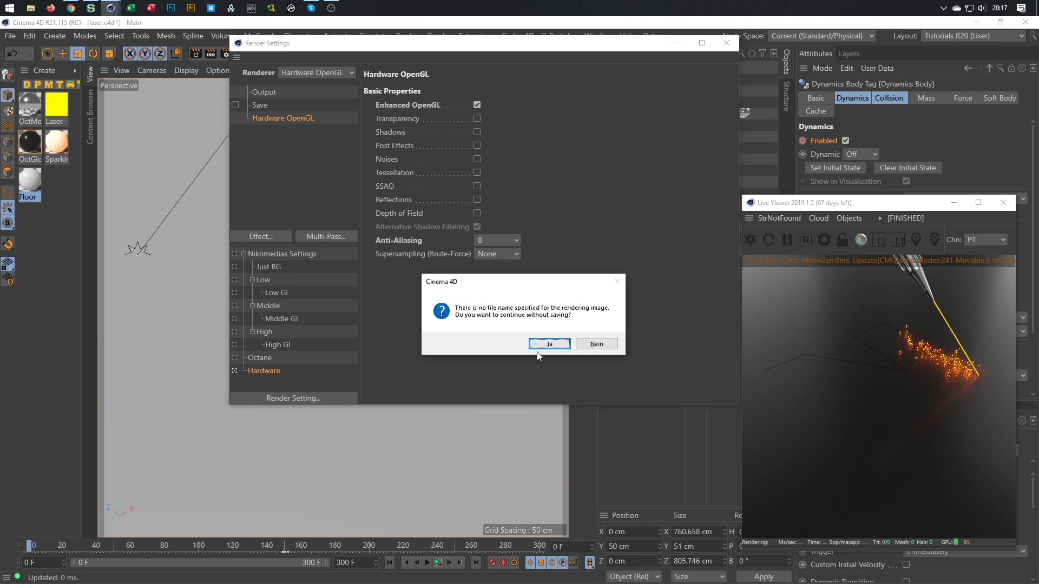
left_click(545, 346)
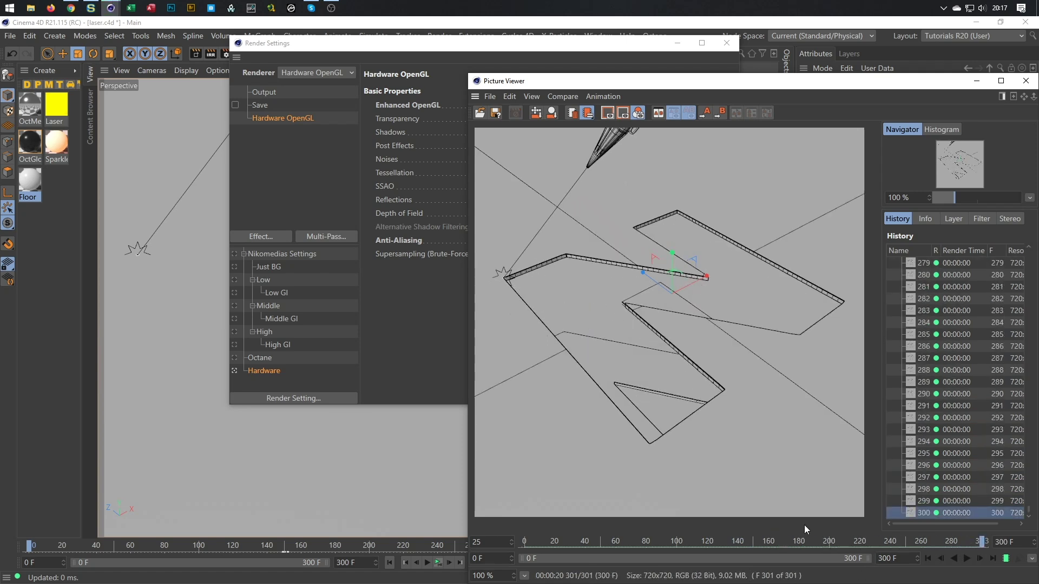
left_click(967, 560)
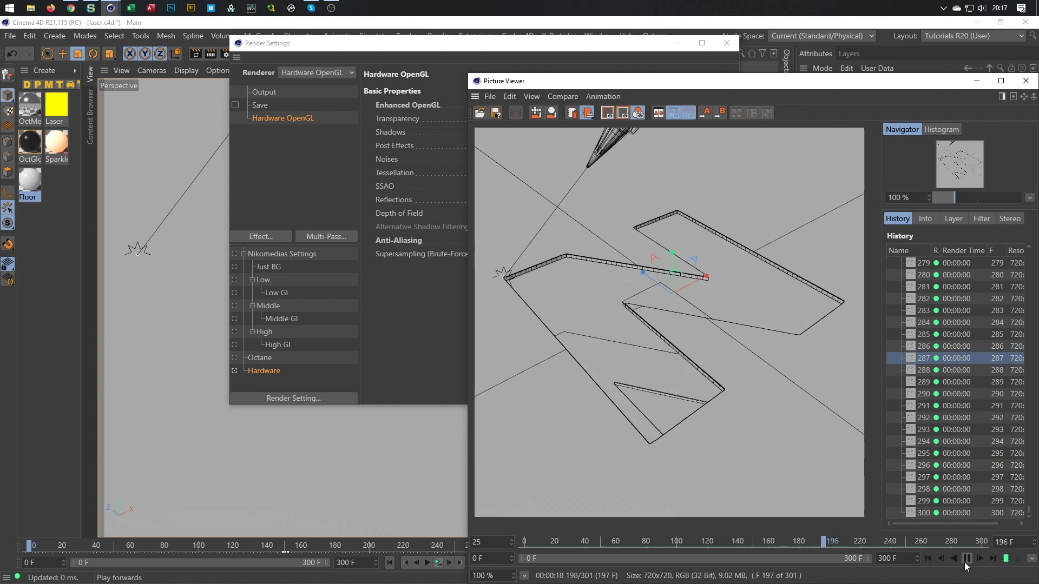
left_click(966, 563)
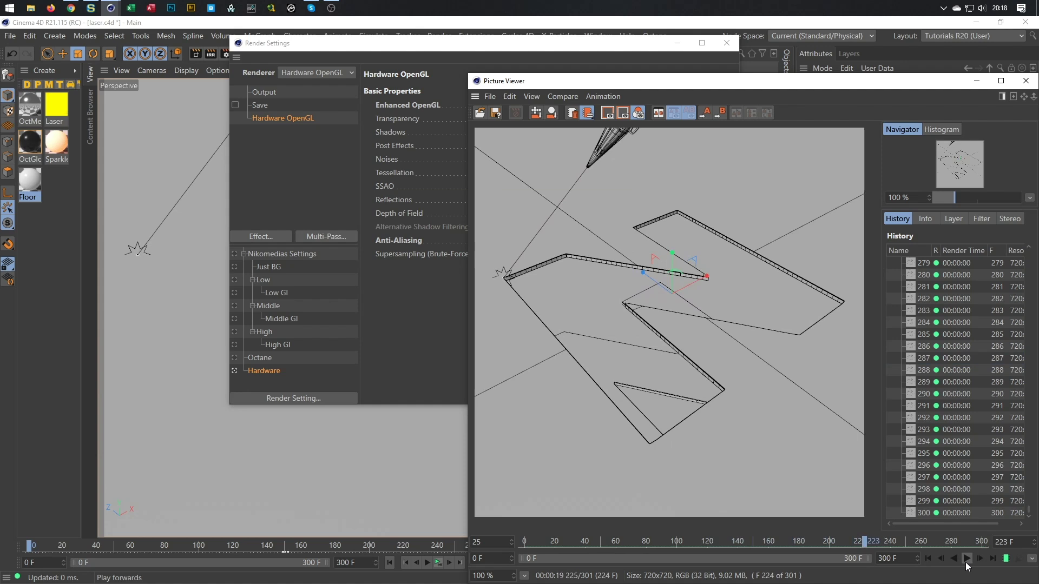
left_click(1026, 81)
left_click(726, 43)
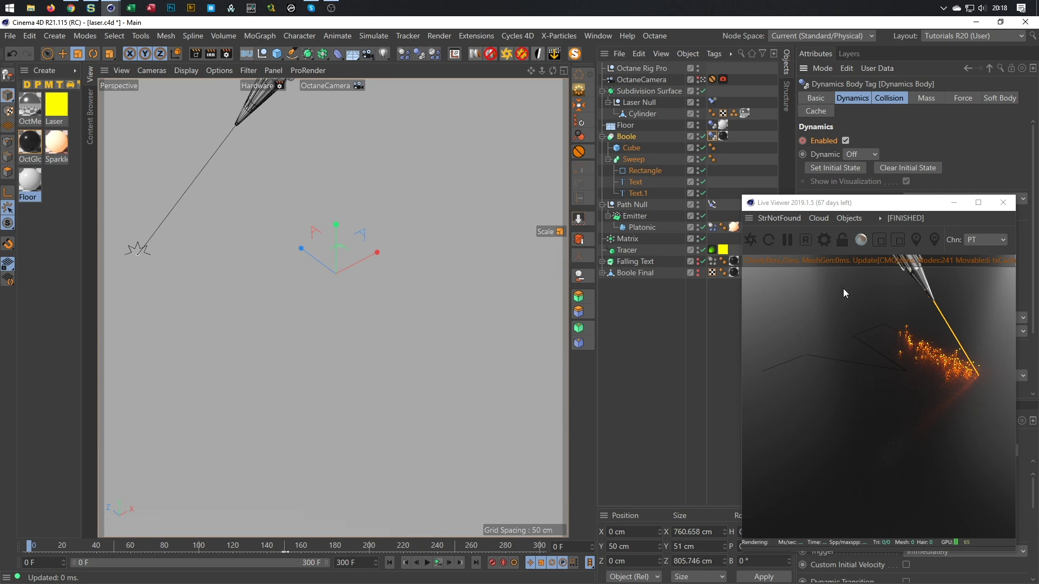
- Play the animation to frame 67, stop it there, and refresh the Live Viewer render for that frame
left_click(439, 562)
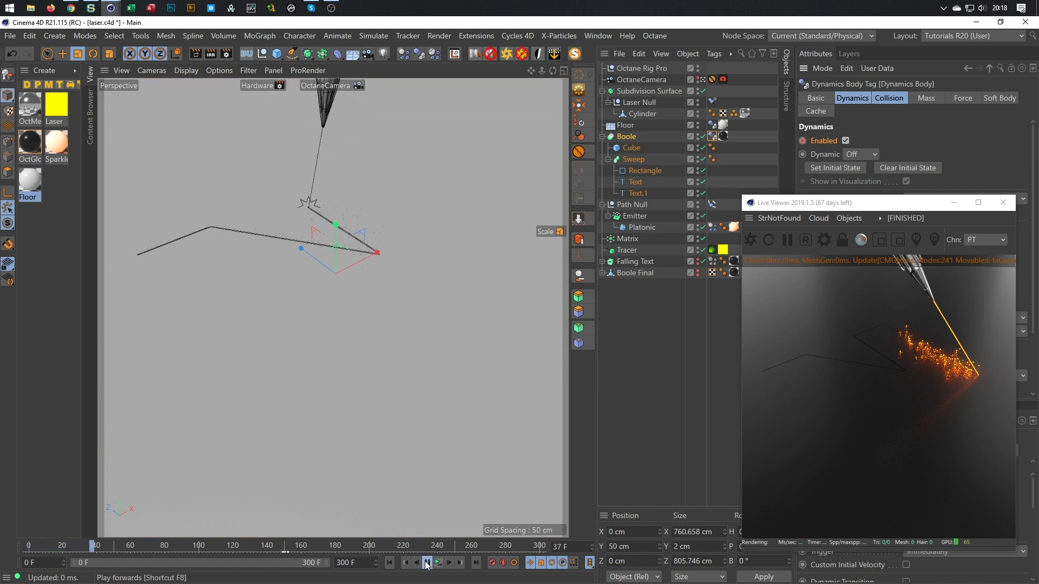
left_click(427, 562)
left_click(750, 244)
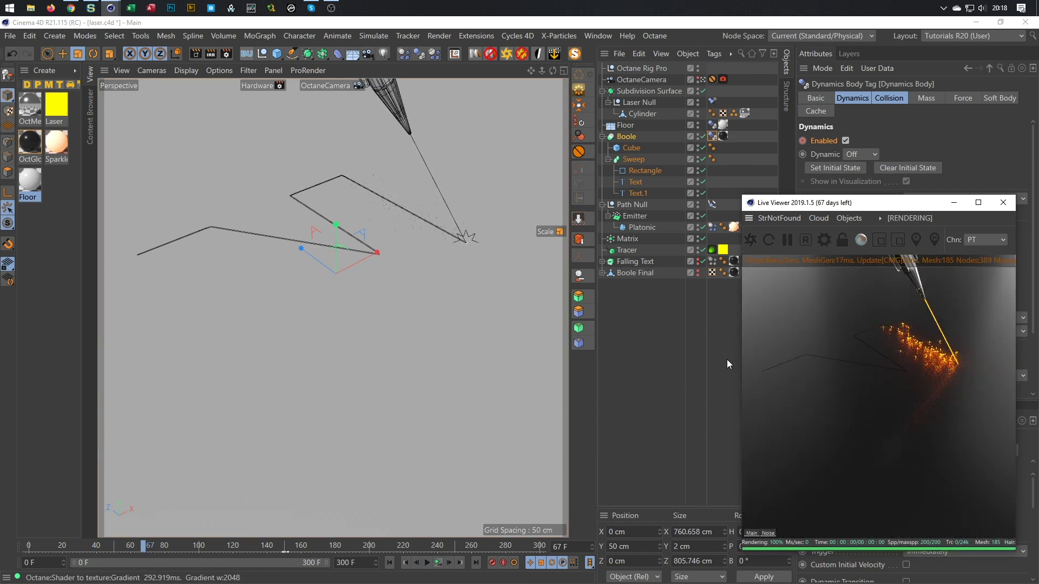
- Open the Laser material in the Octane Node Editor and show the settings of its Blackbody Emission node
left_click(57, 106)
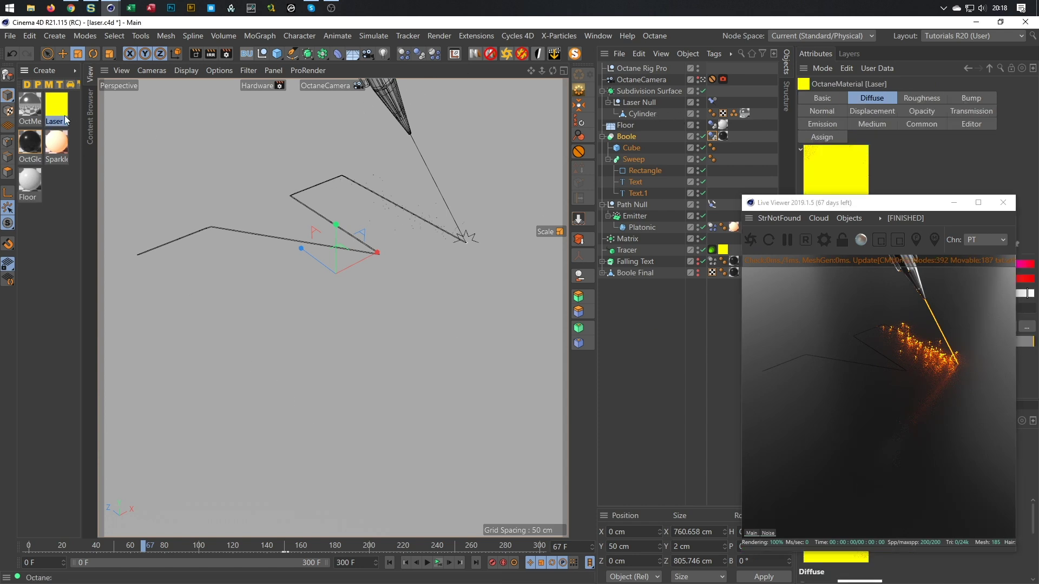
double_click(53, 105)
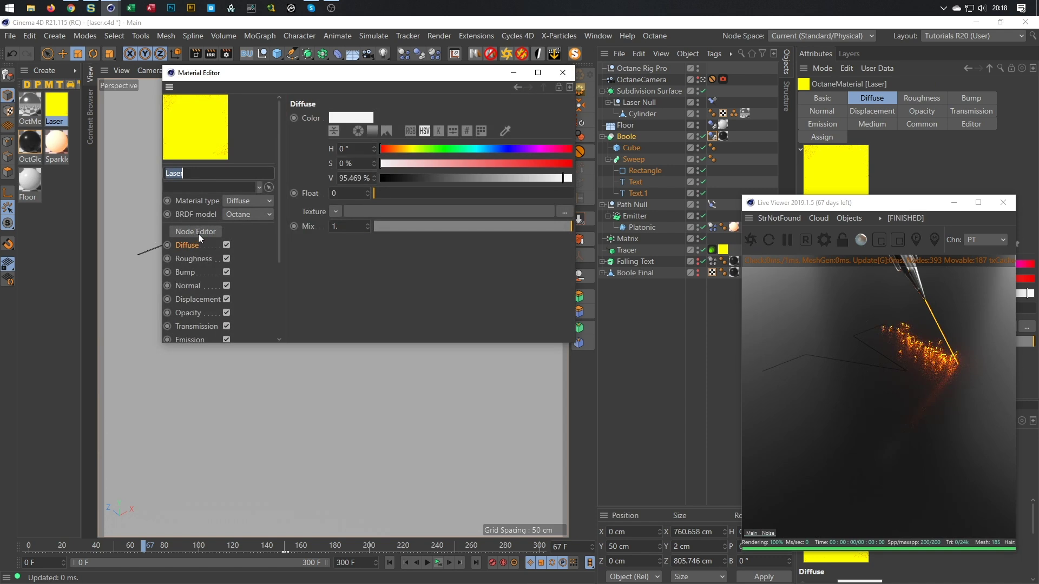
left_click(198, 233)
left_click(563, 72)
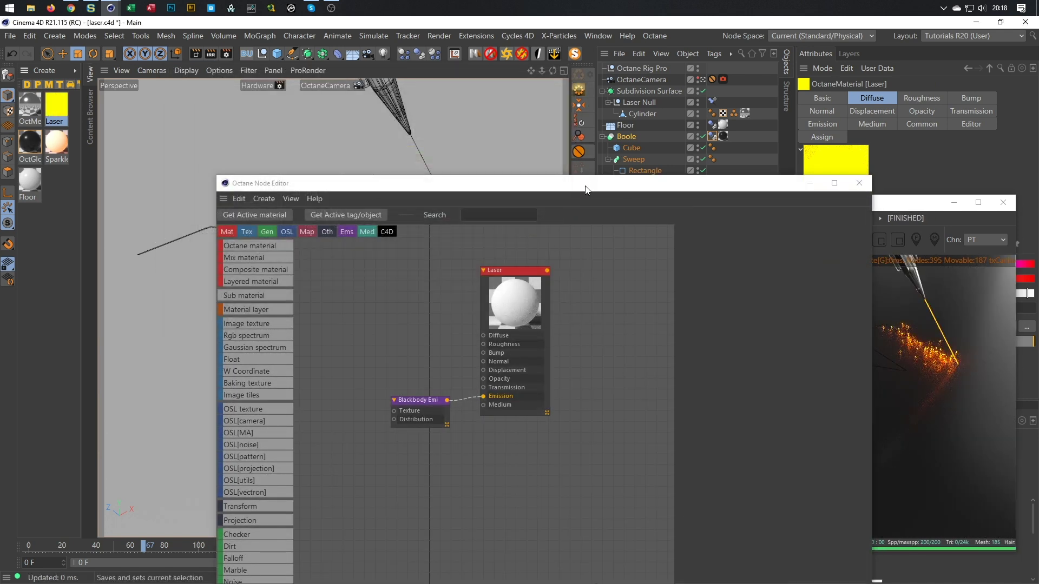
left_click_drag(563, 183, 408, 101)
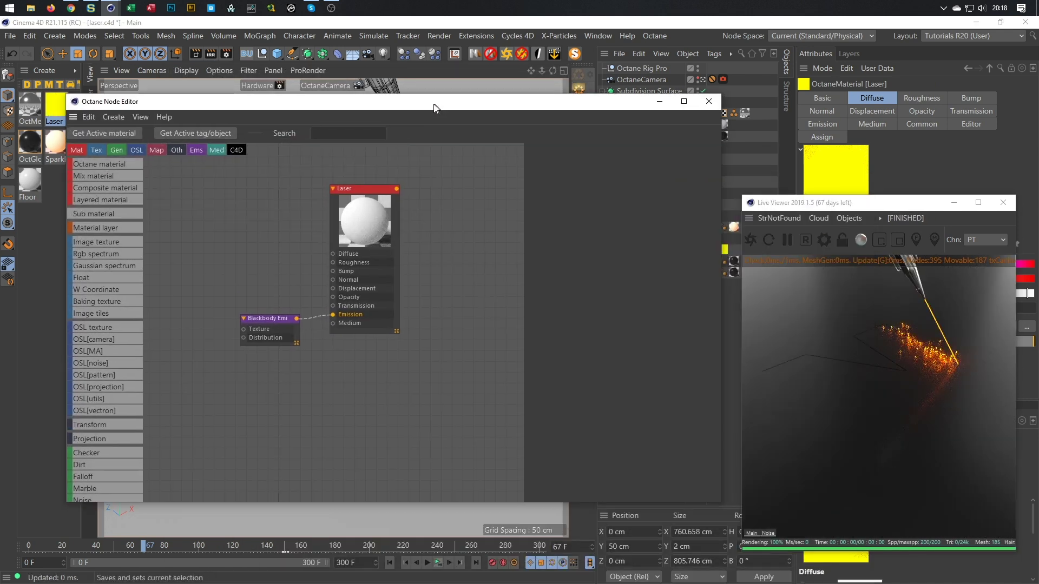
left_click(273, 329)
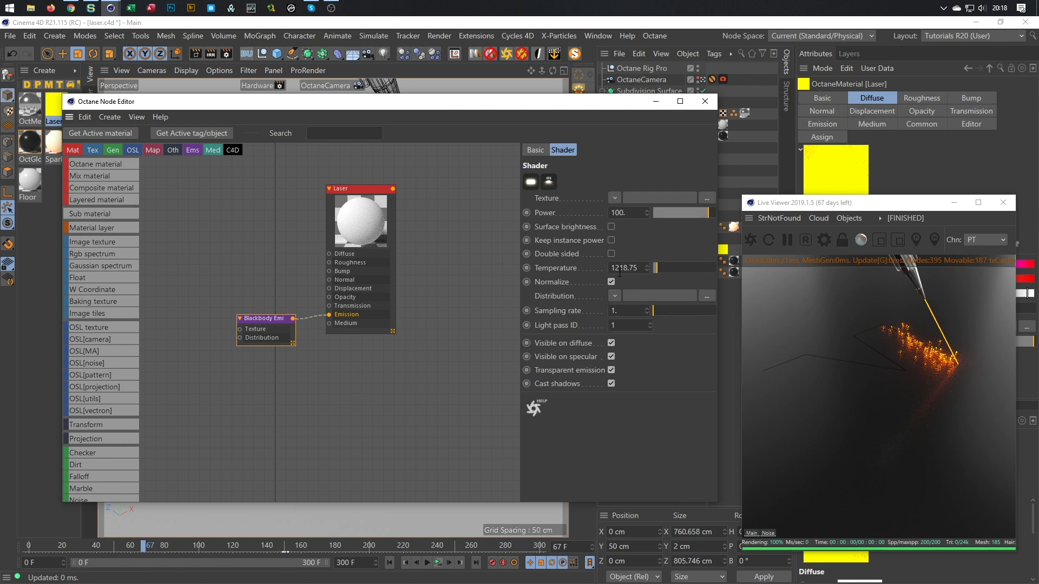
- Set the Laser material's Blackbody Emission temperature to 1000 and its power to 200
left_click(640, 269)
type("1000")
key("Return")
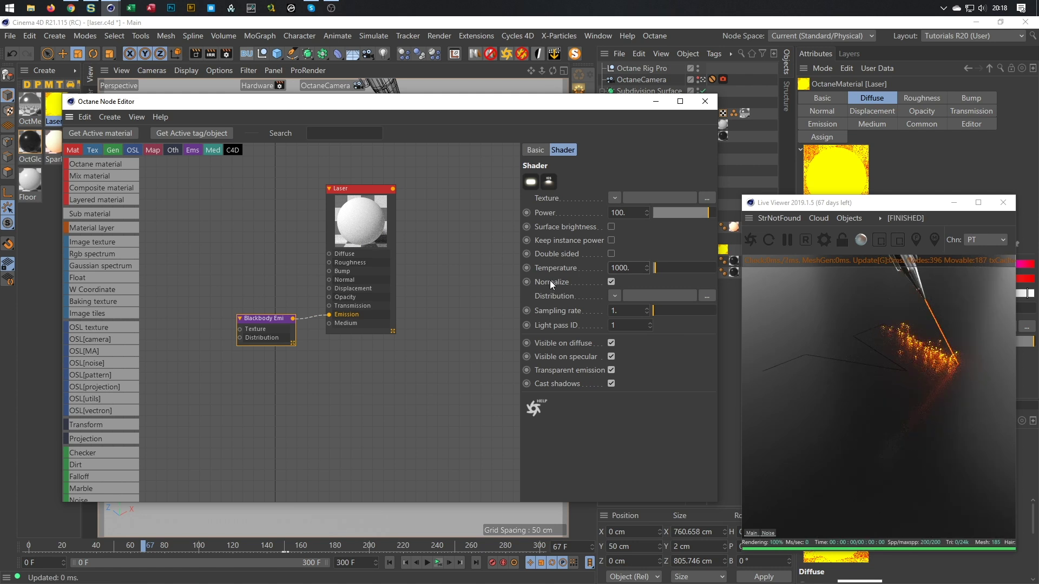
left_click(634, 215)
type("200")
key("Return")
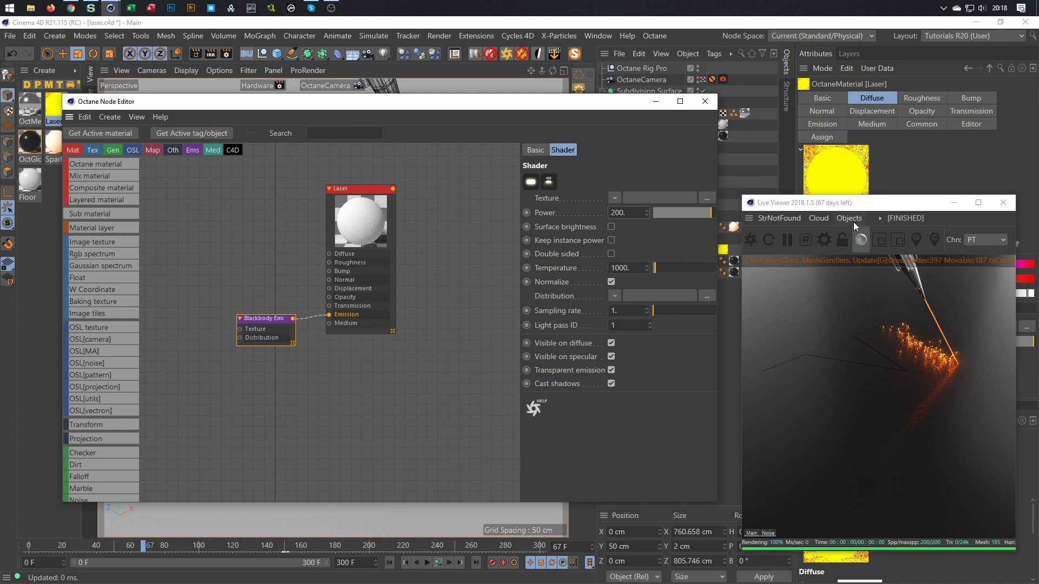
- Enable post processing in OctaneCamera's Octane Camera tag and raise the bloom power to about 3.52
left_click_drag(840, 202, 430, 191)
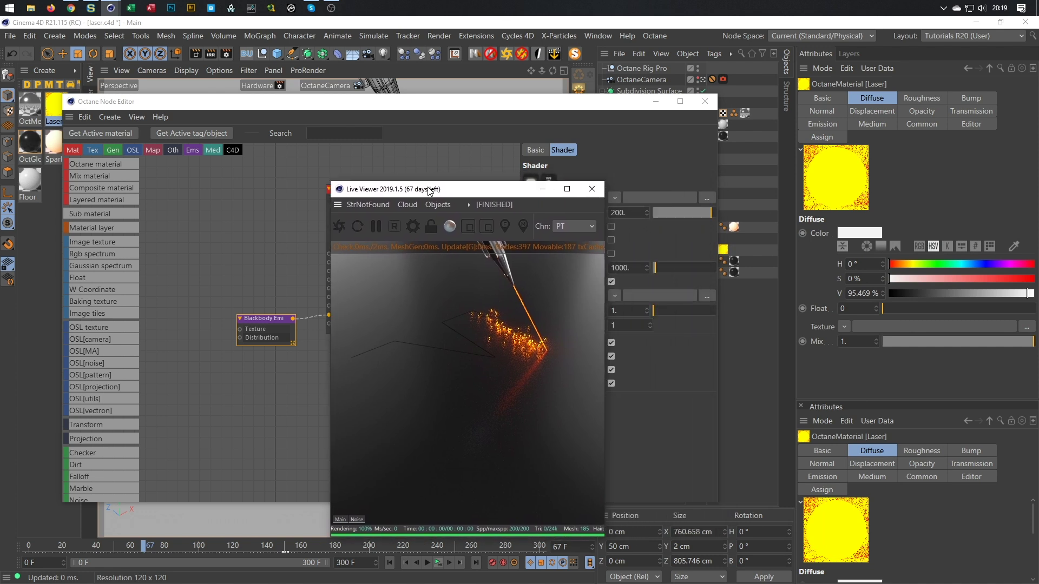
left_click(723, 79)
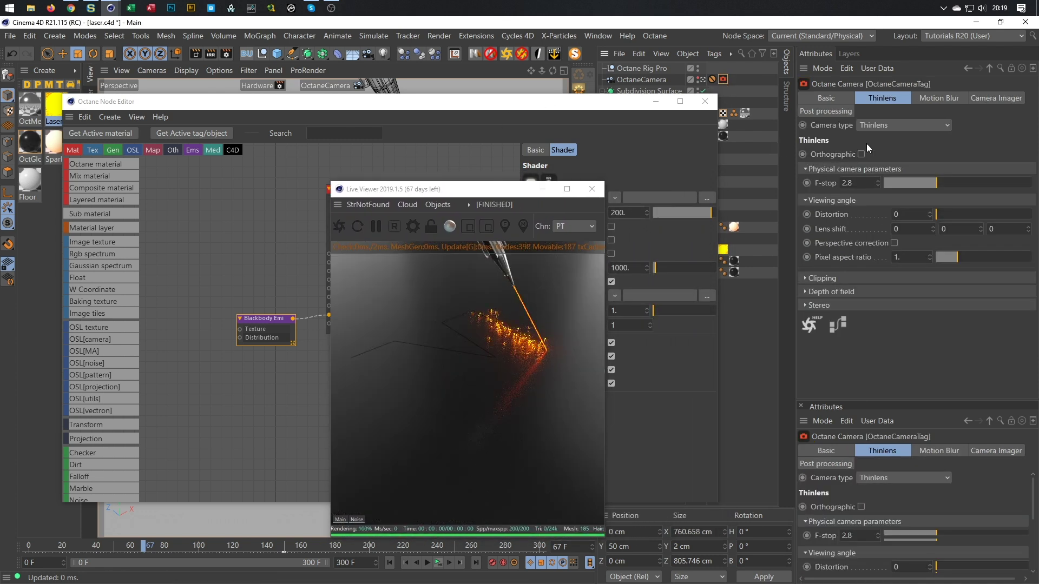
left_click(838, 111)
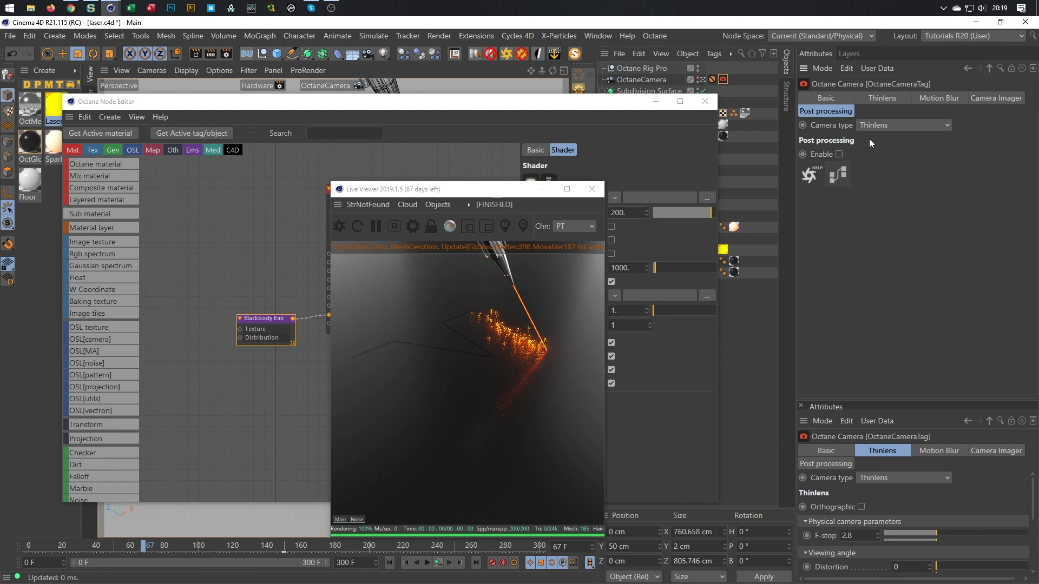
left_click(885, 125)
left_click(894, 118)
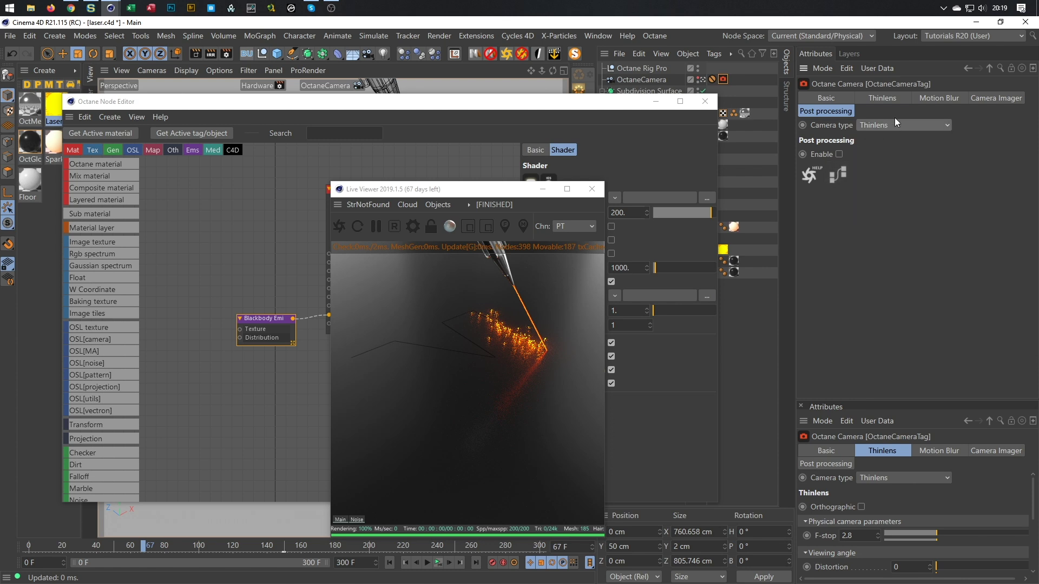
left_click(839, 154)
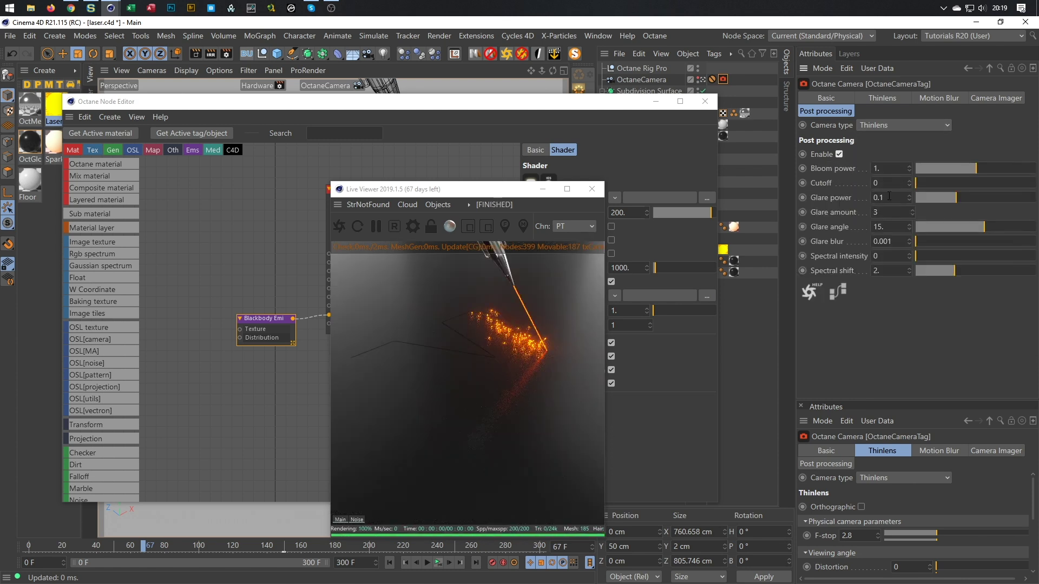
left_click_drag(980, 168, 988, 168)
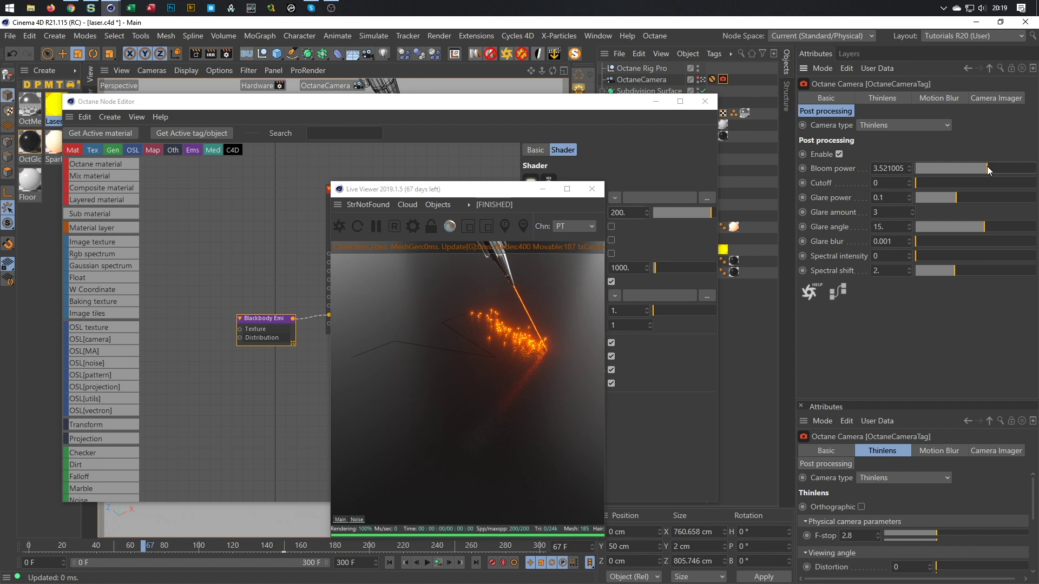
- Save the scene and close the Octane Node Editor, keeping the Live Viewer clear of the object list and camera settings
key("ctrl+s")
left_click_drag(508, 194, 868, 186)
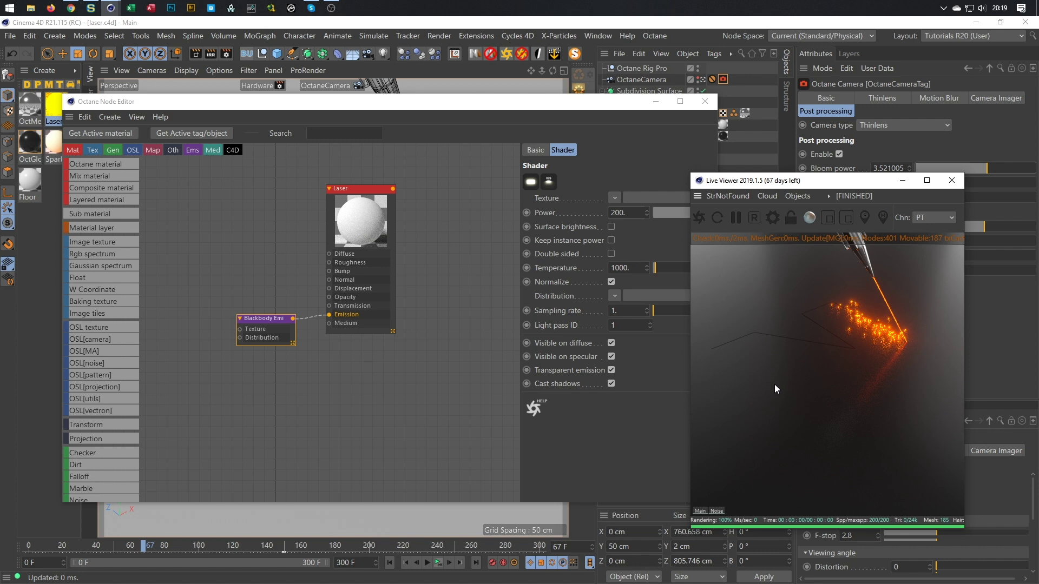
left_click(705, 102)
left_click(705, 103)
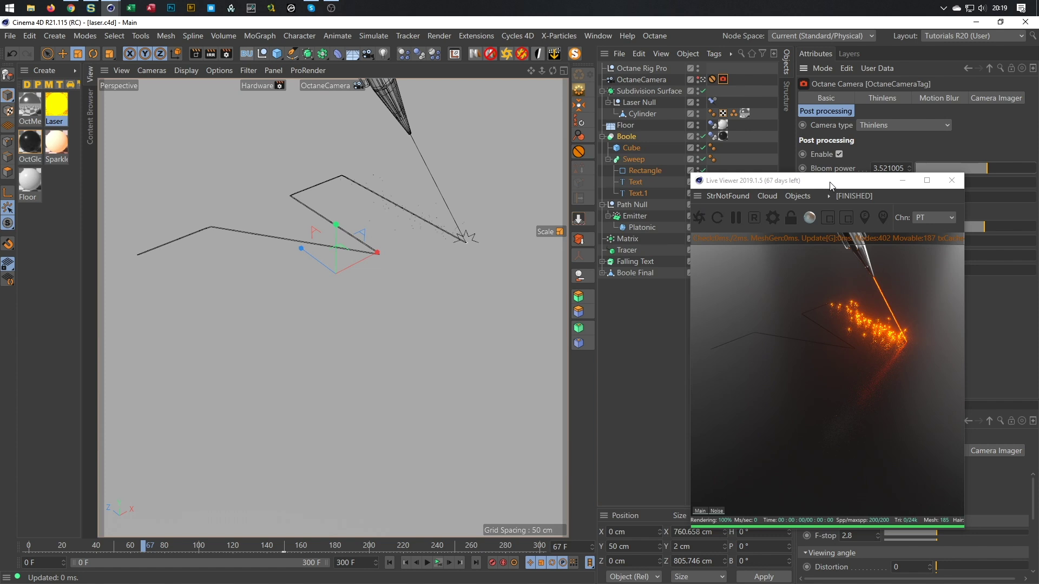
left_click_drag(832, 186, 654, 220)
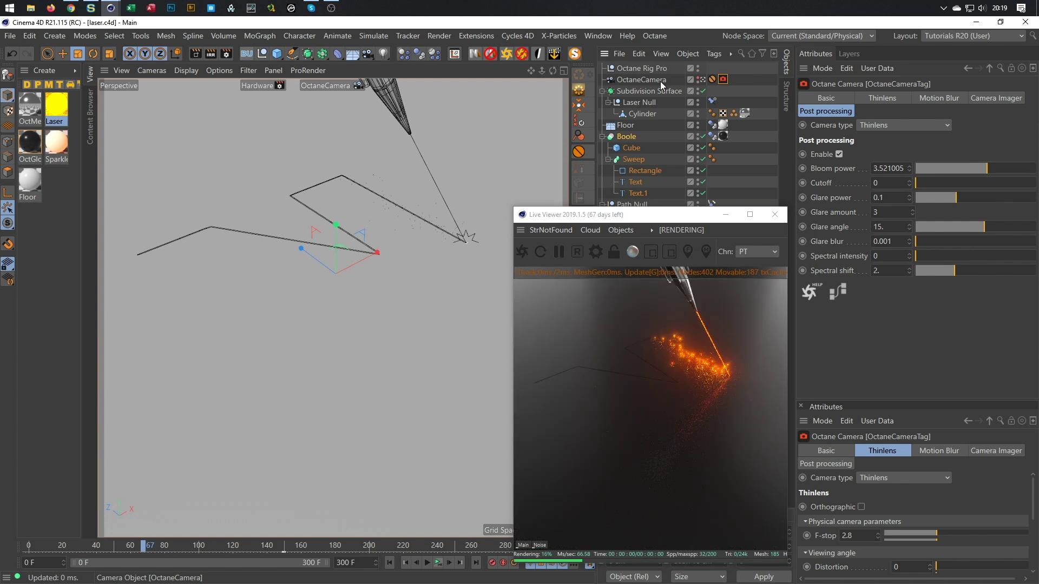
- Show Octane Rig Pro's HDRI settings beside the Content Browser and open the Outdoor folder of the HDRI library
left_click(654, 67)
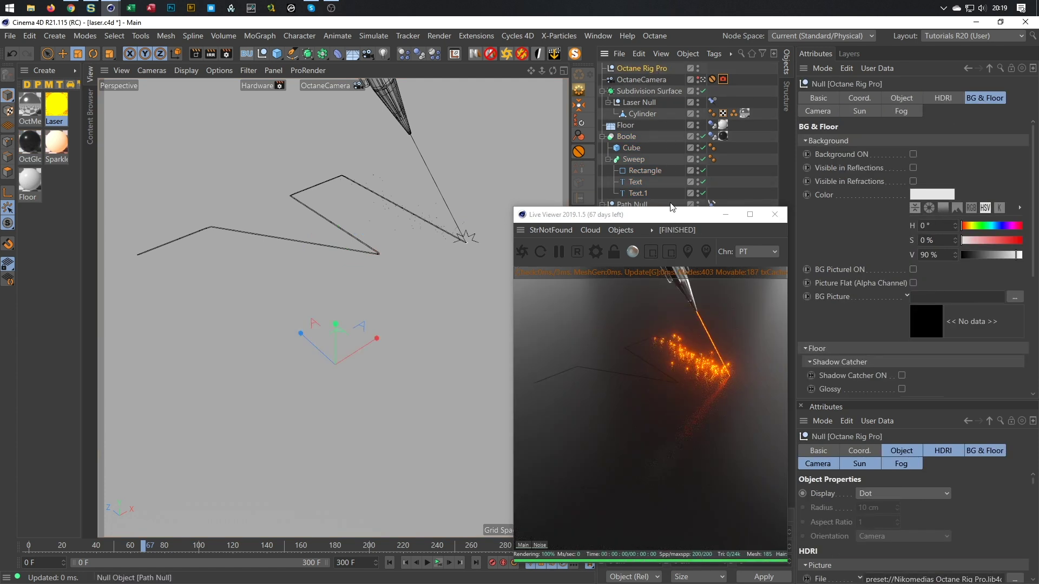
key("shift+F8")
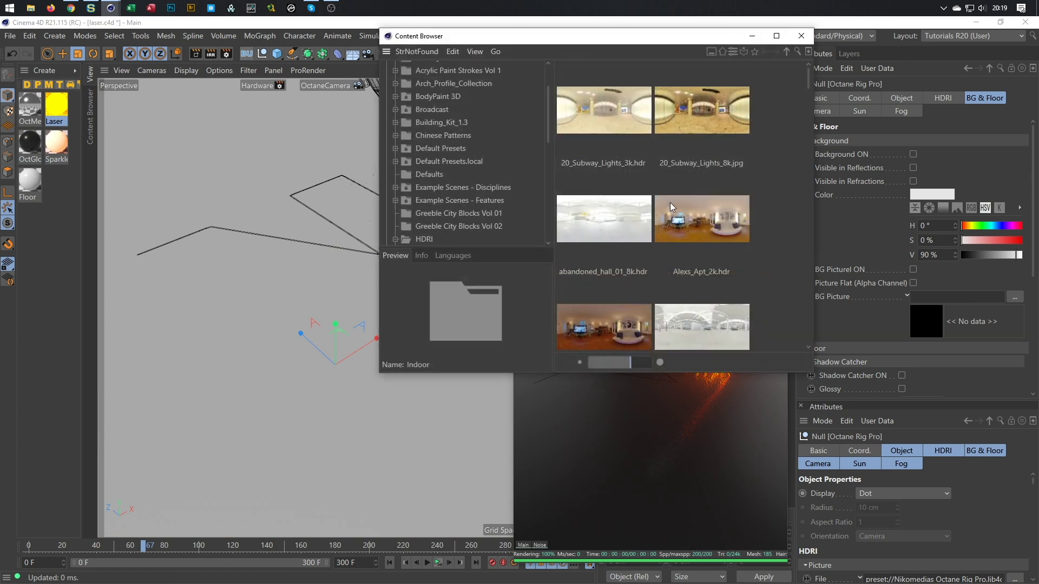
left_click_drag(642, 43, 402, 58)
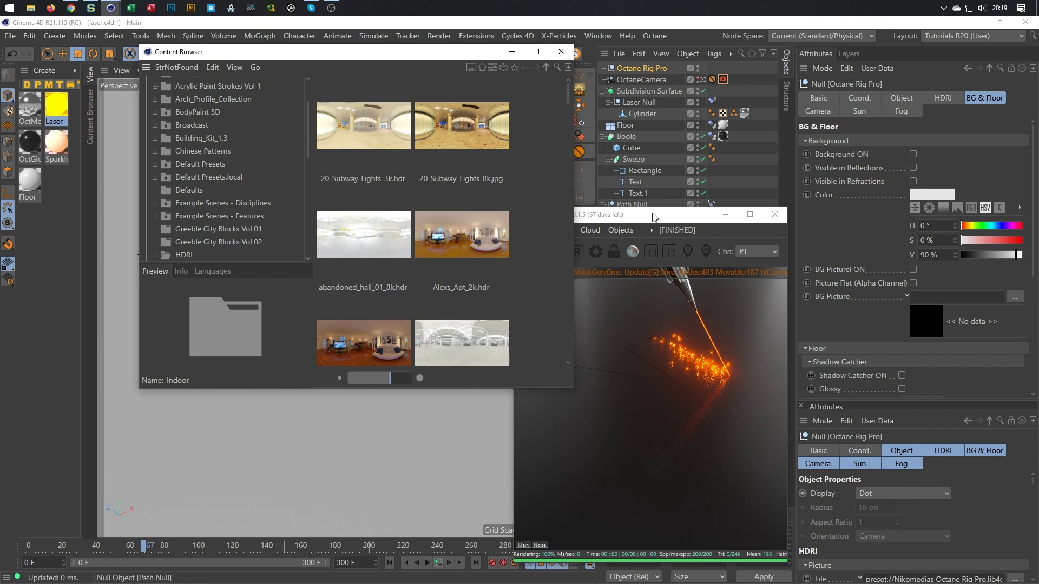
left_click_drag(660, 217, 785, 223)
left_click(942, 98)
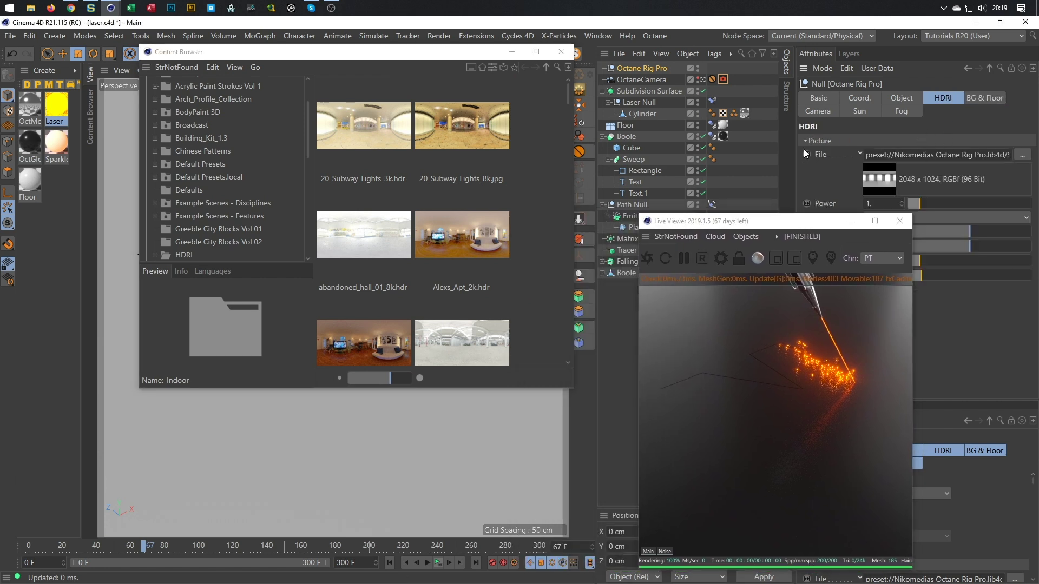
left_click_drag(310, 123, 284, 164)
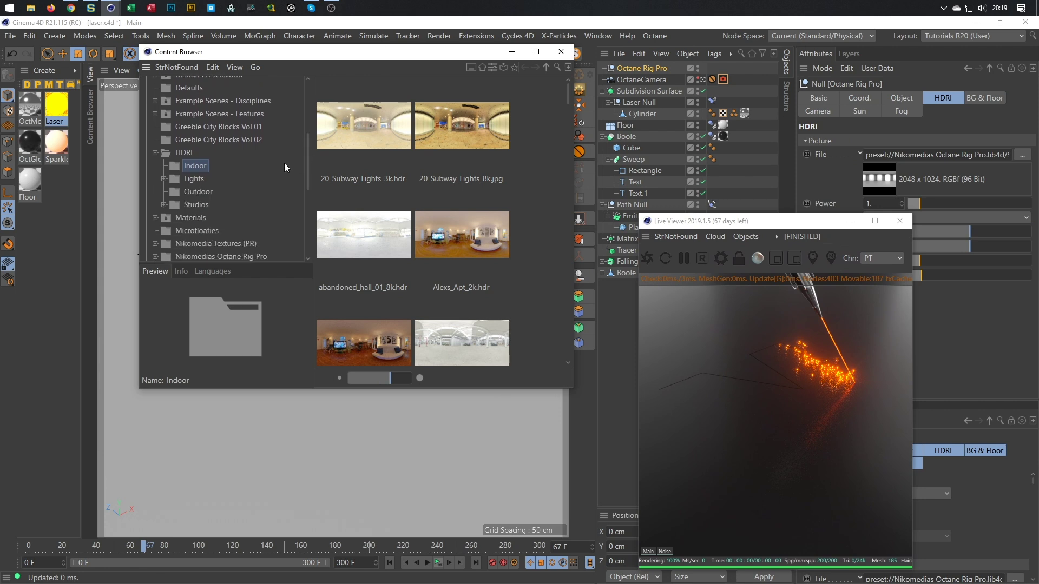
left_click(193, 192)
- Try 10-Shiodome_Stairs_3k.hdr as the HDRI picture file of Octane Rig Pro
left_click(386, 142)
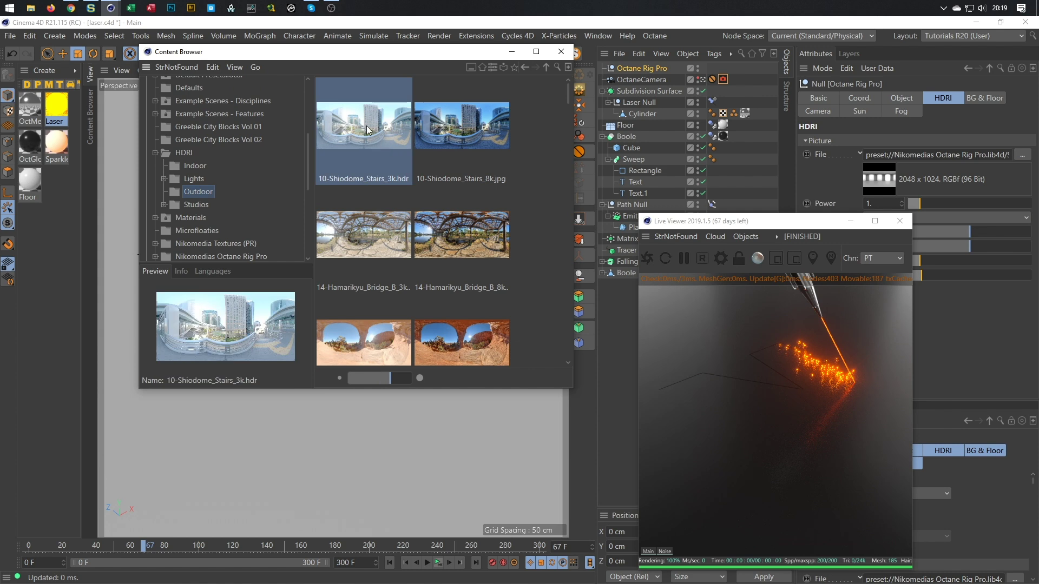
left_click(815, 111)
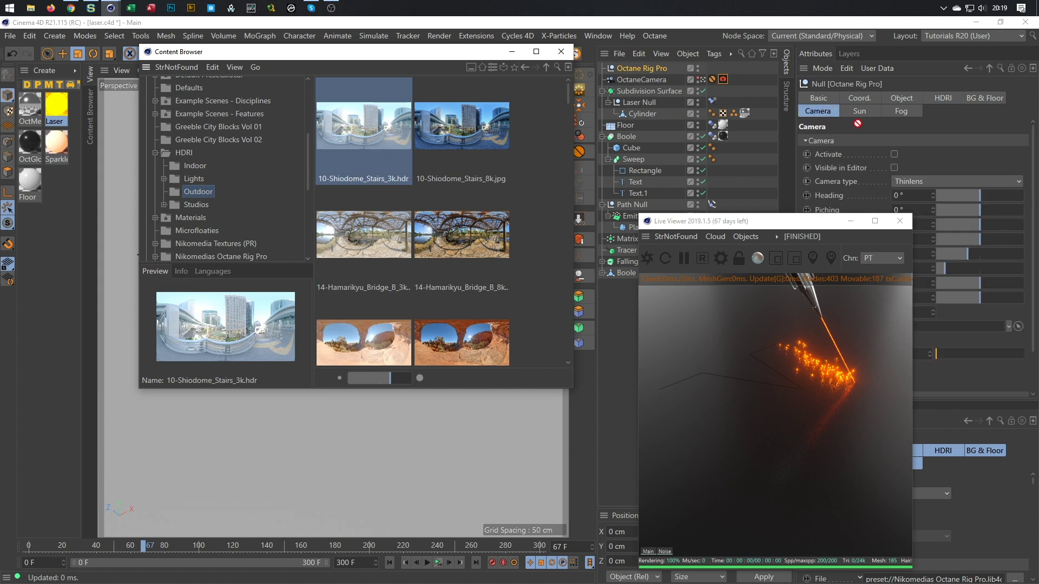
left_click_drag(909, 91, 958, 156)
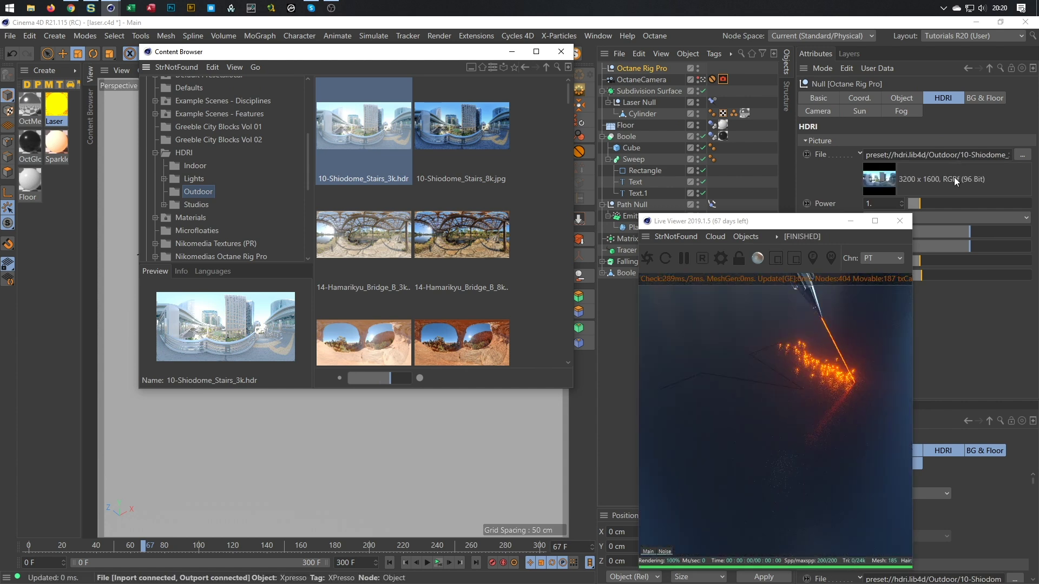
- Change Octane Rig Pro's HDRI picture type to Float
left_click_drag(790, 227, 689, 219)
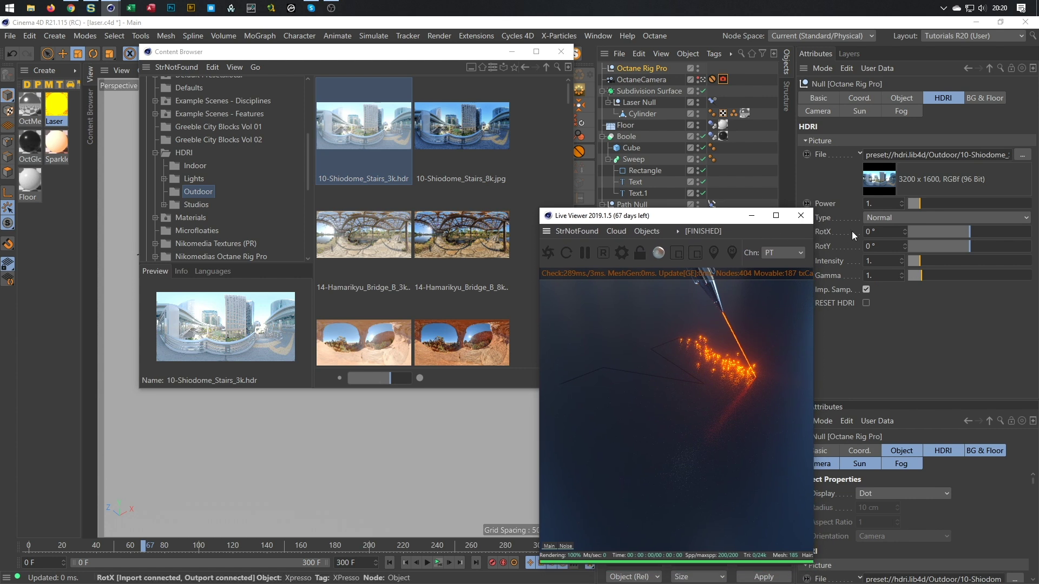
left_click(894, 219)
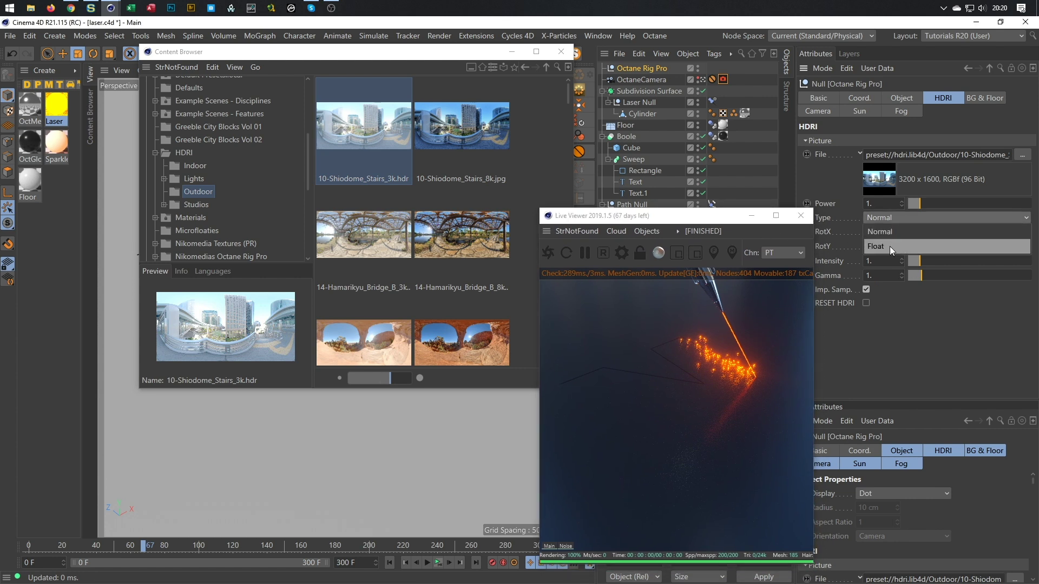
left_click(889, 246)
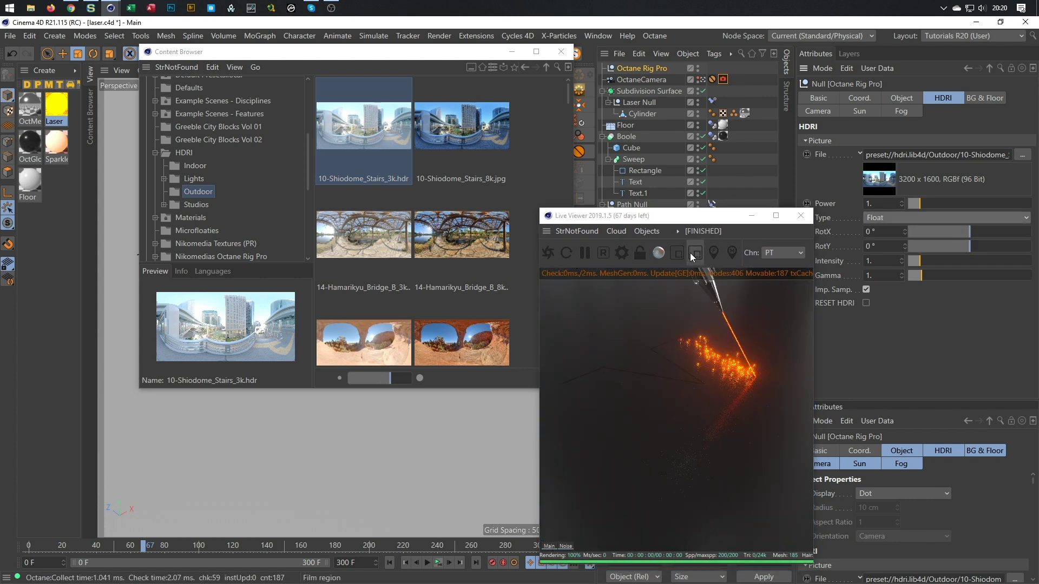
- Load 14-Hamarikyu_Bridge_B_3k.hdr as Octane Rig Pro's HDRI picture and increase its RotX slightly
left_click_drag(691, 221, 774, 222)
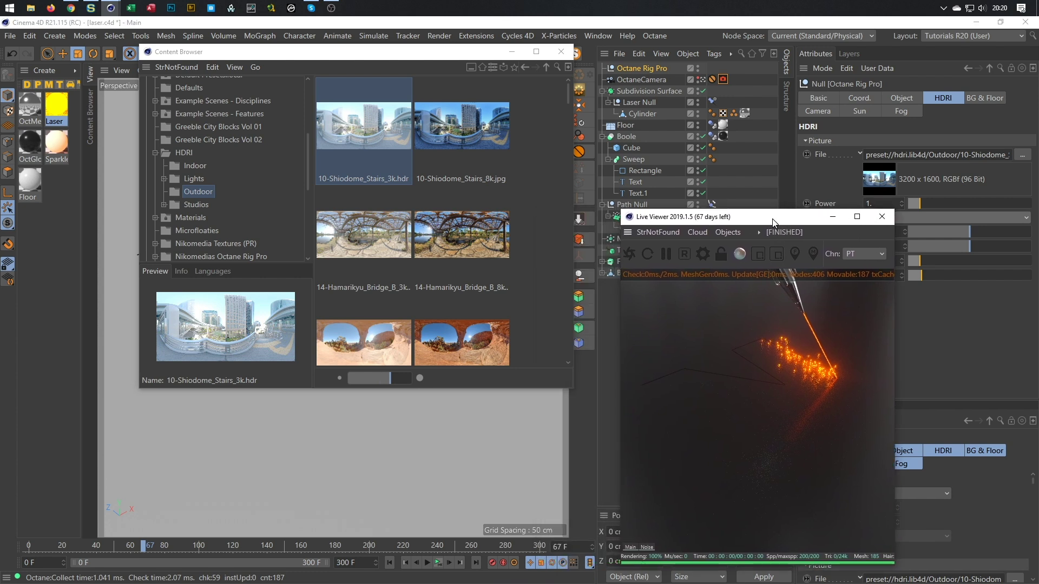
left_click(374, 229)
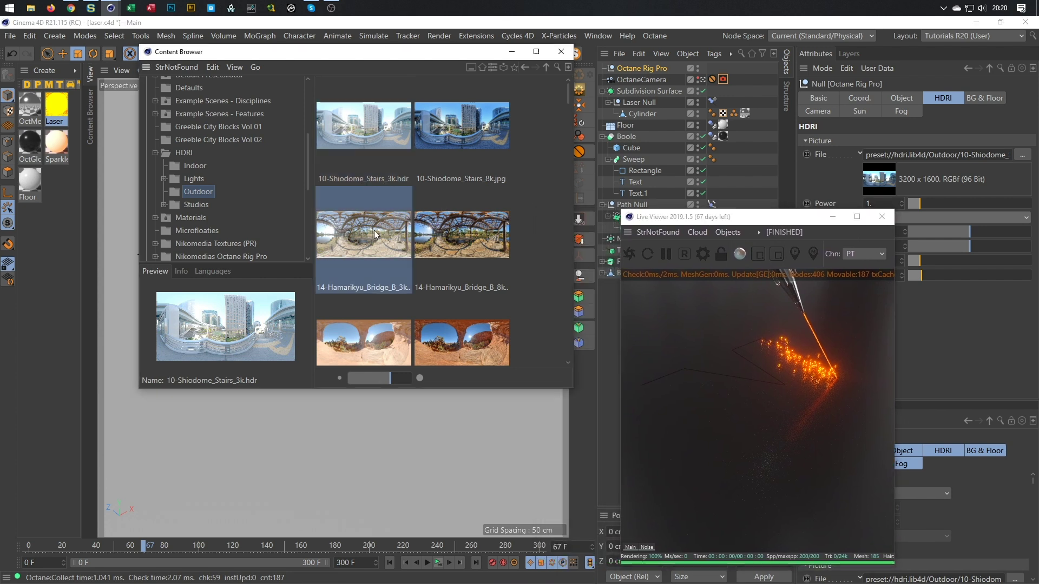
left_click_drag(942, 160, 941, 157)
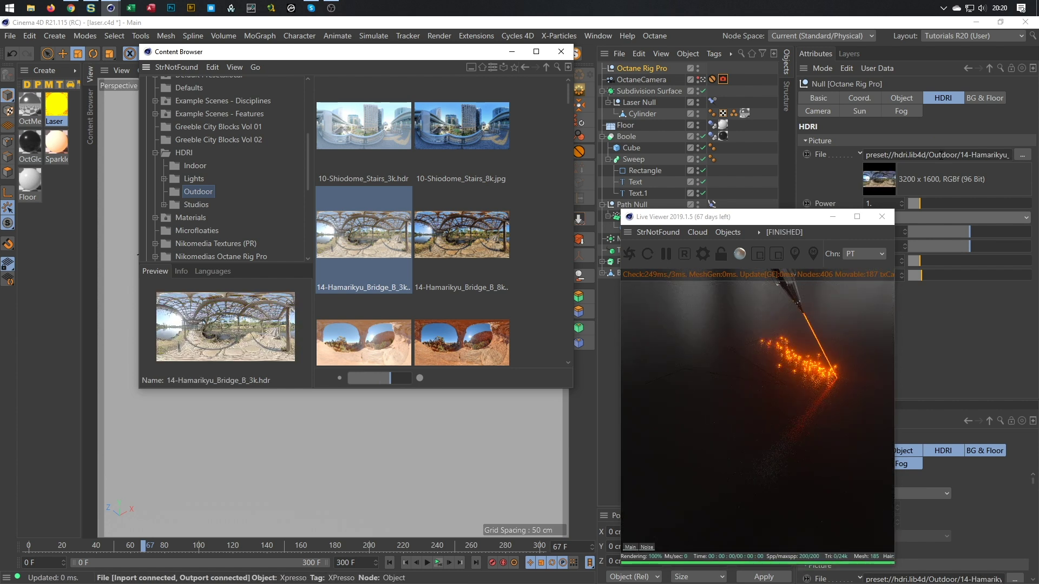
mouse_move(959, 232)
left_mouse_down()
mouse_move(1009, 235)
mouse_move(975, 239)
left_mouse_up()
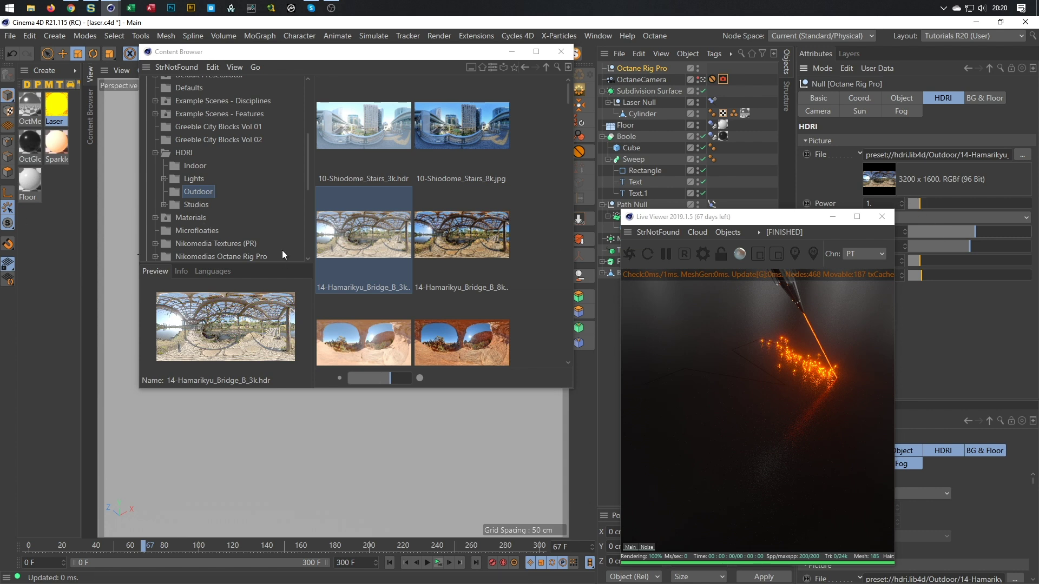
- Try autoshop_01_8k.hdr from the Indoor HDRI folder as Octane Rig Pro's HDRI picture and lower its RotX slightly
scroll(417, 206, "down", 4)
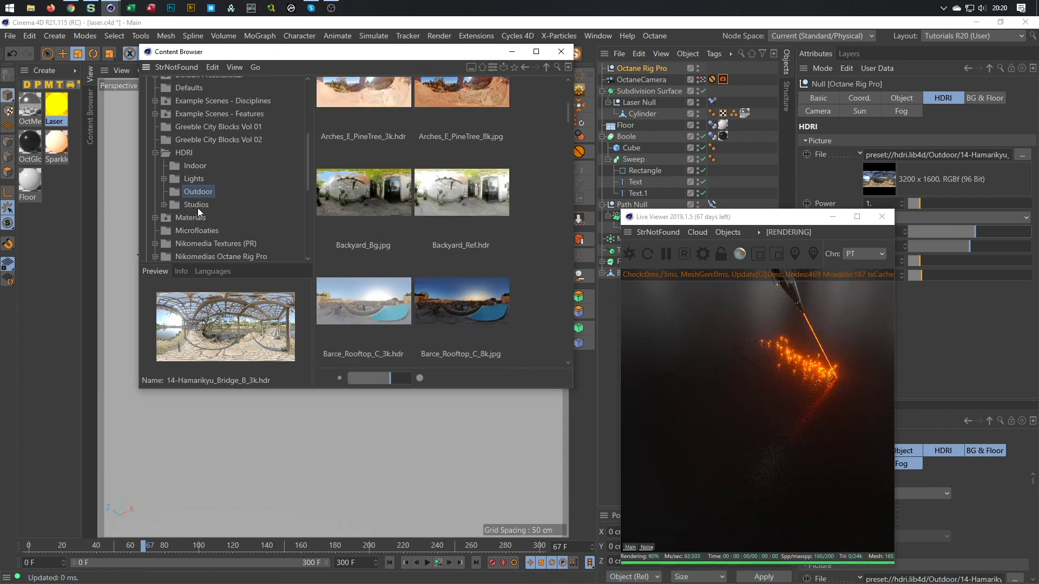
left_click(193, 166)
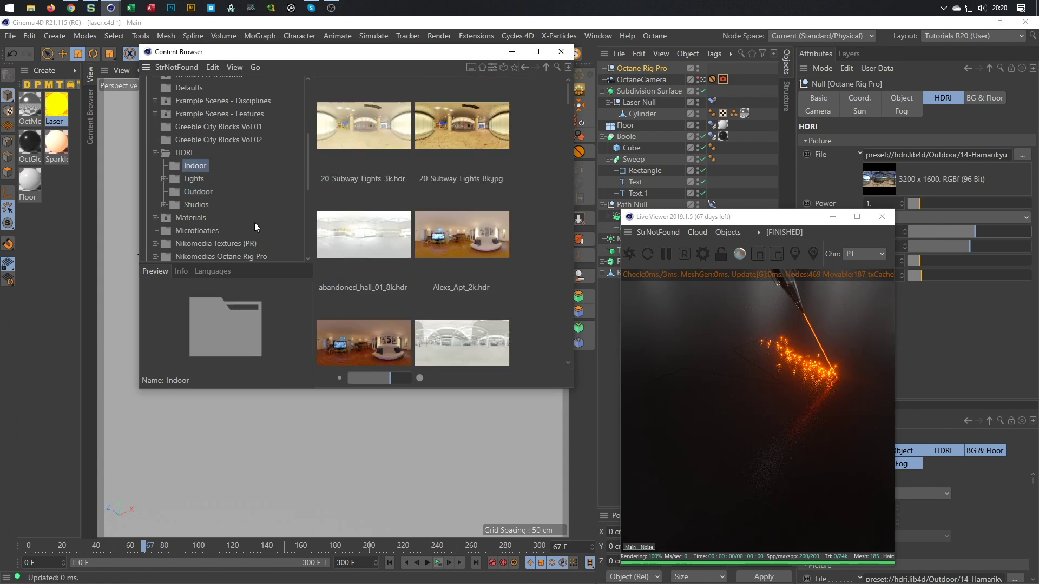
left_click(471, 331)
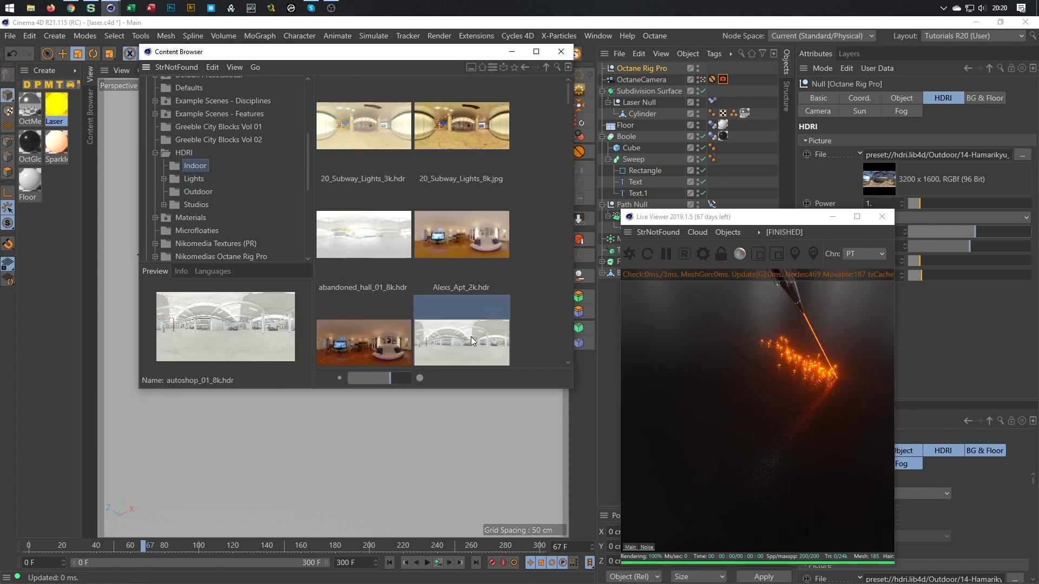
scroll(447, 338, "down", 1)
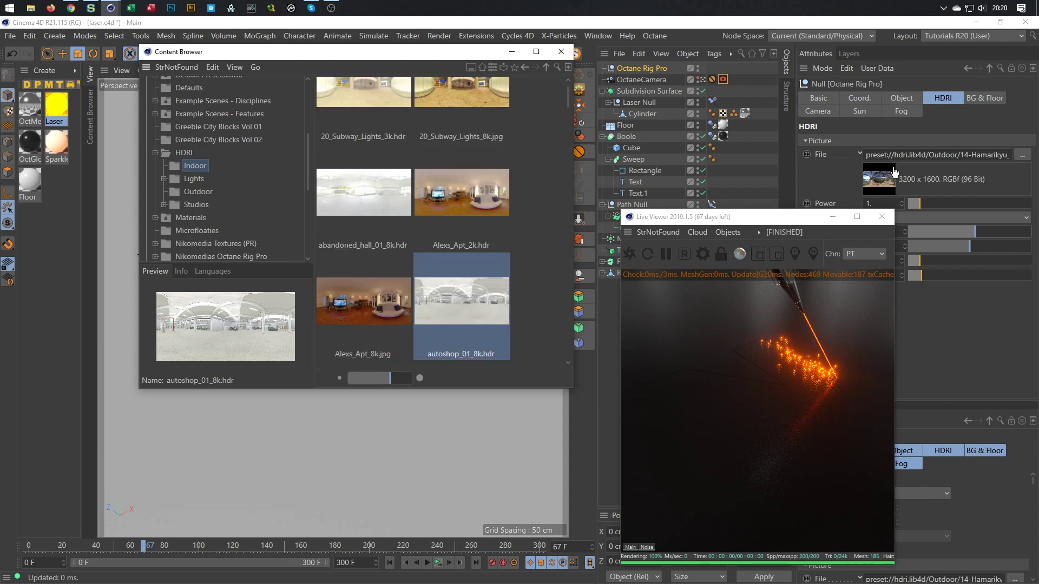
left_click_drag(930, 166, 931, 162)
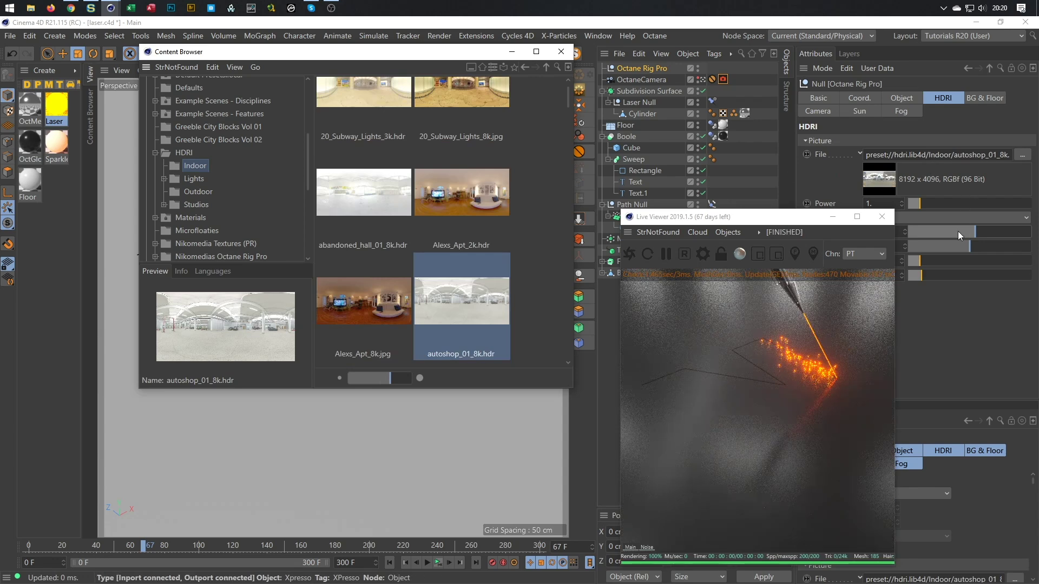
mouse_move(978, 233)
left_mouse_down()
mouse_move(1015, 232)
mouse_move(970, 236)
left_mouse_up()
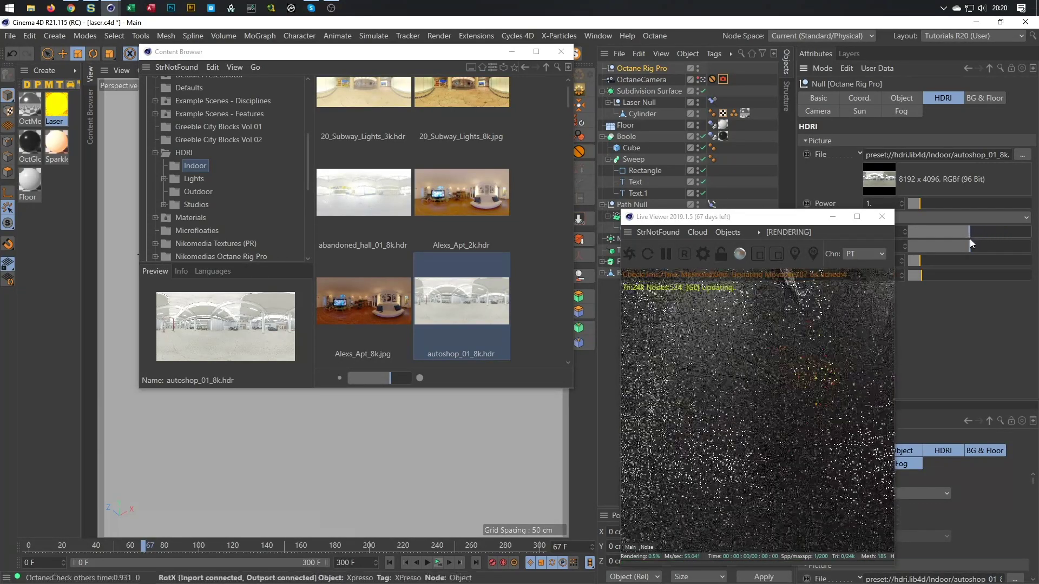
- Try HDR_110_Tunnel_Ref.hdr from the Indoor folder as Octane Rig Pro's HDRI picture and adjust its RotX
scroll(427, 277, "down", 1)
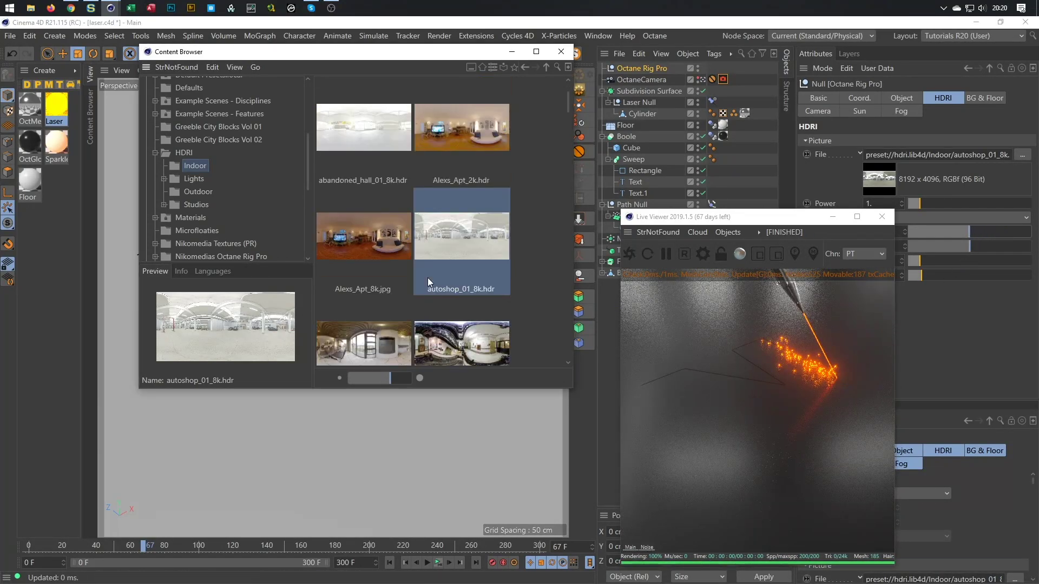
scroll(427, 277, "down", 5)
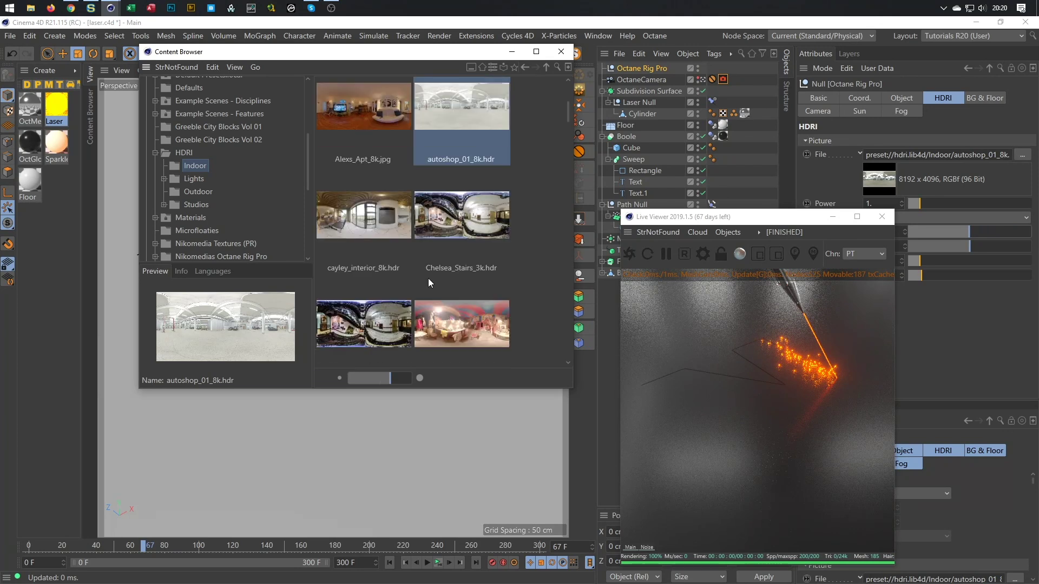
scroll(427, 278, "down", 8)
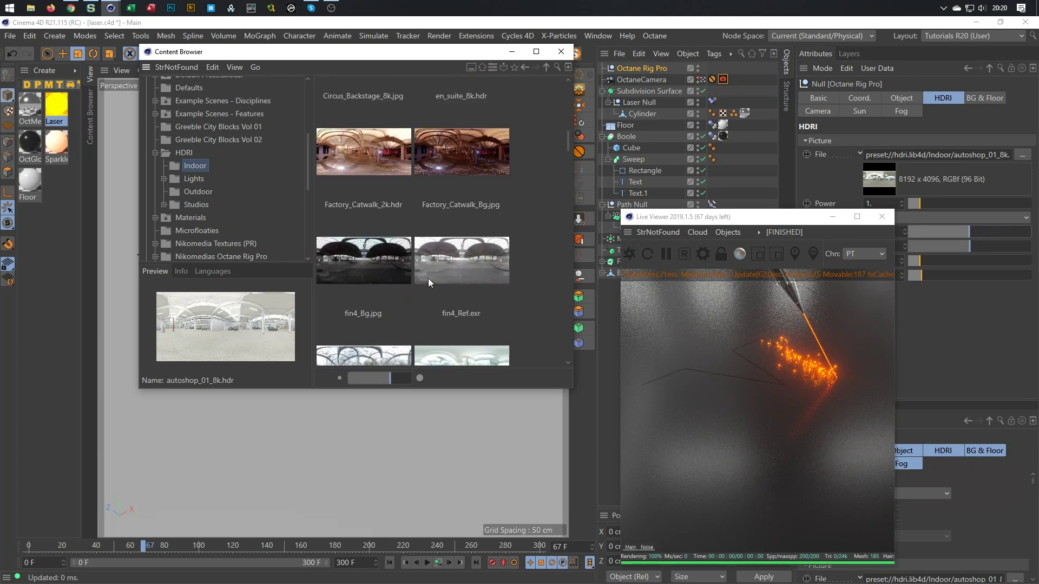
scroll(428, 281, "down", 1)
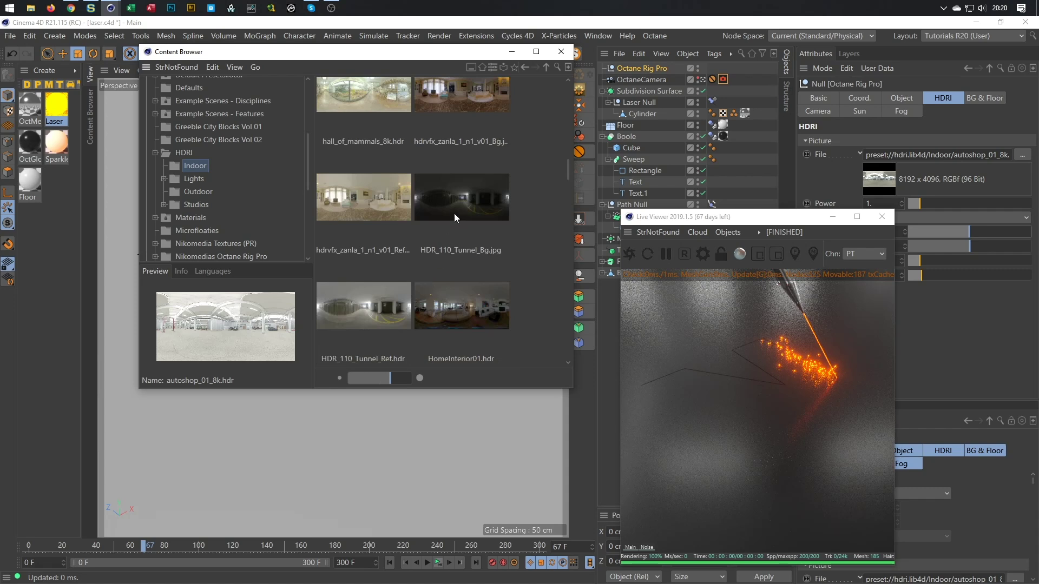
left_click(366, 313)
left_click_drag(373, 321, 957, 160)
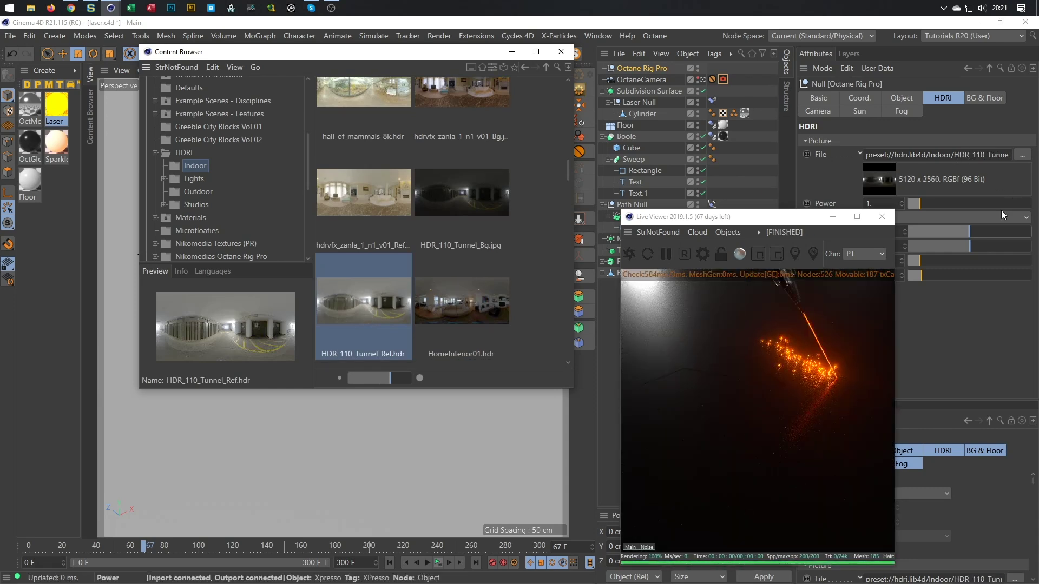
mouse_move(973, 232)
left_mouse_down()
mouse_move(1014, 234)
mouse_move(943, 233)
mouse_move(966, 231)
left_mouse_up()
- Load the indoor NatureLabFront_IBL_Ref.hdr as Octane Rig Pro's HDRI picture, set RotX to 91°, and close the Content Browser
scroll(421, 264, "down", 10)
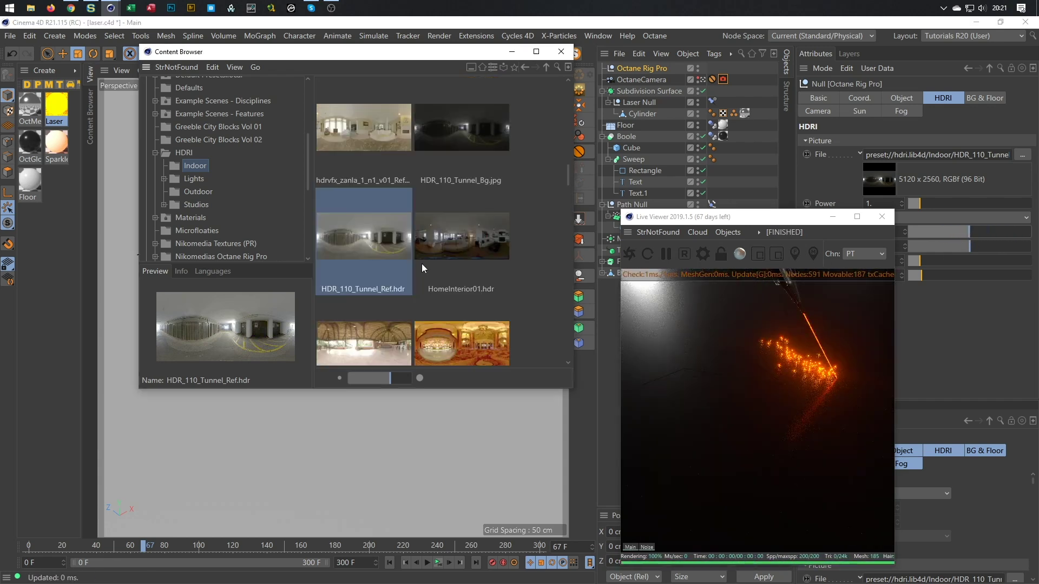
scroll(421, 264, "down", 2)
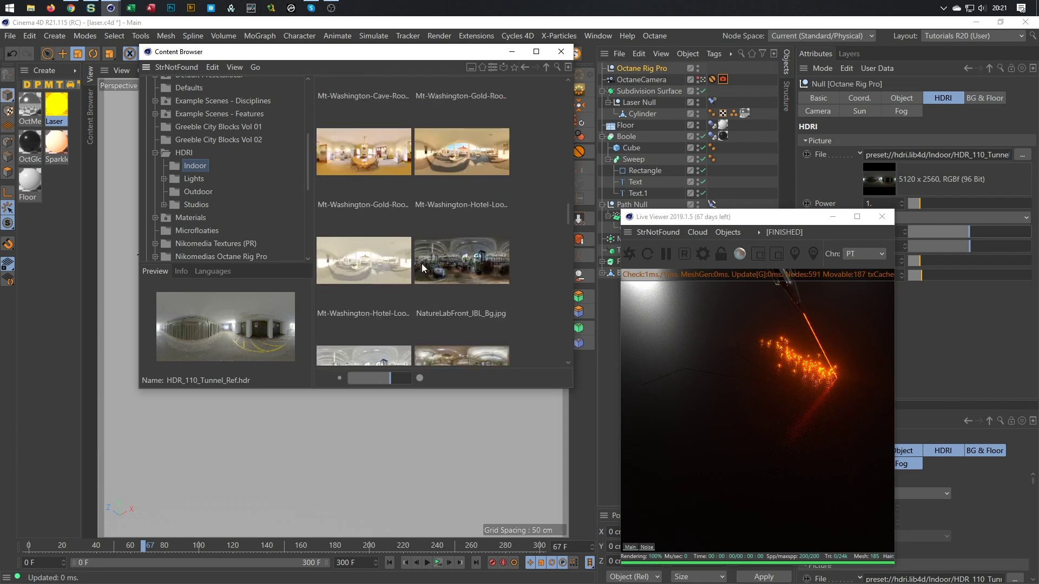
scroll(422, 259, "down", 2)
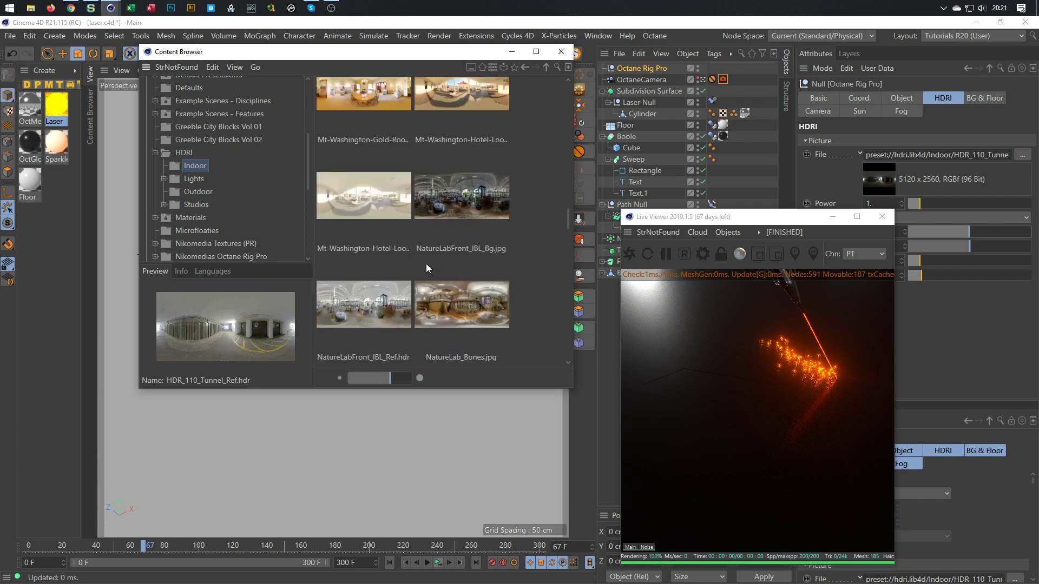
left_click_drag(357, 300, 968, 159)
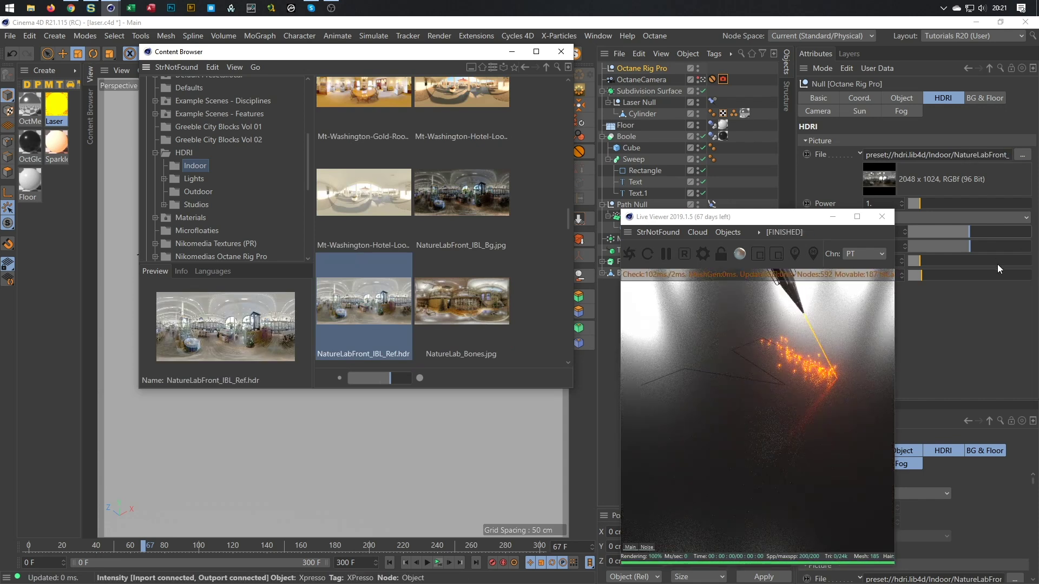
left_click_drag(972, 235, 1001, 234)
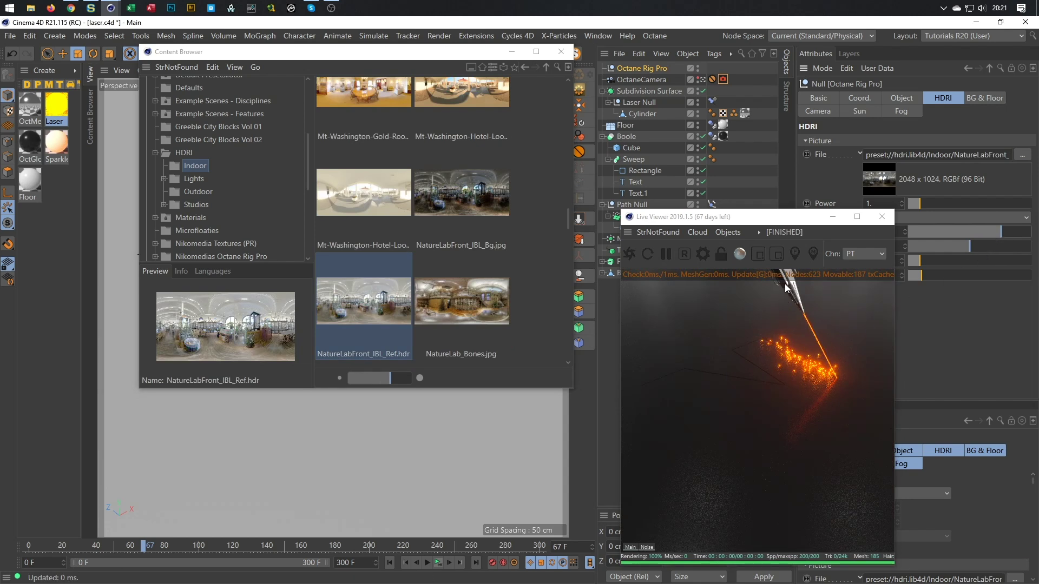
left_click(560, 55)
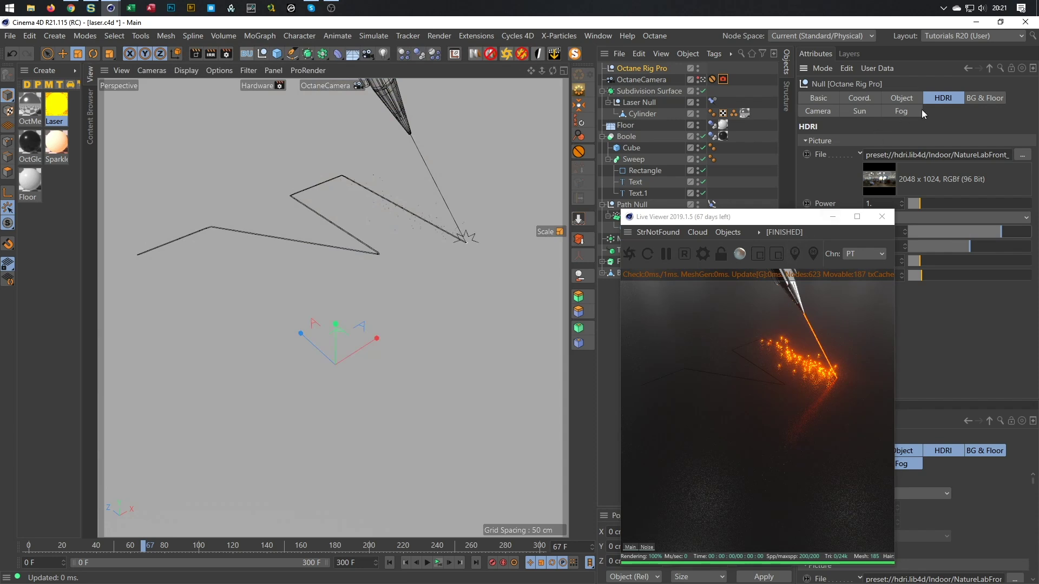
- Enable the Camera Imager and its Spectral AI denoiser on OctaneCamera's tag and show the denoised pass in the Live Viewer
left_click(722, 79)
left_click_drag(758, 216, 629, 183)
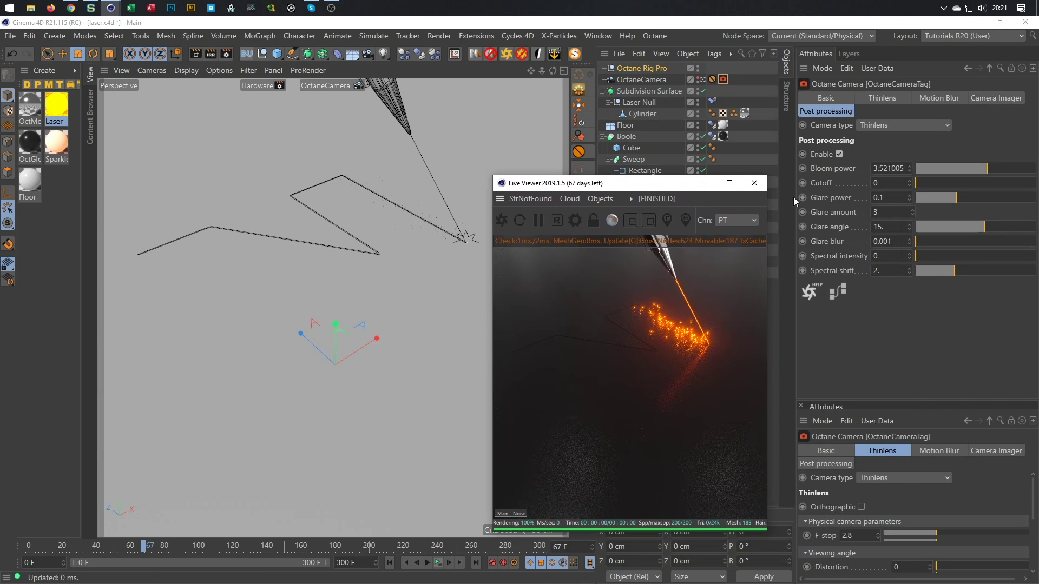
left_click(979, 100)
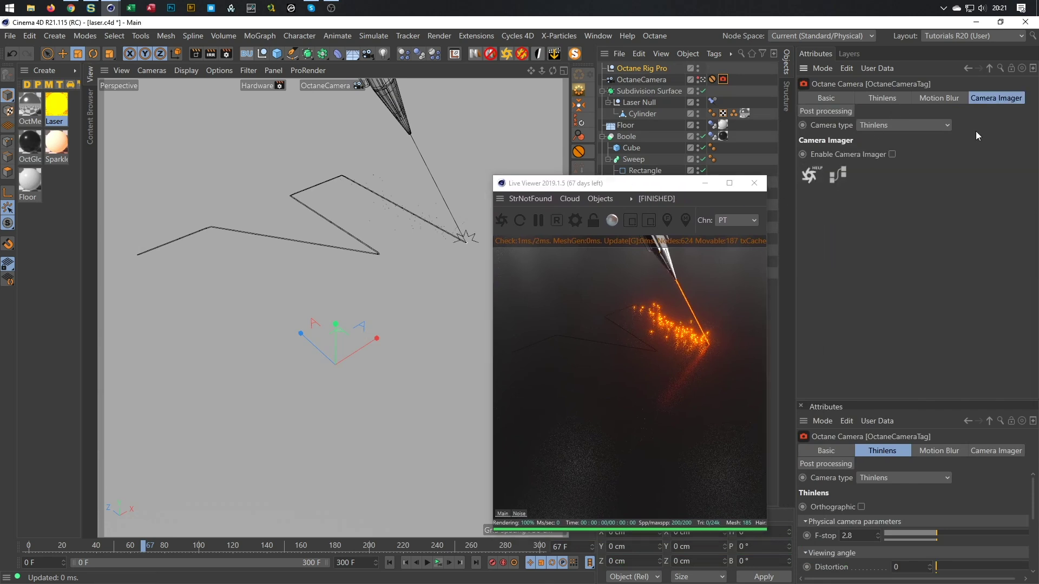
left_click(892, 155)
left_click(899, 186)
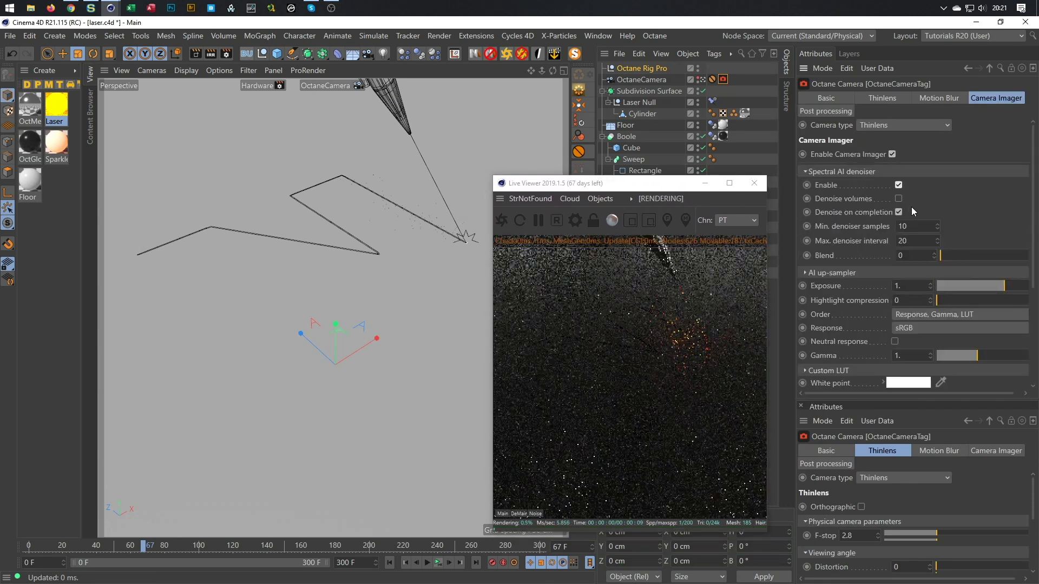
left_click(518, 514)
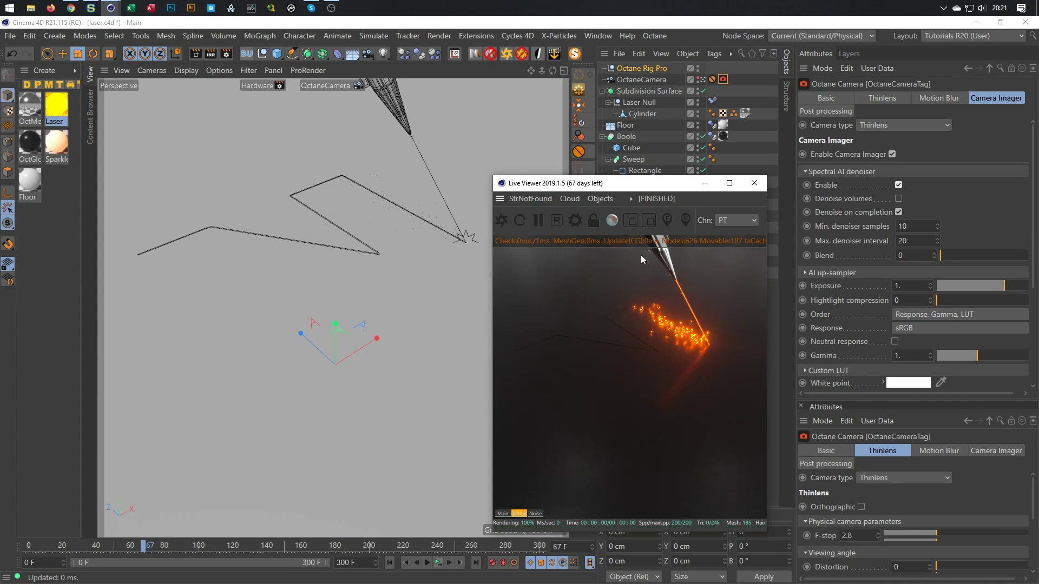
- Set the hair Root Thickness and Tip Thickness in the Tracer's Octane object tag to 0.01
left_click_drag(634, 185, 520, 186)
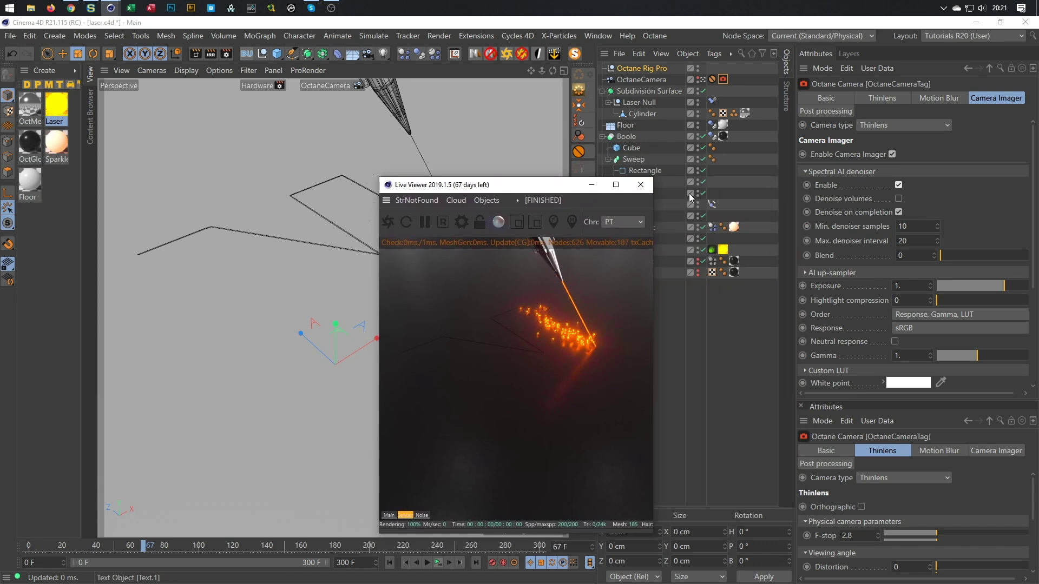
left_click(711, 250)
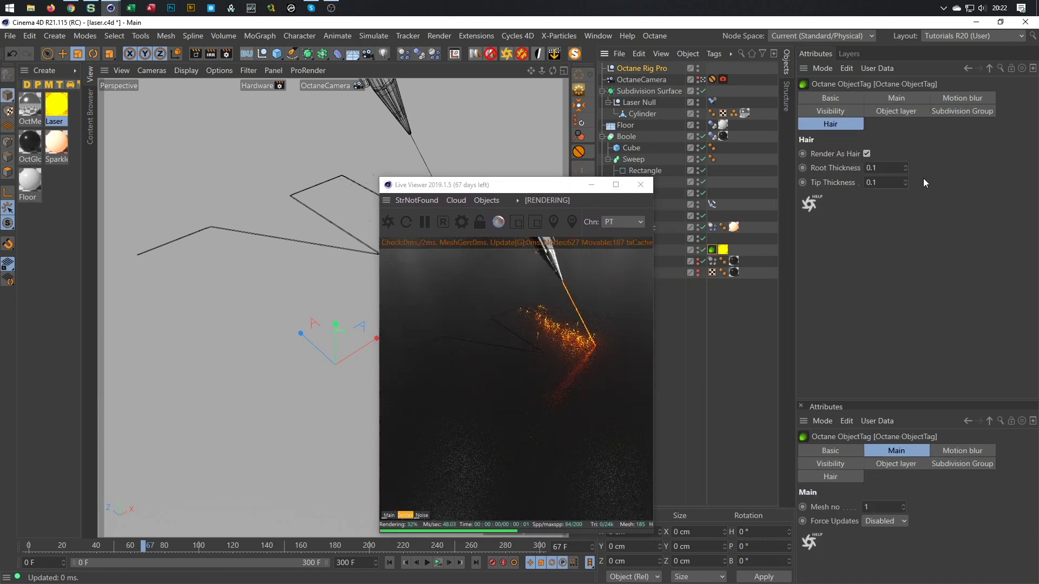
left_click(892, 169)
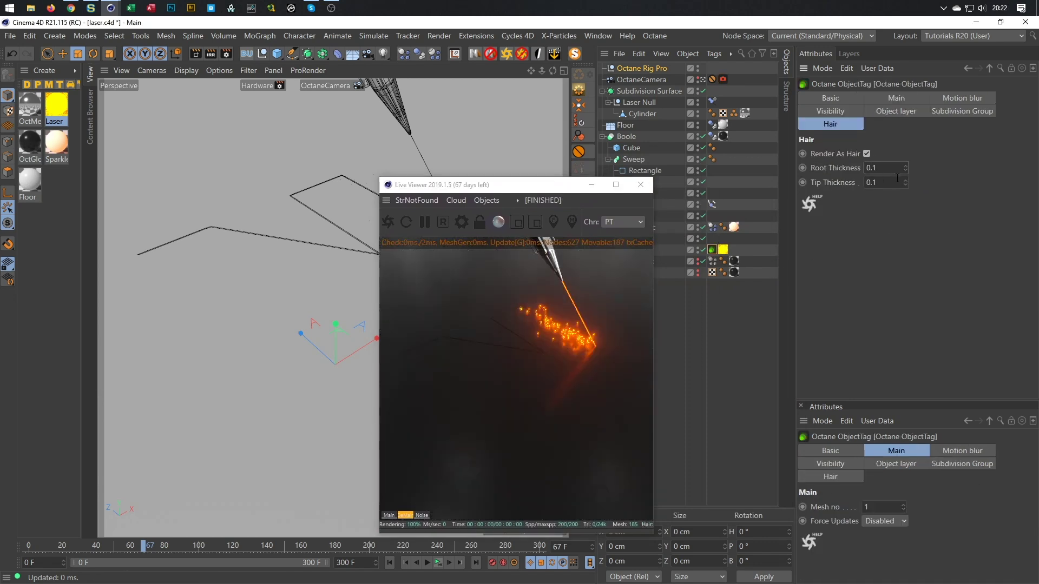
left_click(898, 178)
type("0.01")
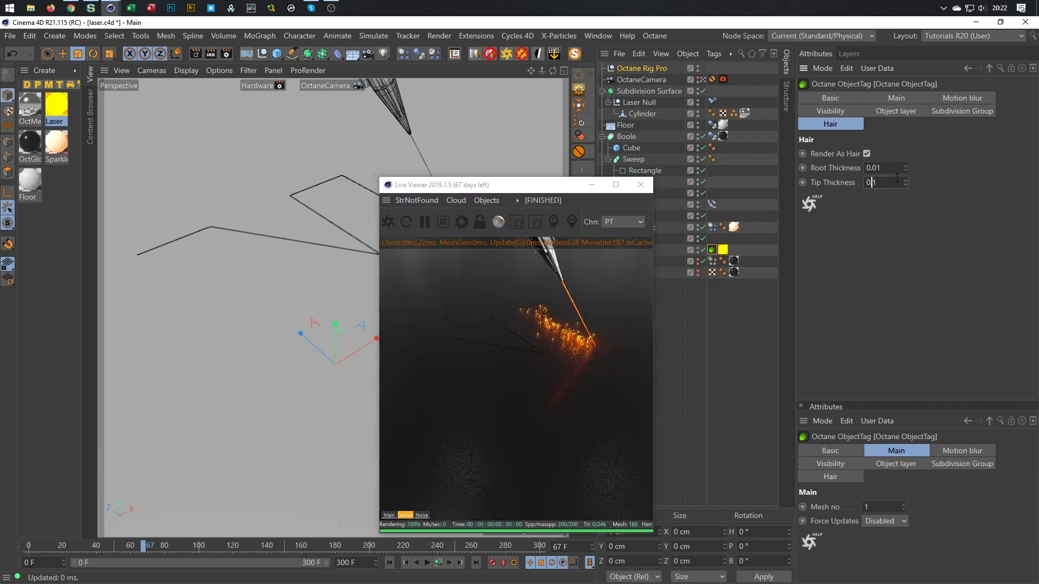
key("Return")
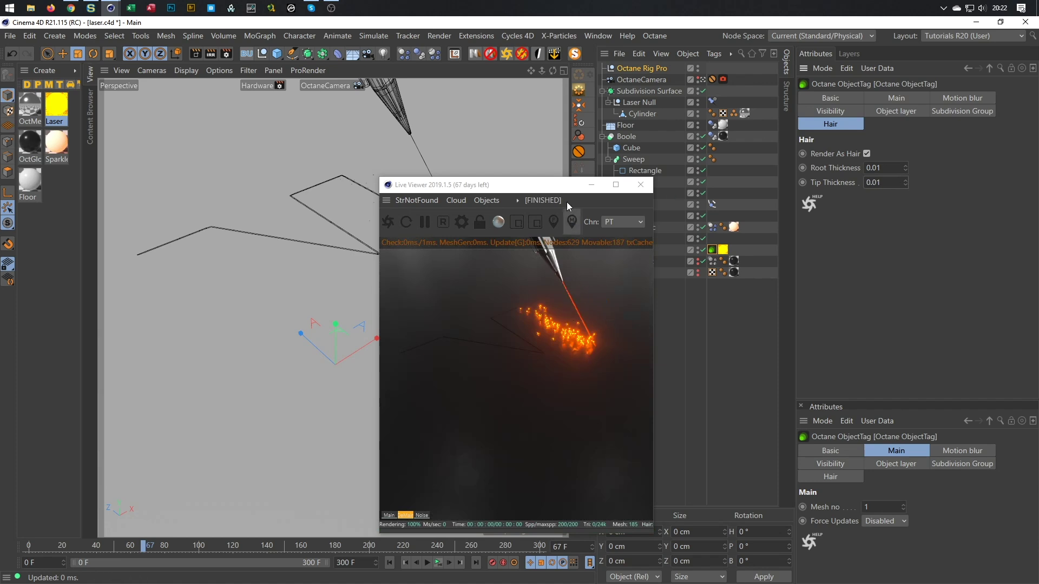
- Set the temperature of the Laser material's Blackbody Emission node to 1200 and close the node and material editors
left_click_drag(538, 189, 847, 189)
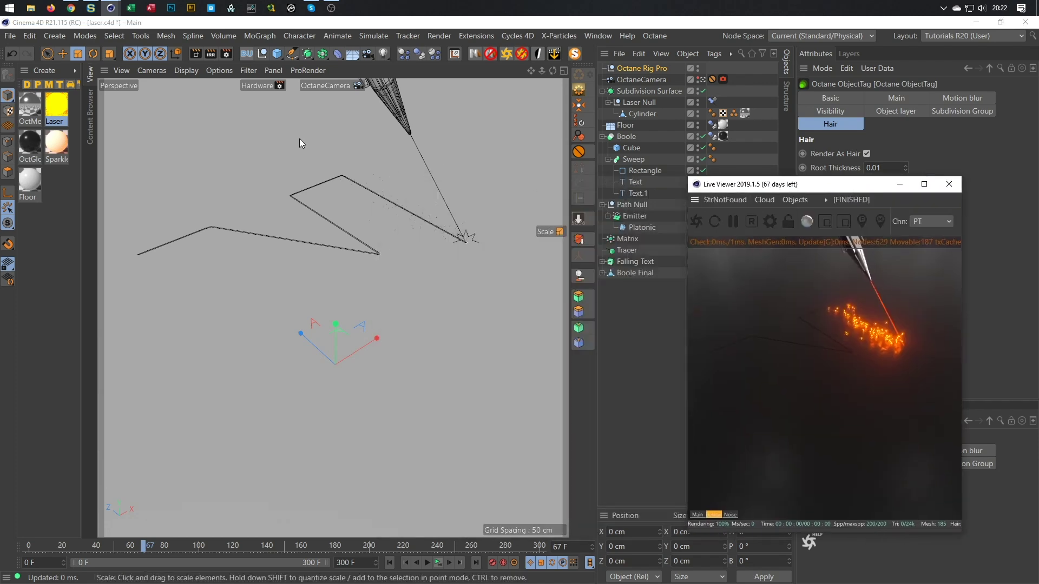
left_click(61, 119)
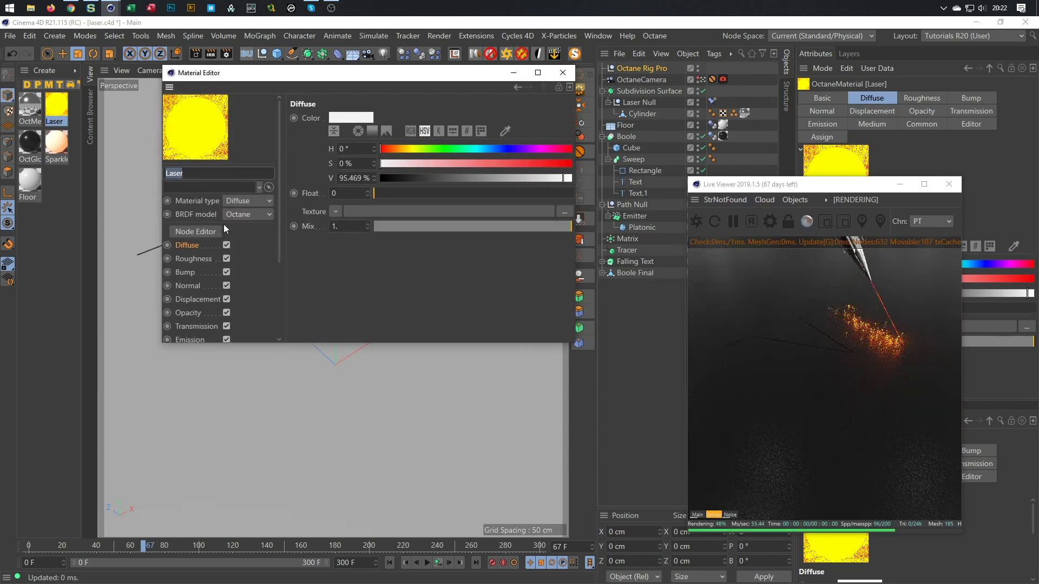
left_click(196, 231)
left_click_drag(382, 183, 195, 137)
left_click(245, 352)
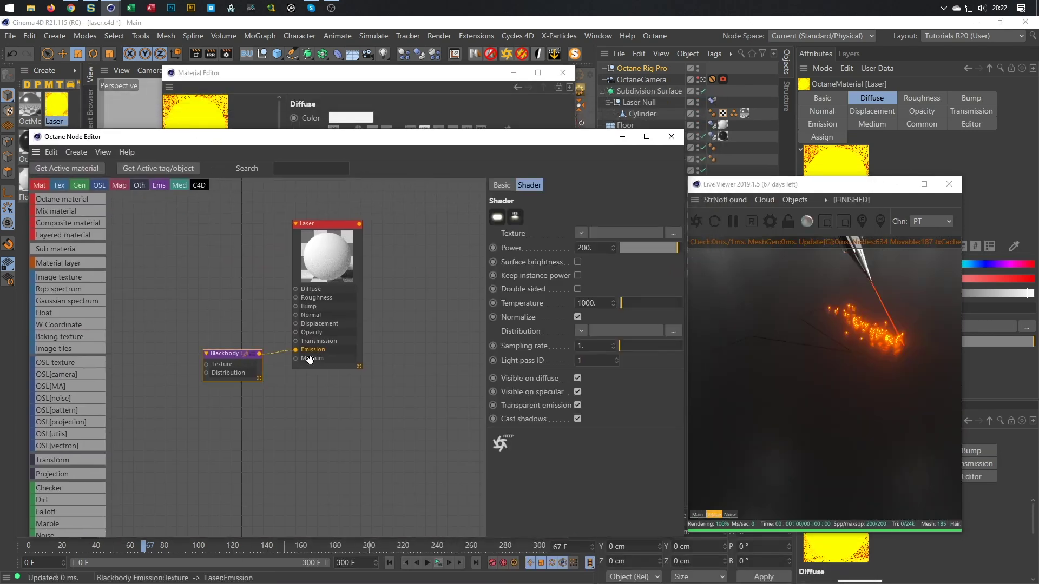
type("1200")
key("Return")
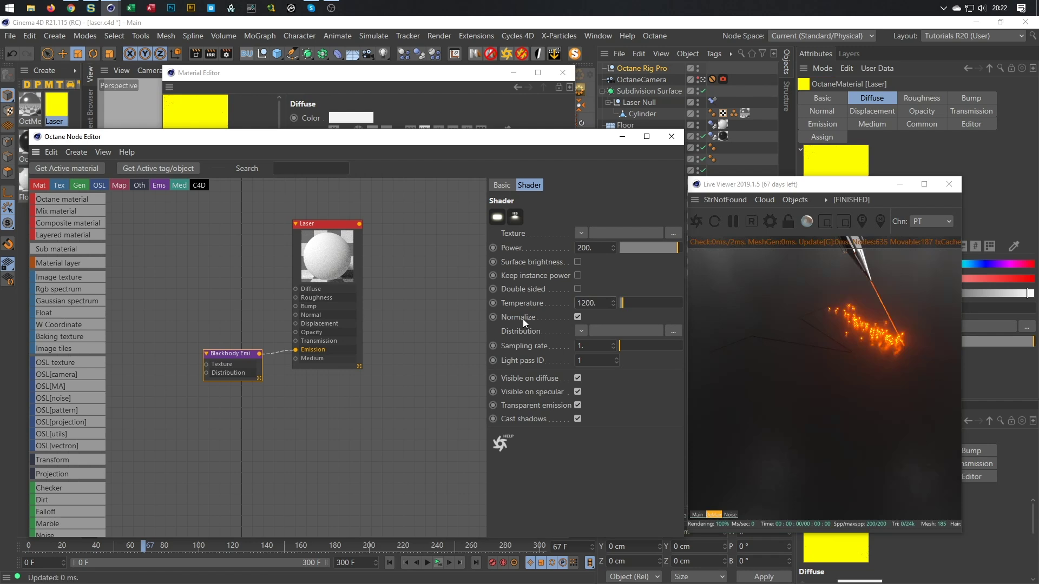
left_click(671, 137)
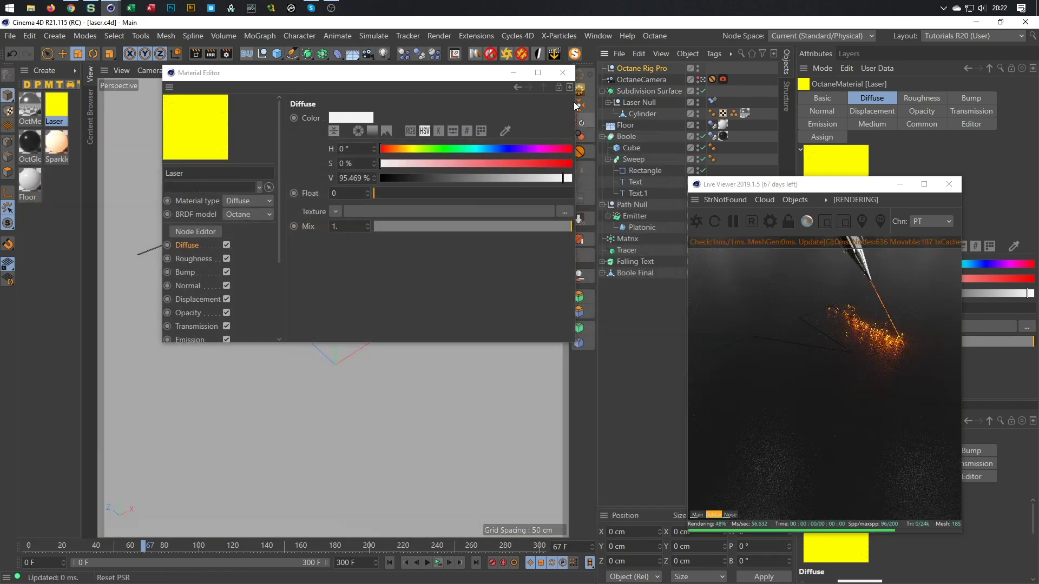
left_click(563, 72)
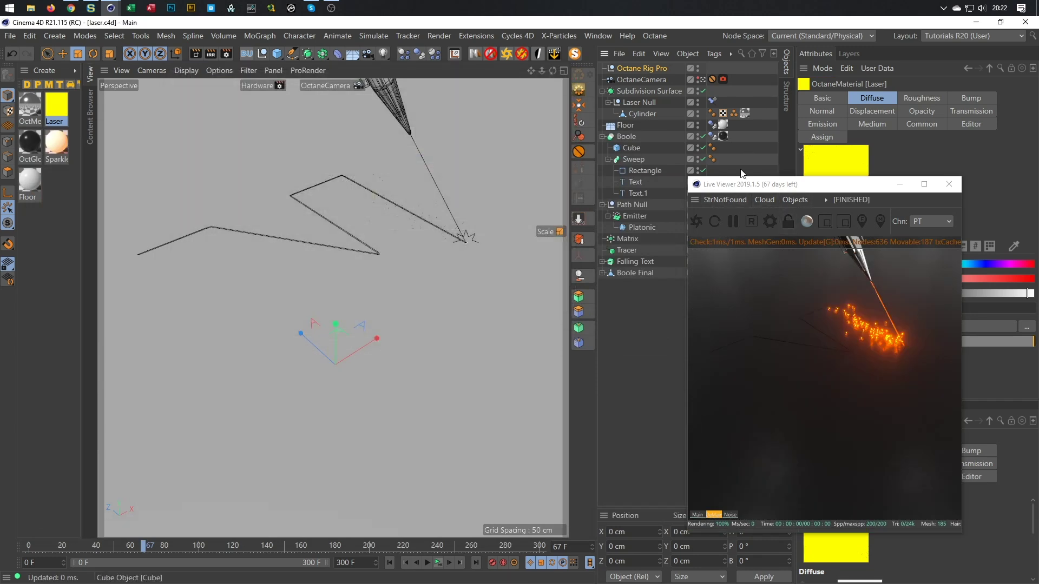
- Set the Pathtracing kernel's Max. samples to 500 and compare the main and denoised passes in the Live Viewer
left_click(768, 222)
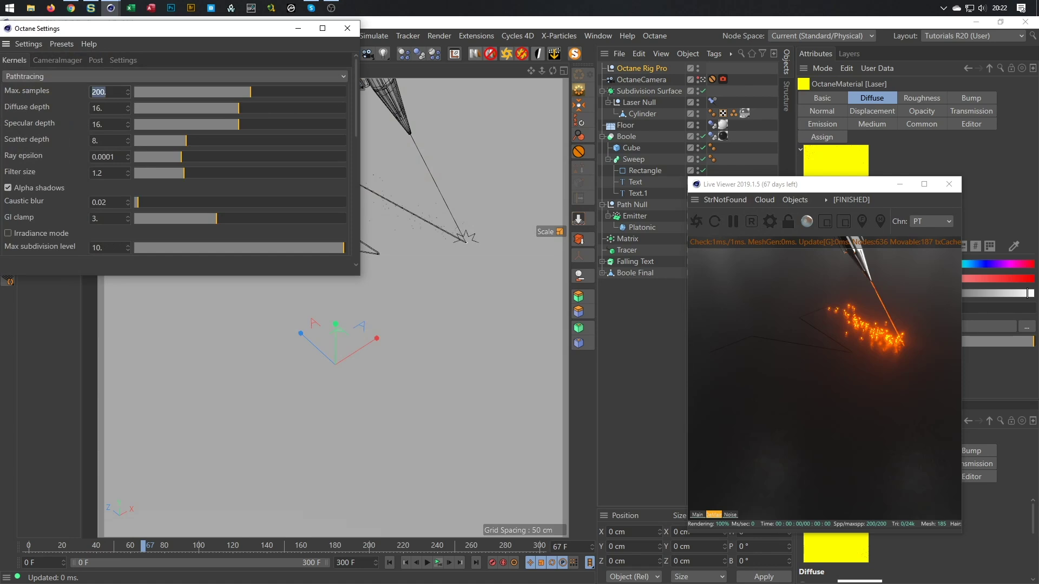
type("500")
key("Return")
left_click(696, 515)
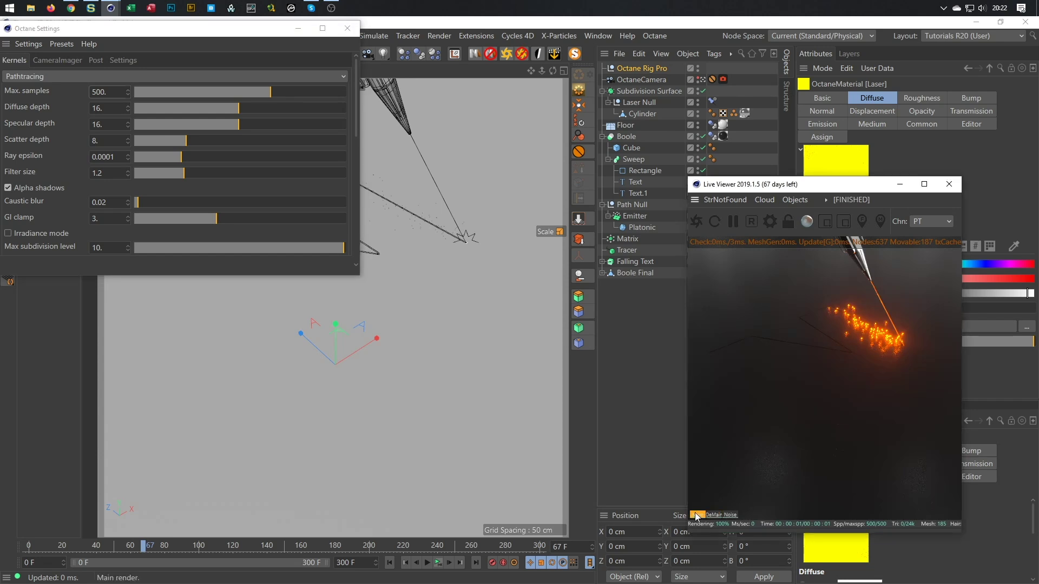
left_click(715, 515)
left_click(698, 515)
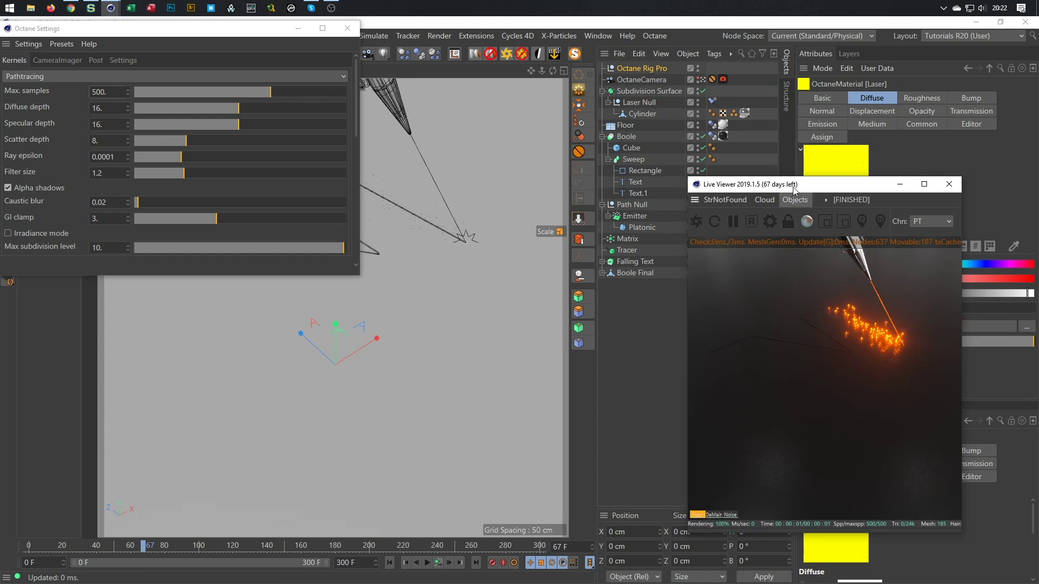
- Move the Live Viewer clear of the attributes and show Octane Rig Pro's HDRI settings
left_click_drag(791, 186, 601, 217)
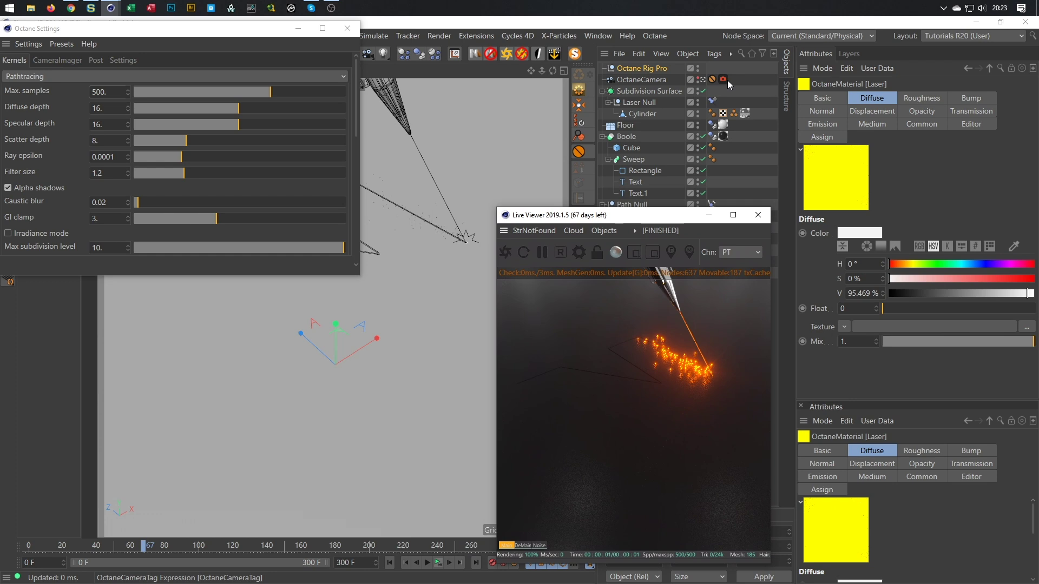
left_click(655, 69)
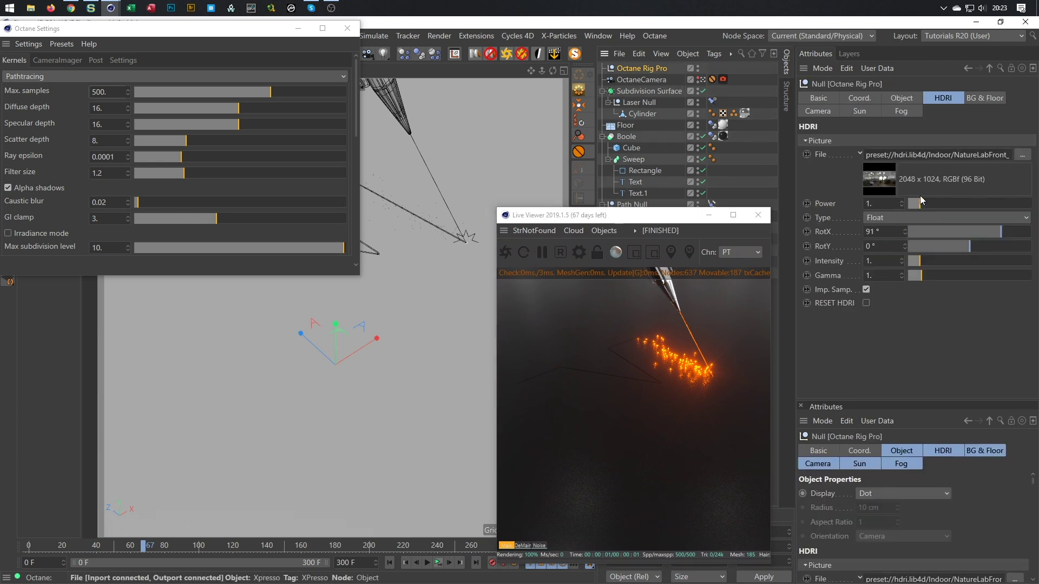
- Switch the Live Viewer to its denoised pass and rotate the current HDRI to a RotX of about -133°
left_click_drag(1004, 232, 1010, 232)
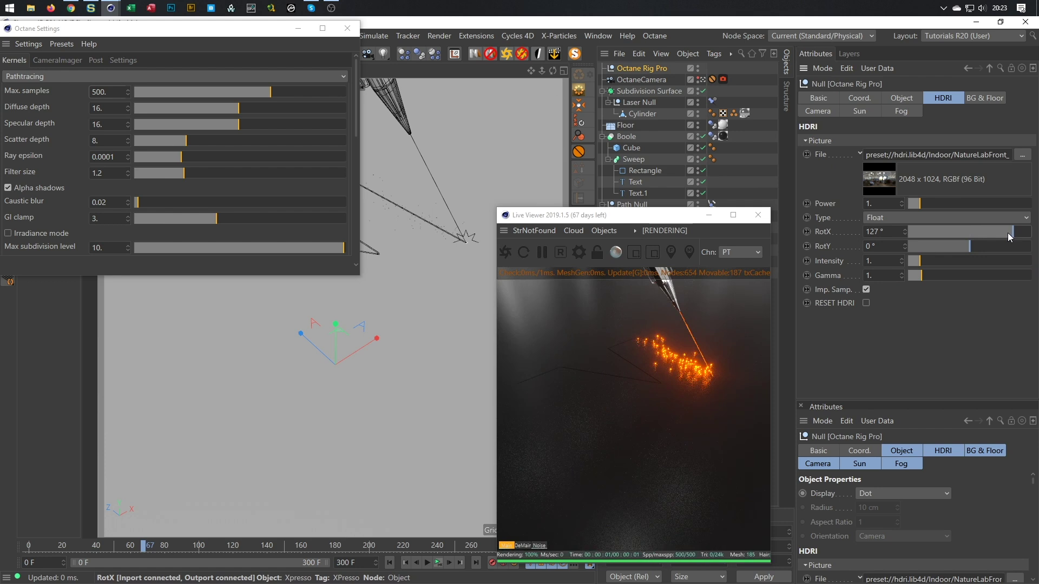
left_click(522, 545)
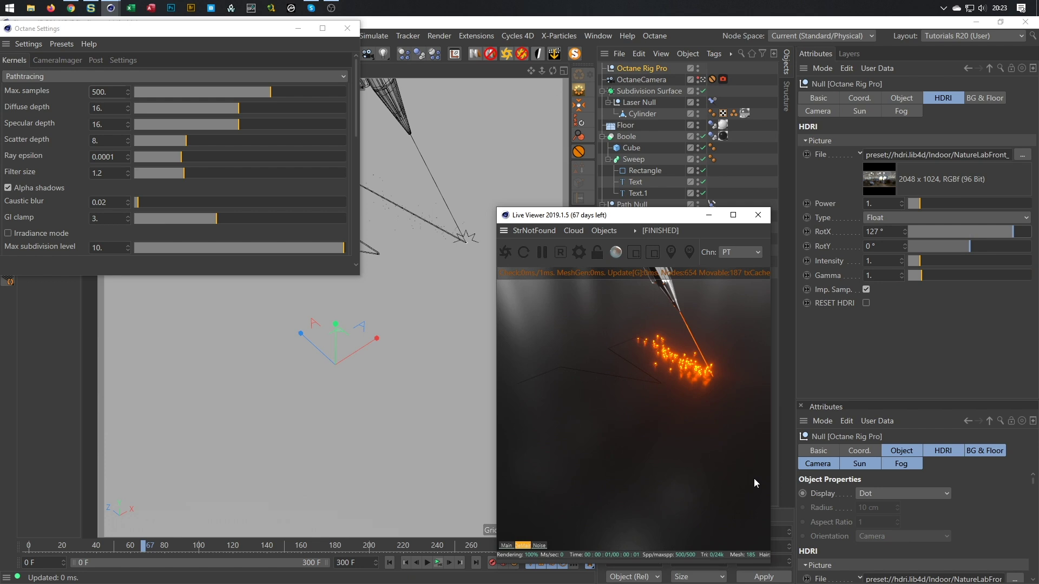
left_click_drag(1015, 233, 939, 239)
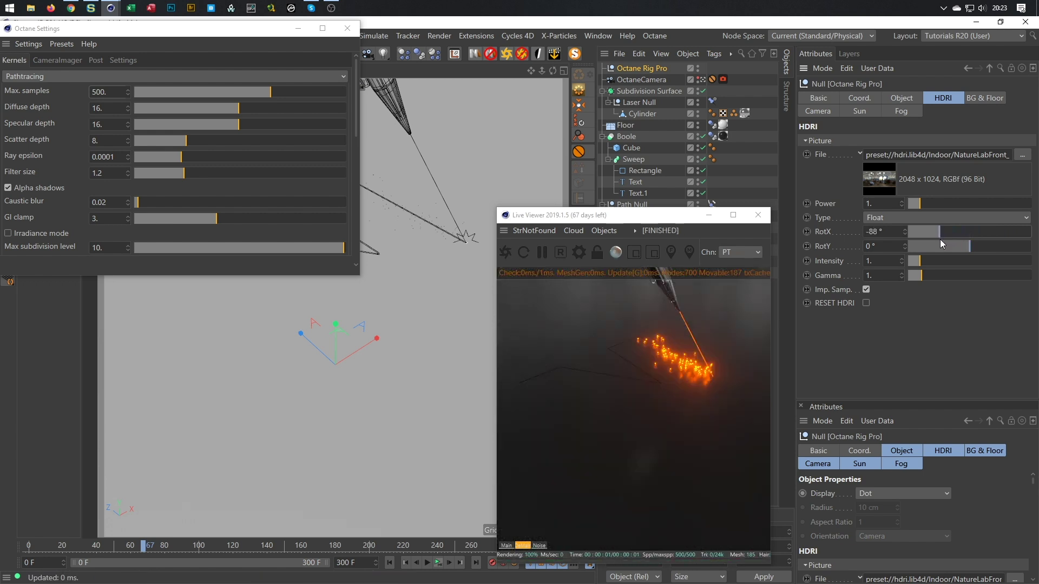
left_click_drag(940, 234, 924, 231)
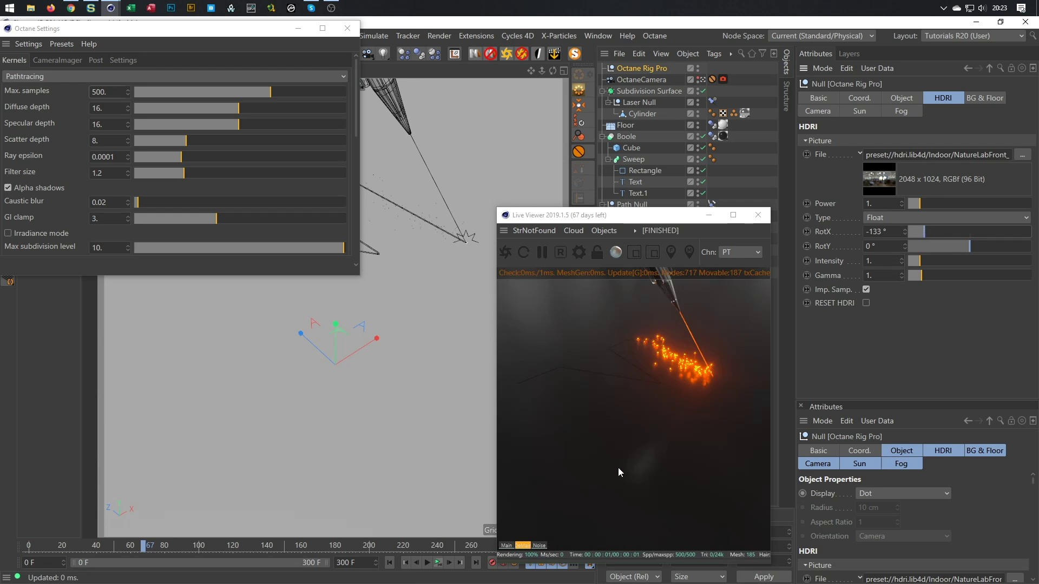
- Load NatureLab_Bones8k_Ref.hdr from the Indoor HDRI presets as the Octane rig's environment picture
left_click_drag(245, 28, 291, 242)
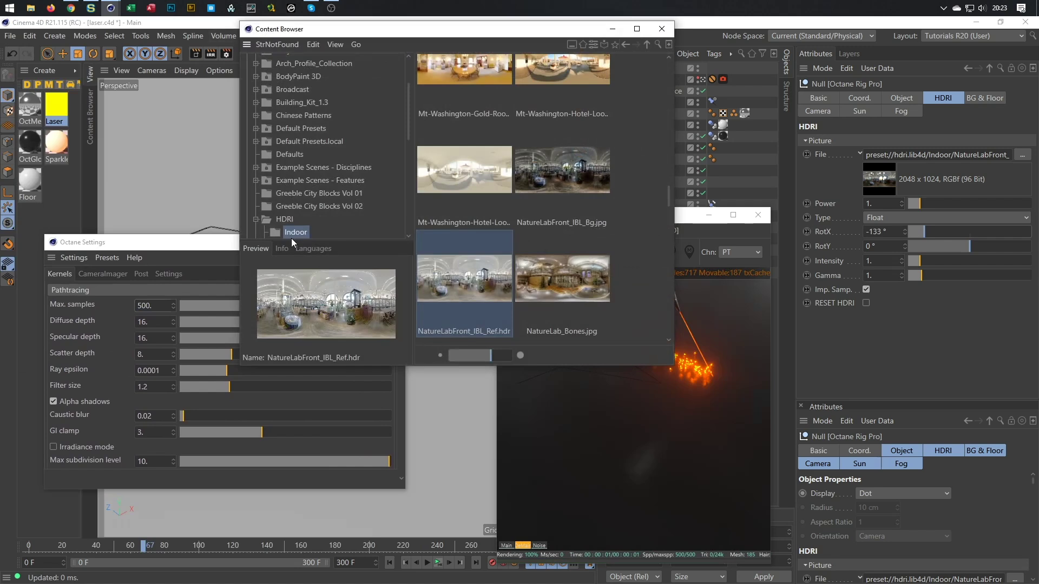
left_click_drag(481, 38, 313, 76)
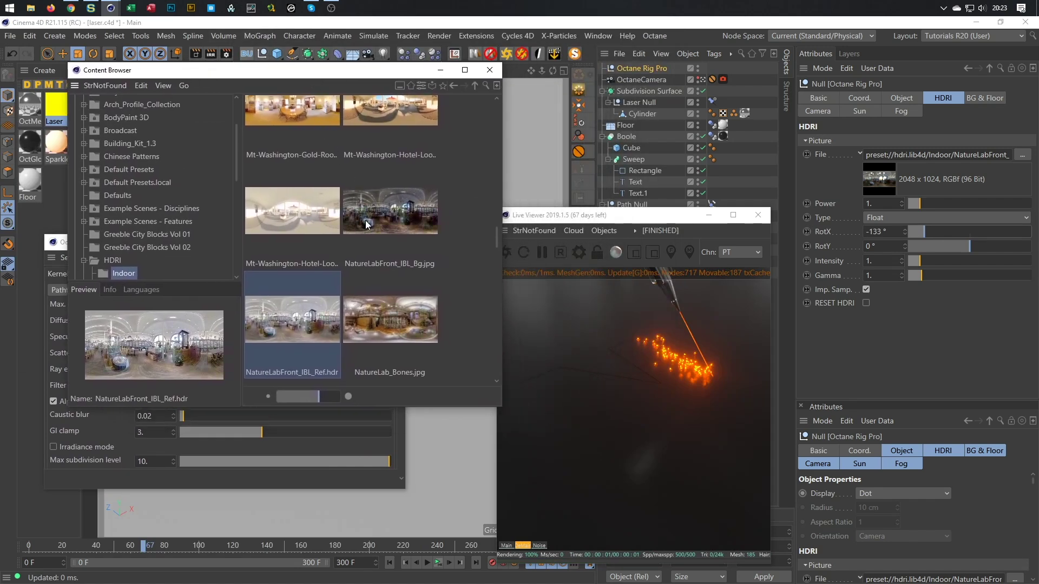
scroll(381, 320, "down", 1)
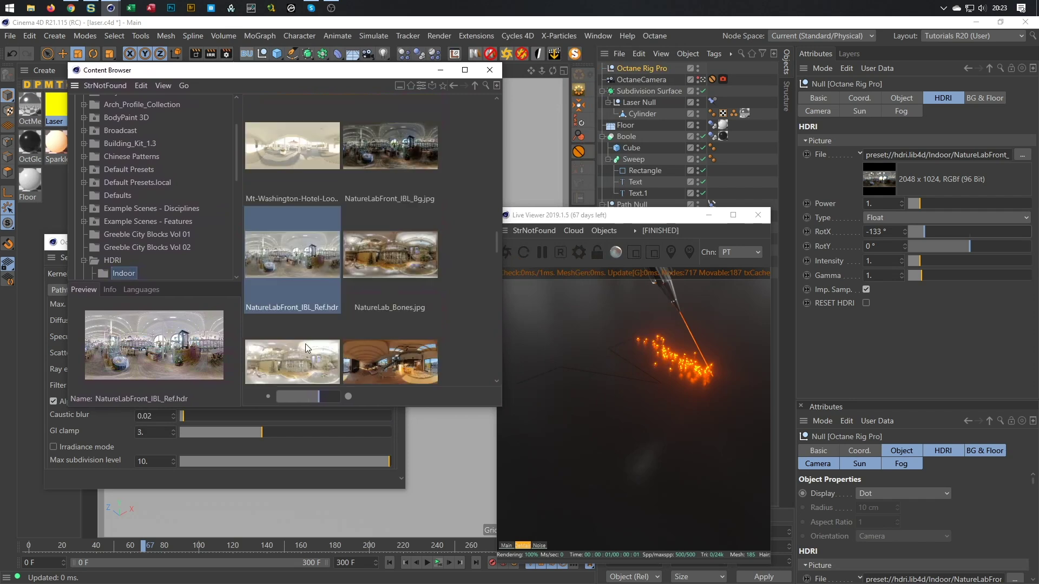
scroll(333, 329, "down", 1)
left_click(313, 316)
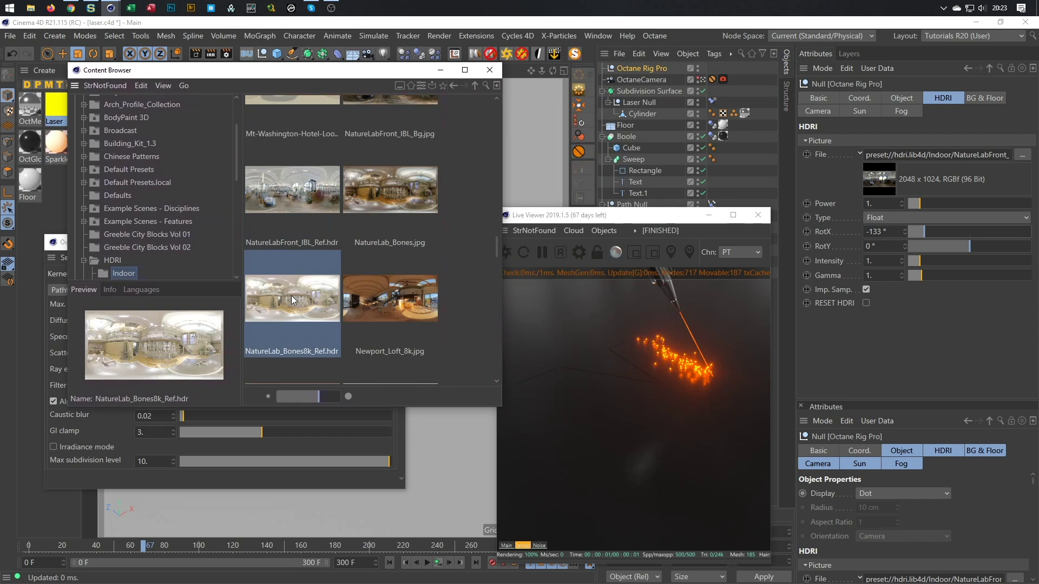
left_click_drag(382, 277, 966, 160)
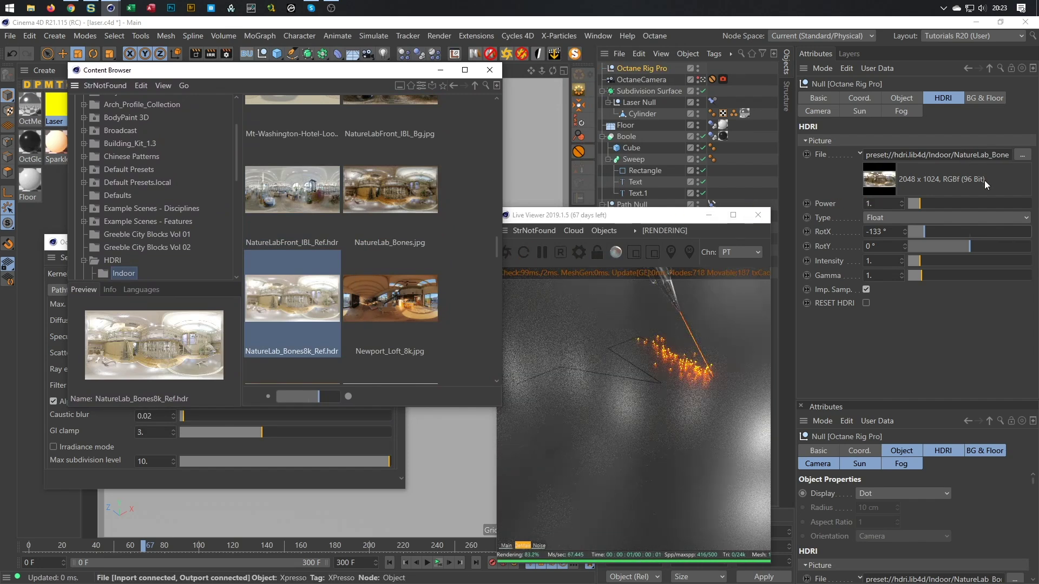
- Rotate the NatureLab_Bones8k_Ref HDRI to a RotX of about 29° and lower its intensity to about 0.67
left_click_drag(928, 233, 978, 235)
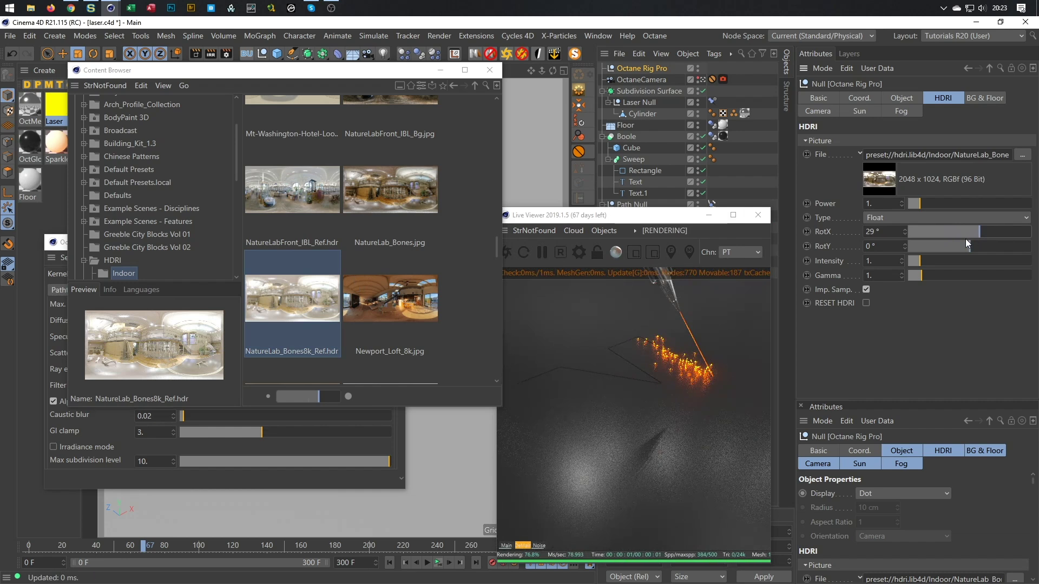
left_click(915, 262)
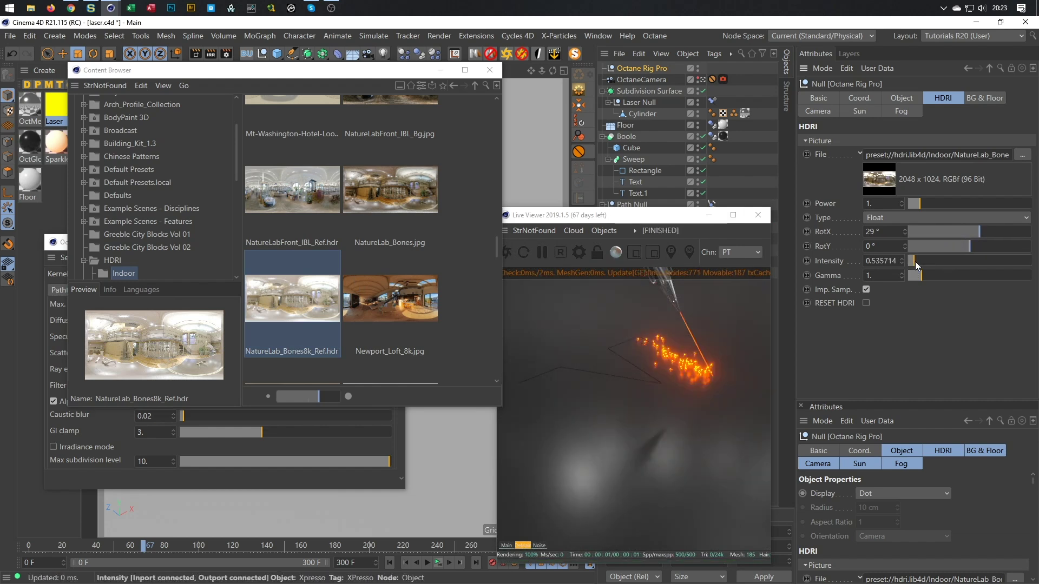
left_click(916, 263)
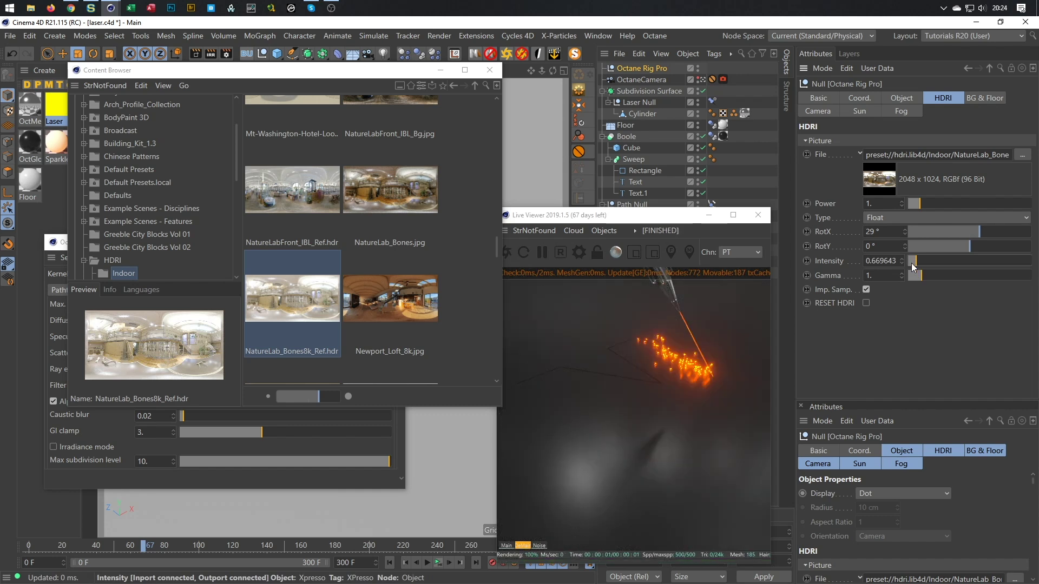
- Replace the rig's environment picture with vanKleef_03_Ref.hdr from the Indoor HDRI presets
scroll(349, 281, "down", 8)
scroll(340, 280, "down", 6)
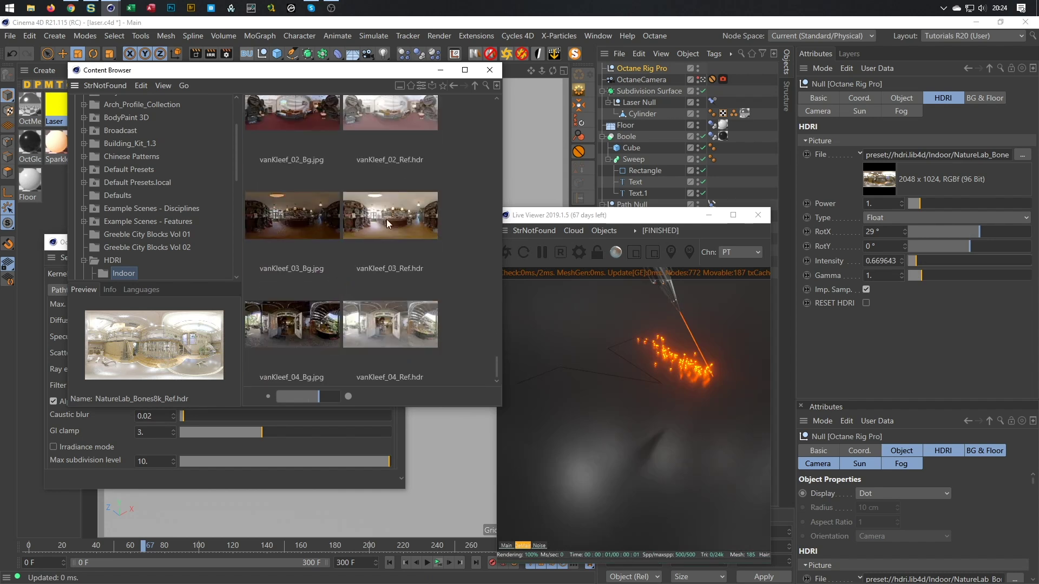
left_click(385, 215)
left_click_drag(932, 158, 931, 157)
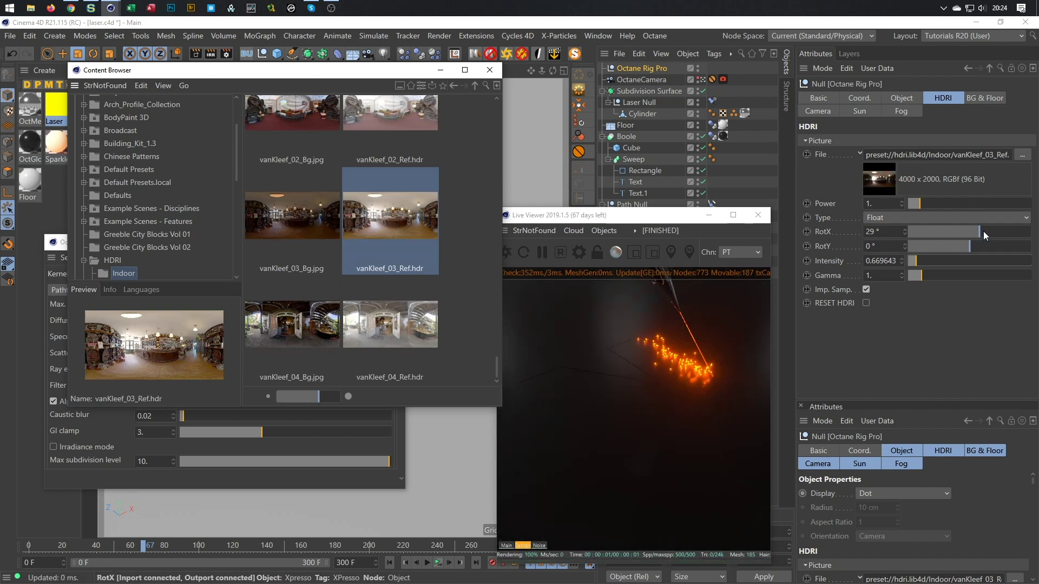
- Set the HDRI intensity to 1 and rotate the vanKleef_03_Ref picture to a RotX of about 42°
left_click_drag(983, 232, 917, 235)
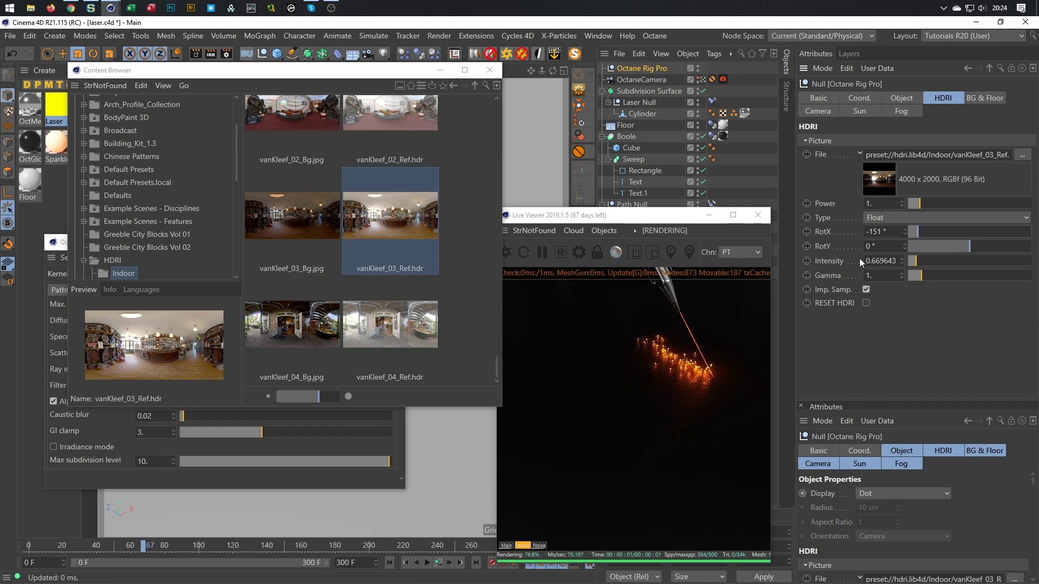
double_click(878, 260)
type("1")
key("Return")
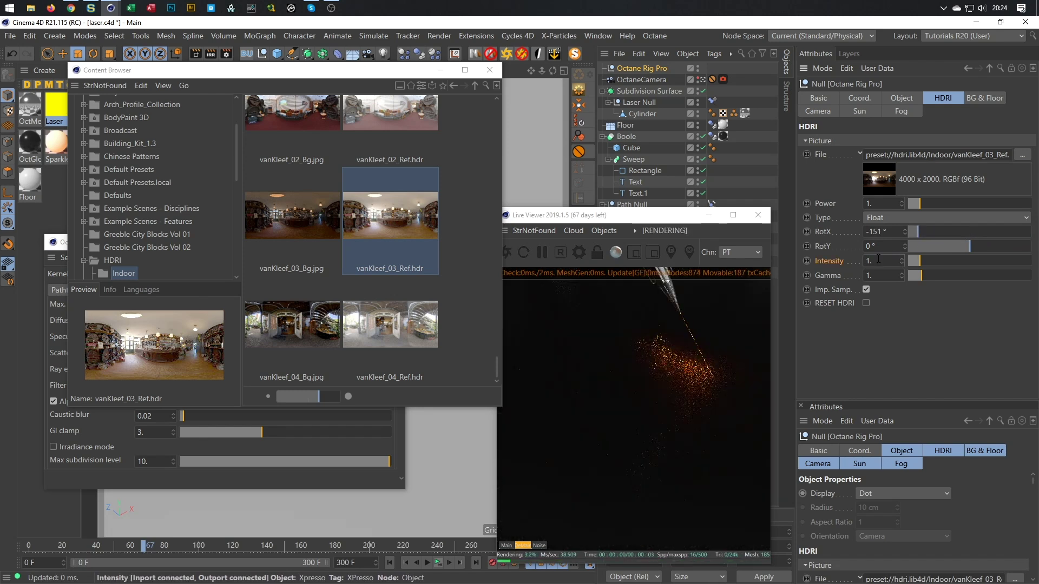
left_click_drag(924, 232, 984, 230)
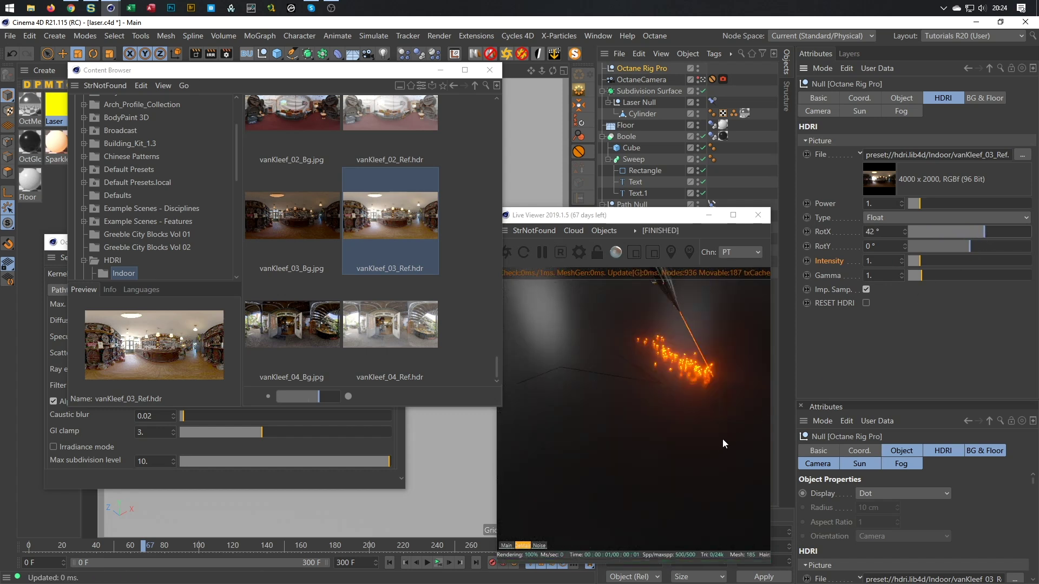
- Save the laser scene and move the Live Viewer aside, clear of the object list
left_click(719, 404)
key("ctrl+s")
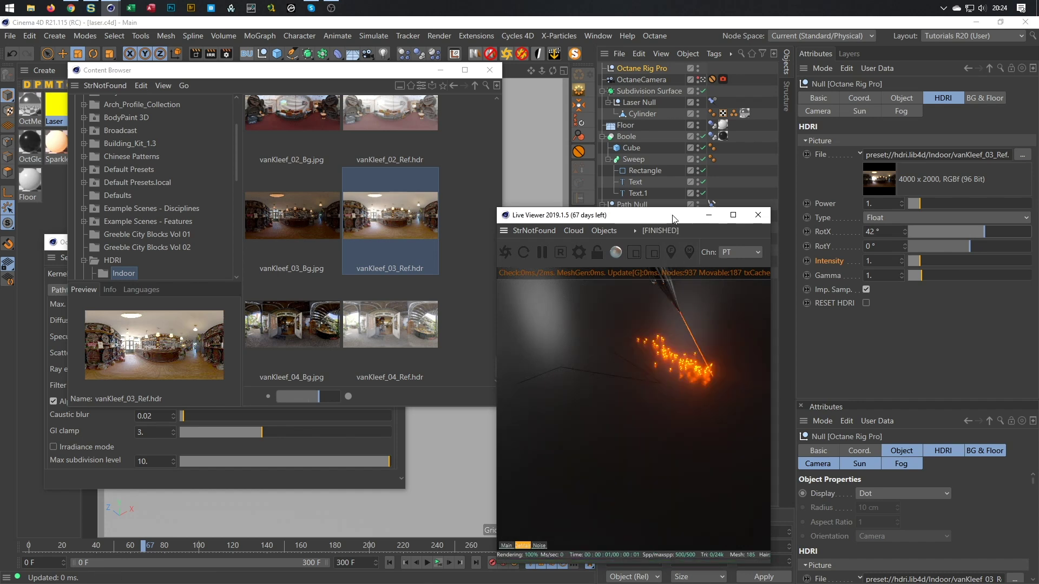
left_click_drag(674, 218, 867, 197)
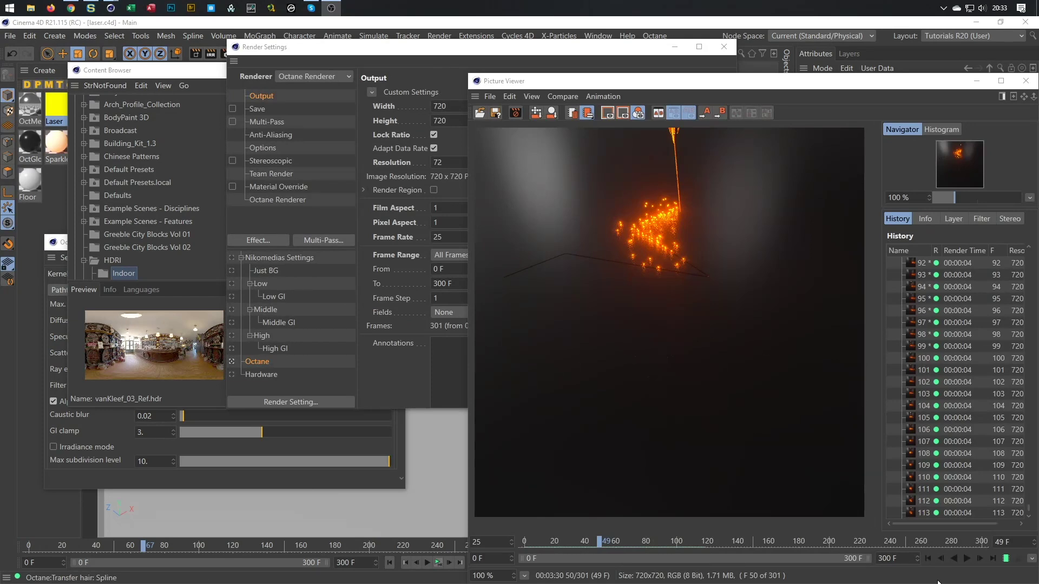
- Play back the rendered frames, stop the running Octane render and close the Picture Viewer
key("F8")
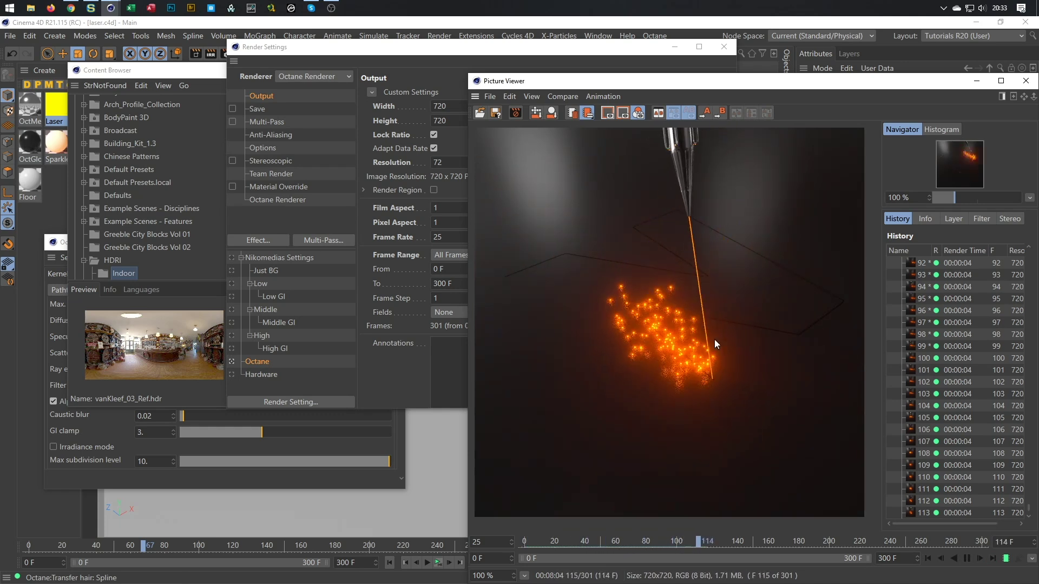
left_click(967, 558)
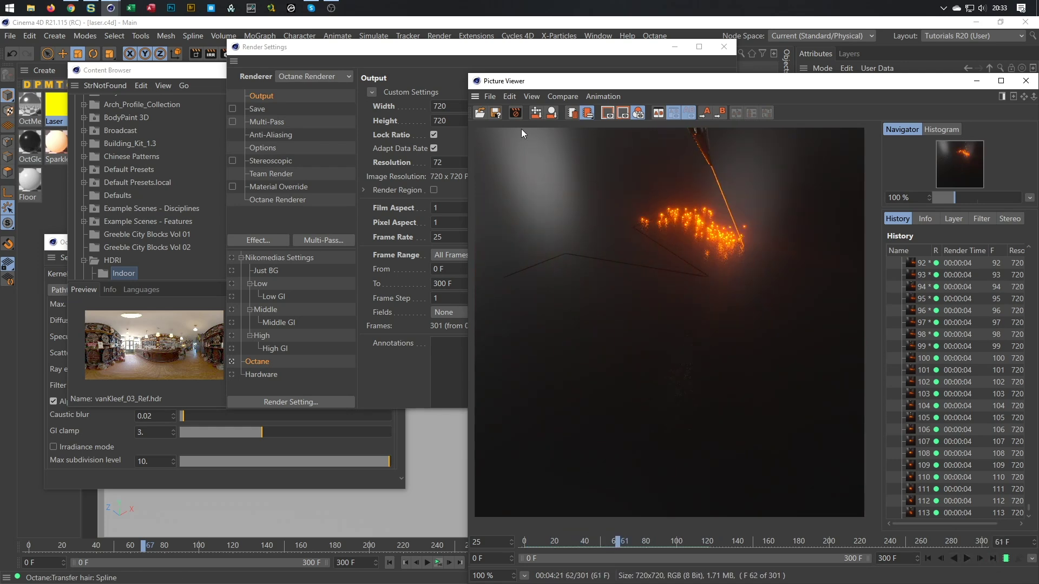
left_click(516, 116)
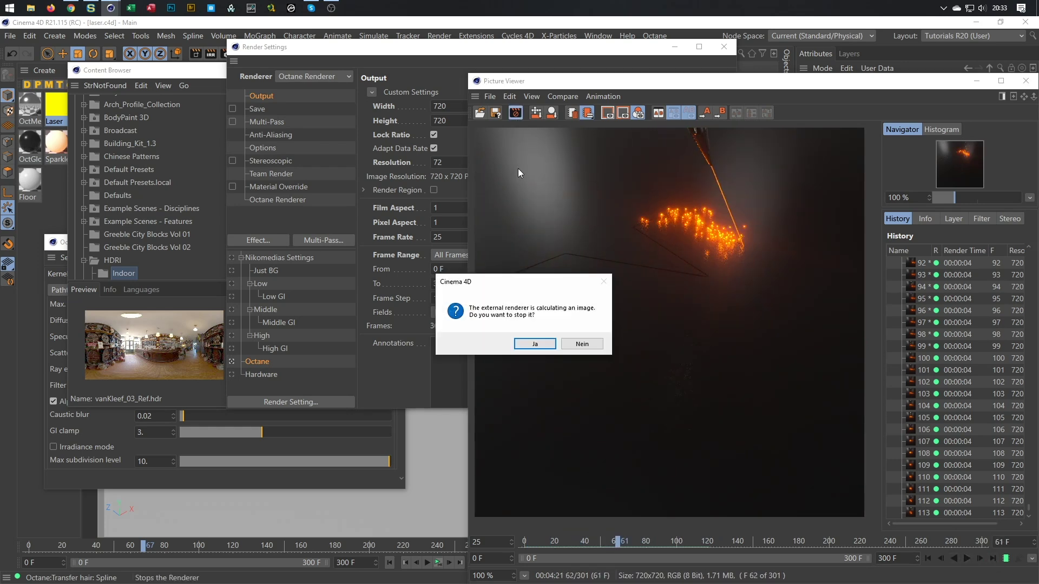
left_click(548, 345)
left_click(1025, 81)
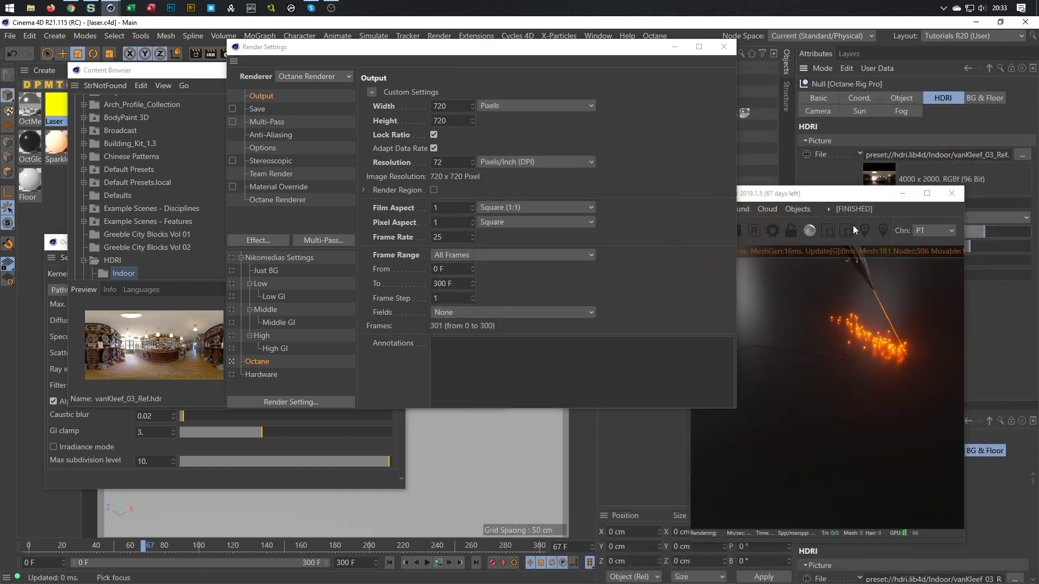
- Check the Pathtracing kernel parameters in the Octane settings, down to the adaptive sampling options
left_click(826, 195)
left_click(771, 230)
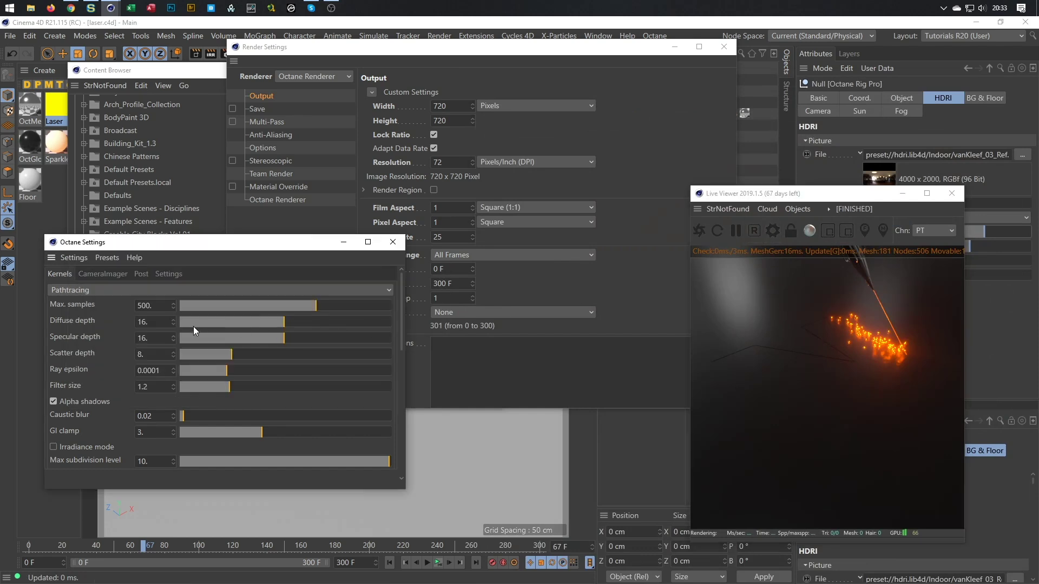
left_click_drag(402, 333, 407, 436)
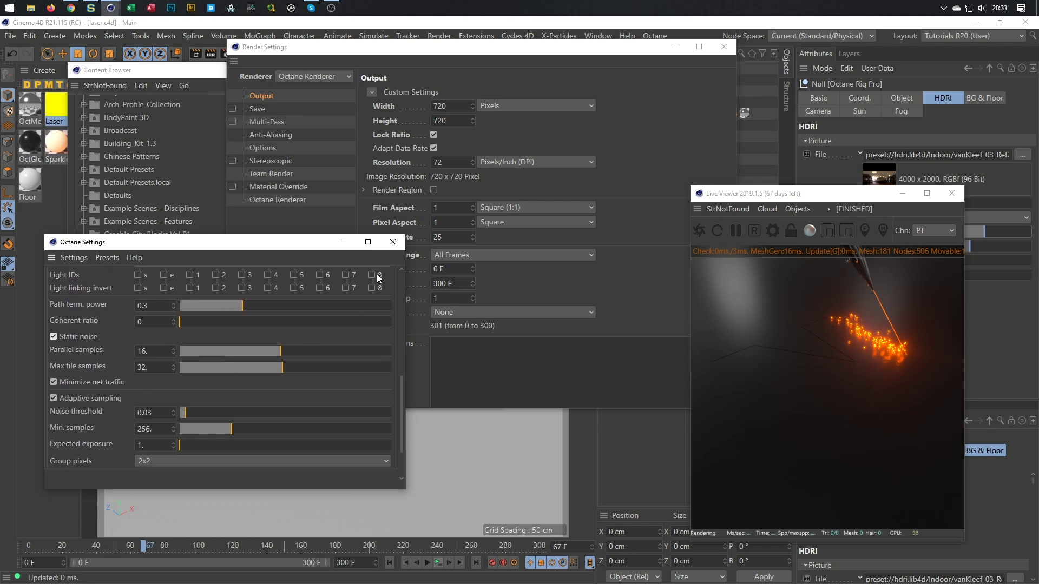
left_click(392, 241)
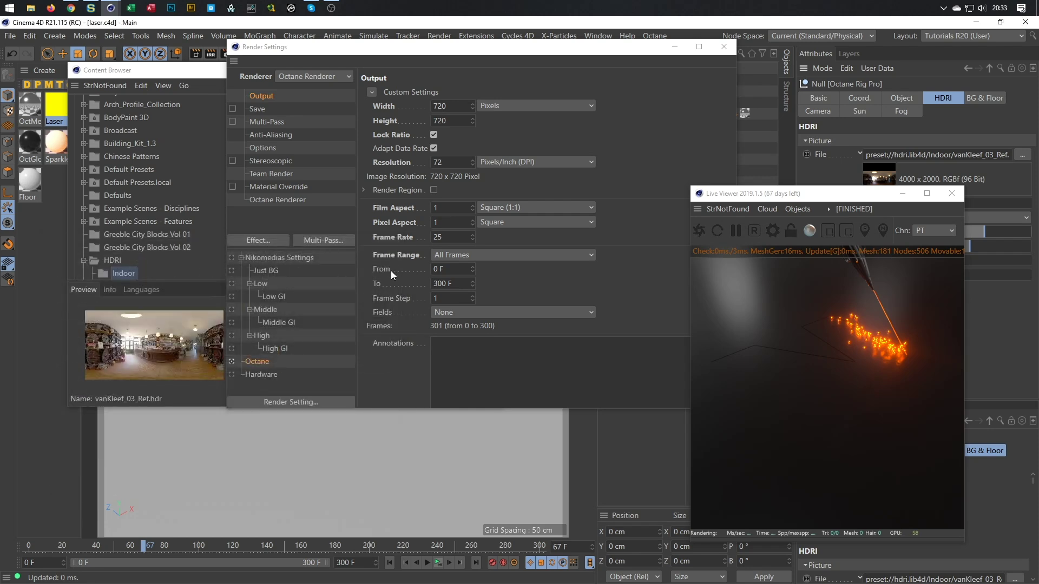
- Enable the denoised beauty pass in the Octane Renderer's render settings and close them
left_click(280, 201)
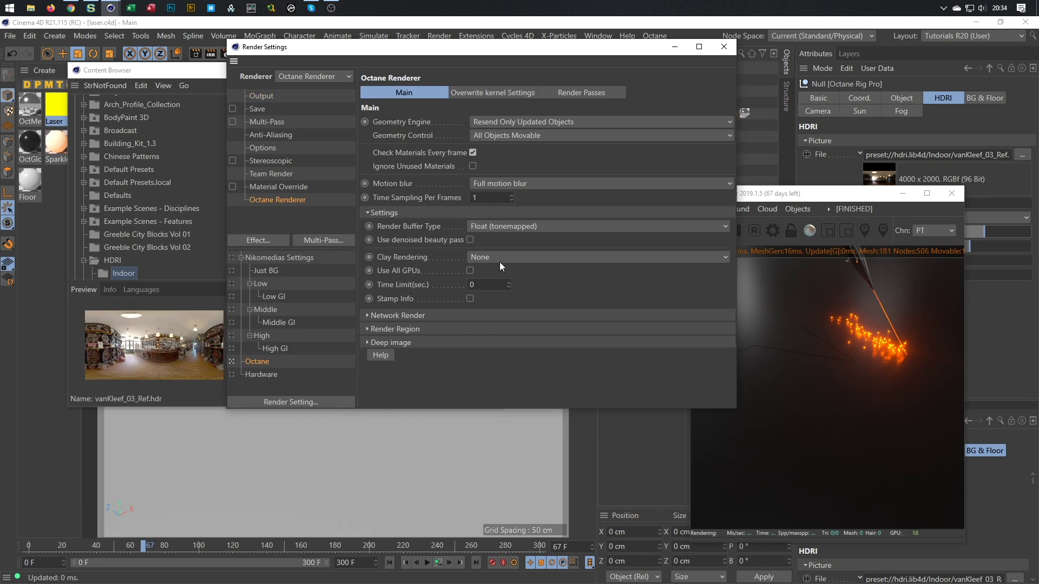
left_click(469, 239)
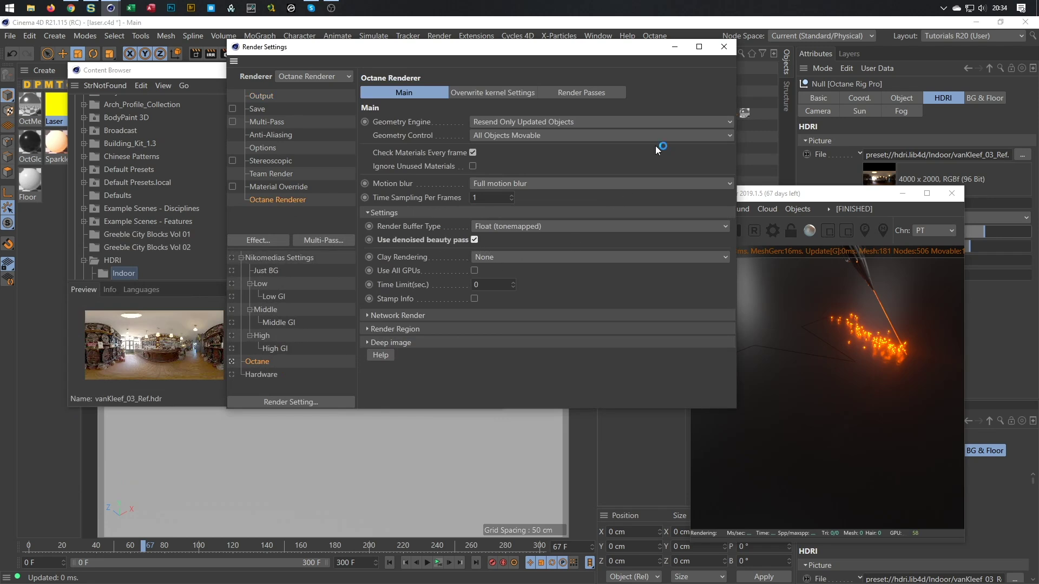
left_click(717, 50)
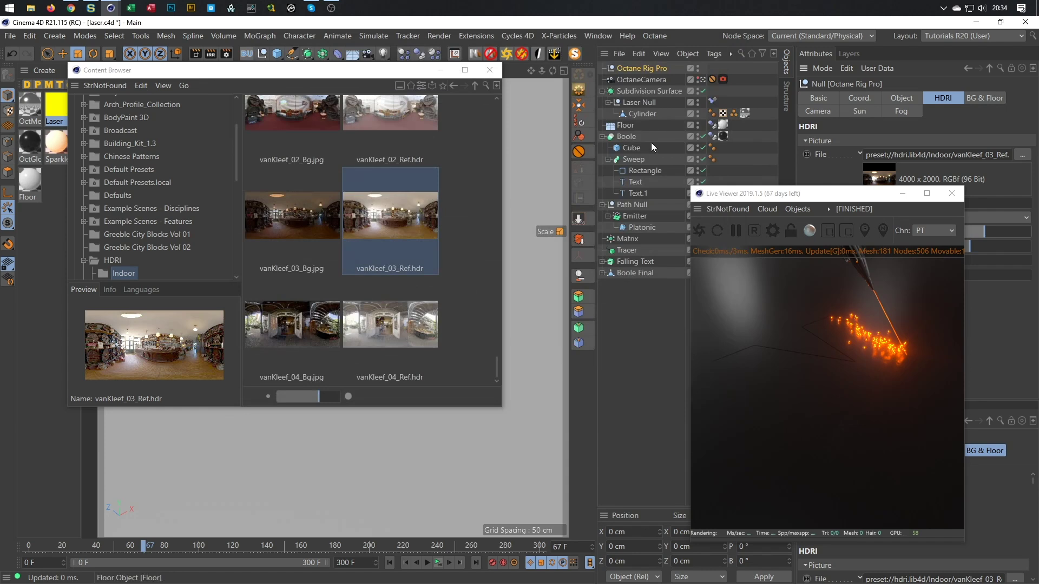
- Stop the running denoised render and close the Picture Viewer and the Content Browser
left_click(478, 144)
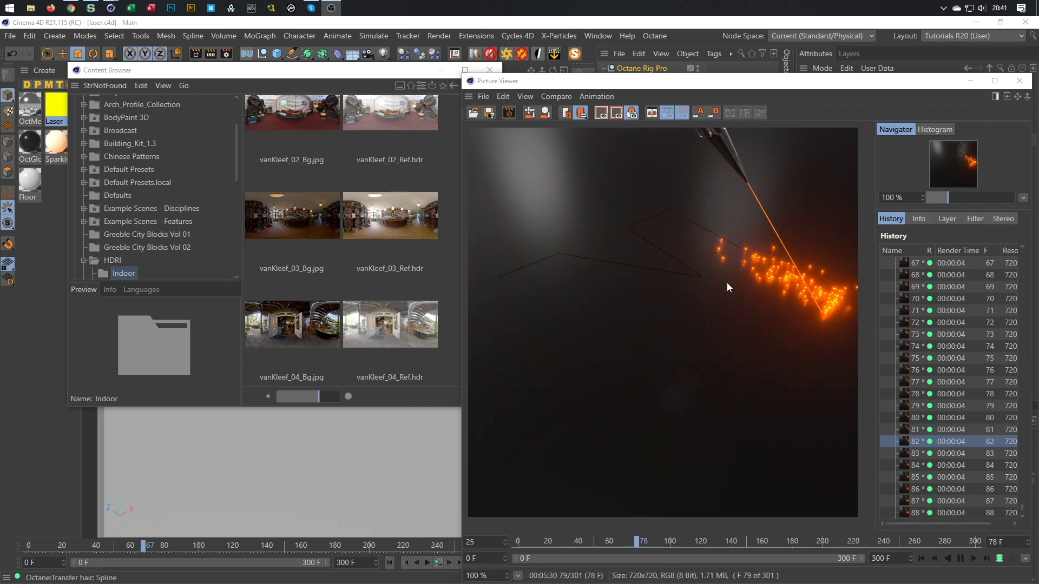
left_click(1020, 81)
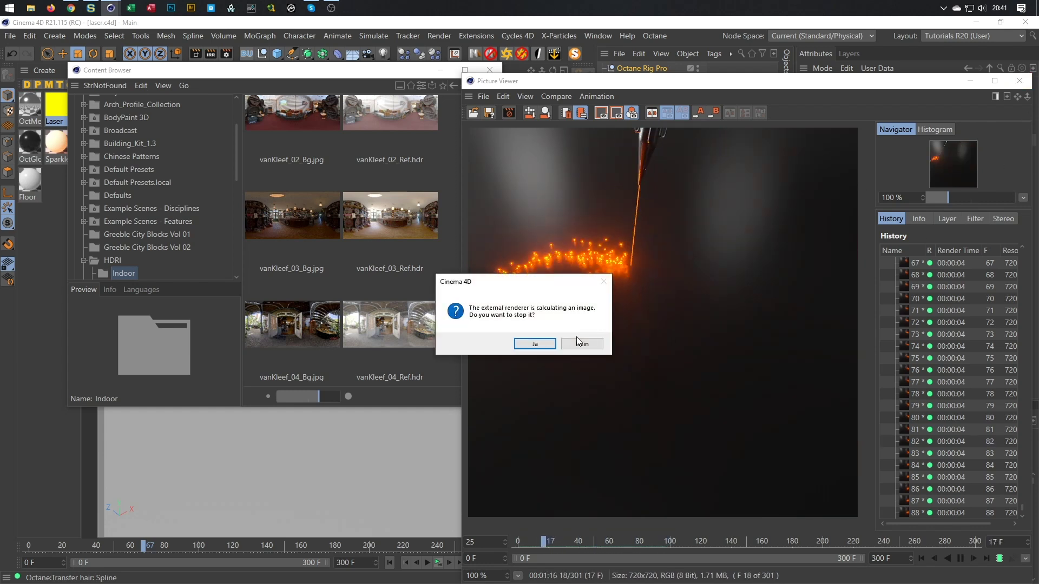
left_click(535, 344)
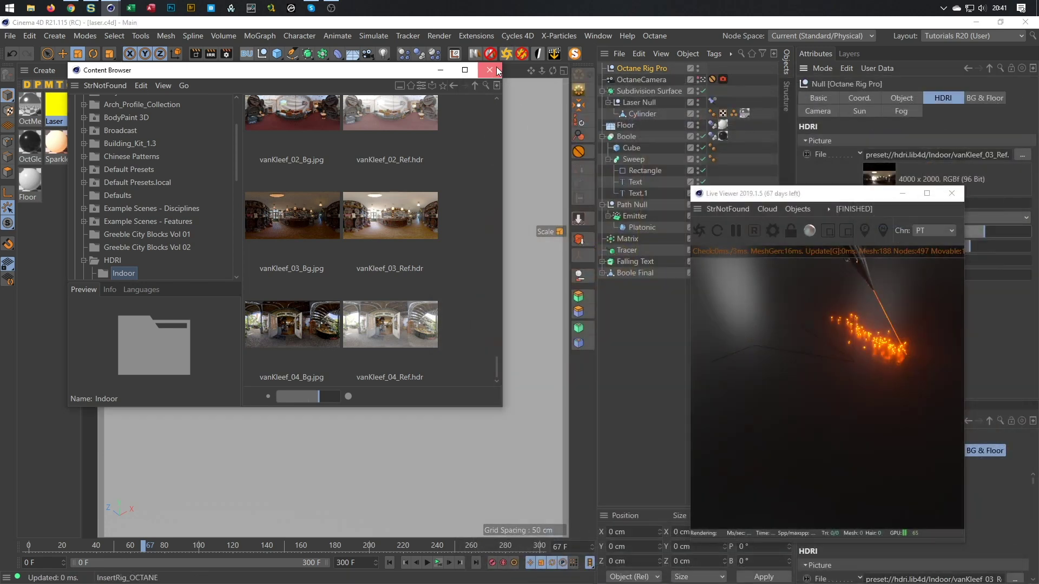
left_click(490, 70)
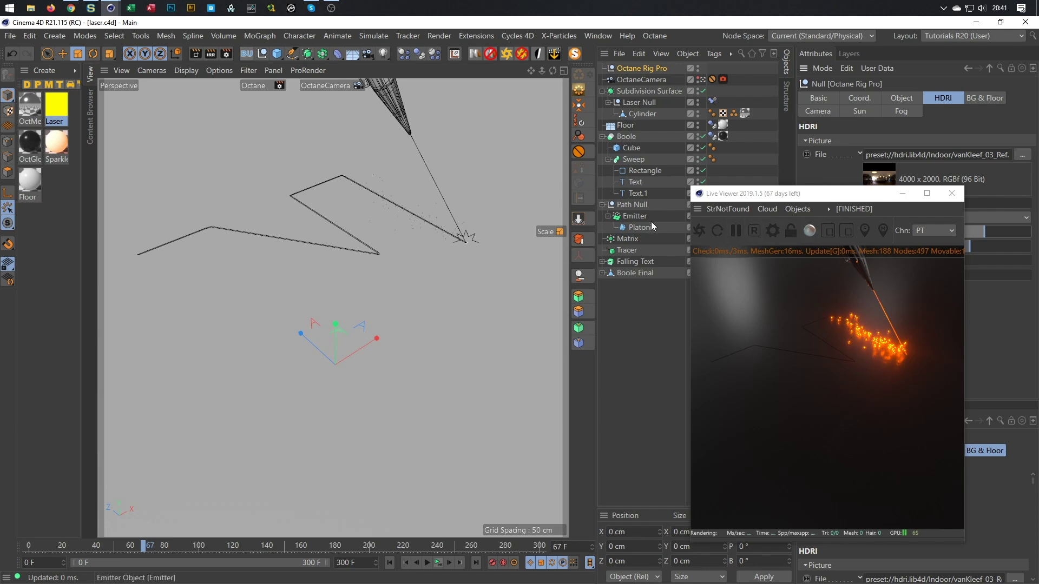
- Leave the OctaneCamera view and bring the laser path and its spark particles up close in the default camera
left_click(701, 79)
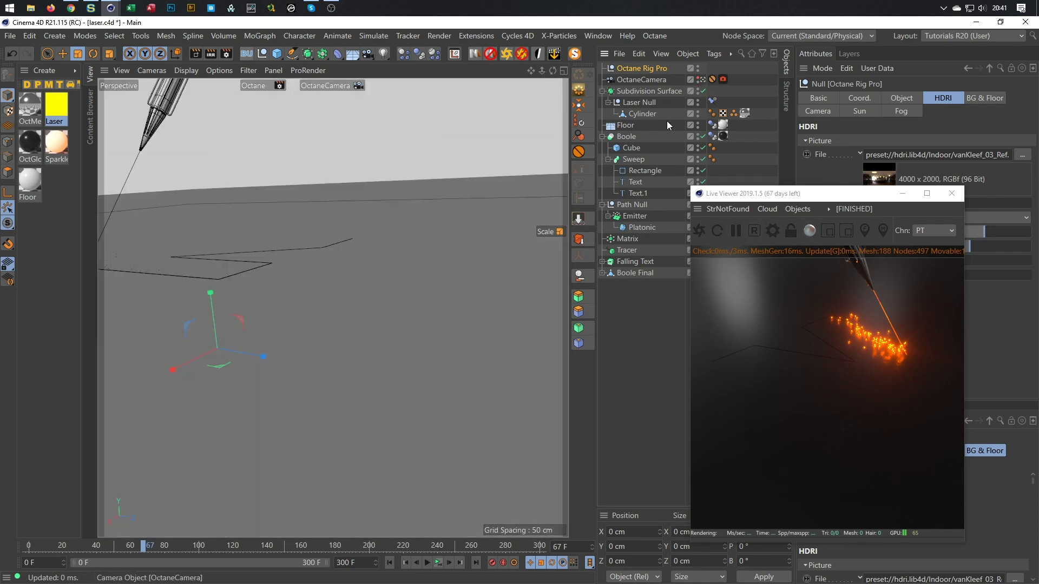
left_click_drag(327, 300, 265, 225, "alt")
right_click_drag(417, 174, 494, 140, "alt")
right_click_drag(263, 312, 333, 284, "alt")
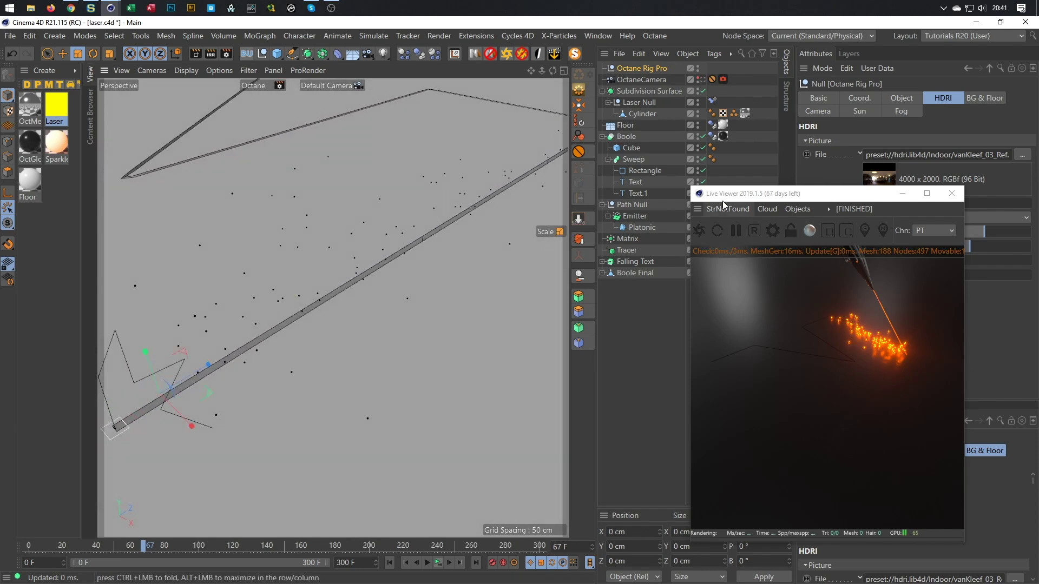
- Play the simulation in the default camera and examine how the spark particles behave along the laser path
left_click_drag(254, 325, 334, 306, "alt")
scroll(334, 307, "up", 1)
middle_click_drag(332, 251, 394, 463, "alt")
right_click_drag(294, 110, 353, 130, "alt")
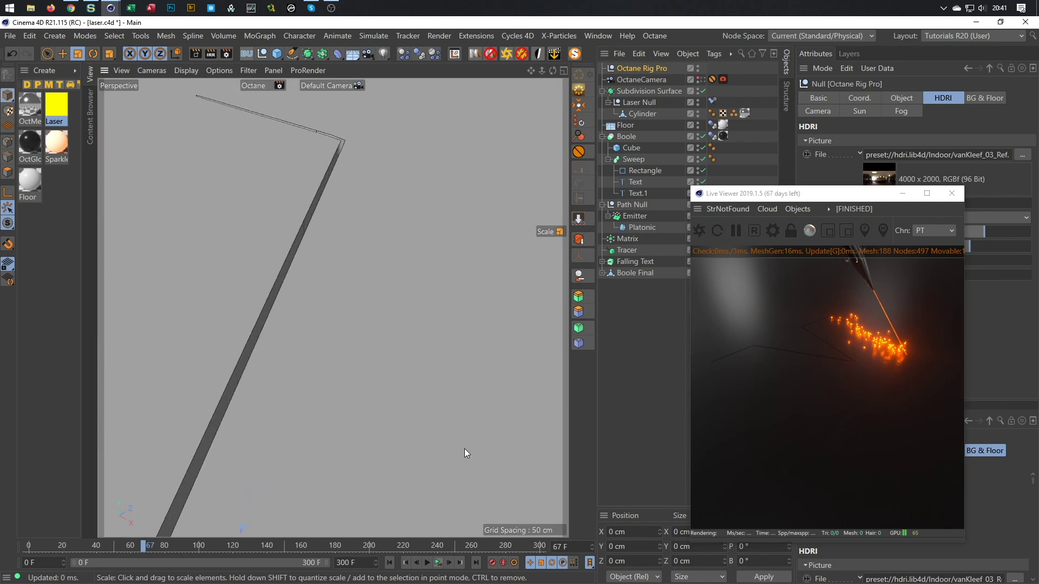
left_click(439, 564)
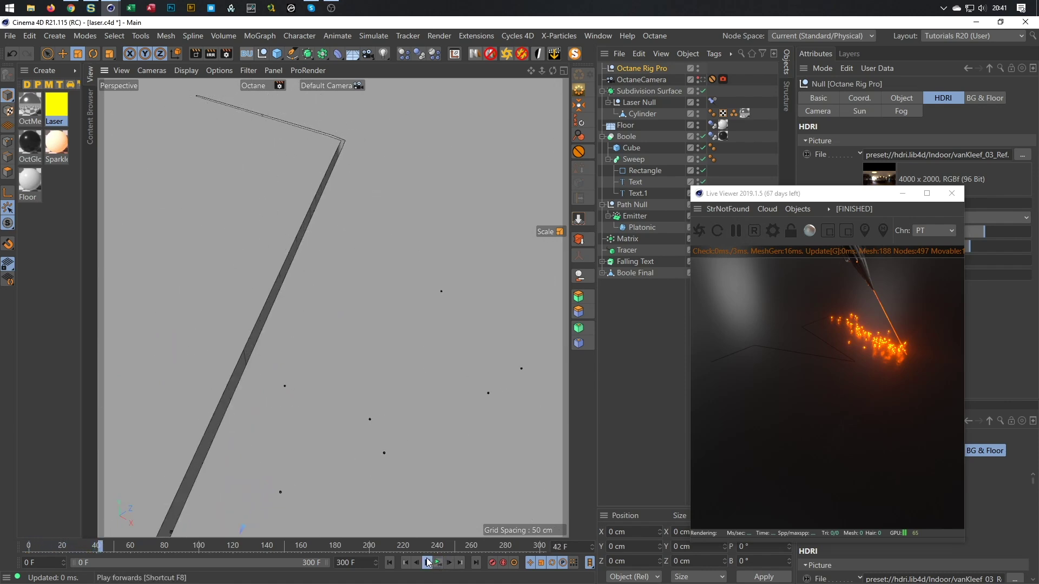
right_click_drag(375, 401, 162, 421, "alt")
right_click_drag(441, 476, 492, 252, "alt")
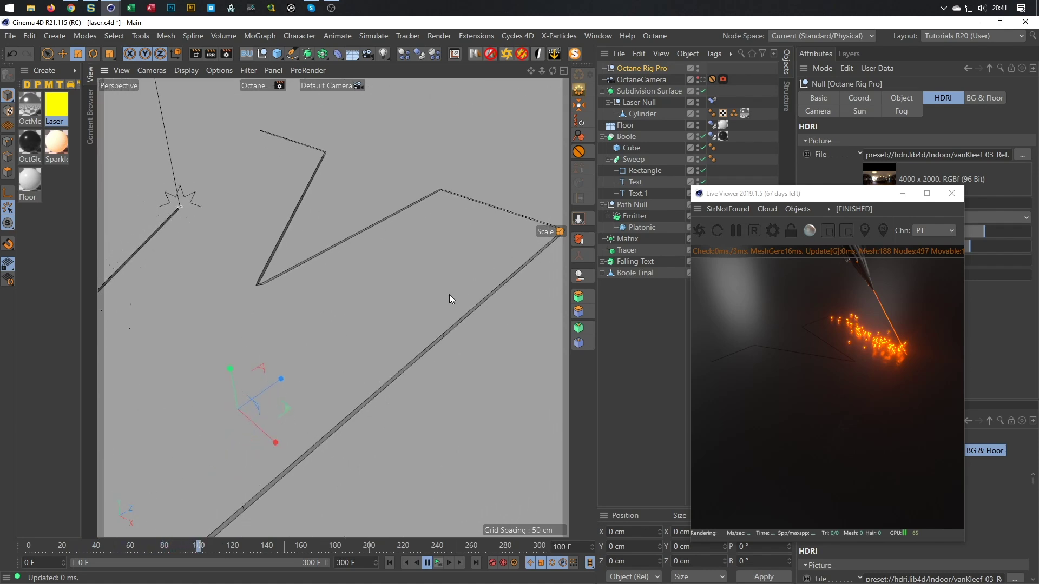
left_click(438, 564)
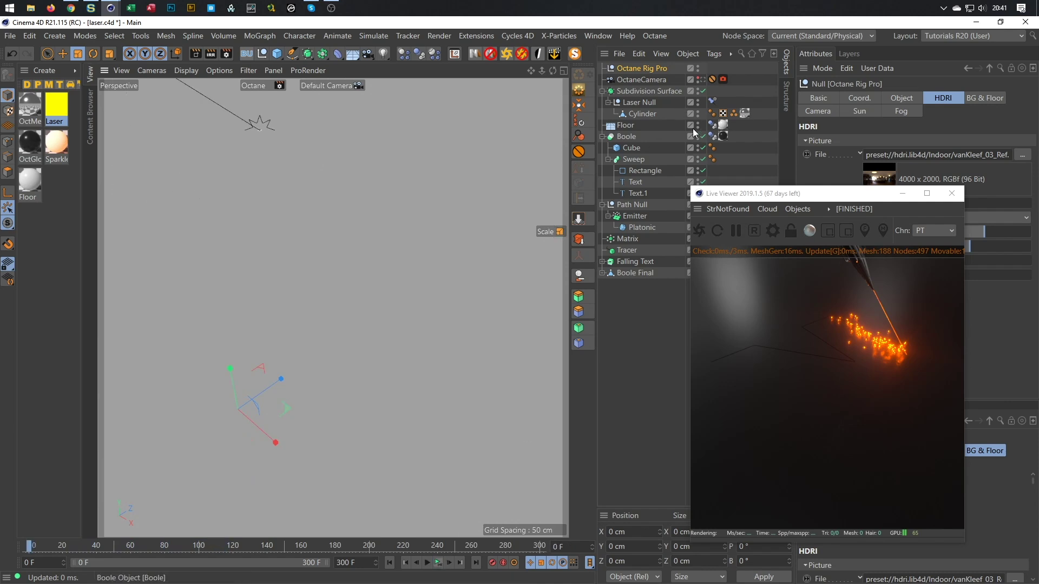
- Set Follow Position and Follow Rotation to 0.5 in the Platonic's Dynamics Body force settings and replay the simulation
left_click_drag(806, 199, 803, 246)
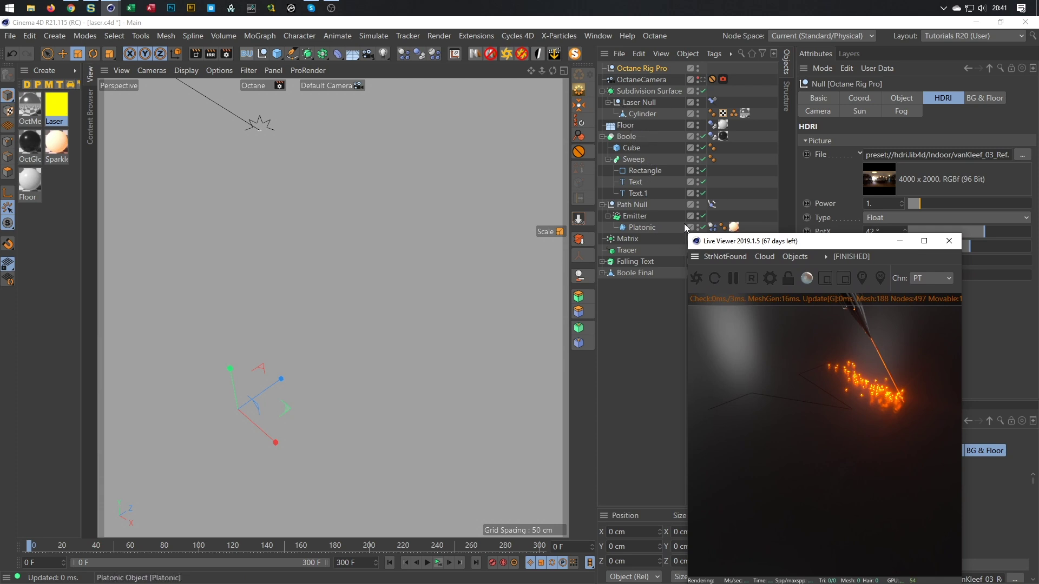
left_click(712, 227)
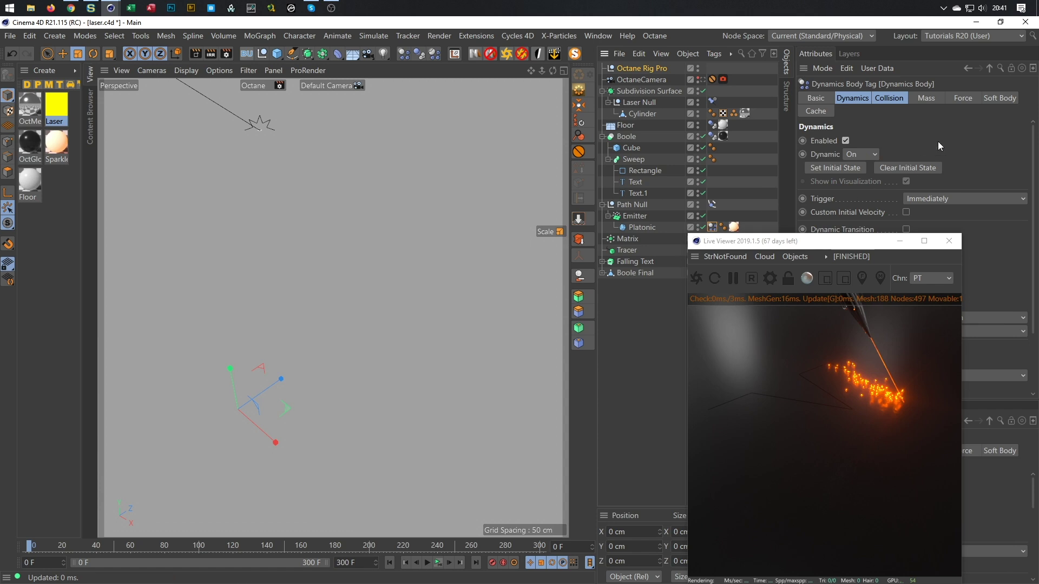
left_click(960, 99)
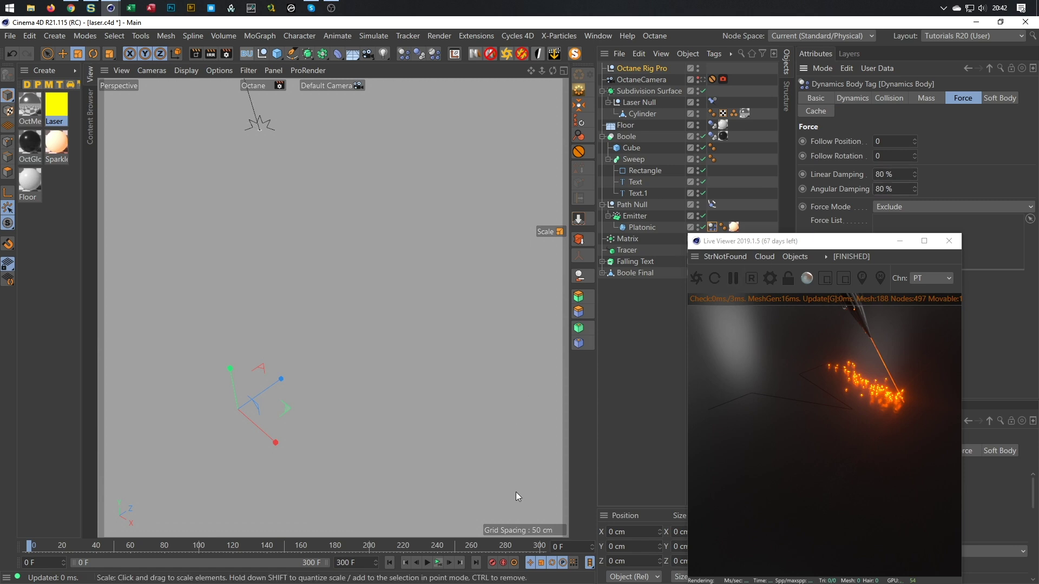
left_click(438, 564)
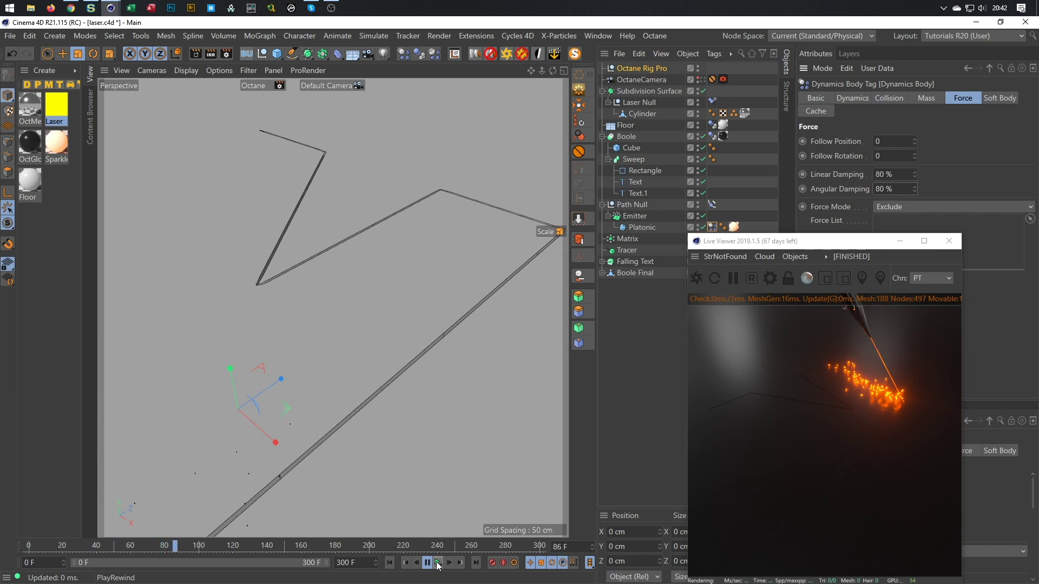
left_click(439, 564)
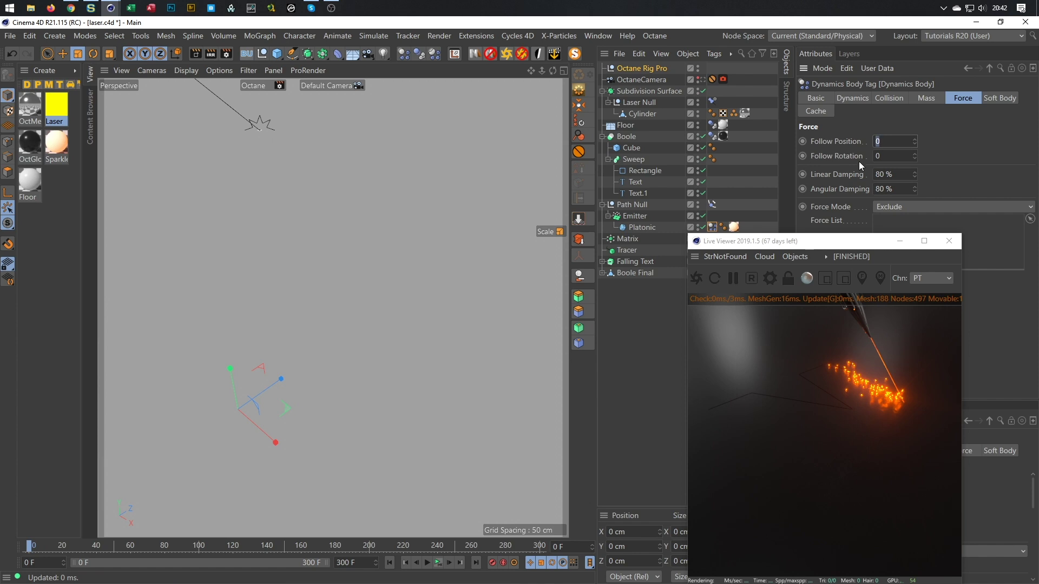
type("0.5")
key("Tab")
type("0.5")
key("Return")
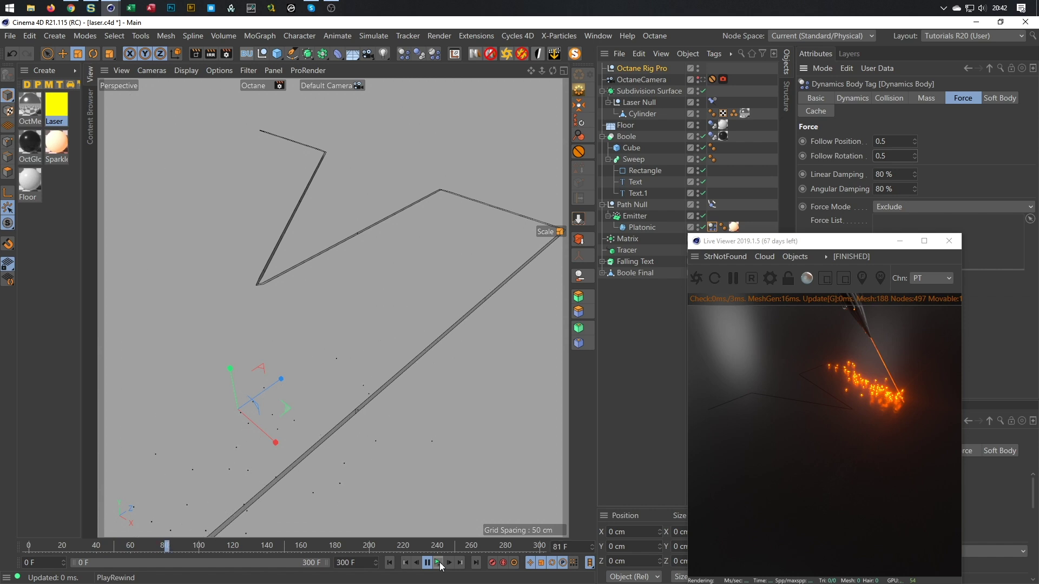
left_click(439, 563)
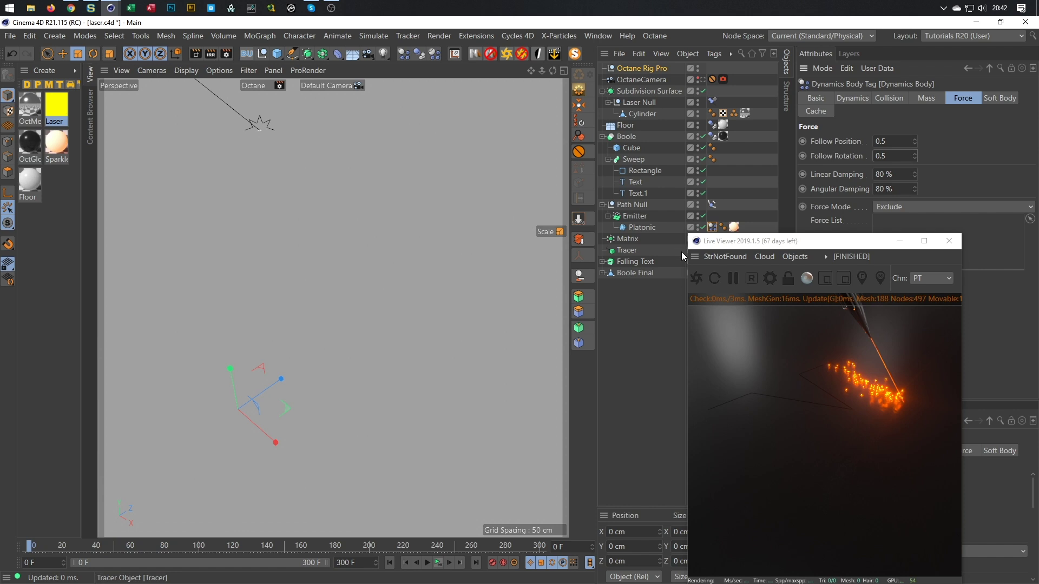
- Set the Steps per Frame to 10 in the project's expert dynamics settings and clear the Live Viewer off the viewport
left_click_drag(847, 242, 413, 191)
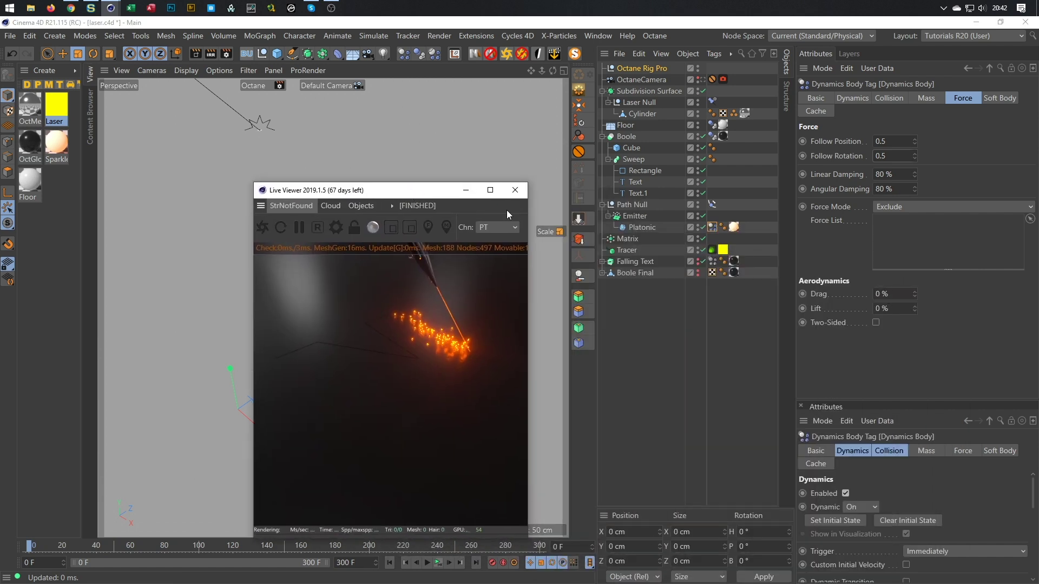
left_click(706, 216)
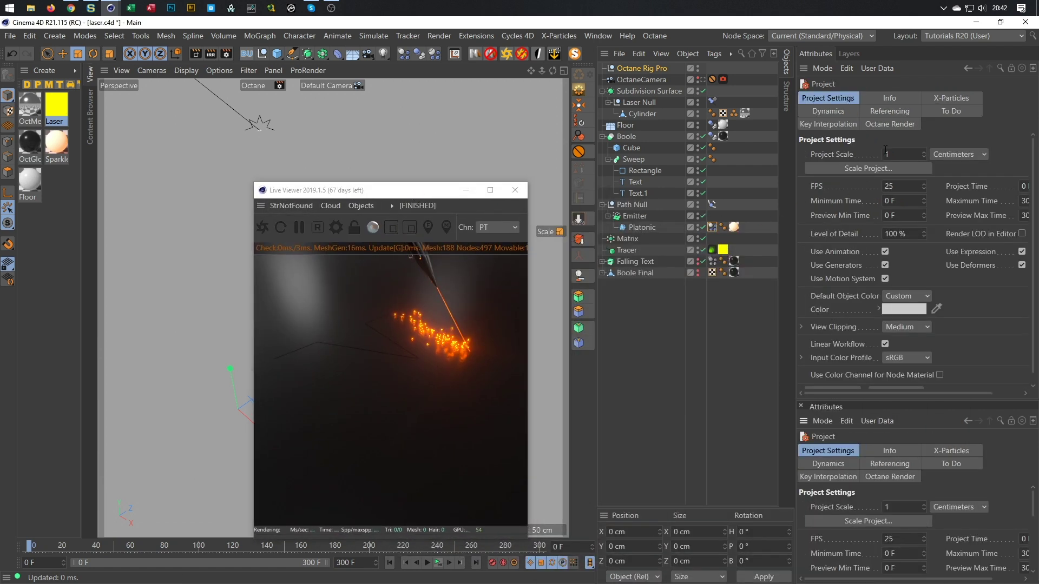
left_click(848, 110)
left_click(913, 155)
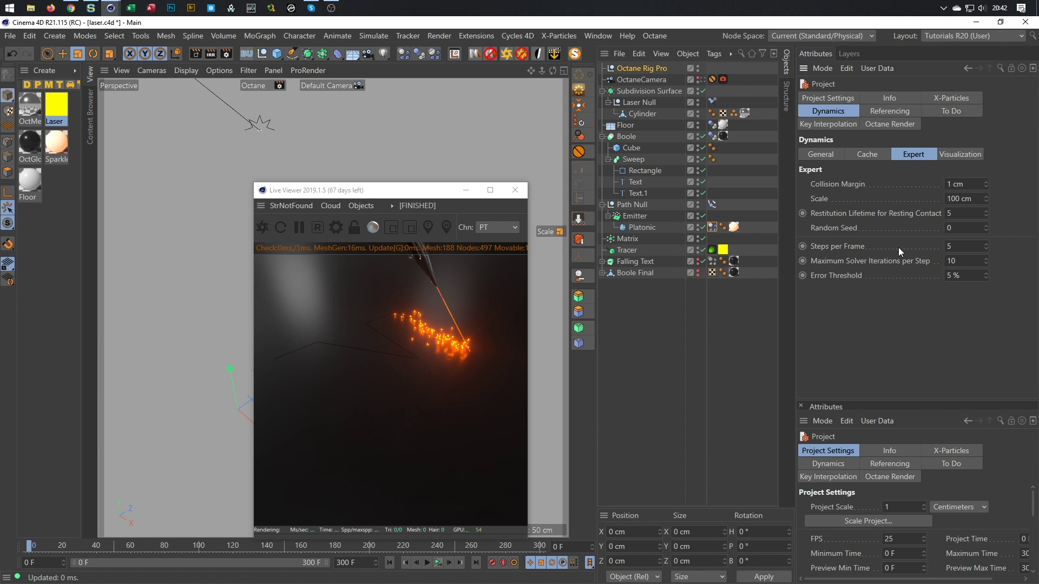
type("10")
left_click_drag(436, 193, 911, 191)
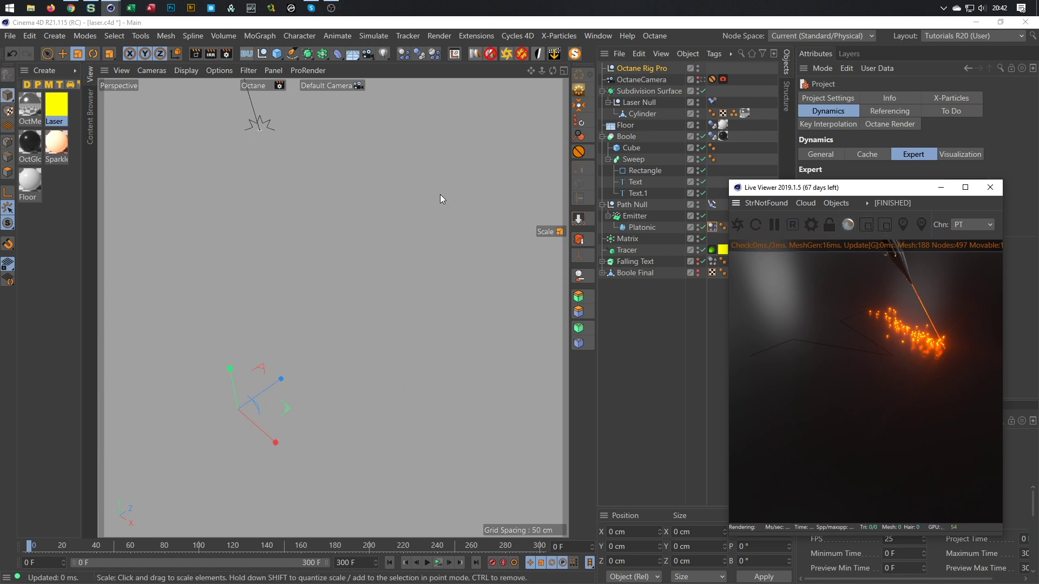
- Look through the OctaneCamera again and save the project
left_click(705, 80)
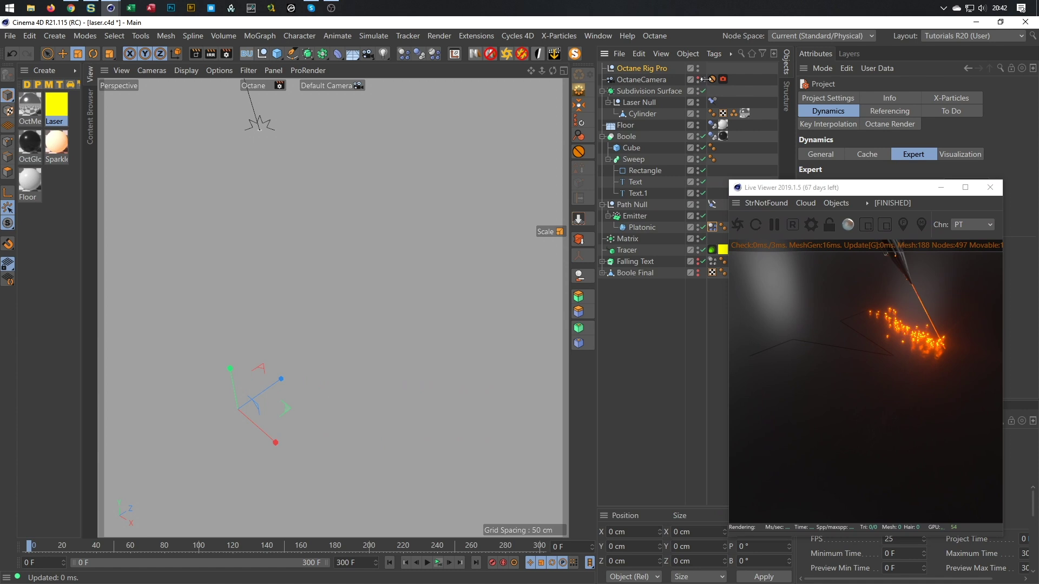
left_click(703, 80)
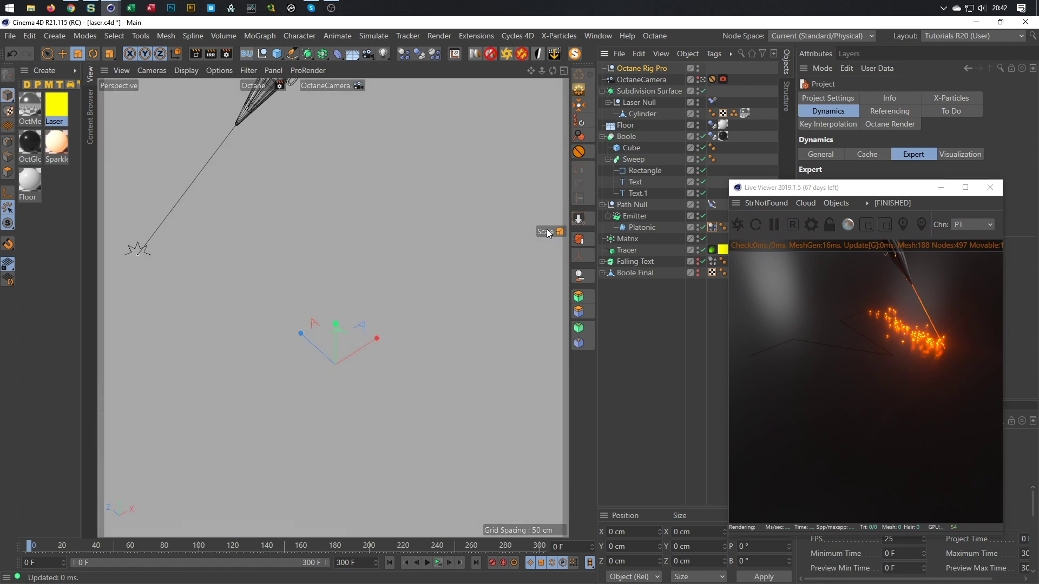
key("ctrl+s")
- Activate the Hardware render setting and start rendering the animation to the Picture Viewer
left_click(226, 53)
left_click(233, 372)
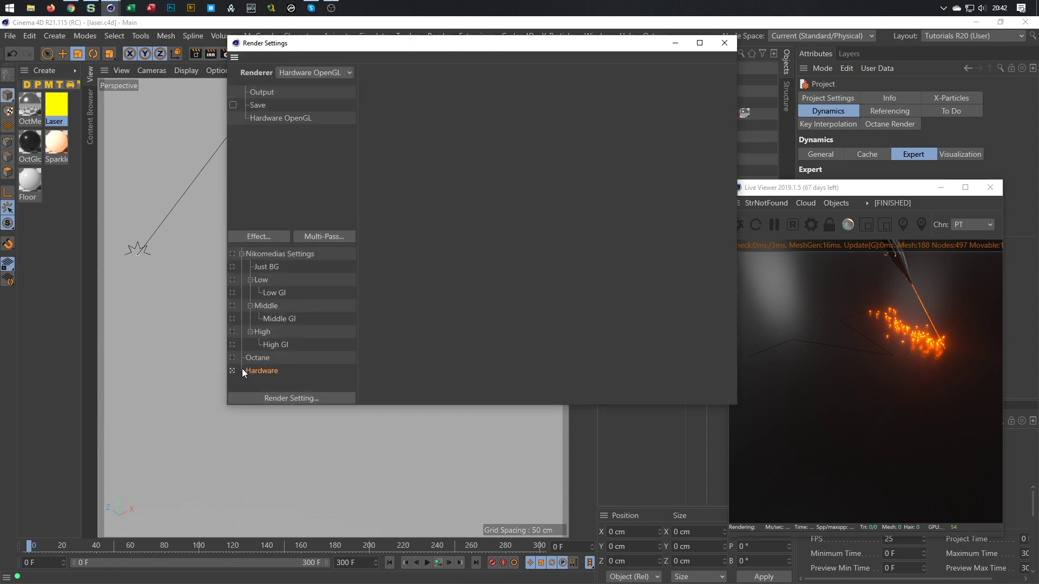
key("shift+r")
left_click(541, 344)
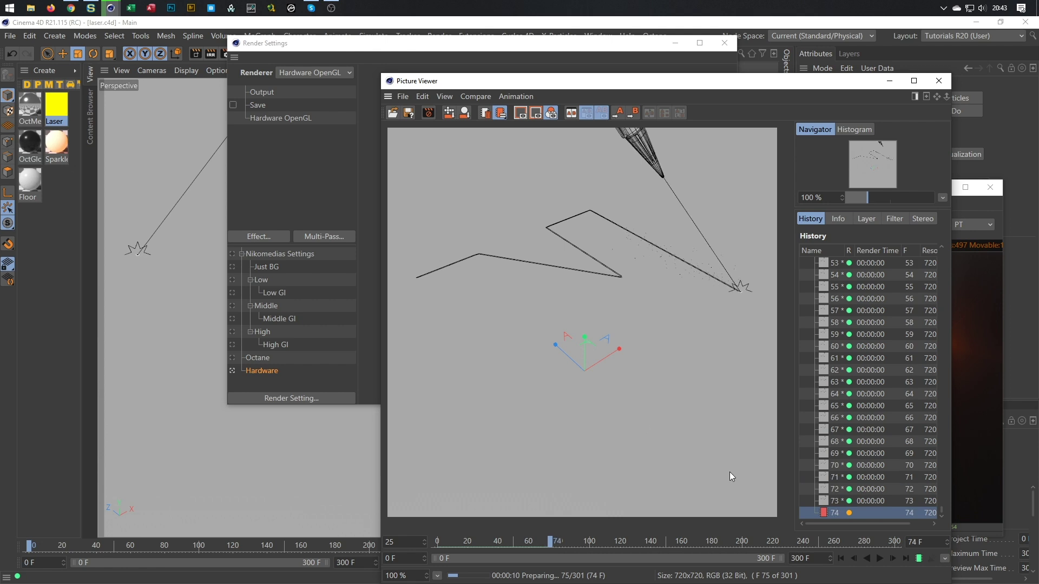
- Play back the rendered hardware preview frames to check the sparks and close the Picture Viewer
left_click(879, 559)
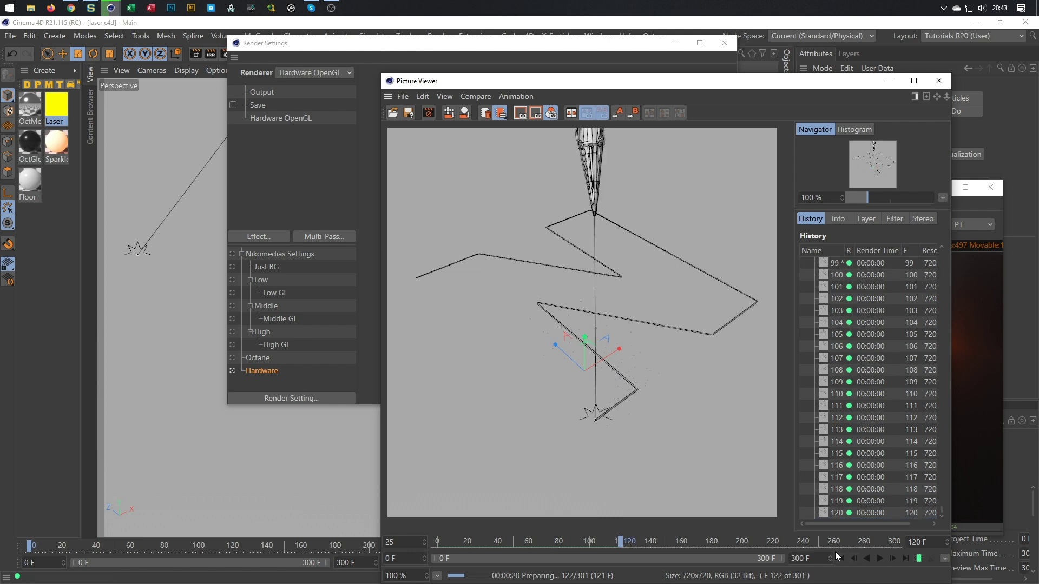
left_click(879, 559)
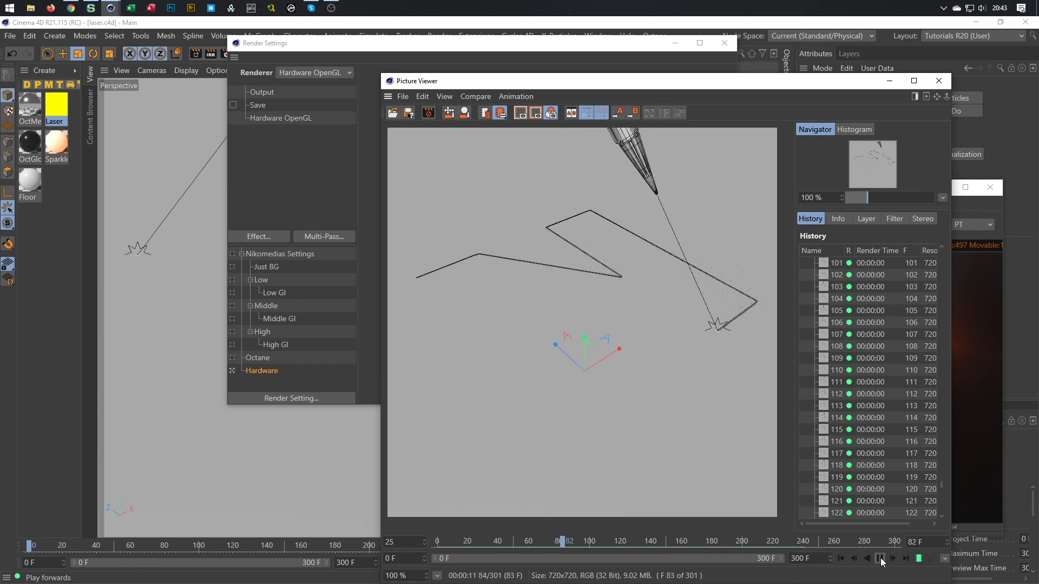
left_click(880, 558)
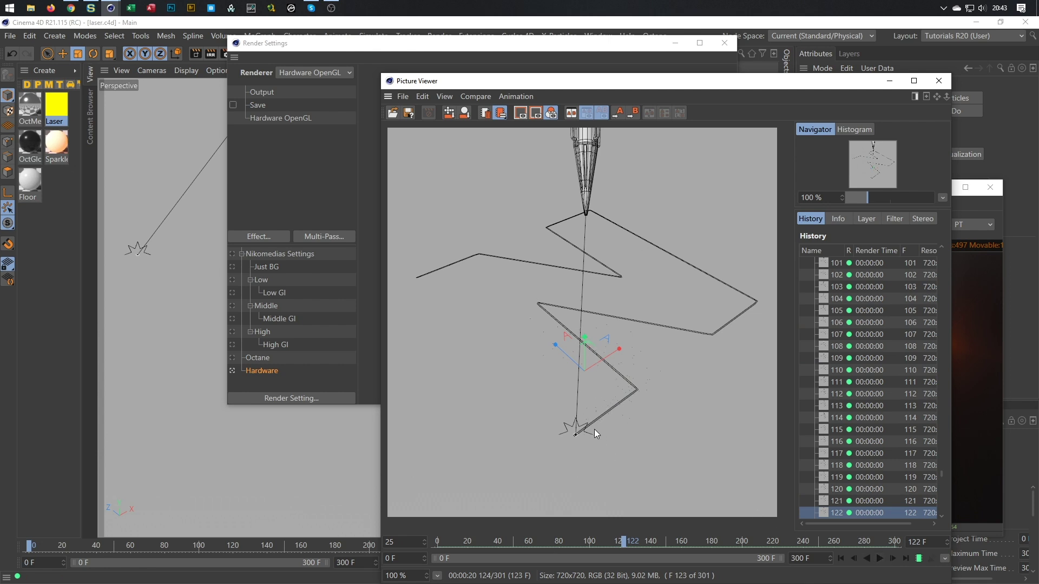
left_click(938, 82)
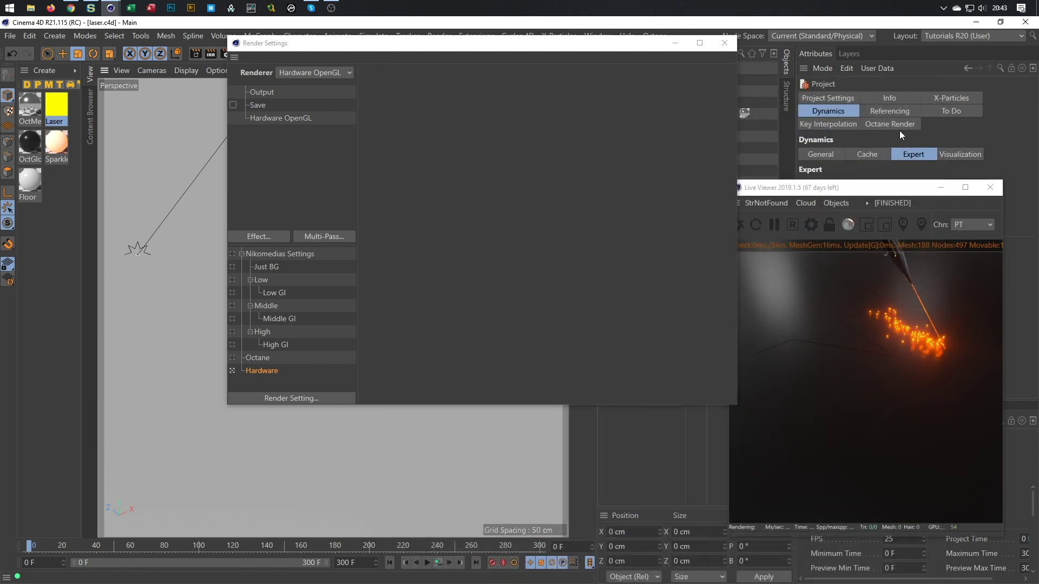
- Reopen the Picture Viewer, replay the hardware preview from the first frame to review the whole engraving, and close it
left_click_drag(628, 54, 462, 68)
left_click(863, 195)
left_click_drag(862, 194, 863, 213)
key("shift+F6")
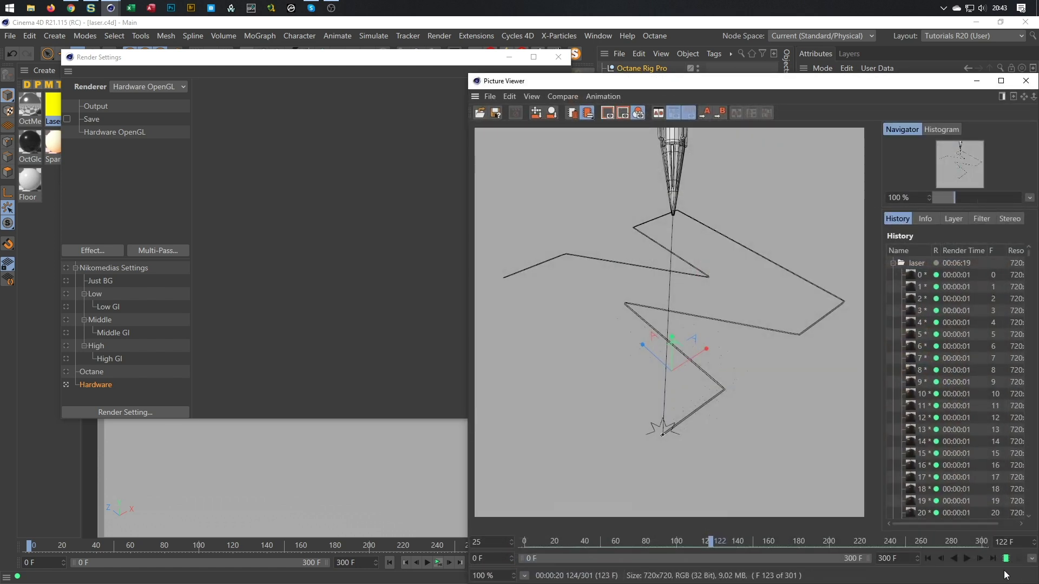
left_click(947, 561)
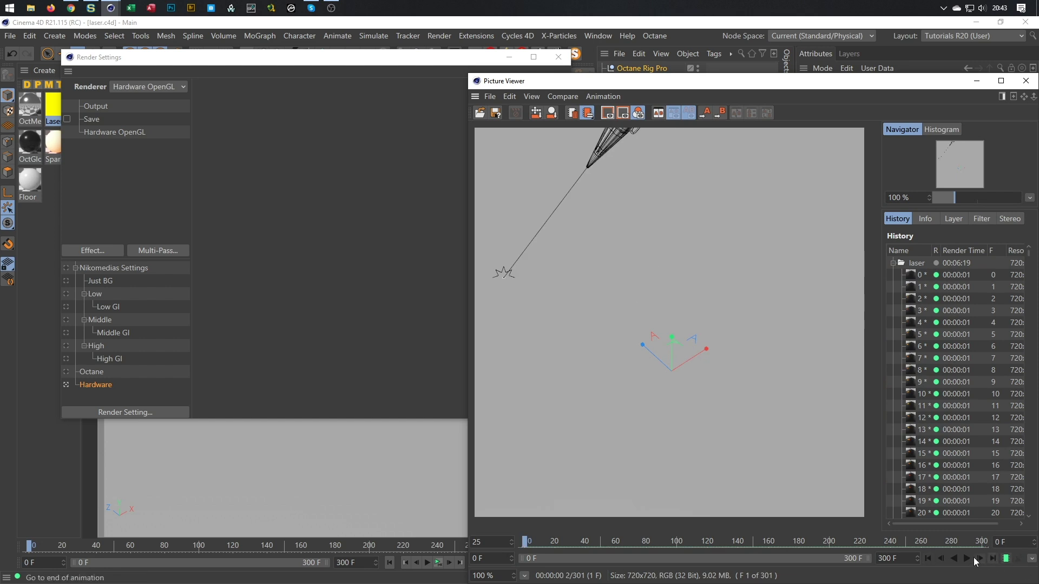
left_click(968, 559)
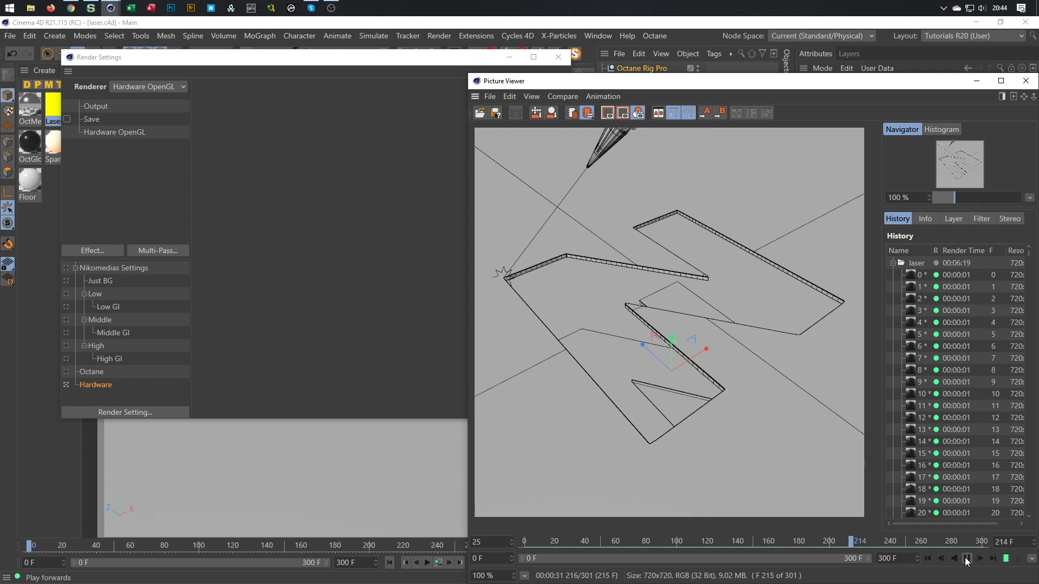
left_click(928, 558)
left_click(954, 558)
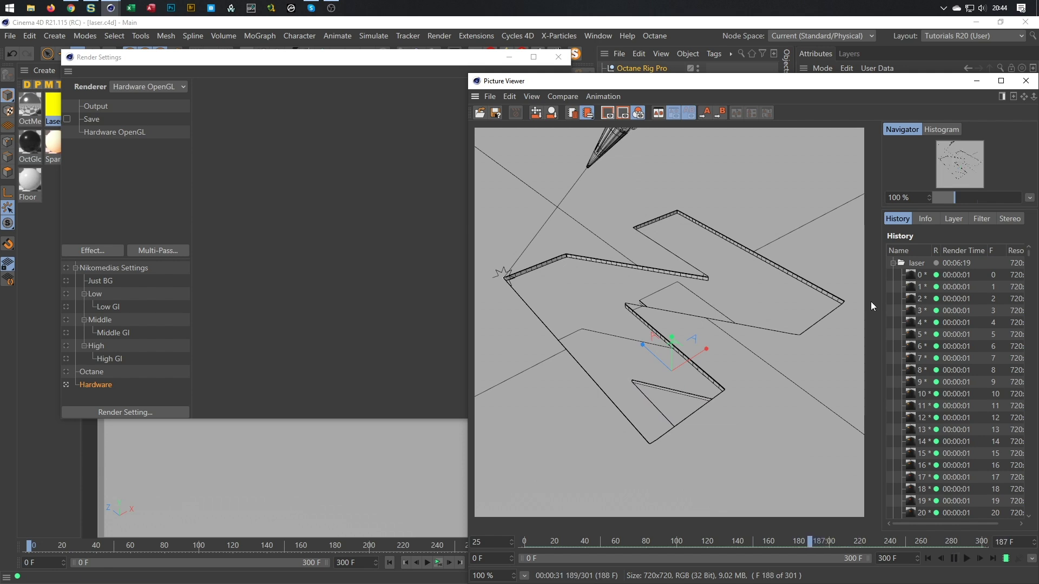
left_click(967, 557)
left_click(1025, 80)
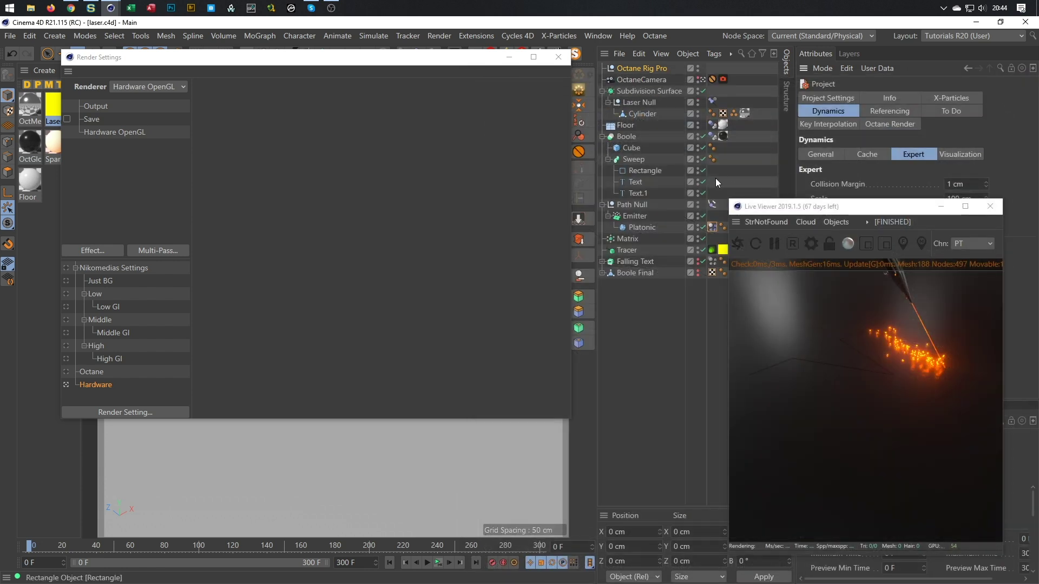
- Set the Emitter's particle lifetime to 7 F and save the project
left_click(633, 216)
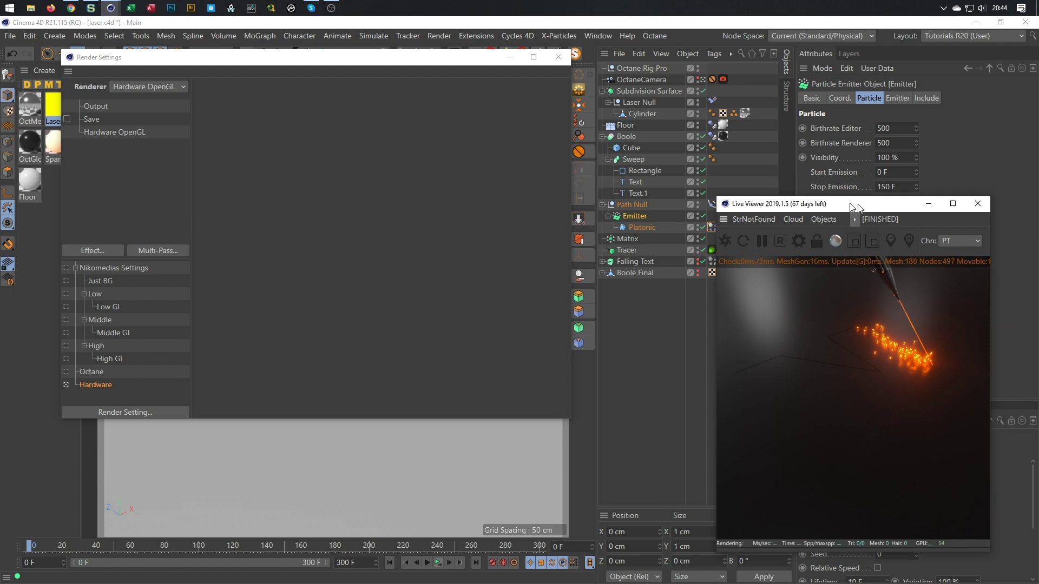
left_click_drag(869, 215, 621, 181)
type("7")
key("Return")
key("ctrl+s")
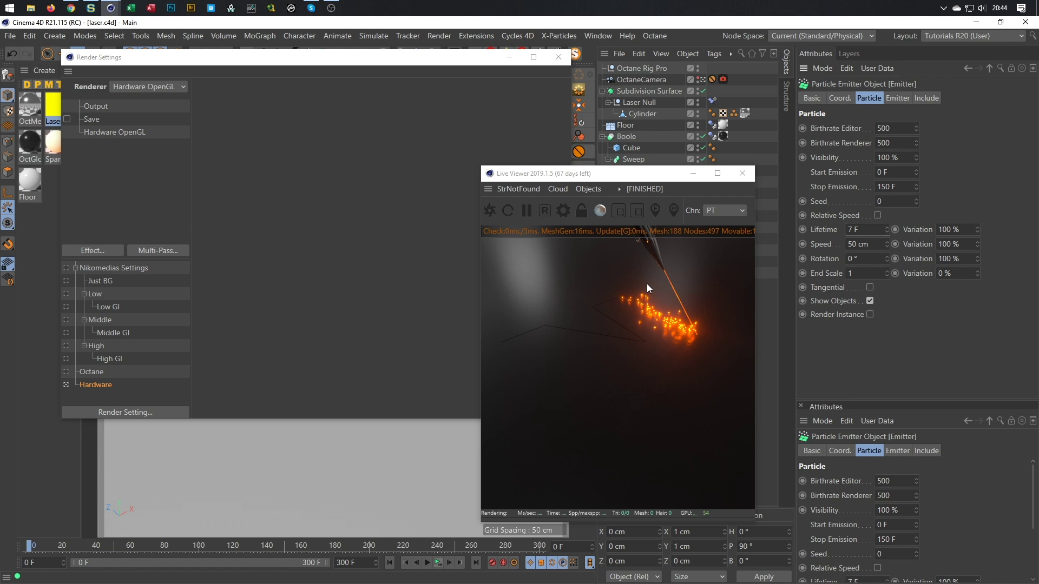
- Set the Emitter's editor and renderer birthrates to 800 and its particle lifetime to 6 F
double_click(892, 130)
type("800")
key("Tab")
type("800")
left_click_drag(878, 236, 847, 233)
type("6")
key("Return")
left_click_drag(633, 173, 894, 199)
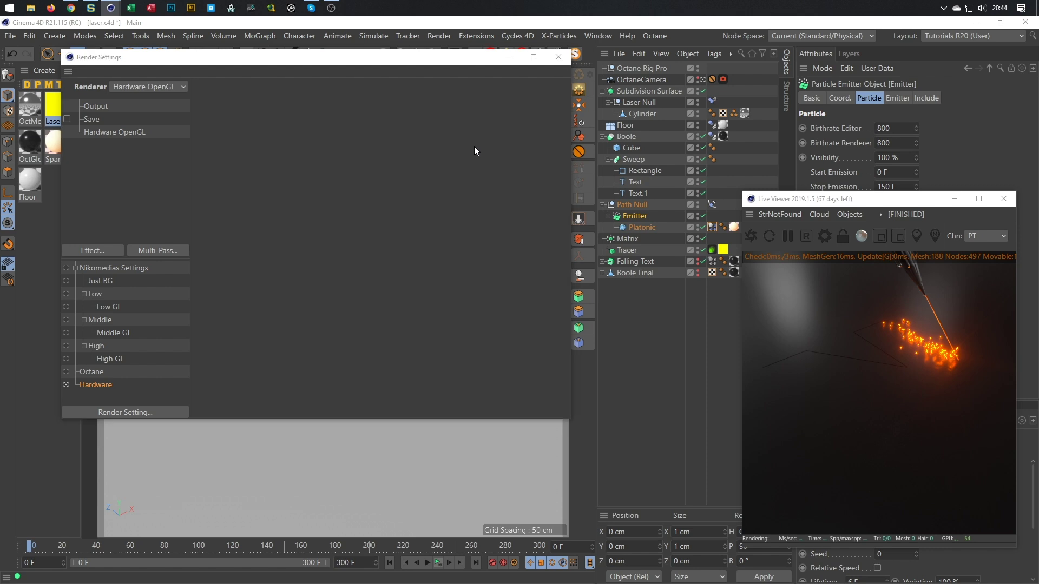
- Start another hardware preview render of the sparks, stop it partway, and close the Picture Viewer and render settings
key("shift+r")
left_click(549, 344)
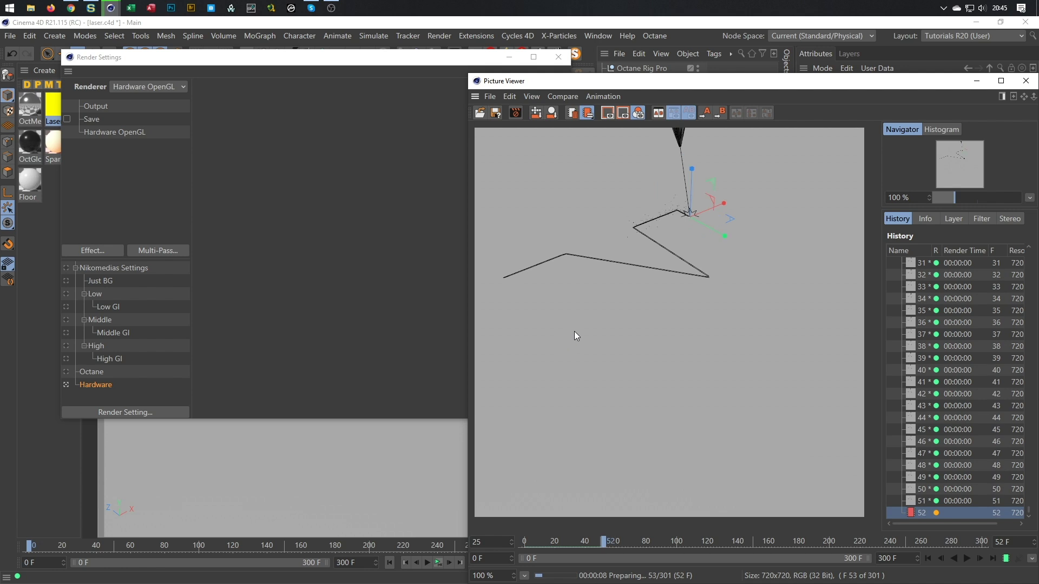
left_click(1026, 81)
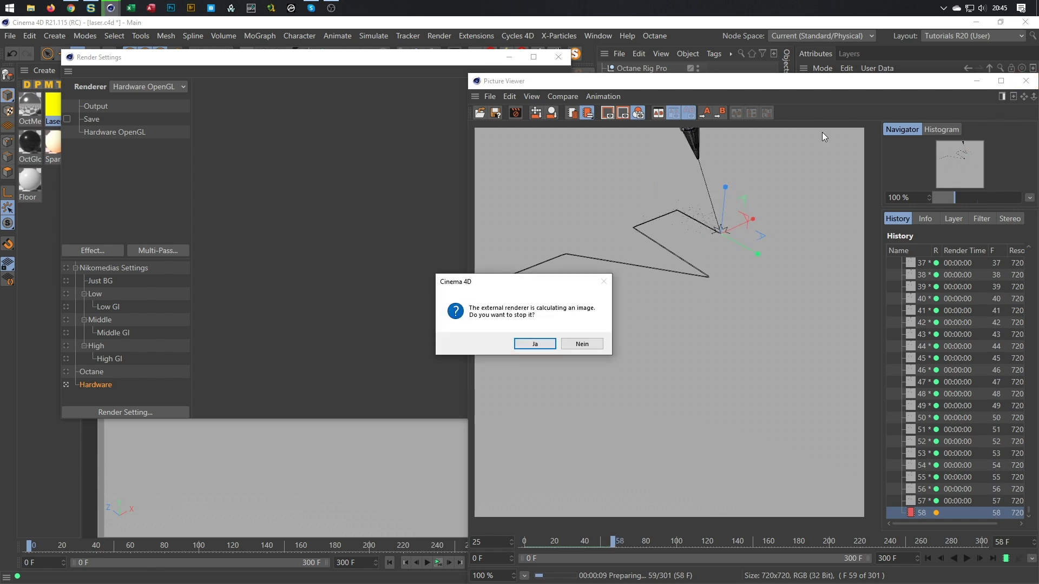
left_click(544, 345)
left_click(562, 58)
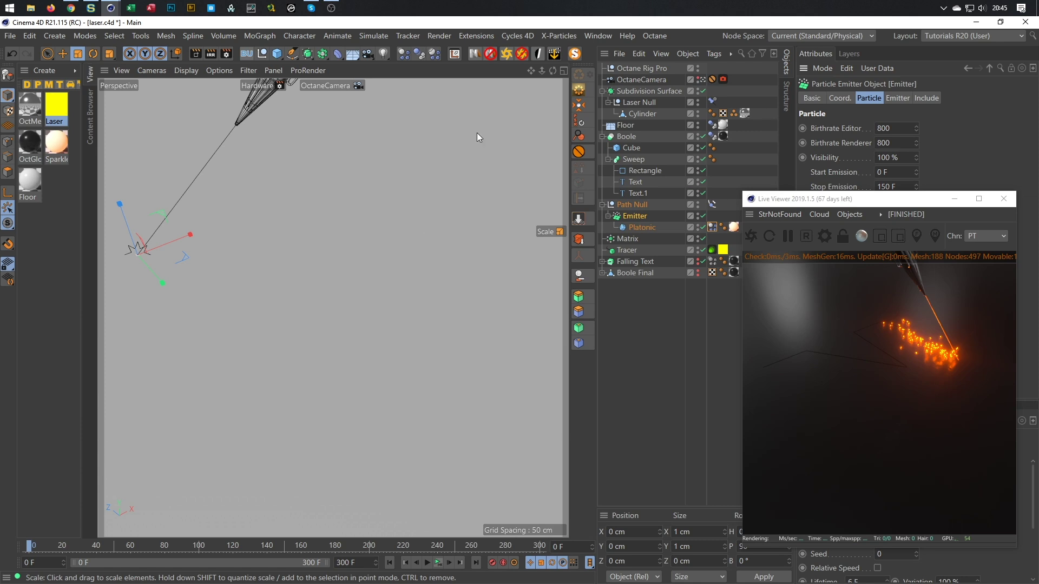
- Play the animation to frame 61, render it in the Live Viewer, inspect the denoised beauty pass, and close the Live Viewer
left_click(427, 563)
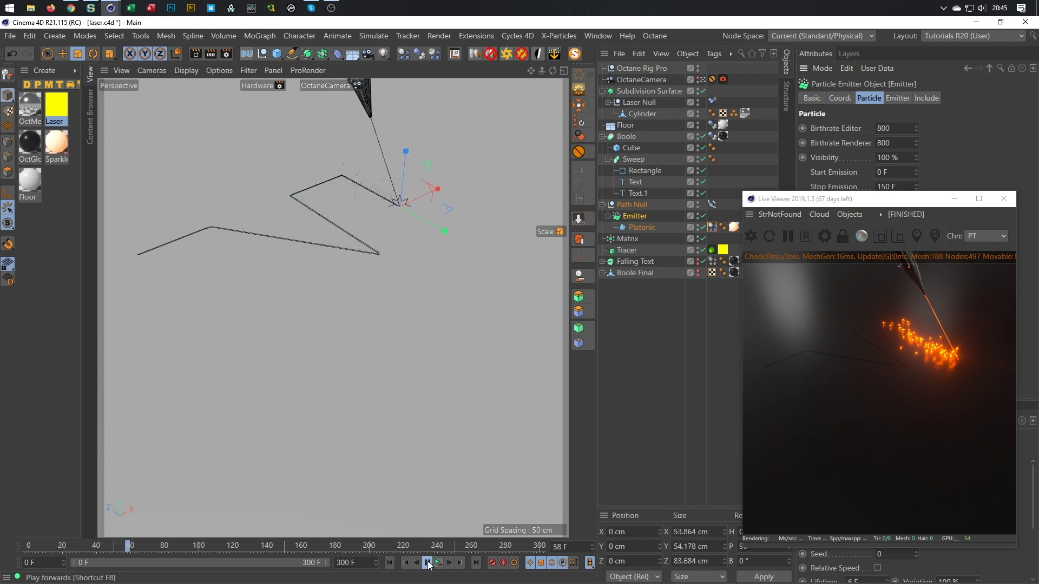
left_click(427, 563)
left_click(751, 232)
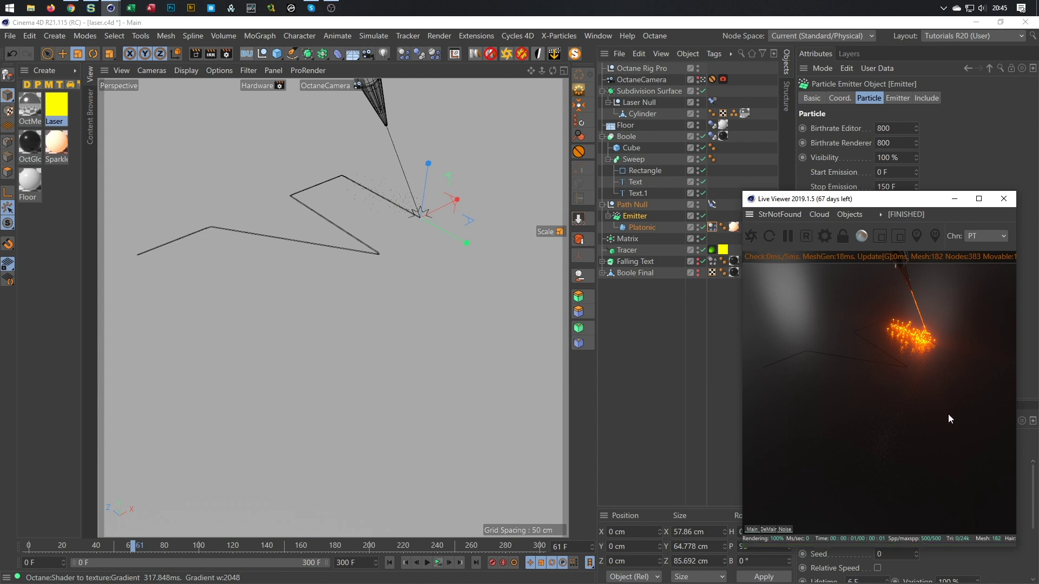
left_click(770, 529)
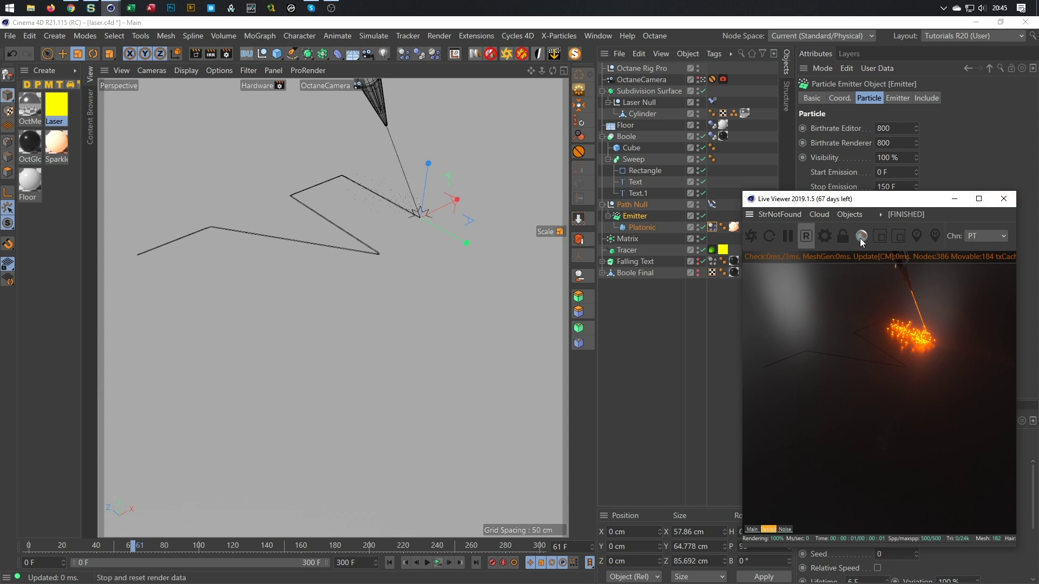
left_click(1010, 201)
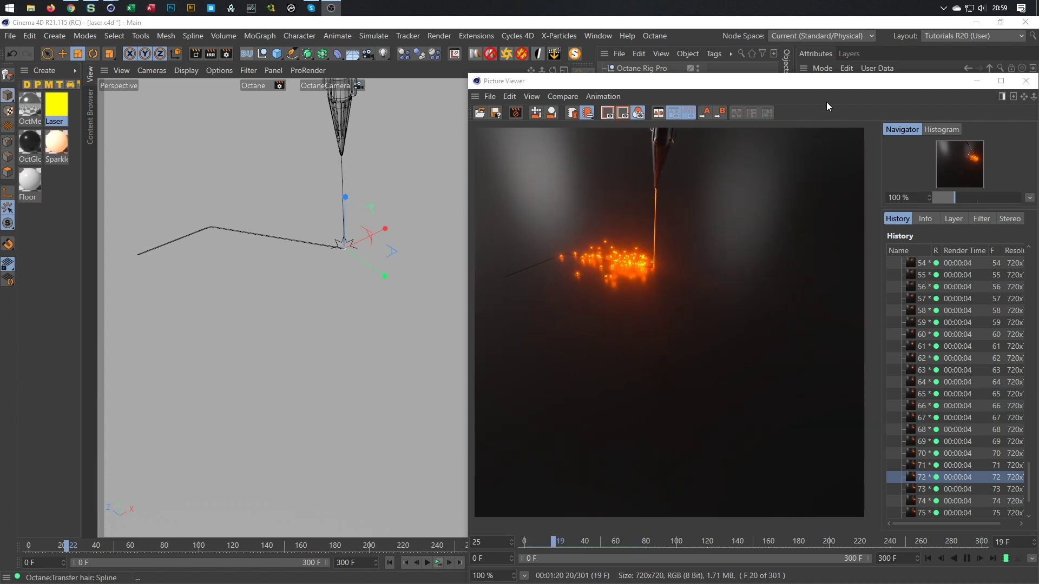
- Review the rendered Octane animation in the Picture Viewer, then close it and stop the external renderer
left_click_drag(823, 80, 627, 83)
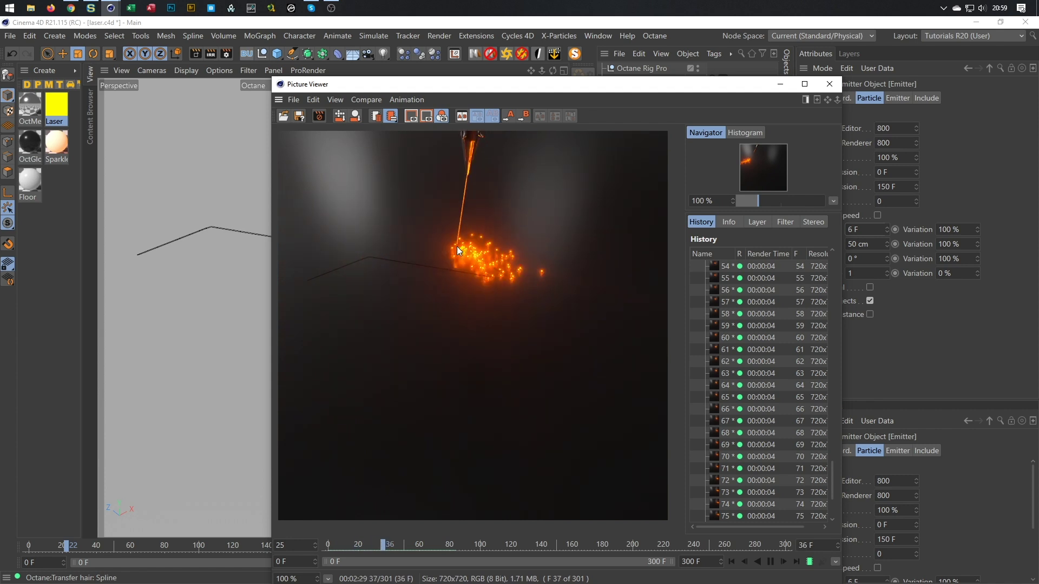
left_click(830, 84)
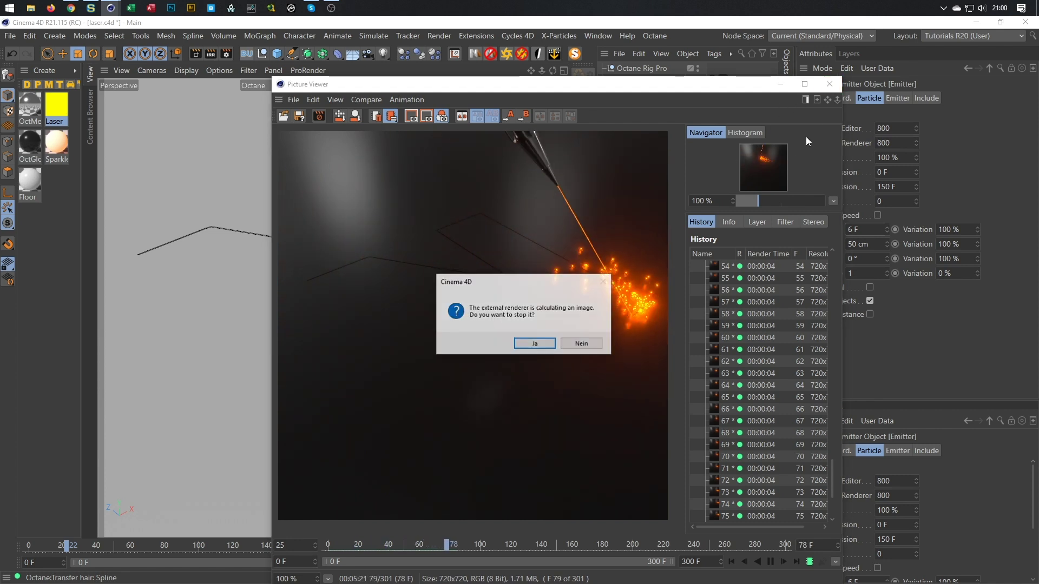
left_click(534, 344)
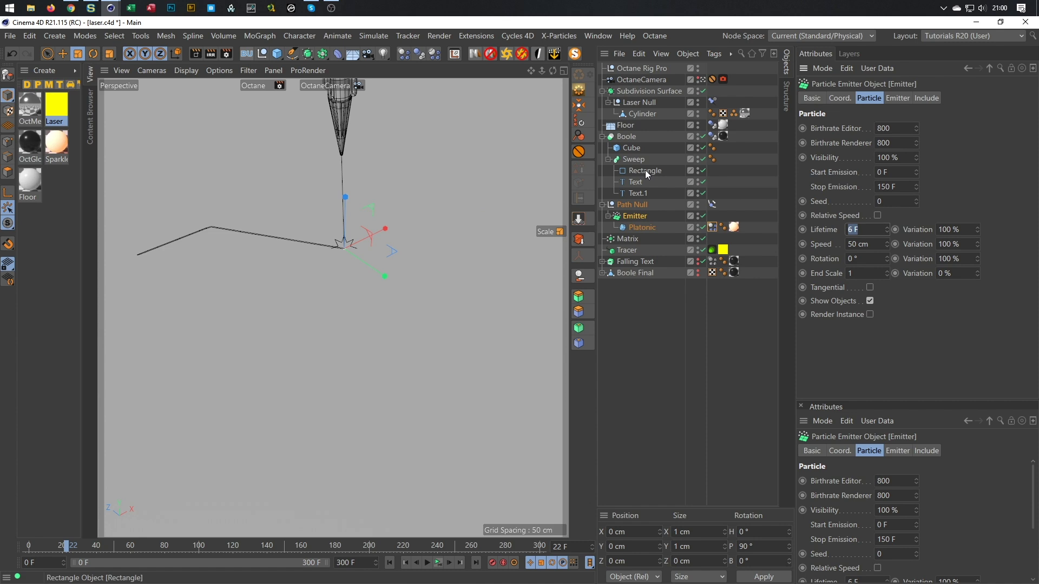
- Keyframe the Tracer's Enabled state on at frame 149 and off at frame 150, then save the project
left_click(629, 250)
left_click(844, 98)
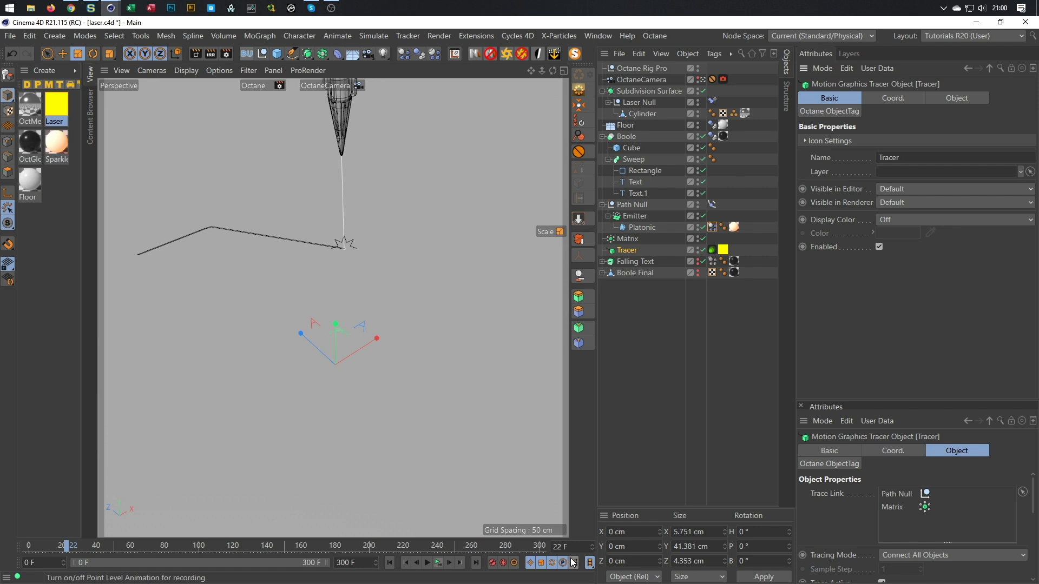
left_click(459, 563)
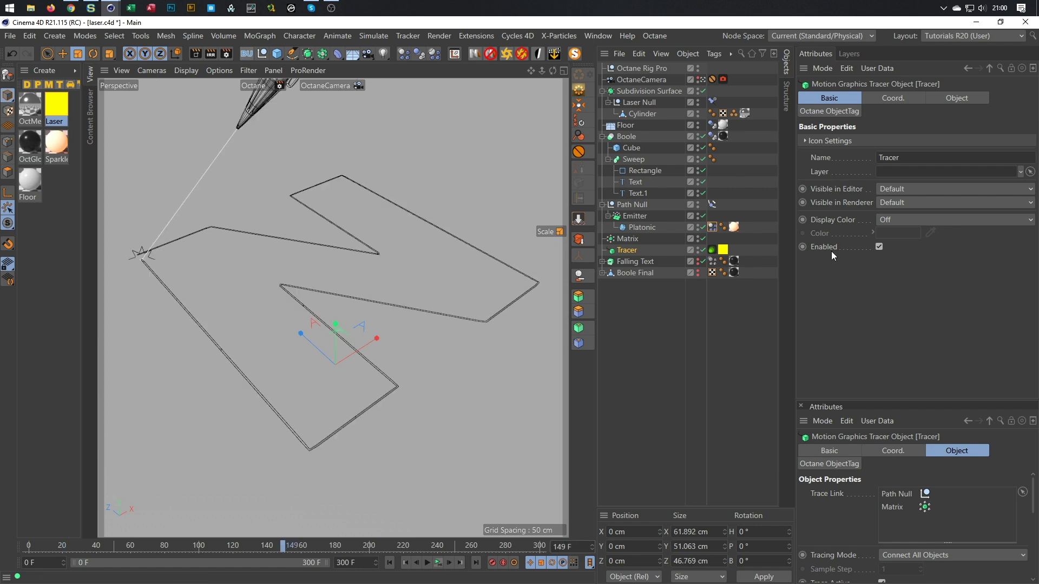
left_click(803, 246)
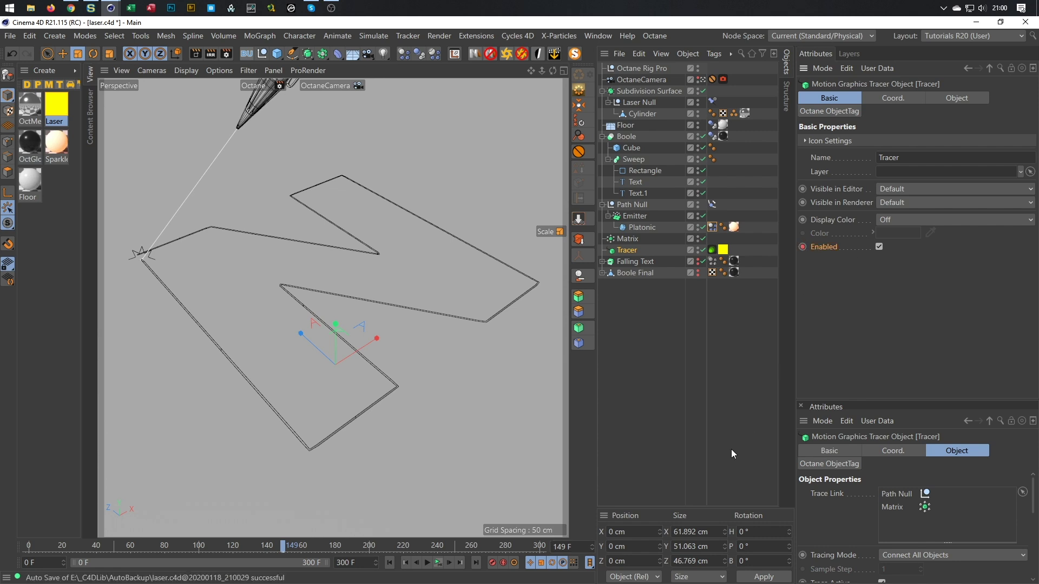
key("g")
left_click(878, 246)
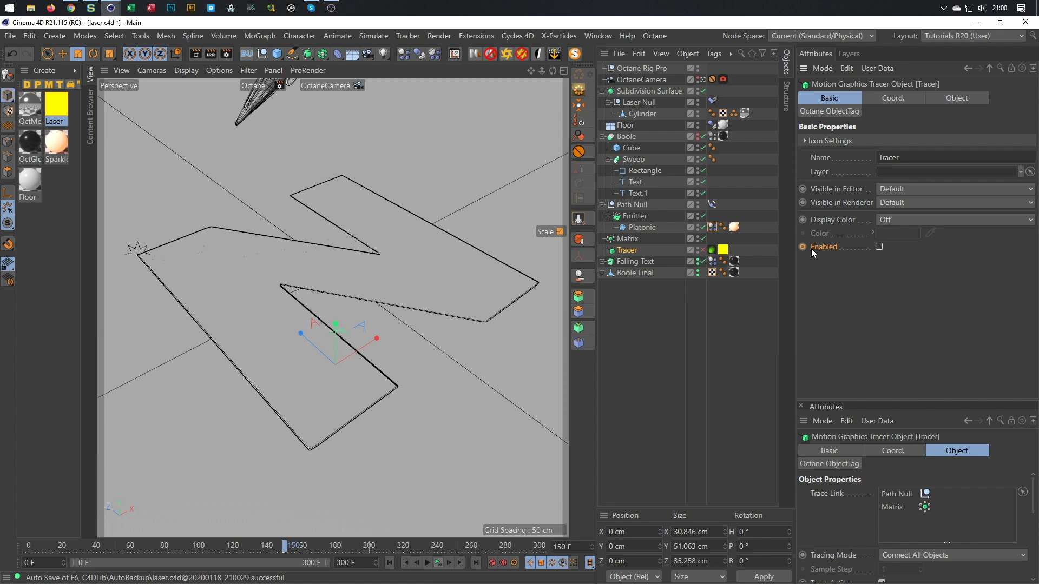
left_click(804, 248)
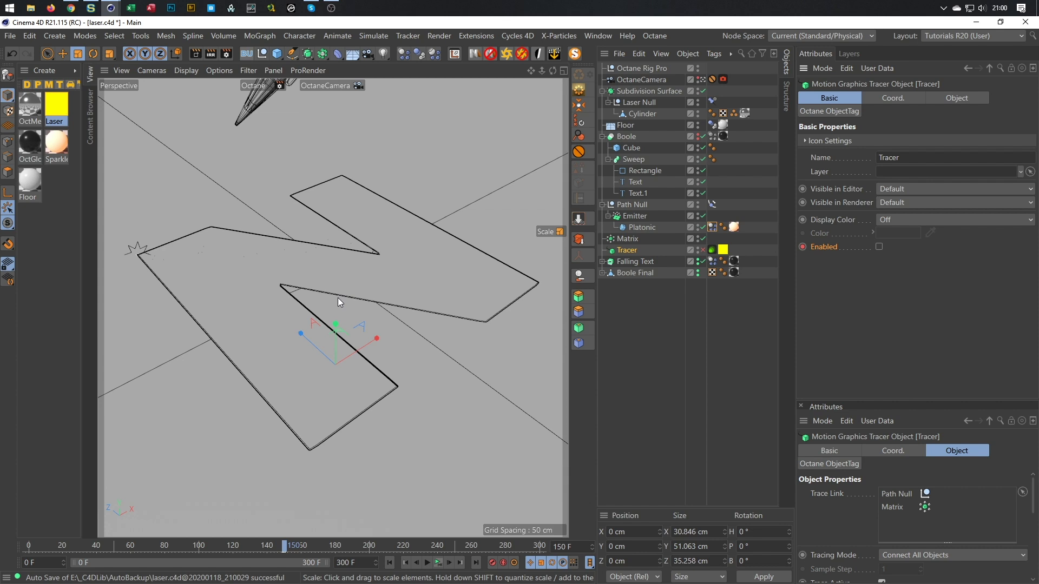
key("ctrl+s")
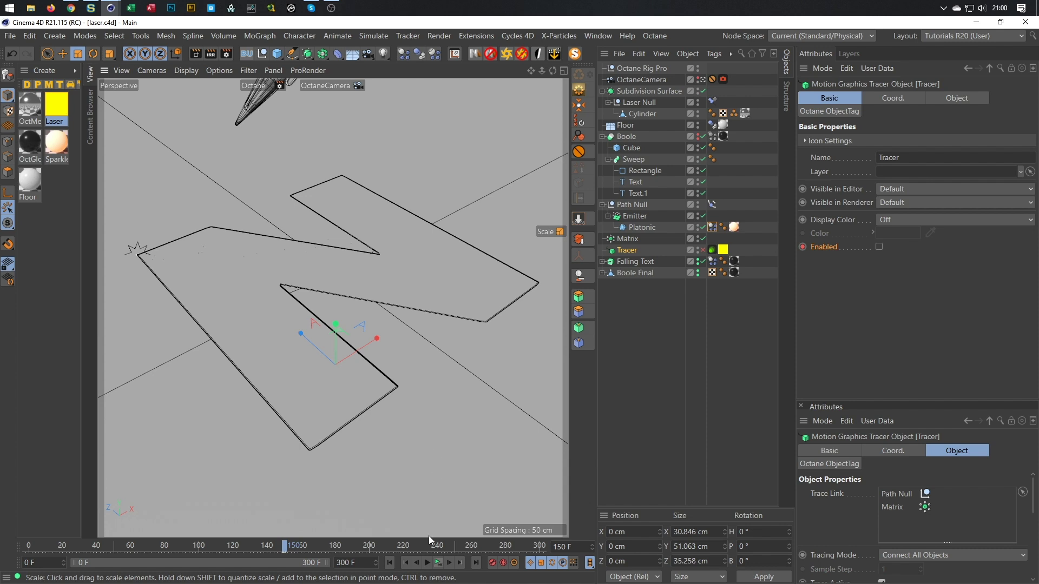
- Play the animation to check the Tracer's switch-off and return to the first frame
left_click(439, 563)
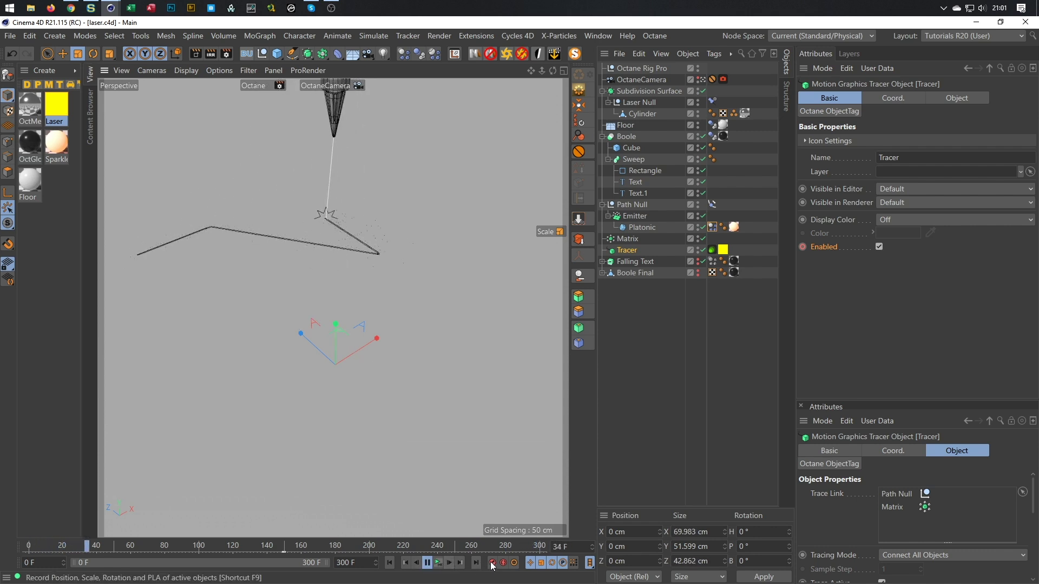
left_click(442, 567)
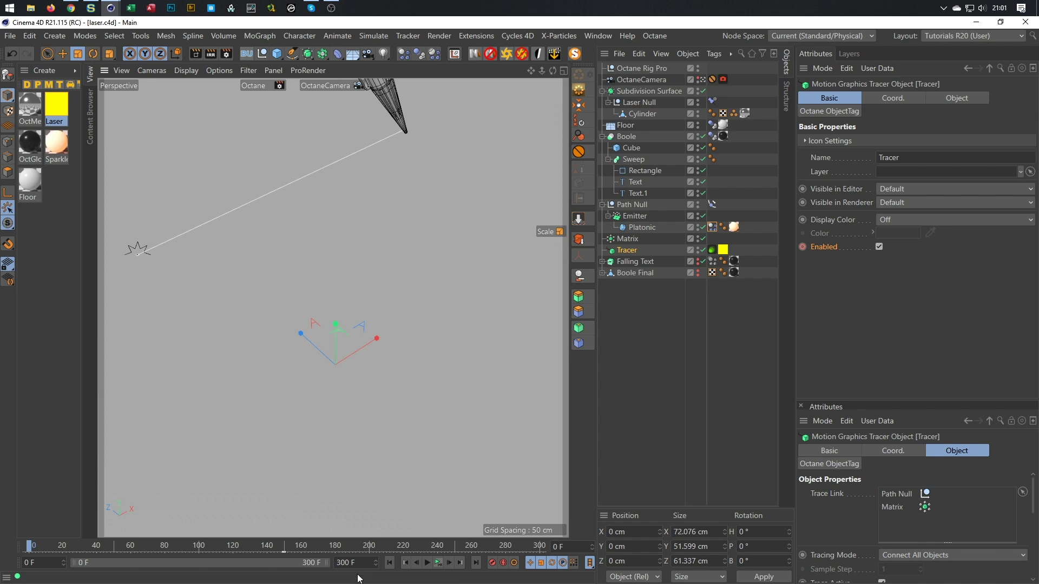
left_click(438, 562)
left_click(438, 564)
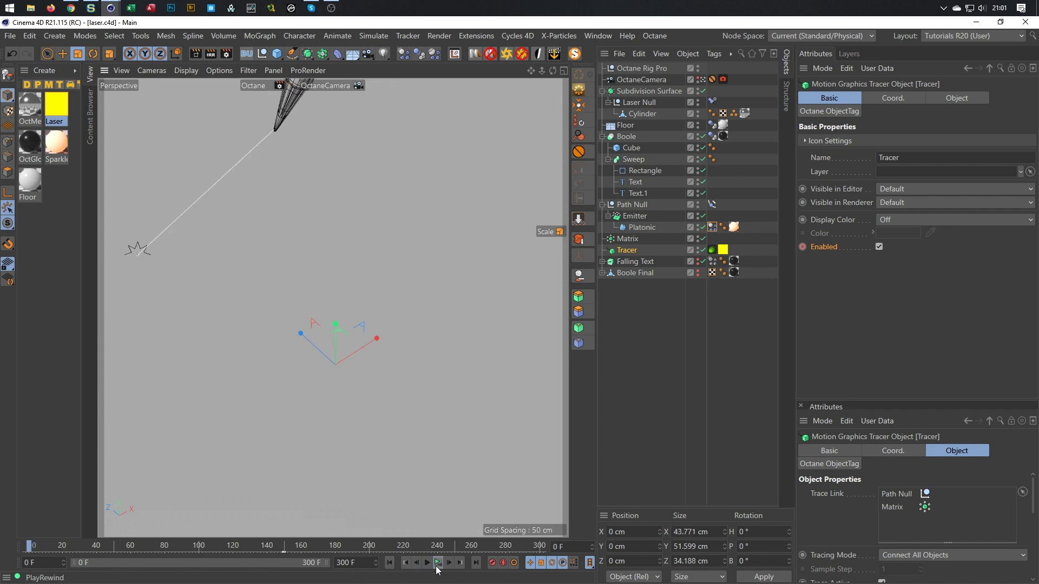
left_click(390, 563)
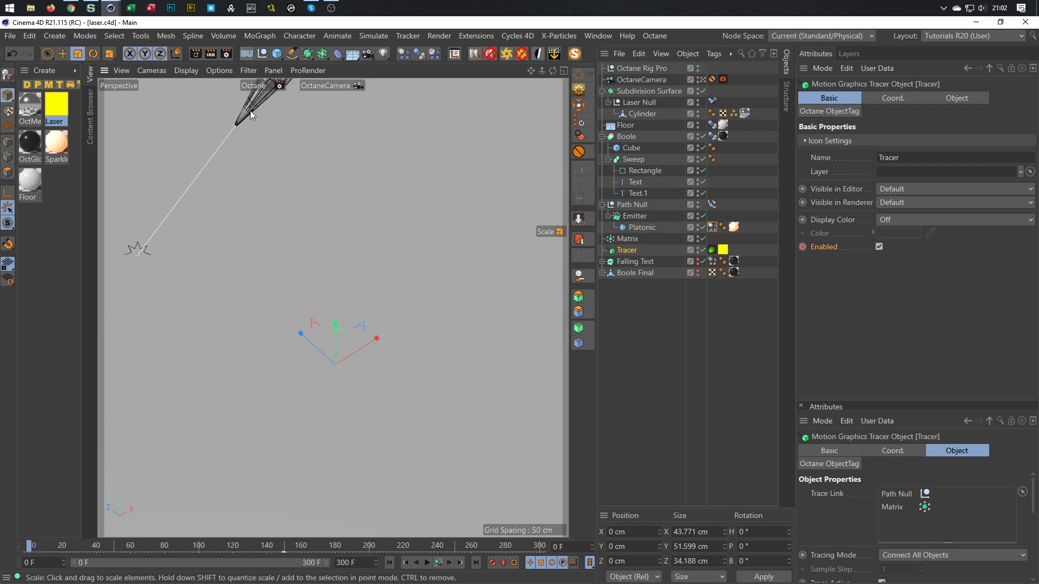
- Try to keyframe the Laser Null's Constraint tag as enabled at frame 150 and disable it at frame 151, then check the null's coordinates
left_click(575, 541)
type("150")
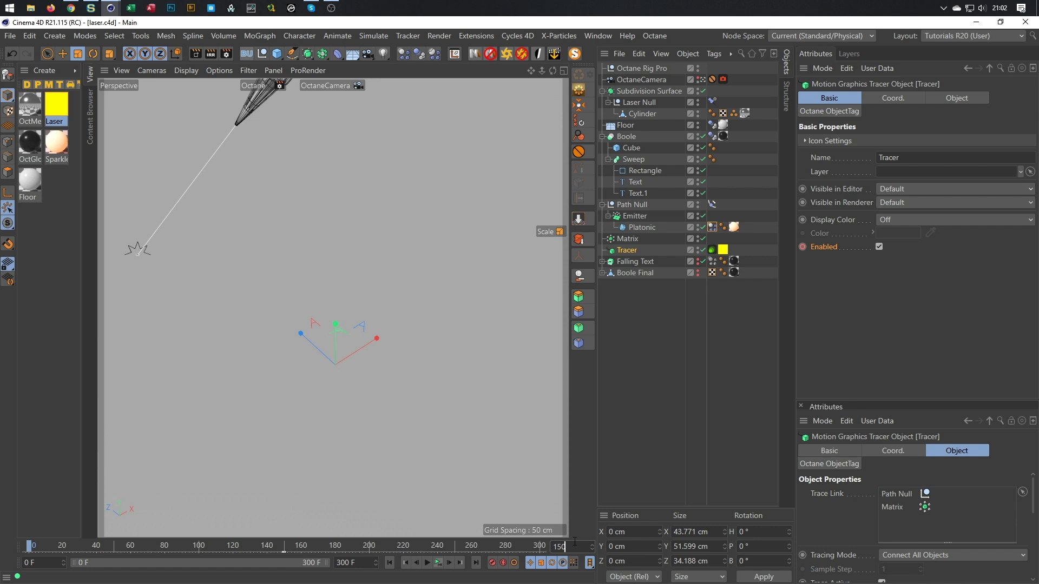
key("Return")
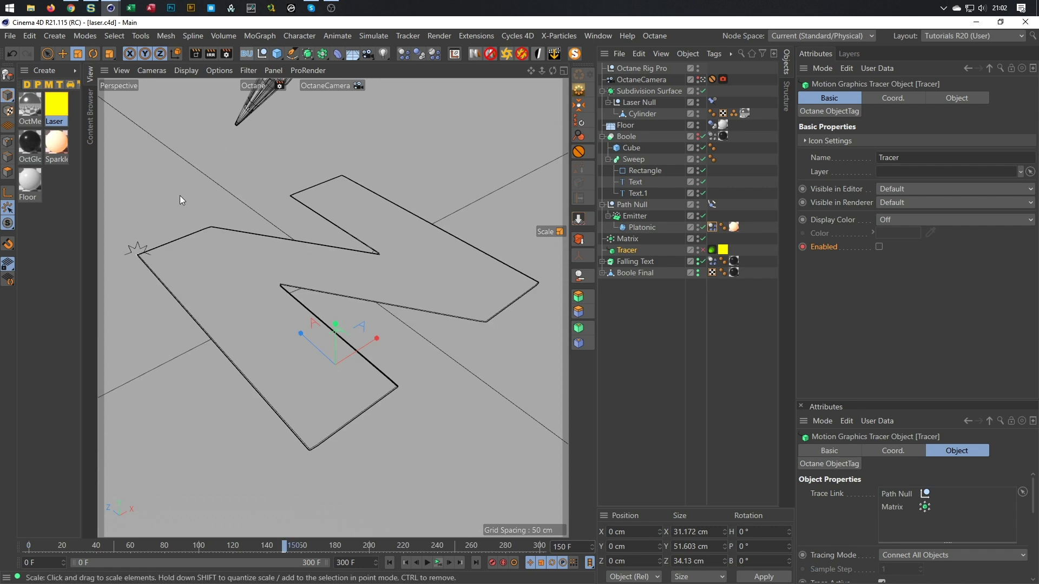
left_click(645, 103)
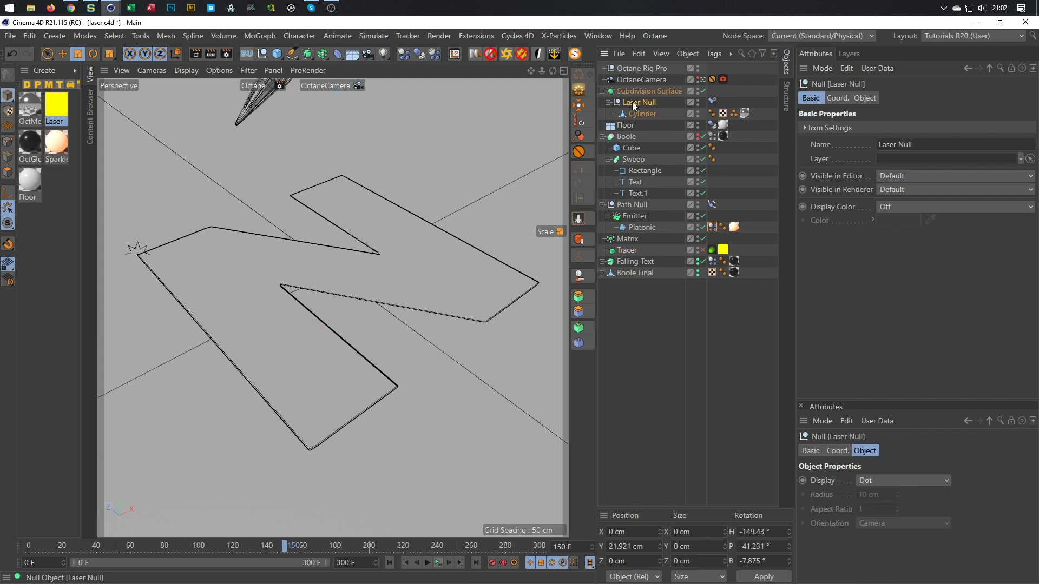
left_click(711, 102)
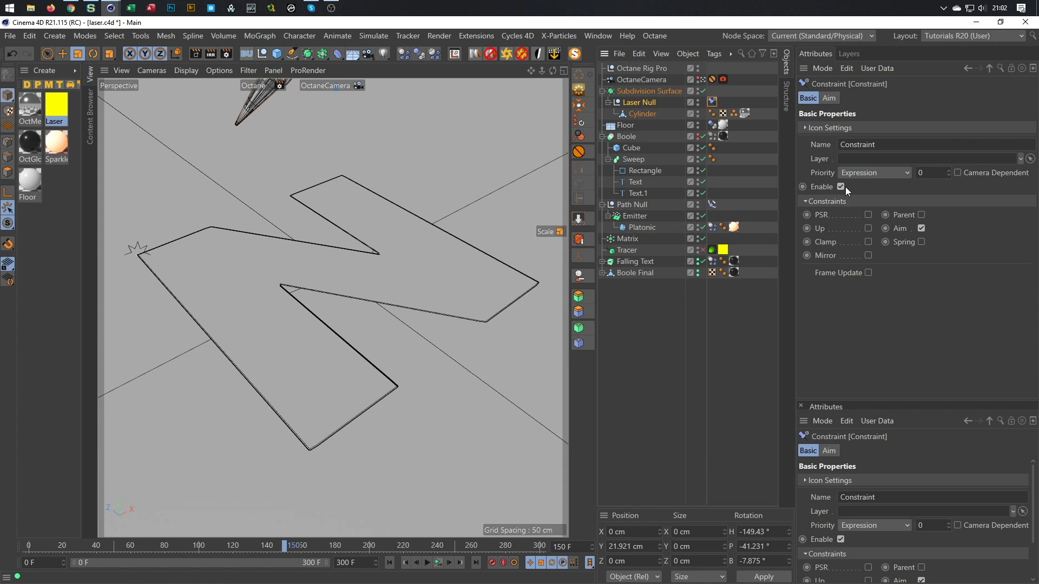
left_click(804, 186)
key("g")
left_click(840, 186)
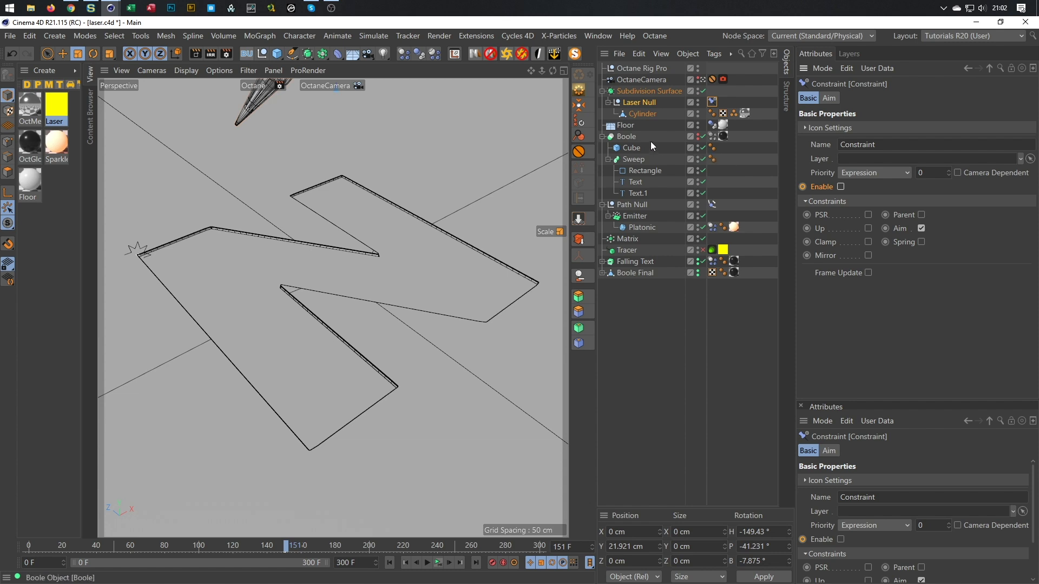
left_click(644, 103)
left_click(837, 98)
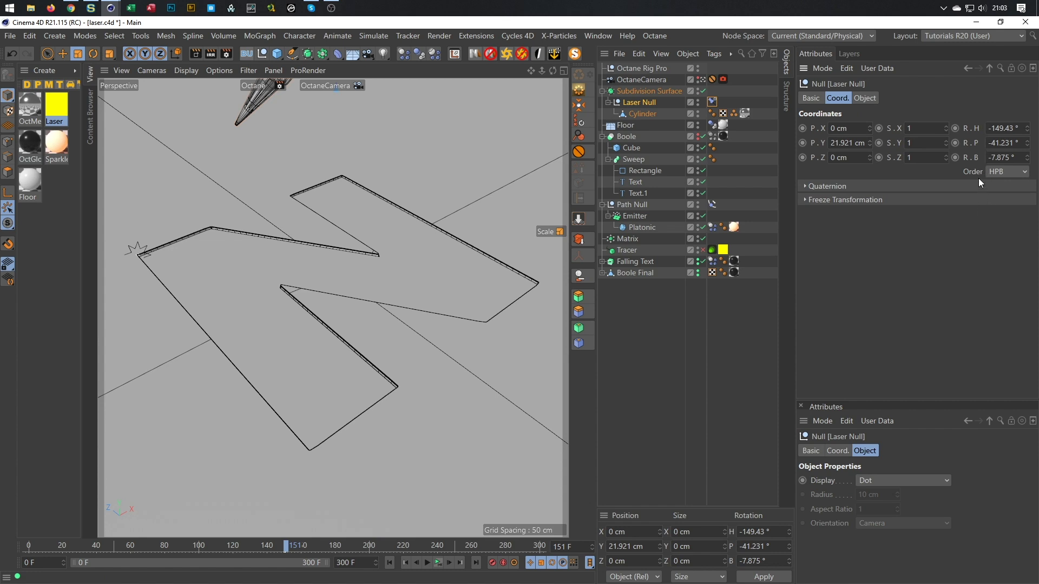
- Try changing the Path Null's X and Z position at frame 180, and undo the change
left_click(634, 205)
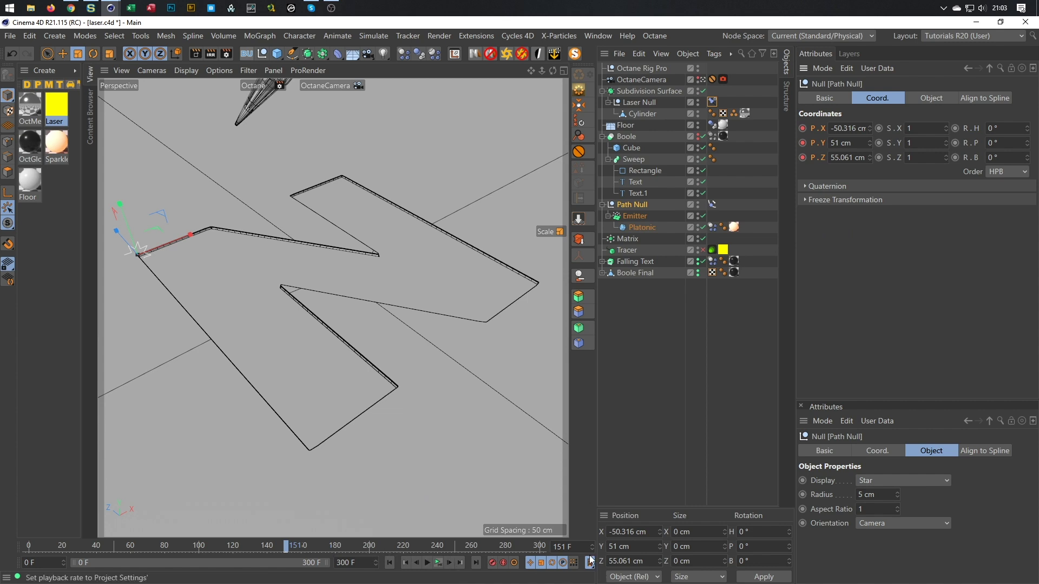
left_click(572, 547)
type("180")
key("Return")
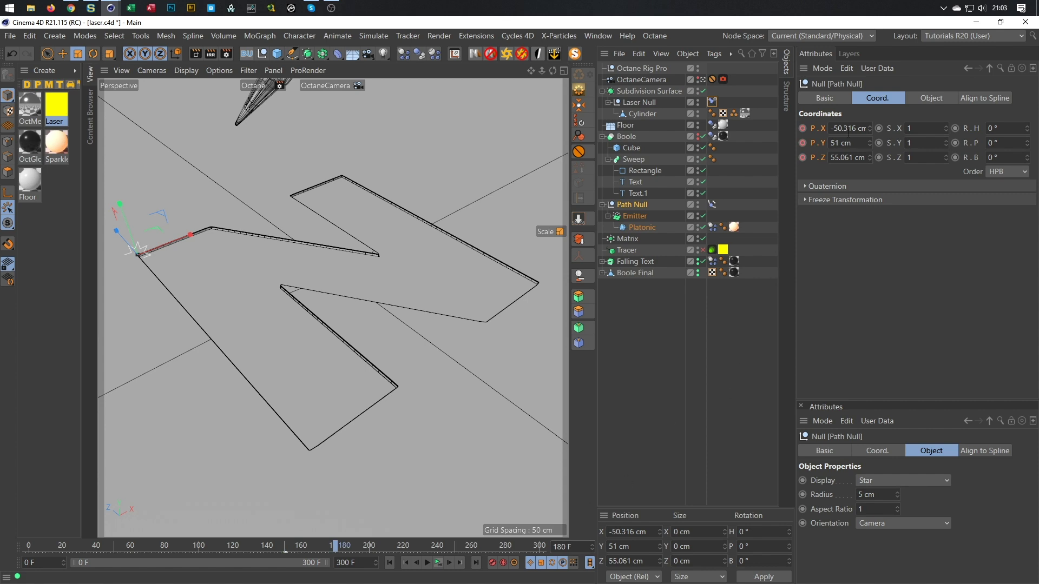
left_click(849, 129)
key("Tab")
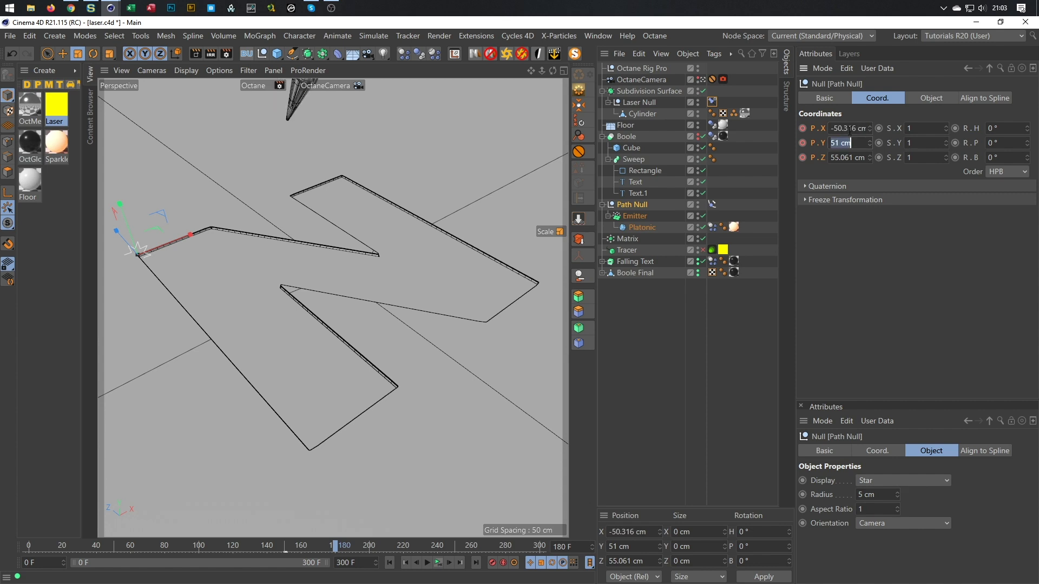
key("Tab")
key("Return")
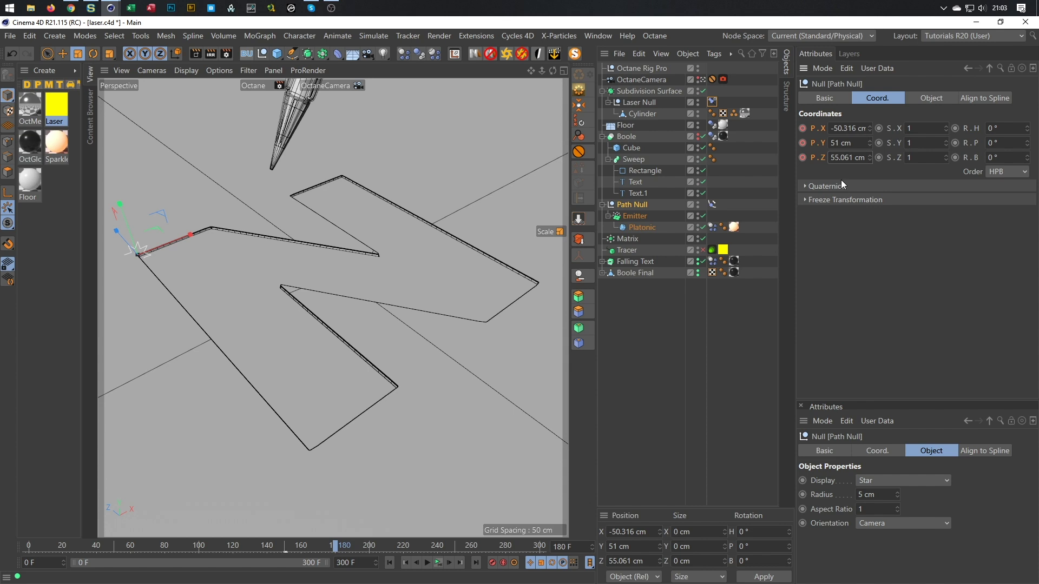
key("ctrl+z")
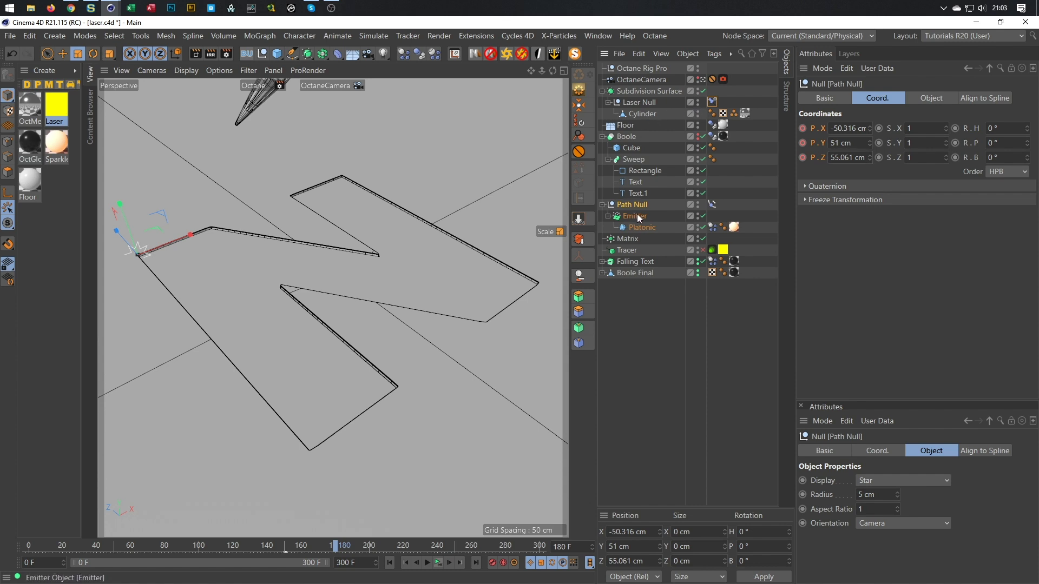
- Keyframe the Path Null's Align to Spline tag as enabled at frame 150 and disable it at frame 151
left_click(713, 205)
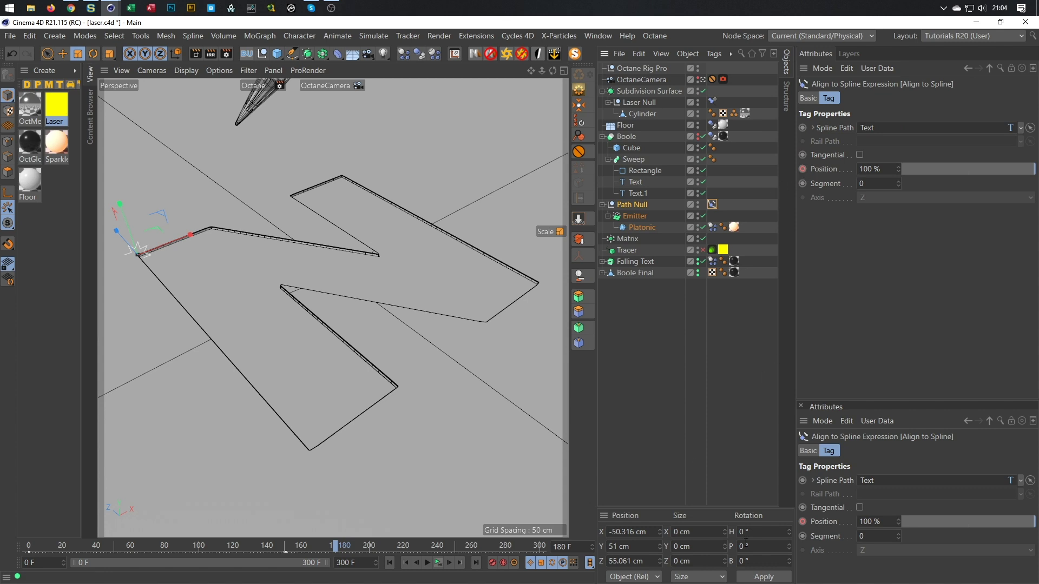
double_click(566, 546)
type("150")
key("Return")
left_click(809, 98)
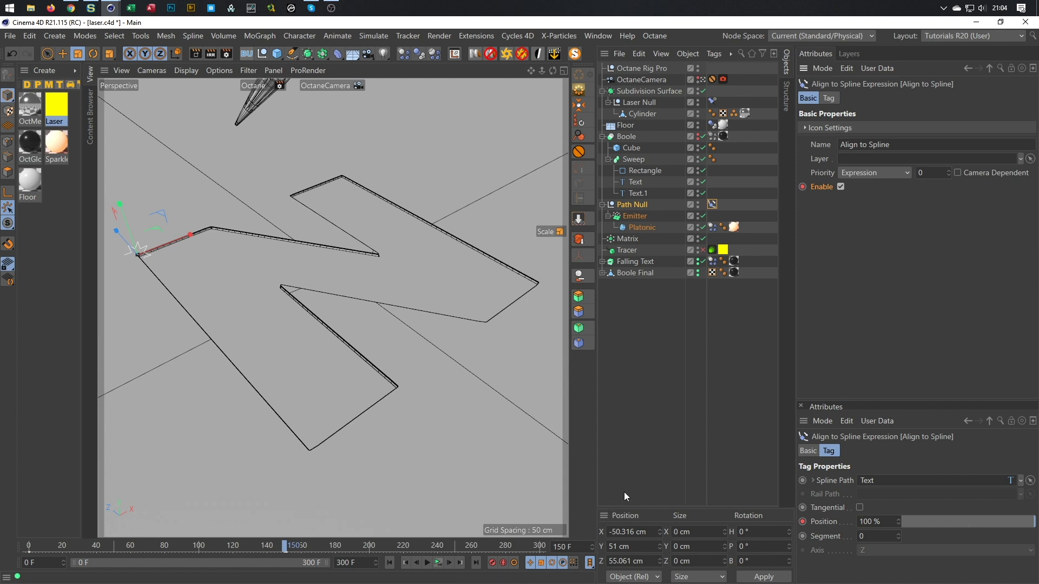
key("g")
left_click(842, 186)
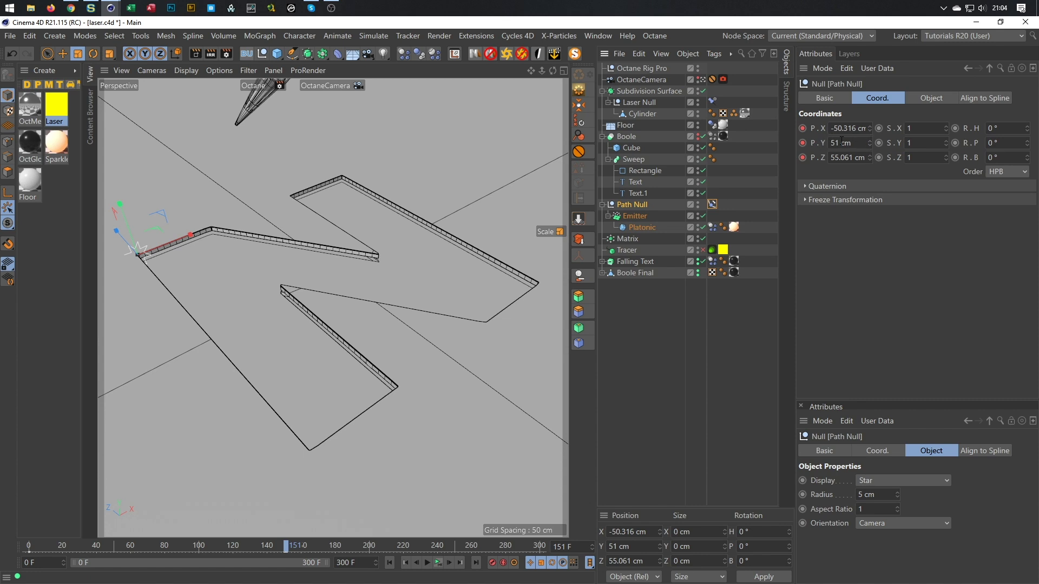
- At frame 180, set the Path Null's X and Z positions to 0 cm and keyframe them
left_click(575, 547)
type("180")
key("Return")
left_click(839, 131)
type("0")
key("Tab")
key("Tab")
type("0")
key("Return")
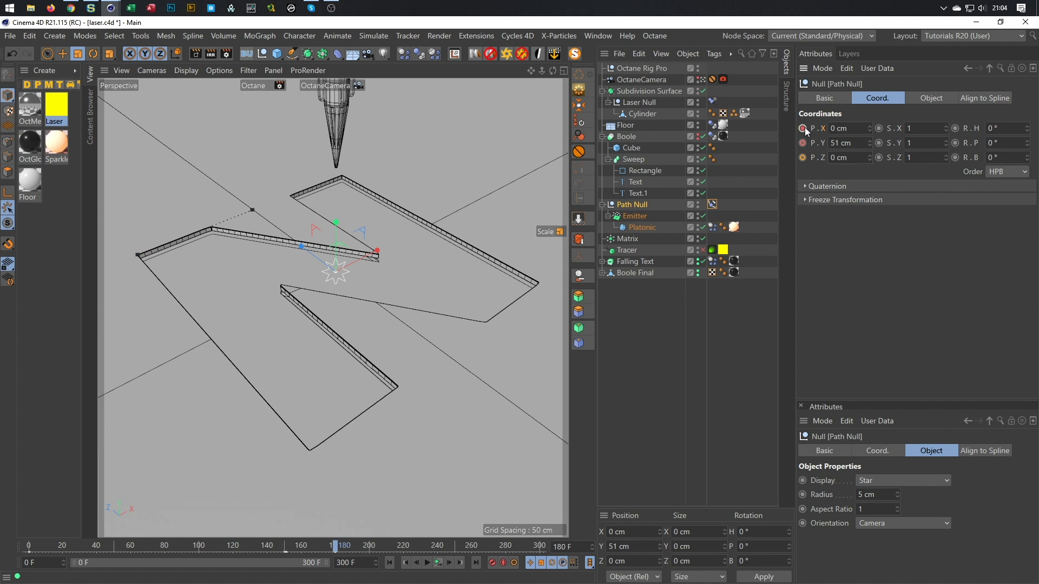
left_click(802, 158)
- Play the animation to check the Path Null's movement, rewind it, and show the Laser Null's coordinates
left_click(440, 564)
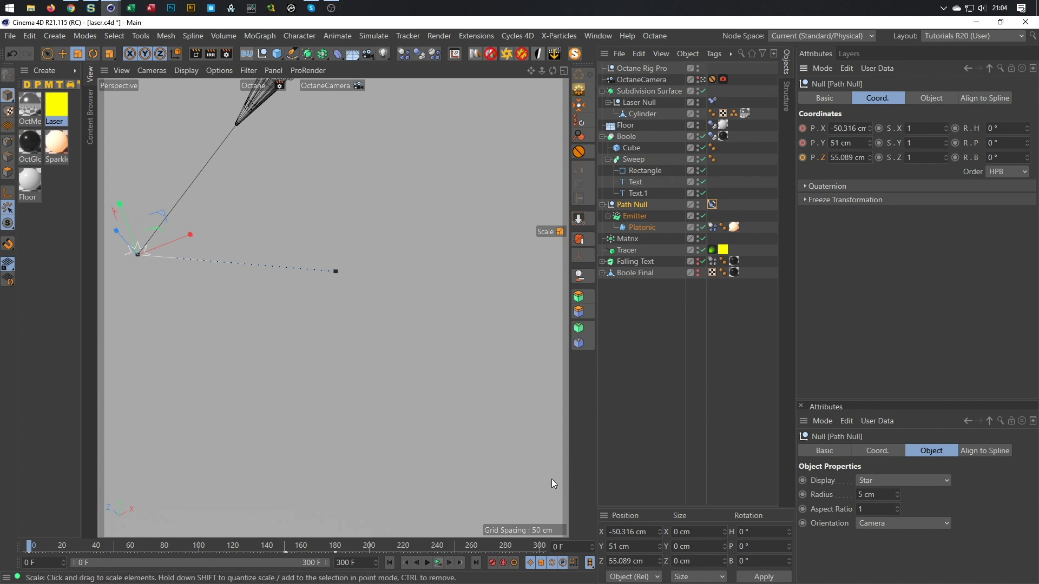
left_click(440, 563)
left_click(440, 563)
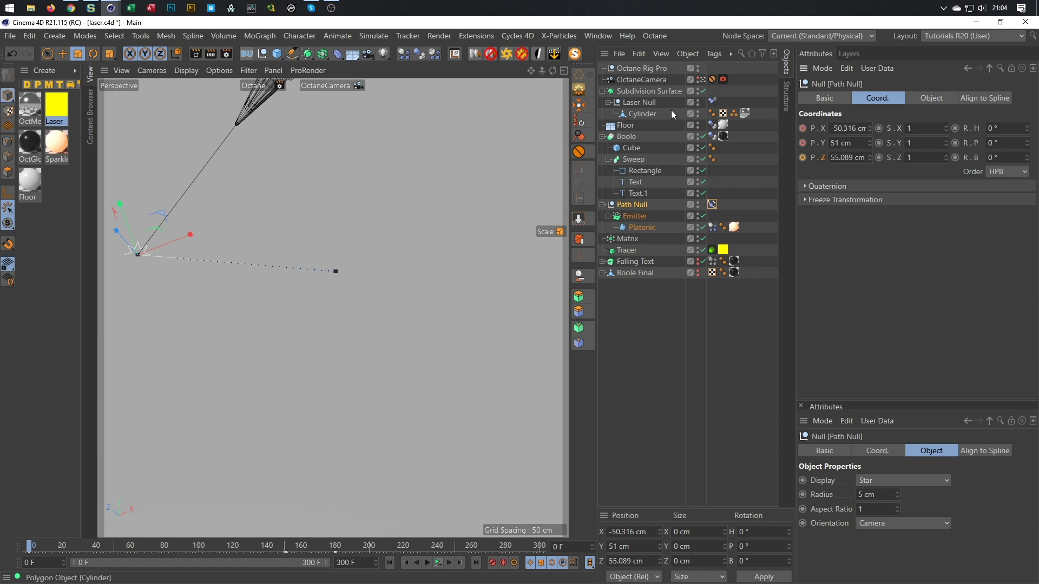
left_click(646, 102)
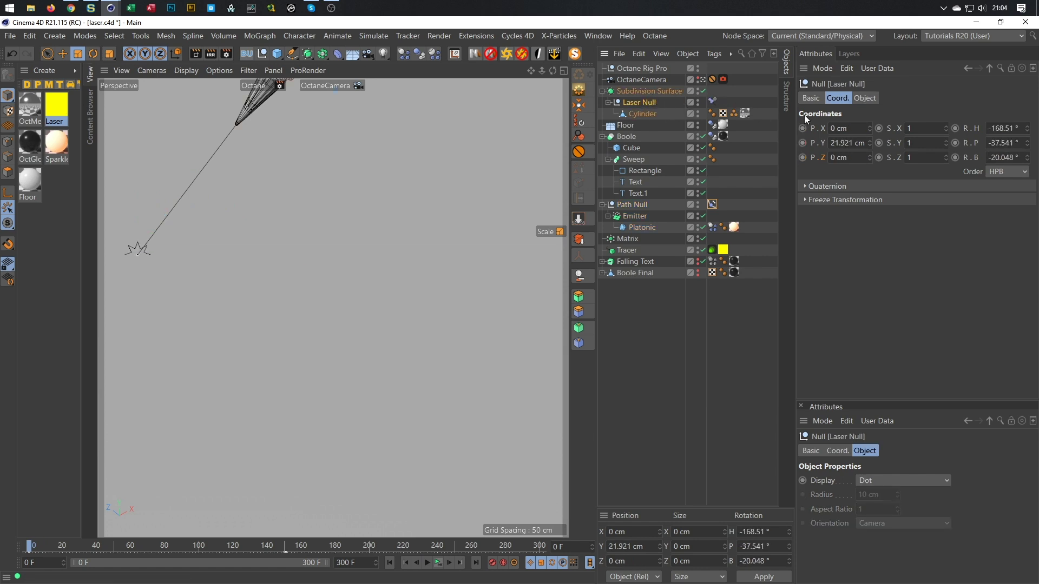
- Check the Laser Null's basic properties and its Constraint tag, playing the start of the animation to see how the laser follows the path
left_click(812, 98)
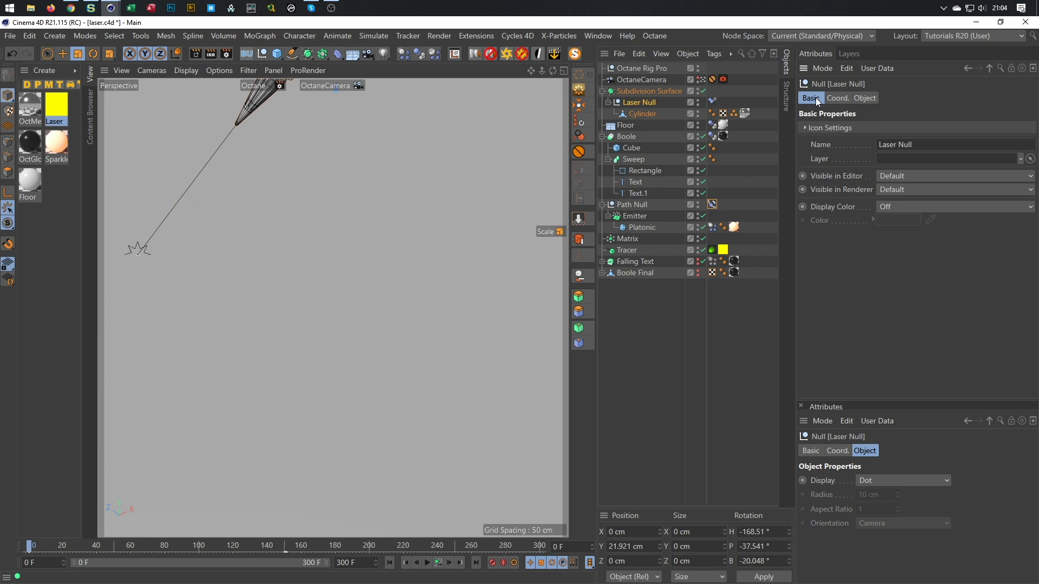
left_click(712, 101)
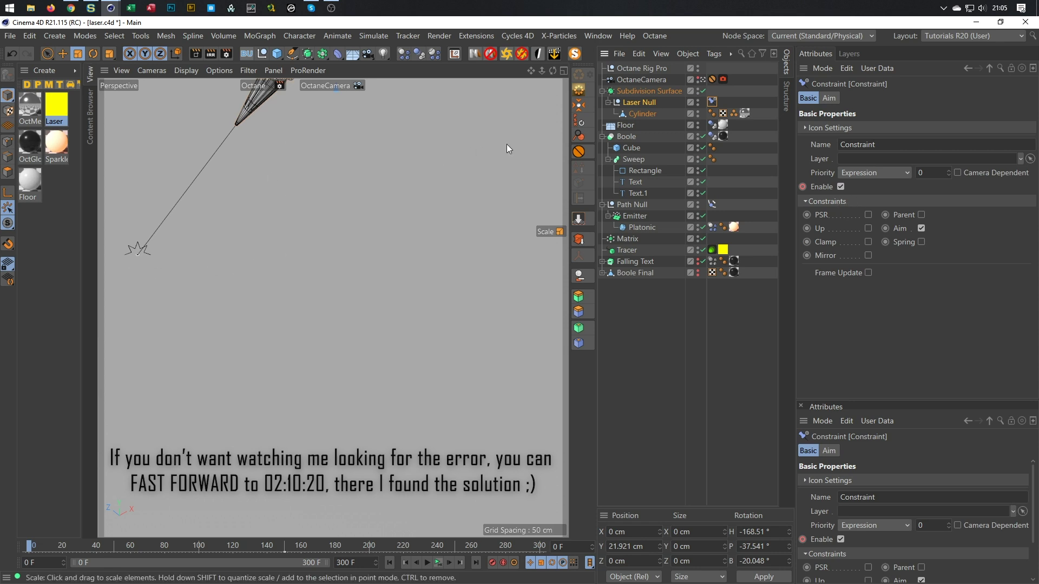
left_click(632, 104)
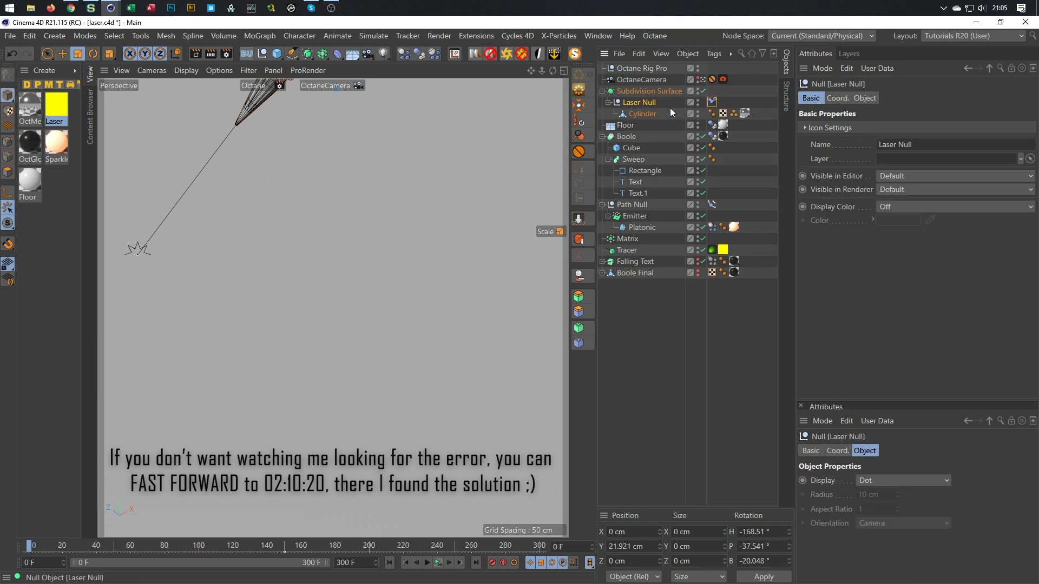
left_click(439, 563)
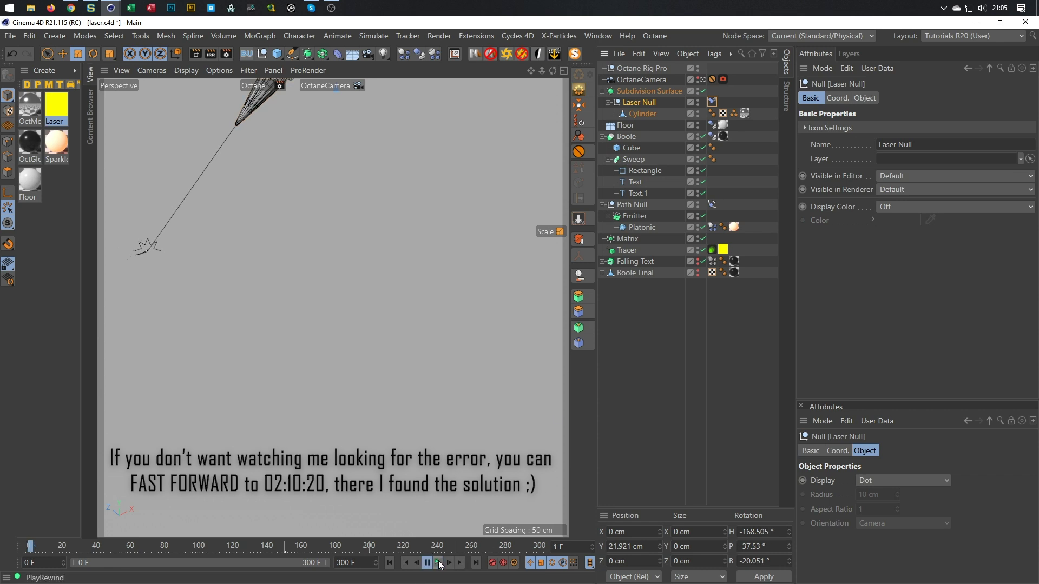
left_click(440, 563)
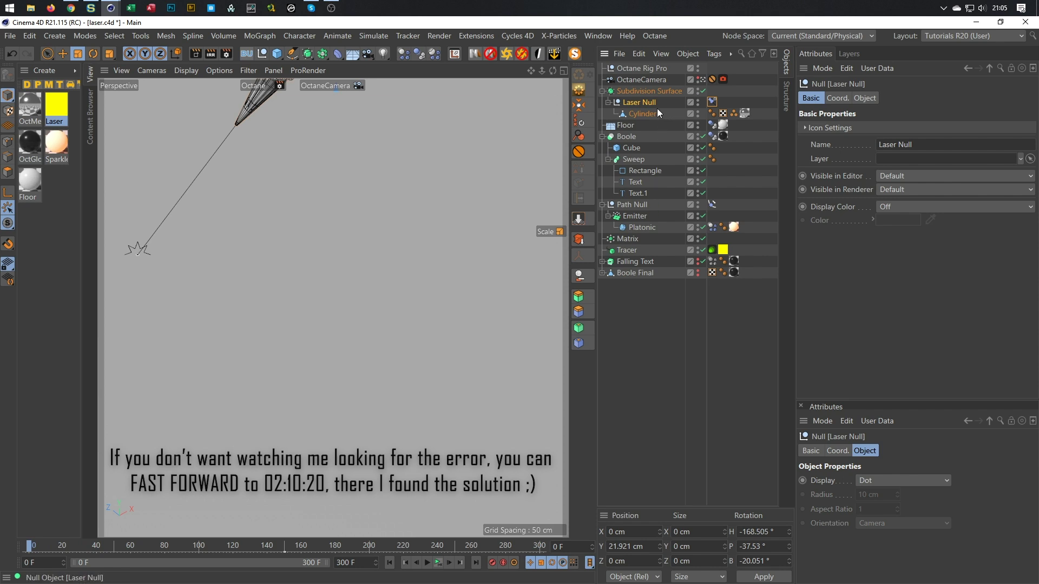
left_click(712, 102)
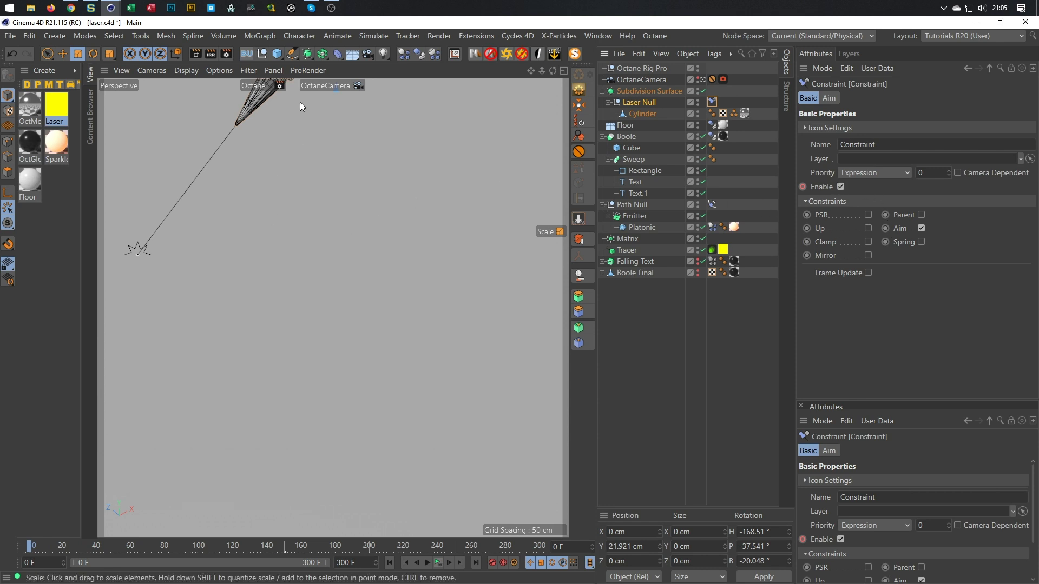
left_click(640, 103)
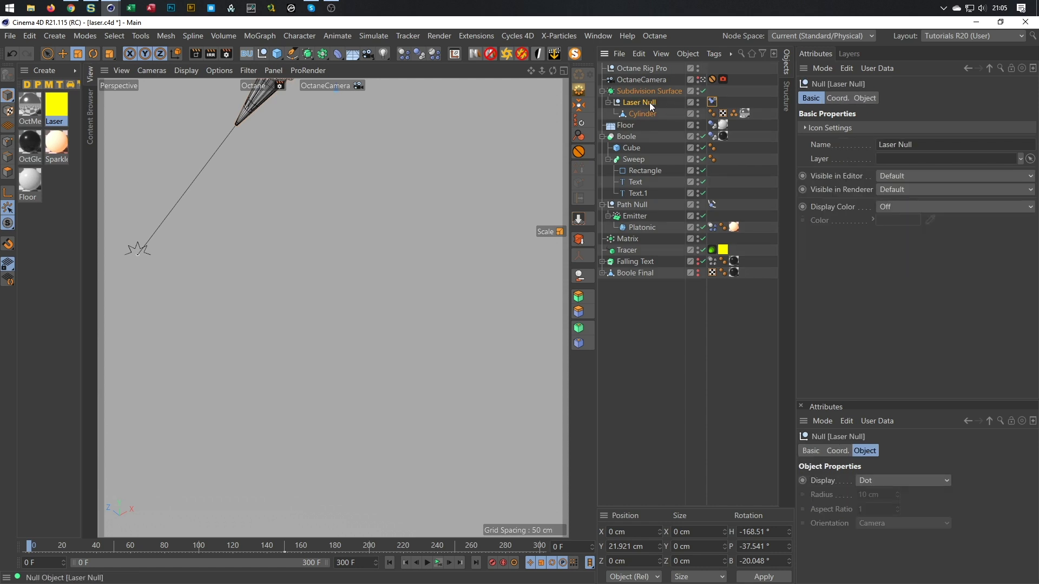
left_click(439, 564)
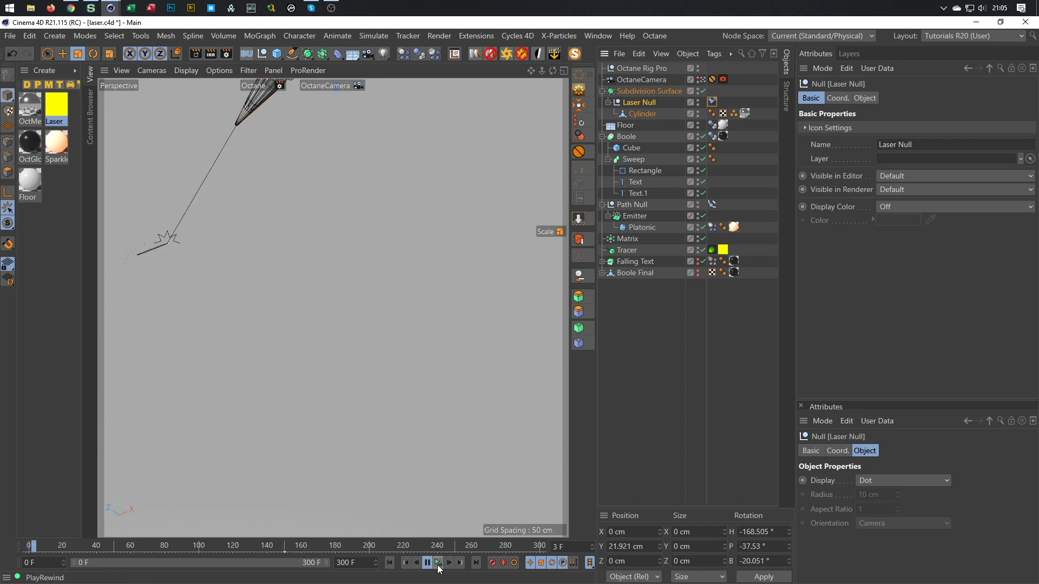
left_click(438, 564)
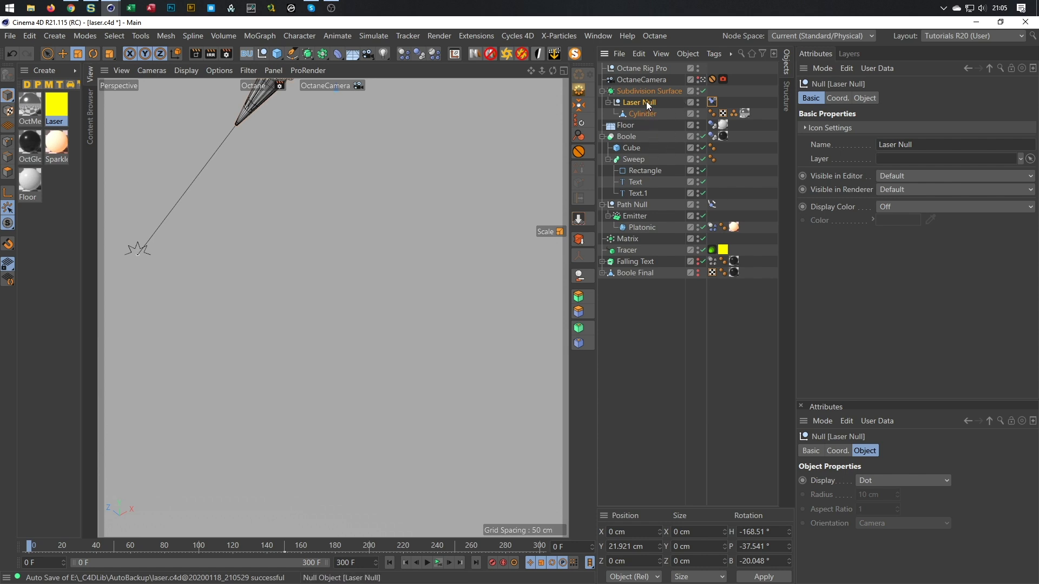
- Inspect the Laser Null's Constraint tag and coordinates, and briefly play the animation to check its rotation
left_click(712, 101)
left_click(671, 103)
left_click(865, 98)
left_click(840, 99)
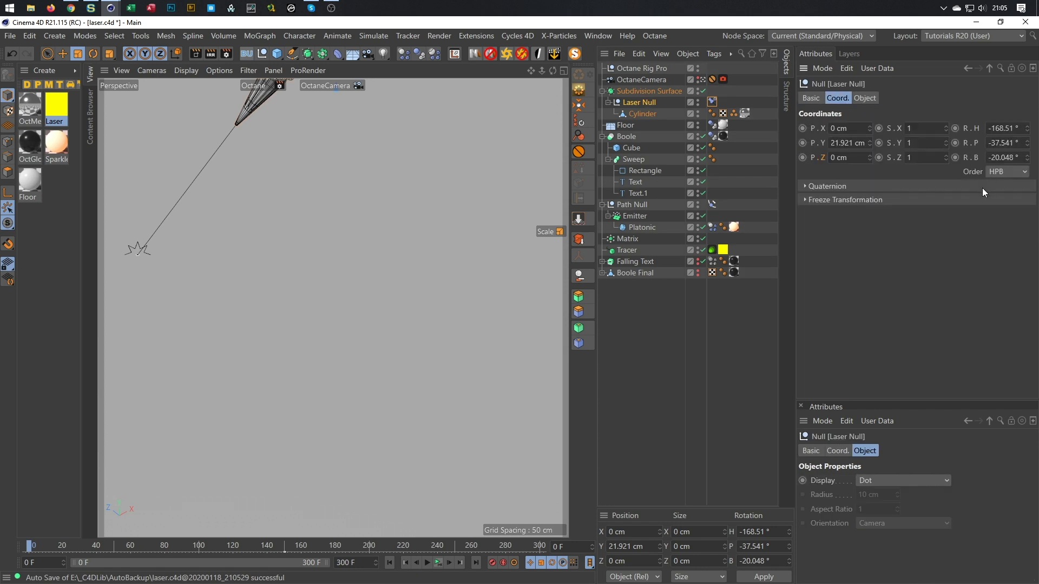
left_click(438, 563)
left_click(437, 563)
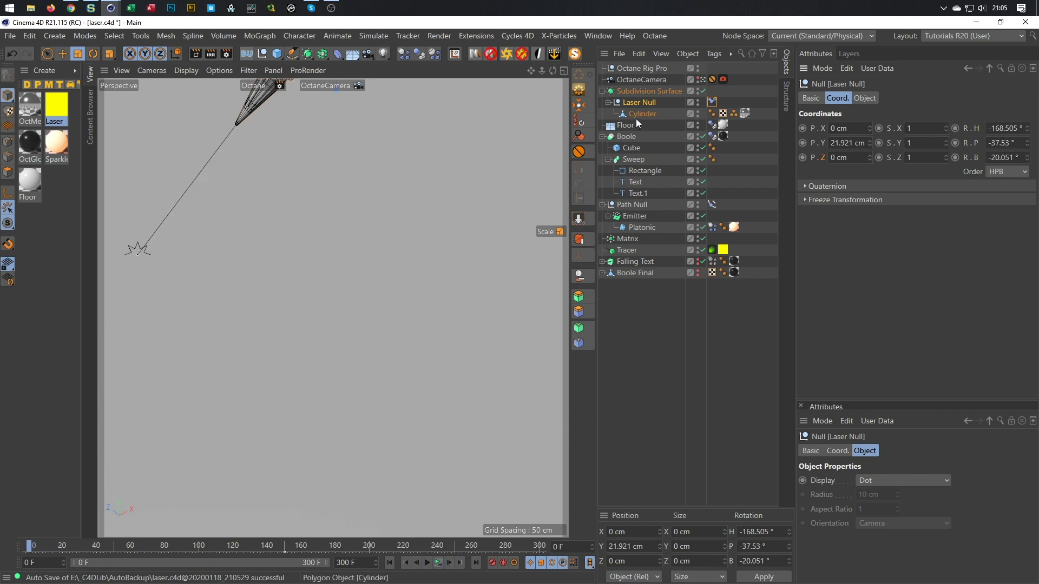
- Play the animation with the Laser Null's Constraint tag selected and show the tag's Aim settings
left_click(712, 102)
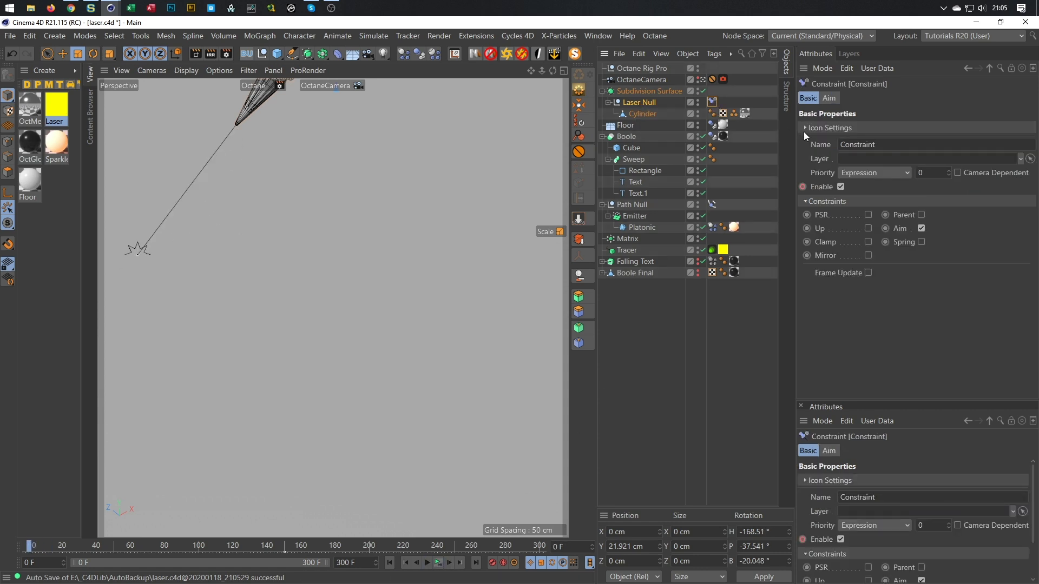
left_click(438, 563)
left_click(439, 565)
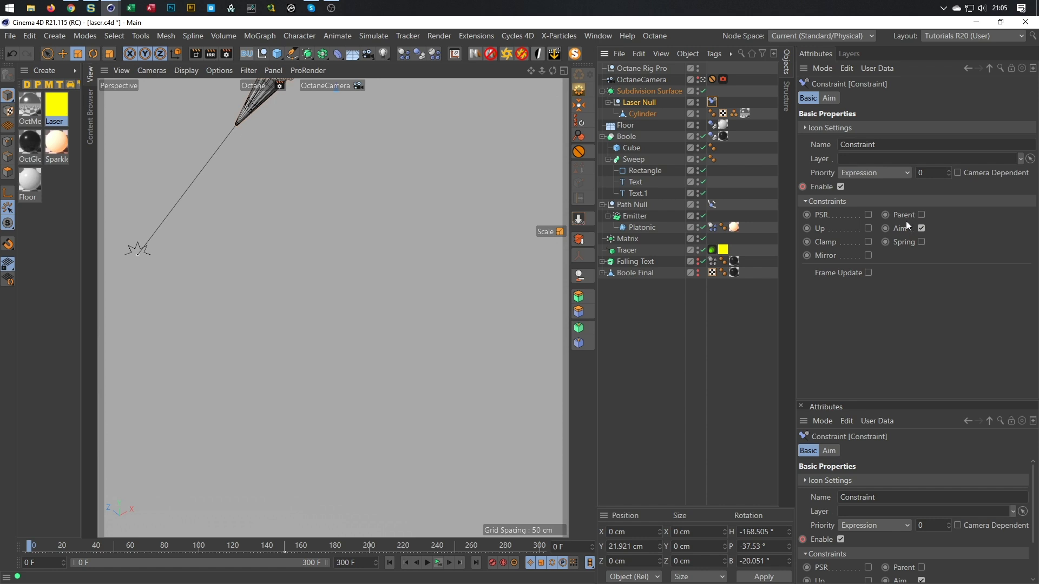
left_click(830, 99)
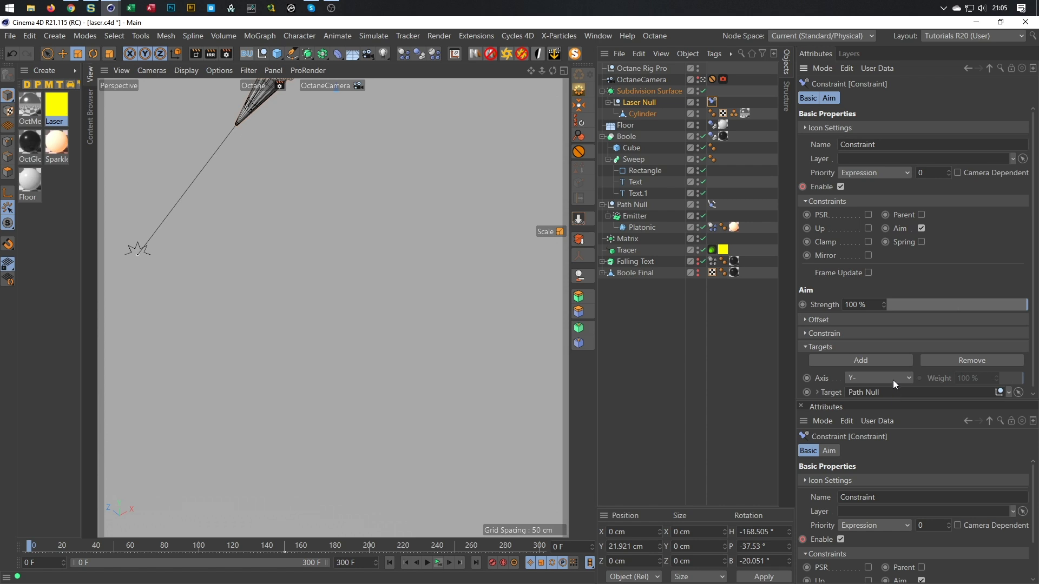
- Leave the OctaneCamera for the default camera, frame the laser head closely, and play the animation to check its aim
left_click(703, 79)
left_click(702, 80)
left_click_drag(300, 181, 203, 206, "alt")
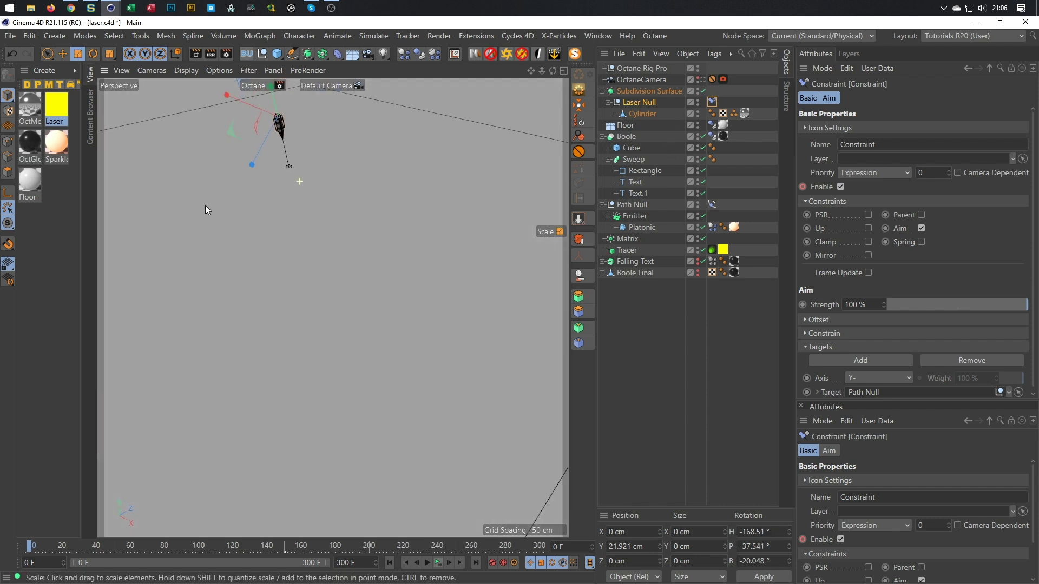
left_click_drag(265, 122, 381, 282, "alt")
right_click_drag(381, 282, 453, 224, "alt")
left_click(438, 564)
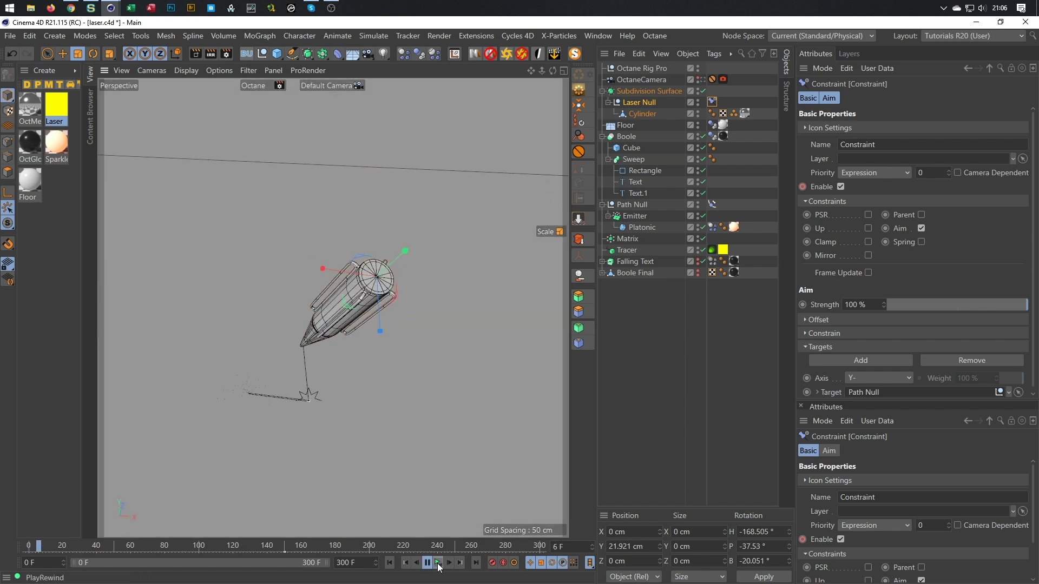
left_click(438, 563)
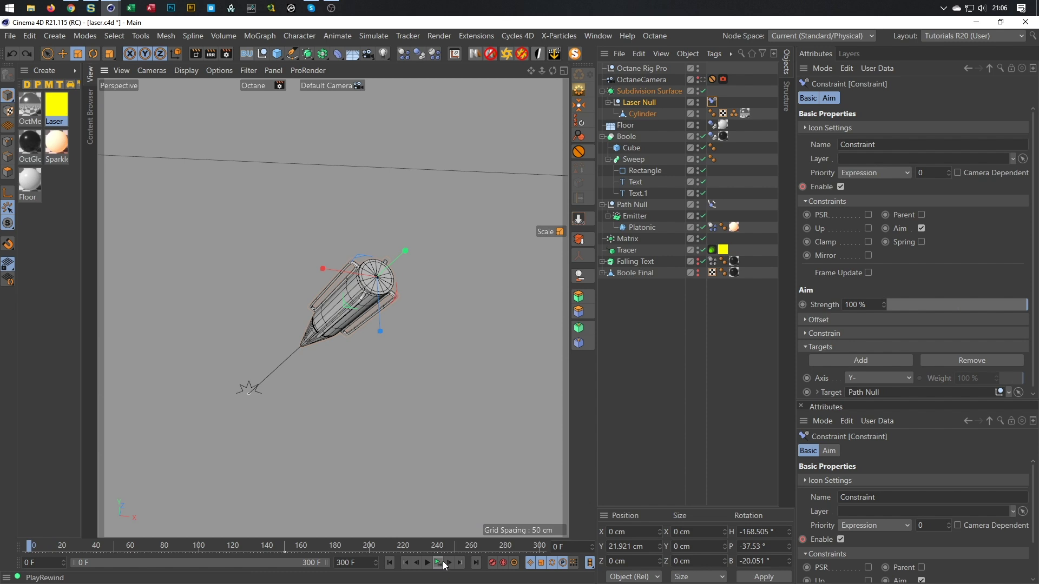
- Undo the most recent changes one at a time, replaying the animation after each to see whether the laser head follows the Path Null
key("ctrl+z")
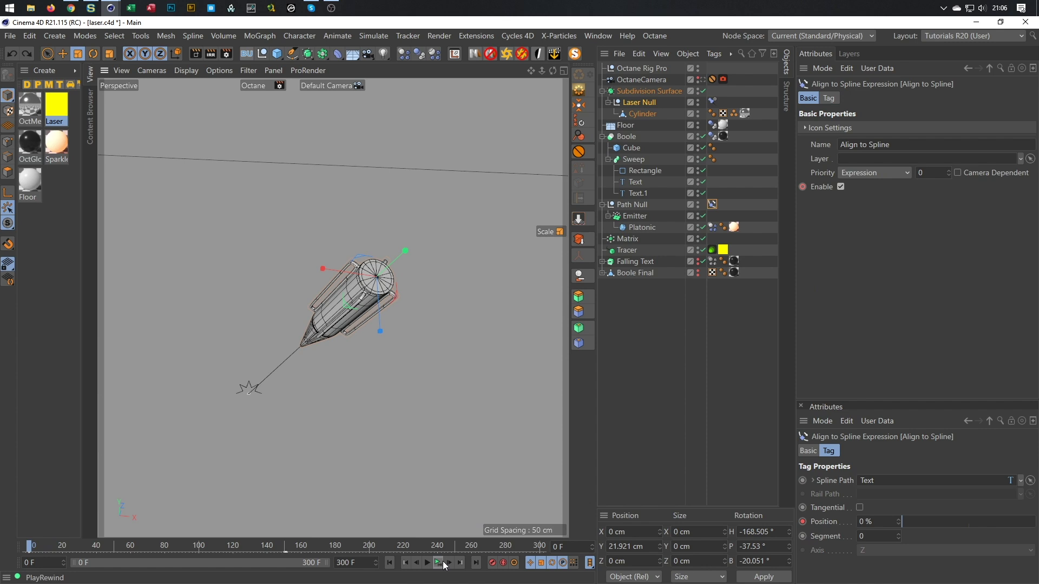
left_click(439, 563)
left_click(439, 563)
key("ctrl+z")
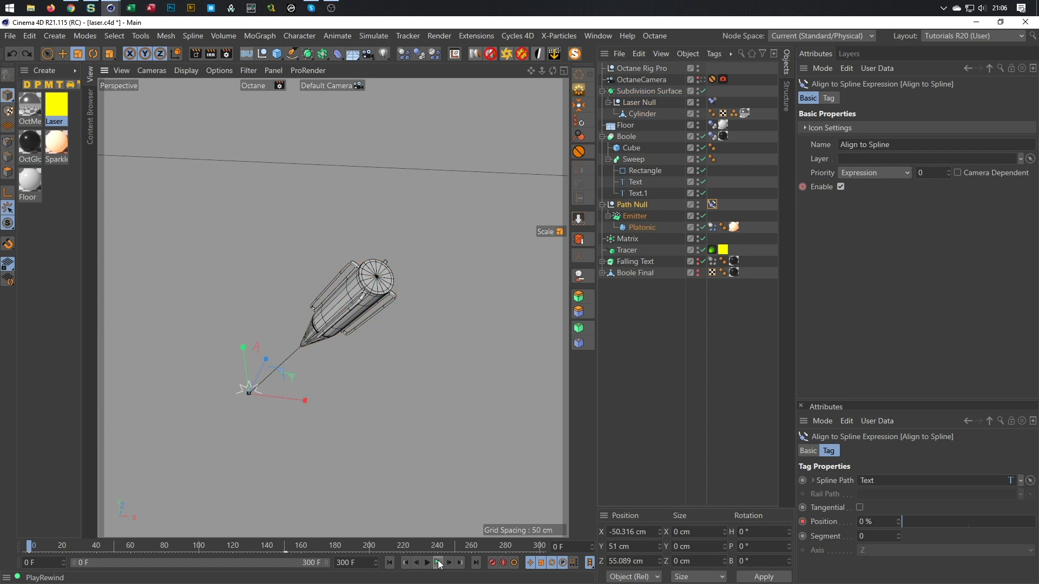
left_click(438, 563)
left_click(439, 564)
left_click(438, 563)
left_click(439, 564)
- Examine the Subdivision Surface's coordinates and object properties and the Laser Null's coordinates for the cause of the aiming error
left_click(382, 279)
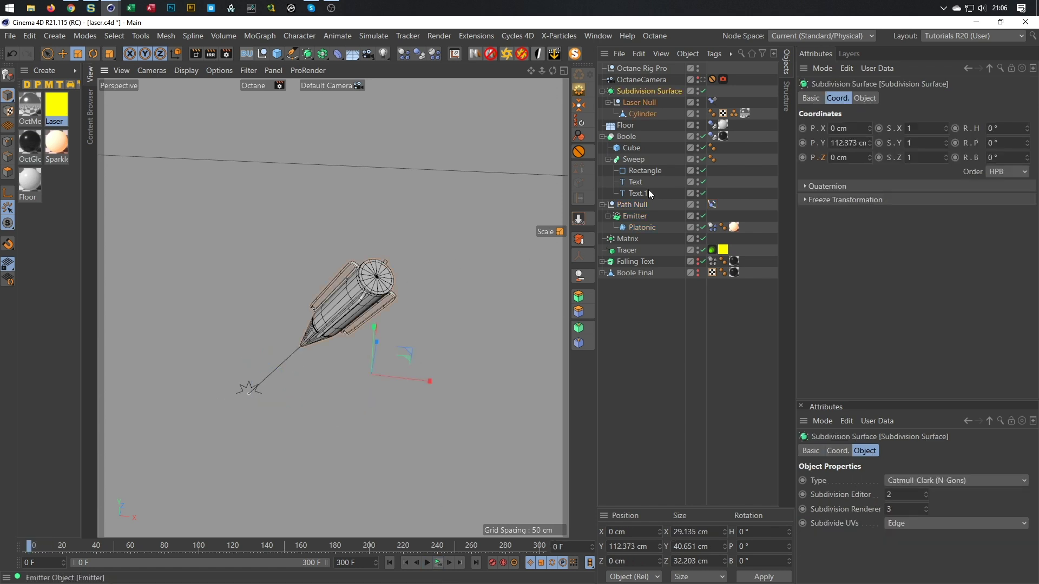
left_click(652, 103)
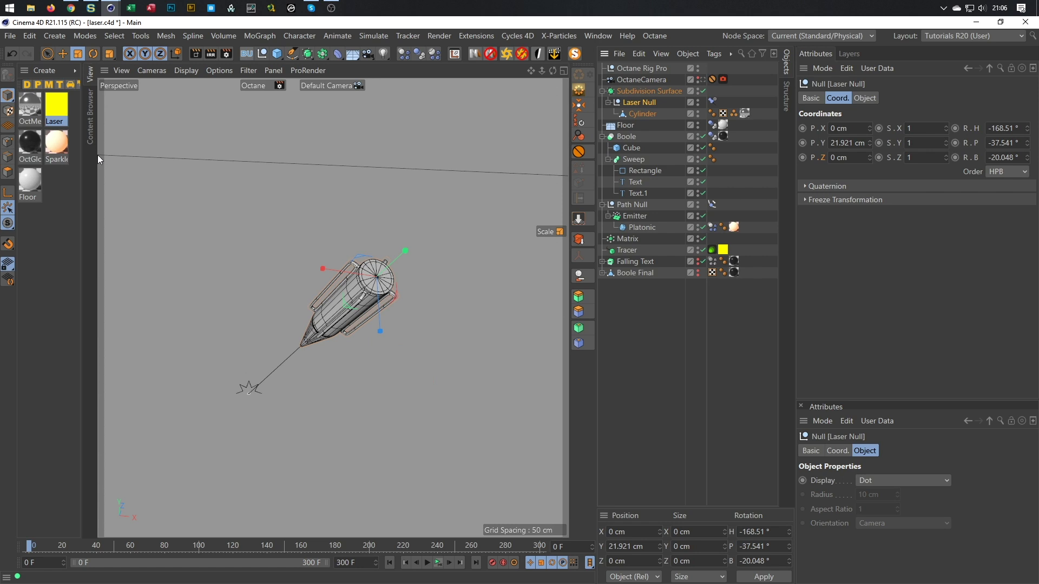
key("r")
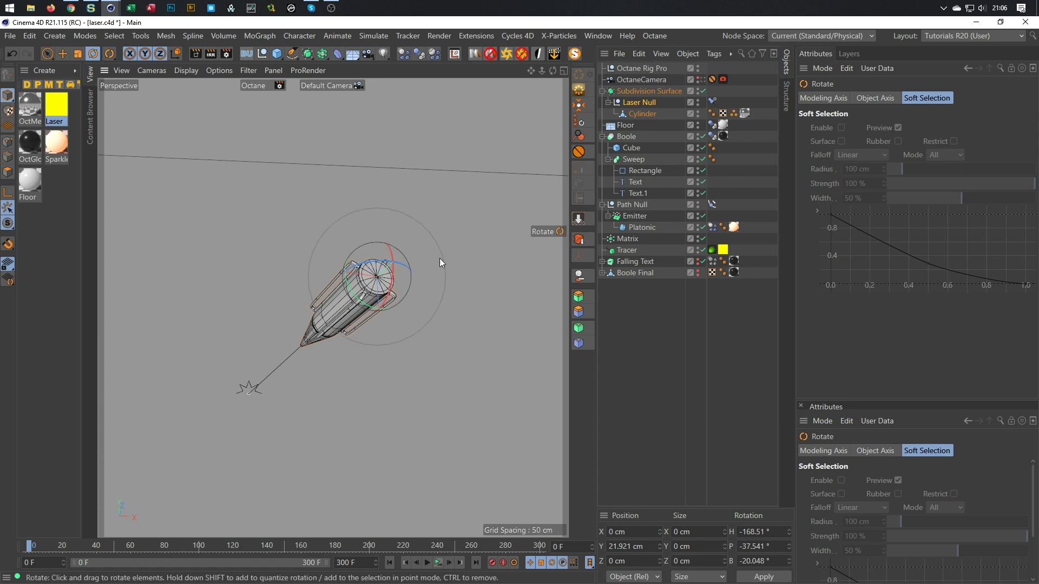
left_click(637, 106)
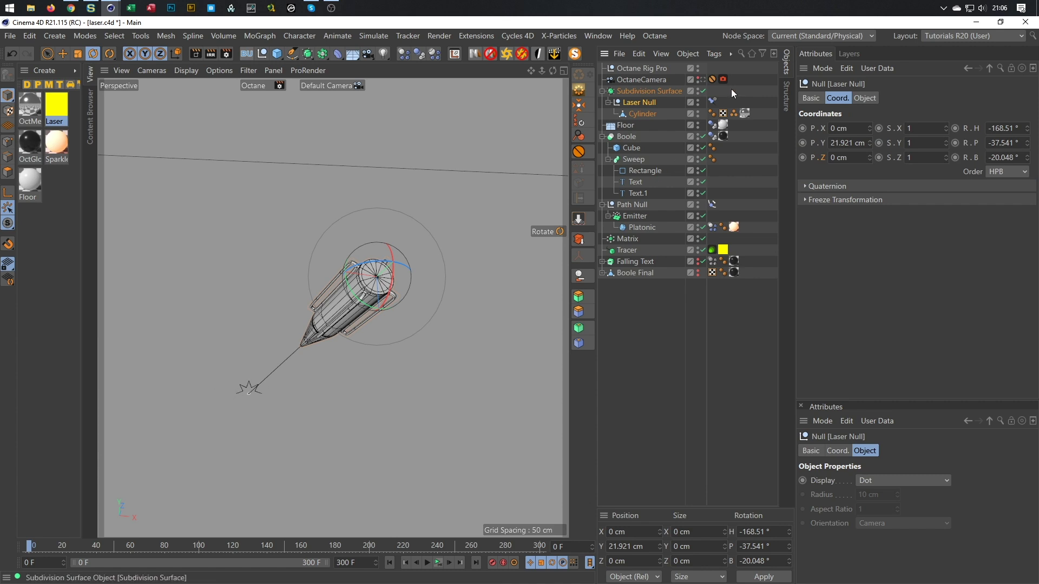
left_click(439, 564)
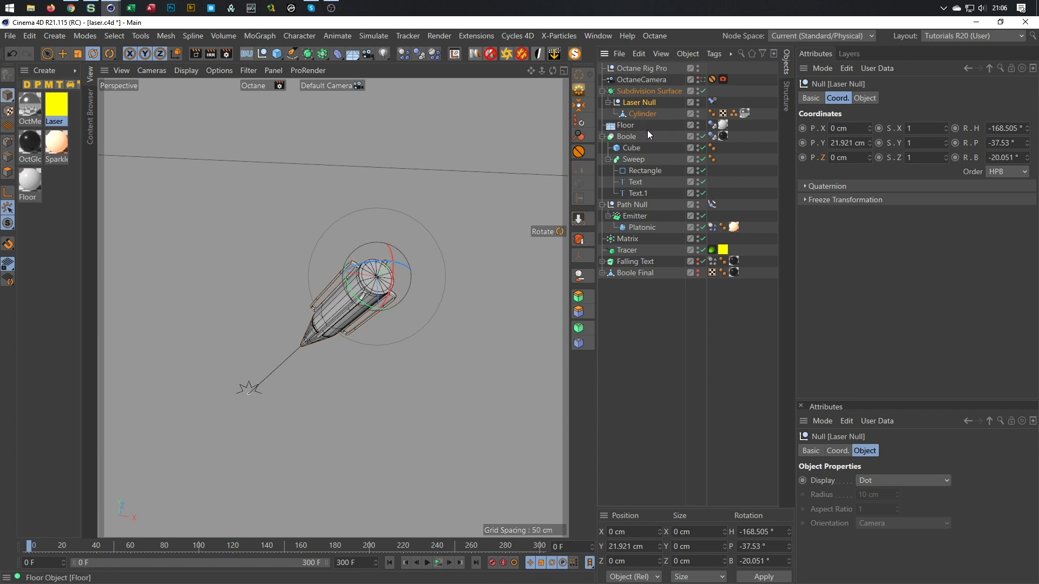
left_click(652, 92)
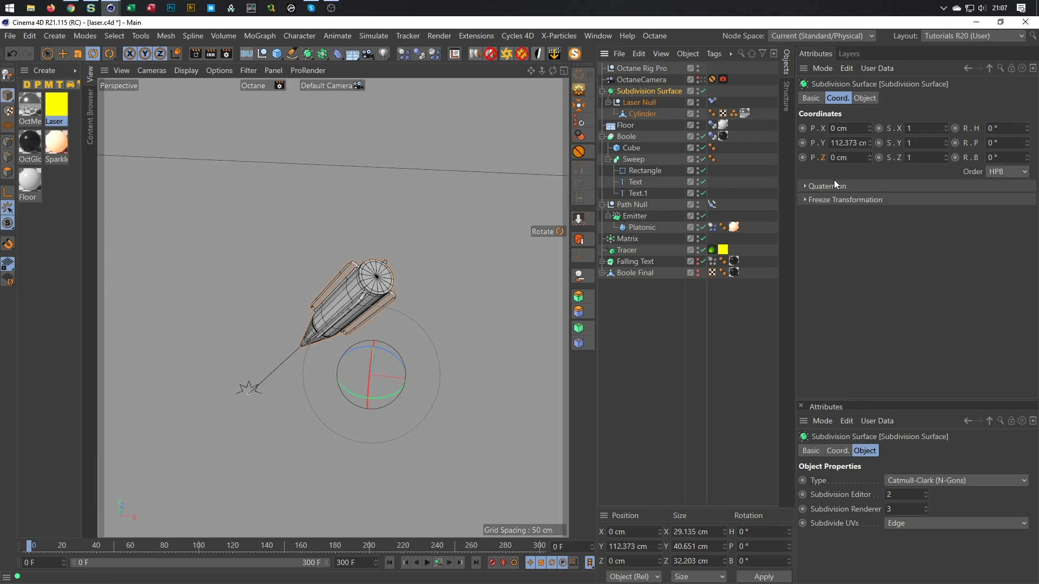
left_click(864, 98)
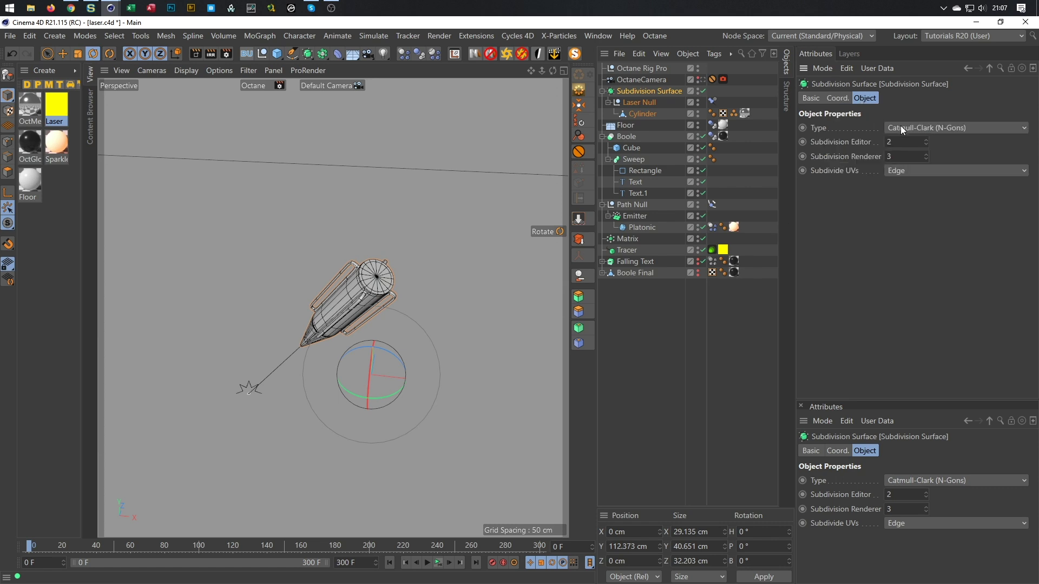
left_click(643, 104)
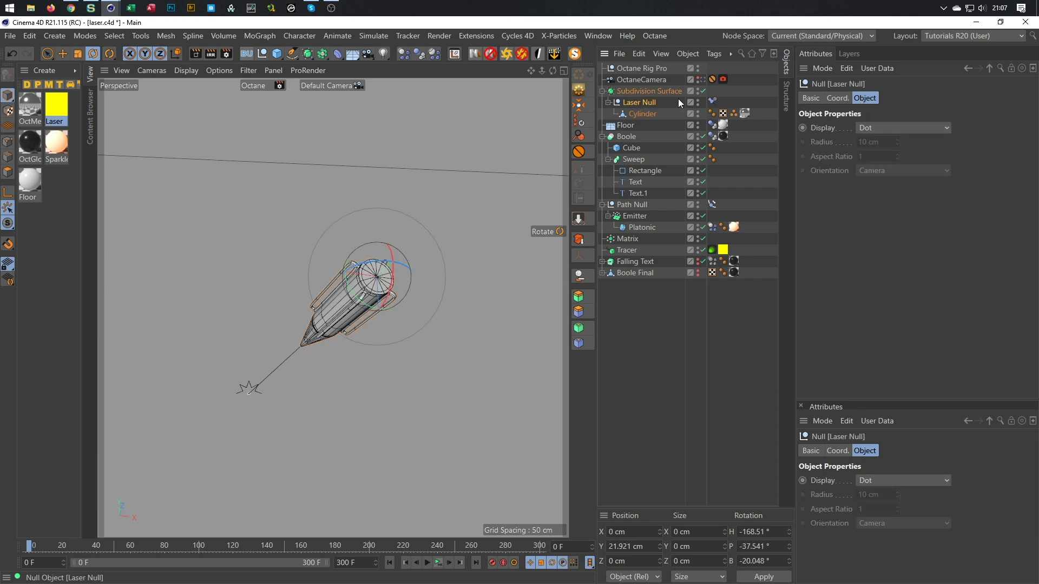
- Reassign the Path Null as the Aim target in the Laser Null's Constraint tag and replay the animation
left_click(714, 102)
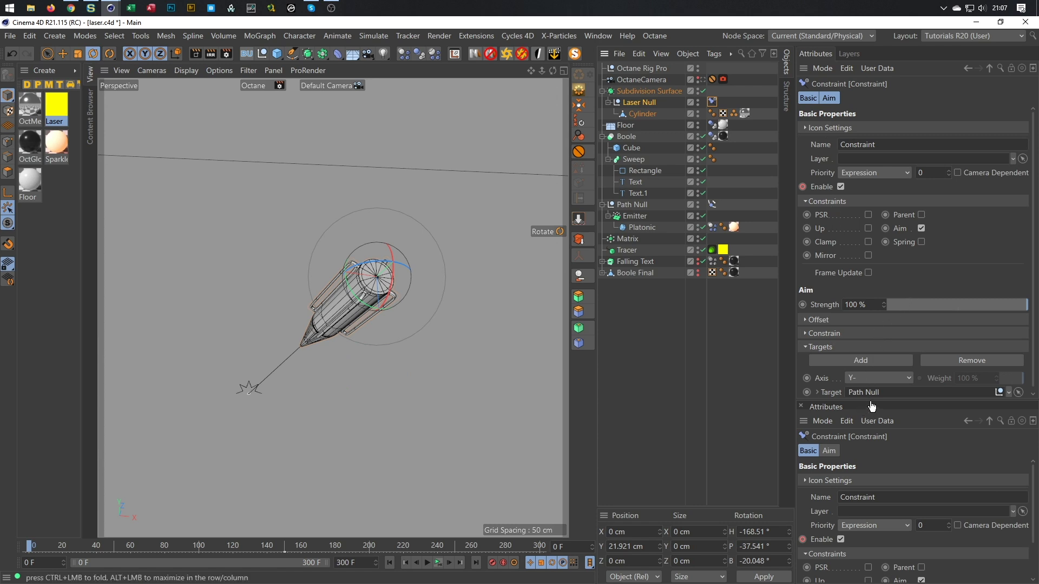
left_click_drag(868, 412, 873, 427)
left_click(439, 565)
left_click(439, 564)
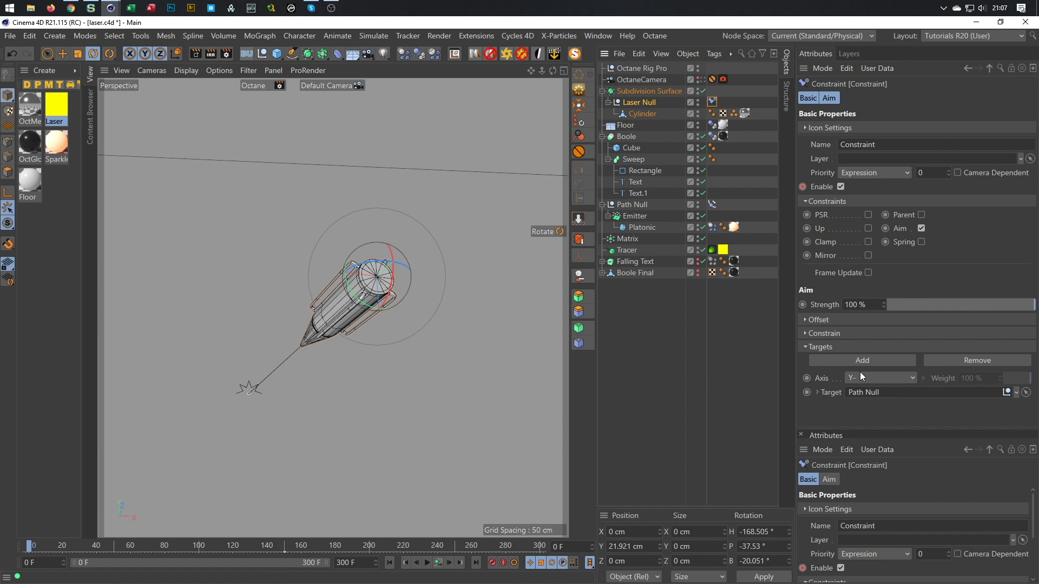
left_click_drag(634, 206, 887, 394)
left_click(438, 563)
- Try switching the Laser Null's Constraint tag off and on, and change its Enable keyframe at frame 0
left_click(841, 187)
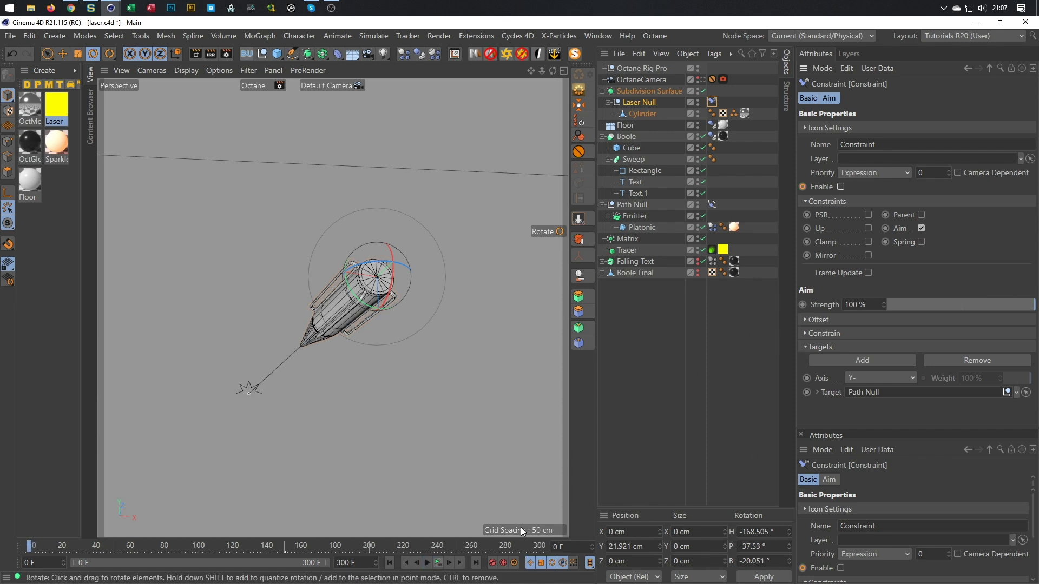
left_click(841, 187)
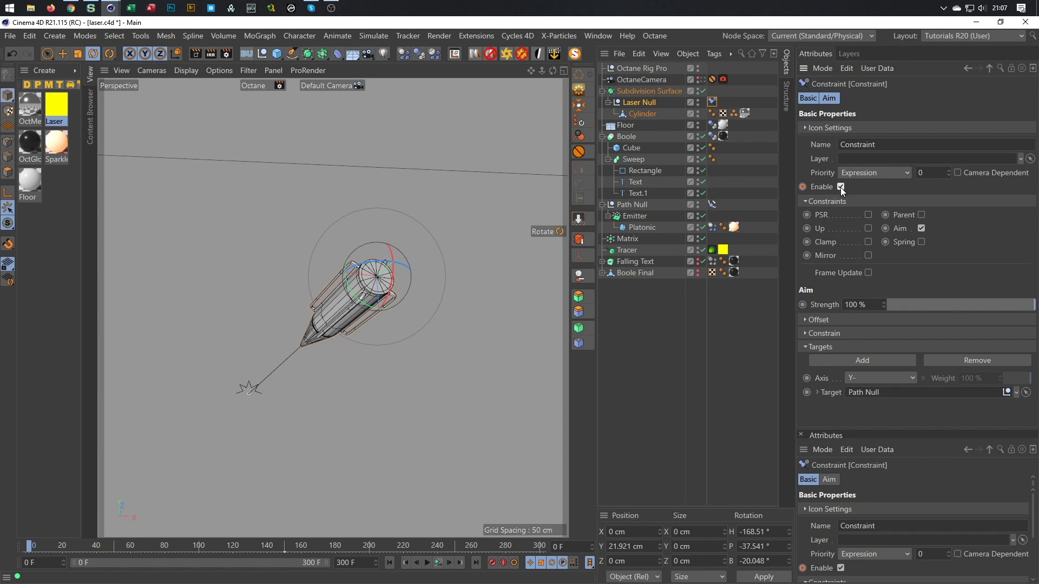
left_click(804, 188)
- Undo the last four changes, including the edits to the Laser Null's Constraint tag
key("ctrl+z")
key("ctrl+z")
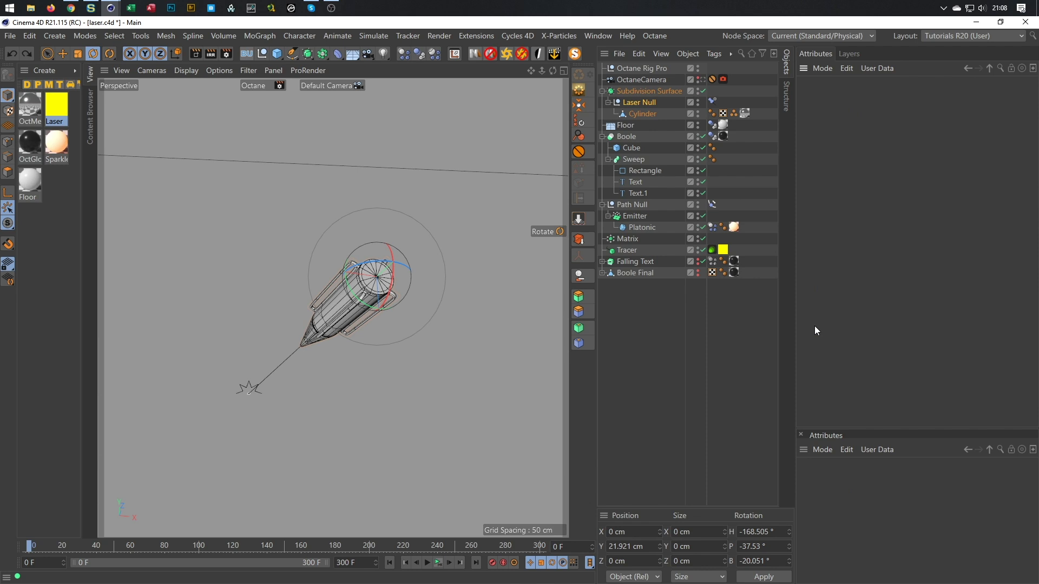
key("ctrl+z")
key("ctrl+z")
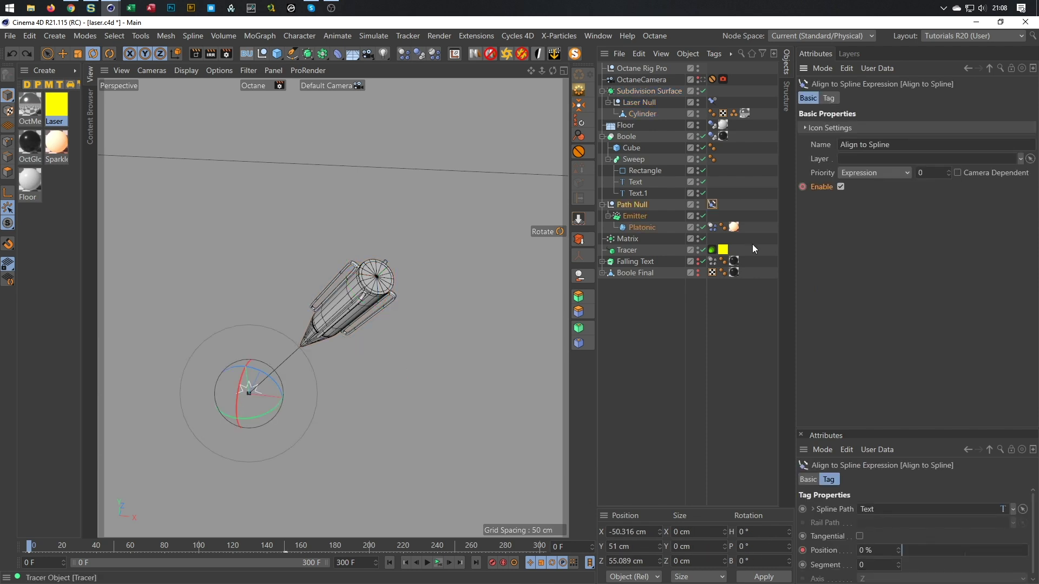
- Replay the animation and inspect the laser head and its beam up close from a lower angle
left_click(439, 563)
left_click(437, 564)
mouse_move(349, 301)
left_mouse_down("alt")
mouse_move(312, 322)
mouse_move(255, 315)
mouse_move(274, 319)
mouse_move(258, 333)
mouse_move(339, 297)
left_mouse_up("alt")
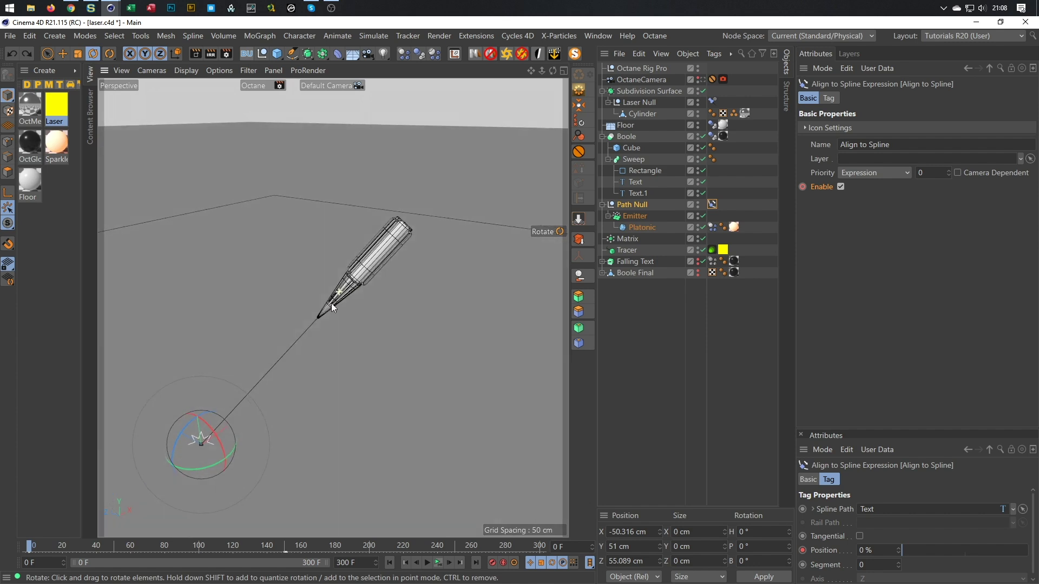
right_click_drag(186, 446, 310, 418, "alt")
left_click_drag(310, 418, 229, 456, "alt")
left_click_drag(484, 303, 319, 349, "alt")
middle_click_drag(325, 347, 385, 318, "alt")
right_click_drag(385, 318, 441, 282, "alt")
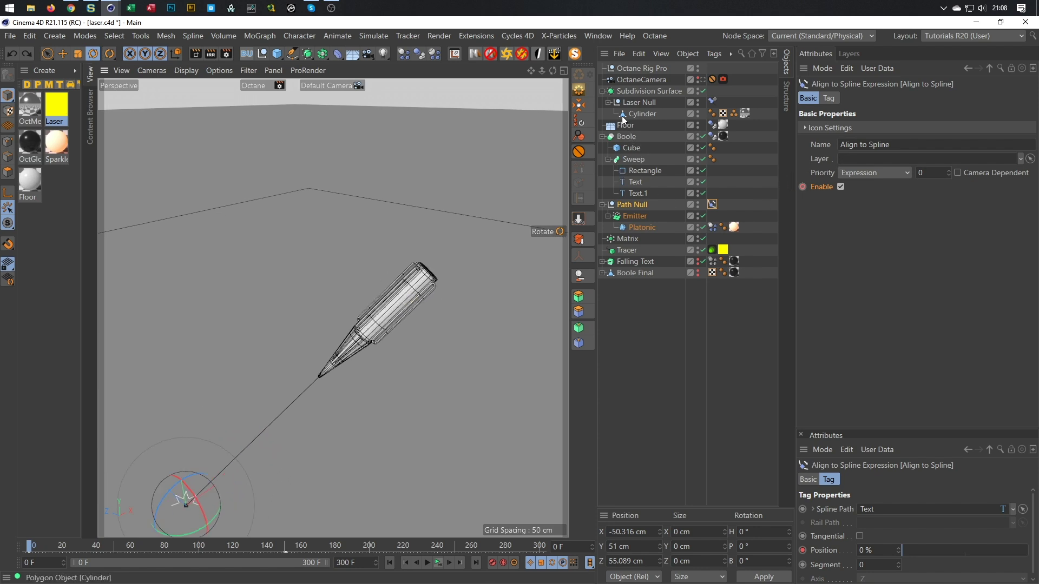
- Check the Laser Null's Constraint tag settings and replay the animation
left_click(639, 102)
left_click(712, 101)
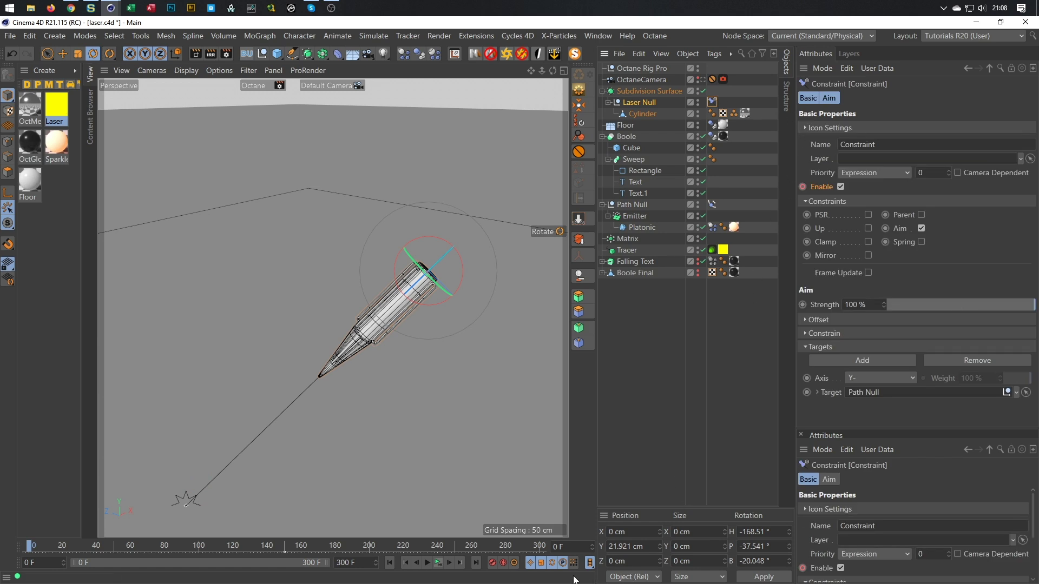
left_click(439, 563)
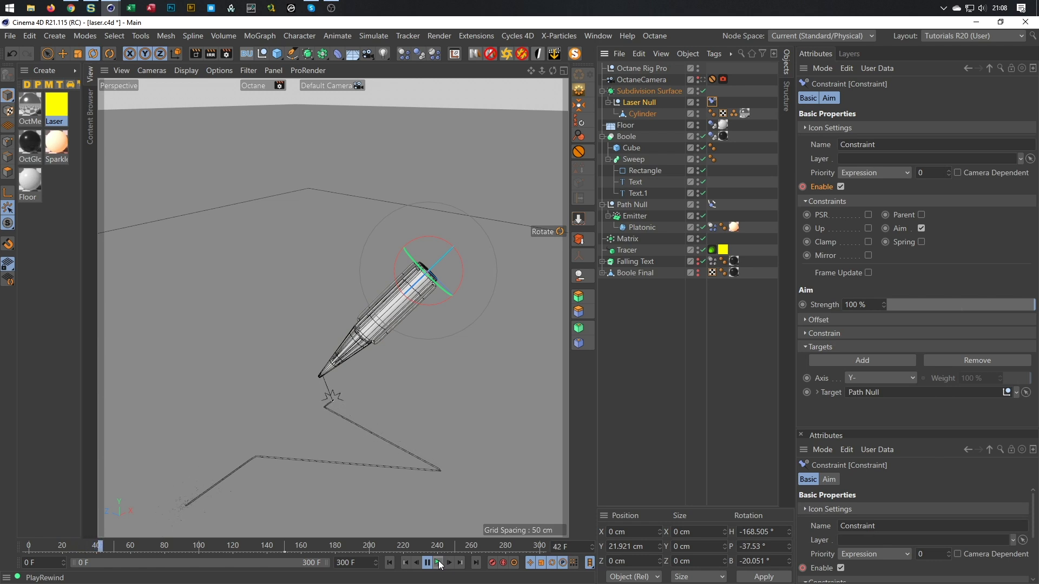
left_click(439, 564)
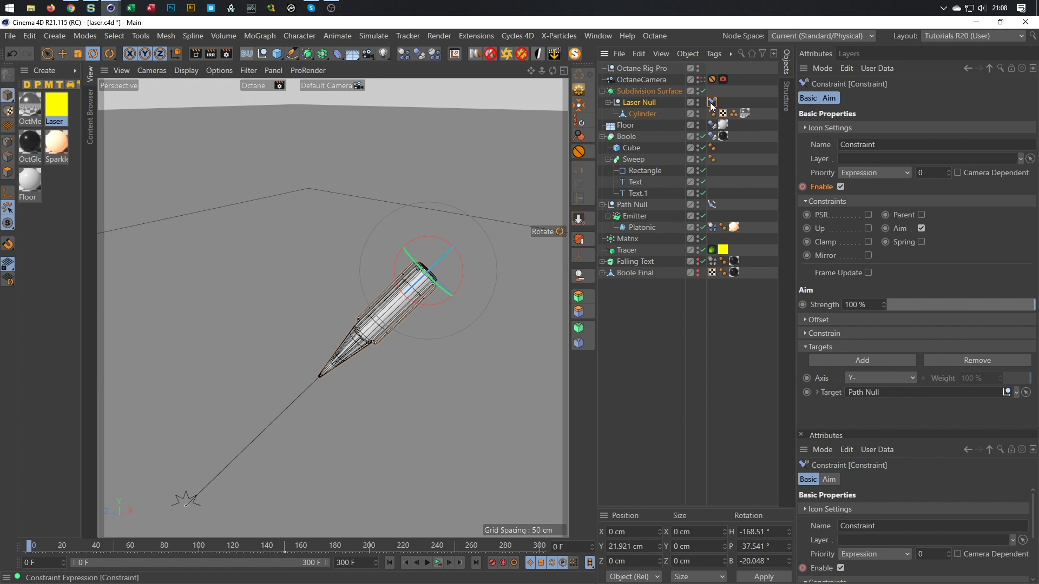
- Delete the Laser Null's Constraint tag and add a new Constraint tag in its place
key("Delete")
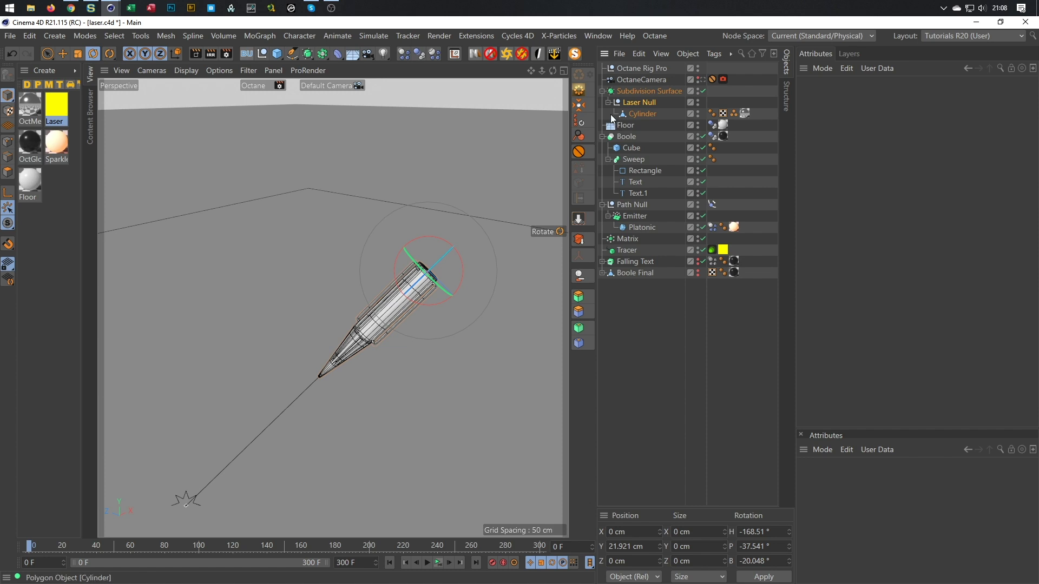
left_click(639, 104)
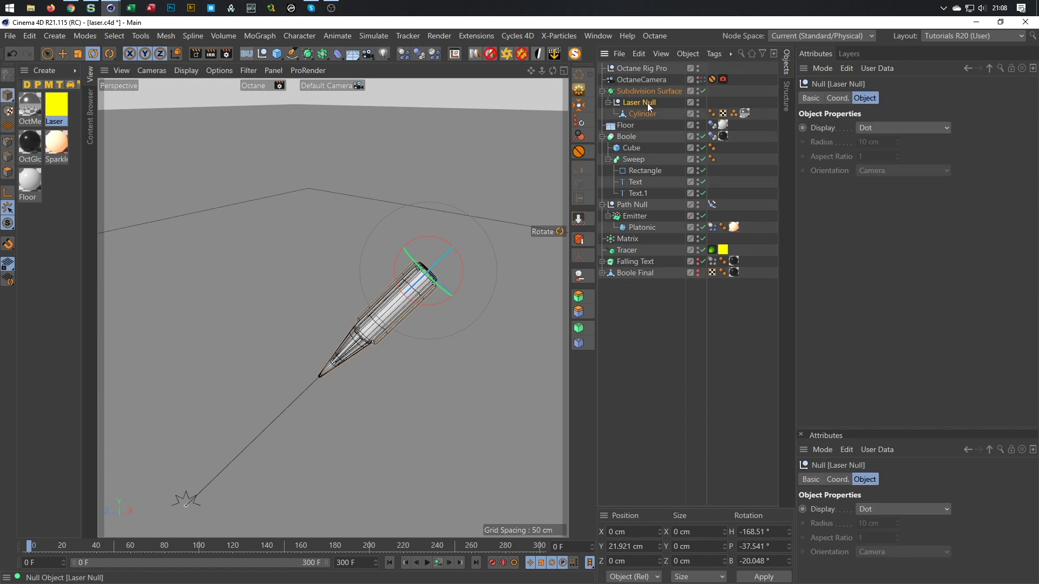
right_click(647, 103)
mouse_move(806, 233)
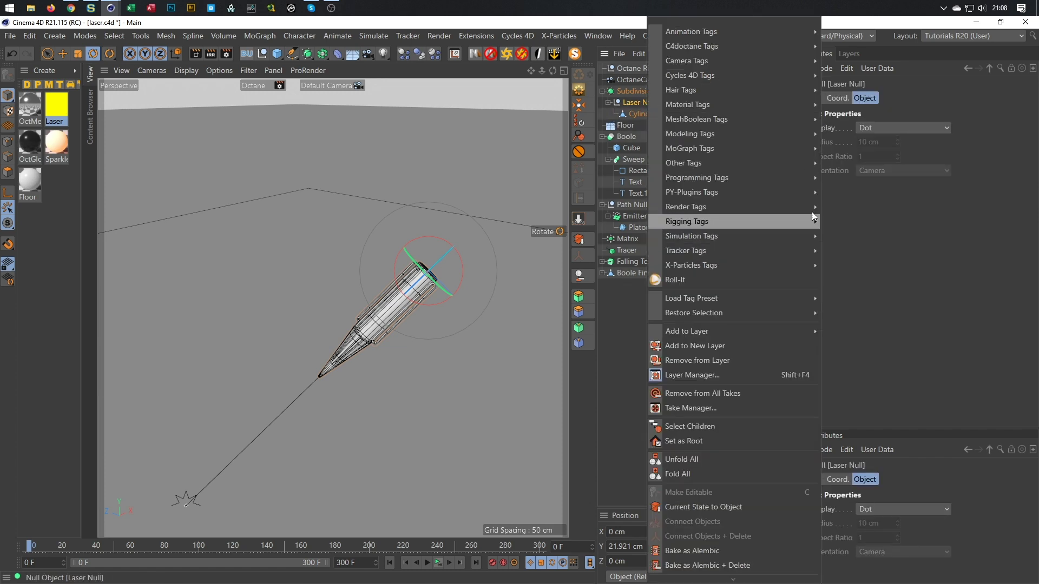
mouse_move(772, 221)
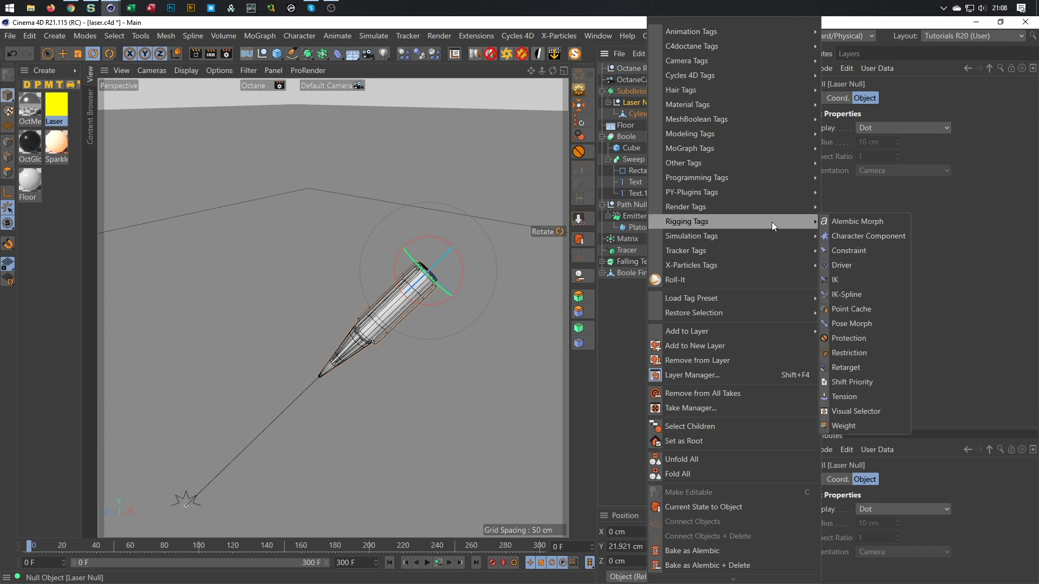
left_click(858, 245)
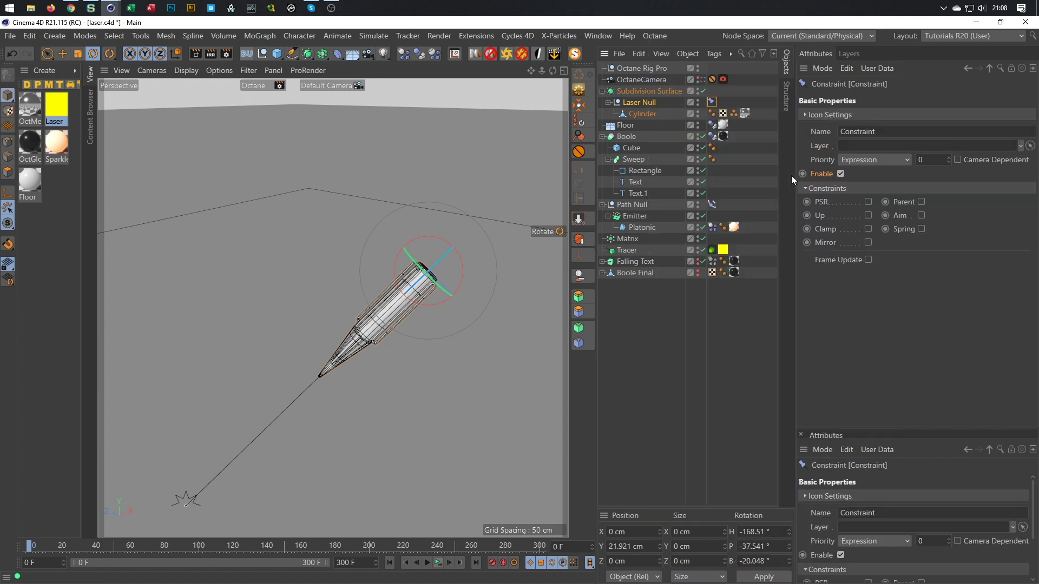
- Enable Aim in the new Constraint tag with Path Null as target and Y- as axis, and replay the animation
left_click(920, 215)
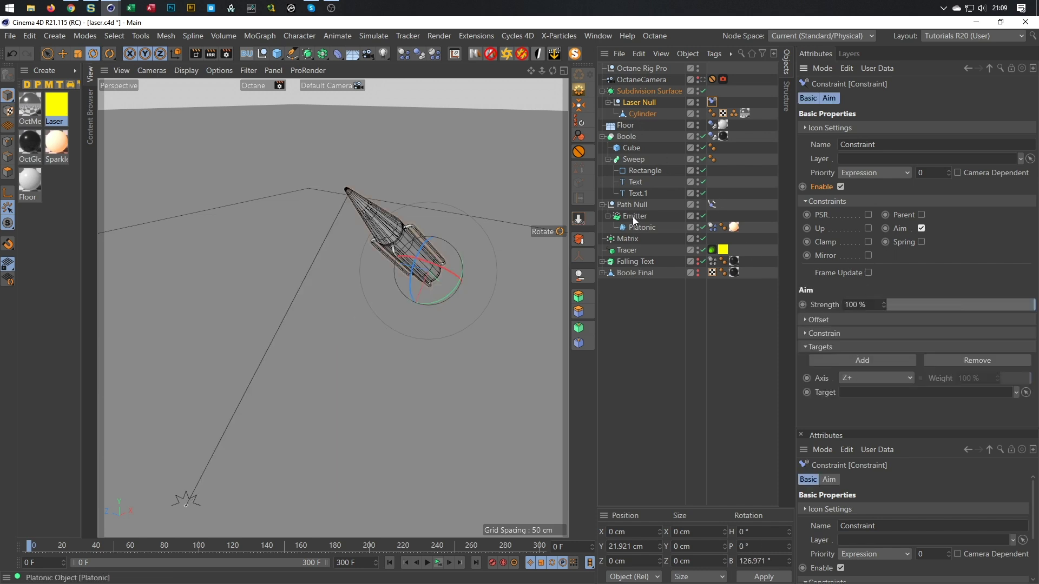
left_click_drag(632, 205, 873, 398)
left_click(877, 378)
left_click(869, 438)
left_click(438, 562)
left_click(438, 560)
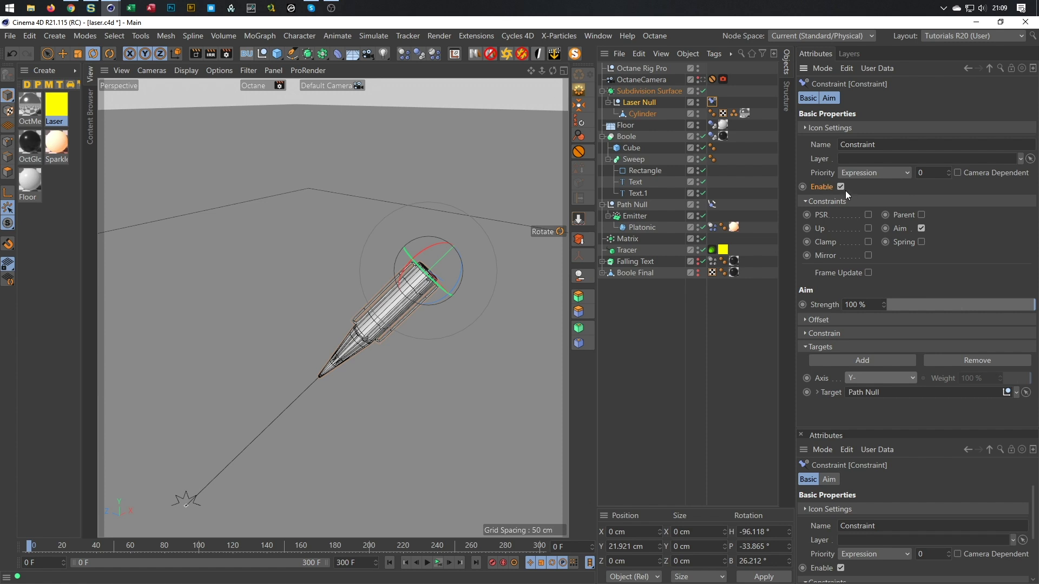
- Try the Animation and Initial priorities for the Laser Null's Constraint tag, and reset the priority to its default
left_click(861, 174)
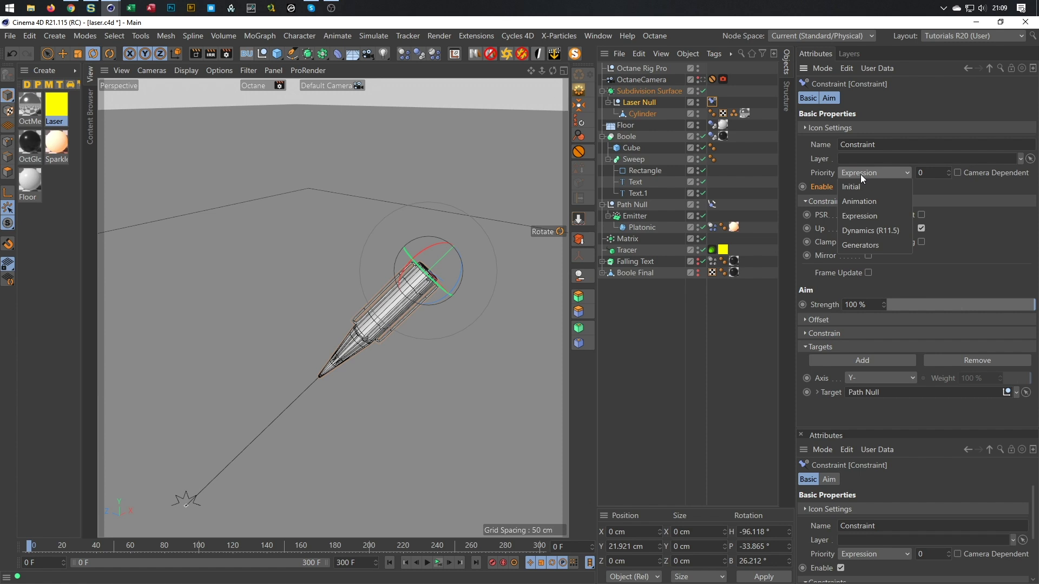
left_click(867, 201)
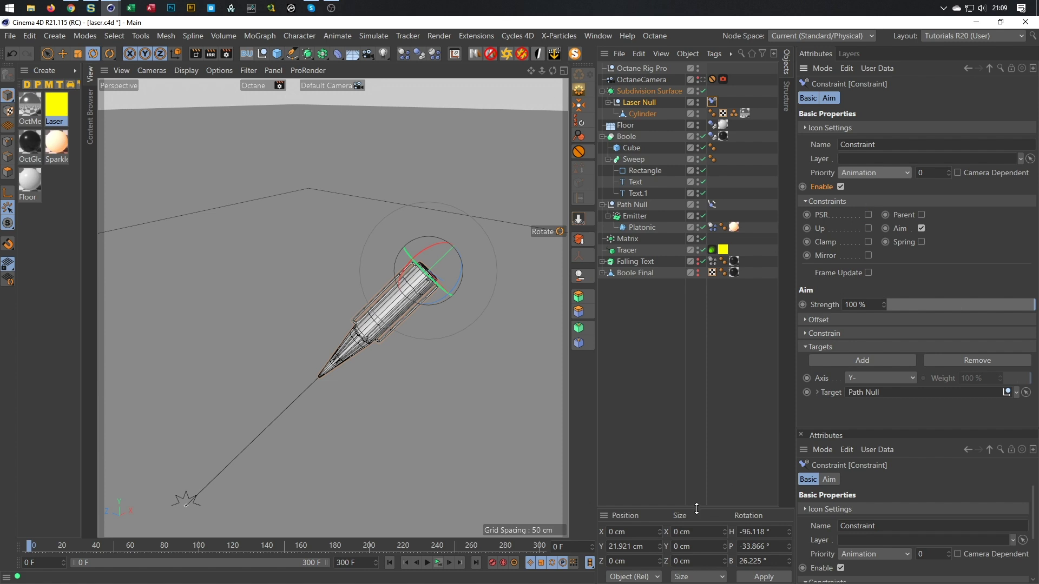
left_click(429, 563)
key("shift+f")
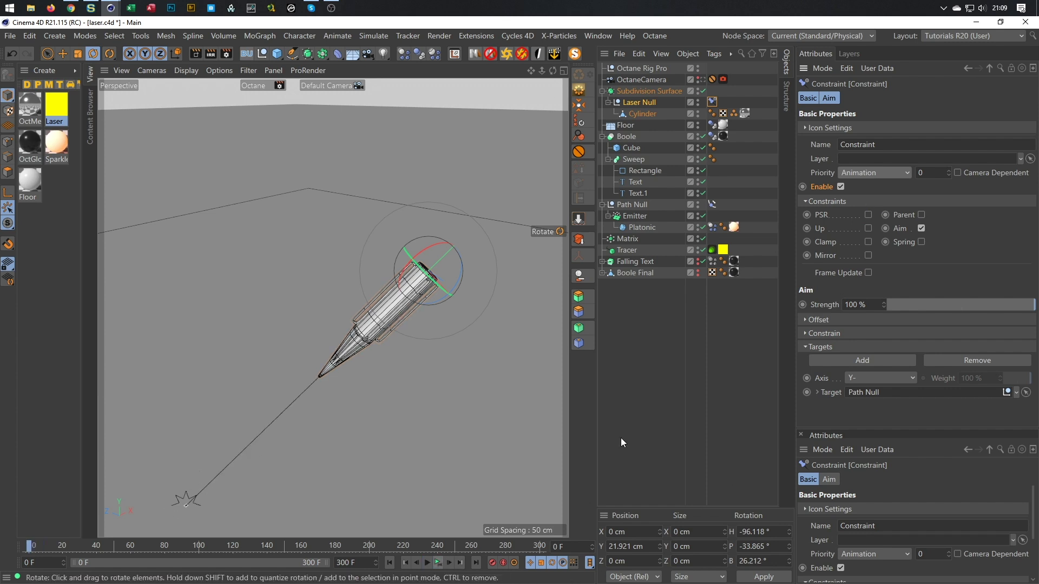
left_click(867, 175)
left_click(862, 197)
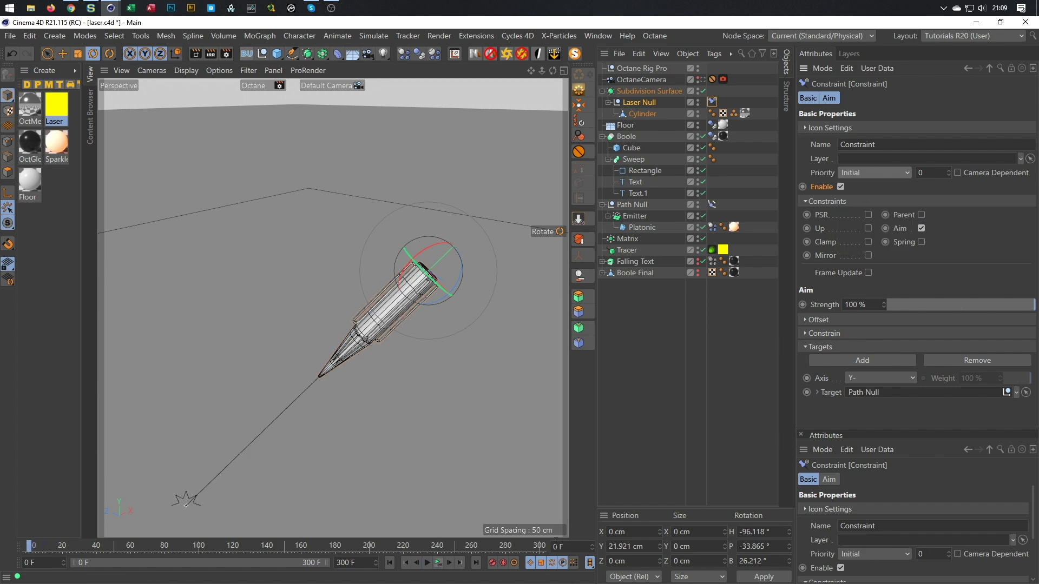
right_click(817, 173)
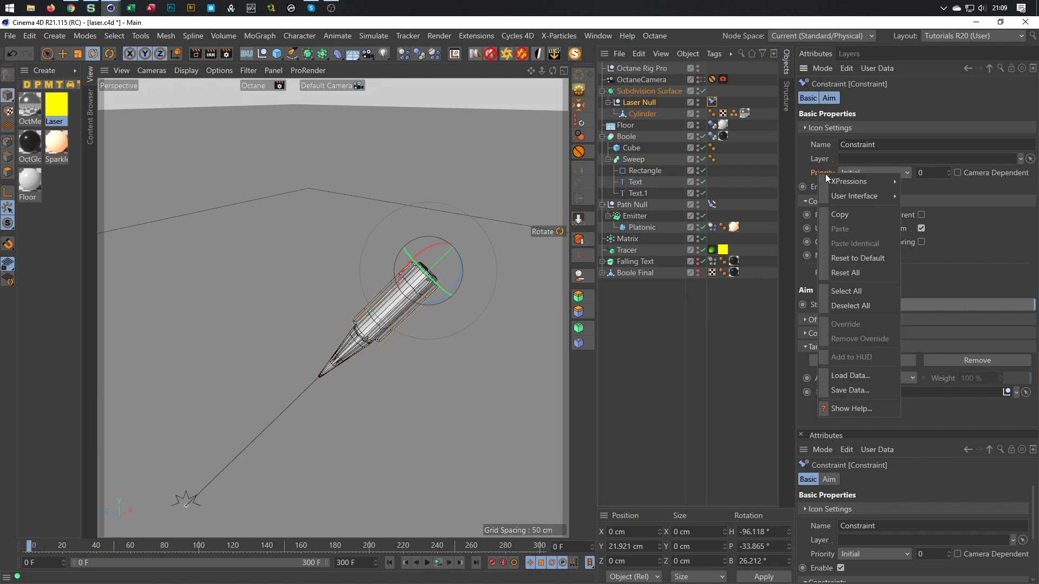
left_click(847, 259)
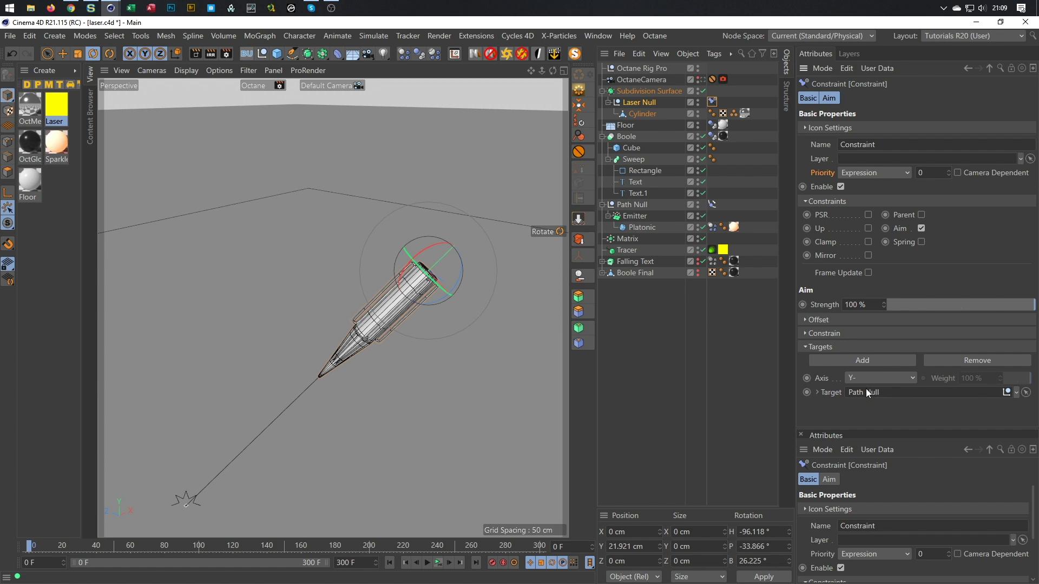
- Select the Path Null and replay the animation to watch whether the laser head follows it
left_click(634, 204)
left_click(439, 562)
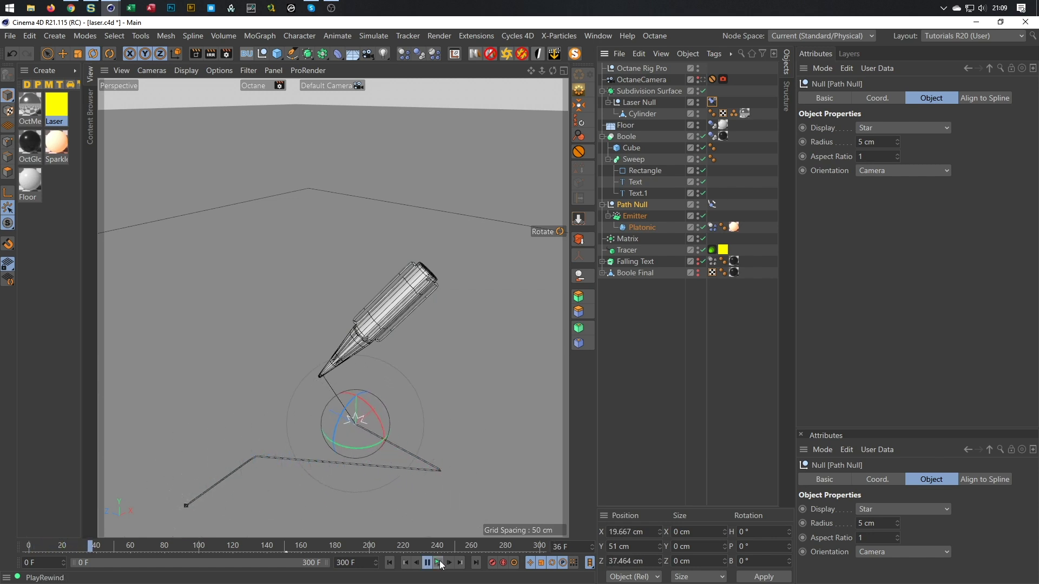
left_click(439, 560)
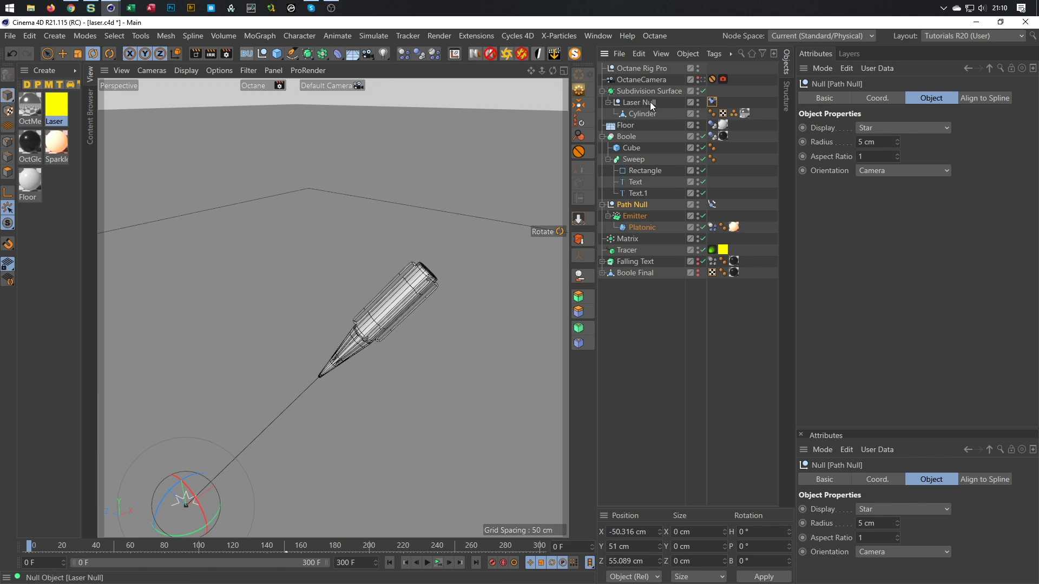
- Turn the Subdivision Surface off, replay the animation, and turn the Subdivision Surface back on
left_click(703, 90)
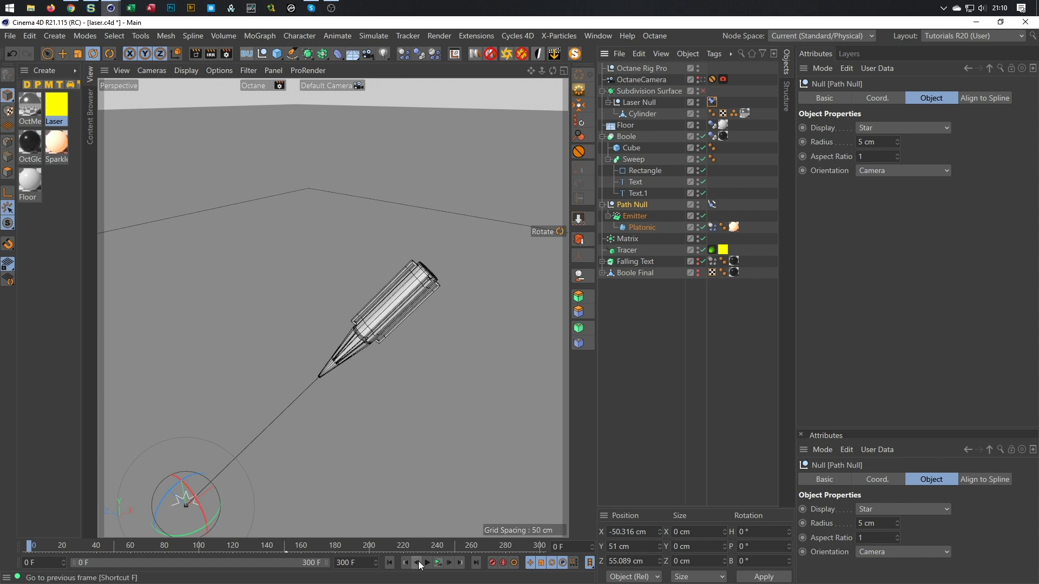
left_click(439, 562)
left_click(704, 89)
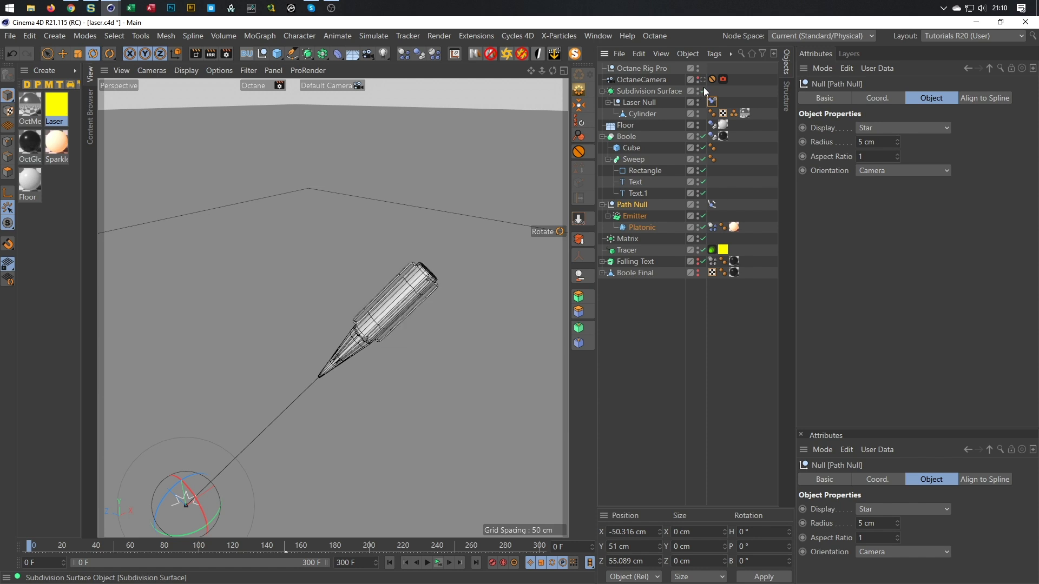
- Disable the Laser Null's Constraint tag, rotate the null slightly, re-enable the tag and replay the animation
left_click(651, 100)
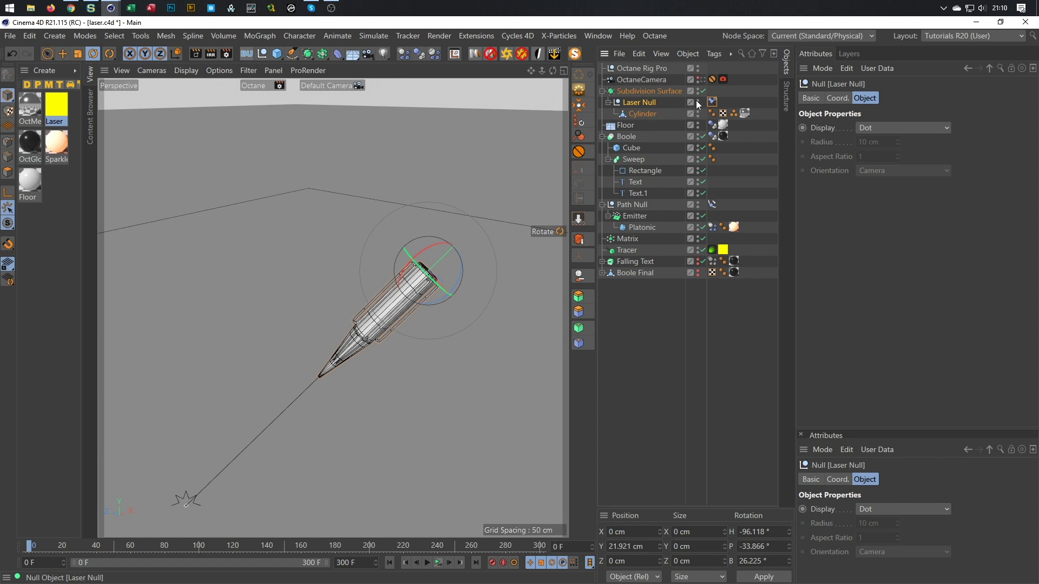
left_click(712, 102)
left_click(841, 186)
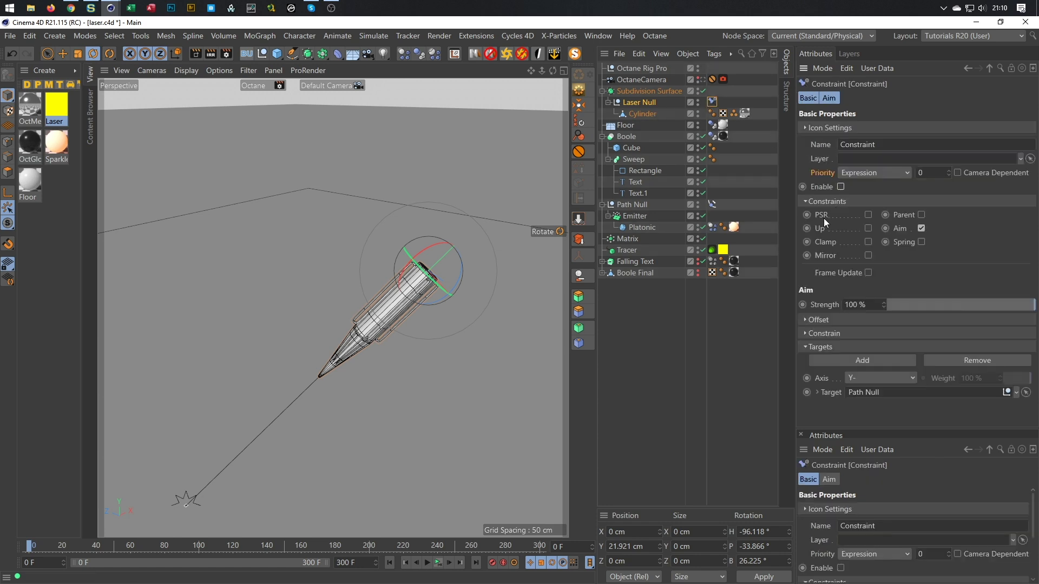
left_click_drag(431, 248, 420, 219)
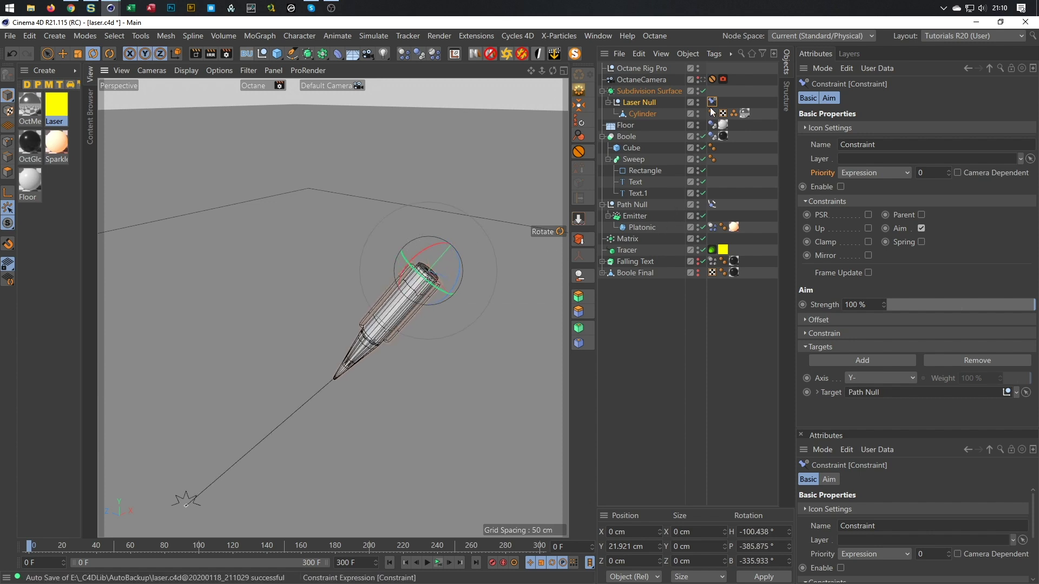
left_click(841, 187)
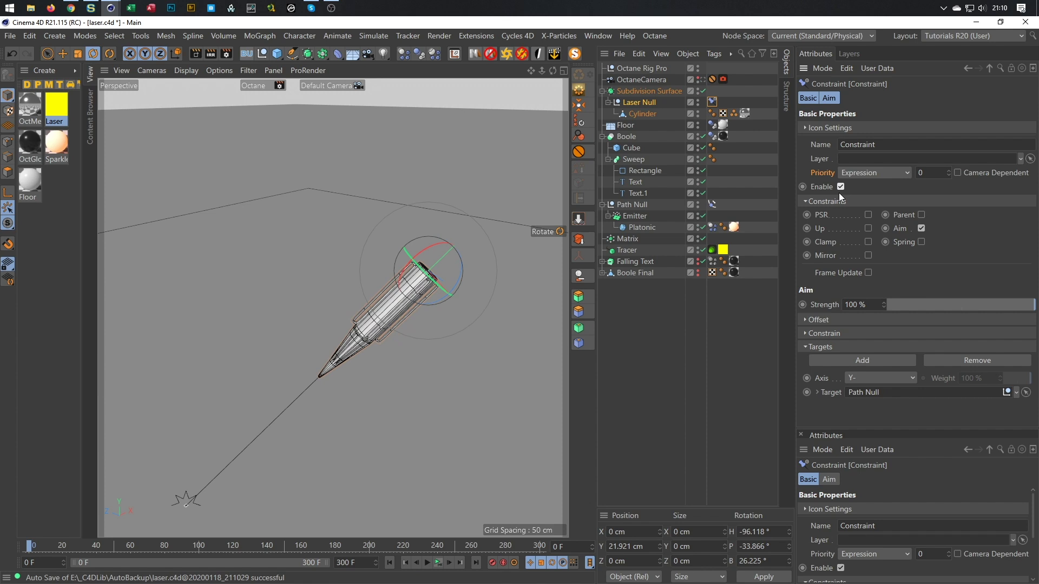
left_click(439, 563)
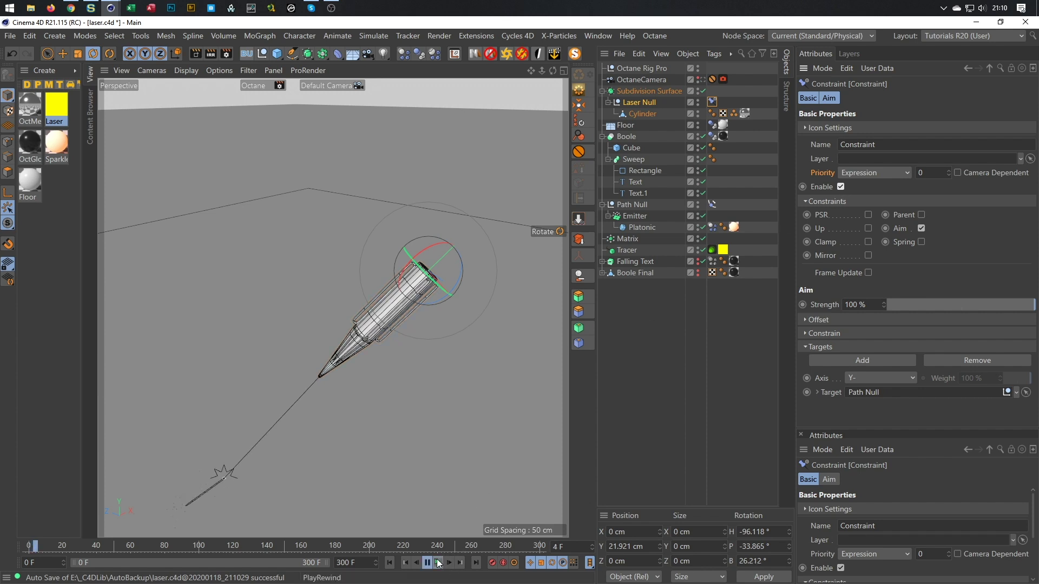
left_click(439, 562)
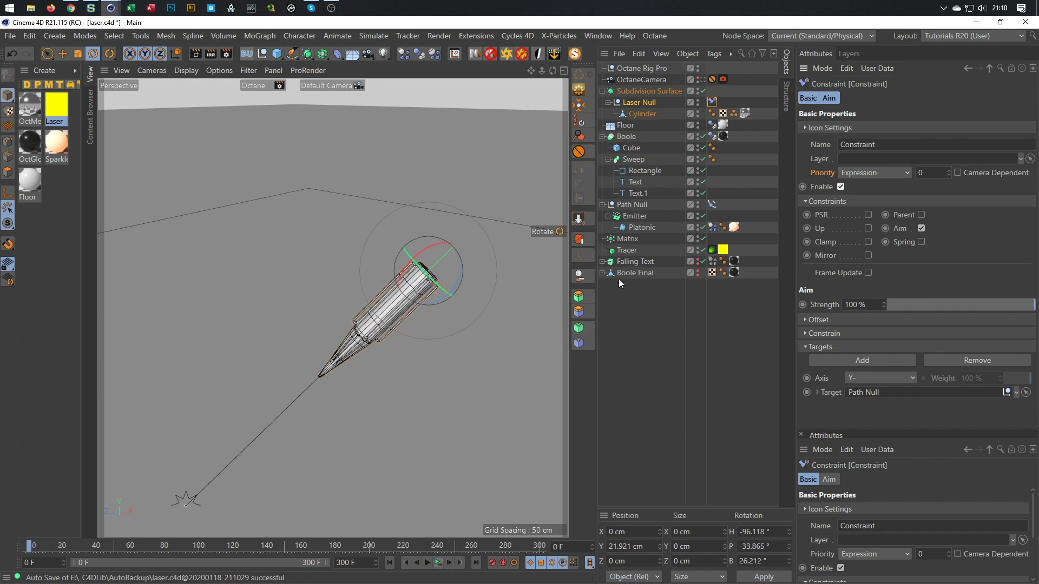
- Inspect the object settings of the Matrix, Tracer, Subdivision Surface and Laser Null
left_click(638, 239)
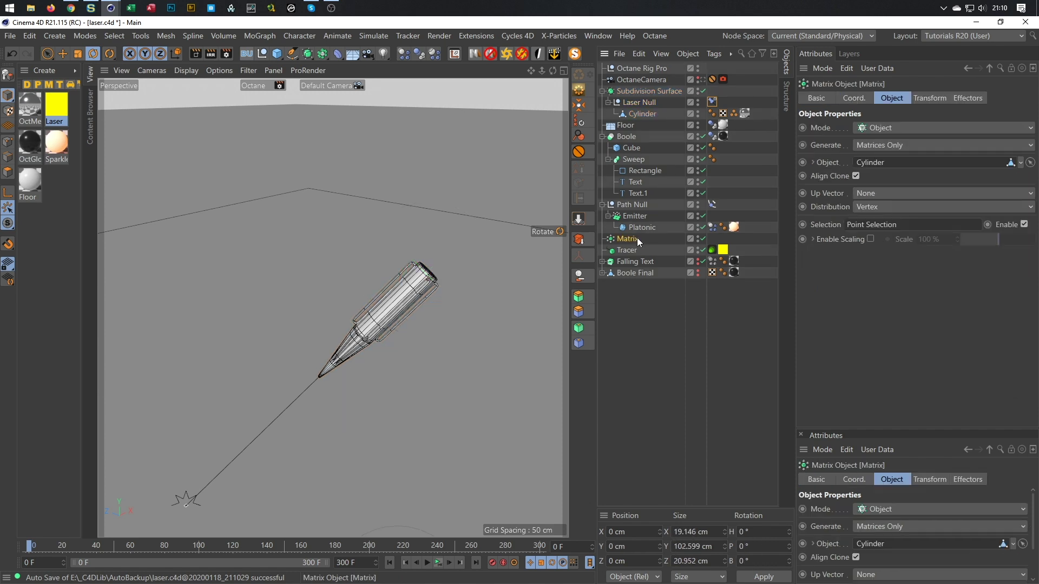
left_click(635, 249)
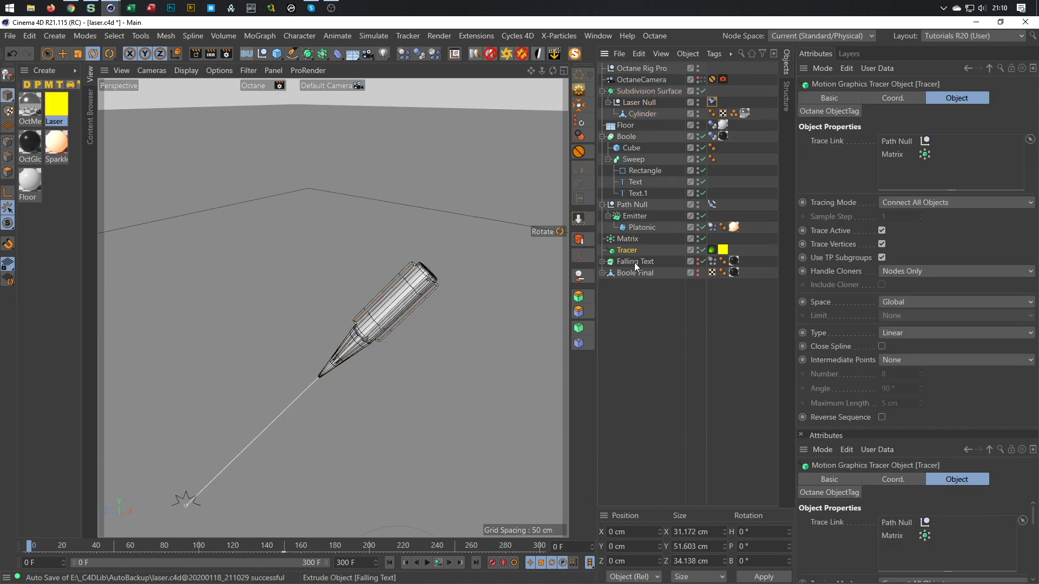
left_click(661, 91)
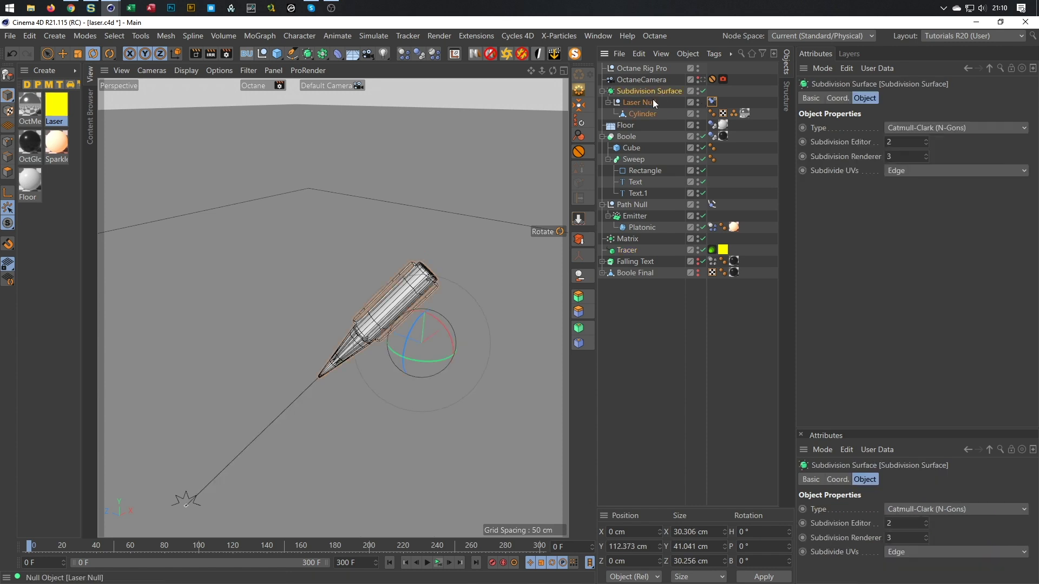
left_click(653, 99)
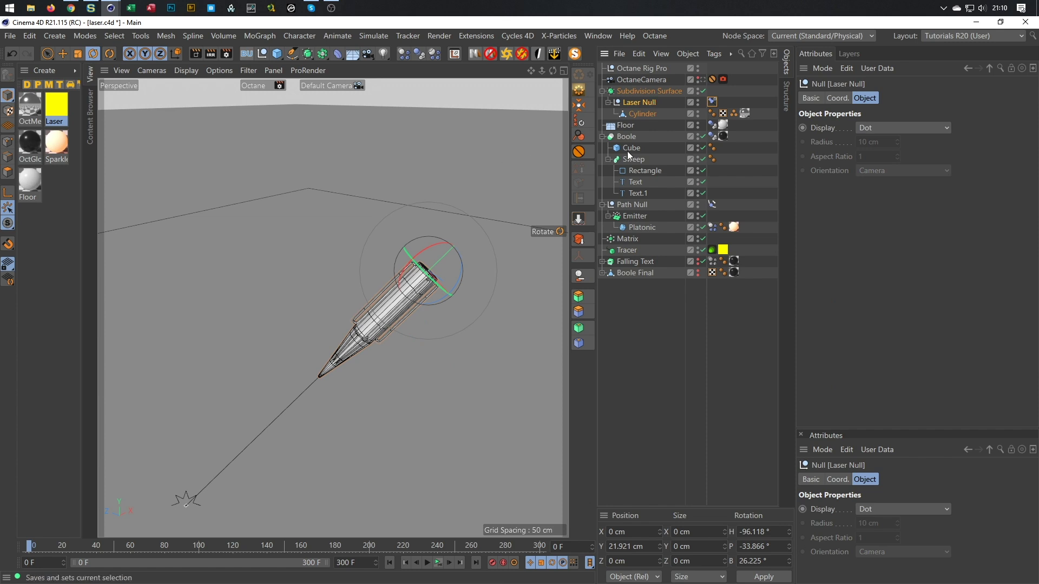
- Replay the animation through the OctaneCamera and in the four-view layout, and return to frame 0
left_click(703, 80)
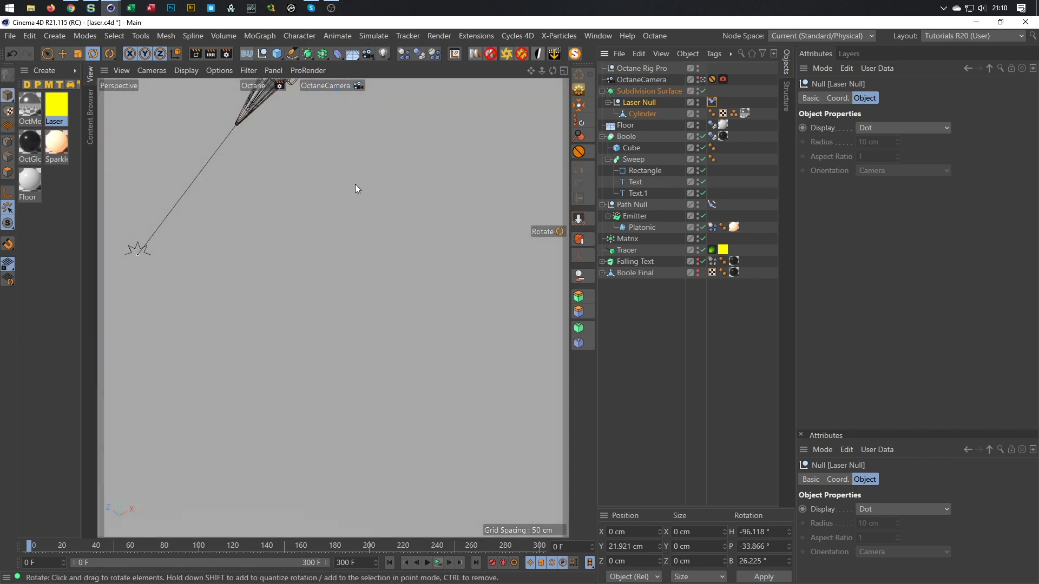
left_click(437, 563)
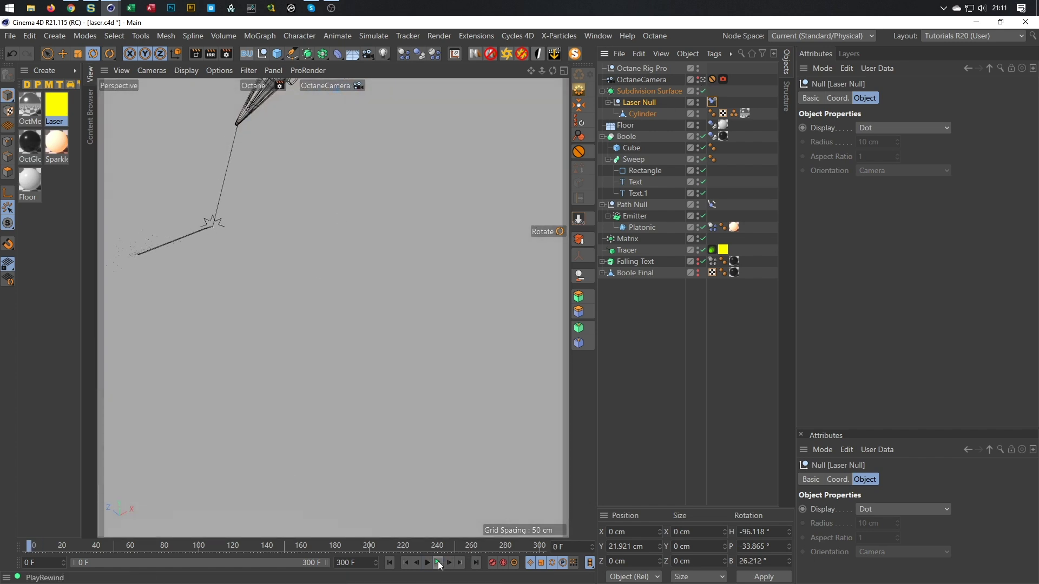
middle_click(293, 146)
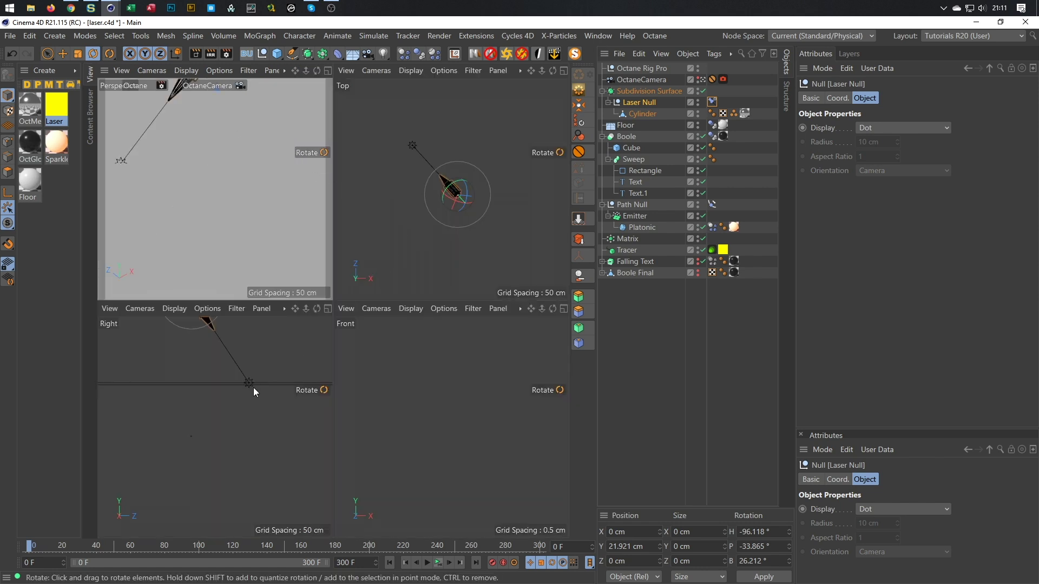
left_click(215, 424)
left_click(440, 565)
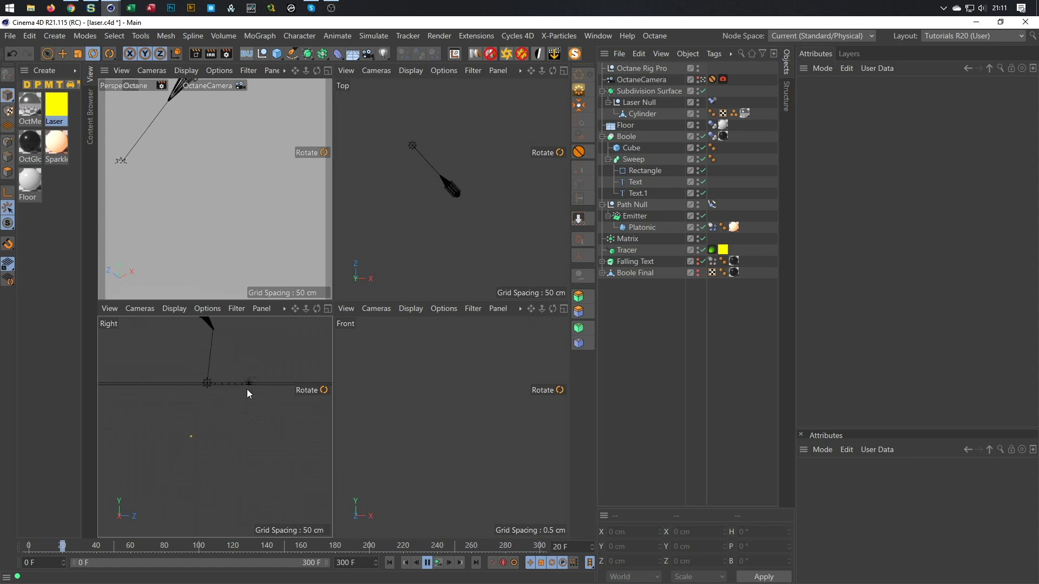
left_click(390, 562)
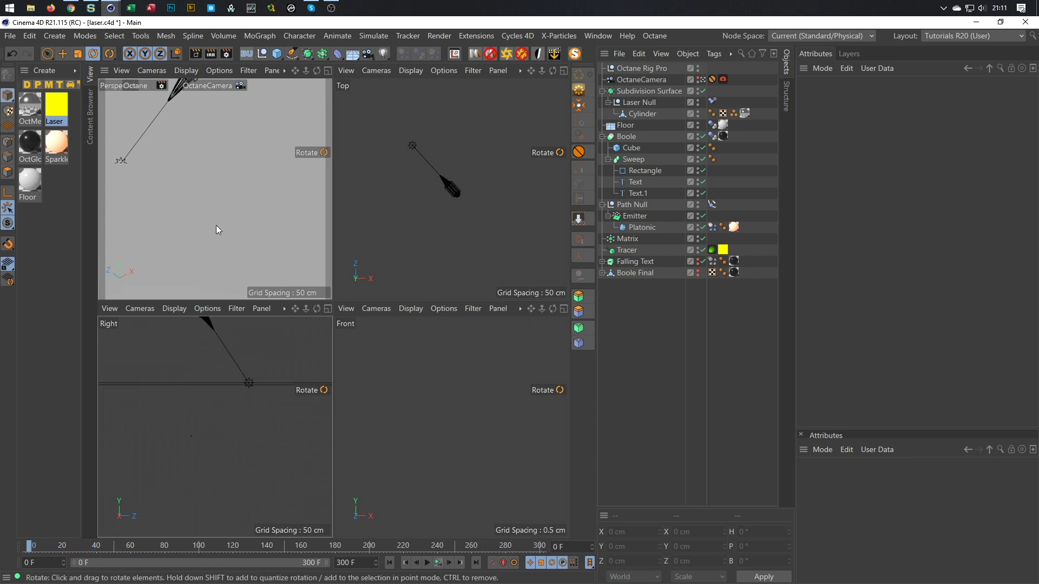
- Maximize the perspective view, switch from the OctaneCamera to the default camera, and replay the laser animation from close up and farther away
middle_click(223, 241)
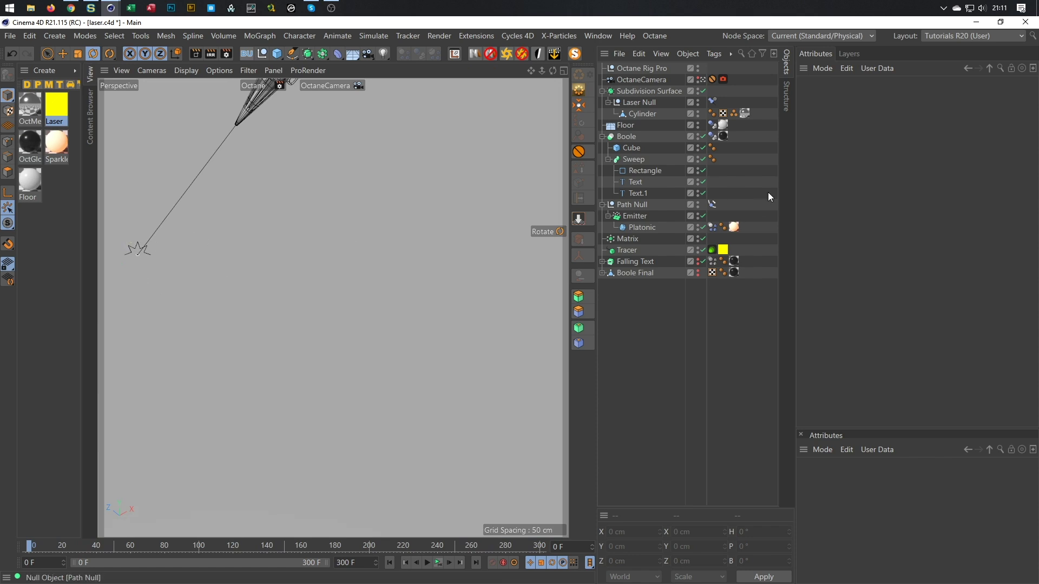
left_click(702, 79)
middle_click_drag(446, 368, 466, 277, "alt")
left_click_drag(326, 306, 318, 292, "alt")
scroll(241, 413, "up", 8)
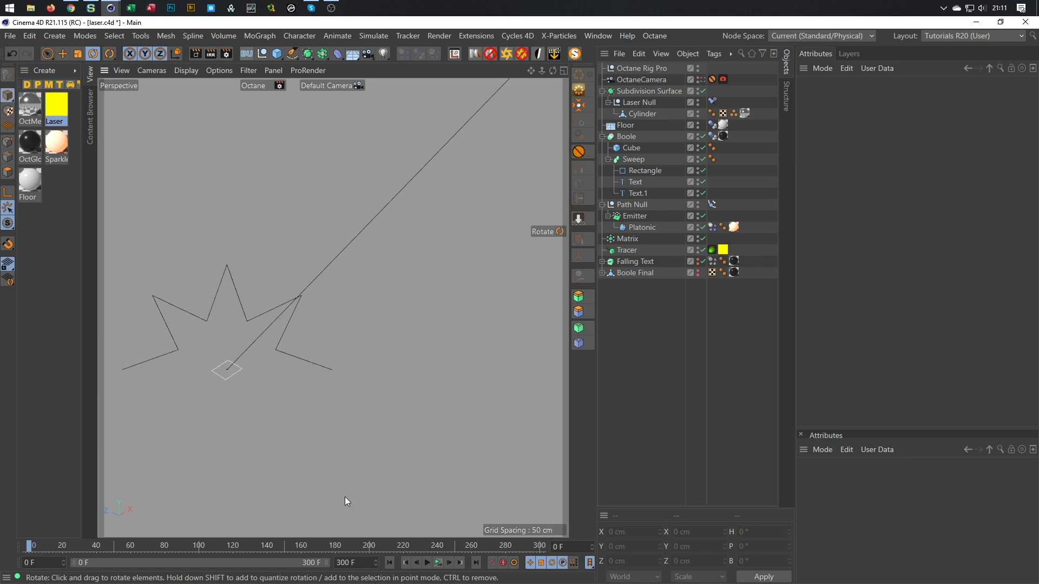
left_click(441, 564)
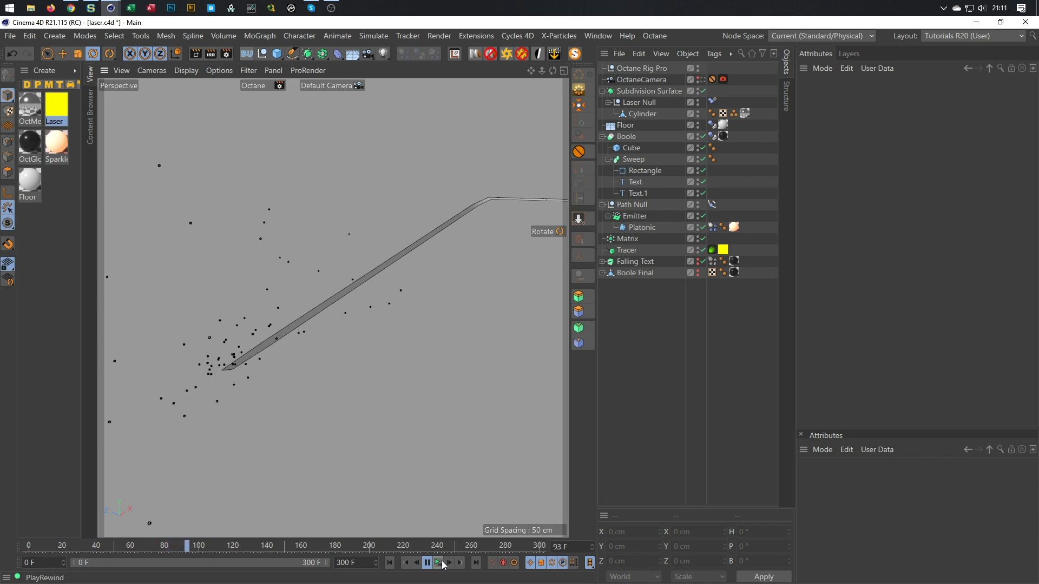
left_click(443, 563)
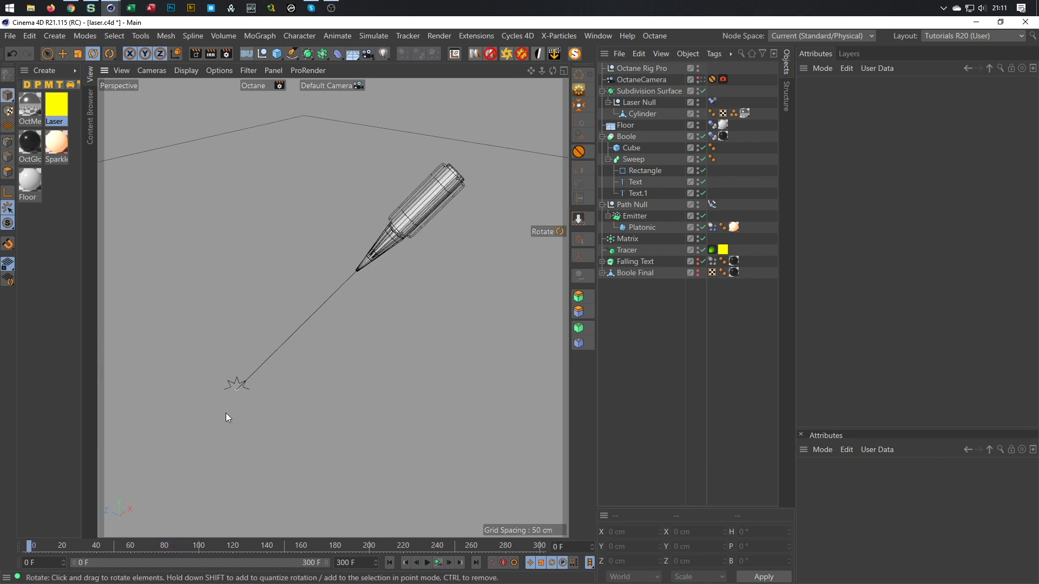
left_click(439, 563)
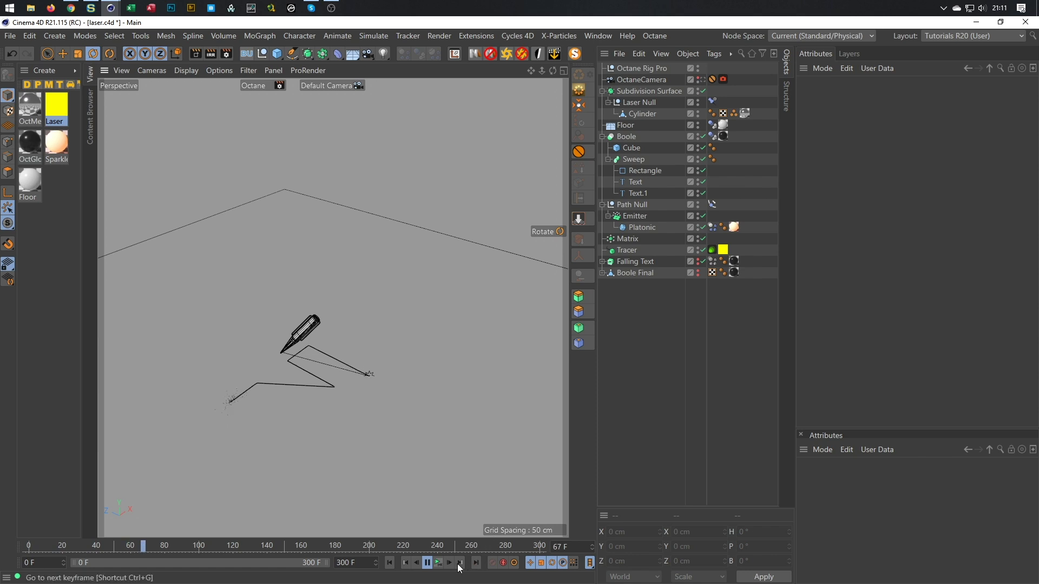
left_click(428, 563)
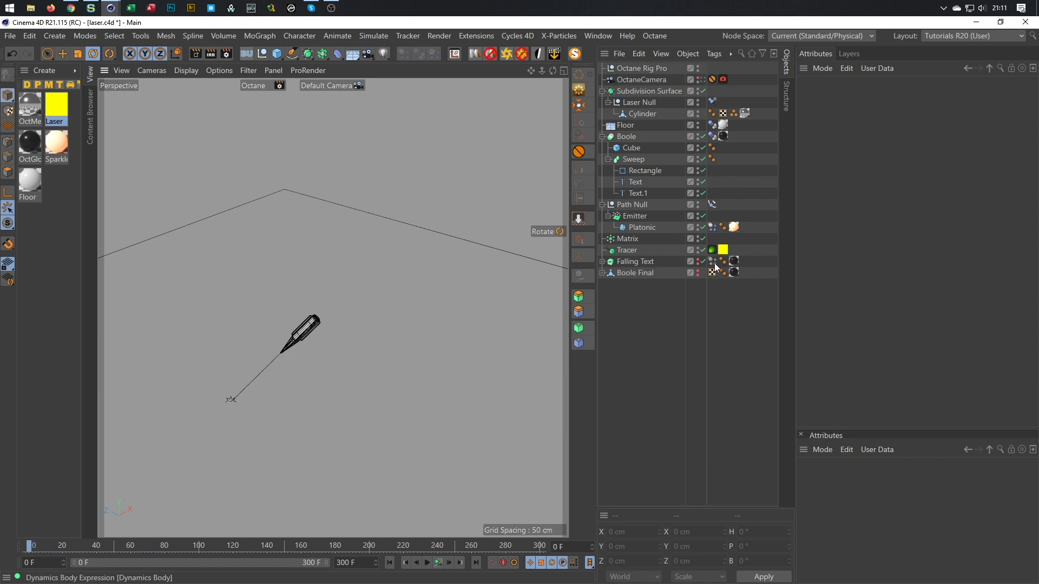
- Undo the recent changes step by step back into the Octane Rig Pro HDRI edits and replay the animation
key("ctrl+z")
key("ctrl+z")
key("ctrl+z")
key("ctrl+z")
key("ctrl+z")
key("ctrl+z")
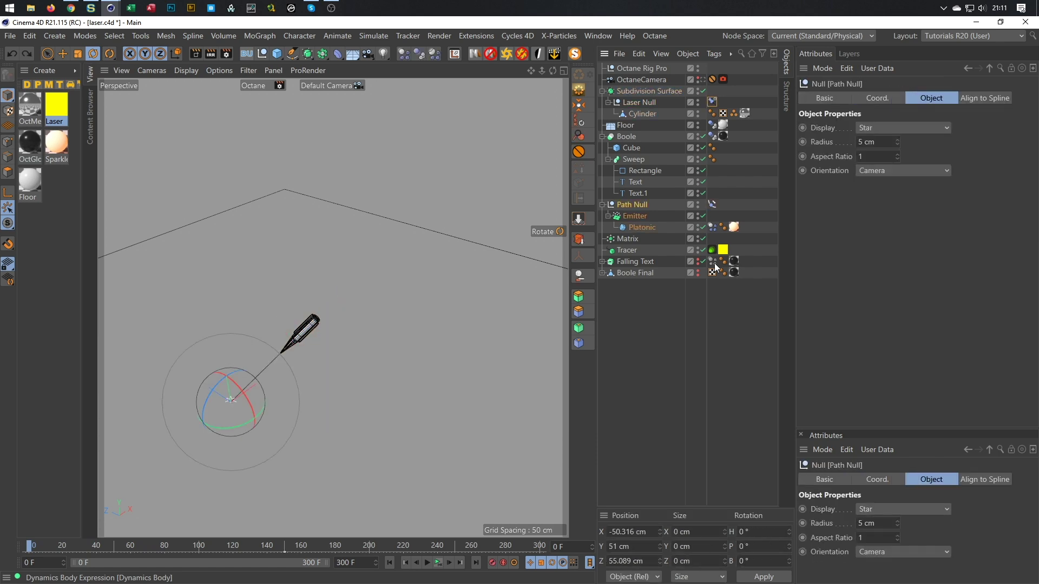
key("ctrl+z")
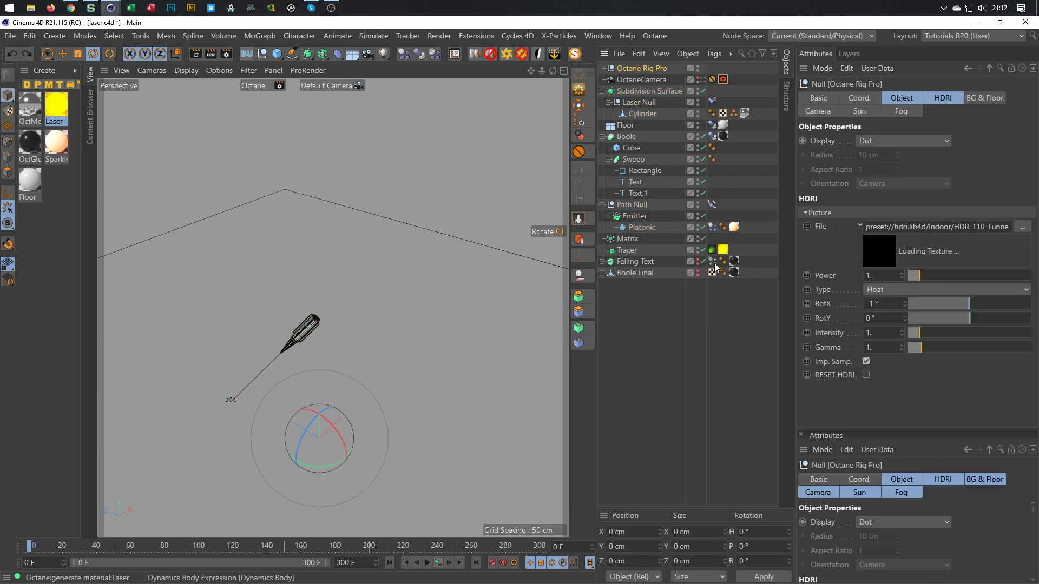
key("ctrl+z")
left_click(438, 563)
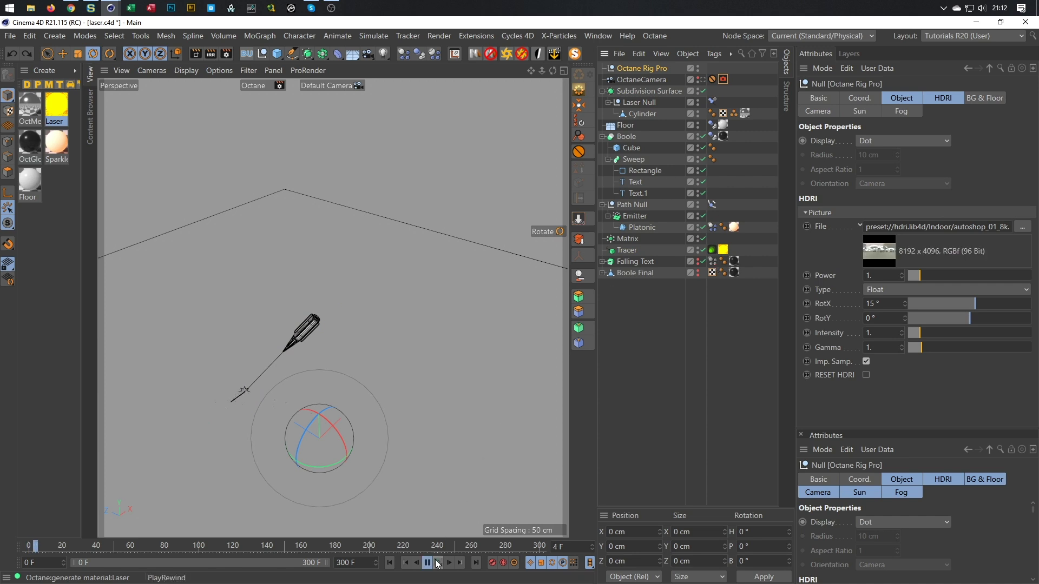
left_click(437, 561)
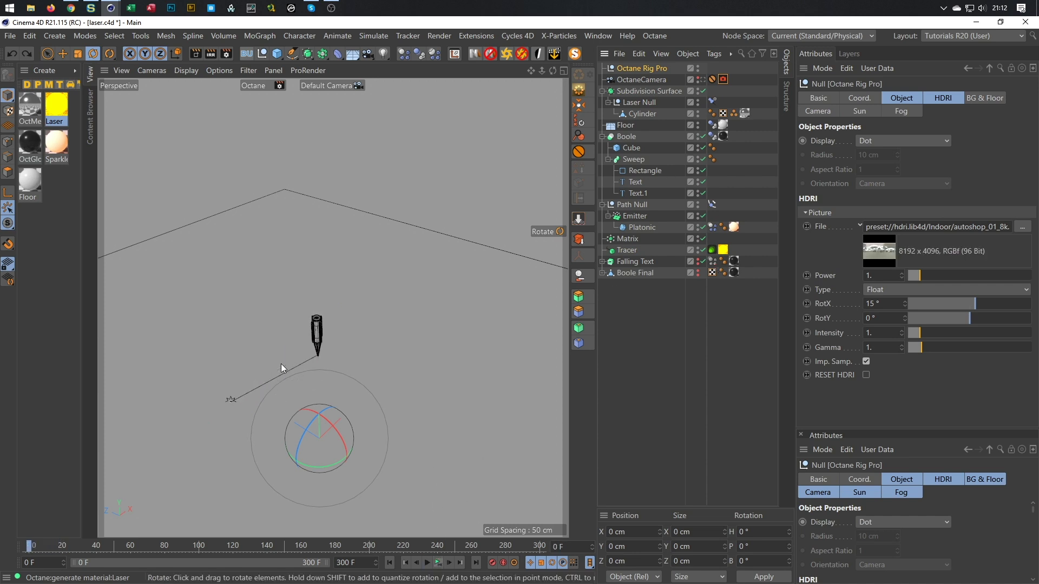
- Undo three more Octane Rig Pro HDRI changes, redo three changes, and replay the animation with the laser head in close view
scroll(287, 360, "up", 5)
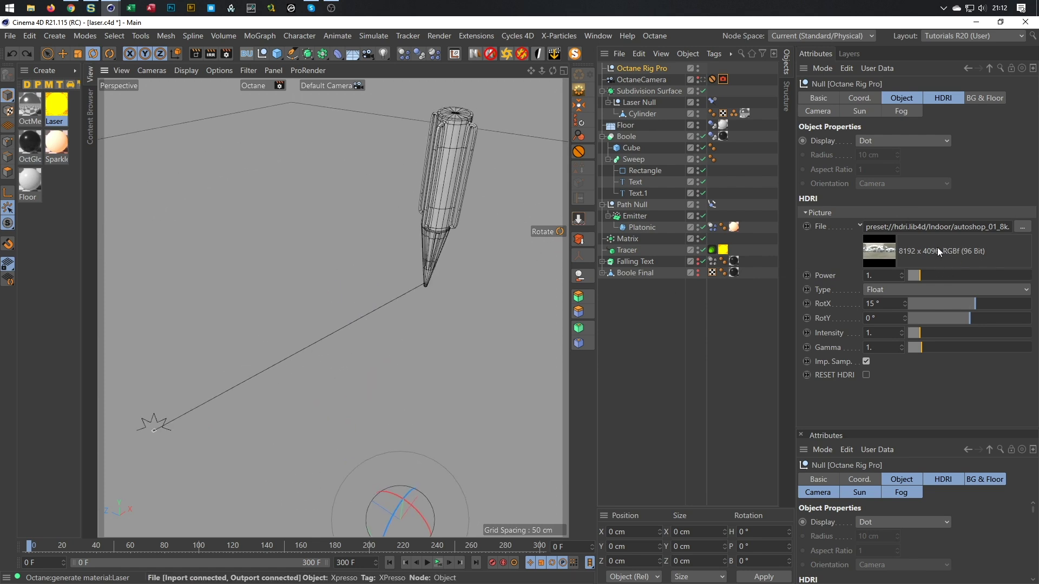
key("ctrl+z")
key("ctrl+z")
key("ctrl+z")
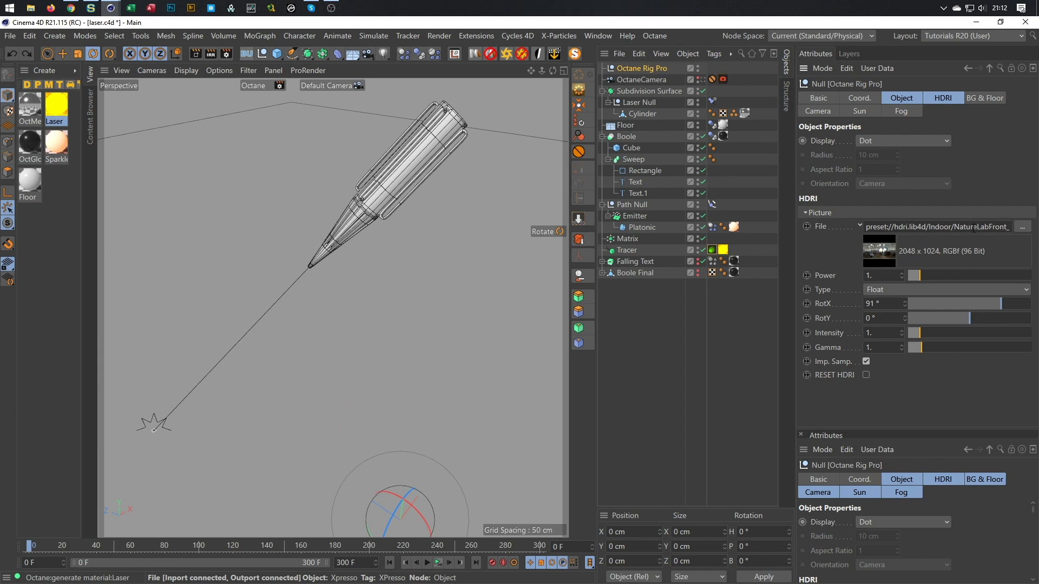
key("ctrl+y")
key("ctrl+y")
key("ctrl+y")
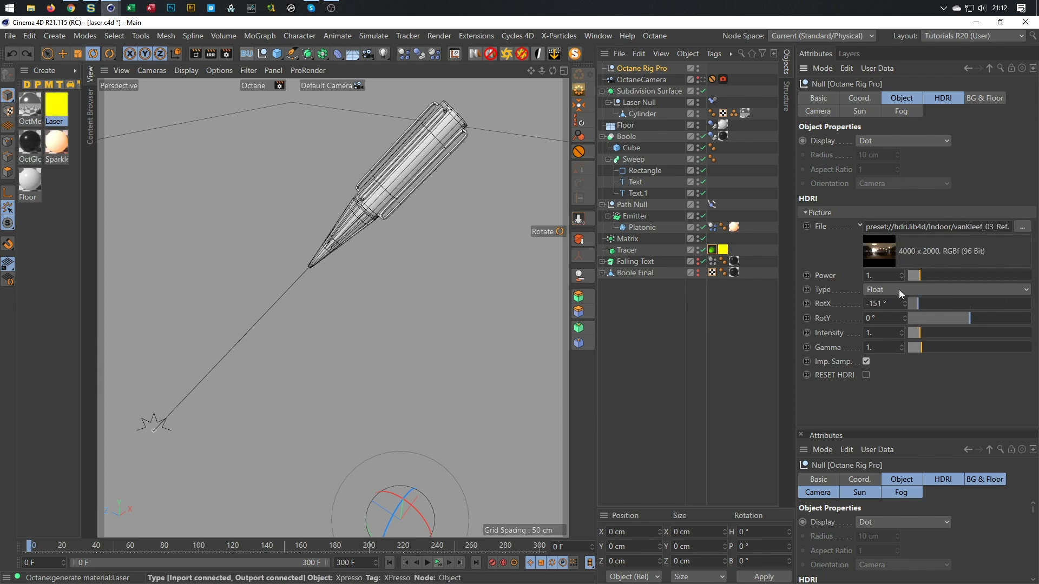
left_click(440, 562)
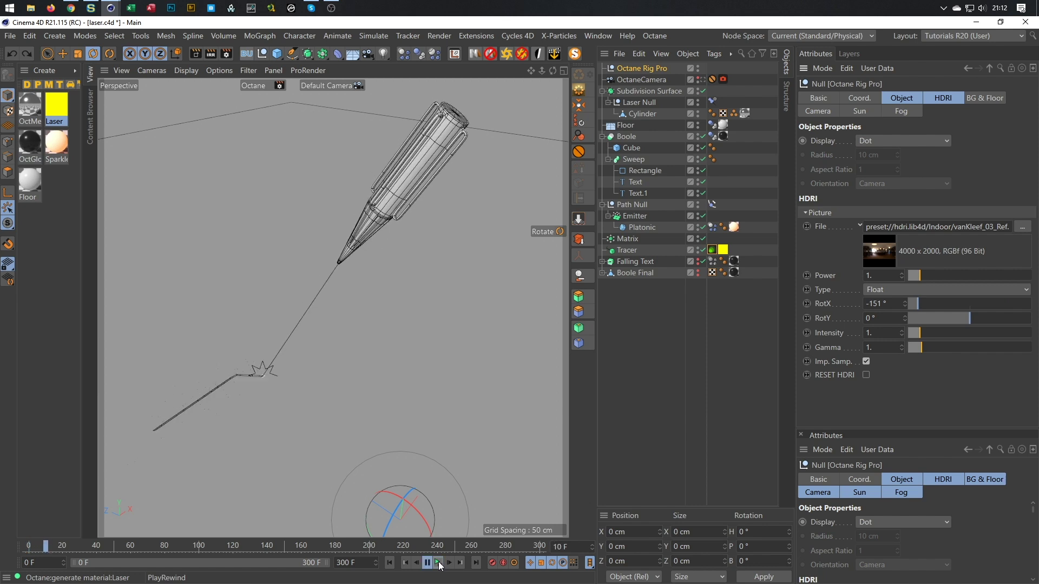
left_click(438, 561)
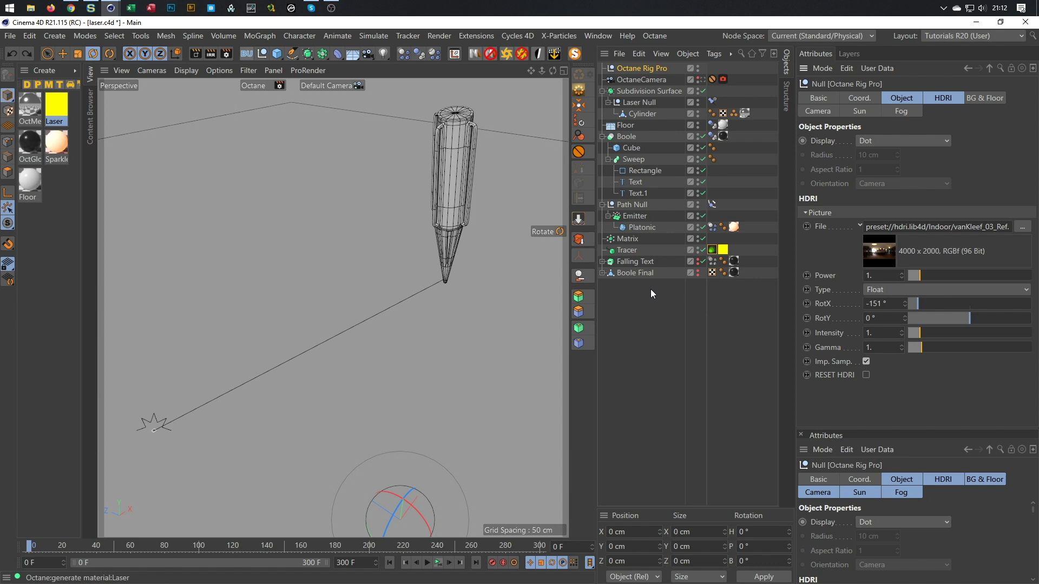
- Set the Emitter's particle lifetime to 6 F and its editor and renderer birthrates to 700
left_click(636, 216)
left_click(860, 229)
type("6")
key("Return")
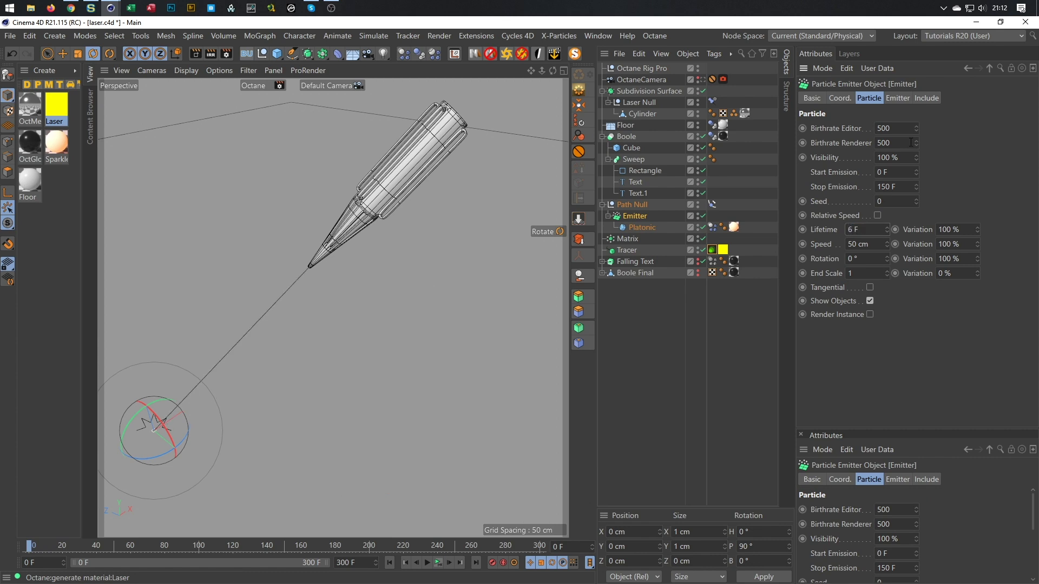
left_click(902, 128)
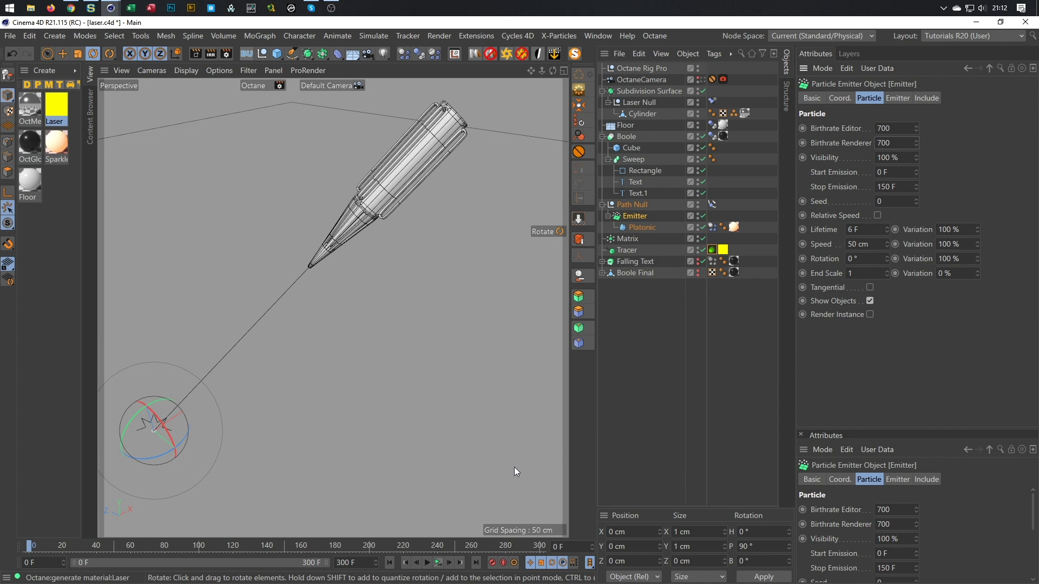
- Replay the animation in the default view and through the OctaneCamera, return to frame 0, and save the scene
left_click(445, 562)
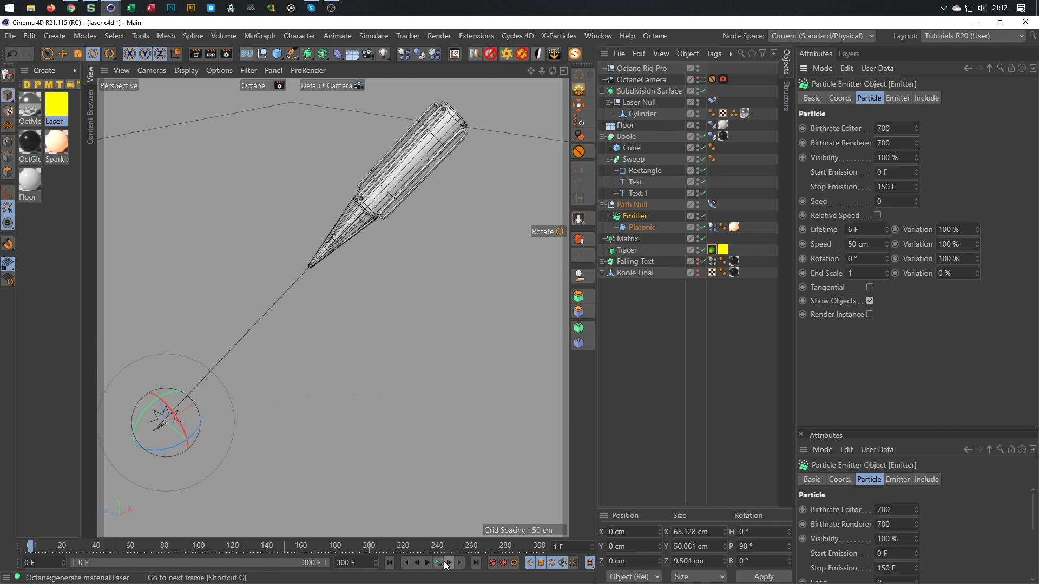
left_click(444, 563)
left_click(438, 563)
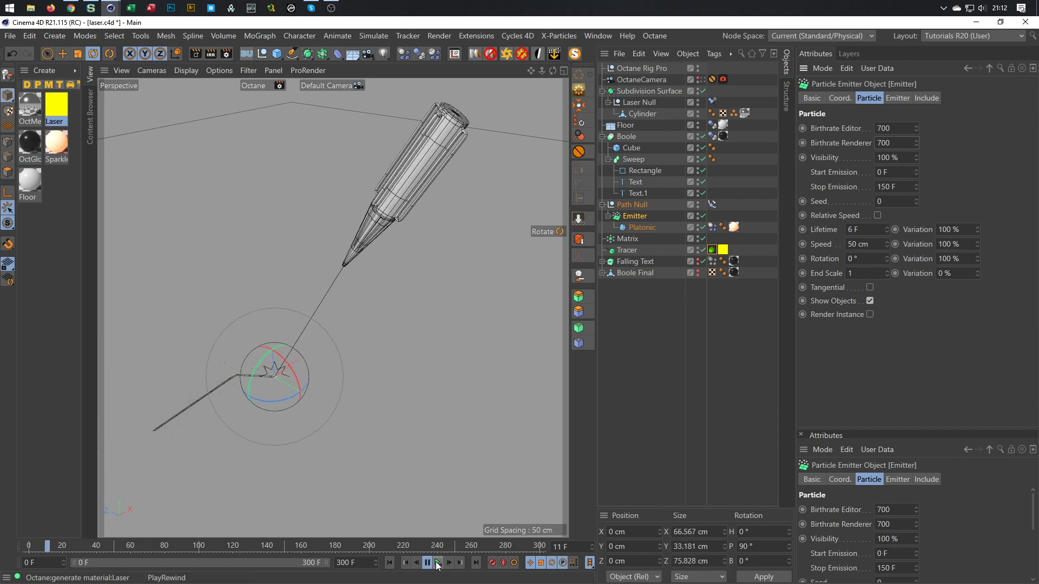
left_click(438, 562)
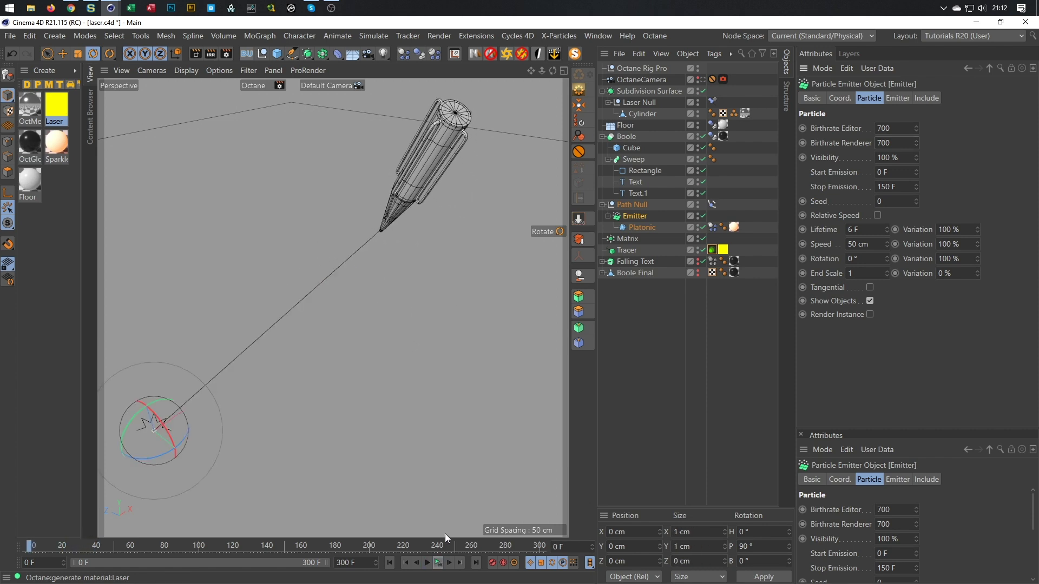
left_click(702, 79)
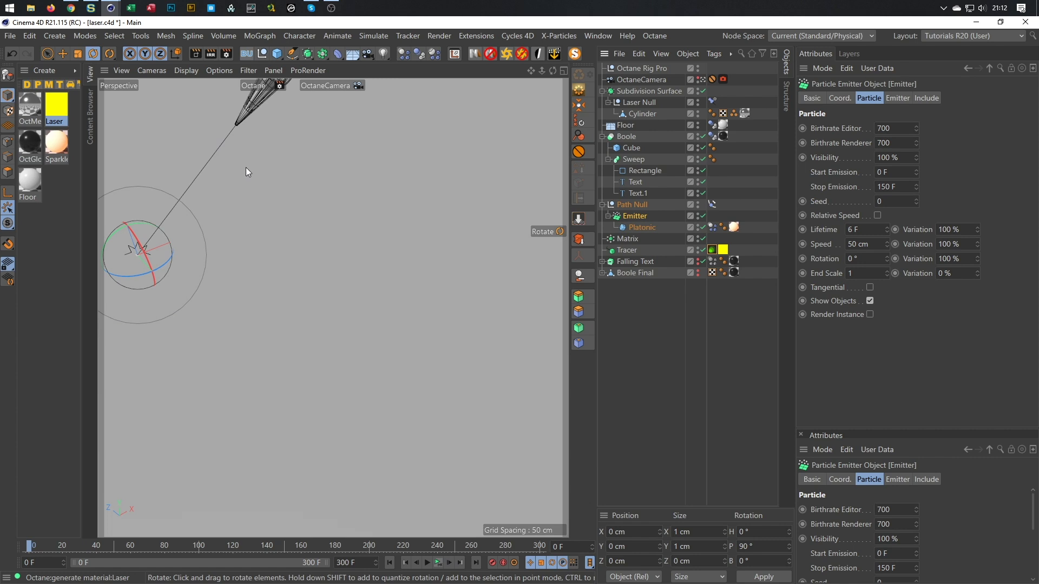
left_click(439, 563)
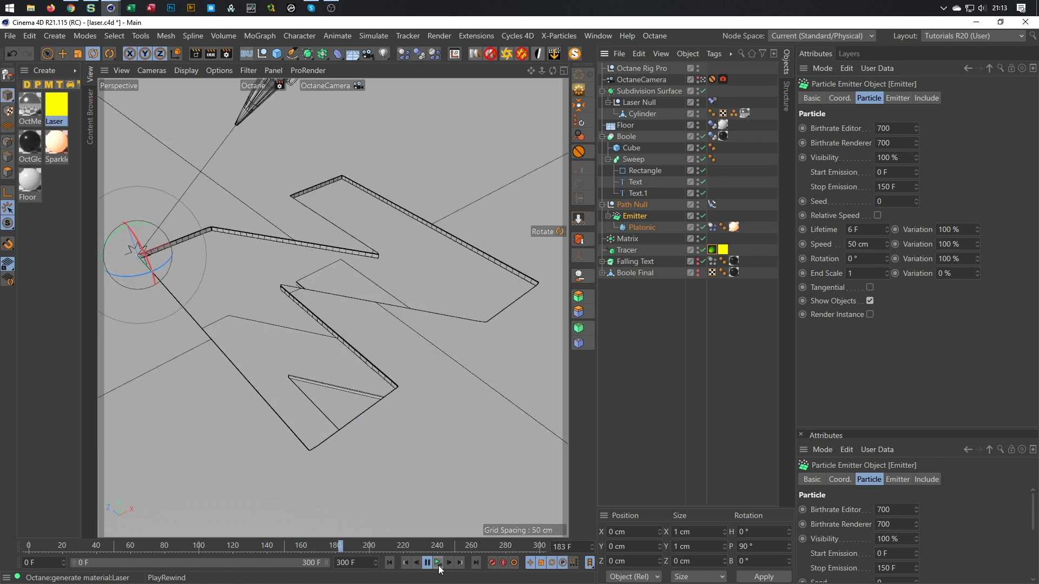
left_click(439, 566)
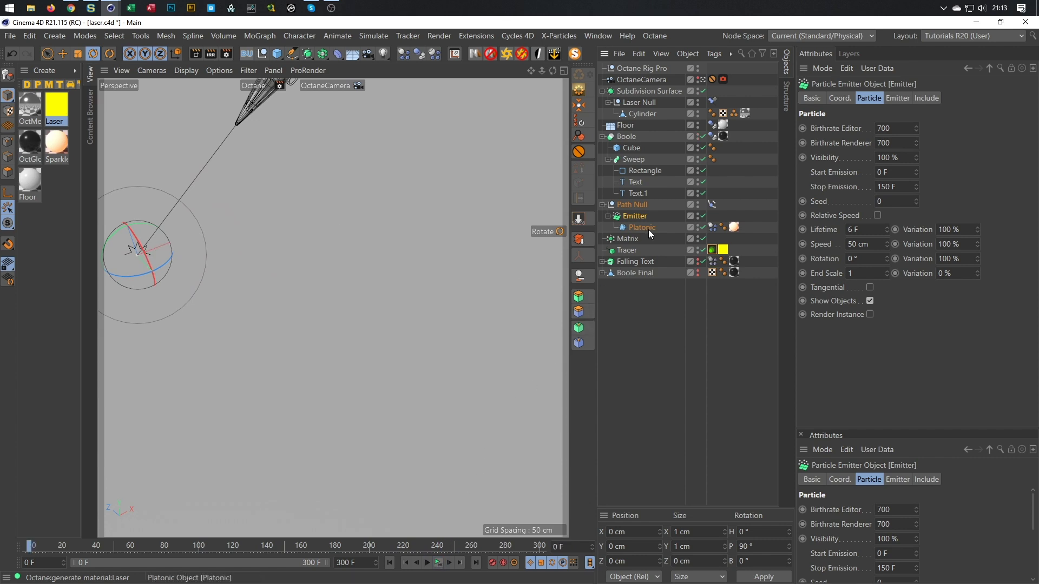
key("ctrl+s")
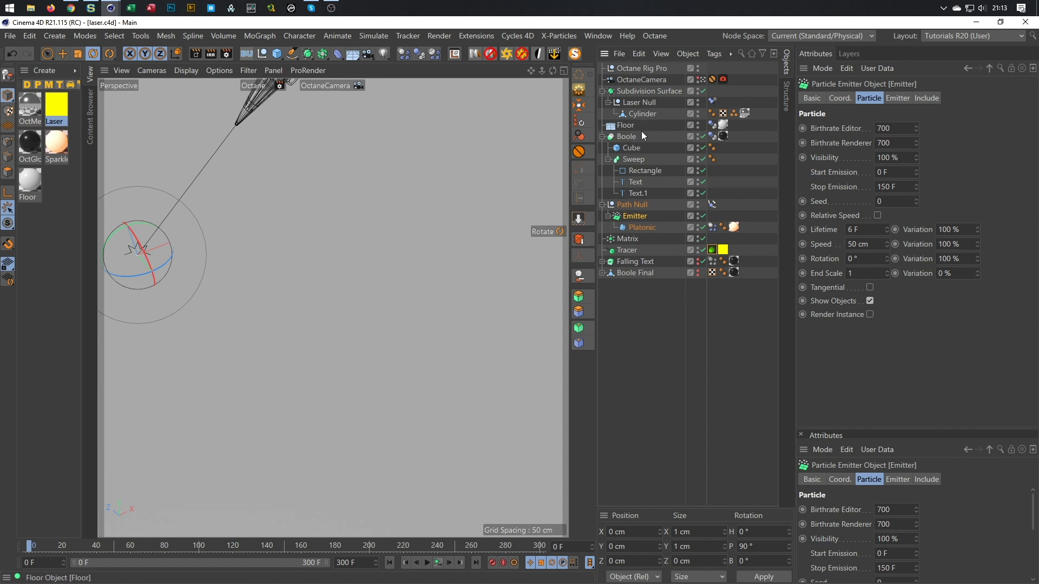
- Keyframe the Tracer's Enabled option on at frame 150 and off at frame 151
left_click(560, 547)
type("150")
key("Return")
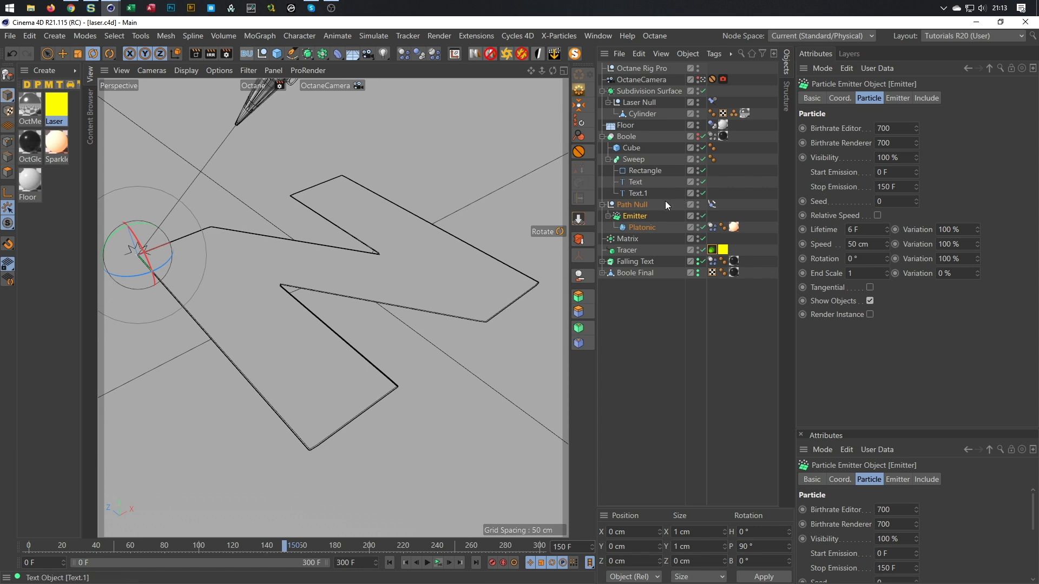
left_click(628, 250)
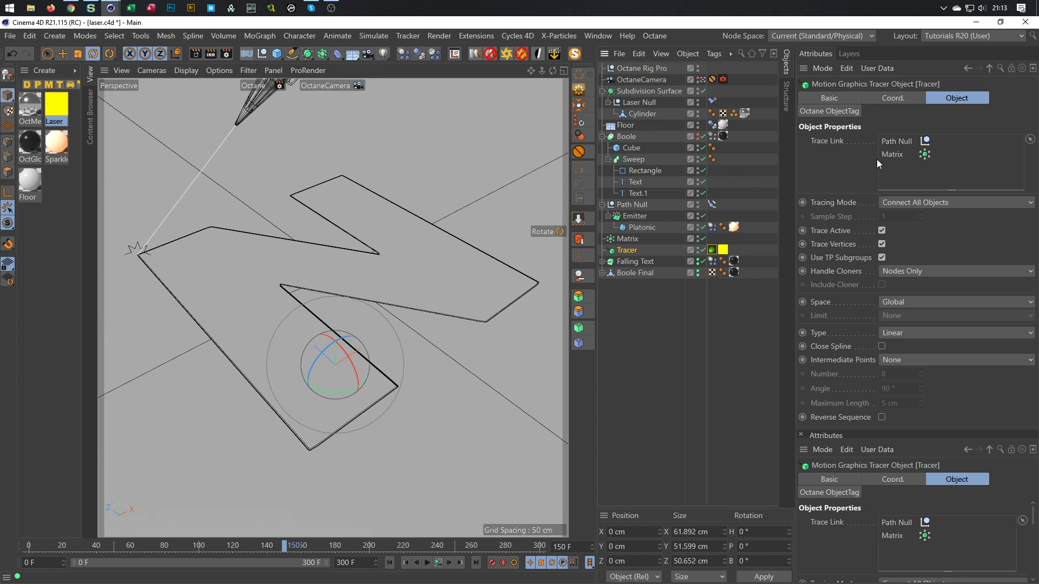
left_click(830, 98)
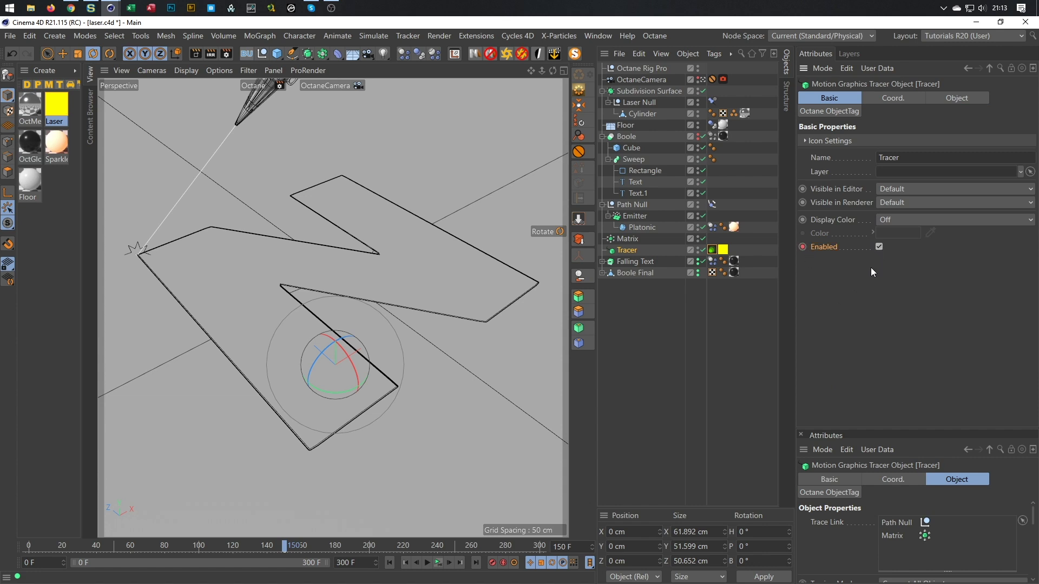
key("g")
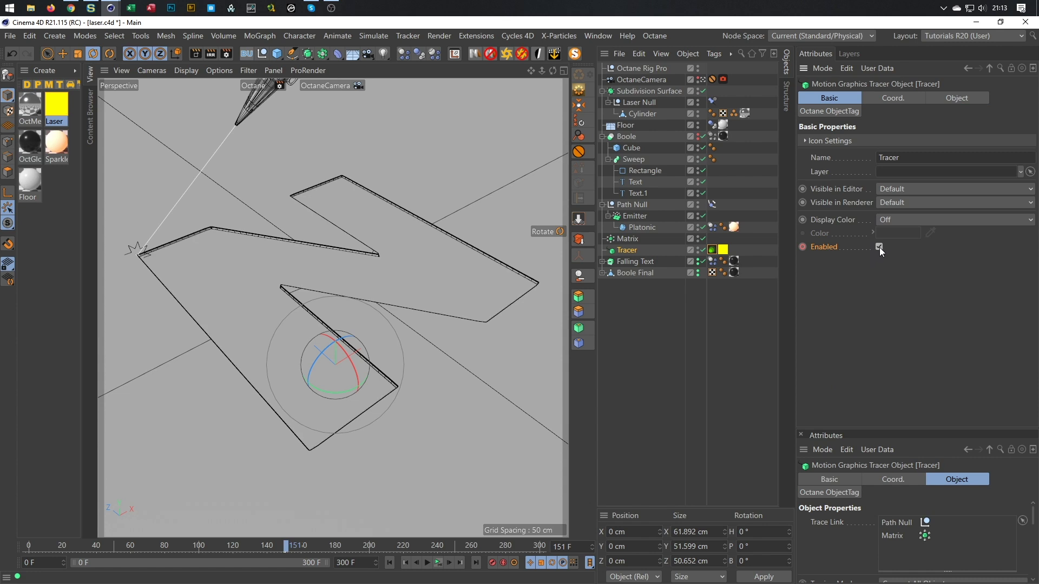
left_click(878, 247)
left_click(802, 247, "ctrl")
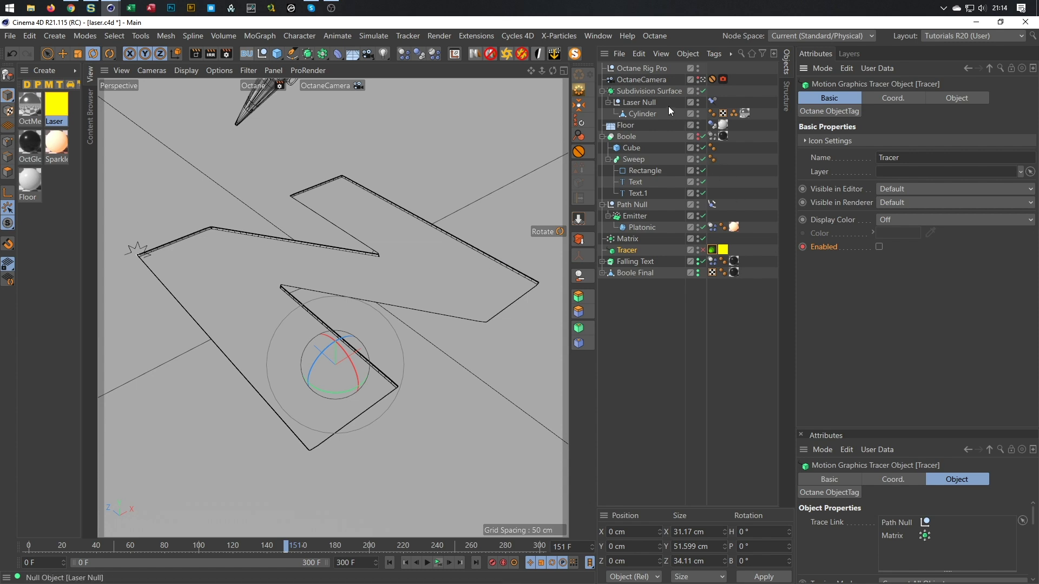
- Keyframe the Enable option of the Laser Null's Constraint tag on at frame 150 and off at frame 151
left_click(711, 101)
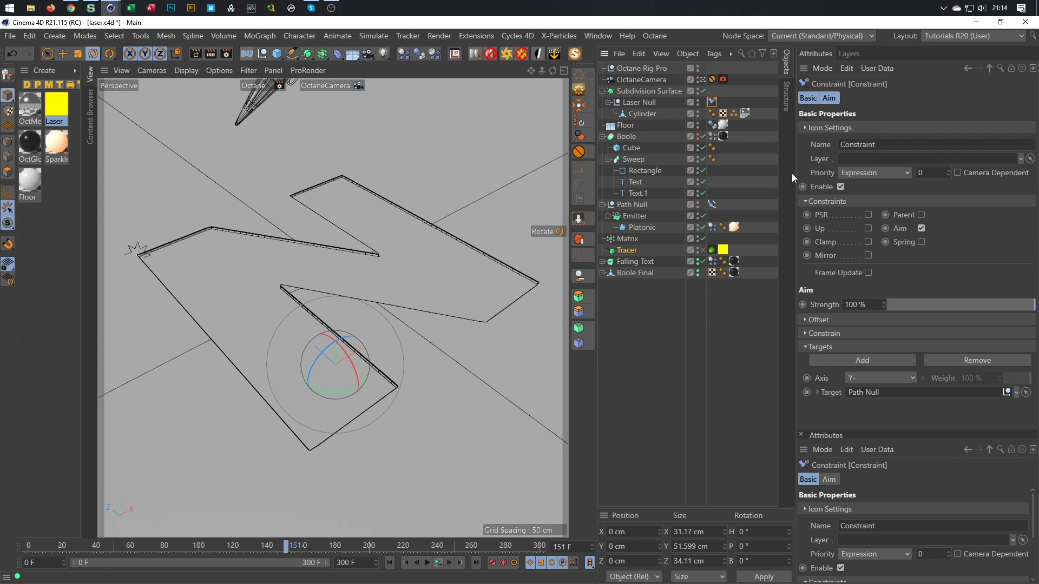
key("f")
left_click(840, 187)
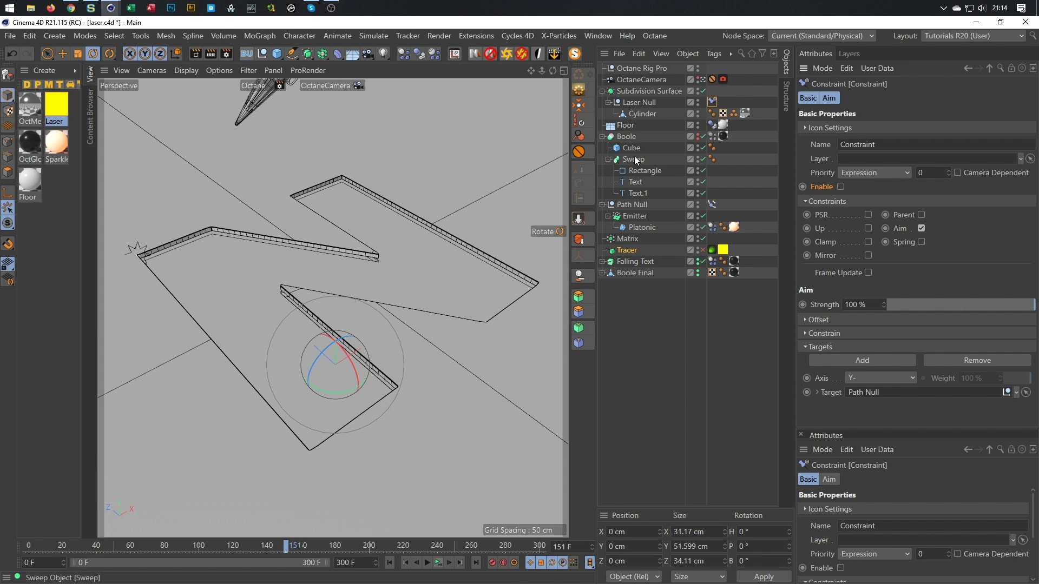
- Keyframe the Enable option of the Path Null's Align to Spline tag so it switches off after frame 150
left_click(712, 205)
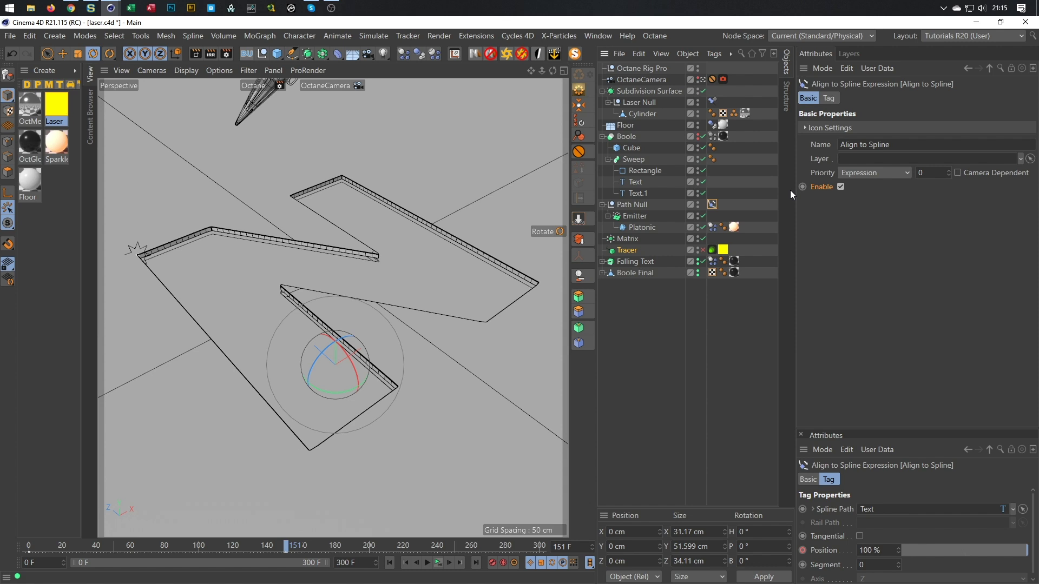
key("f")
left_click(804, 187)
key("g")
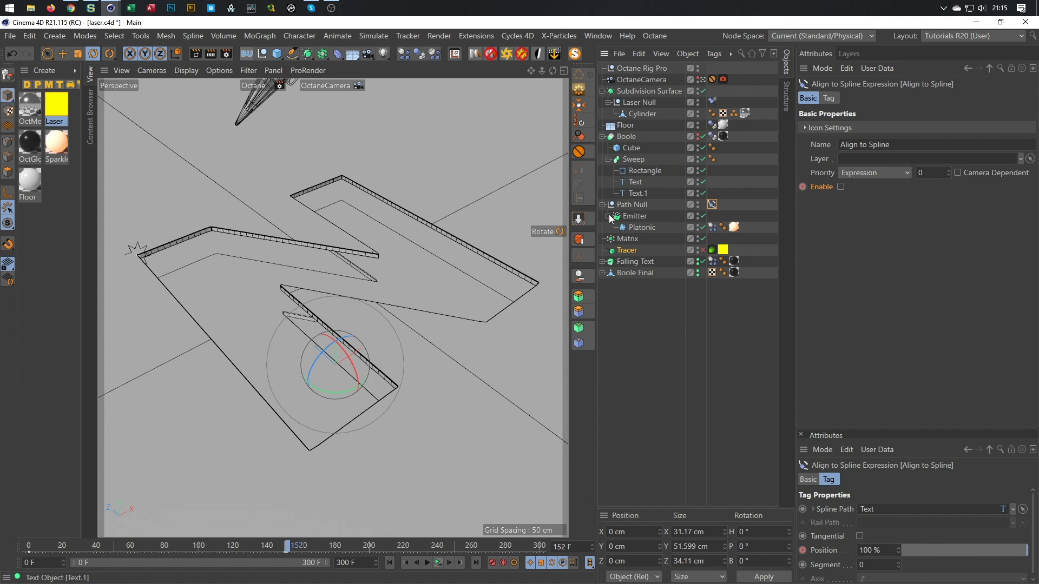
- Keyframe the Path Null's position at frame 152, and at frame 180 with its X and Z position set to 0 cm
left_click(635, 205)
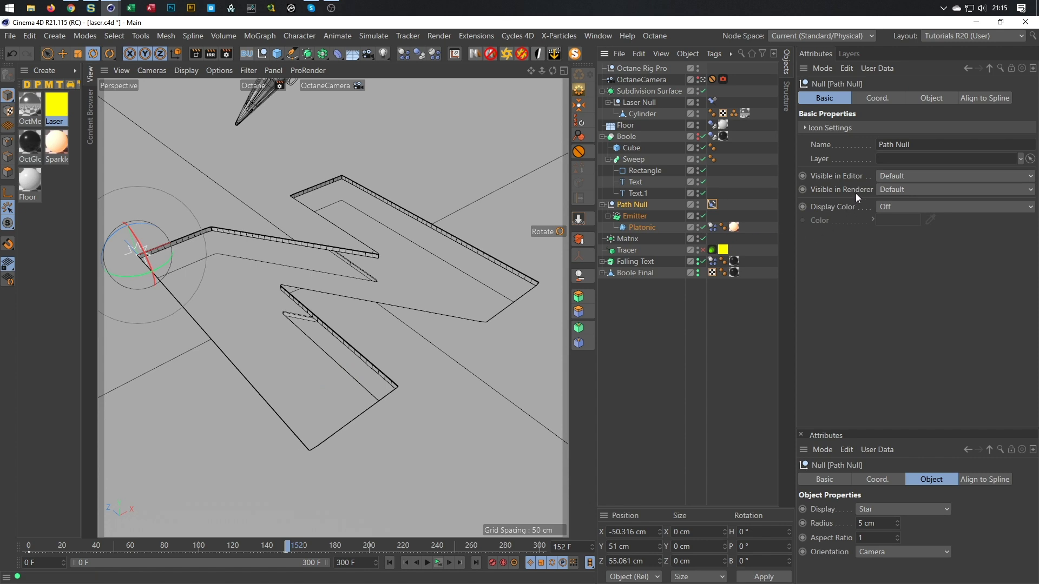
left_click(882, 99)
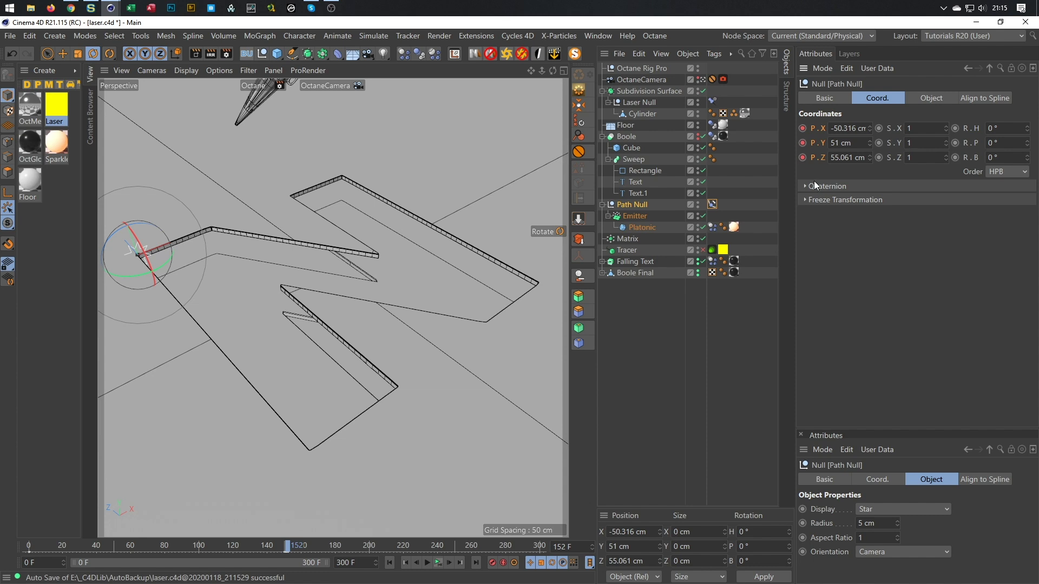
left_click(568, 547)
type("180")
key("Return")
double_click(857, 128)
type("0")
key("Tab")
key("Tab")
type("0")
key("Return")
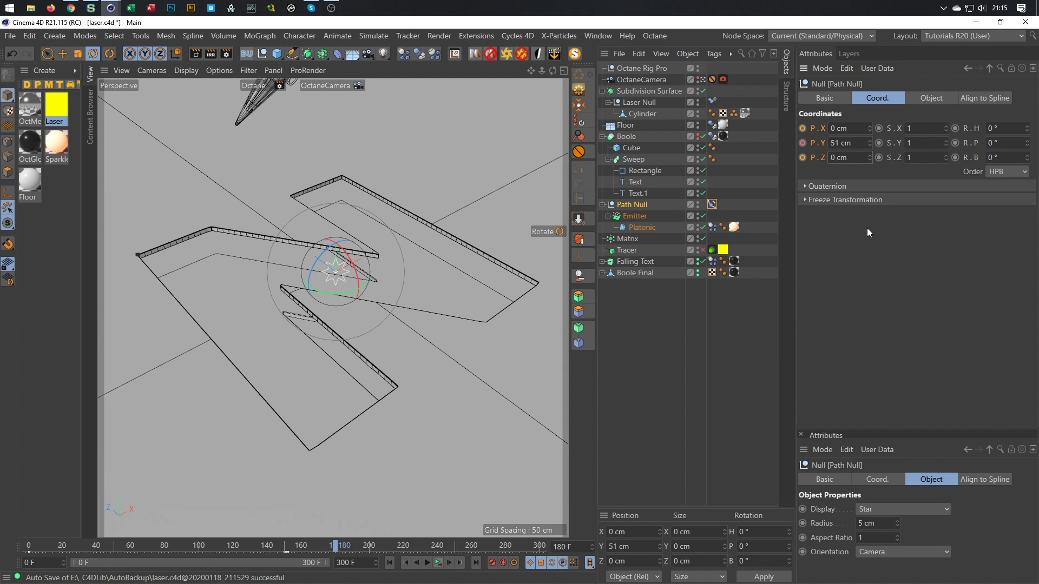
left_click(803, 157)
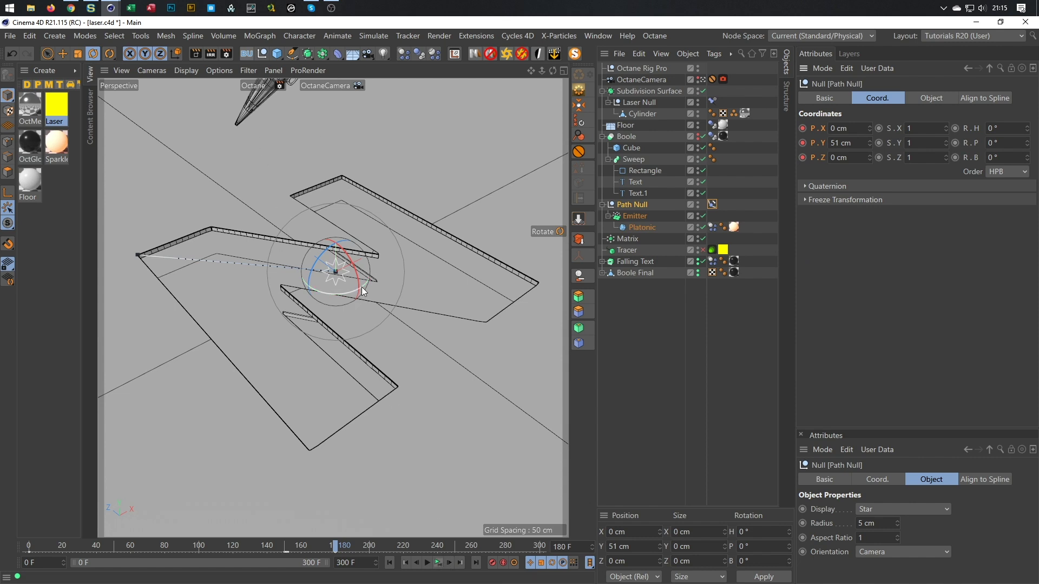
- Replay the animation and undo the Path Null's position keyframes
left_click(439, 562)
left_click(437, 563)
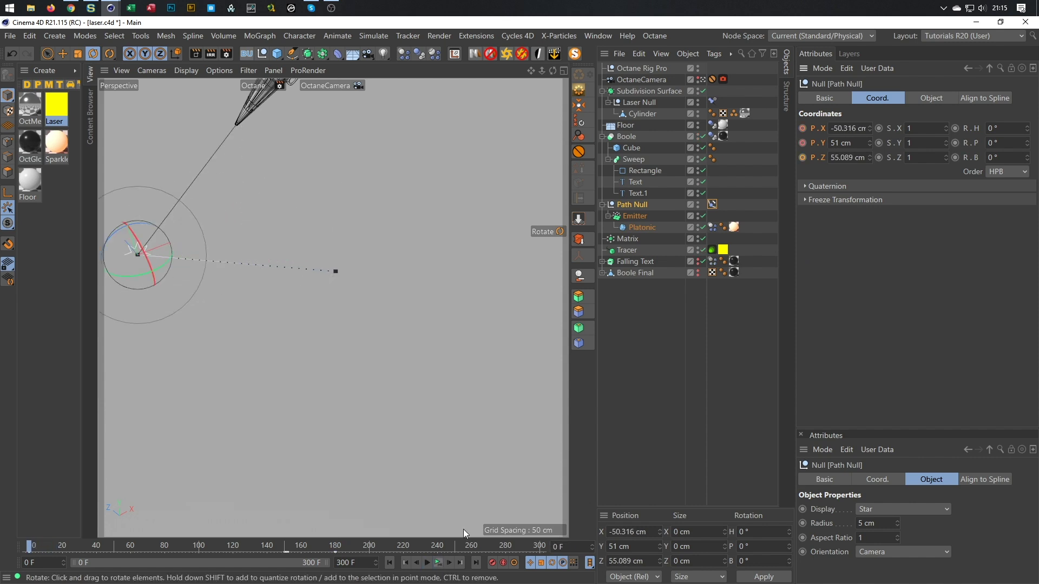
key("ctrl+z")
key("ctrl+z")
key("ctrl+z")
key("ctrl+z")
left_click(437, 562)
left_click(437, 563)
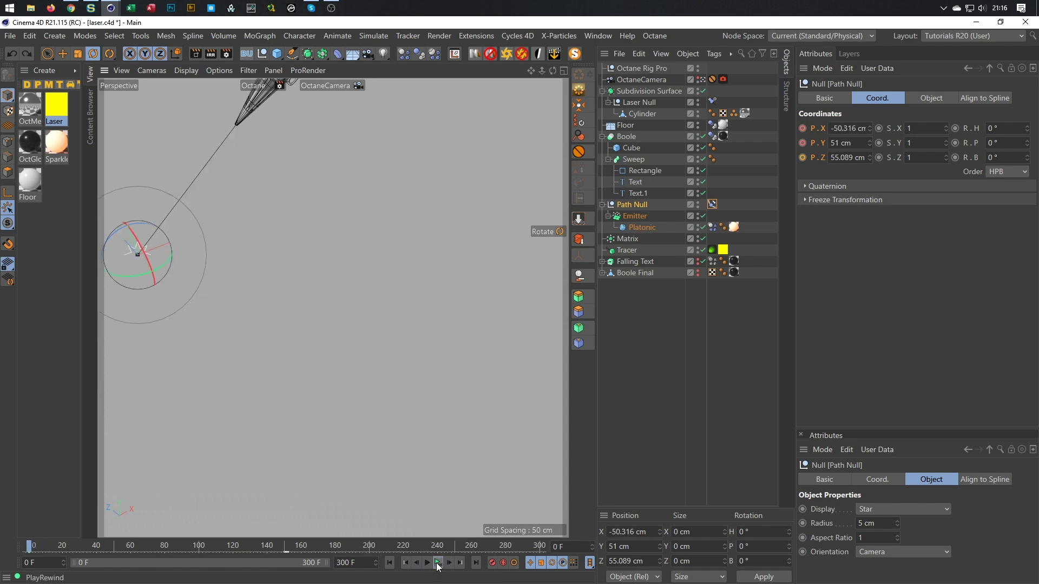
key("ctrl+z")
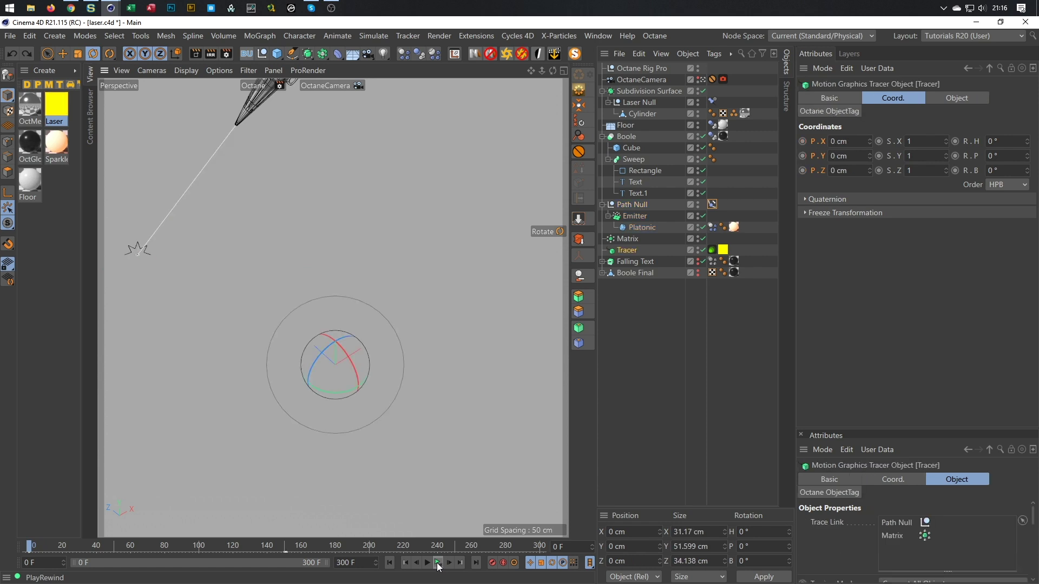
- Undo the Enable keyframes of the Align to Spline tag and replay the animation to check the laser
left_click(439, 564)
left_click(438, 563)
key("ctrl+z")
left_click(450, 563)
left_click(438, 563)
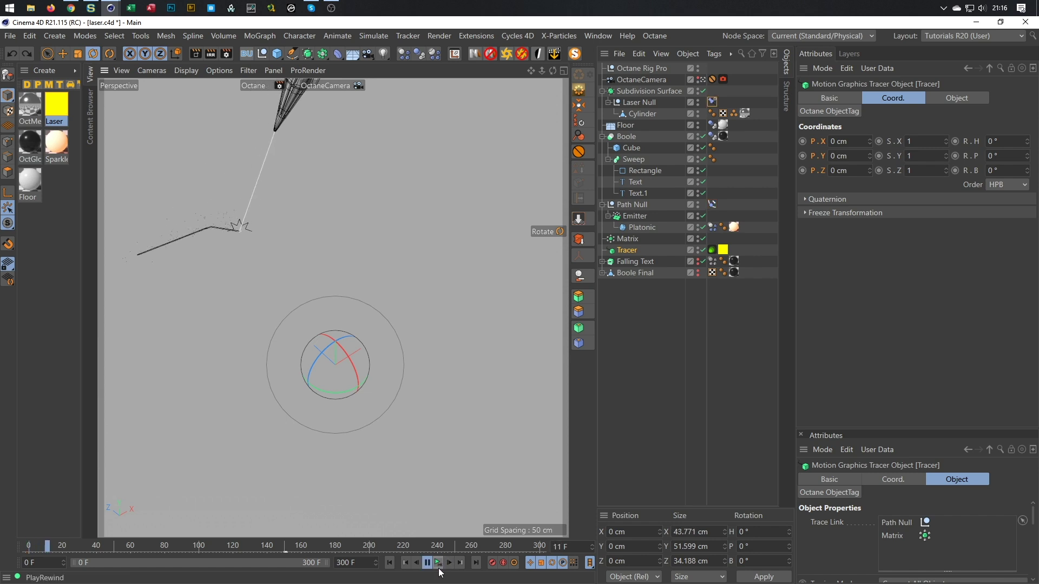
left_click(440, 565)
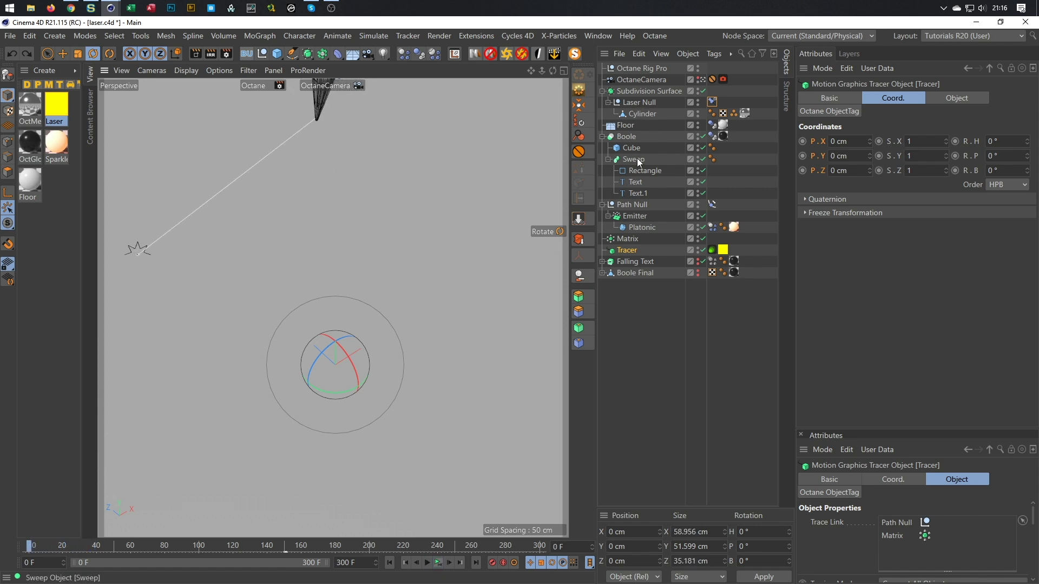
- Review the Emitter's particle settings and save the scene
left_click(636, 216)
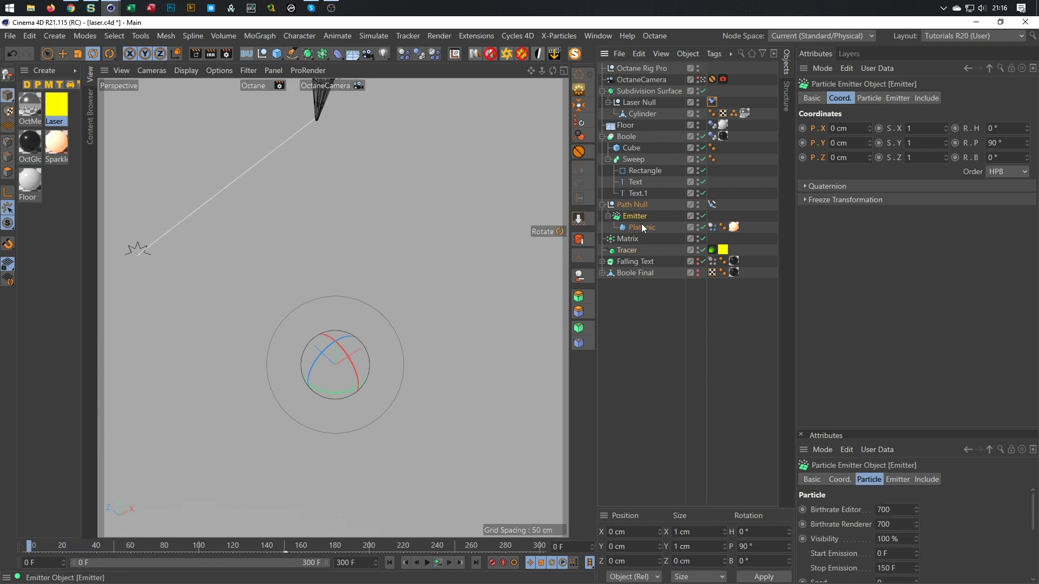
left_click(896, 98)
left_click(872, 99)
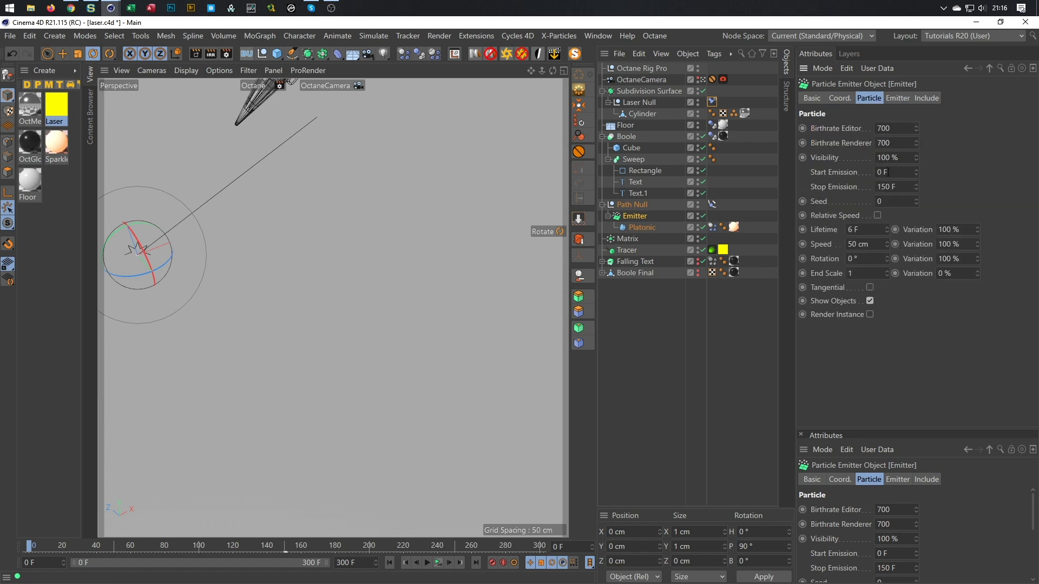
key("ctrl+s")
- Replay the start of the animation to check the laser aim and return to frame 0
left_click(438, 563)
left_click(437, 563)
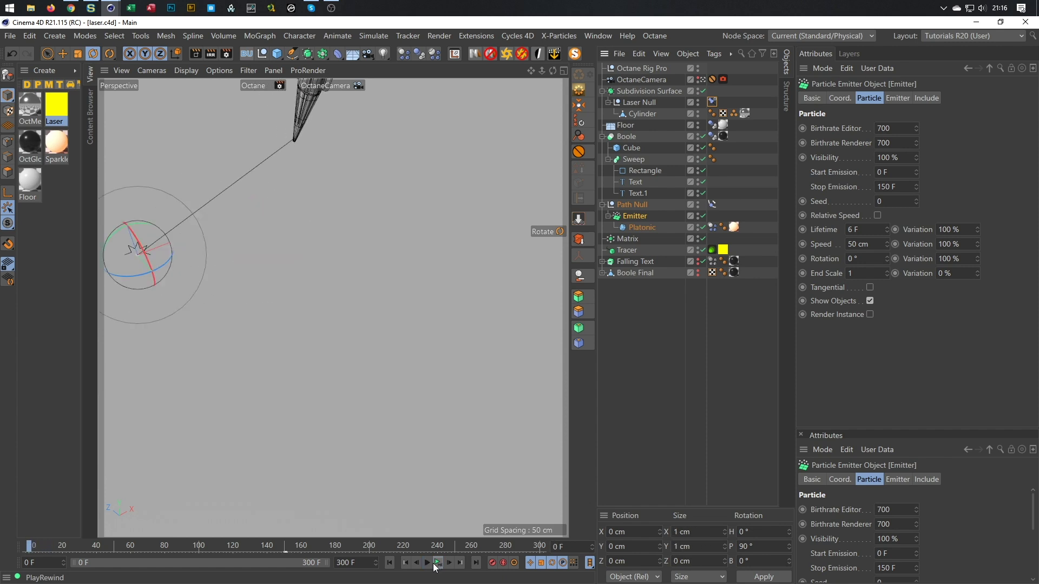
left_click(432, 563)
left_click(431, 563)
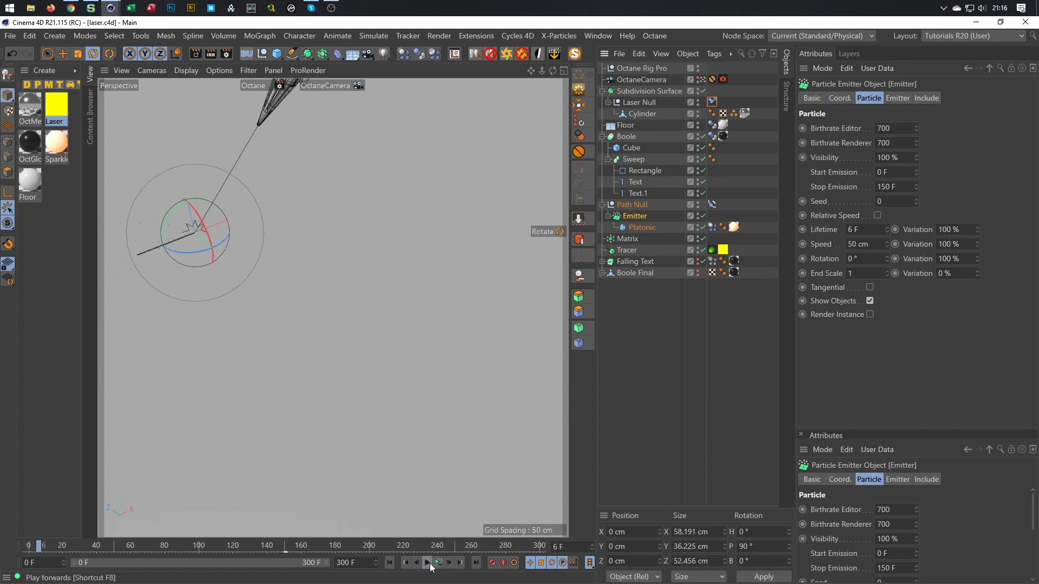
left_click(390, 563)
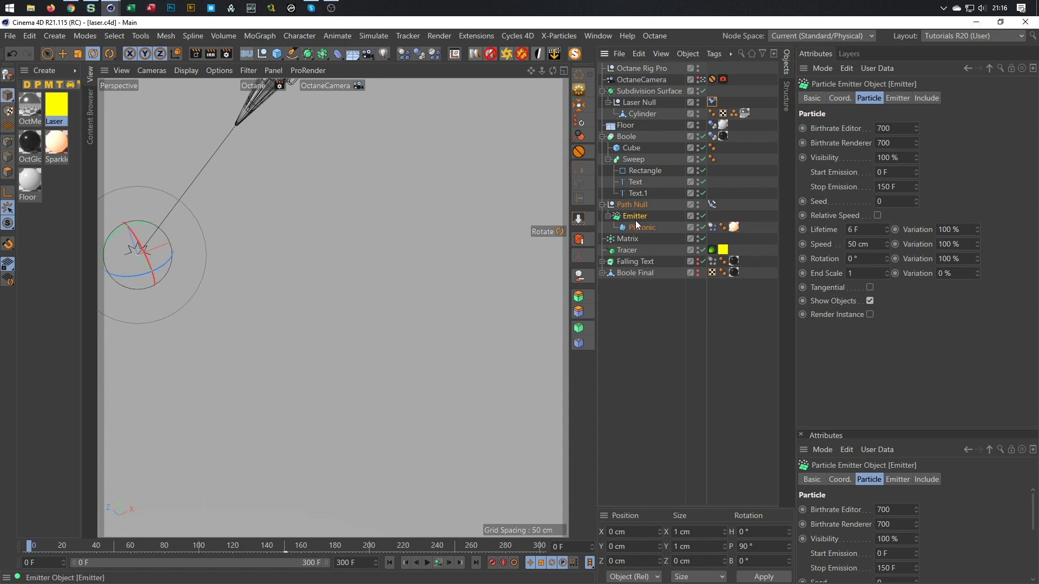
- Check the Tracer's Enabled option at frames 150 and 151, and restart the animation from the beginning
left_click(627, 250)
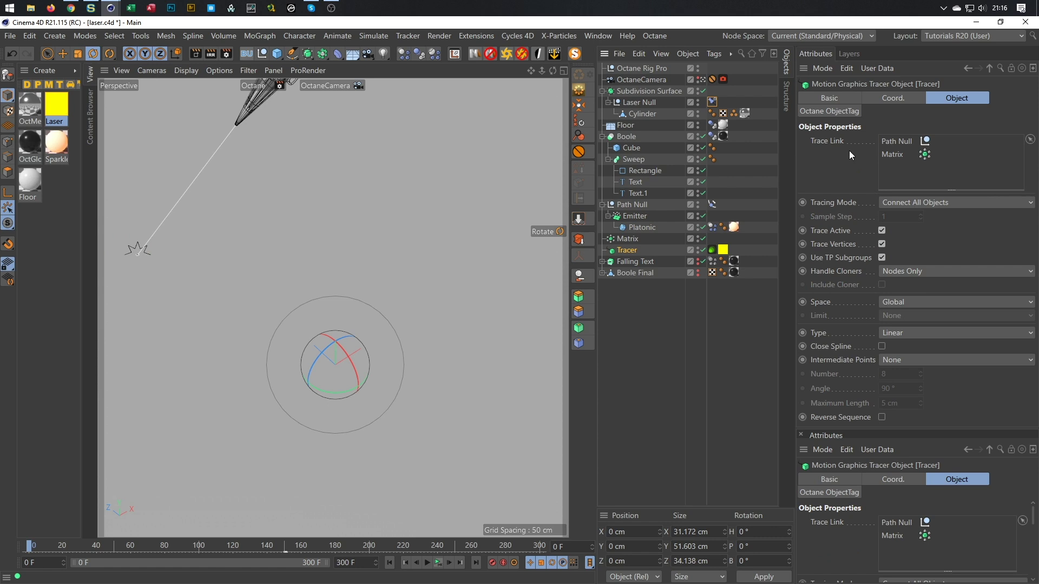
left_click(839, 100)
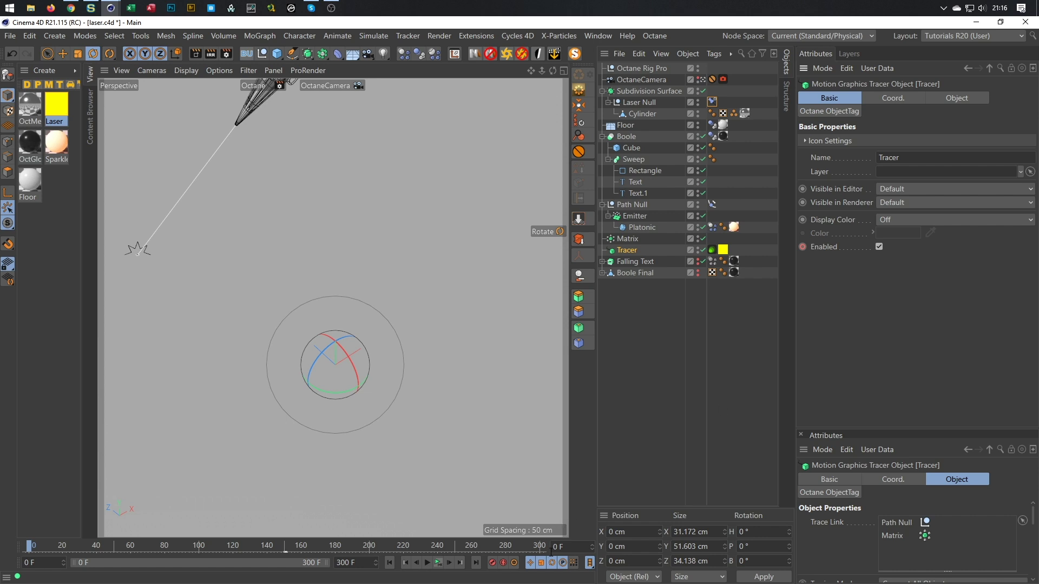
type("150")
key("Return")
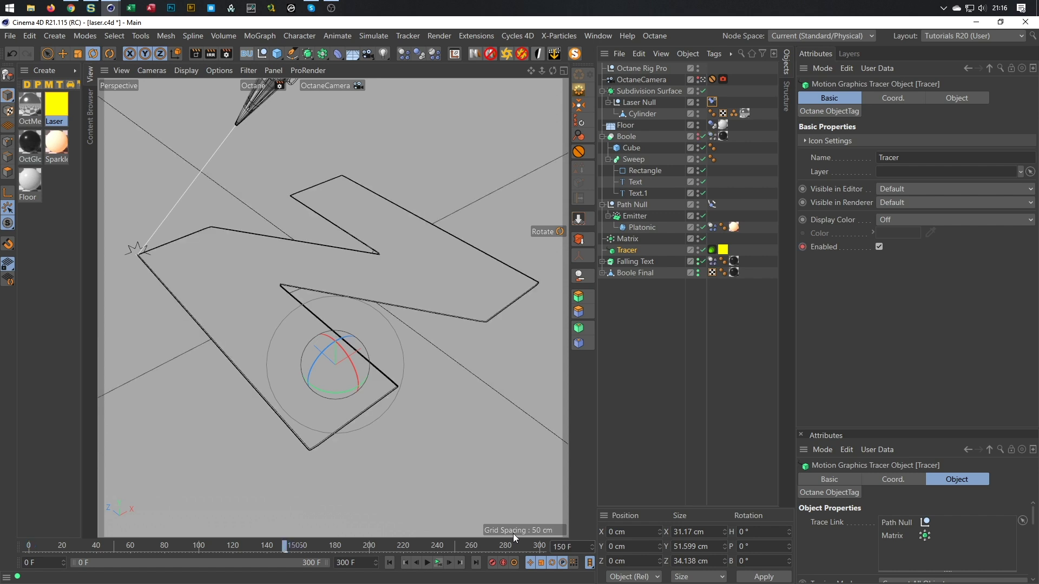
key("g")
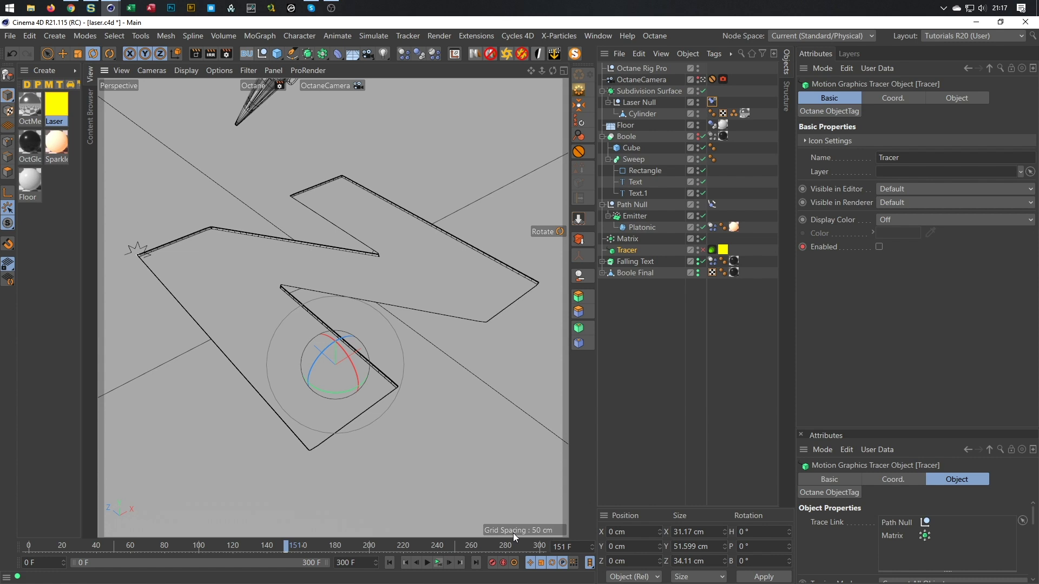
left_click(438, 564)
left_click(438, 564)
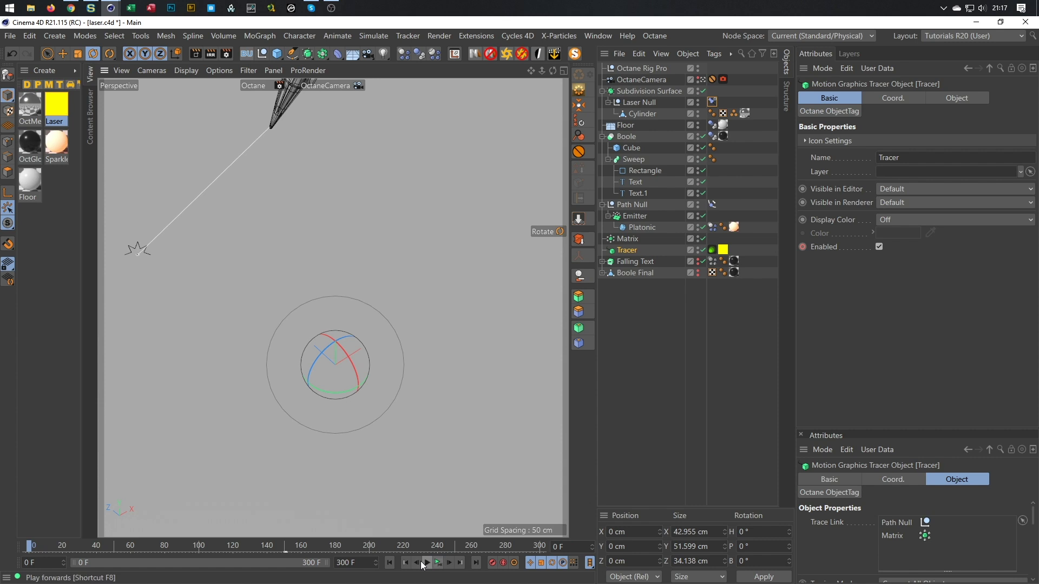
- Keyframe the Enable option of the Path Null's Align to Spline tag on at frame 151 and off at frame 152
left_click(572, 546)
type("150")
key("Return")
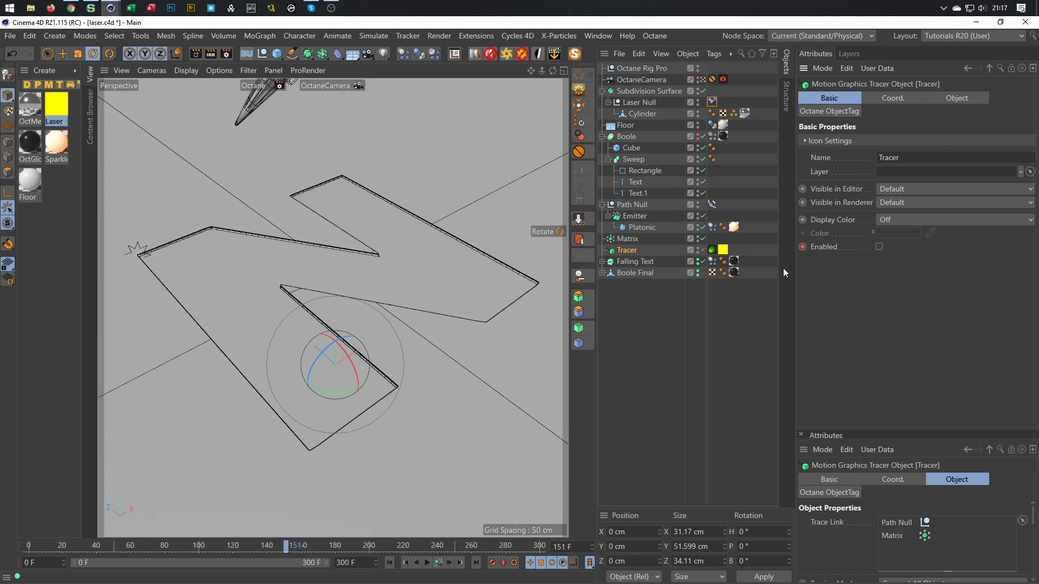
left_click(712, 205)
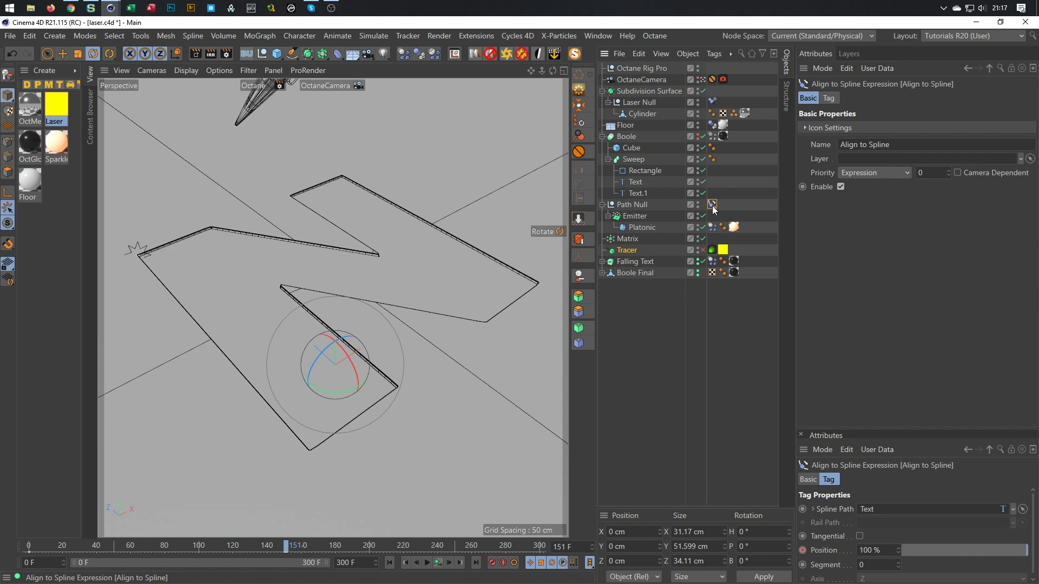
left_click(840, 186)
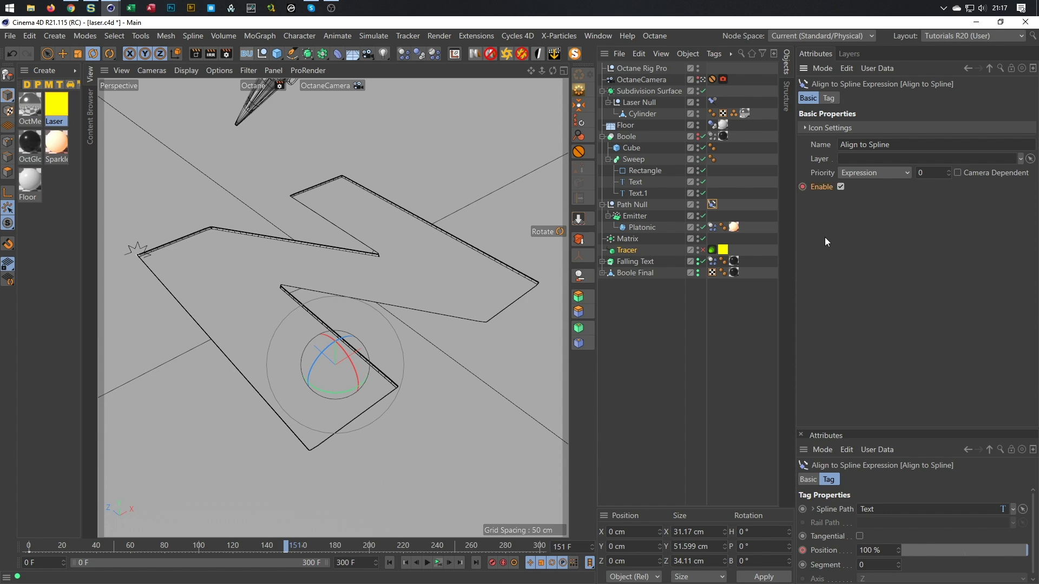
left_click(841, 187)
left_click(803, 187)
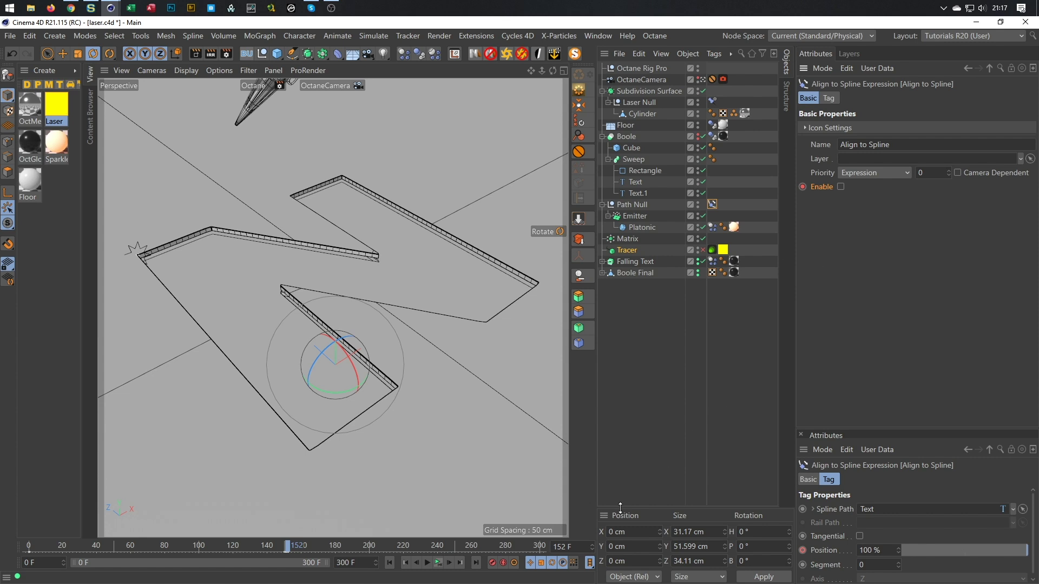
- Keyframe the Path Null's X, Y and Z position at frame 155
type("1550")
key("Return")
double_click(562, 546)
type("1")
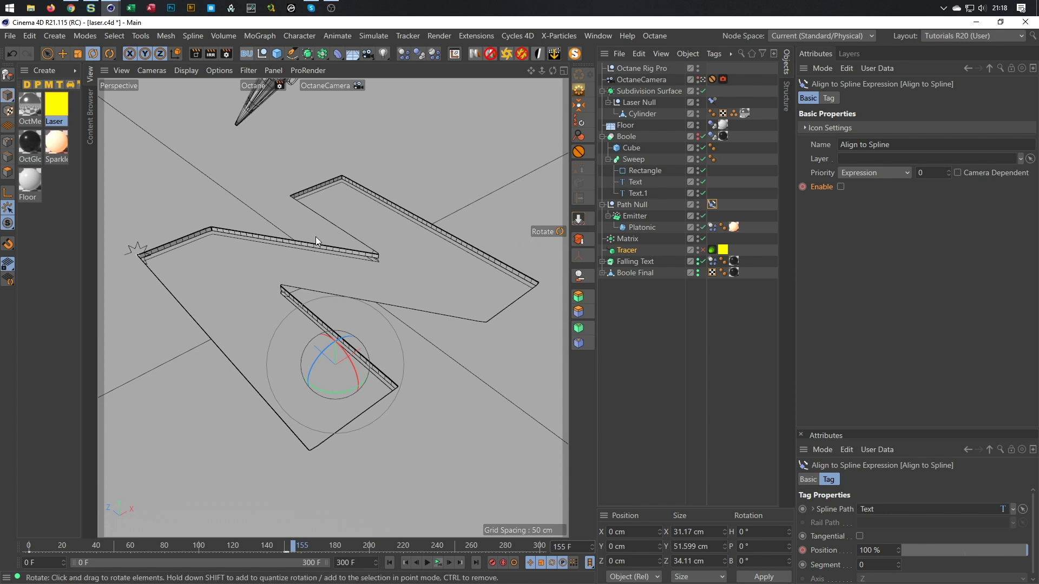
left_click(633, 205)
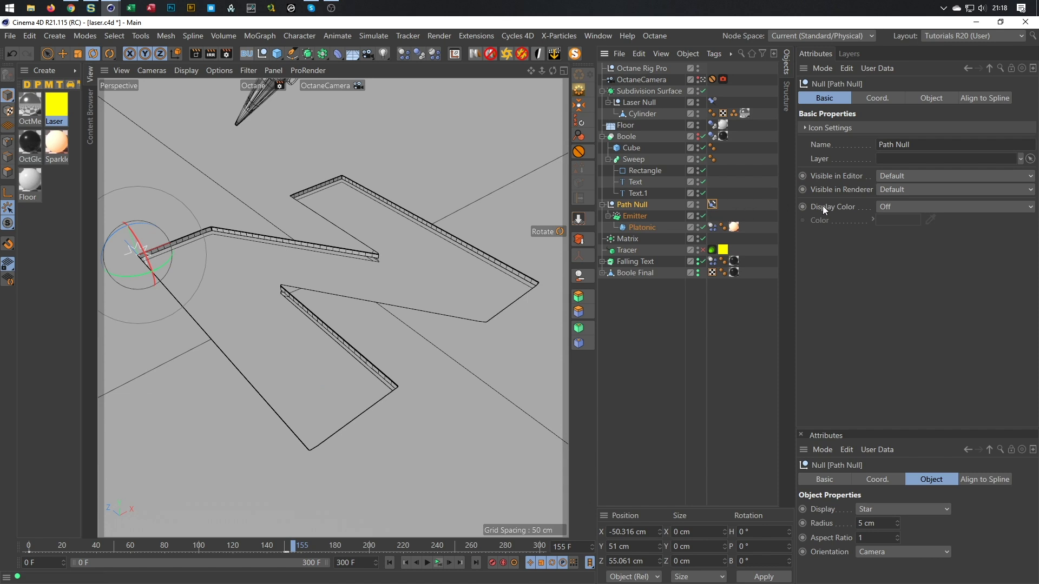
left_click(883, 99)
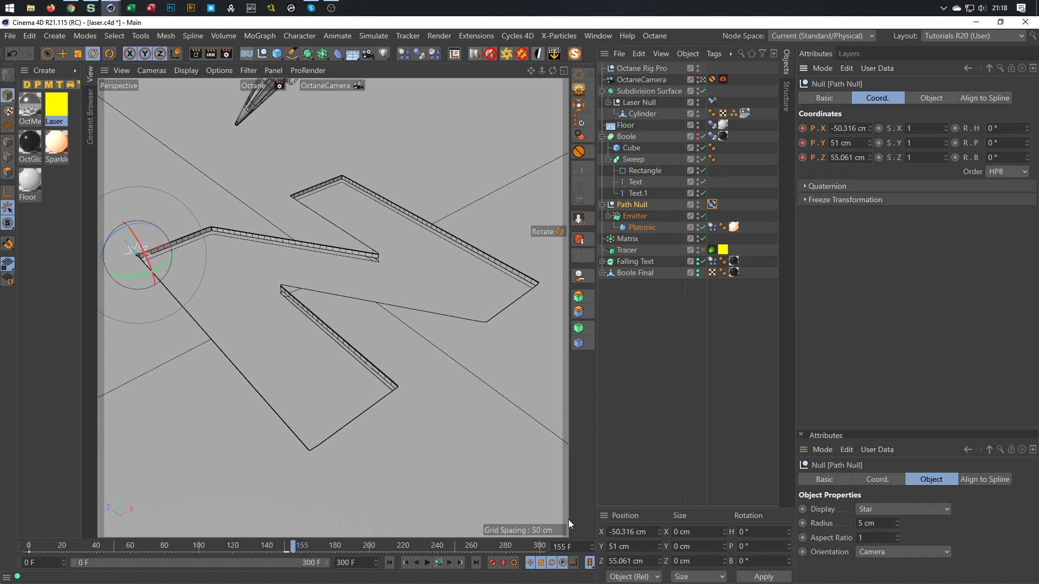
- Keyframe the Path Null's position at frame 180 with X and Z set to 0 cm
left_click(567, 542)
type("180")
key("Return")
double_click(852, 128)
type("0")
key("Tab")
key("Tab")
type("0")
key("Return")
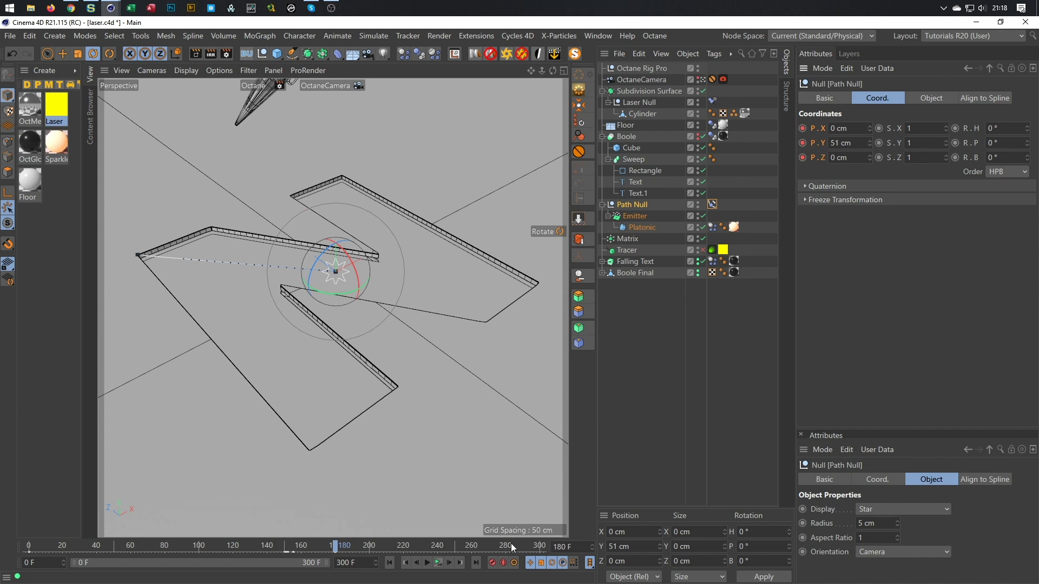
- Play the animation past frame 180 to check the Path Null's movement, and rewind to frame 0
left_click(438, 563)
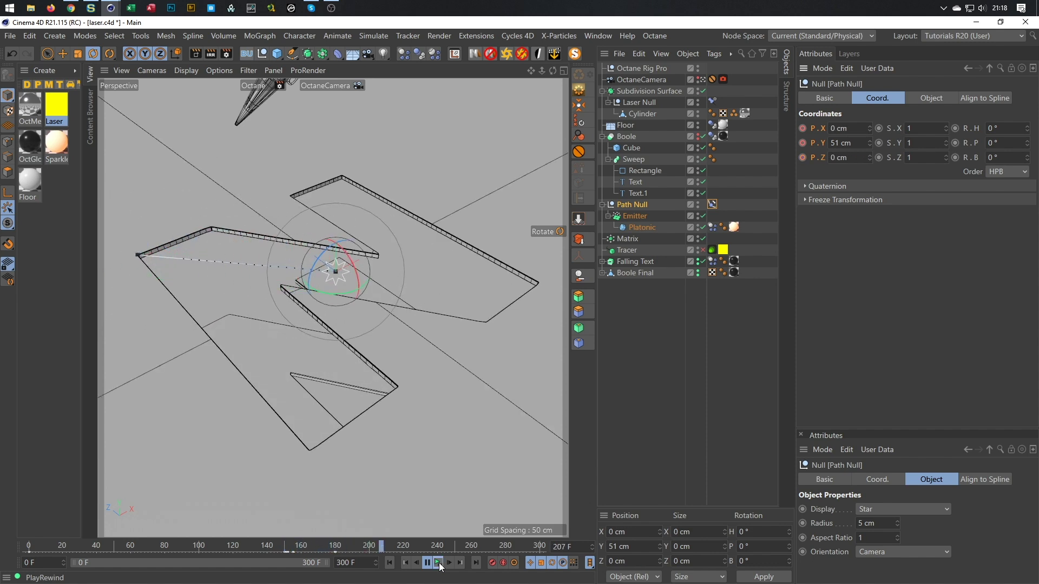
left_click(440, 566)
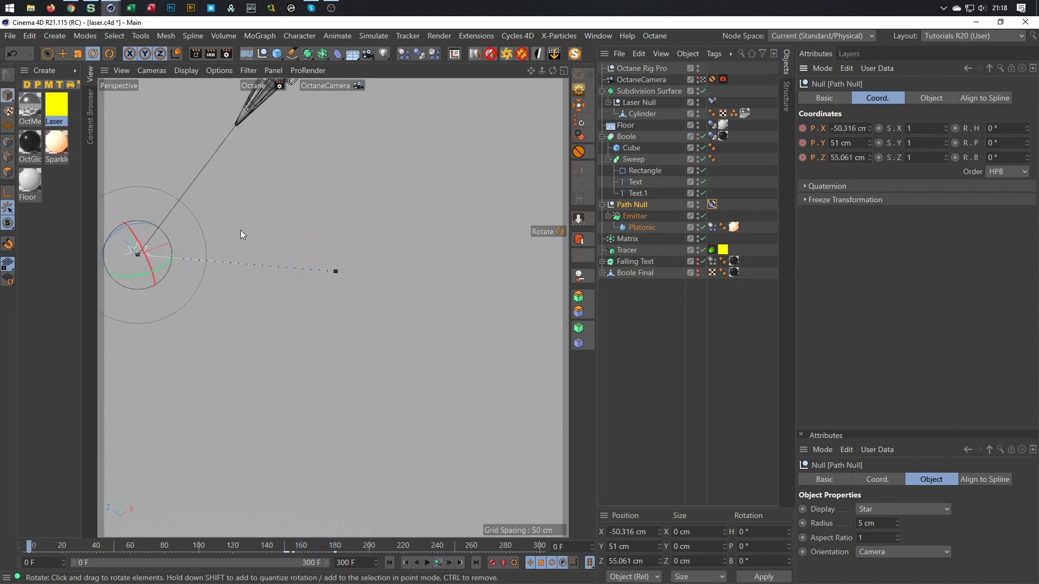
left_click(438, 566)
left_click(438, 565)
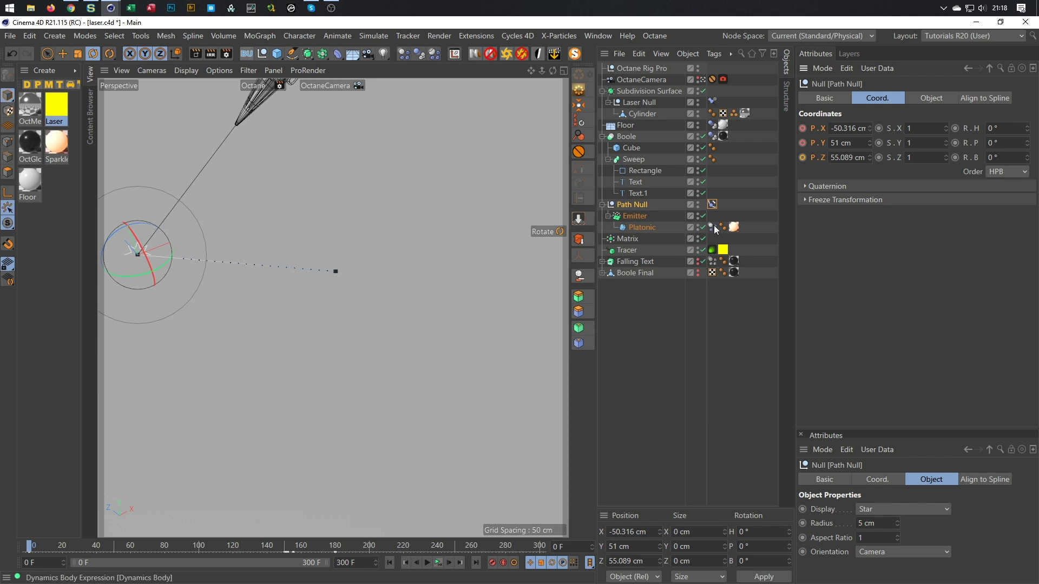
- Undo the Path Null's position keyframes and its Align to Spline tag's Enable keyframes, and rewind the animation
left_click(713, 205)
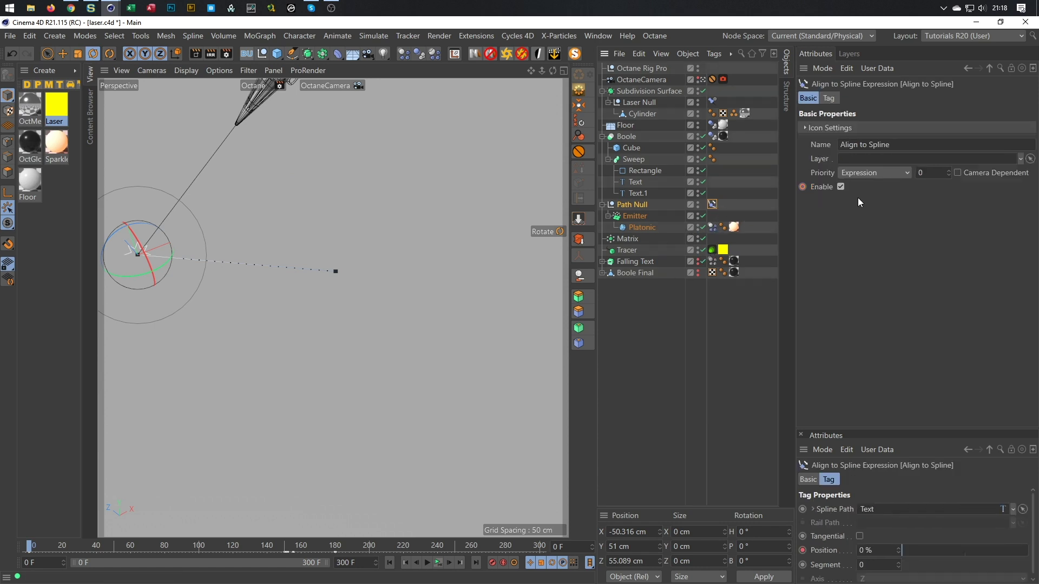
key("ctrl+z")
key("ctrl+z")
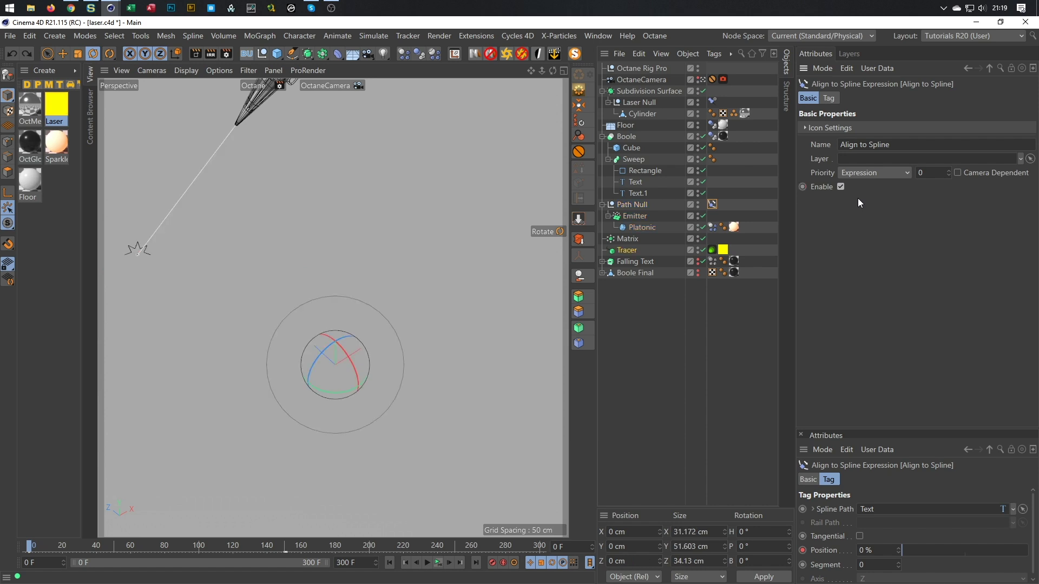
left_click(438, 563)
- Move the Path Null across the floor plane to about X -14.7 cm and Z 25.4 cm
left_click(638, 206)
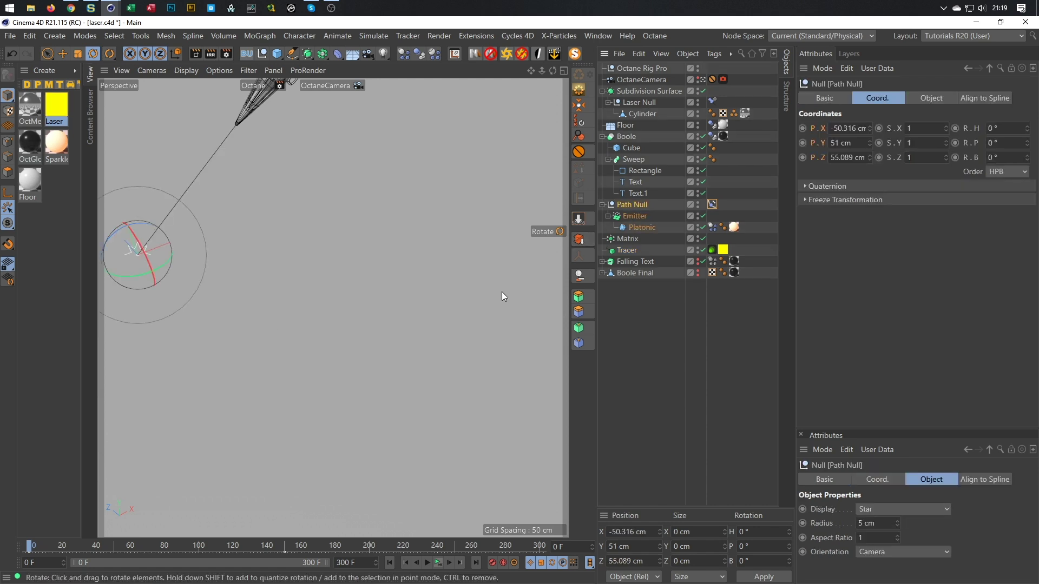
key("e")
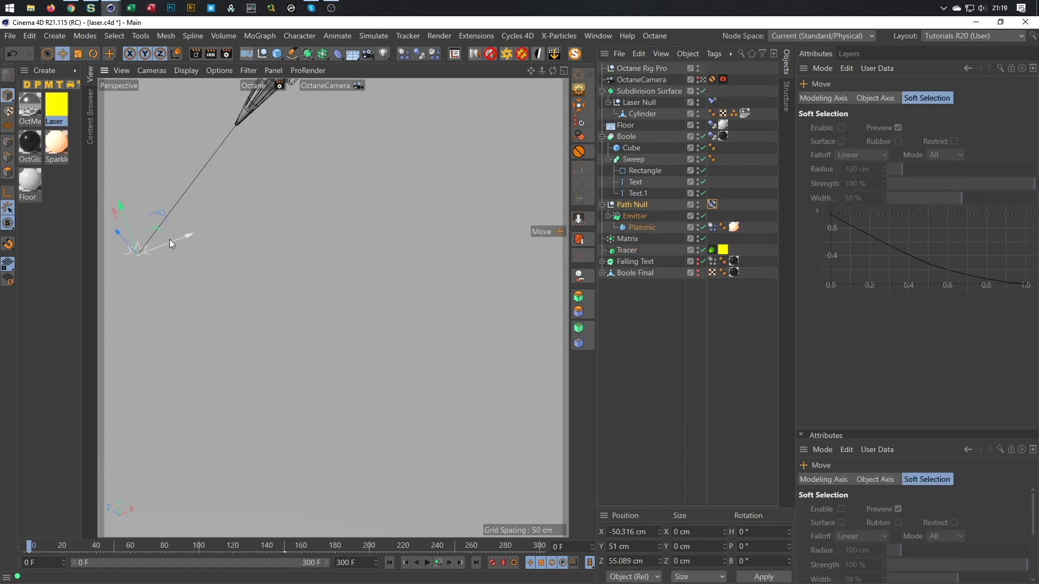
left_click_drag(154, 229, 214, 255)
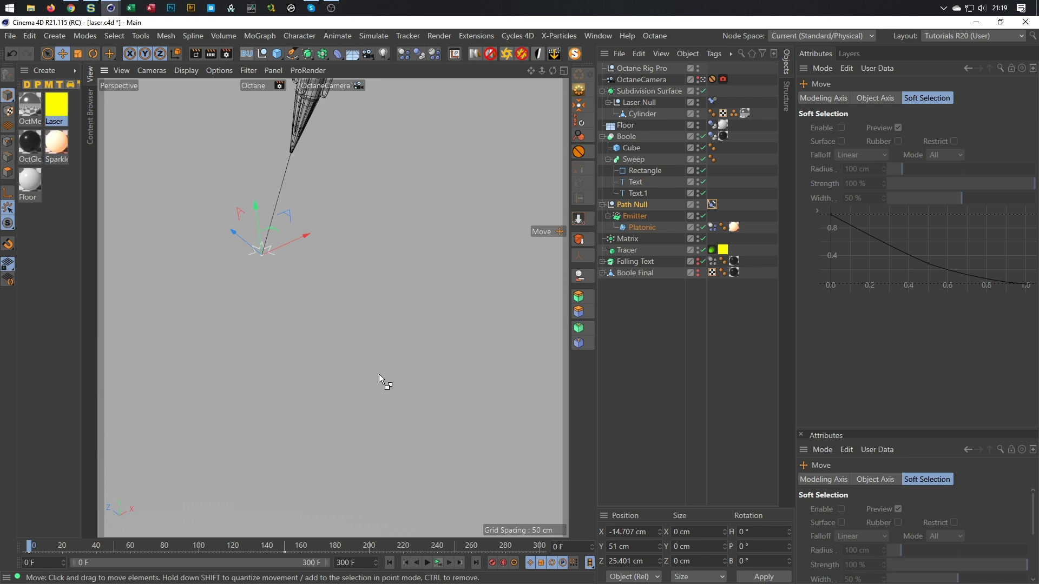
- Undo the Path Null's move and keyframe its position at frame 155
key("ctrl+z")
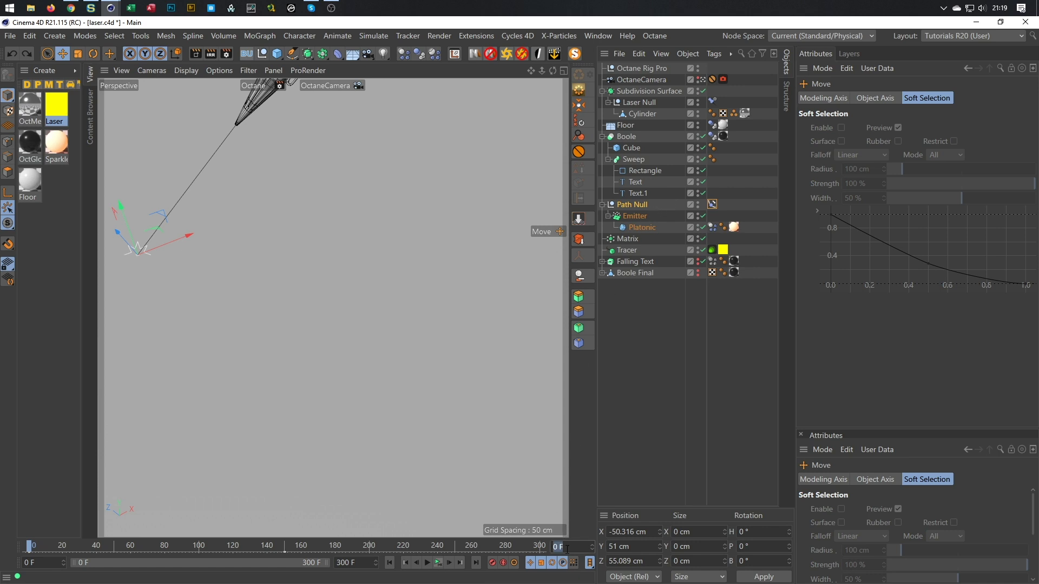
key("Return")
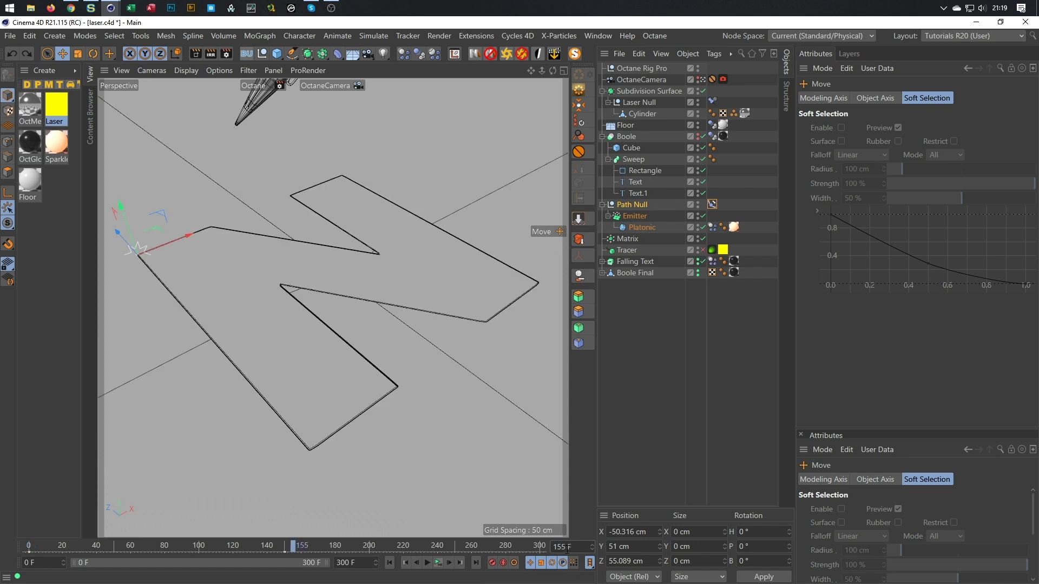
left_click(633, 206)
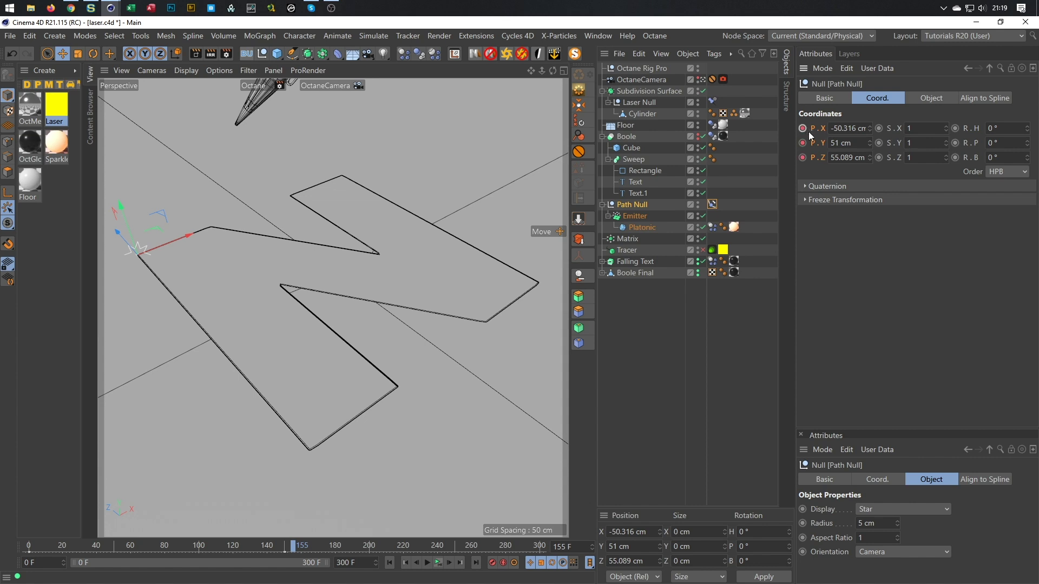
- Keyframe the Path Null's position at frame 180 with X and Z set to 0 cm
left_click(579, 547)
type("180")
key("Return")
left_click(848, 128)
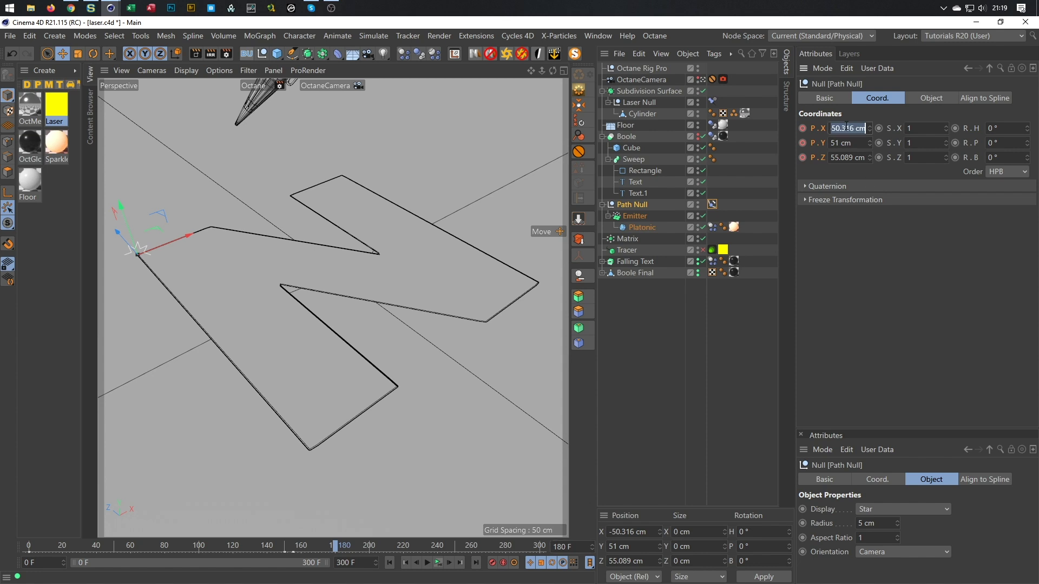
type("0")
key("Tab")
key("Tab")
type("0")
key("Return")
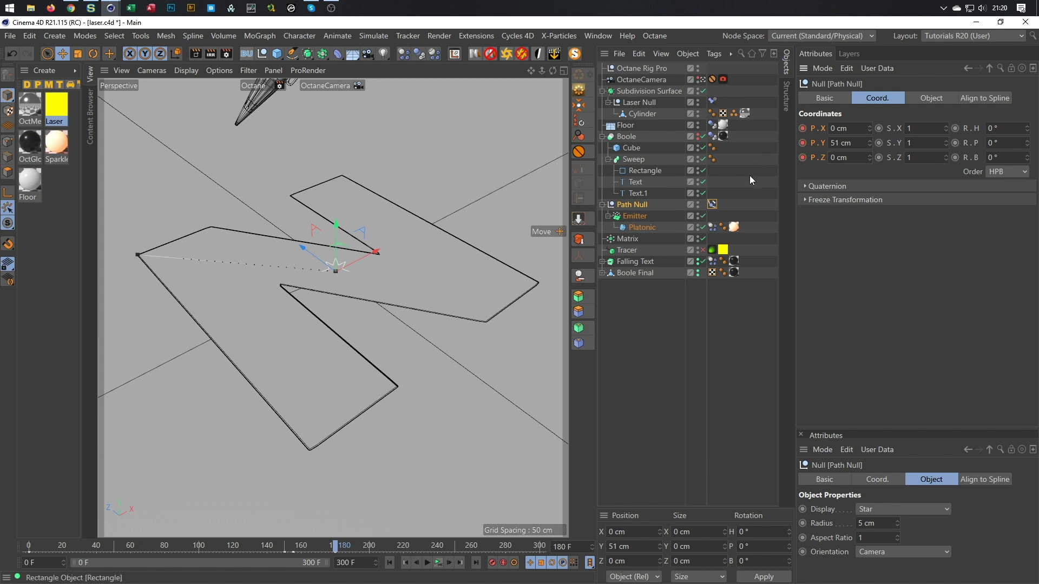
- Play and rewind the animation to check the Path Null's motion, and inspect its Align to Spline tag
left_click(438, 563)
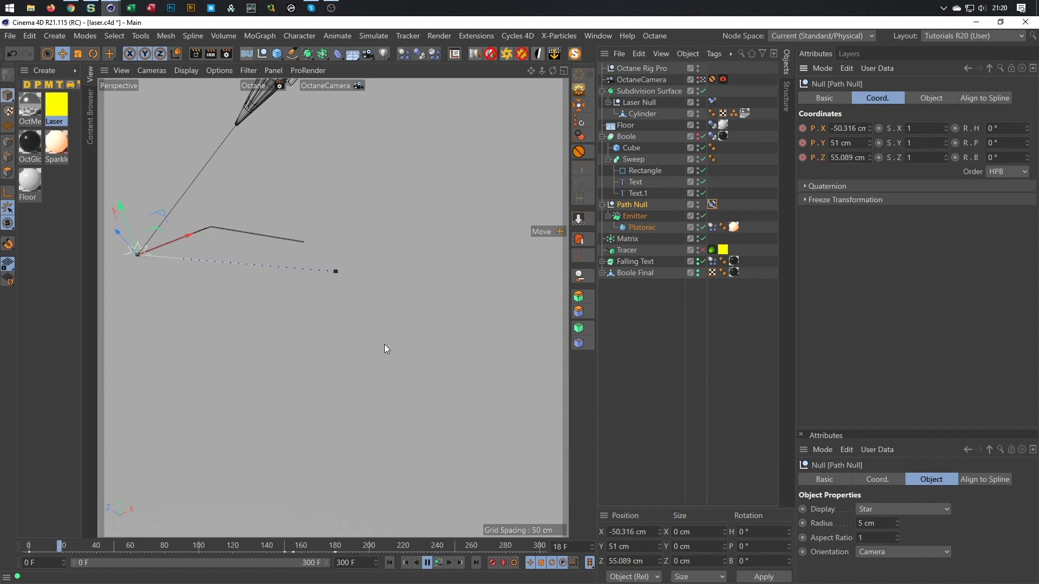
left_click(438, 565)
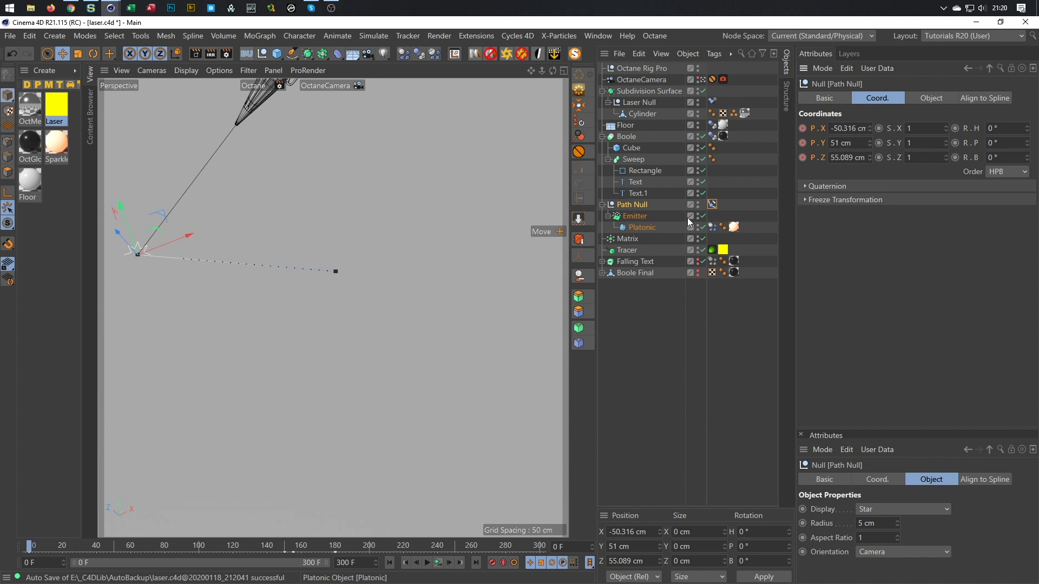
left_click(710, 204)
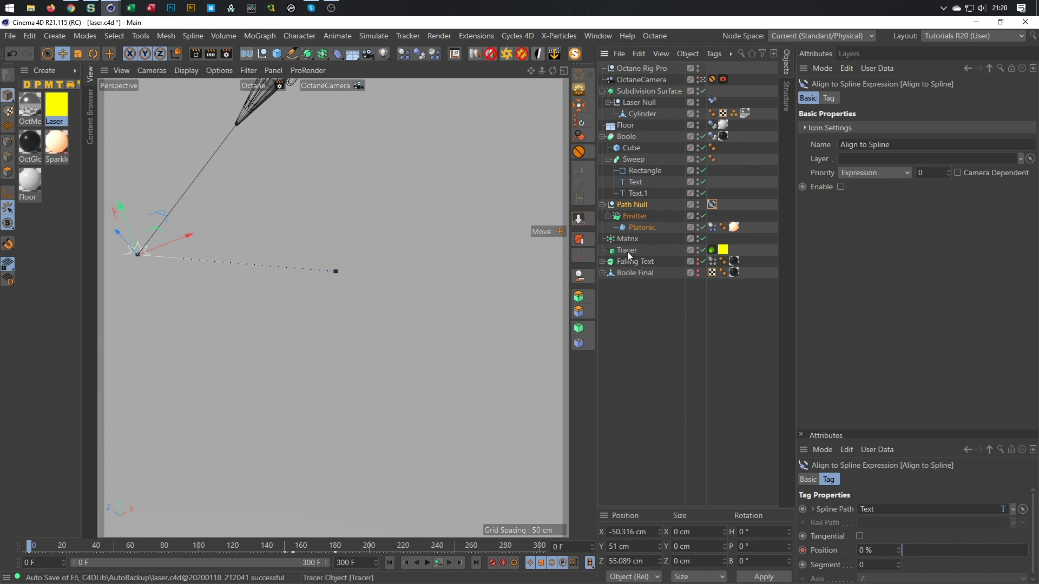
left_click(629, 204)
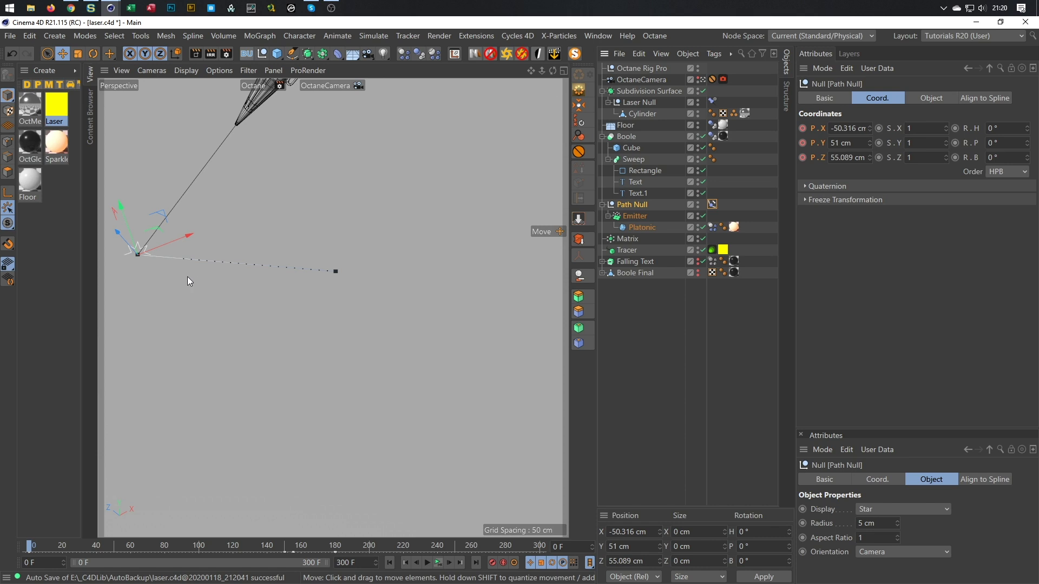
left_click_drag(153, 227, 350, 246)
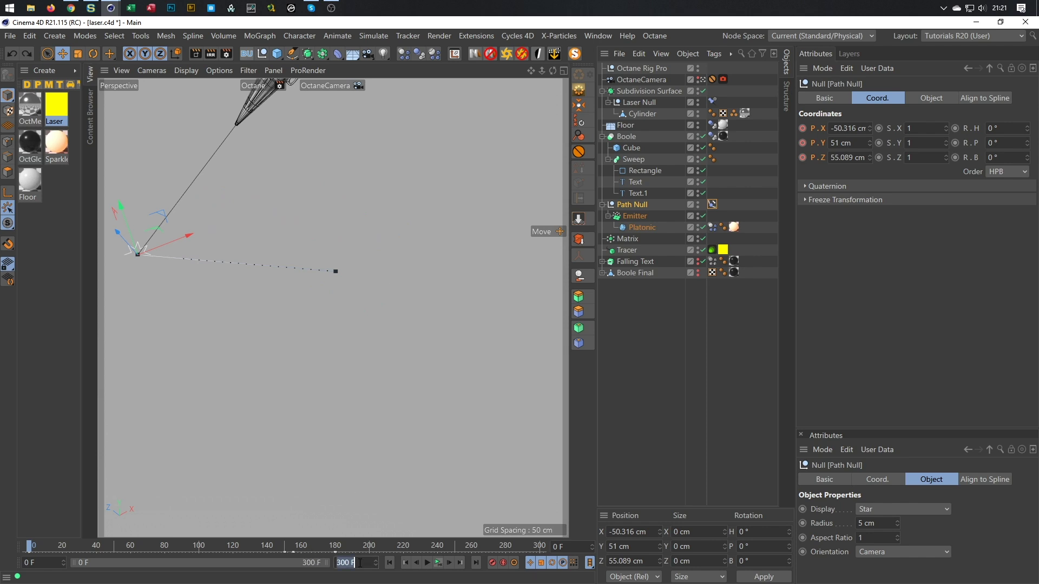
- Play the animation from frame 150 to frame 180 to check the Path Null's move to the centre
left_click(576, 545)
type("150")
key("Return")
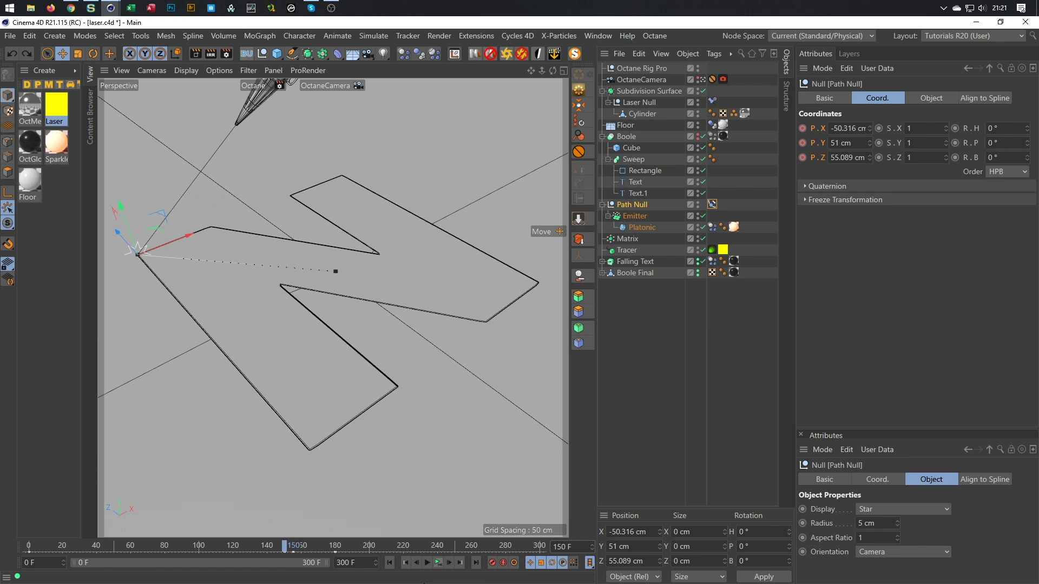
left_click(428, 563)
left_click(428, 563)
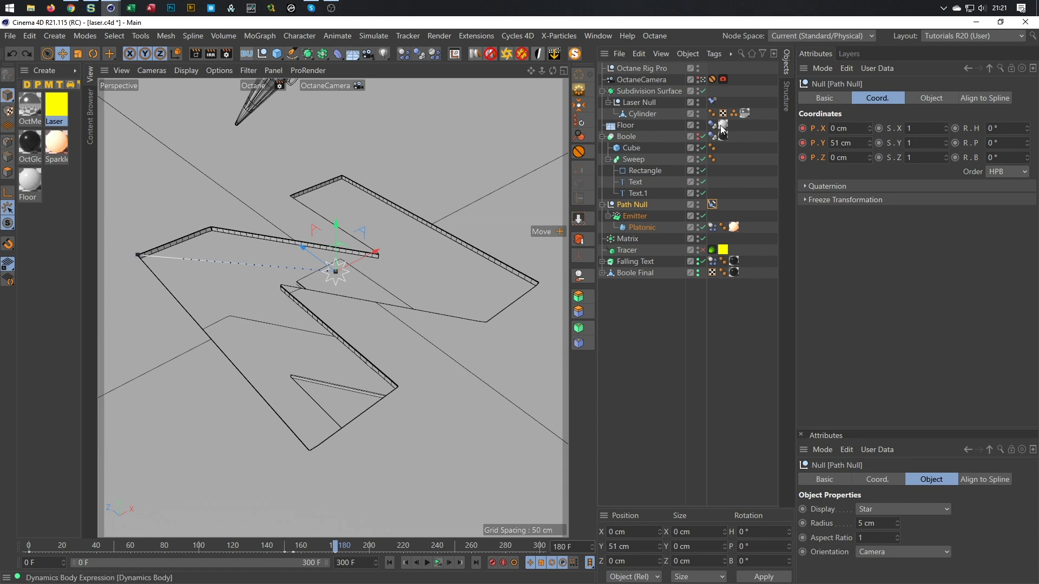
- Remove the Enable keyframes from the Laser Null's Constraint tag, switch the constraint on at frame 150, and rewind the animation
left_click(712, 101)
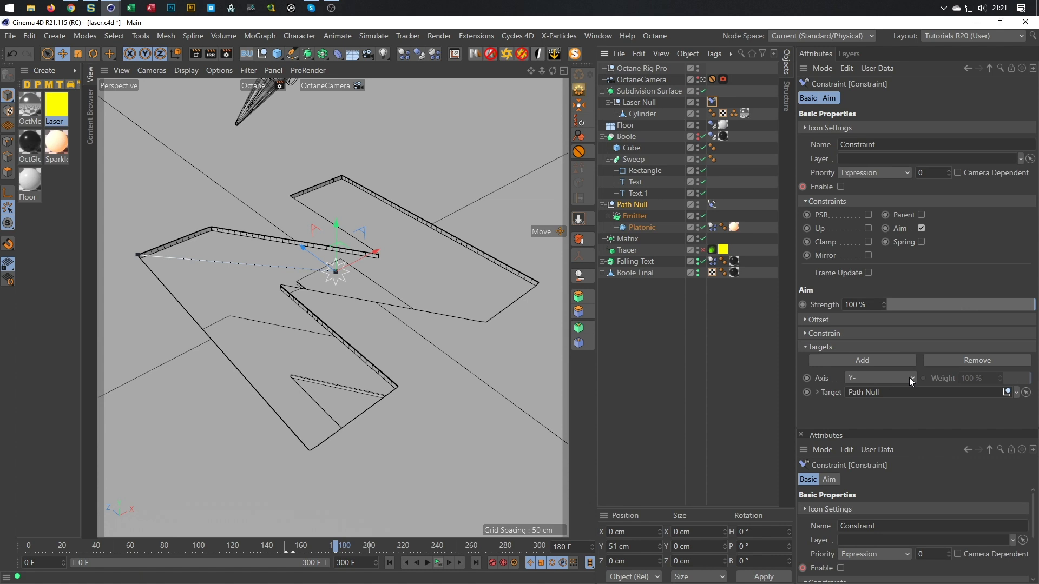
left_click(887, 173)
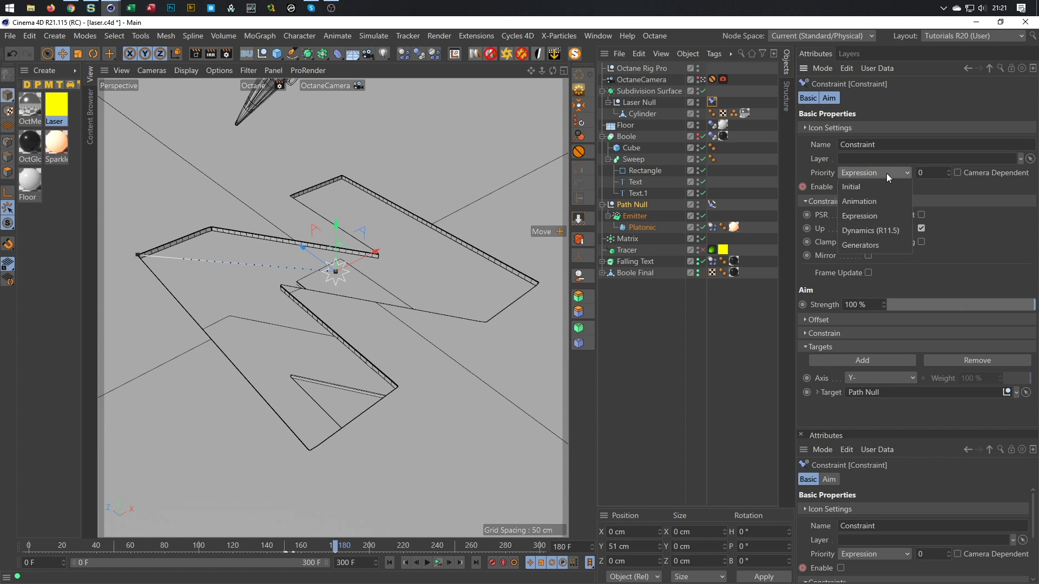
left_click(886, 173)
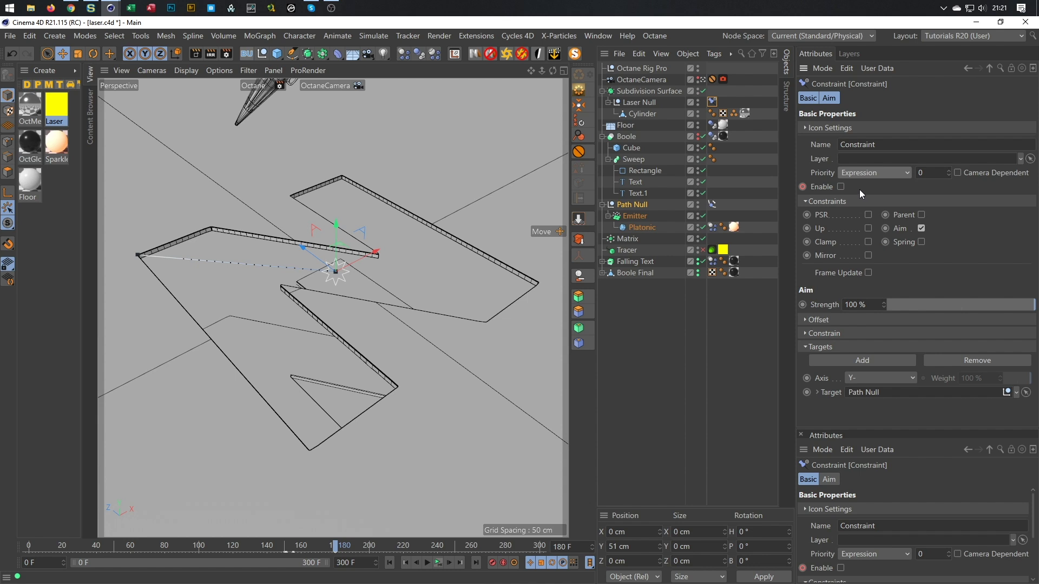
left_click(803, 187, "ctrl+shift")
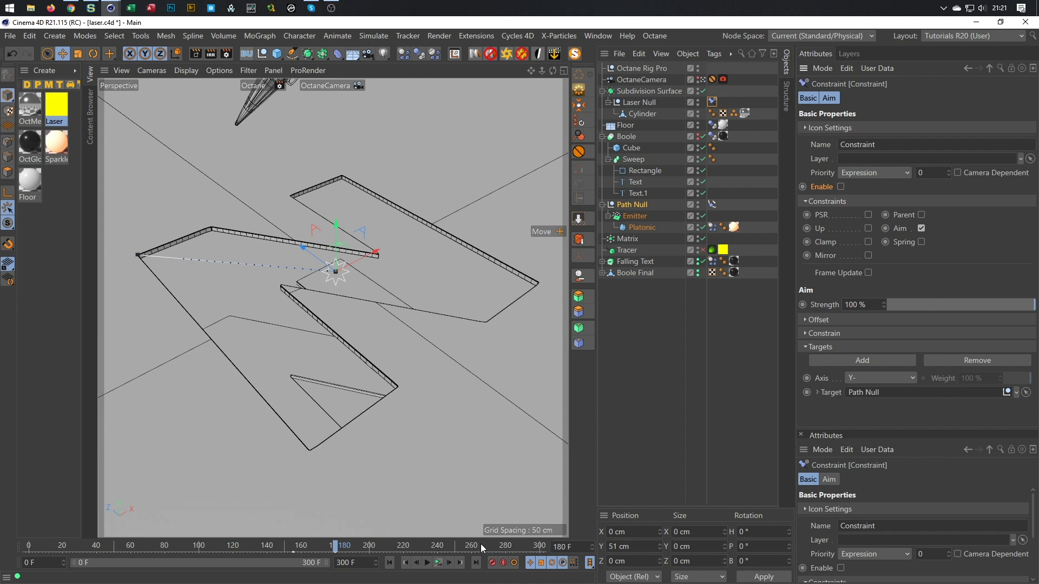
double_click(582, 552)
type("150")
key("Return")
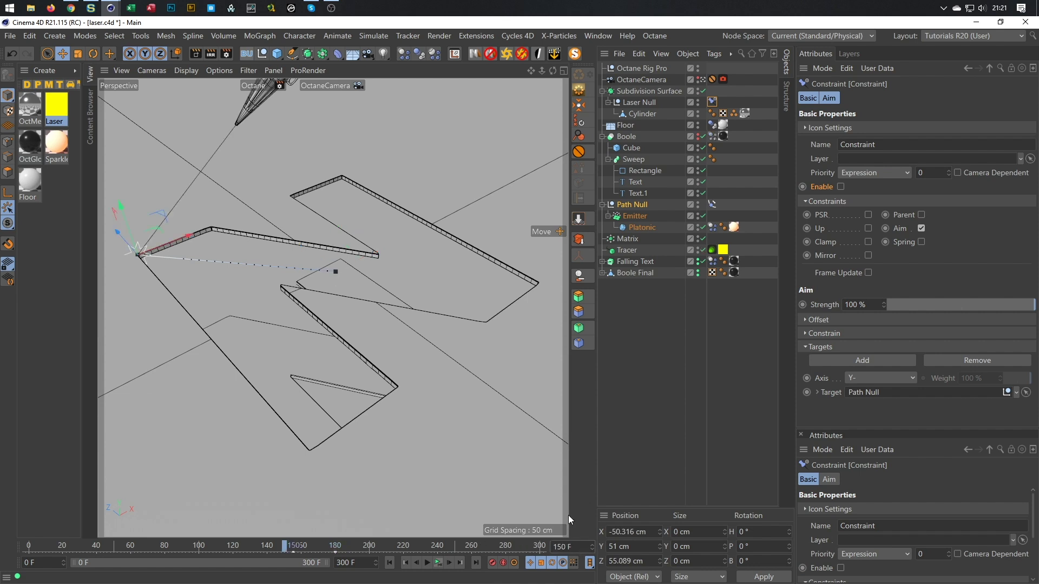
left_click(840, 187)
left_click(438, 563)
left_click(438, 564)
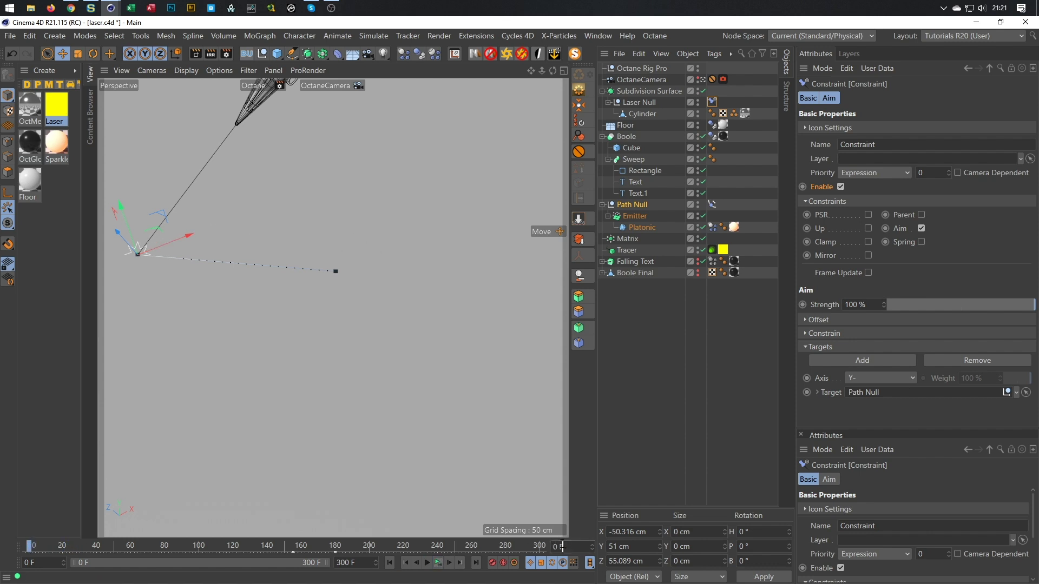
- Play the animation from frame 150 to frame 188 to check that the laser follows the Path Null to the centre
double_click(567, 548)
type("150")
key("Return")
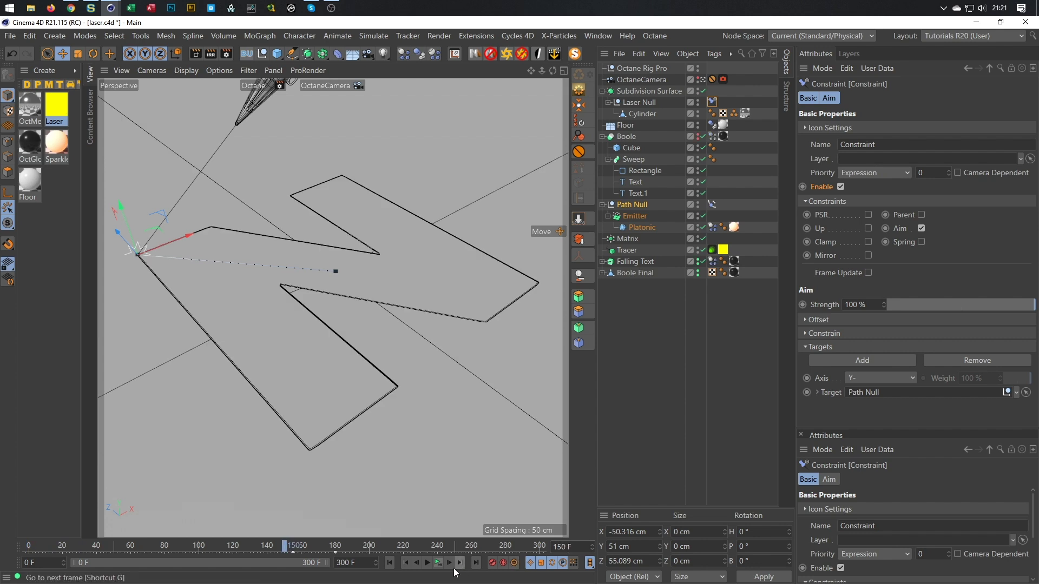
left_click(439, 563)
left_click(439, 563)
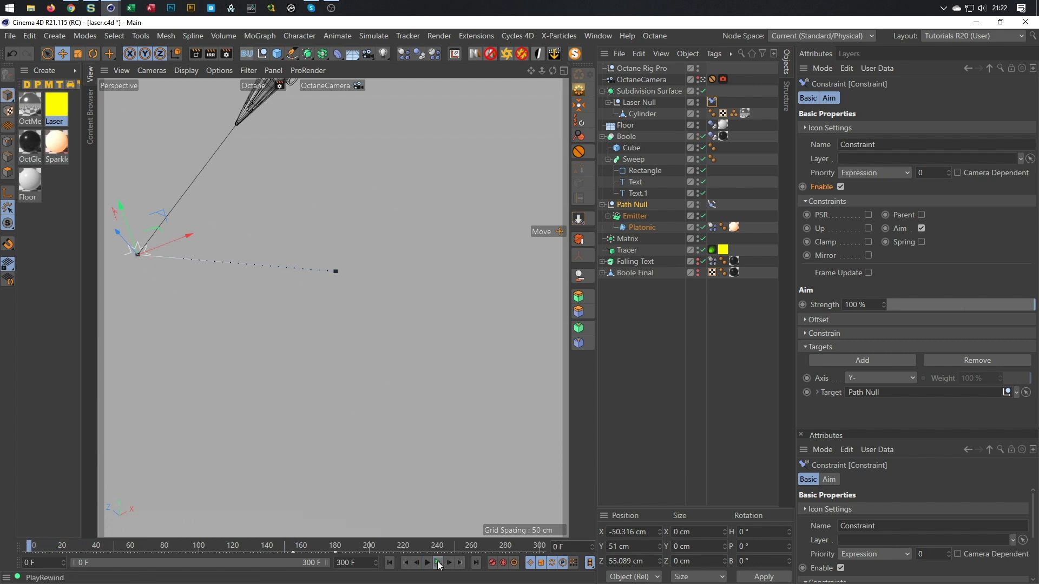
left_click_drag(565, 547, 489, 535)
type("154")
key("Return")
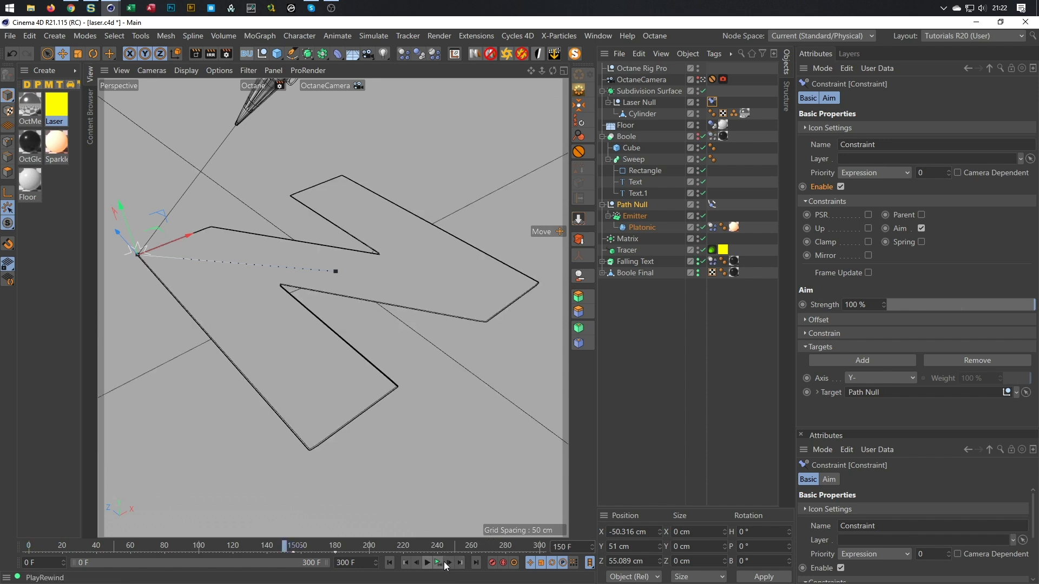
left_click(427, 563)
left_click(427, 563)
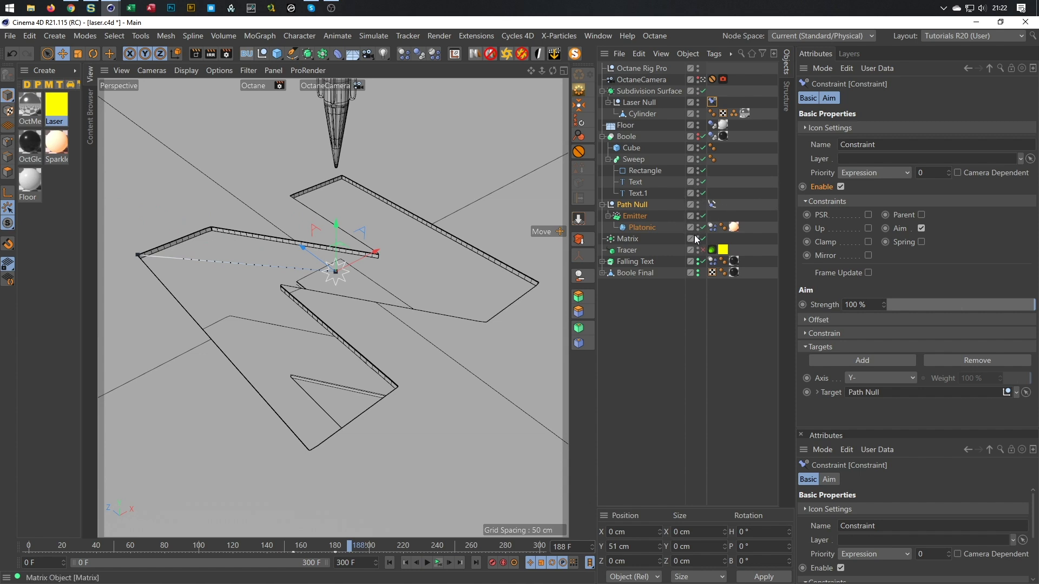
- Enable the Path Null's Align to Spline tag, and play the animation from frame 0 to check the motion along the text
left_click(629, 250)
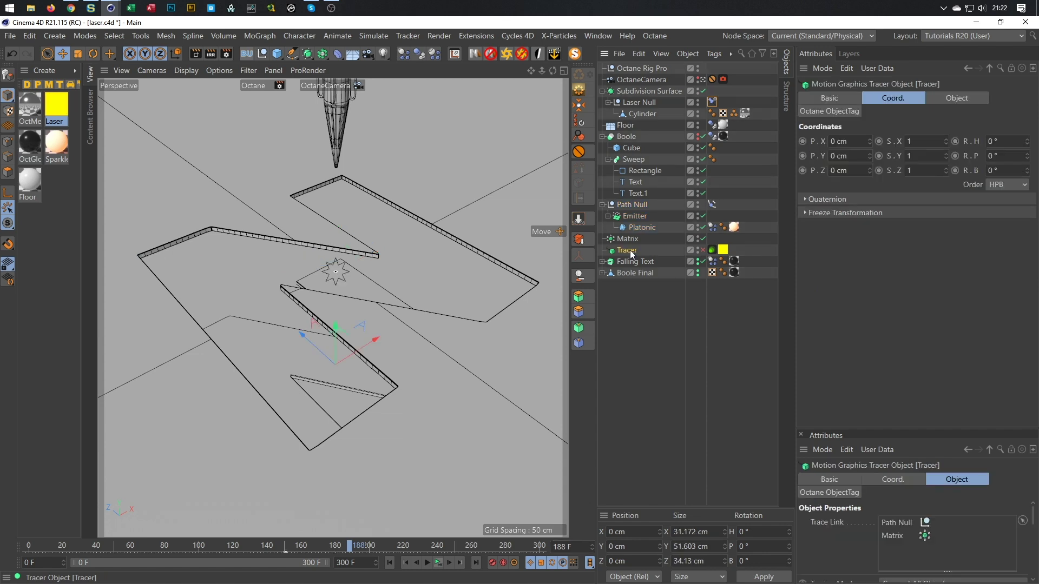
left_click(714, 204)
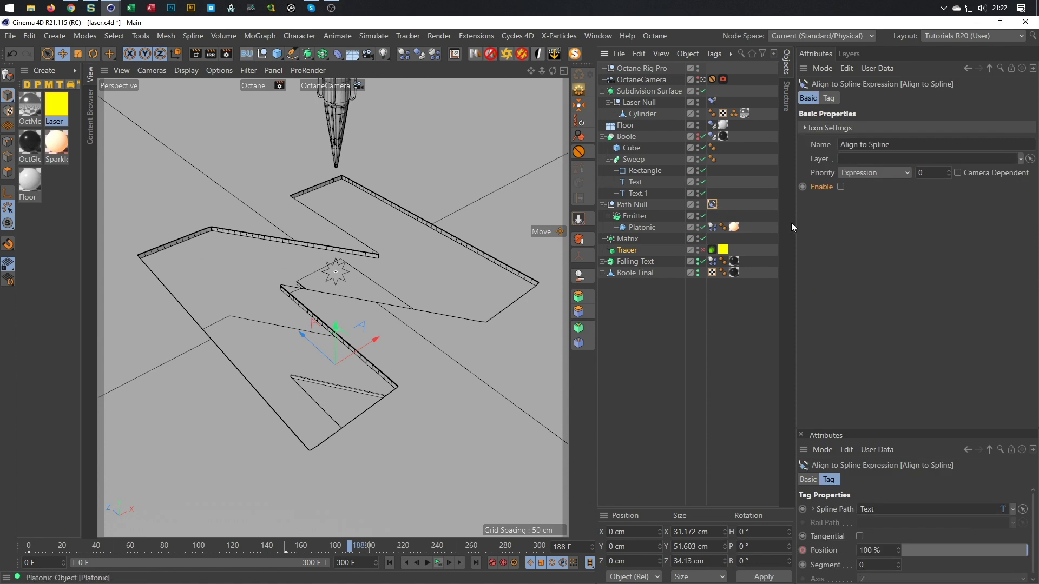
left_click(840, 187)
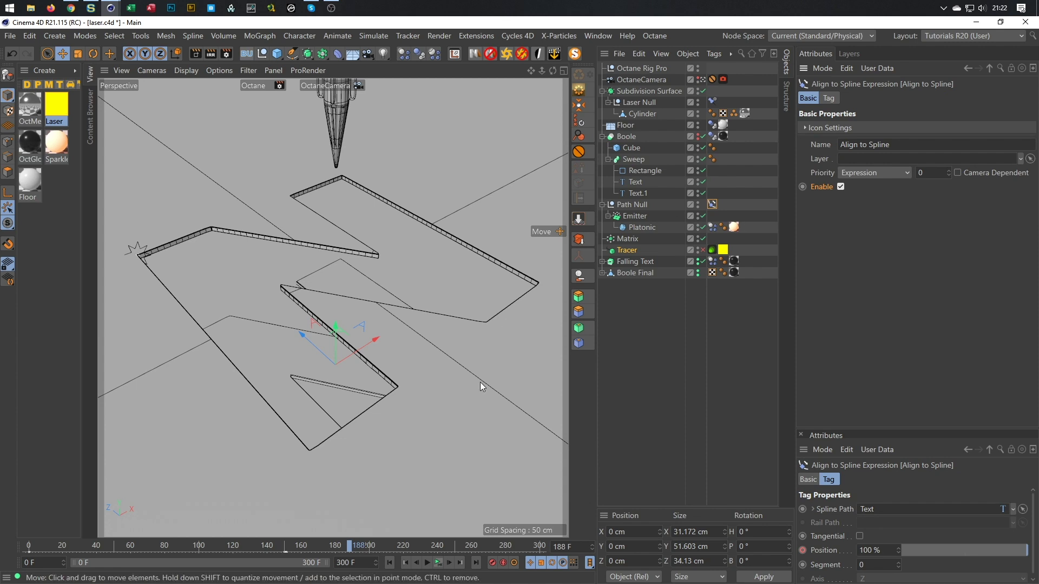
left_click(390, 564)
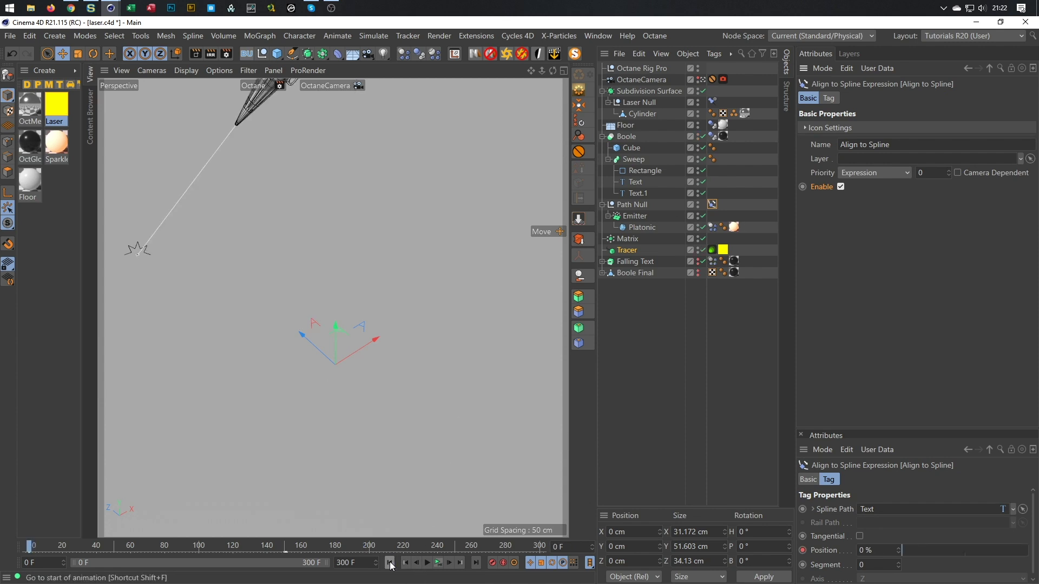
left_click(427, 562)
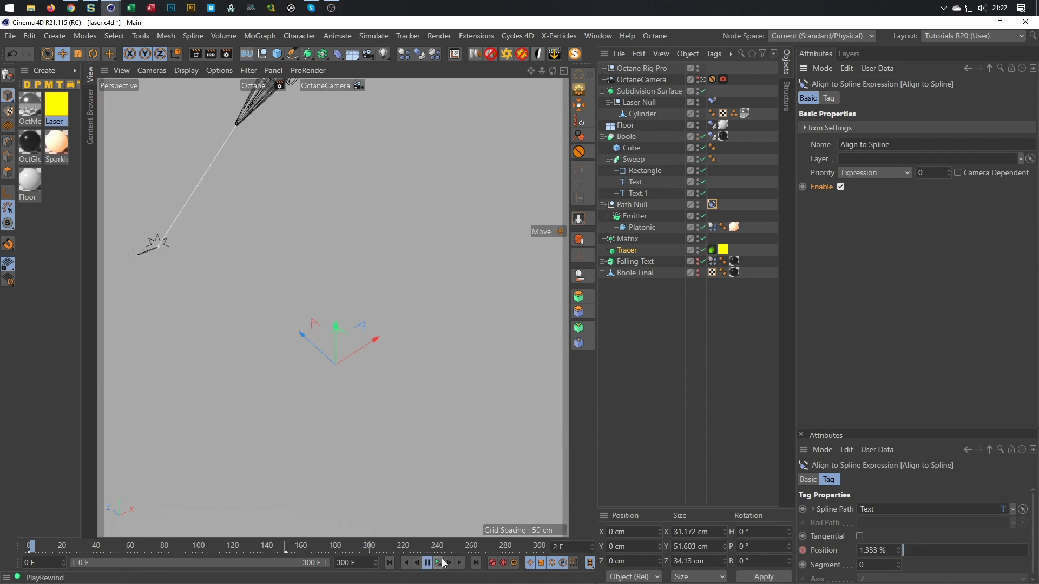
left_click(442, 563)
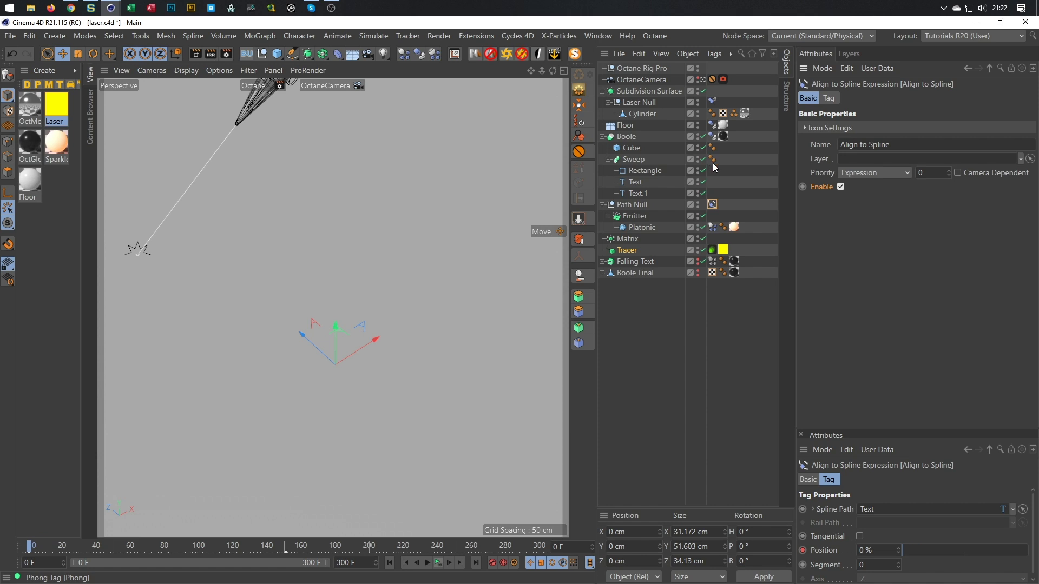
- Review the Laser Null's Constraint tag settings and play the animation from frame 0 to check how the laser follows the text
left_click(712, 102)
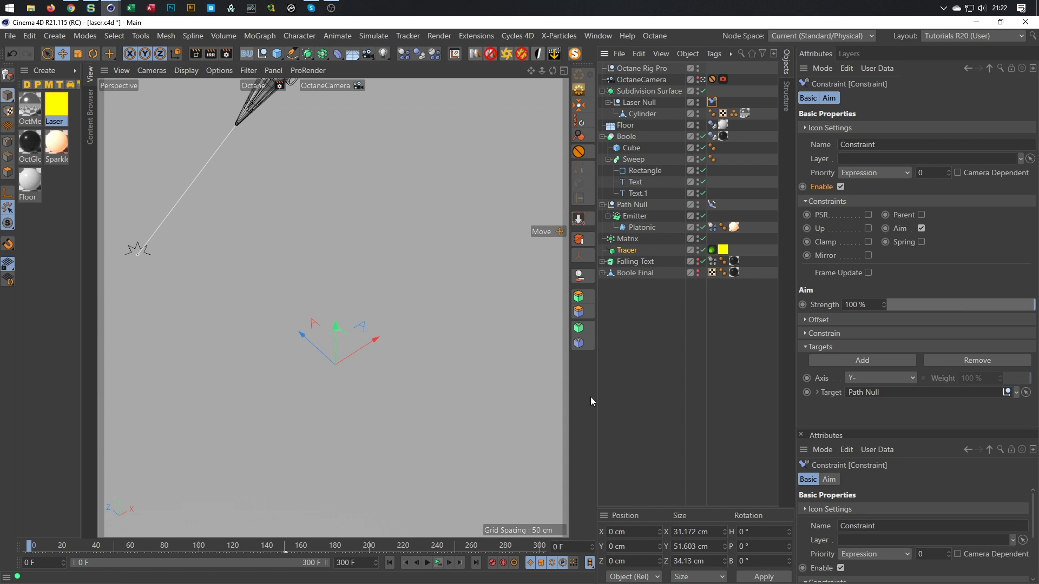
left_click(438, 564)
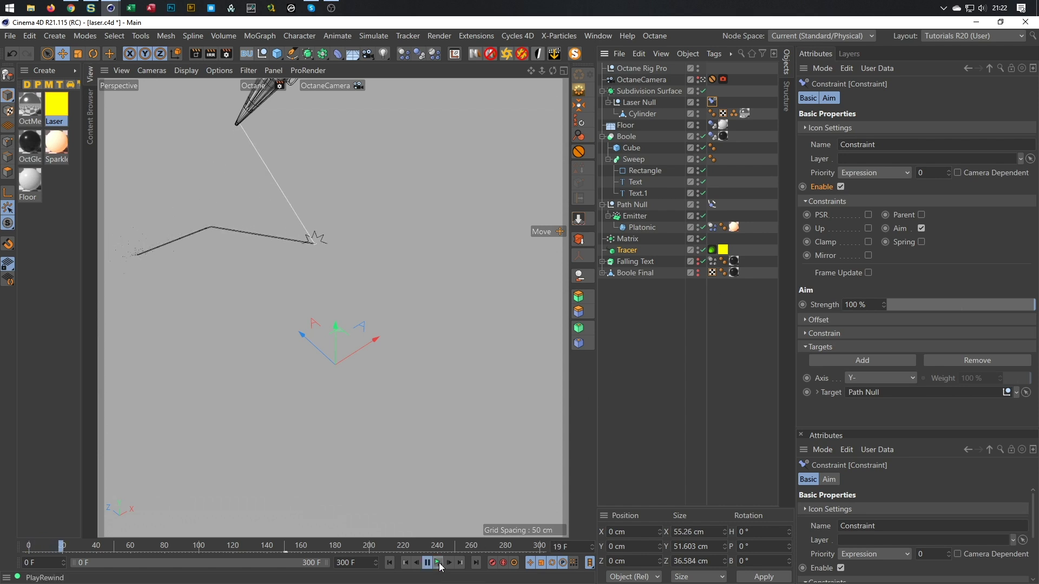
left_click(439, 564)
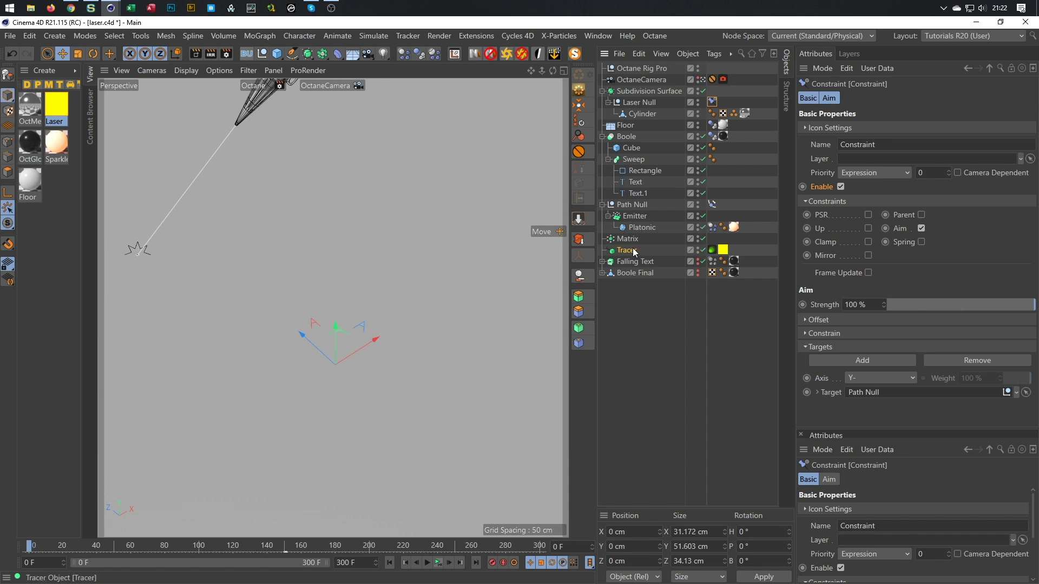
left_click(437, 563)
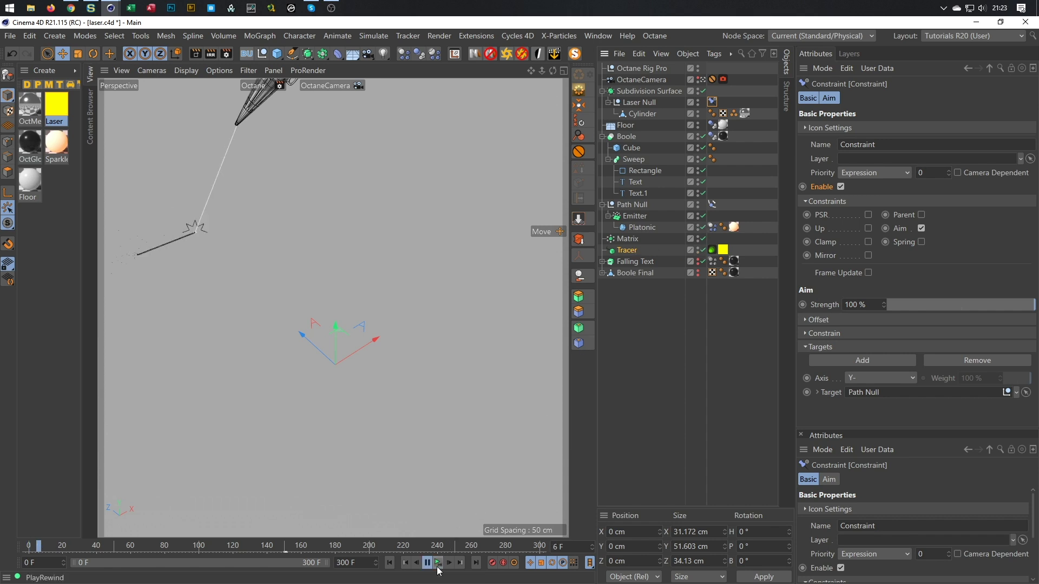
left_click(437, 565)
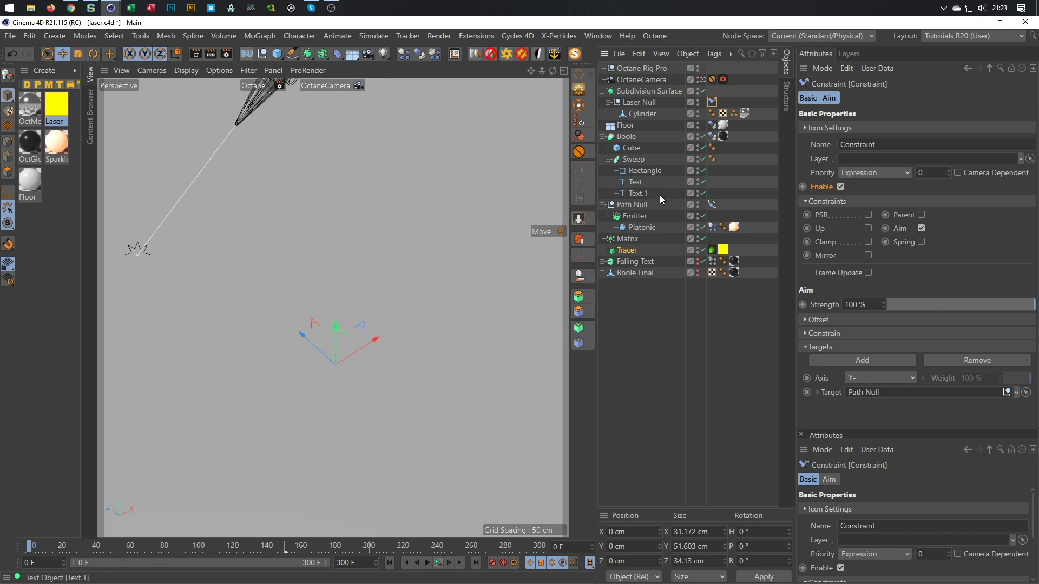
- Remove the Path Null's position X, Y and Z animation, playing the animation from frame 0 before and after to compare the motion
left_click(639, 204)
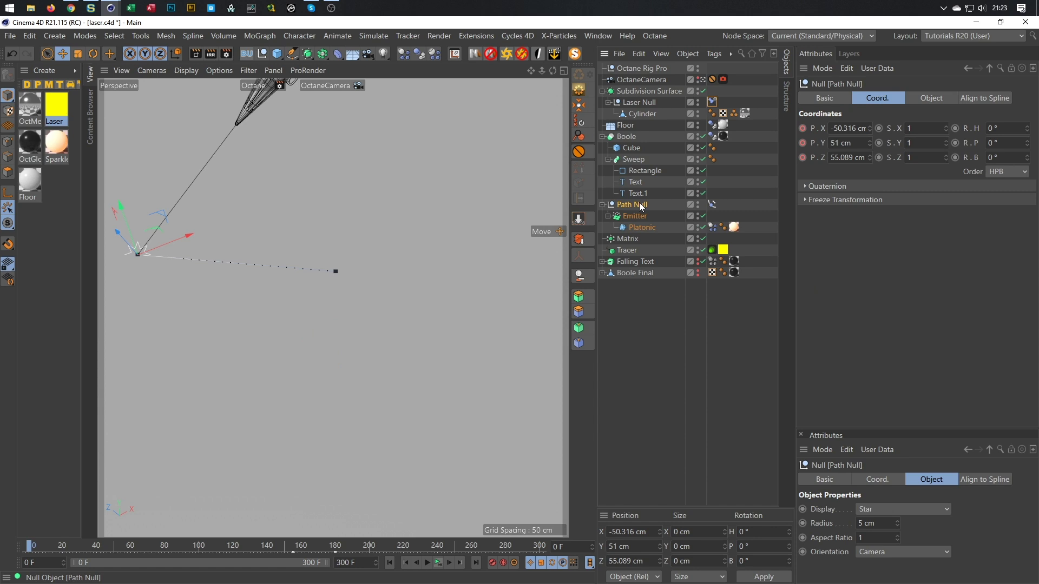
left_click(439, 563)
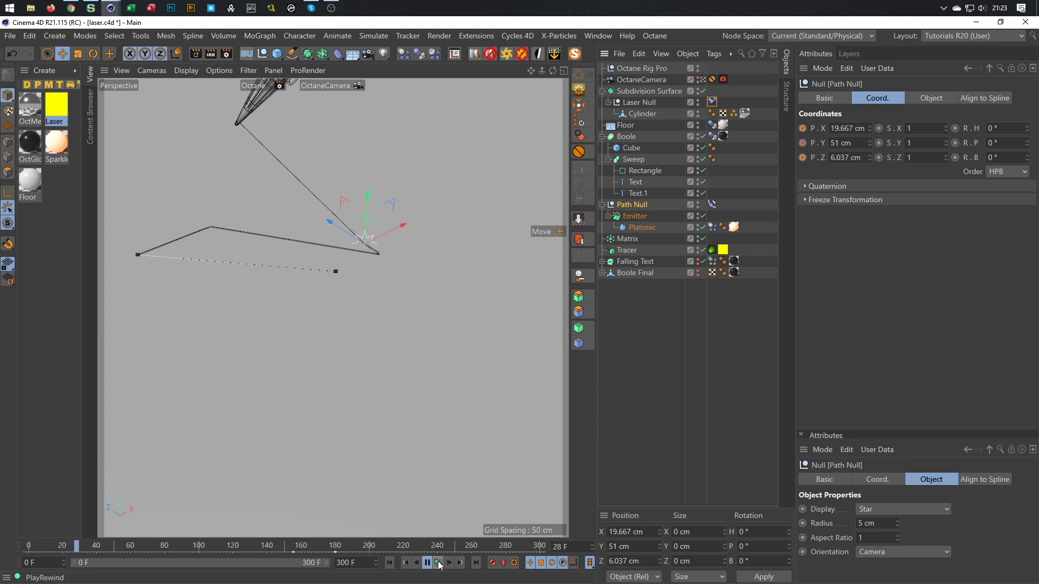
left_click(439, 565)
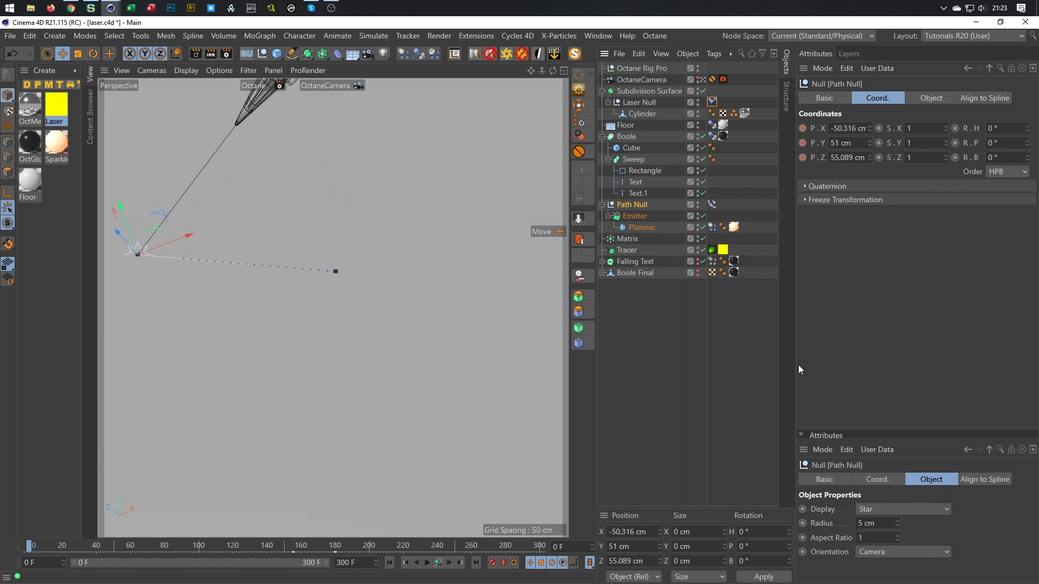
left_click(803, 128)
left_click(803, 158)
left_click(438, 563)
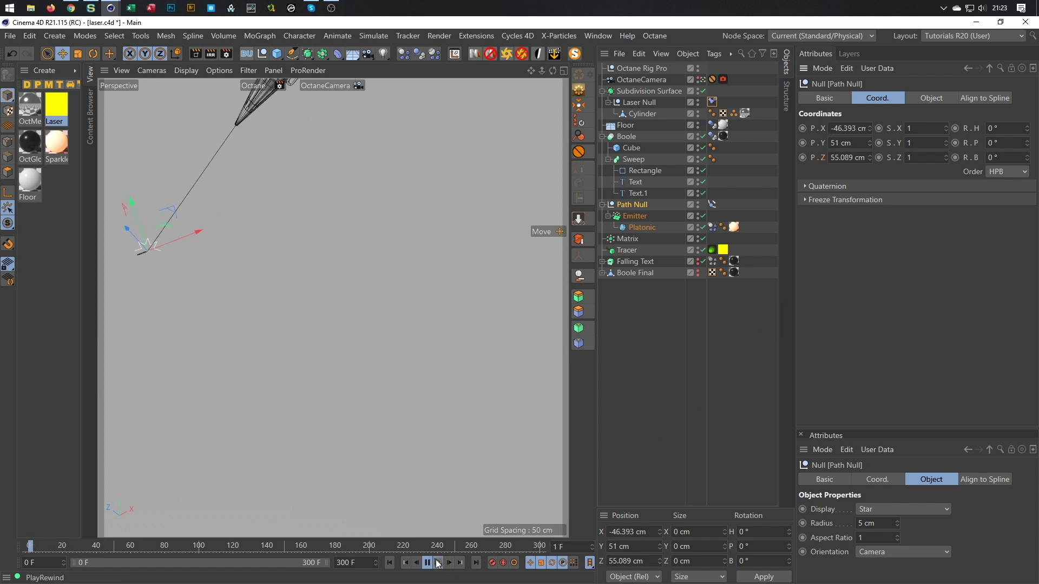
left_click(438, 563)
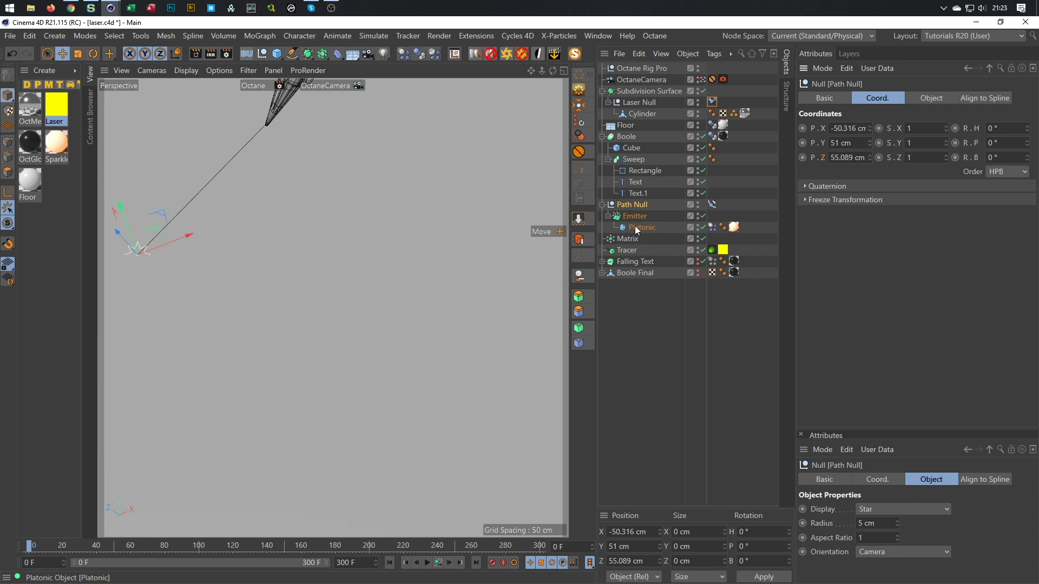
- Check the Tracer's Enabled setting at frames 150 and 151, and the Laser Null's Constraint tag
left_click(631, 250)
left_click(829, 98)
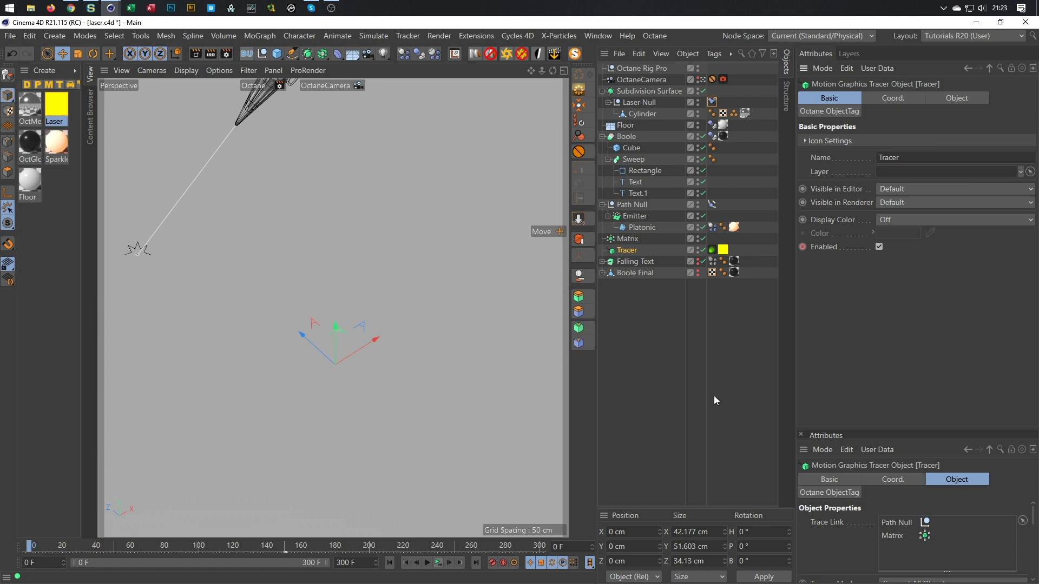
left_click(587, 547)
type("150")
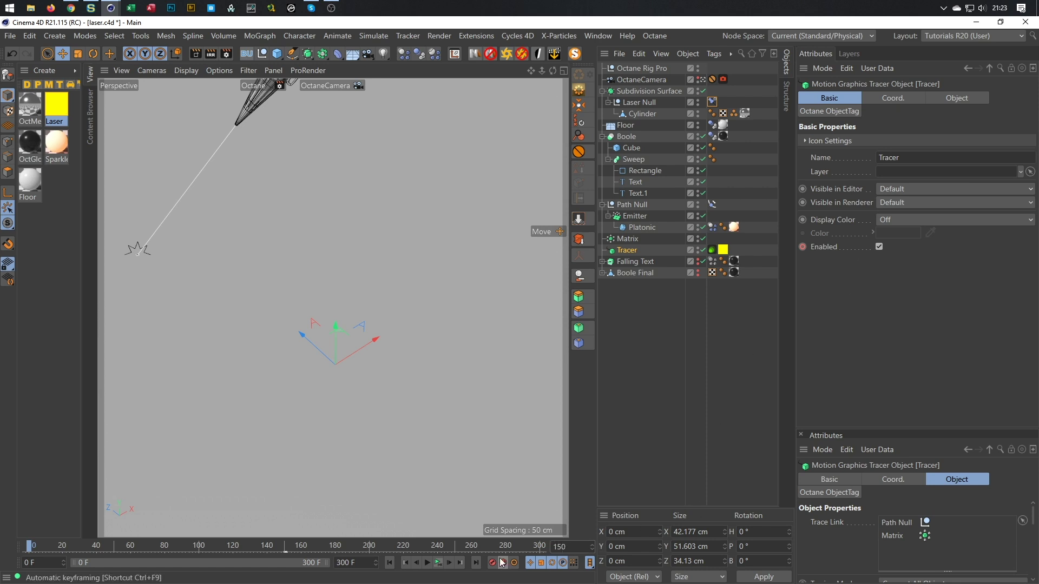
key("Return")
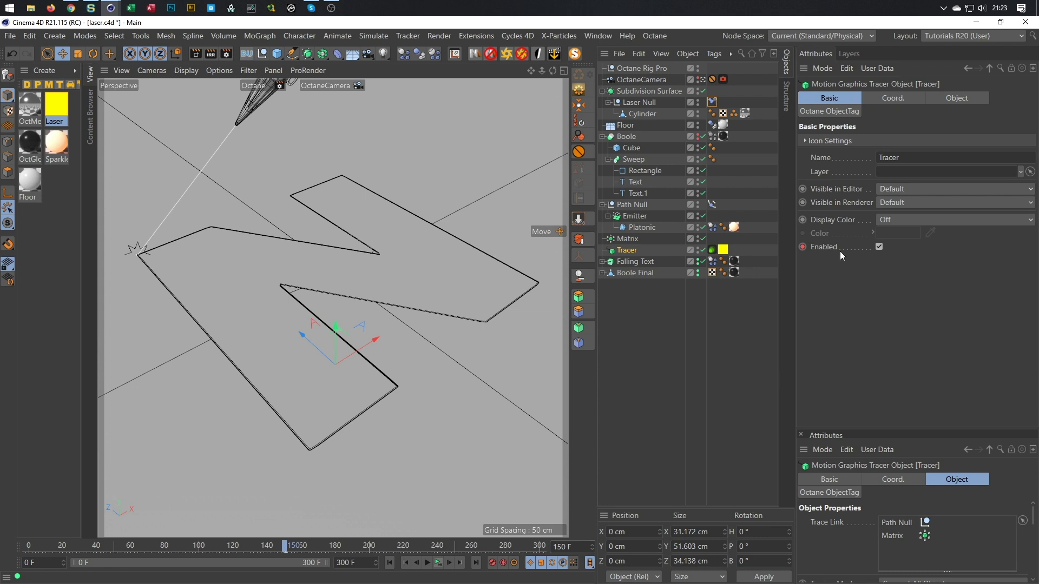
left_click(880, 247)
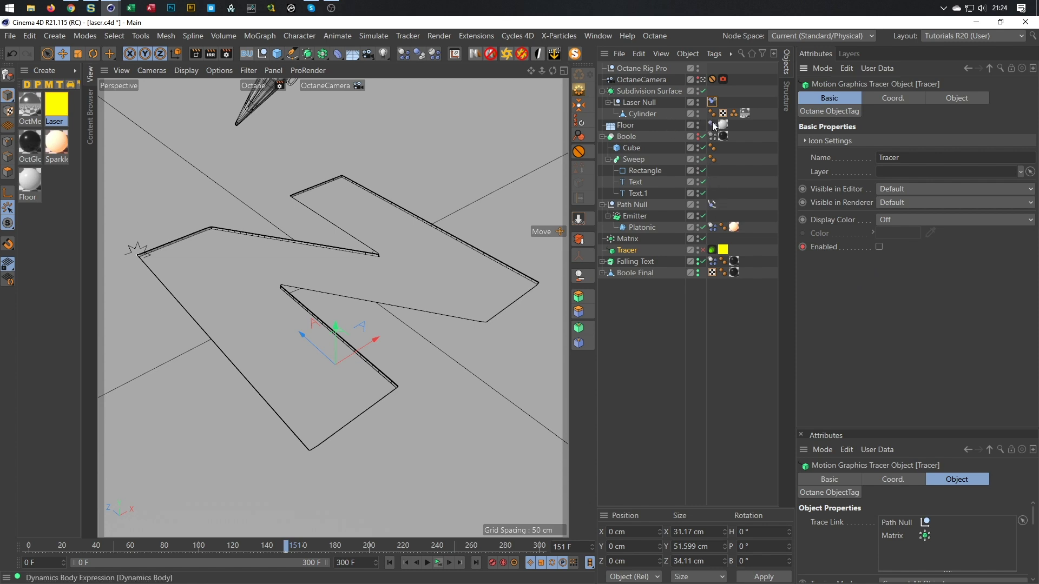
left_click(712, 102)
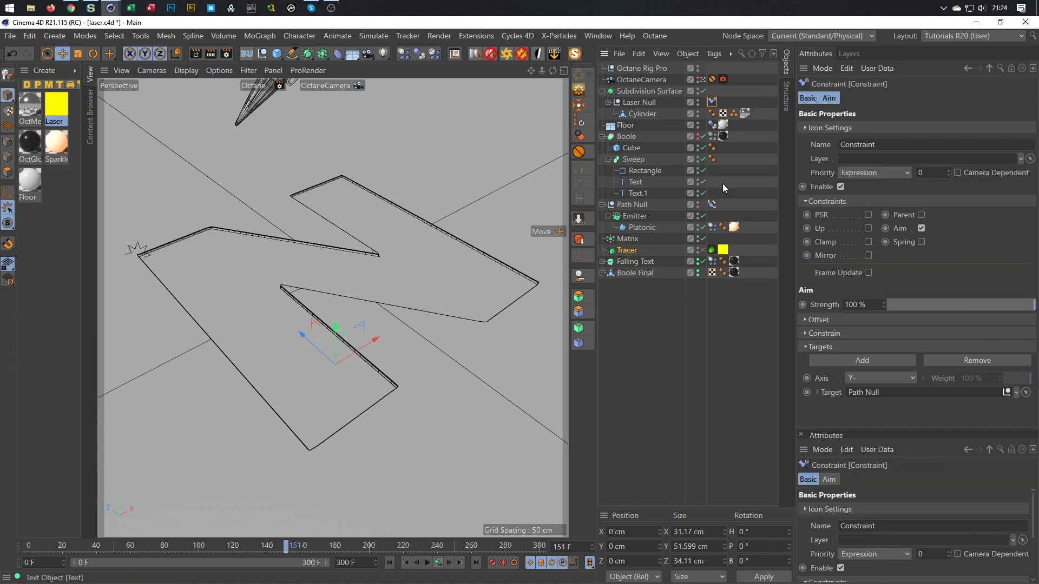
- Keyframe the Path Null's Align to Spline tag as enabled at frame 151 and disabled at frame 152
left_click(712, 205)
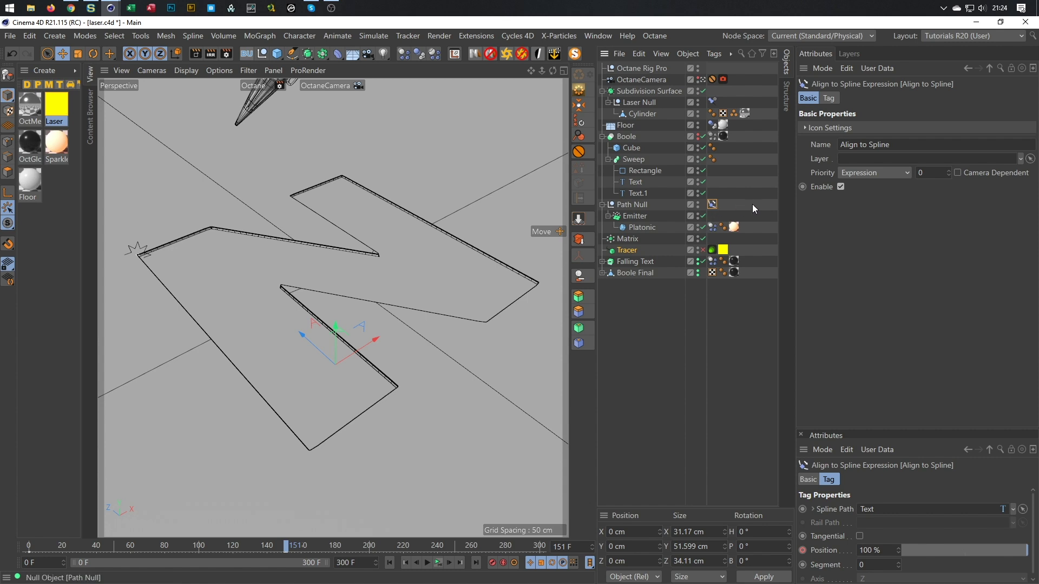
left_click(802, 186)
key("g")
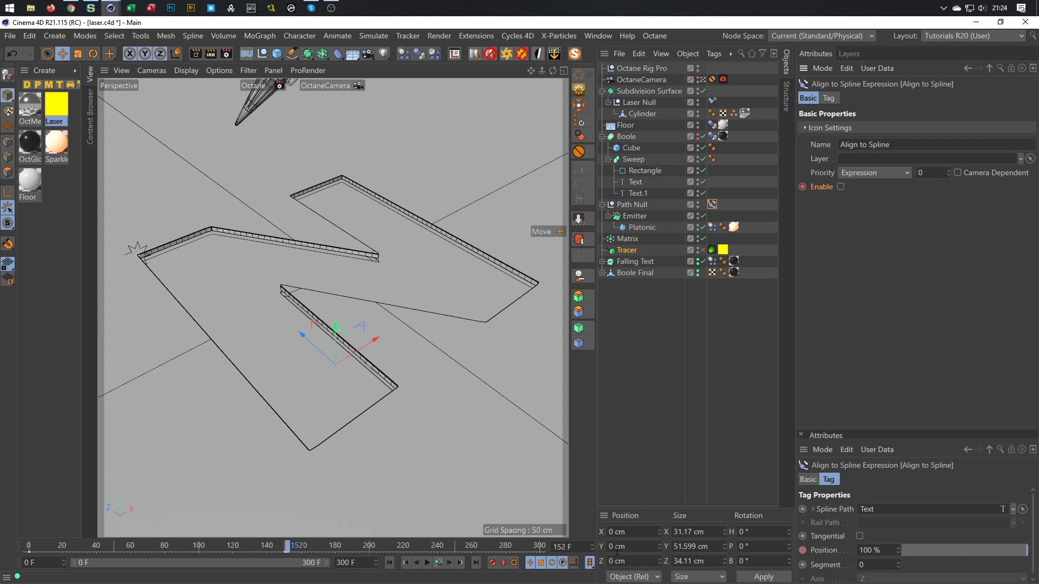
- Keyframe the Path Null's X, Y and Z position at frame 155
left_click(585, 543)
type("155")
key("Return")
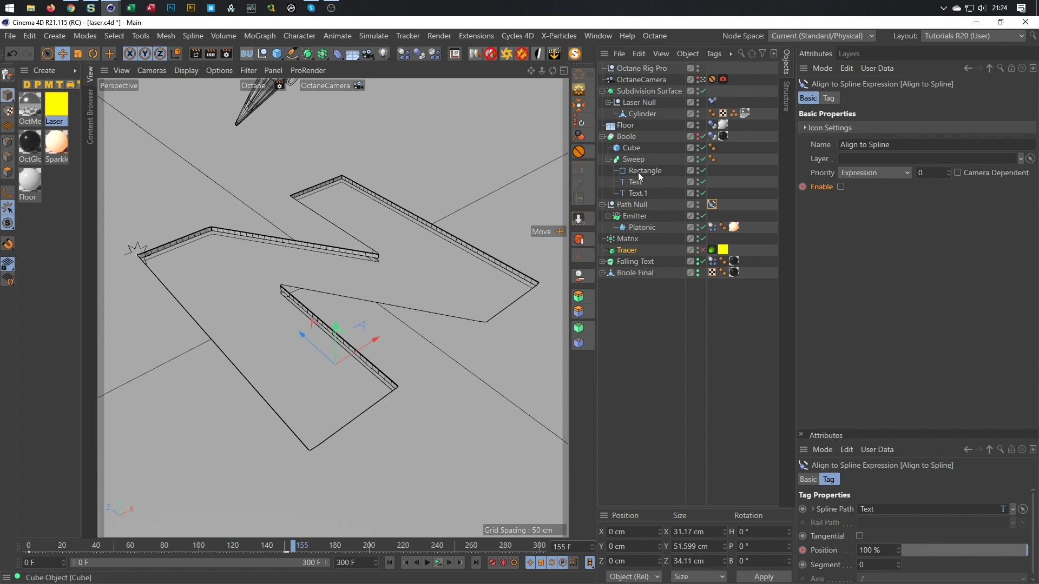
left_click(635, 206)
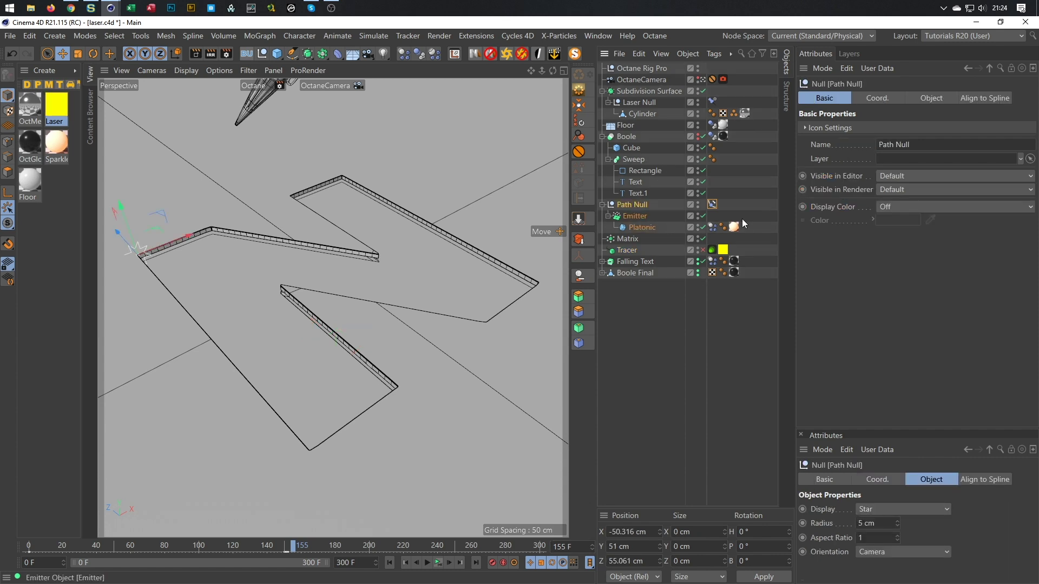
left_click(869, 101)
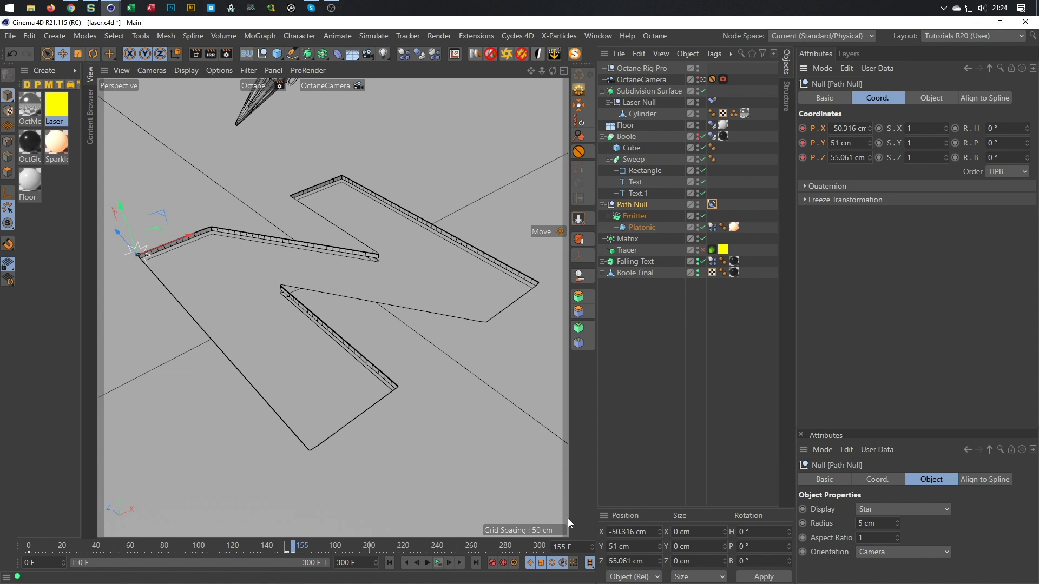
- At frame 180, set the Path Null's X and Z positions to 0, keyframe its X, Y and Z position, and return to frame 0
left_click(562, 547)
type("180")
key("Return")
double_click(858, 128)
type("0")
key("Tab")
key("Tab")
type("0")
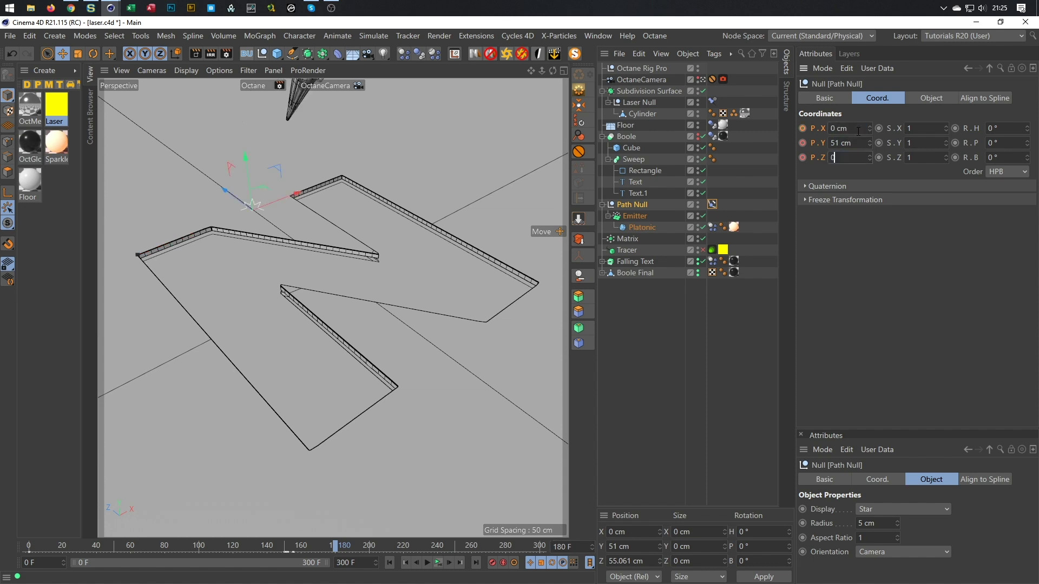
key("Return")
left_click(804, 129, "ctrl")
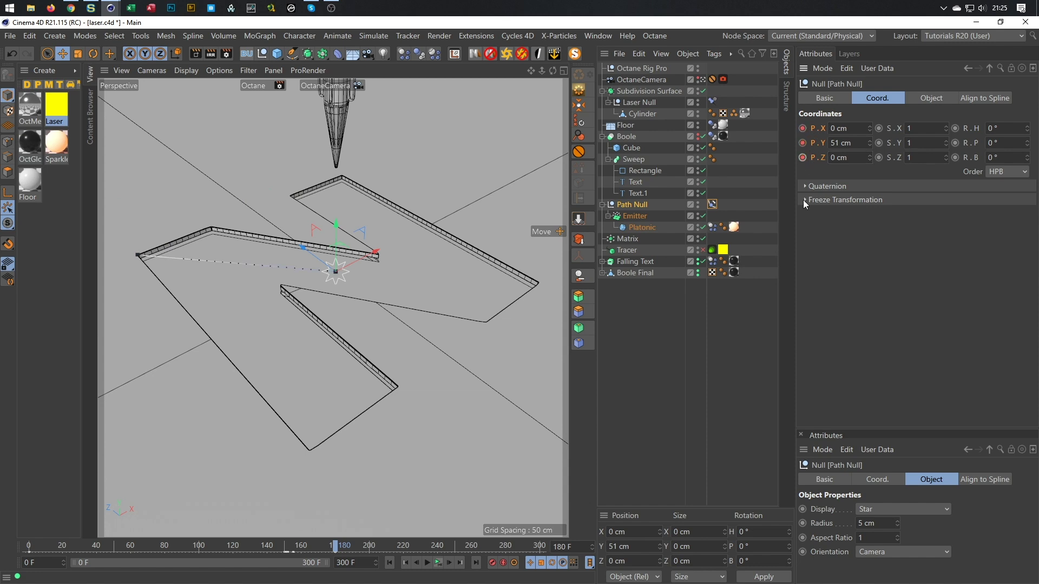
double_click(569, 547)
type("0")
key("Return")
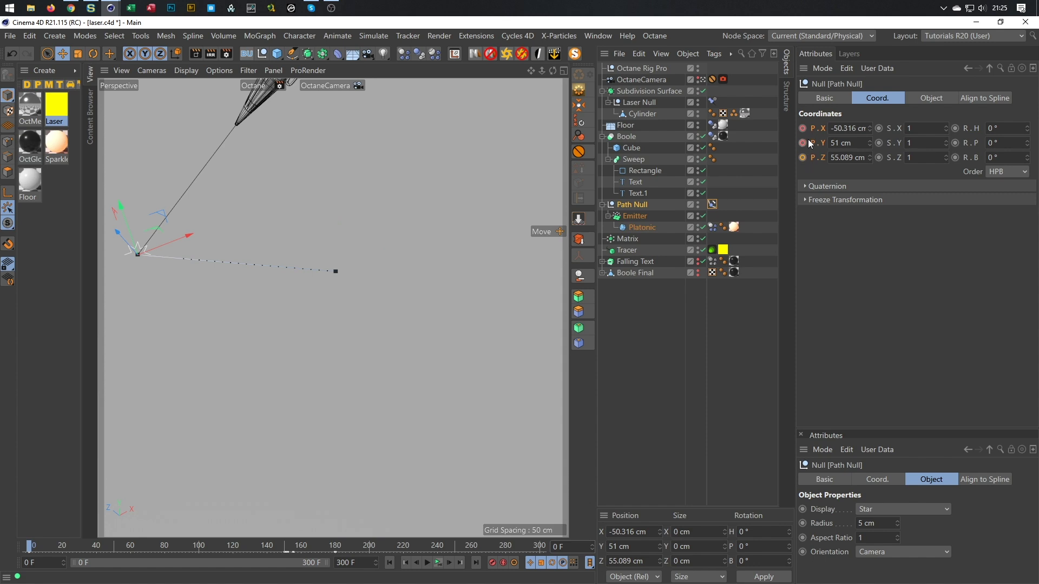
- Show the Path Null's position tracks in the Timeline and examine the properties of its Position X, Y and Z tracks
right_click(821, 129)
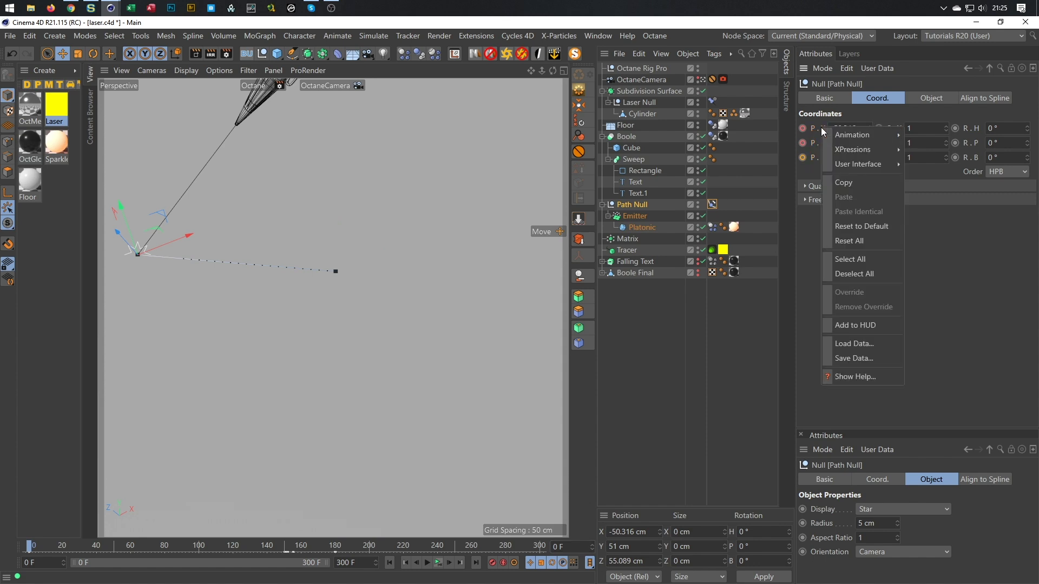
mouse_move(828, 135)
left_click(938, 264)
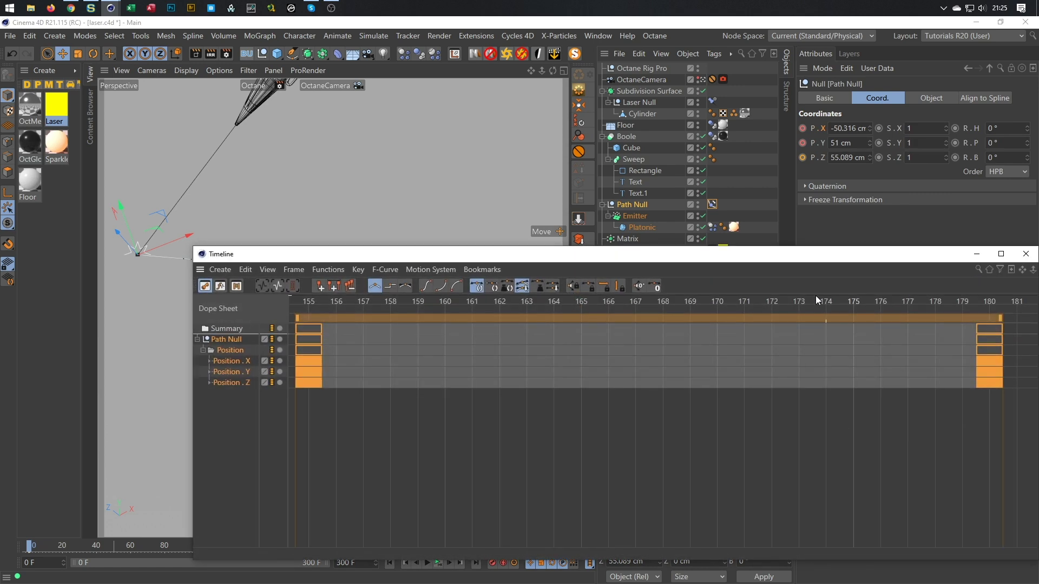
left_click_drag(649, 254, 550, 190)
key("h")
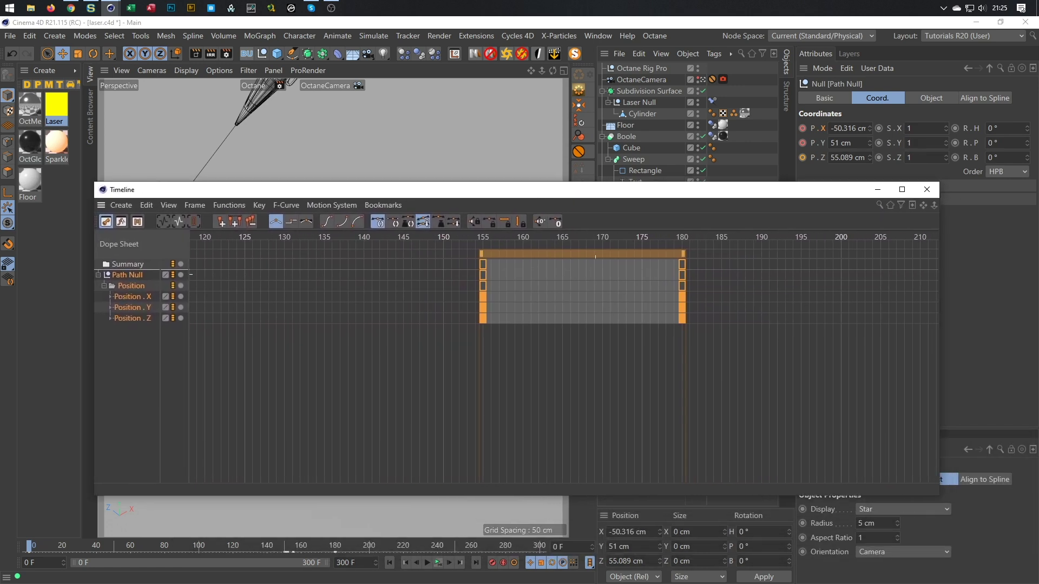
middle_click_drag(555, 319, 717, 320, "alt")
right_click_drag(555, 319, 411, 319, "alt")
middle_click_drag(595, 319, 653, 319, "alt")
double_click(697, 190)
left_click_drag(810, 21, 853, 243)
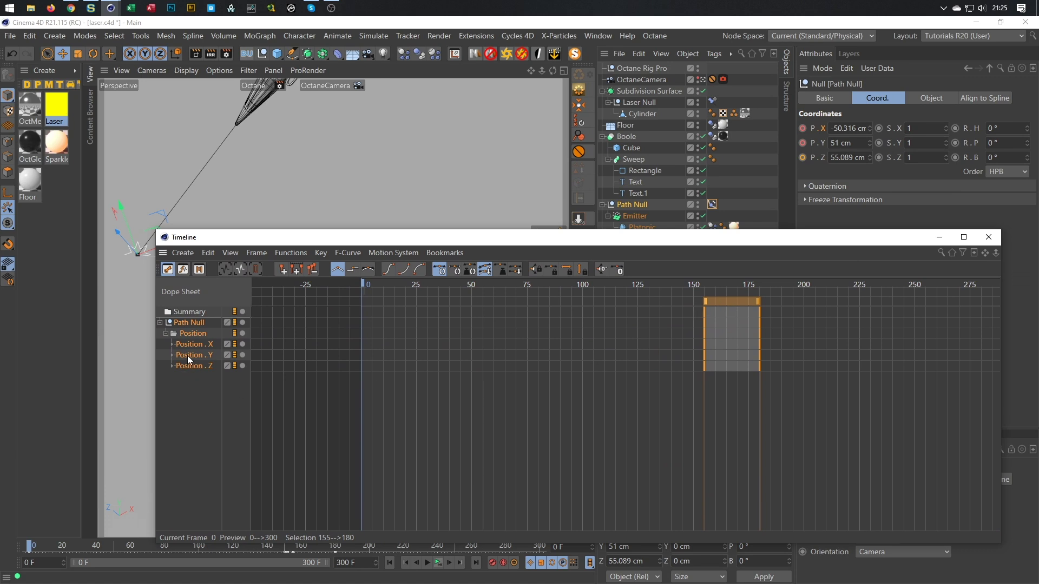
left_click(192, 331)
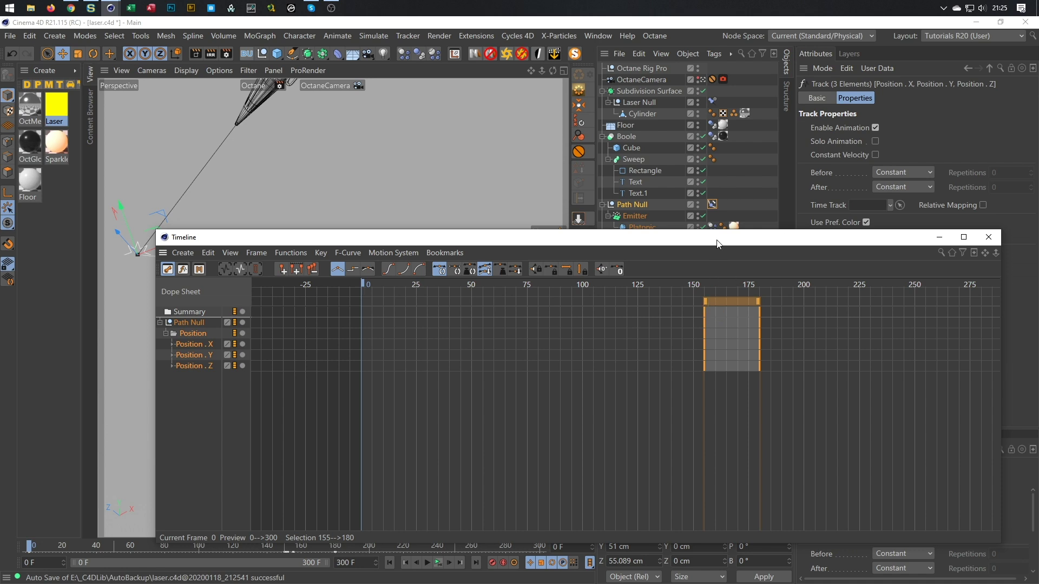
left_click_drag(717, 244, 0, 224)
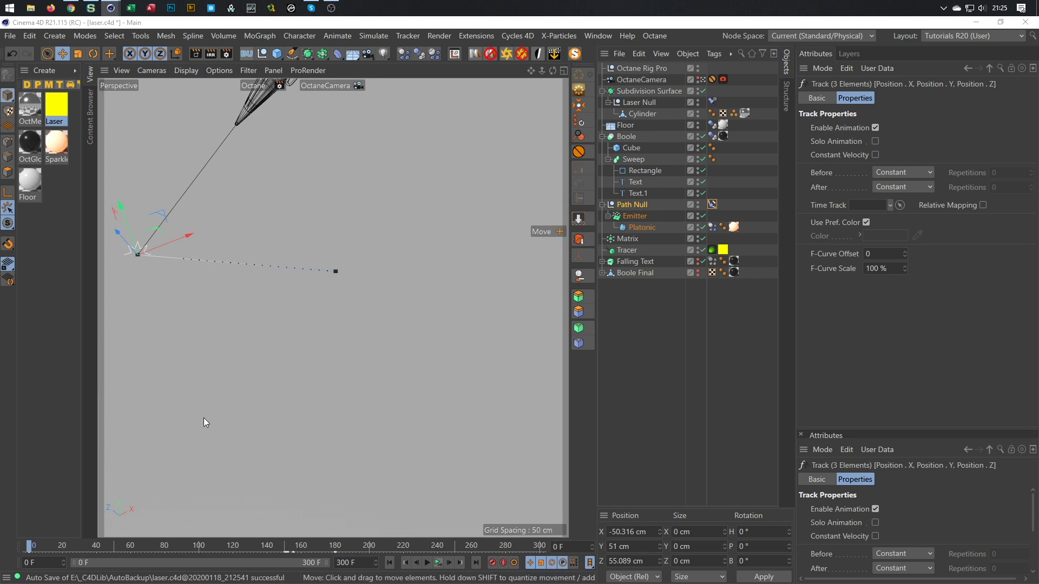
- Play the animation from frame 0 to check the Path Null's motion with its new position keyframes
left_click(440, 563)
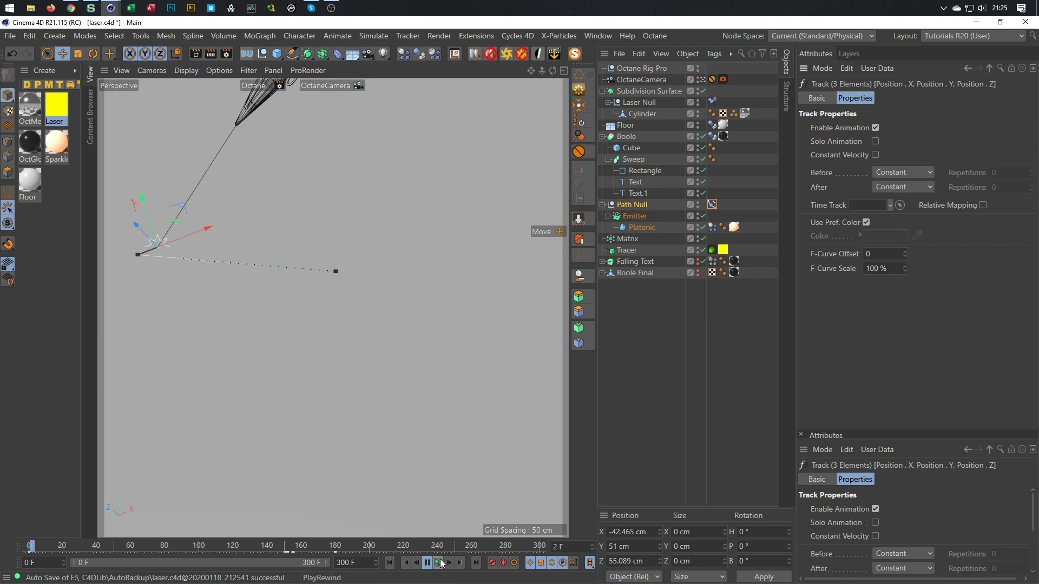
left_click(441, 563)
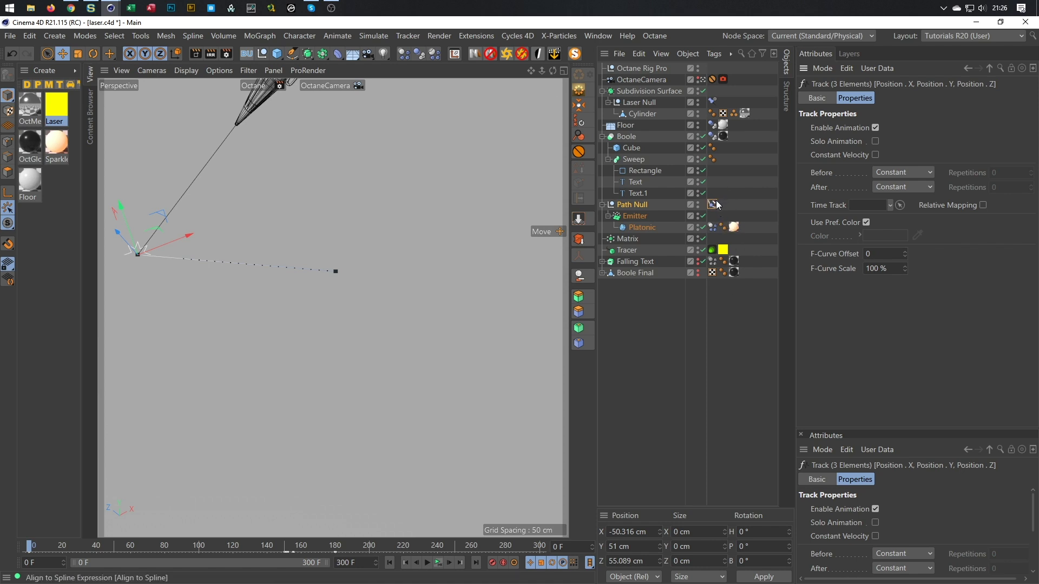
left_click(630, 126)
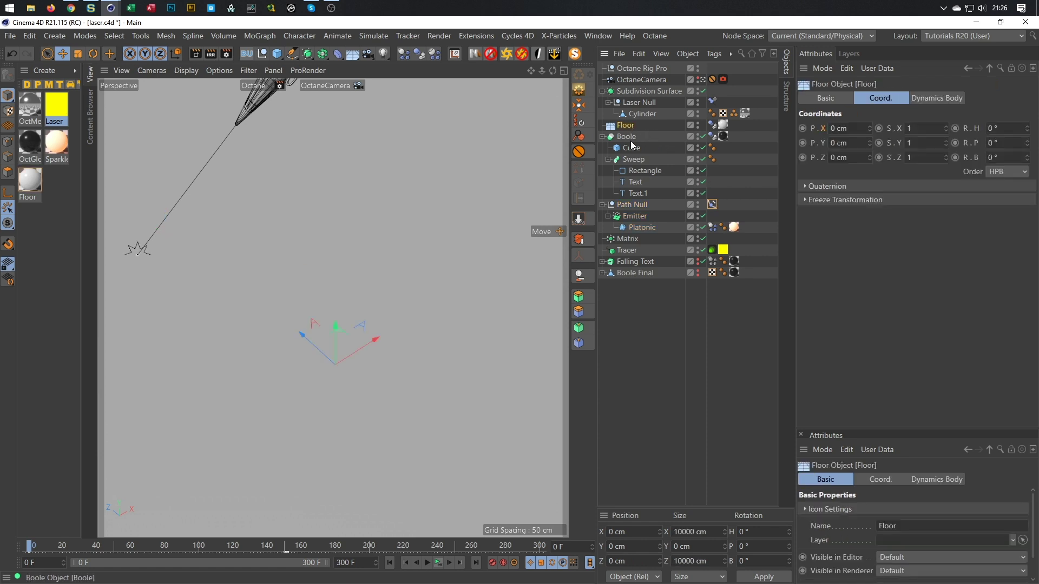
- Turn off Enable Animation for the Path Null's Position X, Y and Z tracks, and play the animation from frame 0
left_click(632, 205)
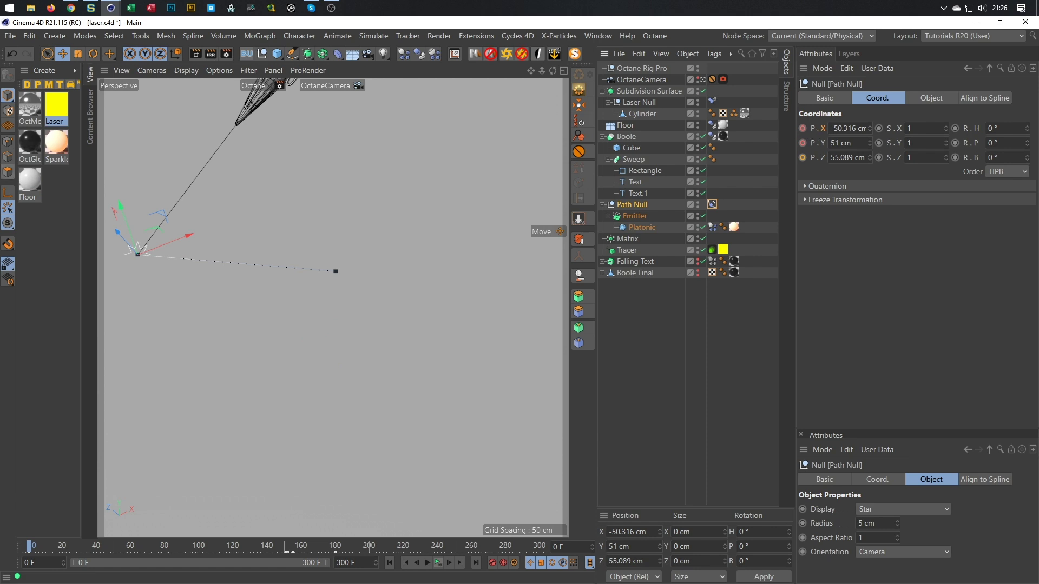
key("shift+F3")
left_click_drag(600, 303, 767, 235)
left_click_drag(175, 395, 193, 325)
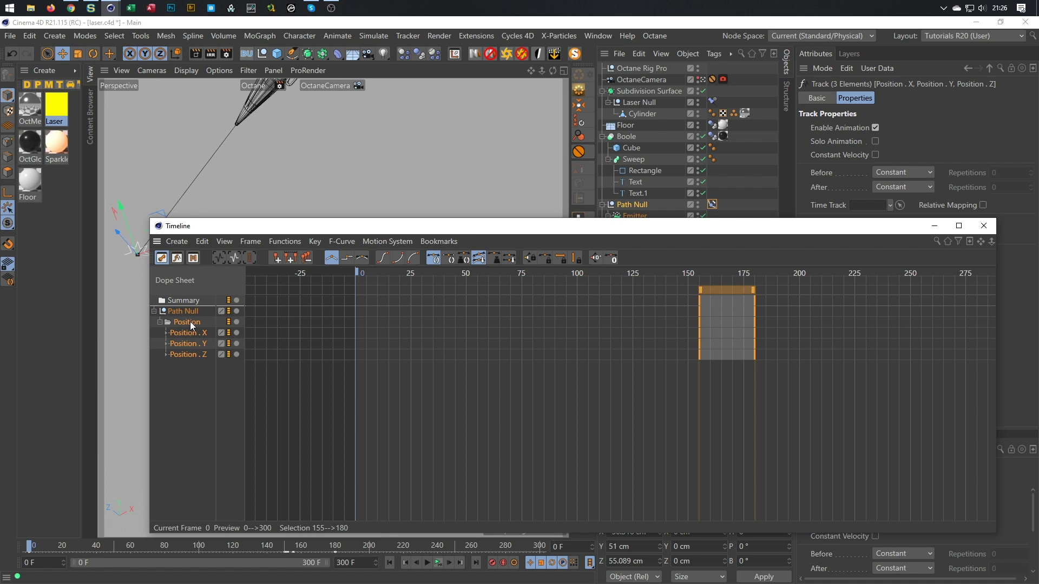
right_click(192, 325)
key("Escape")
left_click(875, 129)
left_click(436, 565)
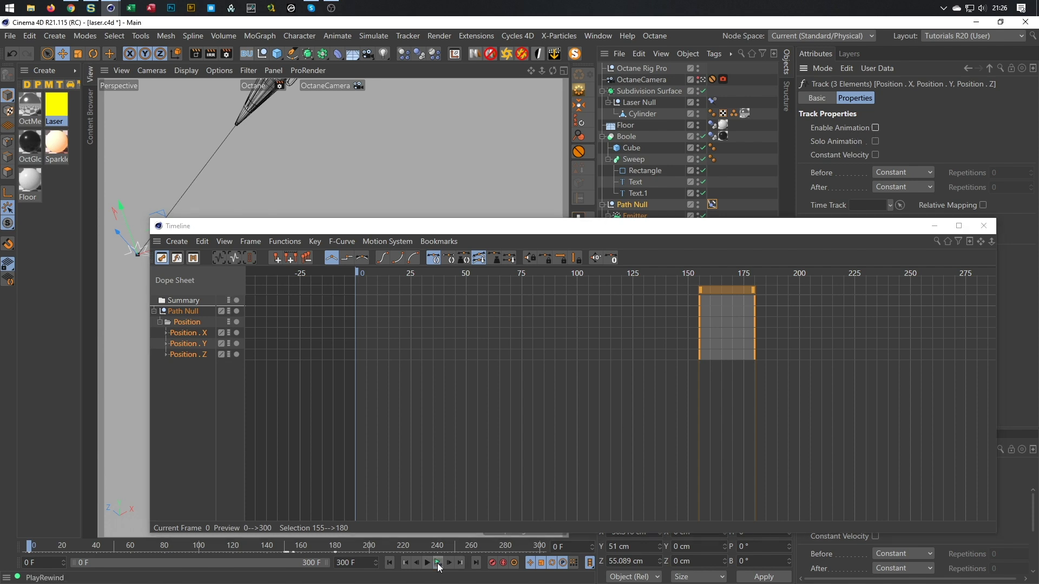
- Turn Enable Animation back on for the Path Null's Position X, Y and Z tracks
left_click(438, 565)
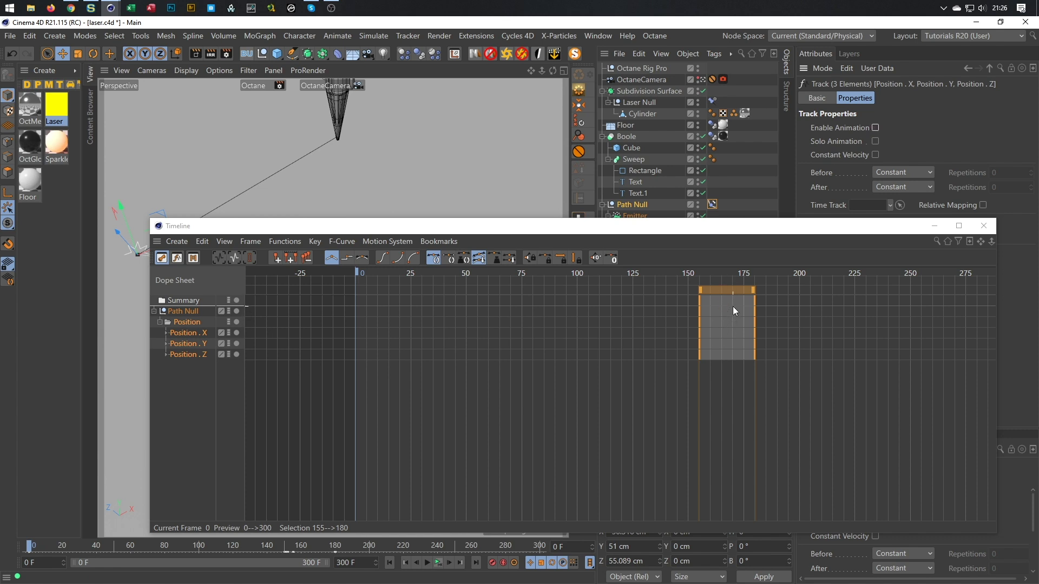
left_click(875, 127)
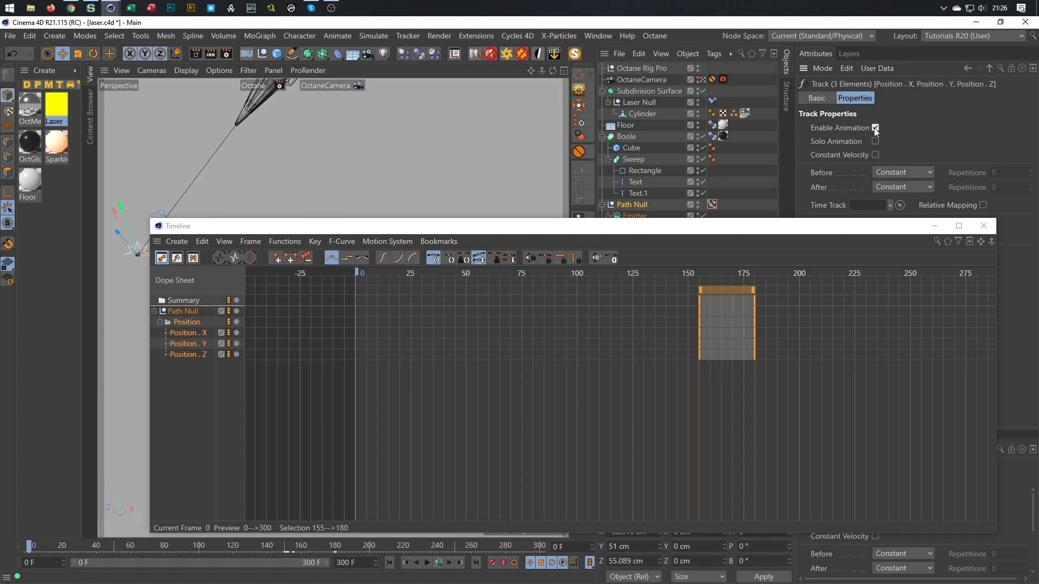
left_click(438, 562)
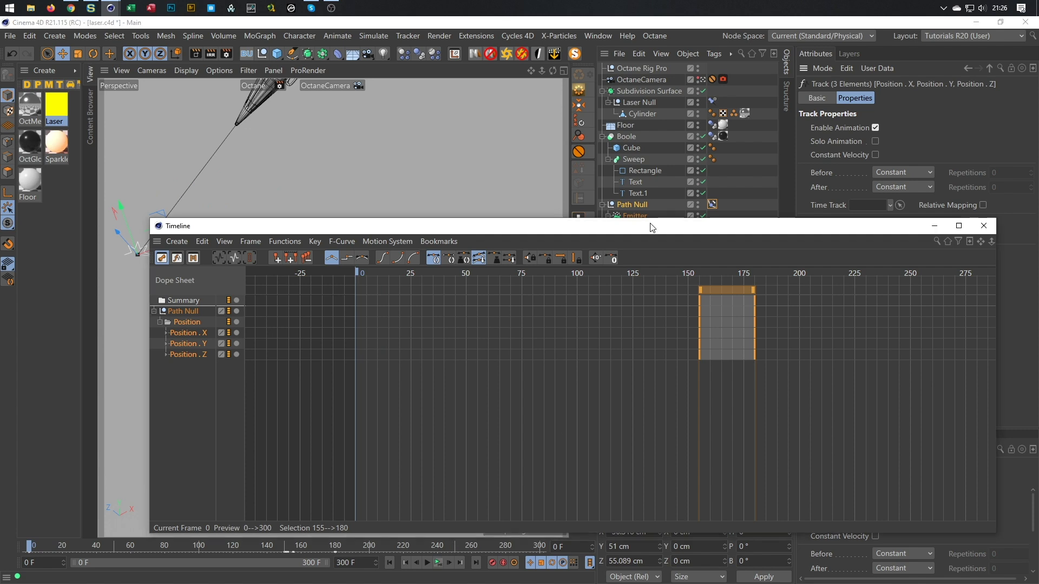
left_click_drag(652, 226, 641, 248)
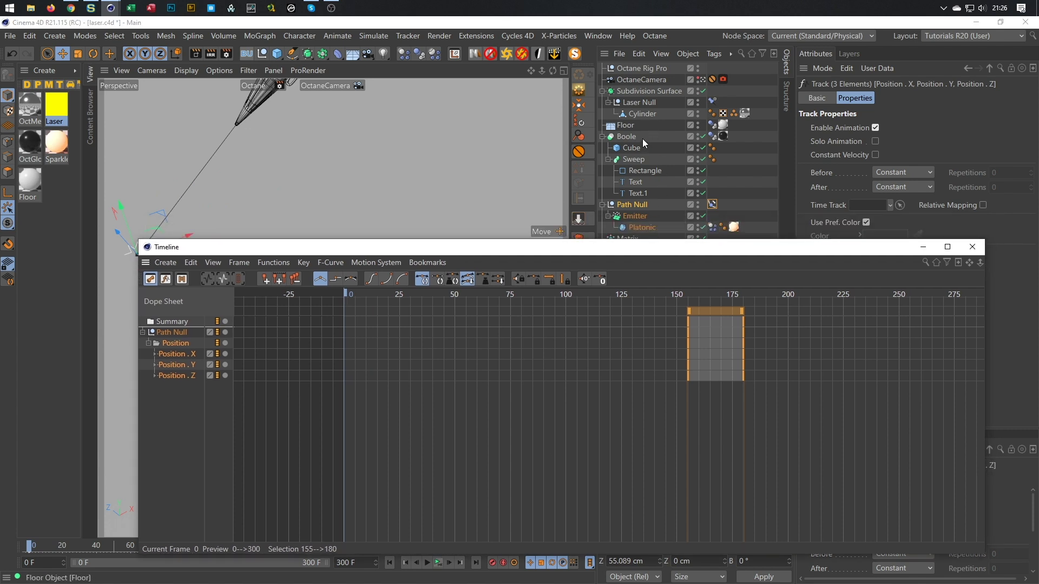
- Show the Path Null's coordinates and play the animation from frame 0 to watch its position values
left_click(631, 204)
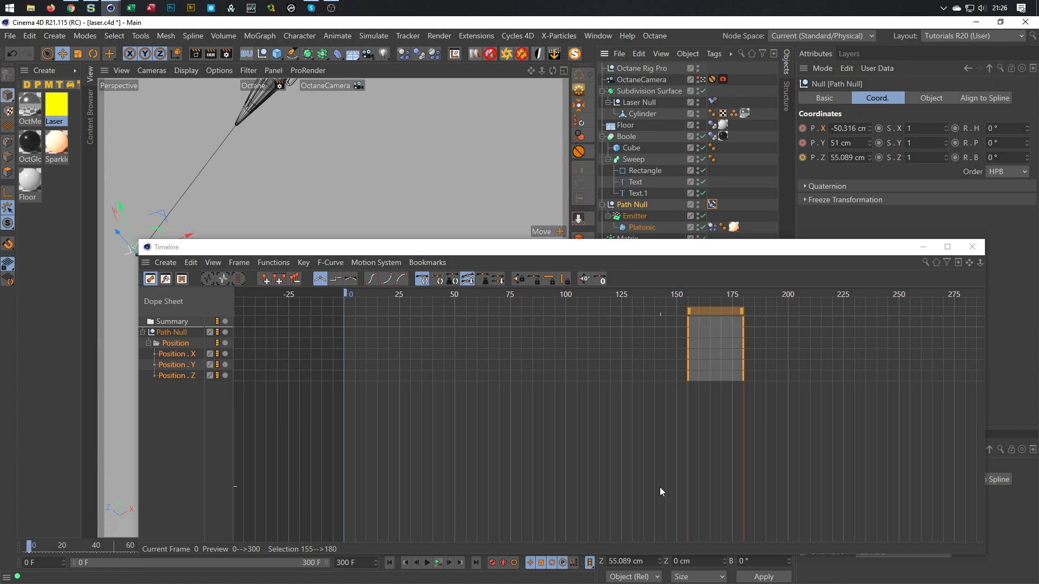
left_click(439, 562)
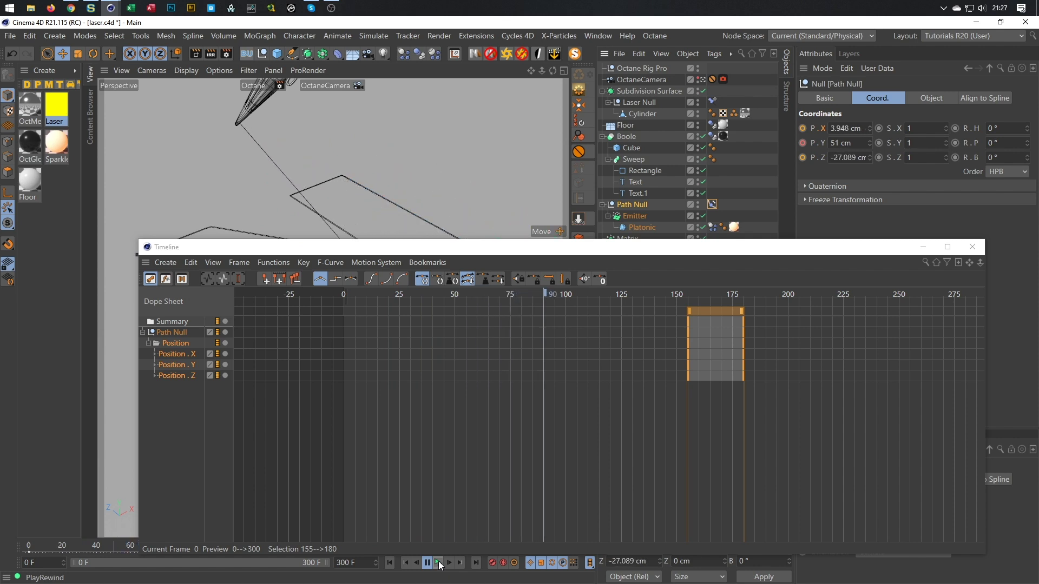
left_click(438, 561)
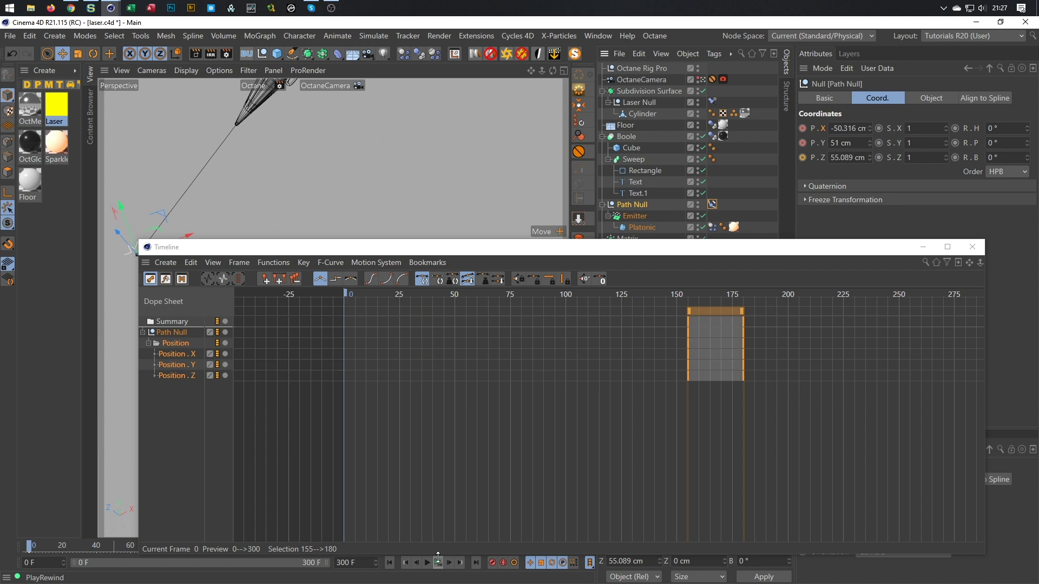
- Set the Priority of the Path Null's Align to Spline tag to Animation
left_click(712, 204)
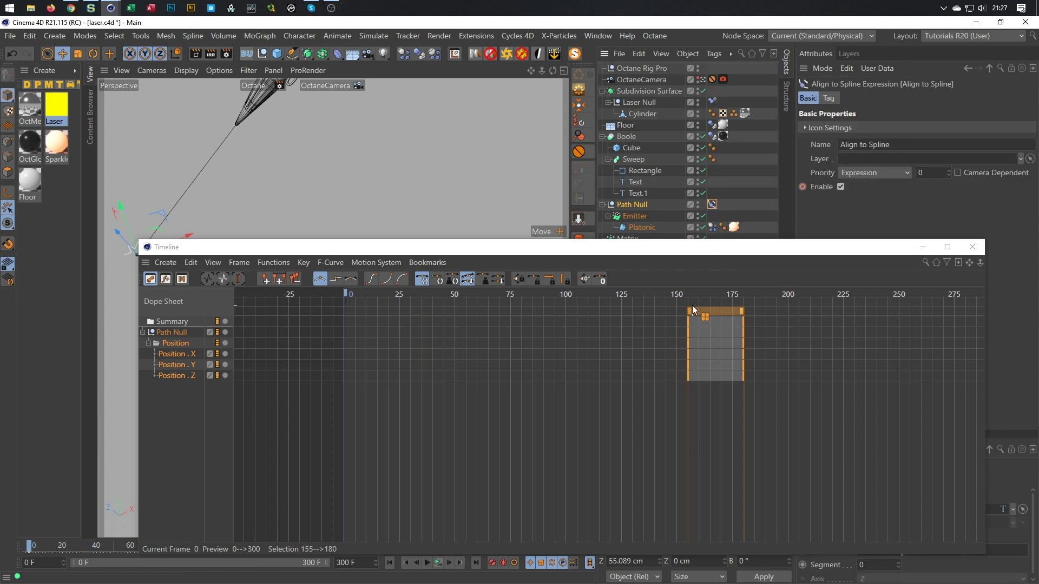
left_click(438, 562)
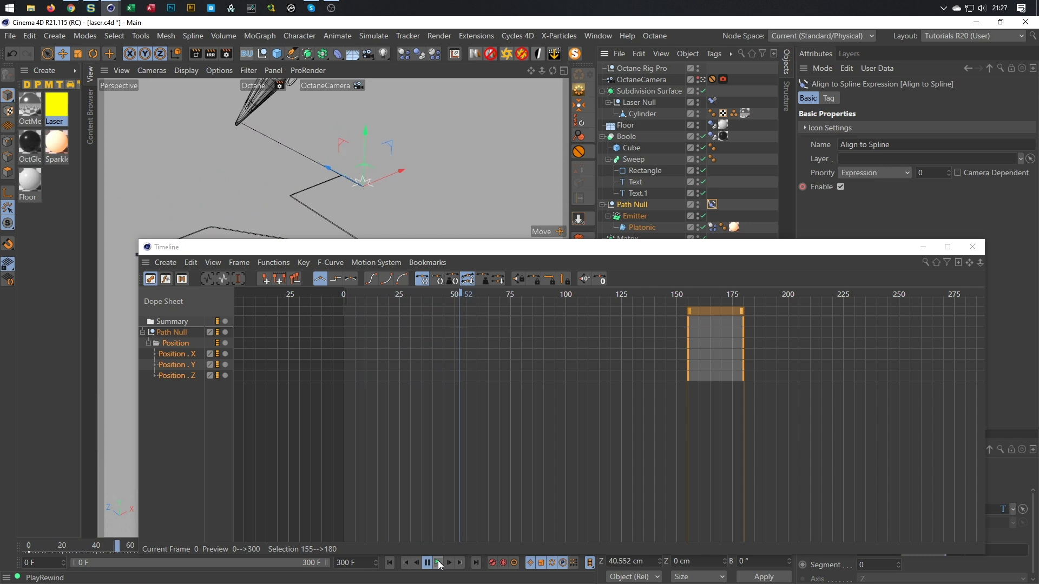
left_click(438, 563)
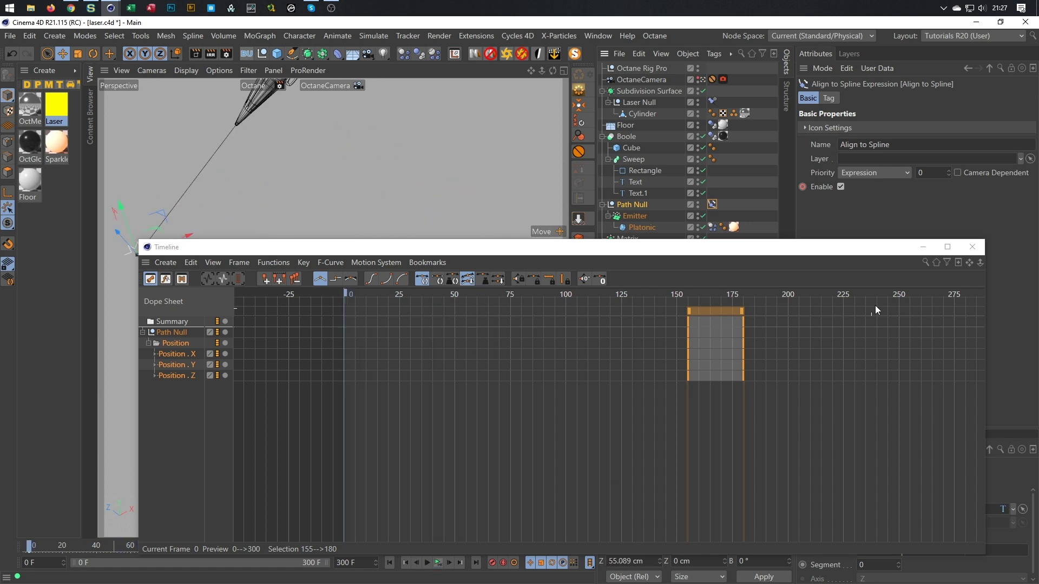
left_click(878, 171)
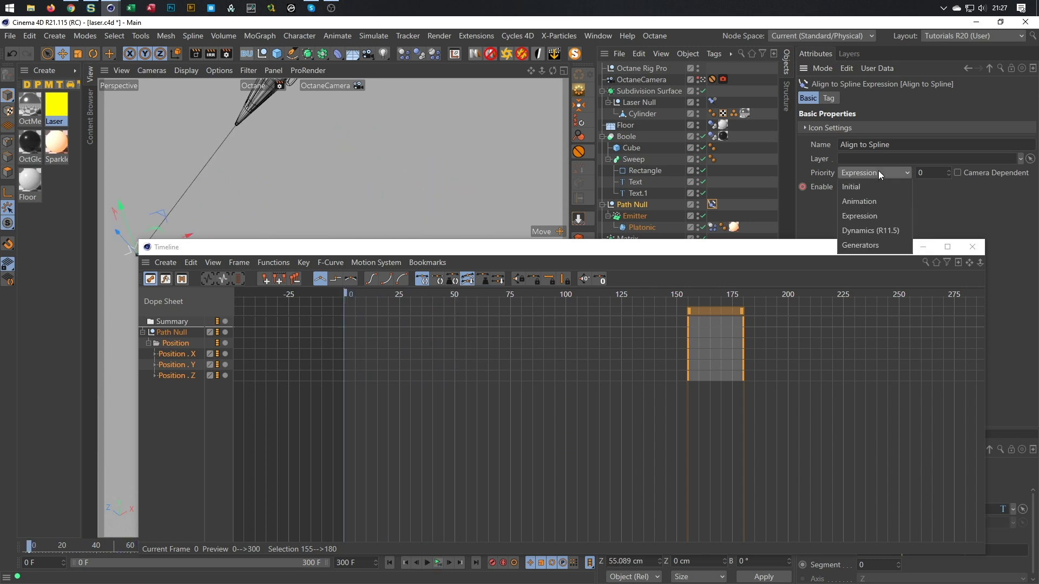
left_click(872, 197)
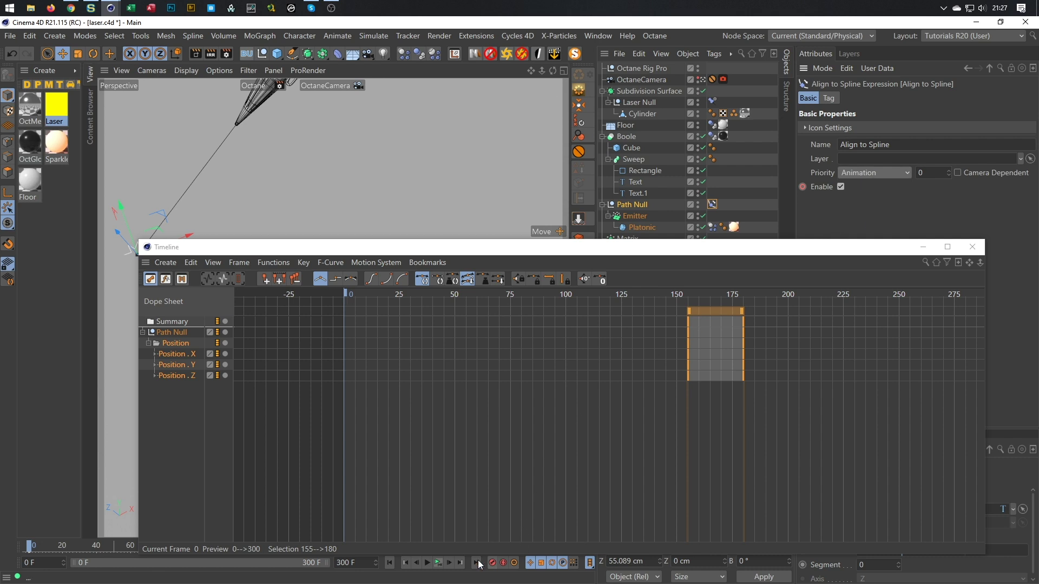
- Play the animation to check the Align to Spline tag with its new priority, and close the Timeline
left_click(438, 563)
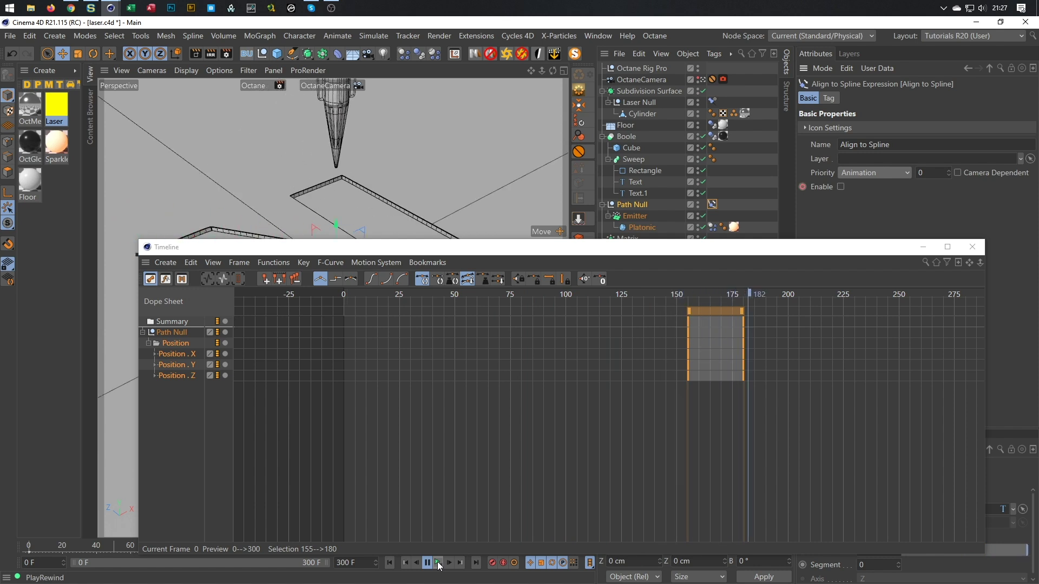
left_click(439, 566)
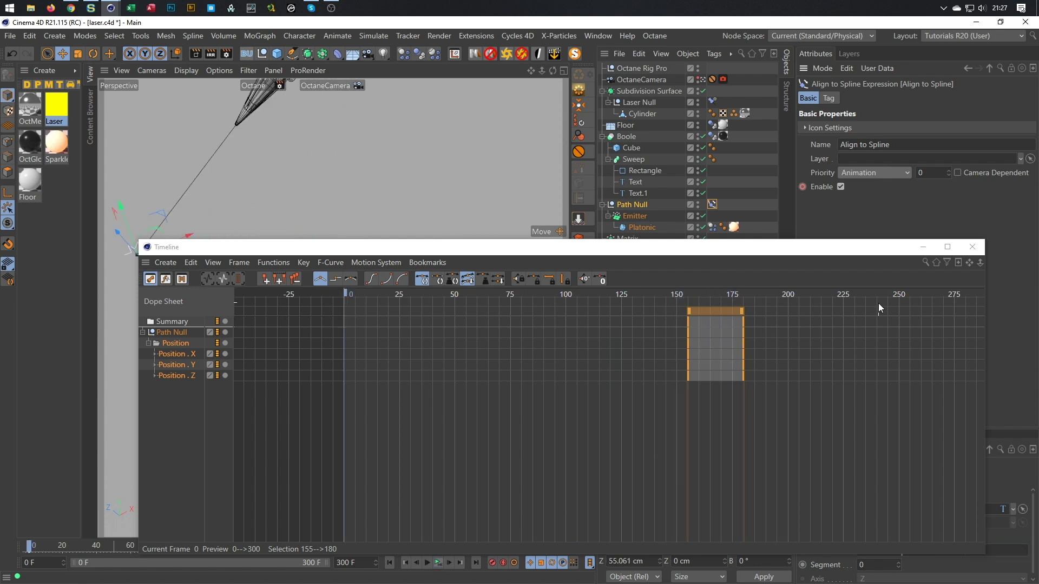
left_click(972, 248)
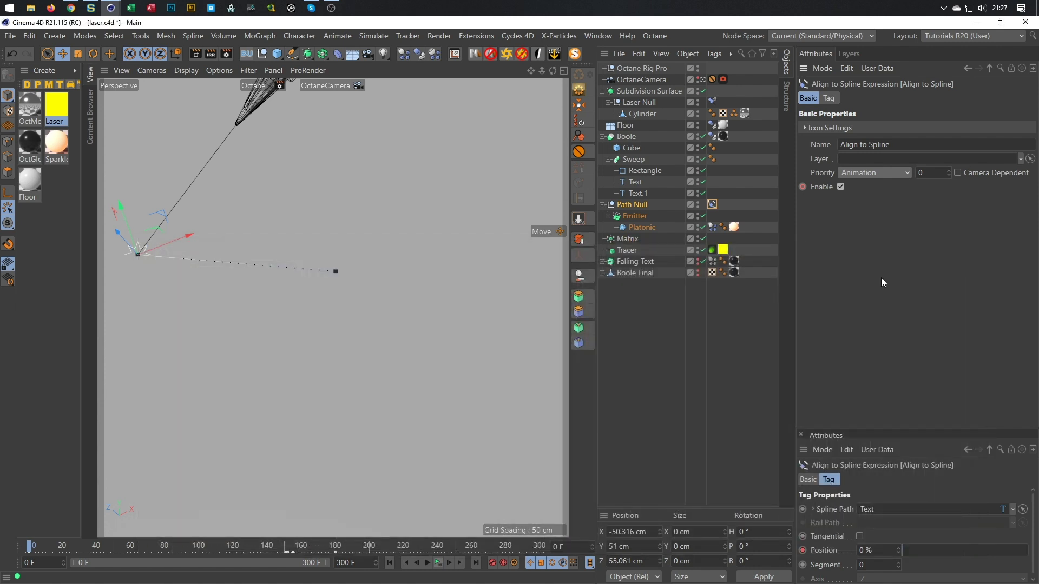
- Deselect all objects and play the animation through the OctaneCamera to check the laser's full motion, returning to frame 0
left_click(648, 206)
left_click(712, 205)
left_click(702, 80)
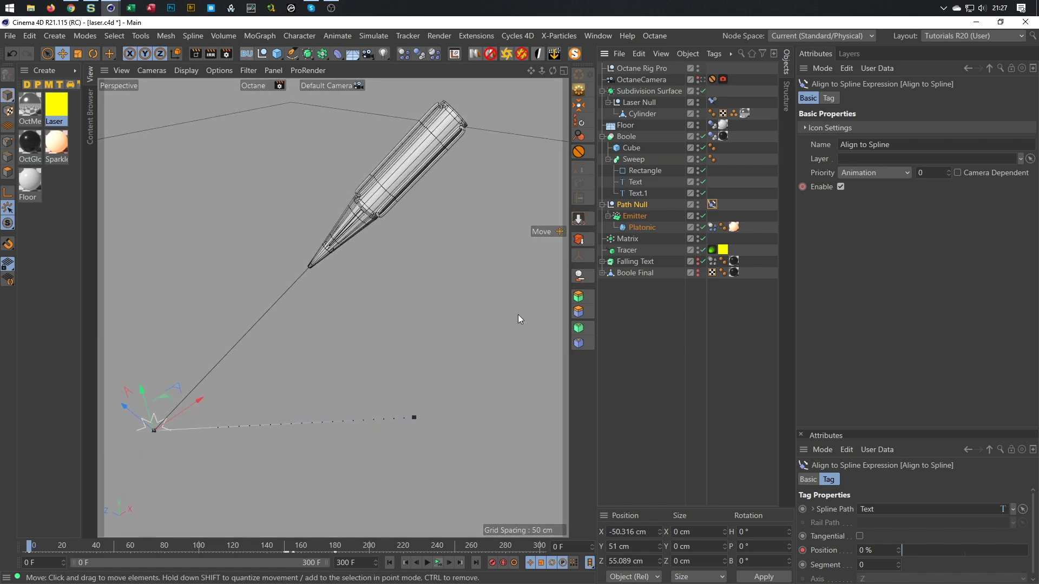
left_click(703, 79)
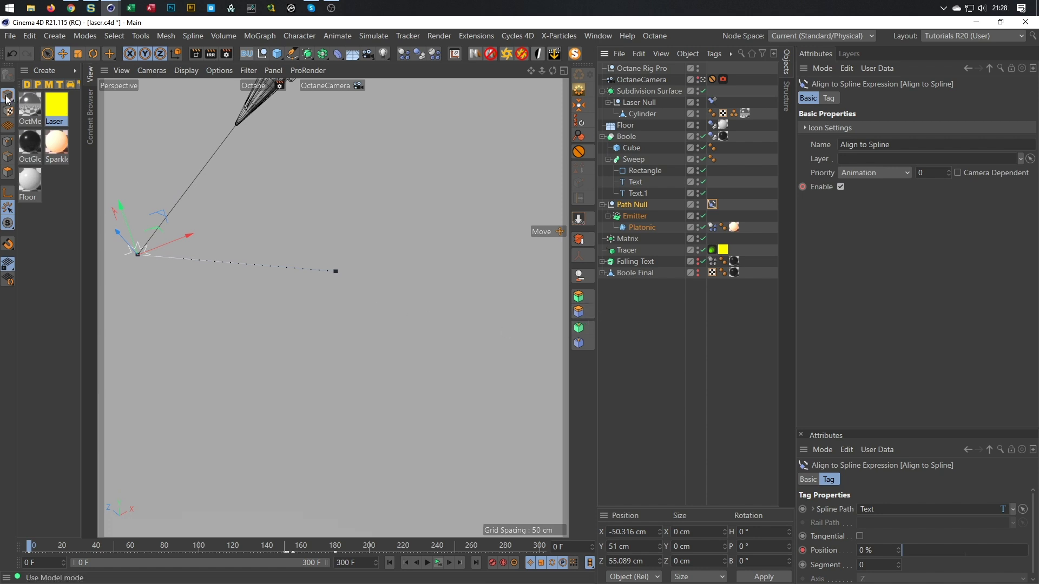
left_click(681, 356)
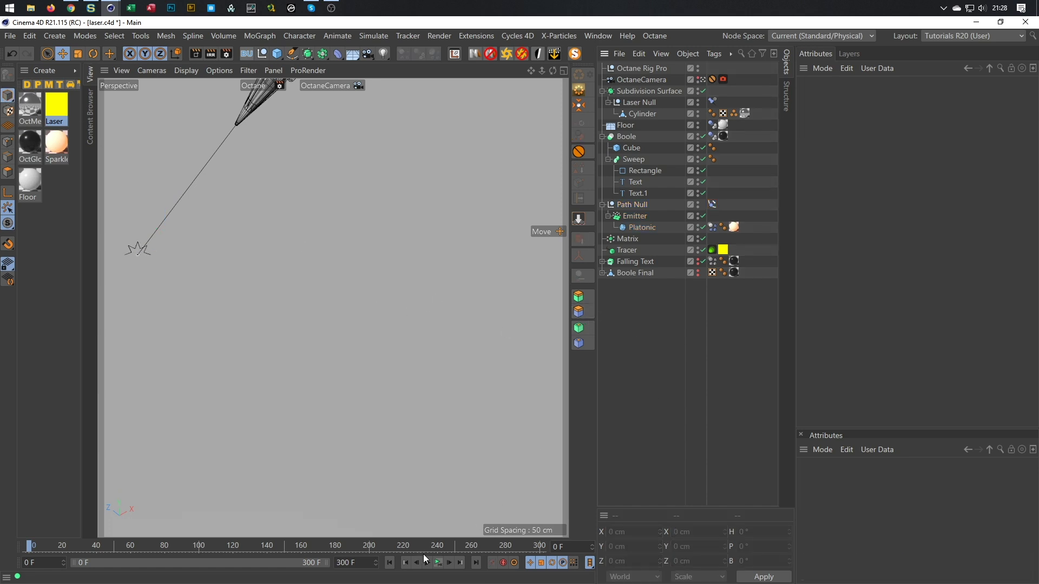
left_click(437, 564)
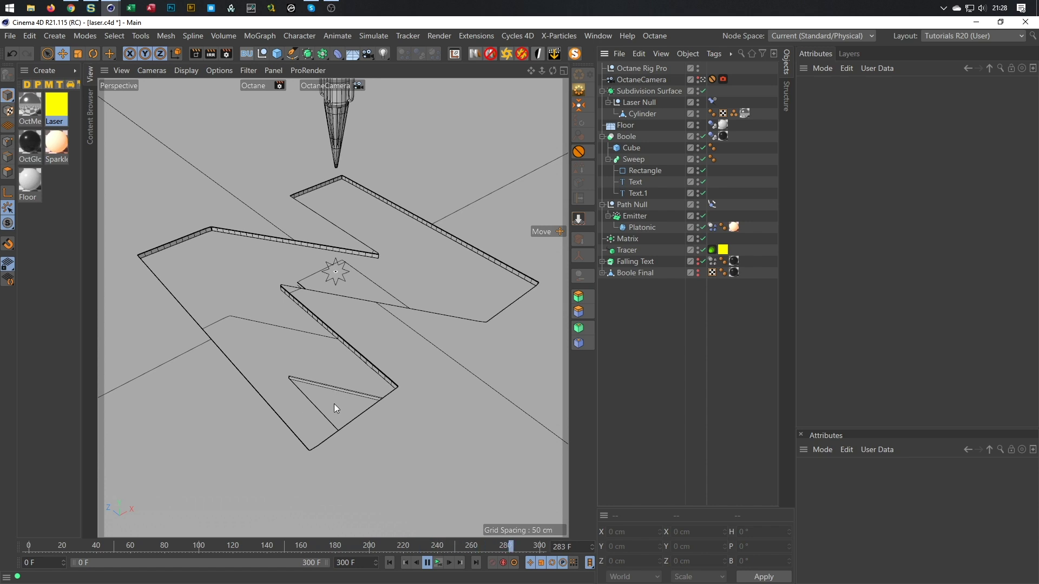
left_click(427, 562)
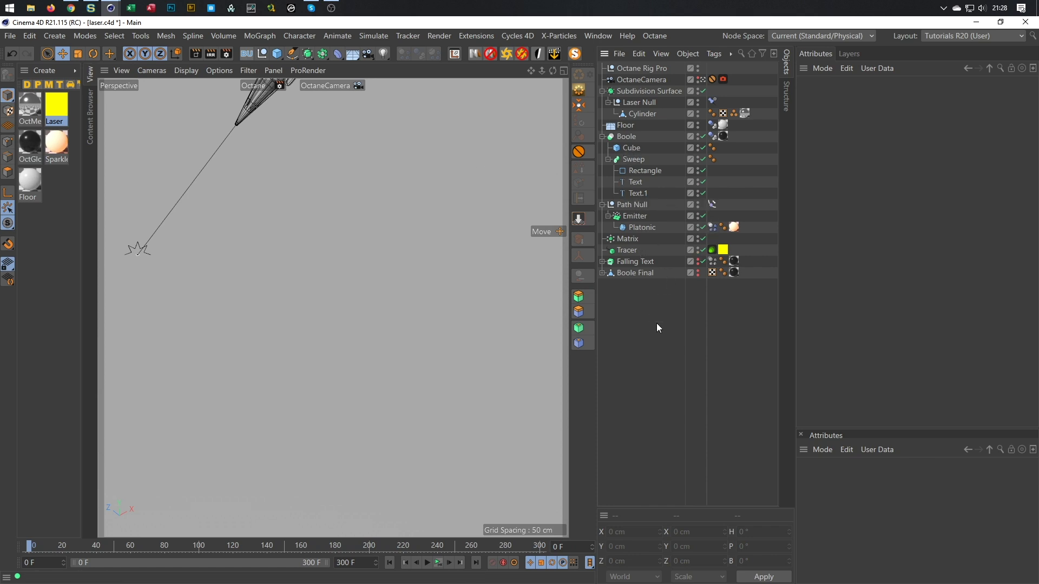
- Set all of the Path Null's Position X, Y and Z keys to Spline interpolation with Ease Ease in the Timeline
key("shift+F3")
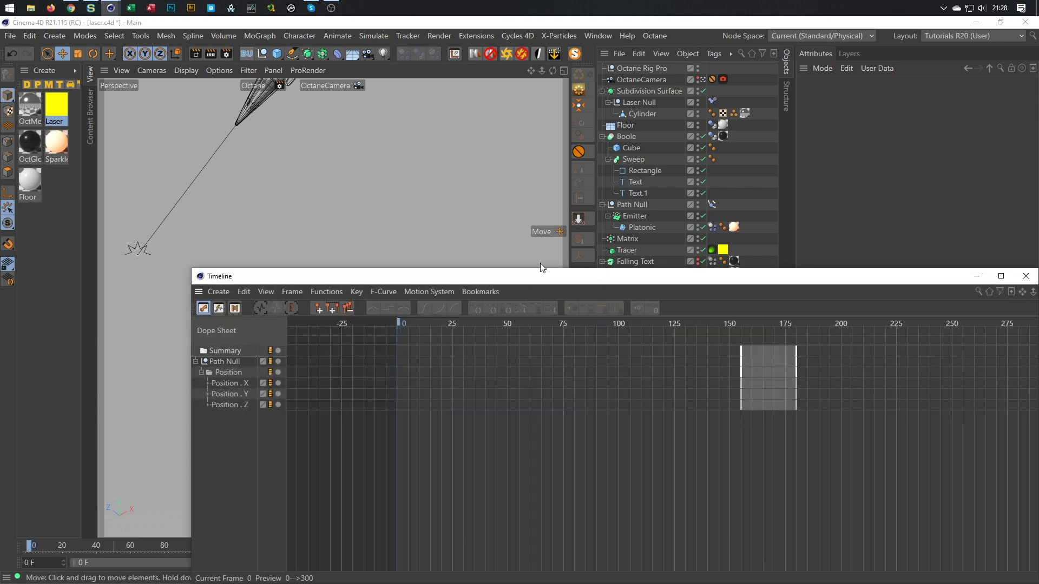
left_click_drag(536, 276, 445, 200)
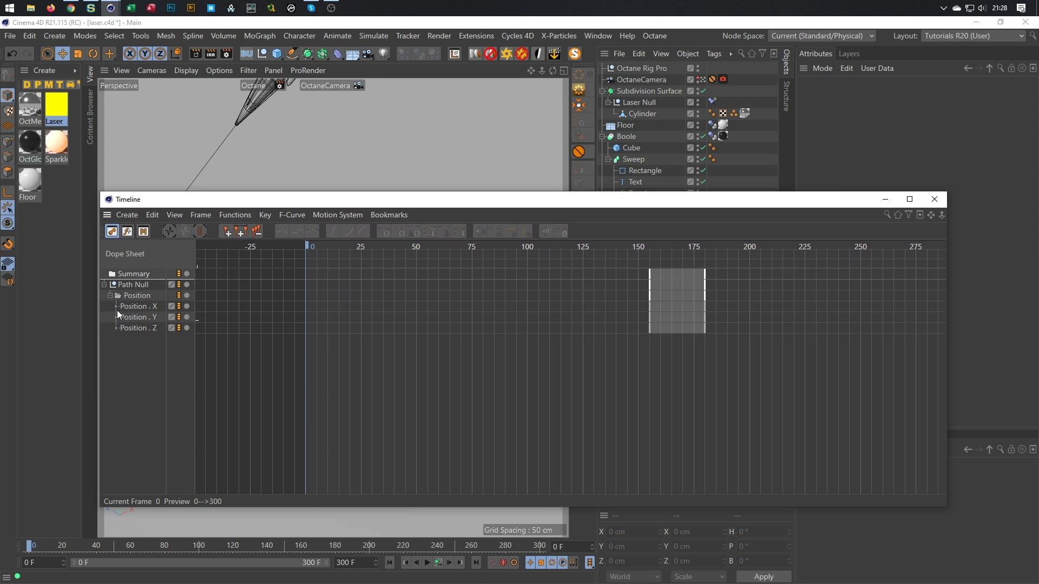
left_click_drag(608, 365, 817, 276)
left_click(138, 295)
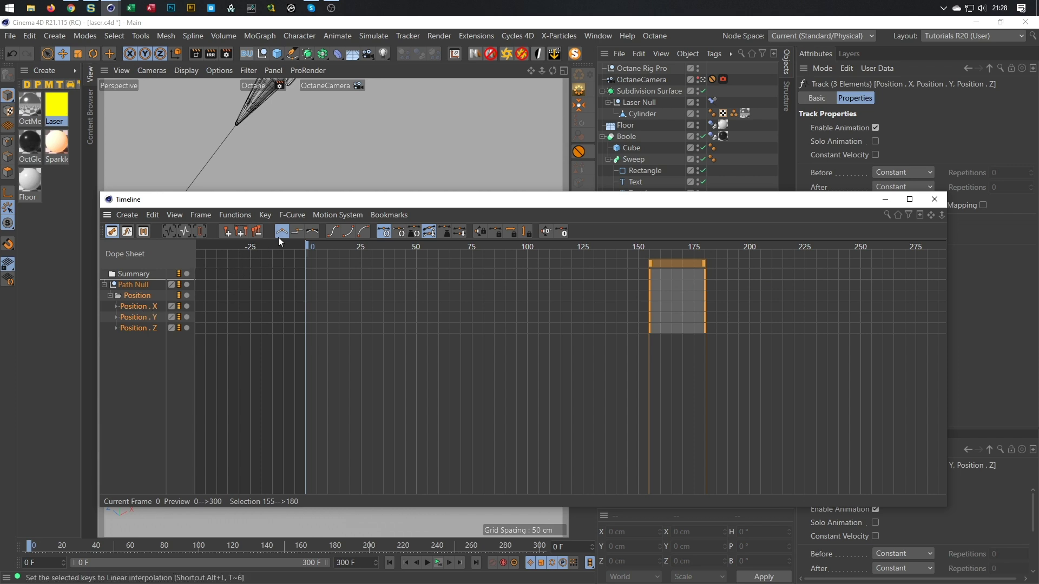
left_click(312, 232)
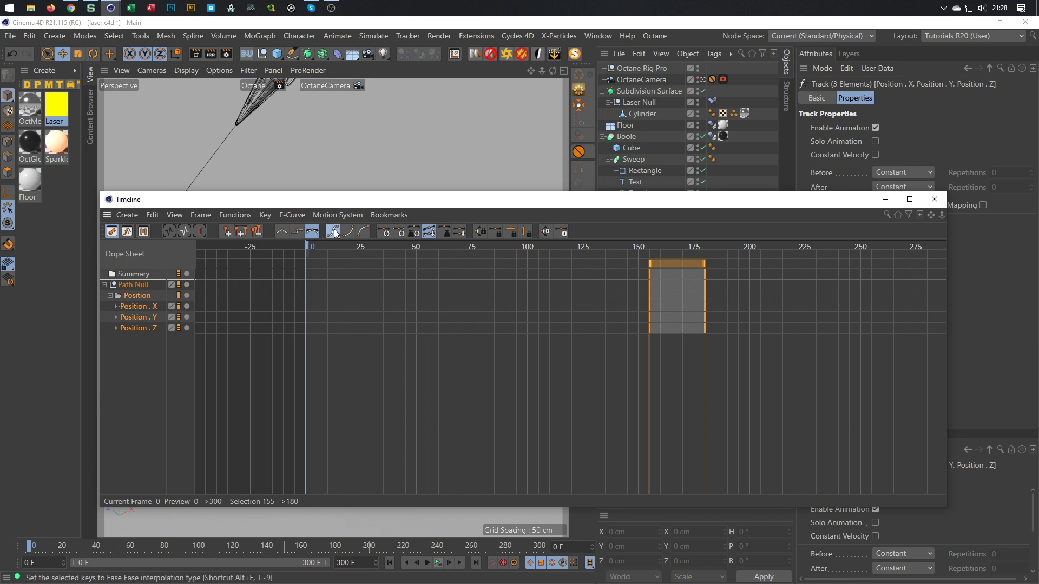
- Display the Position Z curve, close the Timeline and play the animation to check the eased motion
left_click(118, 330)
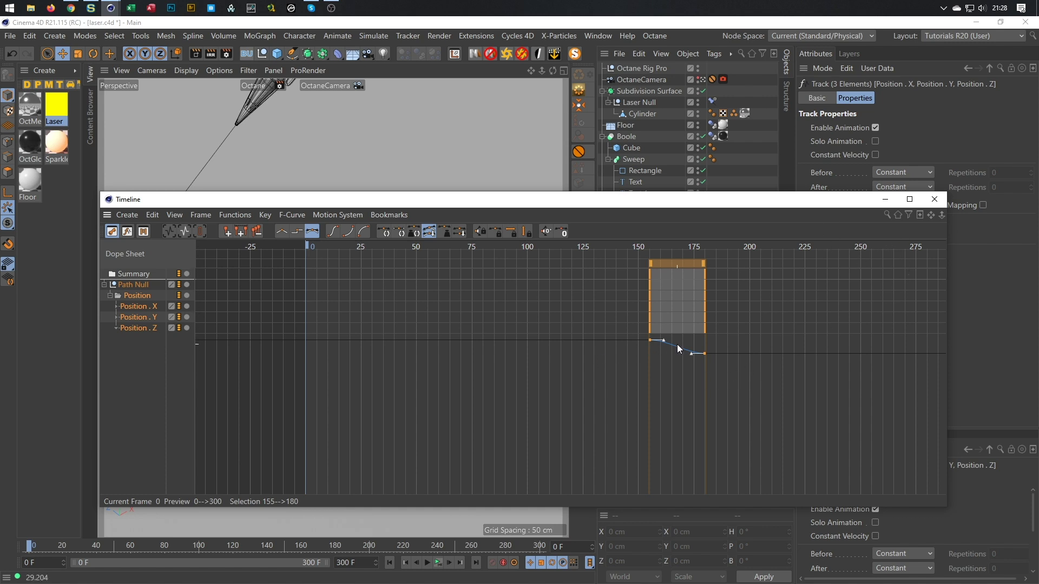
left_click_drag(853, 203, 0, 261)
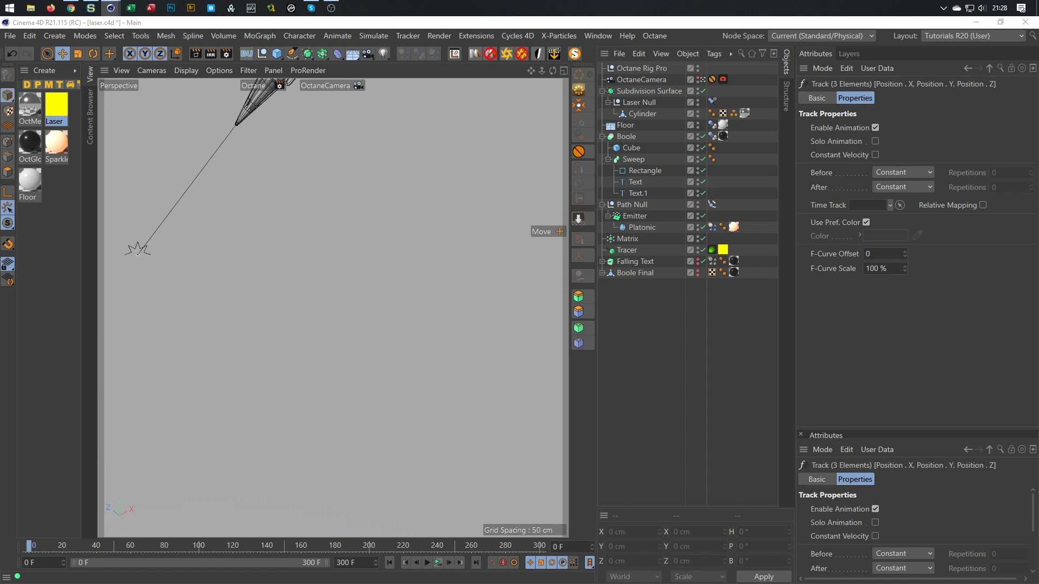
left_click(439, 562)
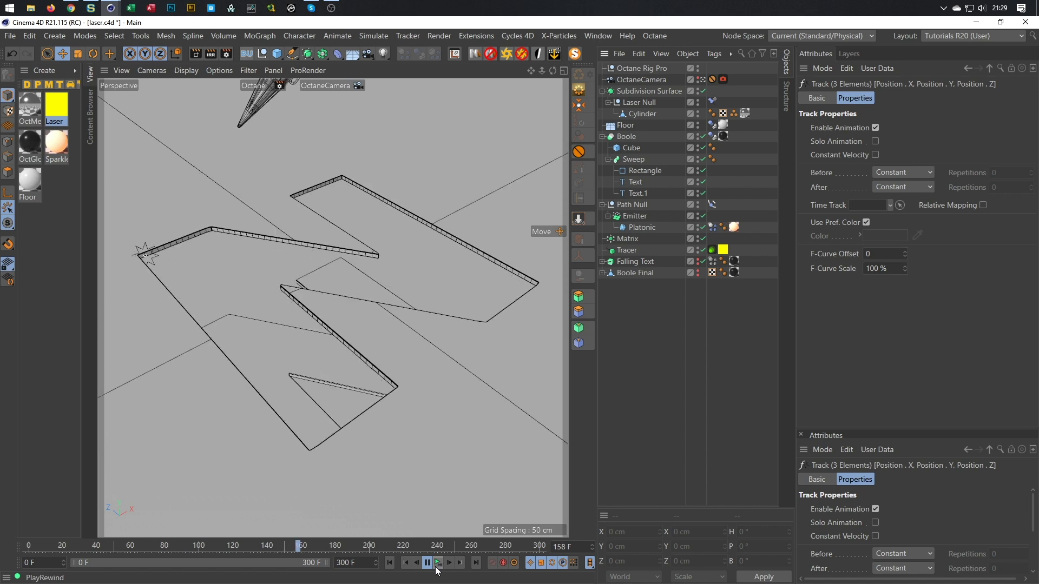
left_click(438, 567)
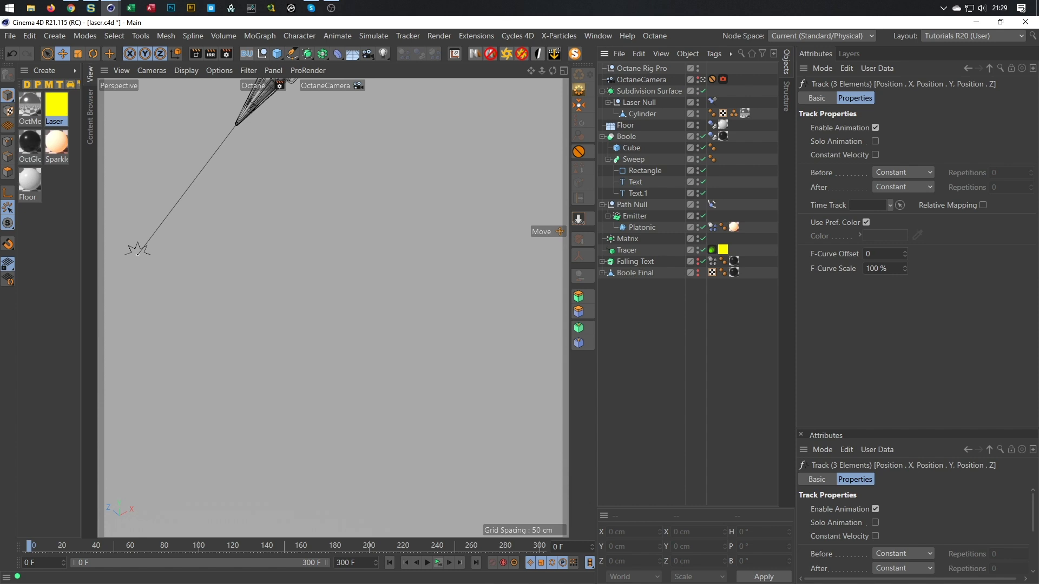
- Move the Path Null's position keys at frame 180 to frame 200 in the Timeline
key("shift+F3")
left_click_drag(722, 336, 712, 166)
left_click_drag(696, 352, 626, 223)
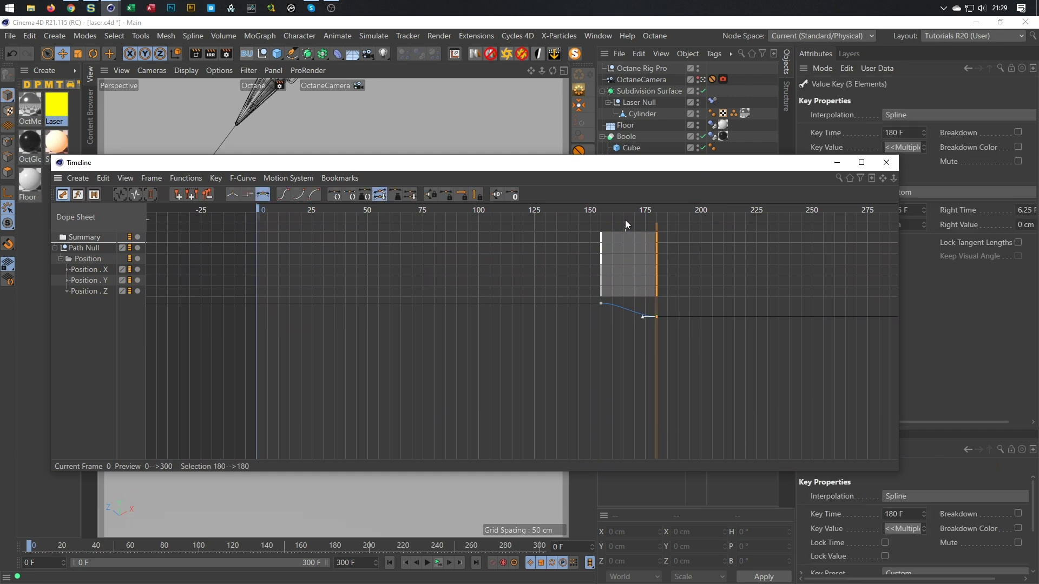
left_click(658, 295)
left_click_drag(677, 353, 622, 258)
left_click_drag(657, 295, 702, 301)
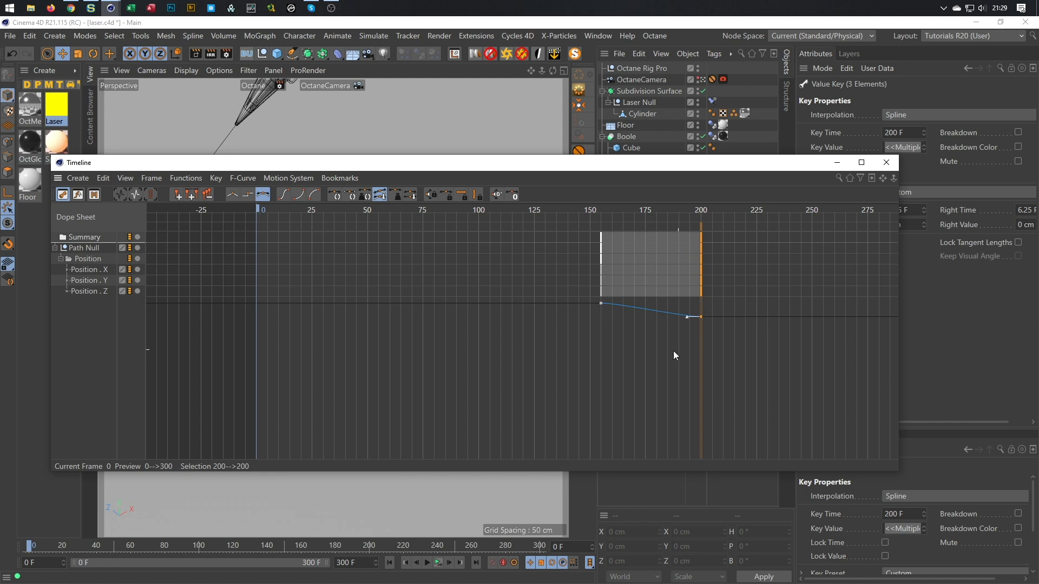
- Reapply Ease Ease to all the Path Null's position keys, display the Position X and Y curves, and close the Timeline
left_click_drag(586, 361, 481, 229)
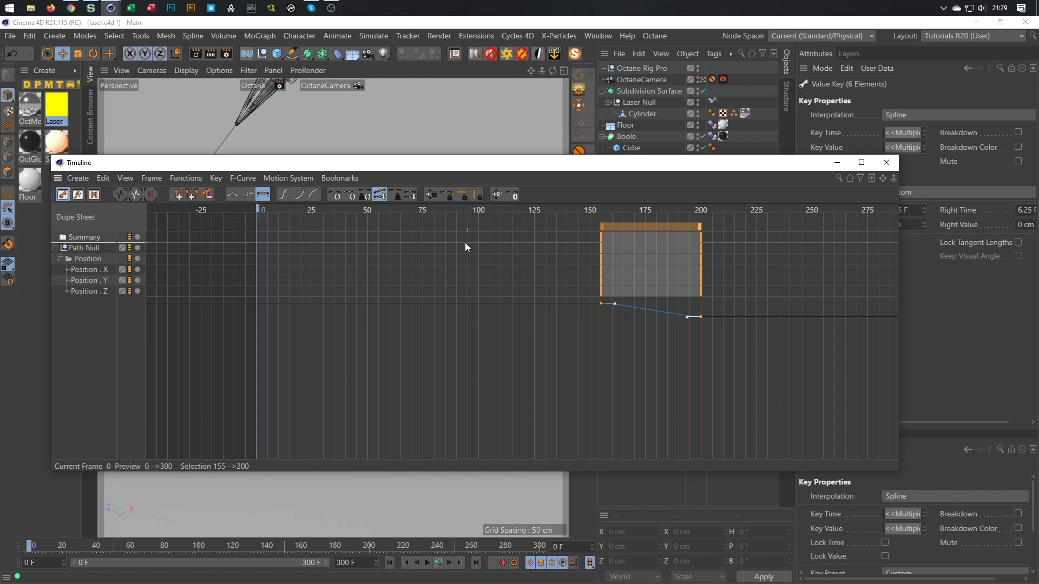
left_click(283, 194)
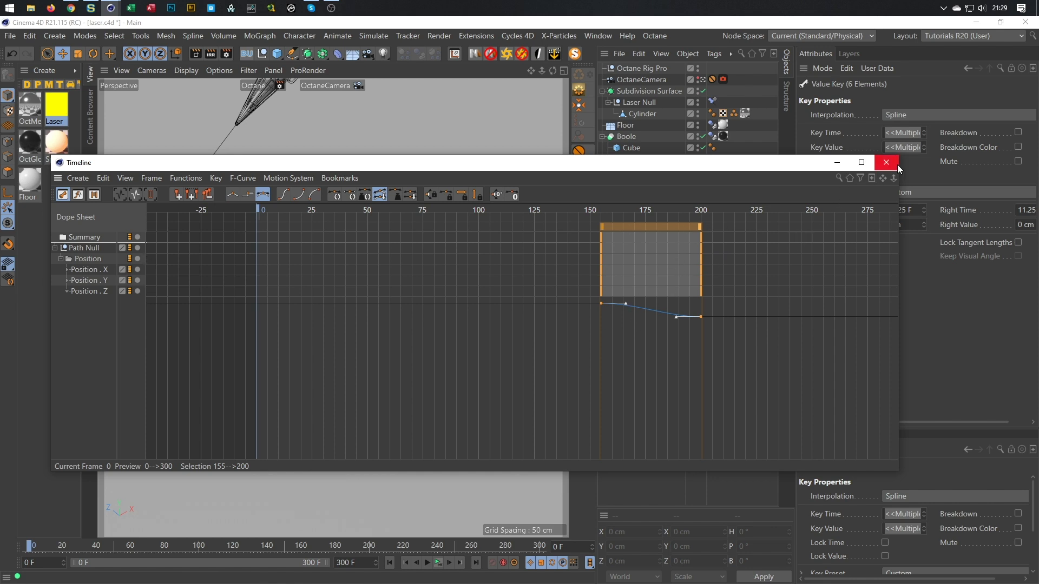
left_click(67, 280)
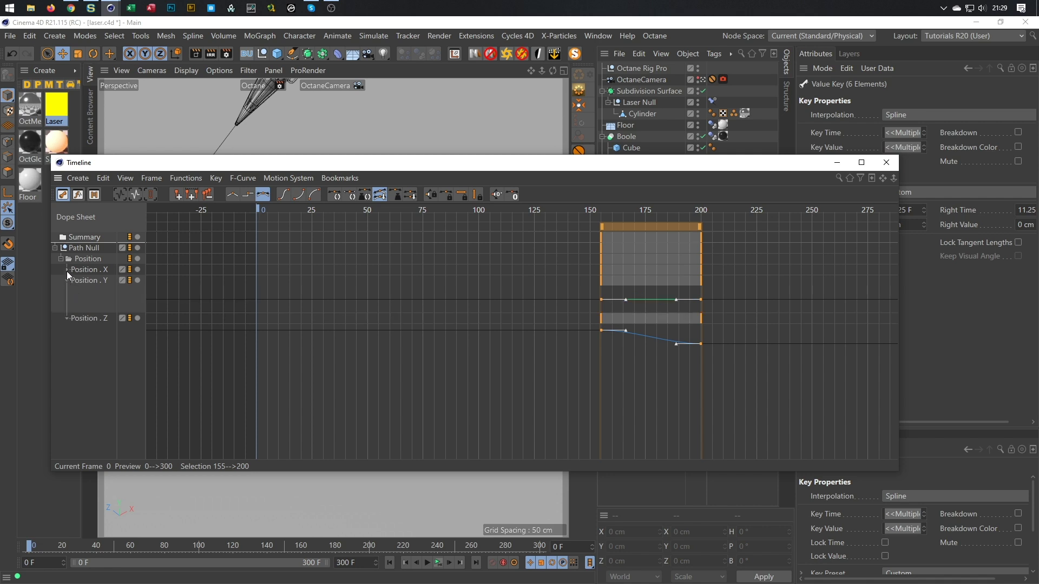
left_click(66, 270)
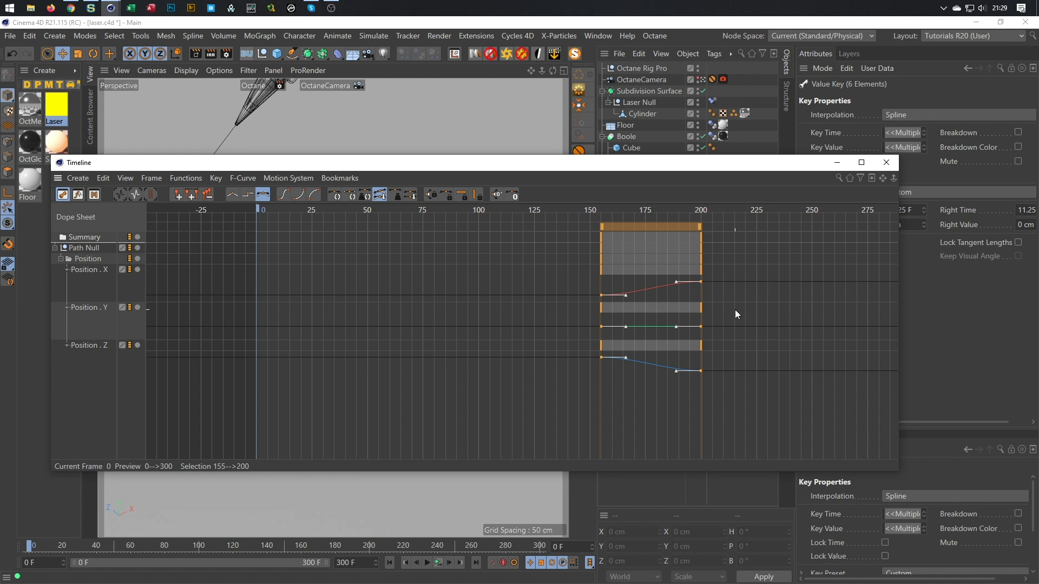
left_click(885, 163)
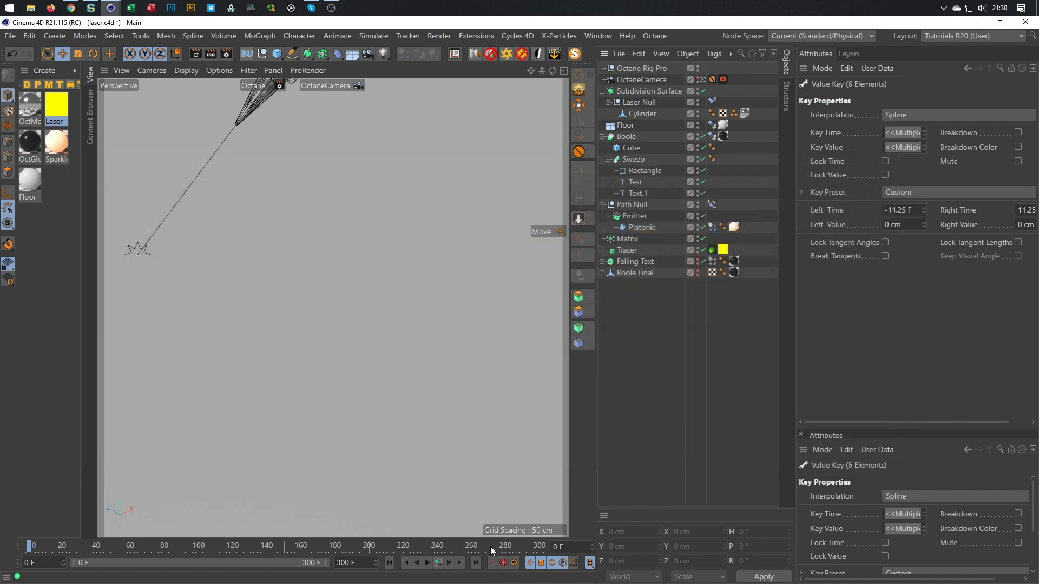
- Play the animation through the laser's exit move and review the Path Null's position curves in the Timeline
left_click(428, 563)
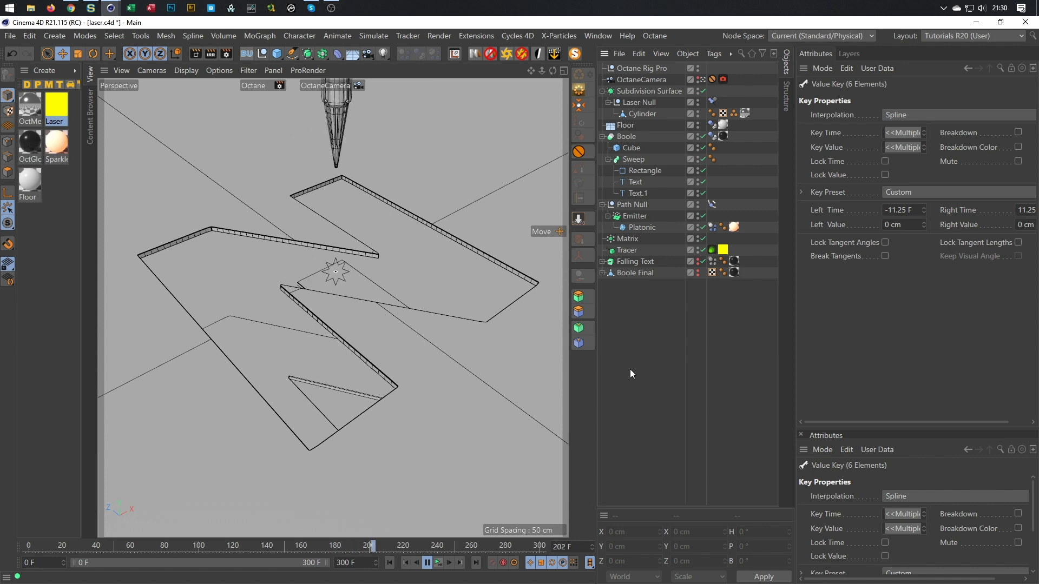
left_click(428, 562)
key("shift+F3")
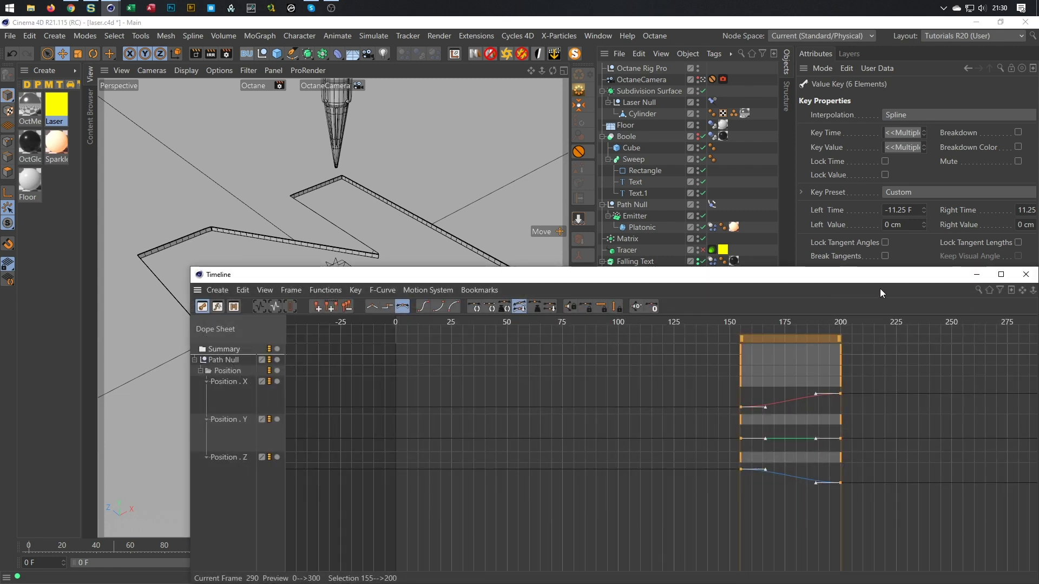
left_click_drag(894, 283, 827, 240)
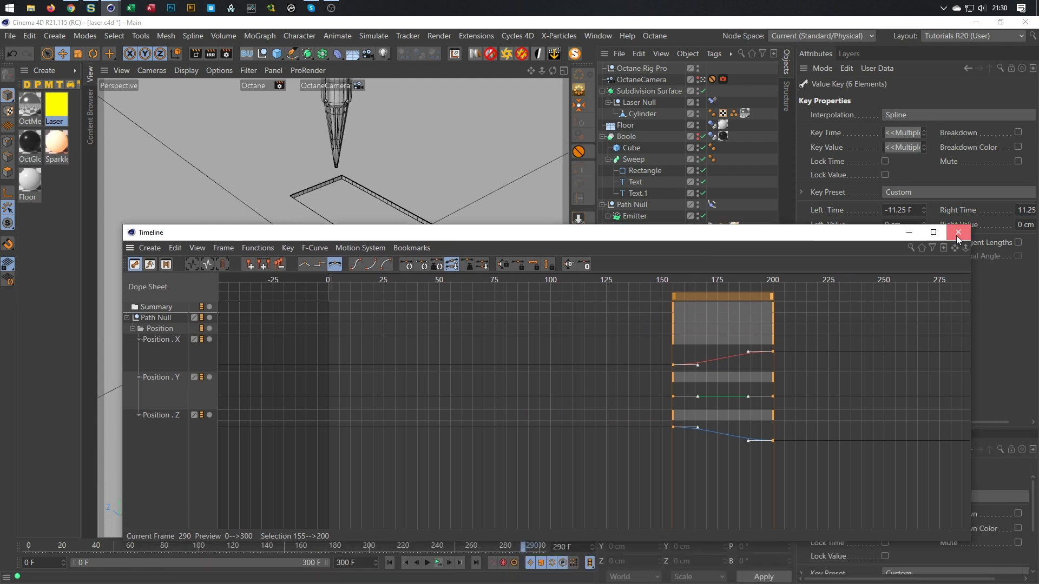
left_click(956, 235)
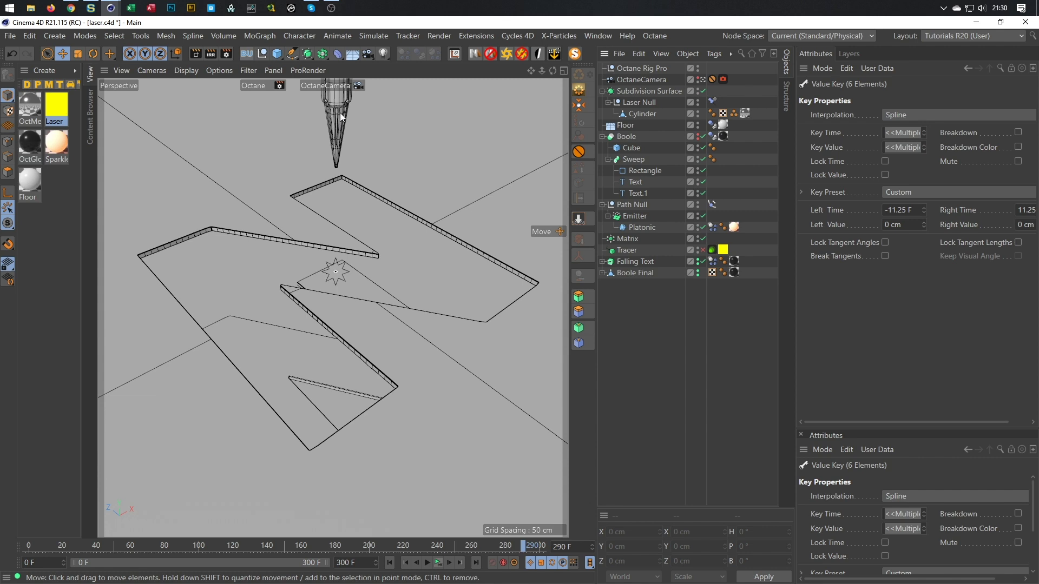
- Keyframe the Cylinder's Rotation H at 0° on frame 200
left_click(638, 114)
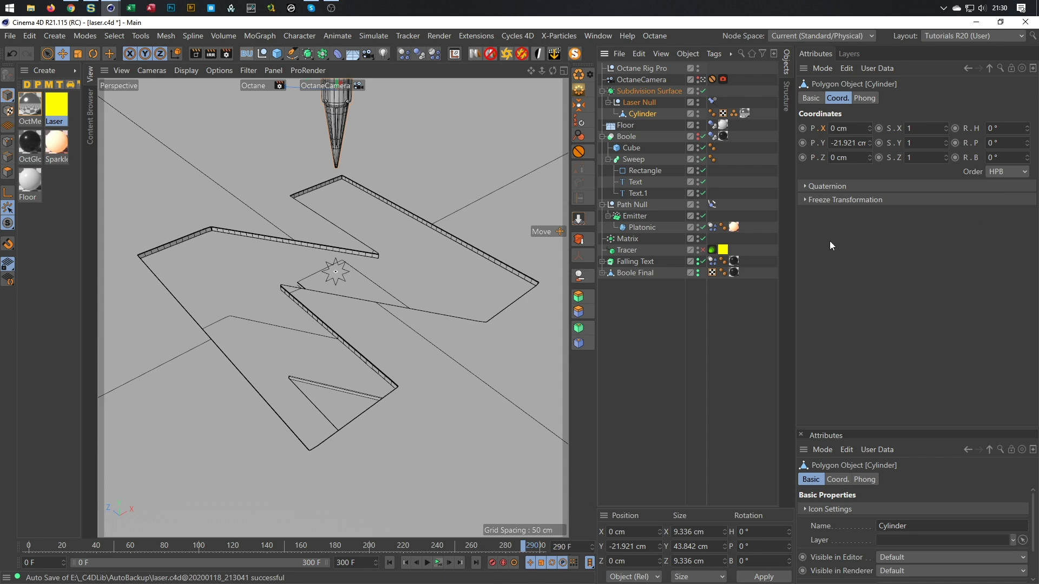
left_click(955, 128)
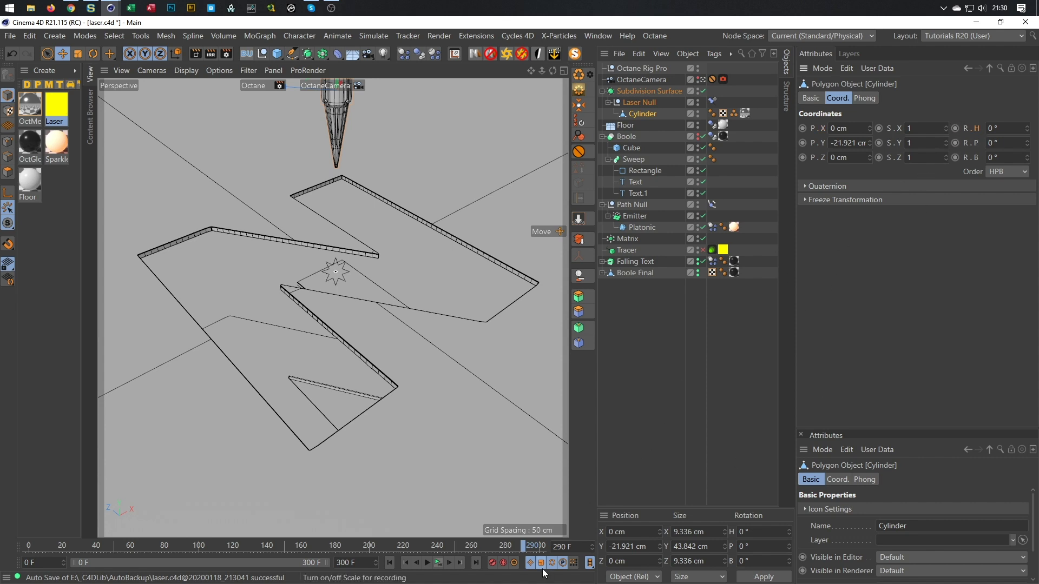
double_click(572, 548)
type("200")
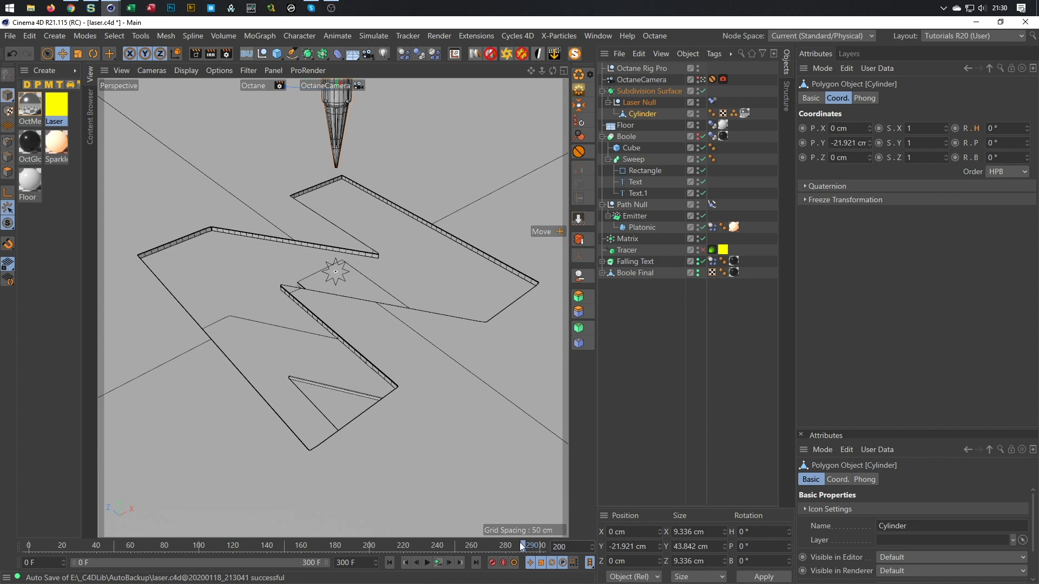
key("Return")
left_click(956, 130)
- Keyframe the Cylinder's Rotation H at 360° on frame 250
left_click(459, 563)
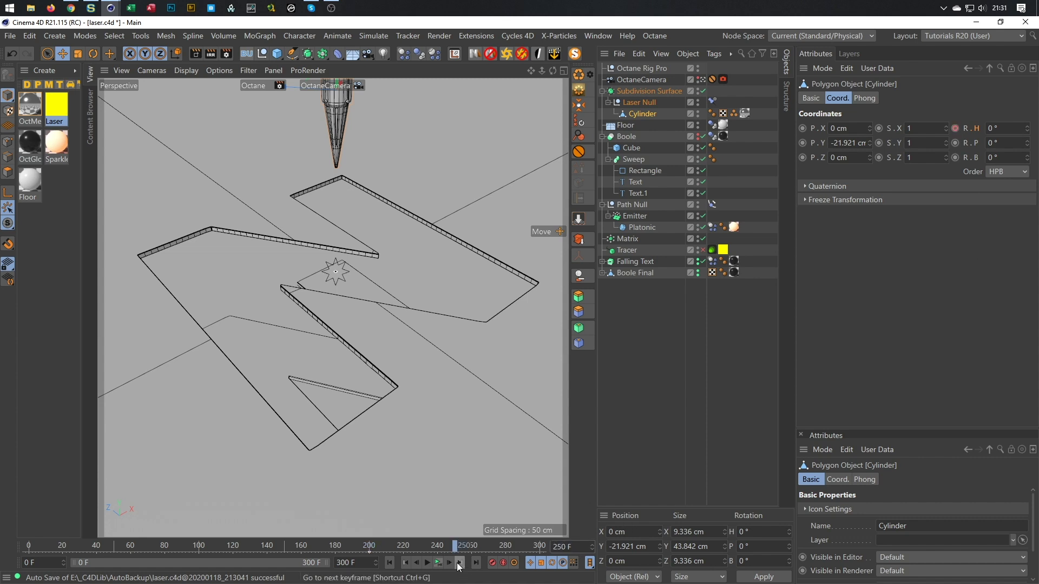
double_click(1002, 127)
type("360")
key("Return")
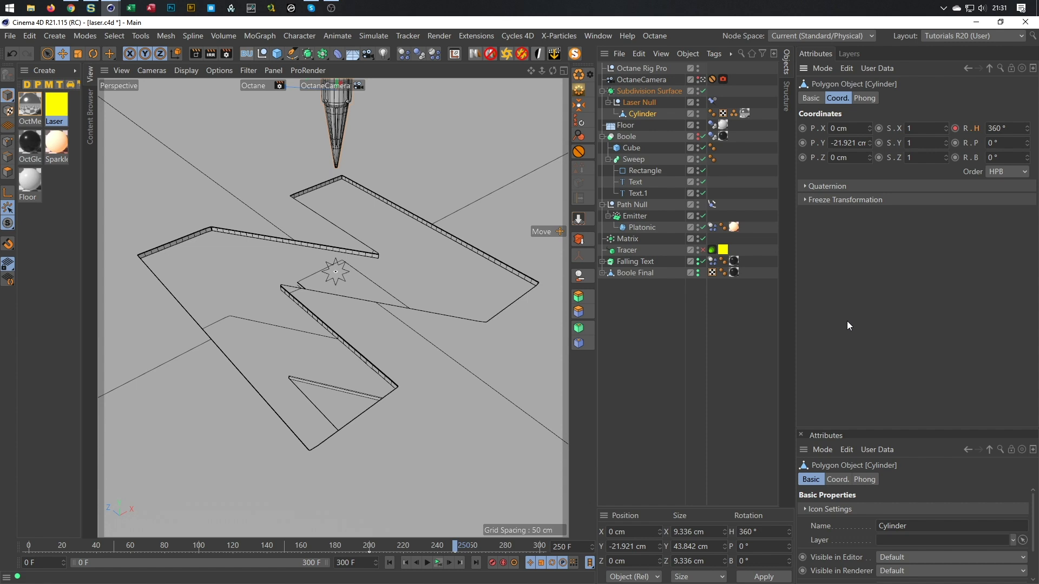
- Open the Timeline with the Path Null's tracks collapsed and move its window clear of the playback controls
key("shift+F3")
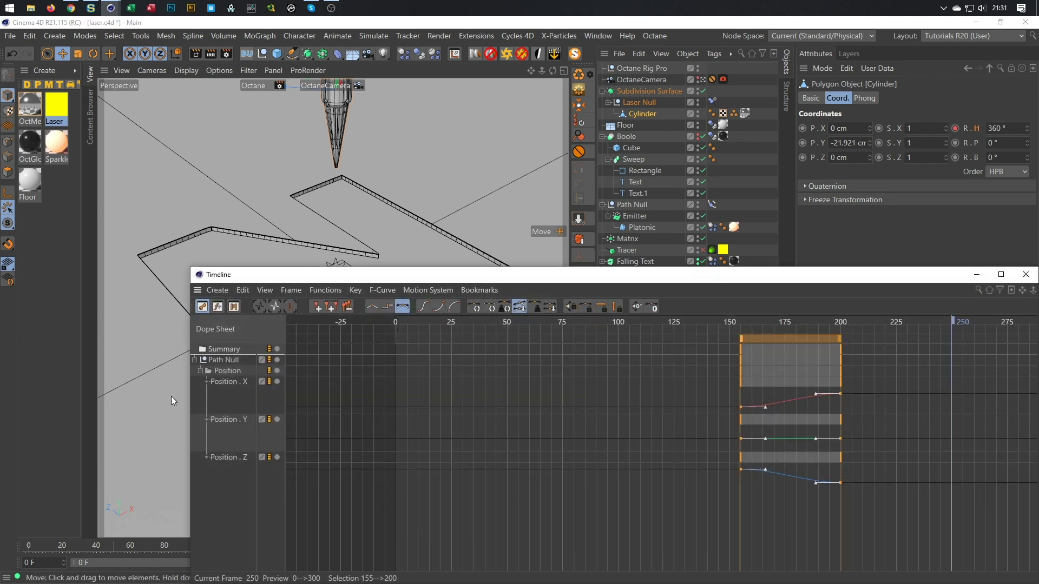
left_click(195, 360)
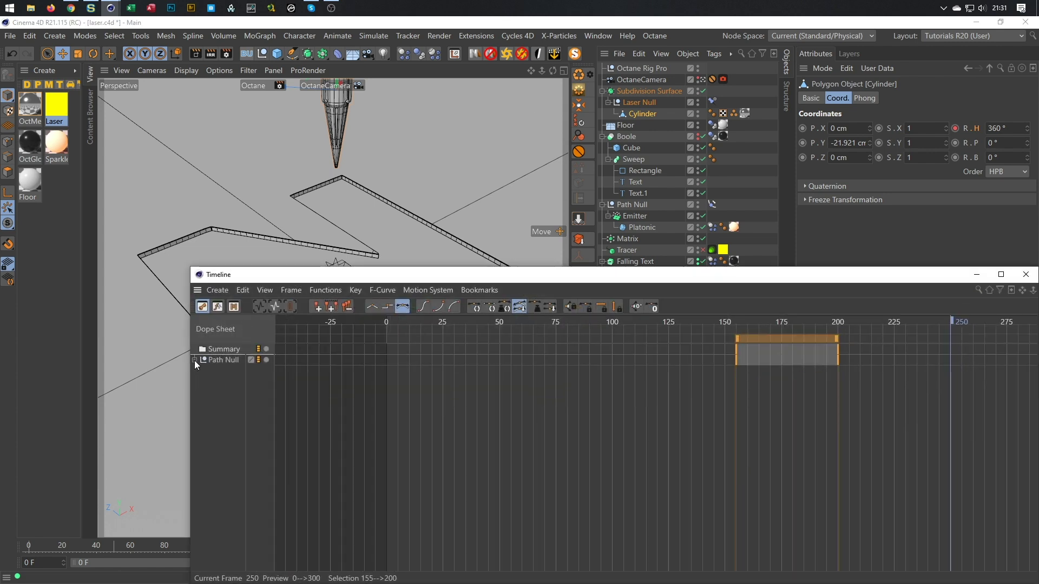
left_click(977, 129)
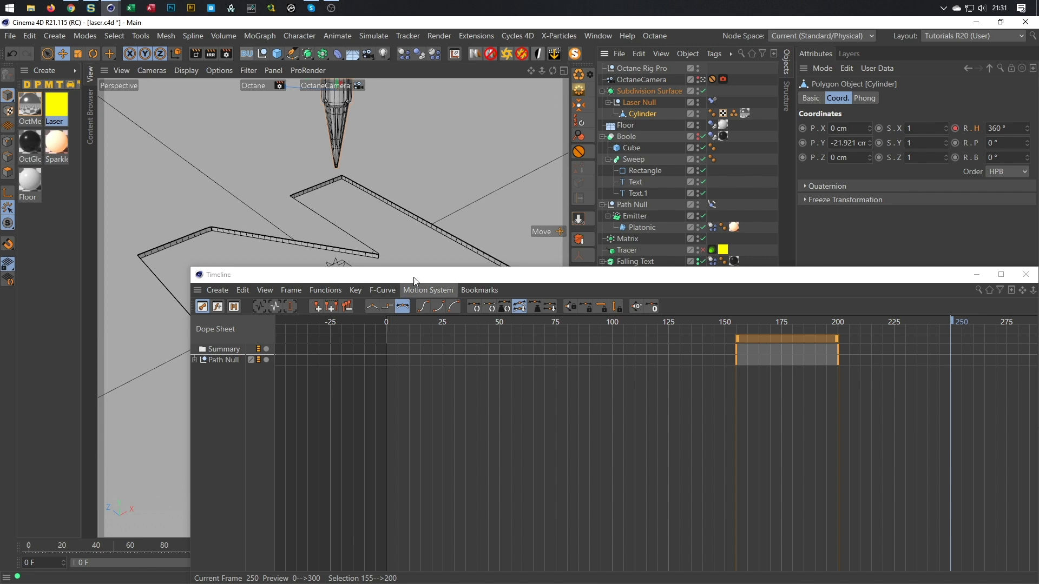
left_click_drag(413, 277, 389, 251)
- Examine the Timeline's Motion System, F-Curve and Bookmarks options for a way to list the selected Cylinder's tracks
left_click(398, 263)
left_click(398, 263)
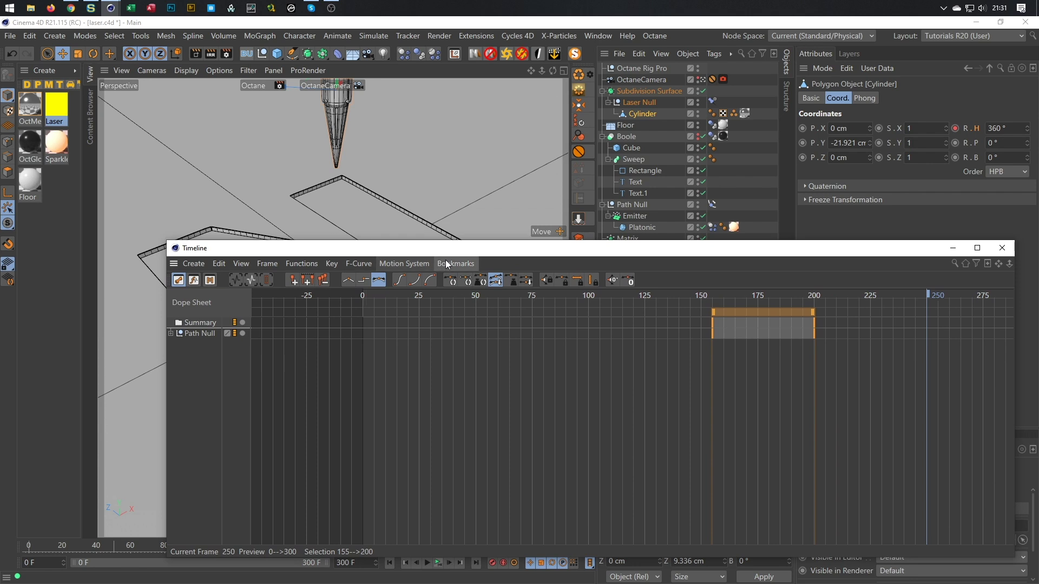
left_click(390, 264)
mouse_move(366, 260)
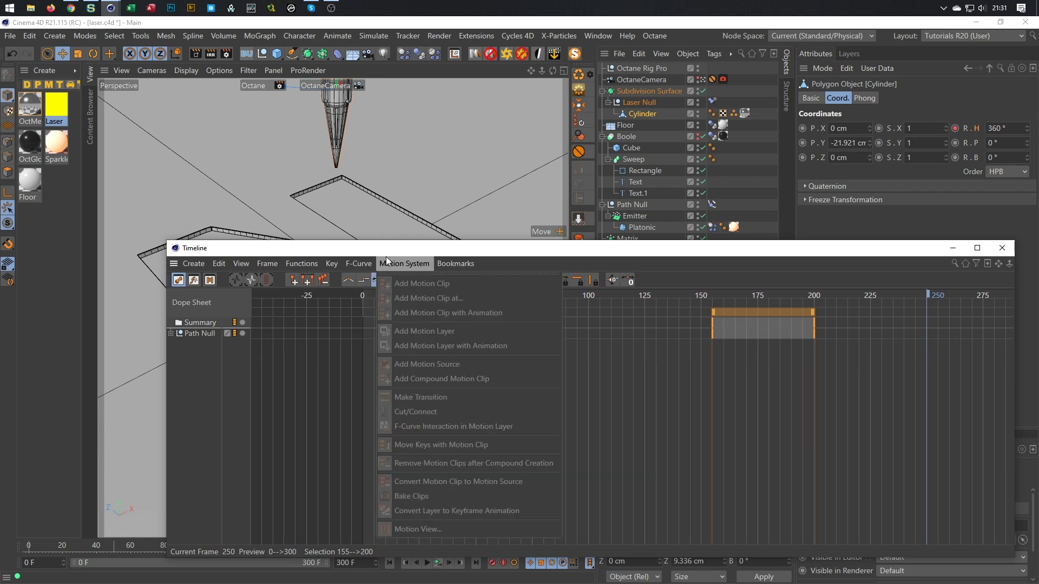
left_click(388, 258)
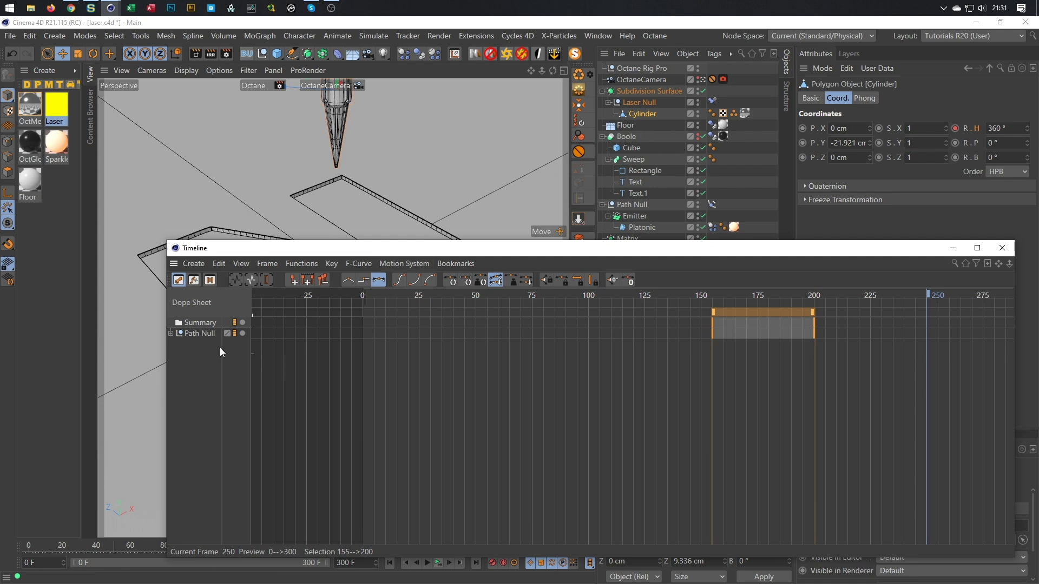
left_click(644, 113)
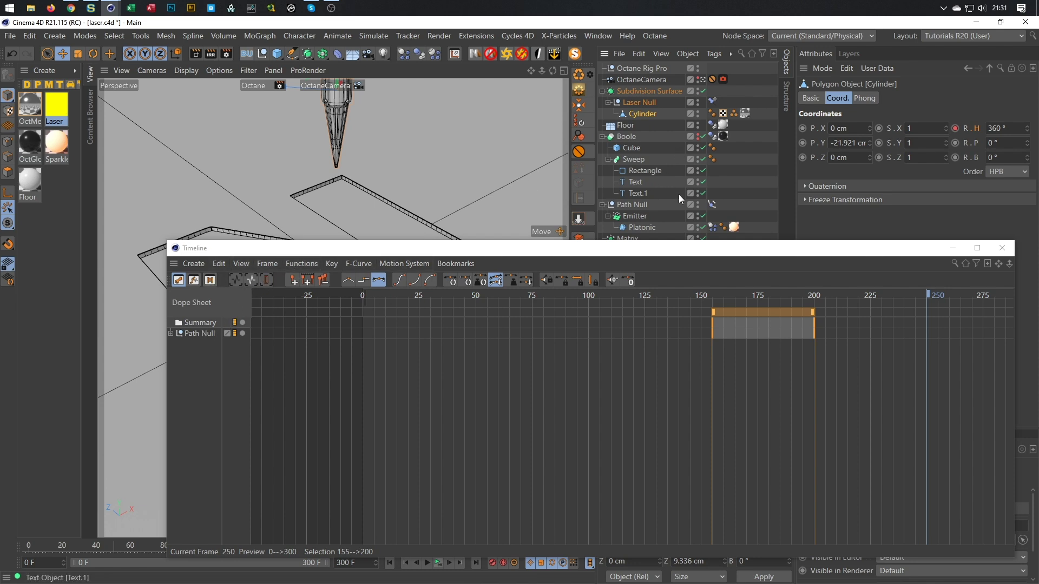
left_click(712, 204)
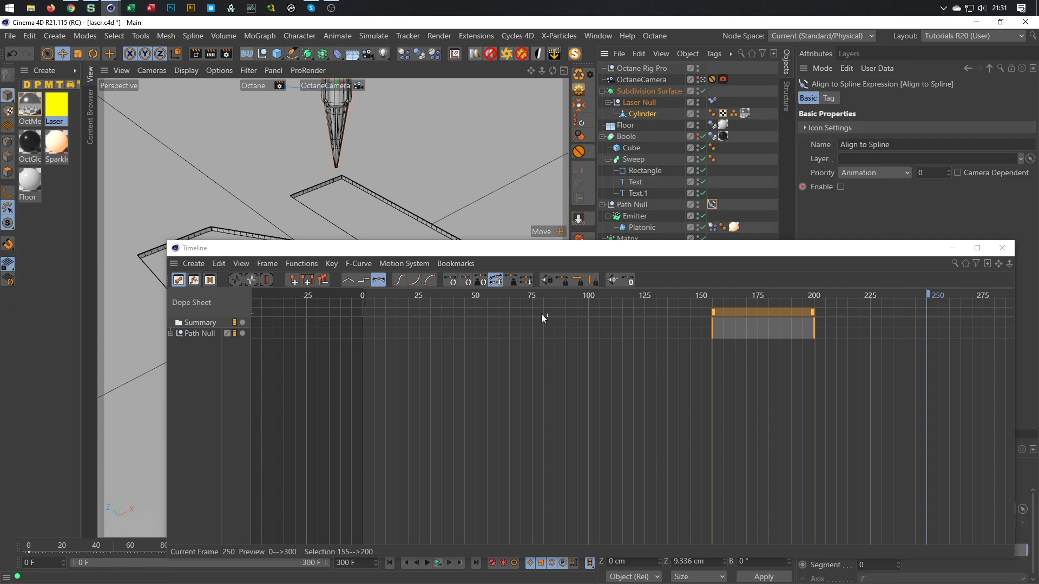
left_click(396, 263)
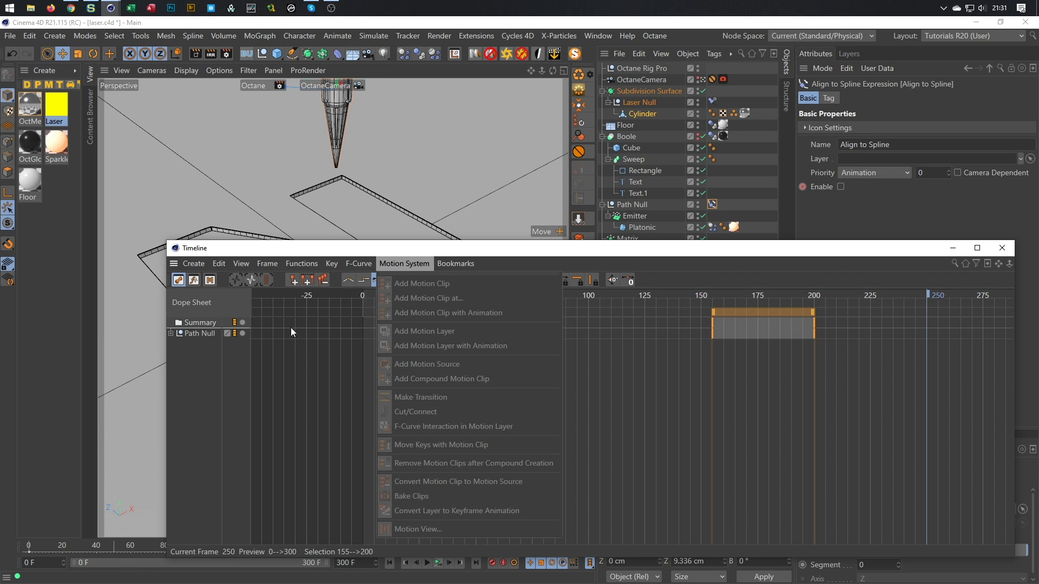
left_click(202, 335)
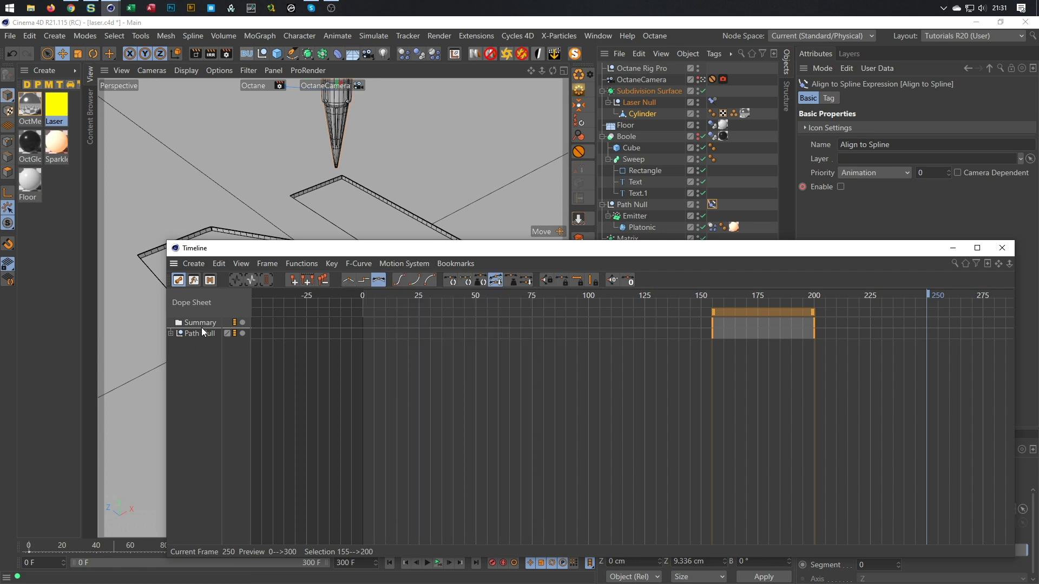
left_click(205, 331)
left_click(401, 266)
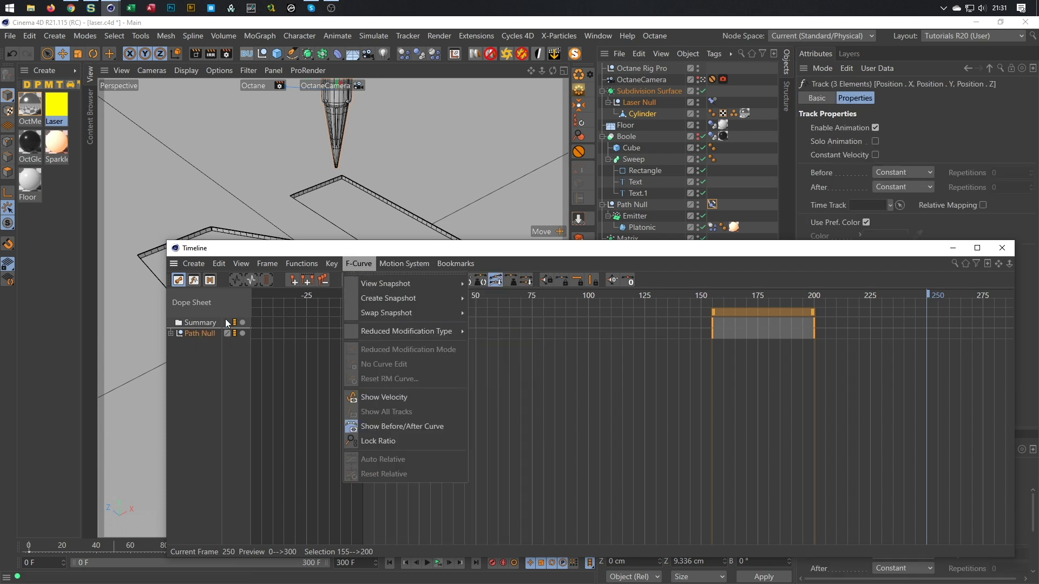
left_click(198, 334)
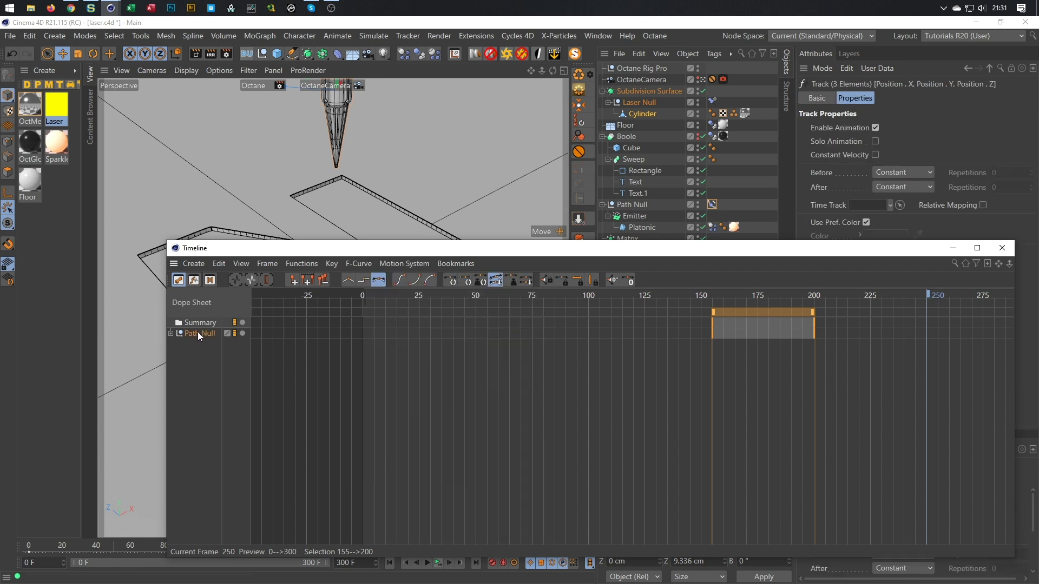
left_click(171, 333)
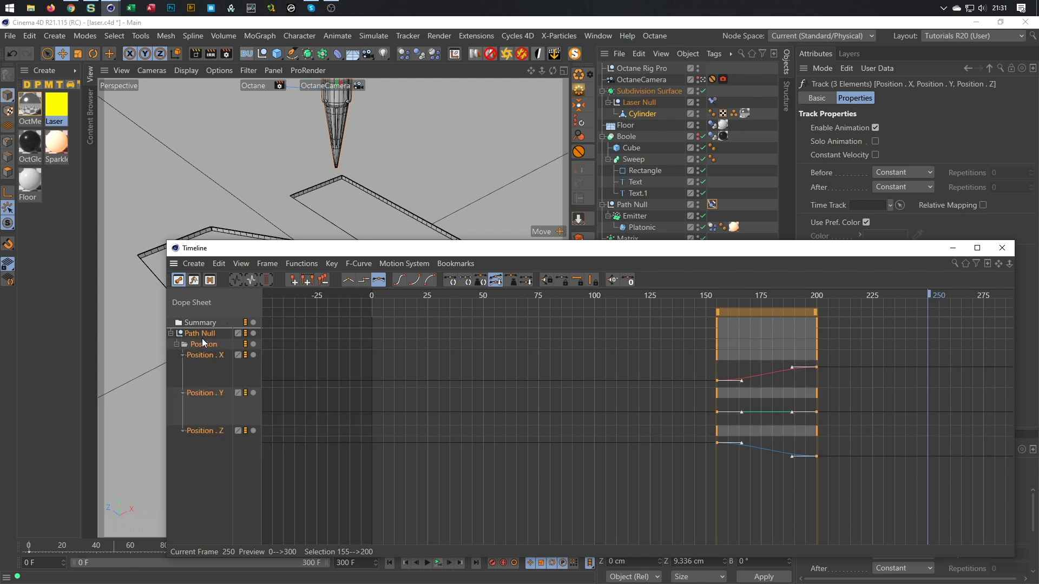
left_click(427, 265)
mouse_move(455, 263)
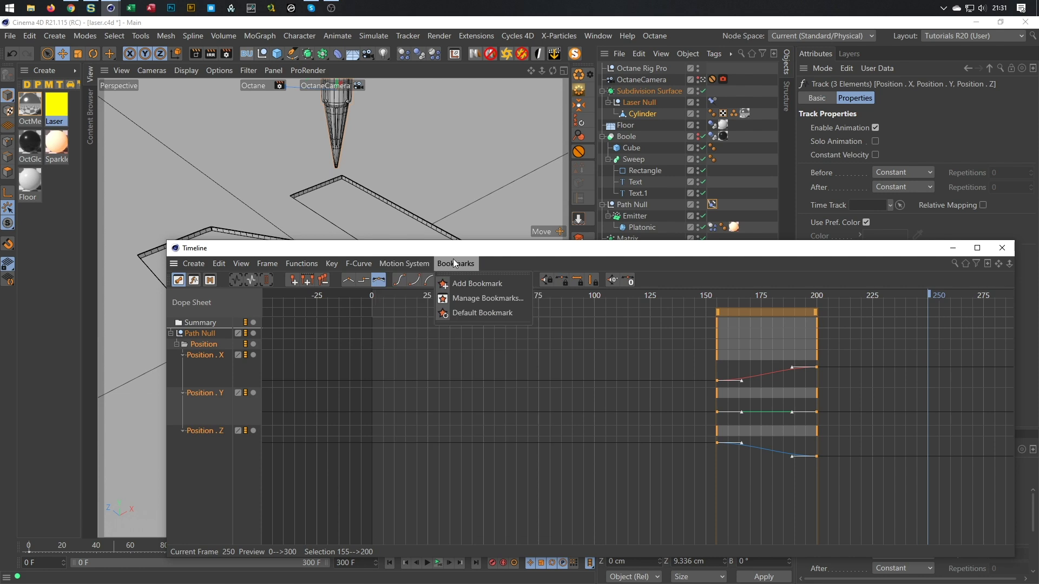
mouse_move(359, 264)
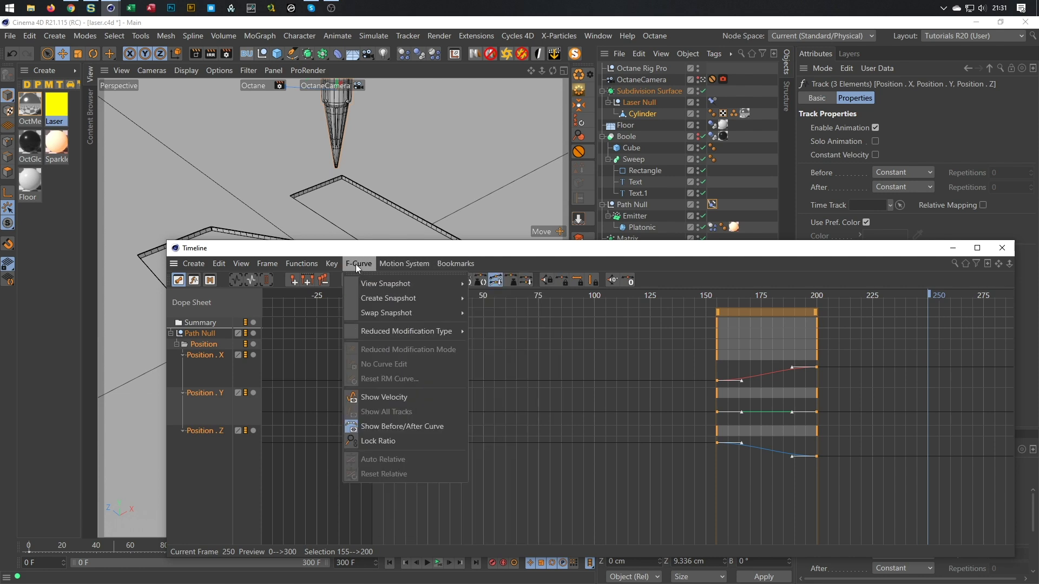
left_click(356, 264)
left_click(355, 264)
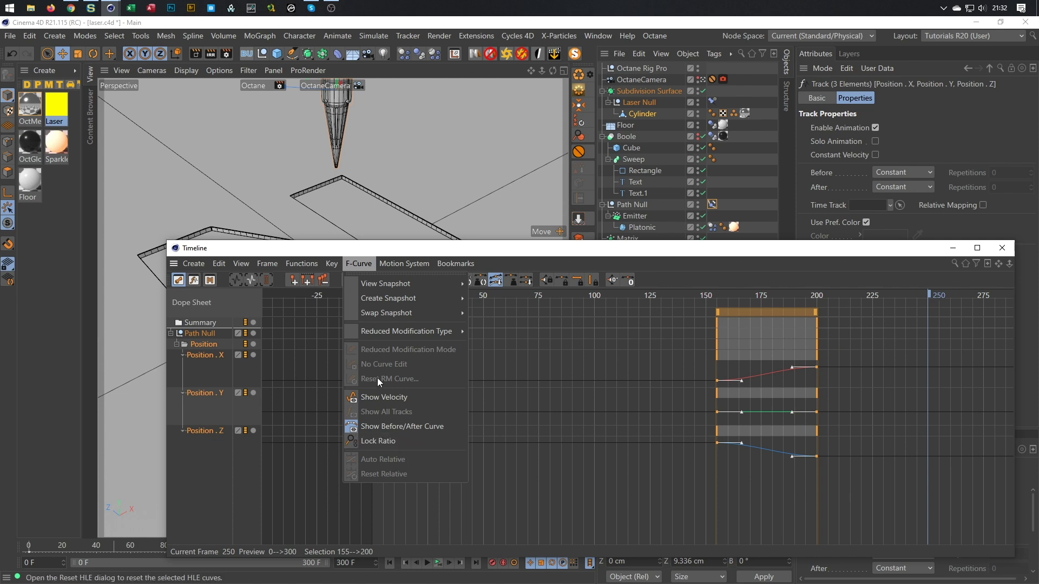
mouse_move(290, 260)
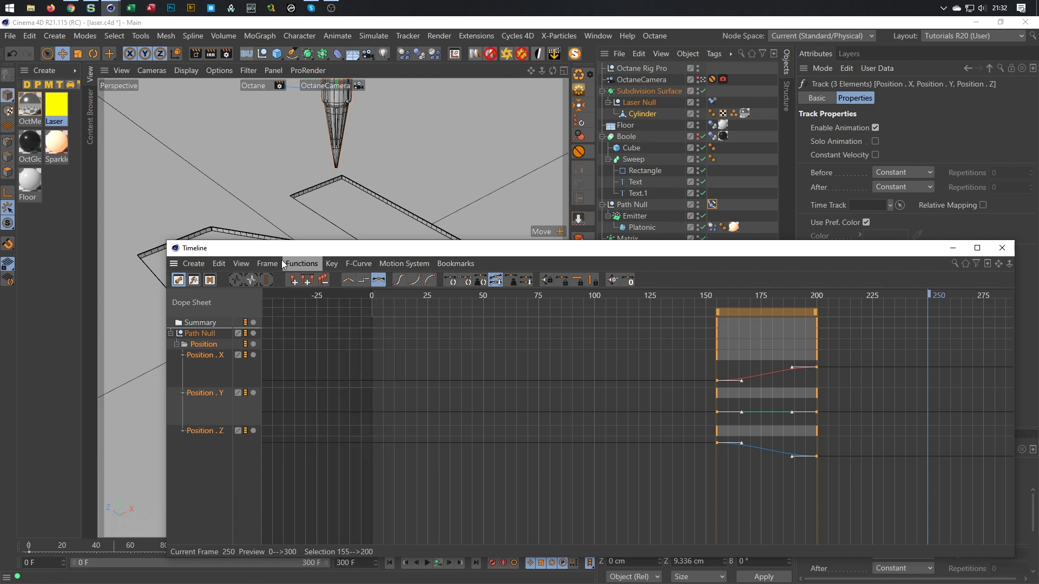
left_click(275, 260)
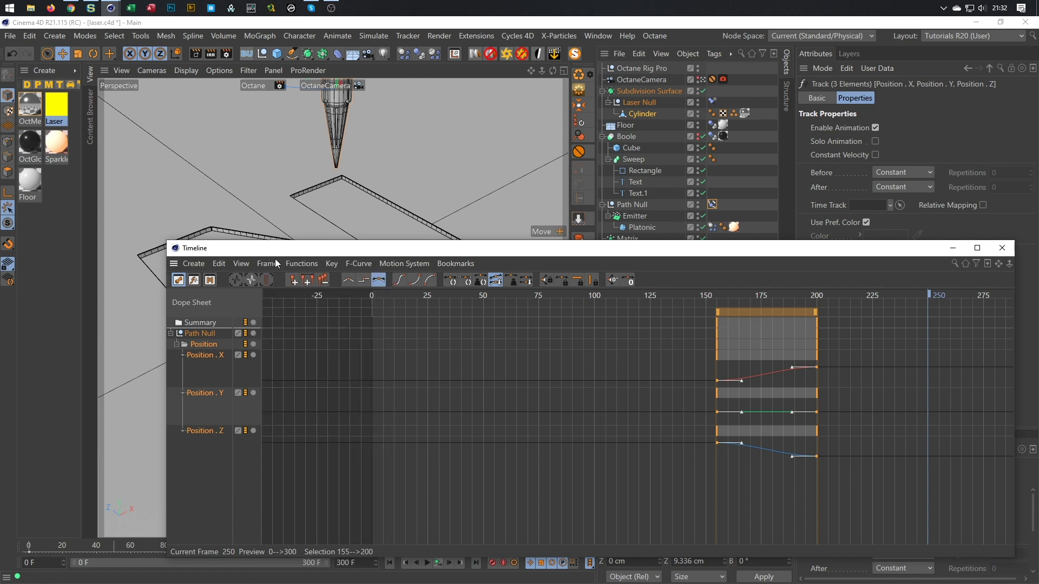
- Turn on the Timeline's Automatic Mode to list the Cylinder's tracks, and collapse the Path Null's tracks
left_click(243, 264)
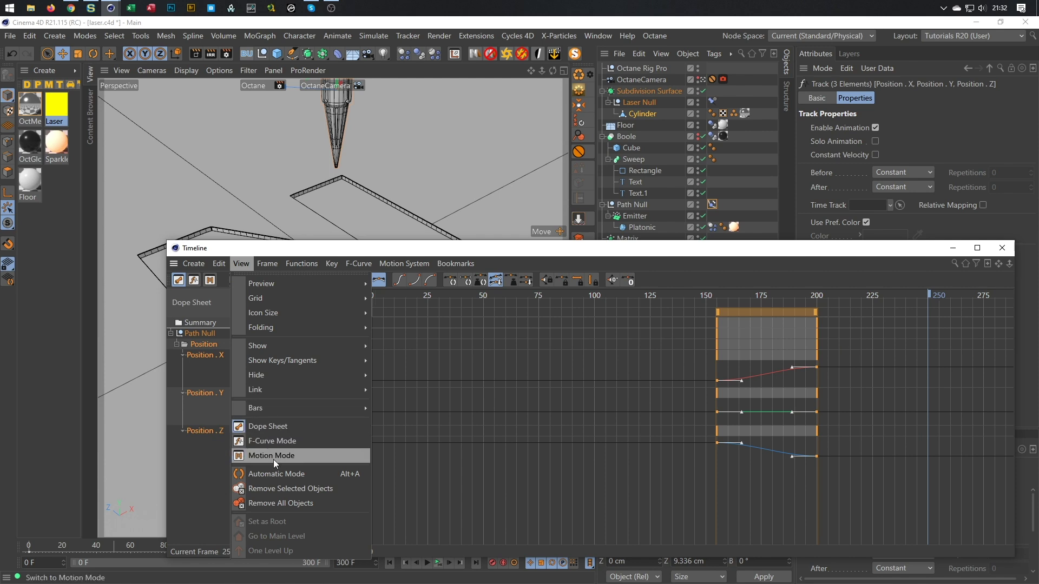
left_click(277, 475)
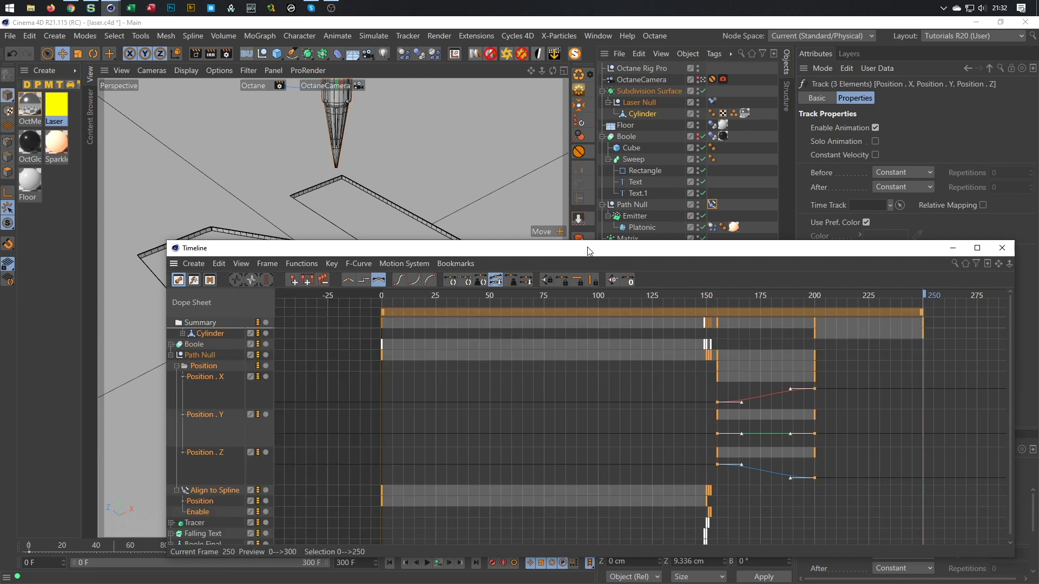
left_click(647, 116)
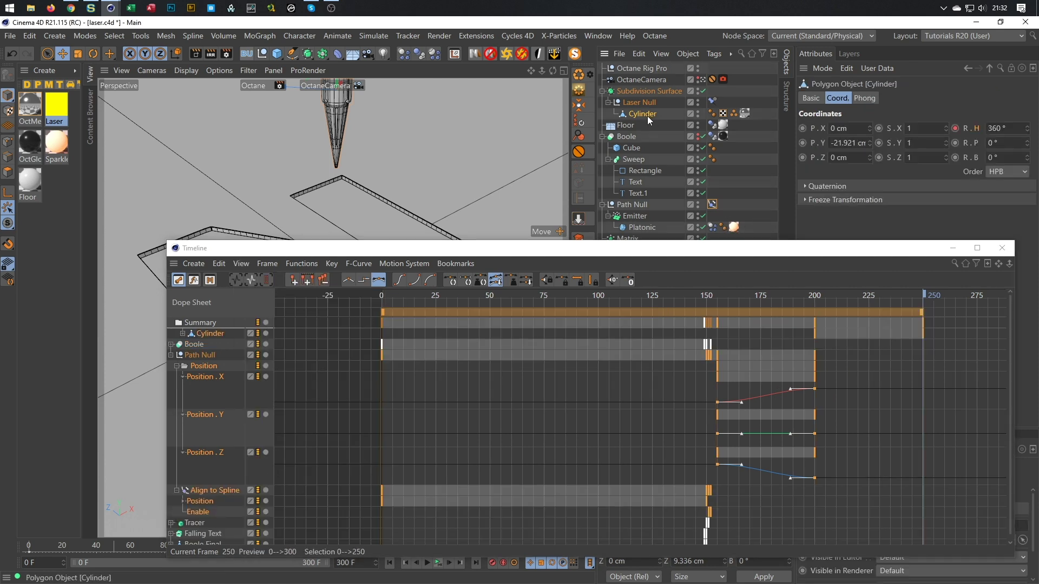
left_click(177, 366)
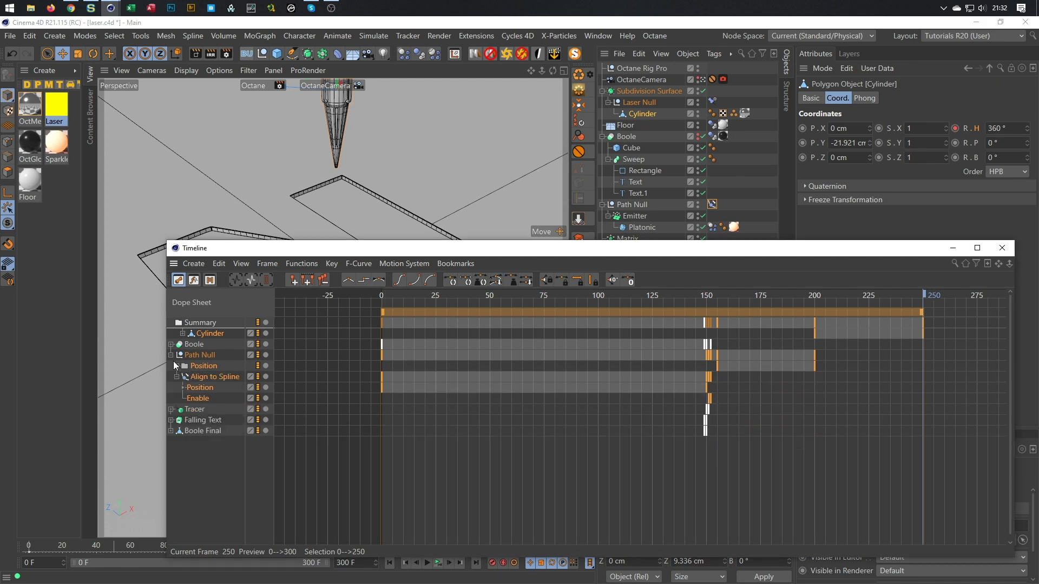
left_click(175, 366)
- Apply Ease Ease to the Cylinder's Rotation H keys at frames 200 and 250, then close the Timeline
left_click(211, 334)
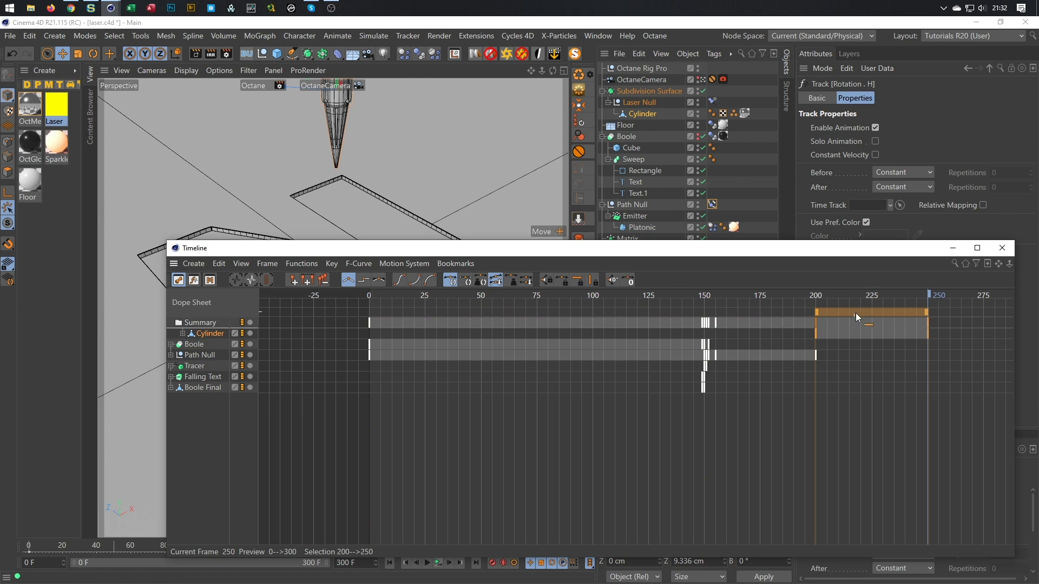
left_click_drag(947, 358, 874, 354)
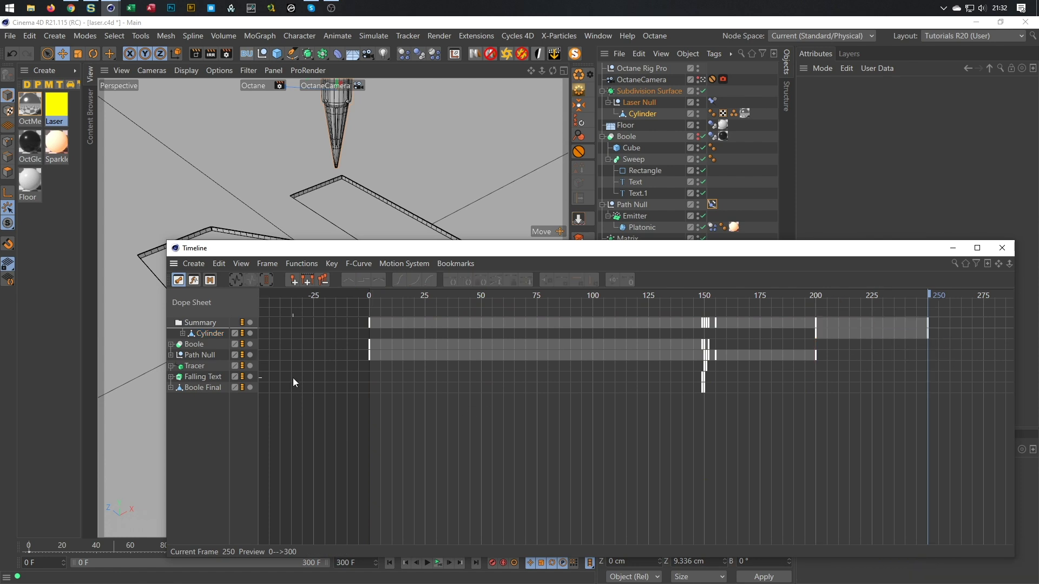
left_click(209, 334)
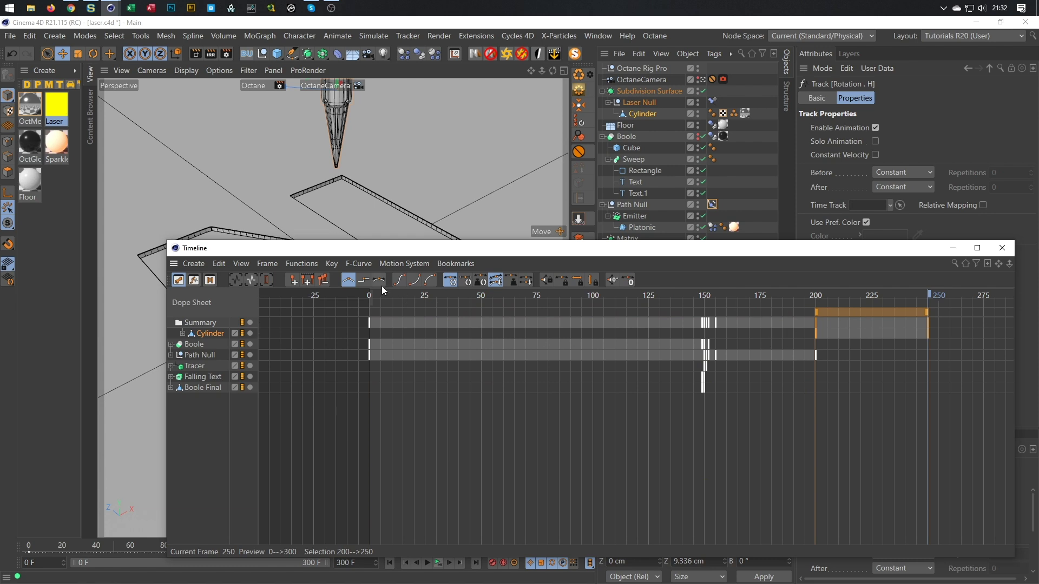
left_click(398, 281)
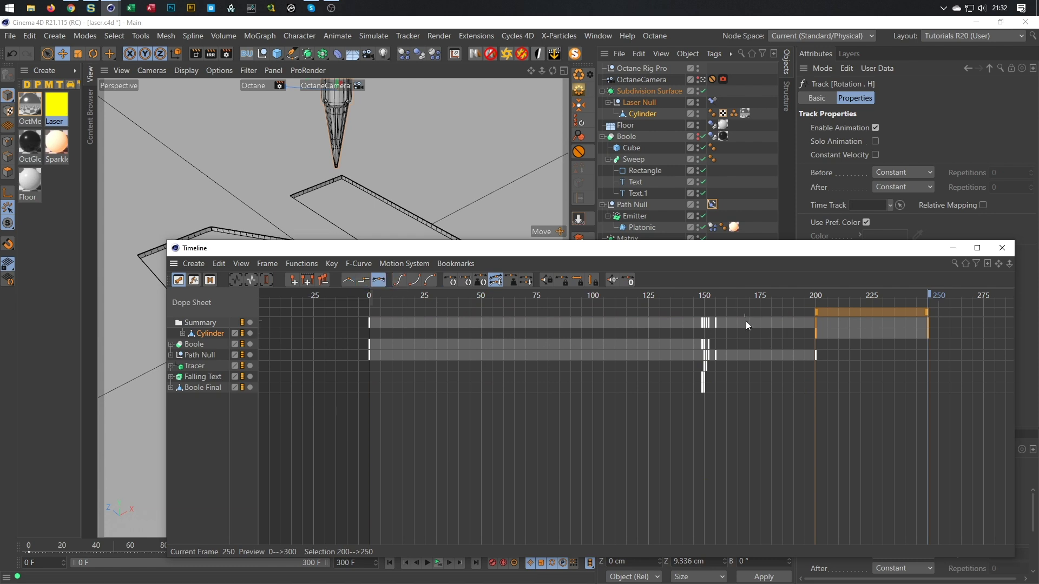
left_click(1001, 249)
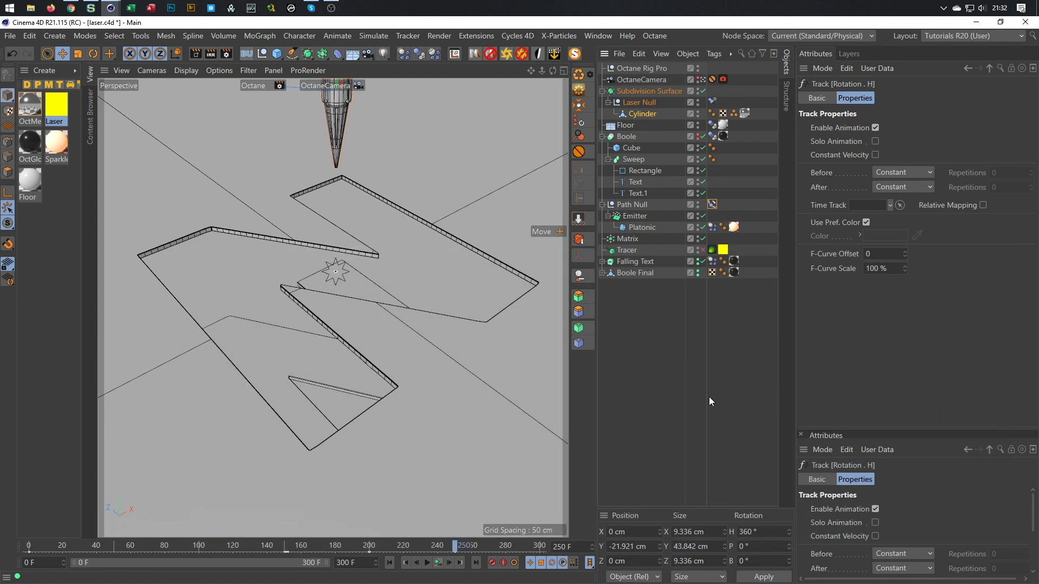
- Save the project and play the animation to check the Cylinder's rotation, returning to frame 0
key("ctrl+s")
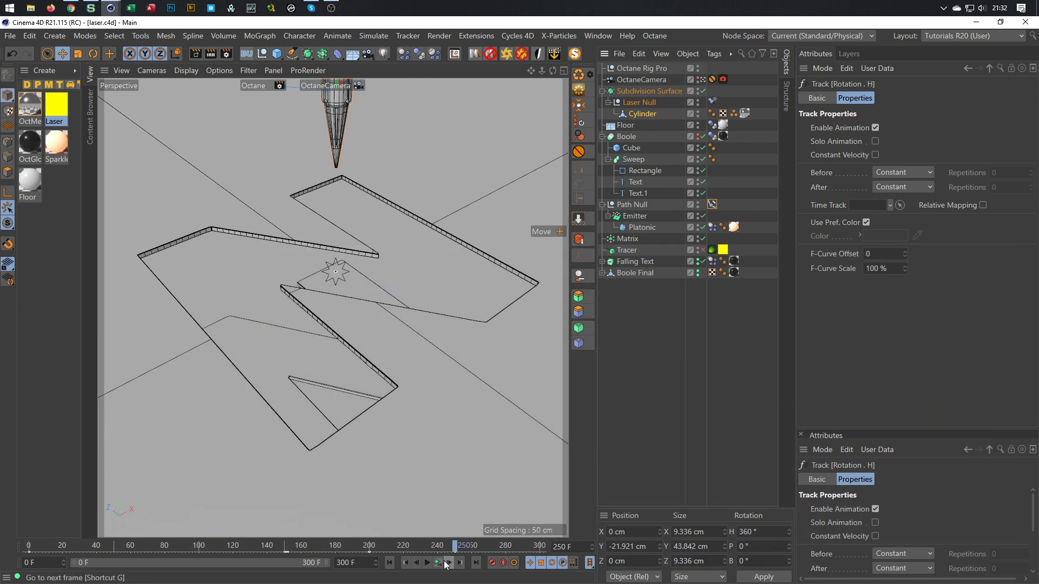
key("F8")
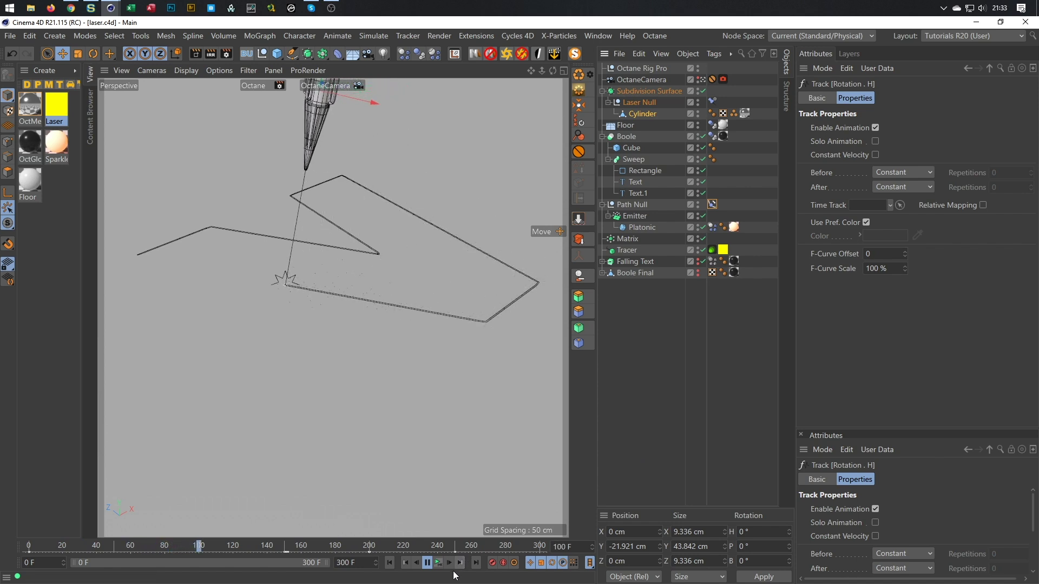
left_click(437, 563)
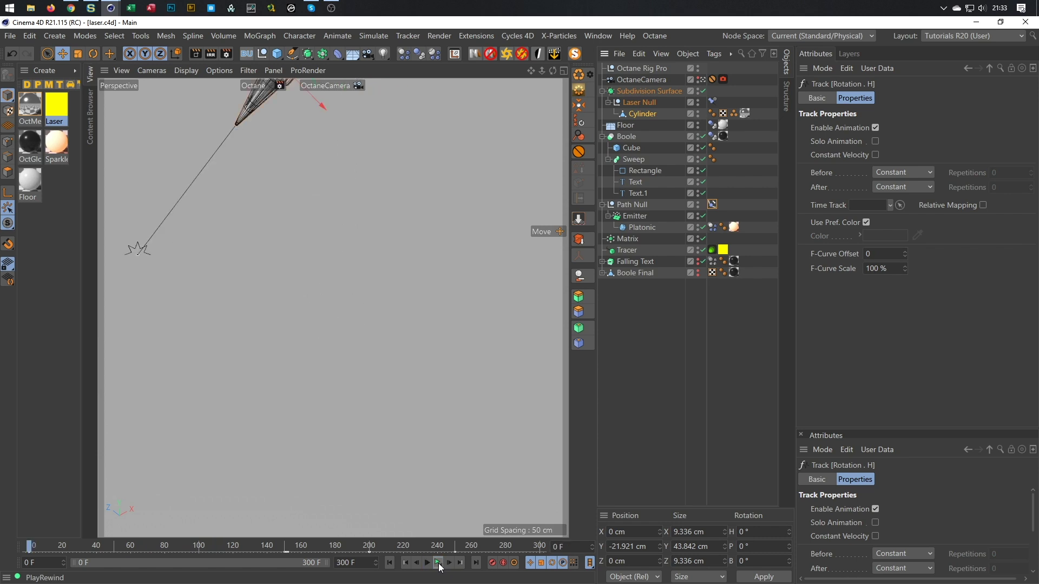